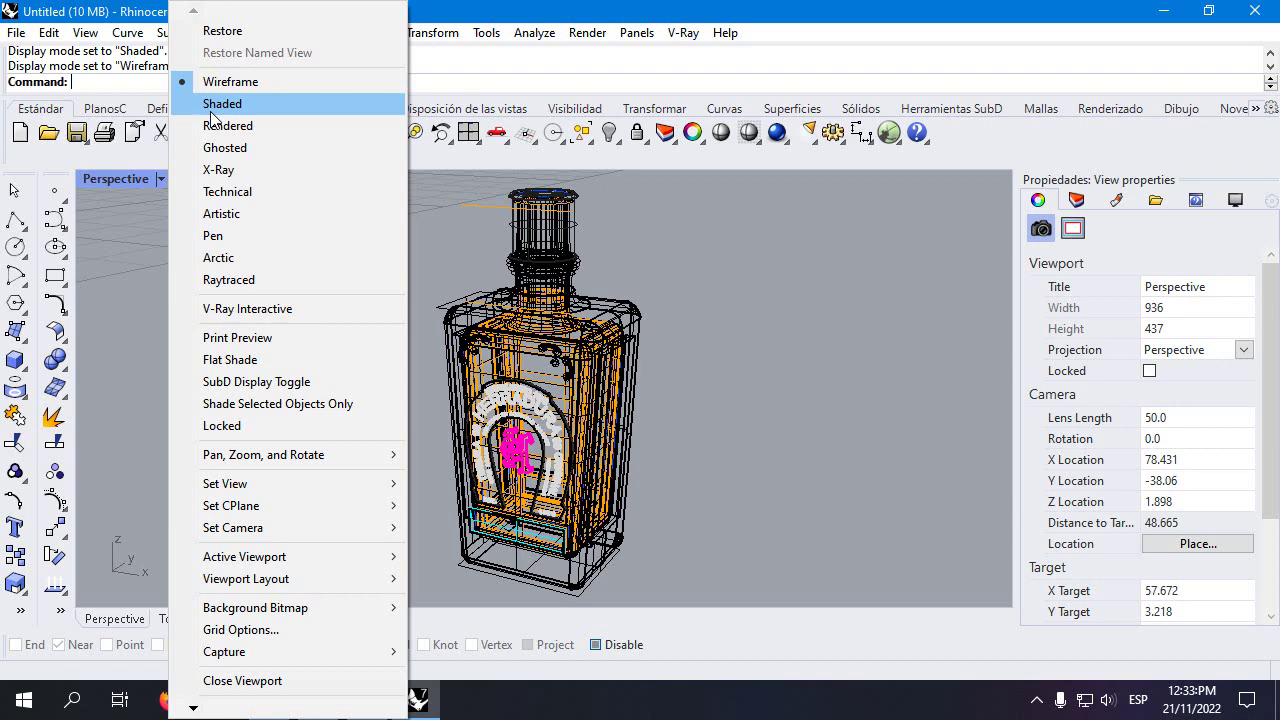
Display the finished bottle model in Shaded mode and examine its front, top and side faces from several angles
{"action": "left_click", "coordinate": [210, 104]}
{"action": "mouse_move", "coordinate": [640, 472]}
{"action": "right_mouse_down"}
{"action": "mouse_move", "coordinate": [416, 441]}
{"action": "mouse_move", "coordinate": [189, 449]}
{"action": "mouse_move", "coordinate": [714, 453]}
{"action": "right_mouse_up"}
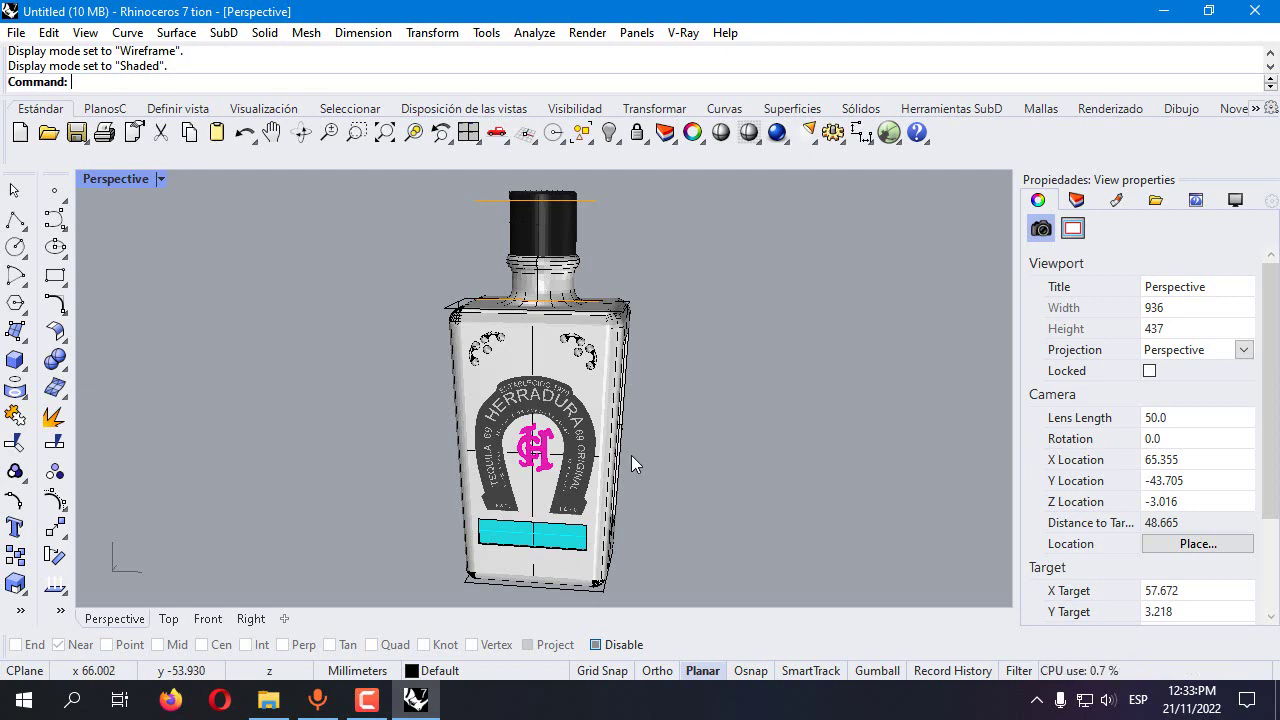
{"action": "right_click_drag", "start_coordinate": [348, 448], "coordinate": [392, 588]}
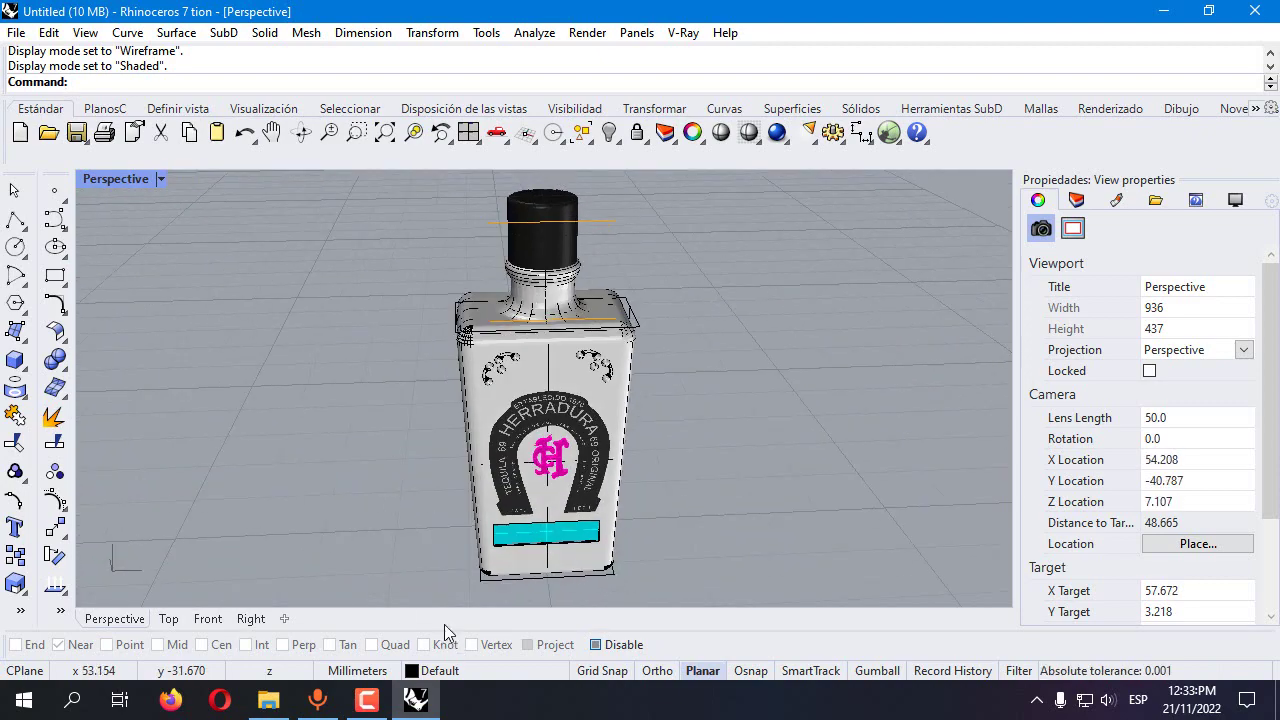
{"action": "right_click_drag", "start_coordinate": [603, 416], "coordinate": [462, 408]}
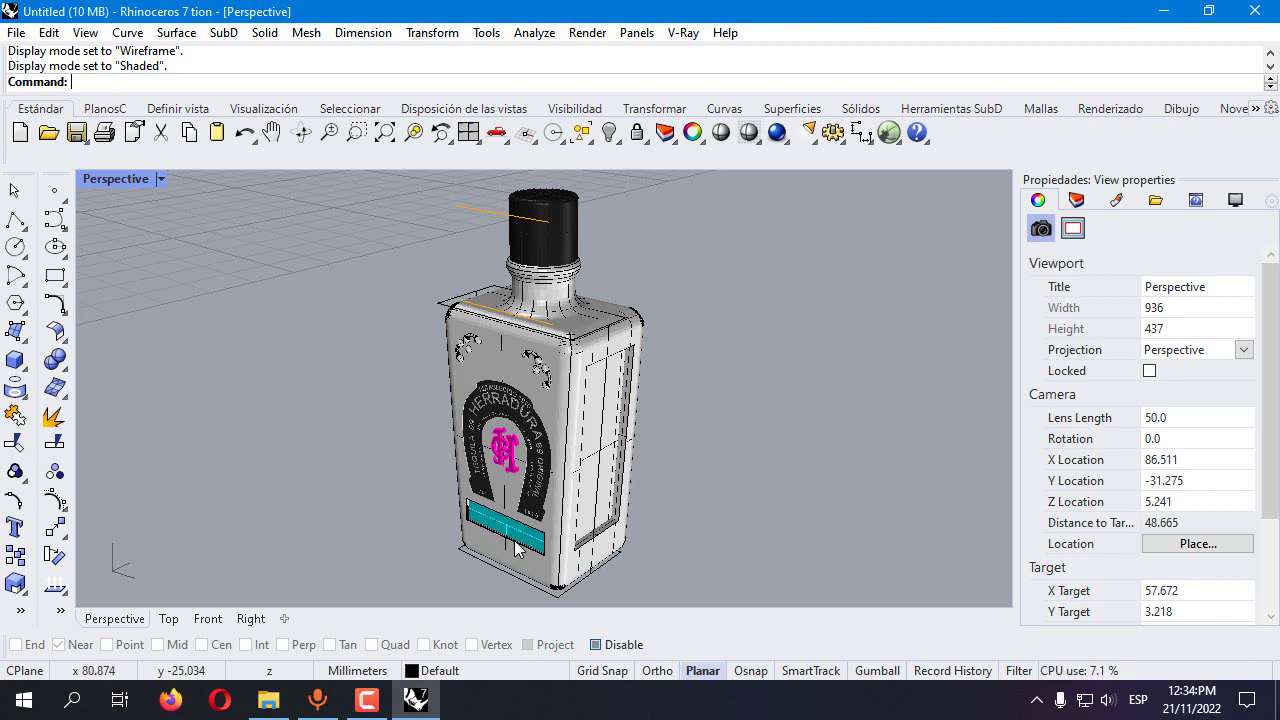
{"action": "right_click_drag", "start_coordinate": [402, 492], "coordinate": [530, 372]}
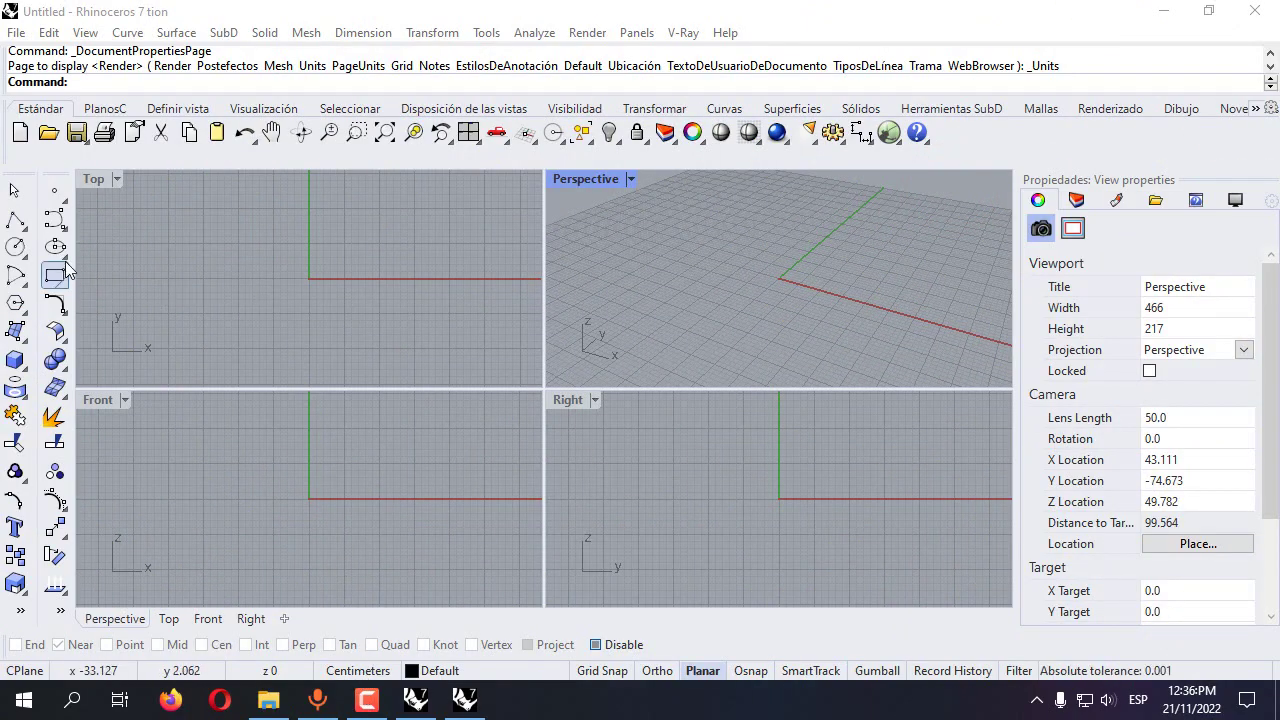
Start a polyline in the Top view with a vertical 6.5 cm side followed by a horizontal 9.5 cm side
{"action": "left_click", "coordinate": [12, 220]}
{"action": "left_click", "coordinate": [290, 225]}
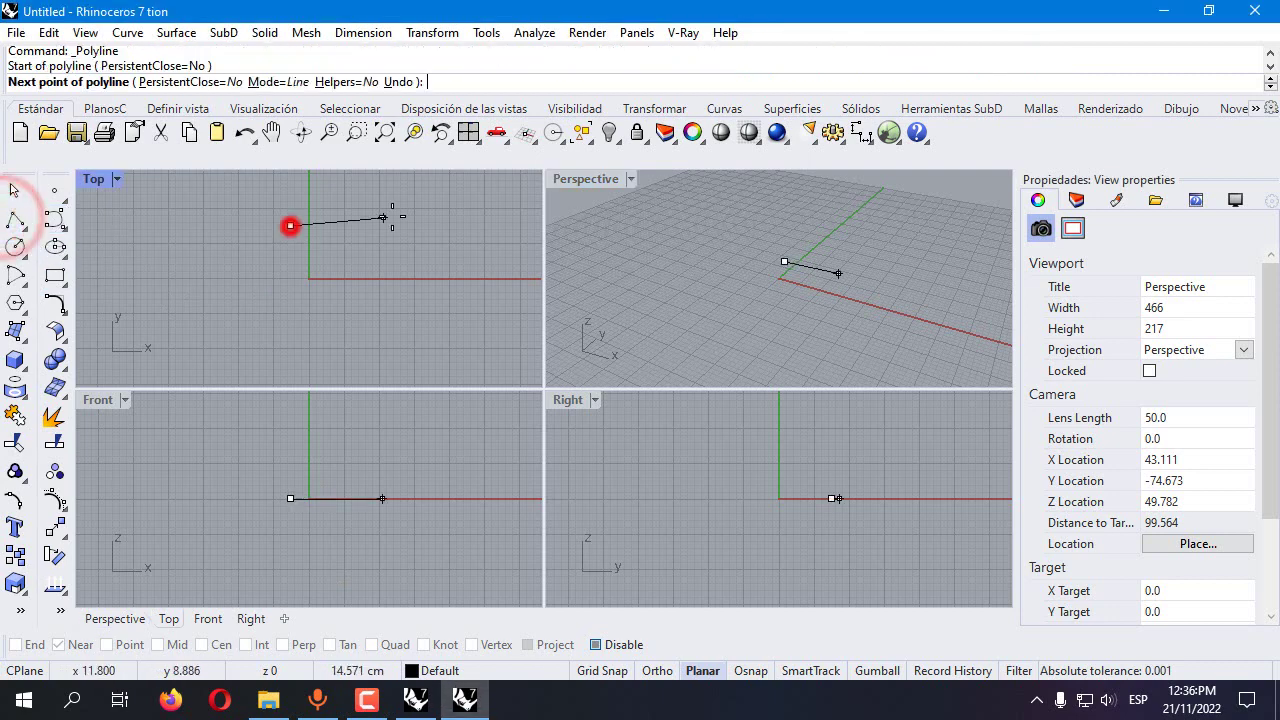
{"action": "type", "text": "6"}
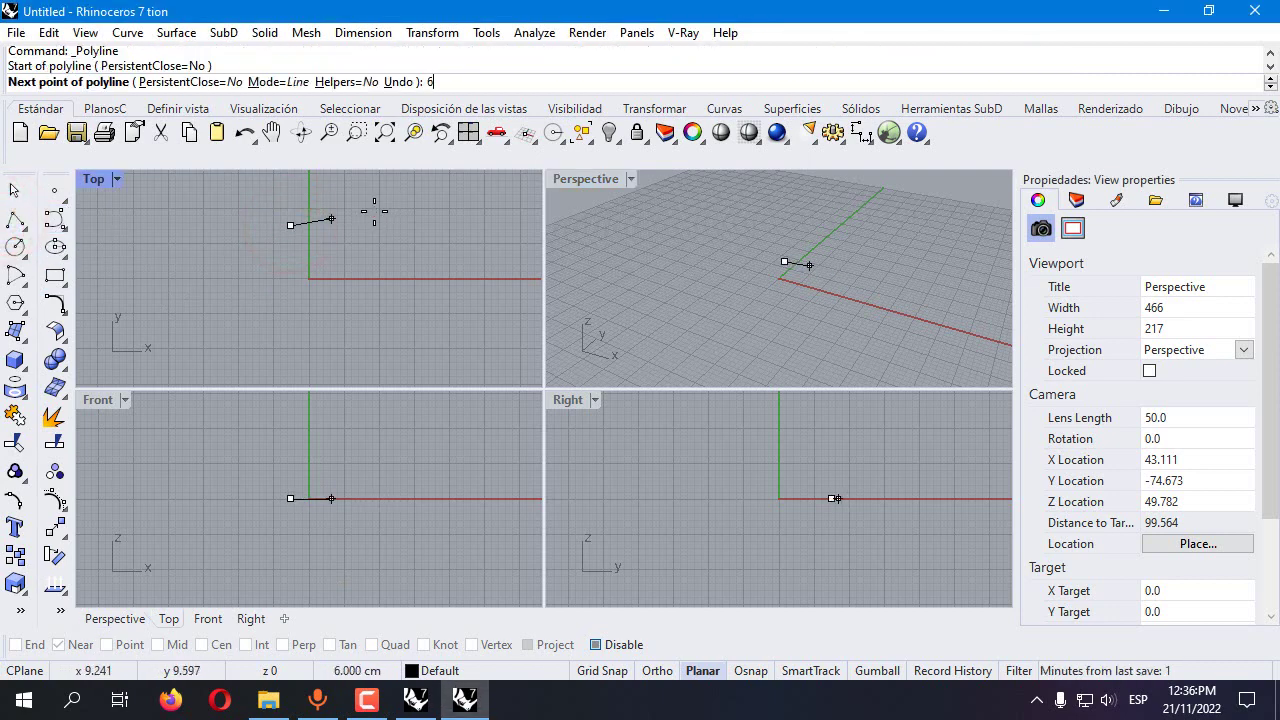
{"action": "key", "text": "Return"}
{"action": "key", "text": "F8"}
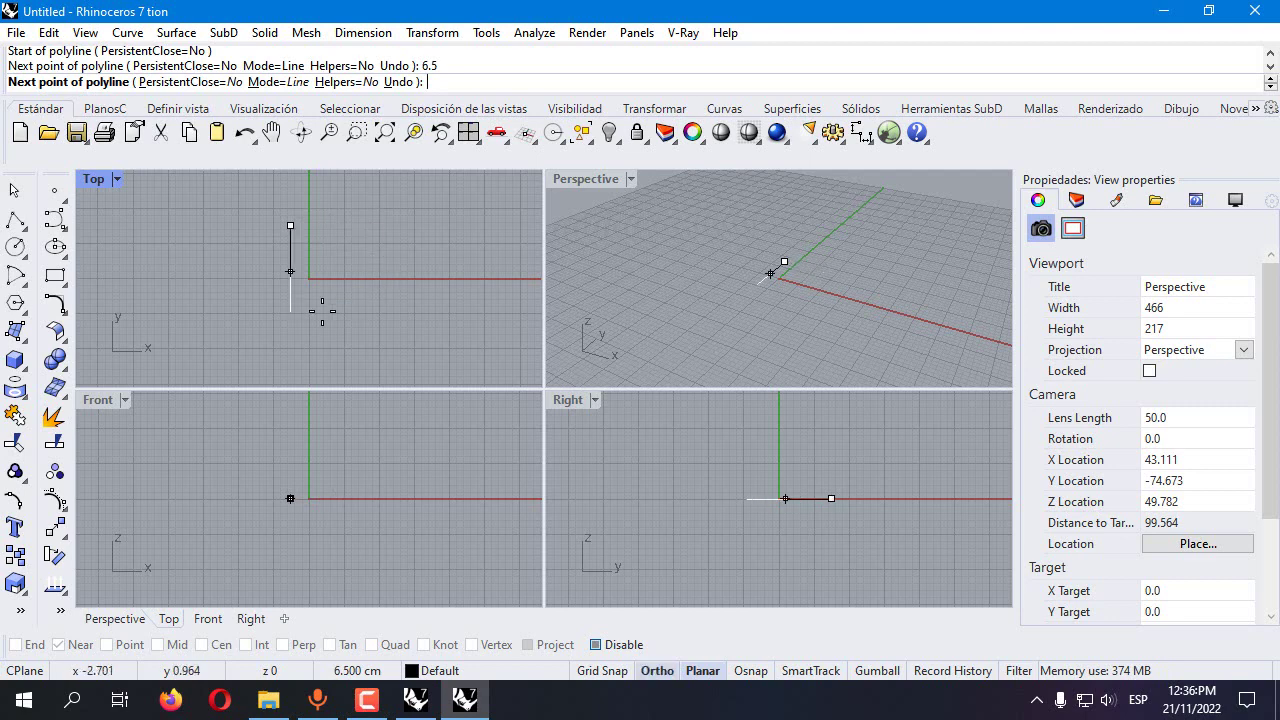
{"action": "left_click", "coordinate": [317, 322]}
{"action": "key", "text": "F8"}
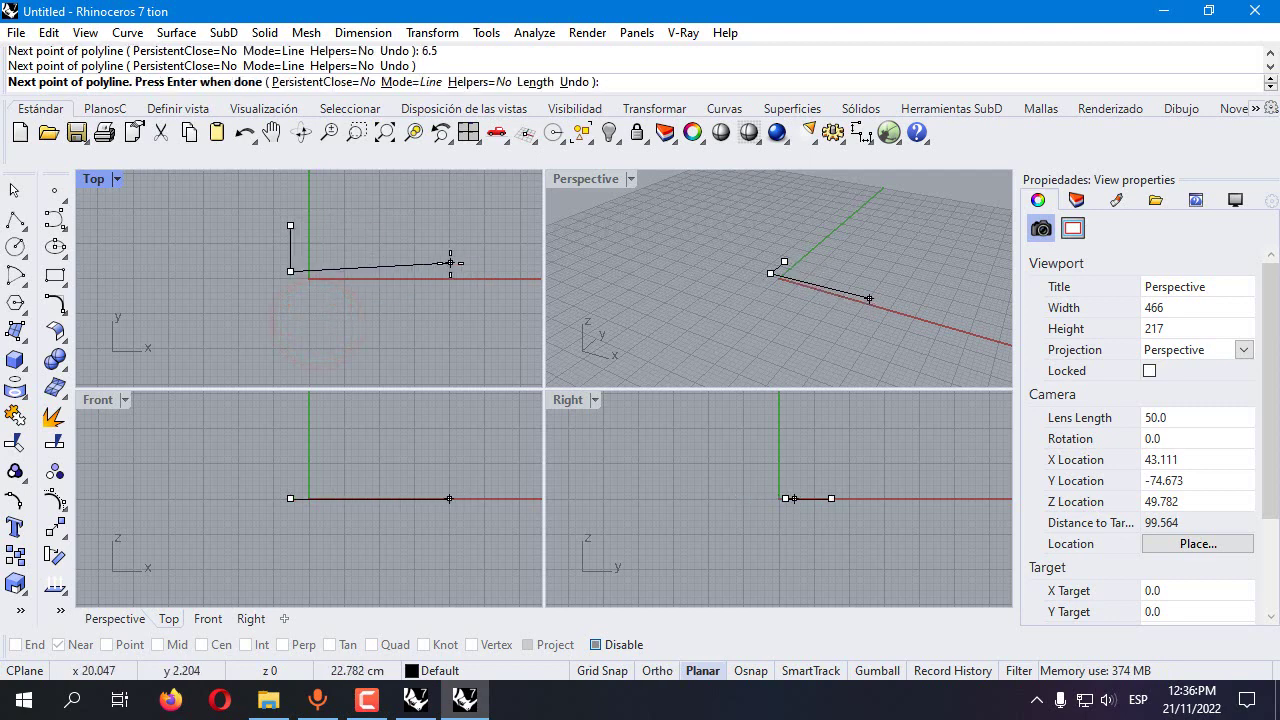
{"action": "type", "text": "9.5"}
{"action": "key", "text": "Return"}
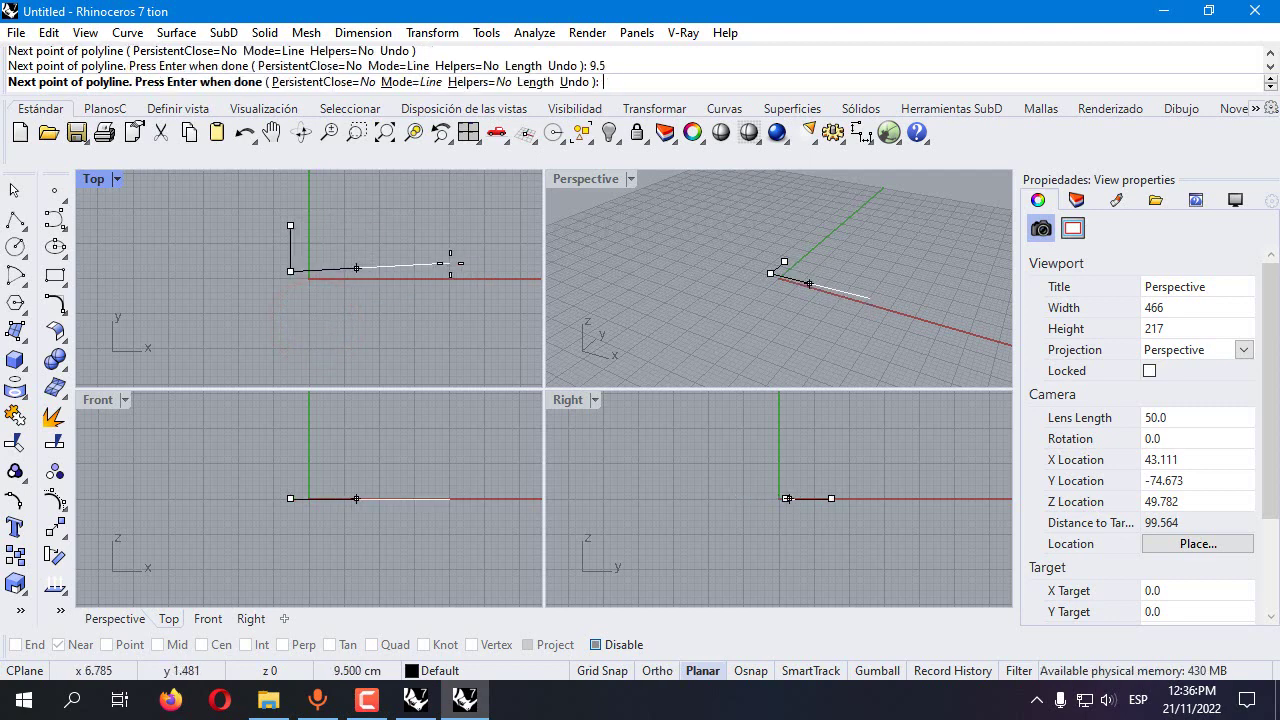
{"action": "left_click", "coordinate": [428, 248]}
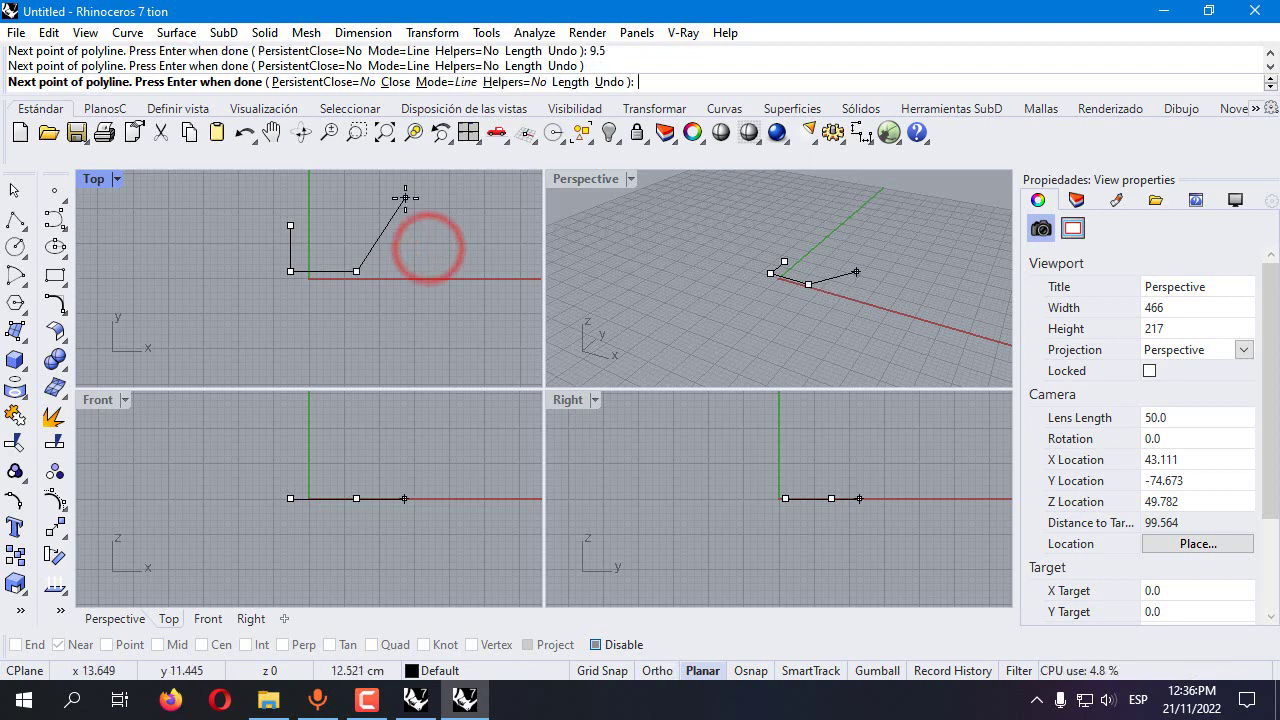
Add the opposite vertical 6.5 cm side and close the rectangle at its starting point using only the End snap
{"action": "type", "text": "6.5"}
{"action": "key", "text": "Return"}
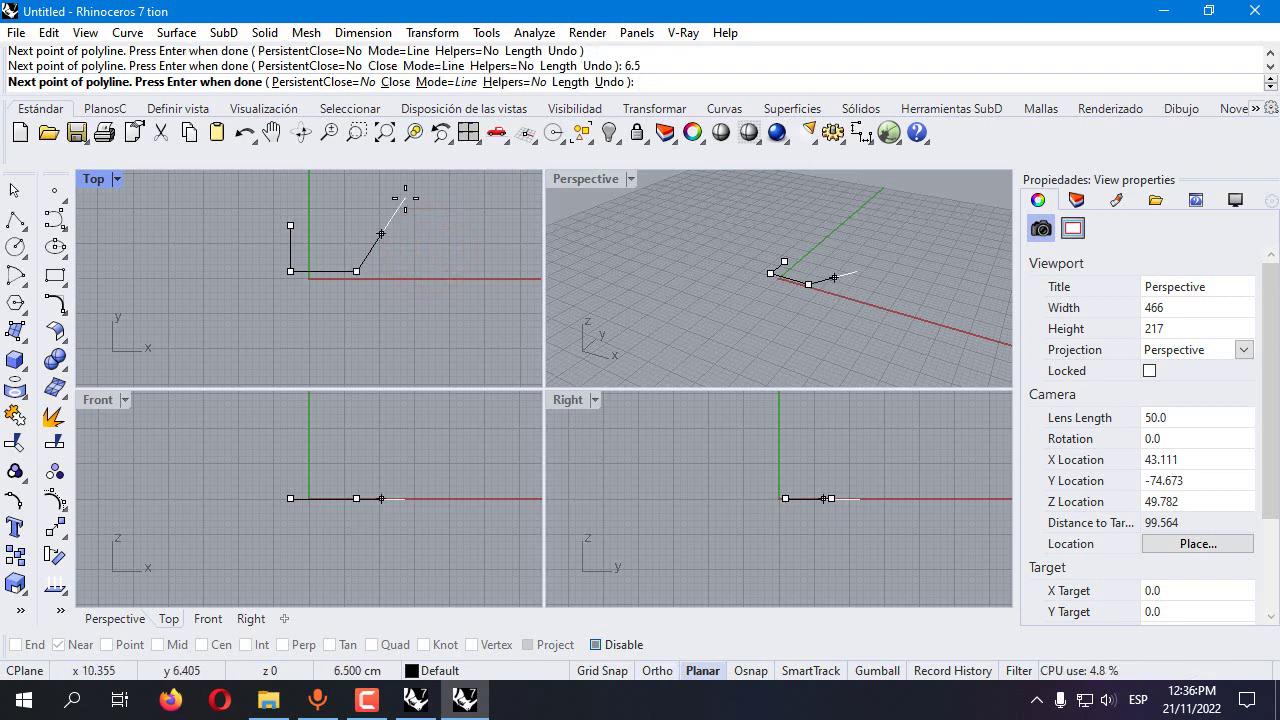
{"action": "key", "text": "F8"}
{"action": "left_click", "coordinate": [384, 212]}
{"action": "key", "text": "F8"}
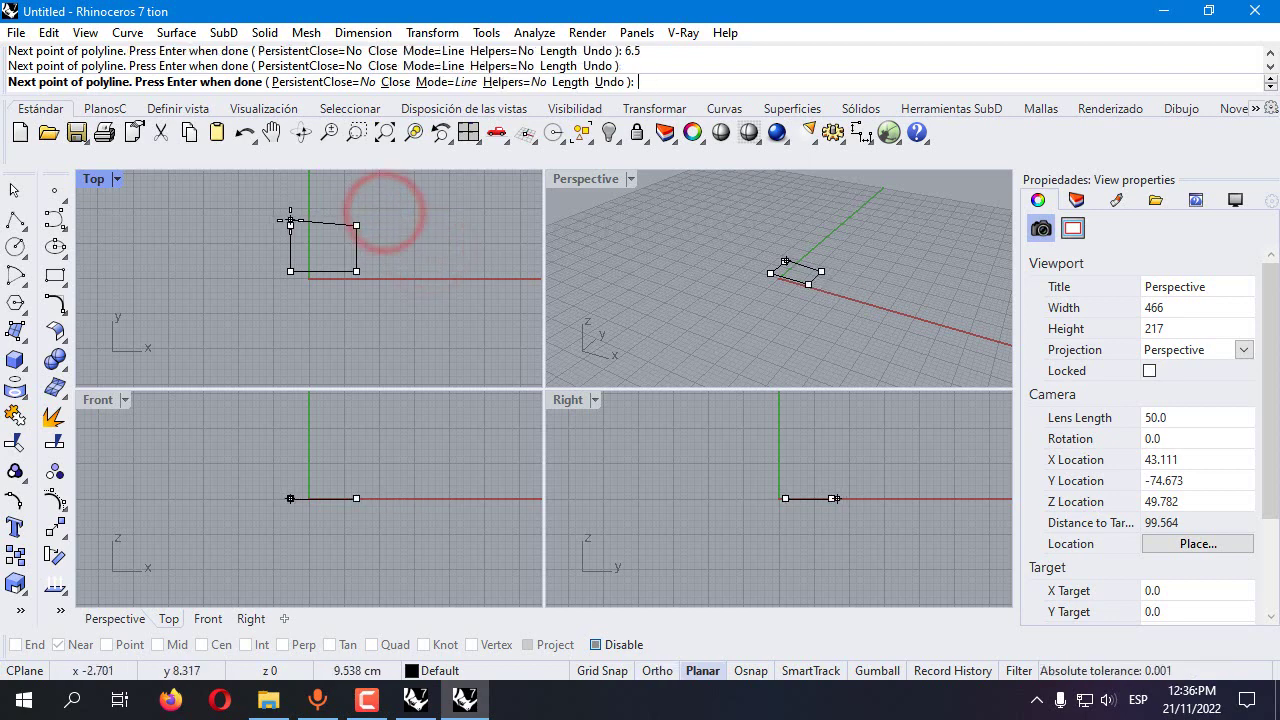
{"action": "left_click", "coordinate": [595, 644]}
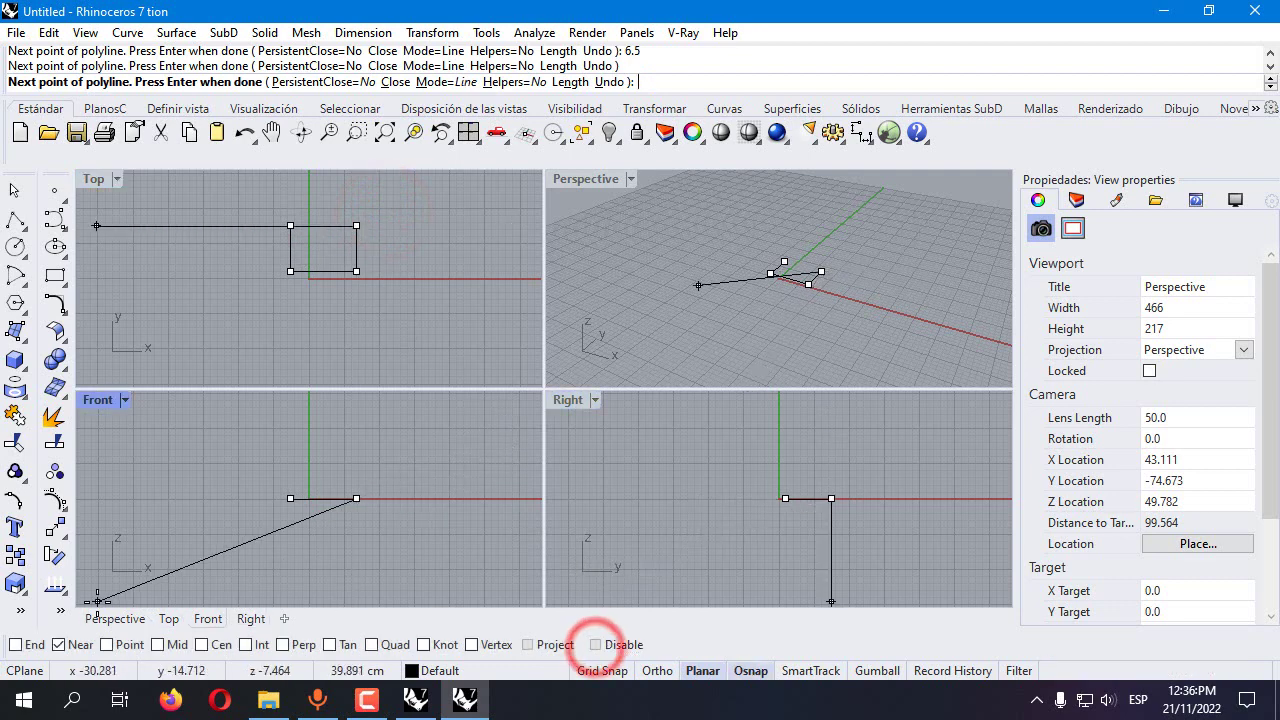
{"action": "right_click", "coordinate": [34, 648]}
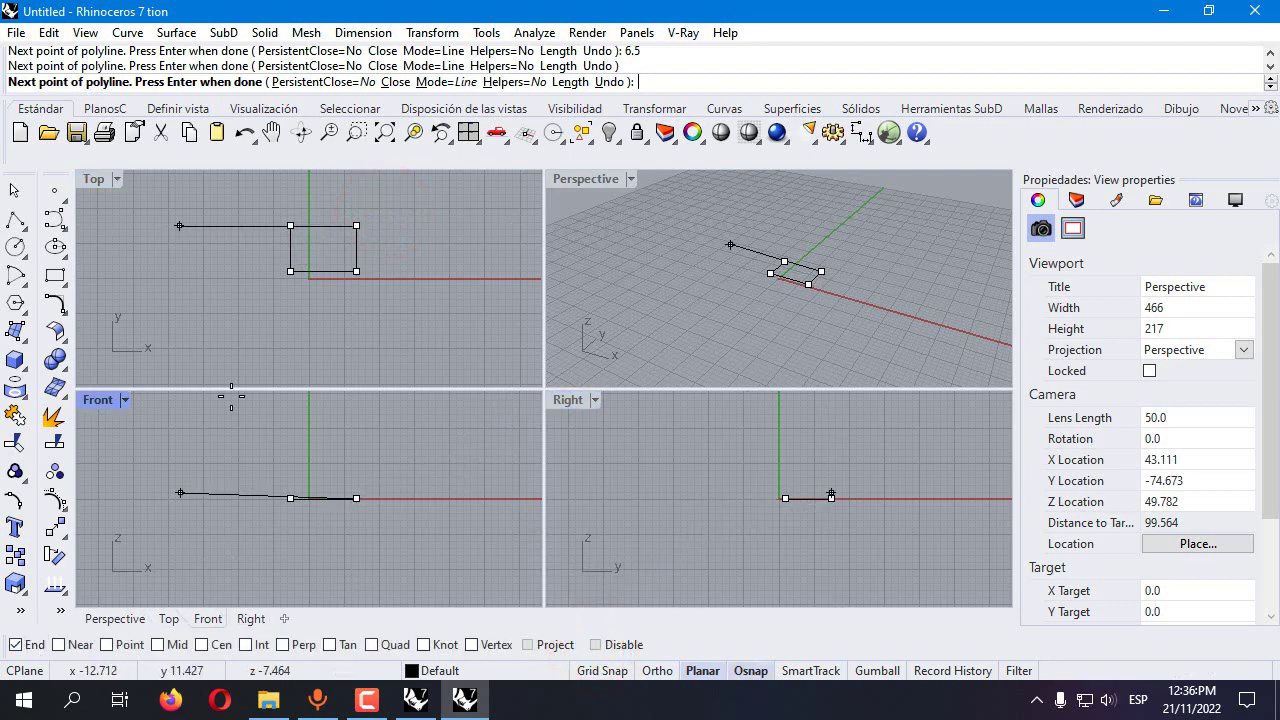
{"action": "left_click", "coordinate": [288, 226]}
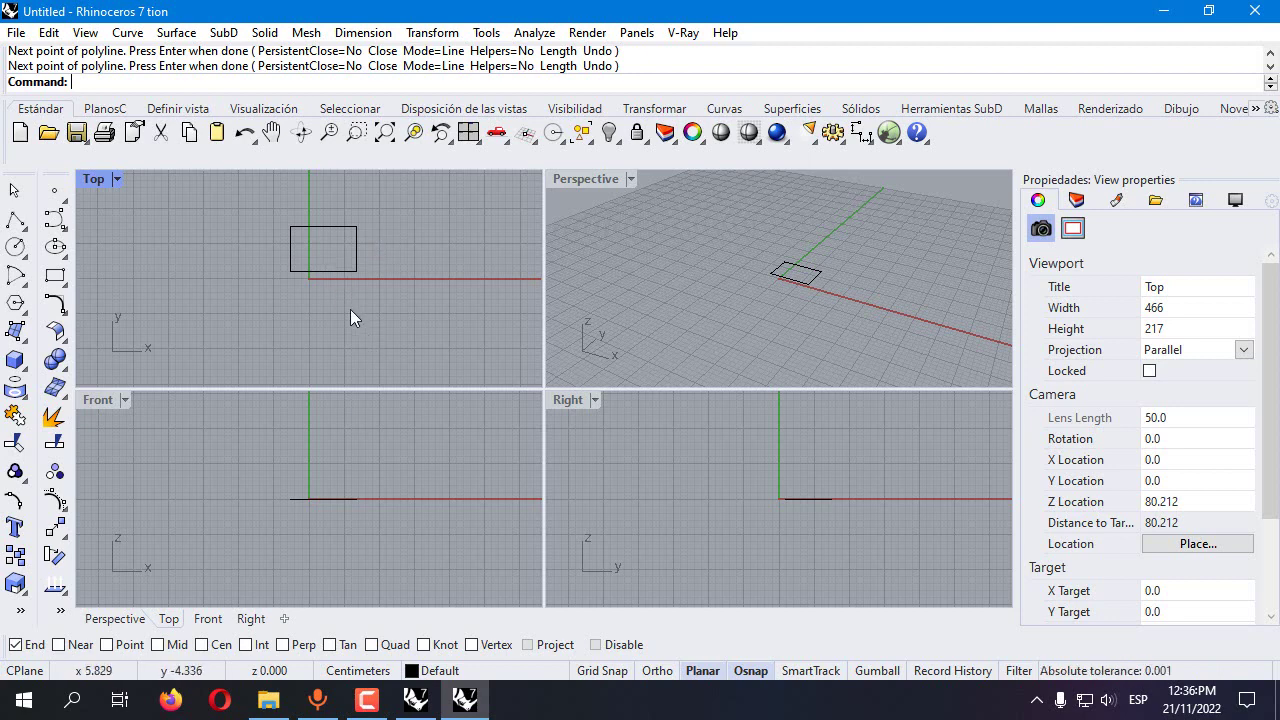
Start a second polyline beside the rectangle in the Top view with a horizontal 7.5 cm side and a vertical 6.5 cm side
{"action": "left_click", "coordinate": [15, 219]}
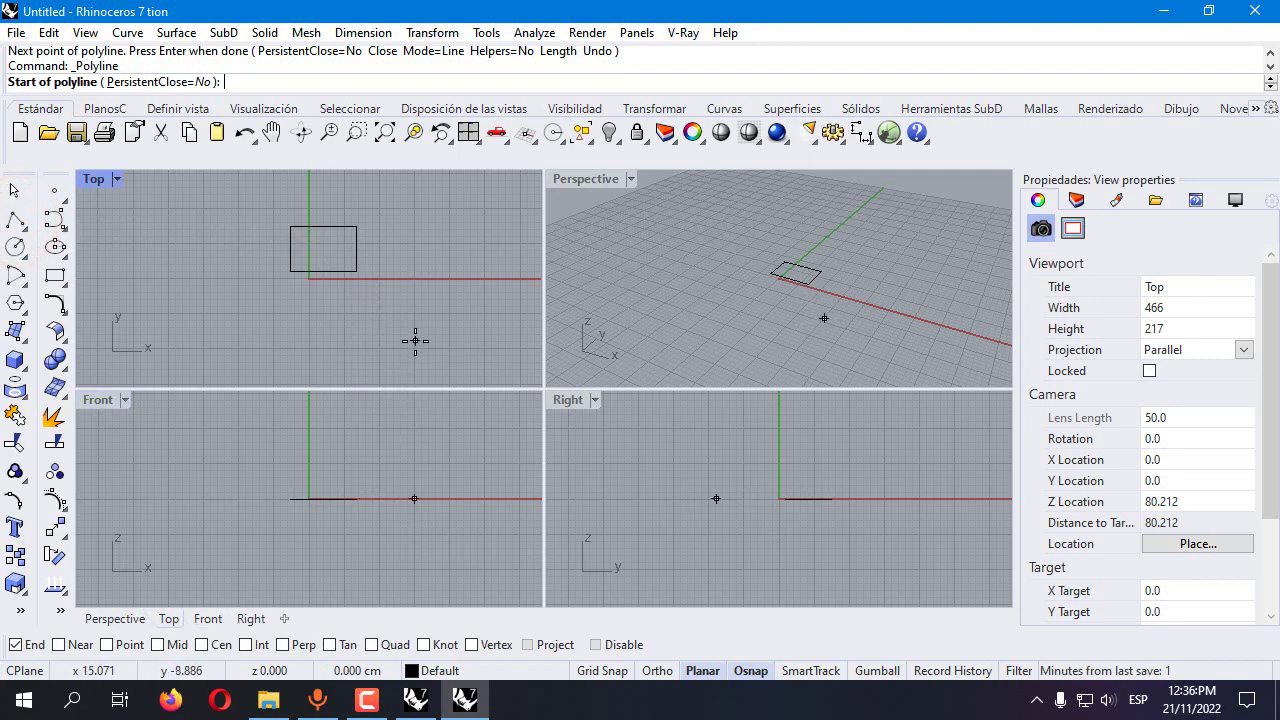
{"action": "left_click", "coordinate": [399, 240]}
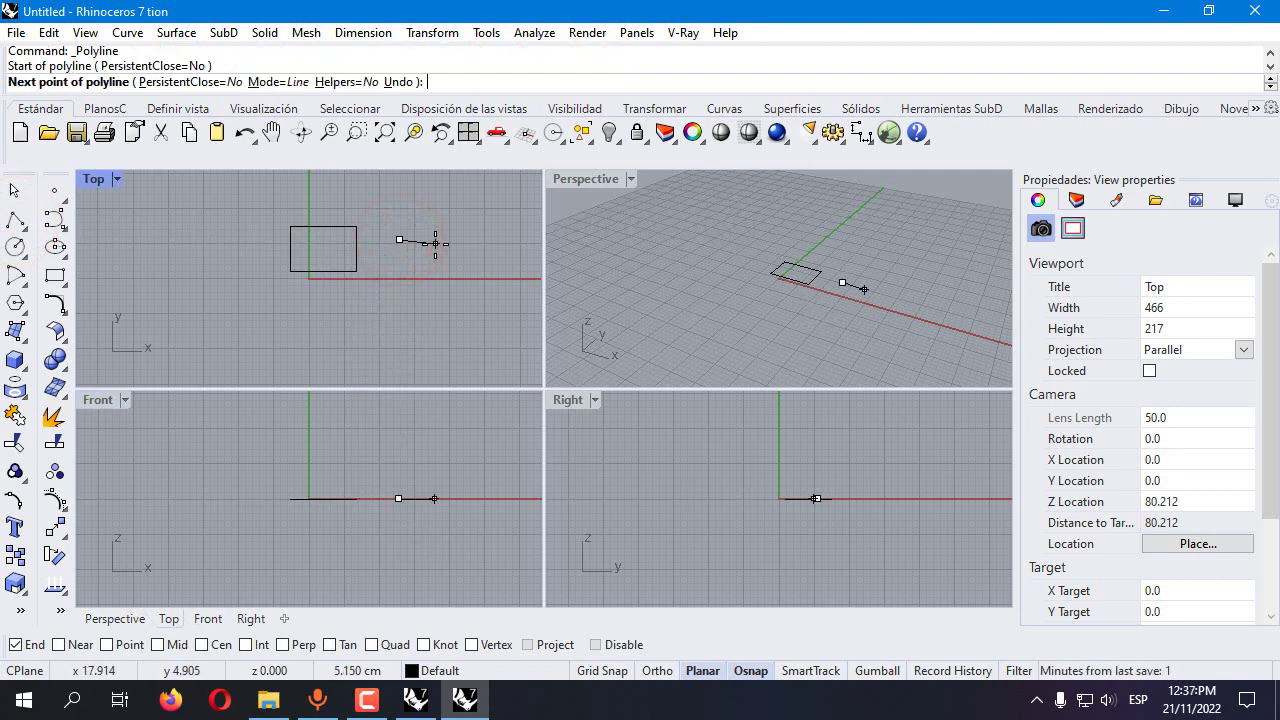
{"action": "type", "text": "7.5"}
{"action": "key", "text": "Return"}
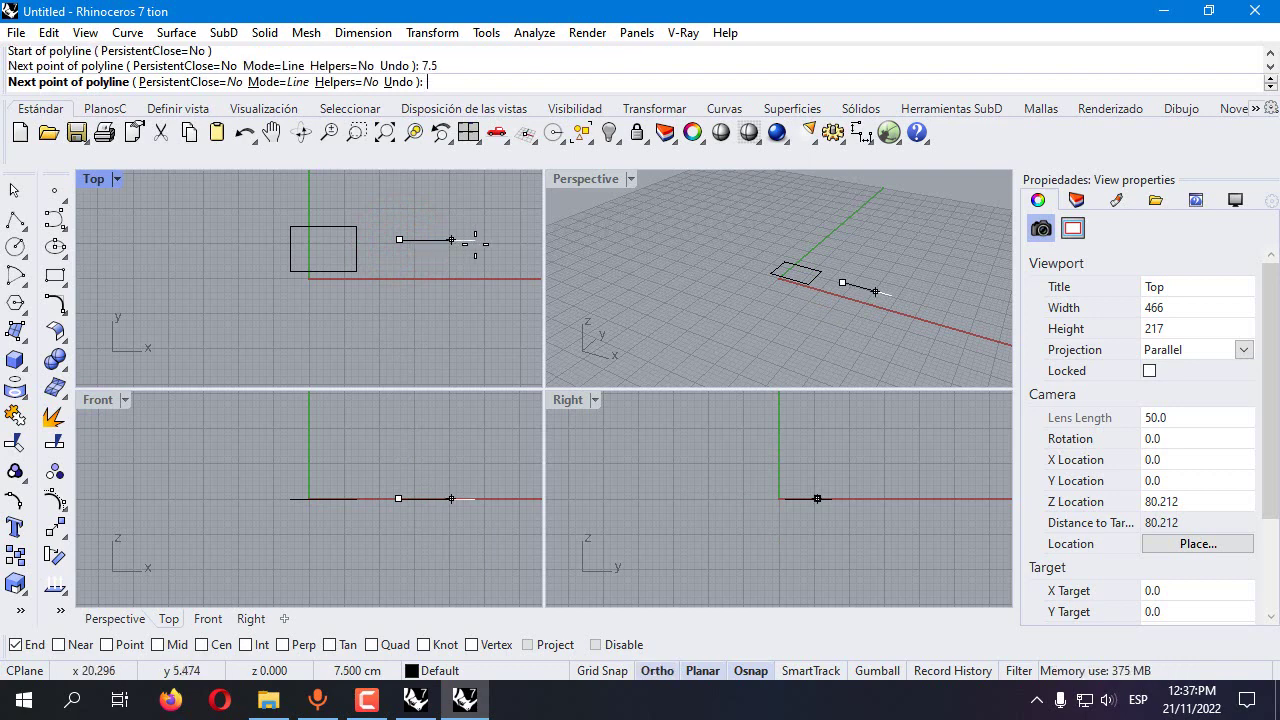
{"action": "left_click", "coordinate": [474, 243]}
{"action": "type", "text": "5"}
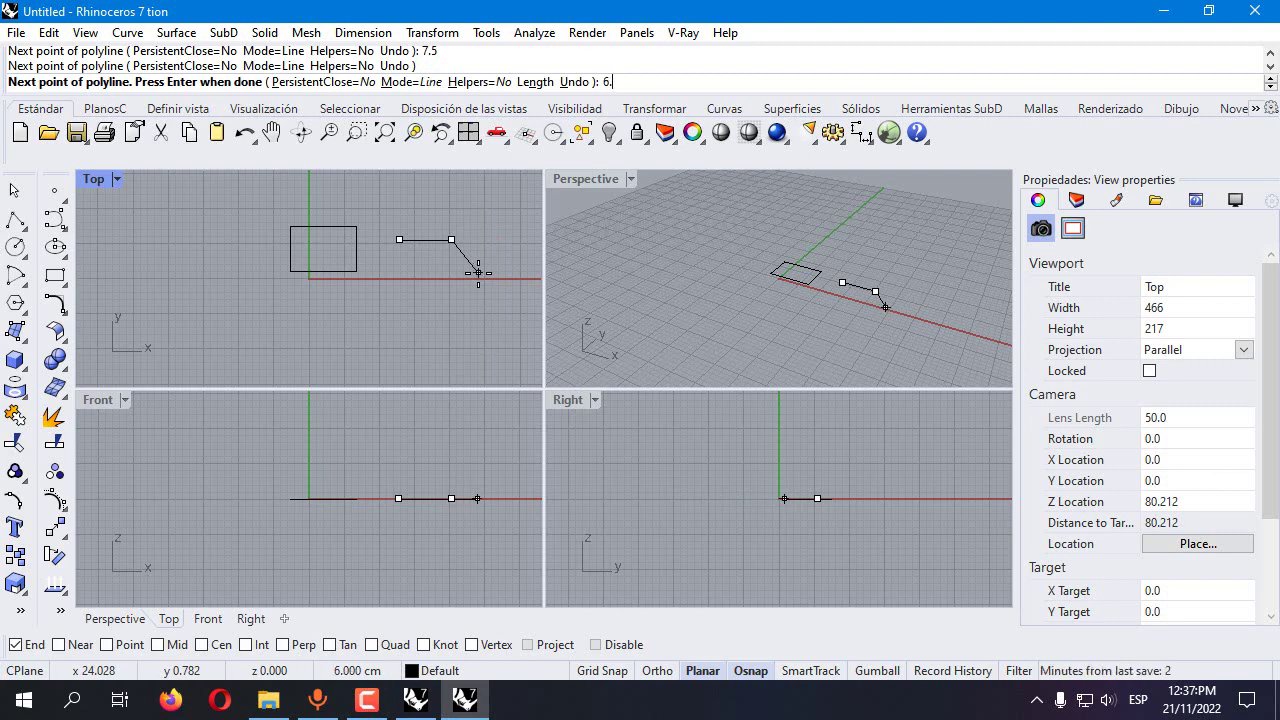
{"action": "key", "text": "Return"}
{"action": "left_click", "coordinate": [471, 284]}
Add the opposite horizontal 7.5 cm side and close the second rectangle at its starting point
{"action": "type", "text": "7"}
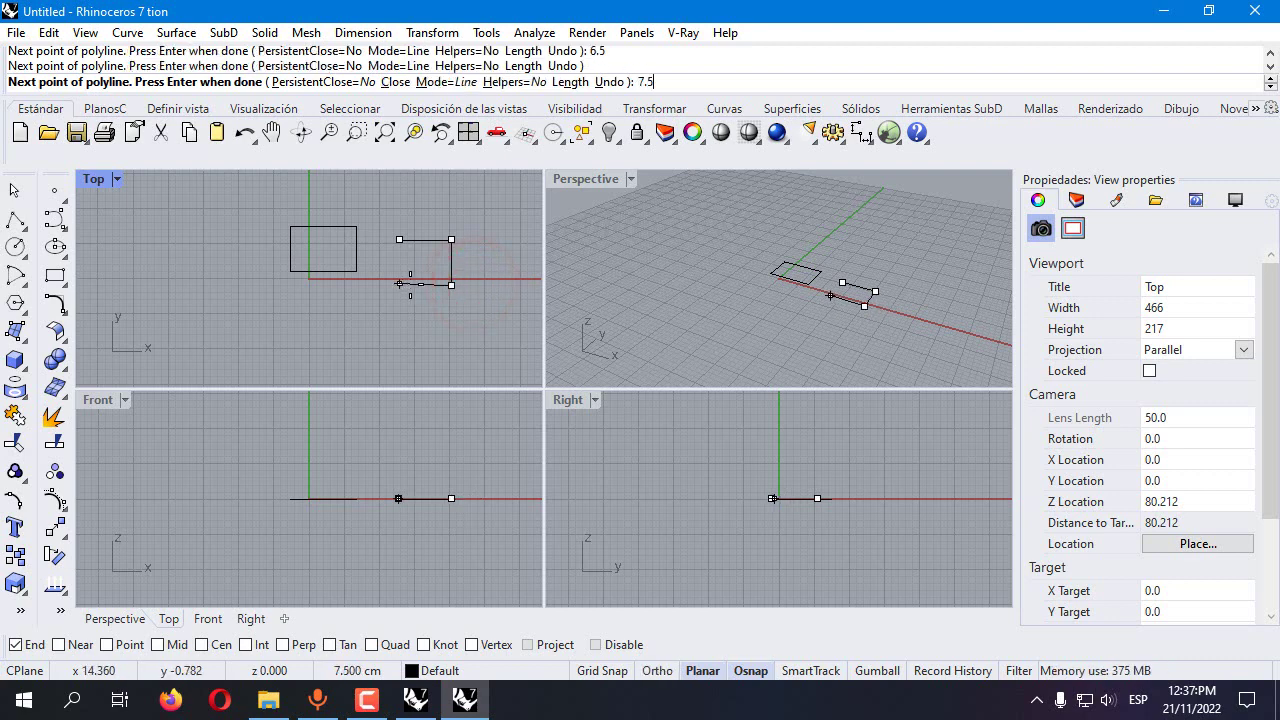
{"action": "type", "text": ".5"}
{"action": "key", "text": "Return"}
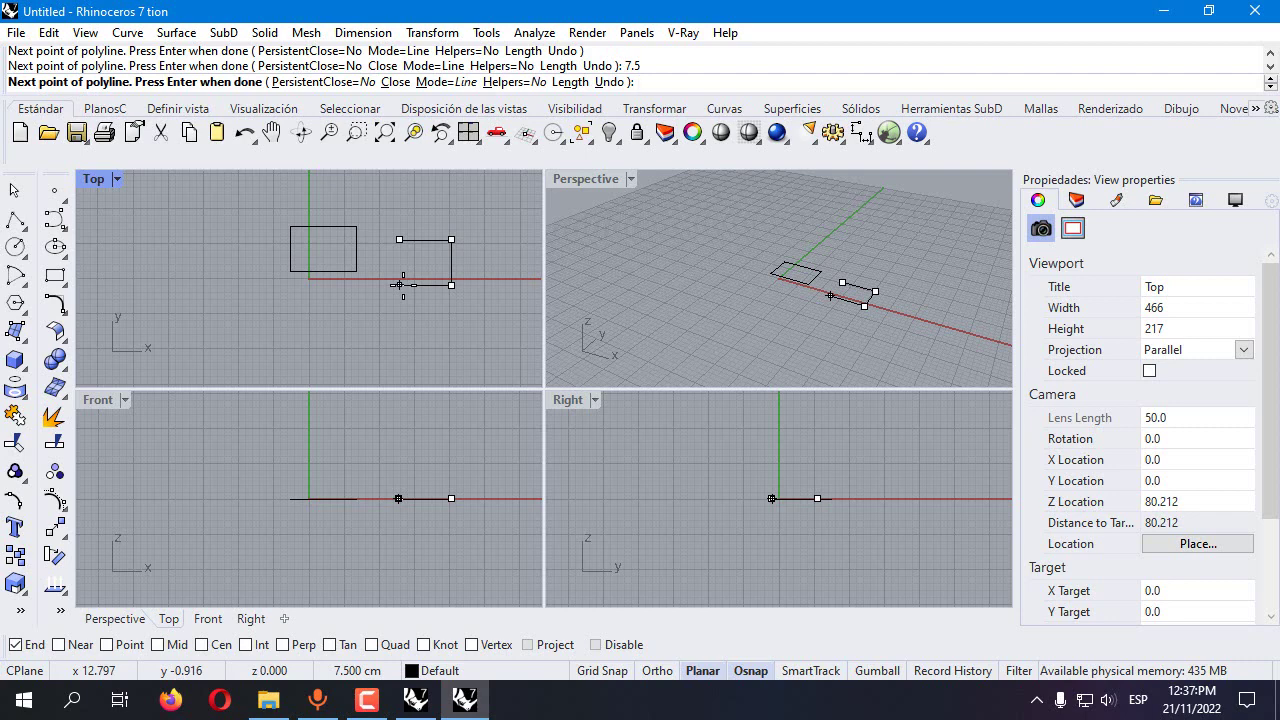
{"action": "left_click", "coordinate": [398, 285]}
{"action": "left_click", "coordinate": [398, 241]}
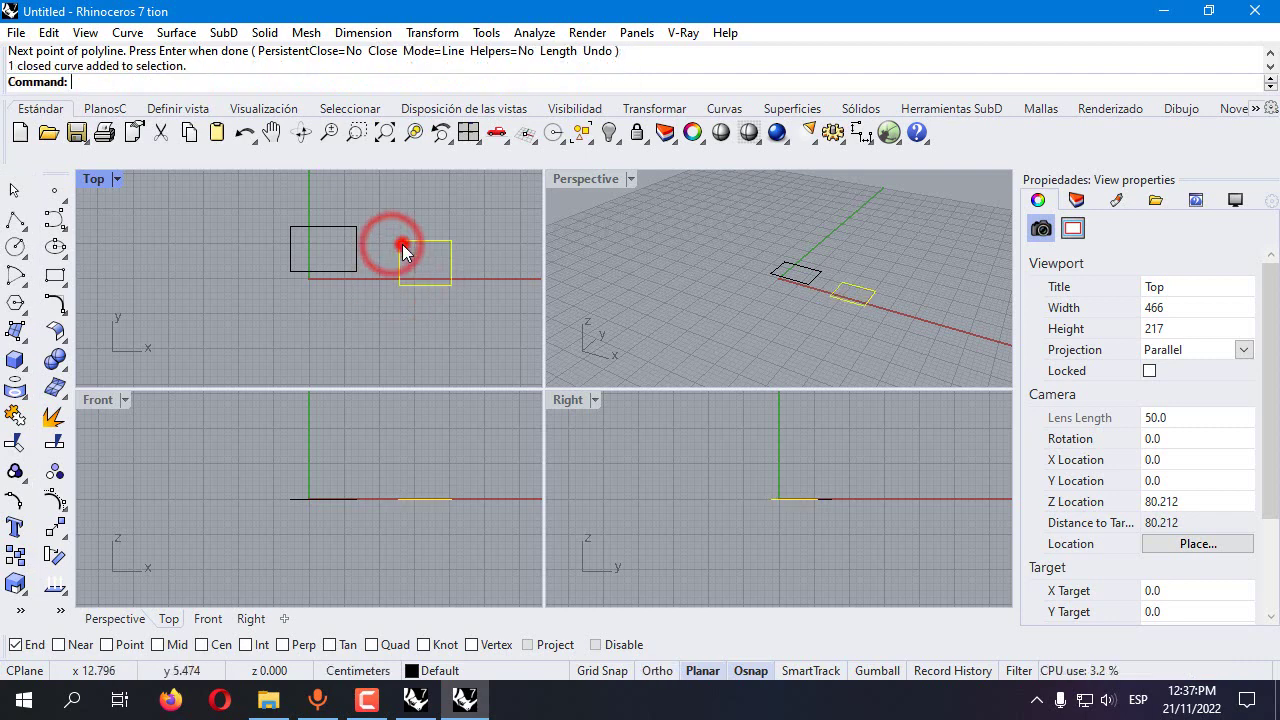
Move the 7.5 cm wide rectangle from its center onto the center of the 9.5 cm wide rectangle using the Cen snap
{"action": "left_click", "coordinate": [52, 525]}
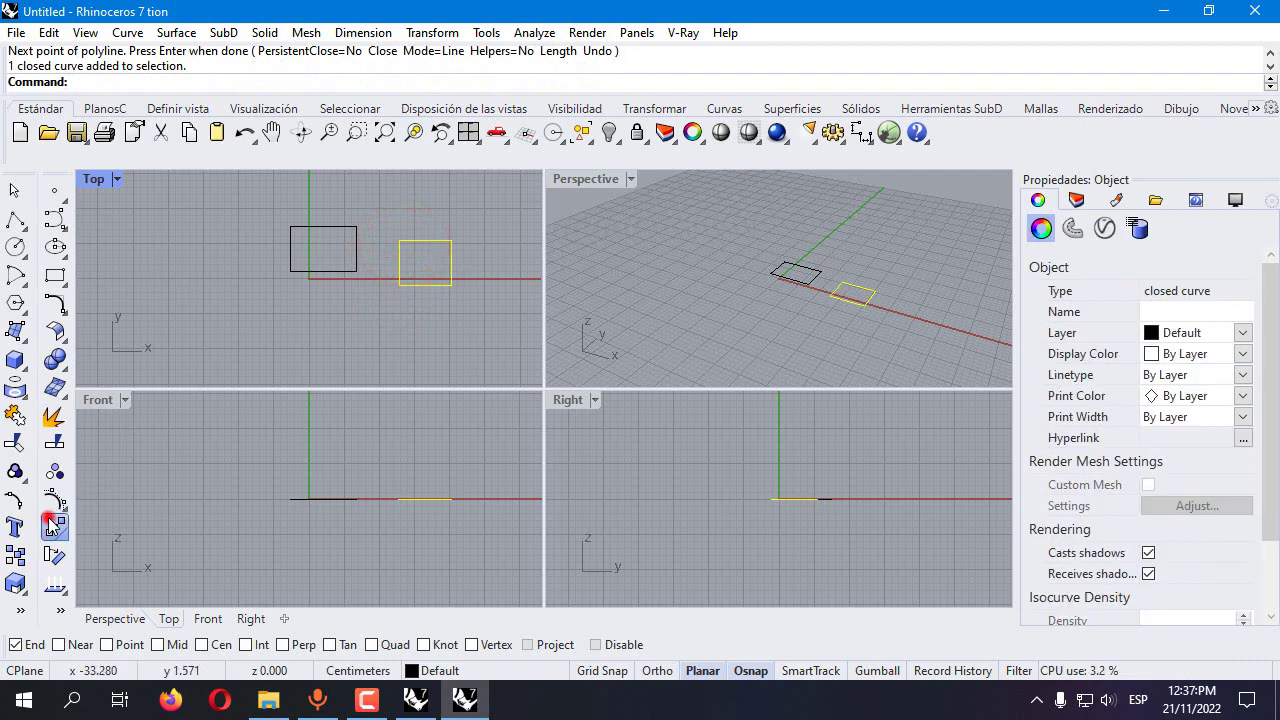
{"action": "right_click", "coordinate": [200, 645]}
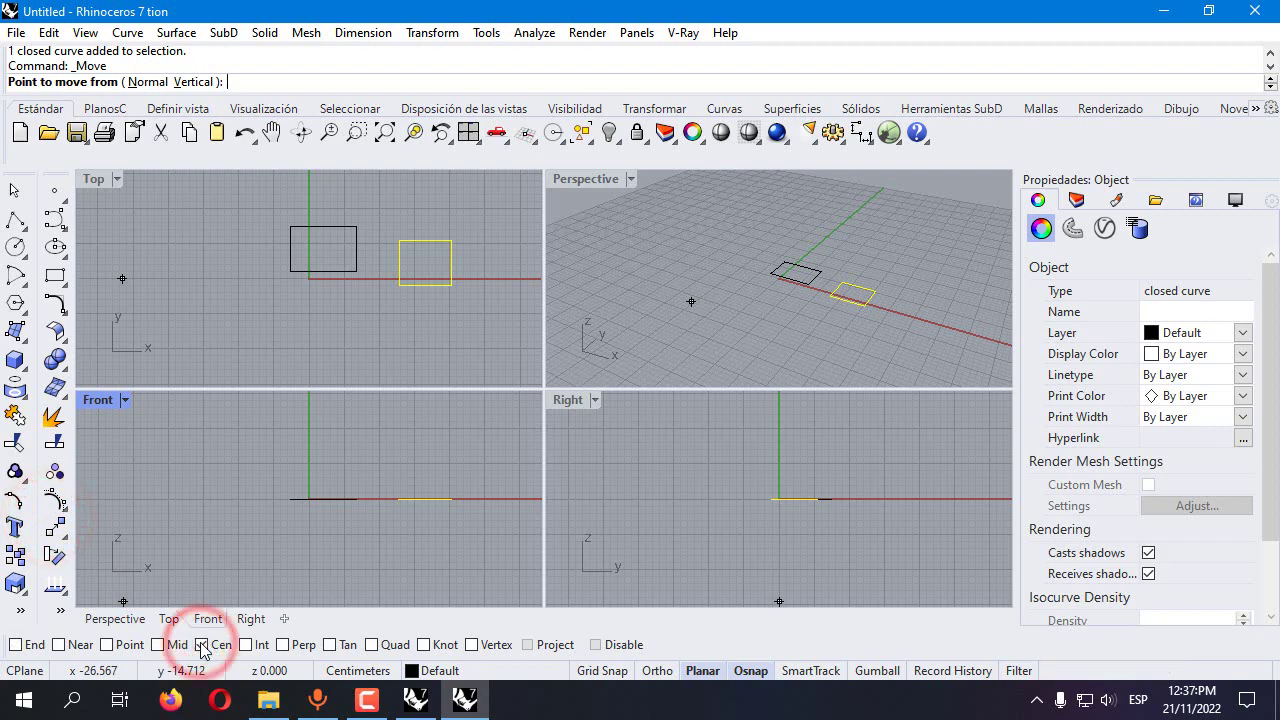
{"action": "left_click", "coordinate": [426, 266]}
{"action": "left_click", "coordinate": [324, 255]}
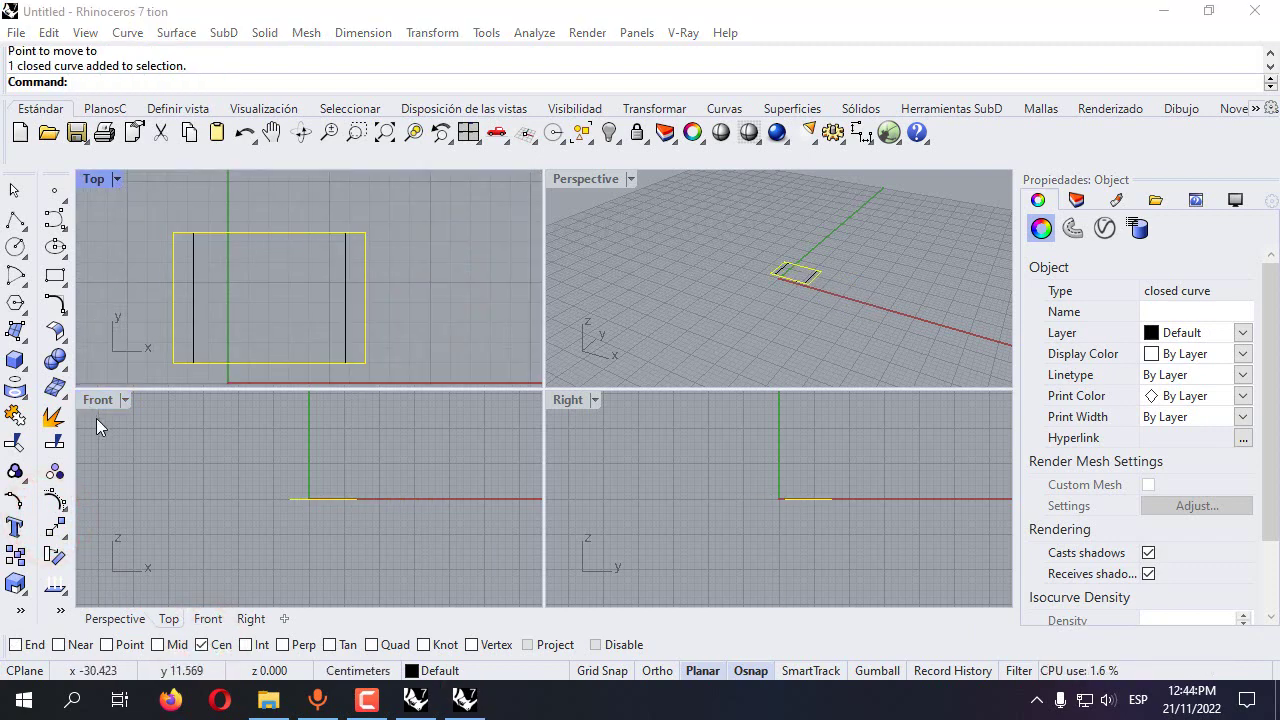
Move the larger rectangle straight up by 14.5 cm in the Front view, then deselect it
{"action": "left_click", "coordinate": [55, 527]}
{"action": "left_click", "coordinate": [324, 497]}
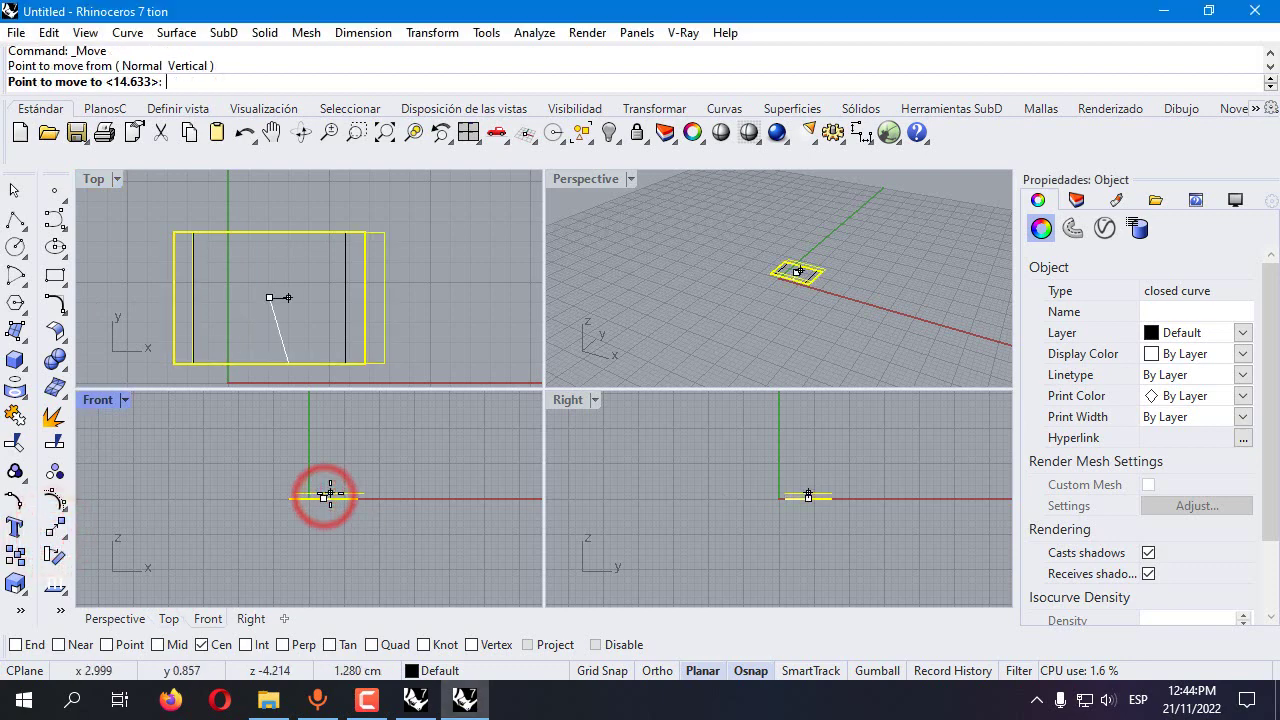
{"action": "type", "text": "14.5"}
{"action": "key", "text": "Return"}
{"action": "key", "text": "F8"}
{"action": "right_click", "coordinate": [314, 409]}
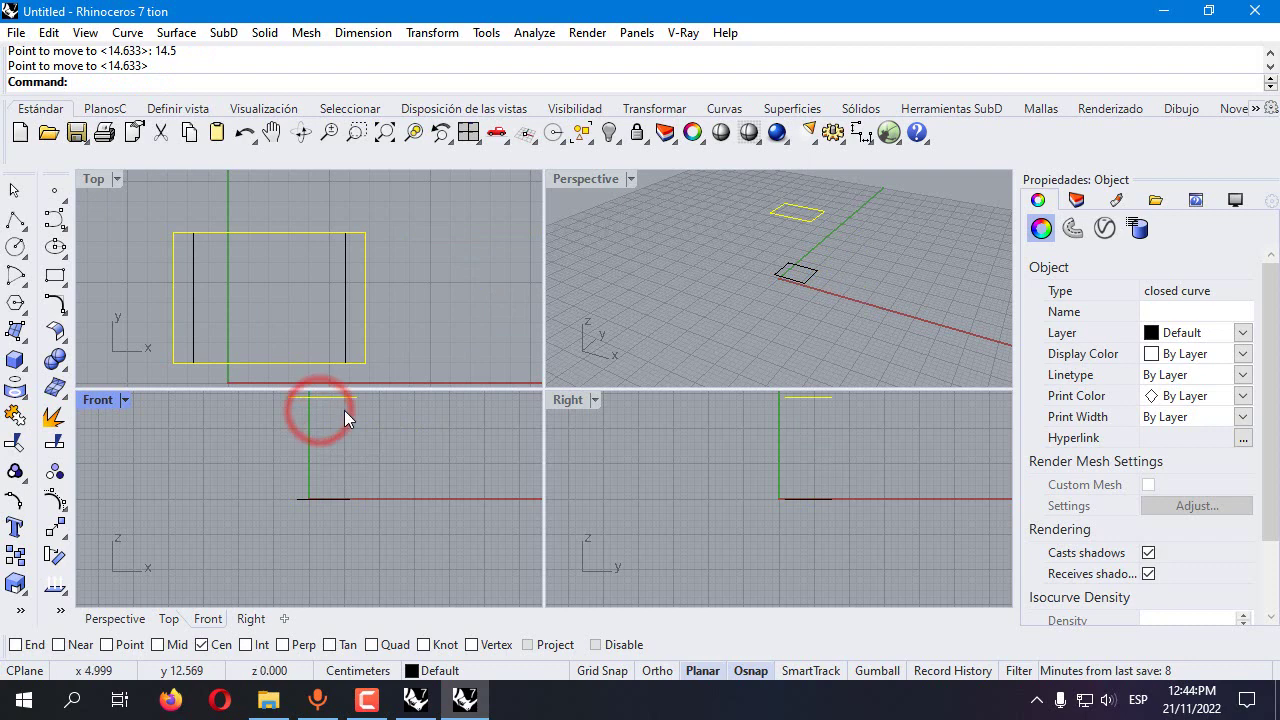
{"action": "left_click", "coordinate": [352, 427]}
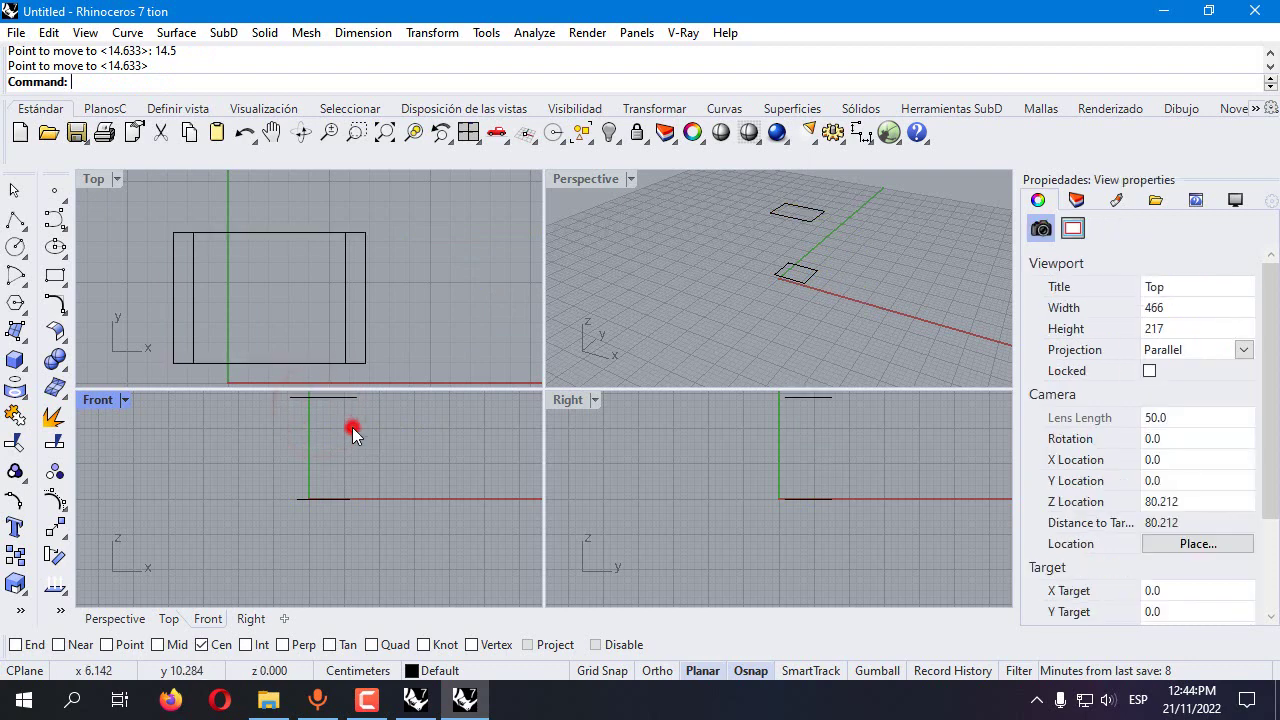
Draw a slightly curved arc in the Front view joining the left ends of the upper and lower rectangles, using End snap
{"action": "left_click", "coordinate": [27, 290]}
{"action": "left_click", "coordinate": [79, 284]}
{"action": "right_click", "coordinate": [31, 650]}
{"action": "left_click", "coordinate": [290, 407]}
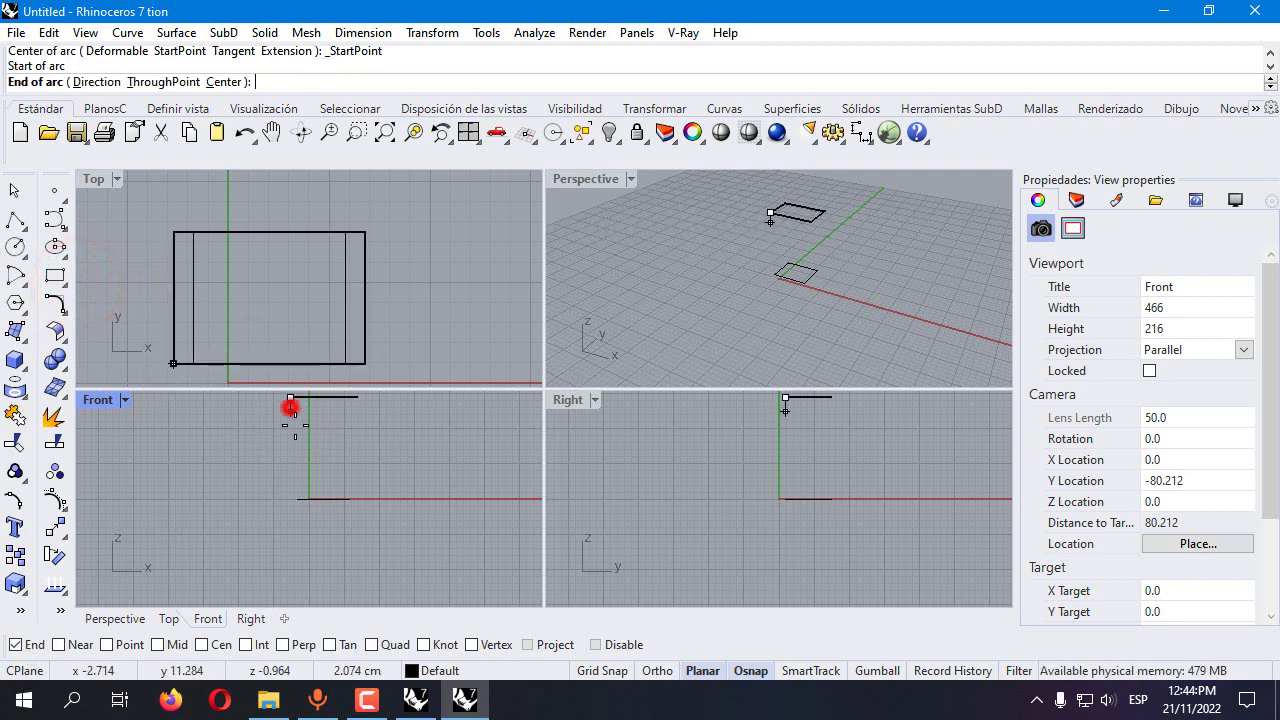
{"action": "left_click", "coordinate": [300, 490]}
{"action": "scroll", "coordinate": [302, 435], "scroll_direction": "up", "scroll_amount": 3}
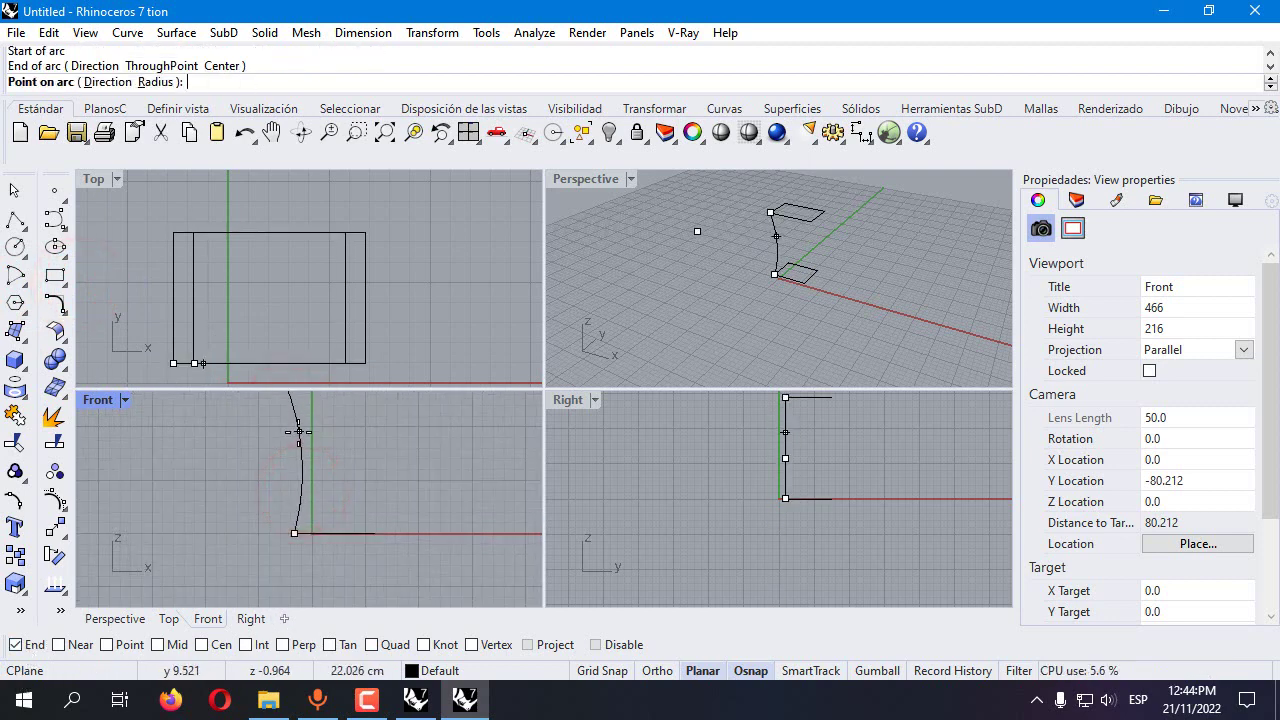
{"action": "right_click_drag", "start_coordinate": [302, 433], "coordinate": [329, 490]}
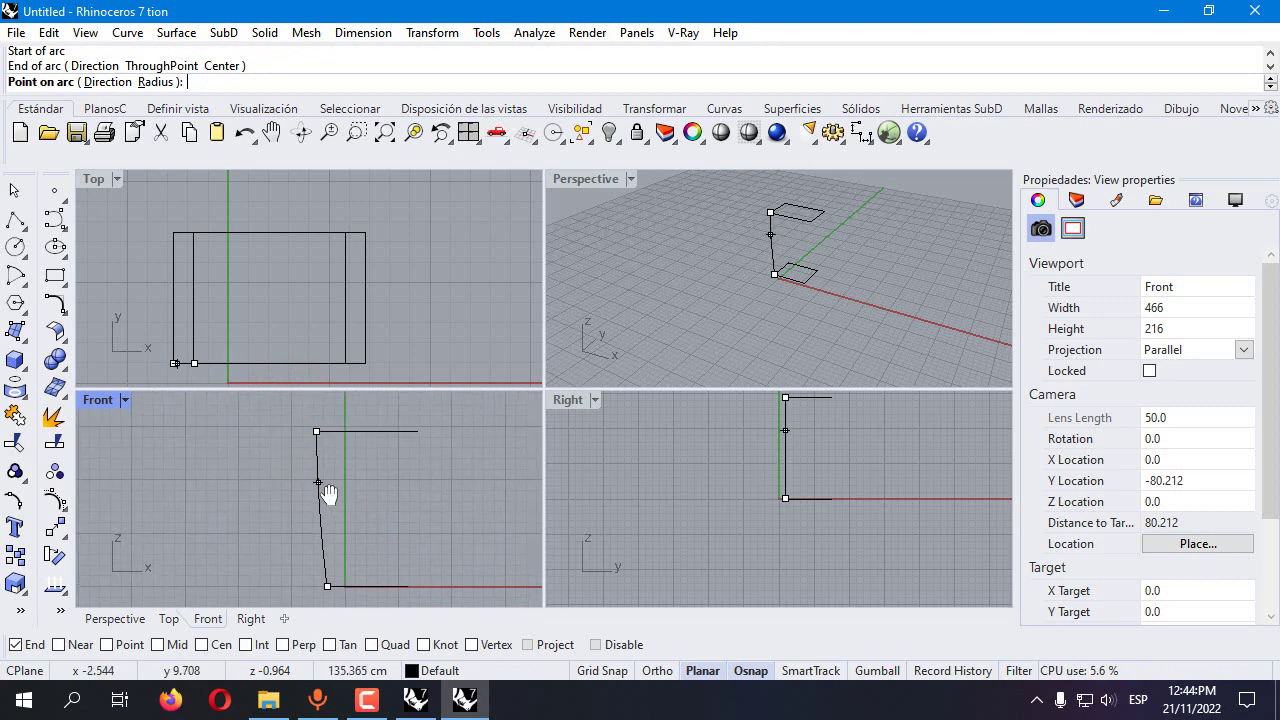
{"action": "double_click", "coordinate": [98, 400]}
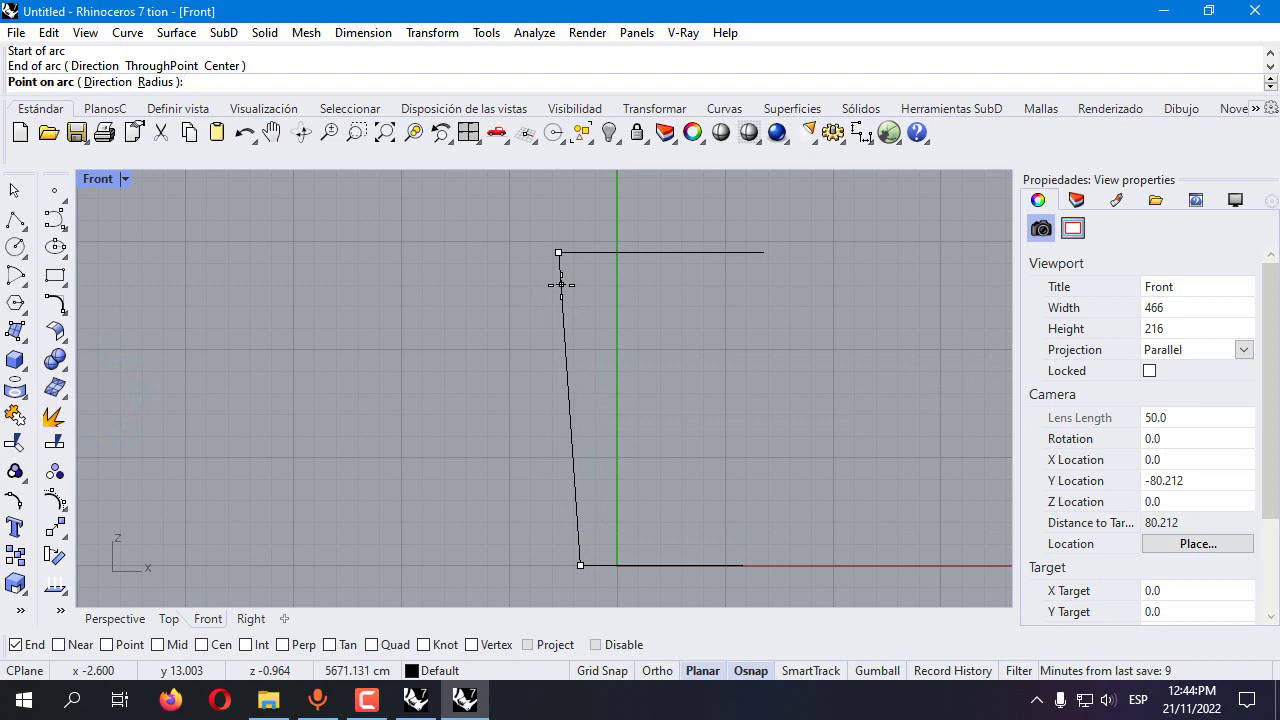
{"action": "left_click", "coordinate": [578, 401]}
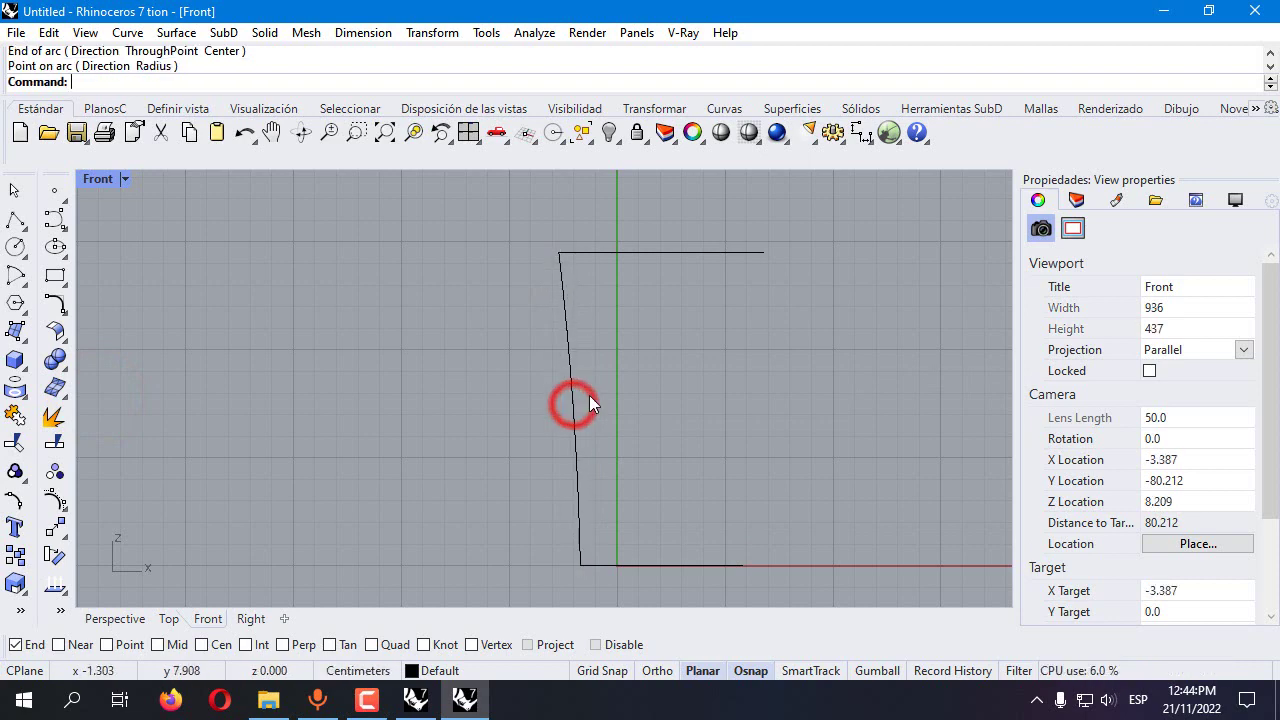
Mirror a copy of the side arc across the vertical axis through the upper rectangle's midpoint in the Front view, then deselect it
{"action": "left_click", "coordinate": [578, 402]}
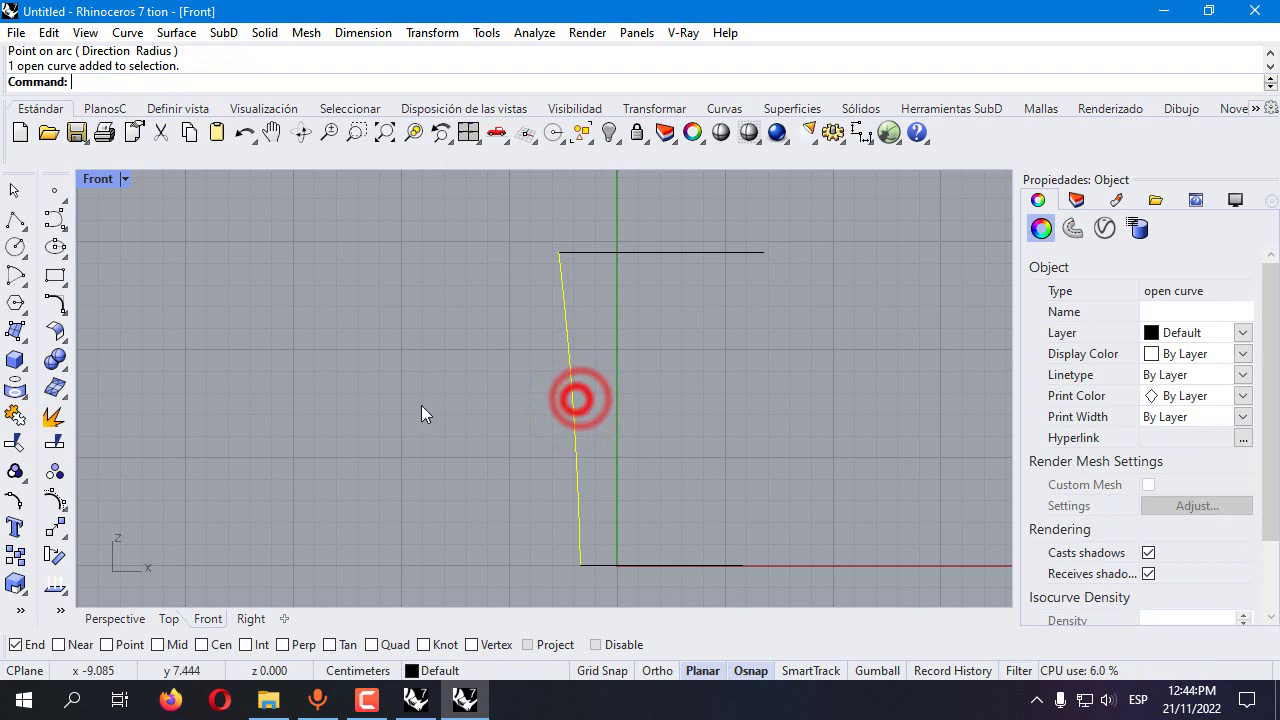
{"action": "left_click", "coordinate": [58, 530]}
{"action": "left_click", "coordinate": [84, 563]}
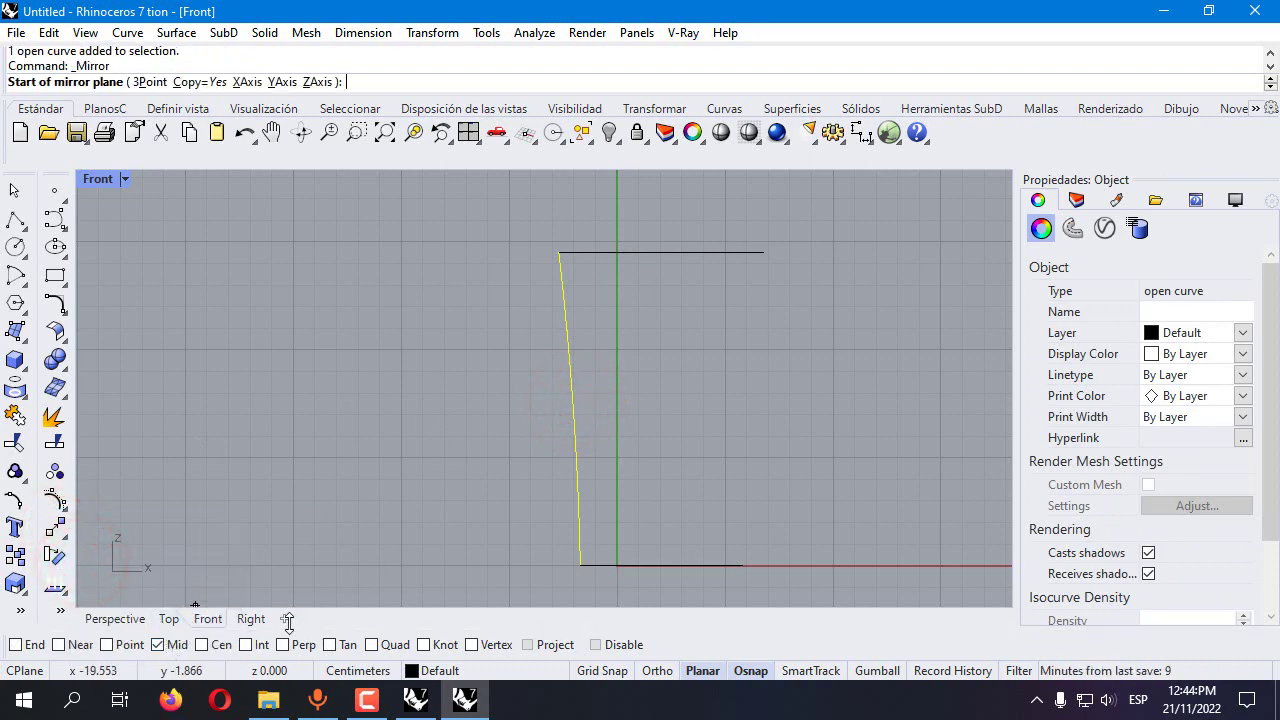
{"action": "left_click", "coordinate": [667, 253]}
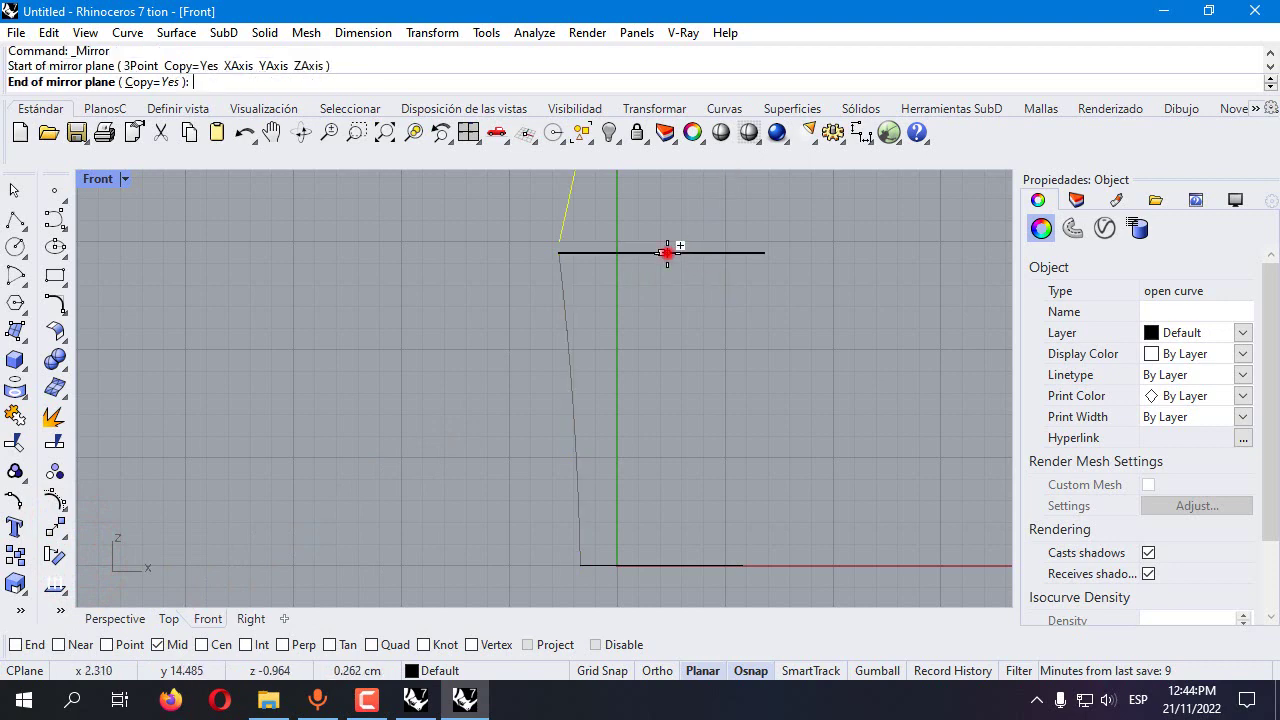
{"action": "left_click", "coordinate": [663, 425]}
{"action": "right_click_drag", "start_coordinate": [677, 345], "coordinate": [575, 352]}
{"action": "left_click", "coordinate": [355, 313]}
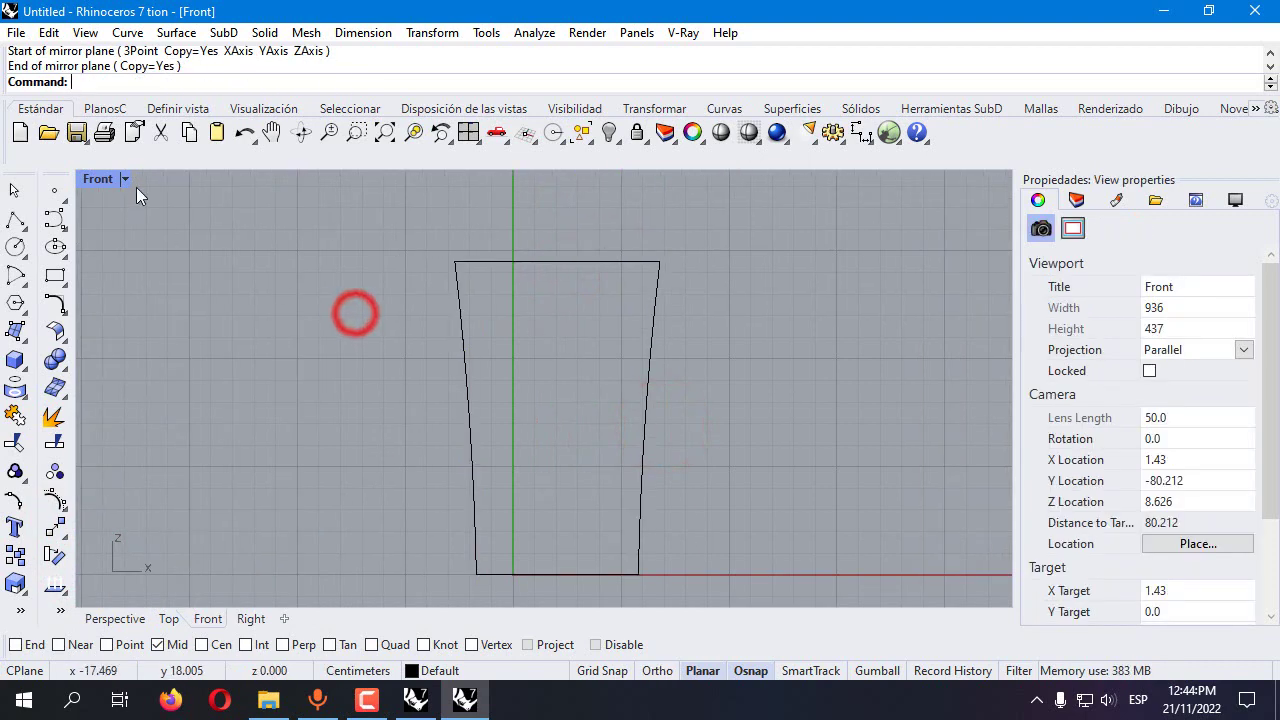
Create the bottle body with Sweep 2 Rails, using the upper and lower rectangles as rails and both side arcs as cross sections
{"action": "left_click", "coordinate": [18, 332]}
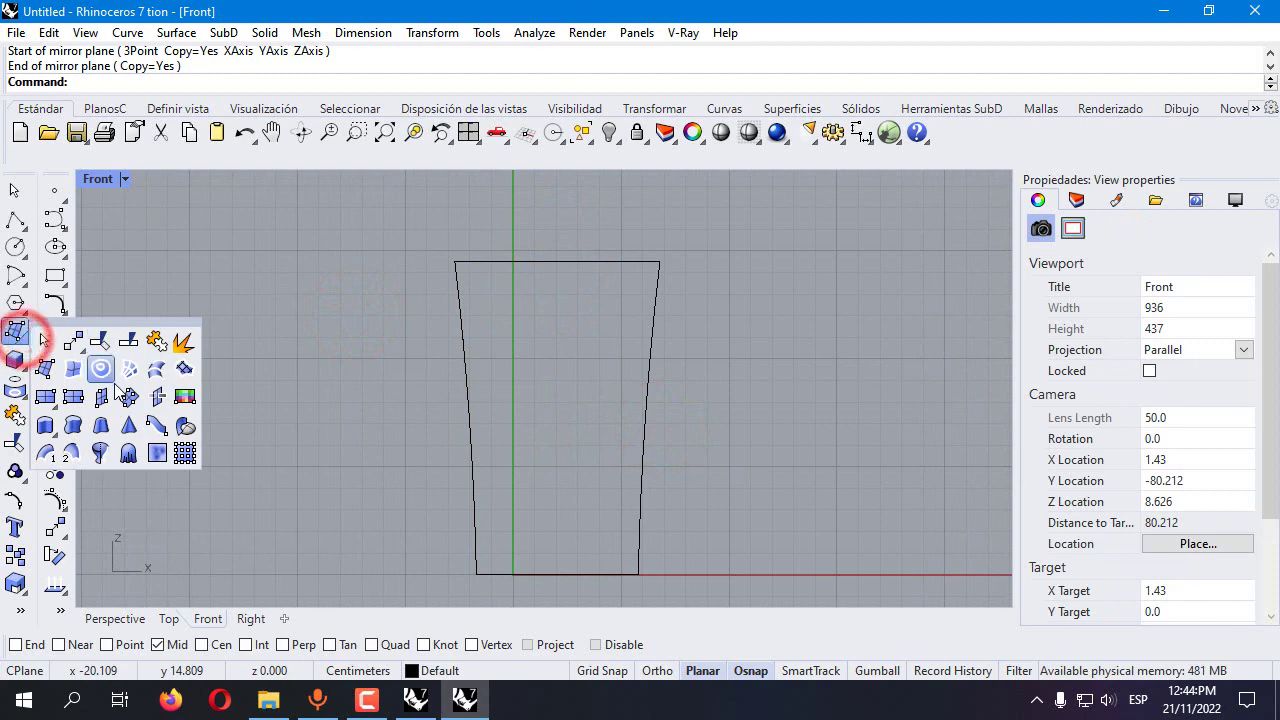
{"action": "left_click", "coordinate": [74, 428]}
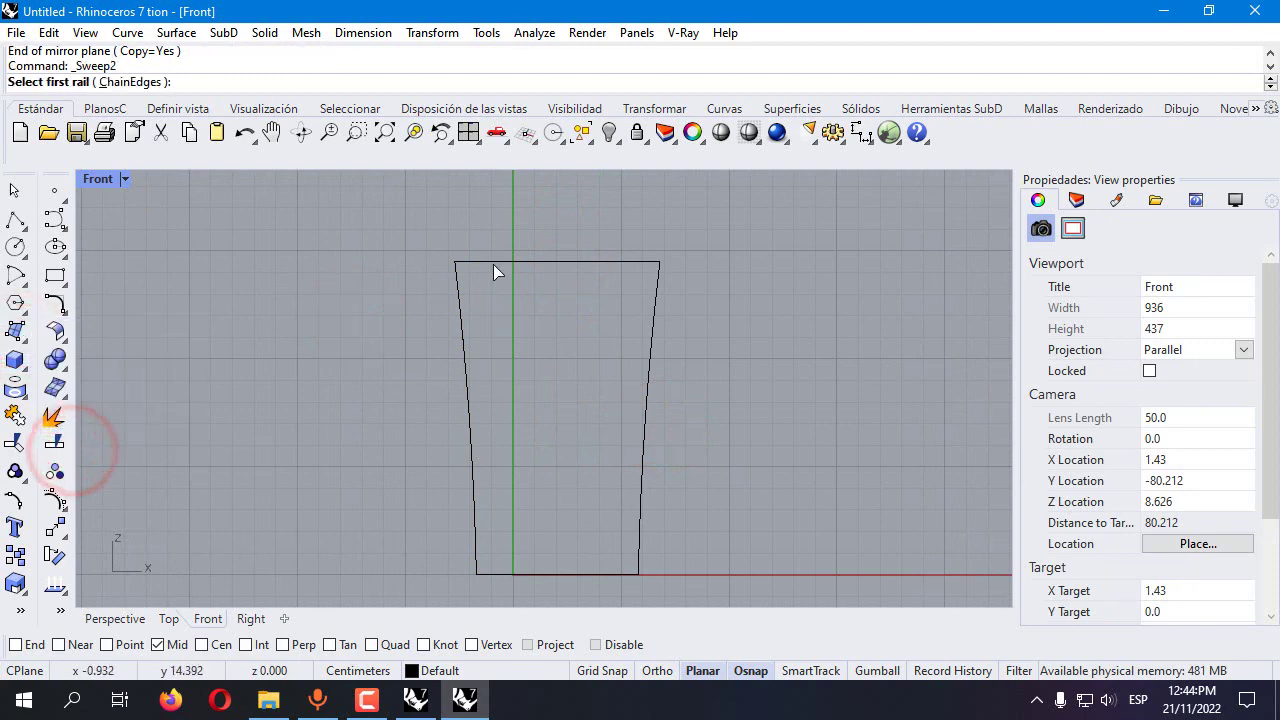
{"action": "left_click", "coordinate": [493, 264]}
{"action": "left_click", "coordinate": [506, 572]}
{"action": "left_click", "coordinate": [469, 525]}
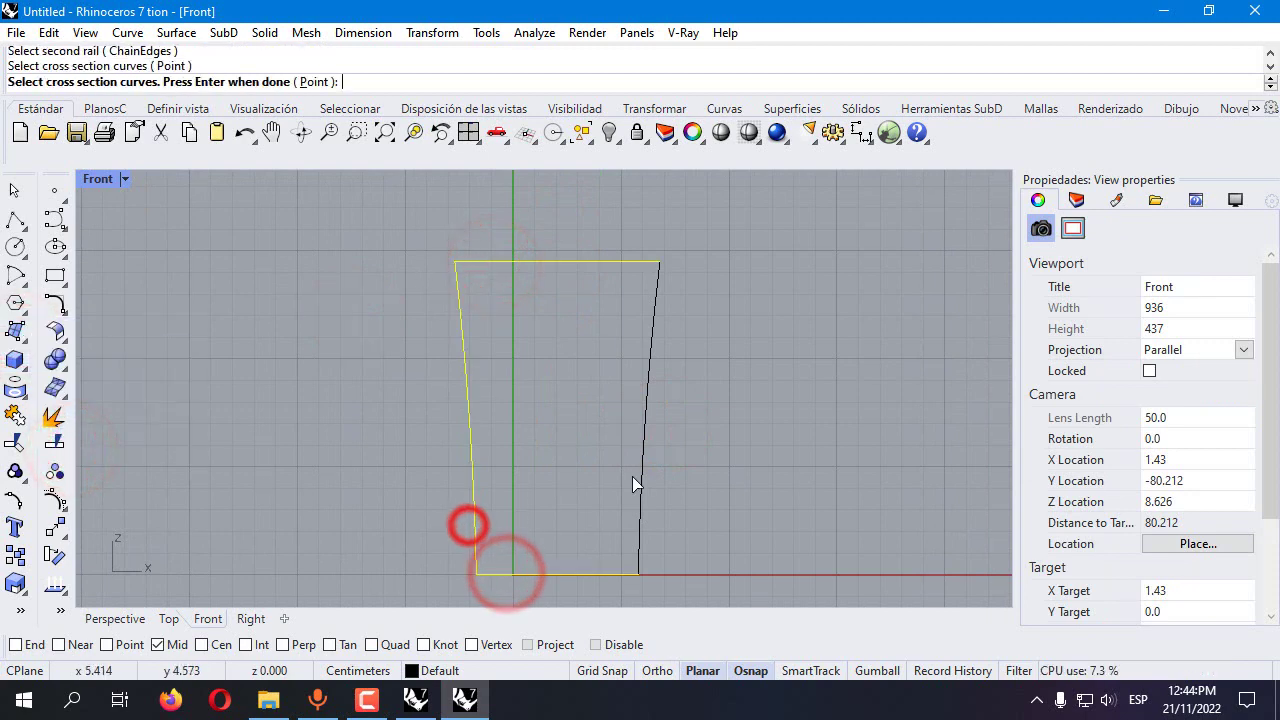
{"action": "left_click", "coordinate": [641, 473]}
{"action": "key", "text": "Return"}
{"action": "key", "text": "Return"}
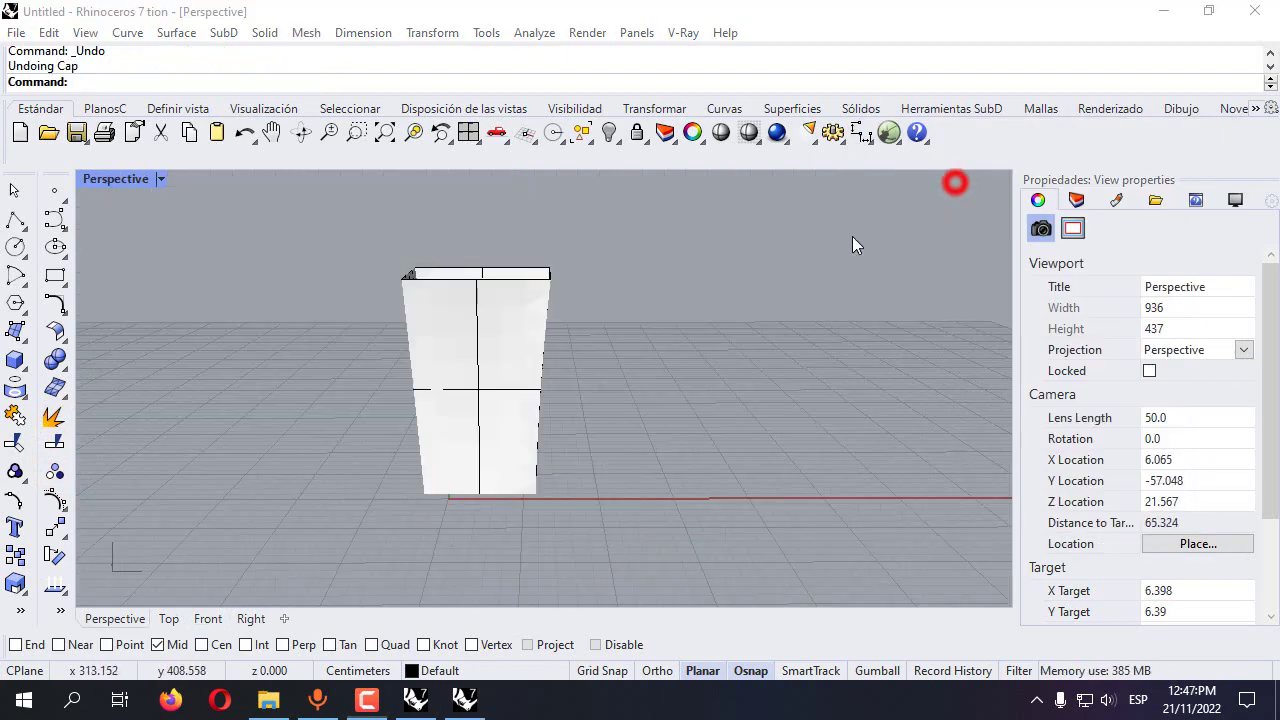
Close the open top and bottom of the swept bottle body with Cap
{"action": "right_click_drag", "start_coordinate": [852, 245], "coordinate": [561, 372]}
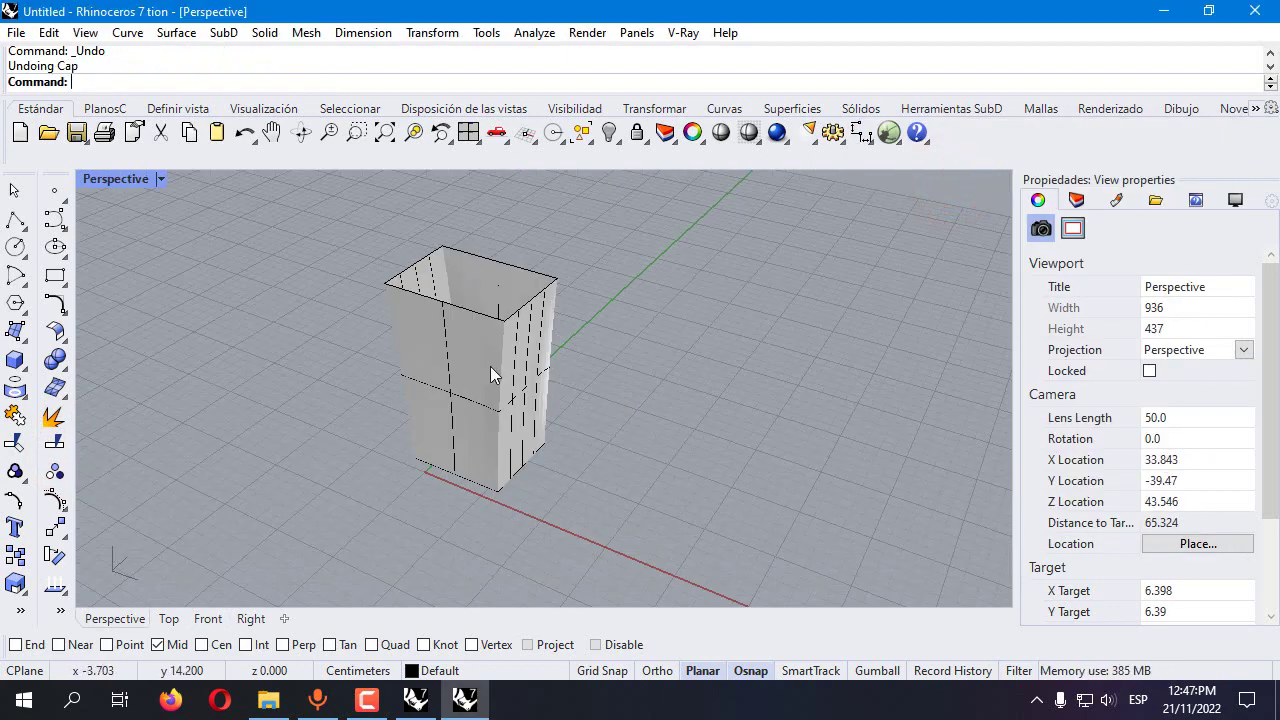
{"action": "left_click", "coordinate": [465, 400]}
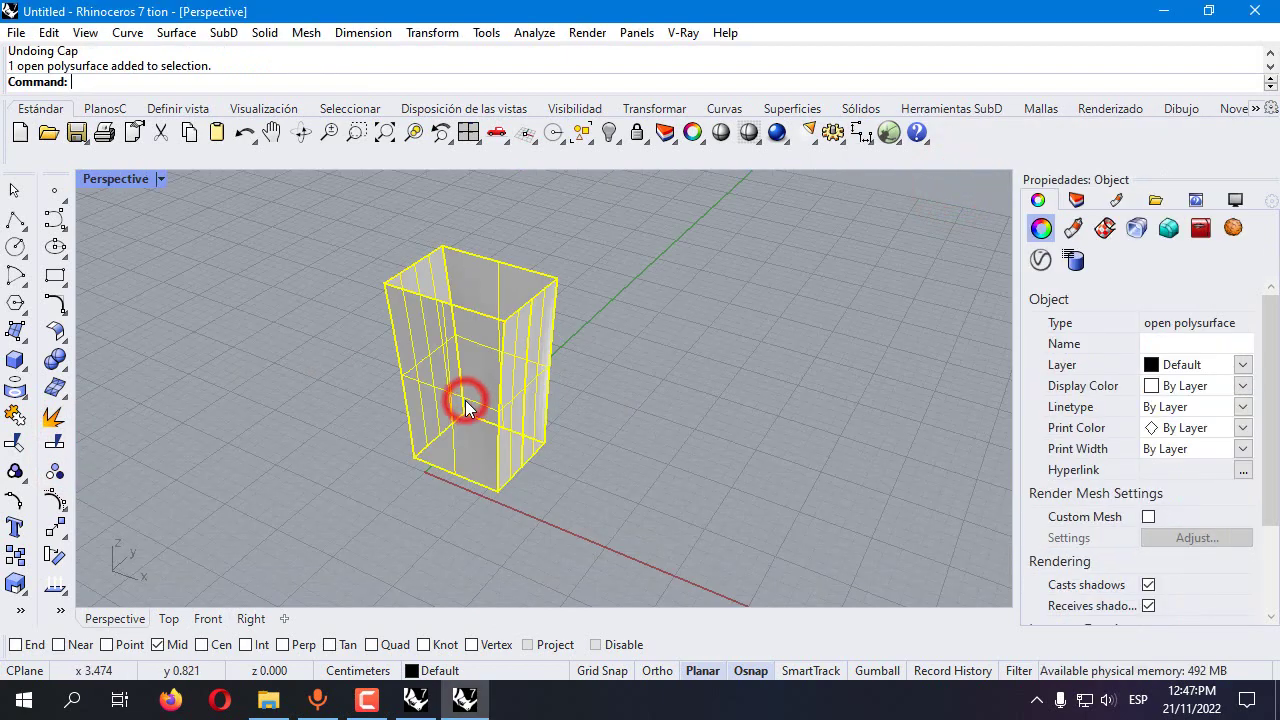
{"action": "type", "text": "Capo"}
{"action": "key", "text": "BackSpace"}
{"action": "key", "text": "Return"}
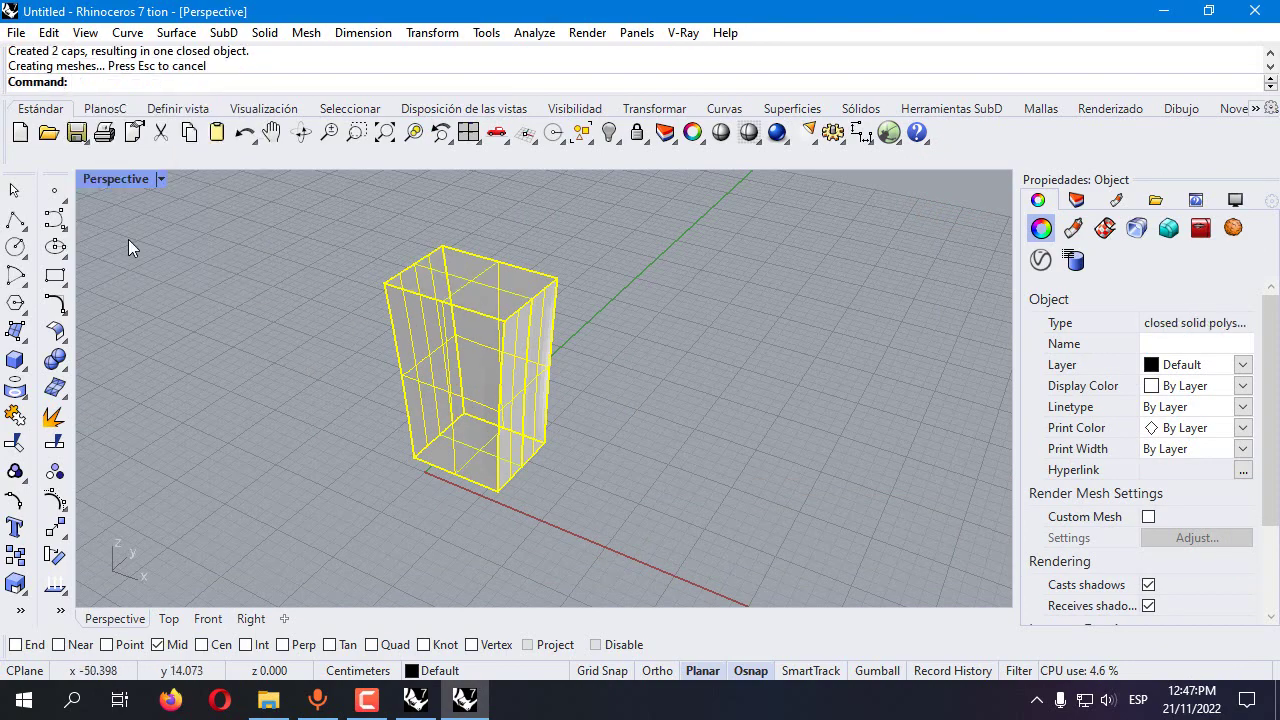
Return to four viewports and draw a vertical 1.5 cm line upward from the midpoint of the body's top edge in the Front view
{"action": "double_click", "coordinate": [122, 180]}
{"action": "scroll", "coordinate": [274, 480], "scroll_direction": "down", "scroll_amount": 3}
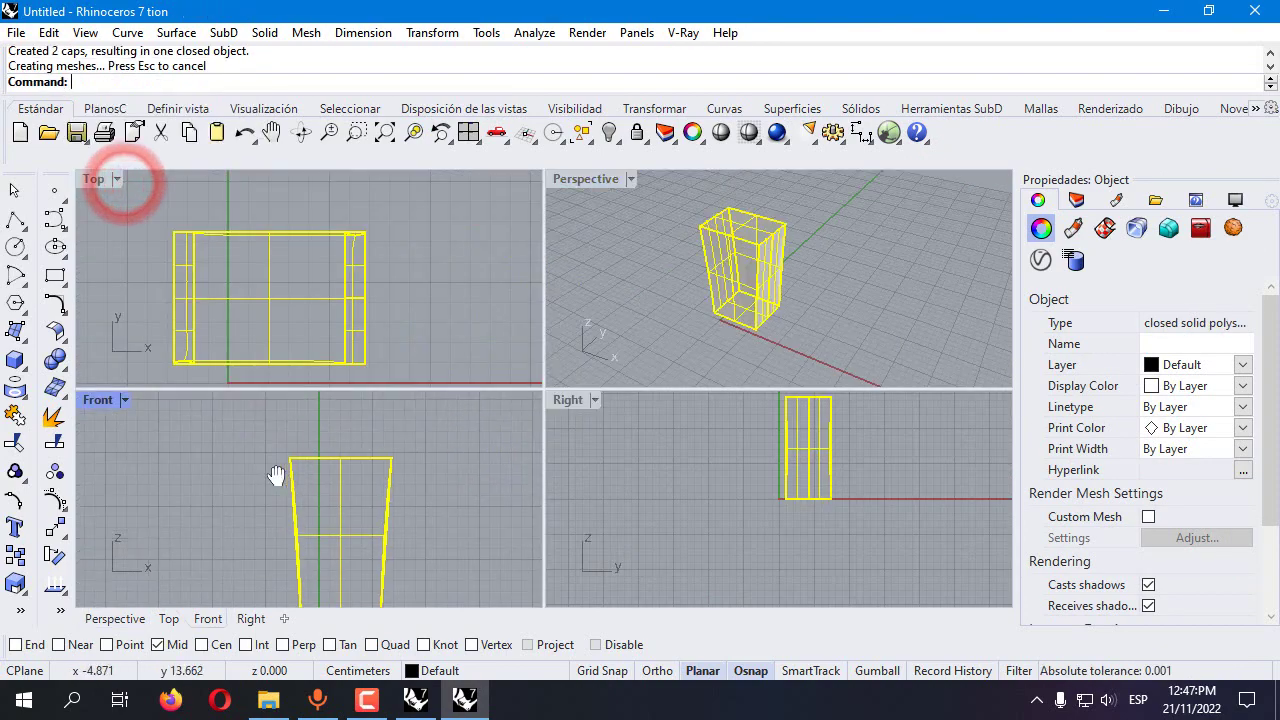
{"action": "left_click", "coordinate": [12, 219]}
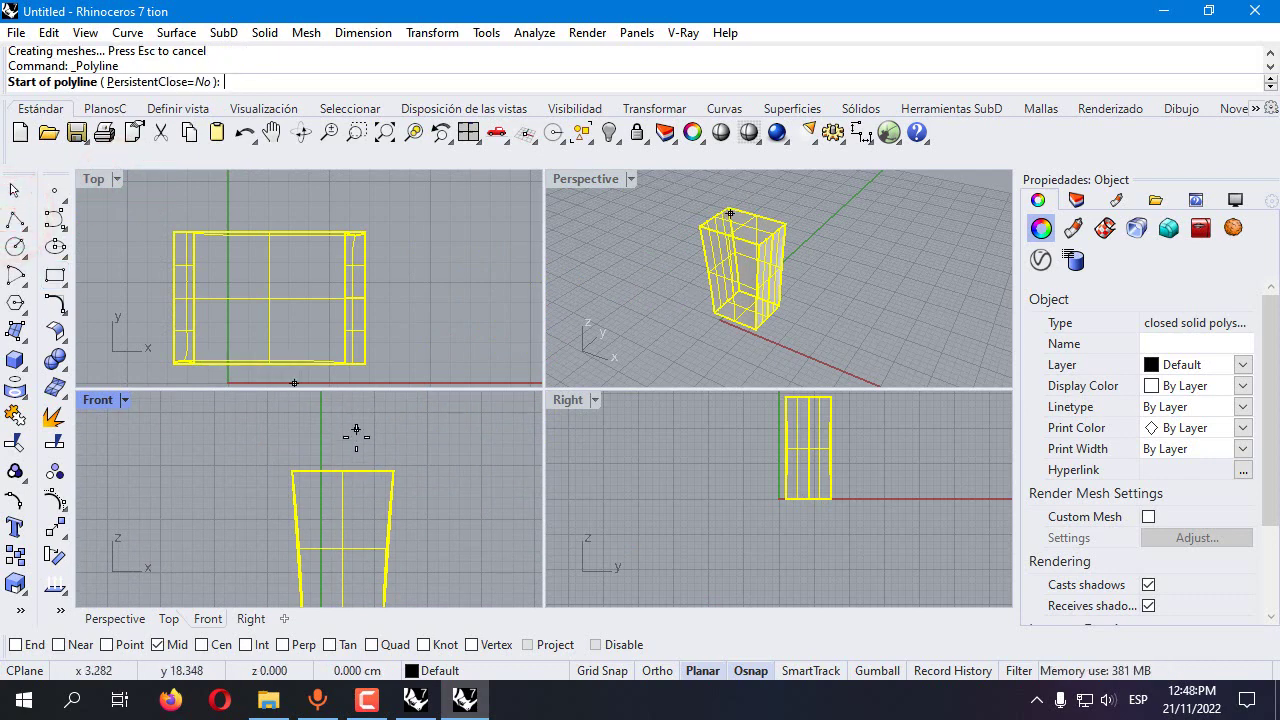
{"action": "left_click", "coordinate": [342, 470]}
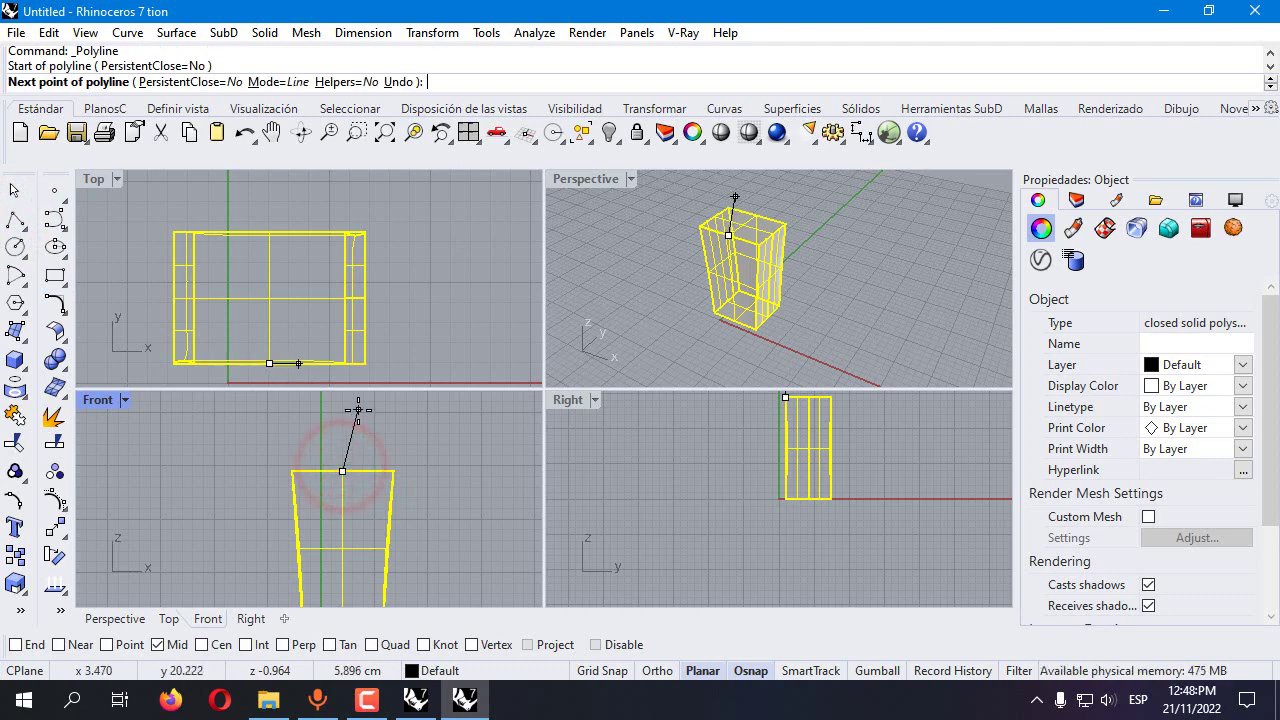
{"action": "type", "text": "1"}
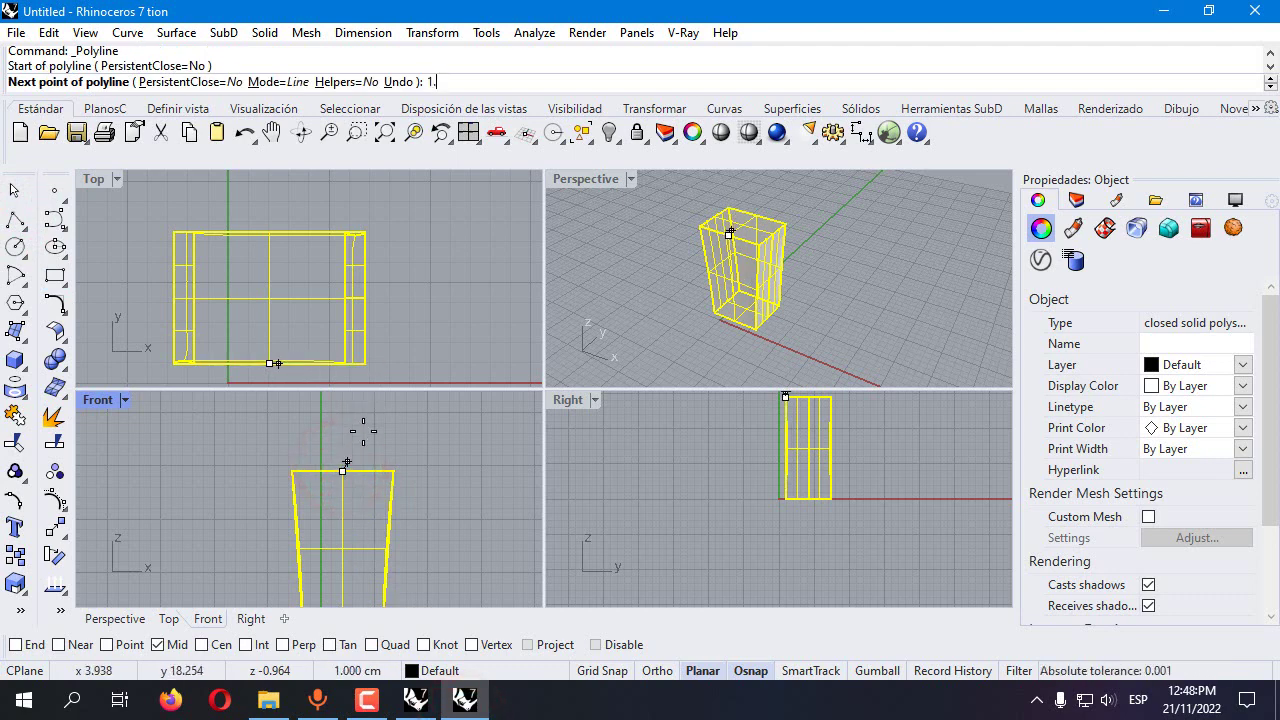
{"action": "type", "text": ".5"}
{"action": "key", "text": "Return"}
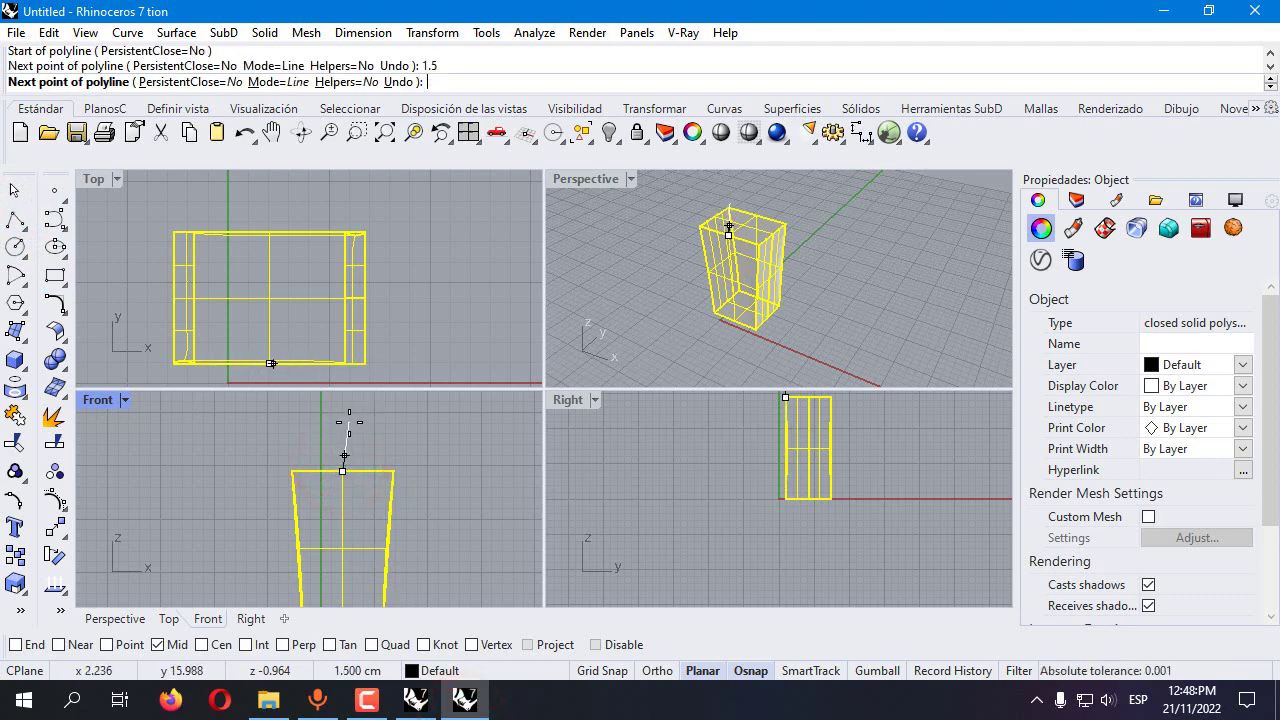
{"action": "left_click", "coordinate": [342, 422]}
{"action": "key", "text": "Return"}
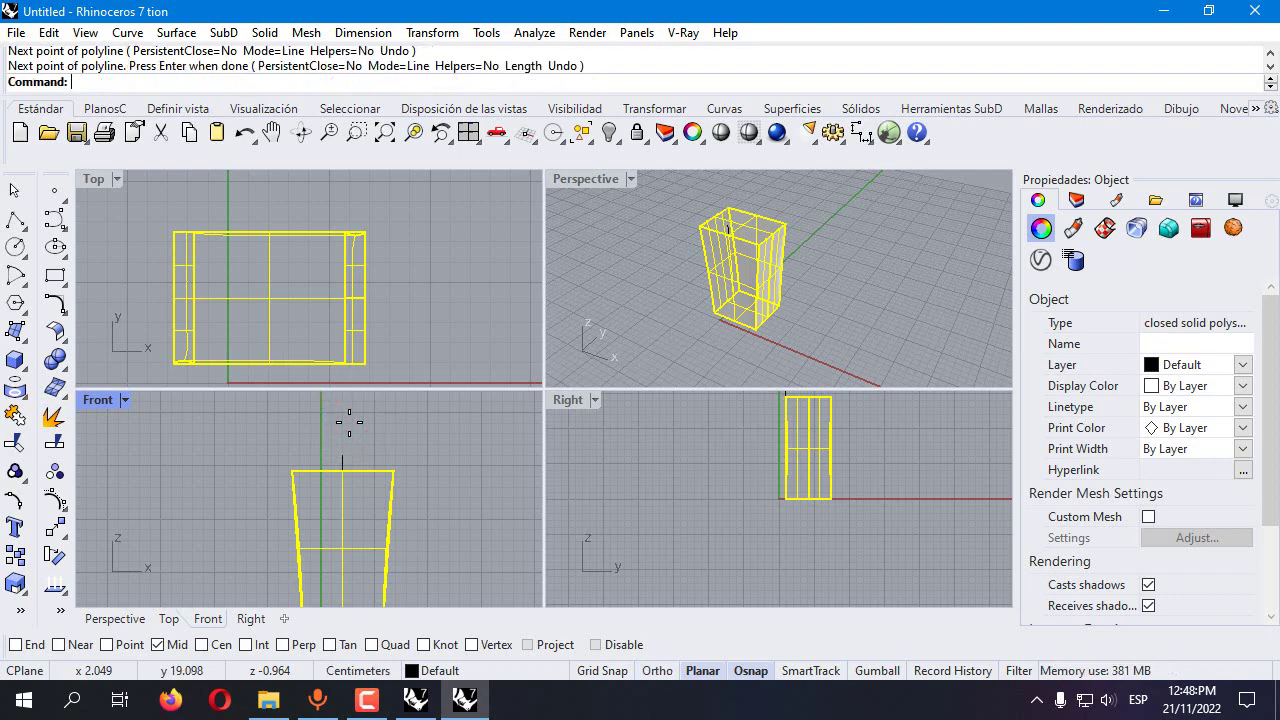
Draw a 0.8 cm diameter circle straight up from the upper end of the short vertical line, using End snap and Ortho
{"action": "left_click", "coordinate": [23, 257]}
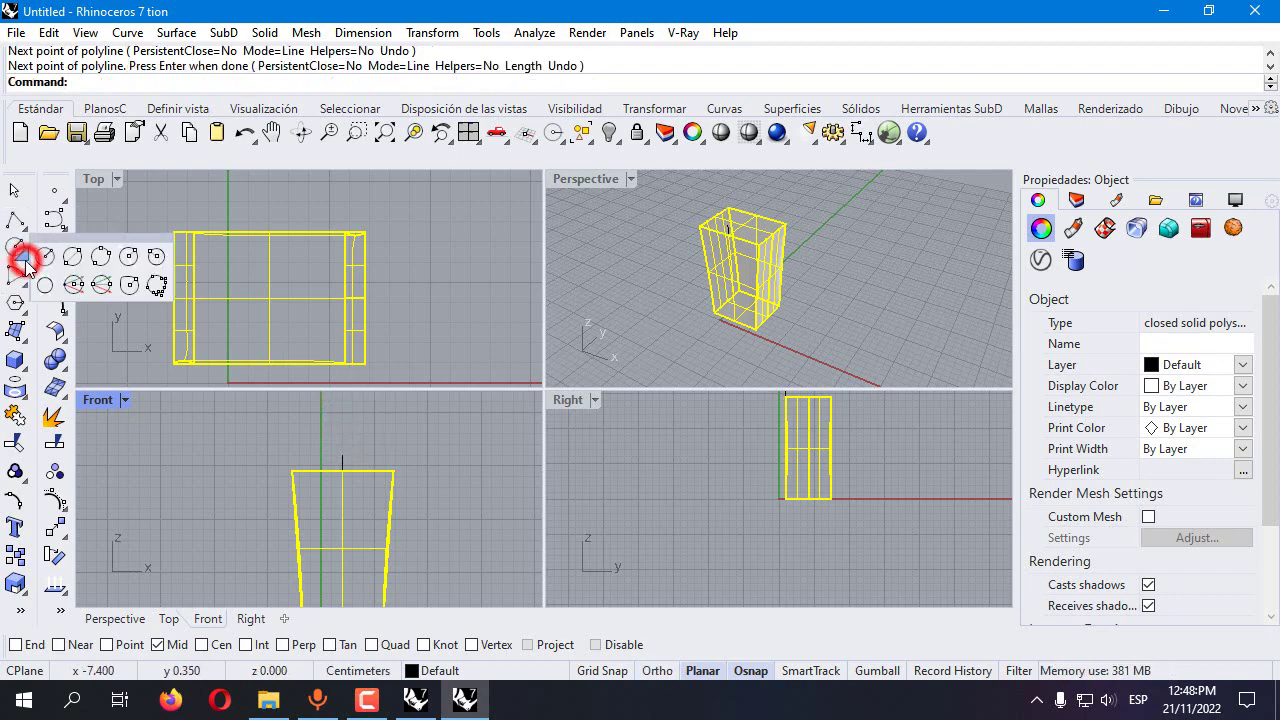
{"action": "left_click", "coordinate": [78, 258]}
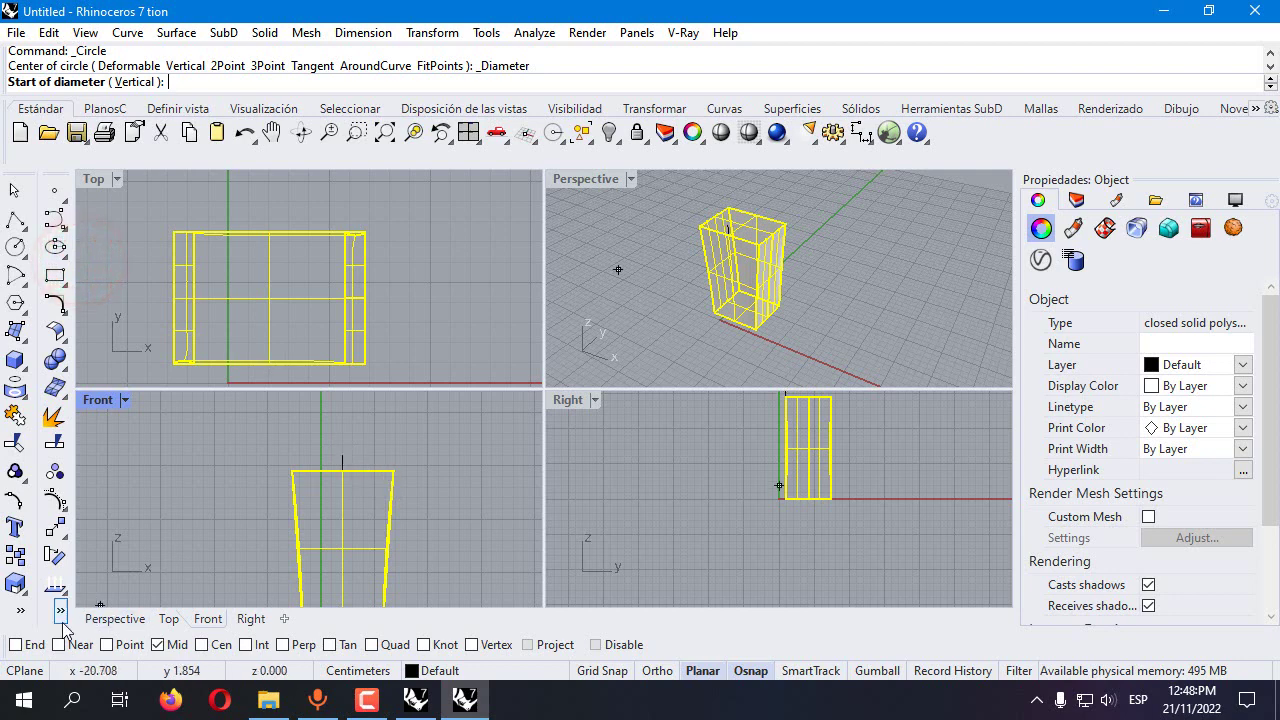
{"action": "left_click", "coordinate": [18, 644]}
{"action": "left_click", "coordinate": [342, 456]}
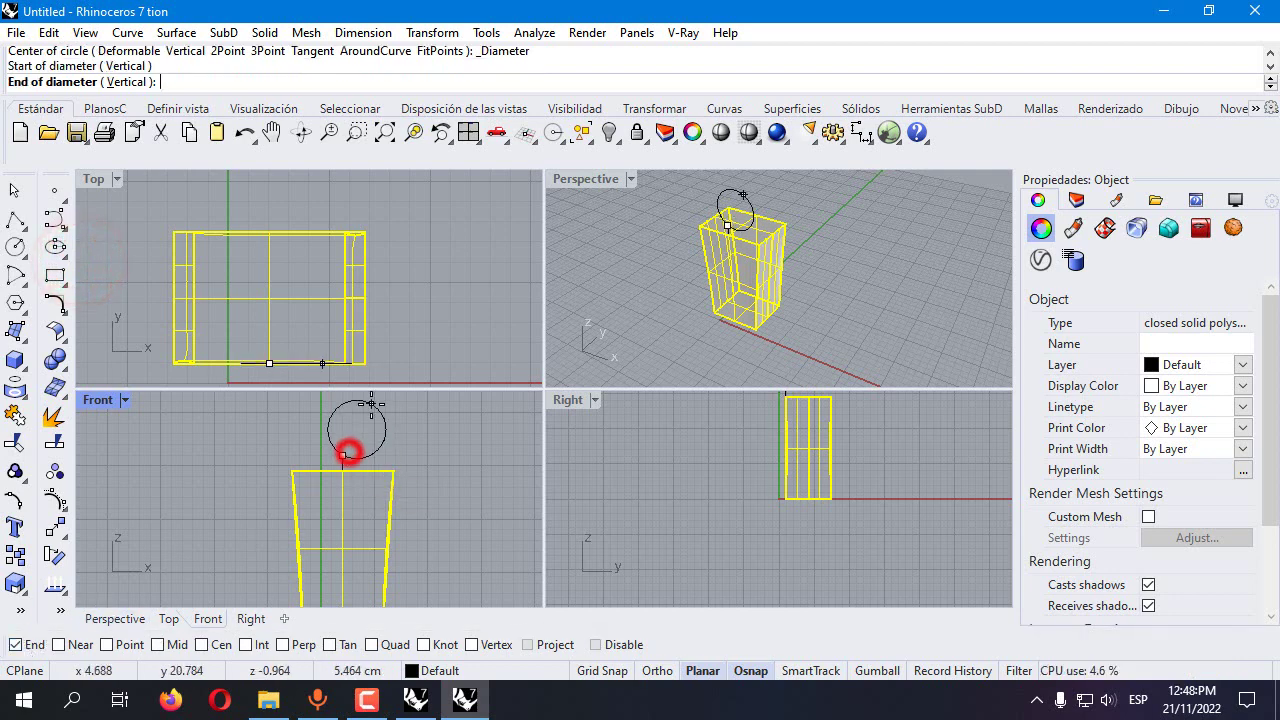
{"action": "type", "text": "."}
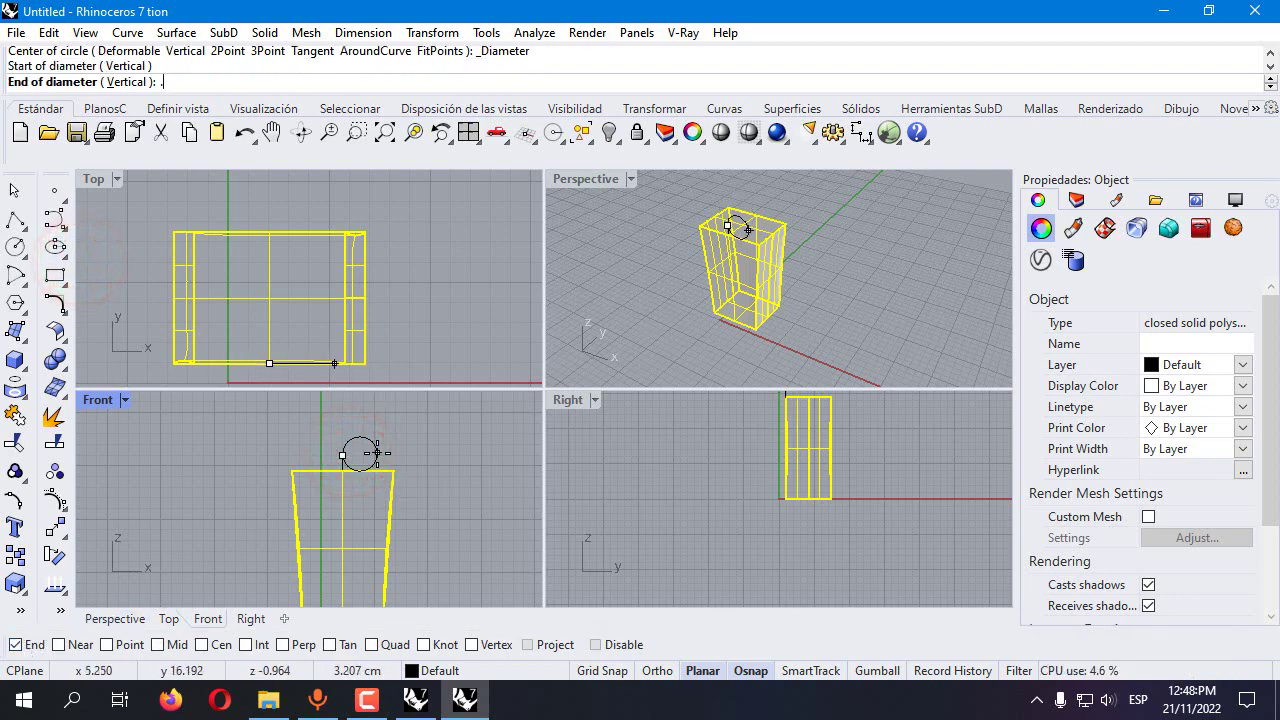
{"action": "type", "text": "8"}
{"action": "key", "text": "Return"}
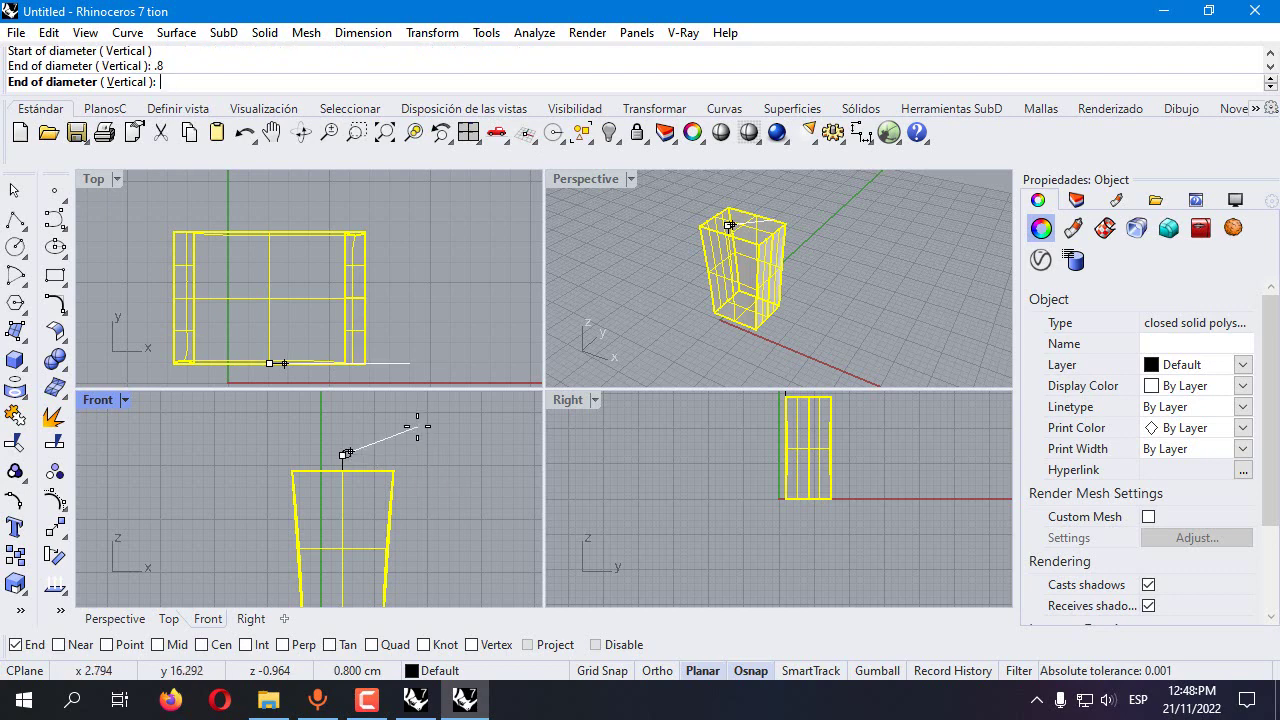
{"action": "scroll", "coordinate": [343, 423], "scroll_direction": "up", "scroll_amount": 2}
{"action": "key", "text": "F8"}
{"action": "left_click", "coordinate": [341, 415]}
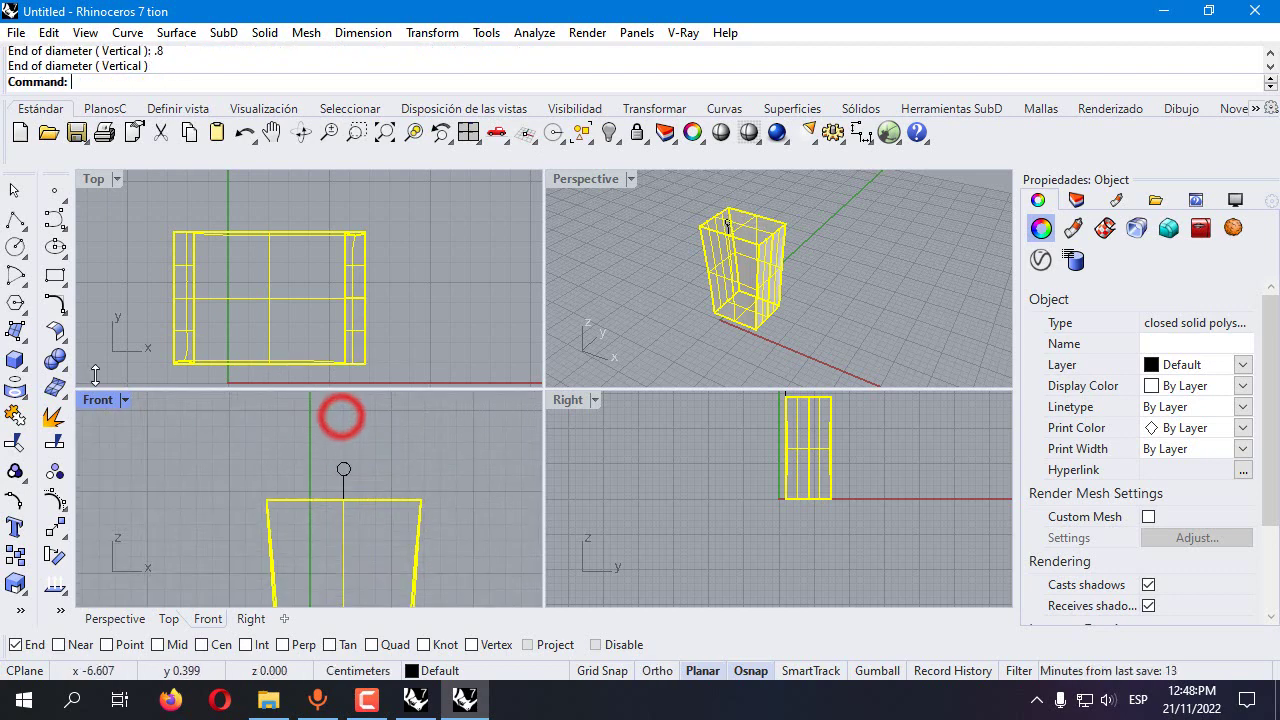
Draw a vertical 2.5 cm line upward from the circle's top quadrant point in the Front view
{"action": "left_click", "coordinate": [15, 220]}
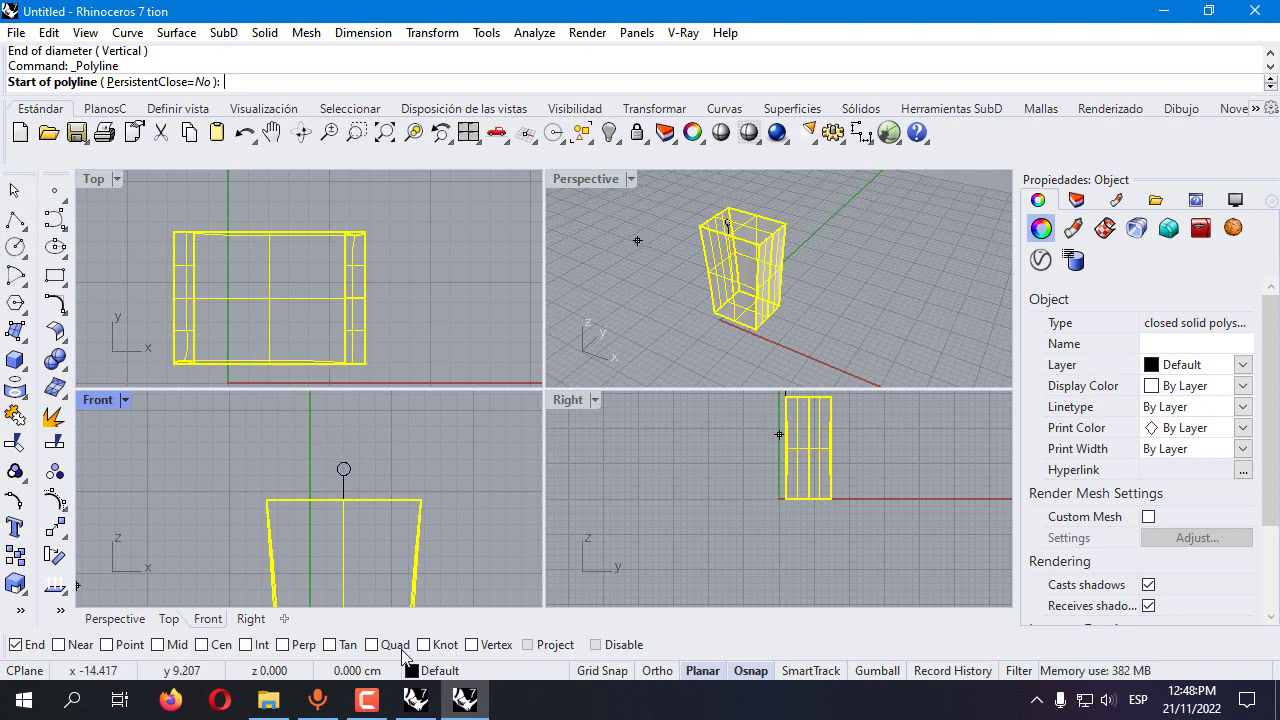
{"action": "left_click", "coordinate": [344, 468]}
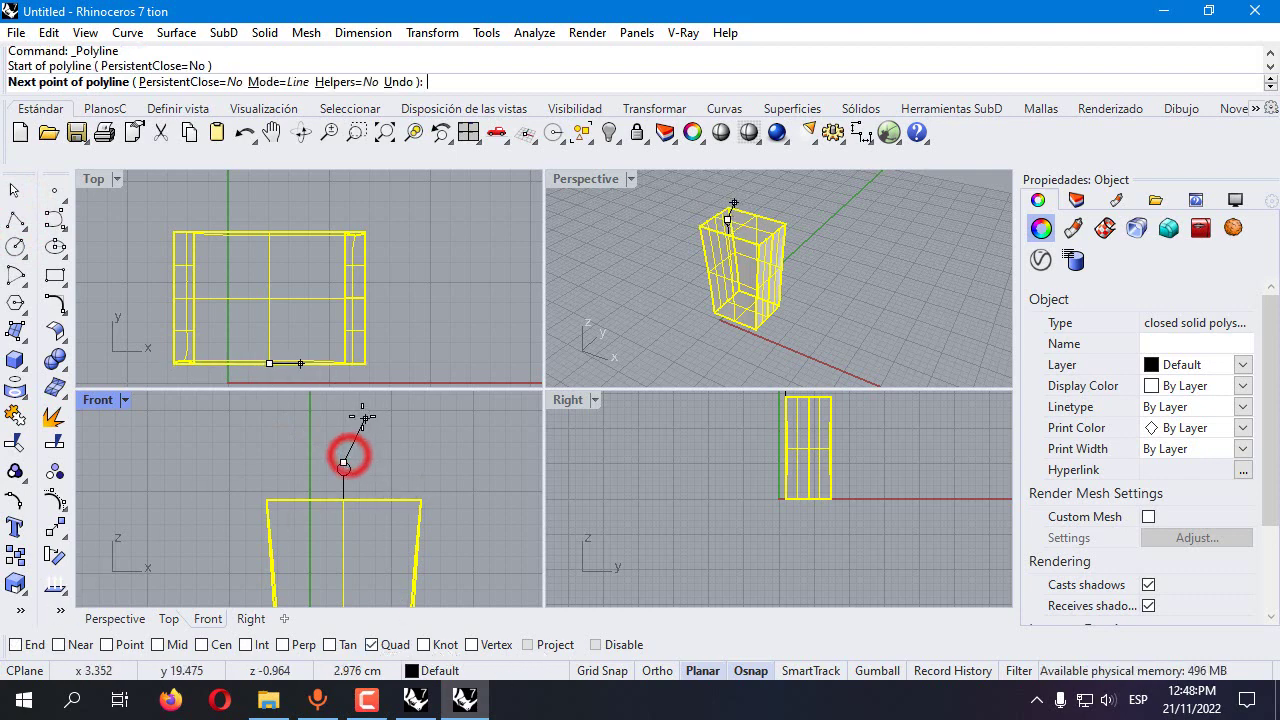
{"action": "type", "text": "2.5"}
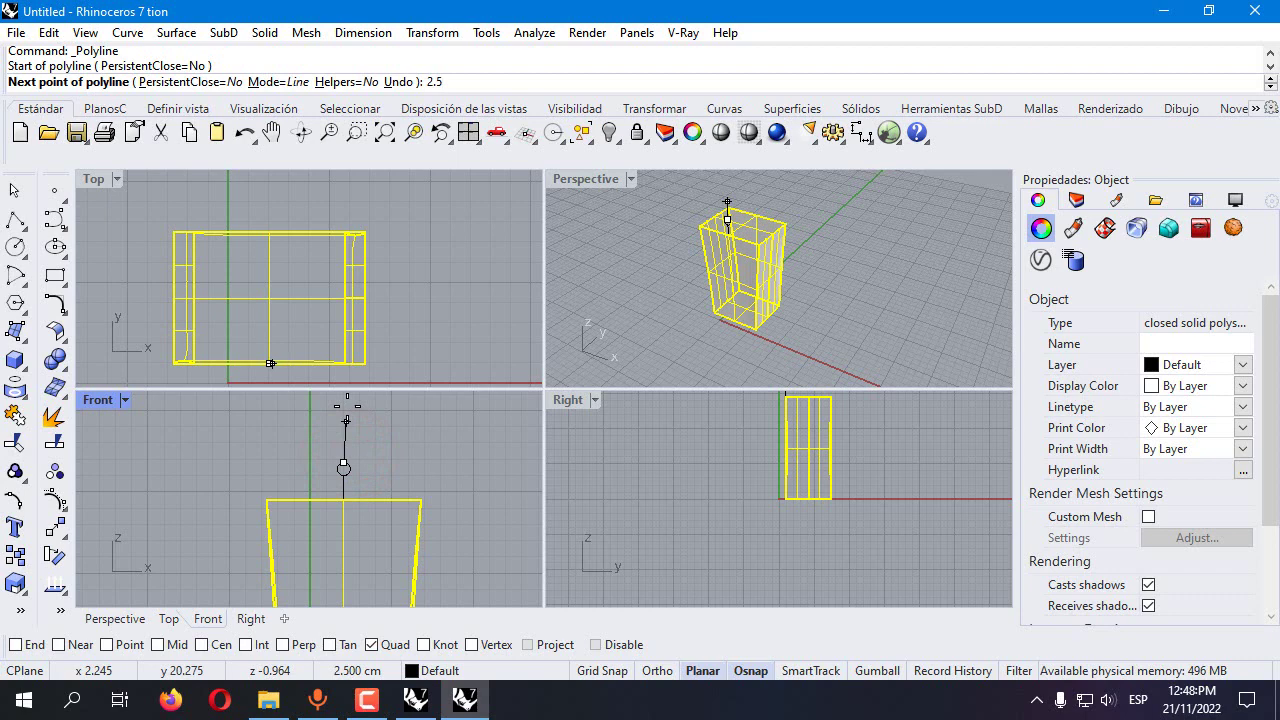
{"action": "key", "text": "Return"}
{"action": "left_click", "coordinate": [347, 406]}
{"action": "right_click", "coordinate": [347, 406]}
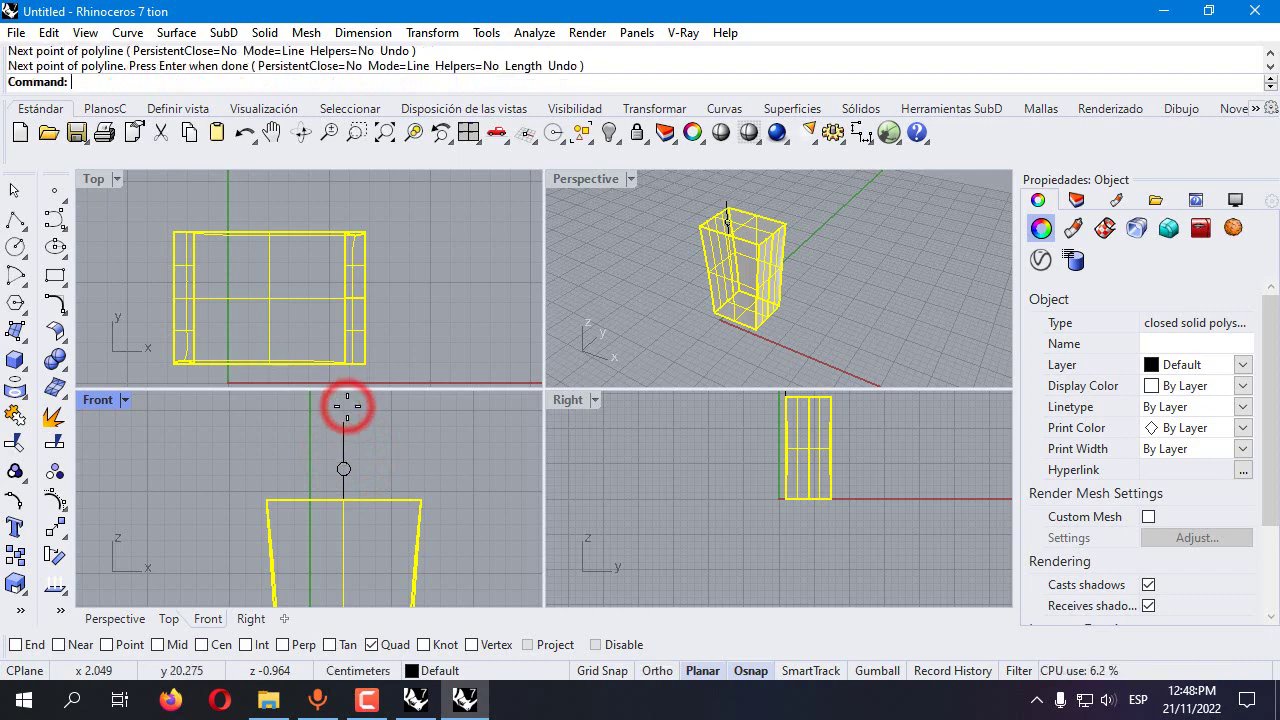
Trim away the right half of the small circle, using the circle and both vertical lines as cutting objects
{"action": "left_click", "coordinate": [322, 412]}
{"action": "left_click_drag", "start_coordinate": [363, 495], "coordinate": [331, 480]}
{"action": "left_click_drag", "start_coordinate": [365, 423], "coordinate": [330, 482]}
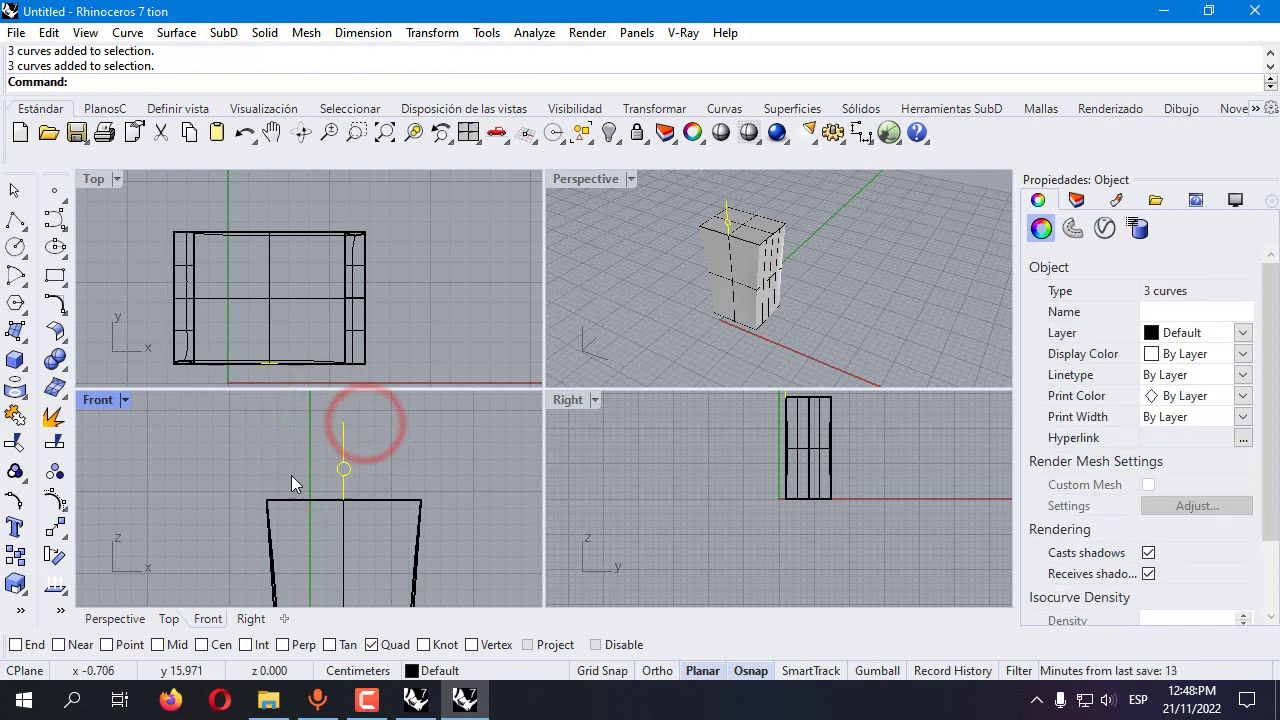
{"action": "right_click", "coordinate": [54, 416]}
{"action": "left_click", "coordinate": [54, 416]}
{"action": "scroll", "coordinate": [372, 470], "scroll_direction": "up", "scroll_amount": 3}
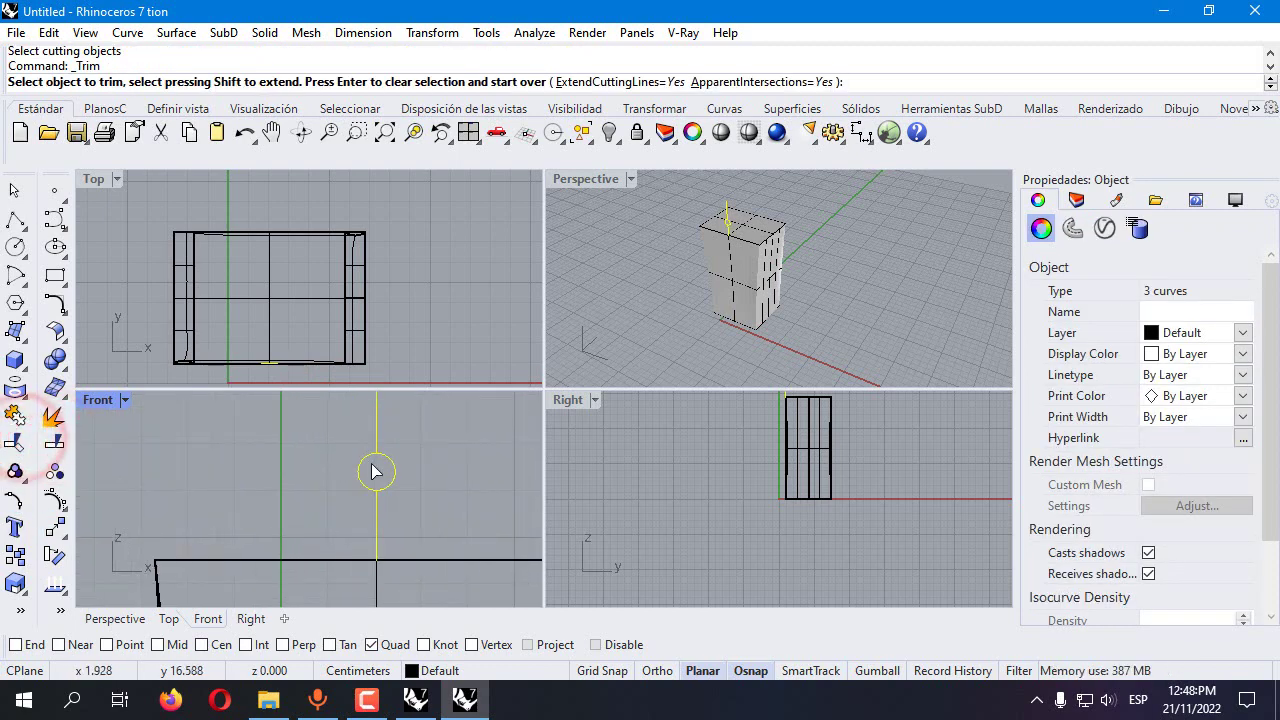
{"action": "left_click", "coordinate": [375, 471]}
{"action": "right_click", "coordinate": [390, 463]}
{"action": "scroll", "coordinate": [375, 466], "scroll_direction": "down", "scroll_amount": 3}
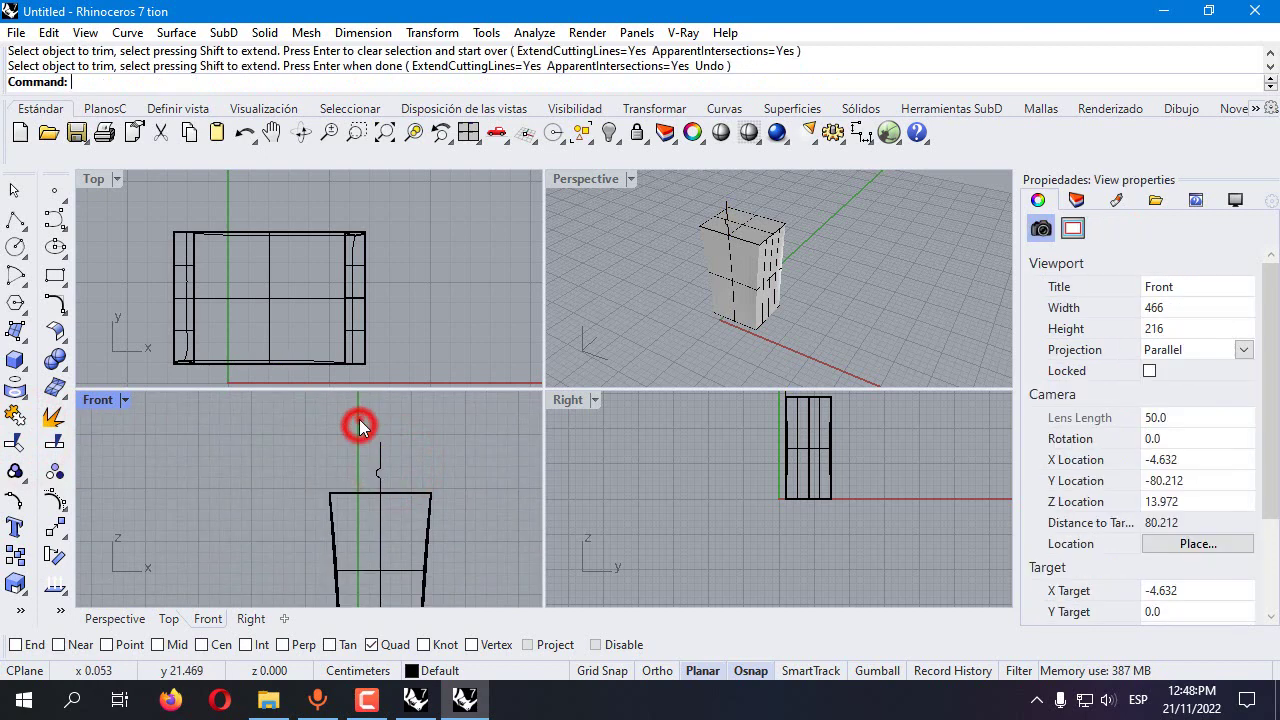
Join the two vertical lines and the half circle into one neck profile, move it 1.5 cm to the left, and deselect it
{"action": "left_click_drag", "start_coordinate": [360, 426], "coordinate": [397, 513]}
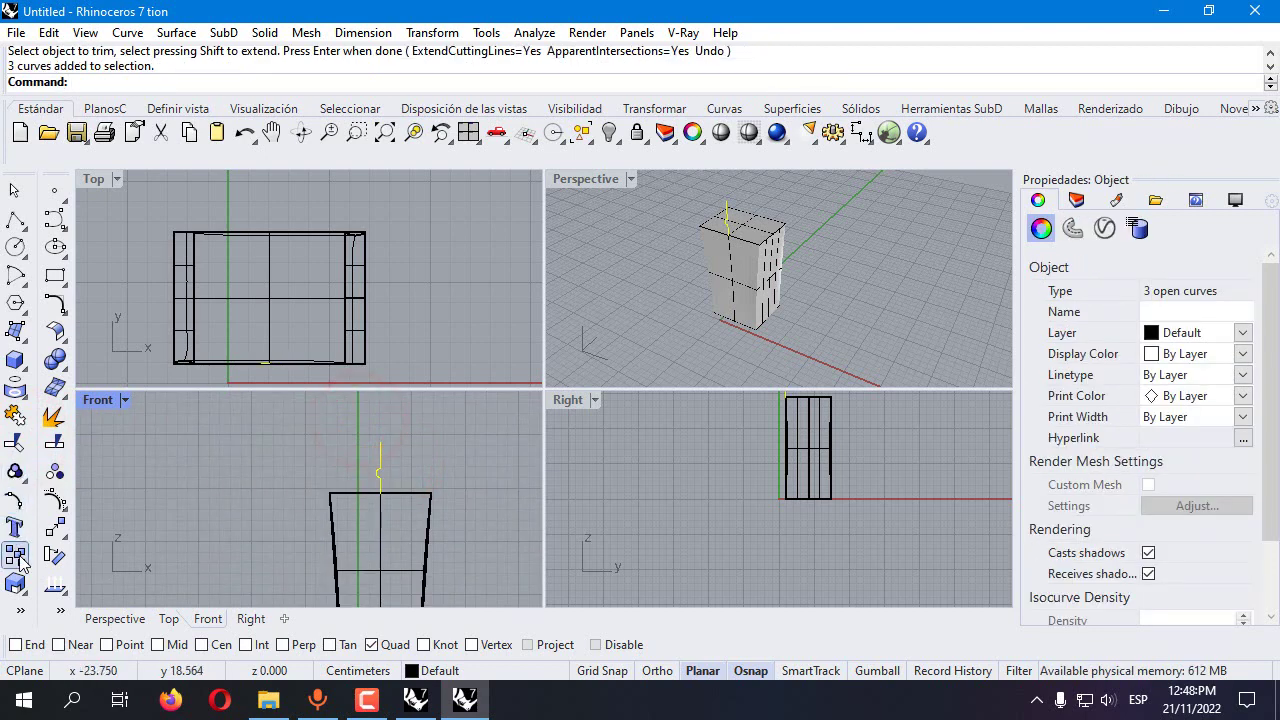
{"action": "left_click", "coordinate": [17, 417]}
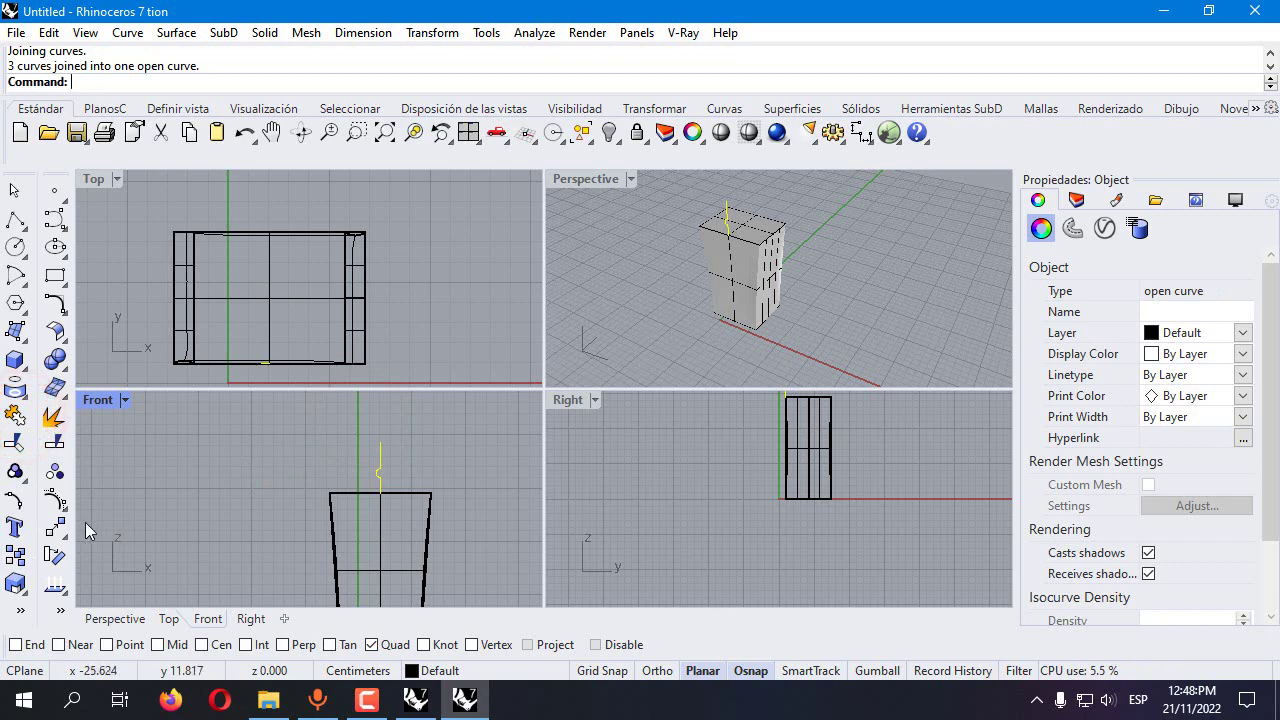
{"action": "left_click", "coordinate": [62, 527]}
{"action": "left_click", "coordinate": [380, 505]}
{"action": "type", "text": "1.5"}
{"action": "key", "text": "Return"}
{"action": "left_click", "coordinate": [143, 494]}
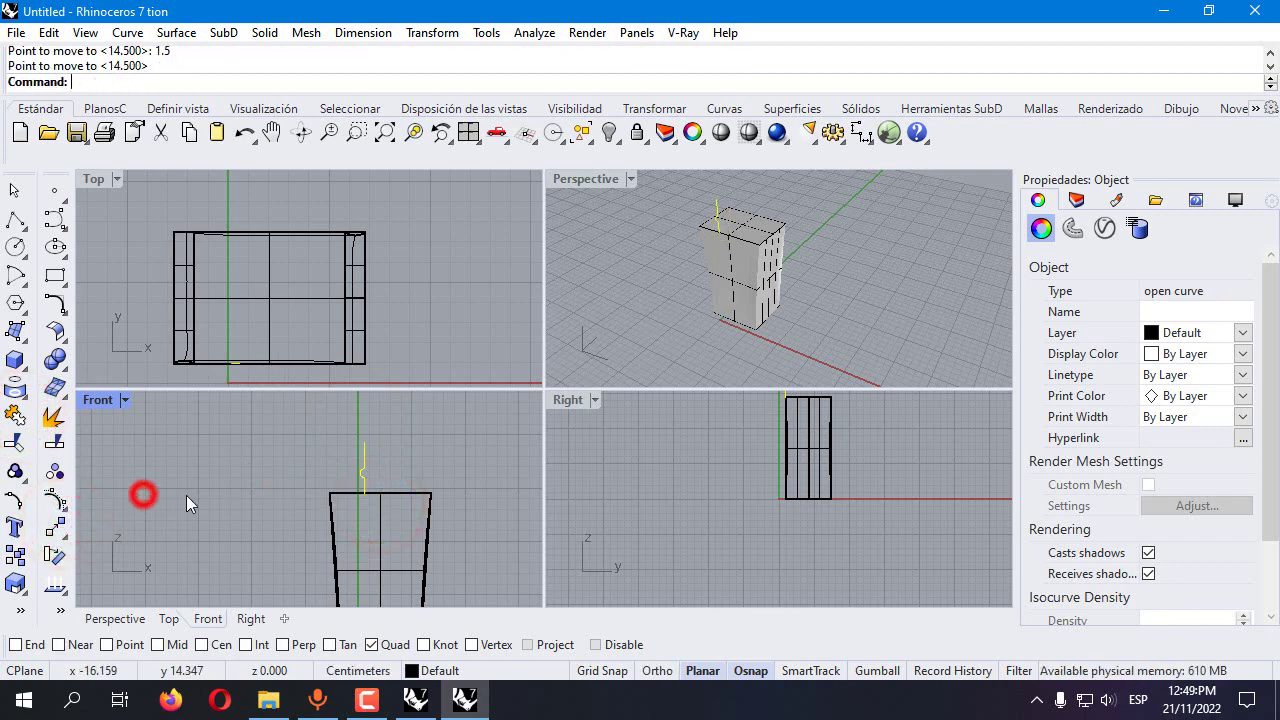
{"action": "left_click", "coordinate": [291, 478]}
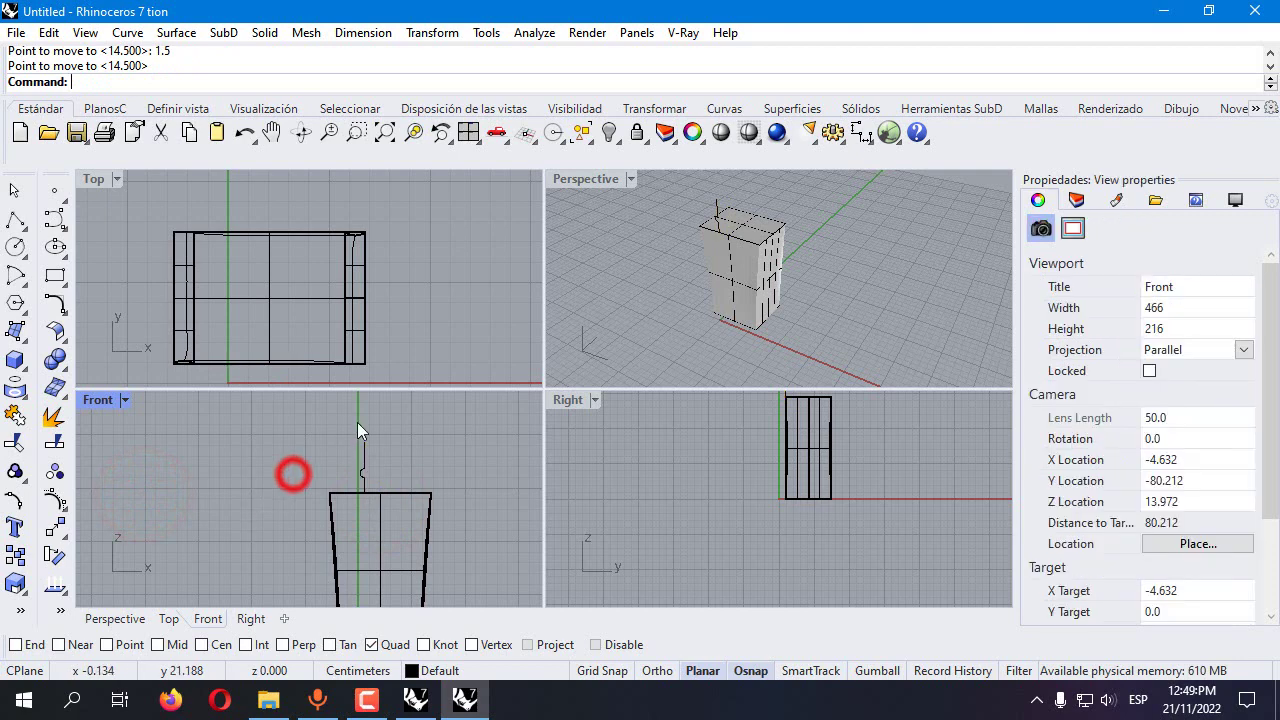
Try to move the neck profile 0.1 cm downward in the Front view, undo the move, and deselect the profile
{"action": "left_click", "coordinate": [367, 448]}
{"action": "scroll", "coordinate": [364, 495], "scroll_direction": "up", "scroll_amount": 1}
{"action": "scroll", "coordinate": [364, 495], "scroll_direction": "up", "scroll_amount": 1}
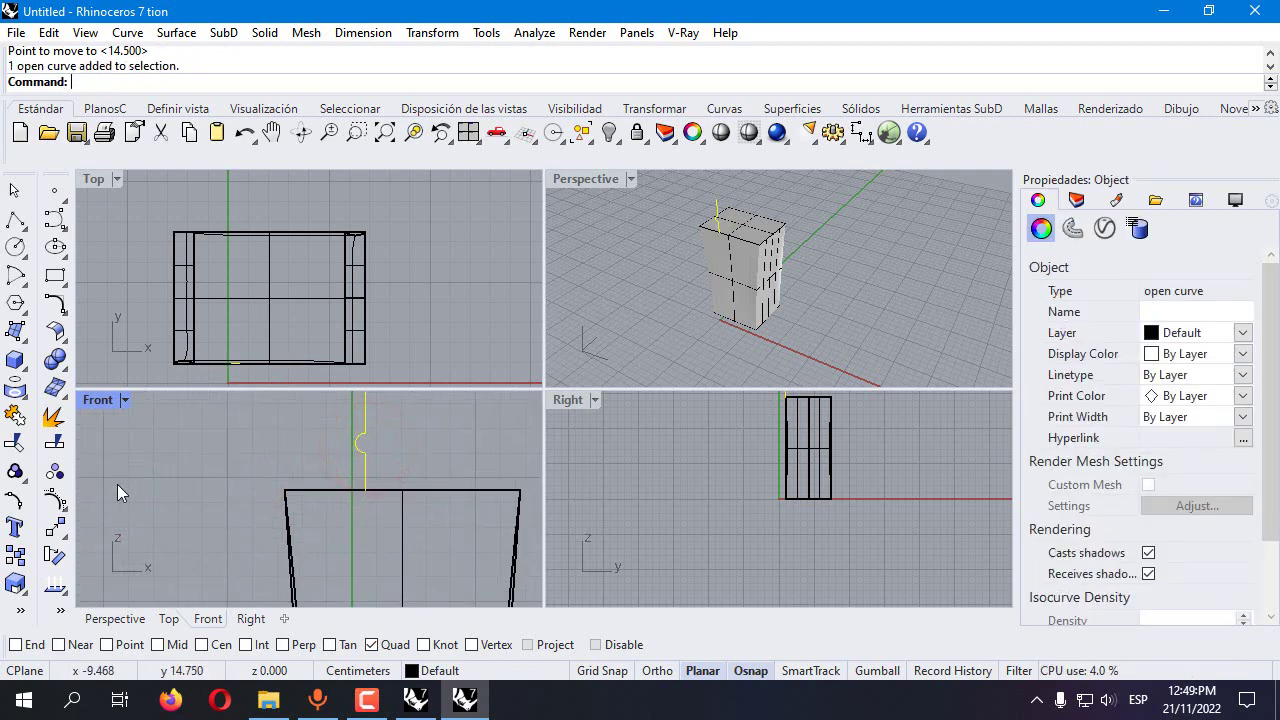
{"action": "left_click", "coordinate": [55, 527]}
{"action": "left_click", "coordinate": [360, 466]}
{"action": "type", "text": ".1"}
{"action": "key", "text": "Return"}
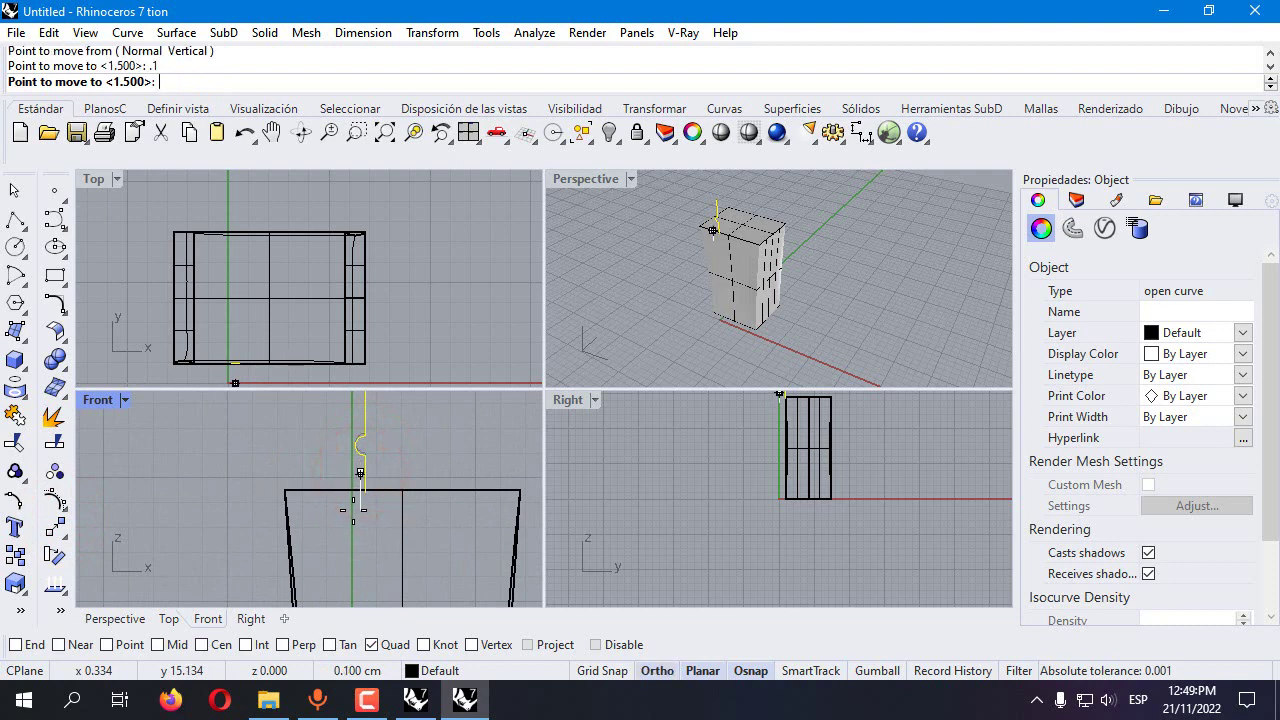
{"action": "left_click", "coordinate": [352, 509]}
{"action": "key", "text": "ctrl+z"}
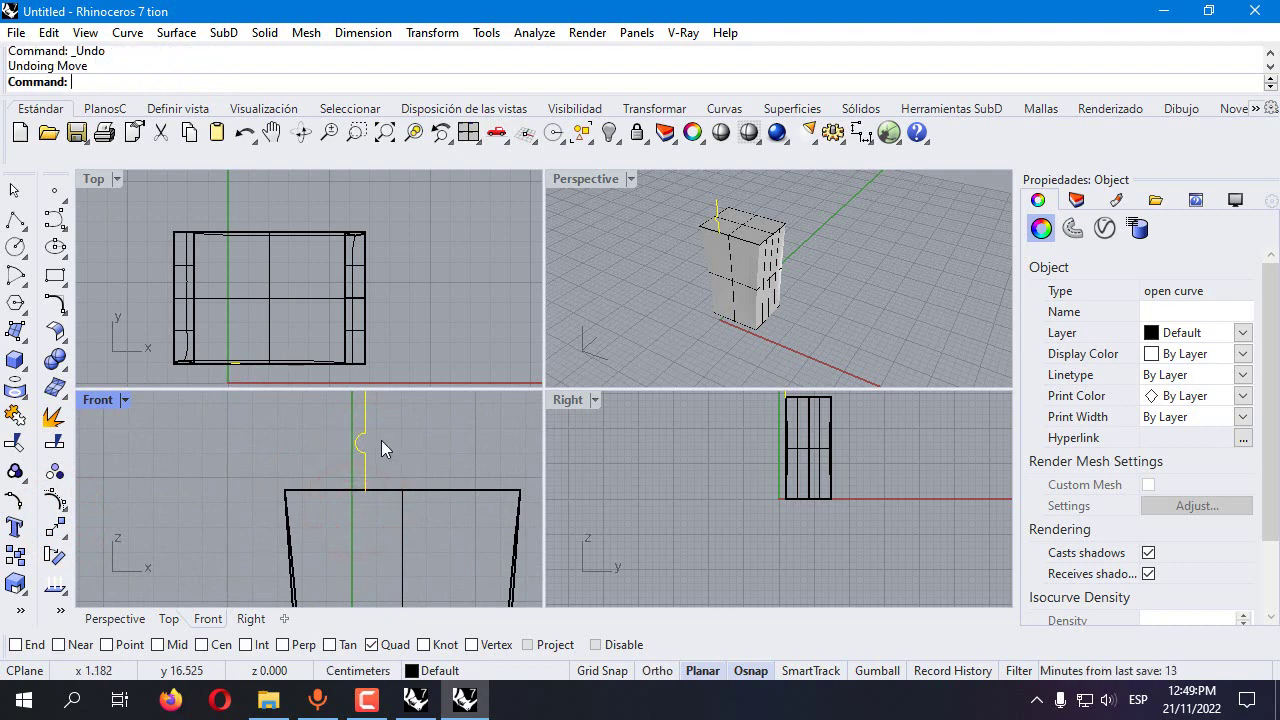
{"action": "left_click", "coordinate": [399, 442]}
{"action": "right_click_drag", "start_coordinate": [399, 442], "coordinate": [401, 473]}
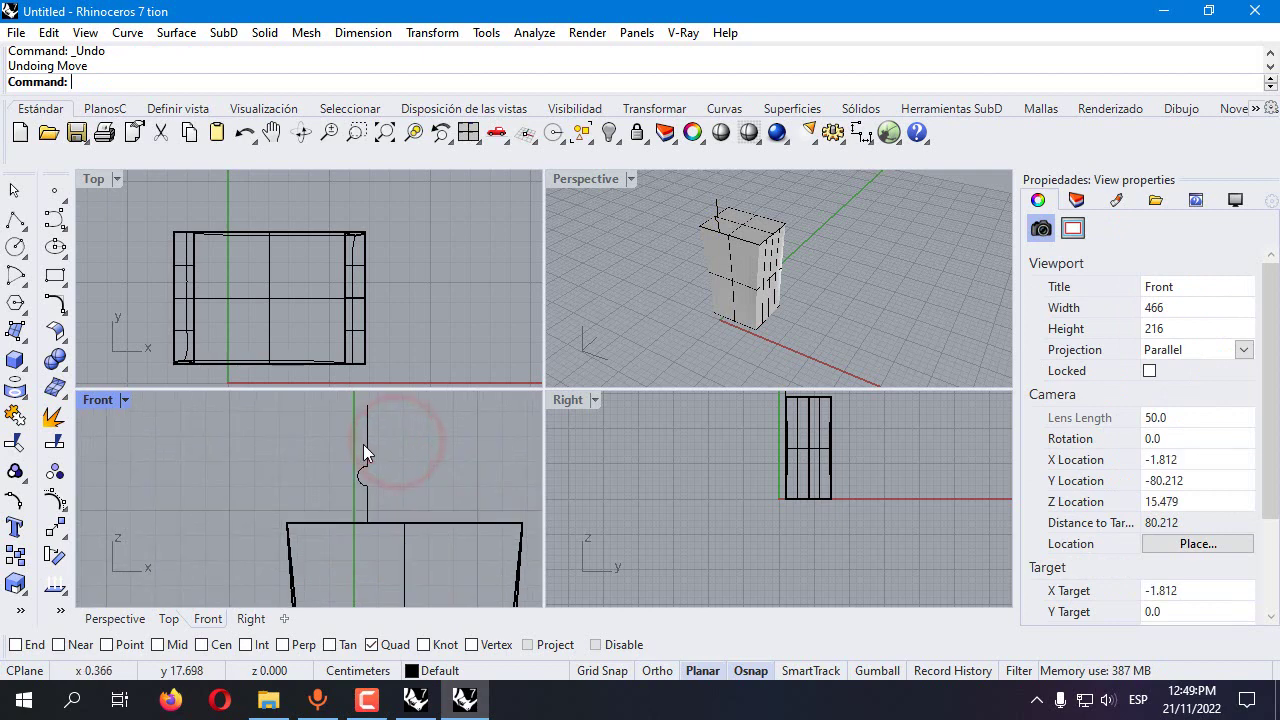
{"action": "left_click", "coordinate": [365, 445]}
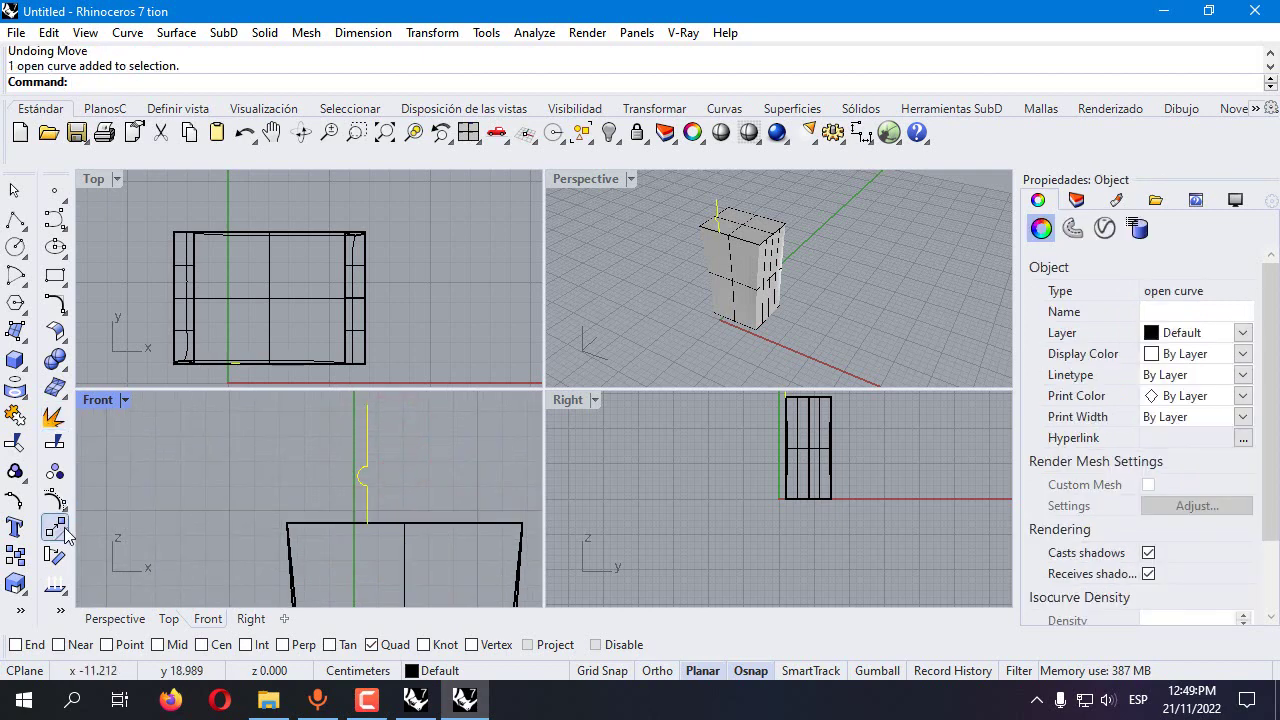
{"action": "left_click", "coordinate": [27, 340]}
{"action": "left_click", "coordinate": [95, 455]}
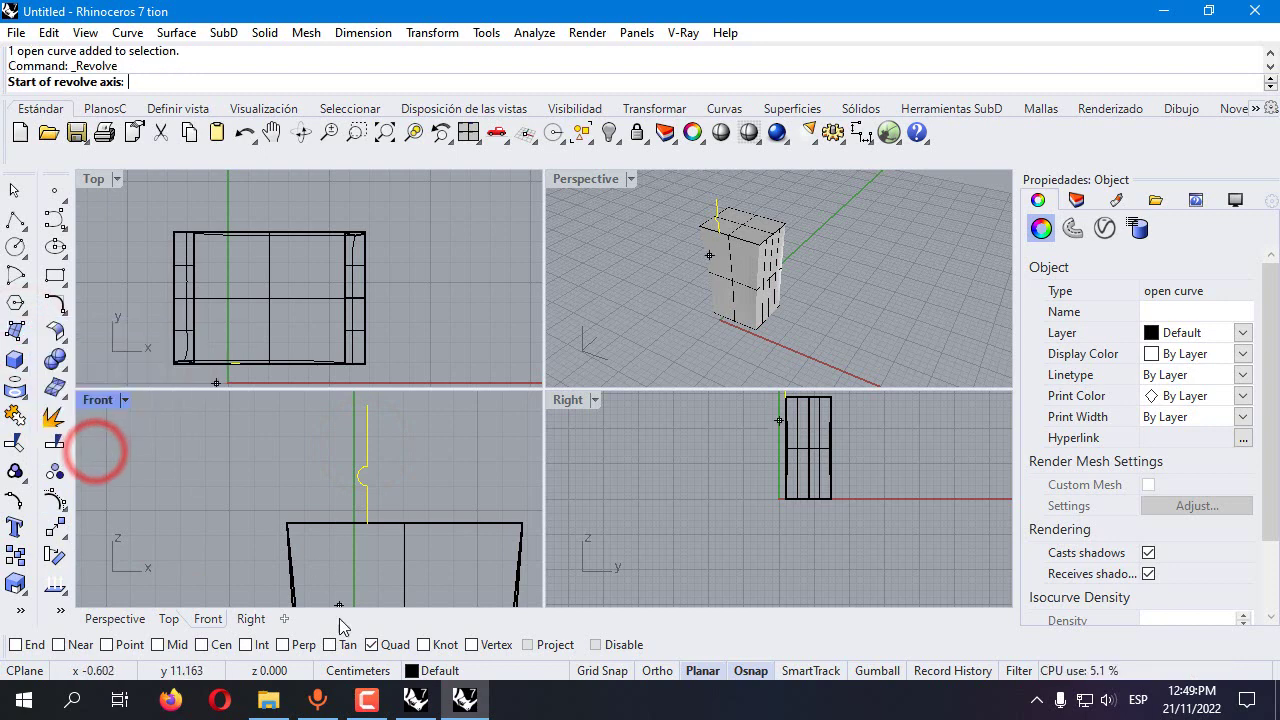
{"action": "left_click", "coordinate": [365, 702]}
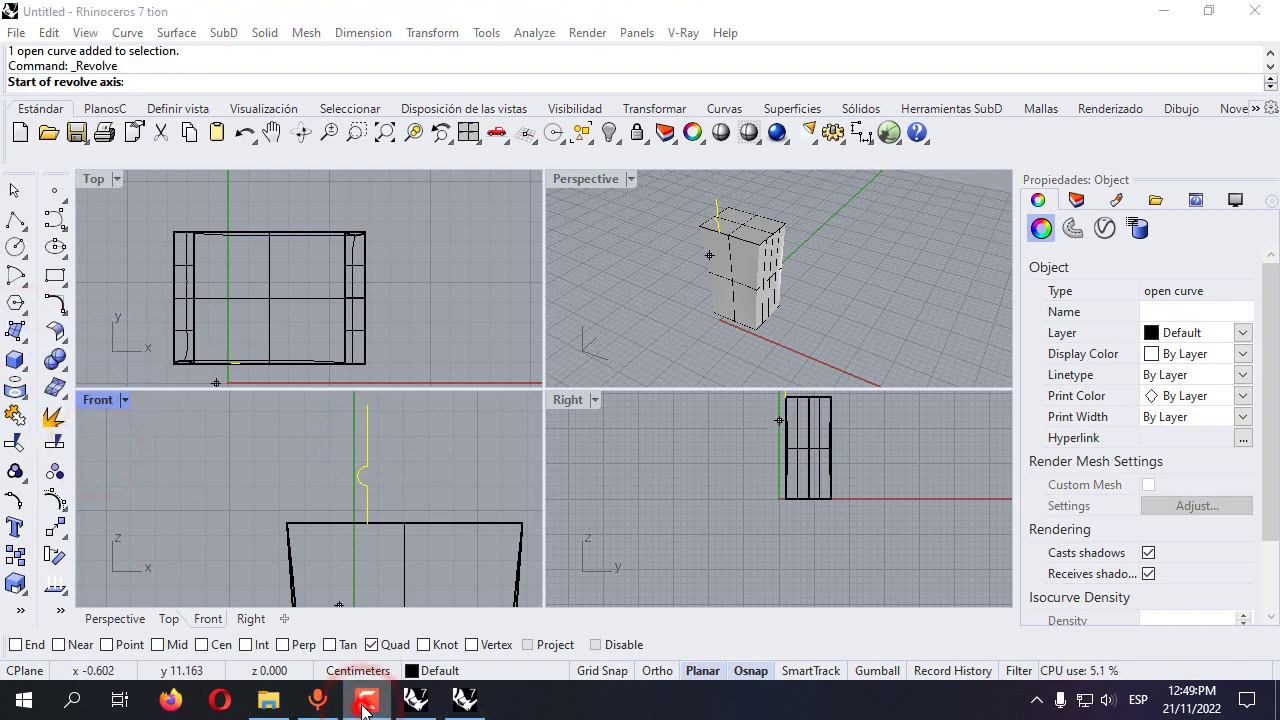
{"action": "left_click", "coordinate": [365, 703]}
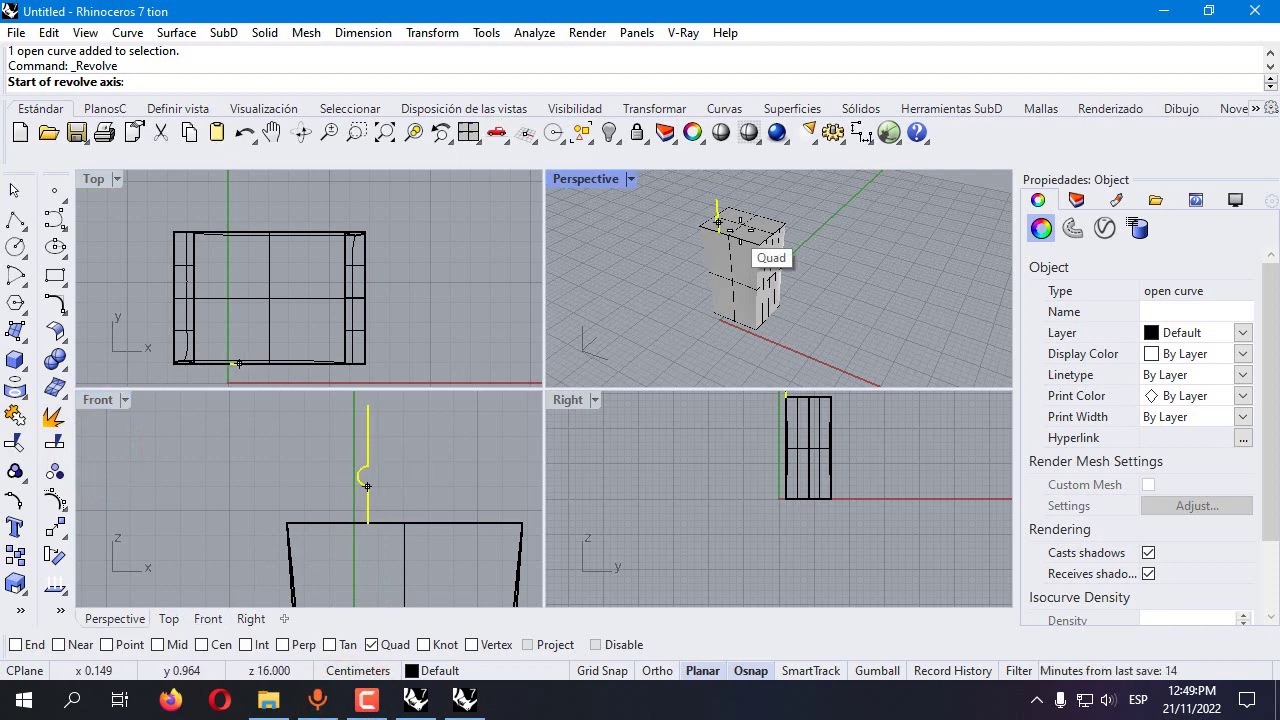
{"action": "scroll", "coordinate": [749, 243], "scroll_direction": "up", "scroll_amount": 3}
{"action": "key", "text": "Escape"}
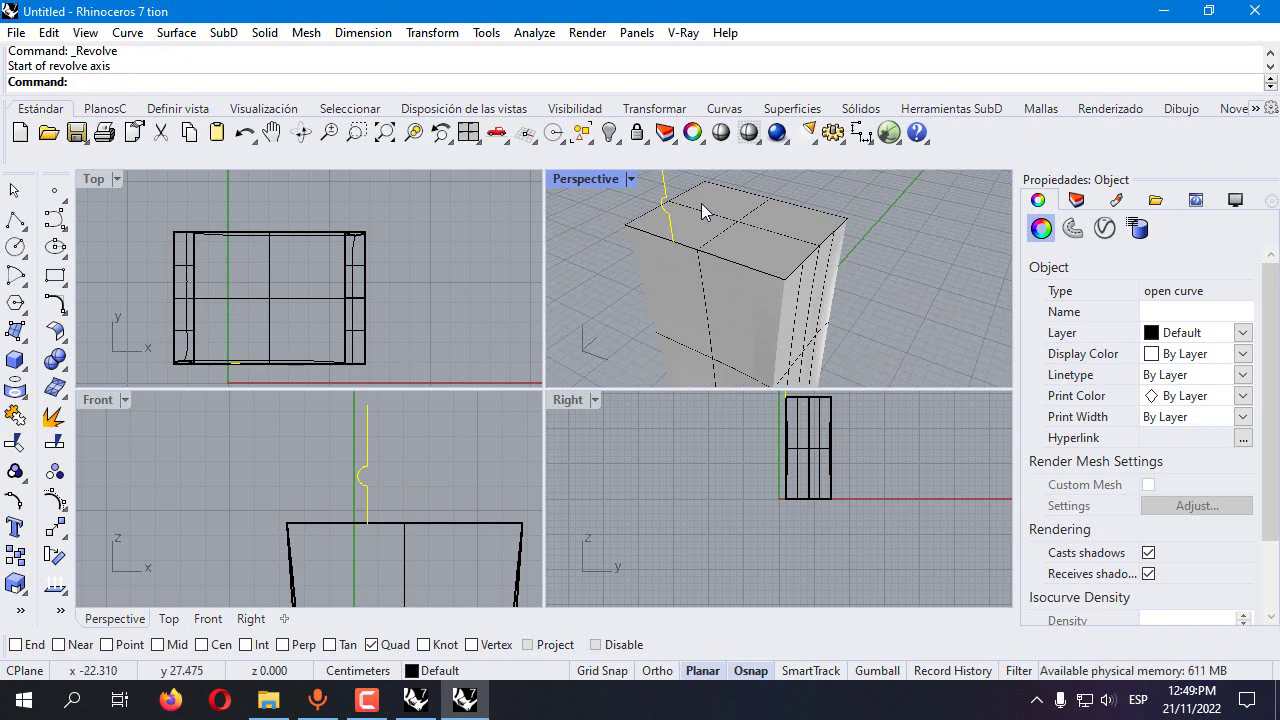
Move the neck profile from its lower end onto the body's horizontal centre line in the Top view, using End snap, SmartTrack and Ortho
{"action": "left_click", "coordinate": [808, 670]}
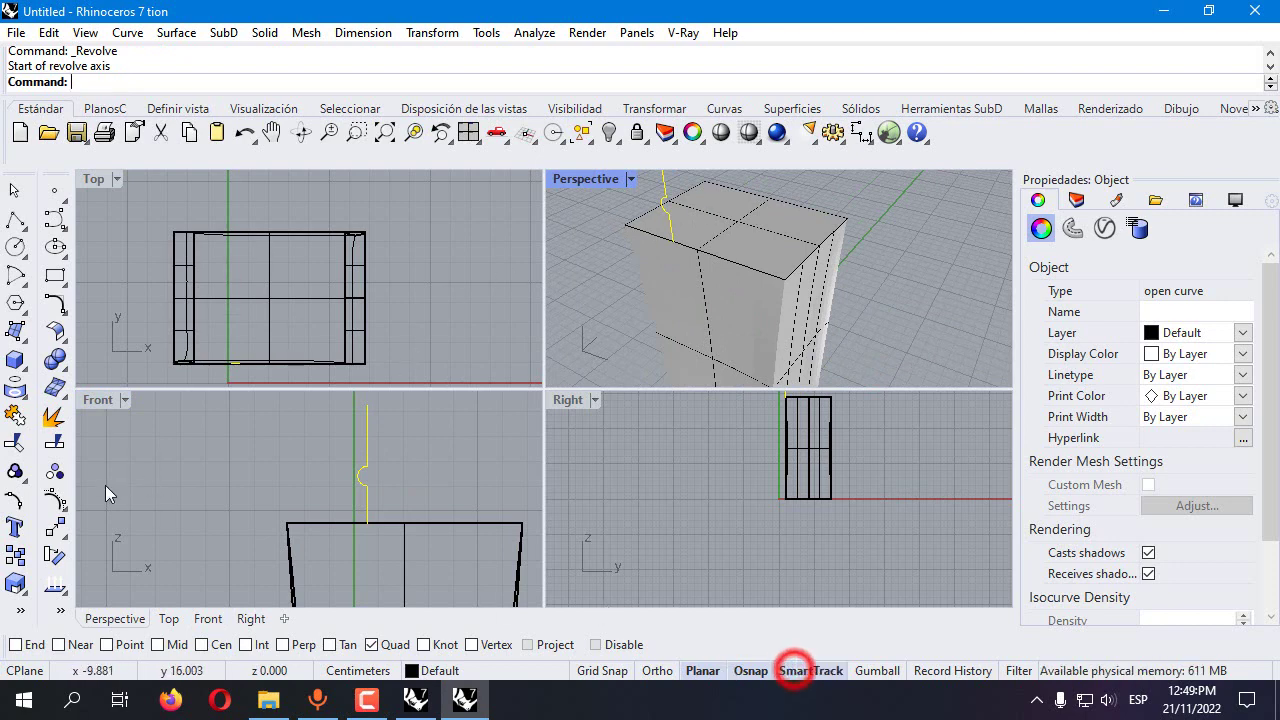
{"action": "left_click", "coordinate": [55, 524]}
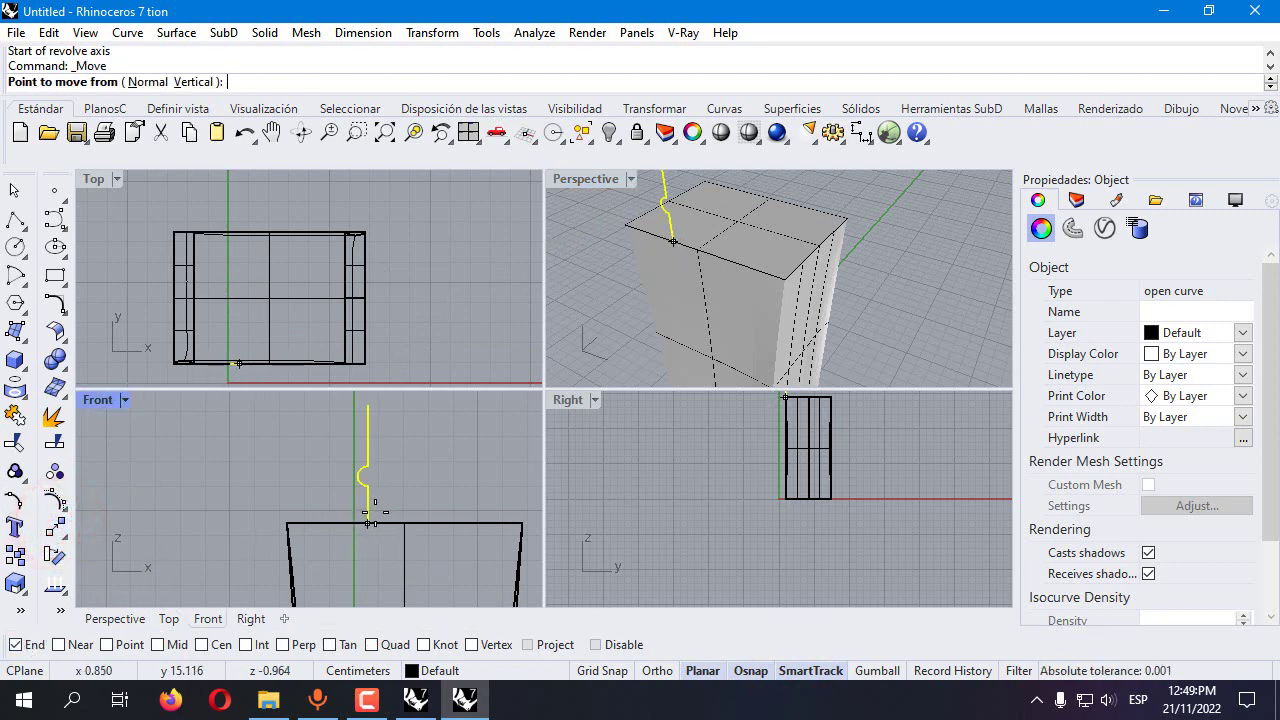
{"action": "left_click", "coordinate": [369, 524]}
{"action": "key", "text": "F8"}
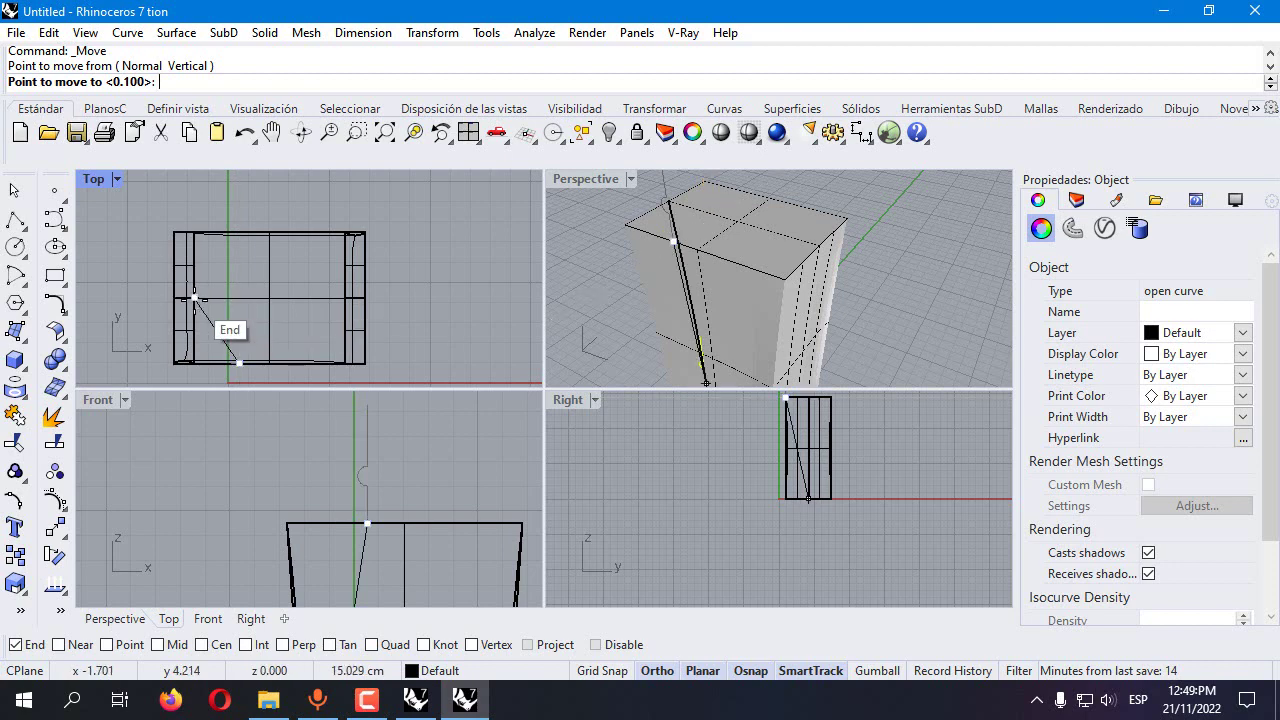
{"action": "left_click", "coordinate": [237, 299]}
{"action": "right_click_drag", "start_coordinate": [586, 305], "coordinate": [758, 266]}
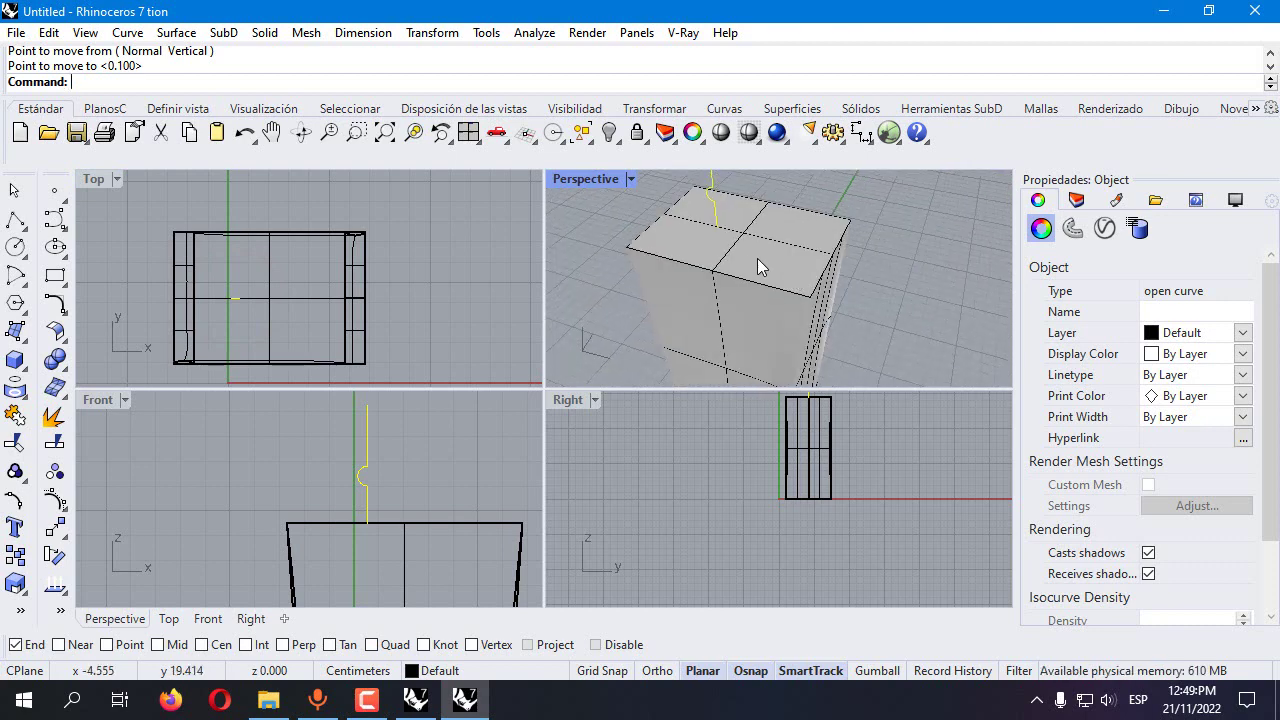
Draw a guide line across the body's top face between the midpoints of its front and back edges, using Mid snap
{"action": "left_click", "coordinate": [13, 222]}
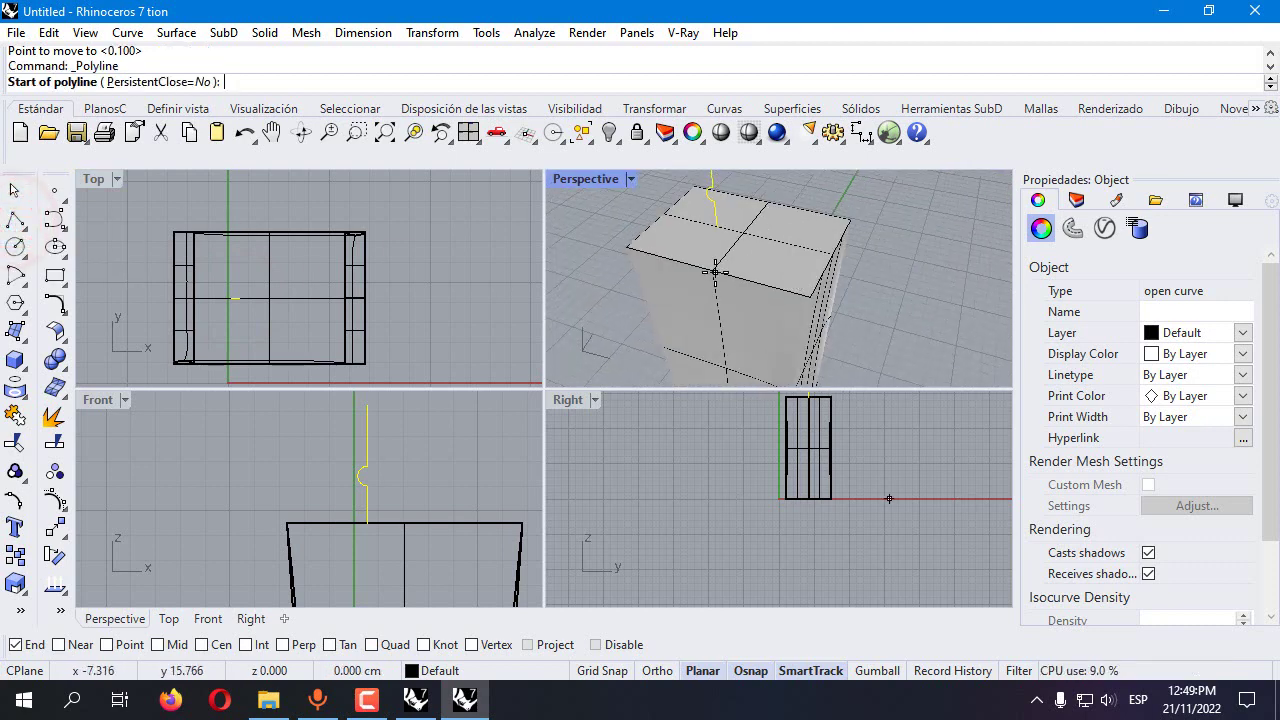
{"action": "right_click", "coordinate": [222, 645]}
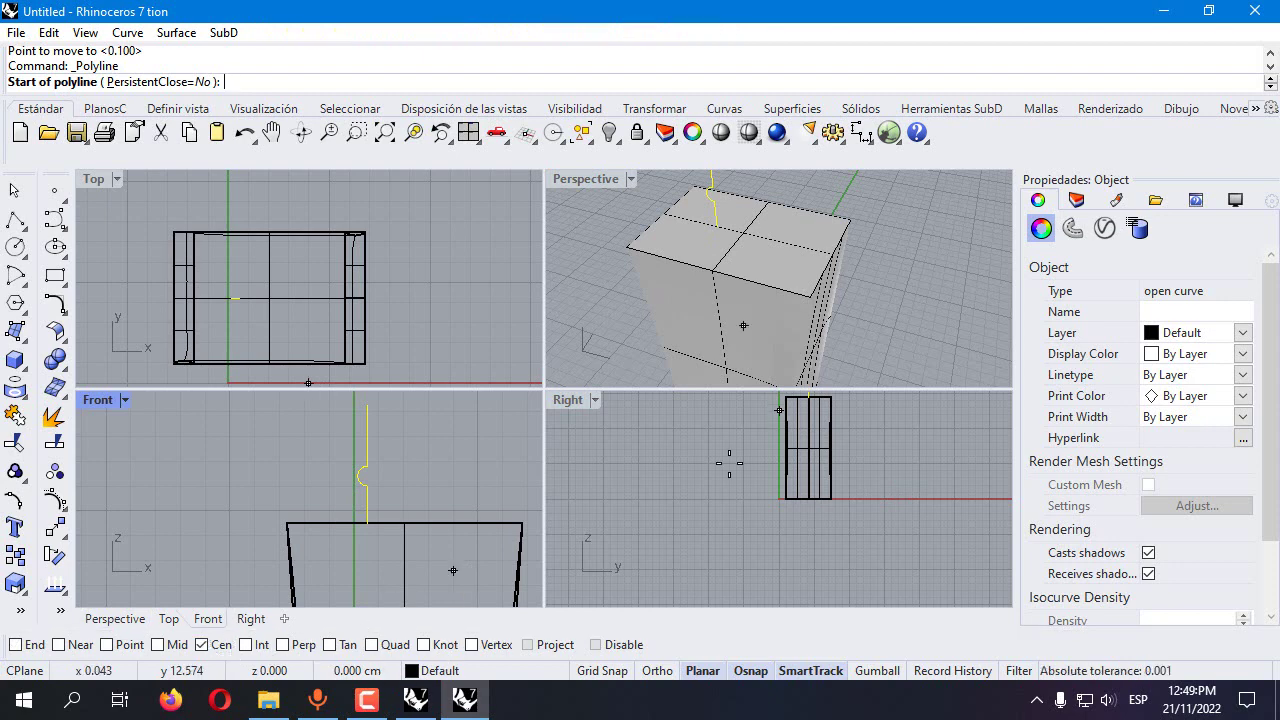
{"action": "right_click", "coordinate": [180, 646]}
{"action": "left_click", "coordinate": [718, 278]}
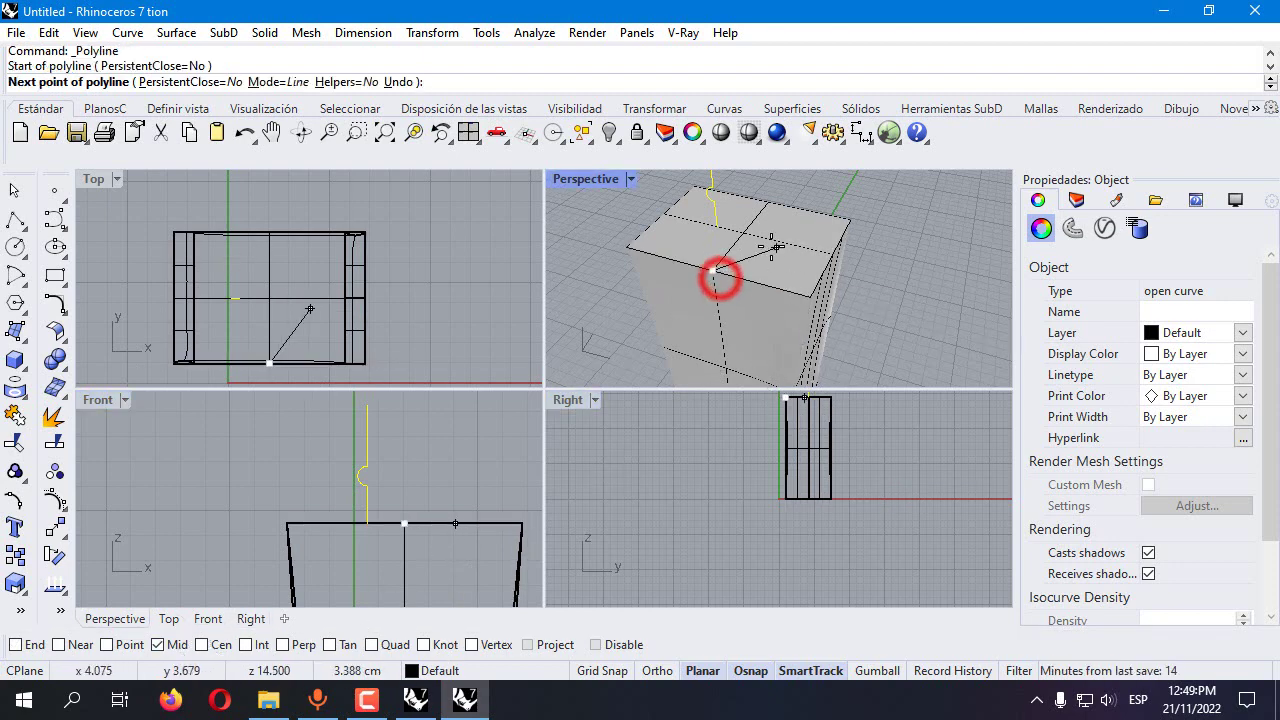
{"action": "left_click", "coordinate": [771, 209]}
{"action": "key", "text": "Return"}
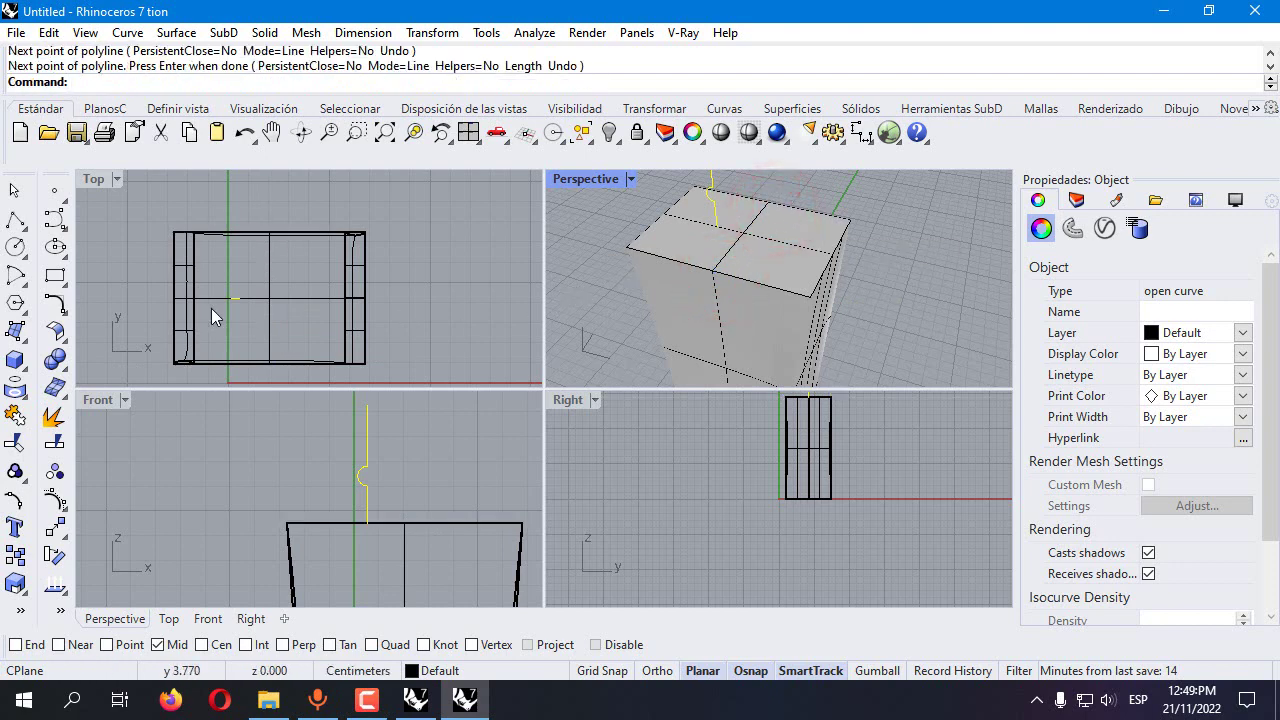
Revolve the neck profile a full circle around a vertical axis rising from the midpoint of the guide line on the top face
{"action": "left_click", "coordinate": [22, 335]}
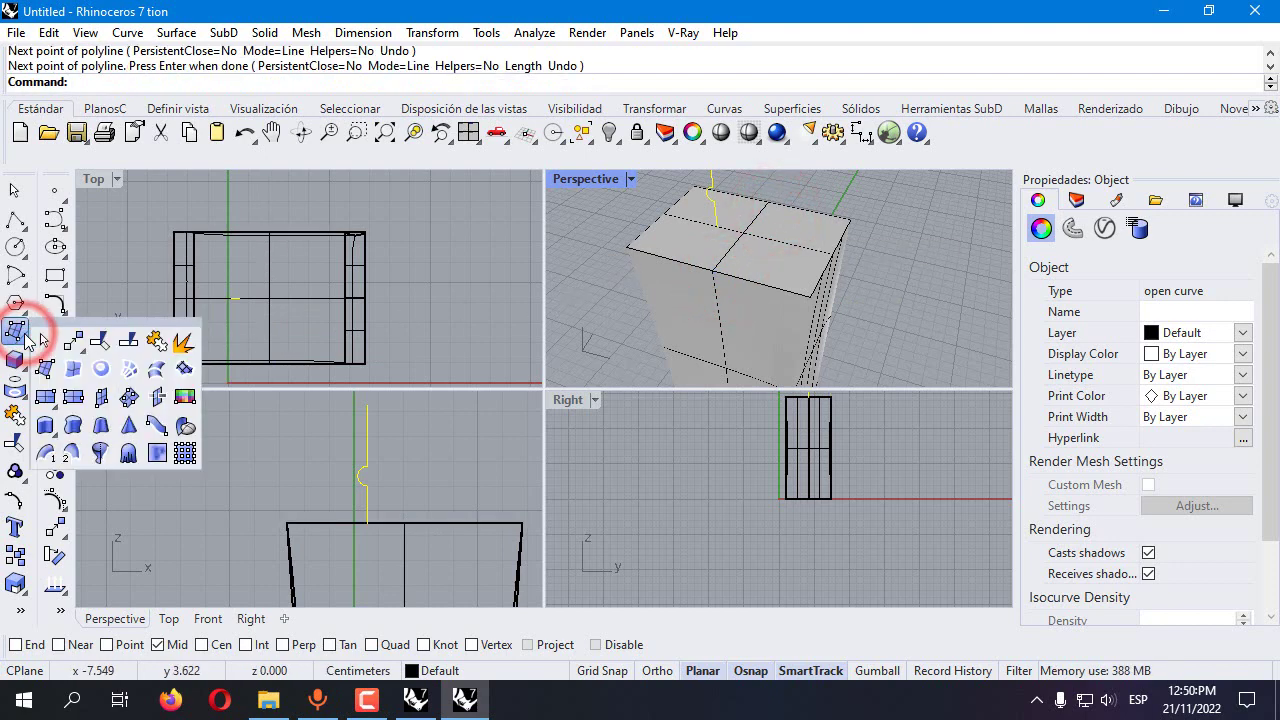
{"action": "left_click", "coordinate": [96, 452]}
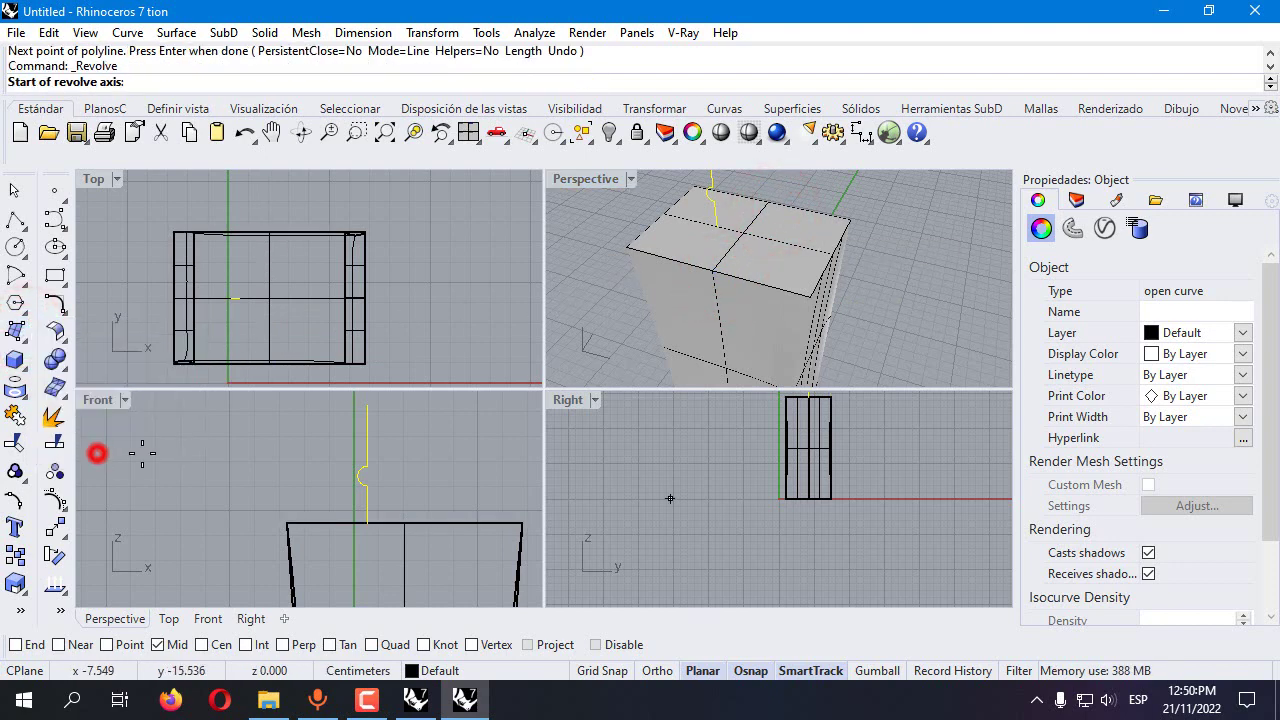
{"action": "left_click", "coordinate": [748, 237]}
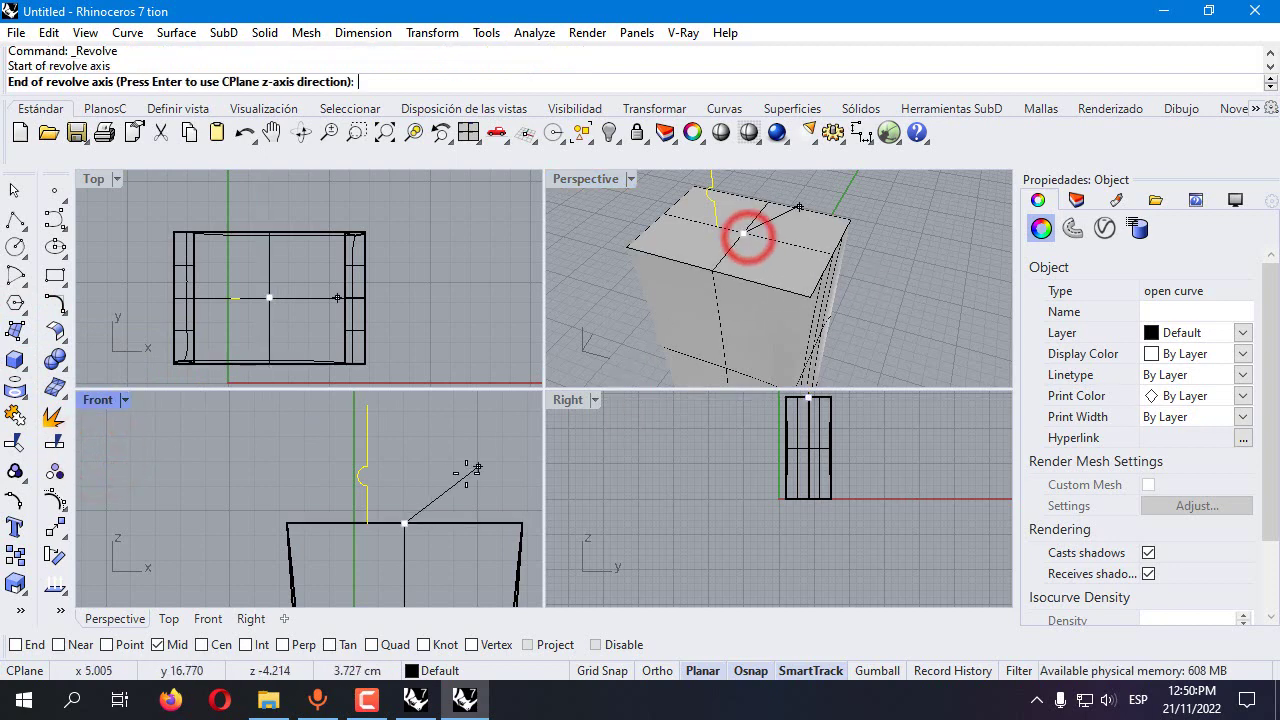
{"action": "left_click", "coordinate": [404, 409]}
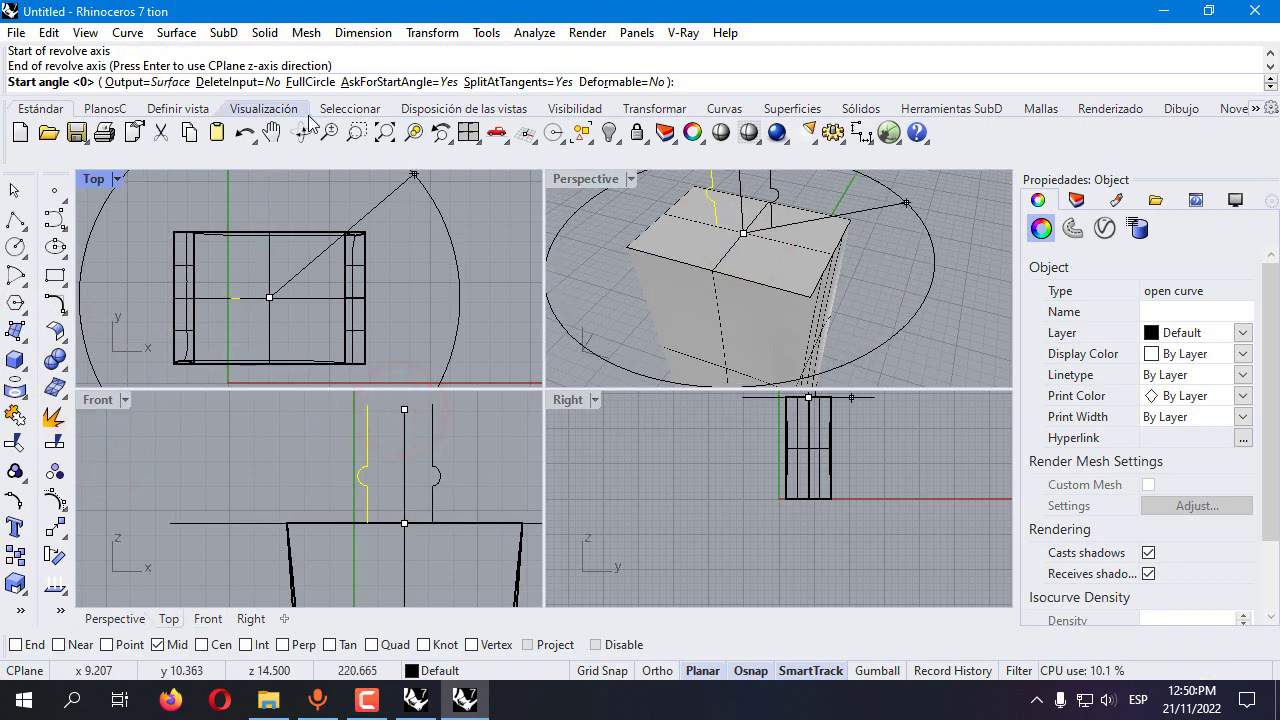
{"action": "left_click", "coordinate": [308, 82]}
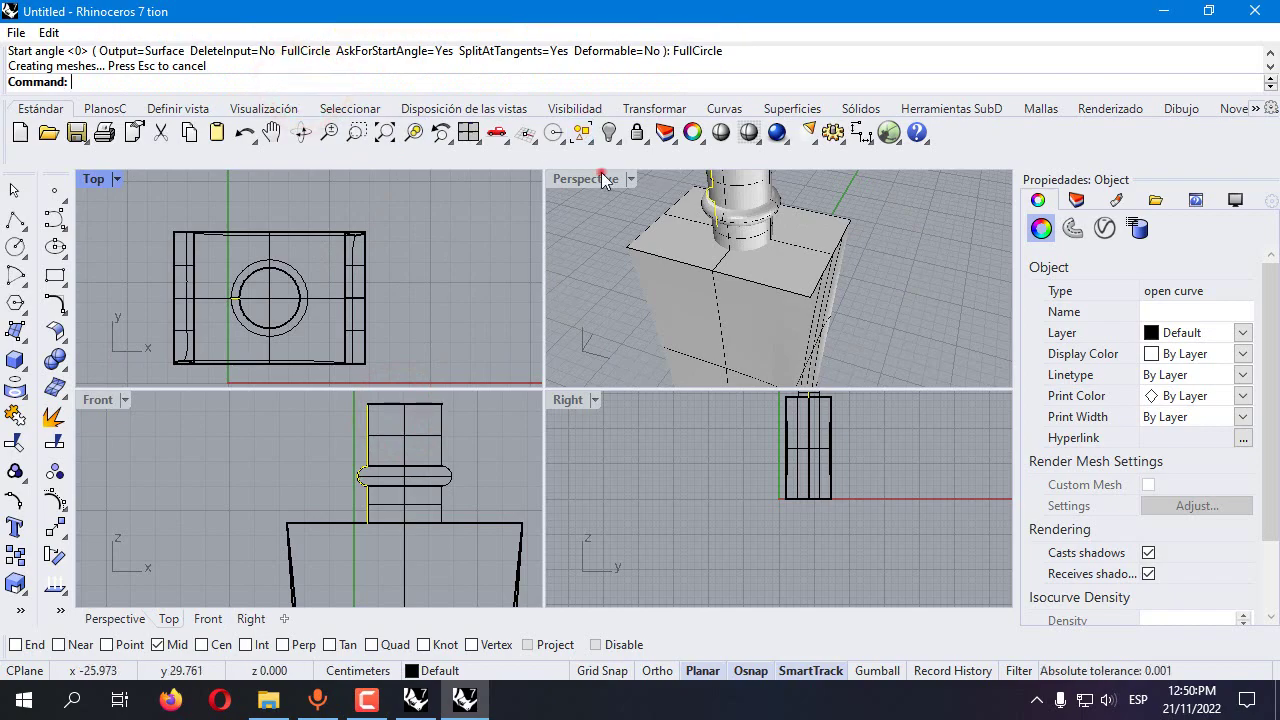
Explode the bottle body into separate surfaces and turn on the control points of its top surface
{"action": "double_click", "coordinate": [601, 174]}
{"action": "right_click_drag", "start_coordinate": [524, 412], "coordinate": [580, 475]}
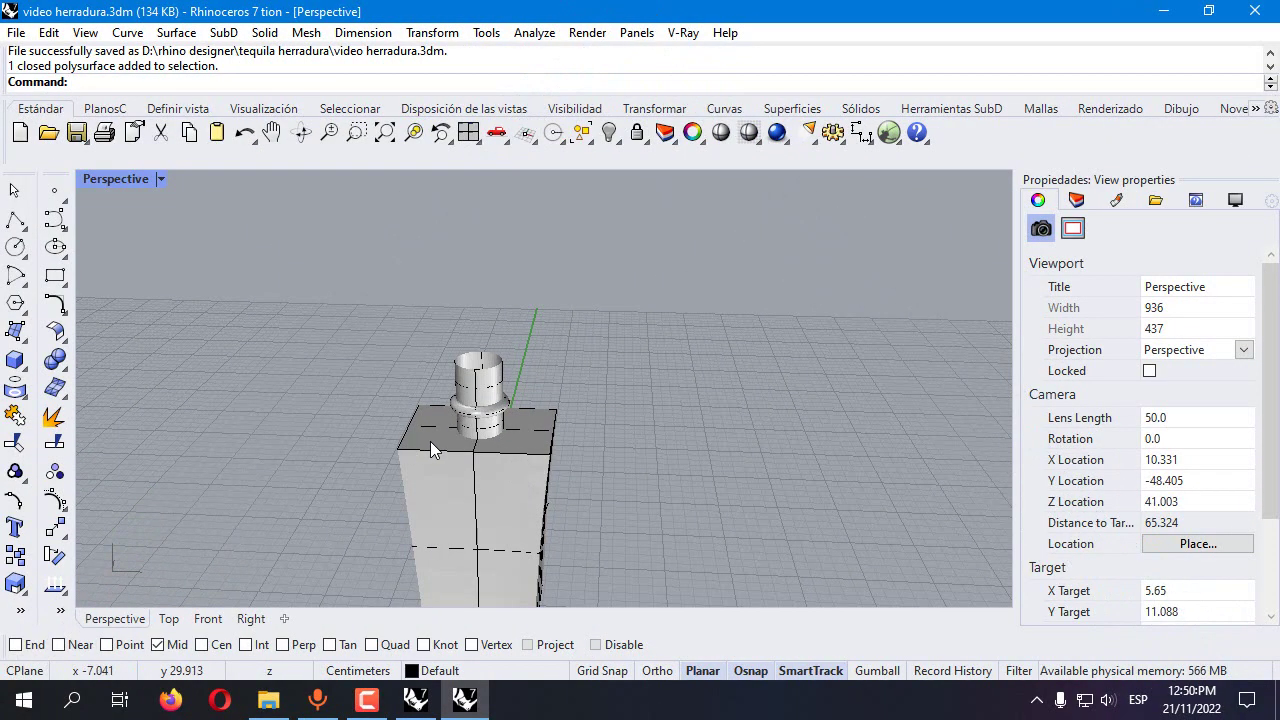
{"action": "scroll", "coordinate": [436, 432], "scroll_direction": "up", "scroll_amount": 2}
{"action": "left_click", "coordinate": [445, 432]}
{"action": "left_click", "coordinate": [22, 415]}
{"action": "left_click", "coordinate": [451, 410]}
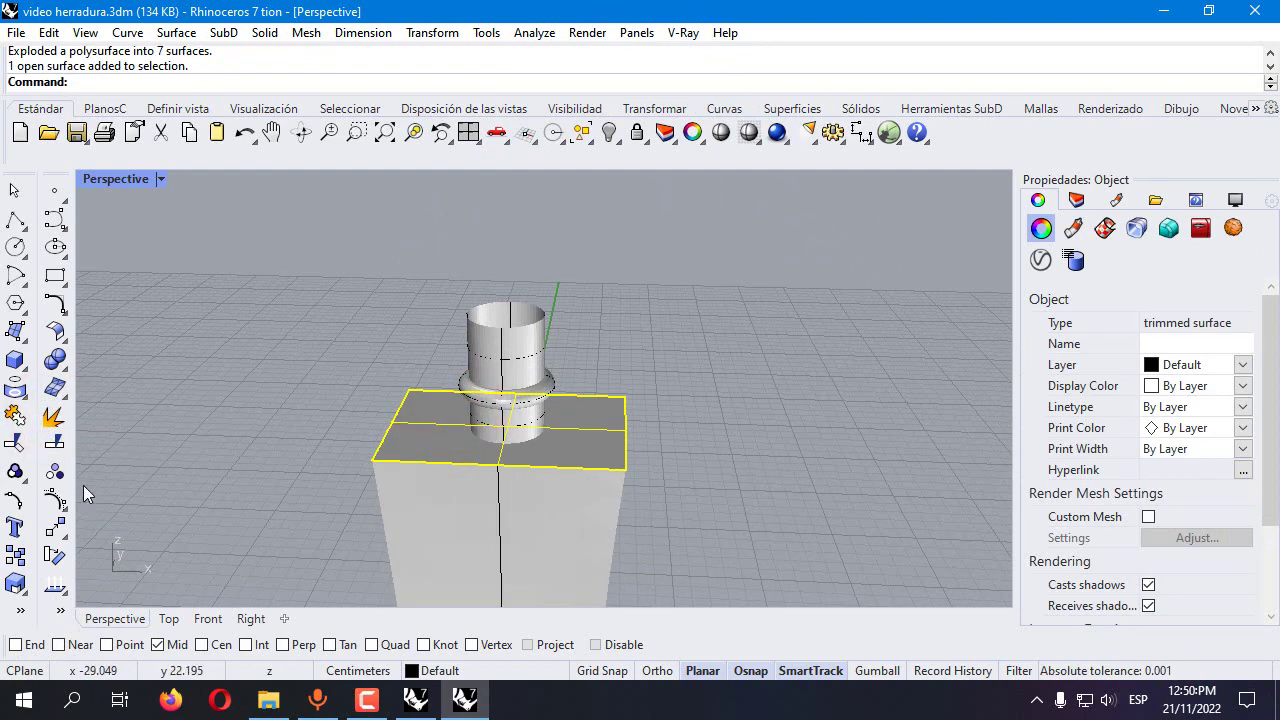
{"action": "left_click", "coordinate": [55, 498]}
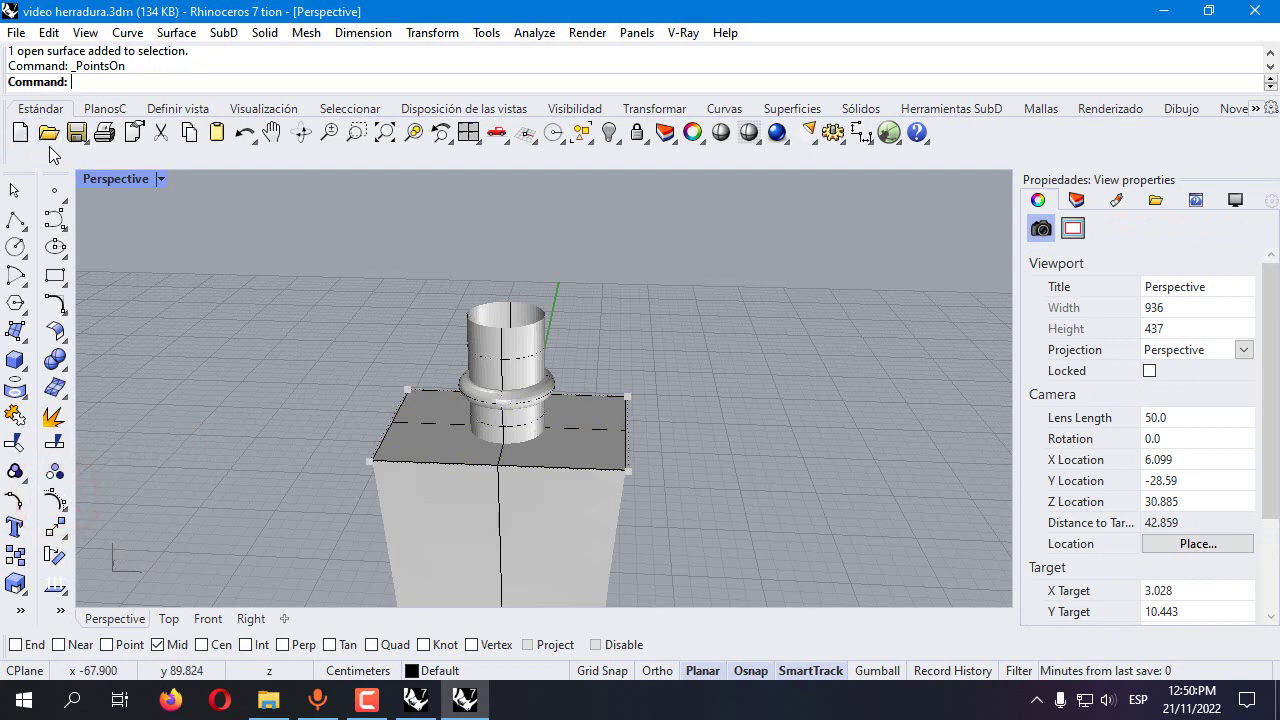
{"action": "double_click", "coordinate": [121, 180]}
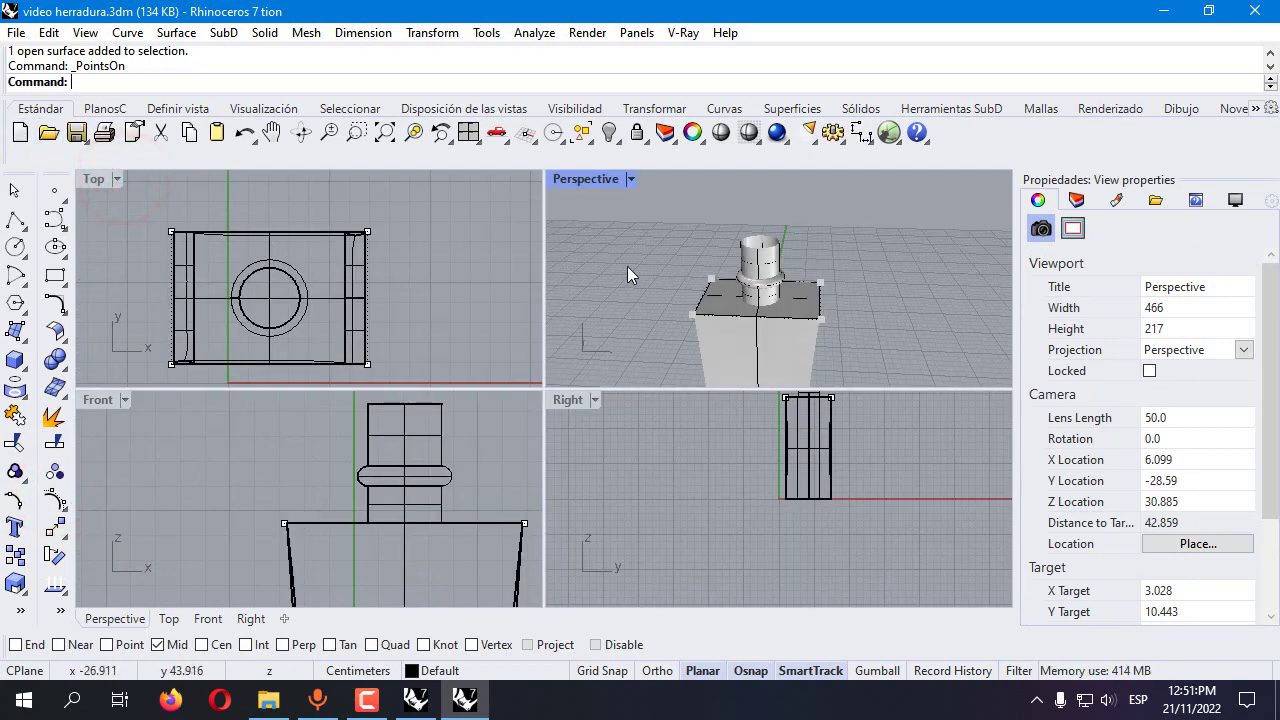
Rebuild the body's top surface with 5 points in U and 3 in V, using degree 3 in U and 2 in V
{"action": "left_click", "coordinate": [731, 298]}
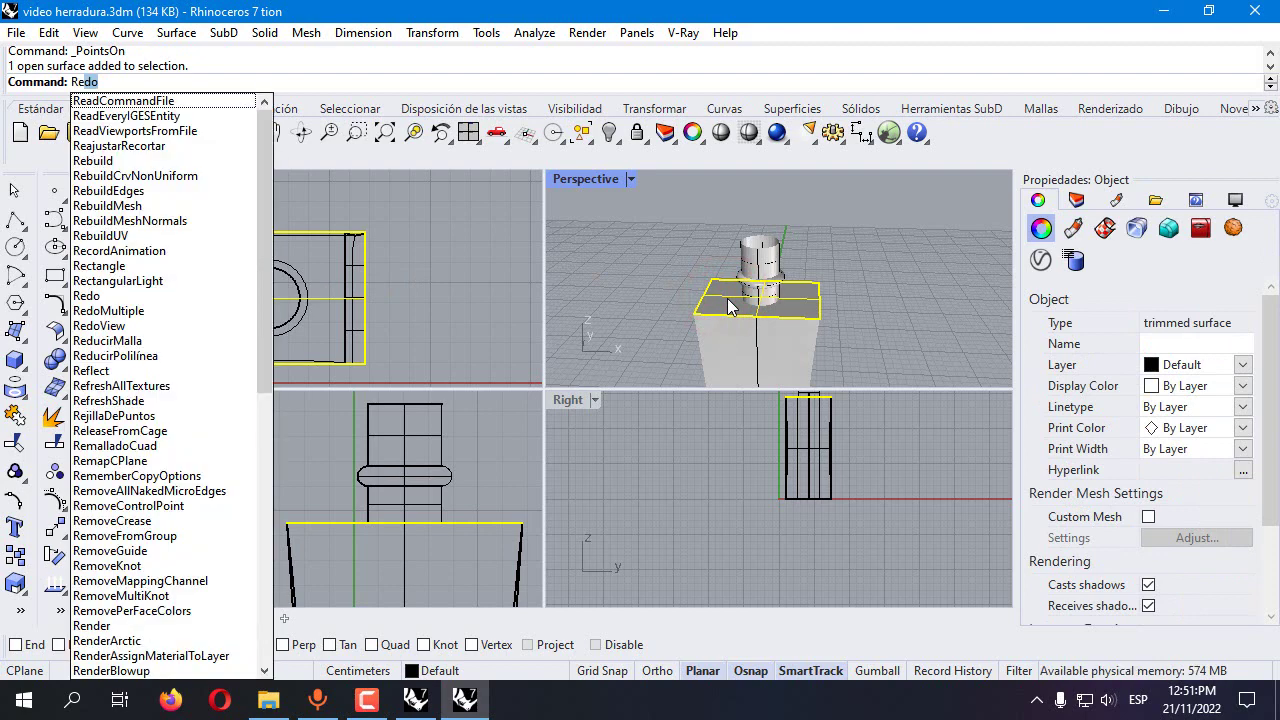
{"action": "type", "text": "buil"}
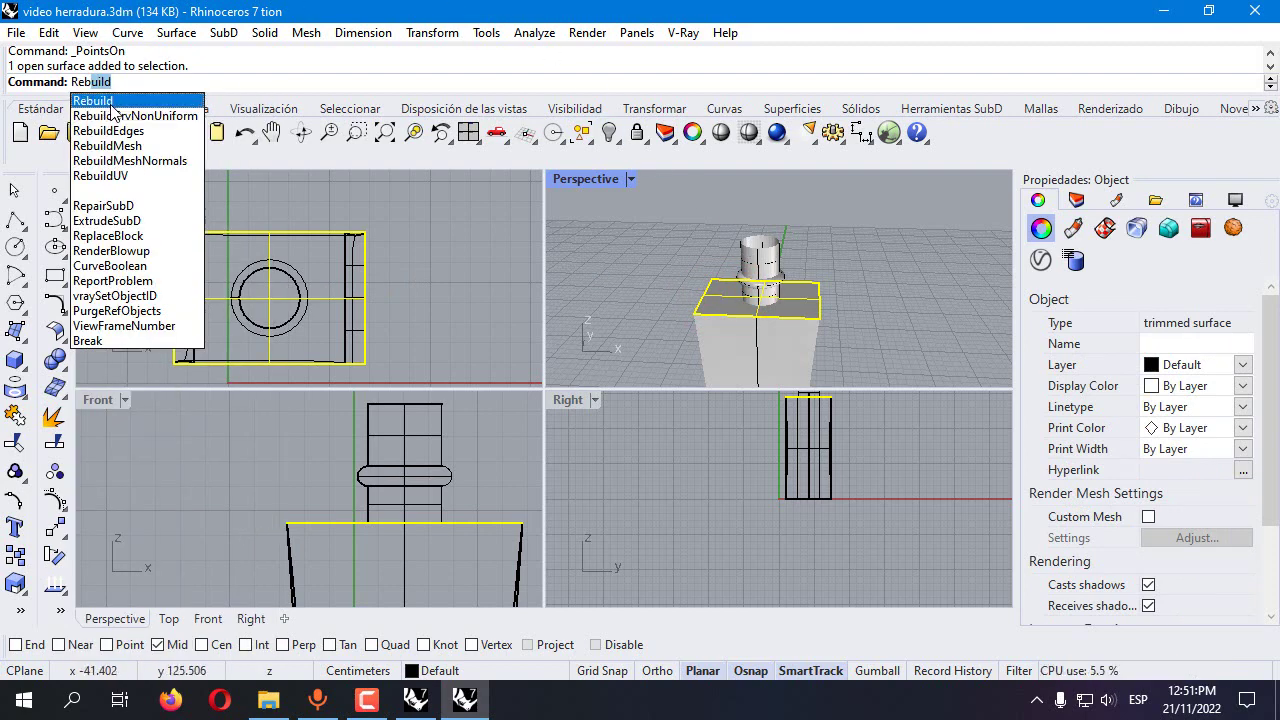
{"action": "left_click", "coordinate": [92, 100]}
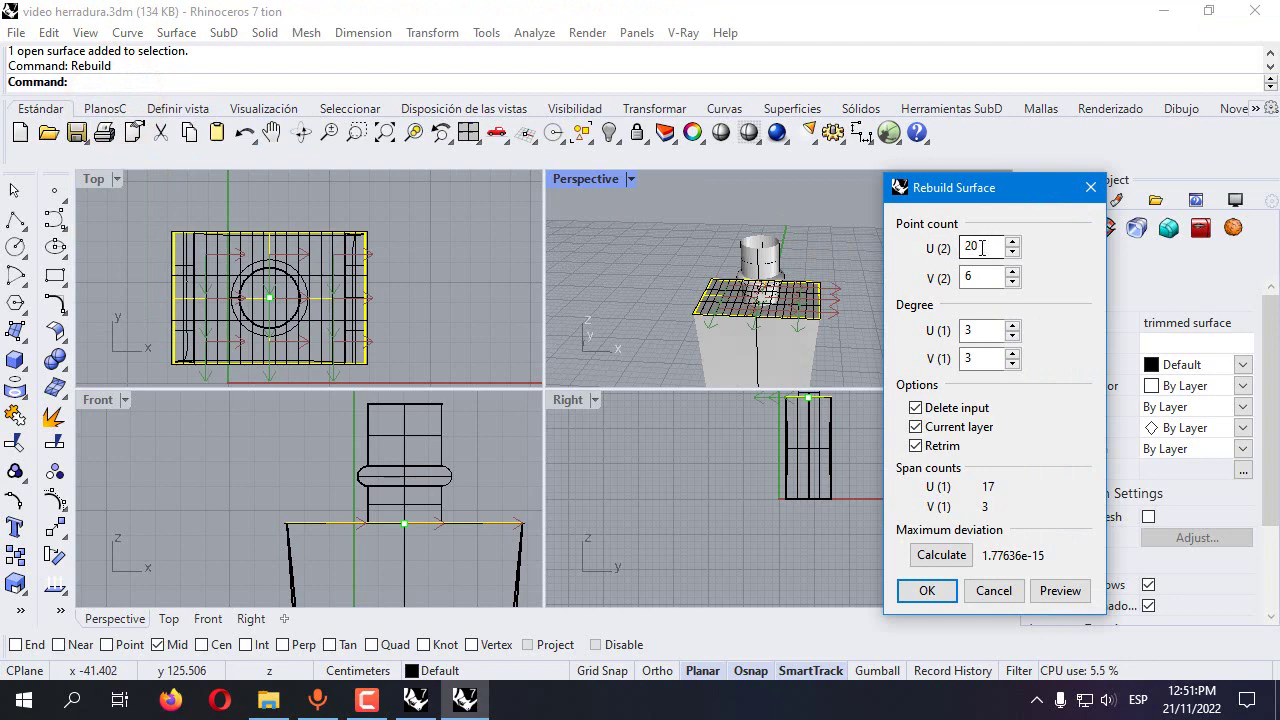
{"action": "type", "text": "5"}
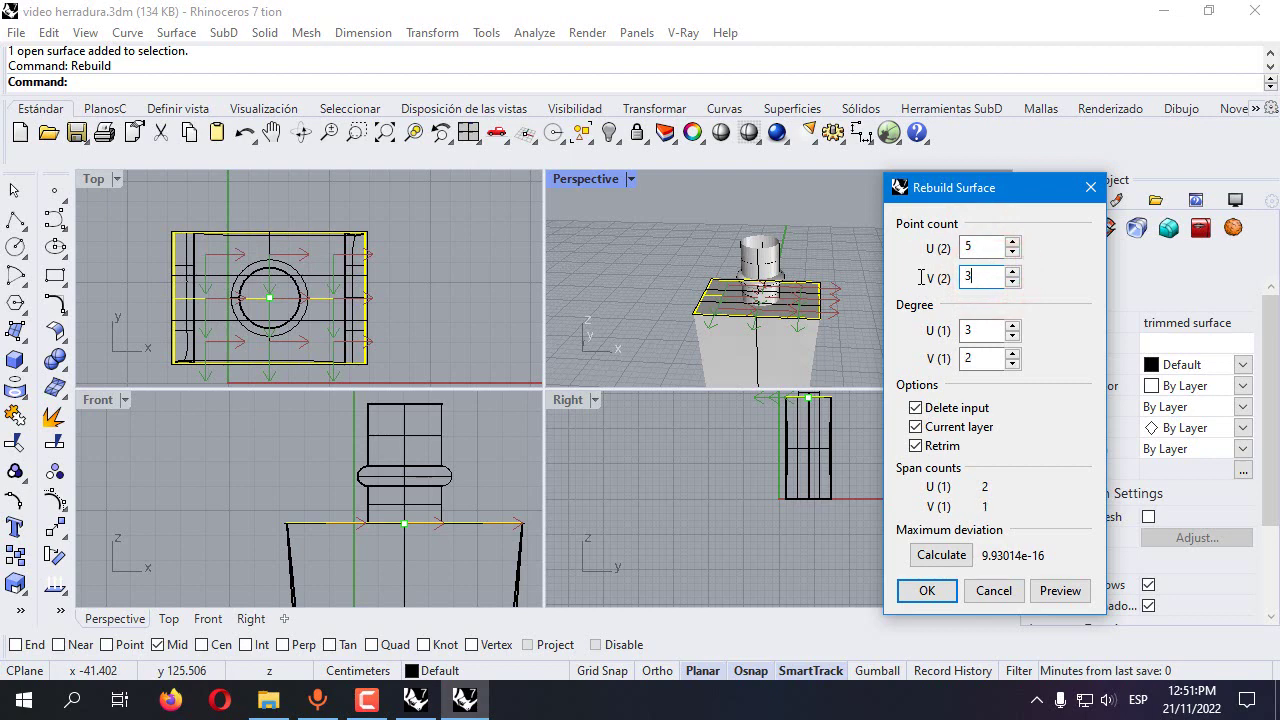
{"action": "left_click", "coordinate": [1055, 592]}
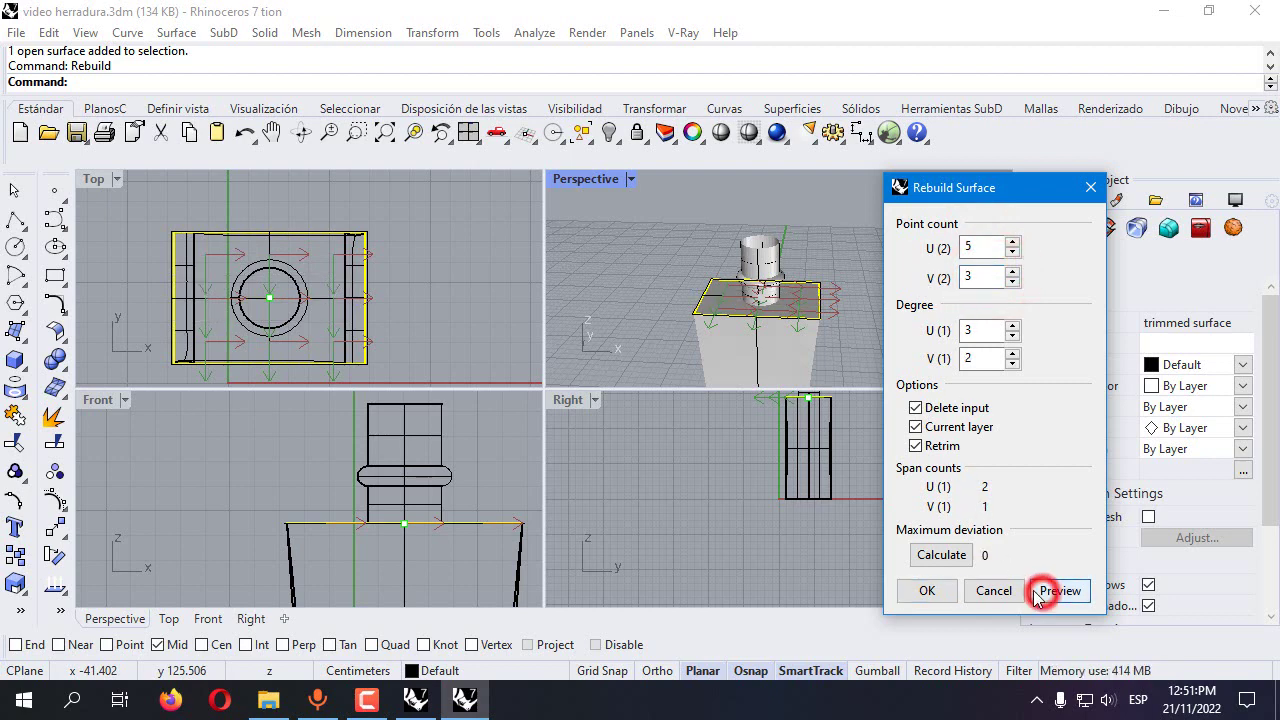
{"action": "left_click", "coordinate": [930, 590]}
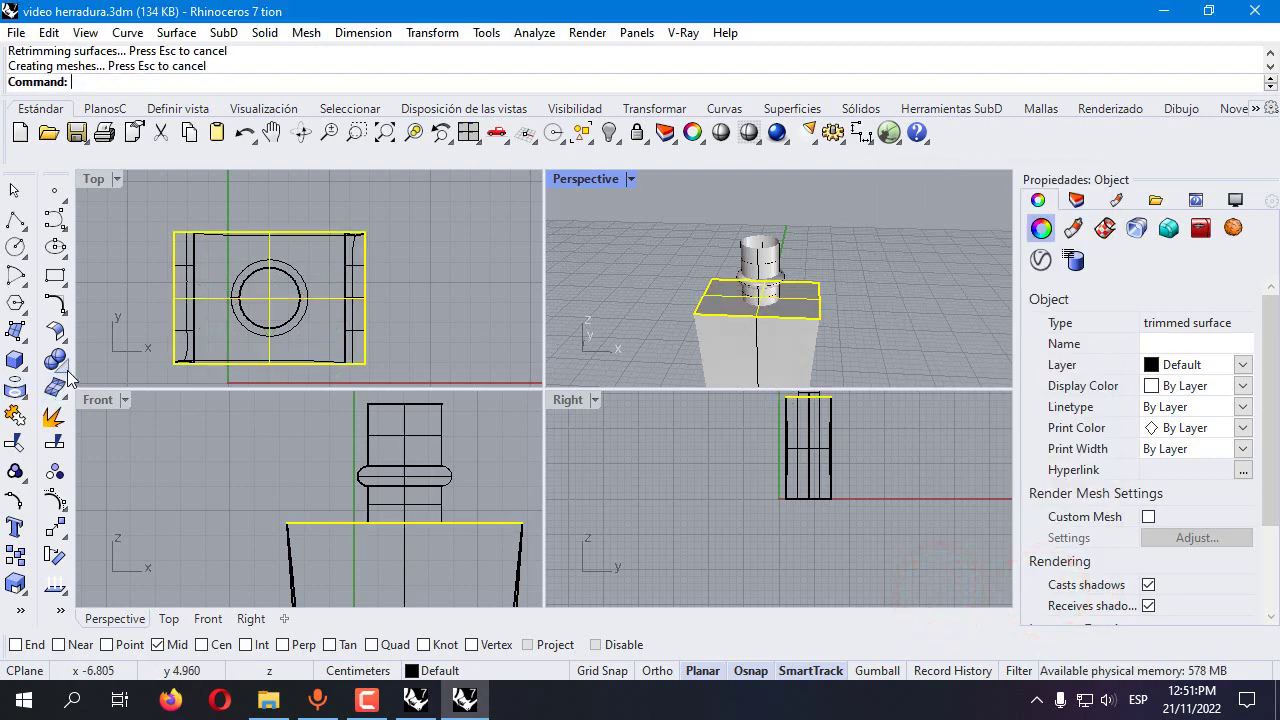
Turn on the top surface's control points and raise its centre point to about the level of the neck ring
{"action": "left_click", "coordinate": [56, 497]}
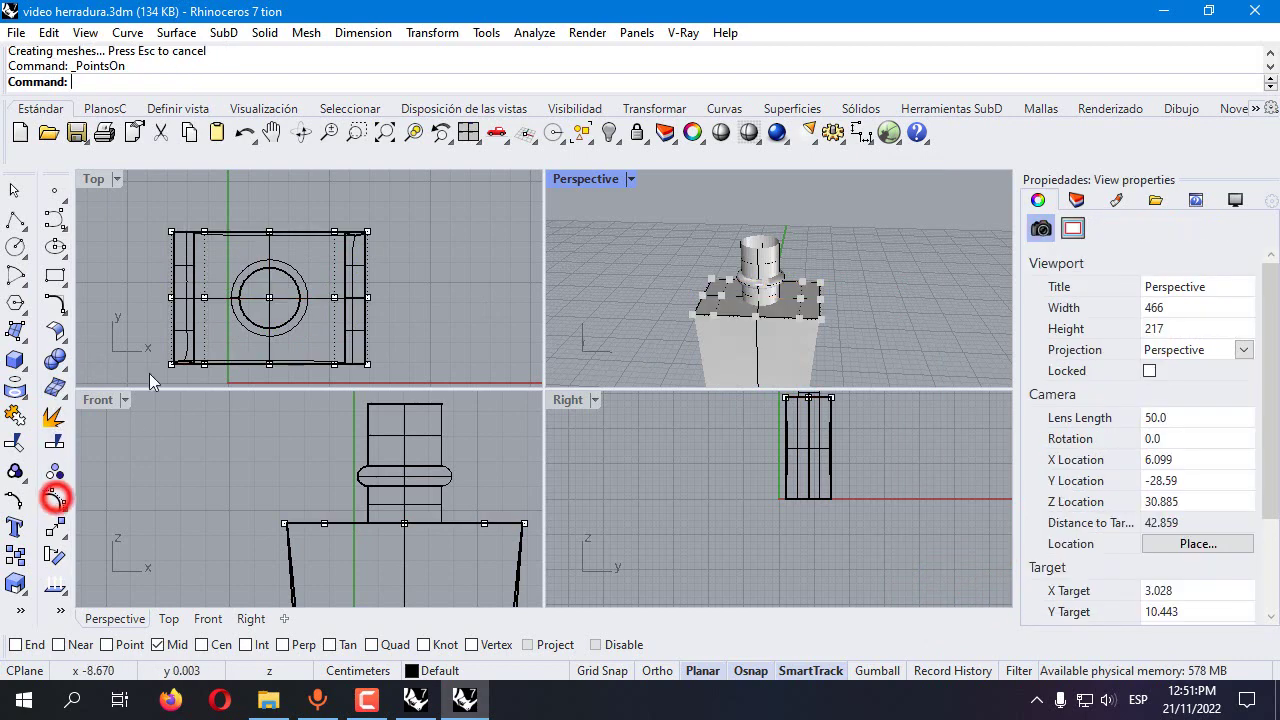
{"action": "left_click", "coordinate": [269, 297]}
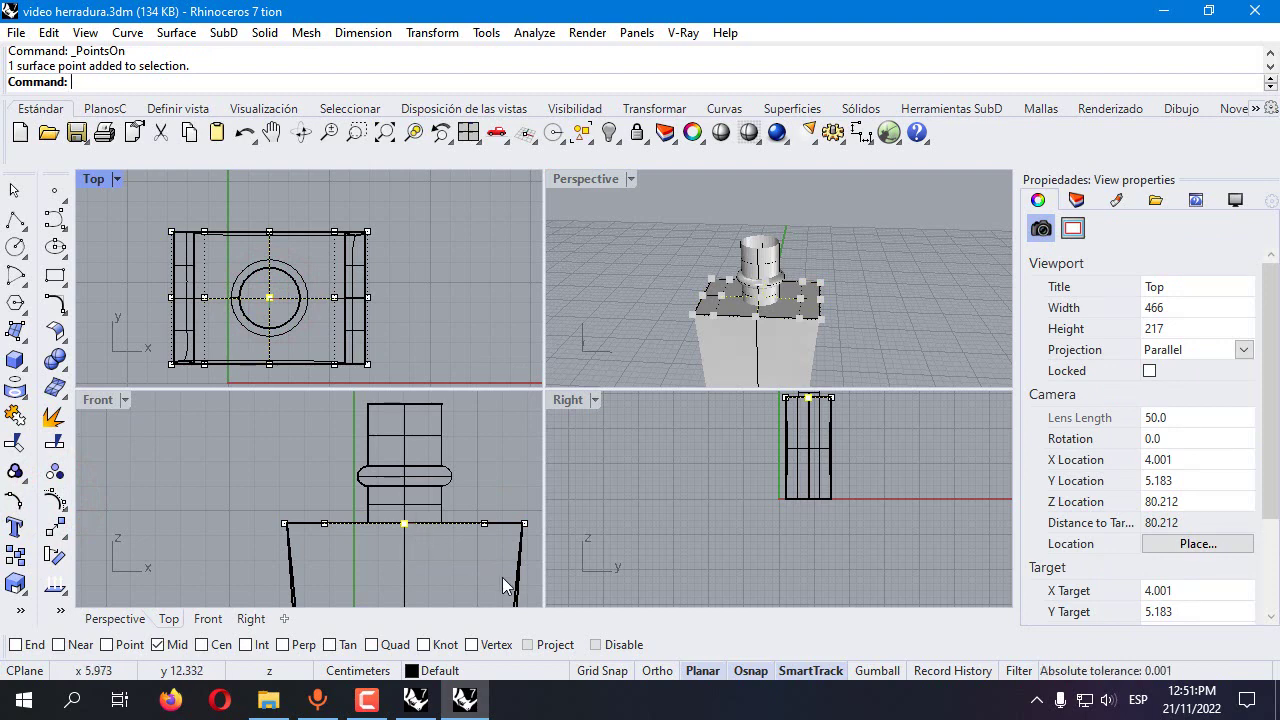
{"action": "scroll", "coordinate": [404, 525], "scroll_direction": "up", "scroll_amount": 2}
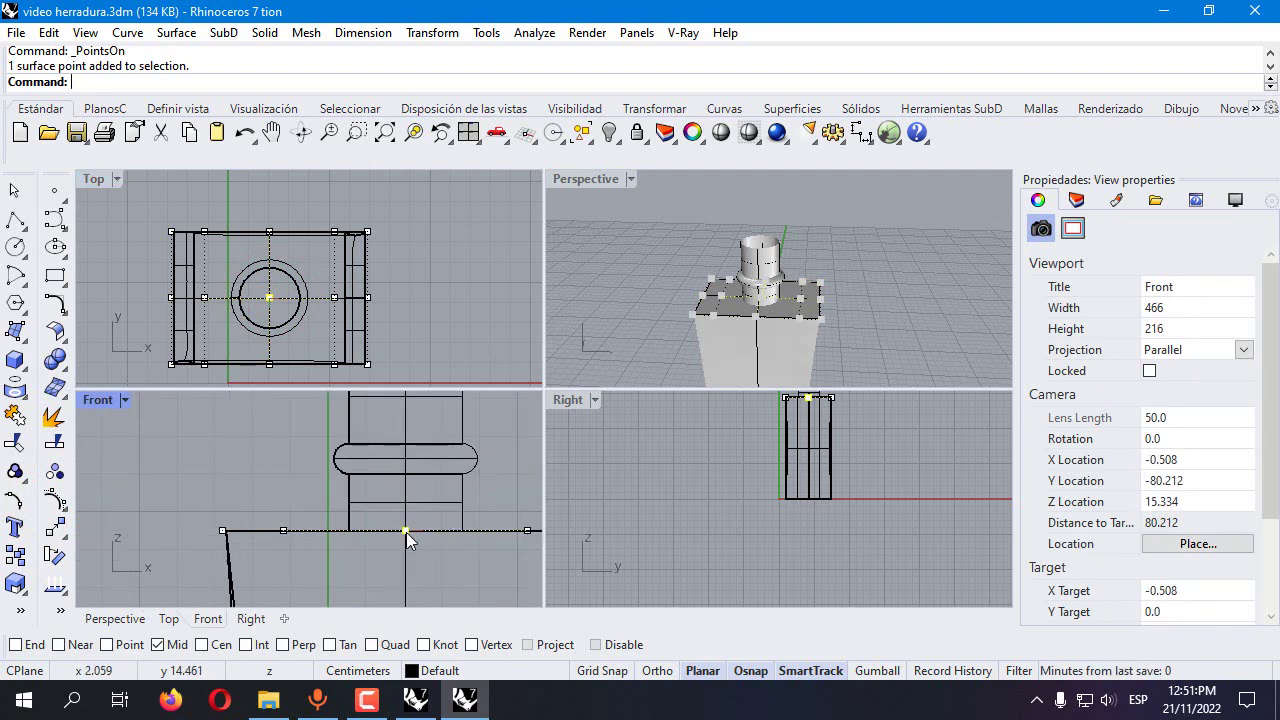
{"action": "left_click_drag", "start_coordinate": [404, 530], "coordinate": [402, 471]}
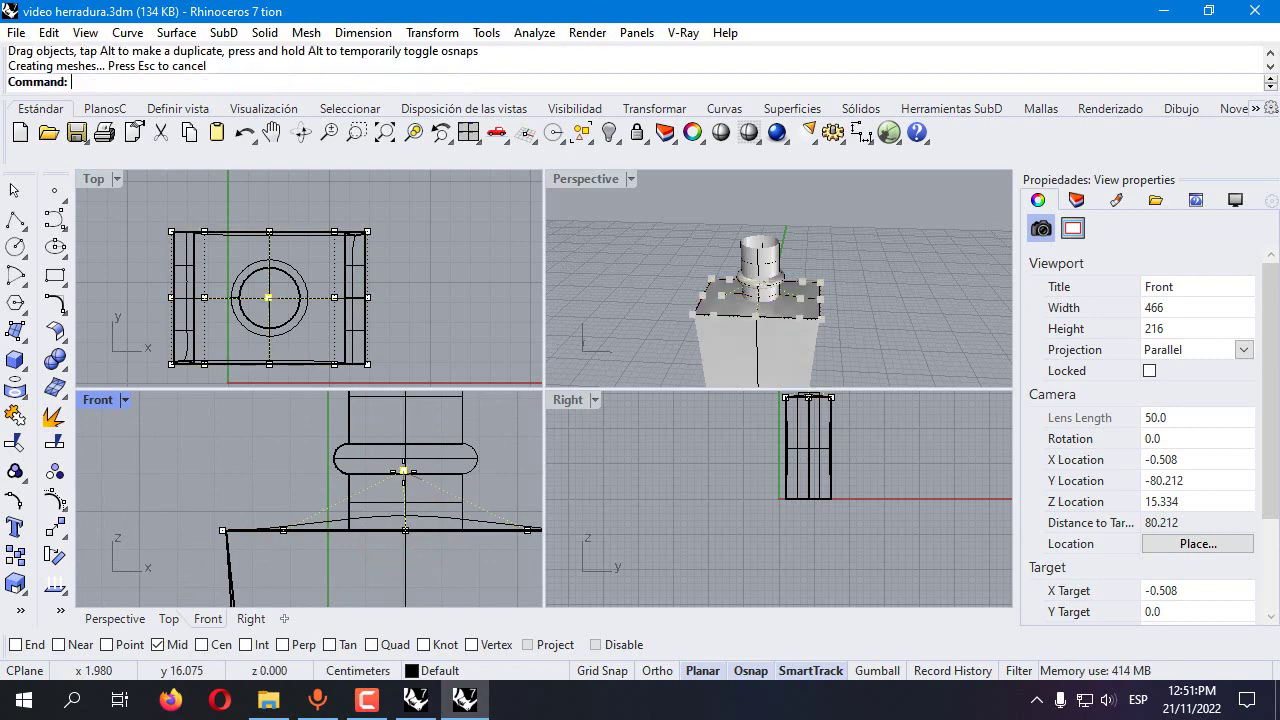
{"action": "right_click_drag", "start_coordinate": [740, 300], "coordinate": [820, 305]}
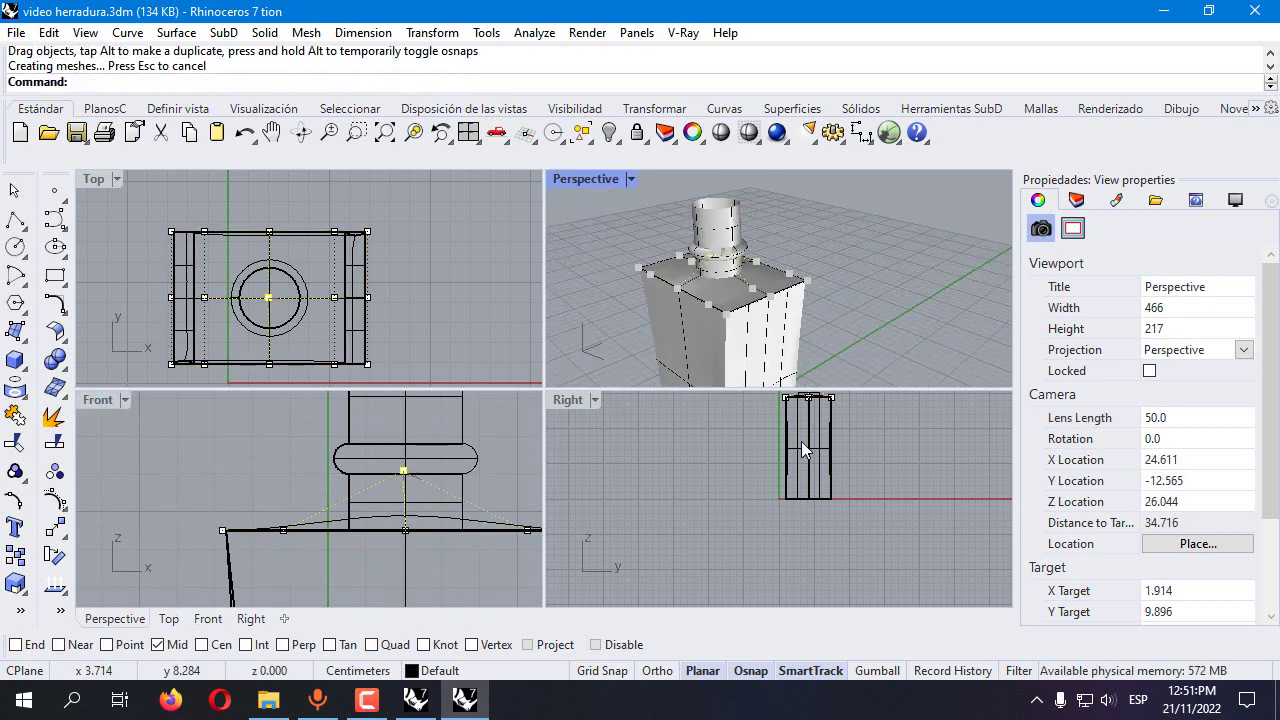
{"action": "right_click_drag", "start_coordinate": [758, 490], "coordinate": [740, 470]}
{"action": "scroll", "coordinate": [768, 427], "scroll_direction": "up", "scroll_amount": 5}
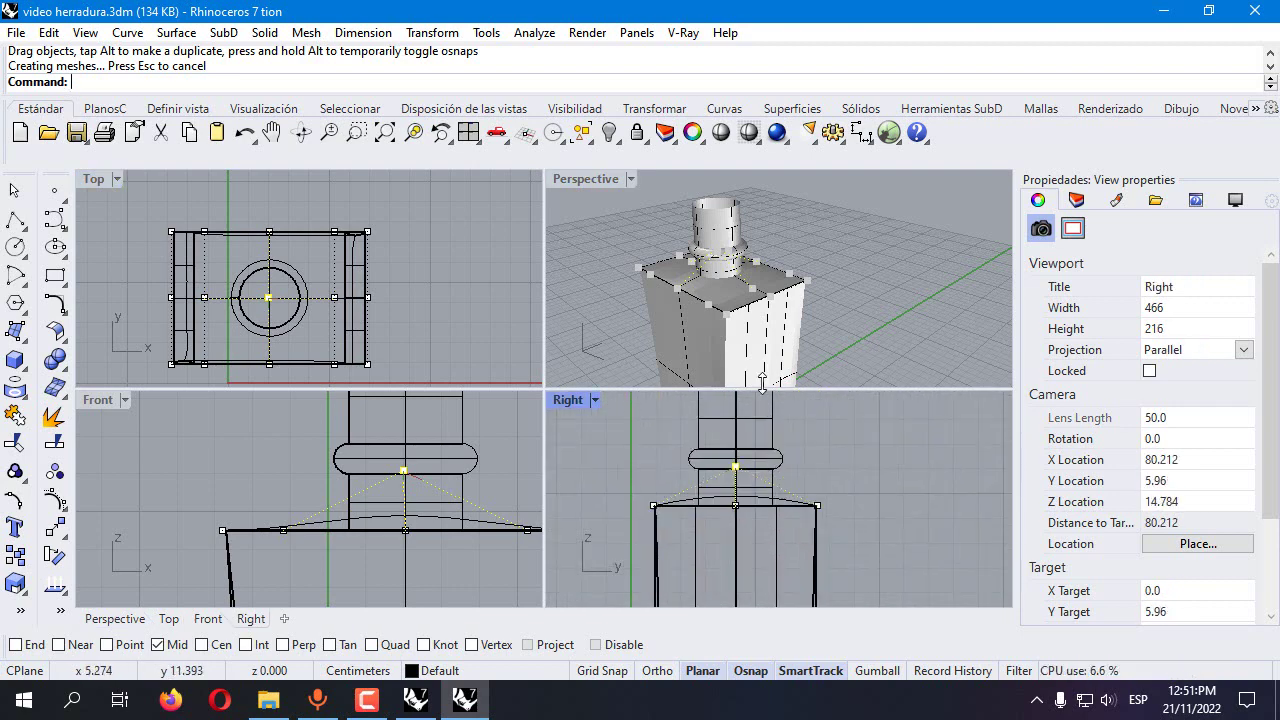
{"action": "right_click_drag", "start_coordinate": [799, 323], "coordinate": [745, 255]}
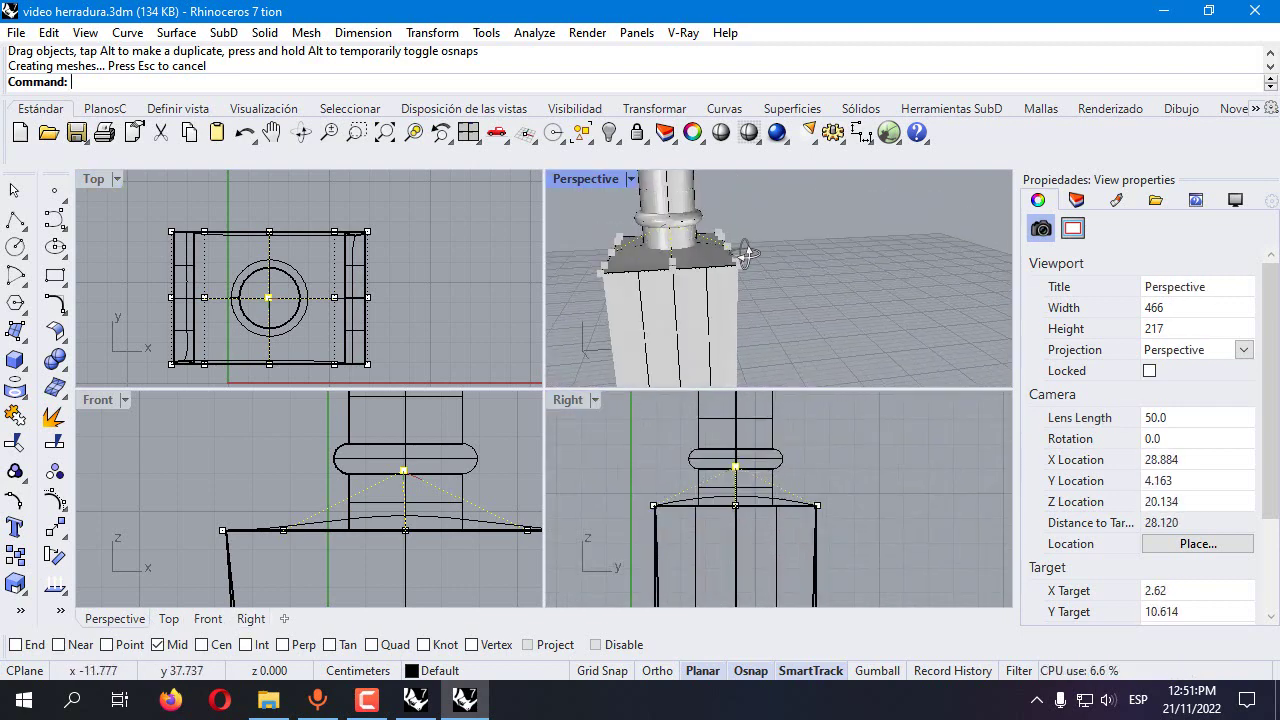
Raise the top surface's centre control point further for a steeper shoulder, and turn the control points off
{"action": "left_click", "coordinate": [400, 481]}
{"action": "left_click_drag", "start_coordinate": [400, 481], "coordinate": [421, 447]}
{"action": "right_click_drag", "start_coordinate": [587, 294], "coordinate": [815, 297]}
{"action": "key", "text": "Escape"}
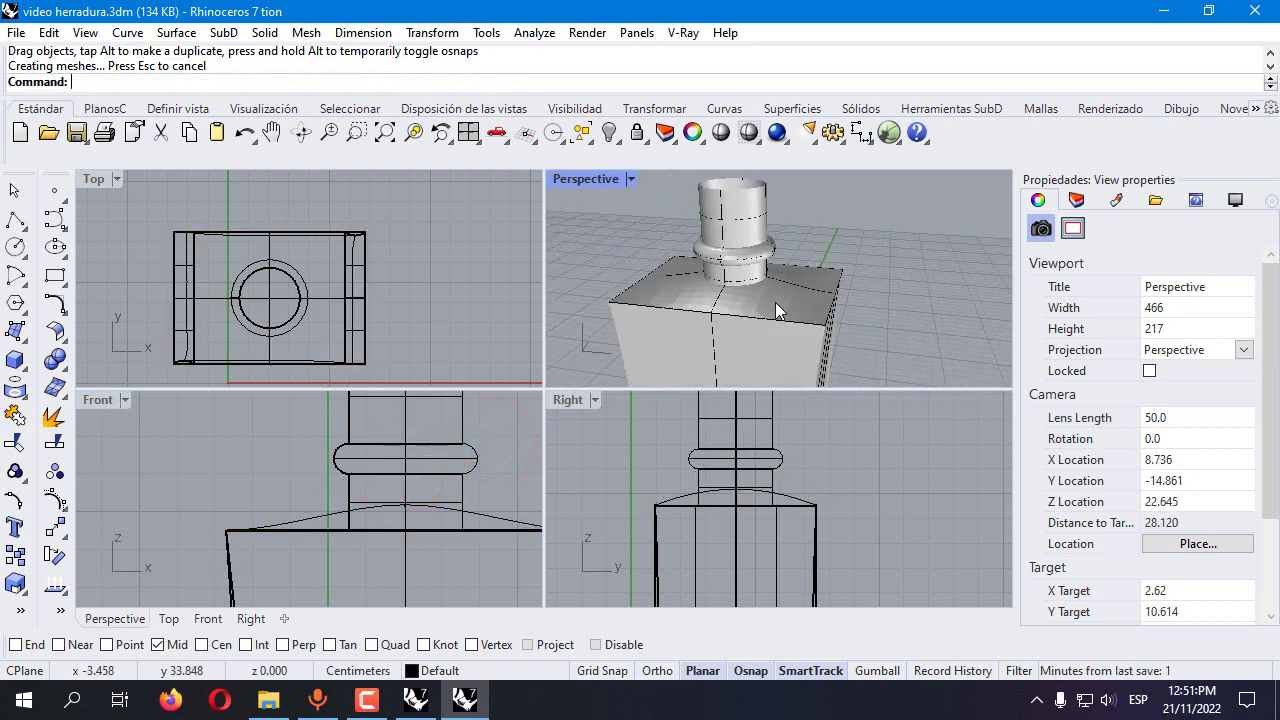
Join the exploded bottle body surfaces, including the reshaped top surface, into one polysurface
{"action": "key", "text": "ctrl+m"}
{"action": "left_click_drag", "start_coordinate": [300, 284], "coordinate": [587, 593]}
{"action": "left_click", "coordinate": [15, 415]}
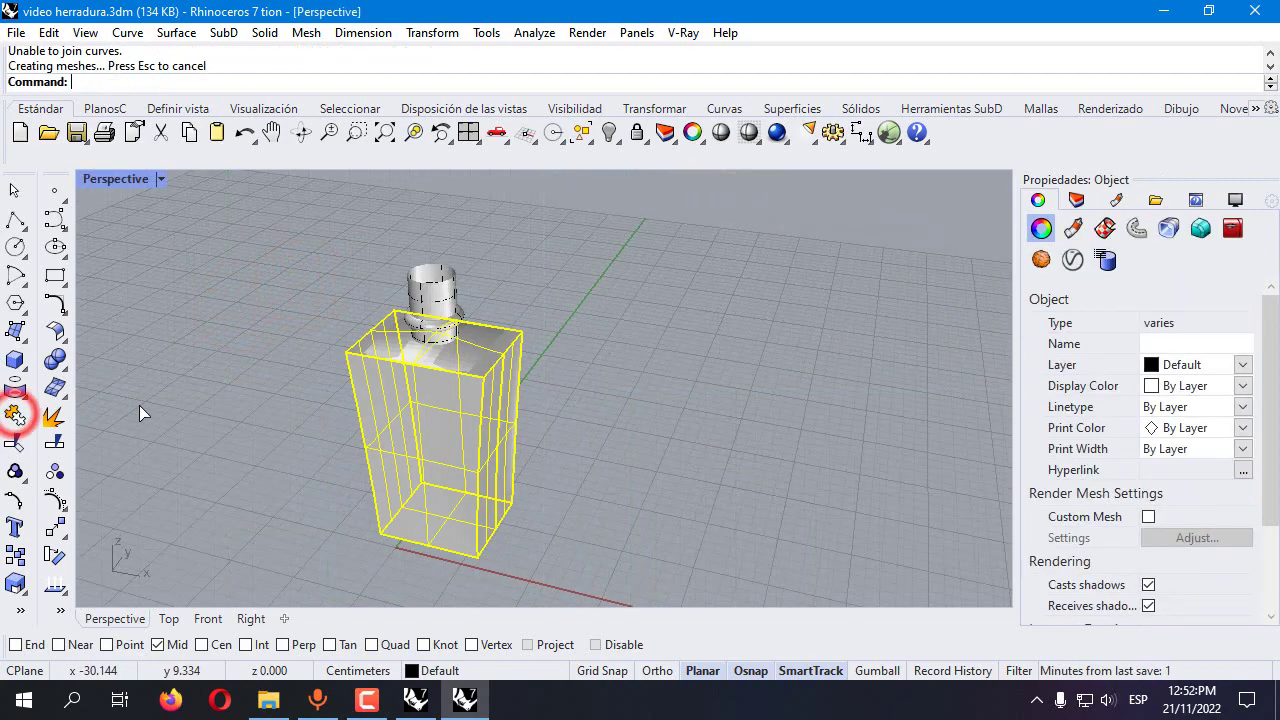
{"action": "left_click", "coordinate": [137, 405]}
Close the open ends of the revolved neck with the Cap command
{"action": "scroll", "coordinate": [137, 405], "scroll_direction": "up", "scroll_amount": 5}
{"action": "left_click", "coordinate": [400, 345]}
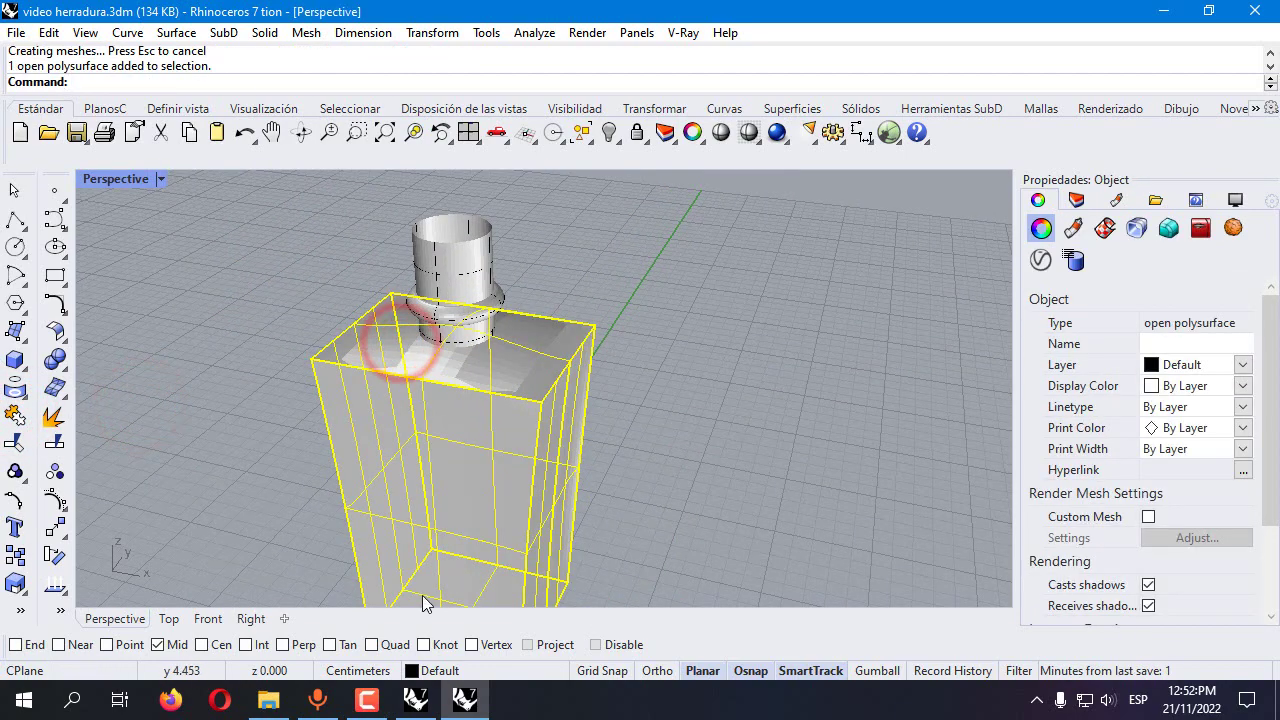
{"action": "right_click_drag", "start_coordinate": [960, 189], "coordinate": [729, 346]}
{"action": "left_click", "coordinate": [729, 346]}
{"action": "left_click", "coordinate": [383, 297]}
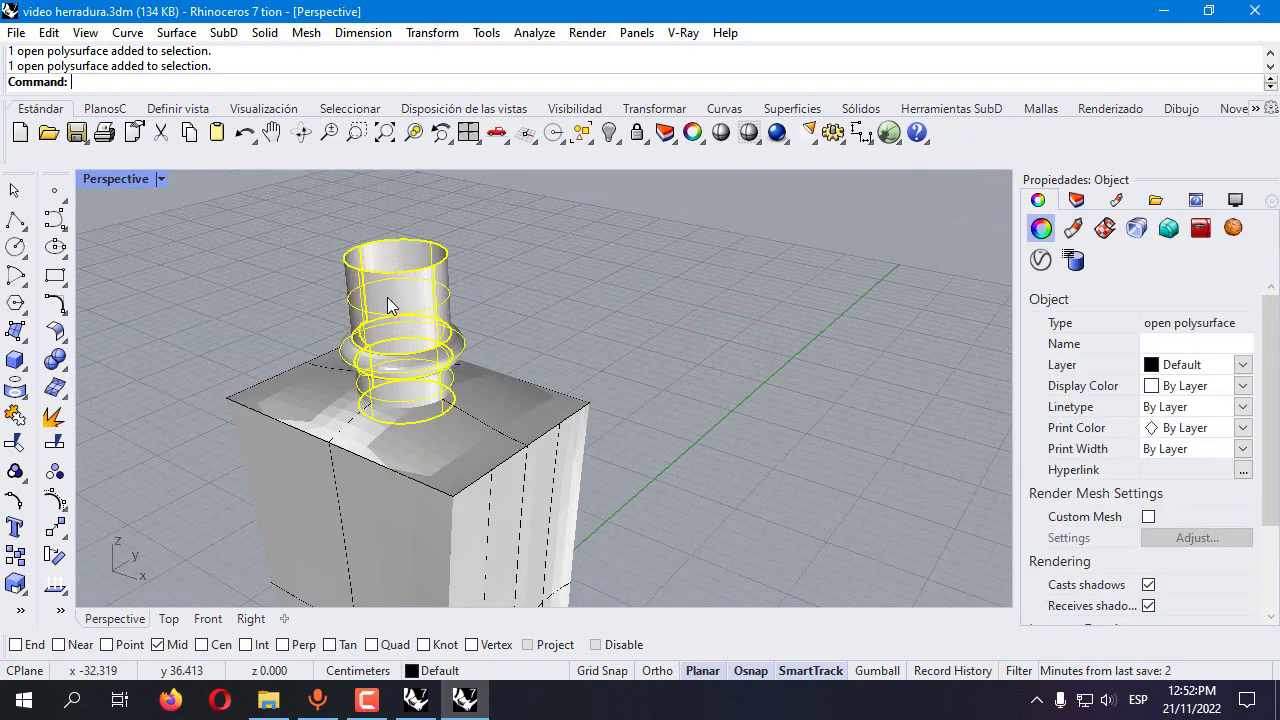
{"action": "type", "text": "Cap"}
{"action": "key", "text": "Return"}
{"action": "mouse_move", "coordinate": [247, 339]}
{"action": "right_mouse_down"}
{"action": "mouse_move", "coordinate": [357, 312]}
{"action": "mouse_move", "coordinate": [260, 319]}
{"action": "right_mouse_up"}
{"action": "left_click", "coordinate": [260, 316]}
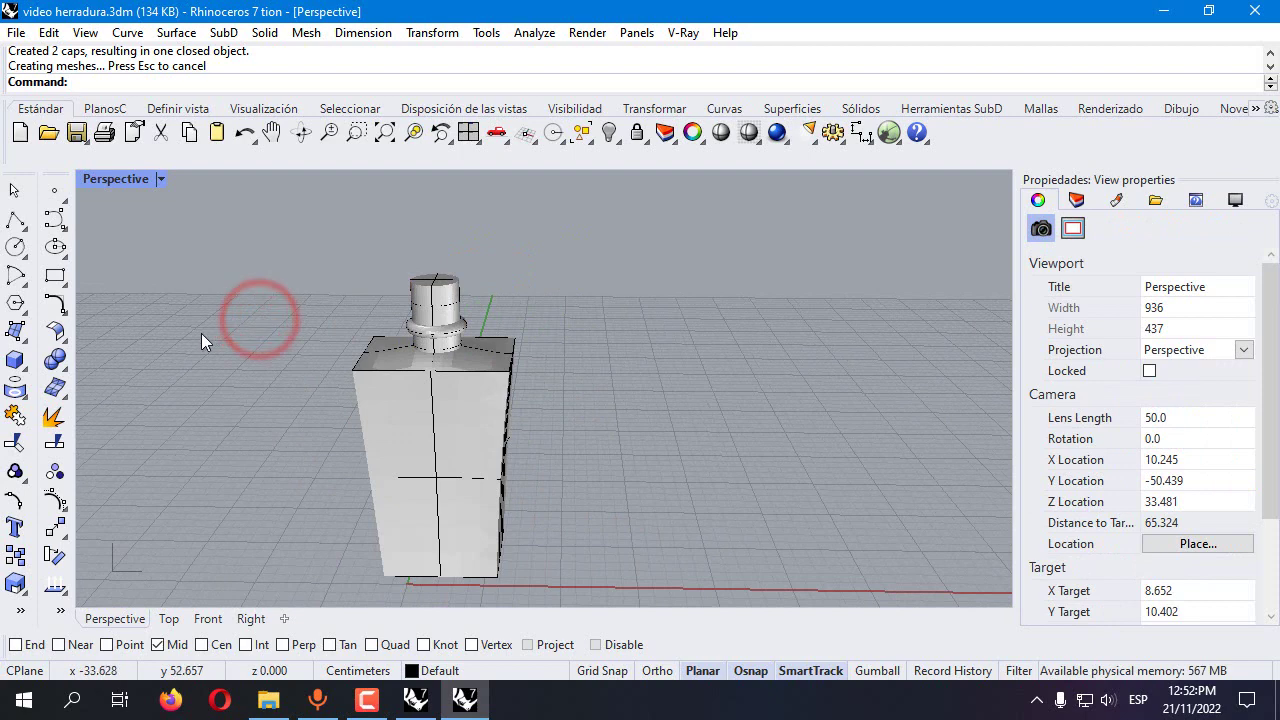
Combine the bottle body and the capped neck into one object with Boolean Union
{"action": "left_click", "coordinate": [57, 360]}
{"action": "left_click", "coordinate": [406, 414]}
{"action": "left_click", "coordinate": [416, 324]}
{"action": "key", "text": "Return"}
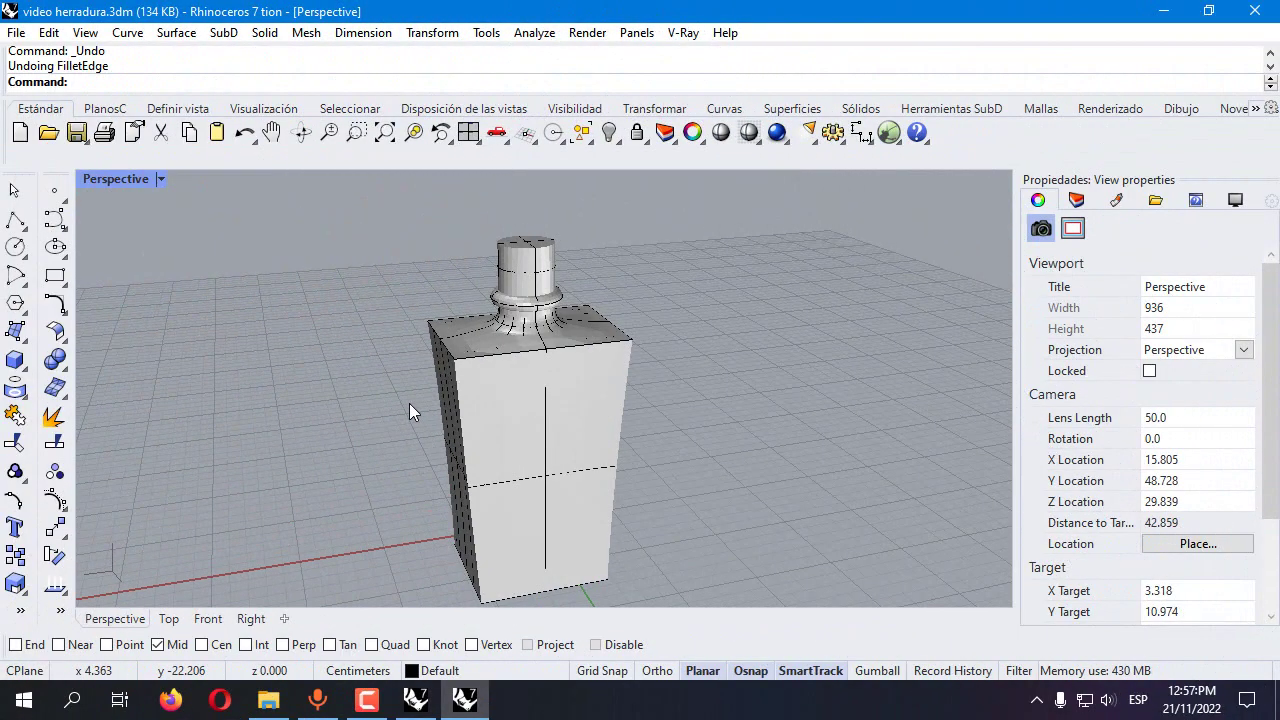
Start an edge fillet with radius 0.8 and select the edges around the body's top face
{"action": "right_click_drag", "start_coordinate": [409, 403], "coordinate": [404, 362]}
{"action": "scroll", "coordinate": [370, 405], "scroll_direction": "up", "scroll_amount": 2}
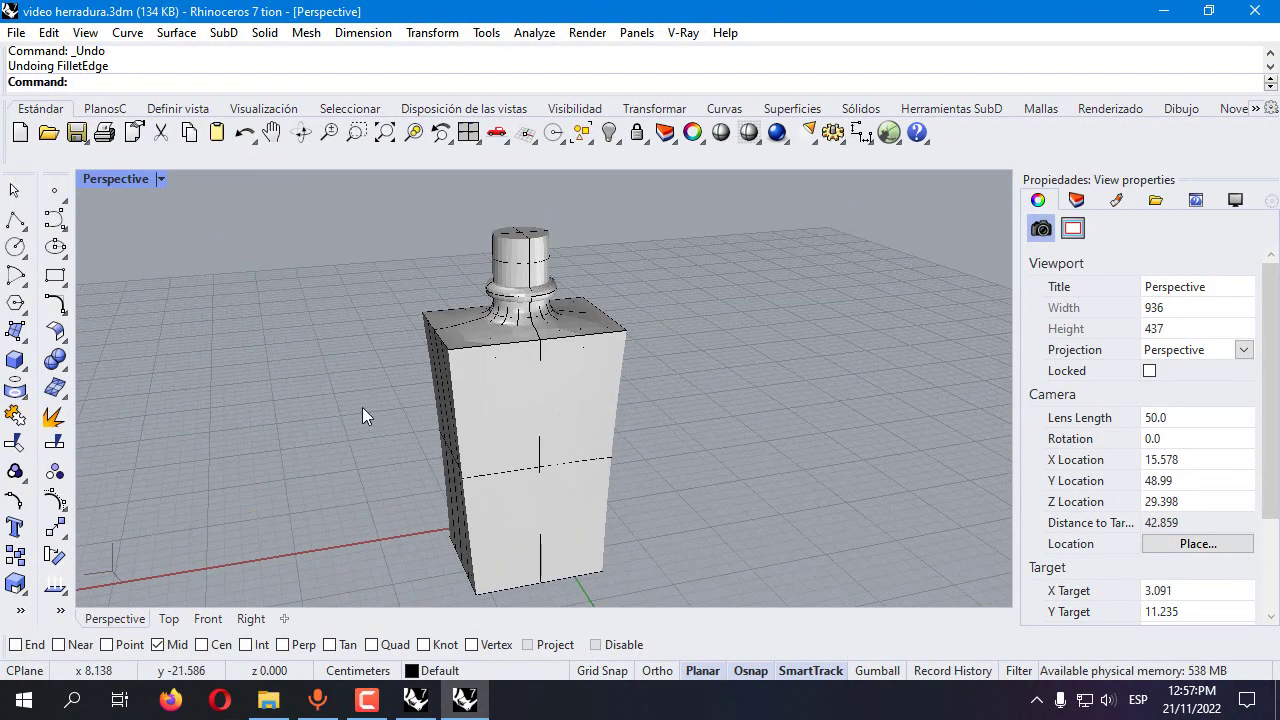
{"action": "left_click", "coordinate": [56, 362]}
{"action": "left_click", "coordinate": [225, 403]}
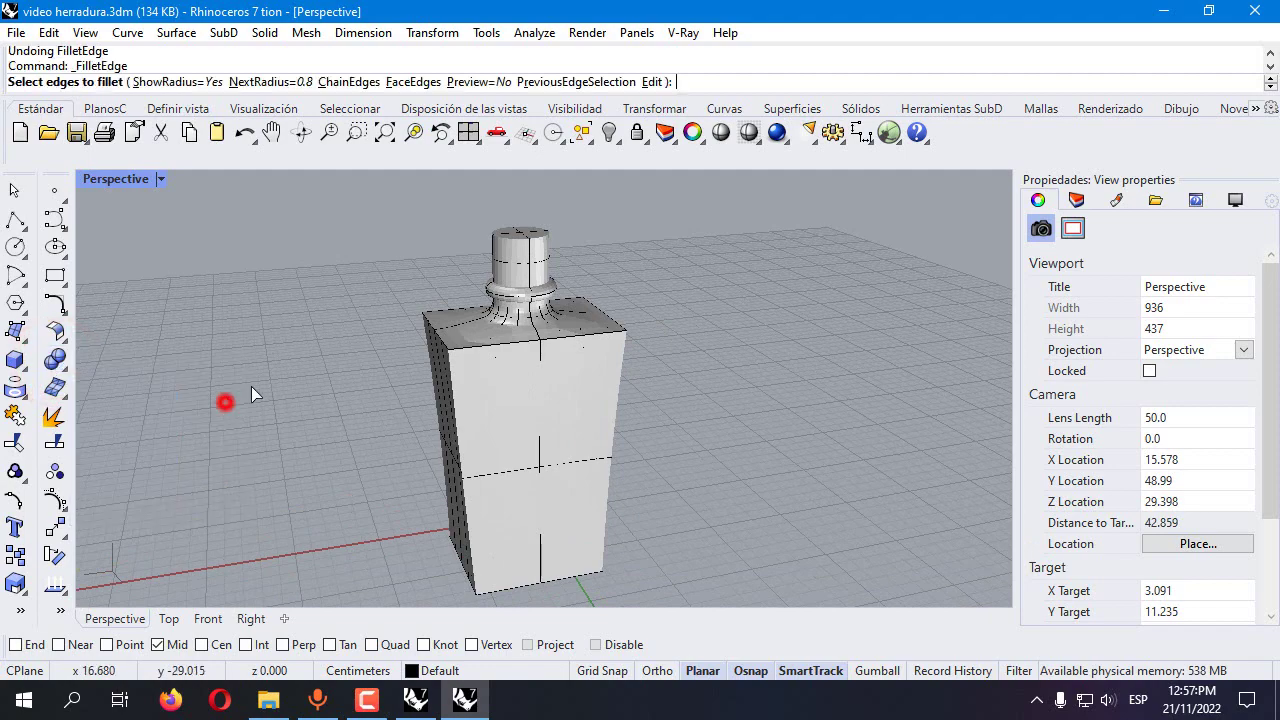
{"action": "left_click", "coordinate": [433, 336]}
{"action": "left_click", "coordinate": [437, 329]}
{"action": "left_click", "coordinate": [438, 313]}
{"action": "left_click", "coordinate": [604, 312]}
{"action": "left_click", "coordinate": [604, 324]}
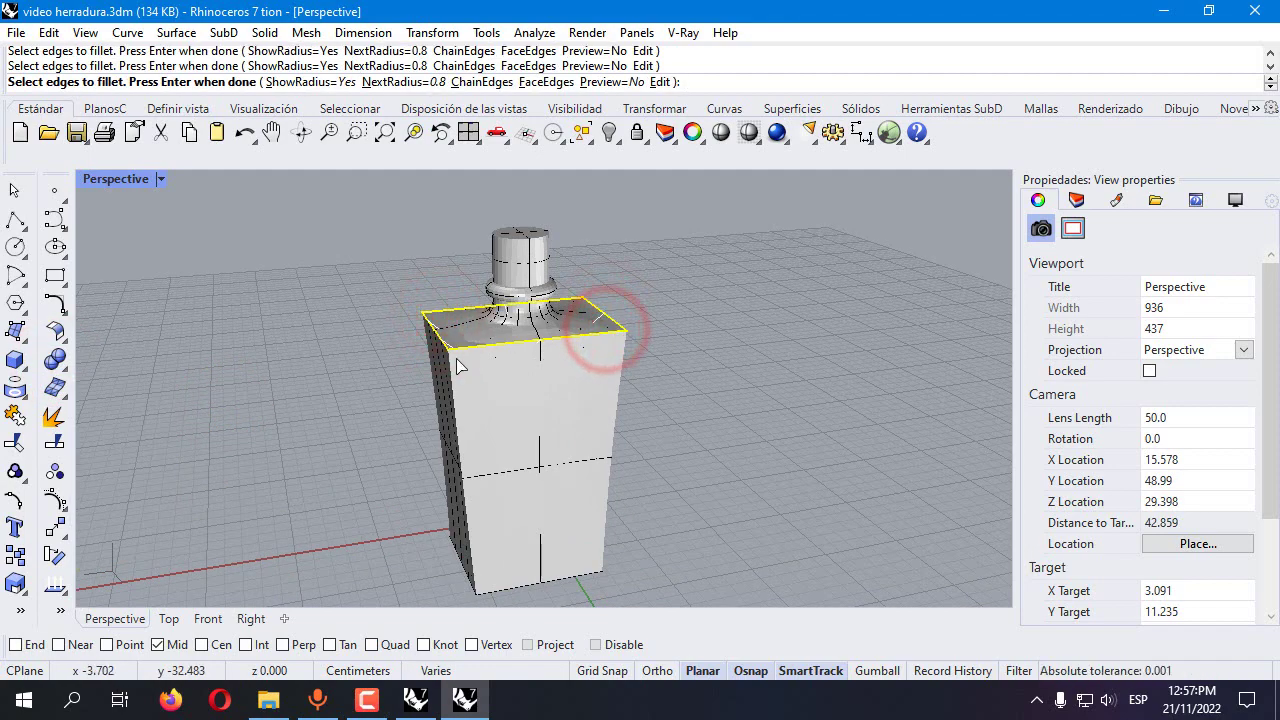
Add the body's vertical and base edges to the fillet selection and apply the 0.8 fillet to all selected edges
{"action": "left_click", "coordinate": [439, 402]}
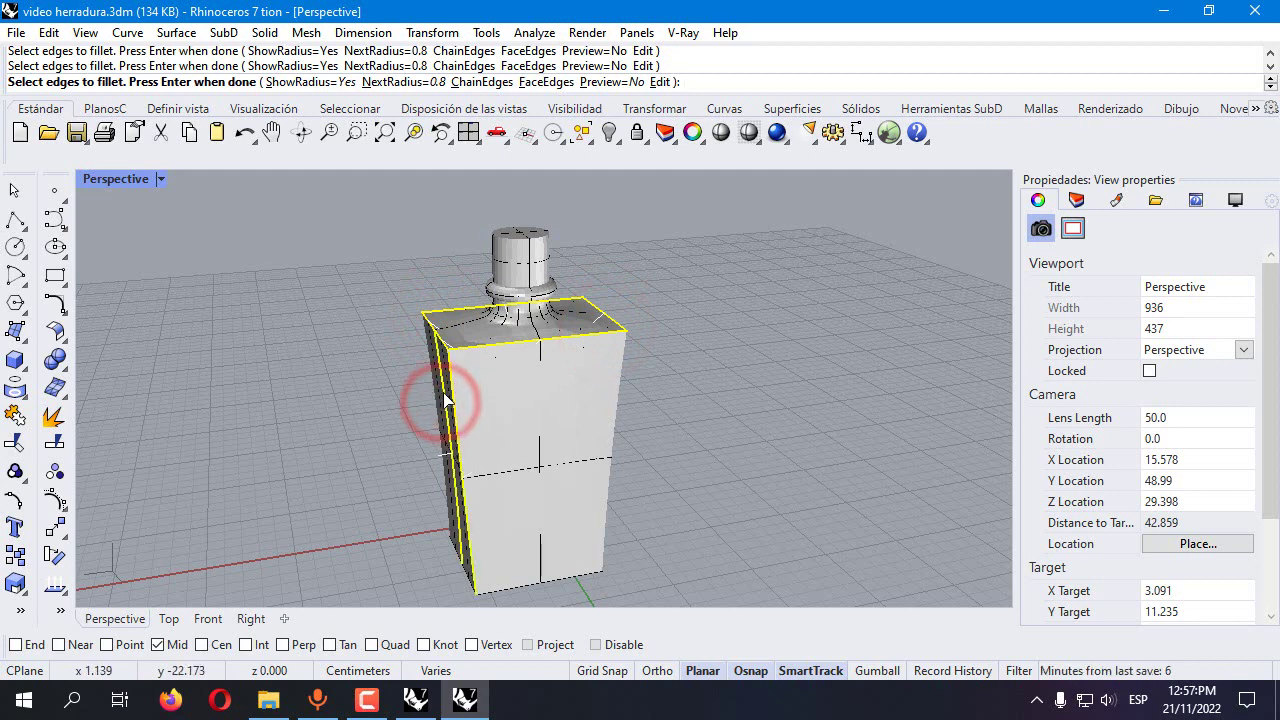
{"action": "left_click", "coordinate": [435, 391]}
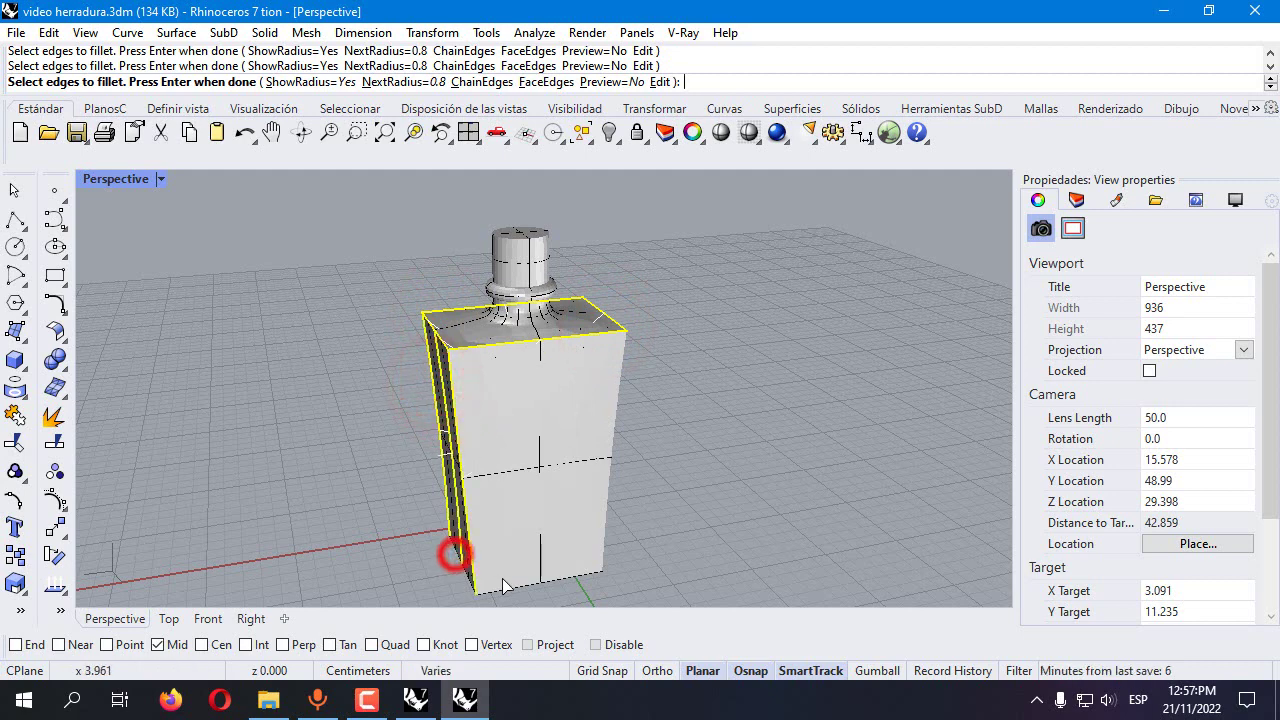
{"action": "left_click", "coordinate": [460, 550]}
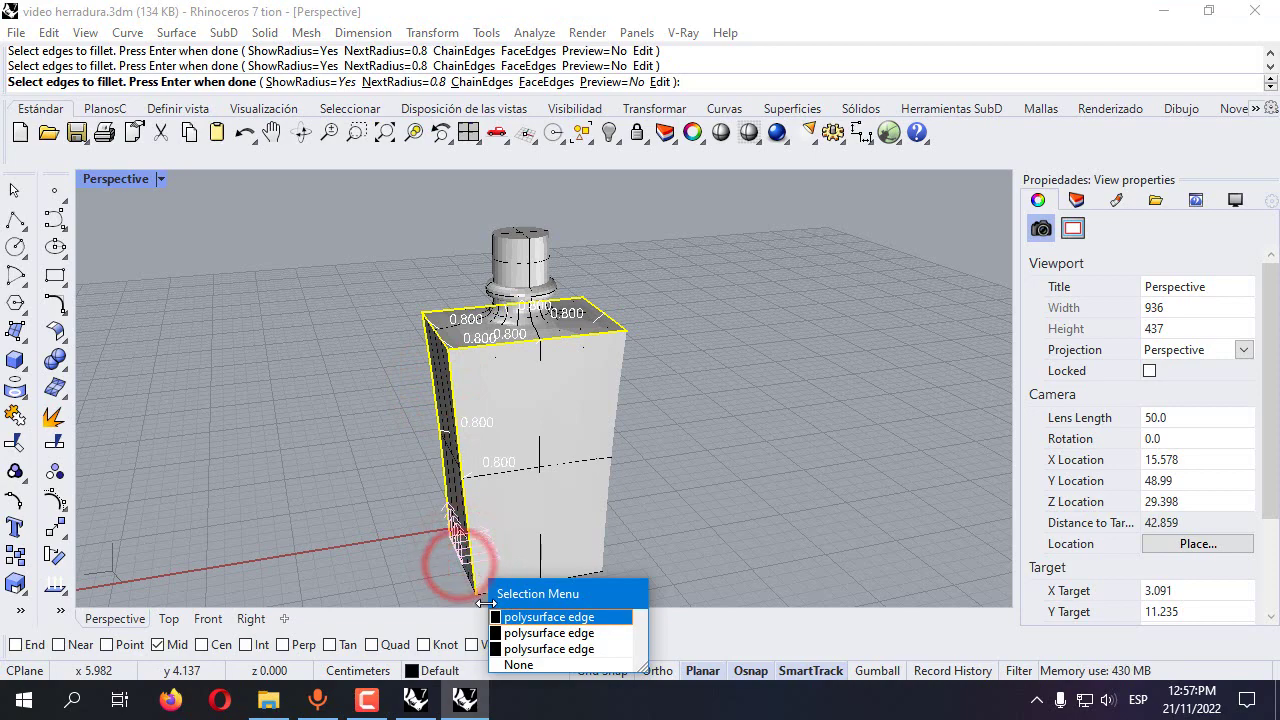
{"action": "right_click_drag", "start_coordinate": [371, 575], "coordinate": [691, 399]}
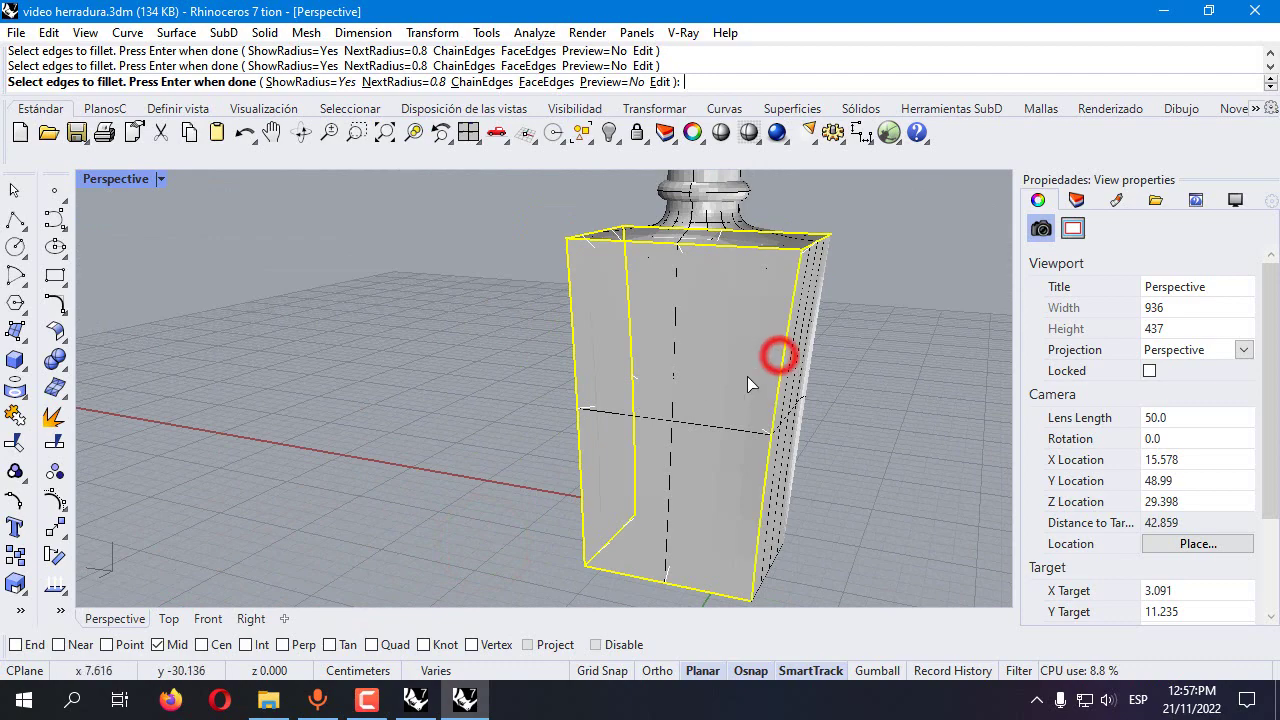
{"action": "scroll", "coordinate": [766, 560], "scroll_direction": "down", "scroll_amount": 4}
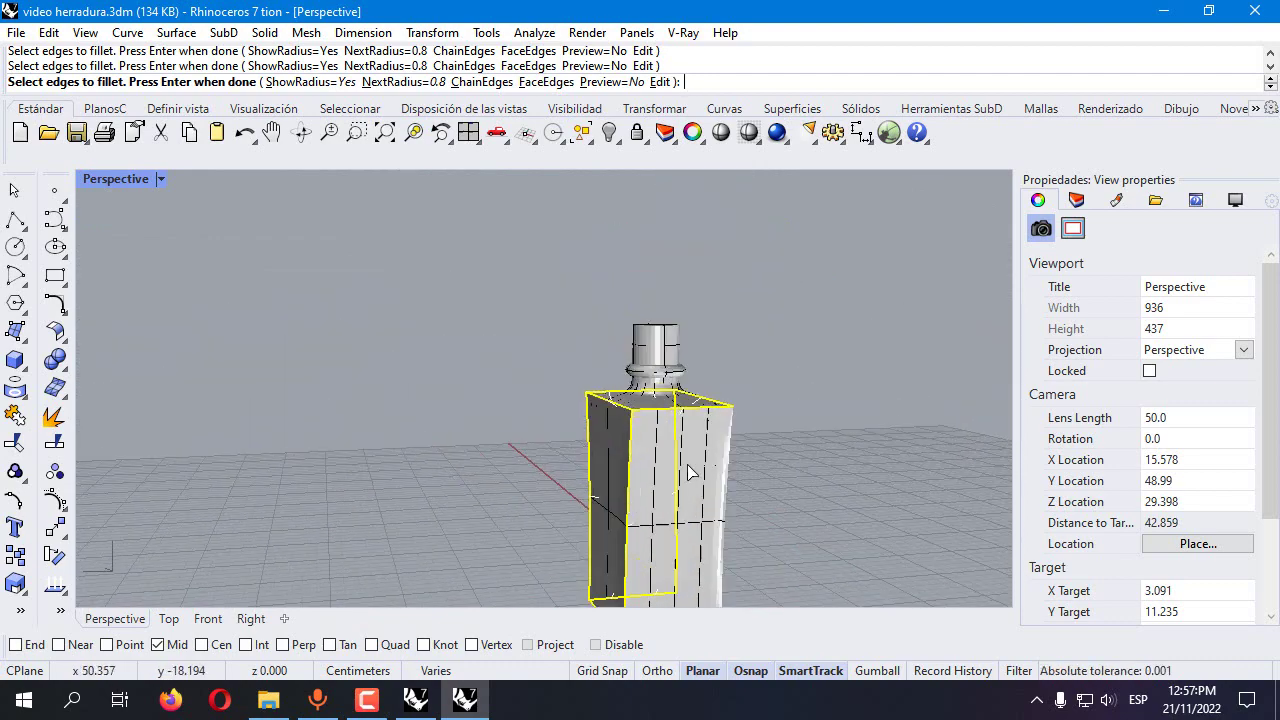
{"action": "right_click_drag", "start_coordinate": [722, 460], "coordinate": [435, 458]}
{"action": "key", "text": "Return"}
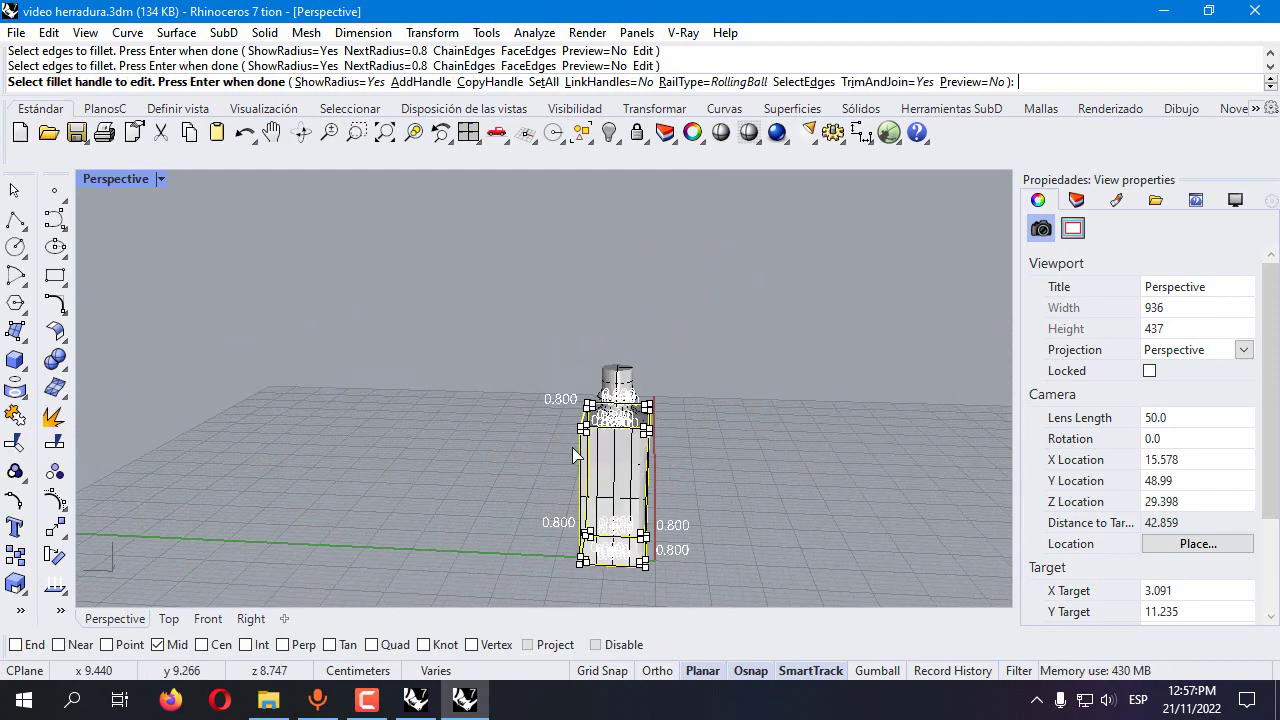
{"action": "key", "text": "Return"}
Examine the filleted edges, shoulder and neck of the bottle from several angles
{"action": "scroll", "coordinate": [520, 447], "scroll_direction": "up", "scroll_amount": 2}
{"action": "scroll", "coordinate": [649, 417], "scroll_direction": "up", "scroll_amount": 3}
{"action": "right_click_drag", "start_coordinate": [726, 434], "coordinate": [432, 457]}
{"action": "left_click", "coordinate": [432, 457]}
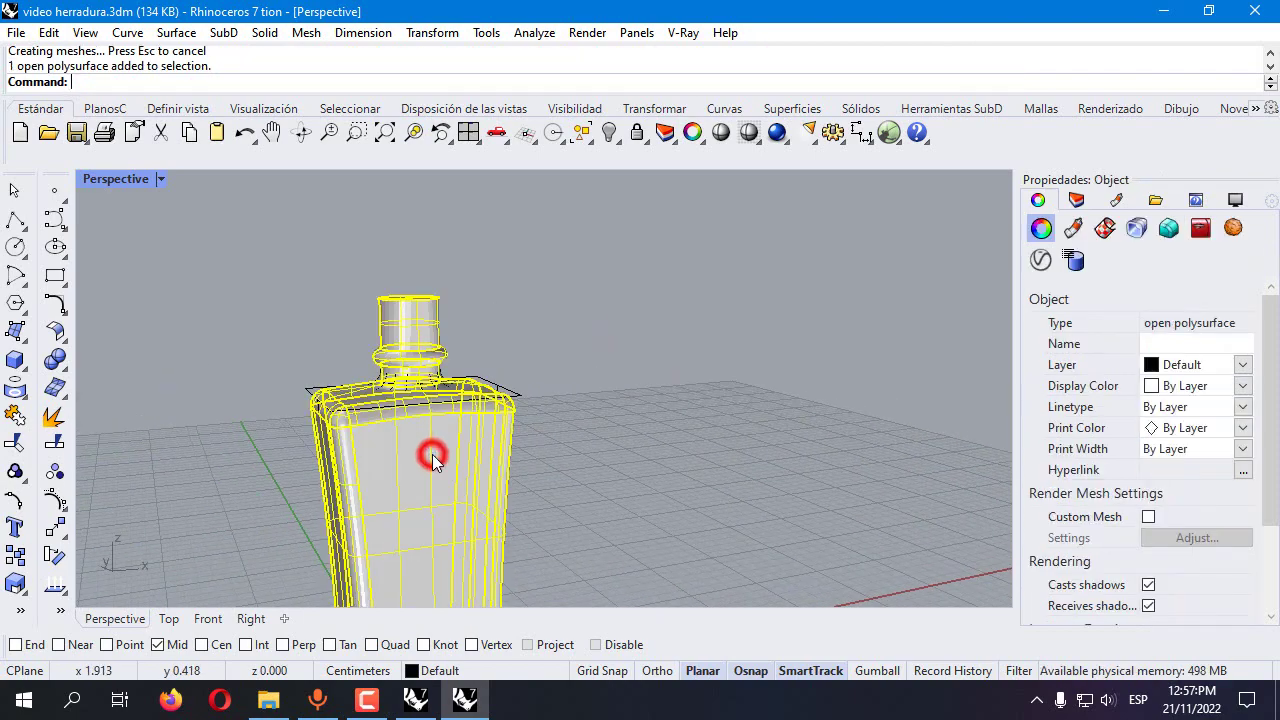
{"action": "left_click", "coordinate": [511, 378]}
{"action": "right_click_drag", "start_coordinate": [551, 371], "coordinate": [363, 367]}
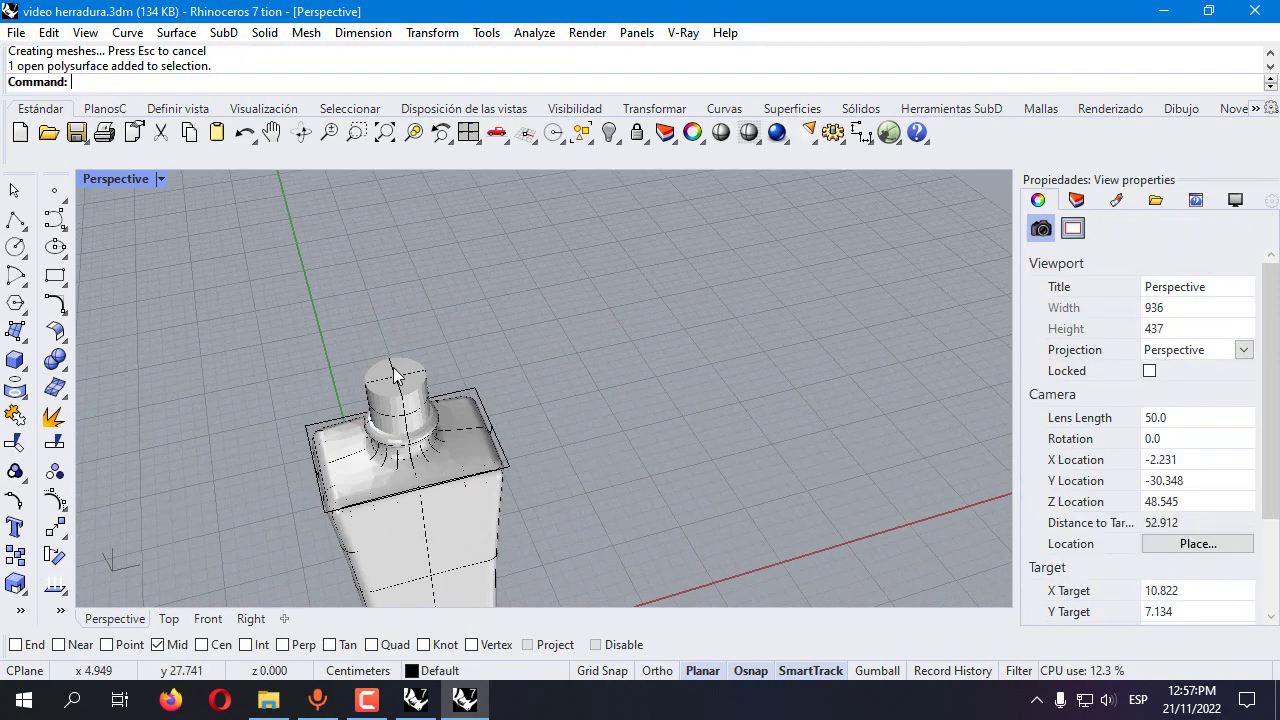
{"action": "right_click_drag", "start_coordinate": [390, 417], "coordinate": [363, 394]}
{"action": "scroll", "coordinate": [370, 383], "scroll_direction": "down", "scroll_amount": 3}
{"action": "scroll", "coordinate": [363, 394], "scroll_direction": "up", "scroll_amount": 2}
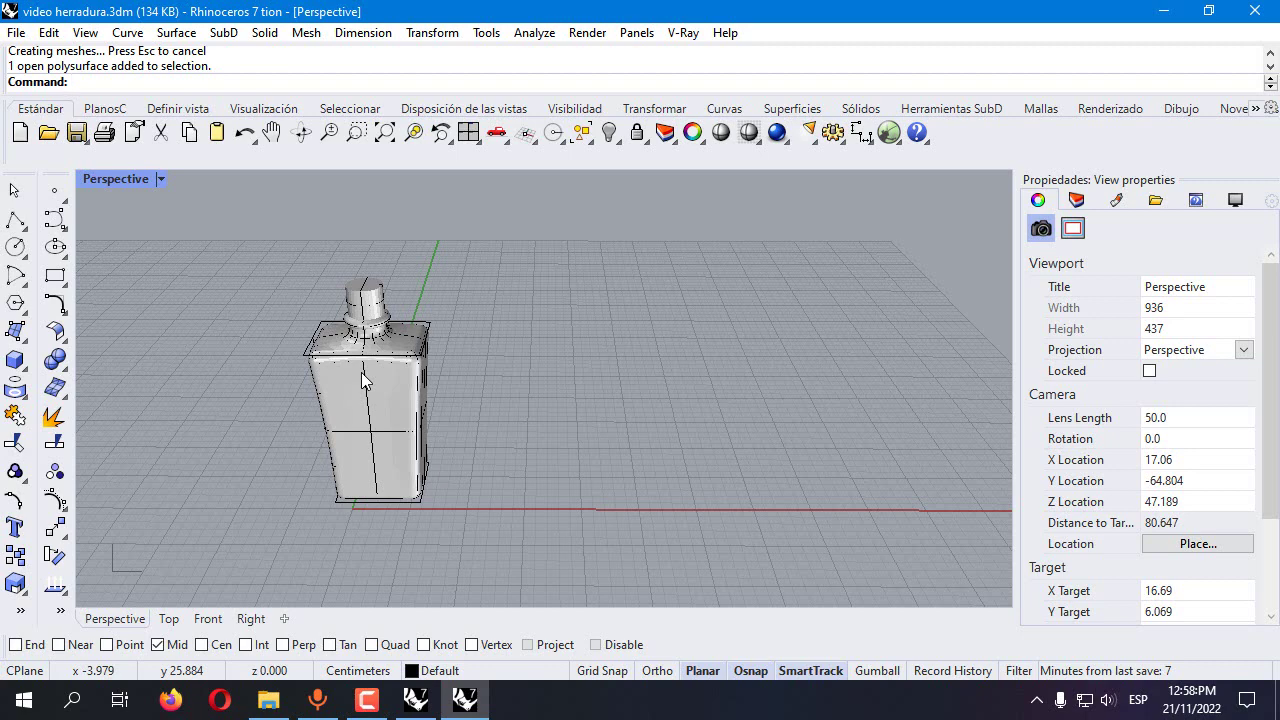
{"action": "scroll", "coordinate": [364, 309], "scroll_direction": "up", "scroll_amount": 3}
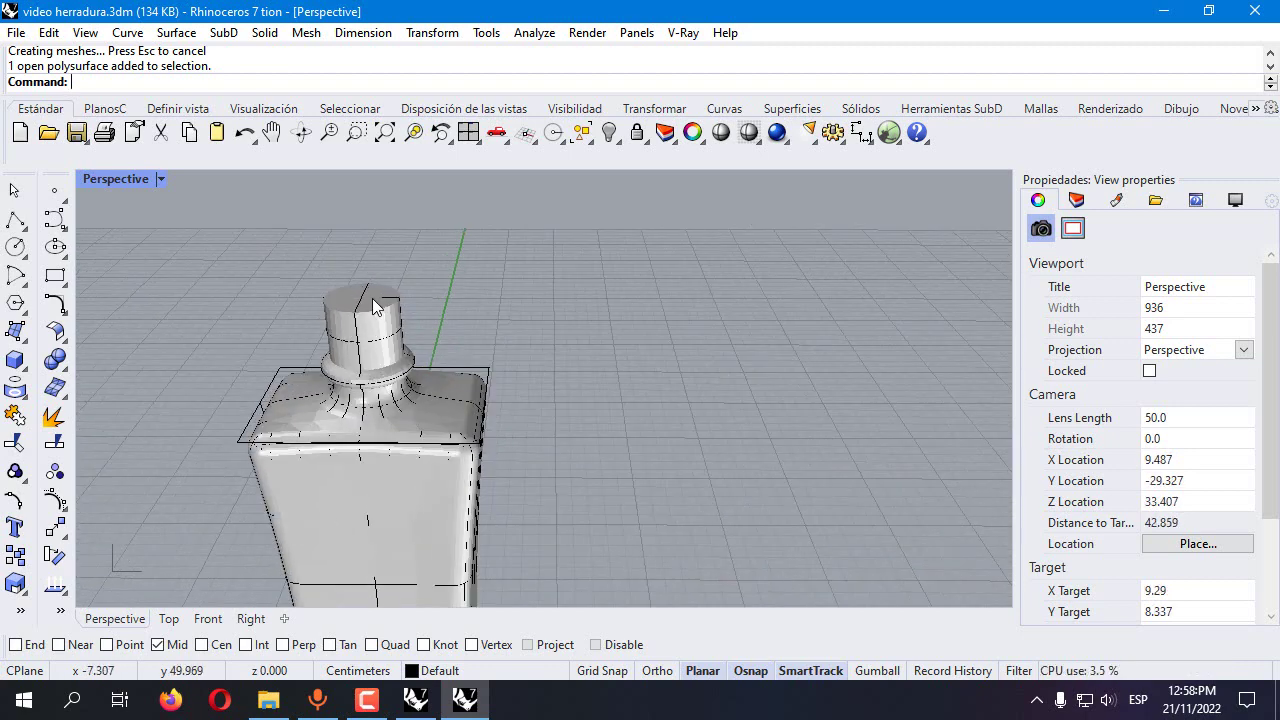
Extract the flat cap surface on top of the neck and delete it to open the bottle's mouth
{"action": "scroll", "coordinate": [369, 298], "scroll_direction": "up", "scroll_amount": 2}
{"action": "left_click", "coordinate": [369, 298]}
{"action": "left_click", "coordinate": [186, 271]}
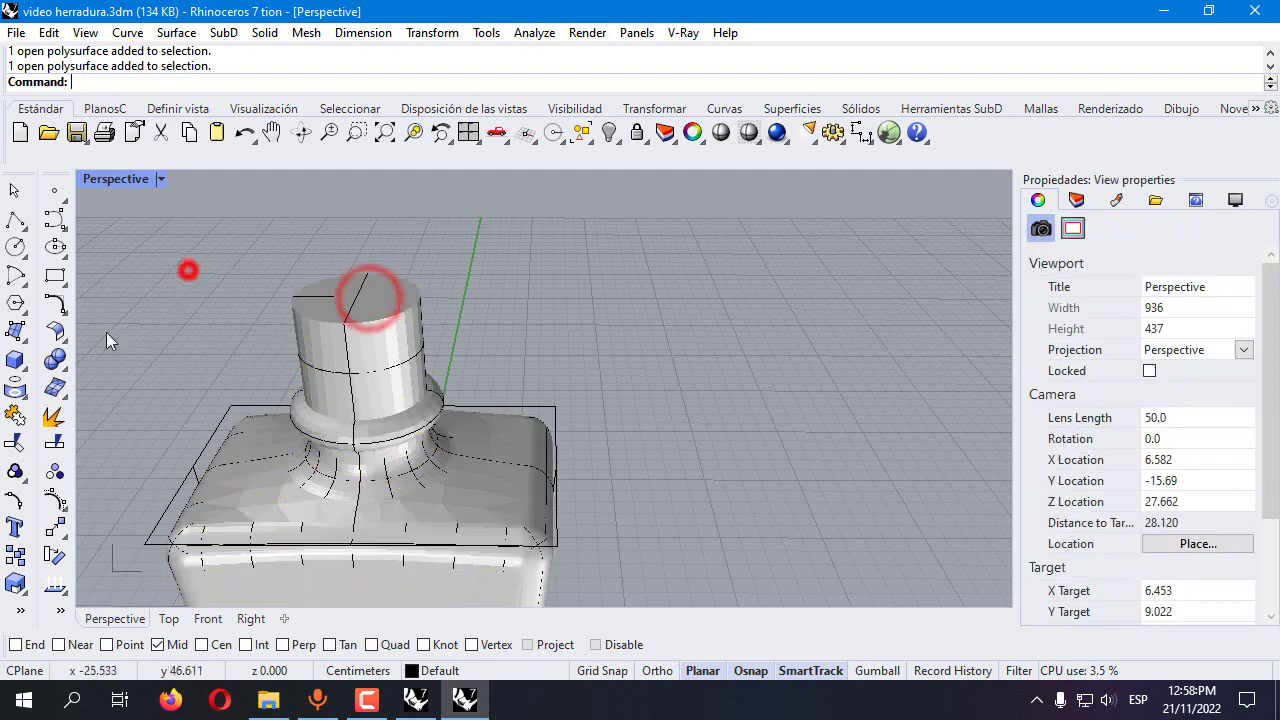
{"action": "left_click", "coordinate": [52, 363]}
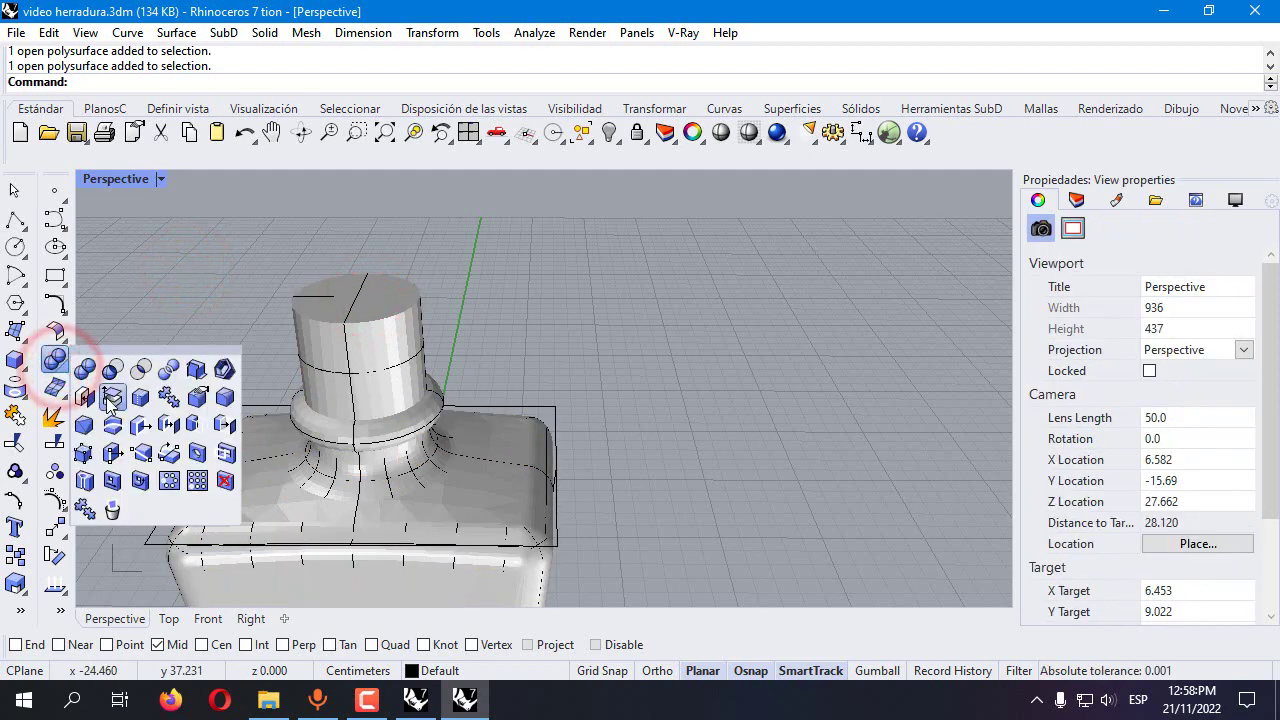
{"action": "left_click", "coordinate": [111, 400]}
{"action": "left_click", "coordinate": [350, 300]}
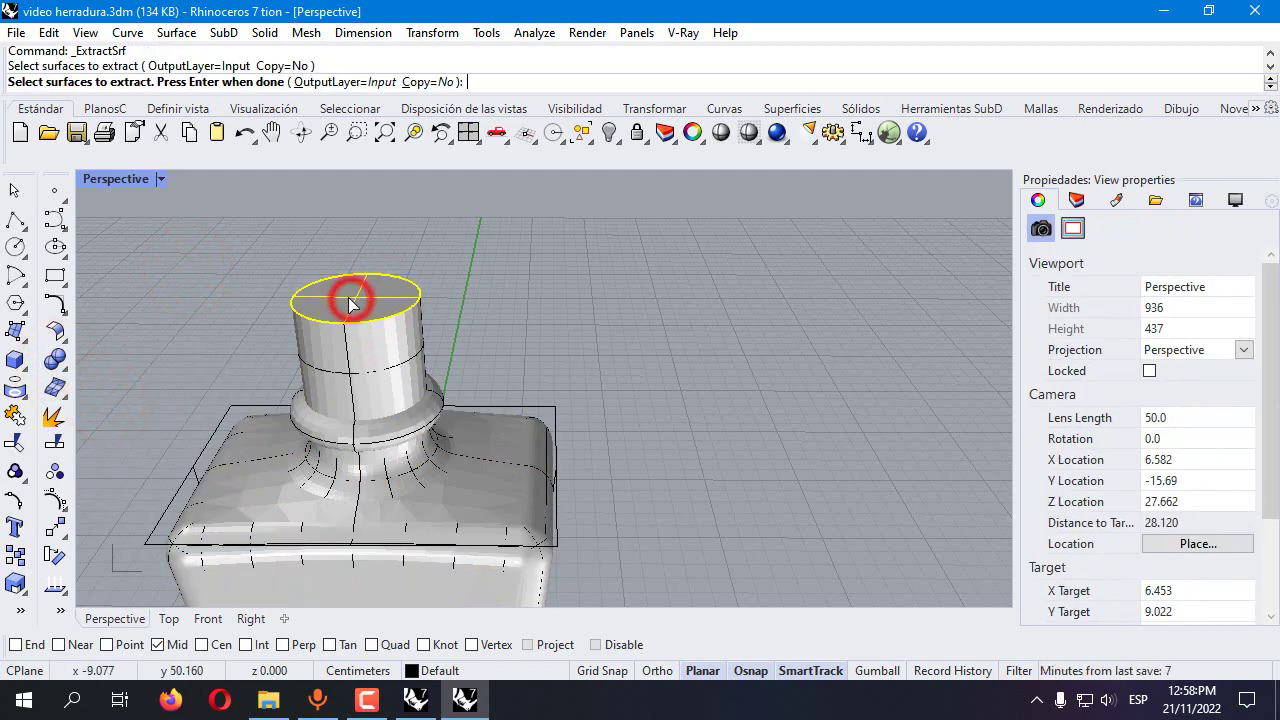
{"action": "key", "text": "Return"}
{"action": "key", "text": "Delete"}
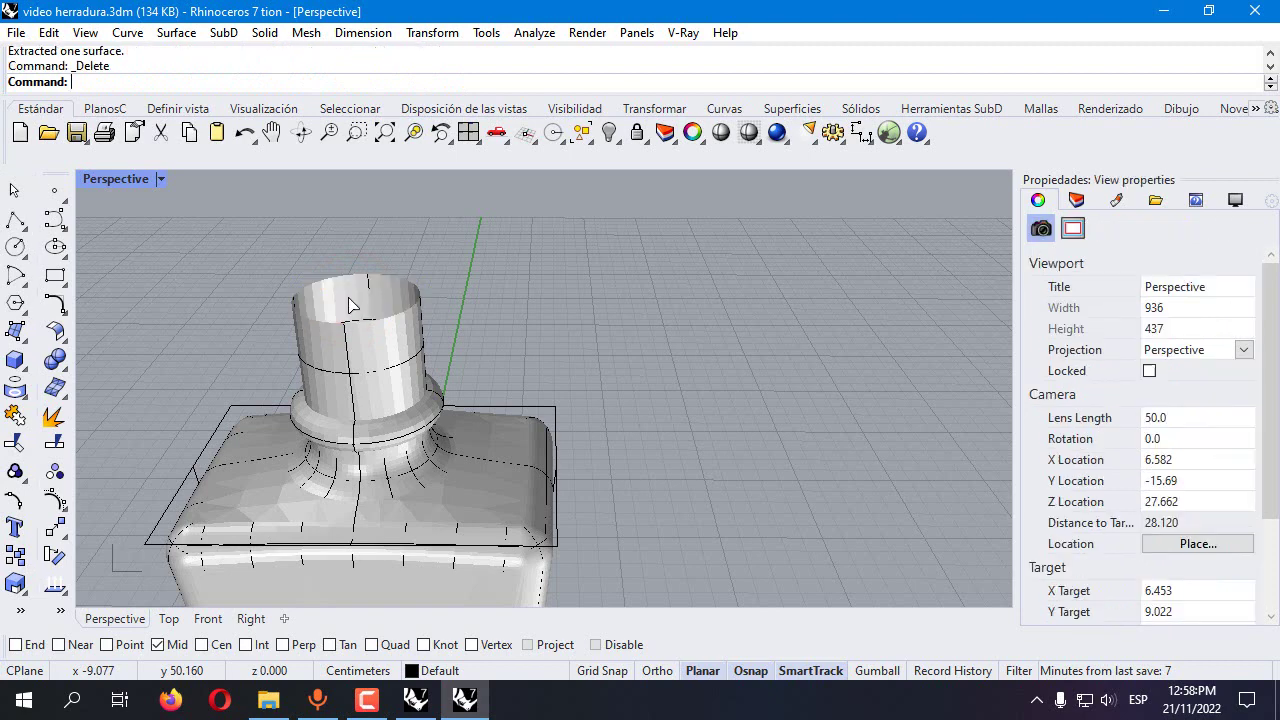
{"action": "scroll", "coordinate": [295, 319], "scroll_direction": "down", "scroll_amount": 6}
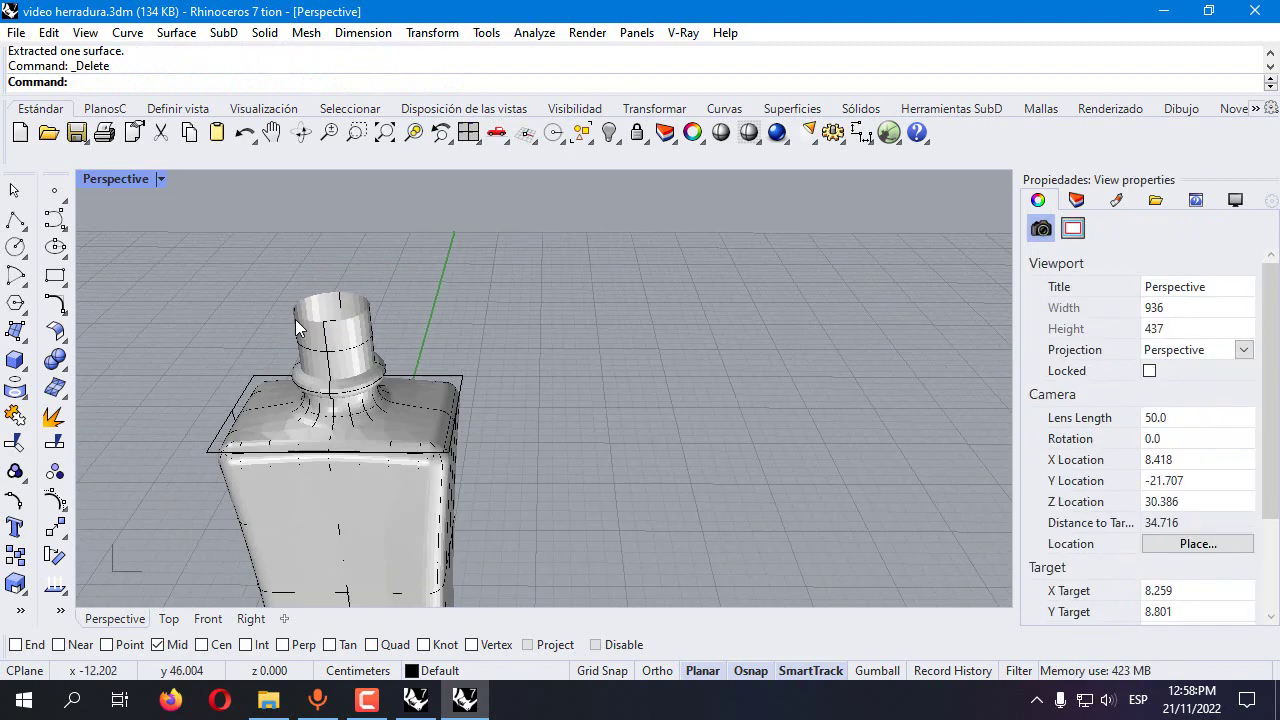
Select the open bottle polysurface and create a new layer with a blue colour
{"action": "left_click", "coordinate": [381, 493]}
{"action": "left_click", "coordinate": [393, 274]}
{"action": "left_click", "coordinate": [348, 468]}
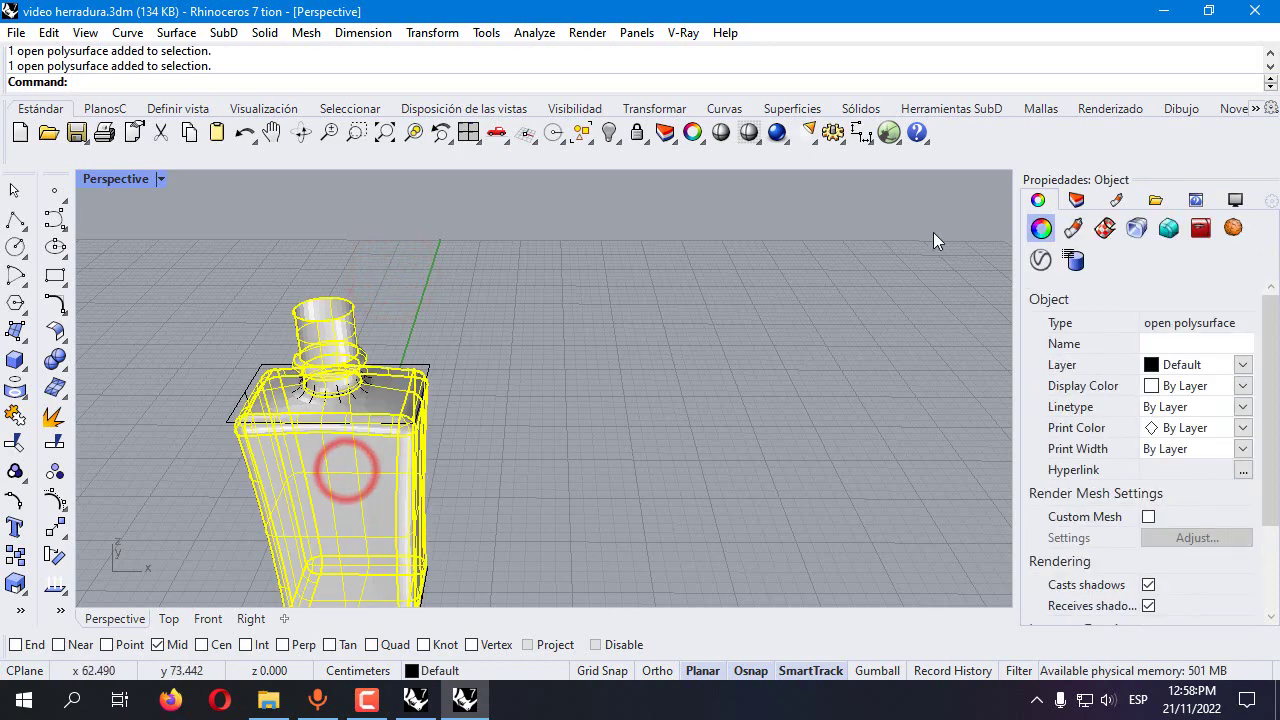
{"action": "double_click", "coordinate": [116, 182]}
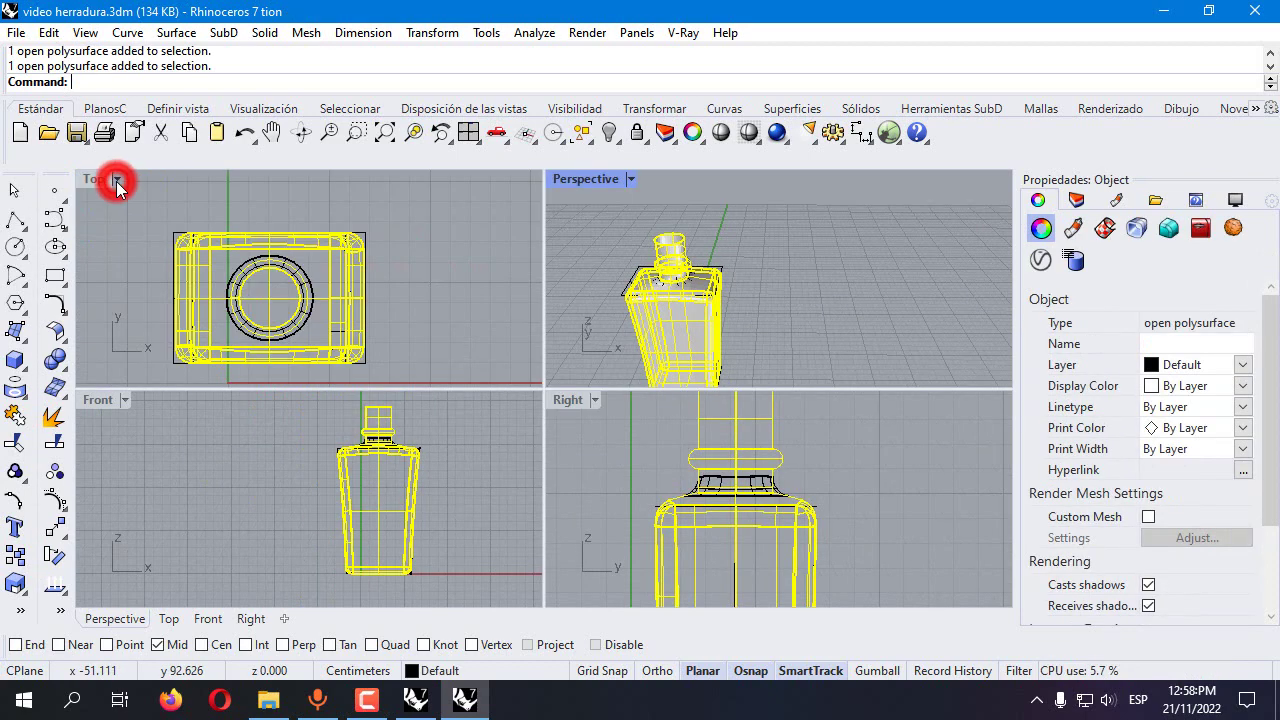
{"action": "left_click", "coordinate": [1077, 201]}
{"action": "left_click", "coordinate": [1037, 228]}
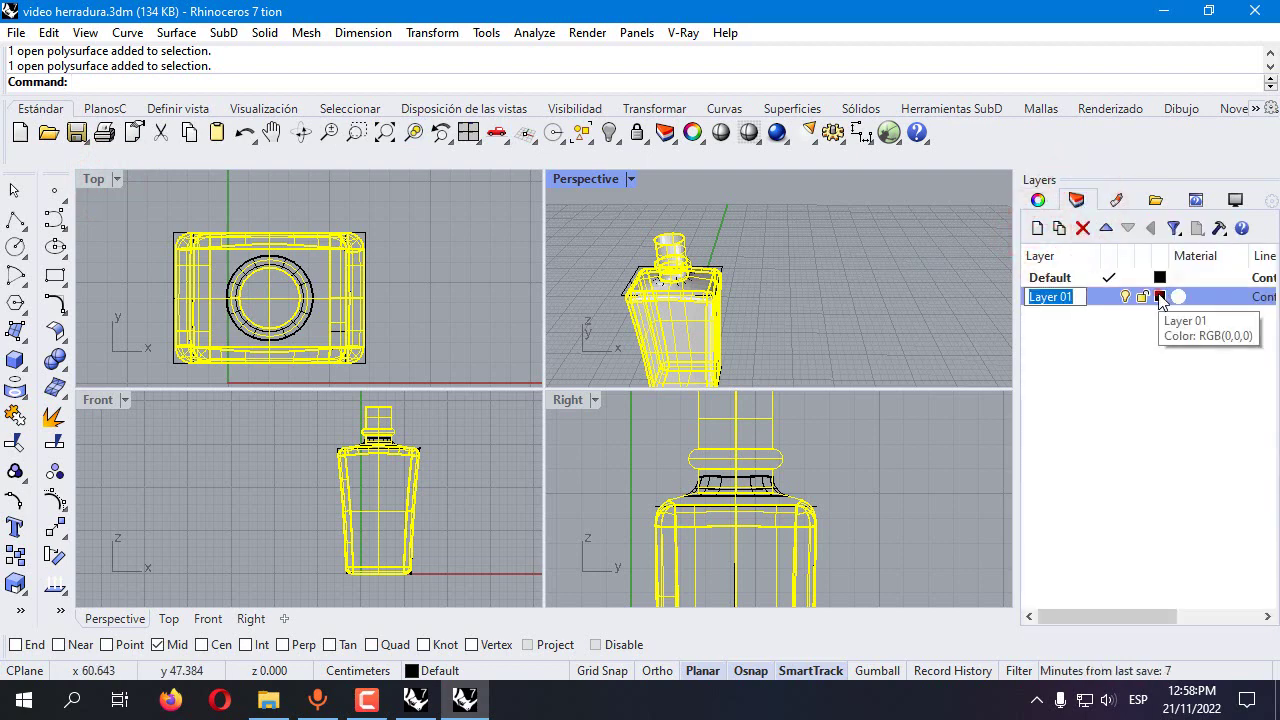
{"action": "left_click", "coordinate": [1160, 298]}
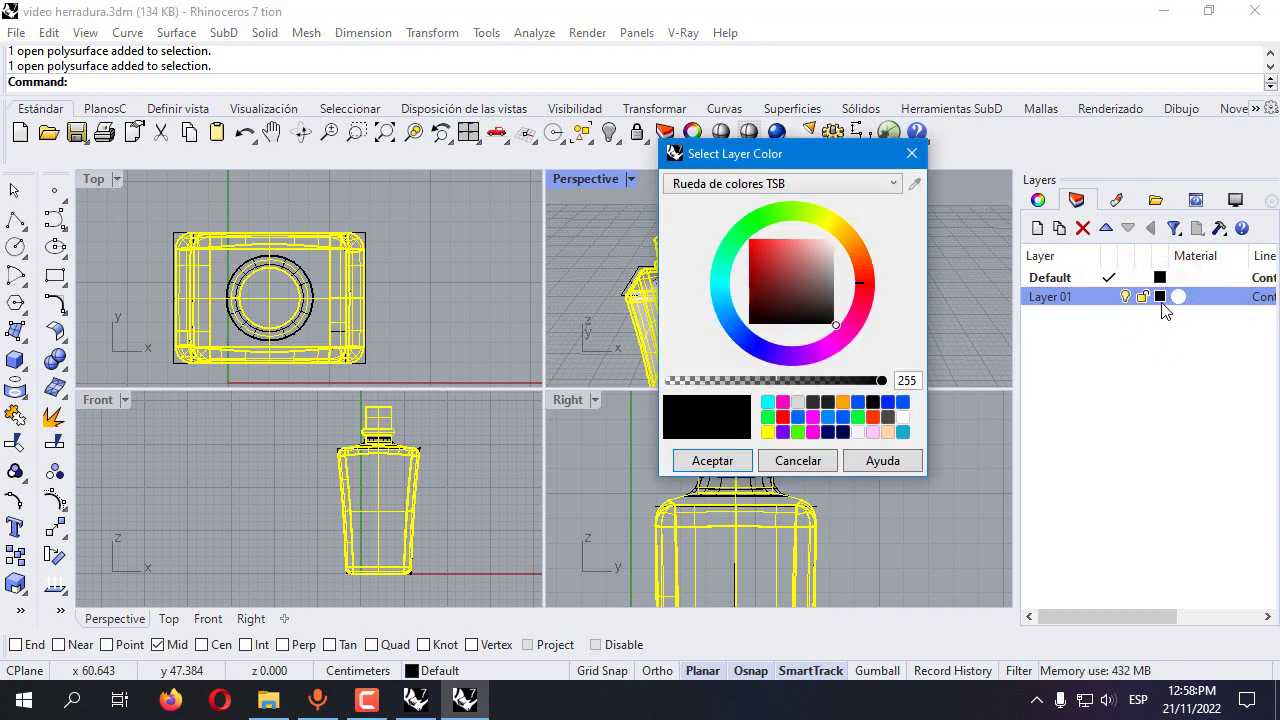
{"action": "left_click", "coordinate": [810, 417]}
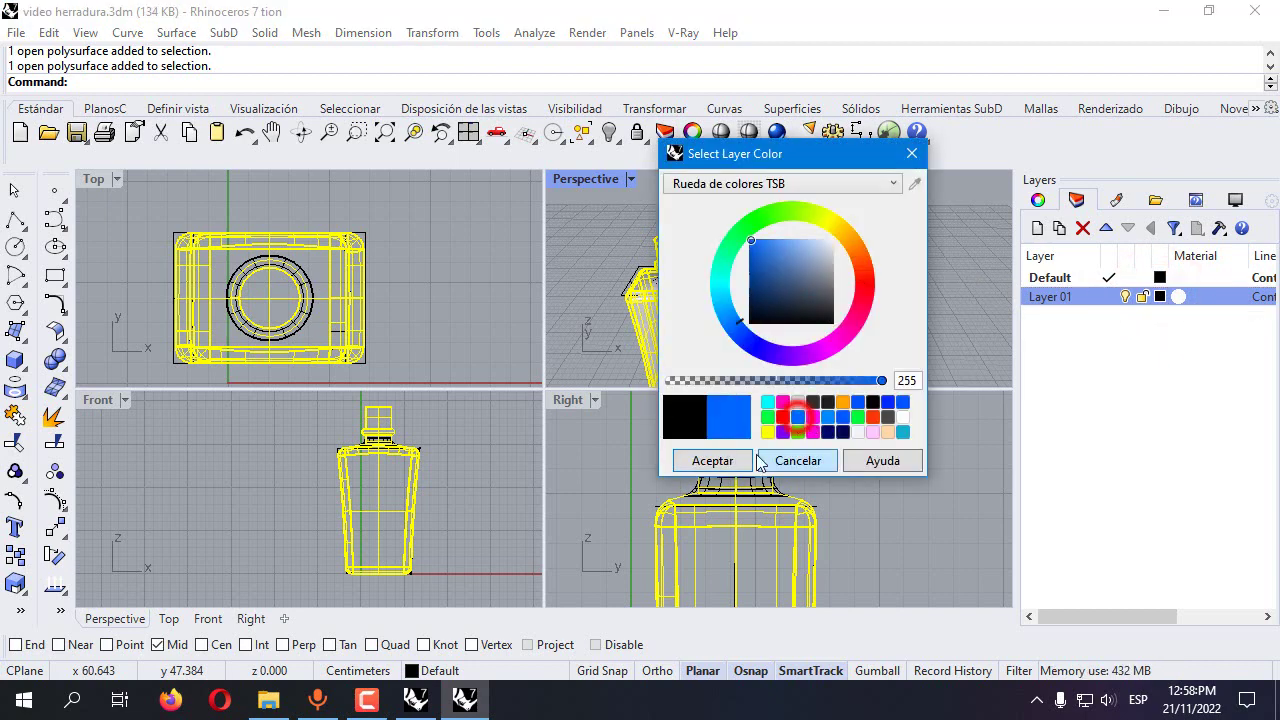
{"action": "left_click", "coordinate": [712, 460]}
Copy the selected bottle onto the blue Layer 01, undo the last one-directional scale and clear the selection
{"action": "right_click", "coordinate": [1097, 299]}
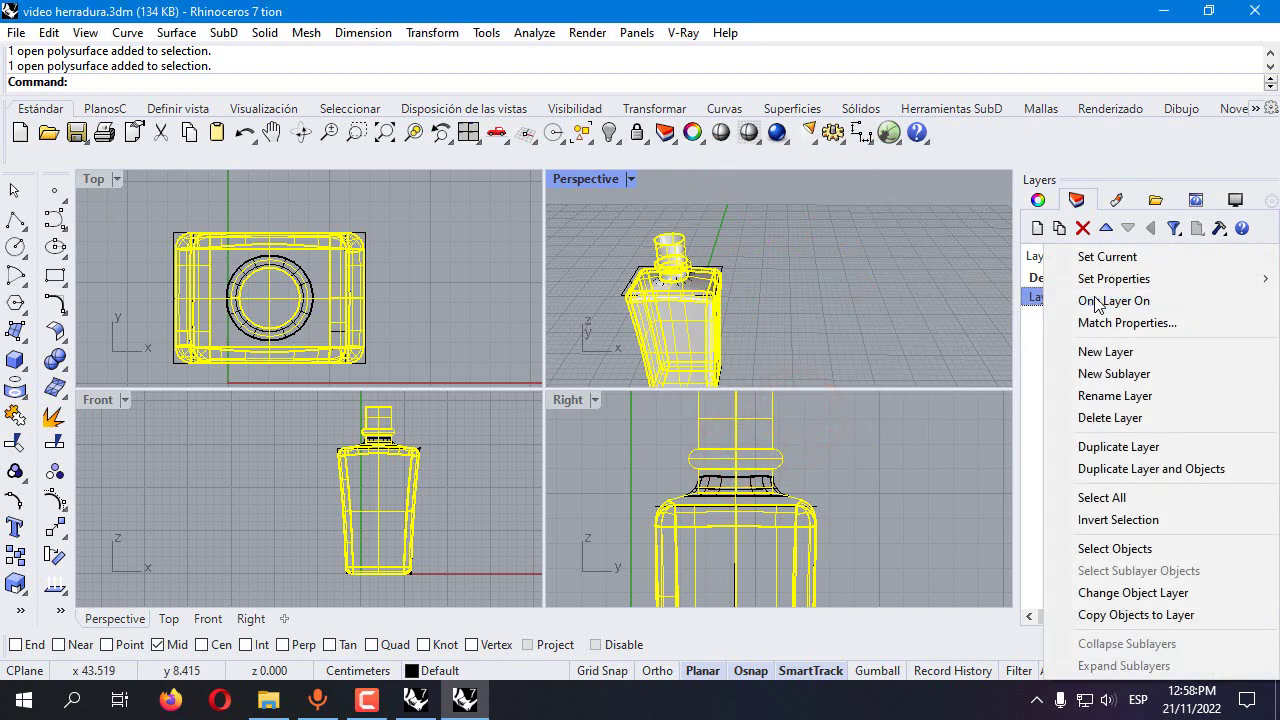
{"action": "left_click", "coordinate": [1135, 615]}
{"action": "key", "text": "ctrl+z"}
{"action": "left_click", "coordinate": [923, 329]}
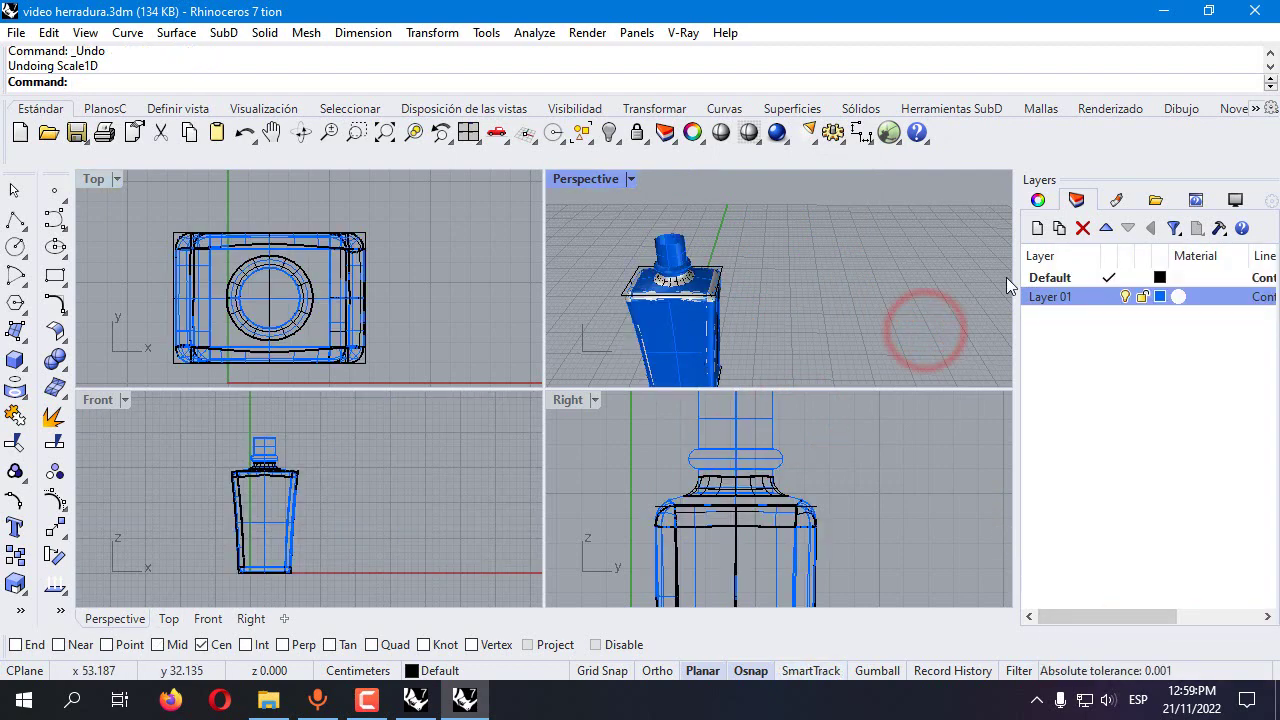
Select the bottle copy on Layer 01 and shrink it with Scale 2-D about the mouth's centre by a factor of about 0.92
{"action": "left_click", "coordinate": [683, 370]}
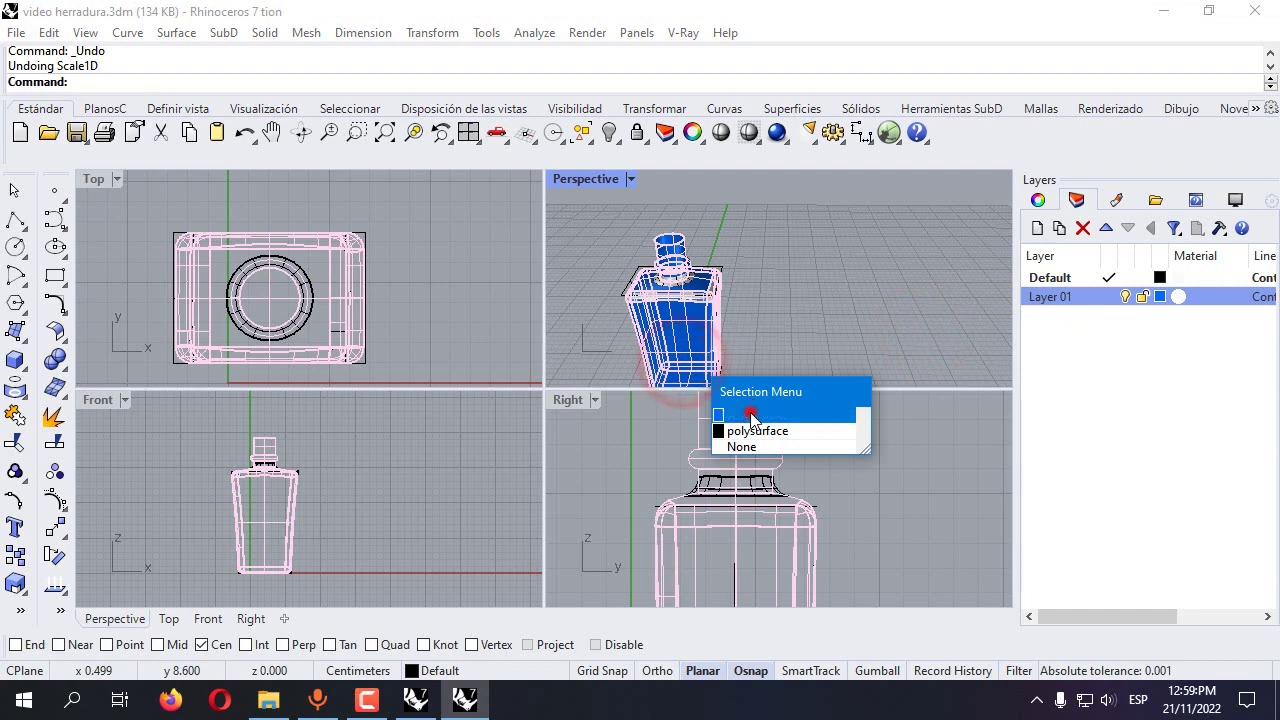
{"action": "left_click", "coordinate": [750, 410]}
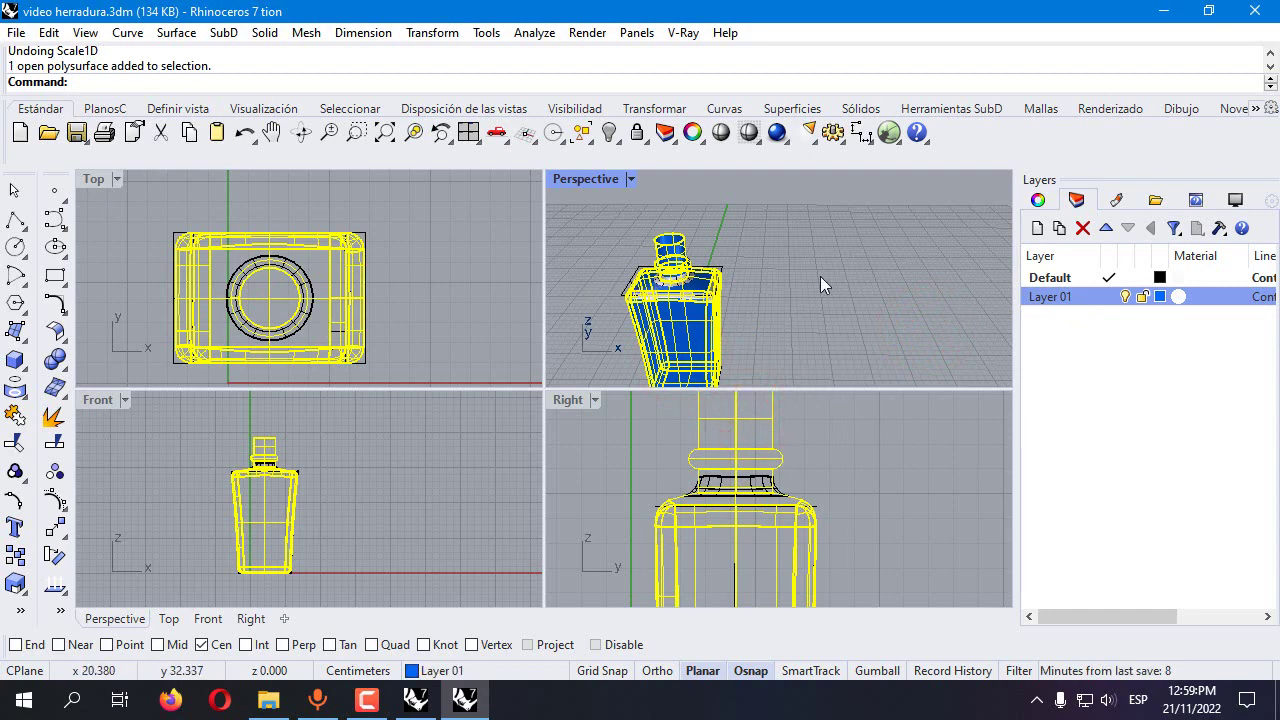
{"action": "left_click", "coordinate": [413, 36]}
{"action": "mouse_move", "coordinate": [570, 137]}
{"action": "left_click", "coordinate": [688, 166]}
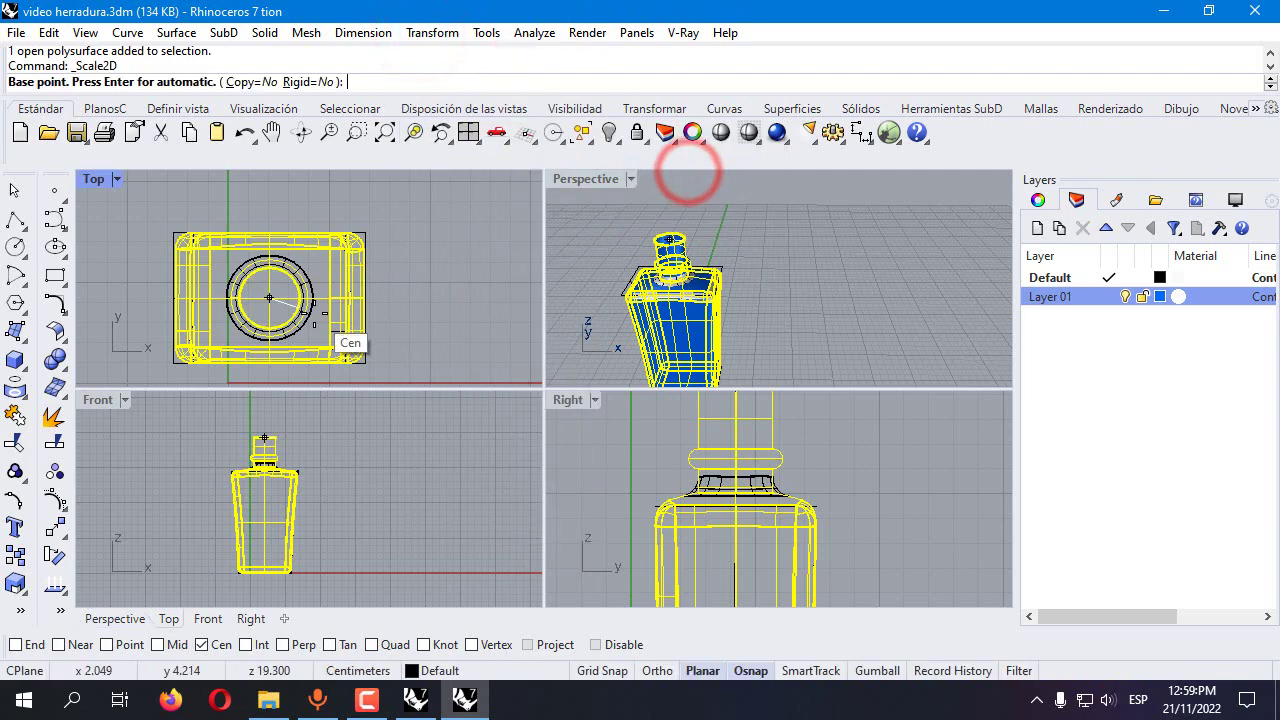
{"action": "left_click", "coordinate": [303, 311]}
{"action": "left_click", "coordinate": [479, 297]}
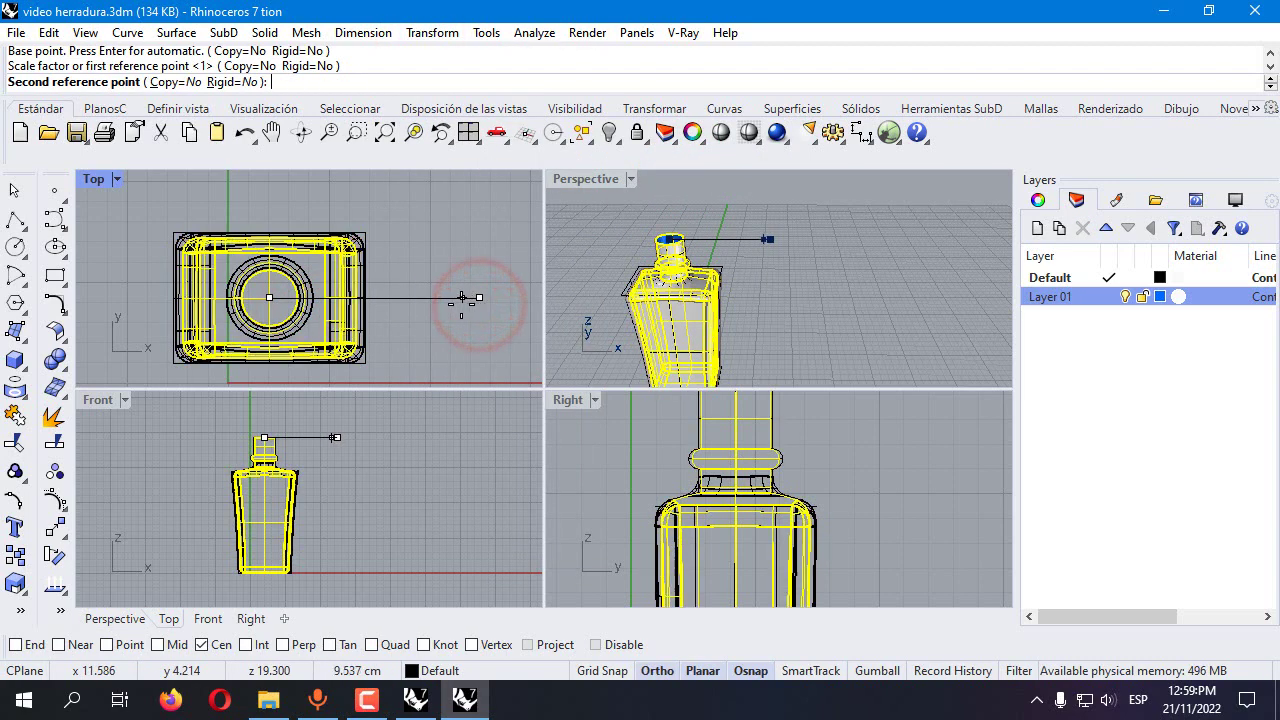
{"action": "left_click", "coordinate": [455, 303]}
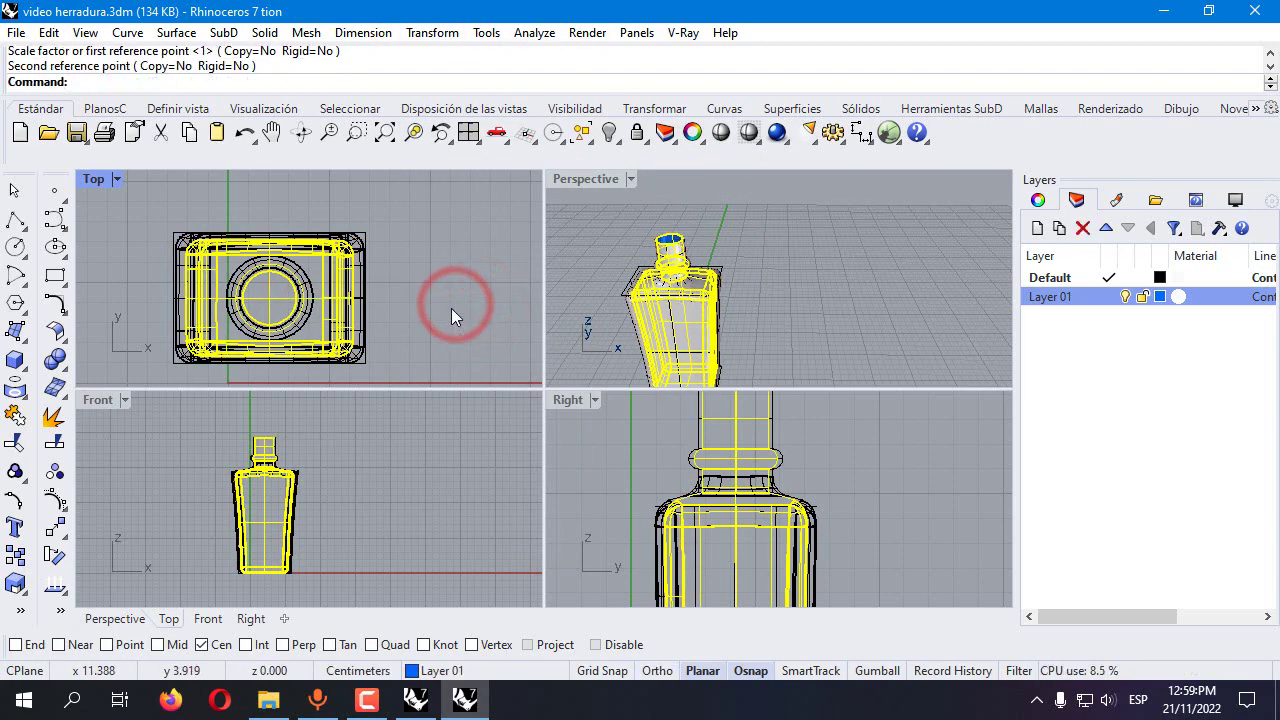
Shorten the inner bottle copy vertically with Scale 1-D from the mouth's centre, raising its base above the outer base with object snaps disabled
{"action": "left_click", "coordinate": [440, 32]}
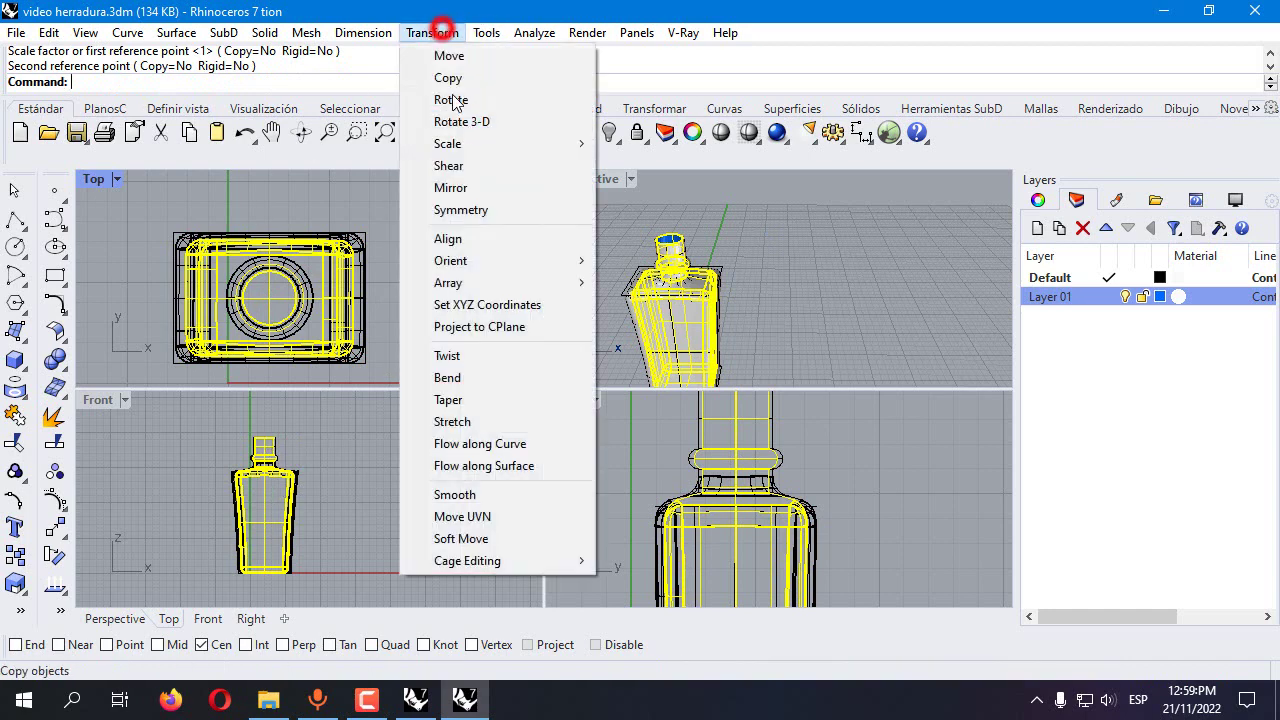
{"action": "mouse_move", "coordinate": [475, 148]}
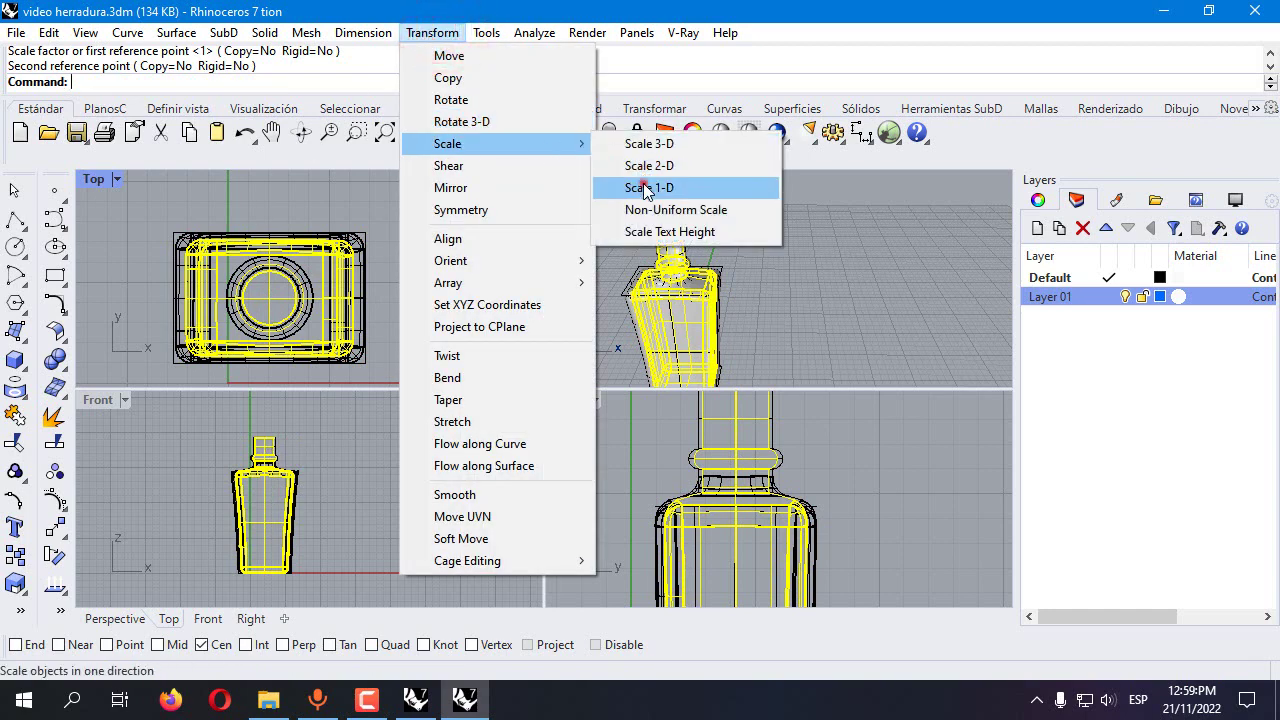
{"action": "left_click", "coordinate": [645, 186]}
{"action": "left_click", "coordinate": [264, 438]}
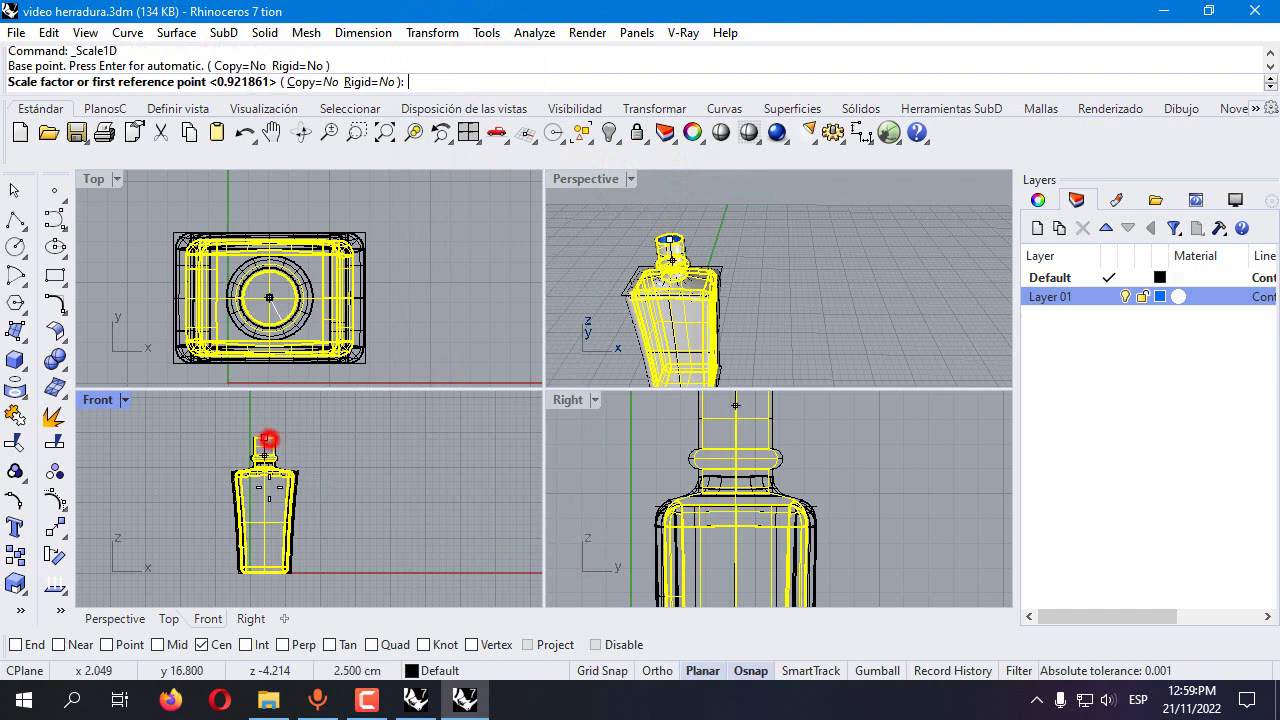
{"action": "double_click", "coordinate": [97, 401]}
{"action": "left_click", "coordinate": [455, 577]}
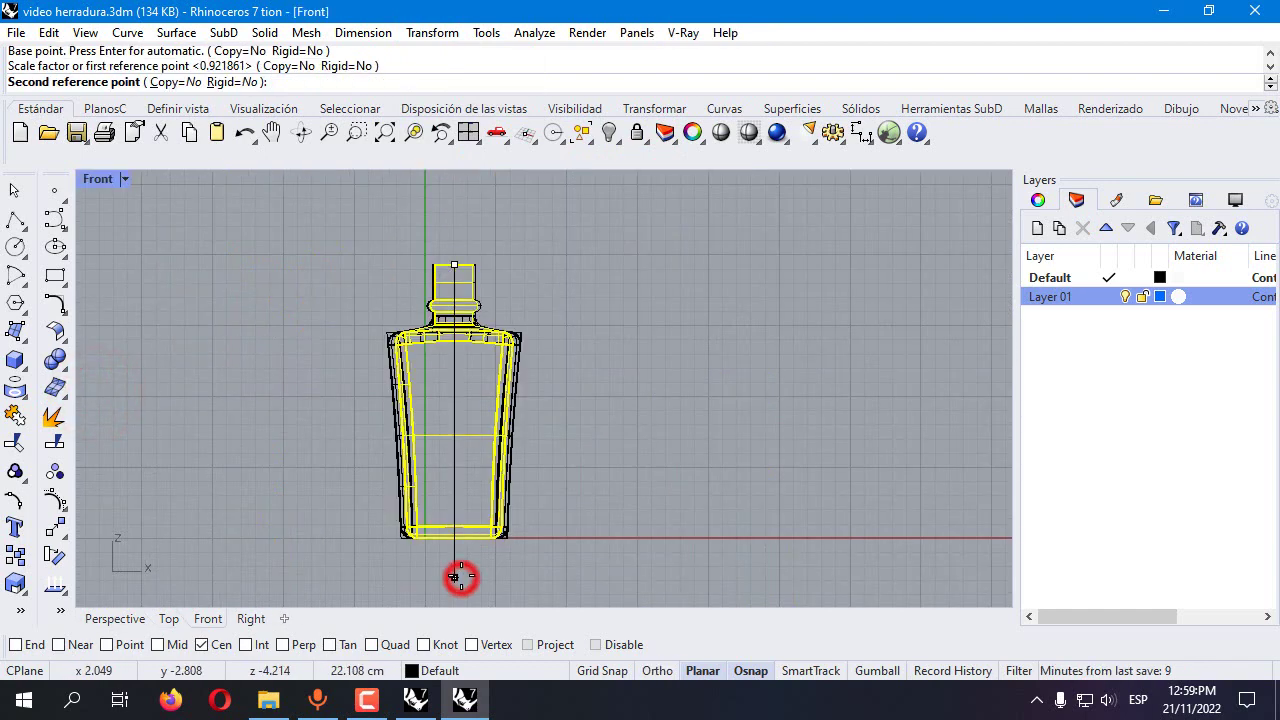
{"action": "key", "text": "F8"}
{"action": "left_click", "coordinate": [596, 644]}
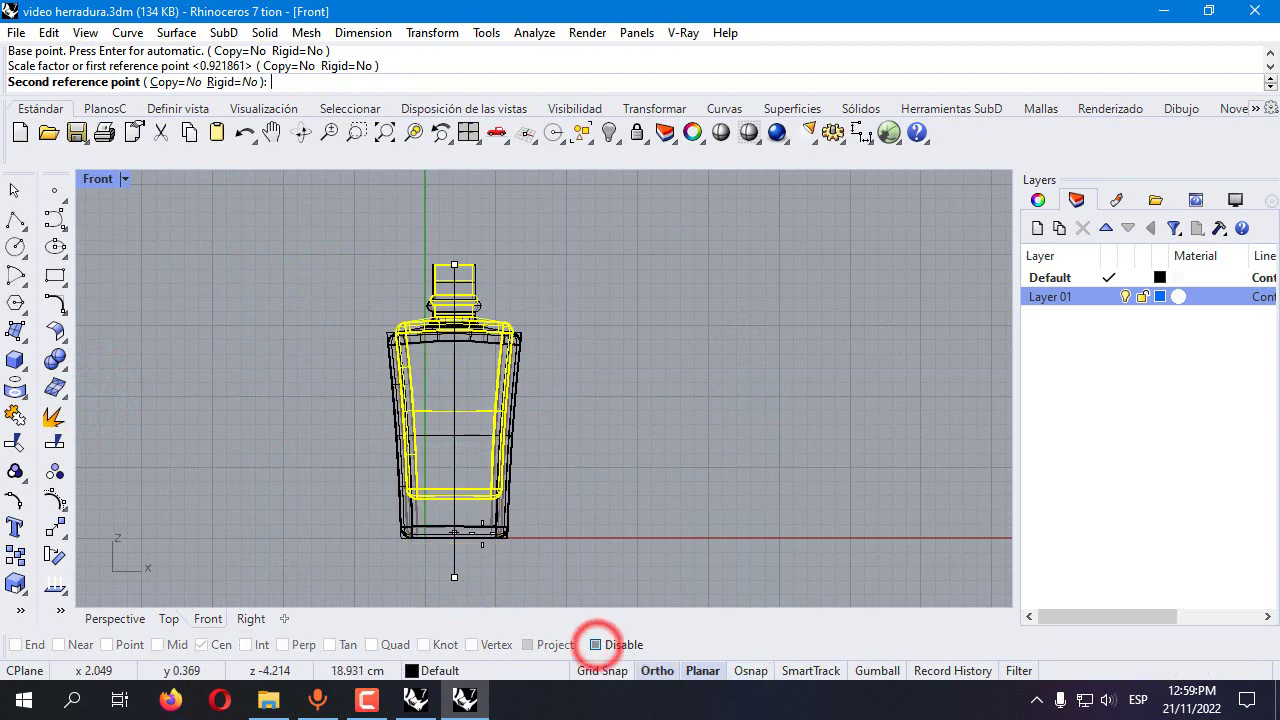
{"action": "left_click", "coordinate": [480, 553], "text": "shift"}
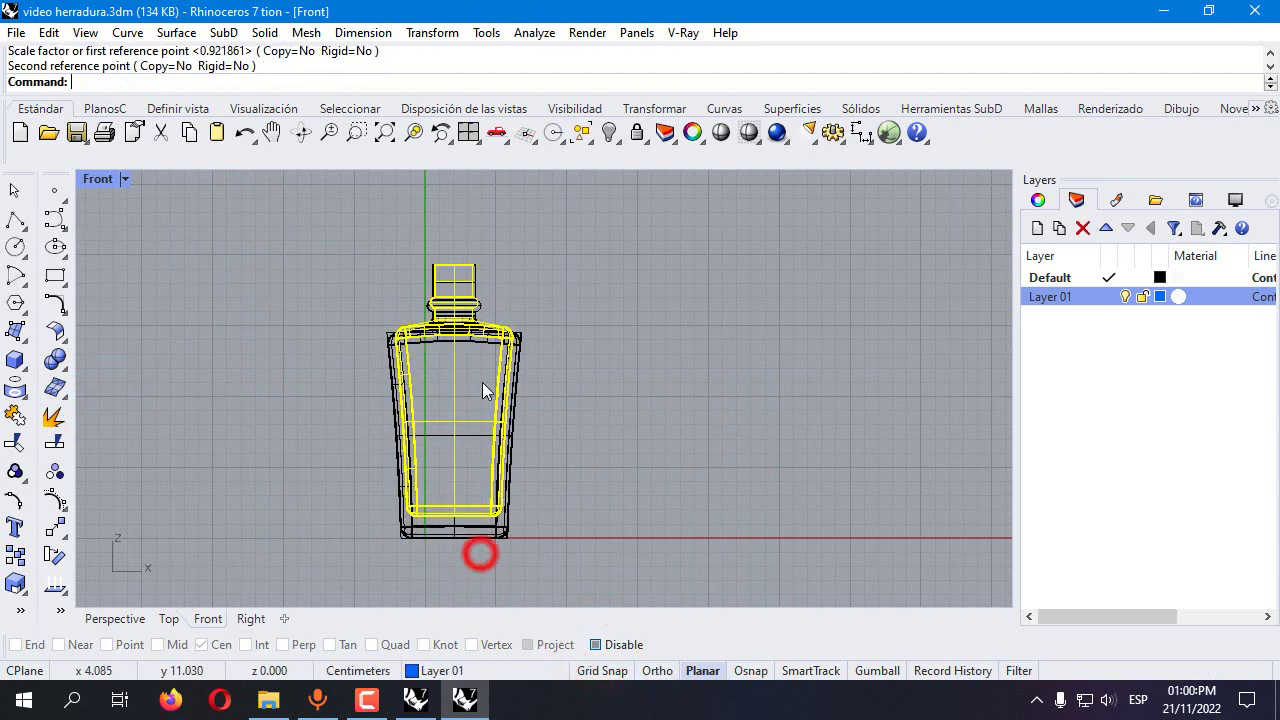
Move the inner bottle copy straight down in the front view so its shoulder sits just inside the outer shoulder
{"action": "scroll", "coordinate": [430, 385], "scroll_direction": "up", "scroll_amount": 8}
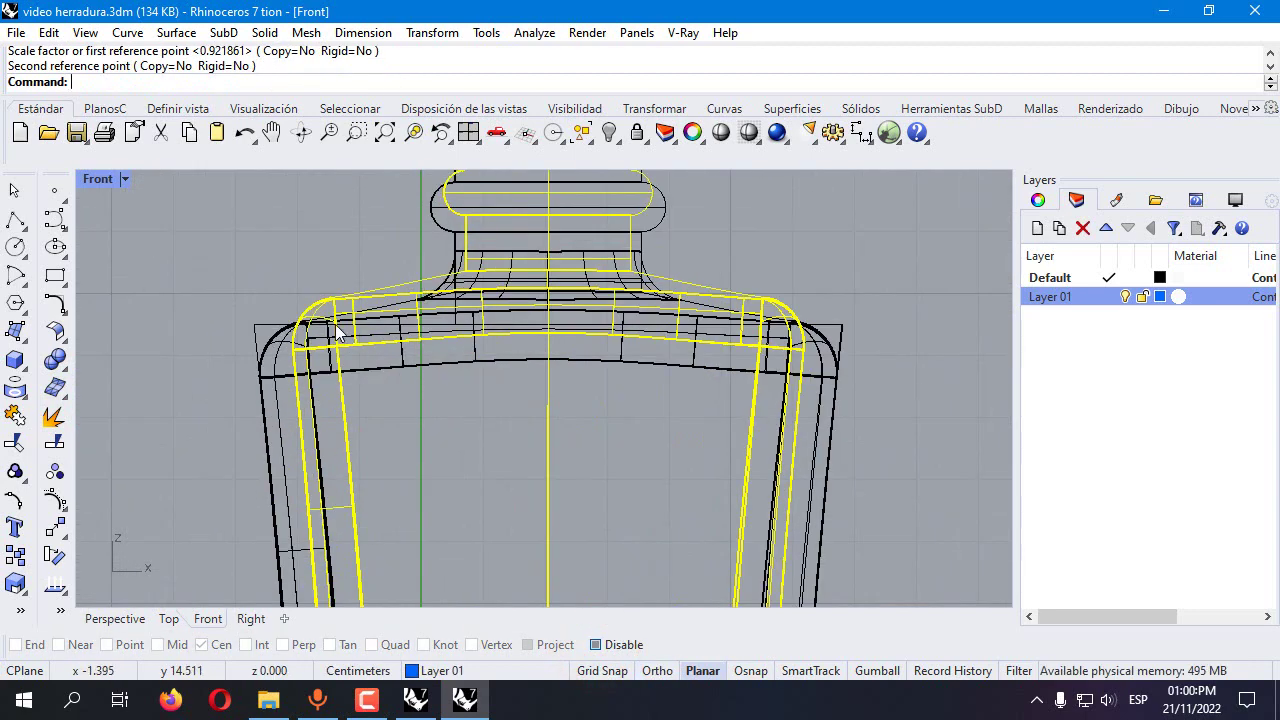
{"action": "scroll", "coordinate": [372, 336], "scroll_direction": "down", "scroll_amount": 2}
{"action": "scroll", "coordinate": [460, 255], "scroll_direction": "down", "scroll_amount": 2}
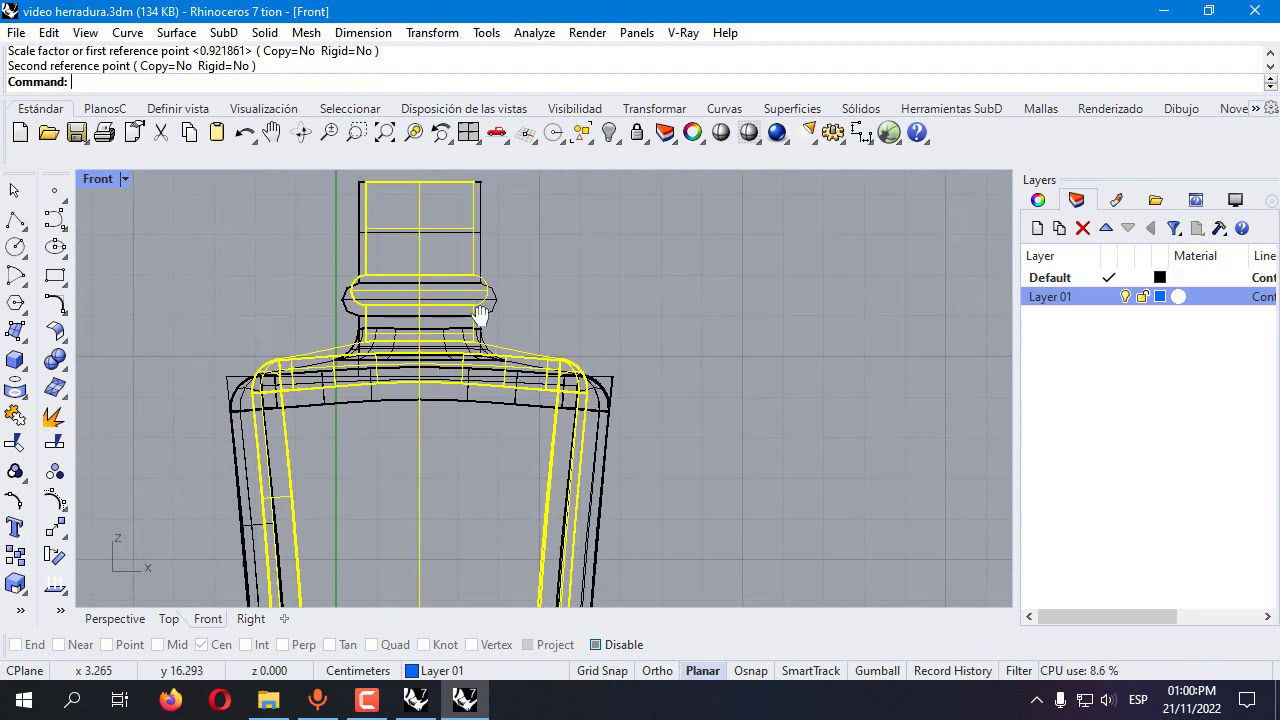
{"action": "left_click_drag", "start_coordinate": [452, 270], "coordinate": [451, 286], "text": "shift"}
{"action": "scroll", "coordinate": [365, 275], "scroll_direction": "down", "scroll_amount": 3}
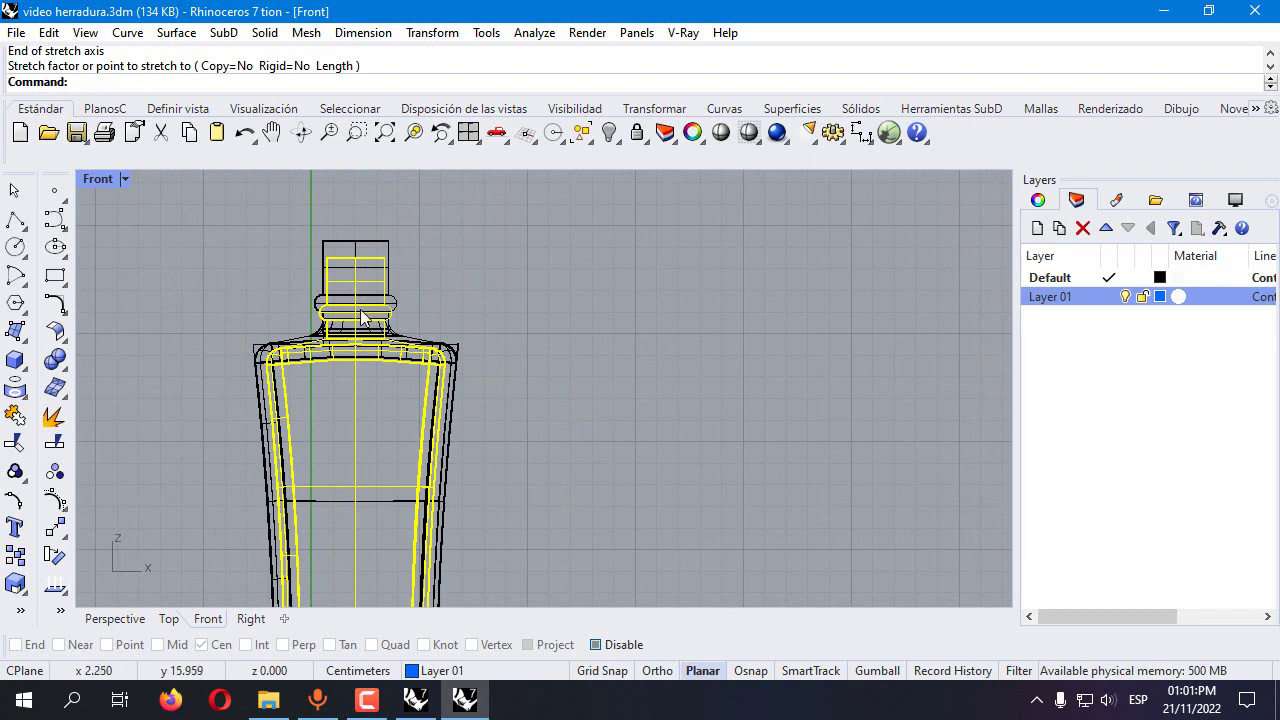
{"action": "scroll", "coordinate": [407, 282], "scroll_direction": "down", "scroll_amount": 1}
{"action": "scroll", "coordinate": [425, 320], "scroll_direction": "up", "scroll_amount": 3}
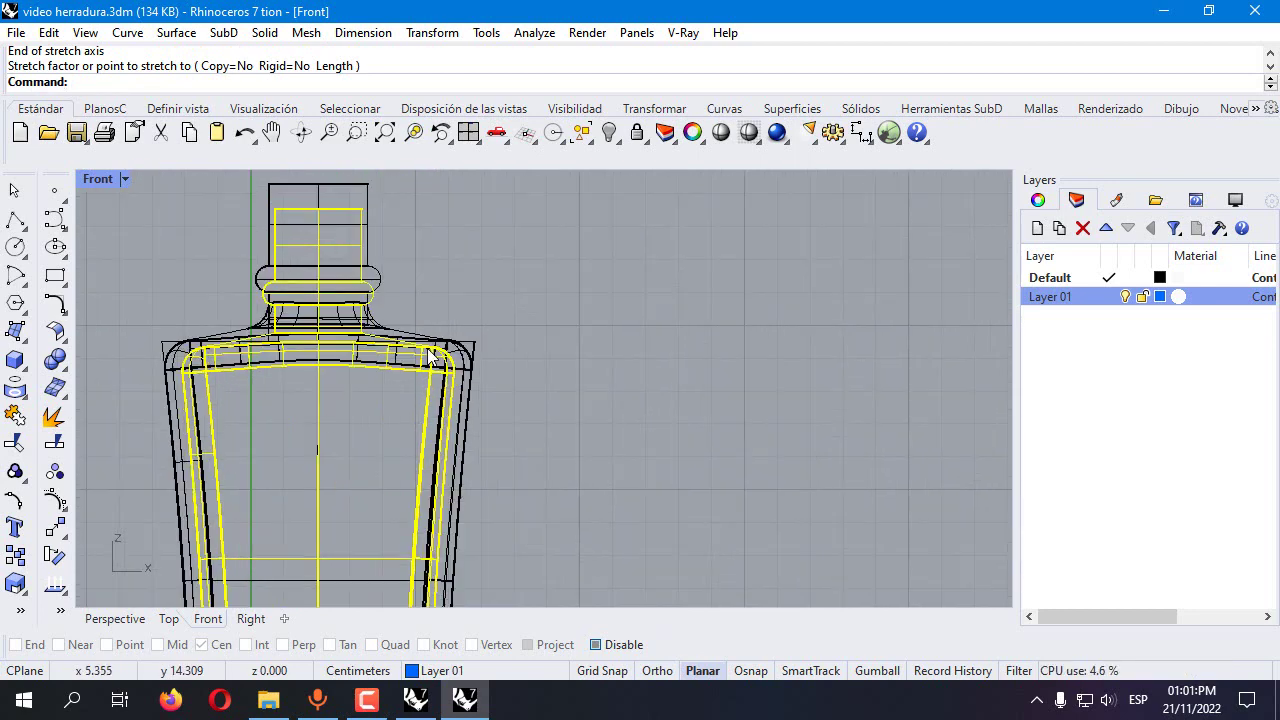
{"action": "scroll", "coordinate": [330, 362], "scroll_direction": "up", "scroll_amount": 1}
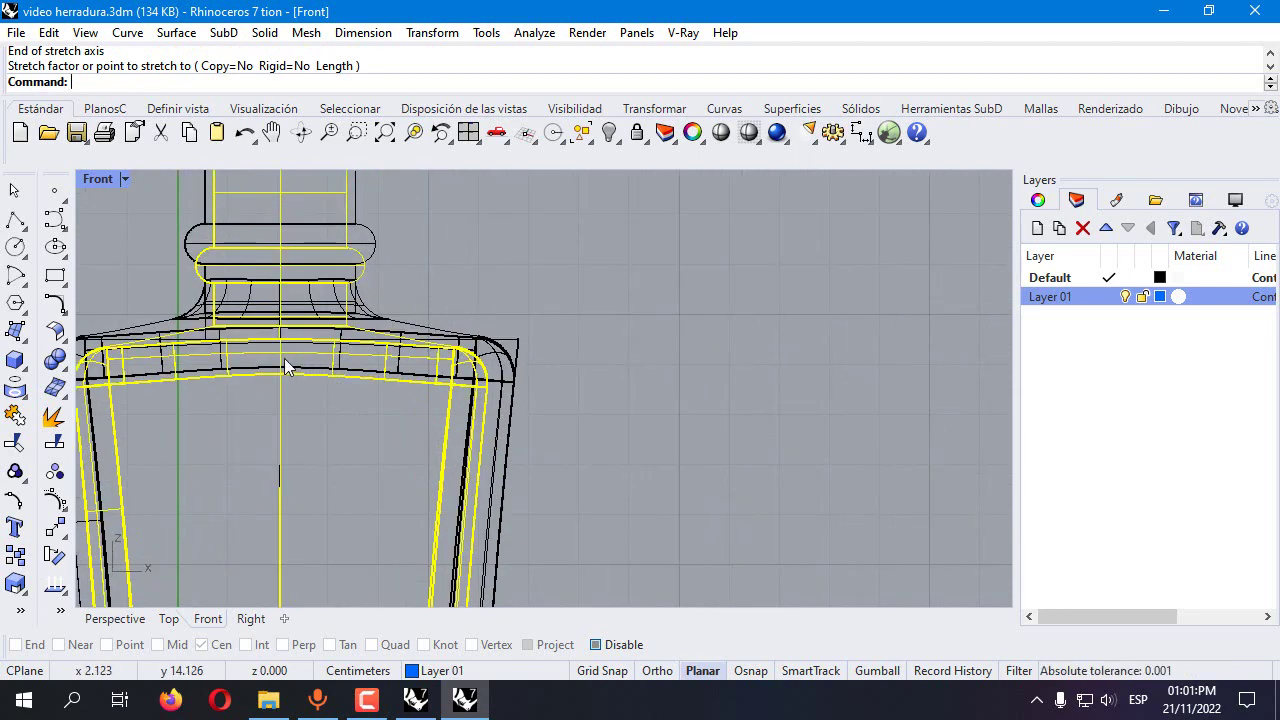
{"action": "scroll", "coordinate": [285, 370], "scroll_direction": "up", "scroll_amount": 1}
{"action": "left_click_drag", "start_coordinate": [285, 383], "coordinate": [286, 383], "text": "shift"}
{"action": "scroll", "coordinate": [408, 335], "scroll_direction": "down", "scroll_amount": 3}
{"action": "scroll", "coordinate": [408, 335], "scroll_direction": "down", "scroll_amount": 2}
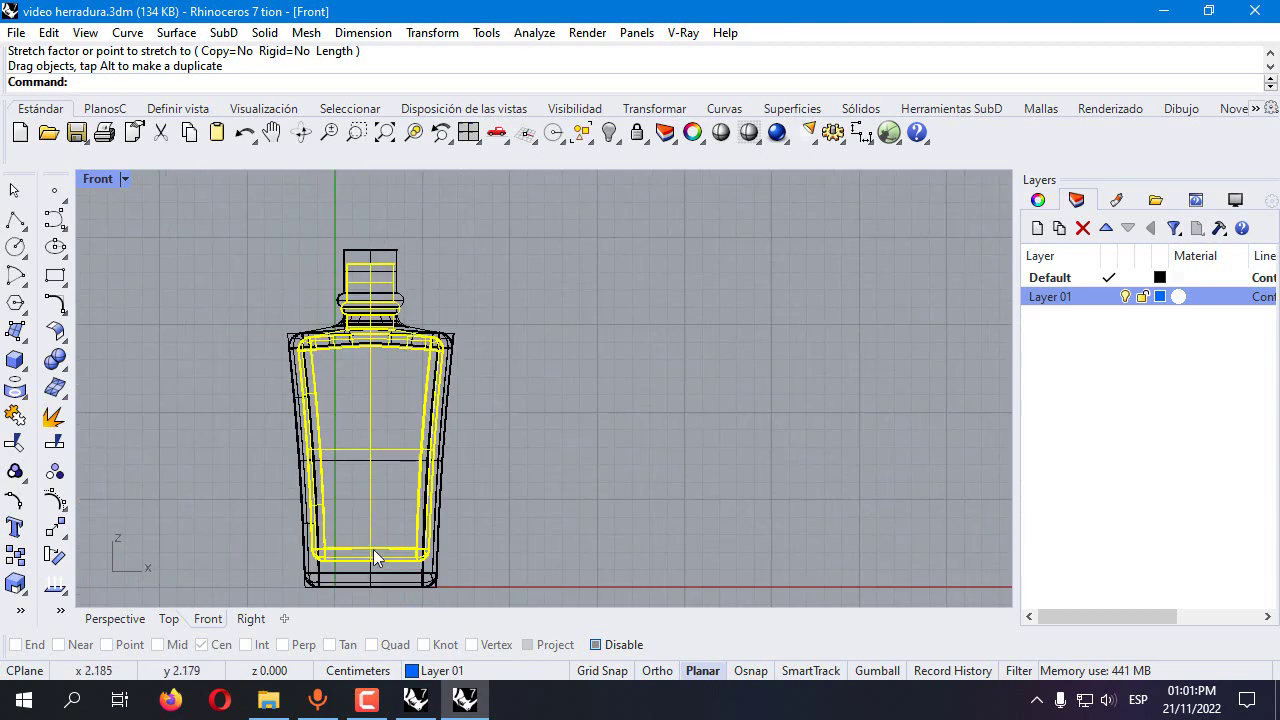
Stretch the inner copy's neck upward along a vertical axis from the shoulder to bring its ring level with the outer neck ring
{"action": "scroll", "coordinate": [375, 567], "scroll_direction": "up", "scroll_amount": 1}
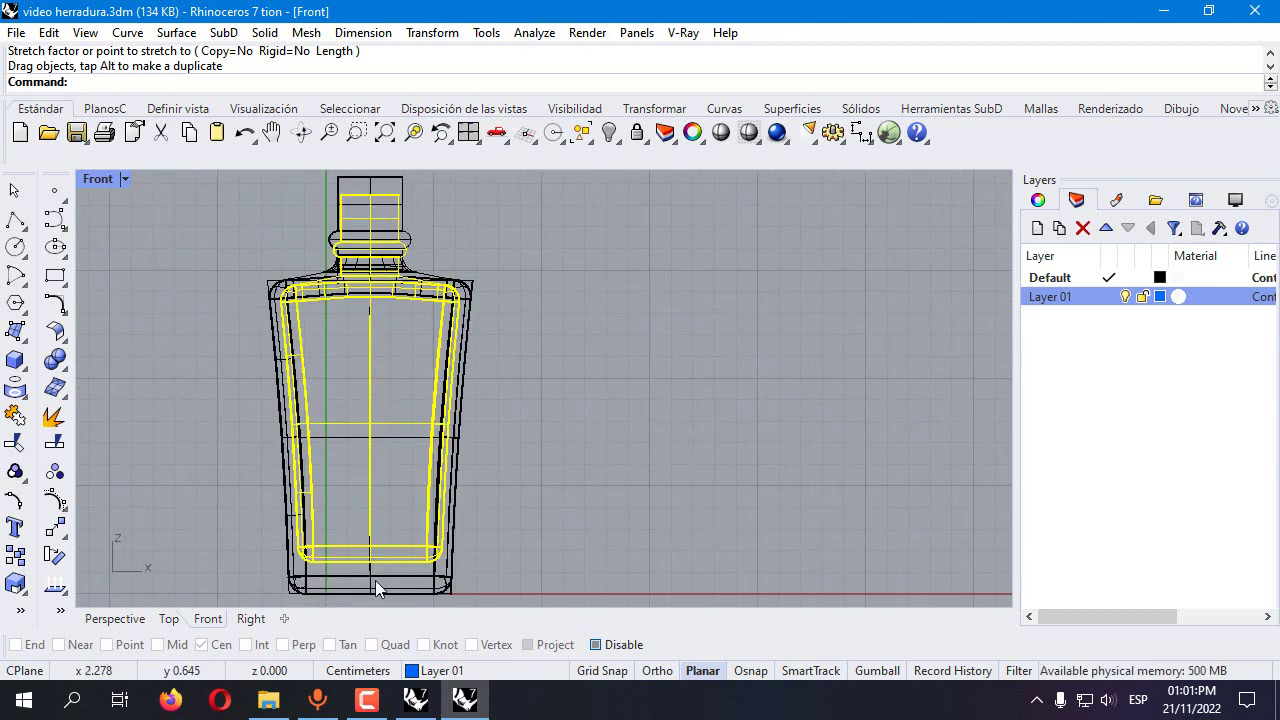
{"action": "right_click_drag", "start_coordinate": [372, 238], "coordinate": [378, 335]}
{"action": "left_click", "coordinate": [438, 33]}
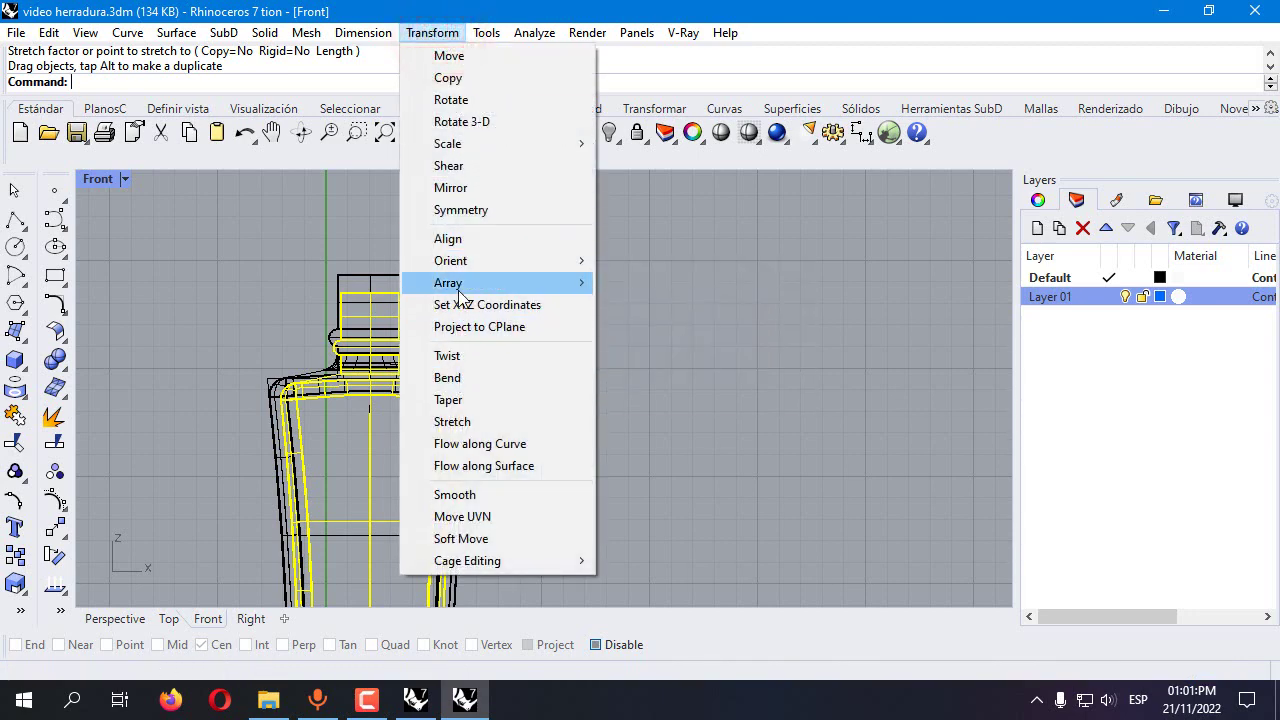
{"action": "left_click", "coordinate": [453, 422]}
{"action": "scroll", "coordinate": [365, 360], "scroll_direction": "up", "scroll_amount": 2}
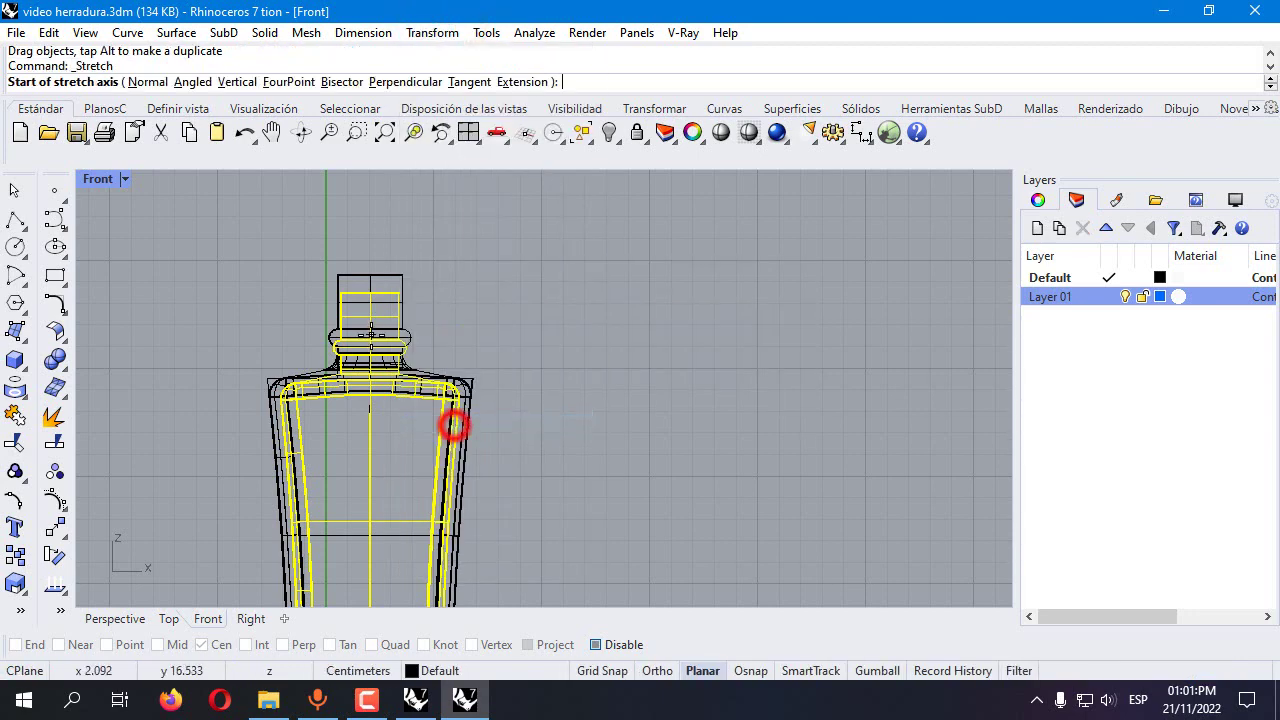
{"action": "left_click", "coordinate": [364, 374]}
{"action": "left_click", "coordinate": [372, 352]}
{"action": "right_click", "coordinate": [377, 332]}
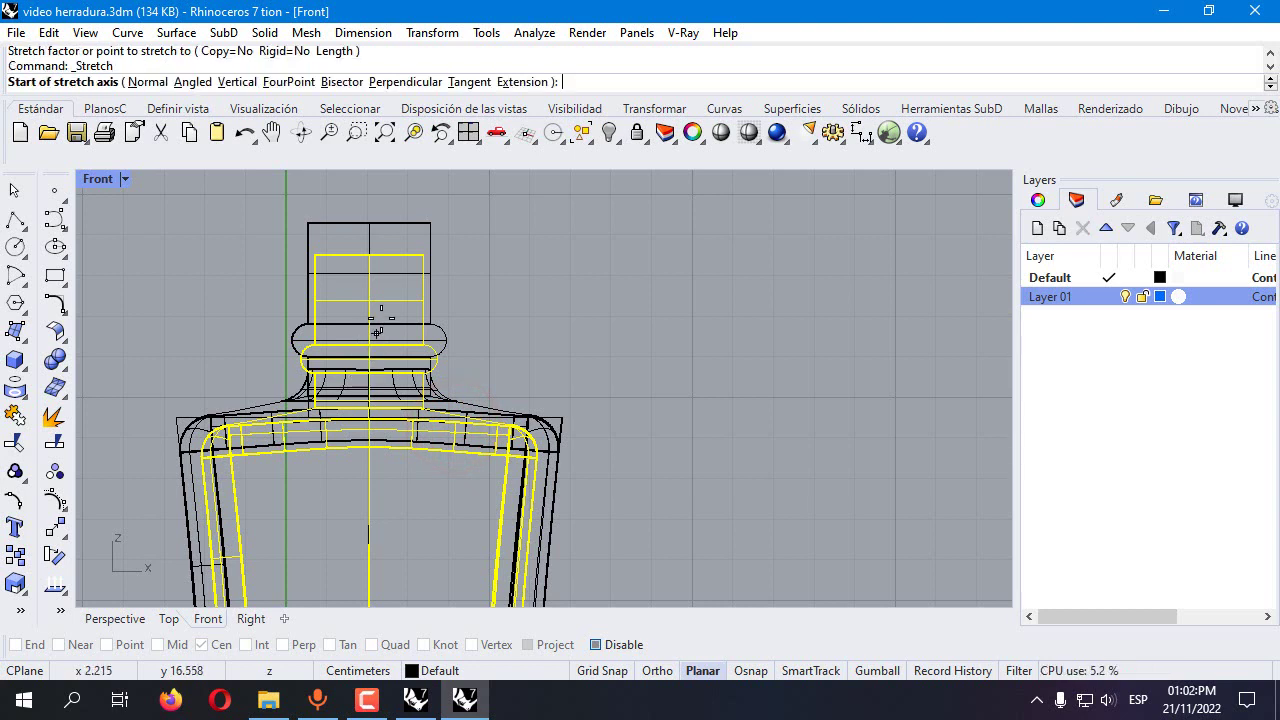
{"action": "left_click", "coordinate": [371, 411]}
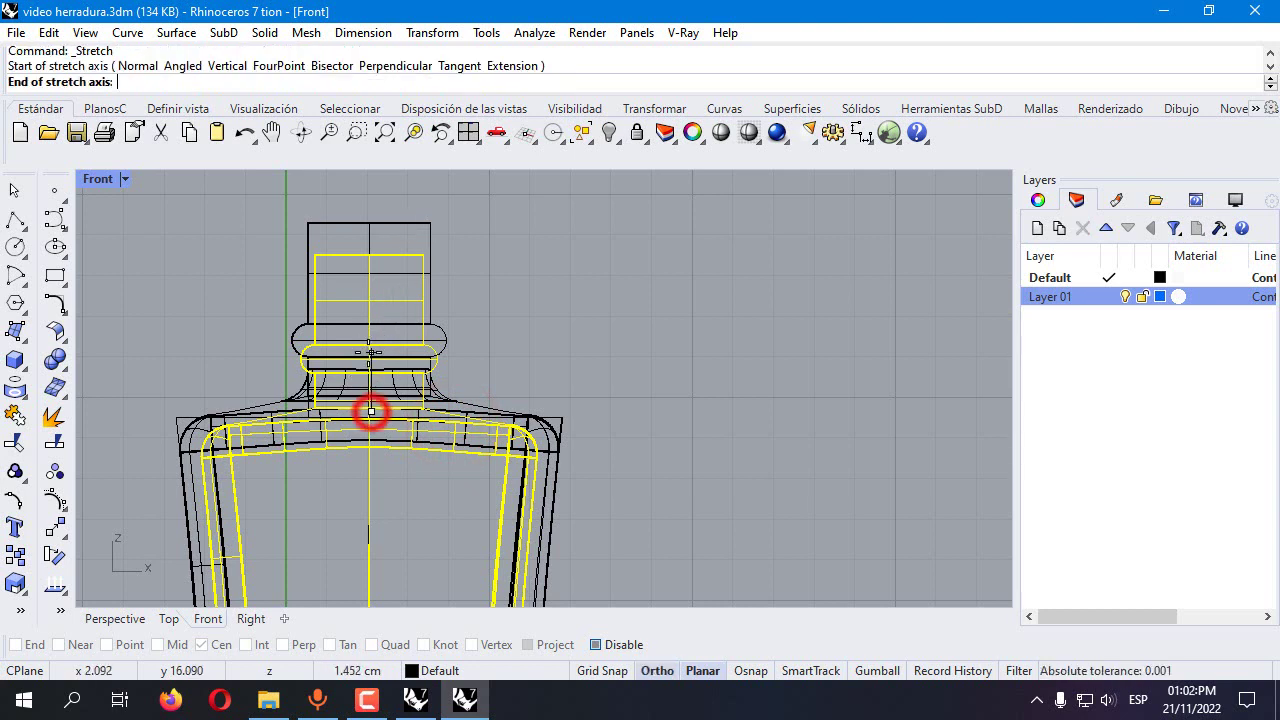
{"action": "left_click", "coordinate": [370, 344]}
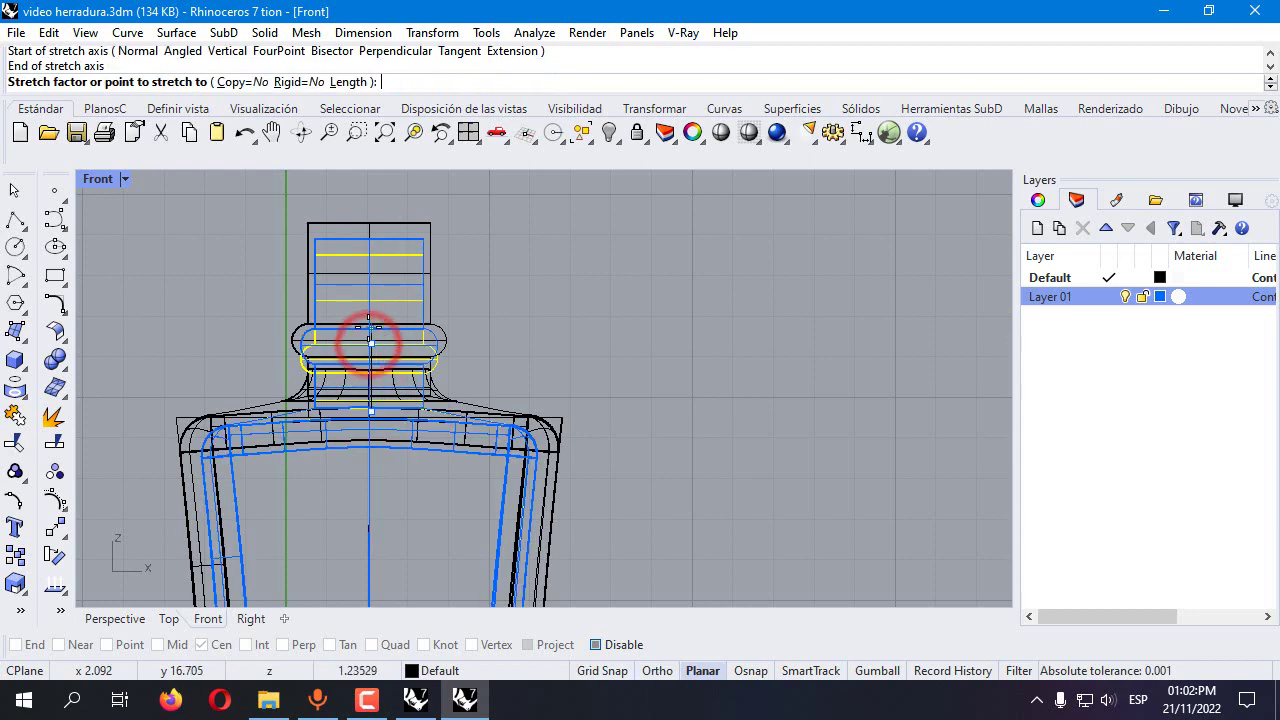
{"action": "left_click", "coordinate": [370, 320]}
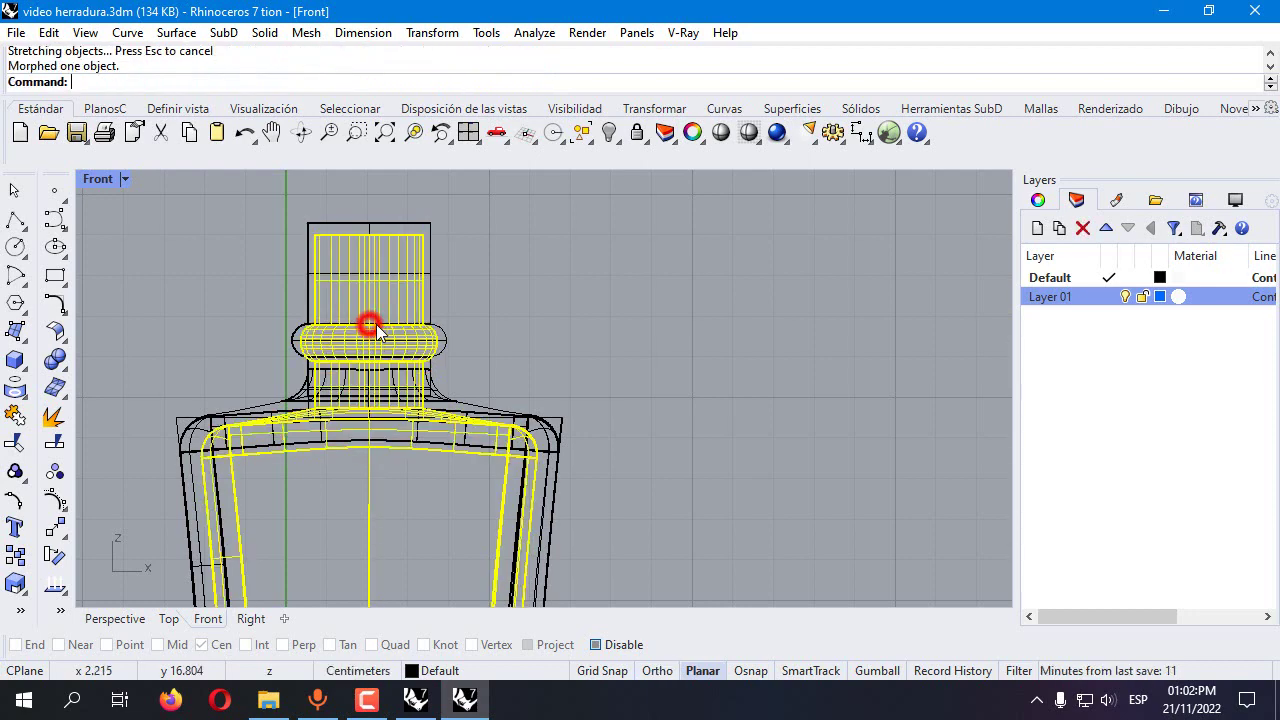
Shrink the inner bottle copy in the top view about the mouth's centre by a factor of about 0.97
{"action": "scroll", "coordinate": [305, 366], "scroll_direction": "up", "scroll_amount": 5}
{"action": "scroll", "coordinate": [330, 320], "scroll_direction": "down", "scroll_amount": 2}
{"action": "scroll", "coordinate": [309, 337], "scroll_direction": "up", "scroll_amount": 4}
{"action": "scroll", "coordinate": [289, 340], "scroll_direction": "down", "scroll_amount": 8}
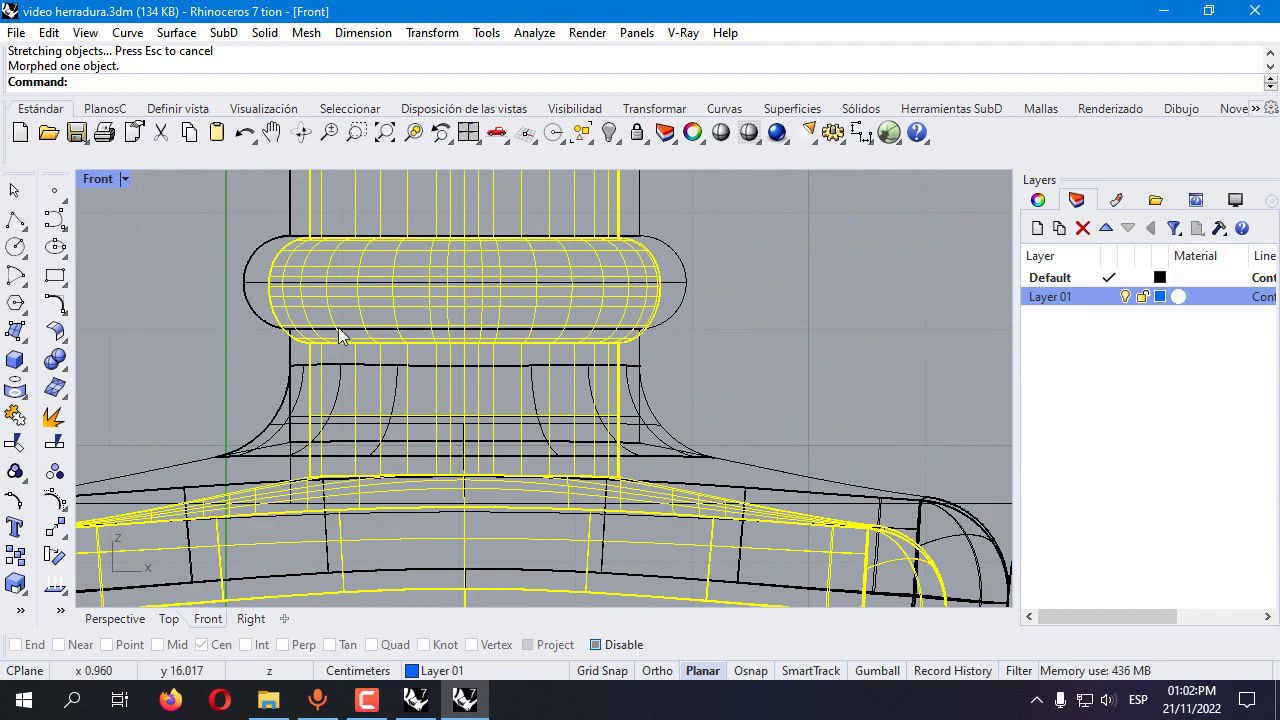
{"action": "double_click", "coordinate": [113, 177]}
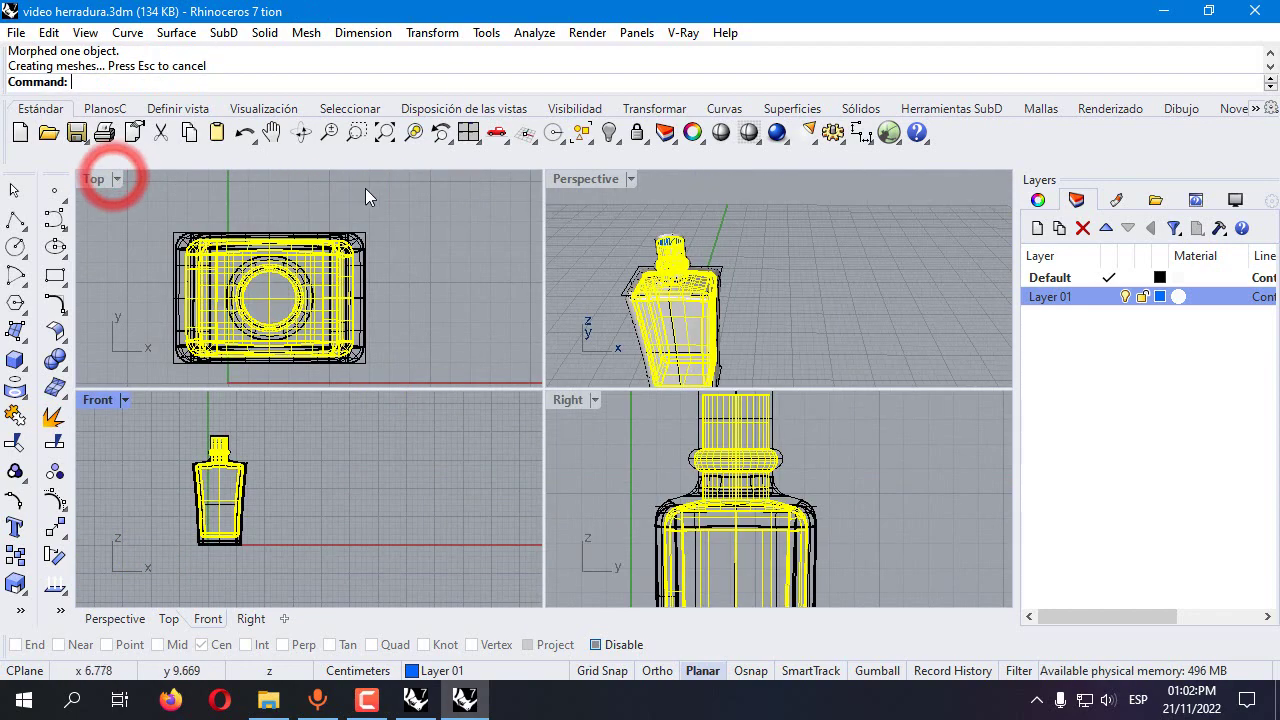
{"action": "left_click", "coordinate": [432, 32]}
{"action": "mouse_move", "coordinate": [481, 150]}
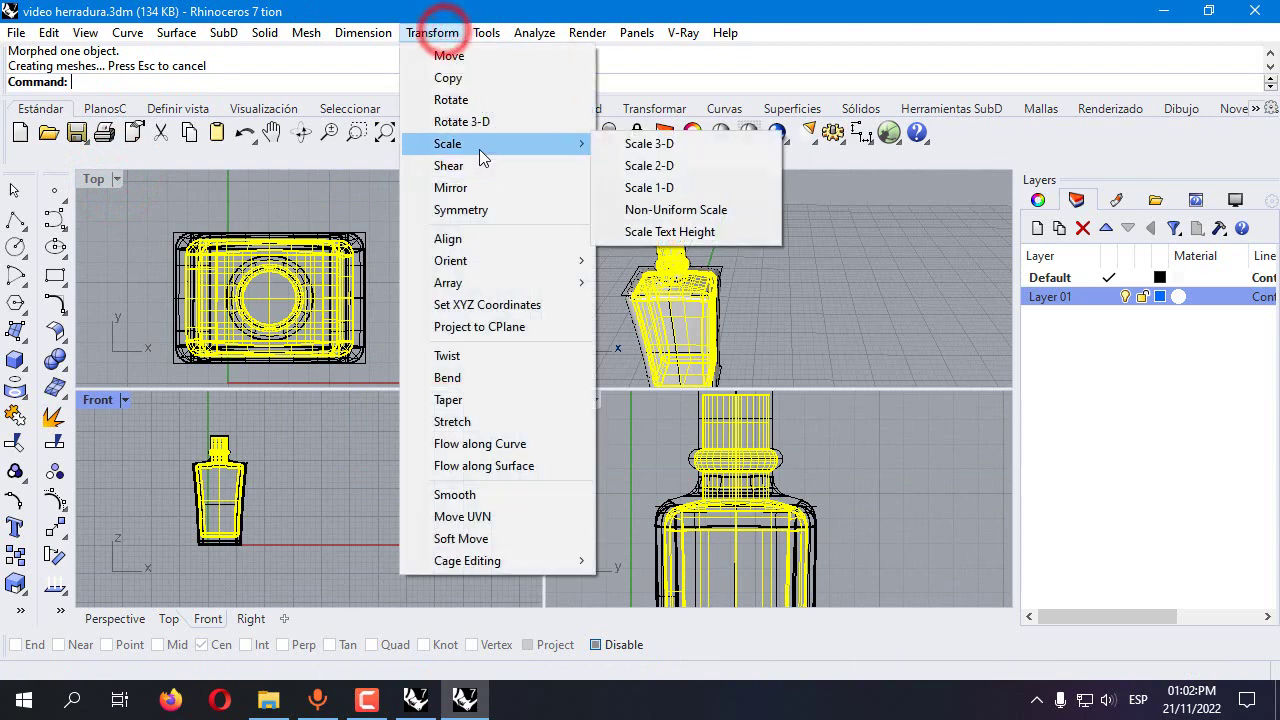
{"action": "left_click", "coordinate": [634, 188]}
{"action": "key", "text": "Return"}
{"action": "left_click", "coordinate": [491, 274]}
{"action": "key", "text": "F8"}
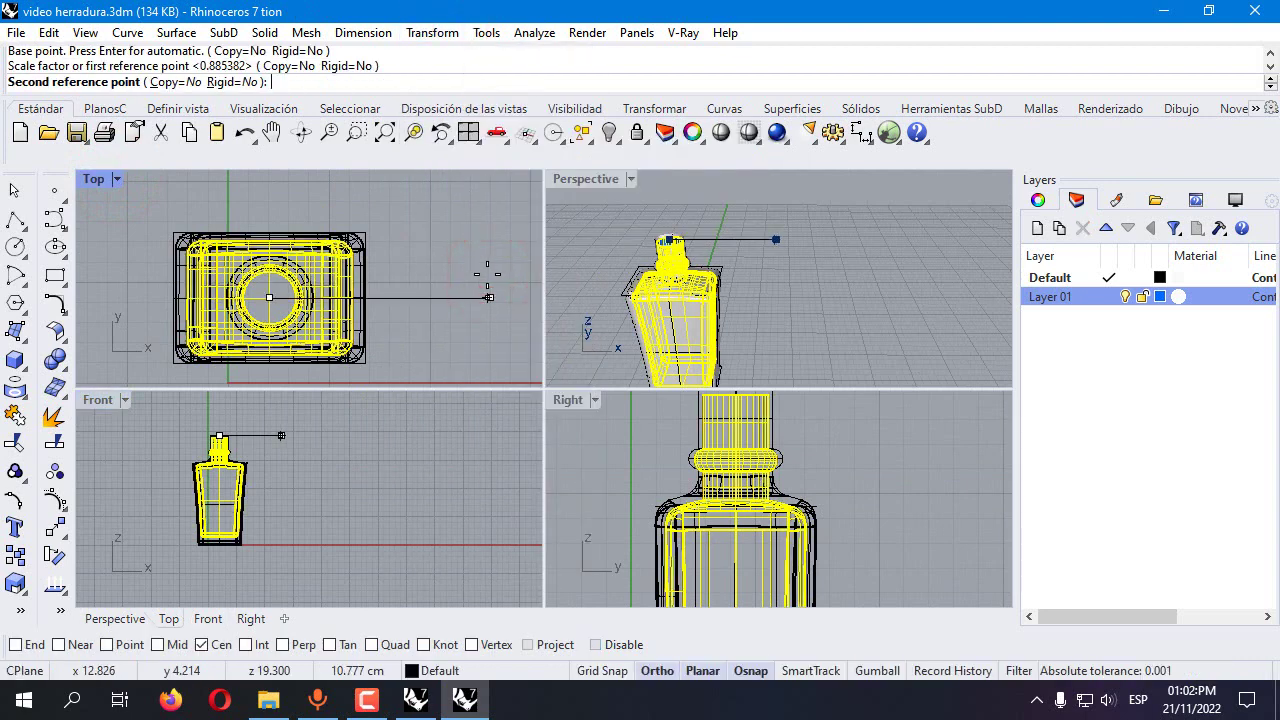
{"action": "left_click", "coordinate": [486, 274]}
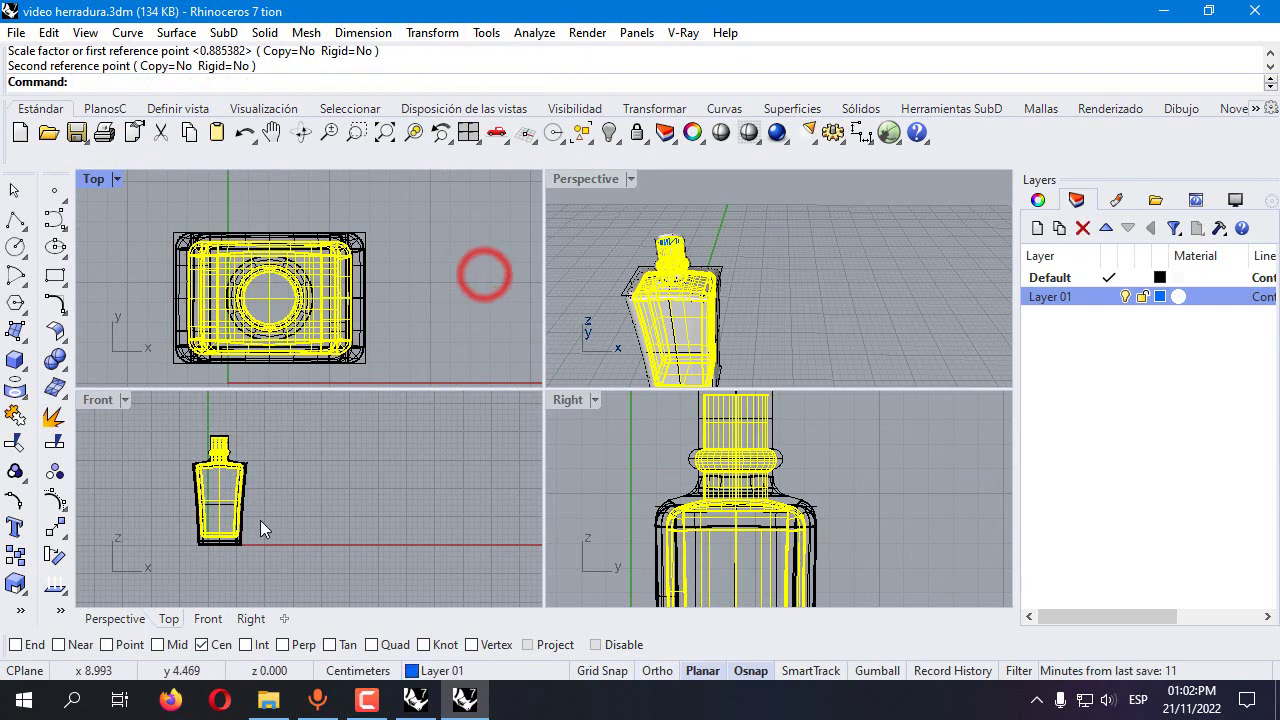
Stretch the inner copy's neck vertically from above its ring so its mouth reaches the height of the outer bottle's mouth
{"action": "scroll", "coordinate": [222, 450], "scroll_direction": "up", "scroll_amount": 3}
{"action": "scroll", "coordinate": [210, 462], "scroll_direction": "up", "scroll_amount": 3}
{"action": "scroll", "coordinate": [285, 483], "scroll_direction": "down", "scroll_amount": 1}
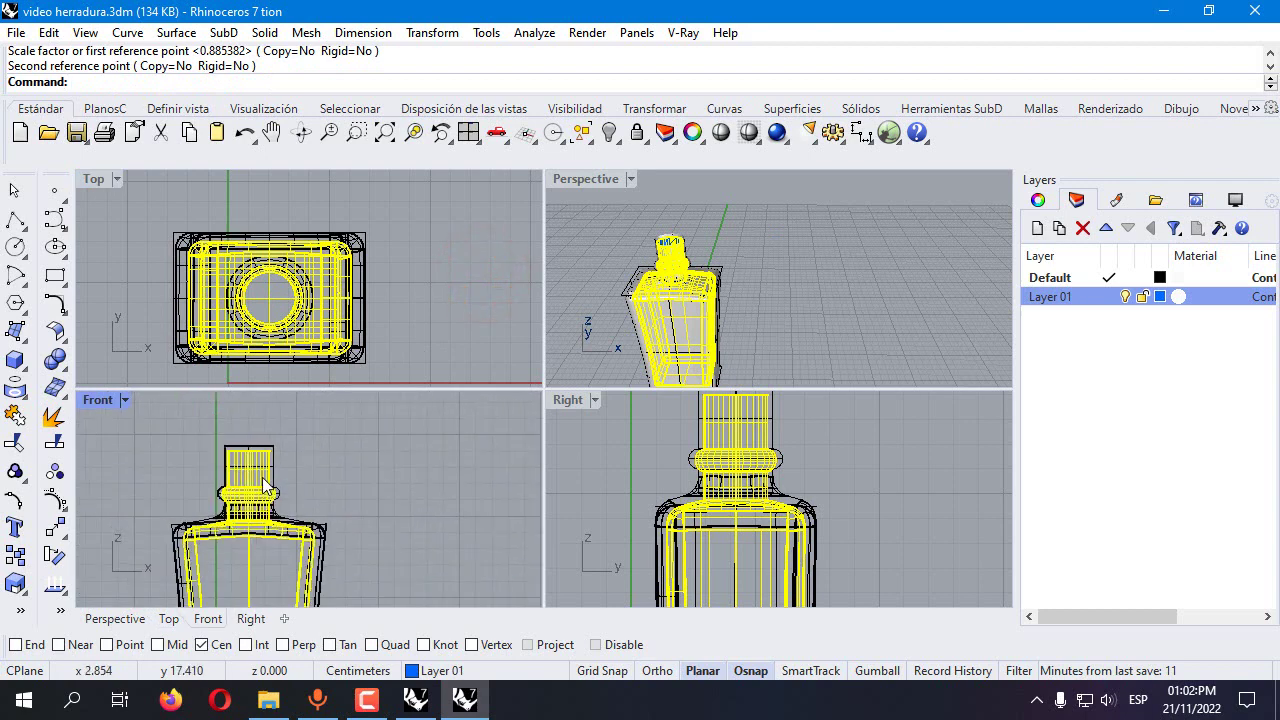
{"action": "scroll", "coordinate": [255, 475], "scroll_direction": "down", "scroll_amount": 1}
{"action": "double_click", "coordinate": [96, 399]}
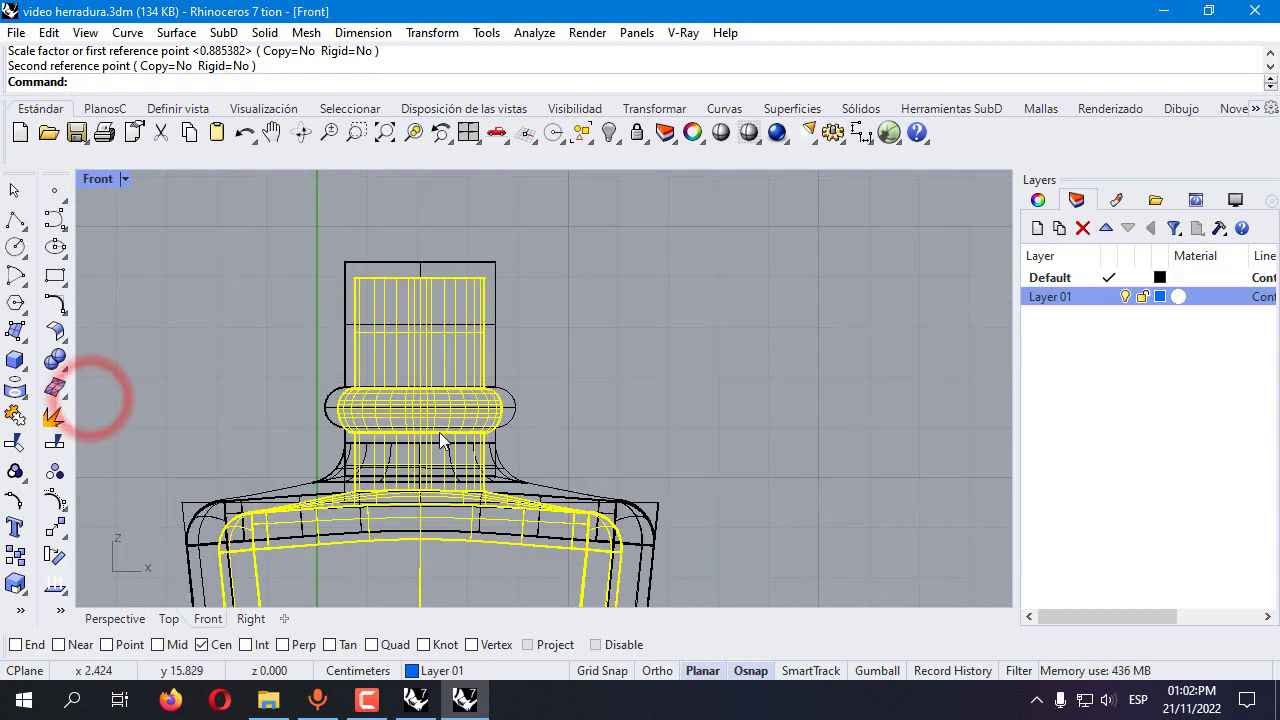
{"action": "left_click", "coordinate": [435, 33]}
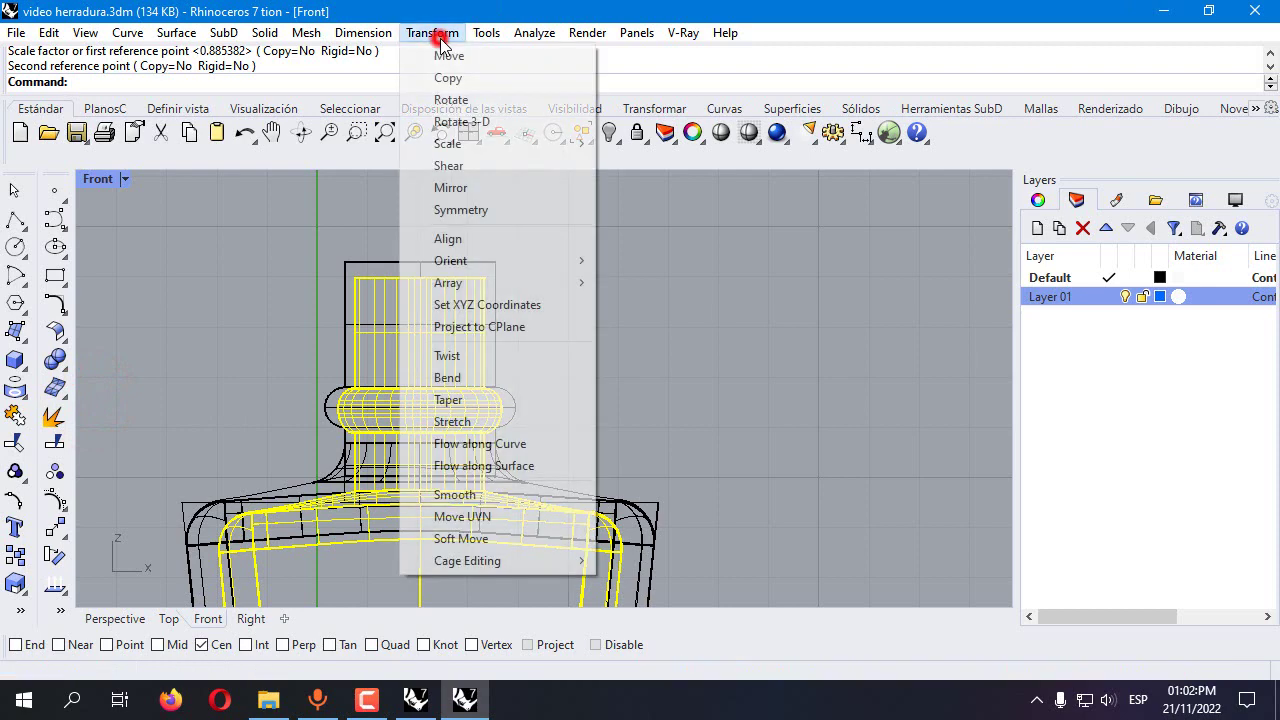
{"action": "left_click", "coordinate": [452, 421]}
{"action": "scroll", "coordinate": [420, 400], "scroll_direction": "down", "scroll_amount": 2}
{"action": "left_click", "coordinate": [420, 388]}
{"action": "scroll", "coordinate": [418, 390], "scroll_direction": "down", "scroll_amount": 1}
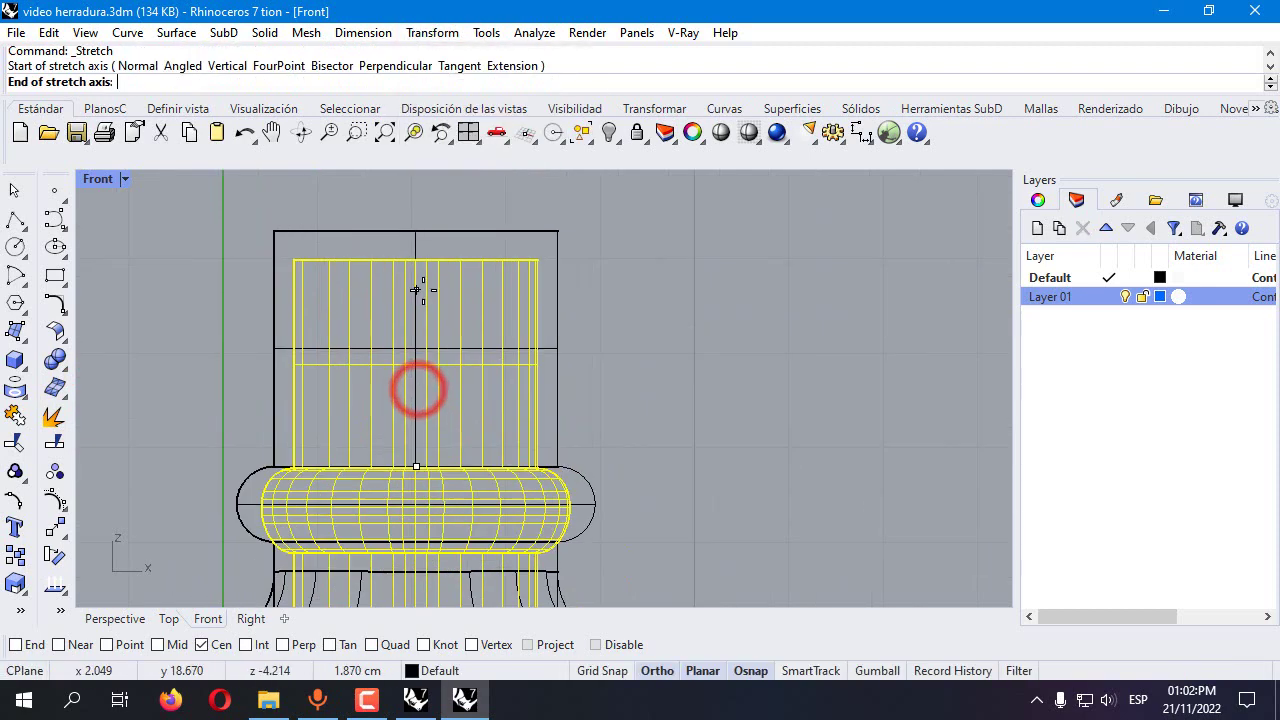
{"action": "left_click", "coordinate": [417, 254]}
{"action": "left_click", "coordinate": [421, 227]}
{"action": "scroll", "coordinate": [505, 232], "scroll_direction": "down", "scroll_amount": 5}
{"action": "scroll", "coordinate": [578, 290], "scroll_direction": "down", "scroll_amount": 3}
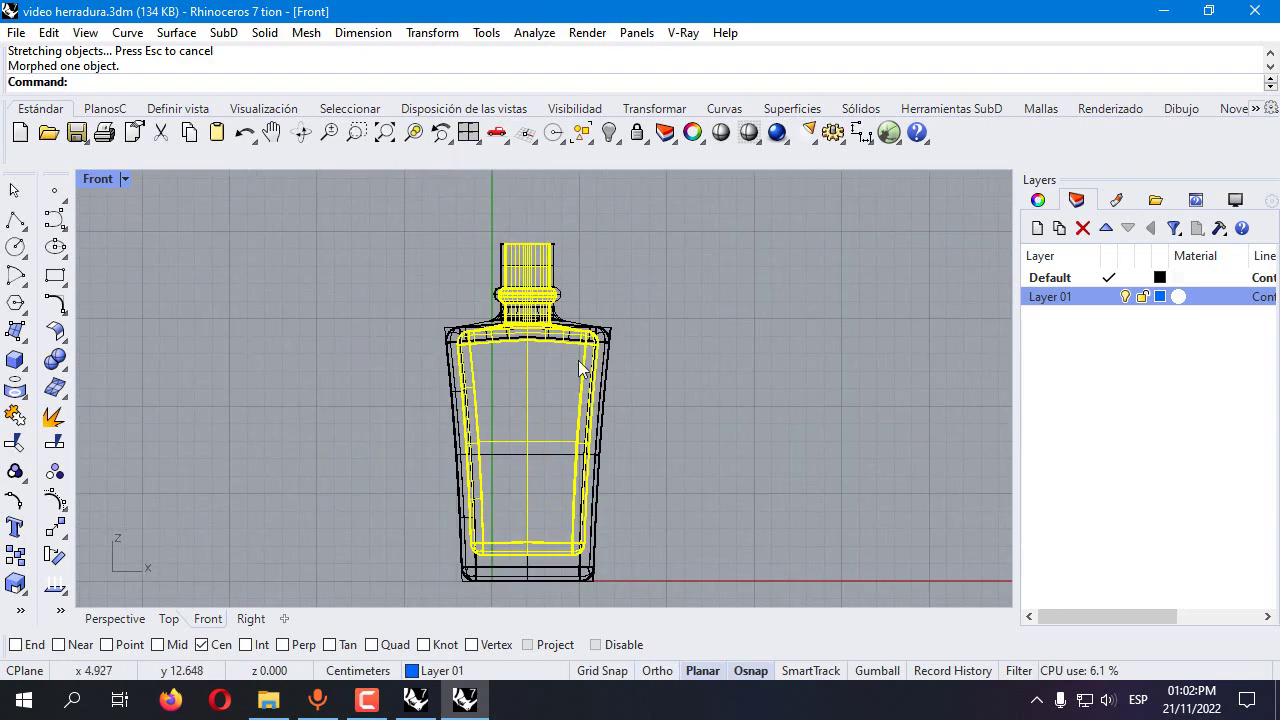
Return to the four-view layout, deselect the inner bottle copy and save the model
{"action": "double_click", "coordinate": [100, 179]}
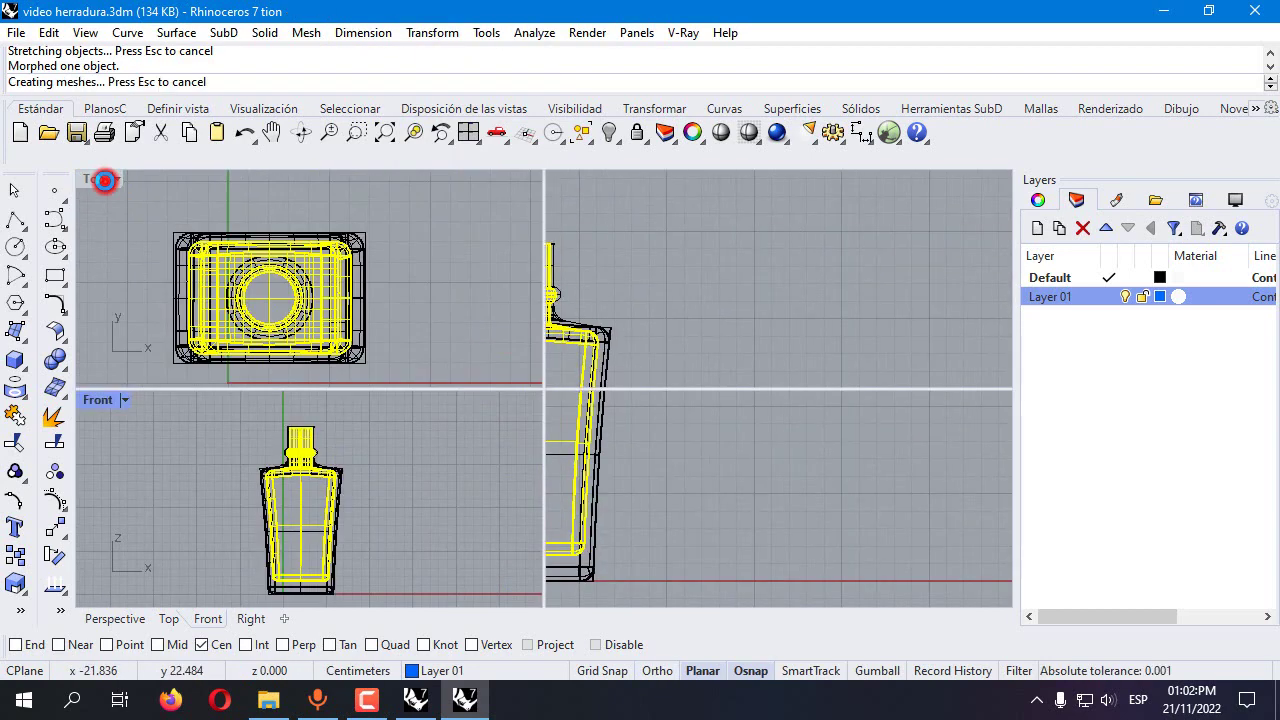
{"action": "left_click", "coordinate": [766, 248]}
{"action": "left_click", "coordinate": [727, 488]}
{"action": "scroll", "coordinate": [727, 488], "scroll_direction": "down", "scroll_amount": 2}
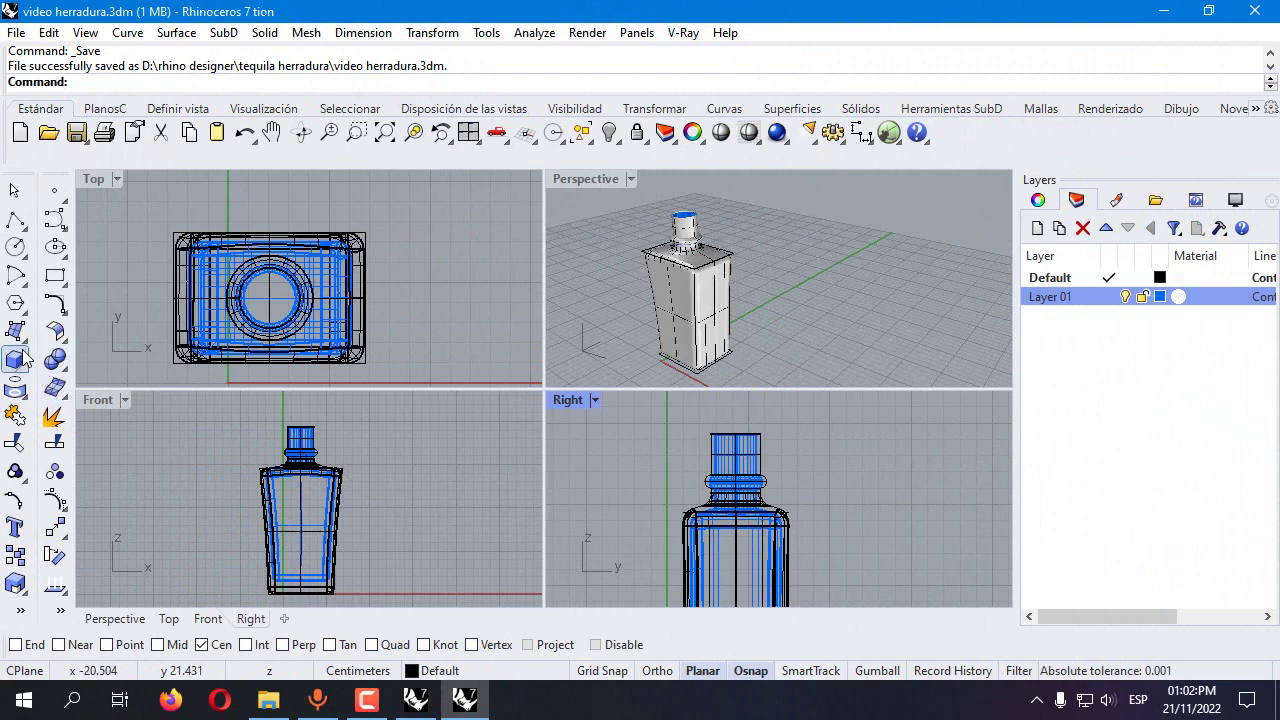
{"action": "left_click", "coordinate": [22, 343]}
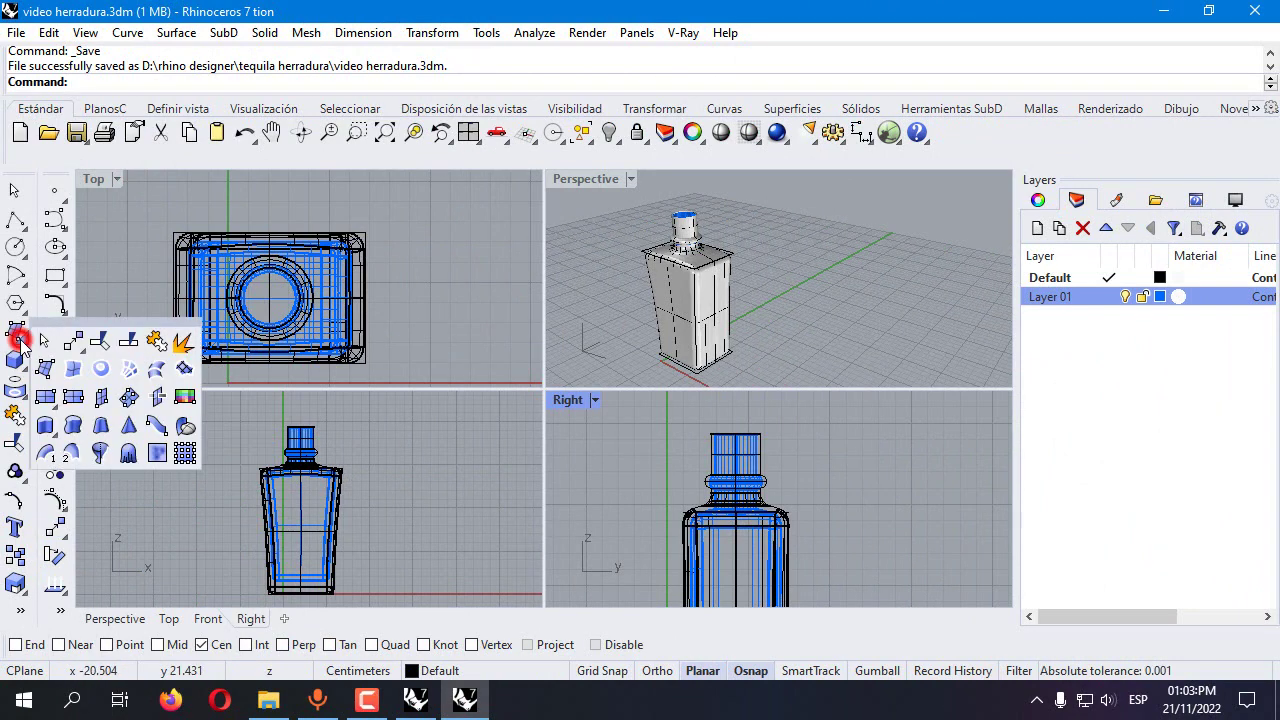
{"action": "left_click", "coordinate": [183, 400]}
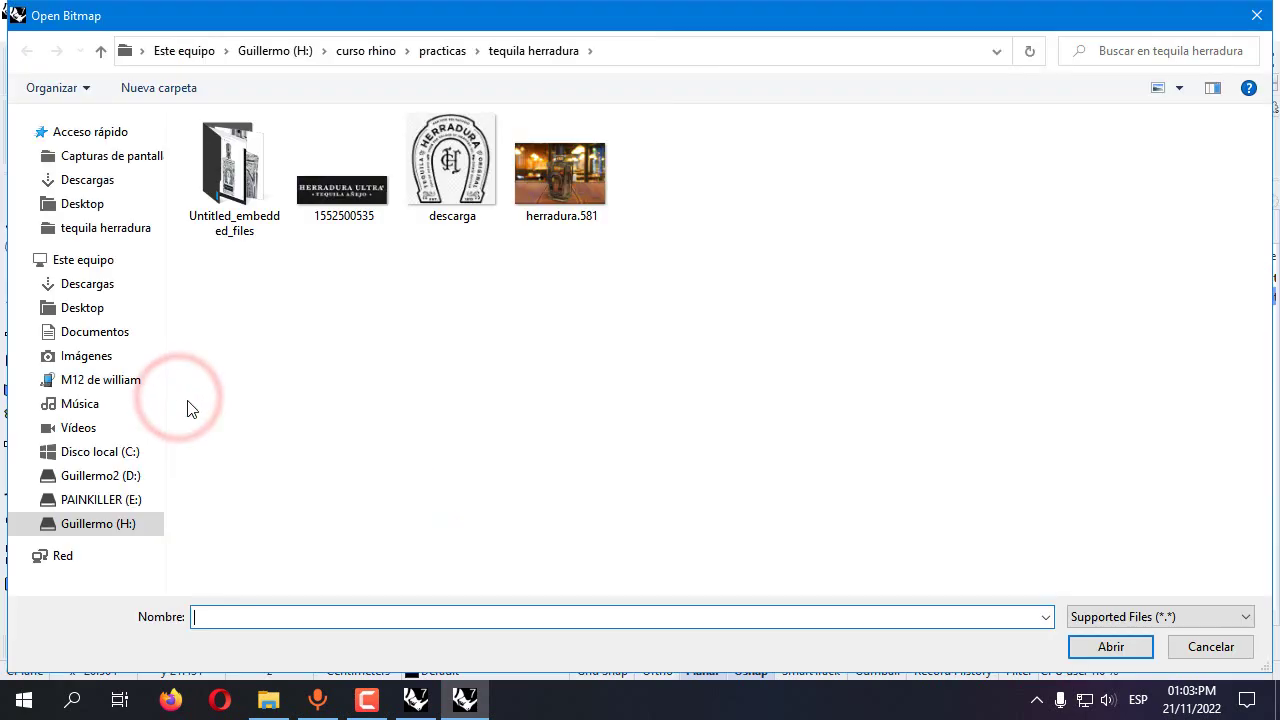
{"action": "double_click", "coordinate": [222, 185]}
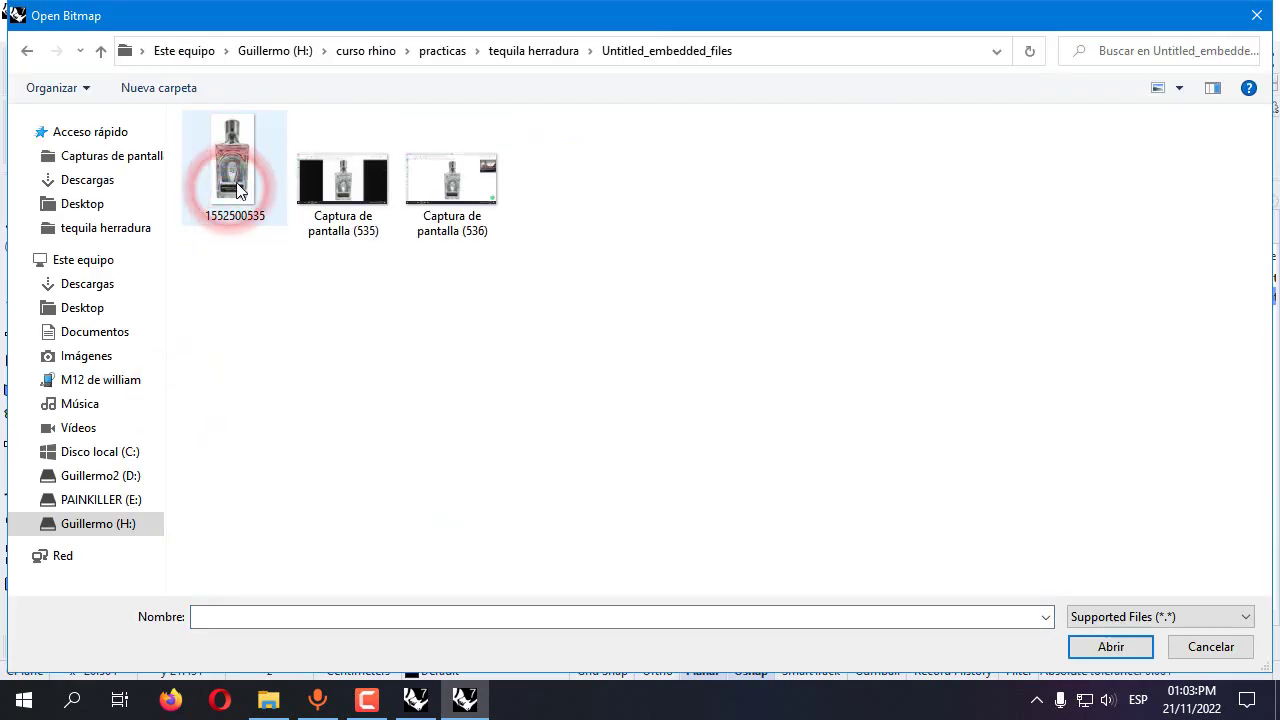
{"action": "double_click", "coordinate": [228, 186]}
{"action": "left_click", "coordinate": [374, 559]}
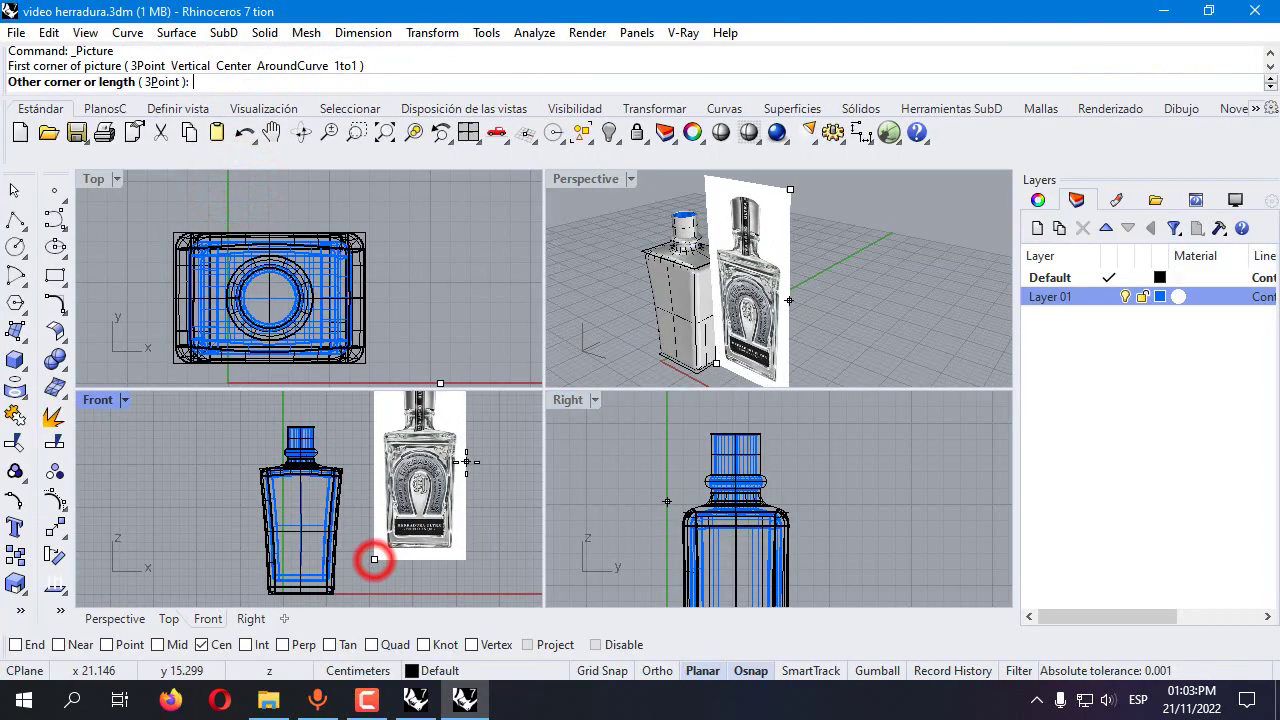
{"action": "left_click", "coordinate": [497, 451]}
{"action": "scroll", "coordinate": [342, 401], "scroll_direction": "up", "scroll_amount": 1}
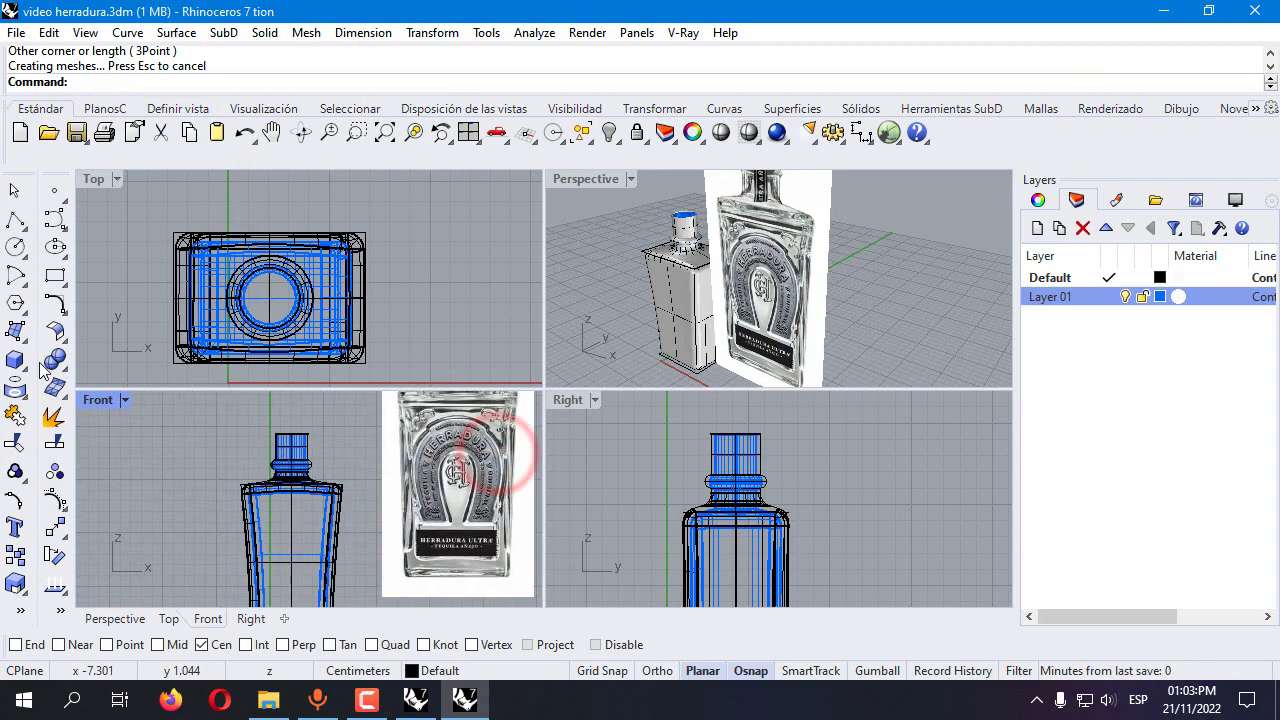
Reposition the bottle picture beside the model in the front view and shrink it with Scale 2-D
{"action": "double_click", "coordinate": [92, 400]}
{"action": "scroll", "coordinate": [457, 366], "scroll_direction": "up", "scroll_amount": 1}
{"action": "scroll", "coordinate": [360, 340], "scroll_direction": "down", "scroll_amount": 1}
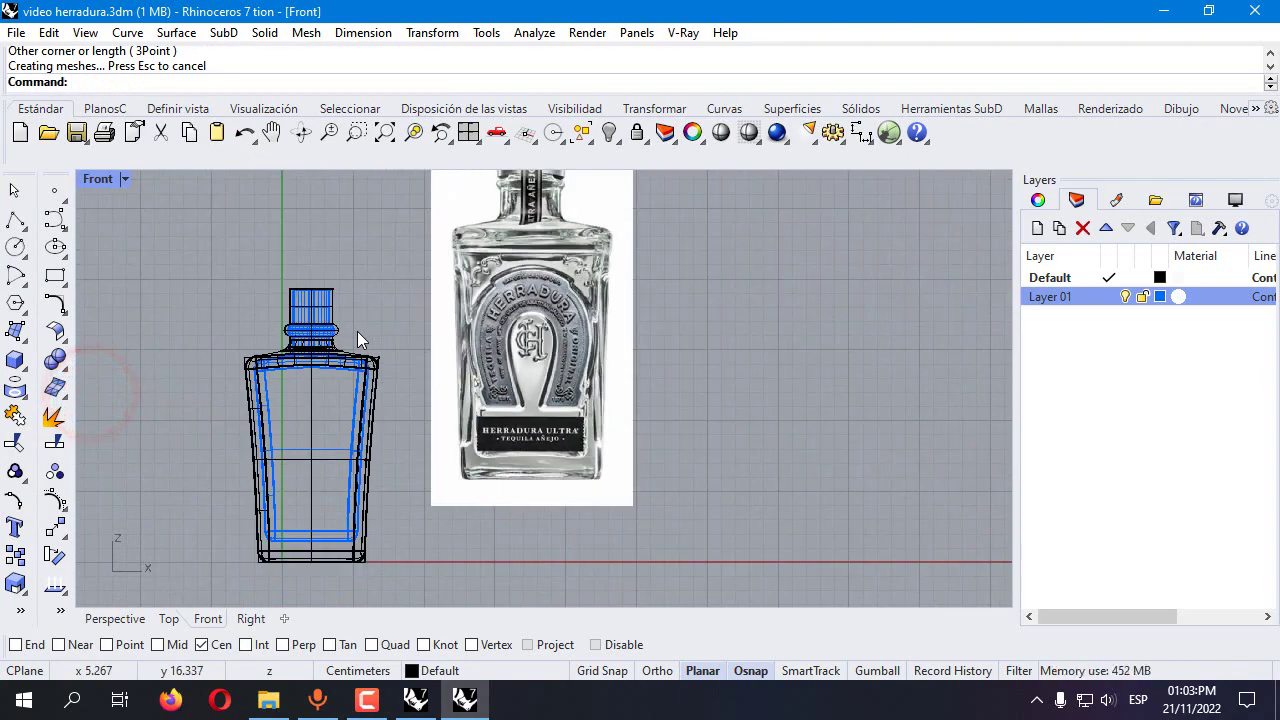
{"action": "scroll", "coordinate": [480, 331], "scroll_direction": "up", "scroll_amount": 2}
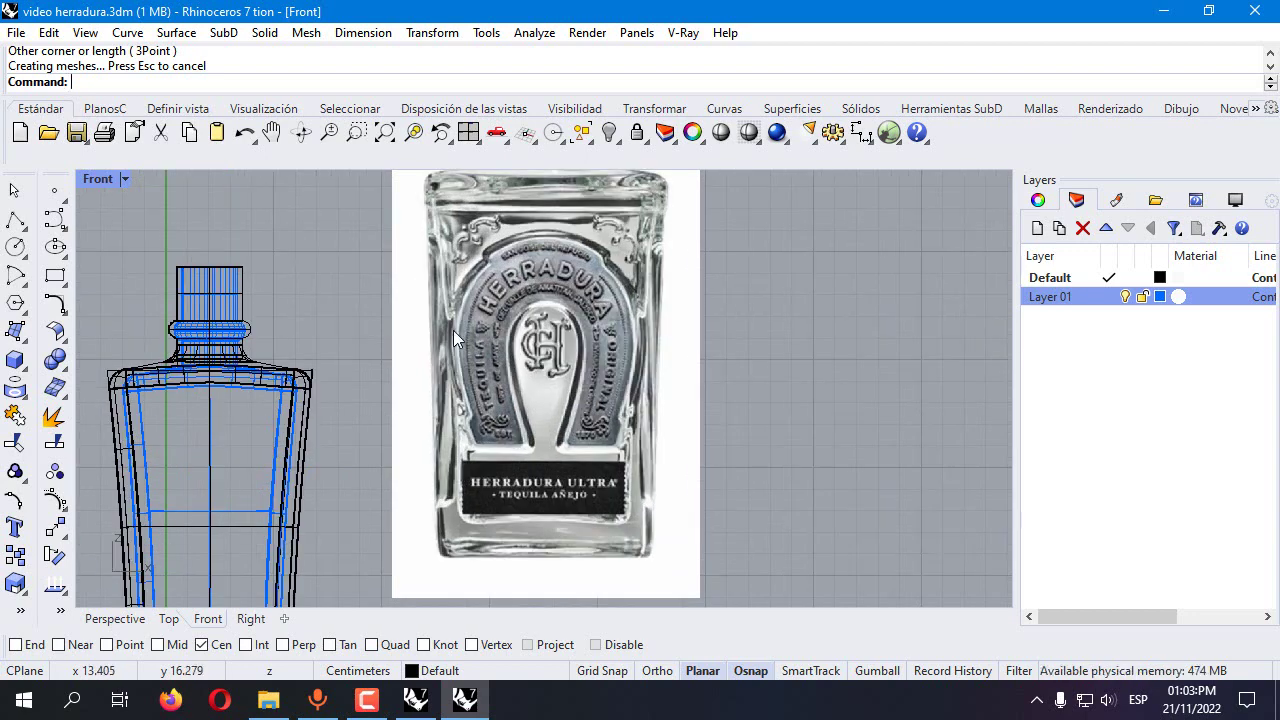
{"action": "scroll", "coordinate": [465, 345], "scroll_direction": "down", "scroll_amount": 1}
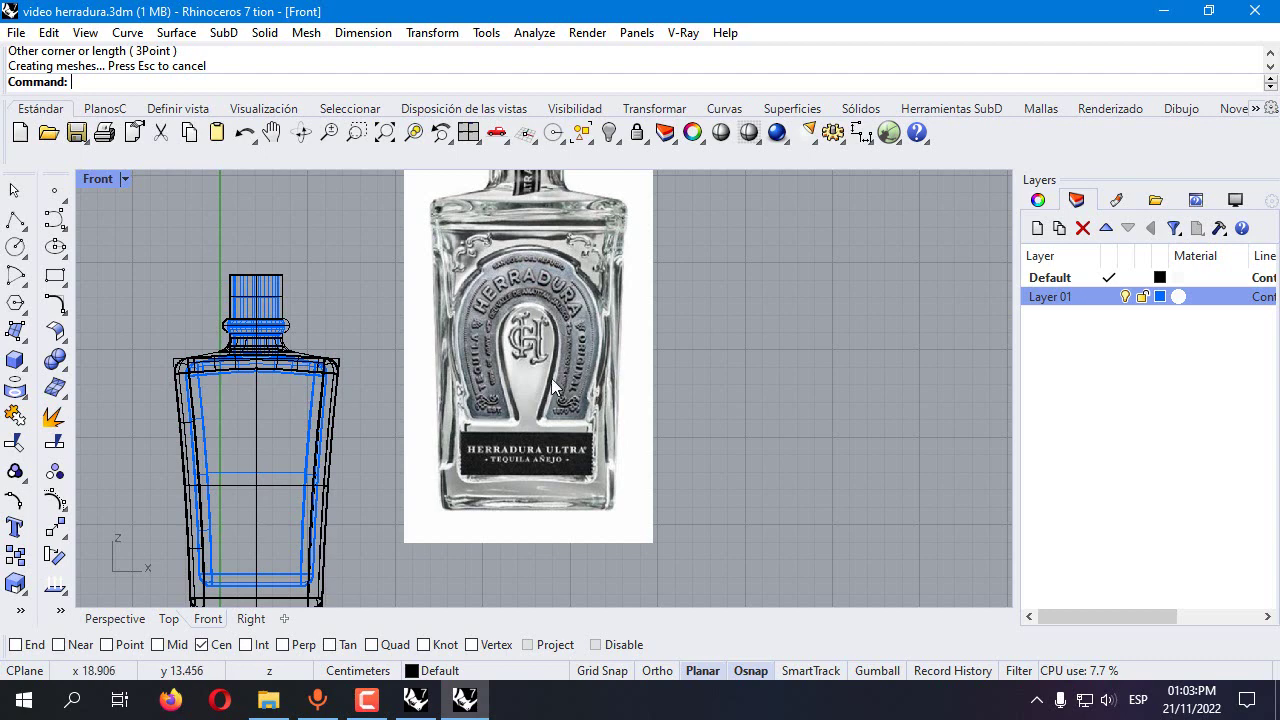
{"action": "scroll", "coordinate": [551, 400], "scroll_direction": "up", "scroll_amount": 1}
{"action": "scroll", "coordinate": [549, 414], "scroll_direction": "down", "scroll_amount": 1}
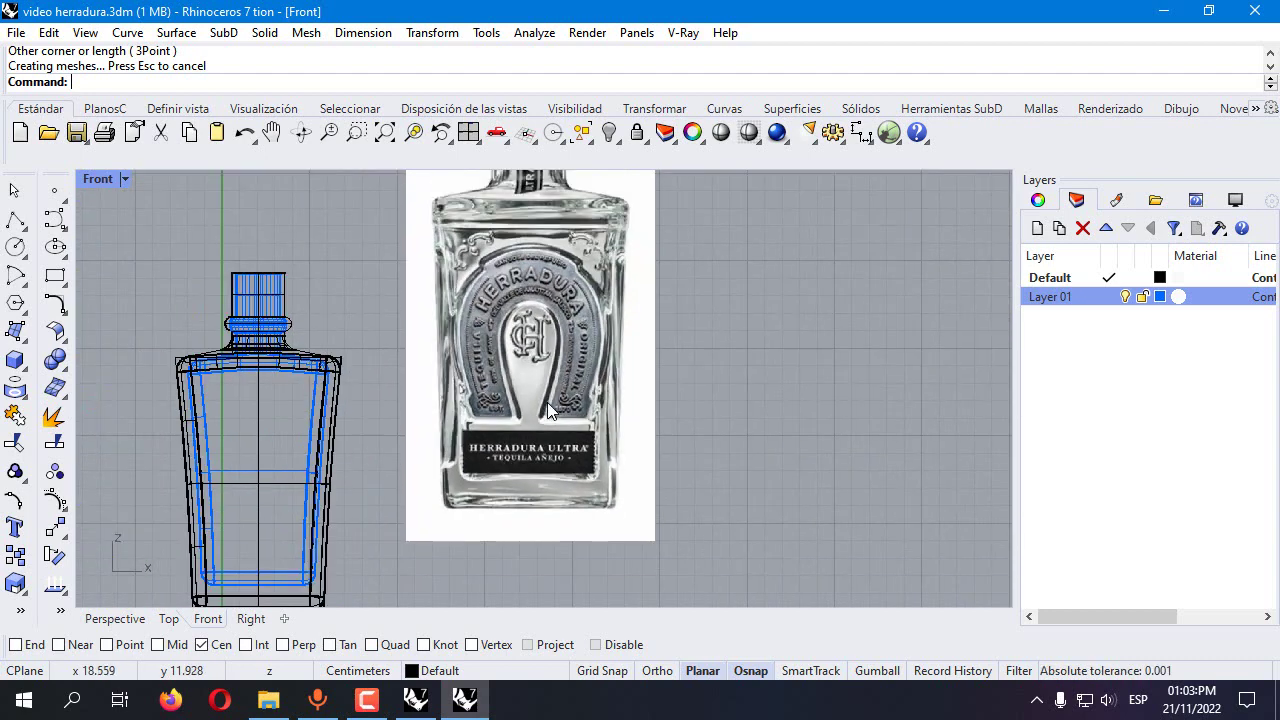
{"action": "left_click_drag", "start_coordinate": [477, 321], "coordinate": [556, 322]}
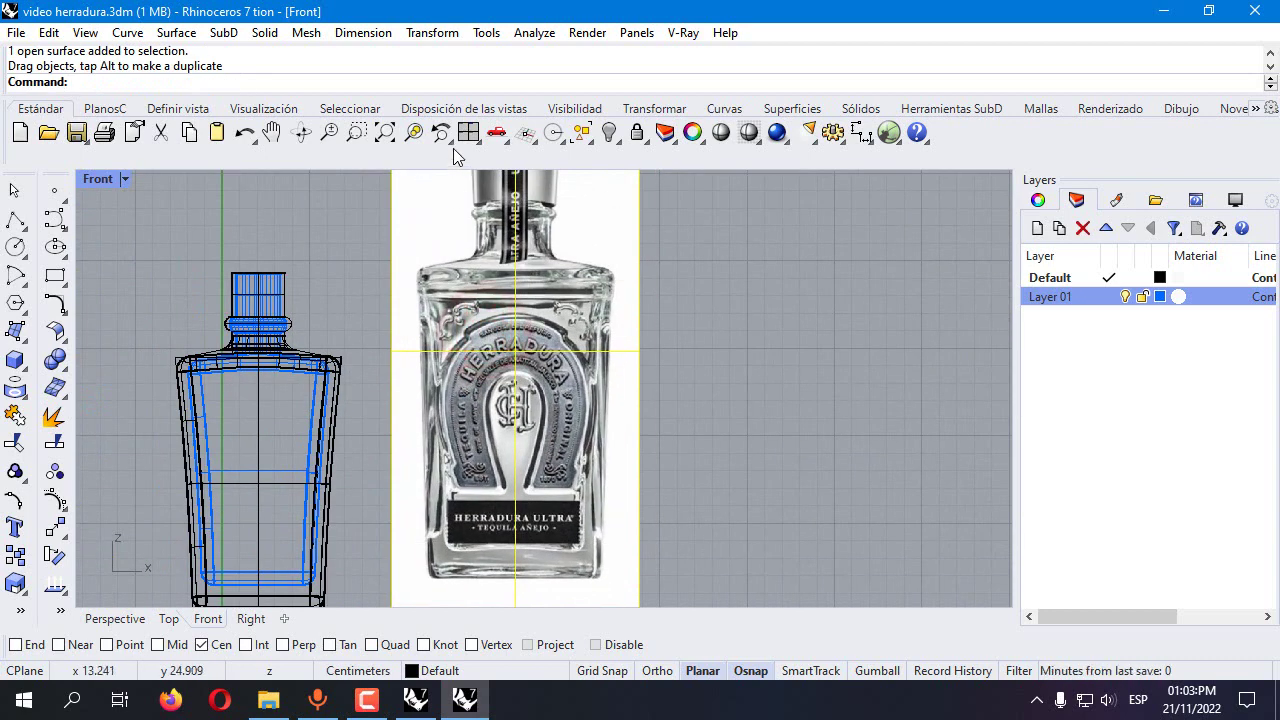
{"action": "left_click", "coordinate": [432, 32]}
{"action": "mouse_move", "coordinate": [514, 149]}
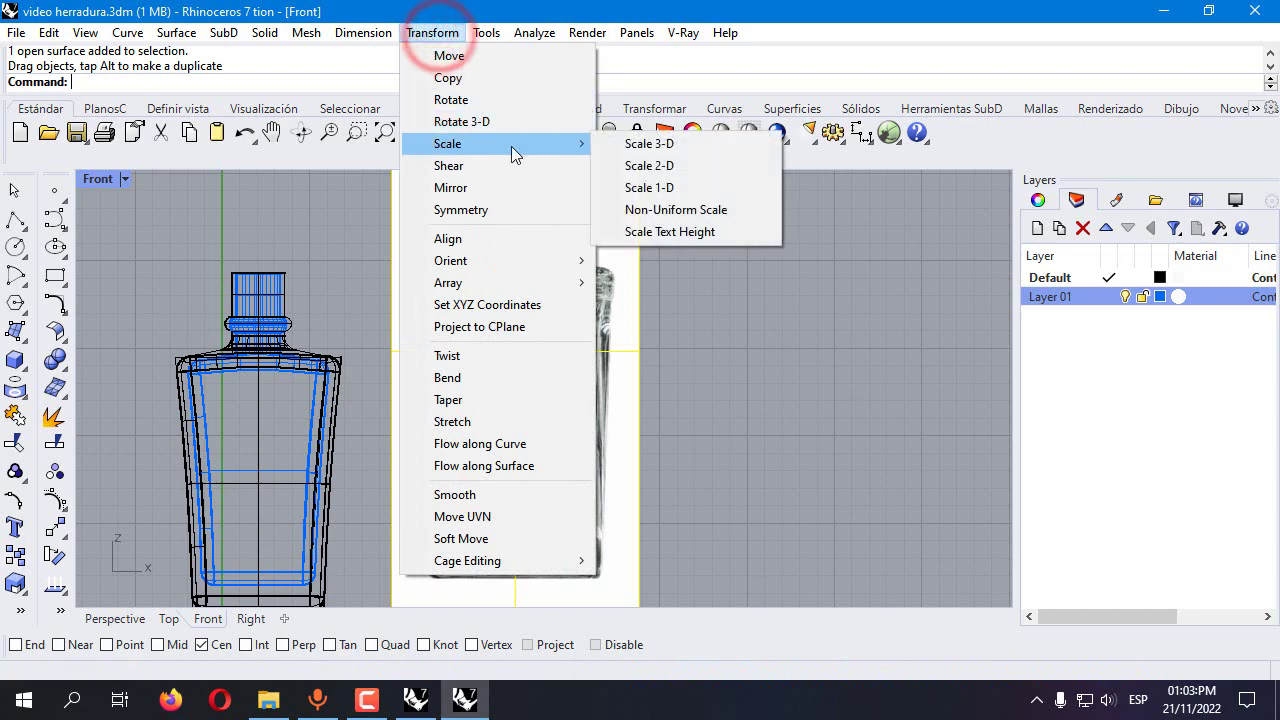
{"action": "left_click", "coordinate": [649, 167]}
{"action": "left_click", "coordinate": [475, 394]}
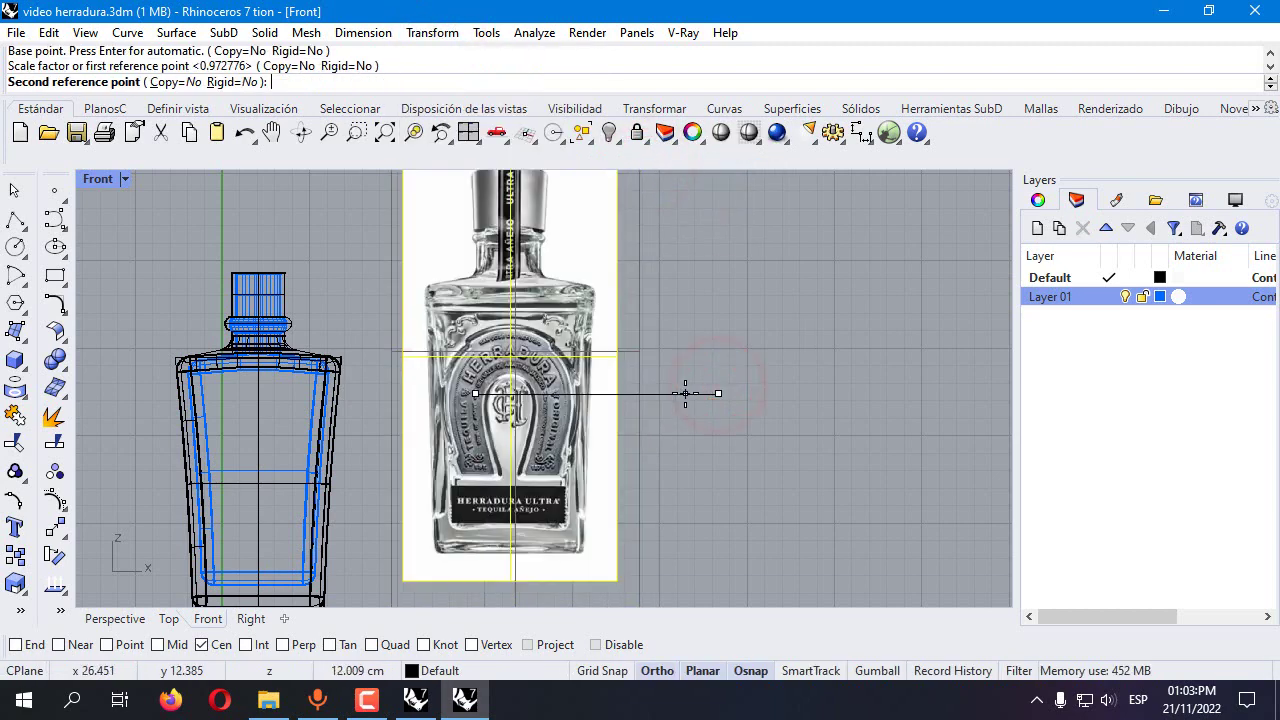
{"action": "left_click", "coordinate": [680, 391]}
Disable object snaps, shrink the picture again with Scale 2-D by a factor of about 0.73, and move it over the modelled bottle
{"action": "left_click", "coordinate": [598, 645]}
{"action": "key", "text": "Return"}
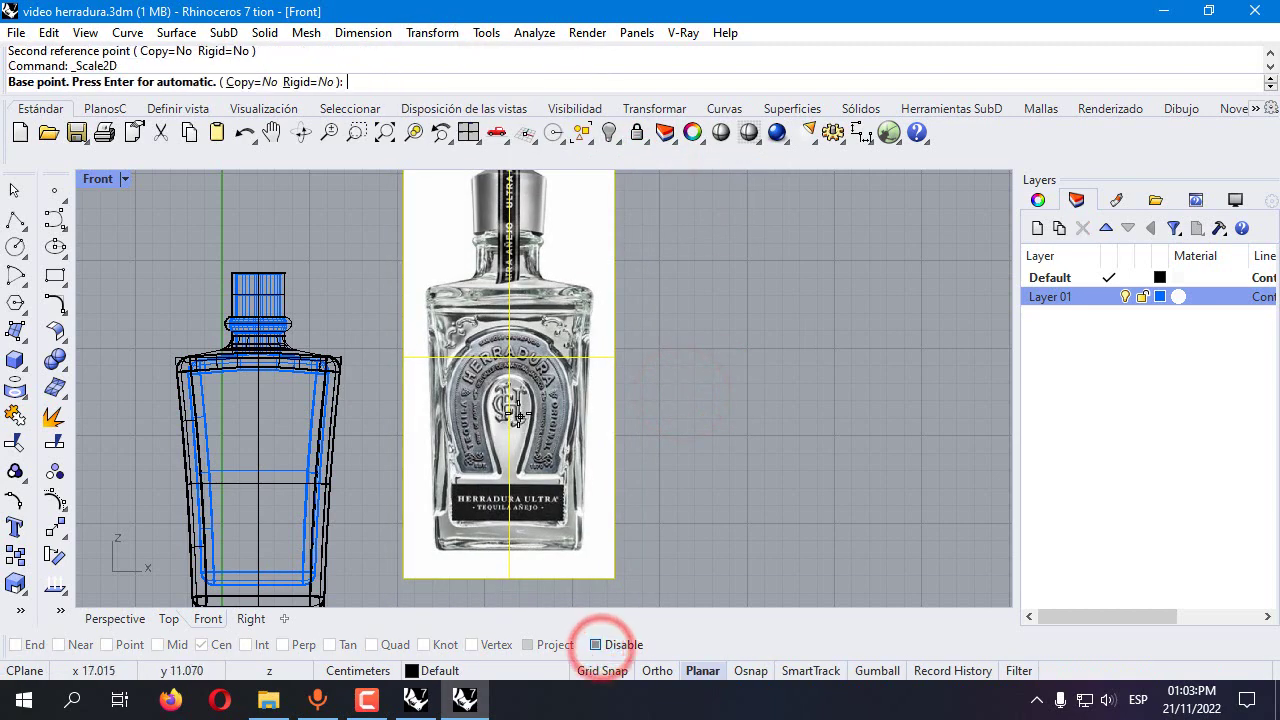
{"action": "key", "text": "Return"}
{"action": "left_click", "coordinate": [726, 420]}
{"action": "left_click", "coordinate": [670, 421]}
{"action": "left_click_drag", "start_coordinate": [535, 415], "coordinate": [290, 472]}
{"action": "scroll", "coordinate": [400, 258], "scroll_direction": "down", "scroll_amount": 1}
{"action": "scroll", "coordinate": [322, 320], "scroll_direction": "up", "scroll_amount": 2}
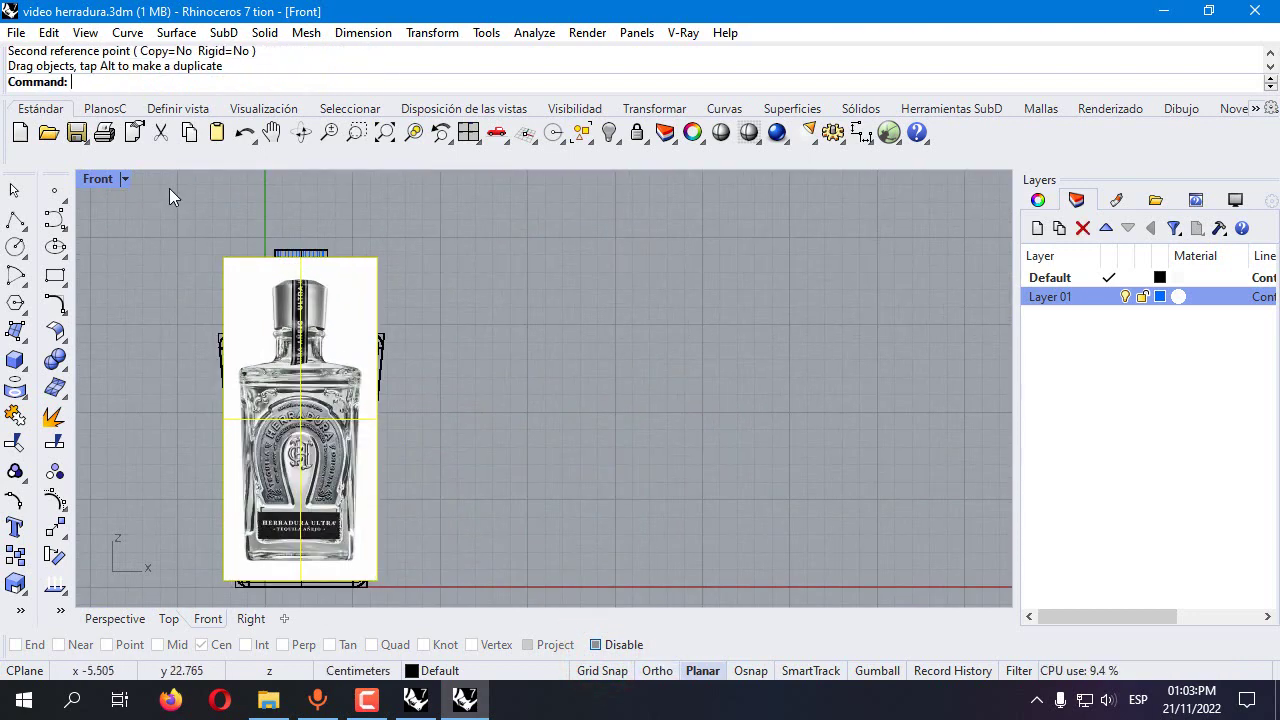
Move the picture off the model, and in the top view place it behind the bottle, roughly centred on it
{"action": "left_click_drag", "start_coordinate": [350, 312], "coordinate": [463, 300]}
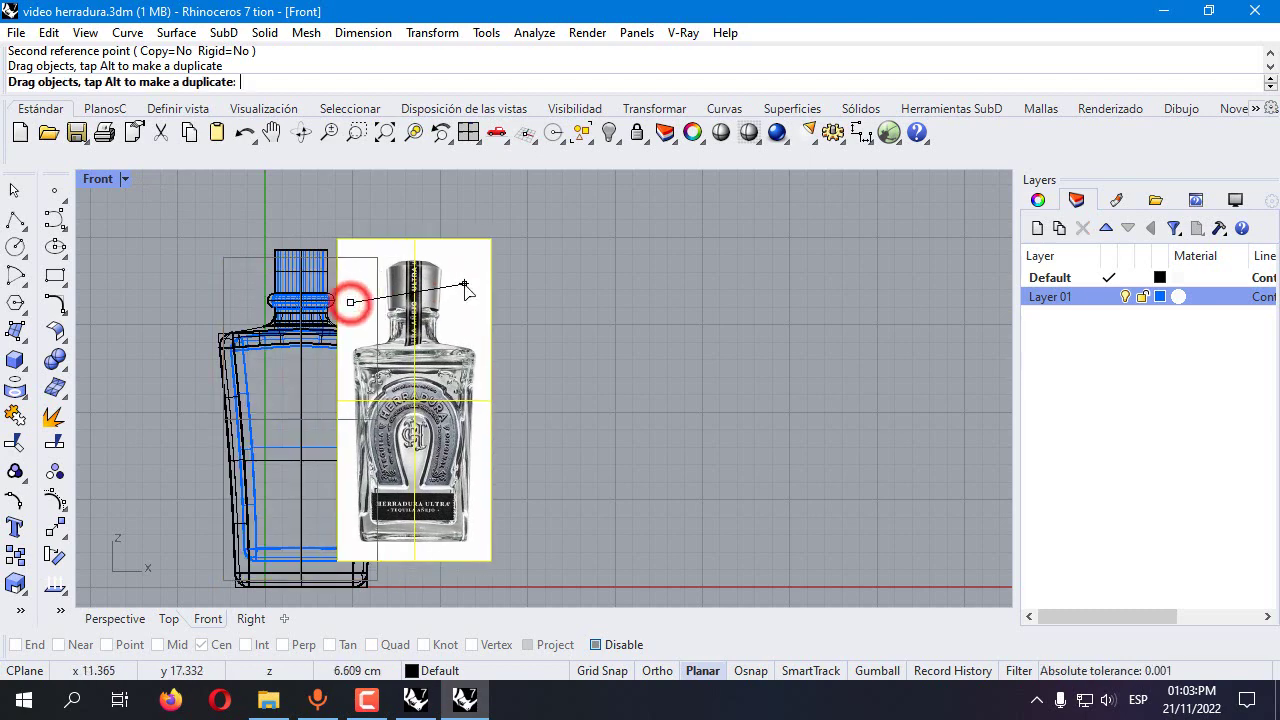
{"action": "double_click", "coordinate": [98, 178]}
{"action": "scroll", "coordinate": [440, 310], "scroll_direction": "down", "scroll_amount": 3}
{"action": "left_click_drag", "start_coordinate": [374, 326], "coordinate": [318, 252]}
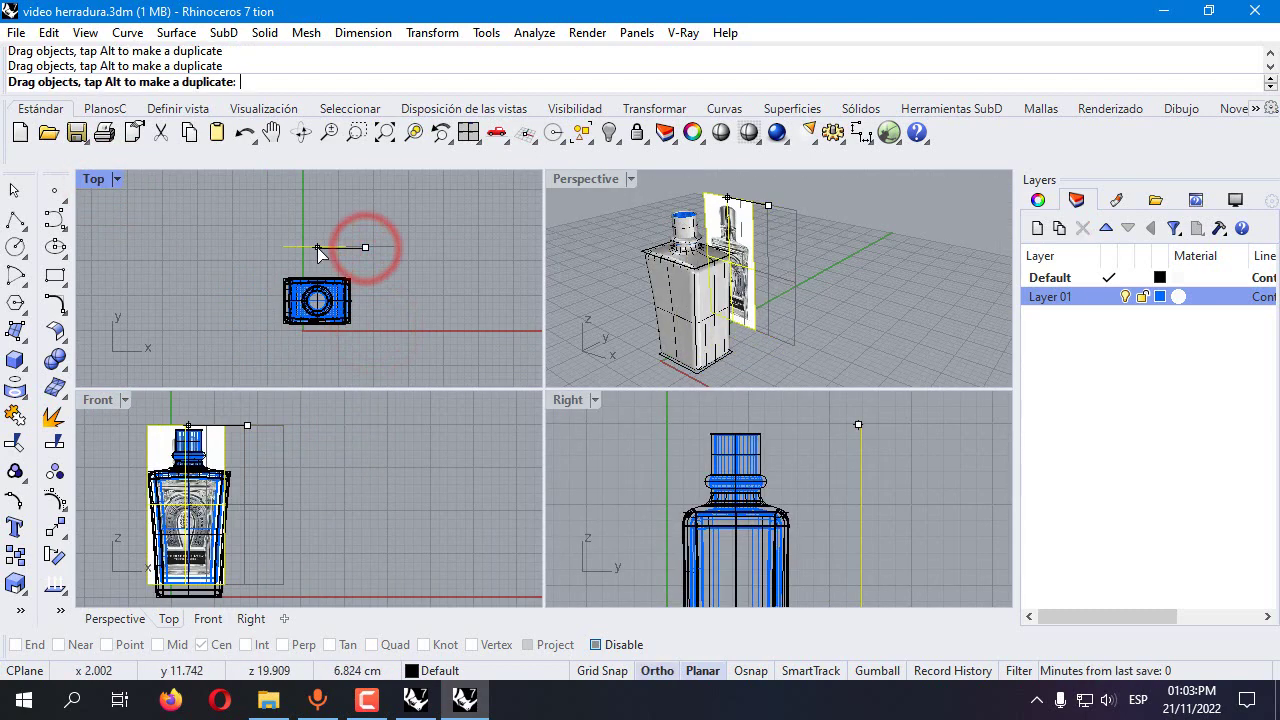
Raise the picture in the front view and enlarge it with Scale 2-D from its cap until the photographed bottle matches the model's size
{"action": "double_click", "coordinate": [96, 403]}
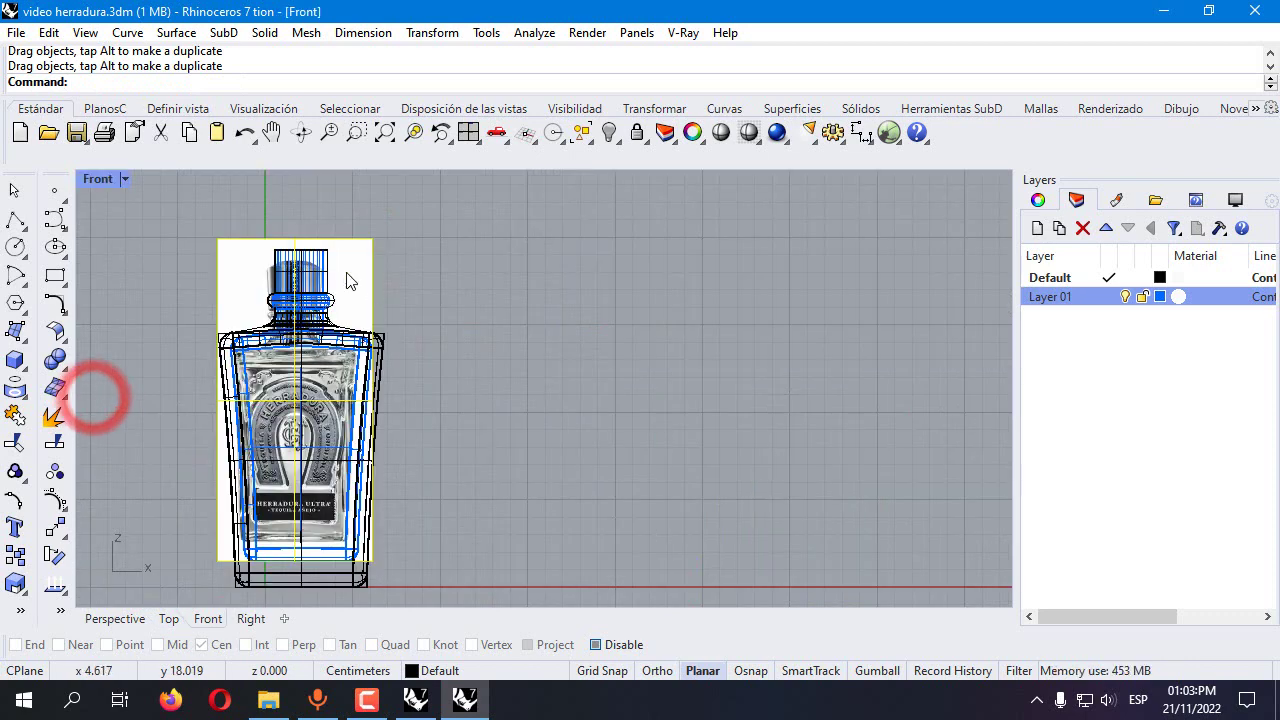
{"action": "mouse_move", "coordinate": [350, 273]}
{"action": "left_mouse_down"}
{"action": "mouse_move", "coordinate": [367, 268]}
{"action": "mouse_move", "coordinate": [349, 271]}
{"action": "mouse_move", "coordinate": [352, 252]}
{"action": "left_mouse_up"}
{"action": "left_click", "coordinate": [297, 240]}
{"action": "left_click", "coordinate": [298, 538]}
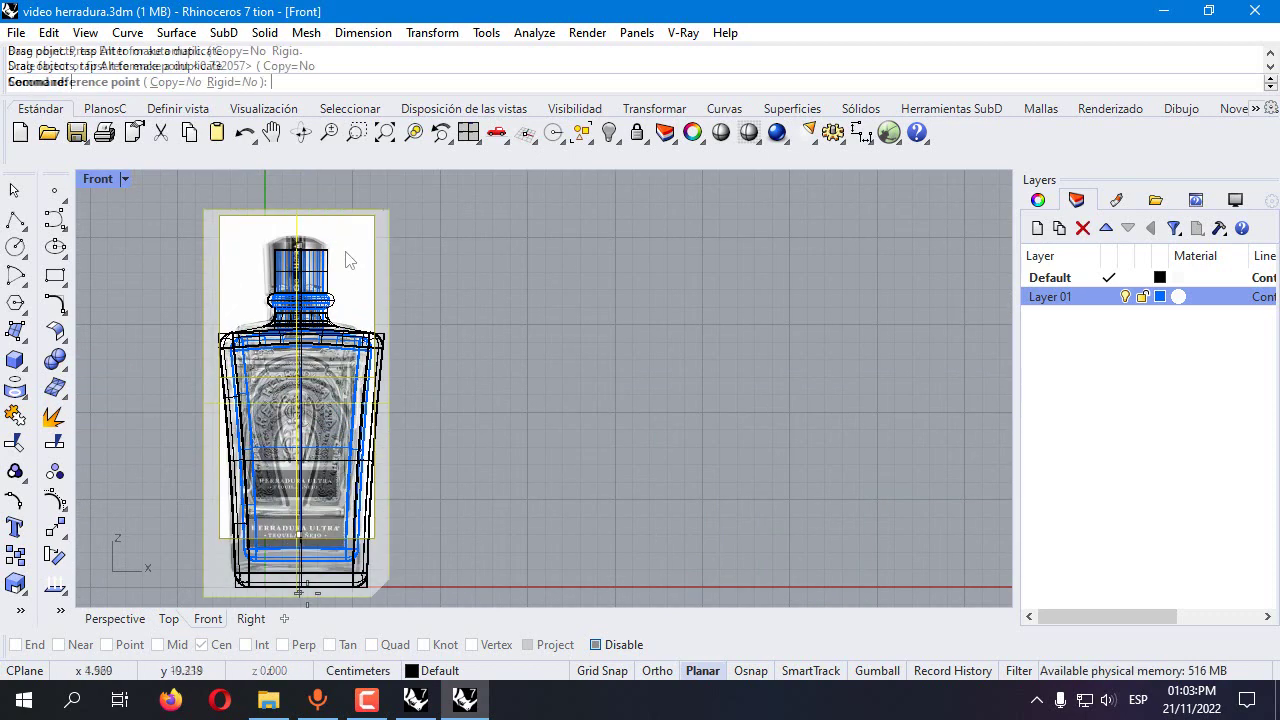
{"action": "left_click", "coordinate": [305, 595]}
{"action": "left_click", "coordinate": [314, 376]}
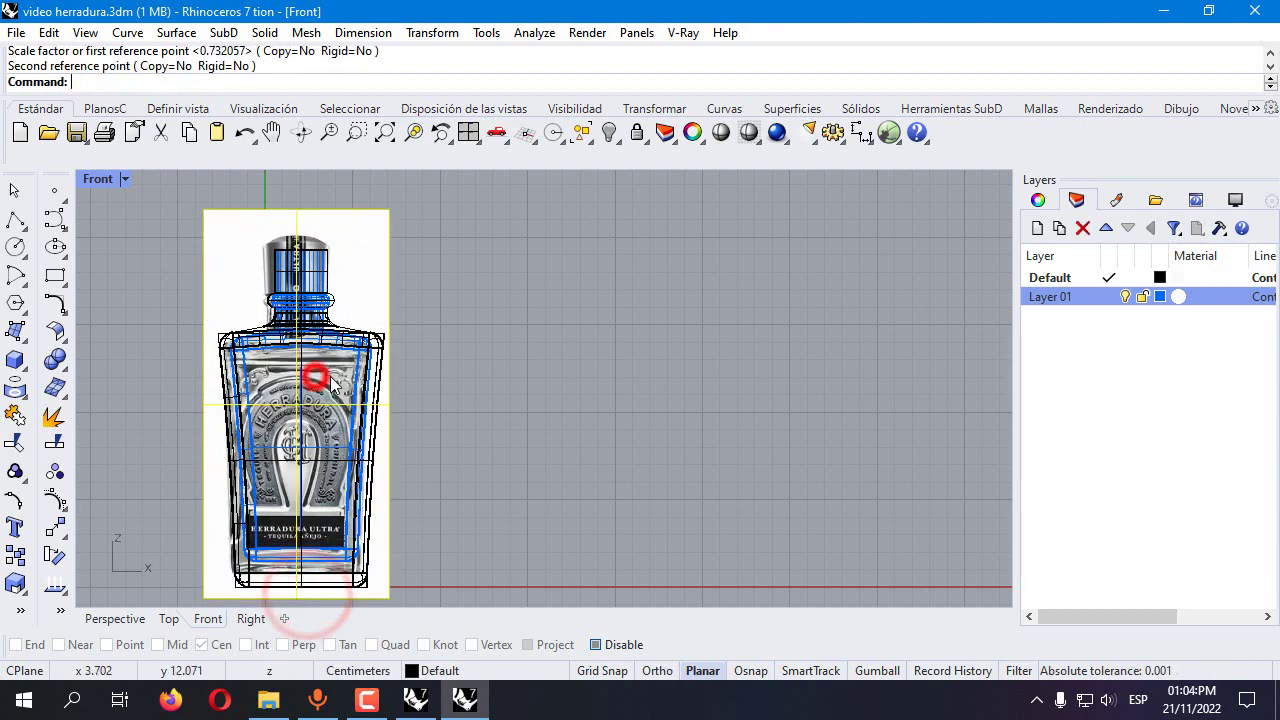
Move the resized picture sideways in the front view so it stands clear of the modelled bottle
{"action": "double_click", "coordinate": [104, 178]}
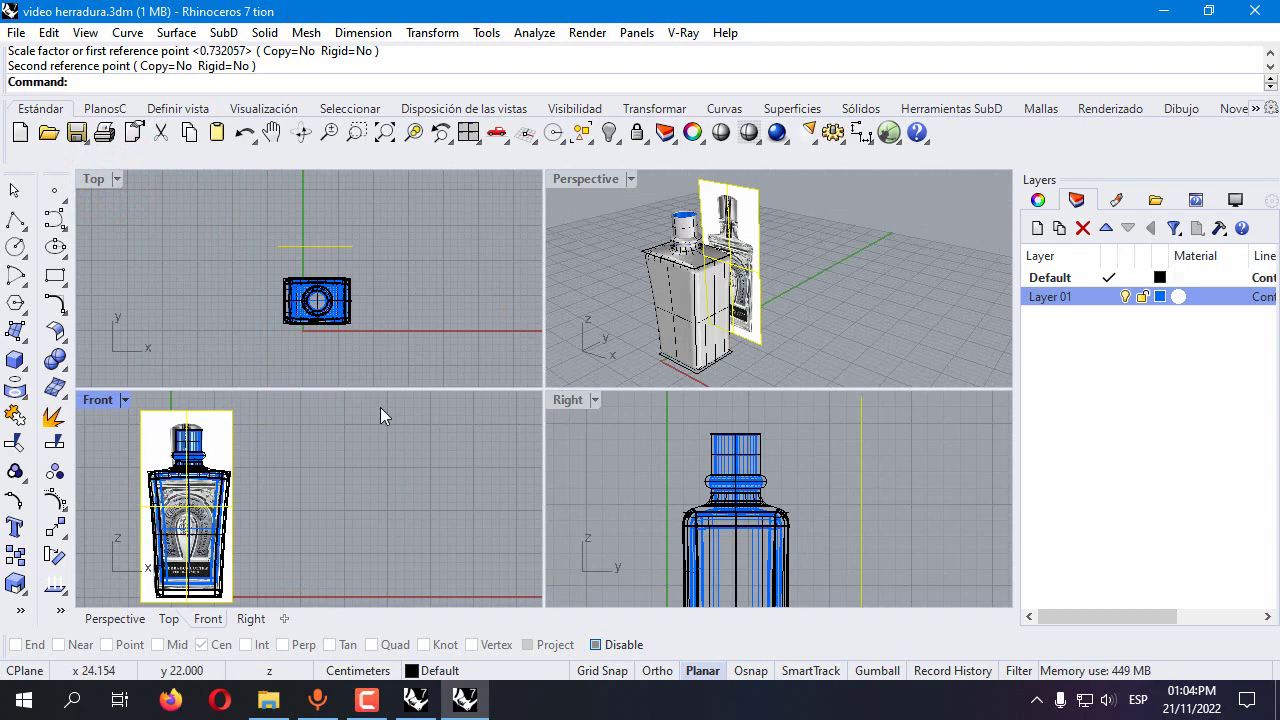
{"action": "left_click", "coordinate": [260, 380]}
{"action": "left_click", "coordinate": [213, 427]}
{"action": "left_click_drag", "start_coordinate": [213, 425], "coordinate": [344, 427]}
{"action": "double_click", "coordinate": [100, 404]}
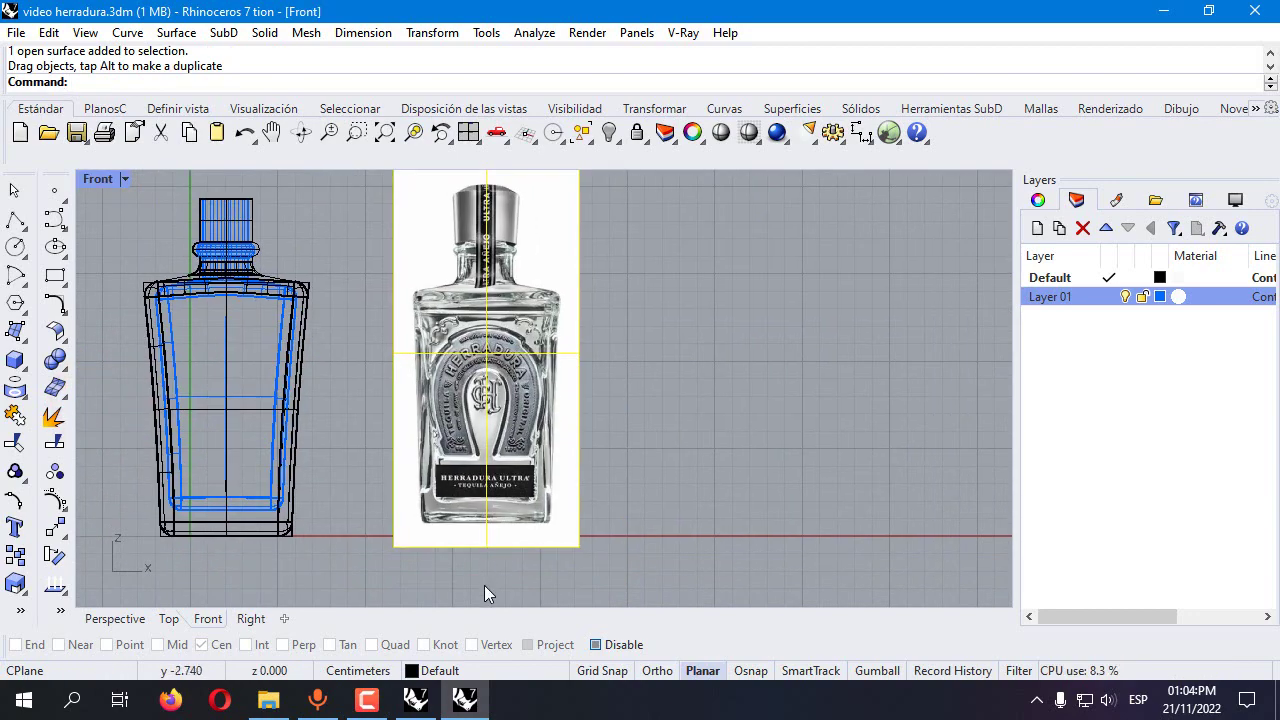
{"action": "scroll", "coordinate": [470, 370], "scroll_direction": "up", "scroll_amount": 5}
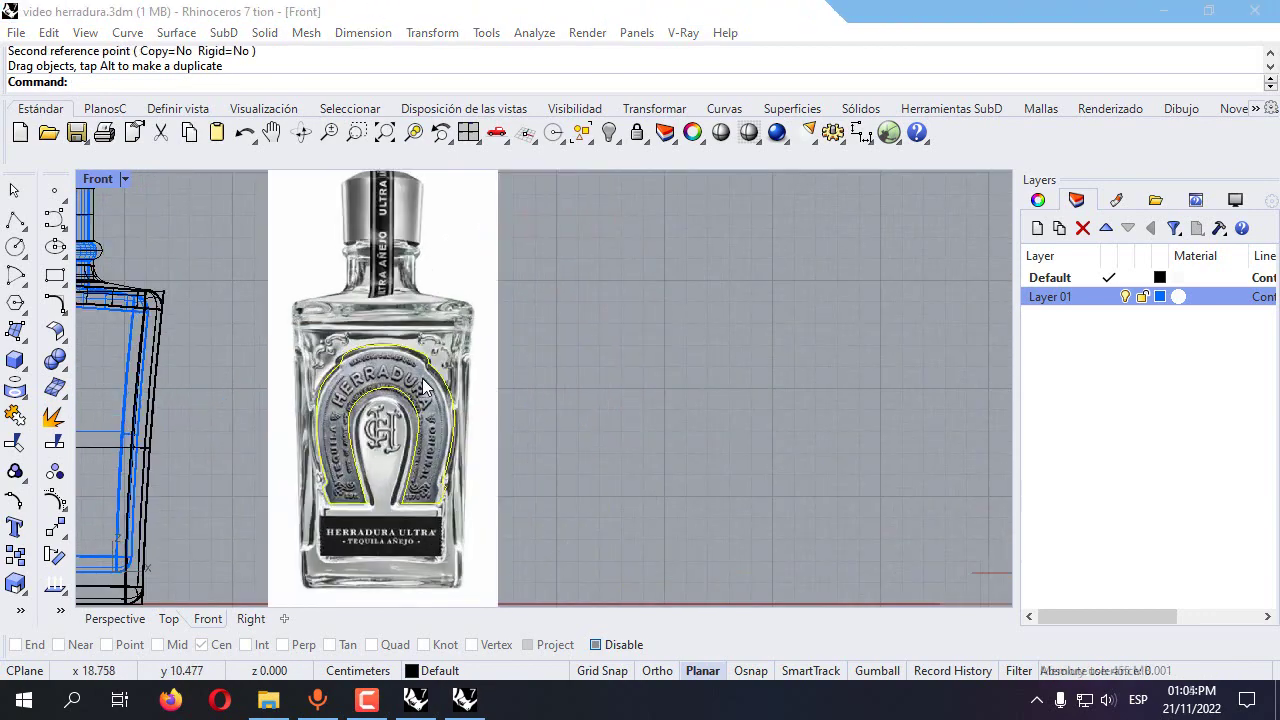
{"action": "scroll", "coordinate": [438, 403], "scroll_direction": "down", "scroll_amount": 1}
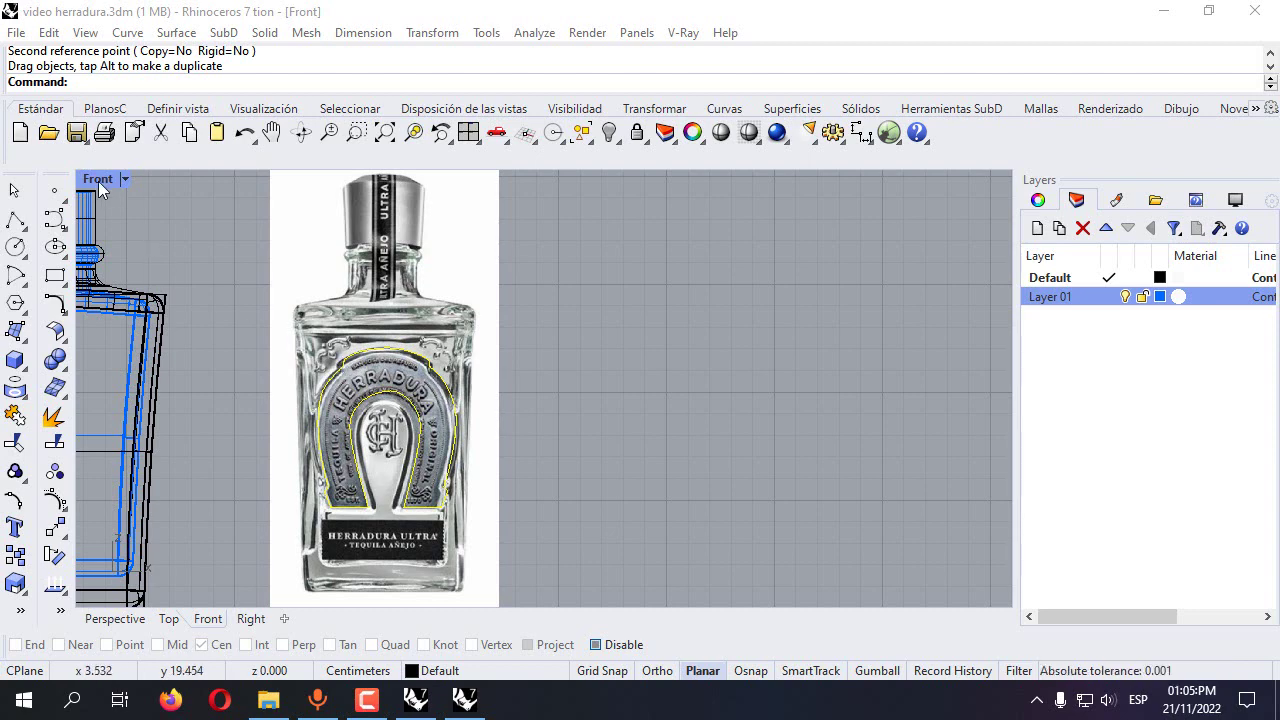
{"action": "left_click", "coordinate": [55, 218]}
{"action": "scroll", "coordinate": [346, 478], "scroll_direction": "up", "scroll_amount": 3}
{"action": "scroll", "coordinate": [346, 478], "scroll_direction": "up", "scroll_amount": 3}
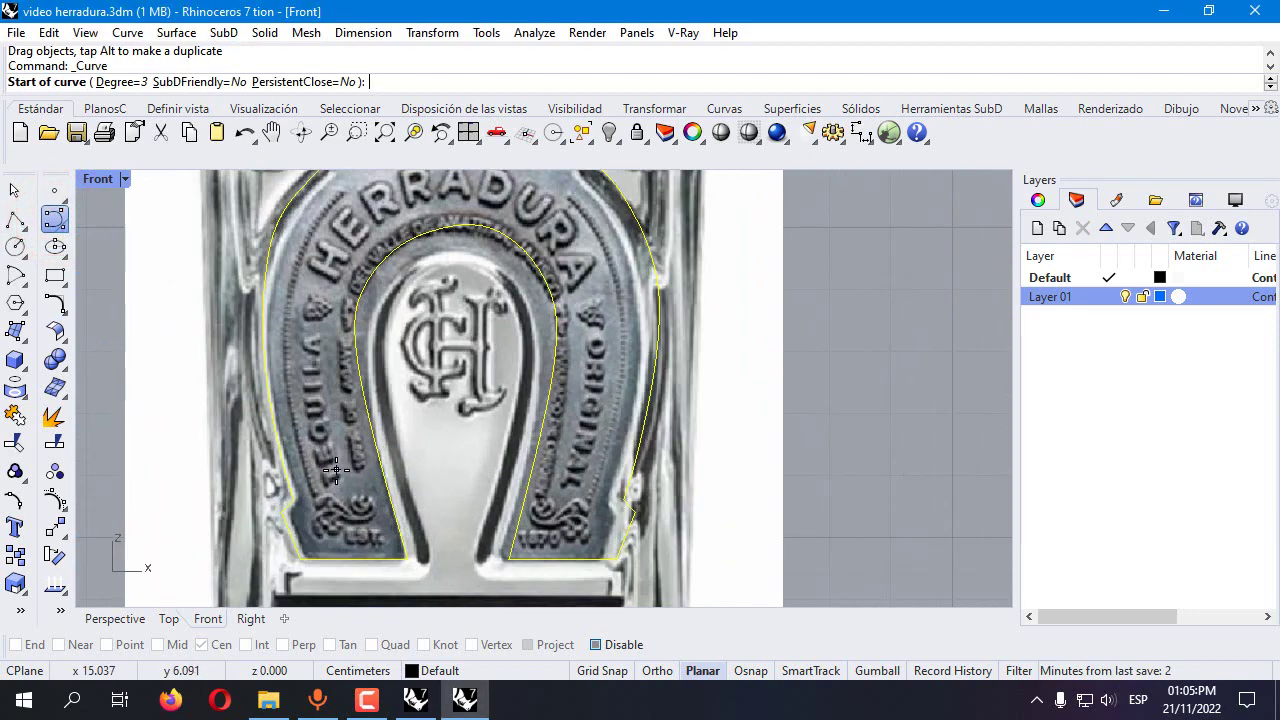
{"action": "left_click", "coordinate": [339, 473]}
{"action": "left_click", "coordinate": [312, 373]}
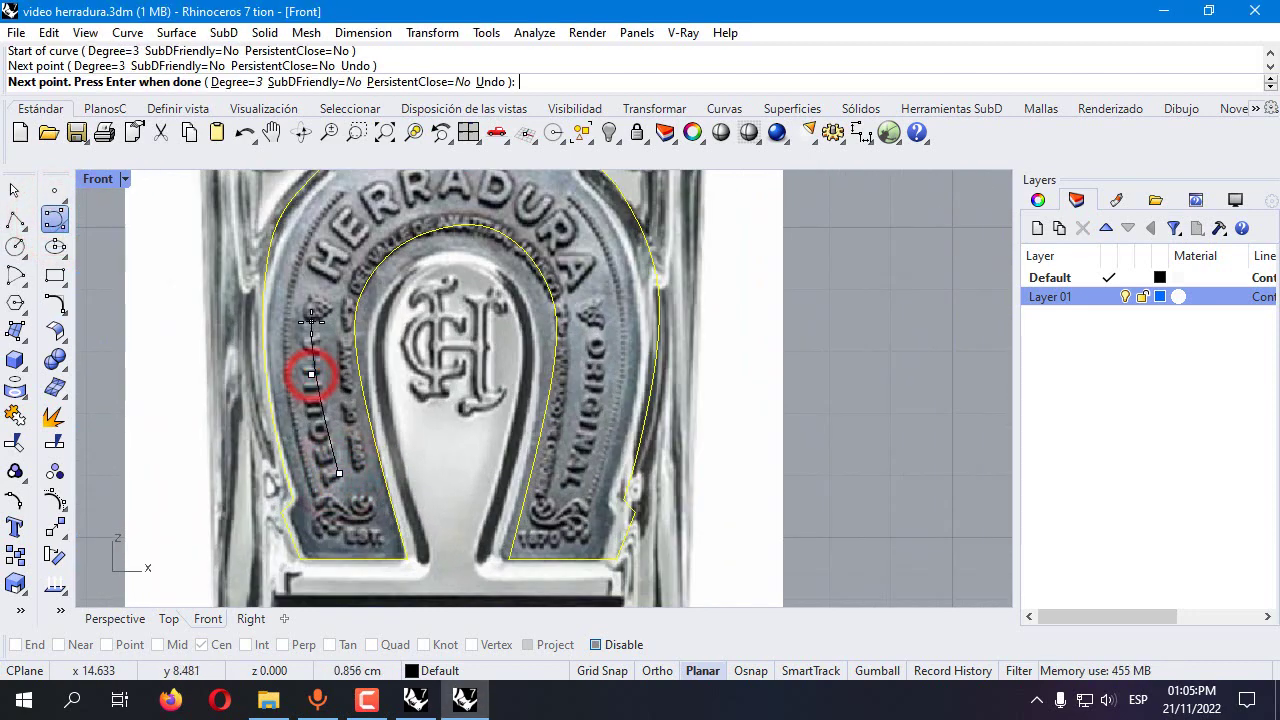
{"action": "key", "text": "ctrl+z"}
{"action": "key", "text": "ctrl+z"}
{"action": "key", "text": "Escape"}
Draw an open arched control-point curve along the baseline of the horseshoe lettering, from the T of TEQUILA over HERRADURA to the end of ORIGINAL
{"action": "right_click", "coordinate": [341, 470]}
{"action": "left_click", "coordinate": [343, 472]}
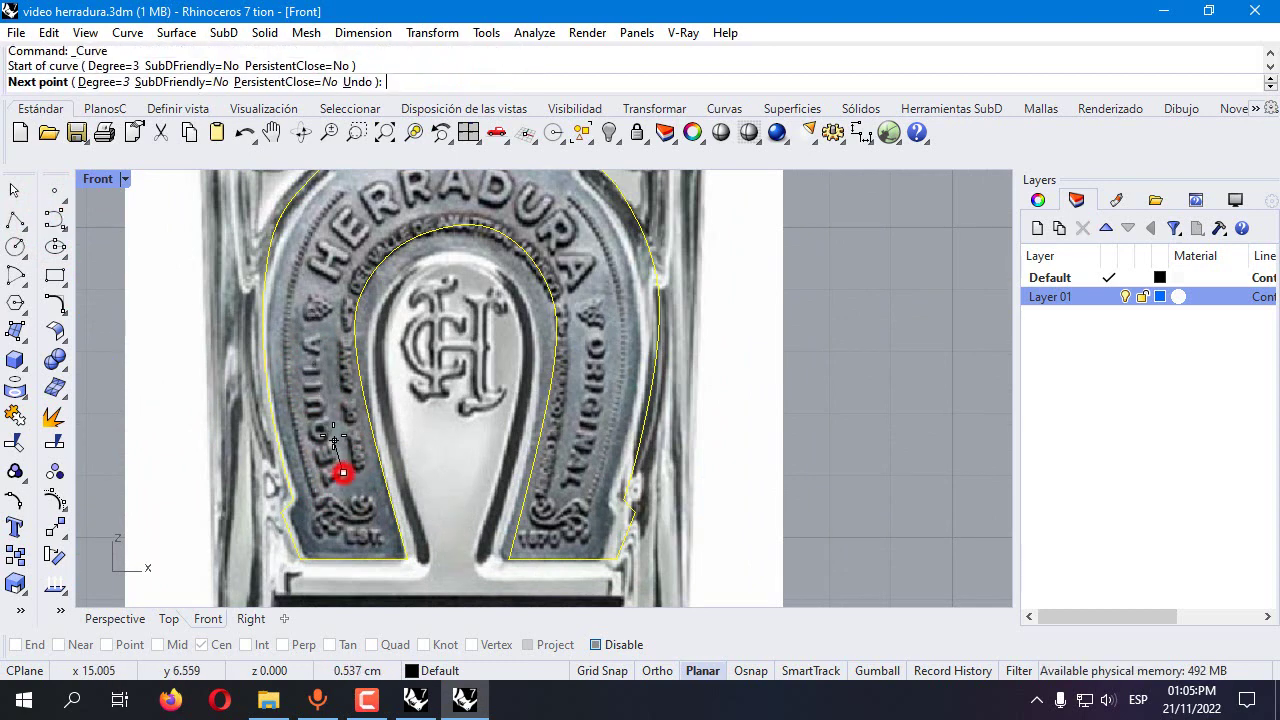
{"action": "left_click", "coordinate": [328, 418]}
{"action": "left_click", "coordinate": [321, 353]}
{"action": "left_click", "coordinate": [323, 303]}
{"action": "left_click", "coordinate": [349, 251]}
{"action": "left_click", "coordinate": [389, 217]}
{"action": "left_click", "coordinate": [427, 204]}
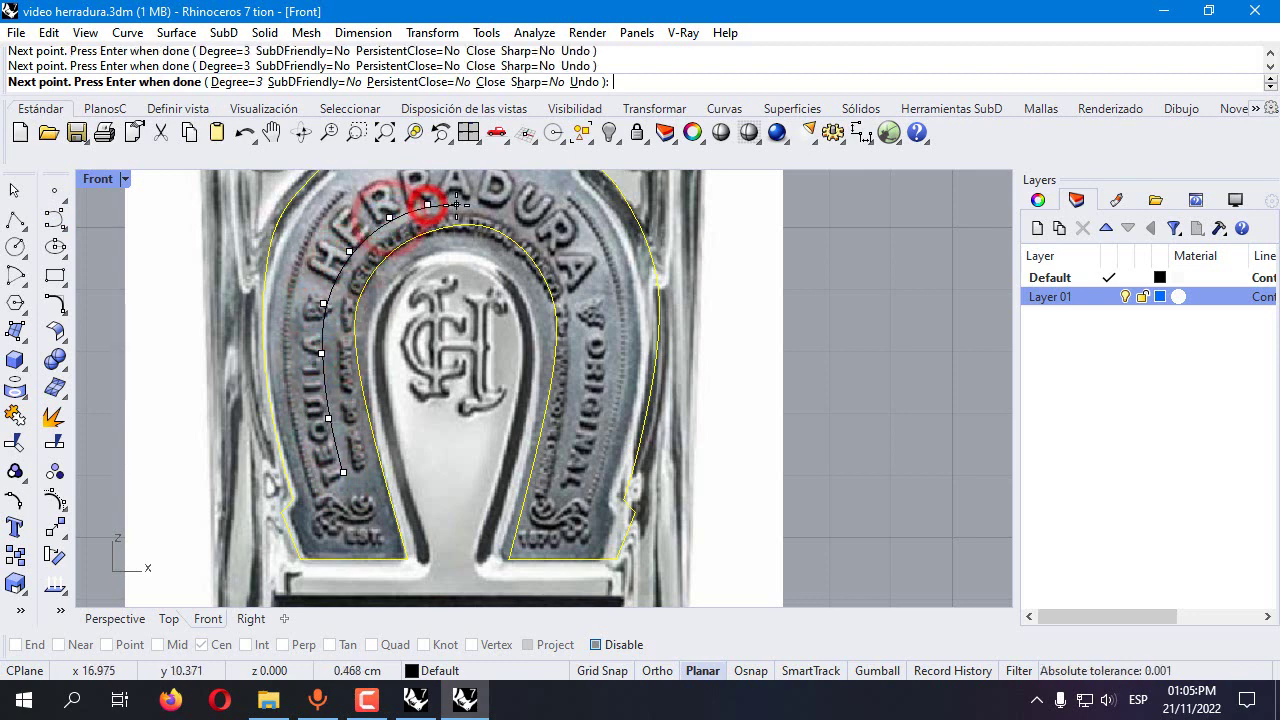
{"action": "left_click", "coordinate": [462, 202]}
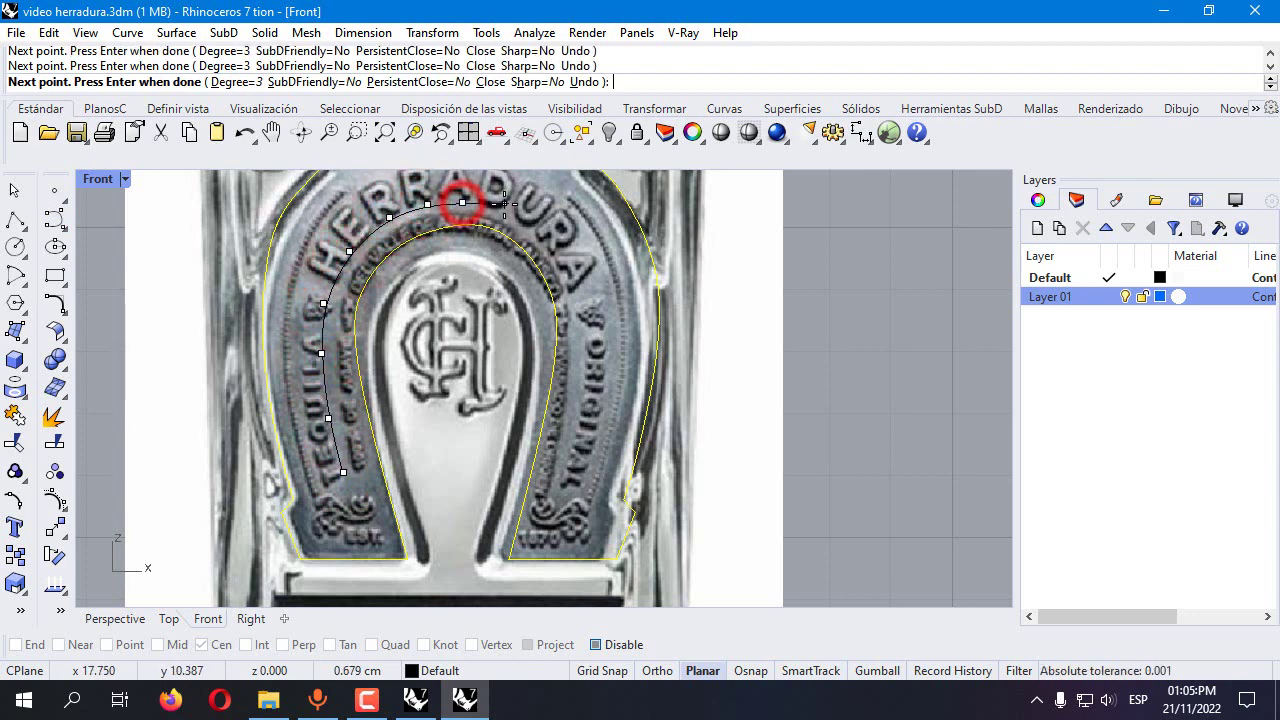
{"action": "left_click", "coordinate": [541, 241]}
{"action": "left_click", "coordinate": [568, 280]}
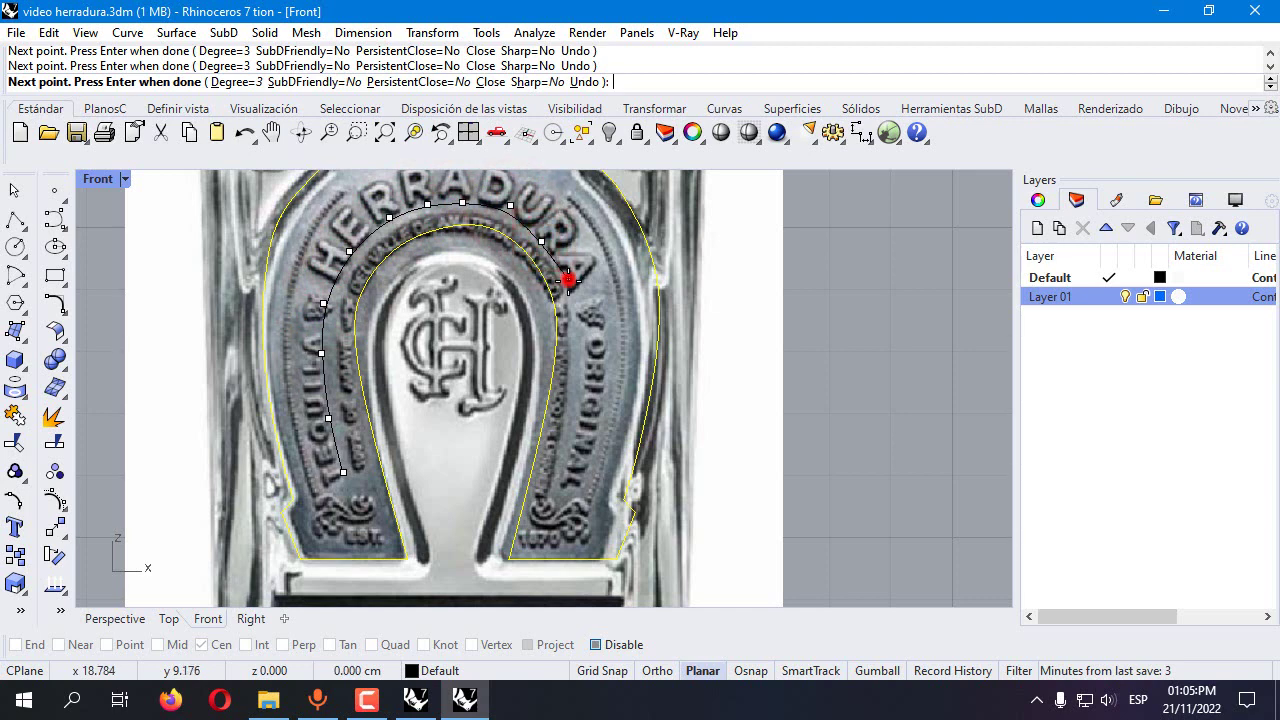
{"action": "left_click", "coordinate": [578, 305]}
{"action": "left_click", "coordinate": [586, 329]}
{"action": "left_click", "coordinate": [589, 358]}
{"action": "left_click", "coordinate": [583, 434]}
{"action": "right_click", "coordinate": [563, 484]}
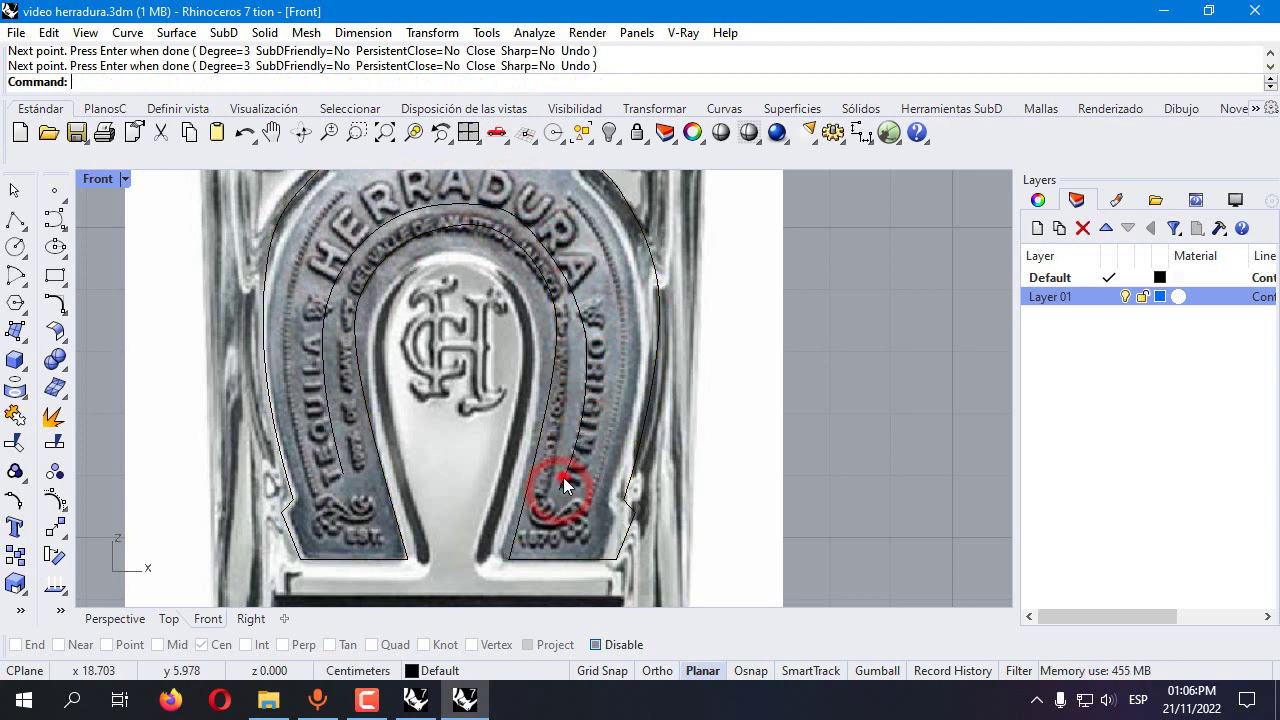
{"action": "left_click", "coordinate": [563, 484]}
{"action": "left_click", "coordinate": [618, 532]}
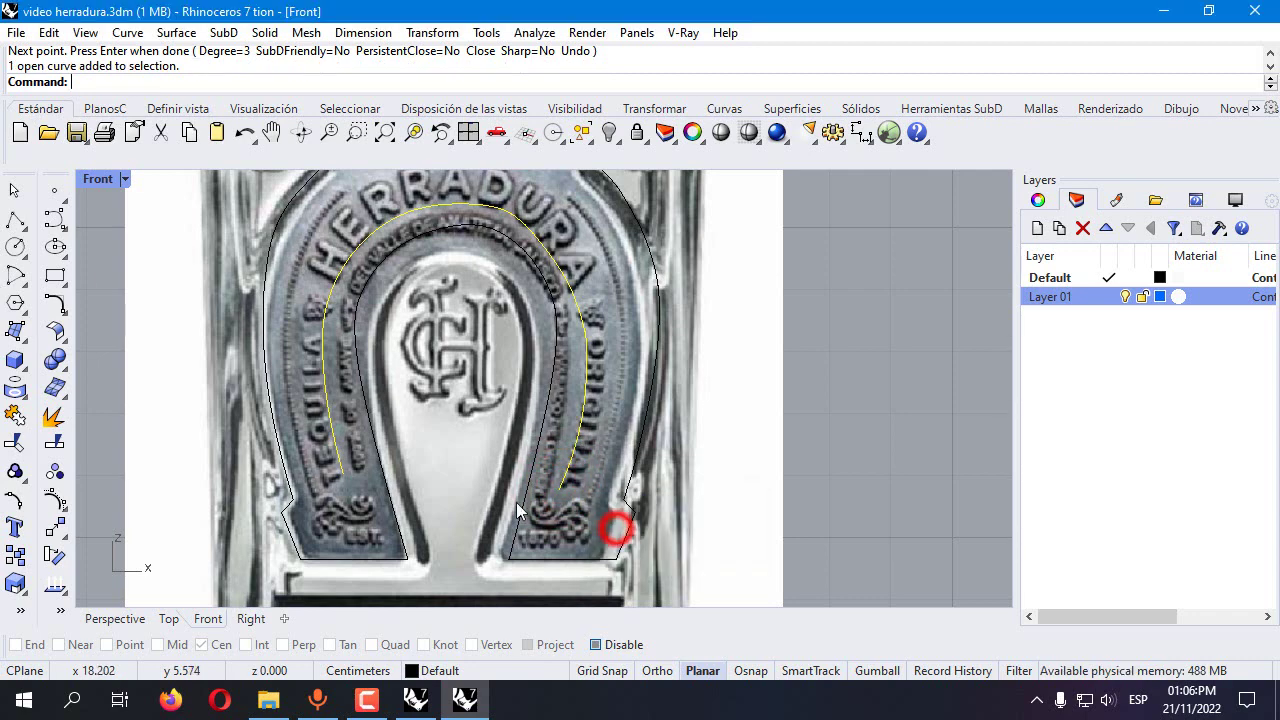
{"action": "left_click", "coordinate": [55, 497]}
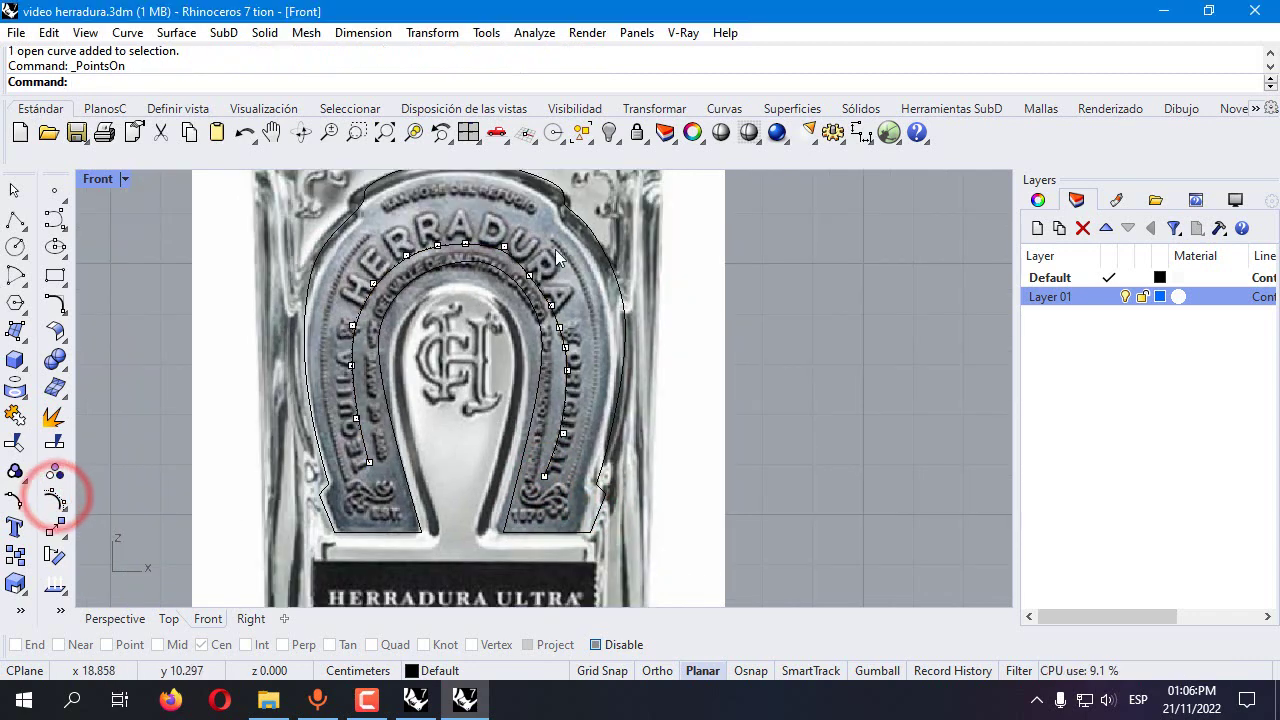
{"action": "scroll", "coordinate": [495, 240], "scroll_direction": "up", "scroll_amount": 2}
{"action": "left_click", "coordinate": [495, 240]}
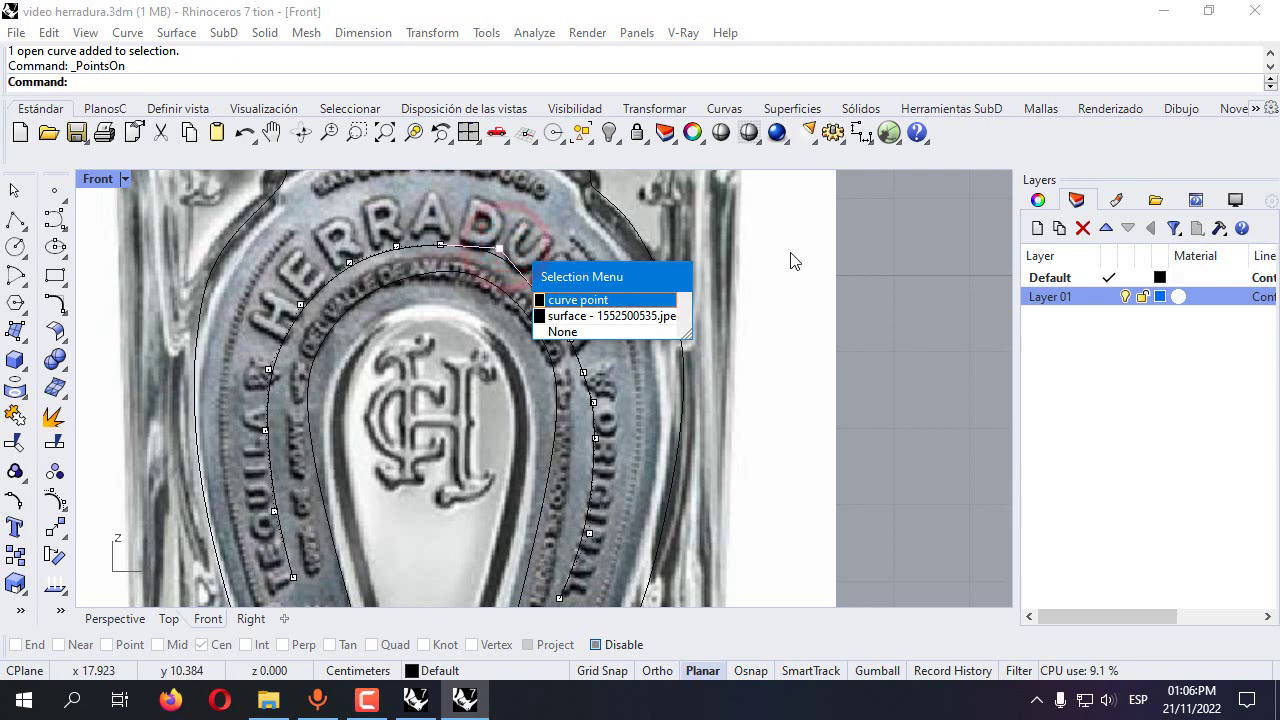
{"action": "key", "text": "Escape"}
{"action": "scroll", "coordinate": [463, 364], "scroll_direction": "down", "scroll_amount": 5}
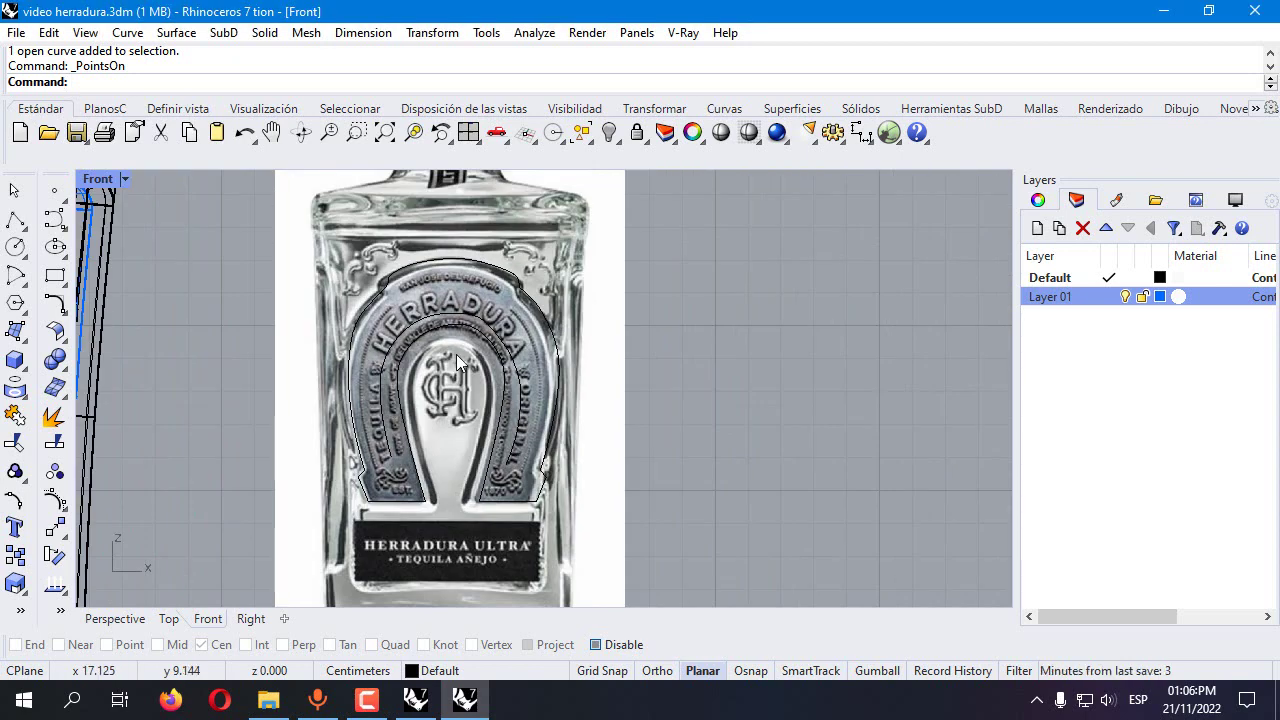
Show the lettering guide curve's control points and shift those below the last letters of HERRADURA outward to round the arch
{"action": "left_click", "coordinate": [496, 322]}
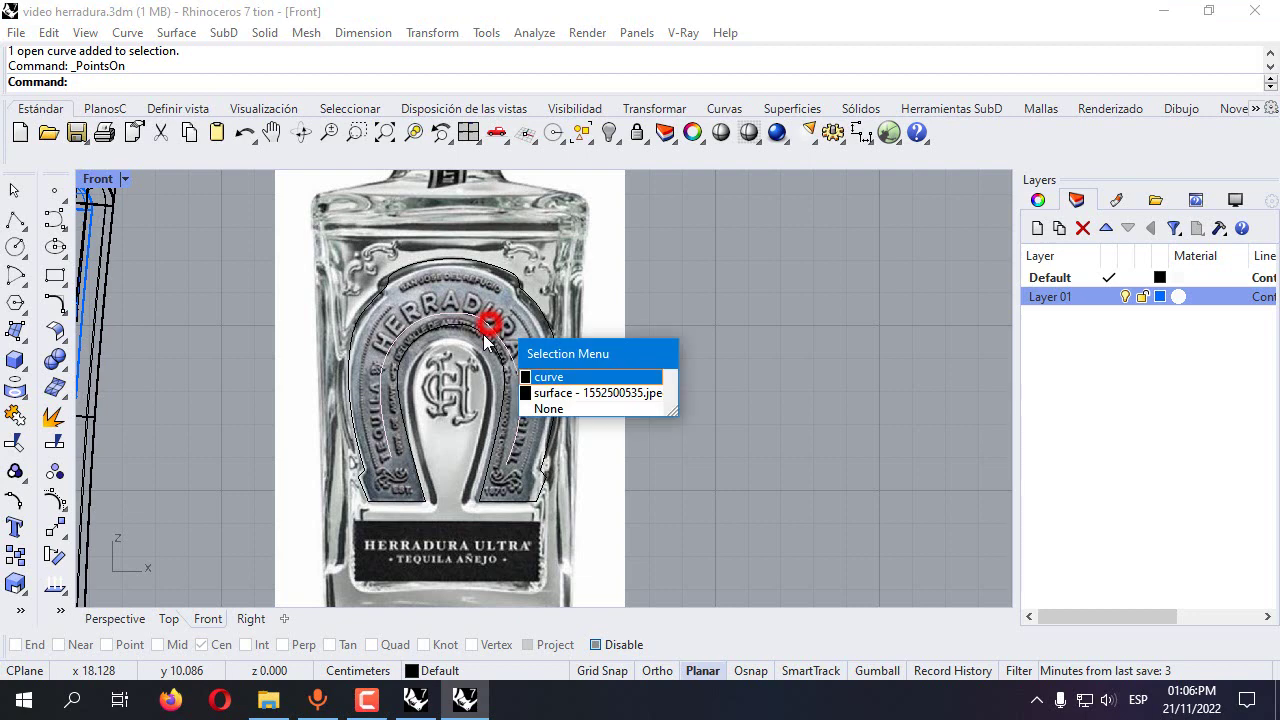
{"action": "left_click", "coordinate": [550, 382]}
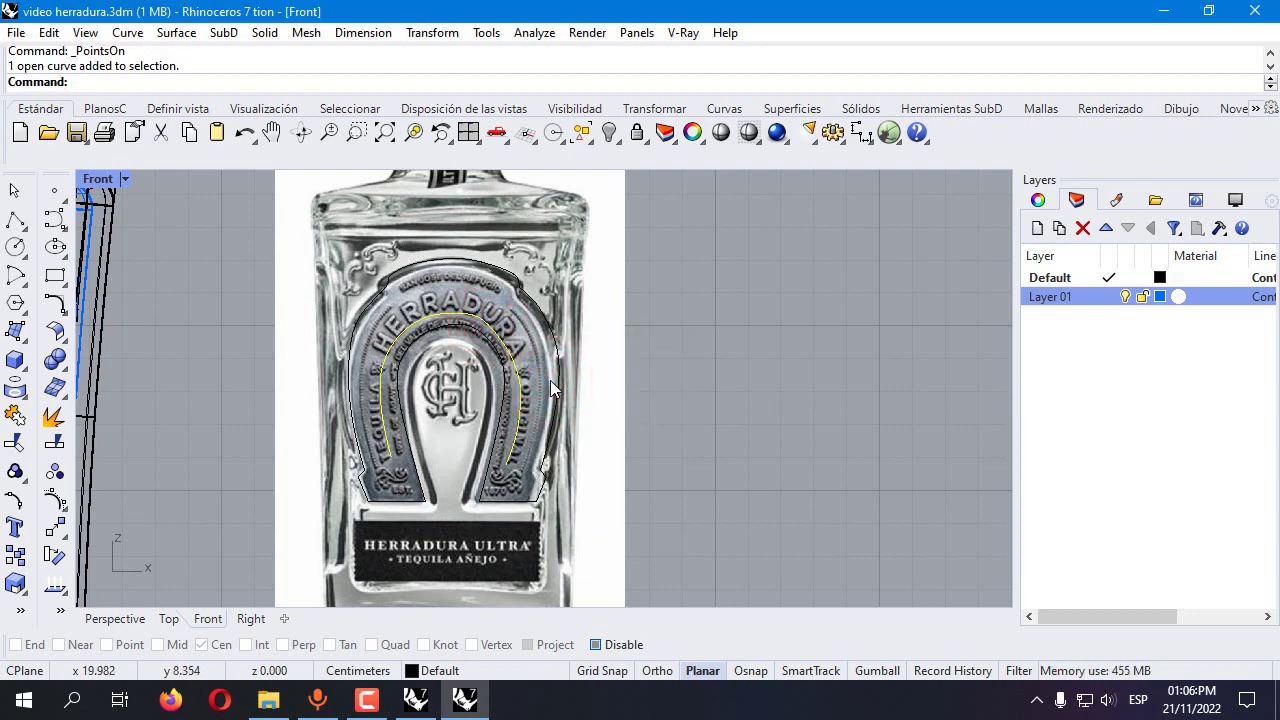
{"action": "scroll", "coordinate": [550, 380], "scroll_direction": "down", "scroll_amount": 3}
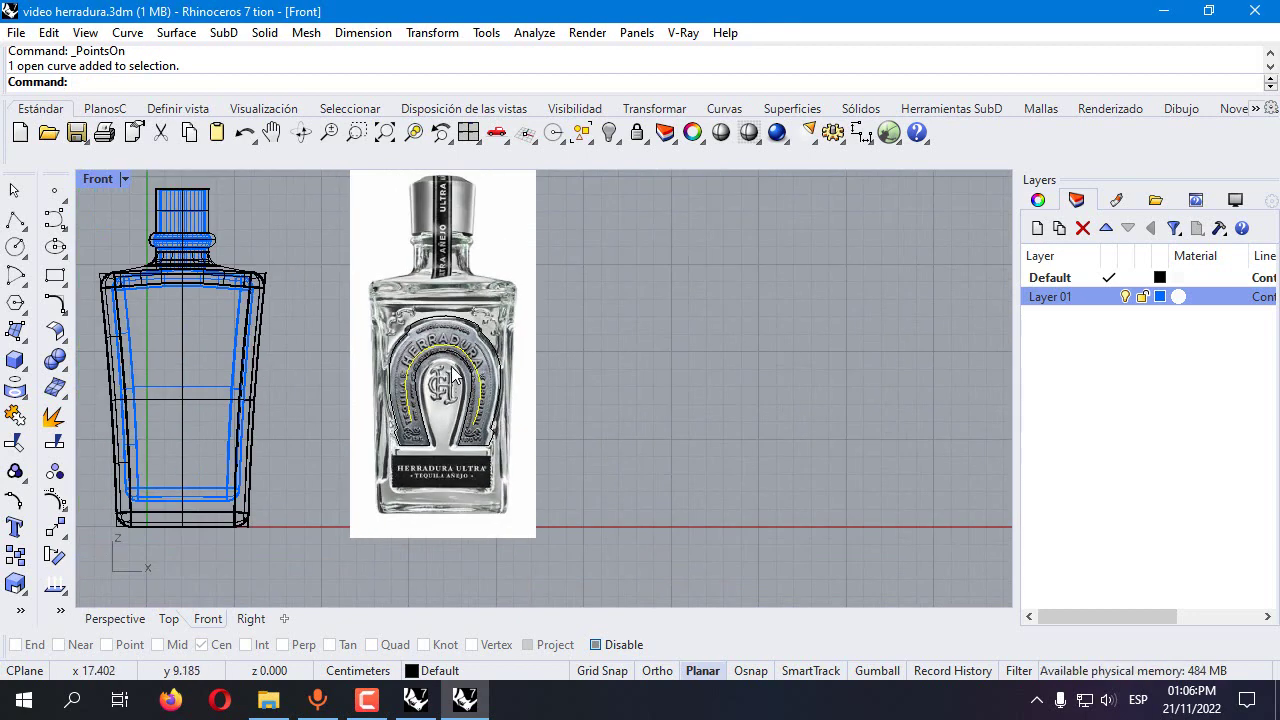
{"action": "scroll", "coordinate": [490, 358], "scroll_direction": "up", "scroll_amount": 3}
{"action": "scroll", "coordinate": [477, 378], "scroll_direction": "up", "scroll_amount": 3}
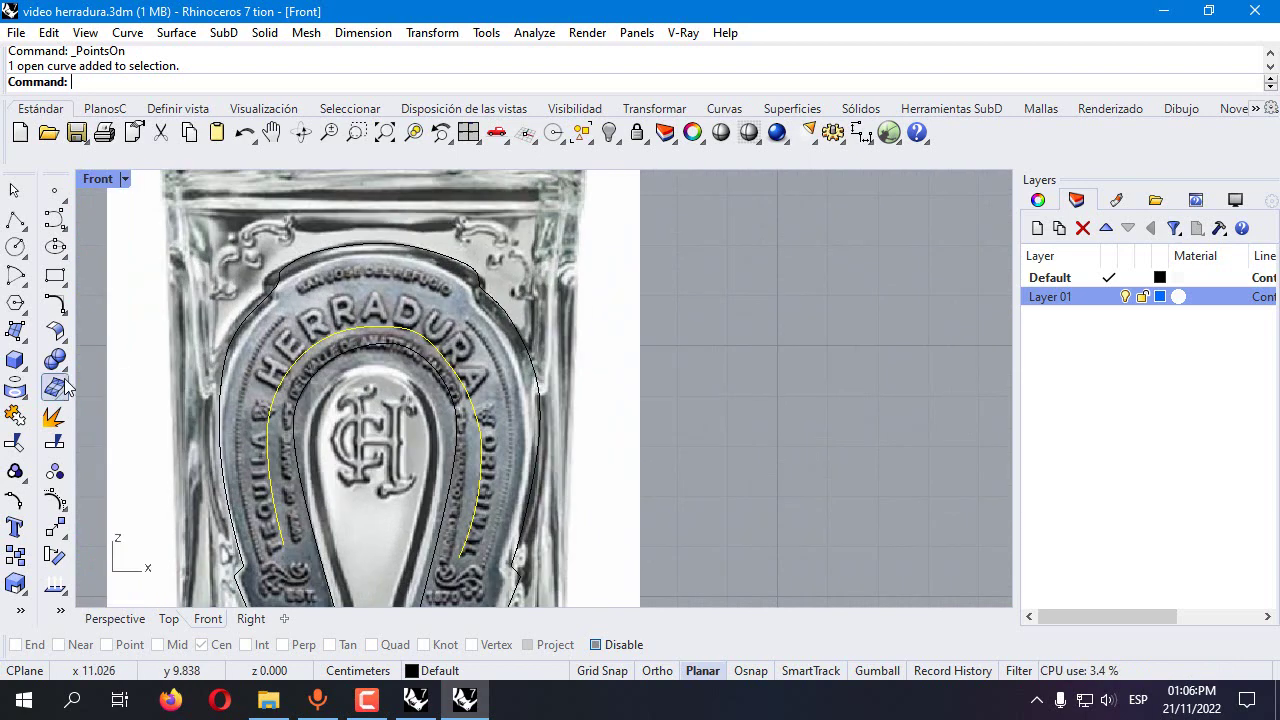
{"action": "left_click", "coordinate": [55, 497]}
{"action": "scroll", "coordinate": [450, 362], "scroll_direction": "up", "scroll_amount": 2}
{"action": "left_click", "coordinate": [447, 349]}
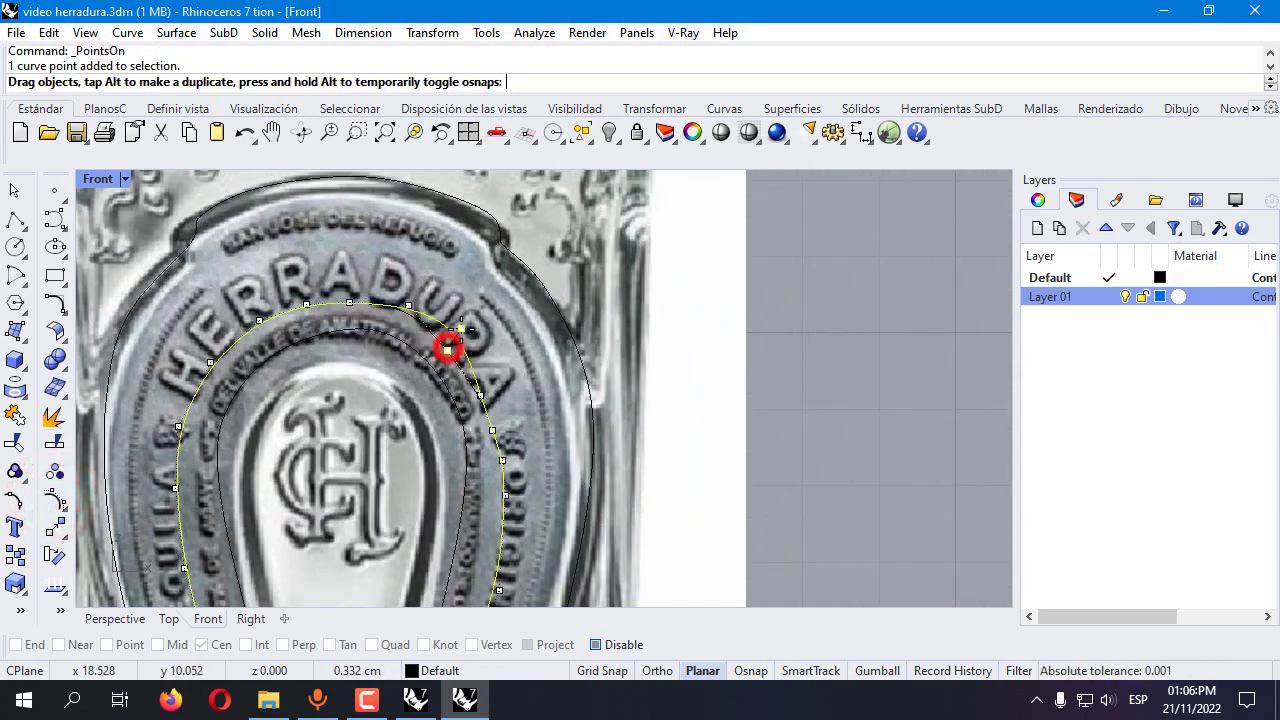
{"action": "mouse_move", "coordinate": [447, 346]}
{"action": "left_mouse_down"}
{"action": "mouse_move", "coordinate": [486, 391]}
{"action": "mouse_move", "coordinate": [437, 333]}
{"action": "left_mouse_up"}
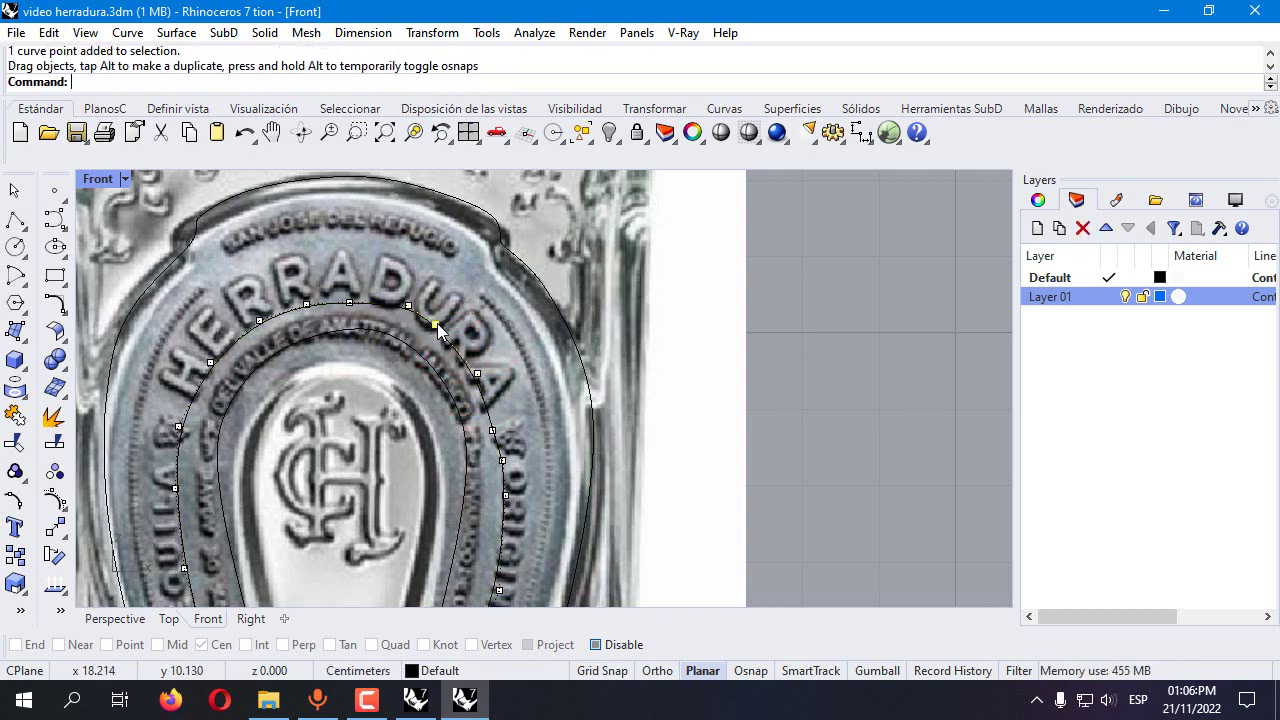
Delete the guide curve's control point beside the final A of HERRADURA and move the neighbouring point up to smooth that side
{"action": "scroll", "coordinate": [443, 337], "scroll_direction": "down", "scroll_amount": 1}
{"action": "scroll", "coordinate": [481, 418], "scroll_direction": "up", "scroll_amount": 1}
{"action": "left_click", "coordinate": [483, 413]}
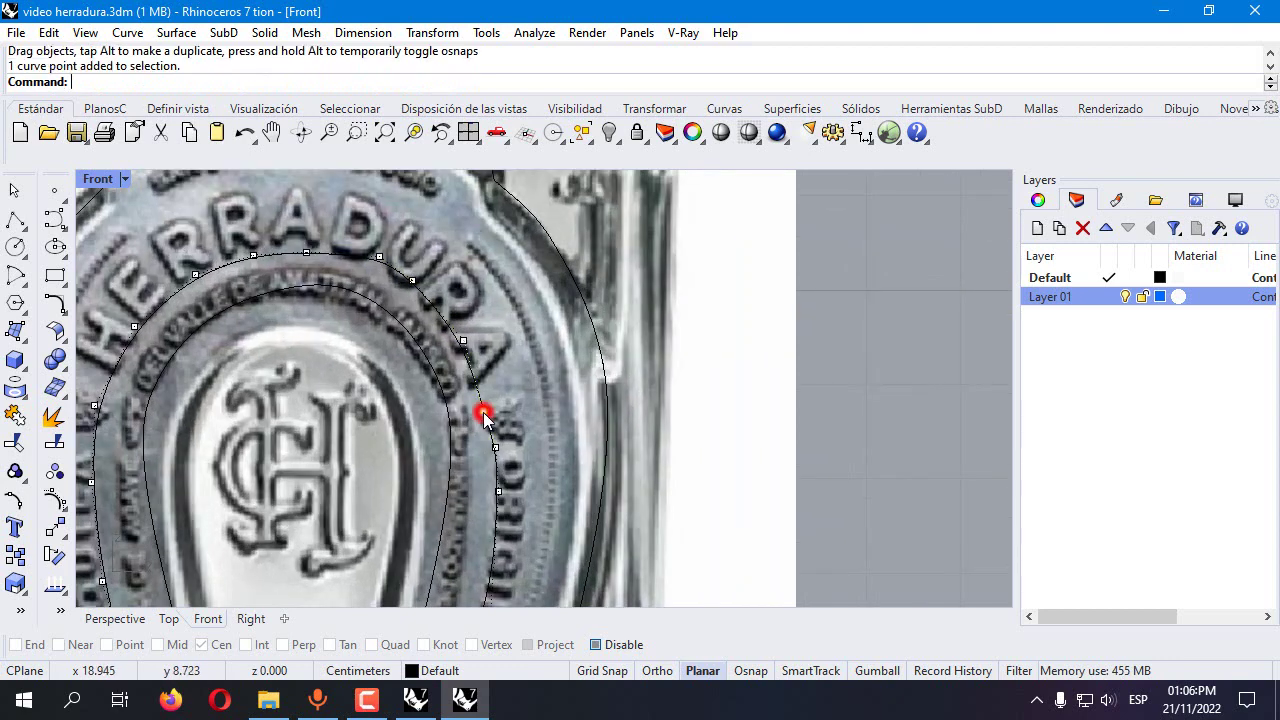
{"action": "key", "text": "Delete"}
{"action": "left_click_drag", "start_coordinate": [496, 447], "coordinate": [492, 400]}
{"action": "scroll", "coordinate": [497, 393], "scroll_direction": "down", "scroll_amount": 2}
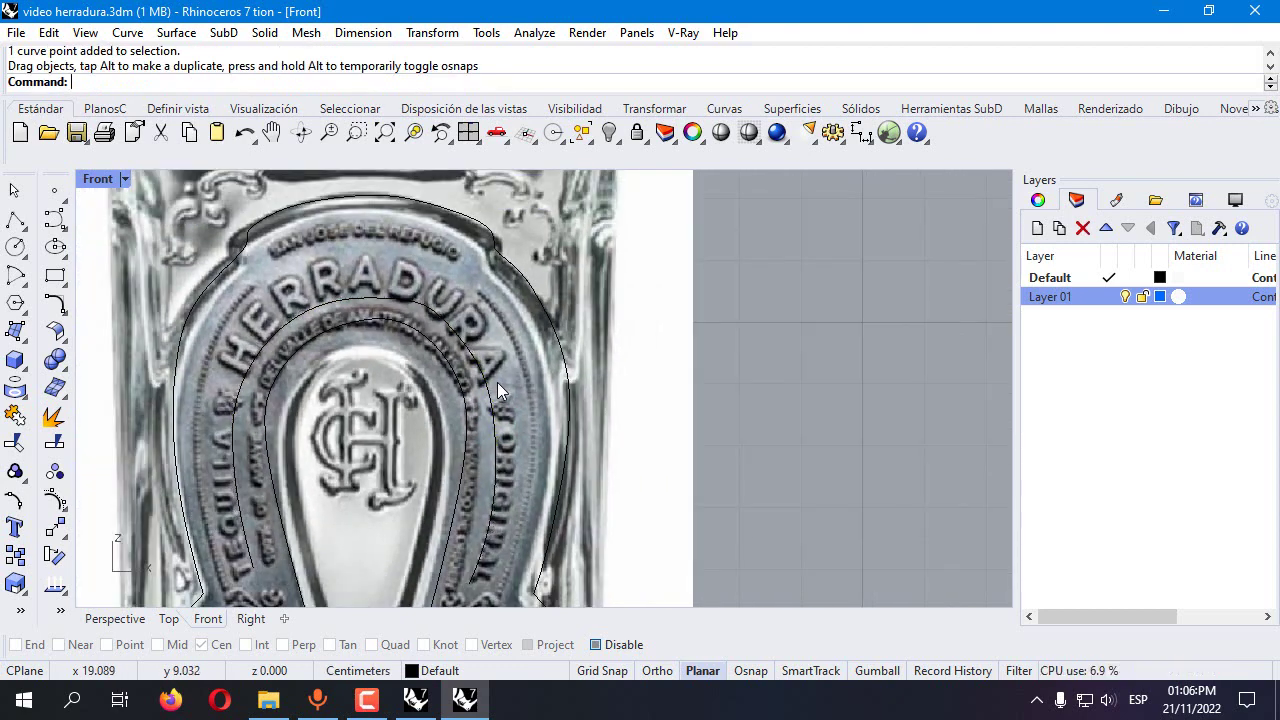
Measure the length of the arched lettering guide curve
{"action": "left_click", "coordinate": [487, 372]}
{"action": "left_click", "coordinate": [548, 431]}
{"action": "scroll", "coordinate": [501, 416], "scroll_direction": "down", "scroll_amount": 2}
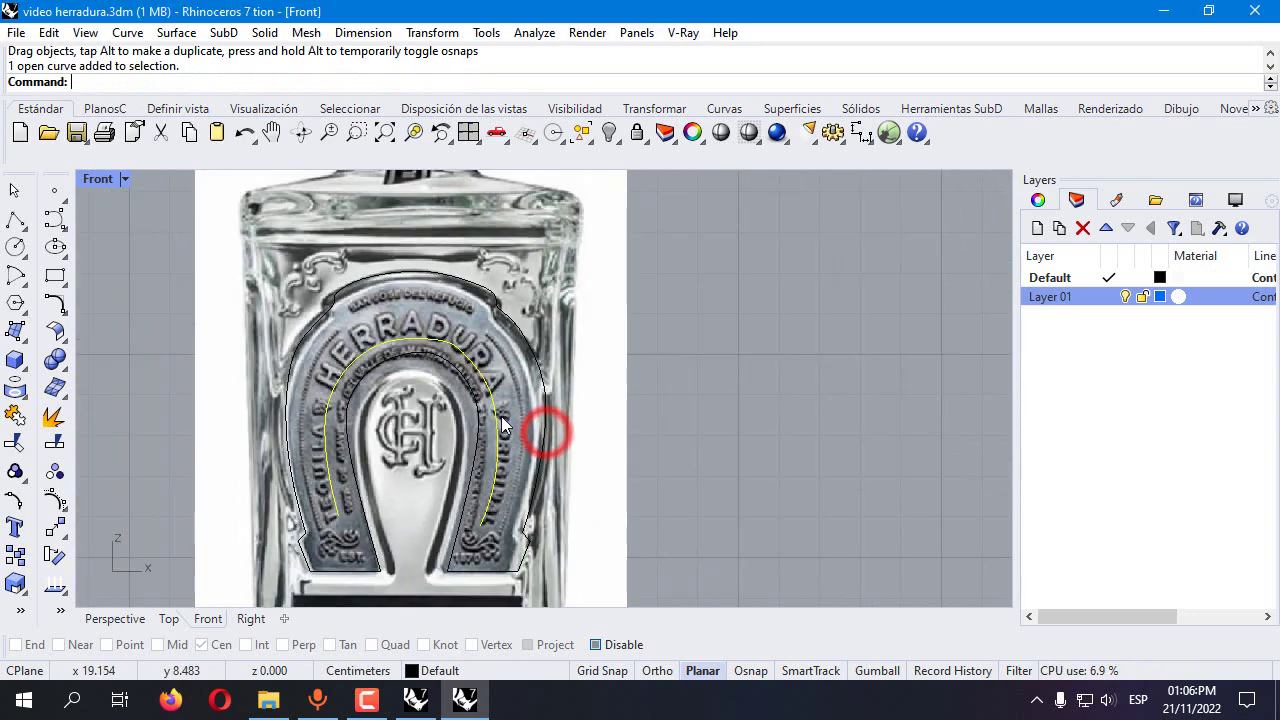
{"action": "left_click", "coordinate": [519, 33]}
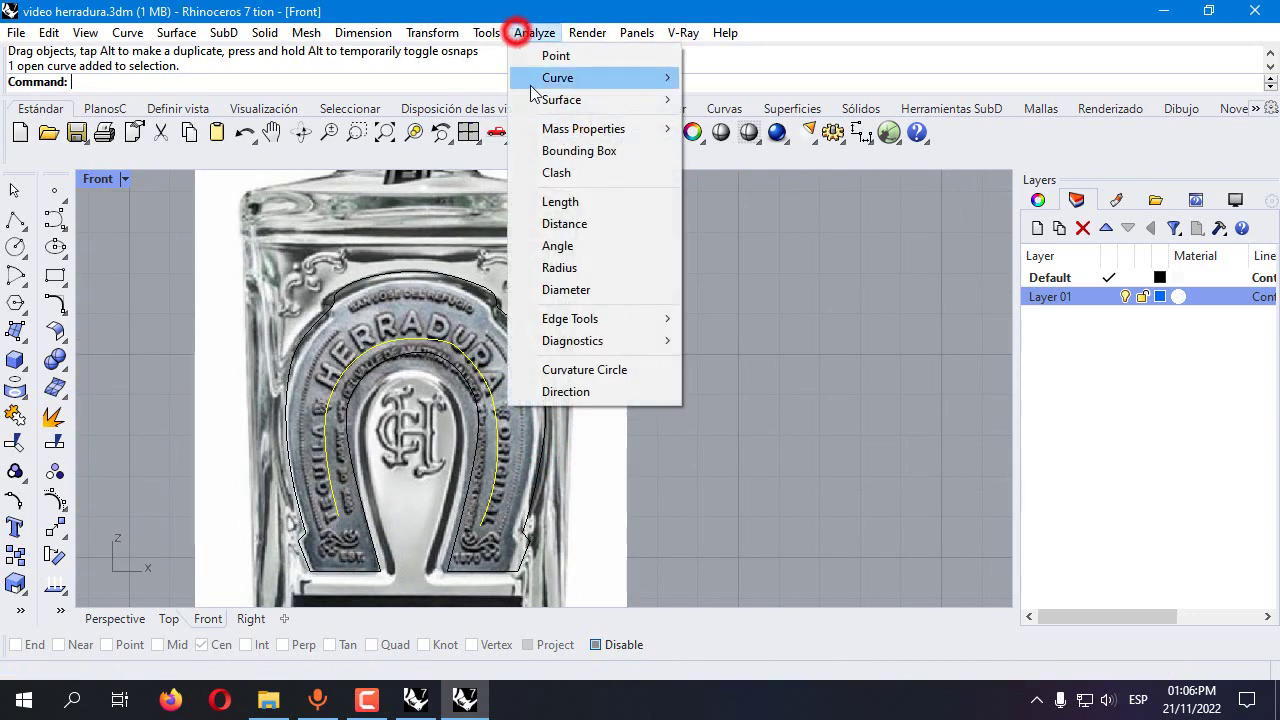
{"action": "left_click", "coordinate": [560, 202]}
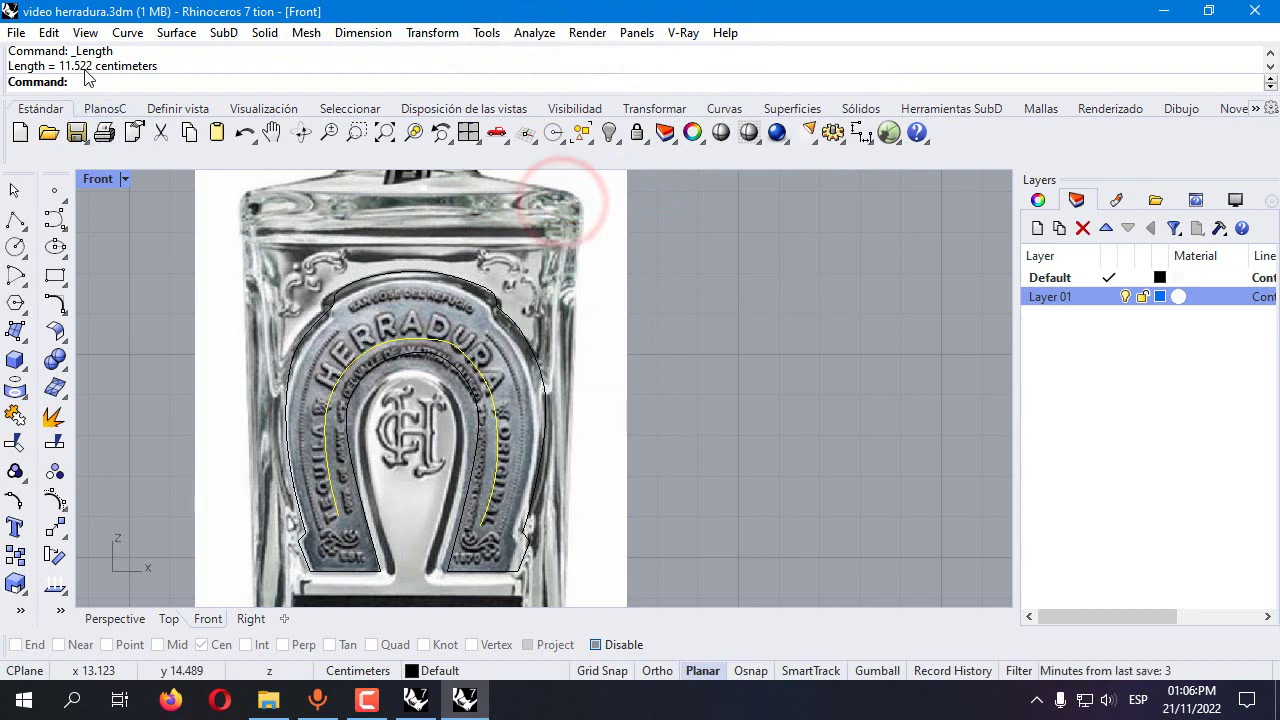
Draw a straight horizontal polyline 11.5 cm long in the empty space beside the reference picture
{"action": "left_click", "coordinate": [14, 218]}
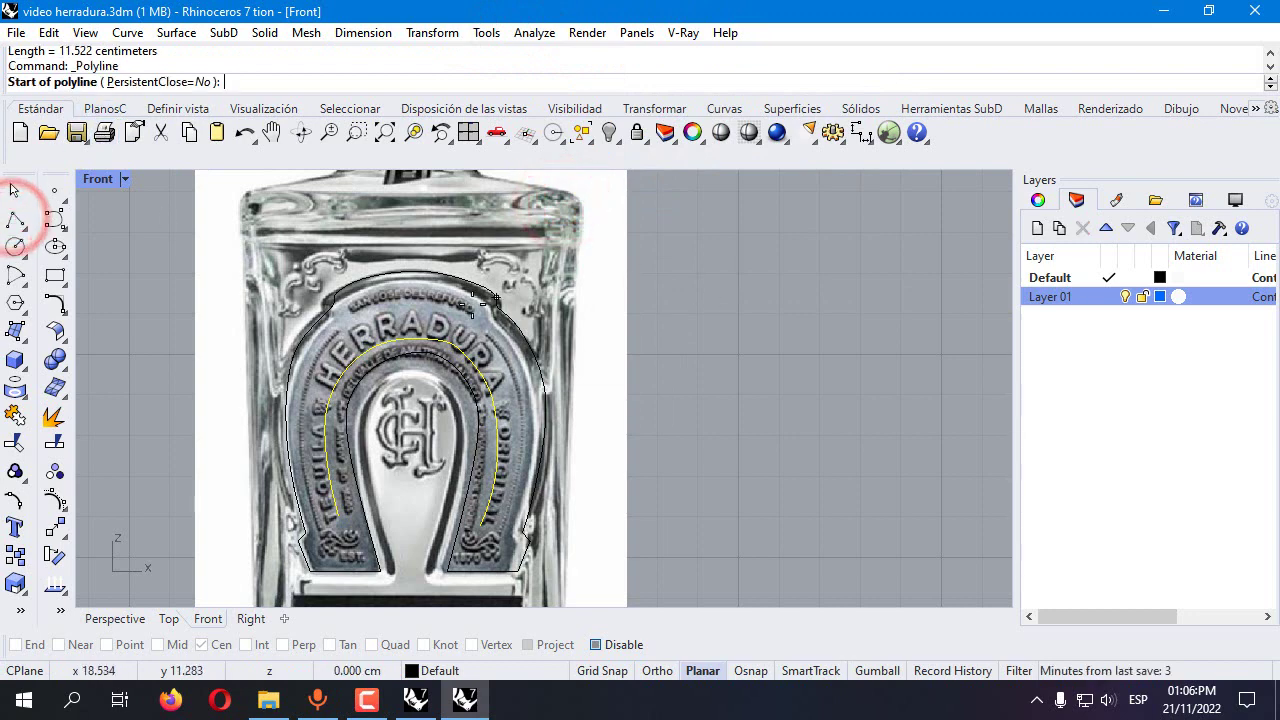
{"action": "scroll", "coordinate": [632, 303], "scroll_direction": "down", "scroll_amount": 2}
{"action": "left_click", "coordinate": [633, 305]}
{"action": "type", "text": "1"}
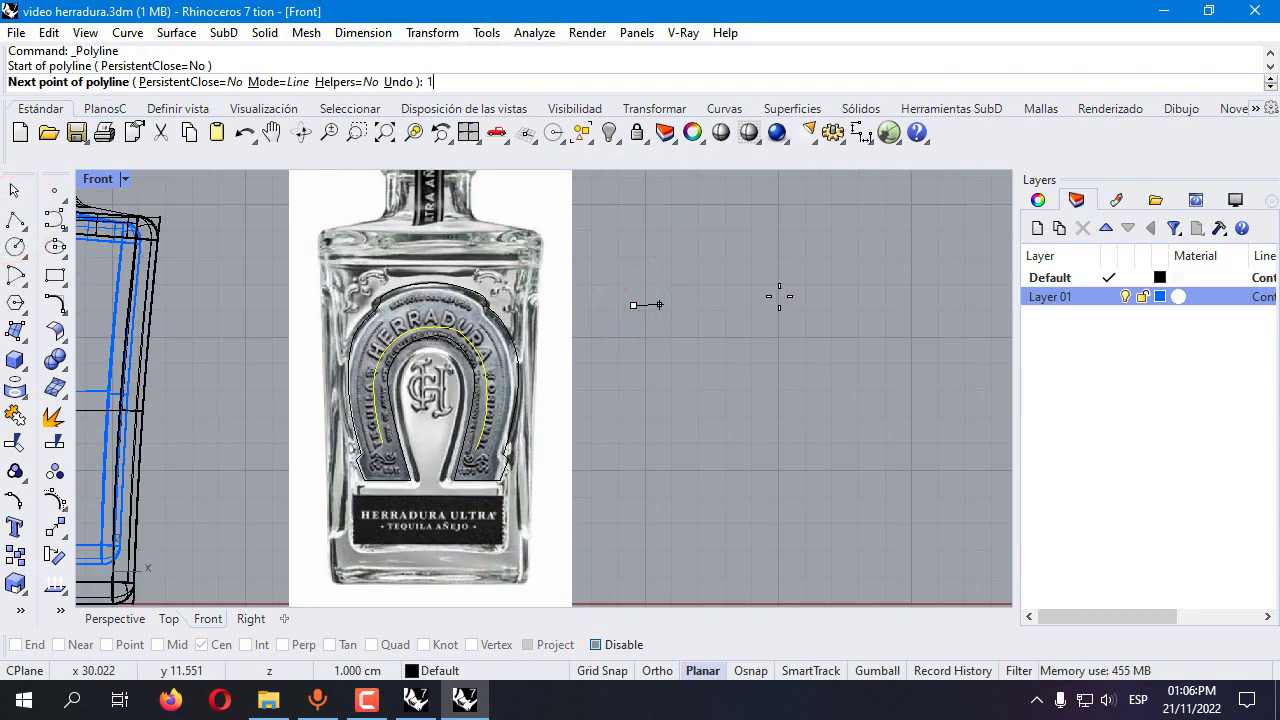
{"action": "key", "text": "shift"}
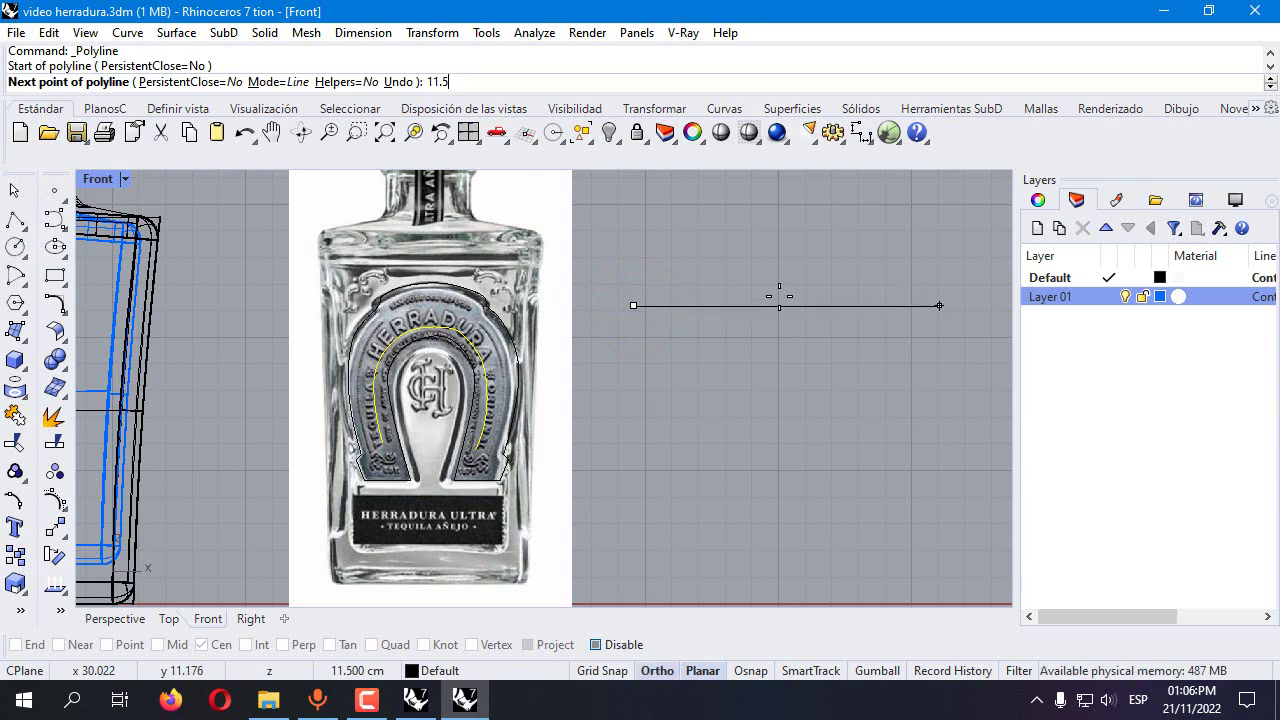
{"action": "type", "text": "1.5"}
{"action": "key", "text": "Return"}
{"action": "left_click", "coordinate": [846, 309]}
{"action": "key", "text": "Return"}
{"action": "right_click_drag", "start_coordinate": [667, 304], "coordinate": [627, 323]}
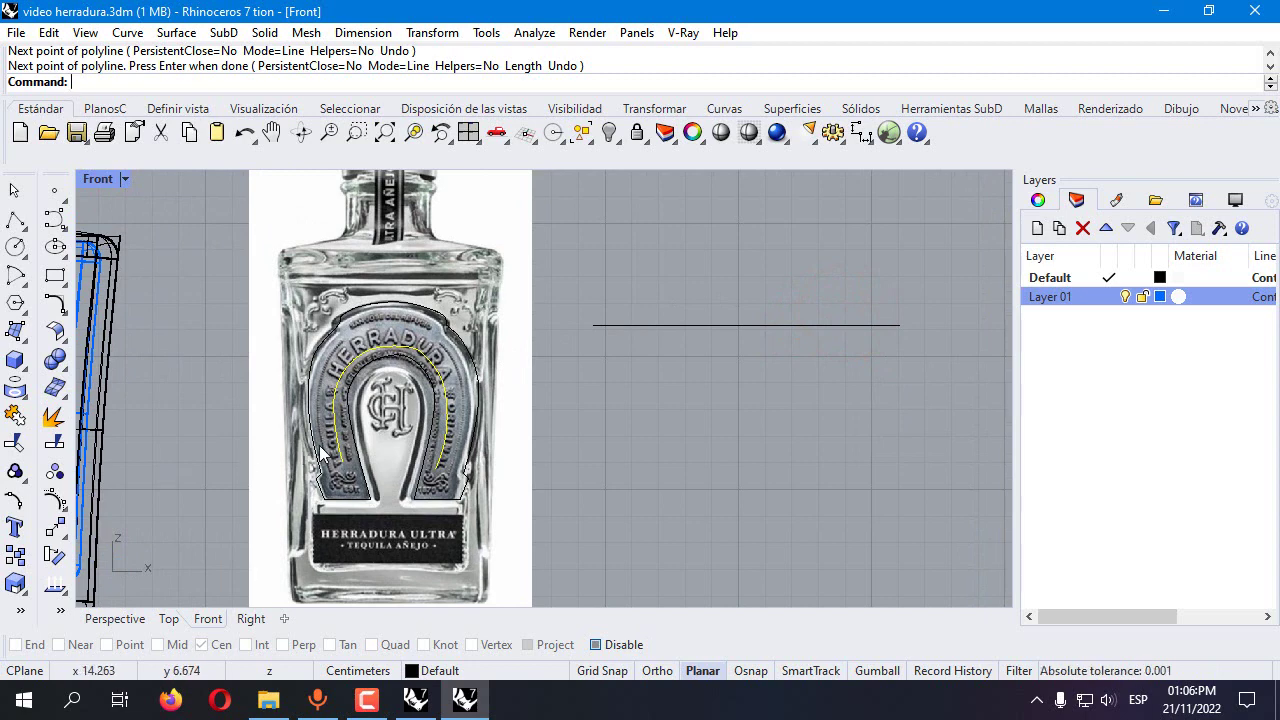
Create the text TEQUILA as 0.2 cm high Arial curves and place it near the start of the straight line
{"action": "left_click", "coordinate": [15, 528]}
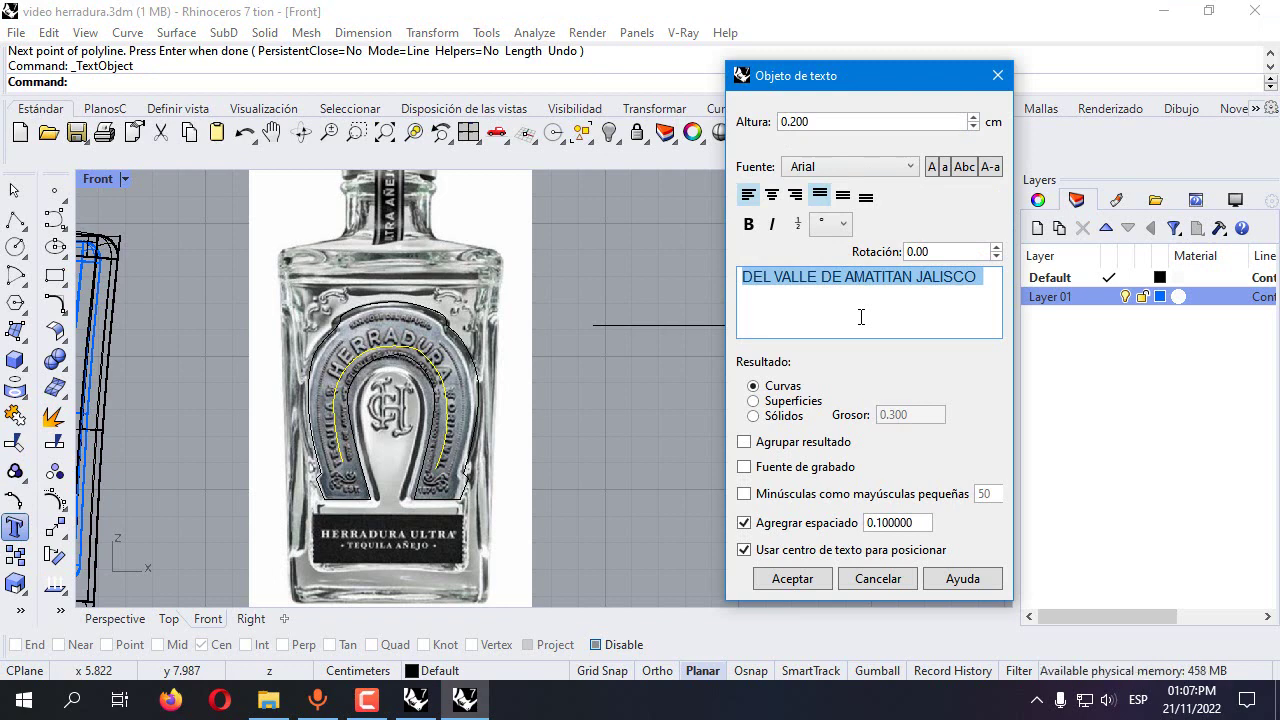
{"action": "type", "text": "TEQUILA"}
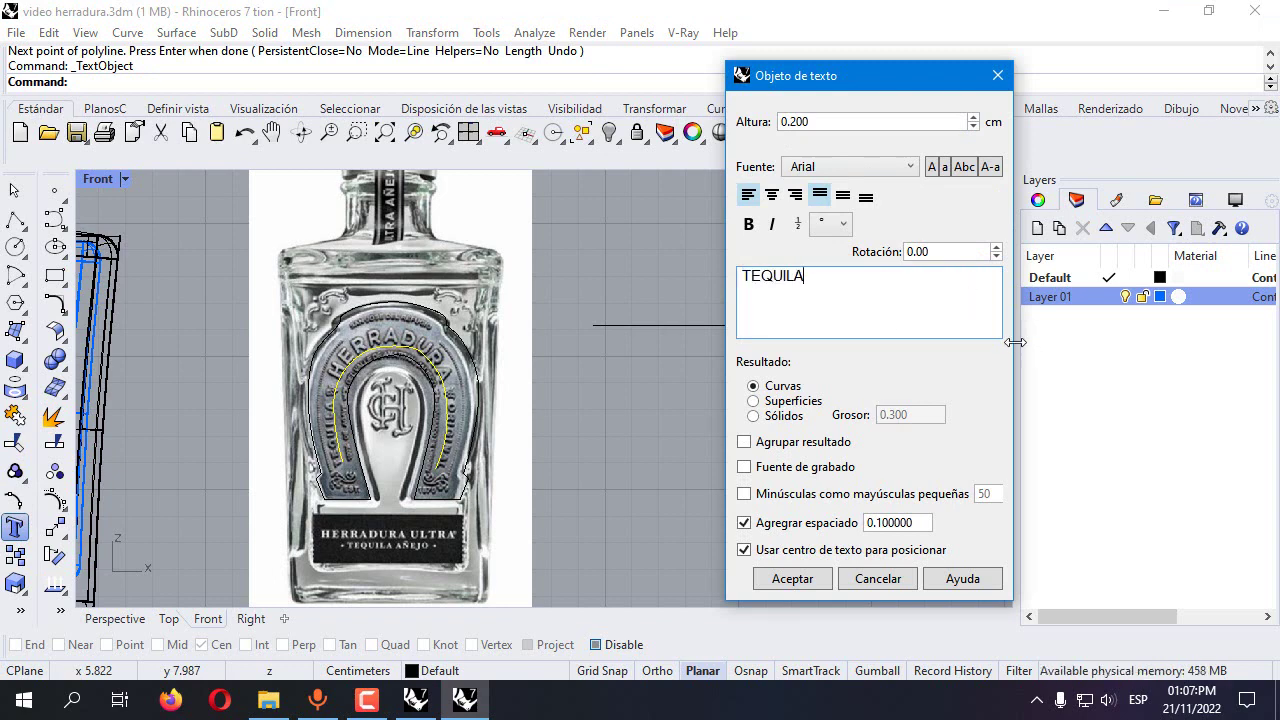
{"action": "left_click", "coordinate": [792, 579]}
{"action": "scroll", "coordinate": [623, 323], "scroll_direction": "up", "scroll_amount": 2}
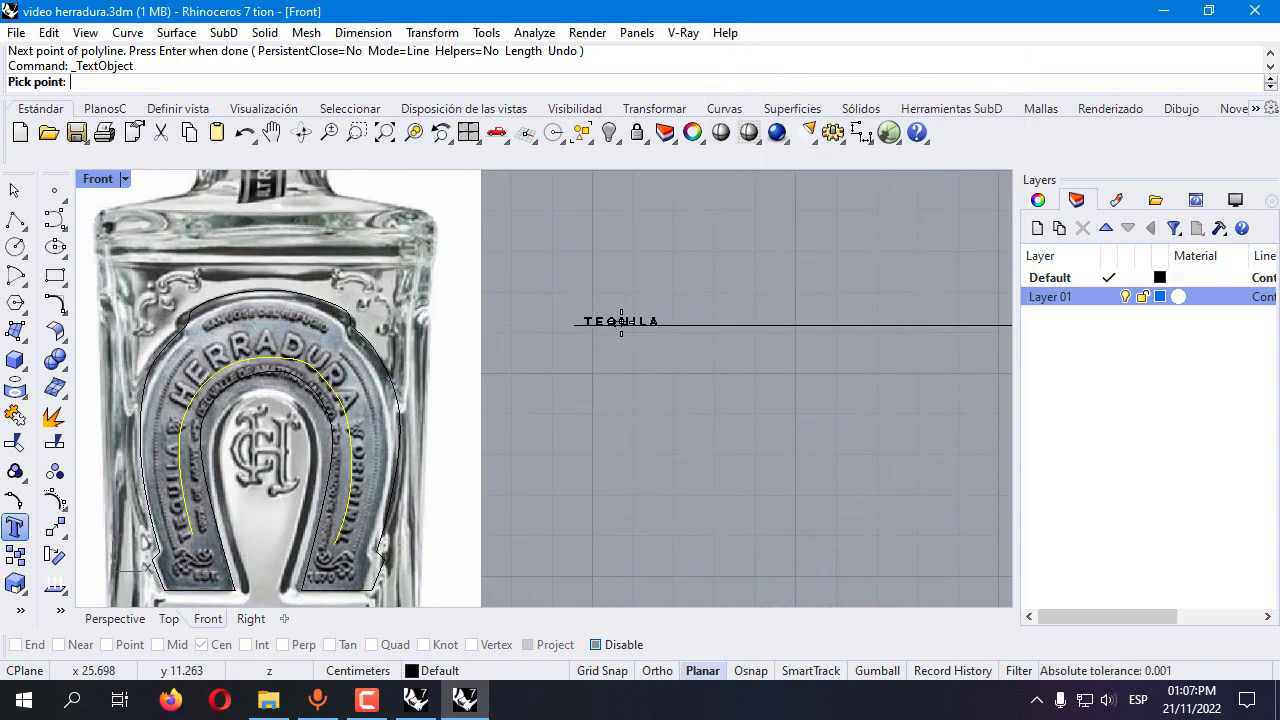
{"action": "left_click", "coordinate": [629, 322]}
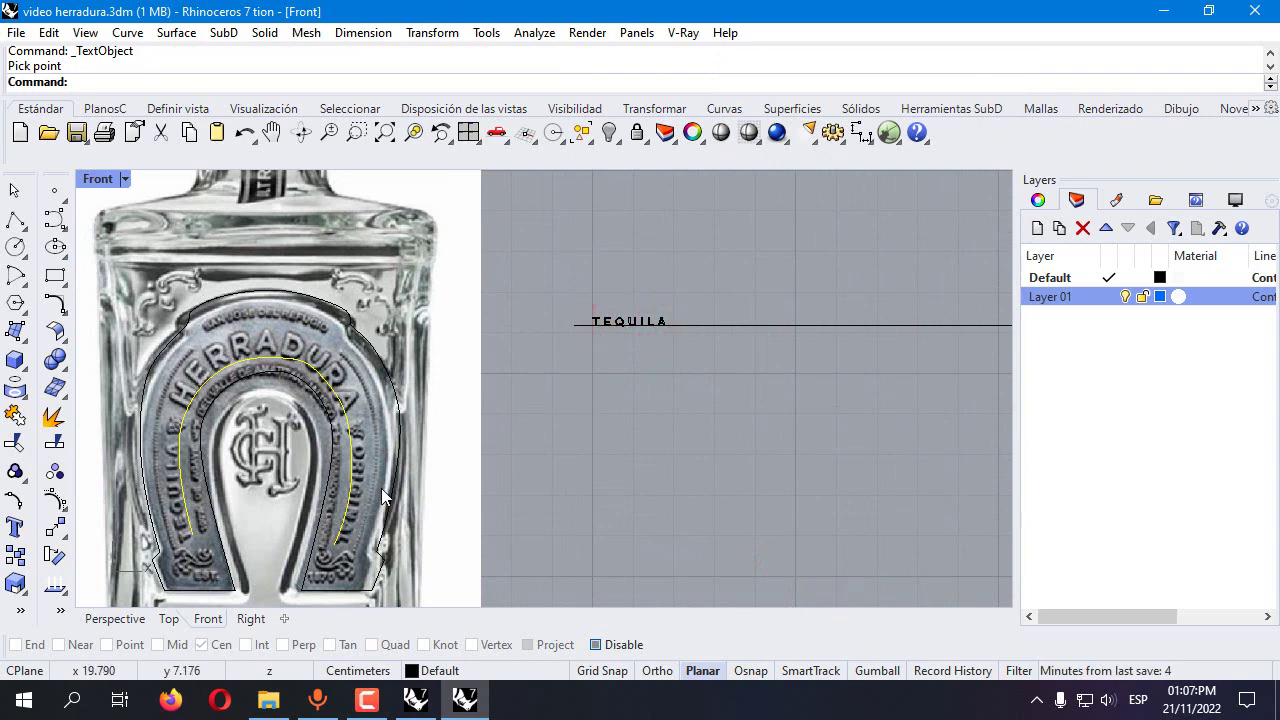
Create the text ORIGINAL as 0.2 cm high Arial curves and place it at the far end of the straight line
{"action": "scroll", "coordinate": [359, 428], "scroll_direction": "down", "scroll_amount": 1}
{"action": "key", "text": "Return"}
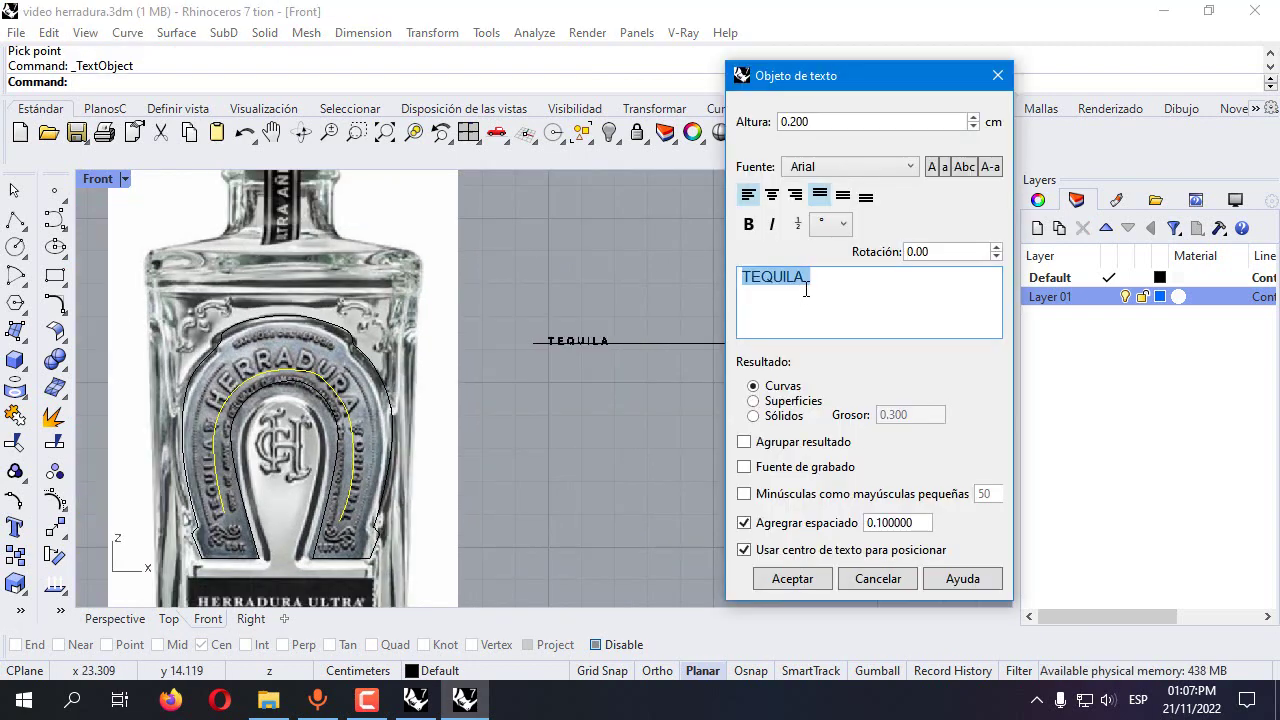
{"action": "type", "text": "ORIGIN"}
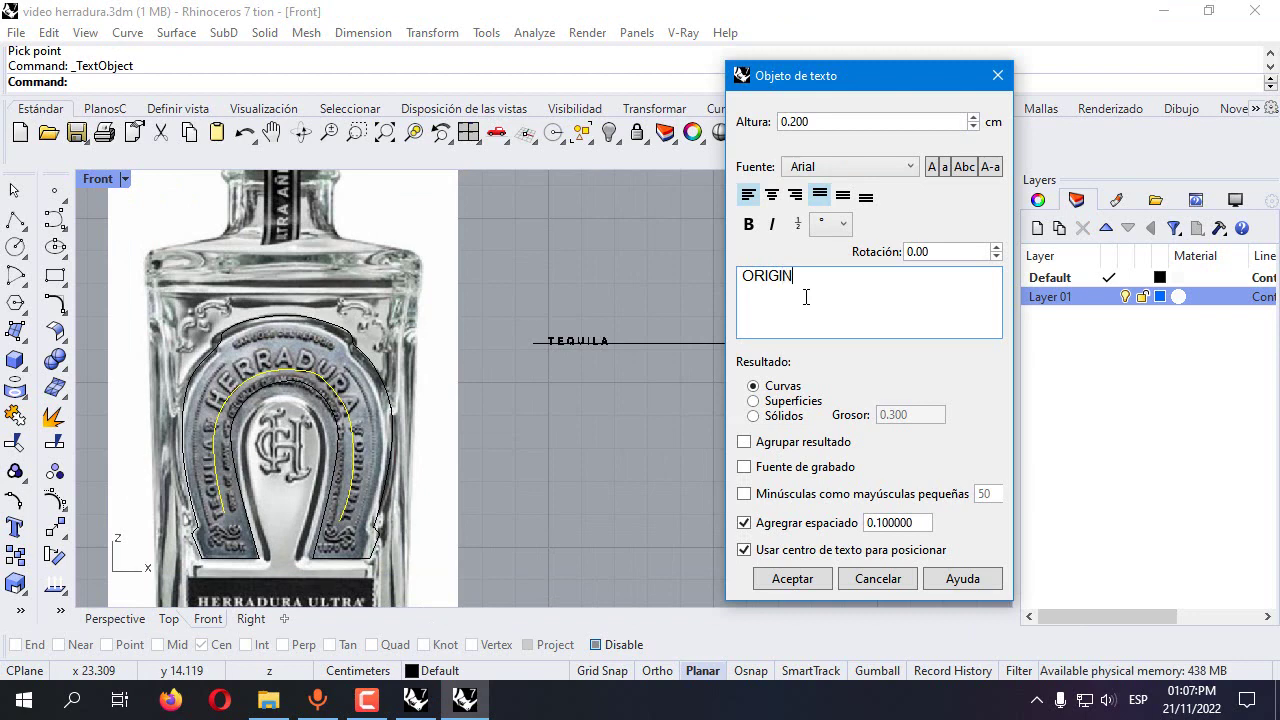
{"action": "type", "text": "AL"}
{"action": "left_click", "coordinate": [806, 580]}
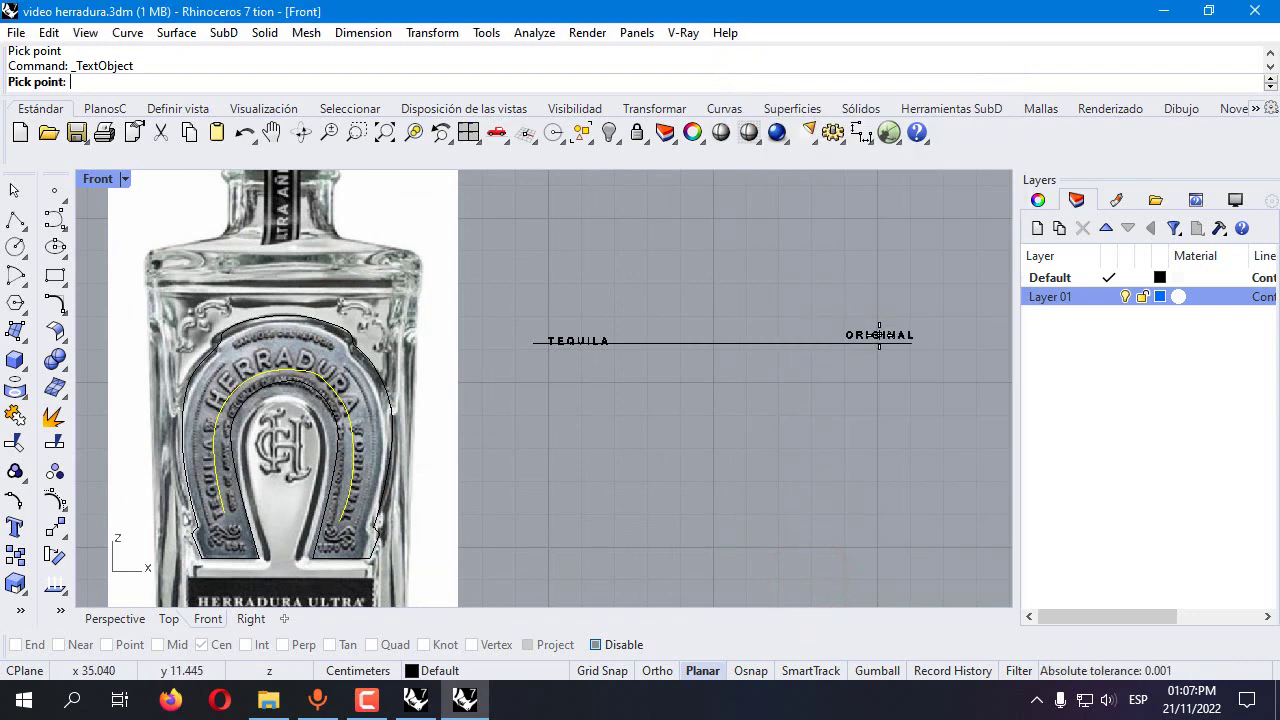
{"action": "left_click", "coordinate": [876, 338]}
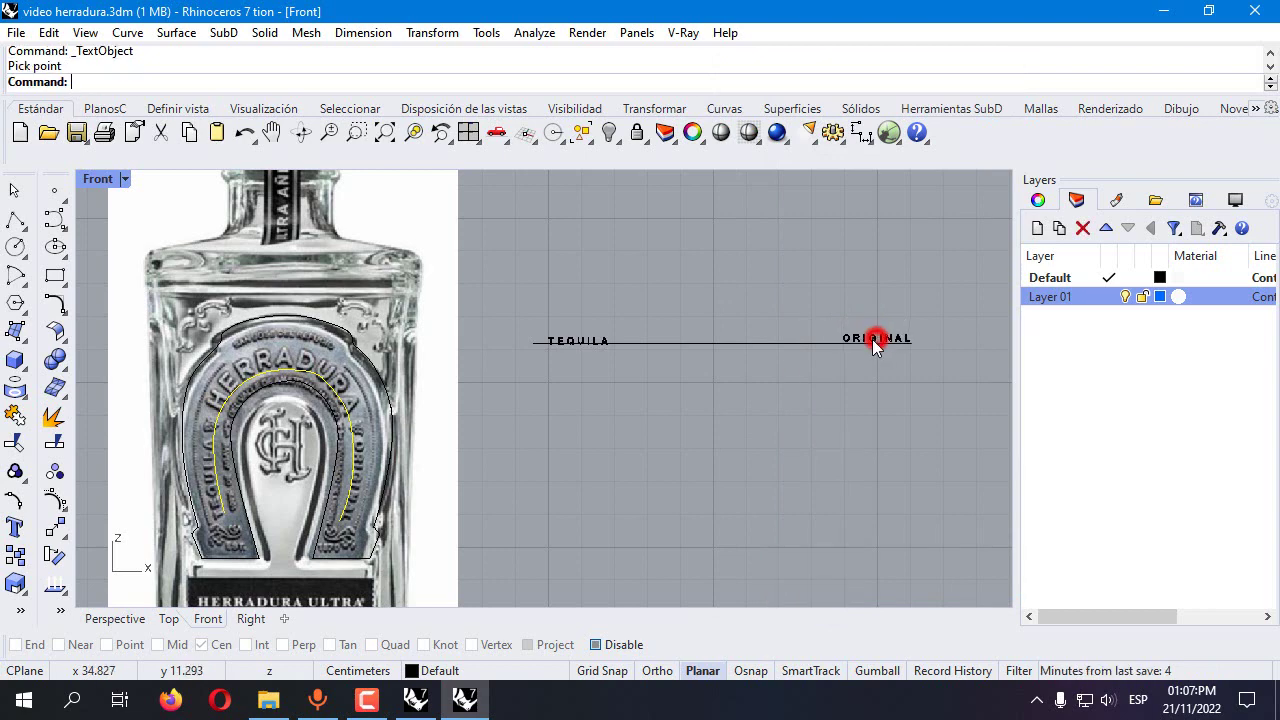
Create the text HERRADURA as 1 cm high Arial curves and place it above the straight lettering line
{"action": "key", "text": "Return"}
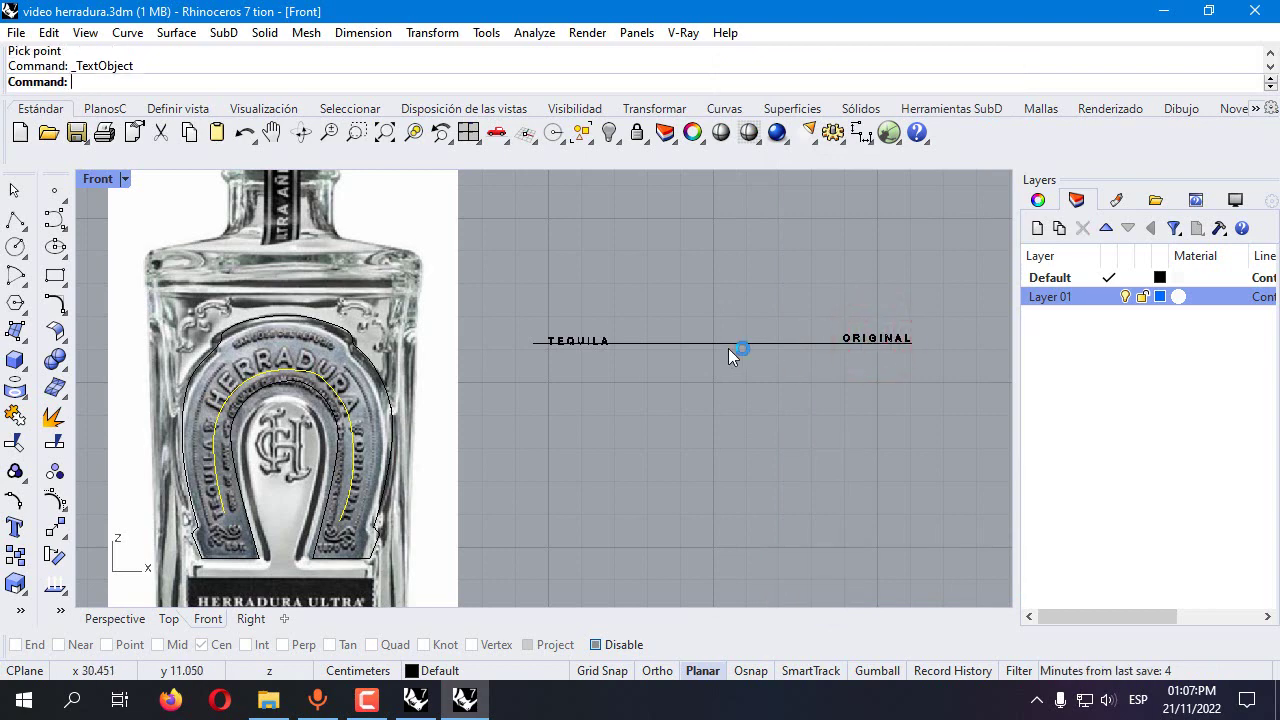
{"action": "type", "text": "HERRADURA"}
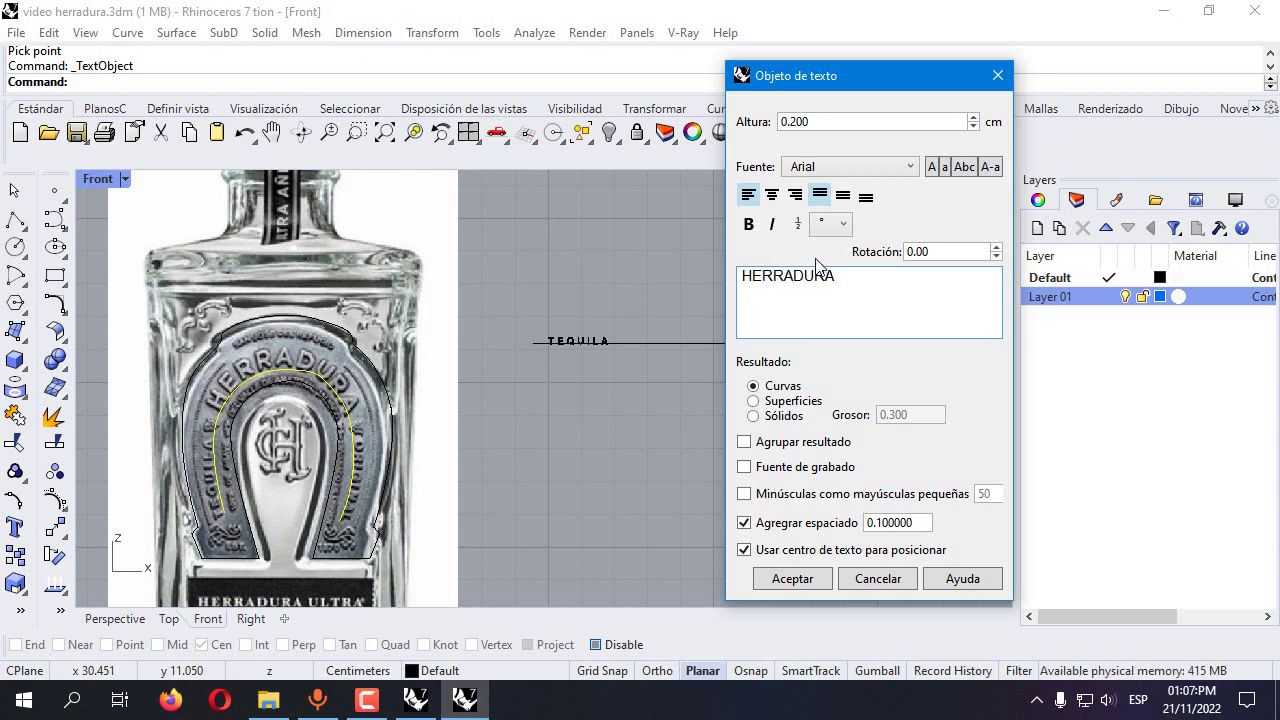
{"action": "left_click", "coordinate": [819, 121]}
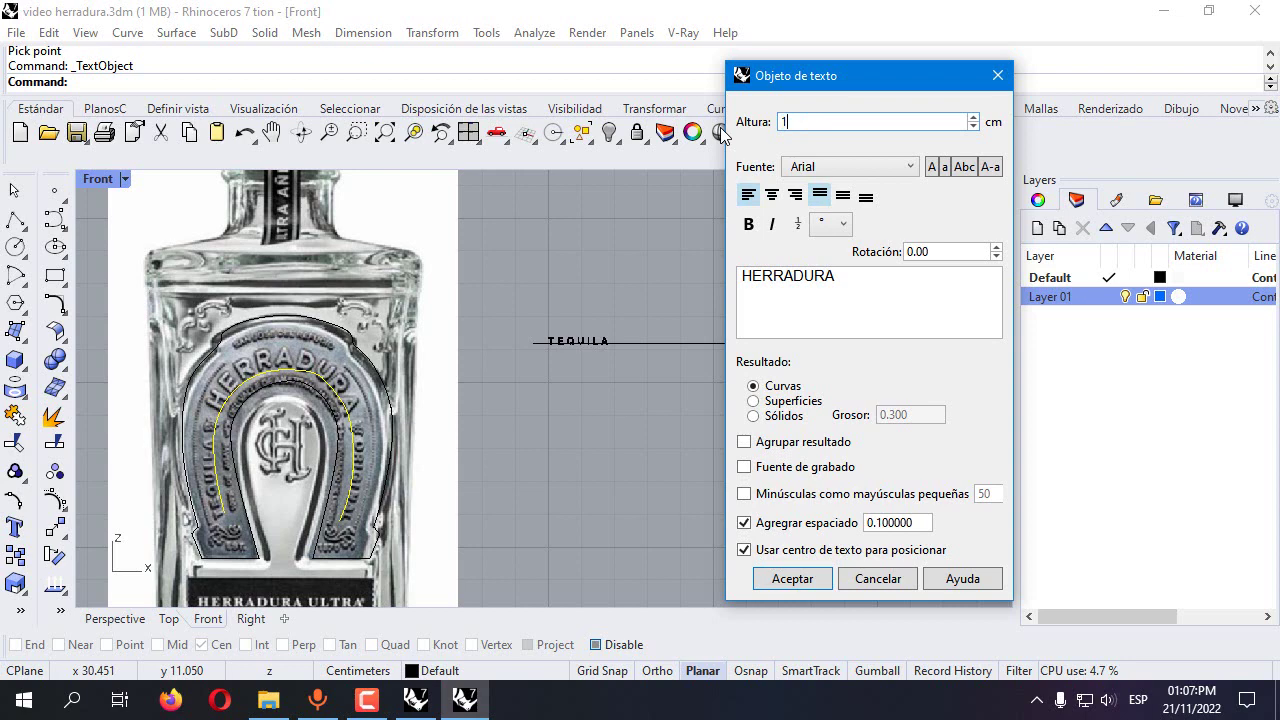
{"action": "left_click", "coordinate": [791, 578]}
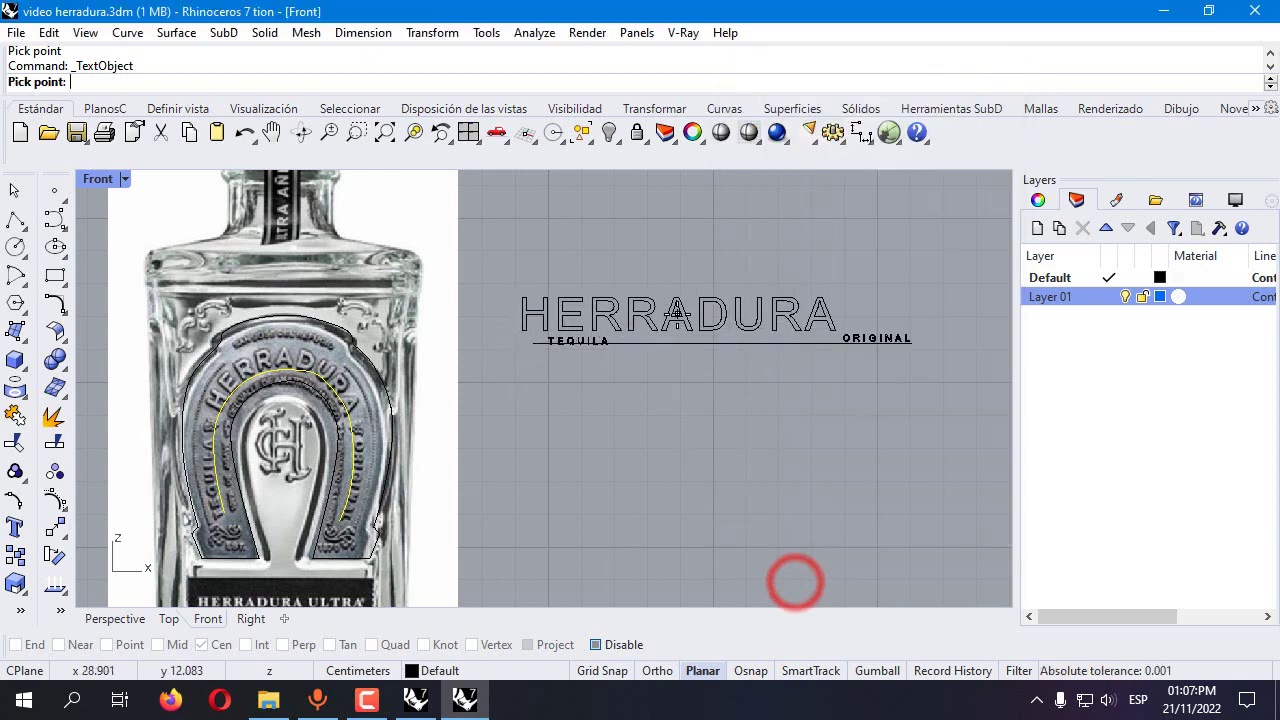
{"action": "left_click", "coordinate": [705, 258]}
Scale the HERRADURA text down uniformly in 2-D and move it onto the straight line between TEQUILA and ORIGINAL
{"action": "left_click_drag", "start_coordinate": [512, 222], "coordinate": [901, 313]}
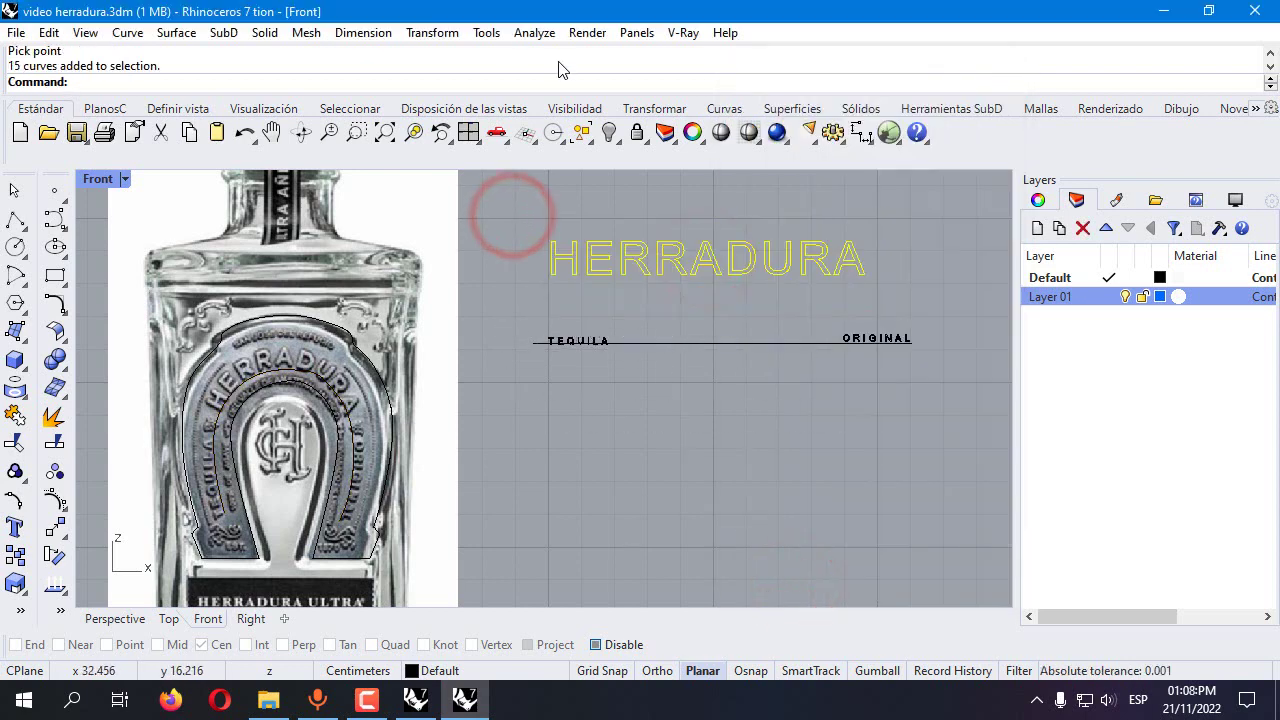
{"action": "left_click", "coordinate": [441, 36]}
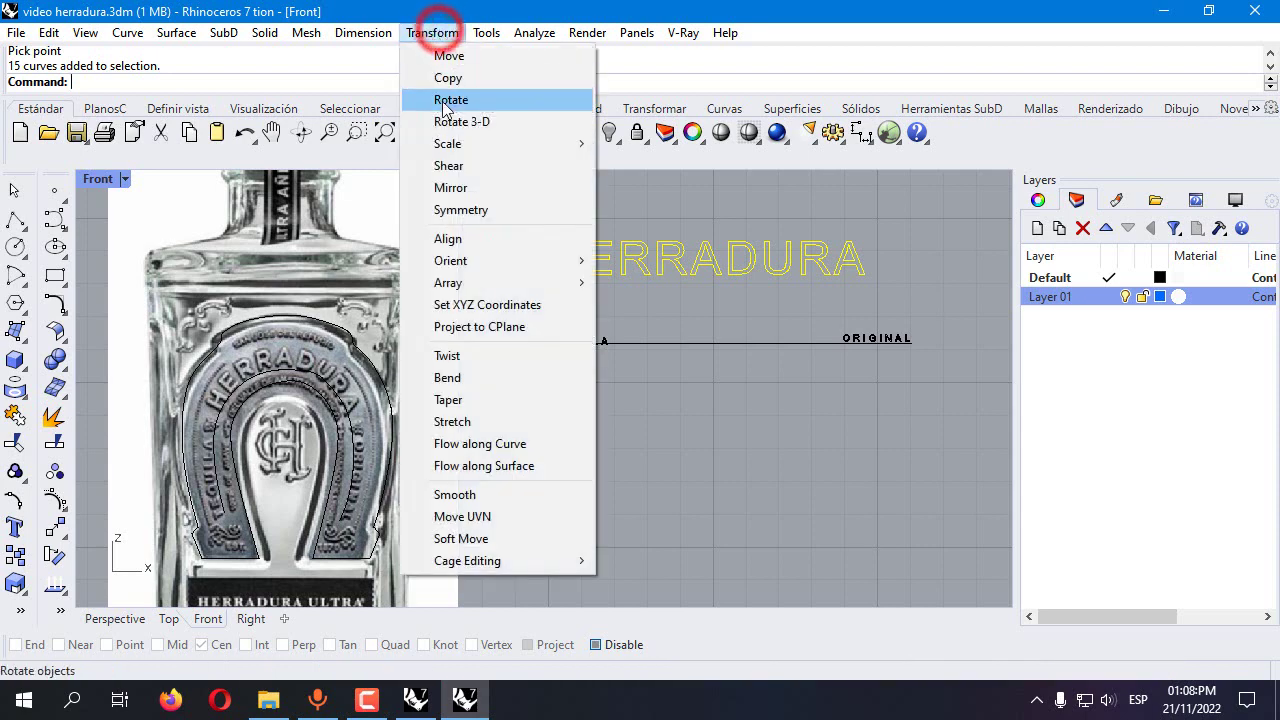
{"action": "mouse_move", "coordinate": [585, 145]}
{"action": "left_click", "coordinate": [690, 187]}
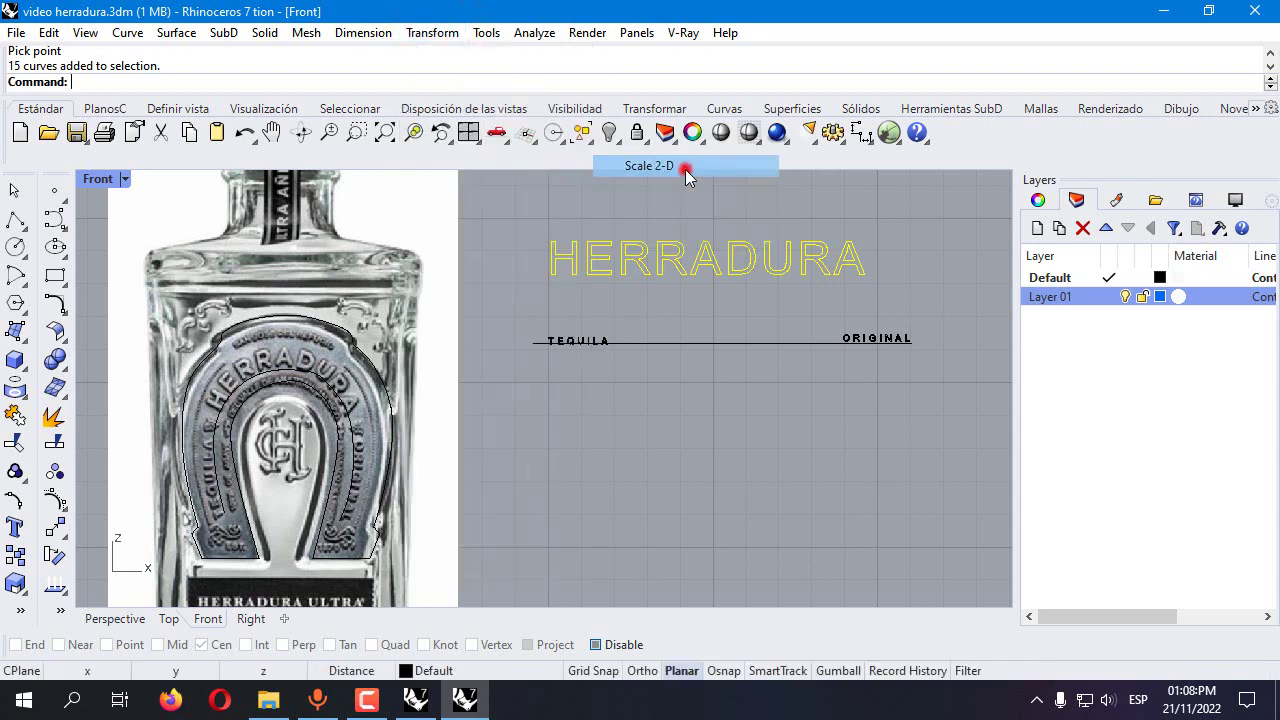
{"action": "left_click", "coordinate": [546, 242]}
{"action": "left_click", "coordinate": [921, 242]}
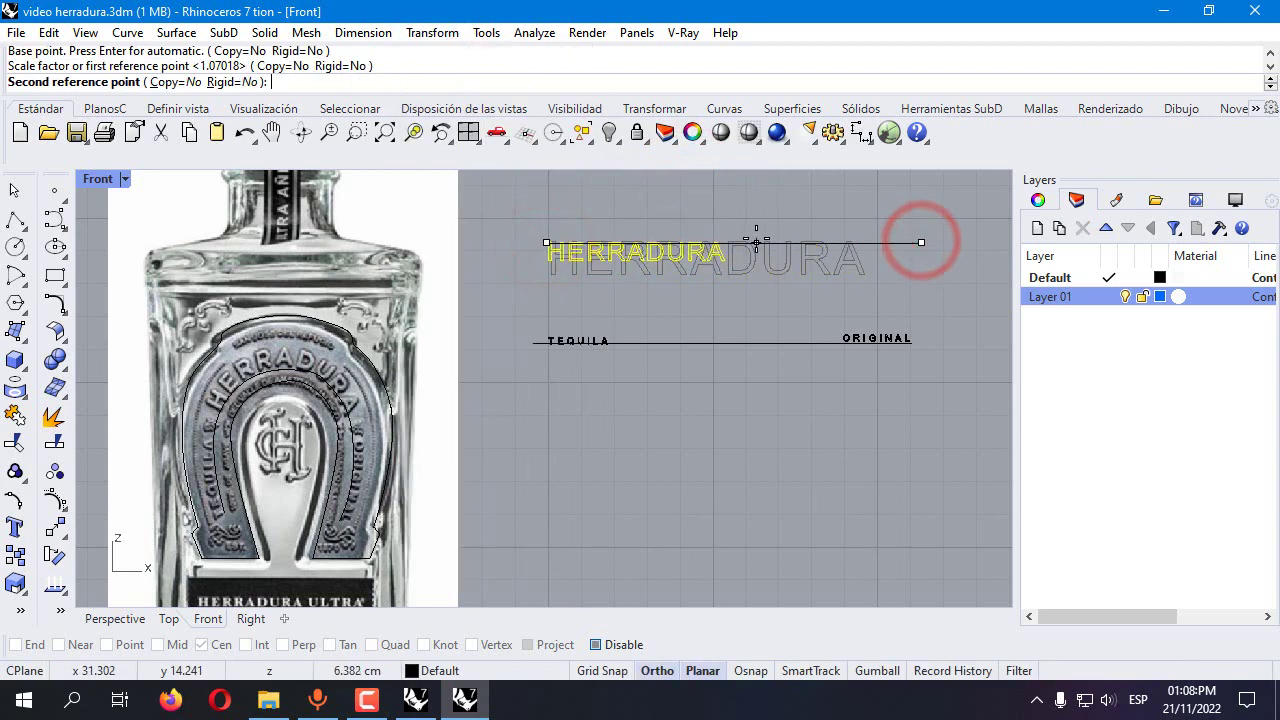
{"action": "left_click", "coordinate": [778, 242]}
{"action": "left_click_drag", "start_coordinate": [692, 252], "coordinate": [764, 340]}
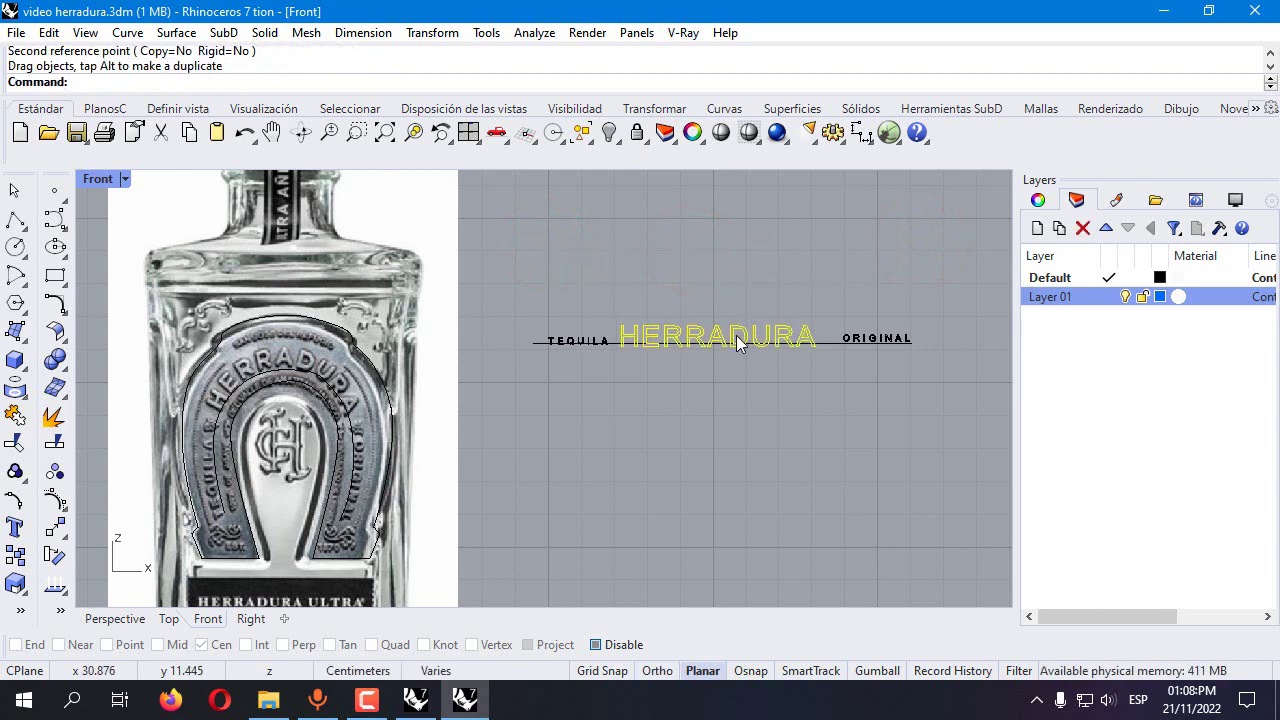
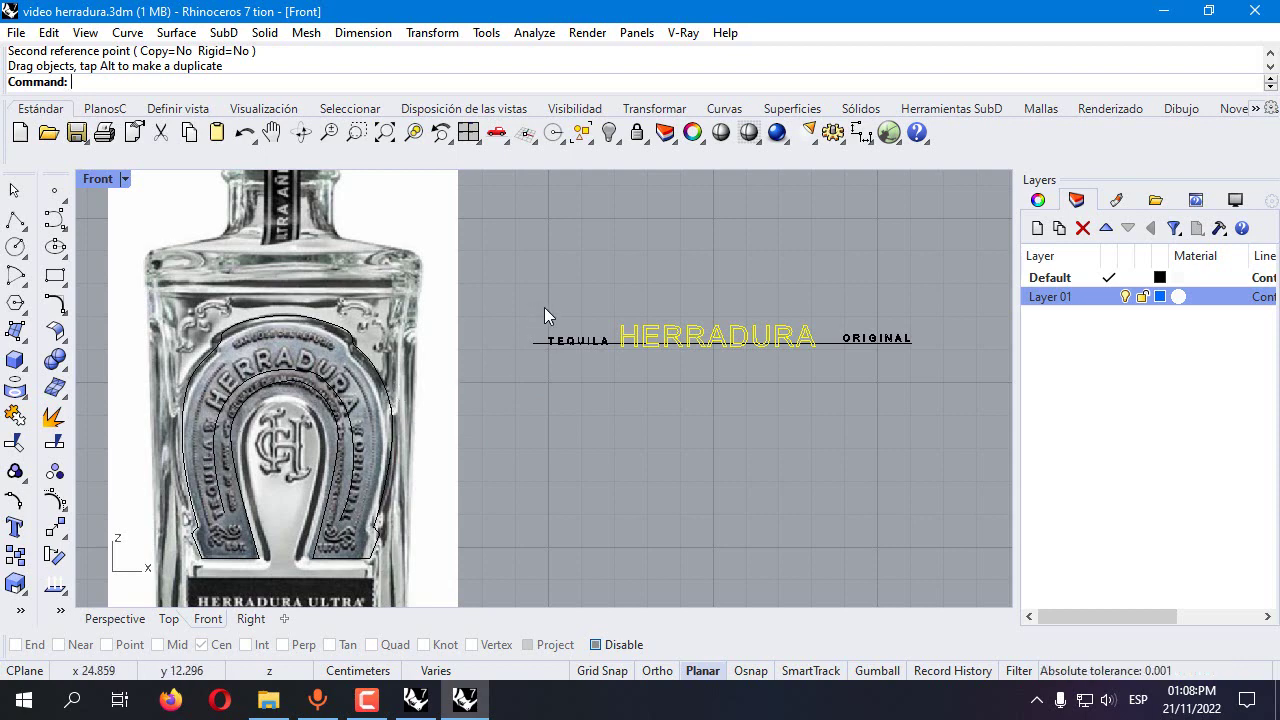
Flow copies of TEQUILA, HERRADURA and ORIGINAL from the straight line onto the arched guide curve in the horseshoe
{"action": "left_click_drag", "start_coordinate": [525, 312], "coordinate": [825, 400]}
{"action": "left_click_drag", "start_coordinate": [817, 268], "coordinate": [915, 379]}
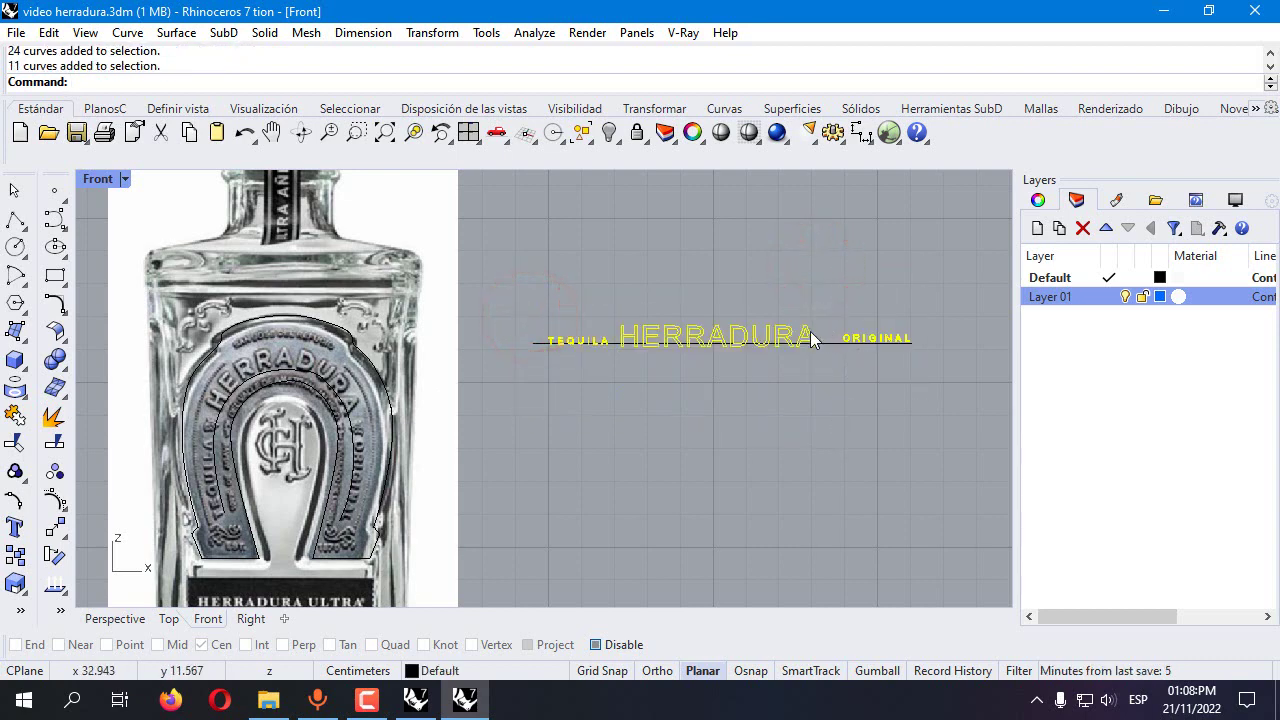
{"action": "left_click", "coordinate": [62, 535]}
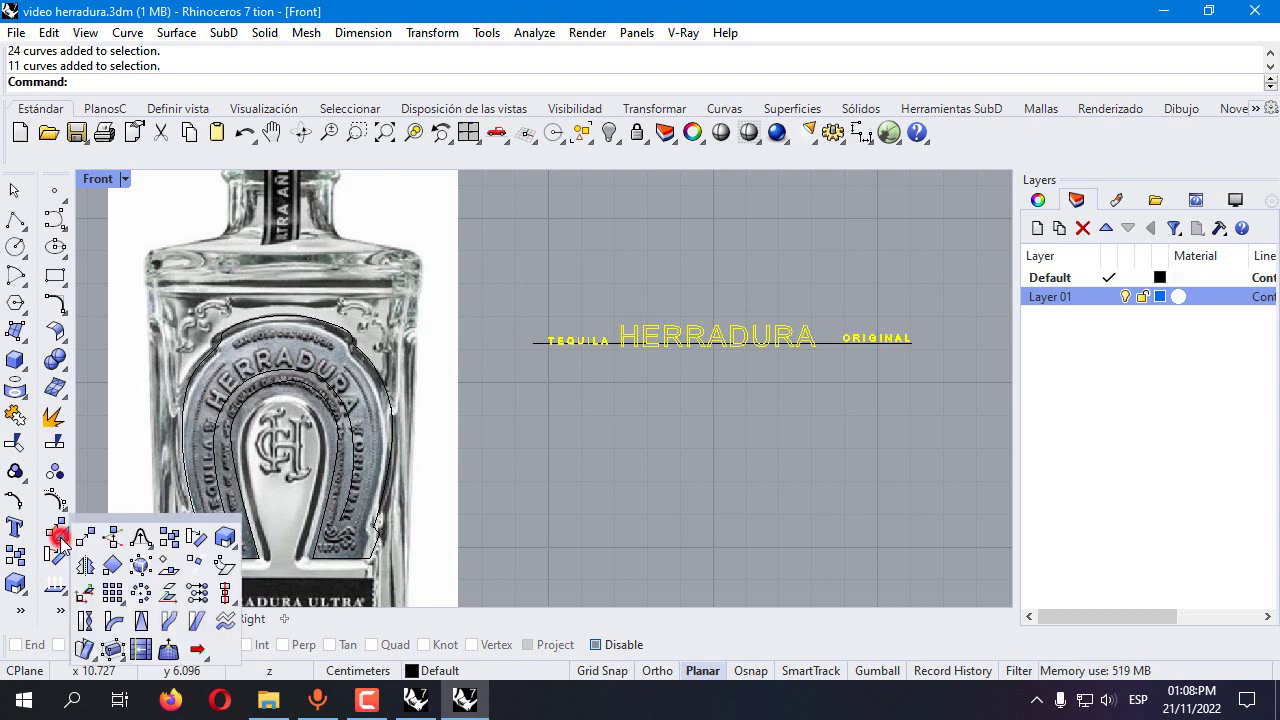
{"action": "left_click", "coordinate": [168, 597]}
{"action": "left_click", "coordinate": [540, 342]}
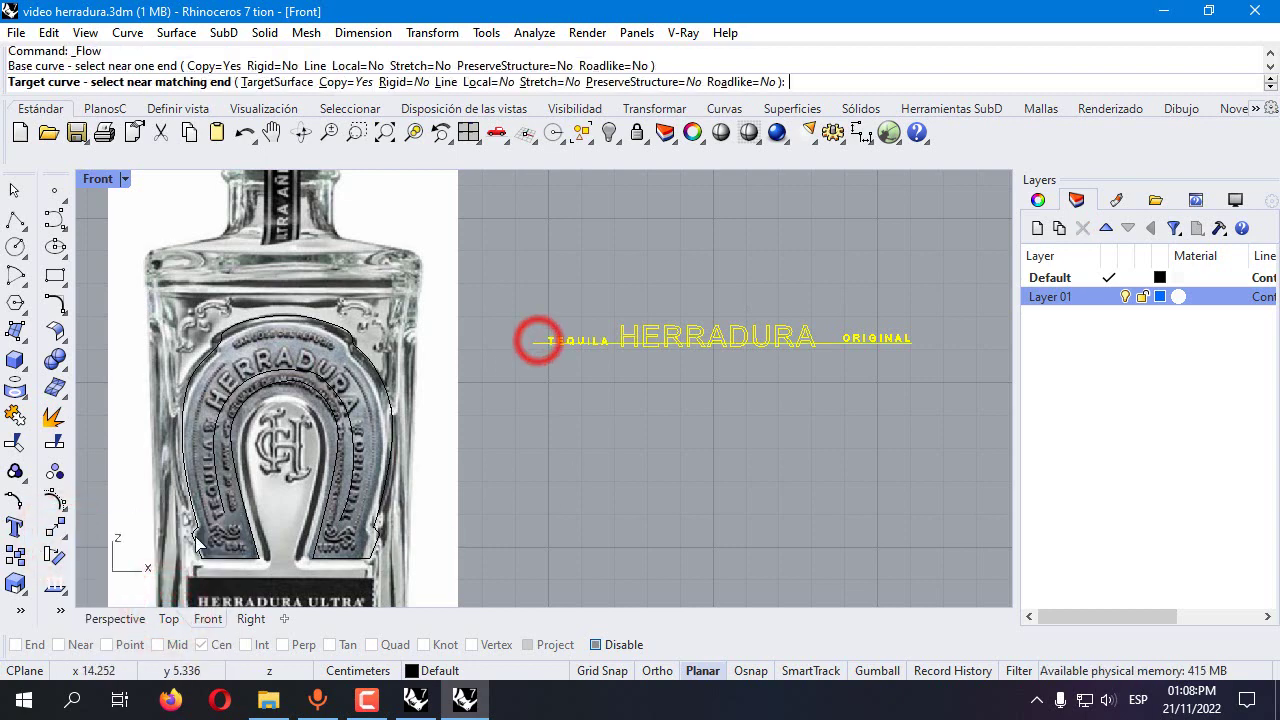
{"action": "left_click", "coordinate": [227, 512]}
Try moving the horseshoe outline and its curved lettering off the reference picture, and undo the move
{"action": "scroll", "coordinate": [234, 371], "scroll_direction": "down", "scroll_amount": 2}
{"action": "left_click_drag", "start_coordinate": [116, 314], "coordinate": [378, 506]}
{"action": "scroll", "coordinate": [306, 374], "scroll_direction": "up", "scroll_amount": 3}
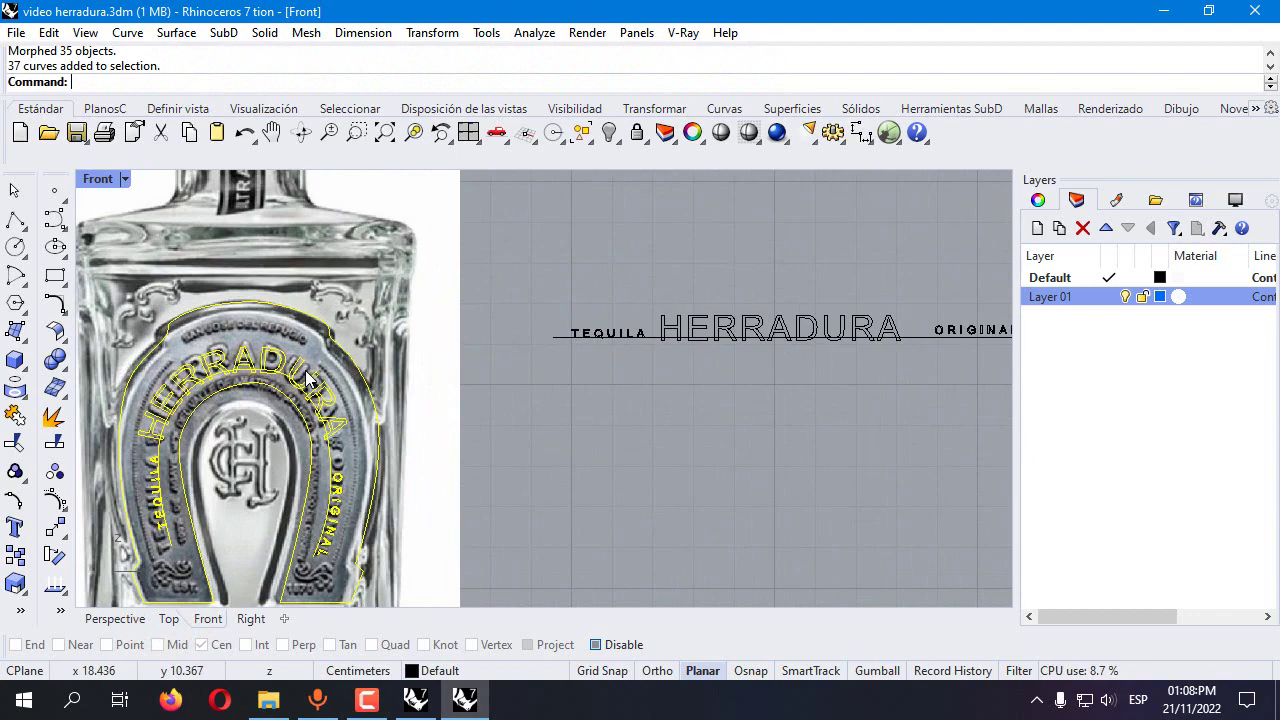
{"action": "left_click_drag", "start_coordinate": [360, 380], "coordinate": [690, 213]}
{"action": "left_click", "coordinate": [743, 211]}
{"action": "scroll", "coordinate": [734, 220], "scroll_direction": "down", "scroll_amount": 3}
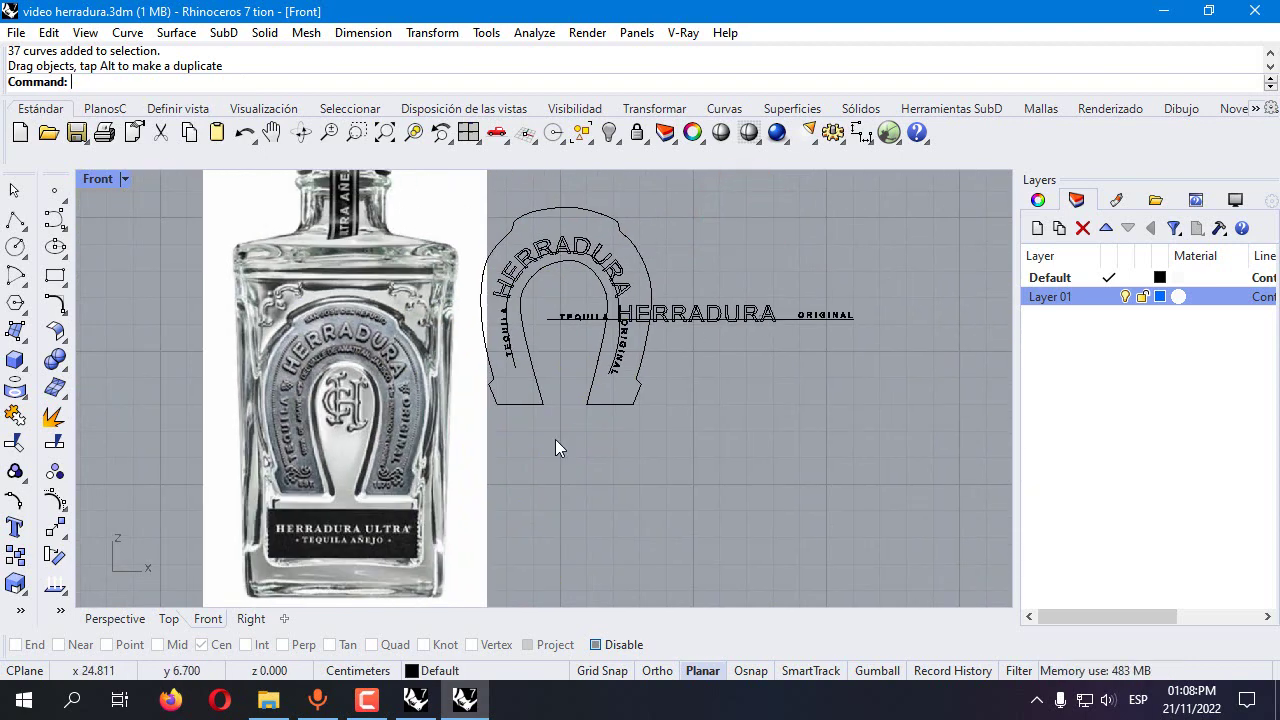
{"action": "key", "text": "ctrl+z"}
Draw an arc by start, end and through point along the base of the small inscription above HERRADURA
{"action": "scroll", "coordinate": [400, 403], "scroll_direction": "up", "scroll_amount": 2}
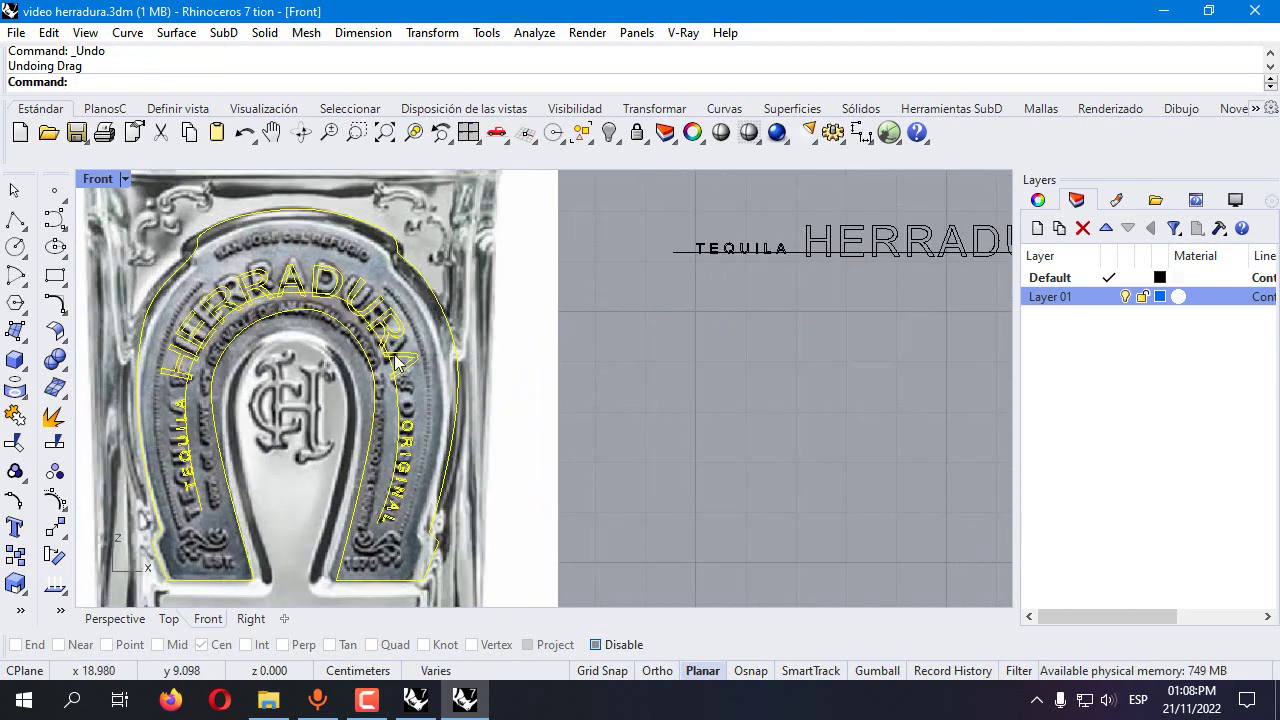
{"action": "scroll", "coordinate": [373, 352], "scroll_direction": "down", "scroll_amount": 1}
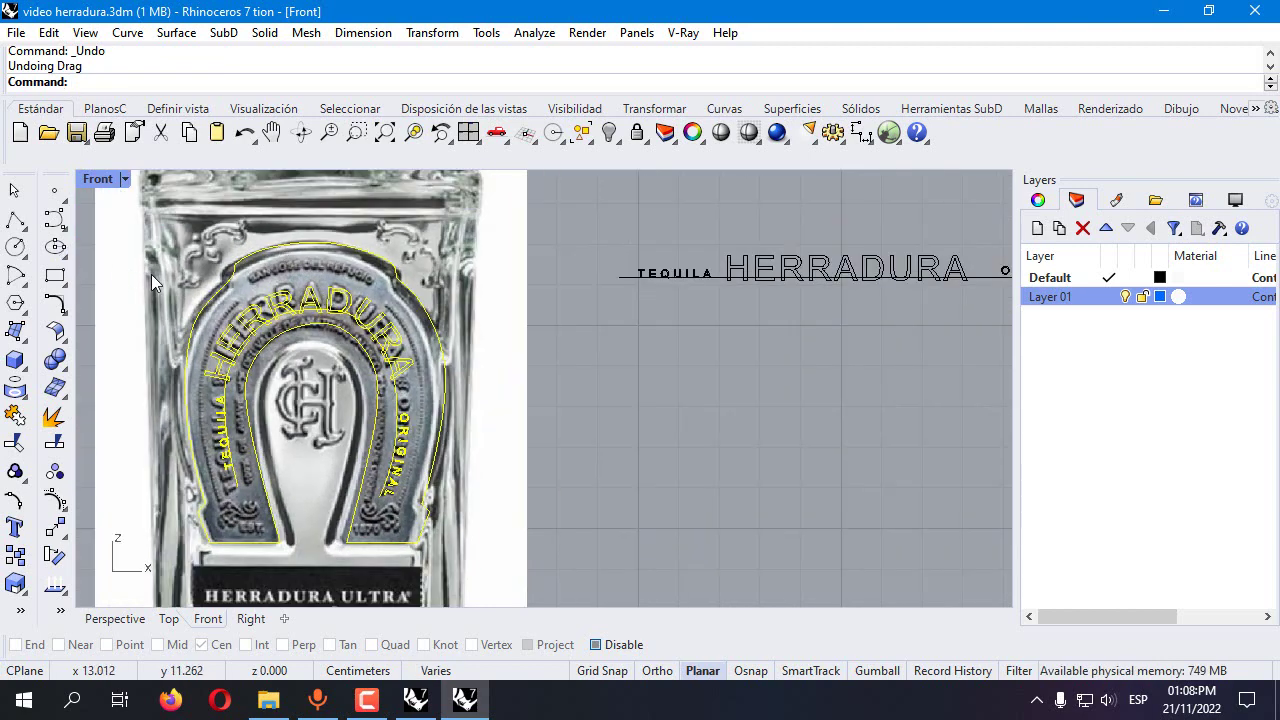
{"action": "left_click", "coordinate": [20, 288]}
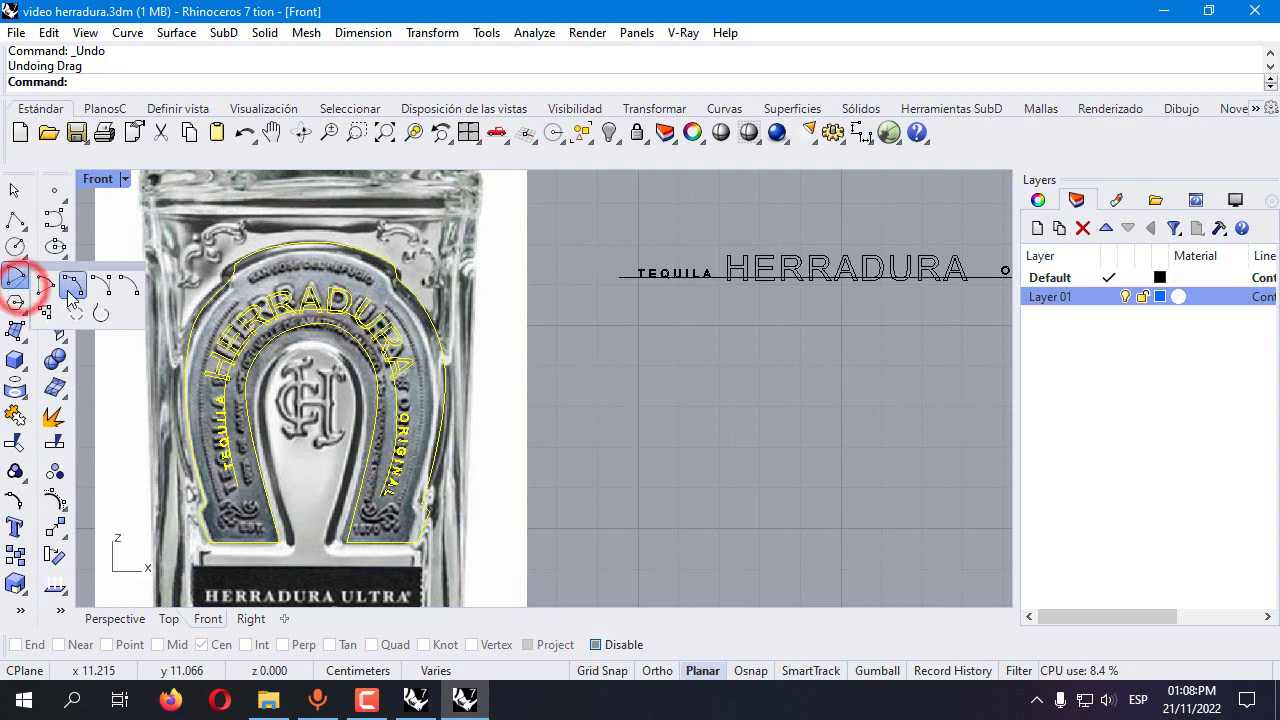
{"action": "left_click", "coordinate": [250, 284]}
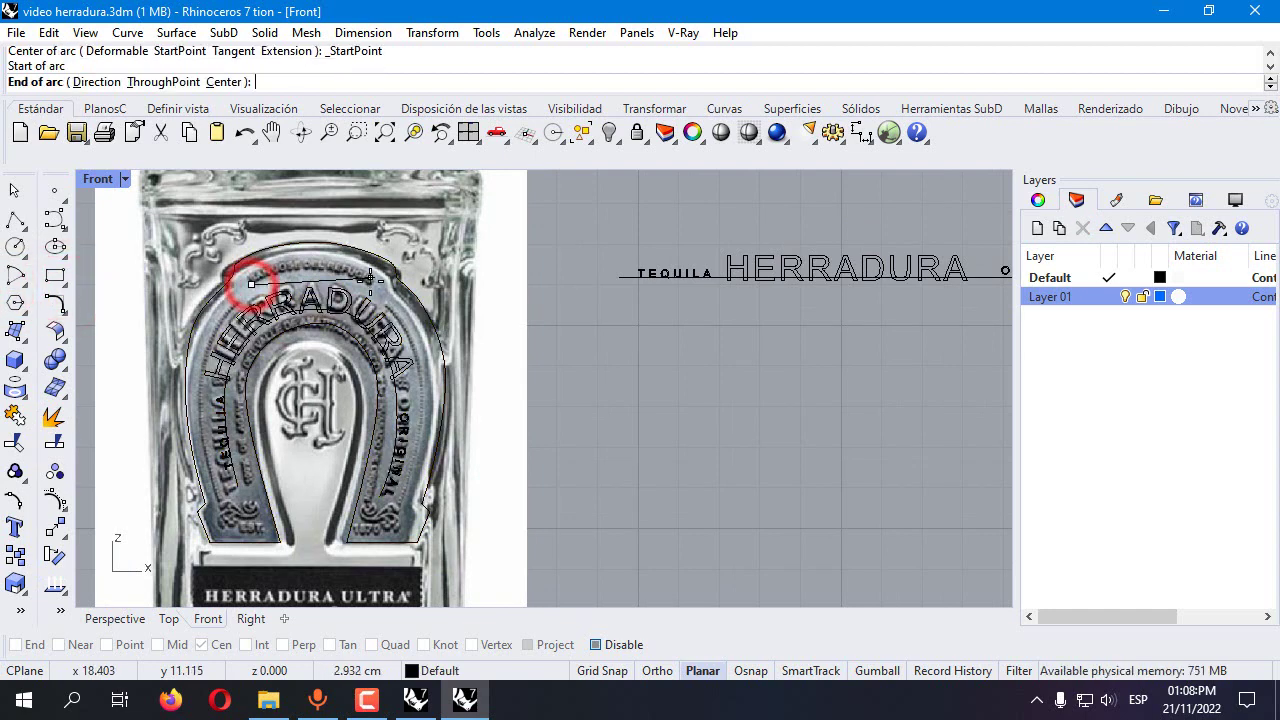
{"action": "scroll", "coordinate": [370, 286], "scroll_direction": "up", "scroll_amount": 2}
{"action": "left_click", "coordinate": [370, 284]}
{"action": "left_click", "coordinate": [299, 264]}
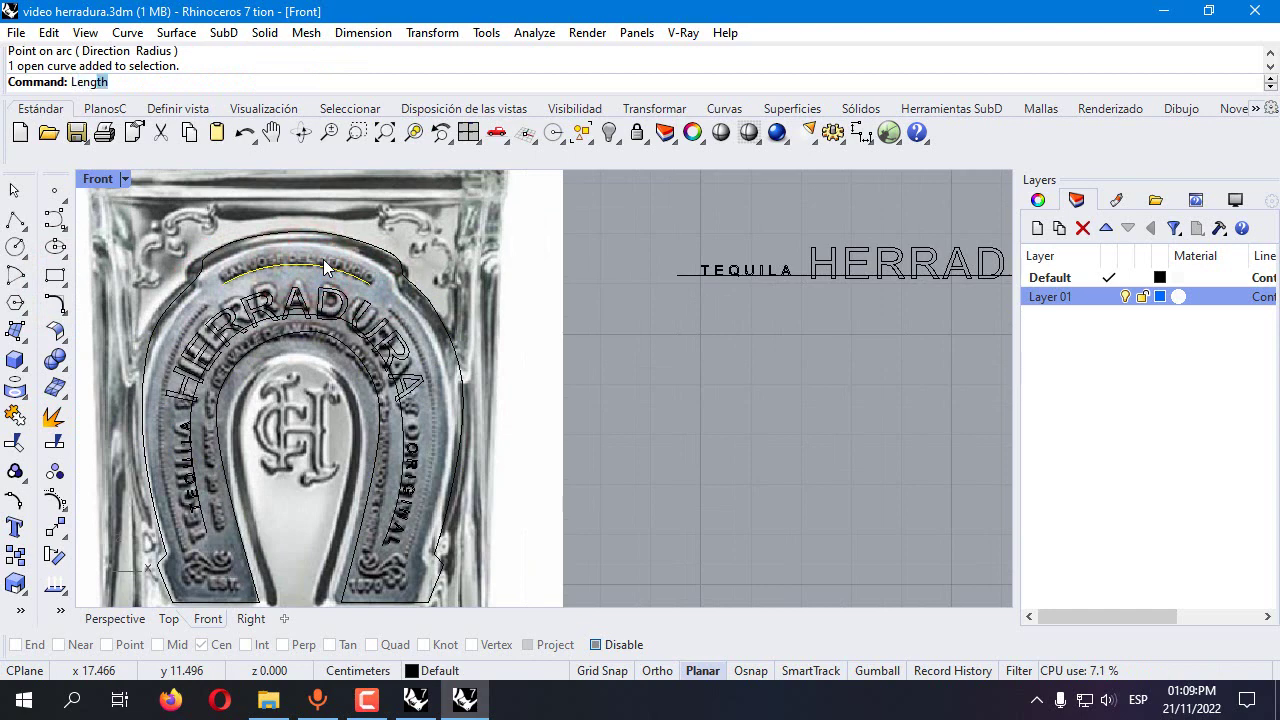
Measure the length of the new arc under the small upper inscription
{"action": "type", "text": "TH"}
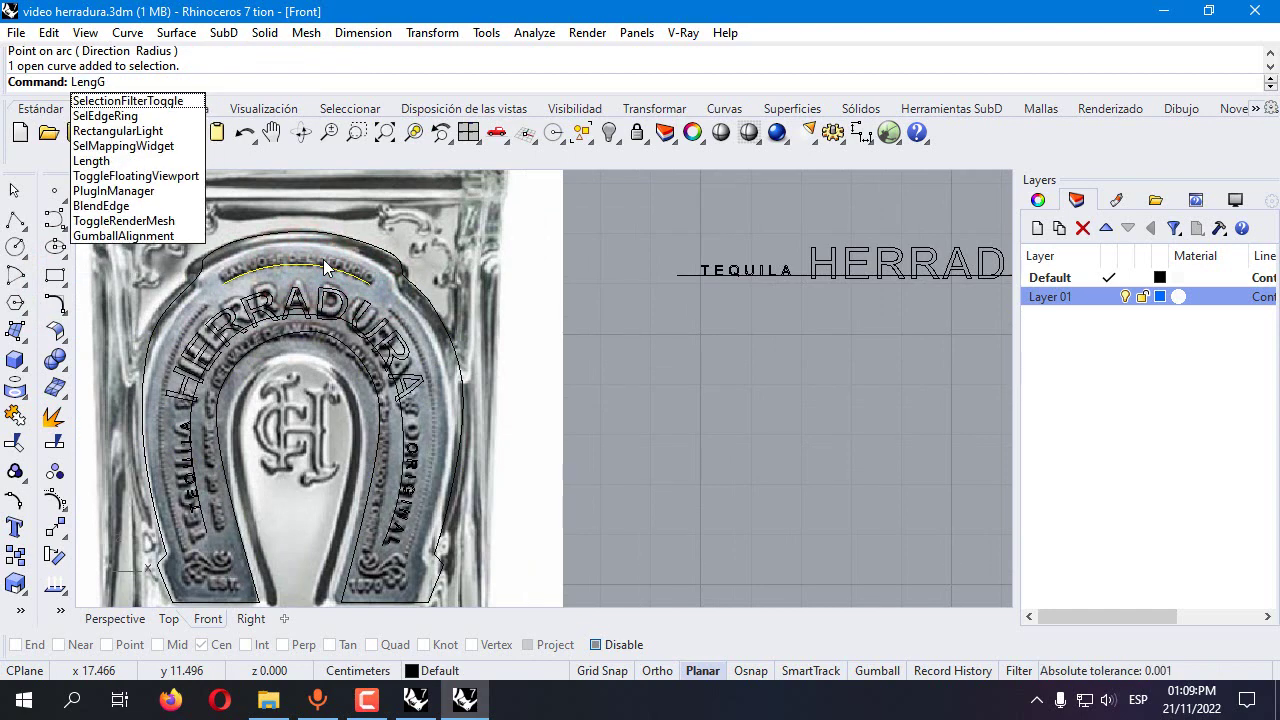
{"action": "key", "text": "Return"}
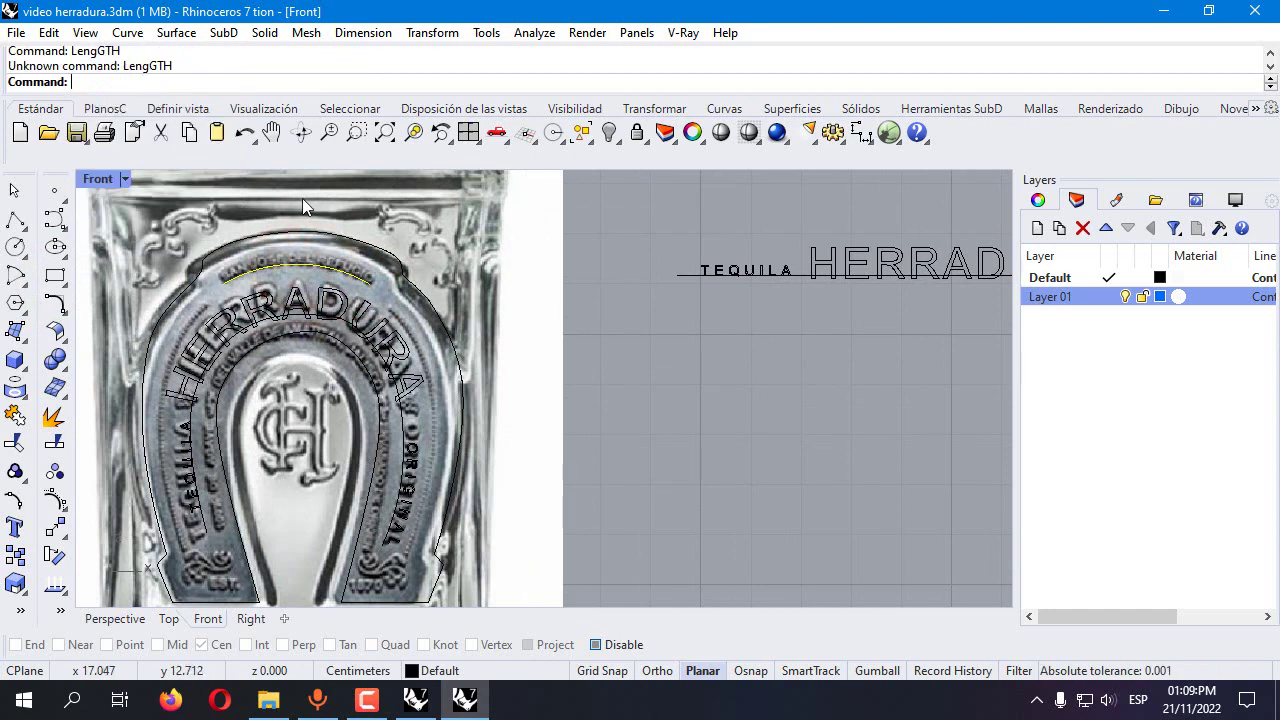
{"action": "left_click", "coordinate": [487, 33]}
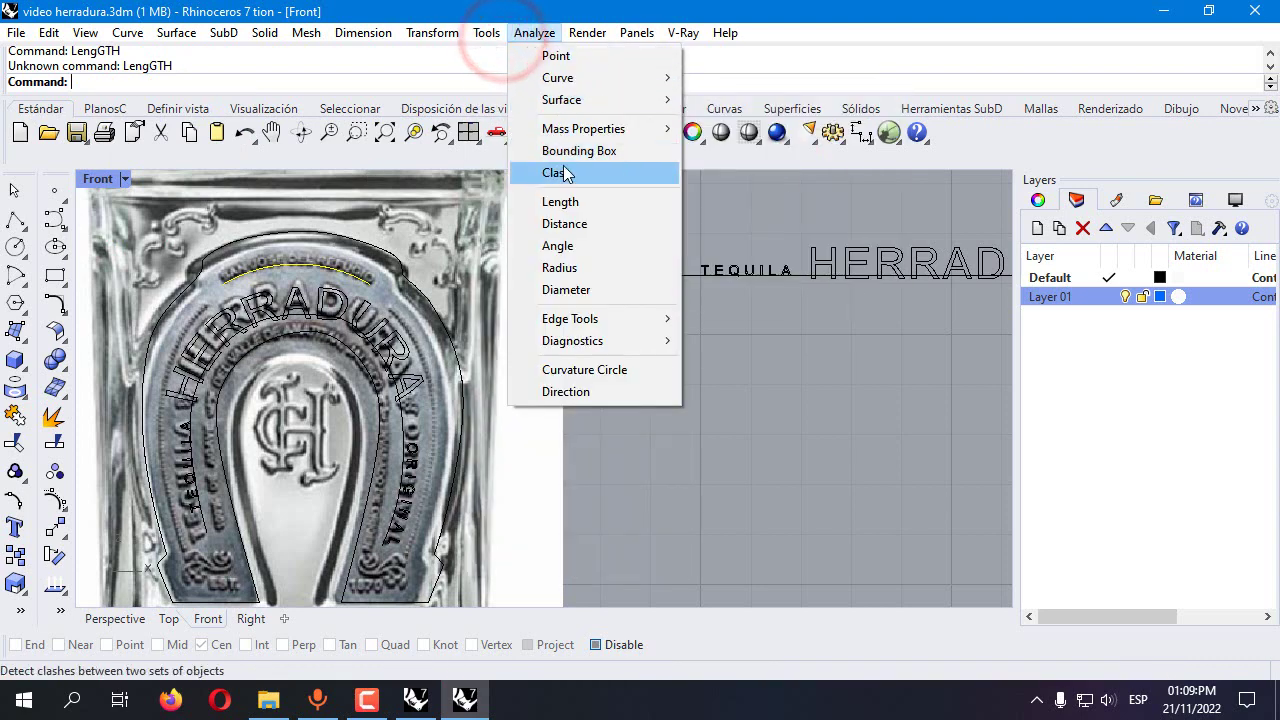
{"action": "left_click", "coordinate": [561, 201]}
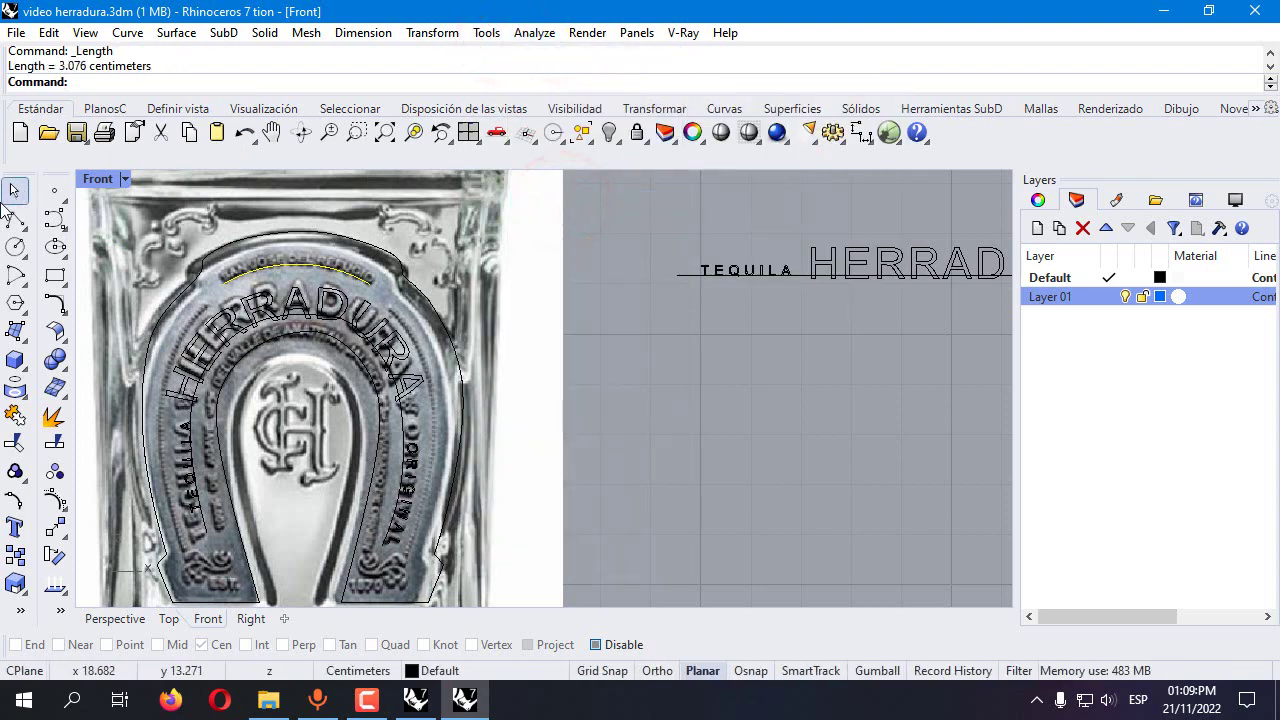
Draw a straight horizontal polyline 3 cm long below the first lettering line
{"action": "left_click", "coordinate": [16, 224]}
{"action": "left_click", "coordinate": [692, 357]}
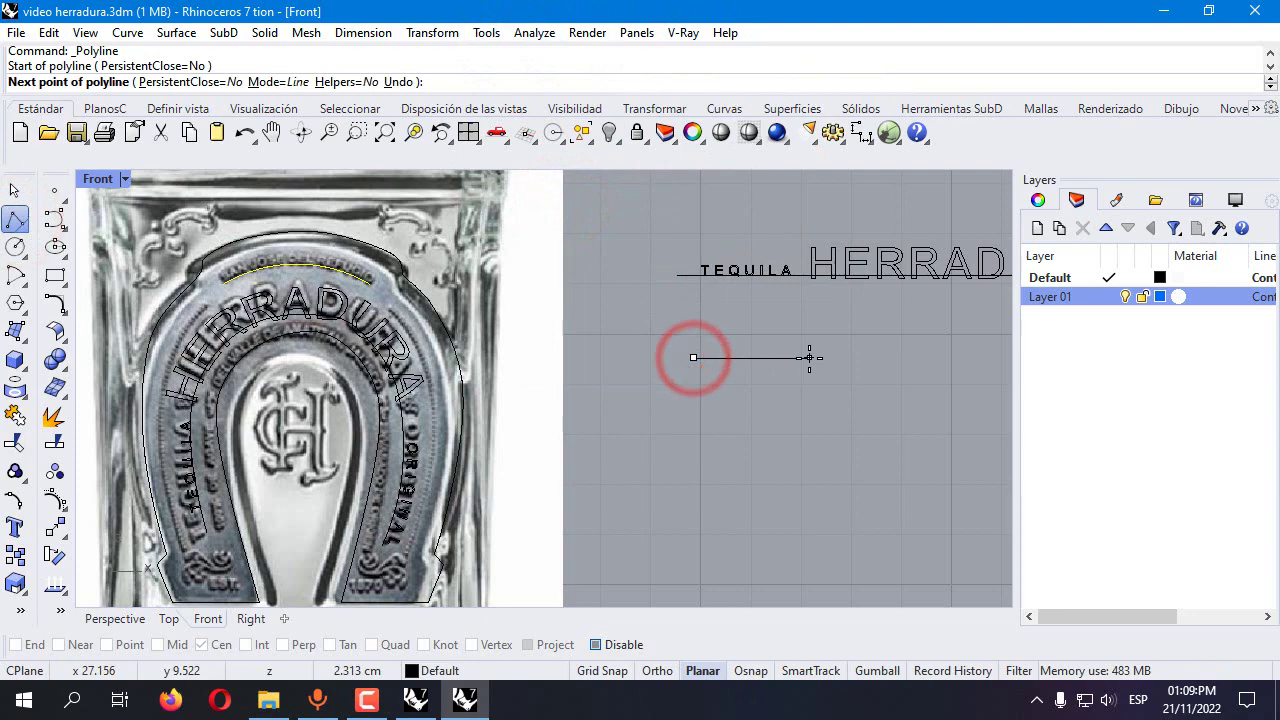
{"action": "type", "text": "3"}
{"action": "key", "text": "Return"}
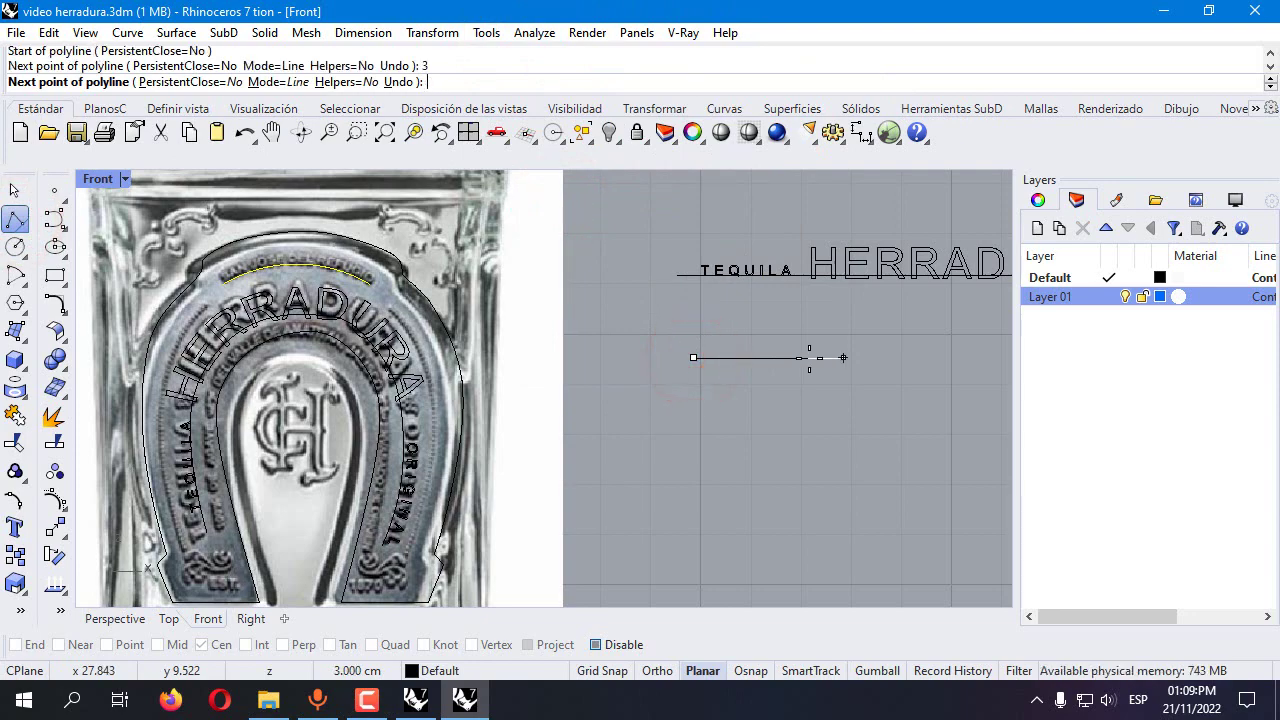
{"action": "left_click", "coordinate": [809, 357]}
{"action": "key", "text": "Return"}
{"action": "scroll", "coordinate": [290, 245], "scroll_direction": "up", "scroll_amount": 5}
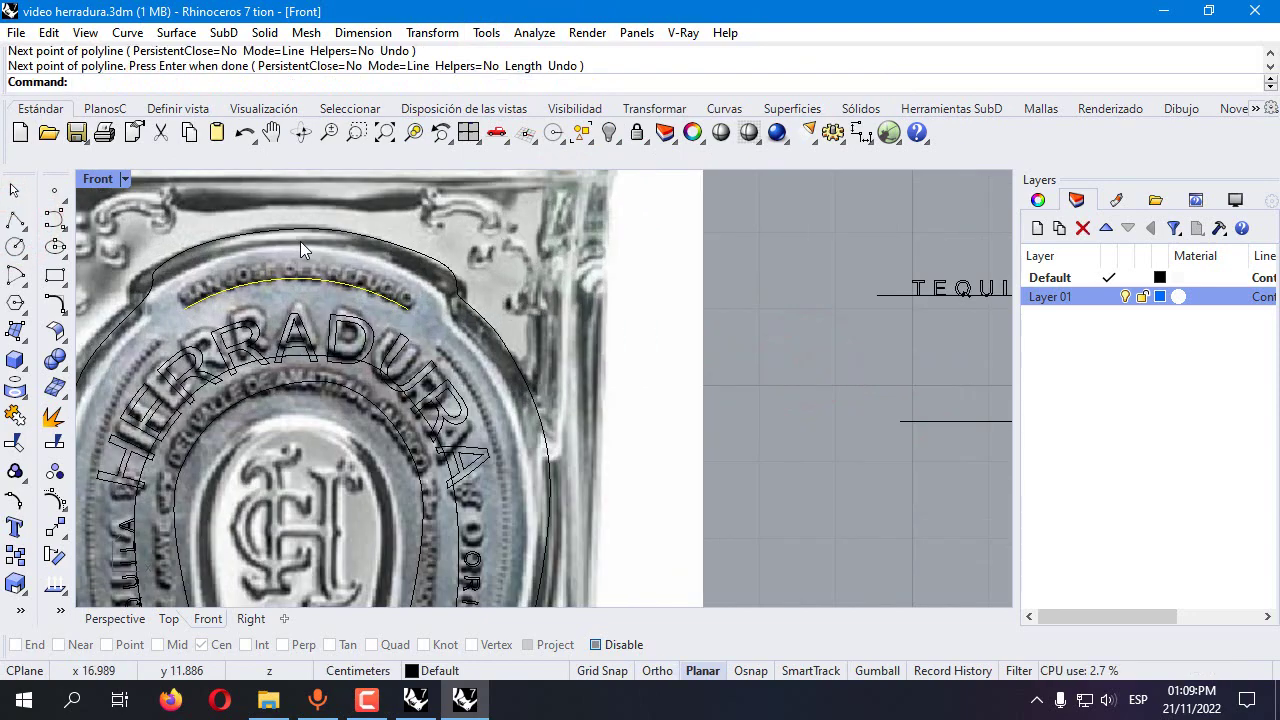
{"action": "scroll", "coordinate": [287, 251], "scroll_direction": "up", "scroll_amount": 2}
{"action": "scroll", "coordinate": [312, 248], "scroll_direction": "down", "scroll_amount": 1}
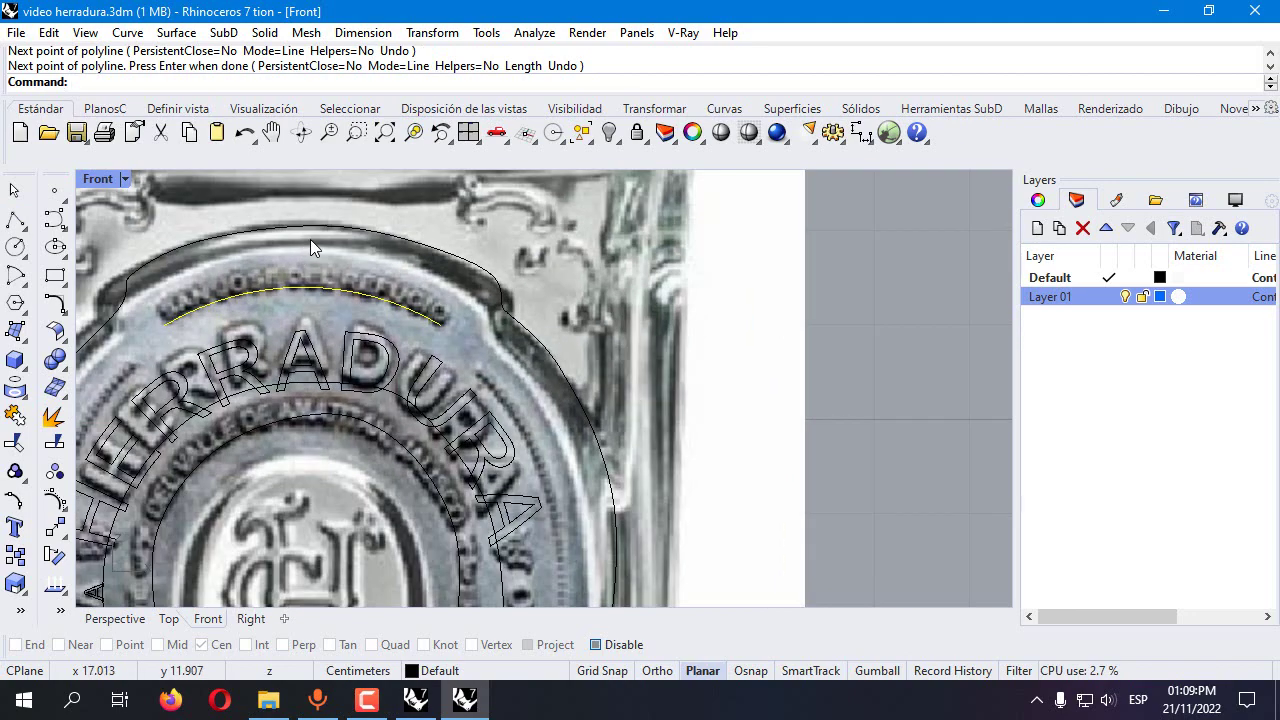
{"action": "scroll", "coordinate": [312, 248], "scroll_direction": "down", "scroll_amount": 5}
{"action": "left_click", "coordinate": [15, 527]}
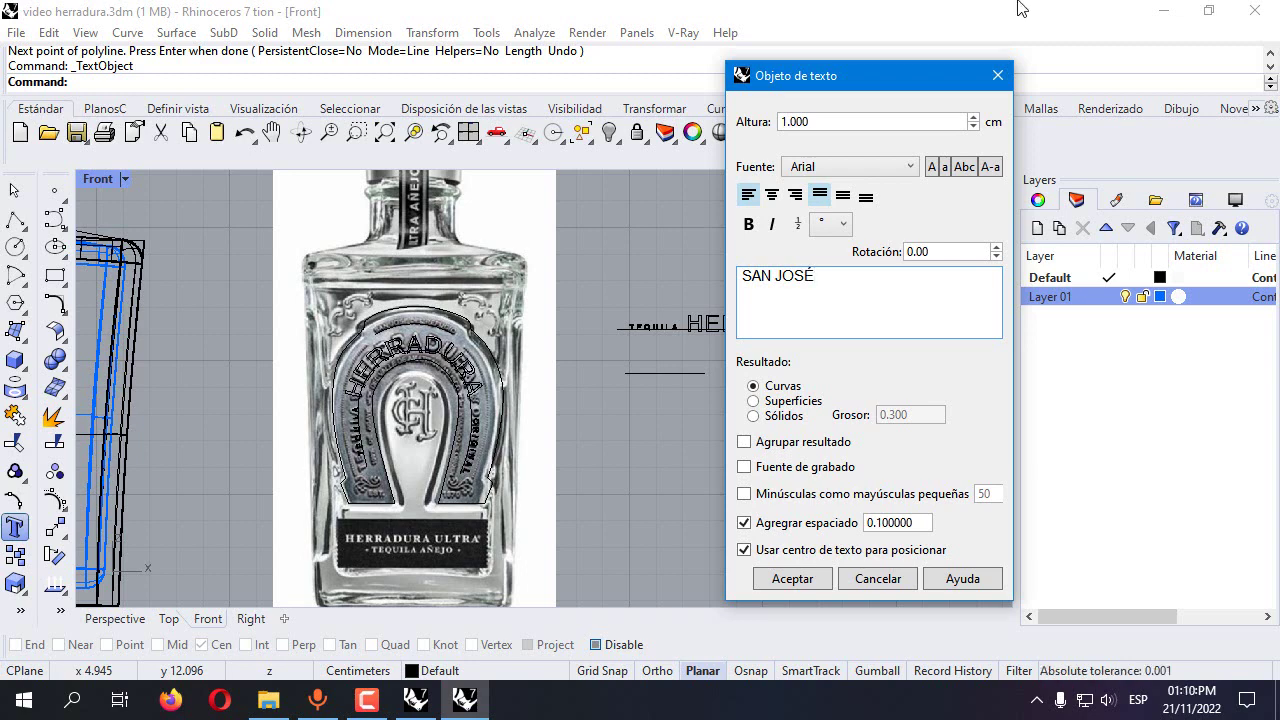
{"action": "left_click", "coordinate": [597, 266]}
{"action": "left_click", "coordinate": [866, 580]}
{"action": "scroll", "coordinate": [410, 270], "scroll_direction": "up", "scroll_amount": 10}
{"action": "scroll", "coordinate": [405, 273], "scroll_direction": "down", "scroll_amount": 10}
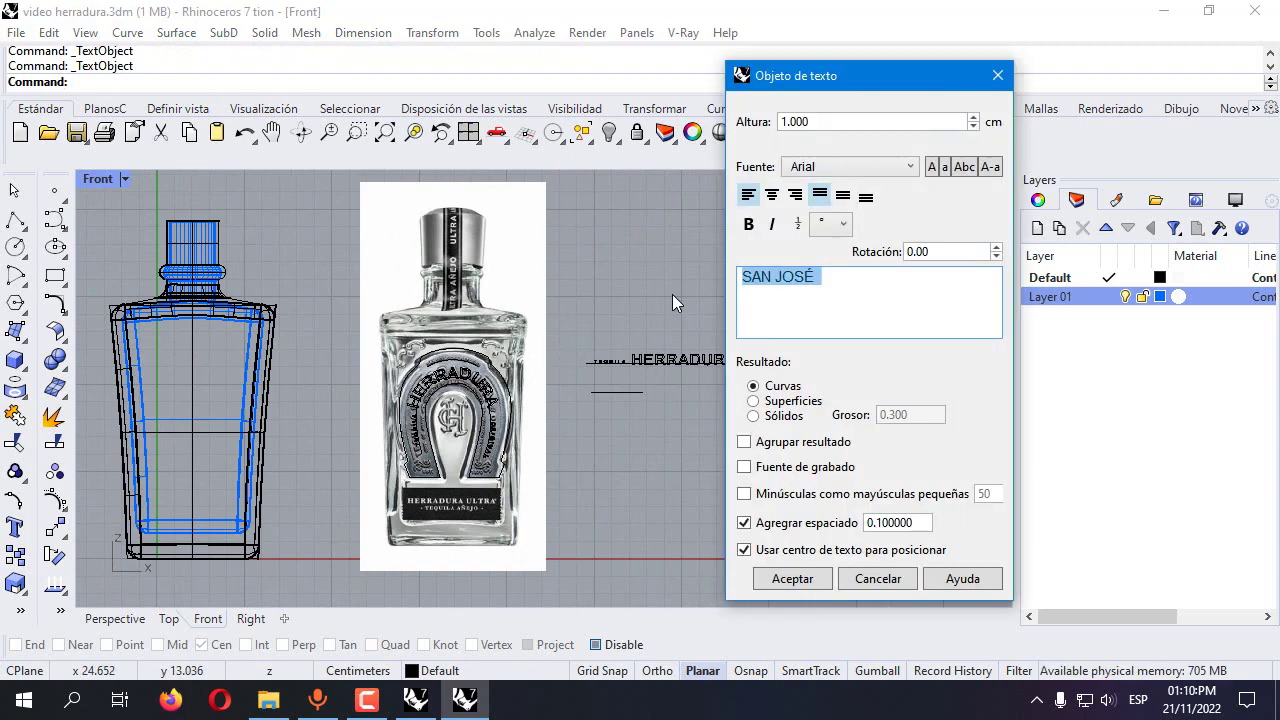
Create the text SAN JOSE DEL REFUGIO as small Arial curves and place it just above the short straight line
{"action": "key", "text": "BackSpace"}
{"action": "key", "text": "BackSpace"}
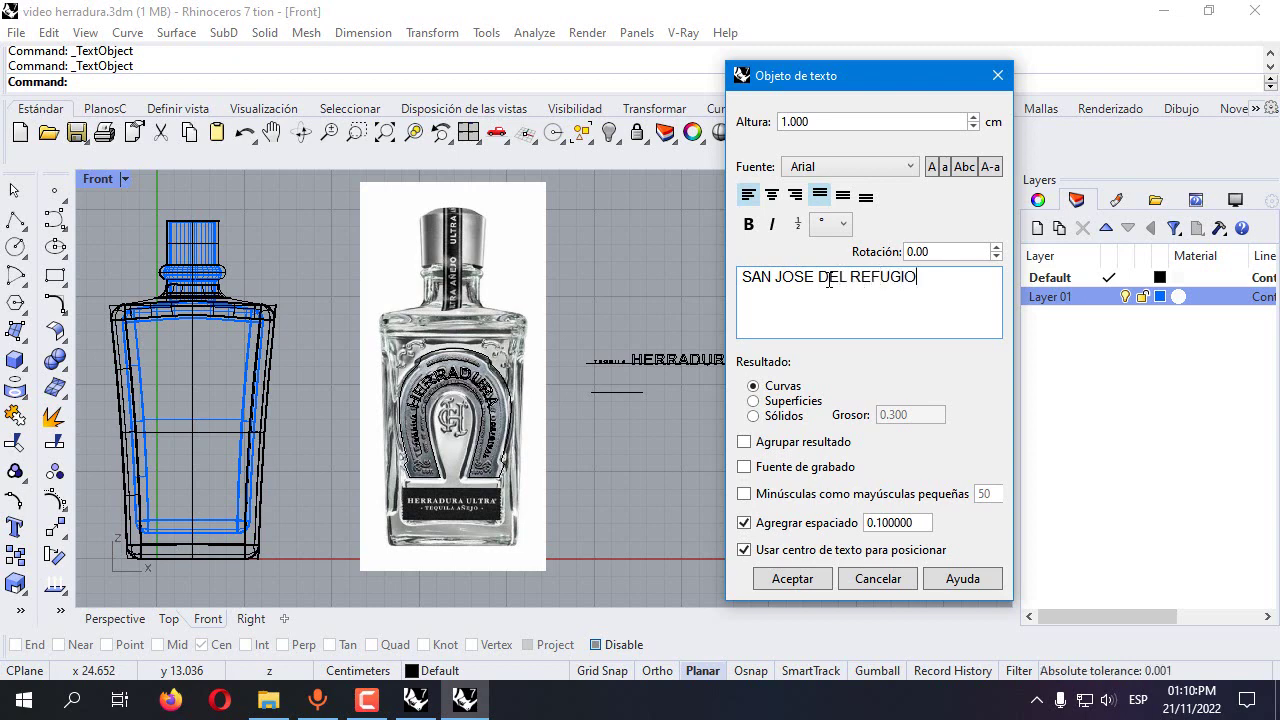
{"action": "left_click", "coordinate": [938, 272]}
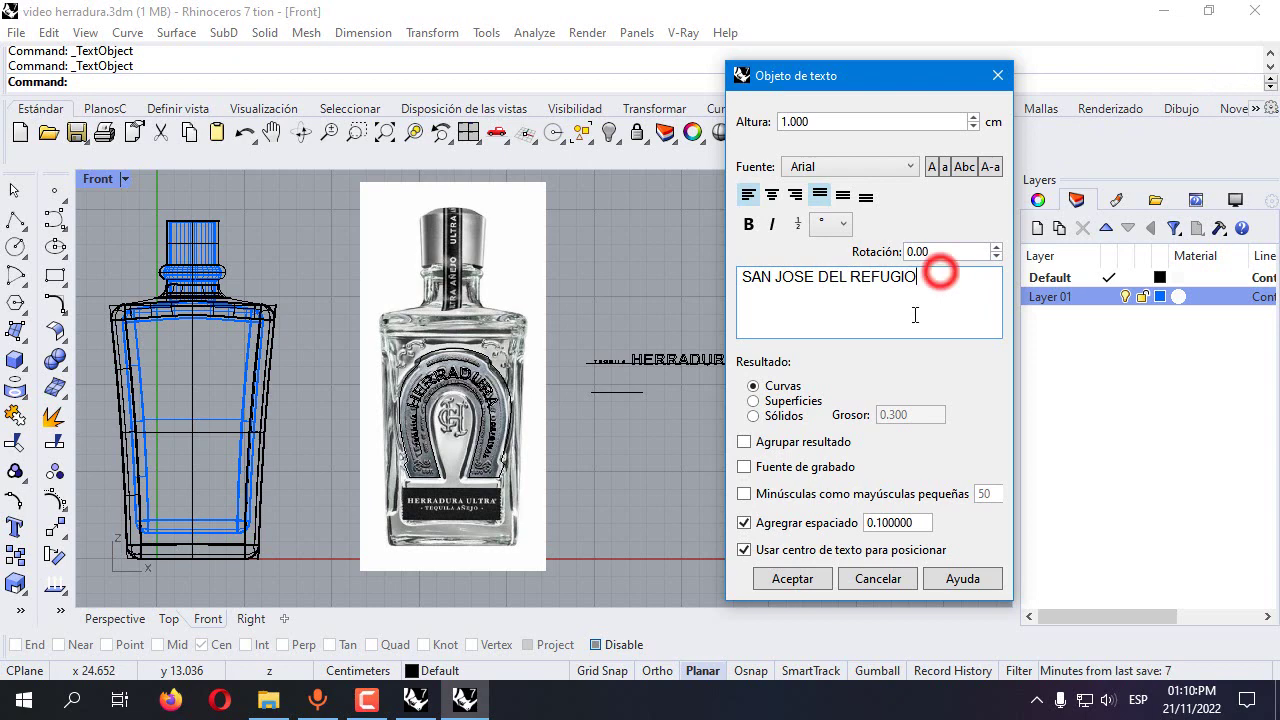
{"action": "double_click", "coordinate": [831, 119]}
{"action": "type", "text": "0.5"}
{"action": "key", "text": "Return"}
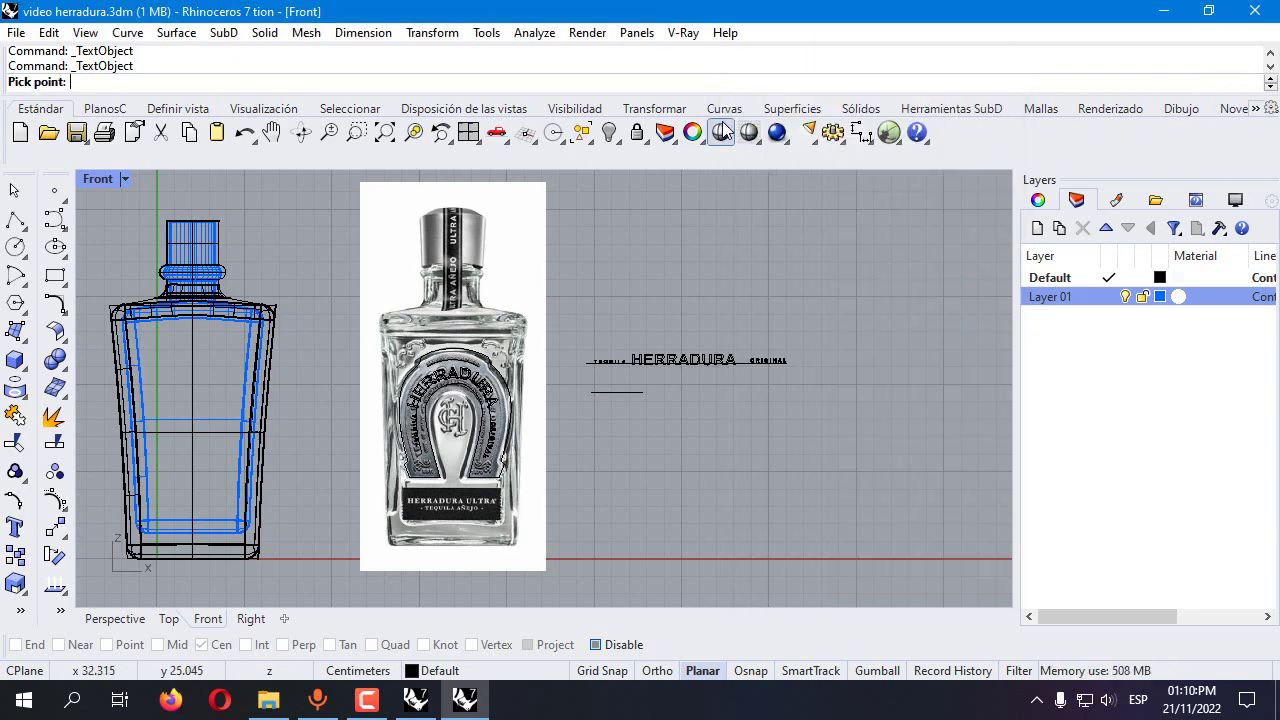
{"action": "scroll", "coordinate": [646, 383], "scroll_direction": "up", "scroll_amount": 5}
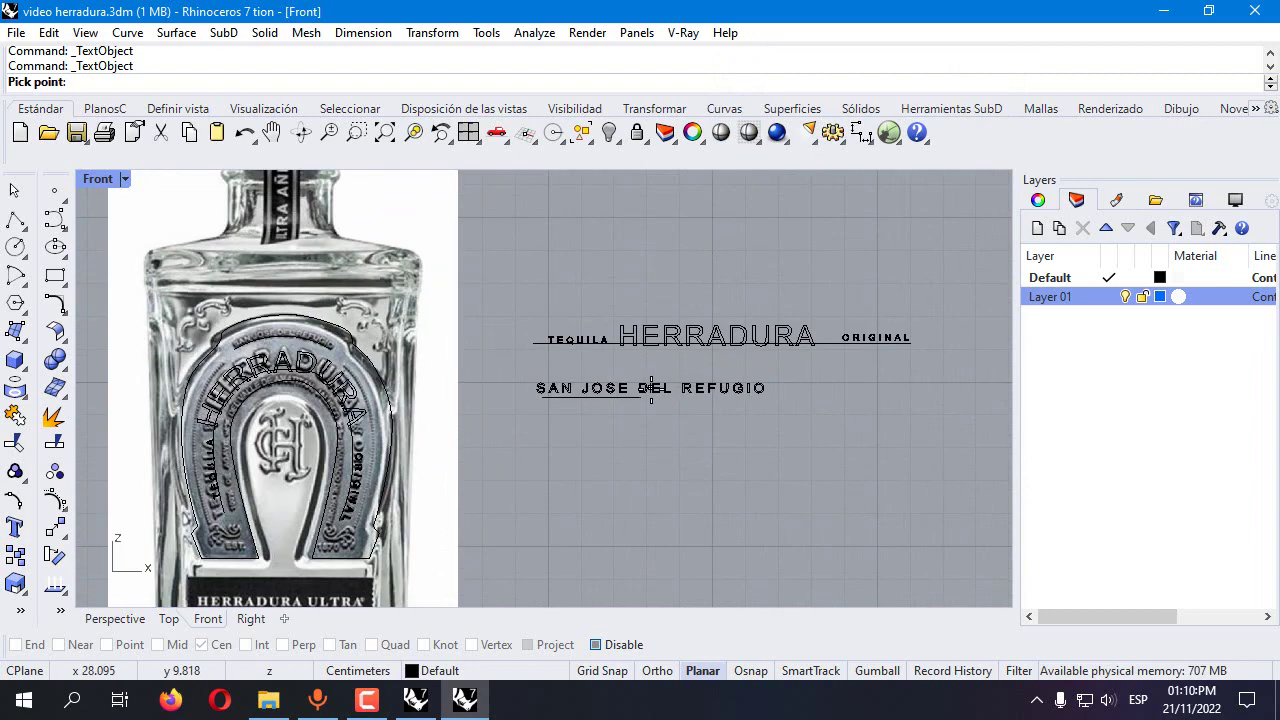
{"action": "left_click", "coordinate": [652, 389]}
Scale the SAN JOSE DEL REFUGIO lettering horizontally in one direction to roughly the length of the short line beneath it
{"action": "left_click_drag", "start_coordinate": [533, 370], "coordinate": [795, 418]}
{"action": "left_click", "coordinate": [637, 405], "text": "ctrl"}
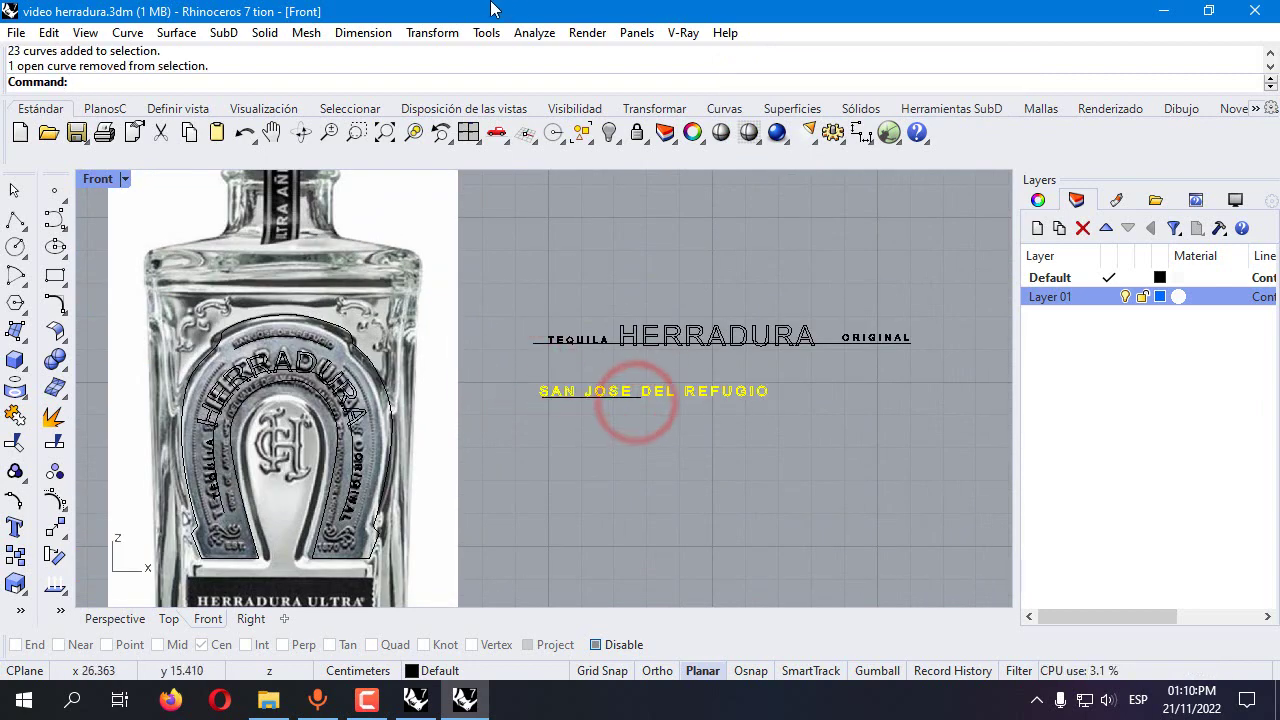
{"action": "left_click", "coordinate": [432, 32]}
{"action": "mouse_move", "coordinate": [470, 143]}
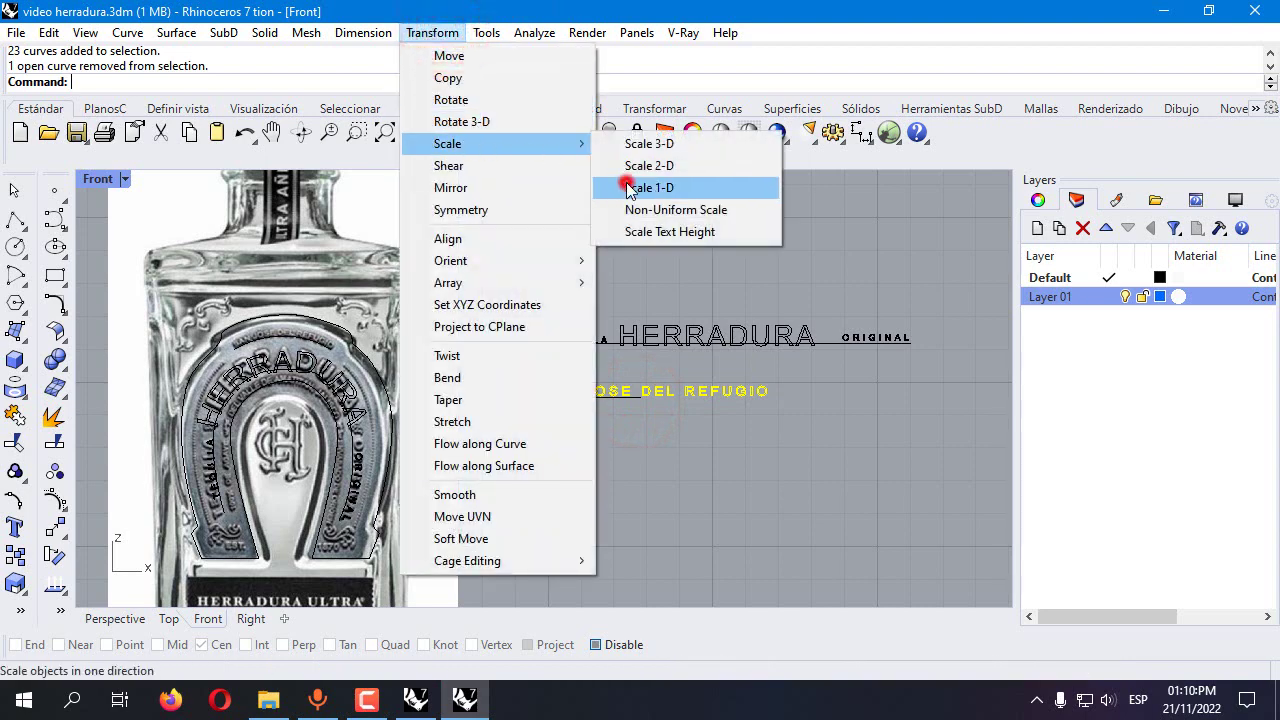
{"action": "left_click", "coordinate": [626, 183]}
{"action": "left_click", "coordinate": [530, 391]}
{"action": "left_click", "coordinate": [802, 408]}
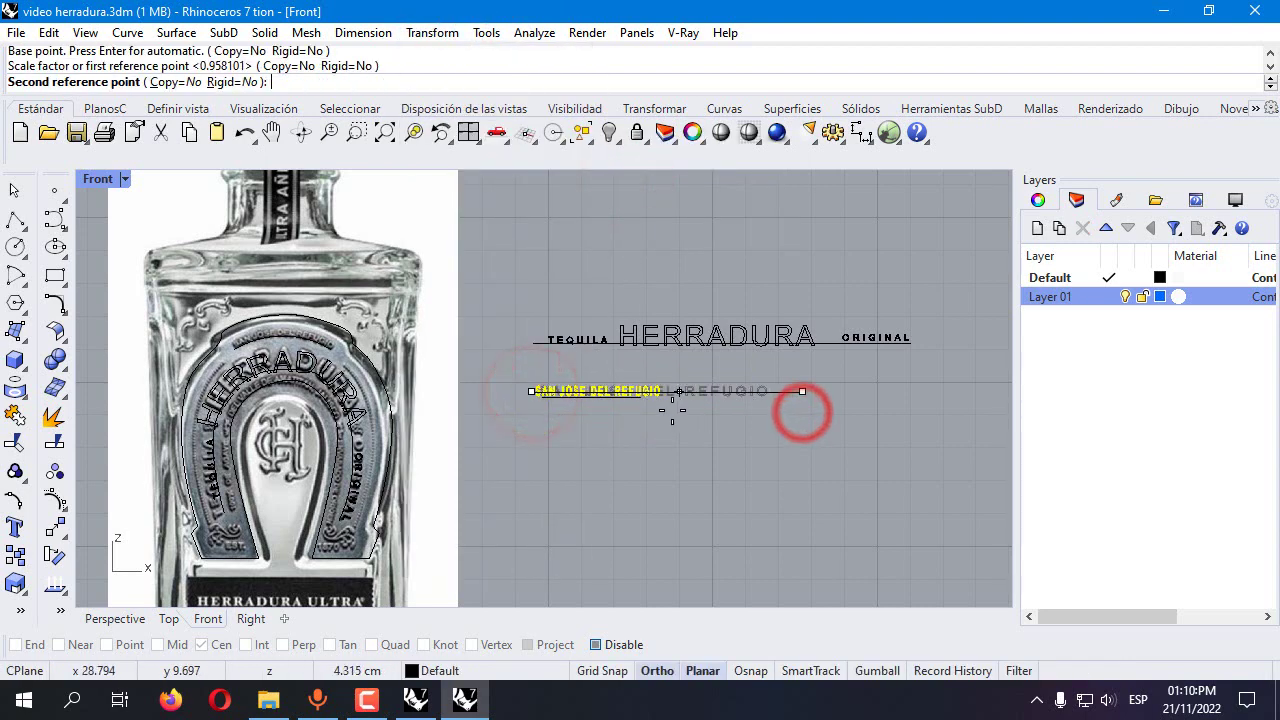
{"action": "left_click", "coordinate": [659, 403]}
Reduce the lettering's height with Scale 1-D and move the text onto its short base line
{"action": "scroll", "coordinate": [659, 403], "scroll_direction": "up", "scroll_amount": 3}
{"action": "key", "text": "Return"}
{"action": "left_click", "coordinate": [634, 386]}
{"action": "left_click", "coordinate": [634, 384]}
{"action": "left_click", "coordinate": [637, 362]}
{"action": "left_click_drag", "start_coordinate": [512, 378], "coordinate": [530, 386]}
{"action": "scroll", "coordinate": [633, 349], "scroll_direction": "down", "scroll_amount": 3}
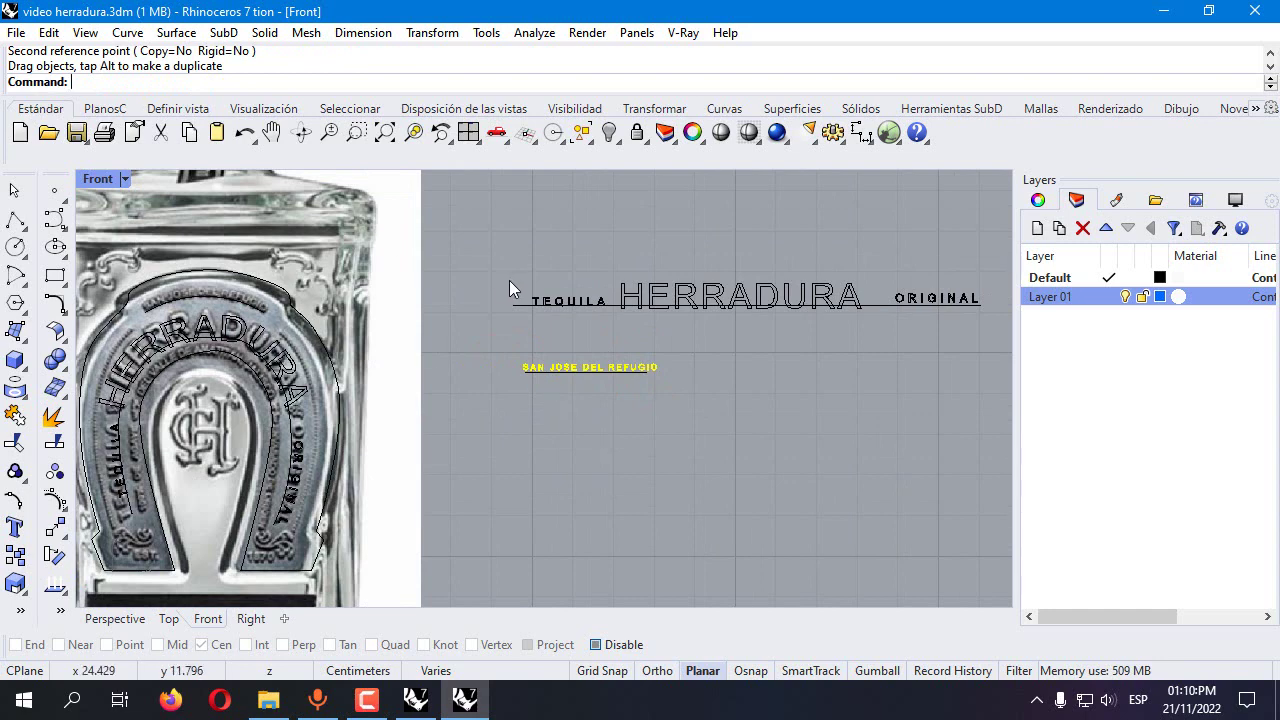
Flow a copy of the SAN JOSE DEL REFUGIO lettering from its straight line onto the small arc above HERRADURA
{"action": "scroll", "coordinate": [557, 420], "scroll_direction": "up", "scroll_amount": 3}
{"action": "left_click", "coordinate": [537, 350]}
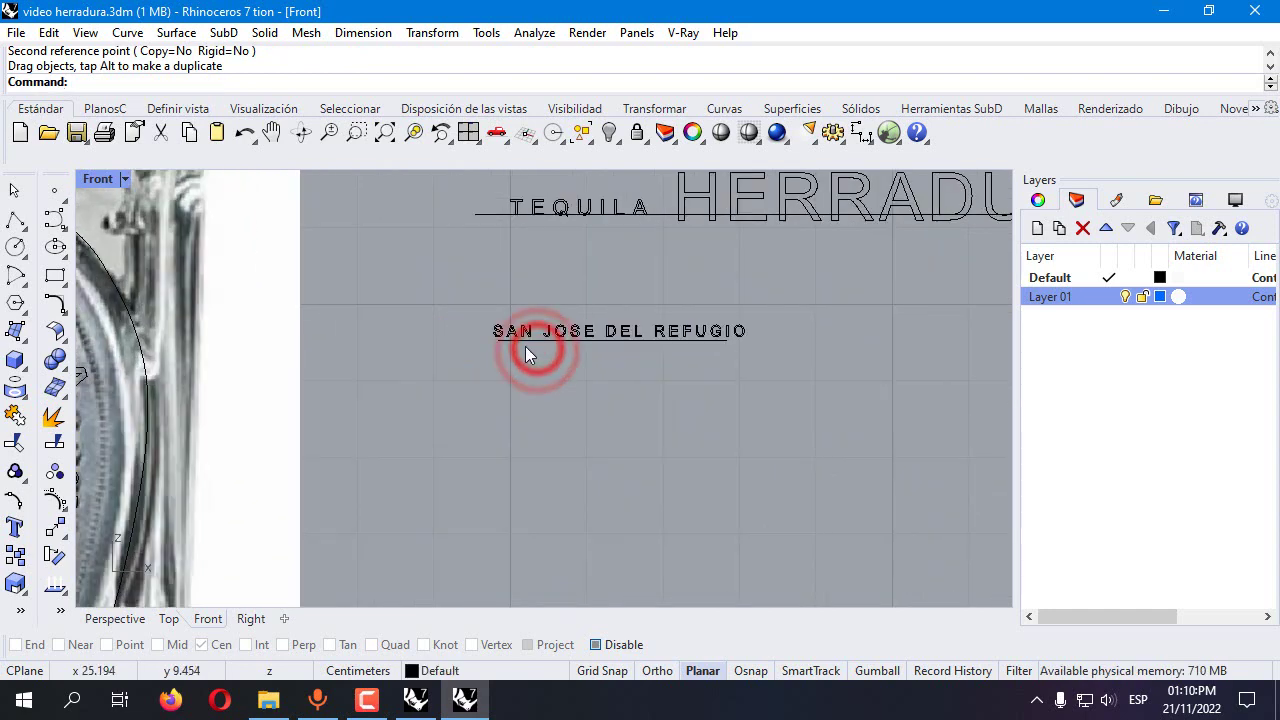
{"action": "left_click_drag", "start_coordinate": [471, 286], "coordinate": [614, 397]}
{"action": "left_click_drag", "start_coordinate": [594, 280], "coordinate": [771, 410]}
{"action": "left_click", "coordinate": [63, 556]}
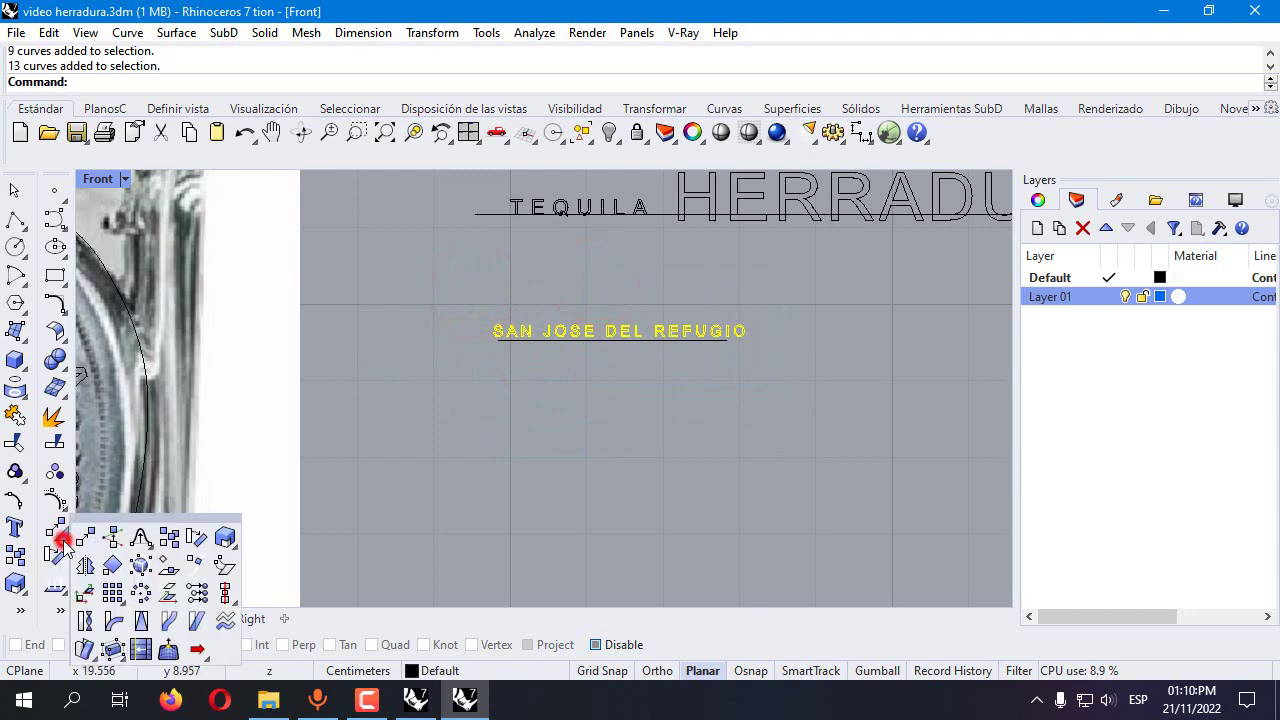
{"action": "left_click", "coordinate": [165, 615]}
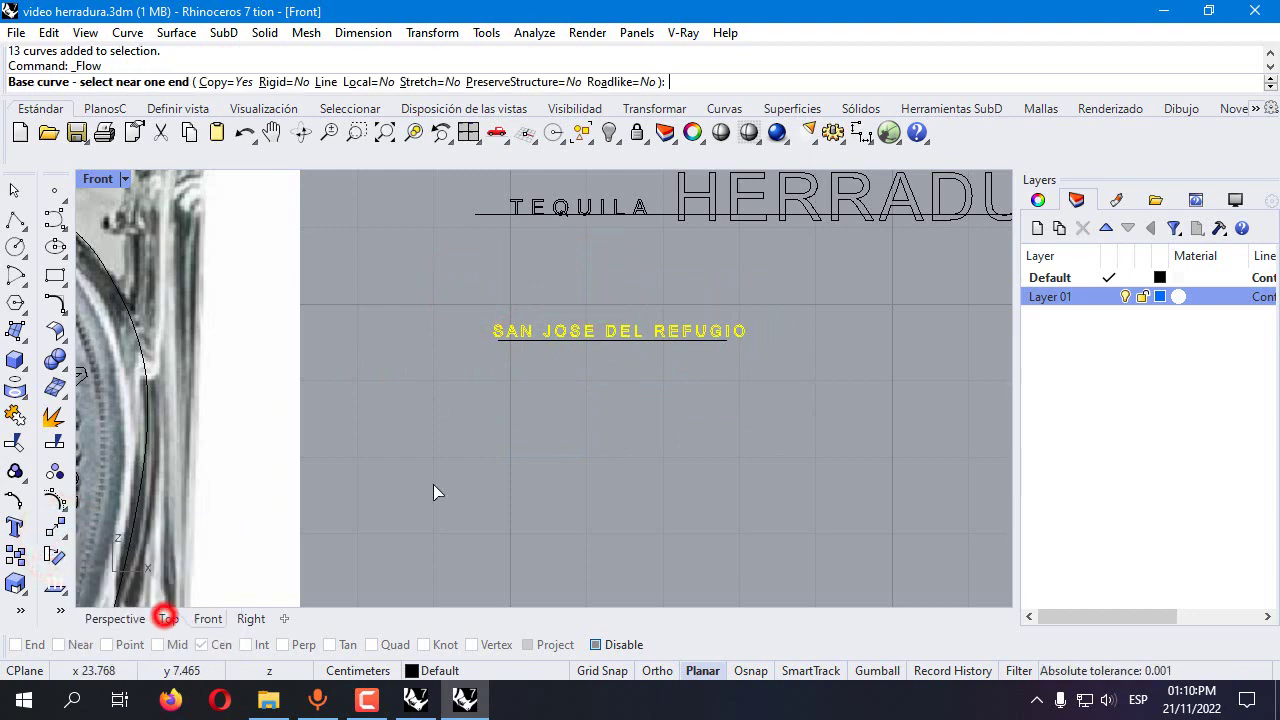
{"action": "left_click", "coordinate": [512, 340]}
{"action": "scroll", "coordinate": [700, 326], "scroll_direction": "down", "scroll_amount": 4}
{"action": "scroll", "coordinate": [282, 292], "scroll_direction": "up", "scroll_amount": 3}
{"action": "scroll", "coordinate": [378, 313], "scroll_direction": "up", "scroll_amount": 1}
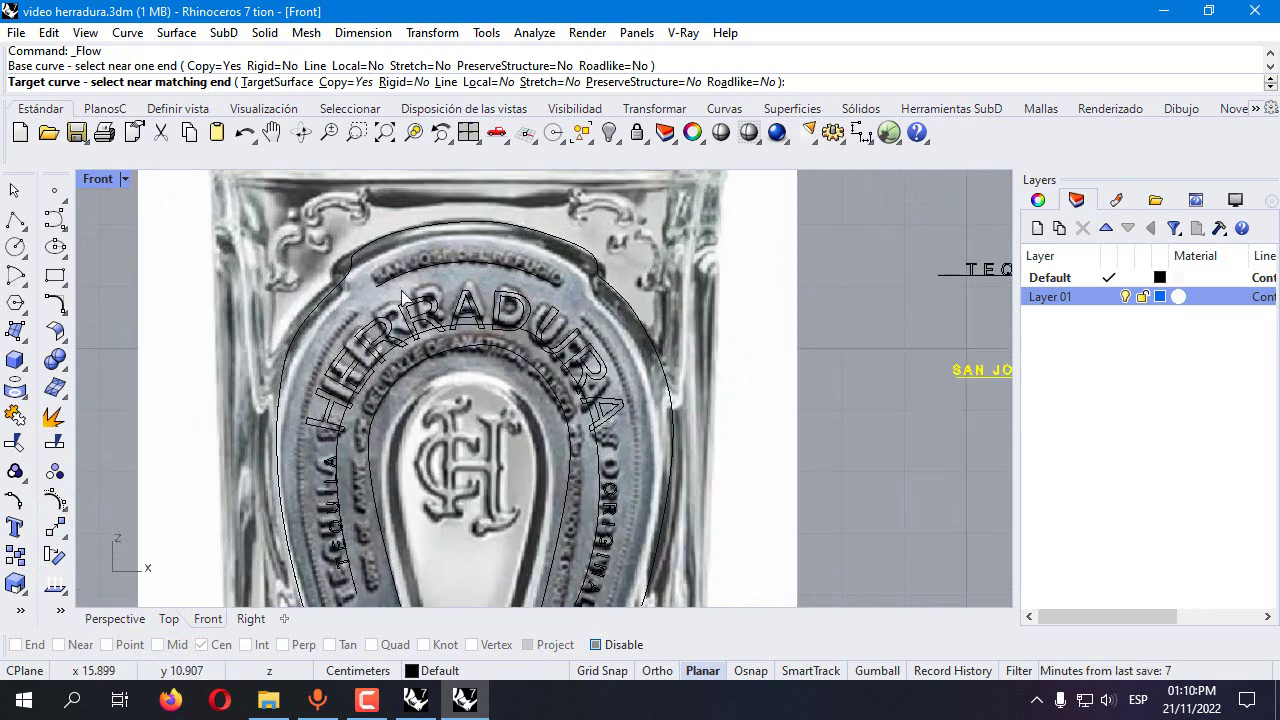
{"action": "left_click", "coordinate": [386, 291]}
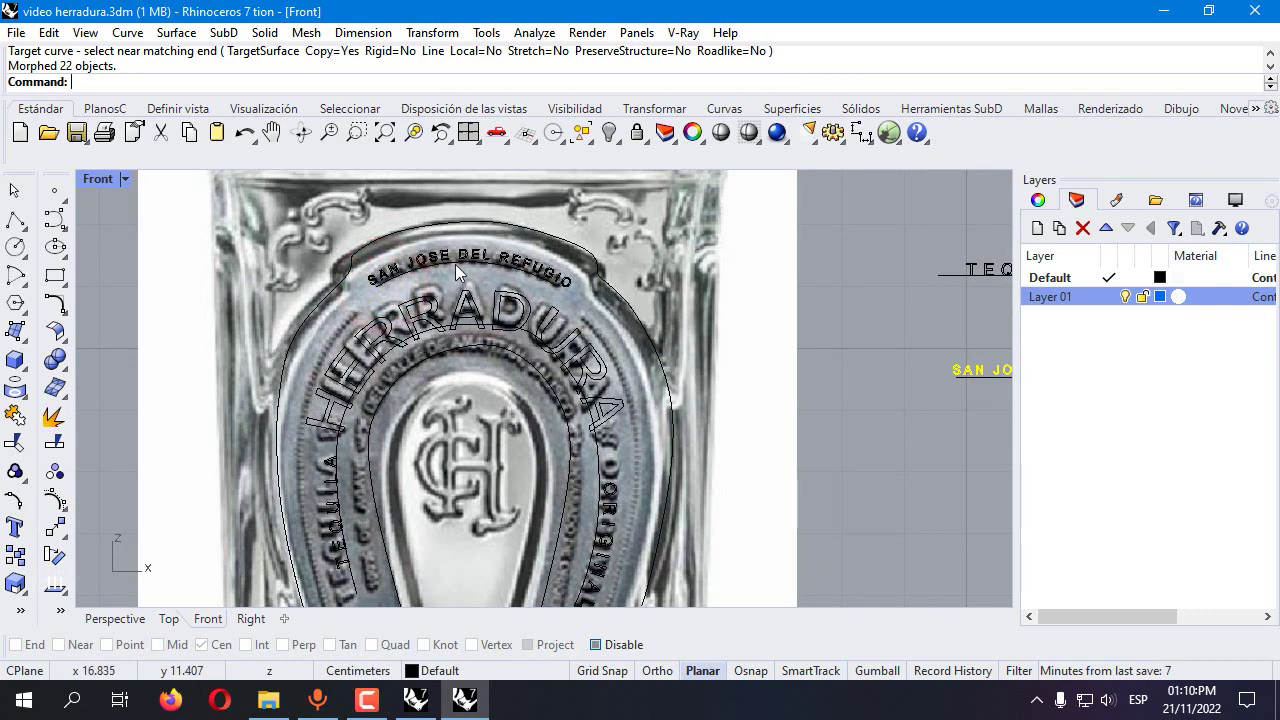
Examine the closed horseshoe outline's position relative to the bottle's front face in the perspective and orthographic views
{"action": "scroll", "coordinate": [492, 283], "scroll_direction": "down", "scroll_amount": 2}
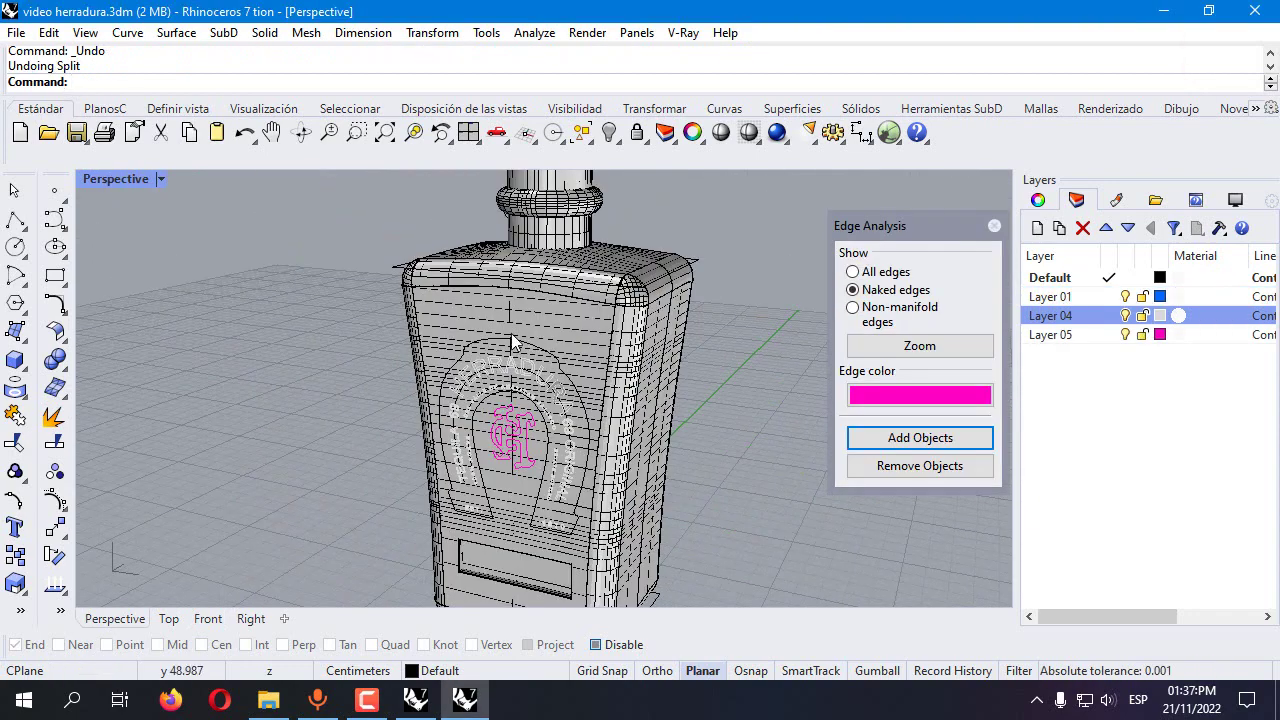
{"action": "right_click_drag", "start_coordinate": [546, 514], "coordinate": [561, 411]}
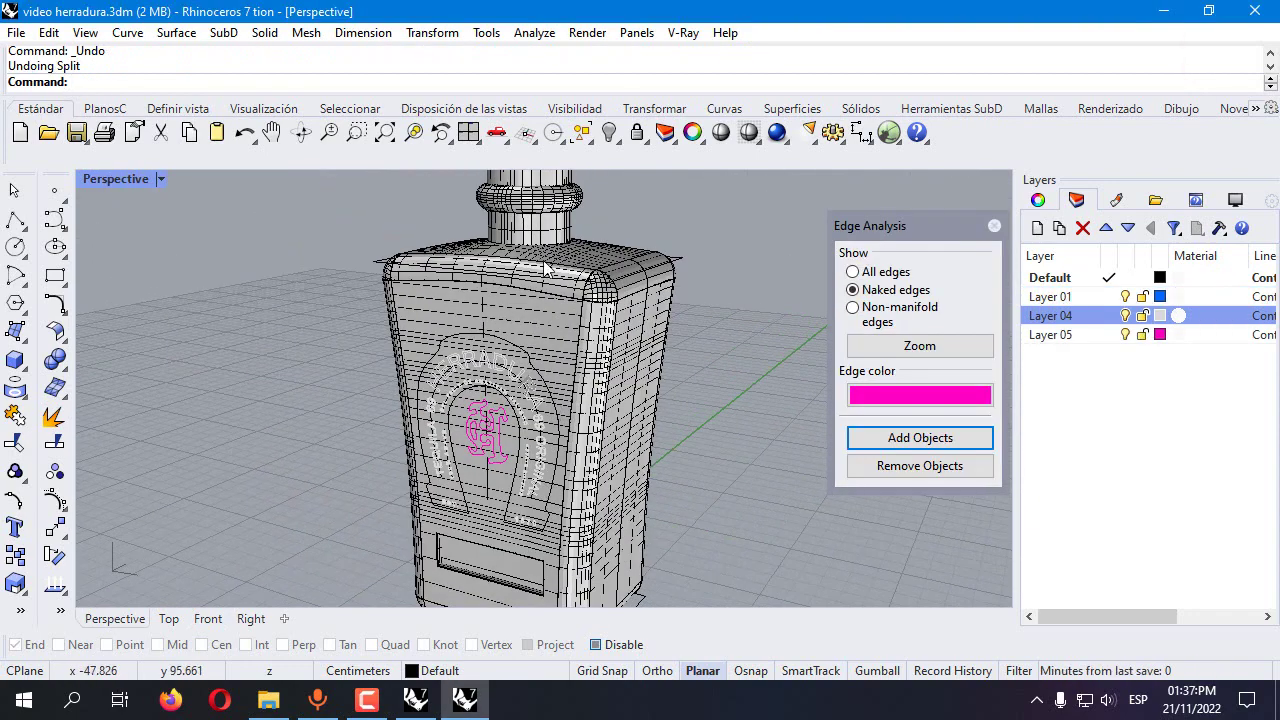
{"action": "scroll", "coordinate": [558, 265], "scroll_direction": "down", "scroll_amount": 2}
{"action": "scroll", "coordinate": [540, 340], "scroll_direction": "up", "scroll_amount": 3}
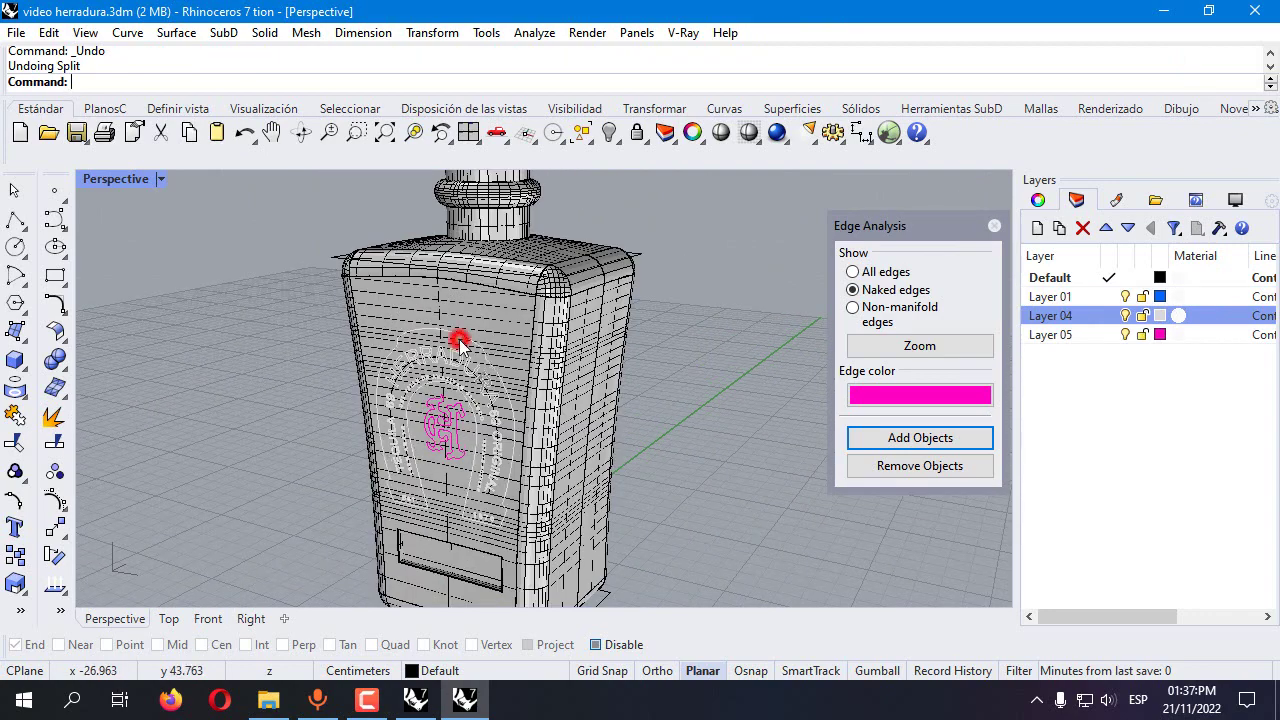
{"action": "left_click", "coordinate": [458, 340]}
{"action": "left_click", "coordinate": [515, 391]}
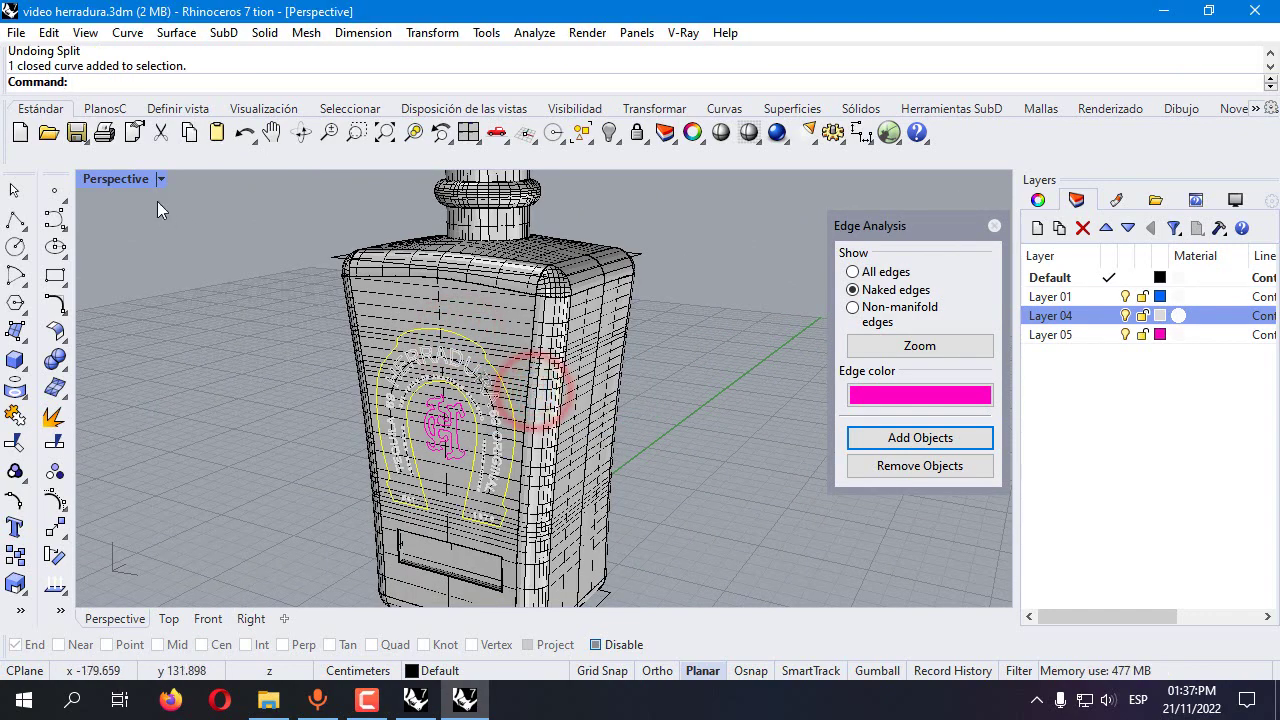
{"action": "double_click", "coordinate": [135, 181]}
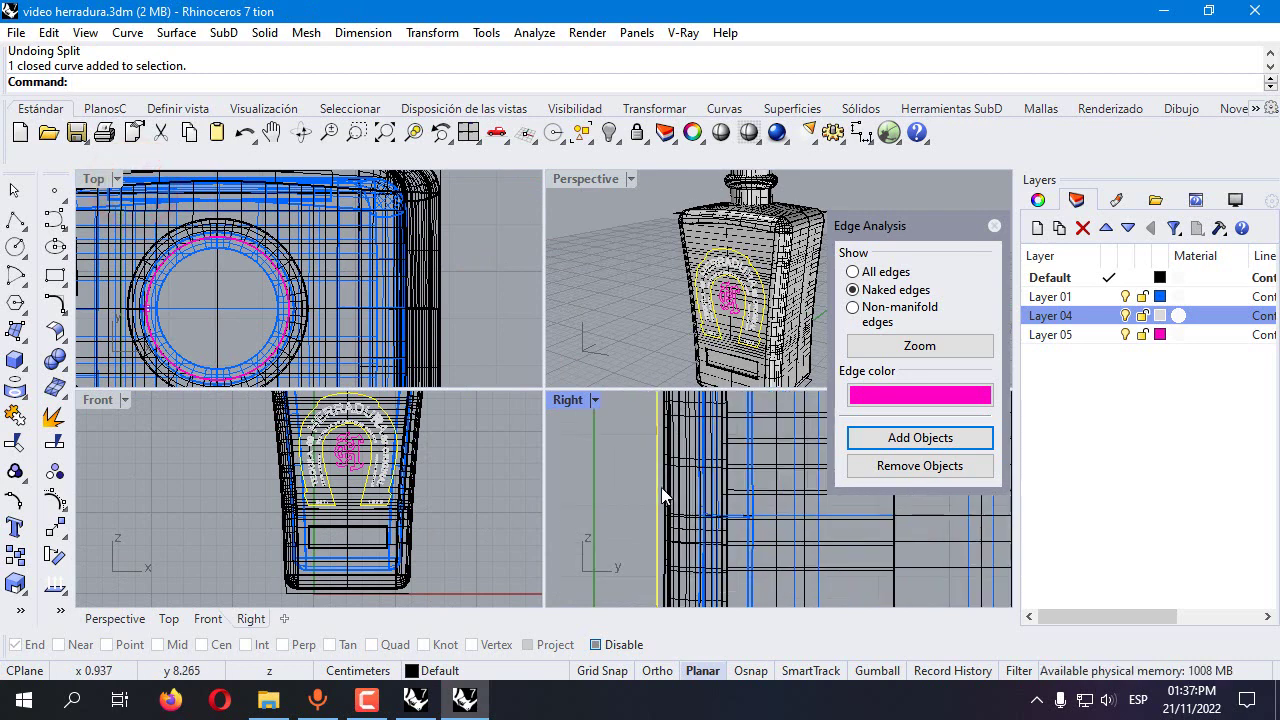
{"action": "scroll", "coordinate": [678, 470], "scroll_direction": "up", "scroll_amount": 2}
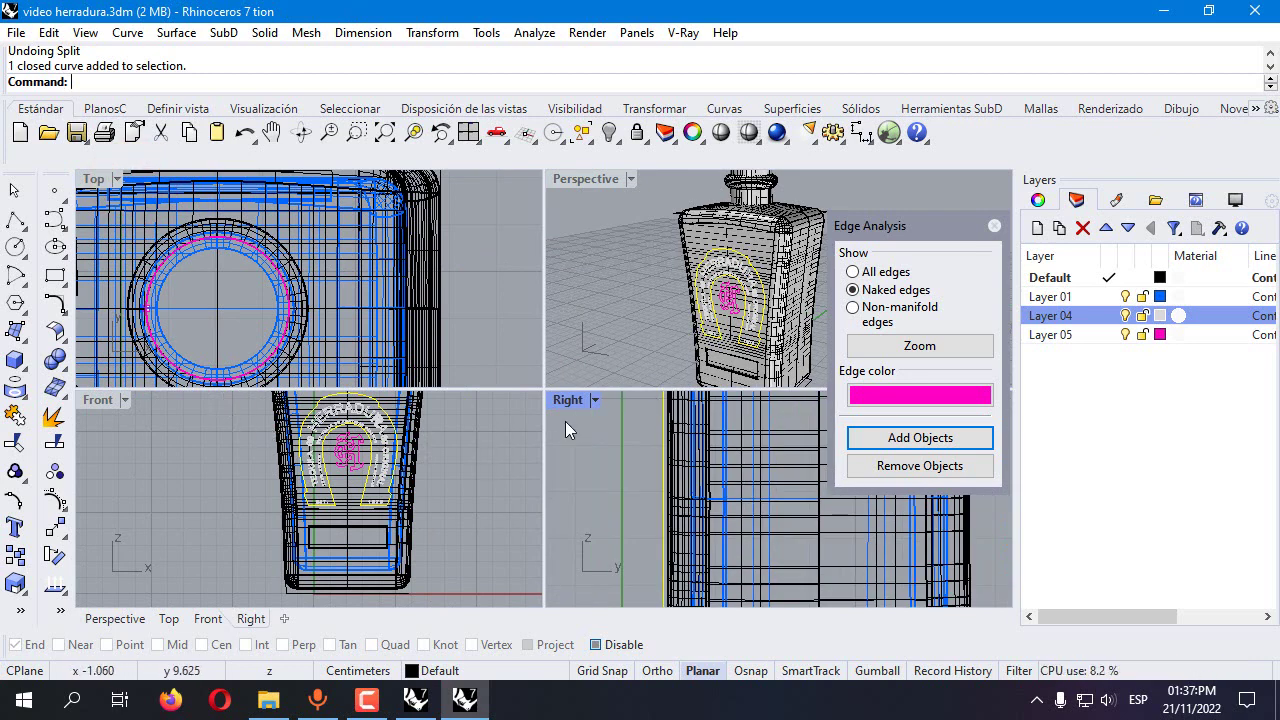
Split the outer bottle polysurface in the Front view using the horseshoe outline as the cutting object
{"action": "left_click", "coordinate": [420, 440]}
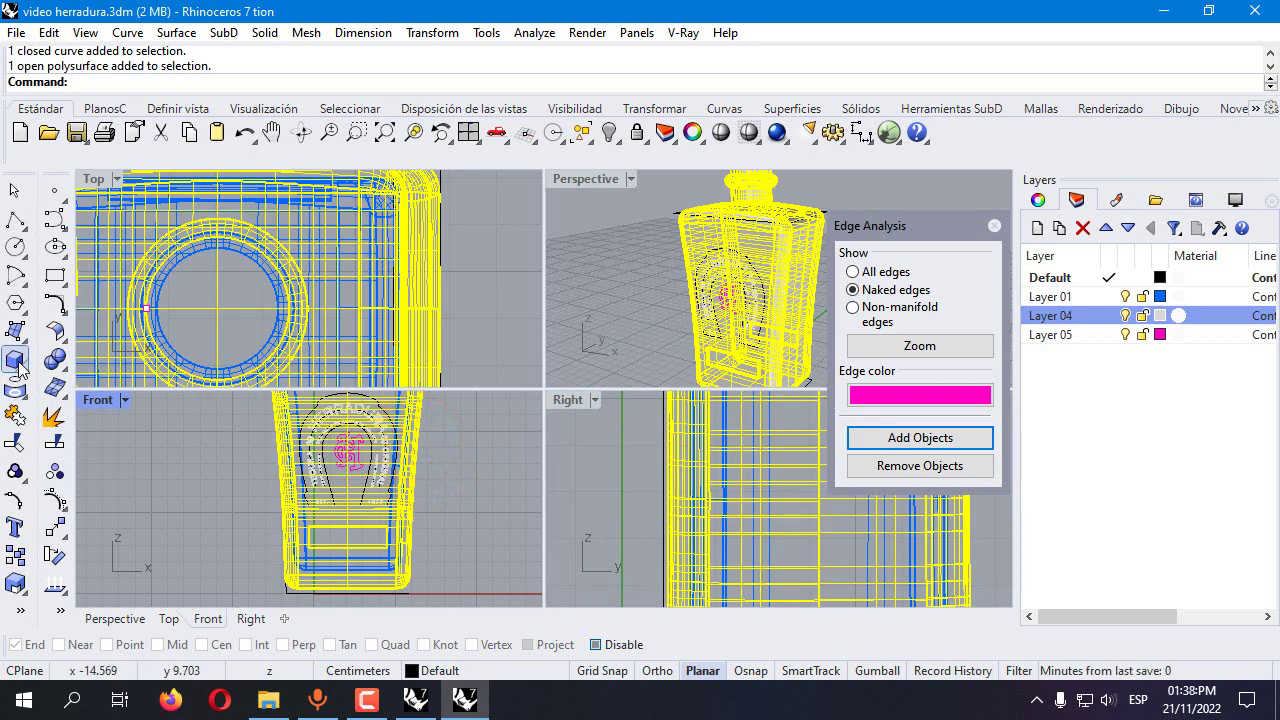
{"action": "left_click", "coordinate": [57, 442]}
{"action": "scroll", "coordinate": [320, 420], "scroll_direction": "up", "scroll_amount": 2}
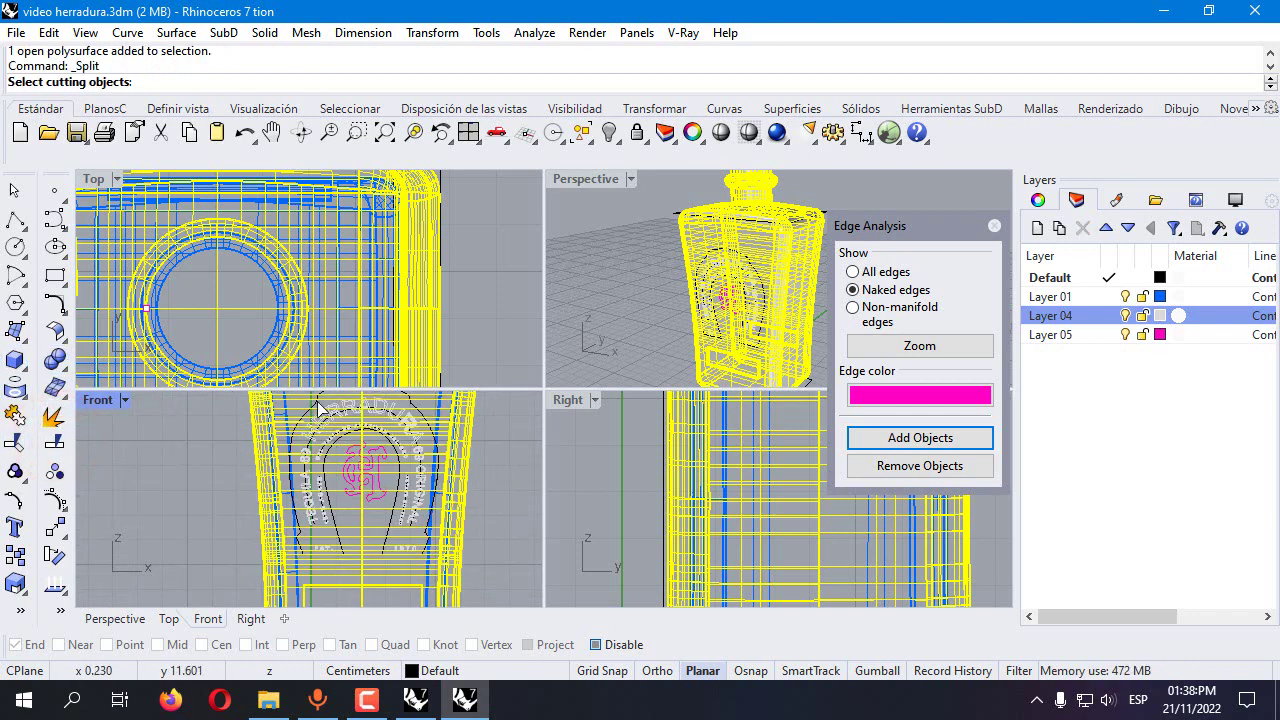
{"action": "left_click", "coordinate": [318, 408]}
{"action": "right_click", "coordinate": [316, 404]}
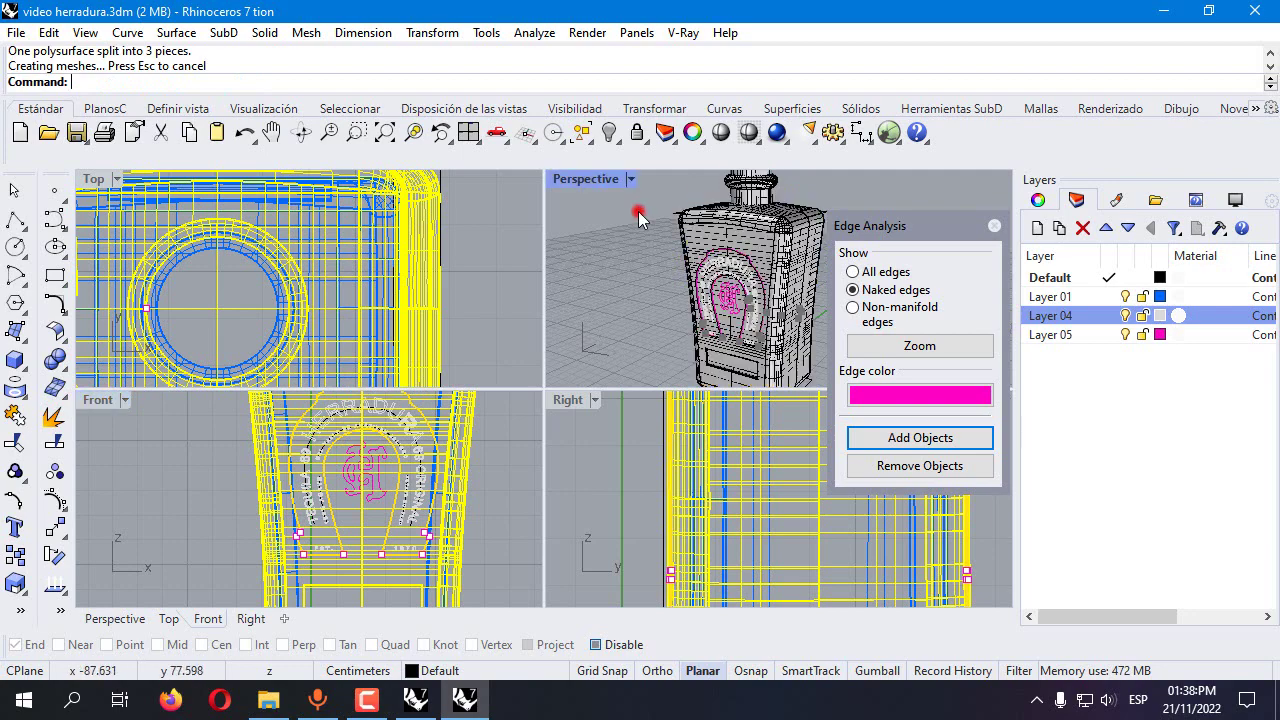
Delete the horseshoe-shaped surface piece that was split from the back of the bottle
{"action": "left_click", "coordinate": [640, 218]}
{"action": "right_click_drag", "start_coordinate": [640, 218], "coordinate": [647, 248]}
{"action": "left_click", "coordinate": [647, 248]}
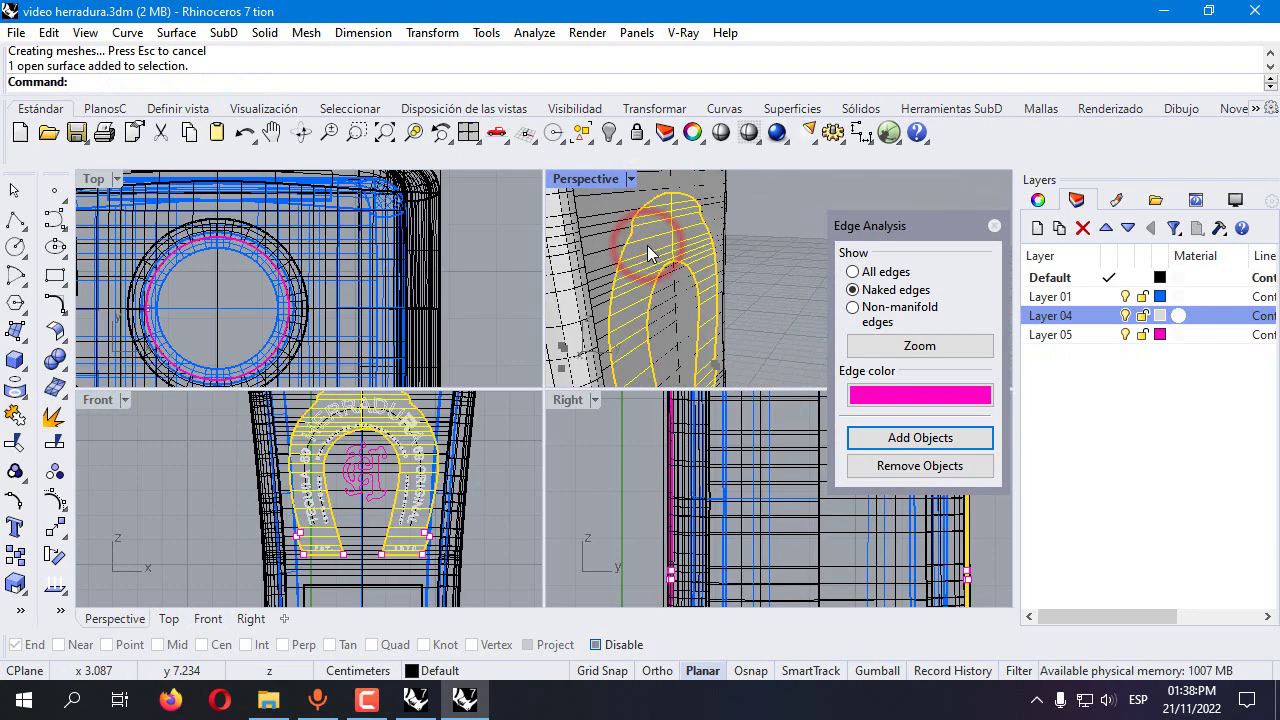
{"action": "key", "text": "Delete"}
Close the horseshoe opening in the bottle's back face by deleting the hole from the surface
{"action": "left_click", "coordinate": [64, 365]}
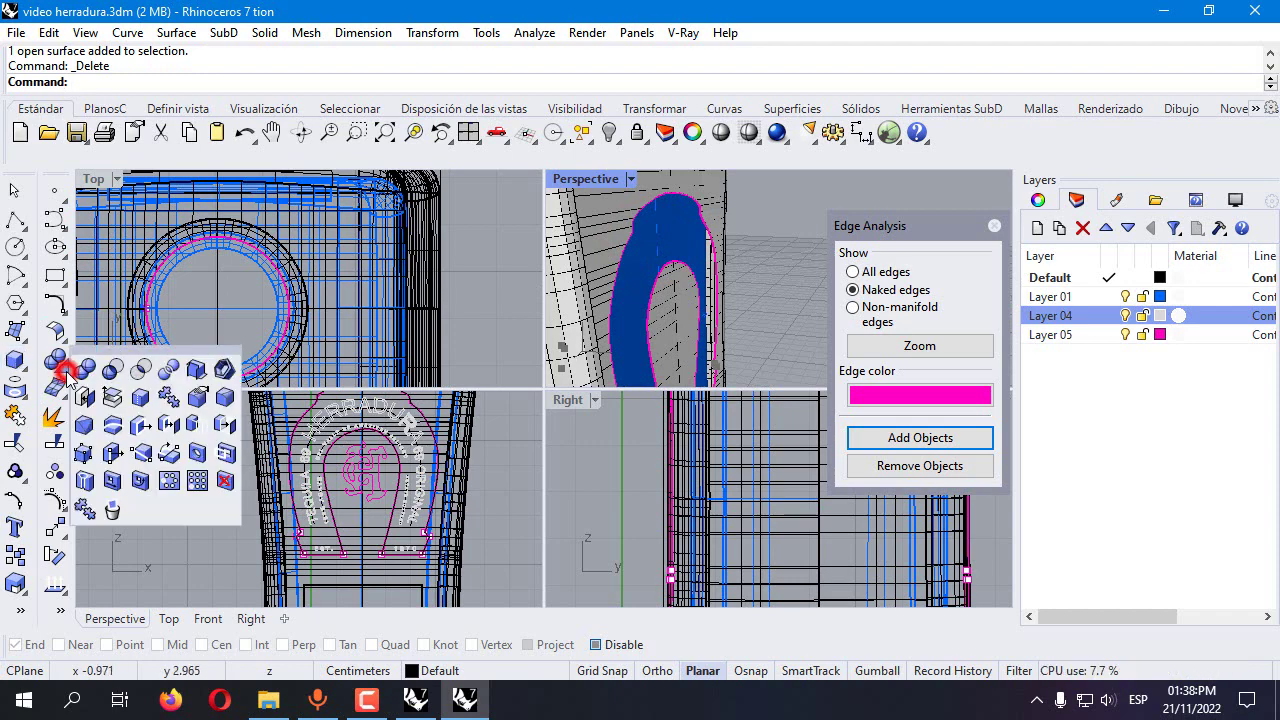
{"action": "left_click", "coordinate": [223, 486]}
{"action": "left_click", "coordinate": [610, 320]}
{"action": "right_click_drag", "start_coordinate": [650, 312], "coordinate": [740, 285]}
{"action": "scroll", "coordinate": [740, 285], "scroll_direction": "up", "scroll_amount": 3}
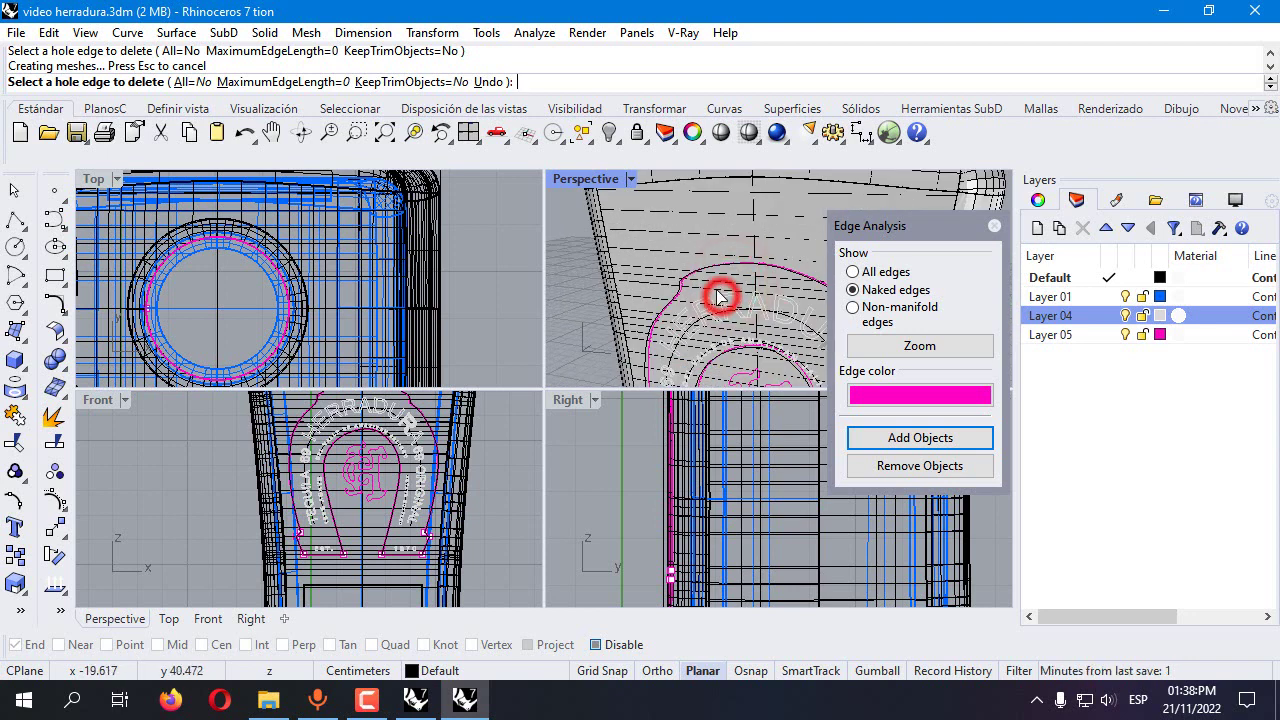
{"action": "right_click", "coordinate": [716, 286]}
Move the front horseshoe surface slightly inward, into the bottle, in the Right view
{"action": "left_click", "coordinate": [718, 285]}
{"action": "scroll", "coordinate": [674, 458], "scroll_direction": "up", "scroll_amount": 4}
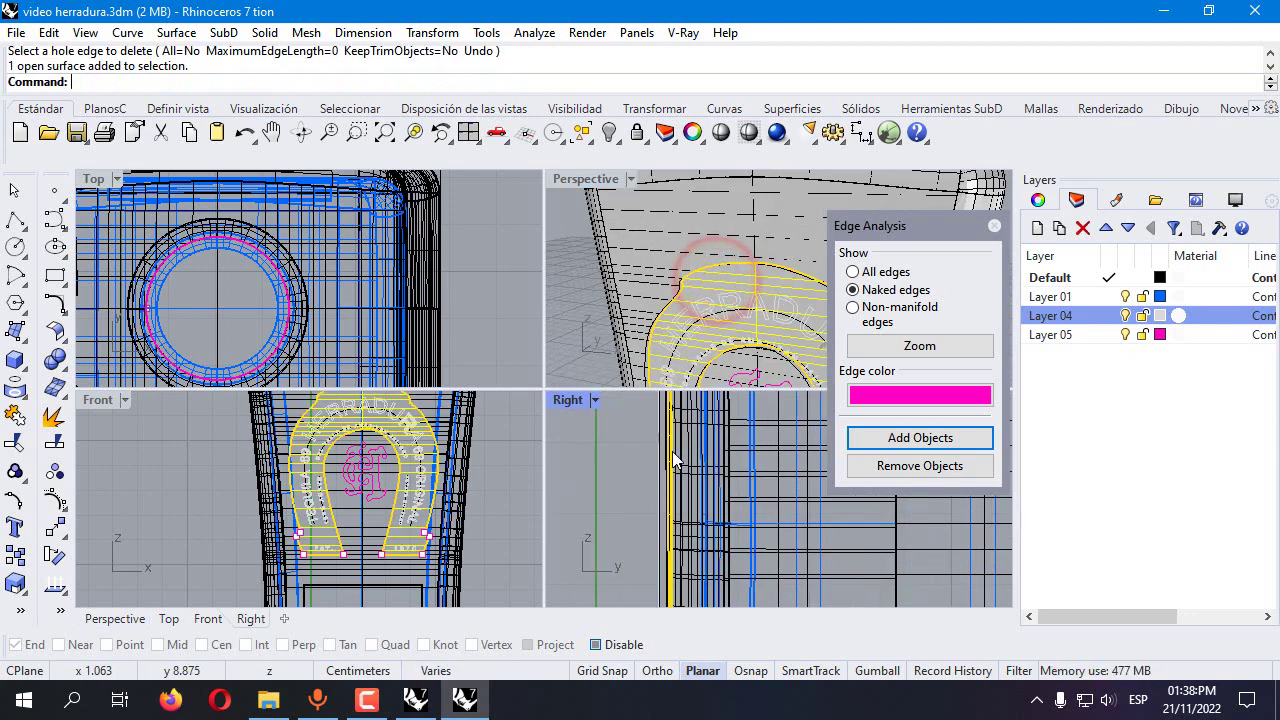
{"action": "mouse_move", "coordinate": [674, 458]}
{"action": "left_mouse_down"}
{"action": "mouse_move", "coordinate": [666, 446]}
{"action": "mouse_move", "coordinate": [692, 459]}
{"action": "left_mouse_up"}
{"action": "right_click_drag", "start_coordinate": [700, 320], "coordinate": [565, 288]}
{"action": "left_click", "coordinate": [562, 284]}
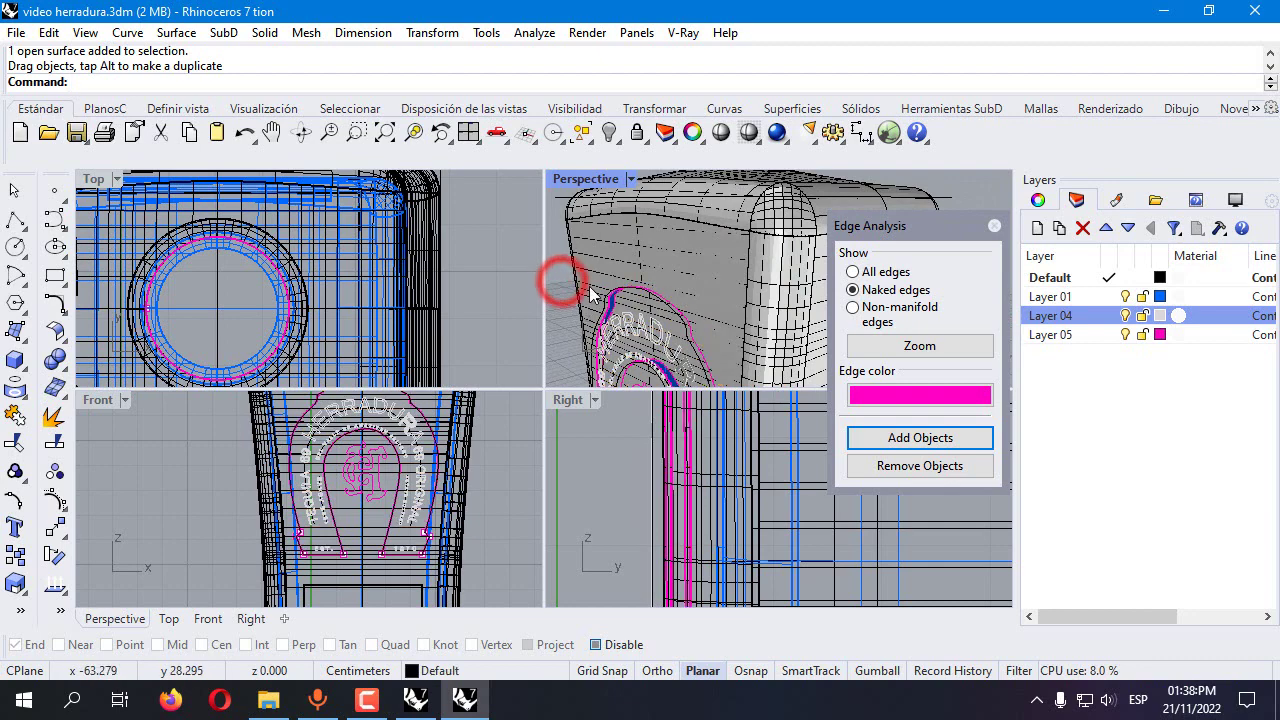
Duplicate the borders of the recessed horseshoe surface and of the outer bottle polysurface in a maximized Perspective view
{"action": "double_click", "coordinate": [586, 179]}
{"action": "right_click_drag", "start_coordinate": [586, 180], "coordinate": [343, 357]}
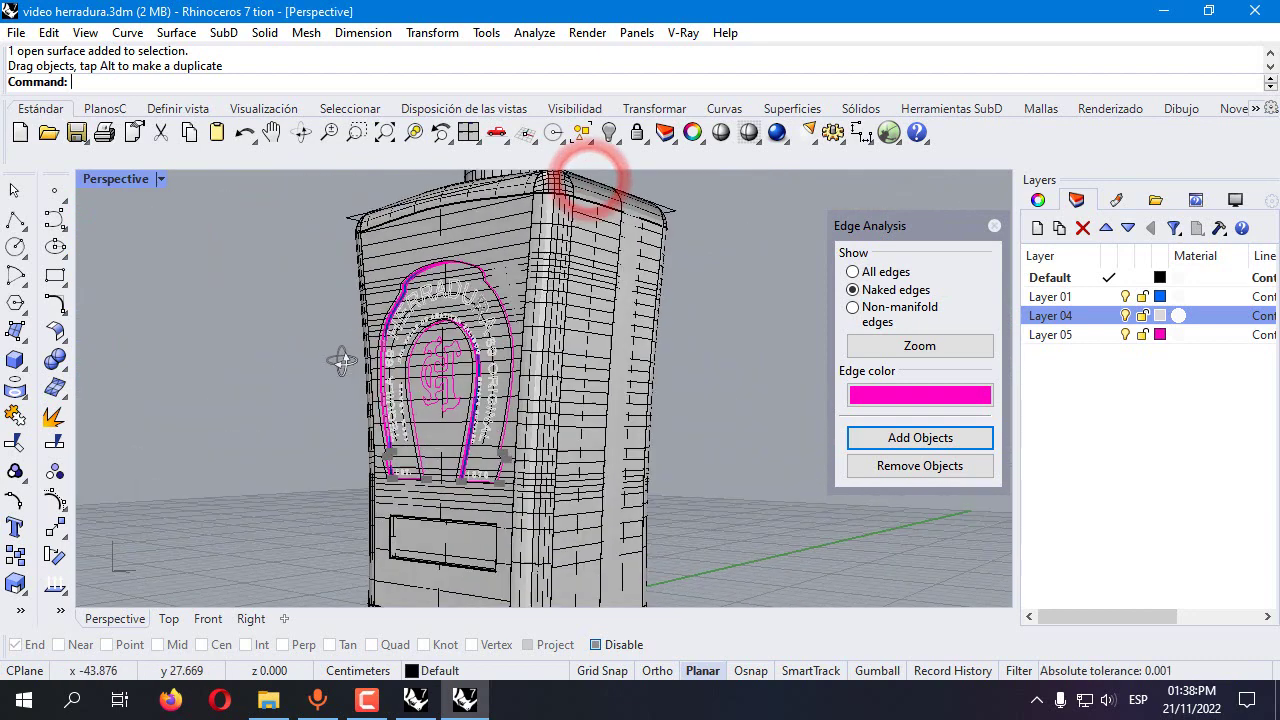
{"action": "left_click", "coordinate": [14, 385]}
{"action": "left_click", "coordinate": [142, 393]}
{"action": "scroll", "coordinate": [445, 270], "scroll_direction": "up", "scroll_amount": 3}
{"action": "left_click", "coordinate": [446, 266]}
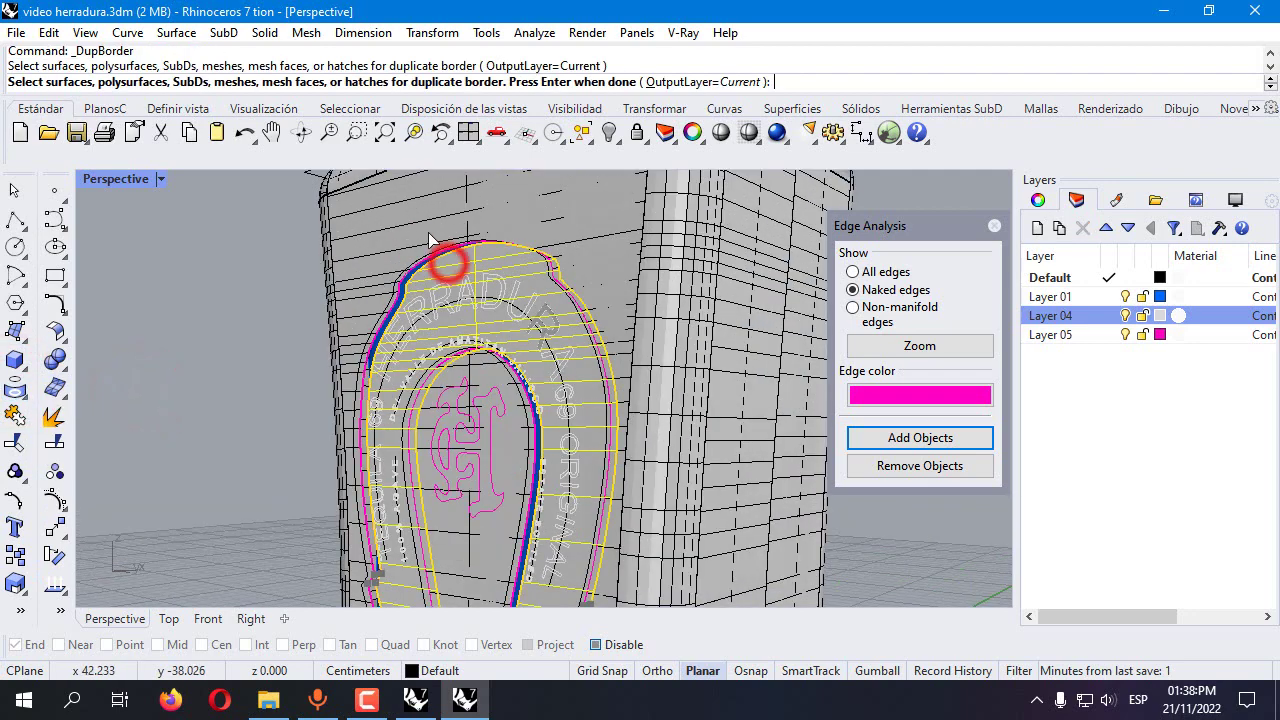
{"action": "left_click", "coordinate": [370, 292]}
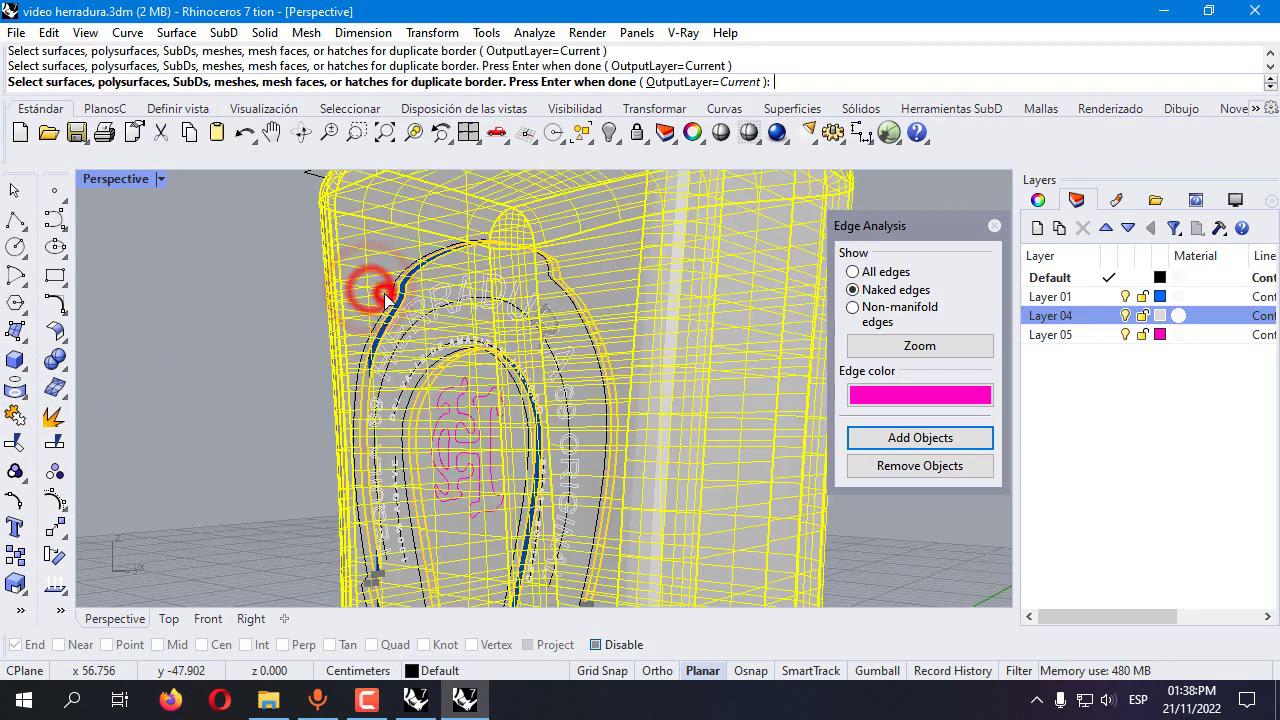
{"action": "right_click", "coordinate": [380, 287]}
{"action": "scroll", "coordinate": [255, 313], "scroll_direction": "down", "scroll_amount": 2}
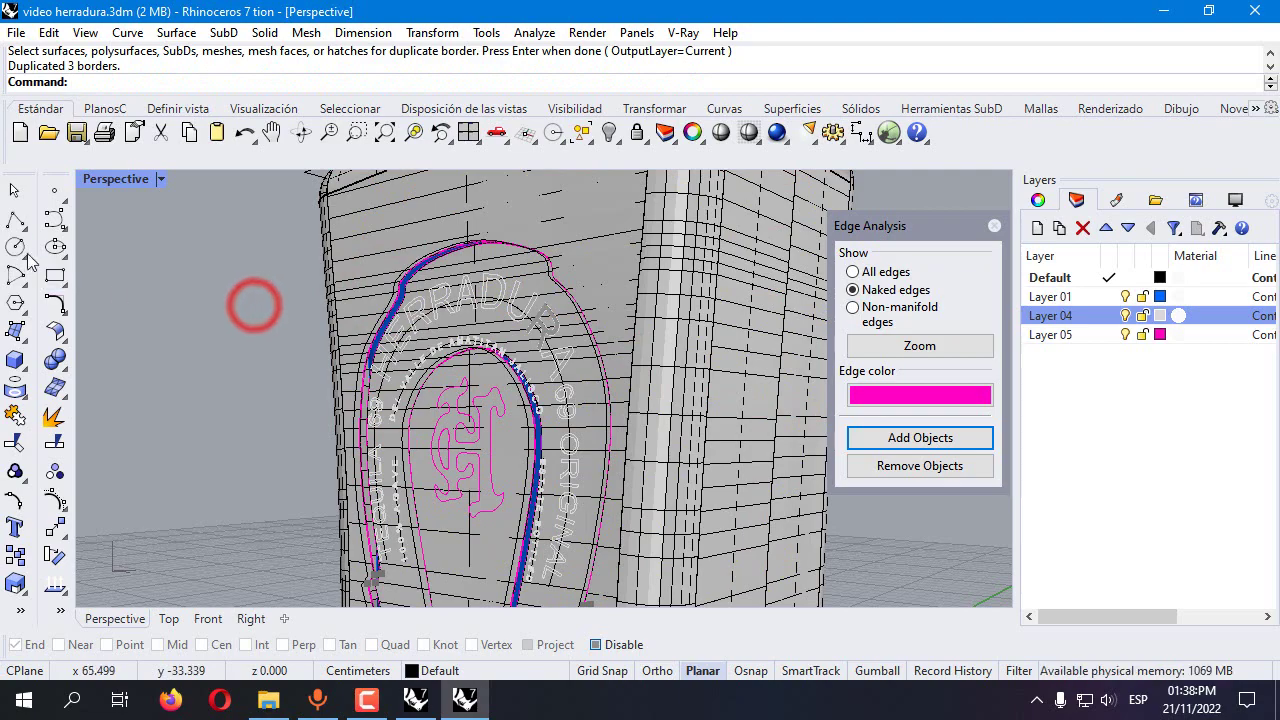
{"action": "left_click", "coordinate": [15, 219]}
{"action": "scroll", "coordinate": [500, 385], "scroll_direction": "down", "scroll_amount": 2}
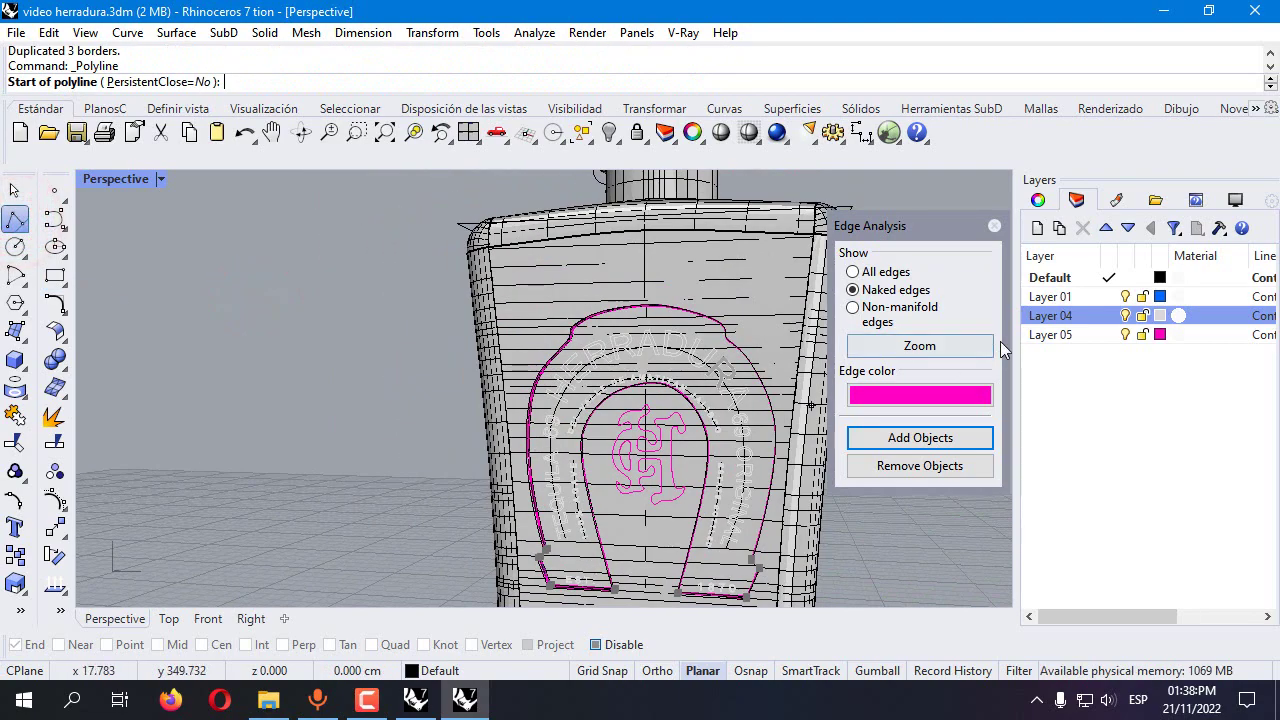
{"action": "scroll", "coordinate": [619, 460], "scroll_direction": "down", "scroll_amount": 2}
{"action": "scroll", "coordinate": [710, 515], "scroll_direction": "up", "scroll_amount": 6}
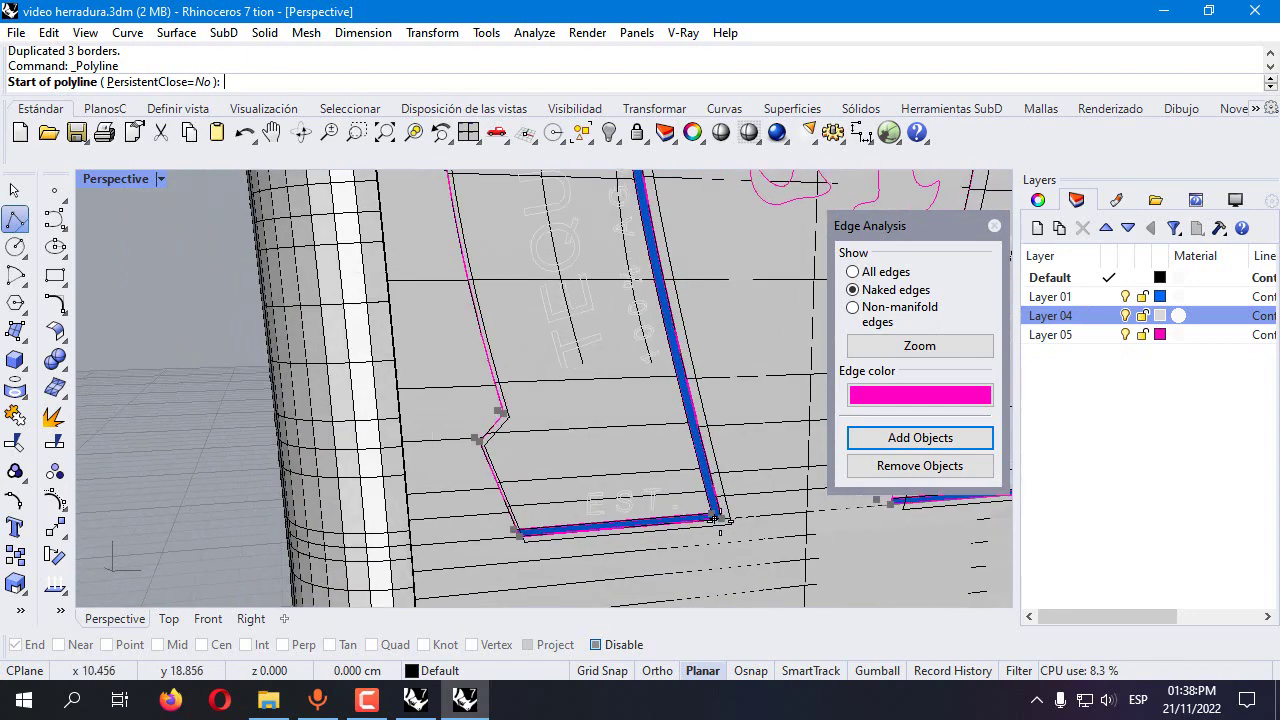
{"action": "key", "text": "Escape"}
Draw a short polyline with End snap joining the recessed horseshoe's corner near EST. to the matching corner of the bottle opening
{"action": "scroll", "coordinate": [717, 521], "scroll_direction": "up", "scroll_amount": 5}
{"action": "scroll", "coordinate": [708, 517], "scroll_direction": "down", "scroll_amount": 4}
{"action": "right_click_drag", "start_coordinate": [657, 508], "coordinate": [613, 513]}
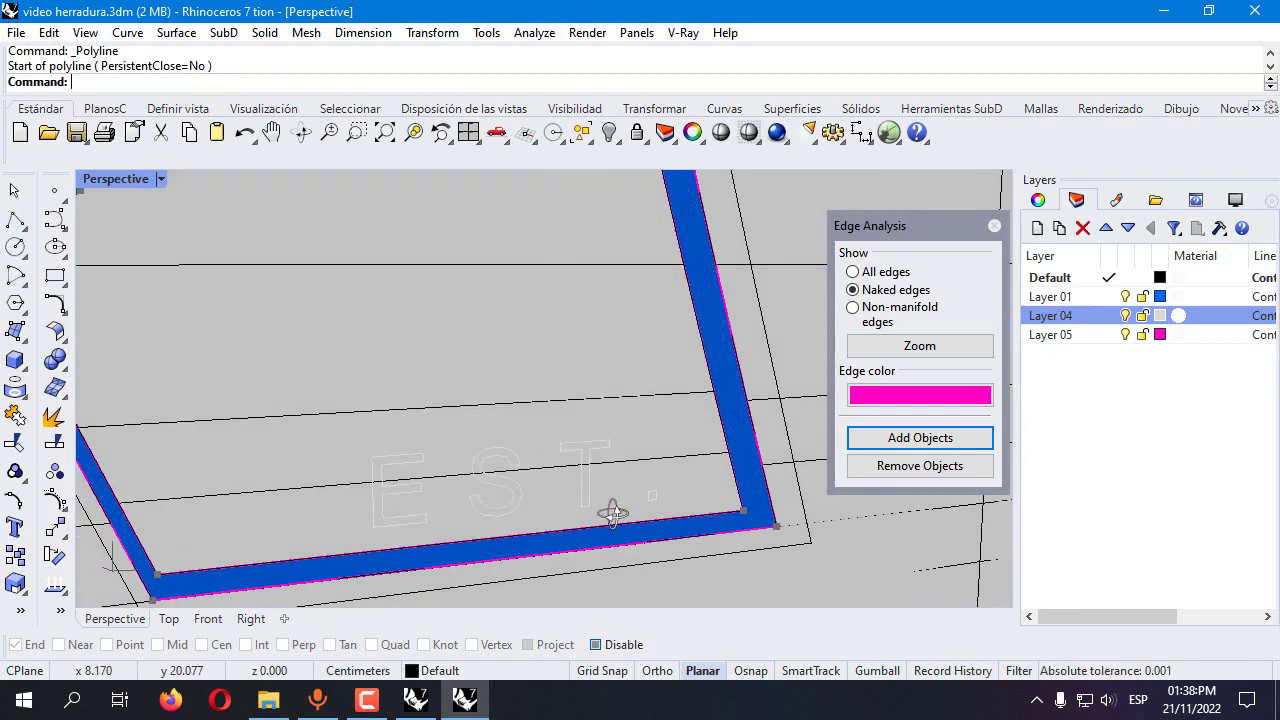
{"action": "key", "text": "Return"}
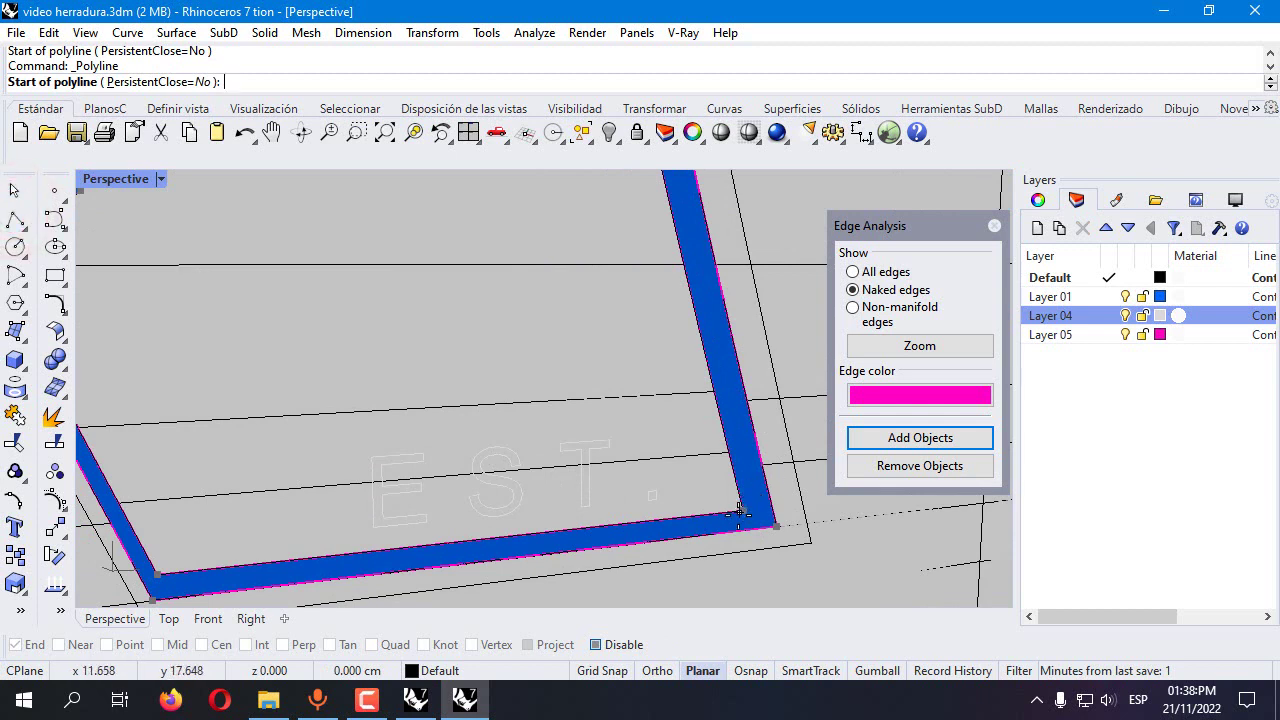
{"action": "left_click", "coordinate": [622, 645]}
{"action": "left_click", "coordinate": [743, 508]}
{"action": "left_click", "coordinate": [770, 521]}
{"action": "key", "text": "Return"}
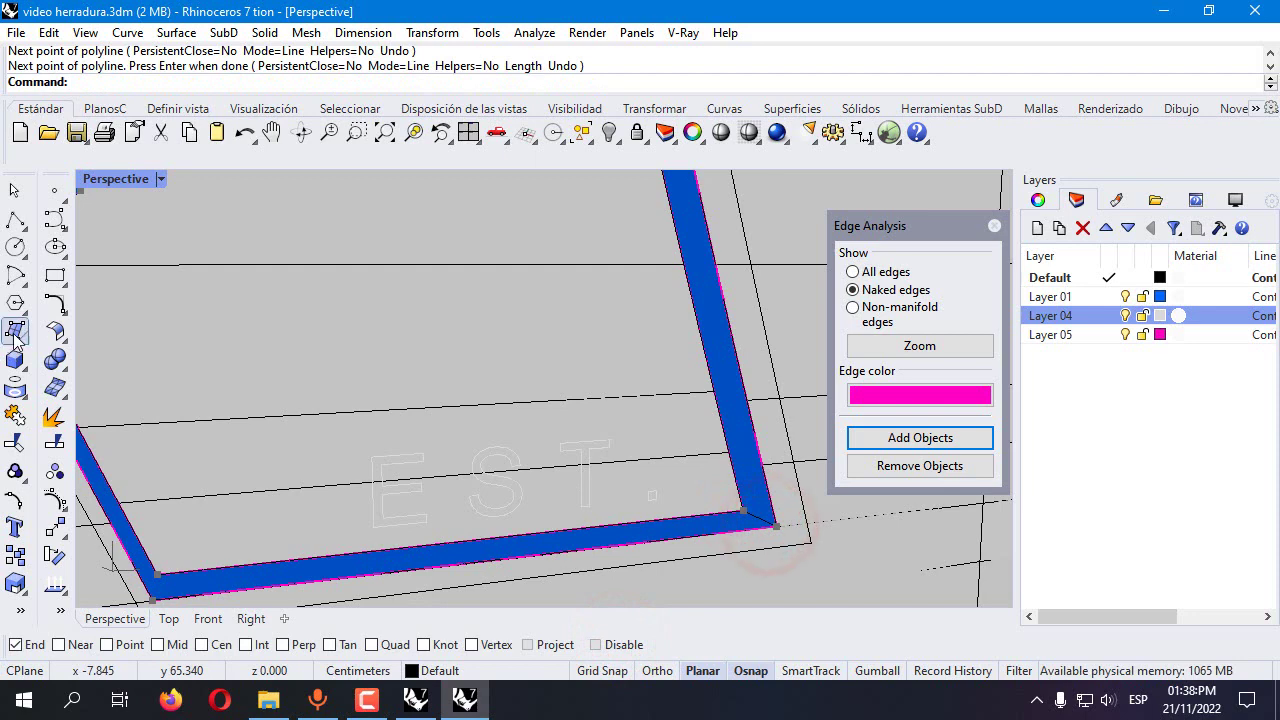
Sweep the short corner polyline along the recessed horseshoe border and the bottle opening border with Sweep 2 Rails
{"action": "left_click", "coordinate": [16, 343]}
{"action": "left_click", "coordinate": [80, 436]}
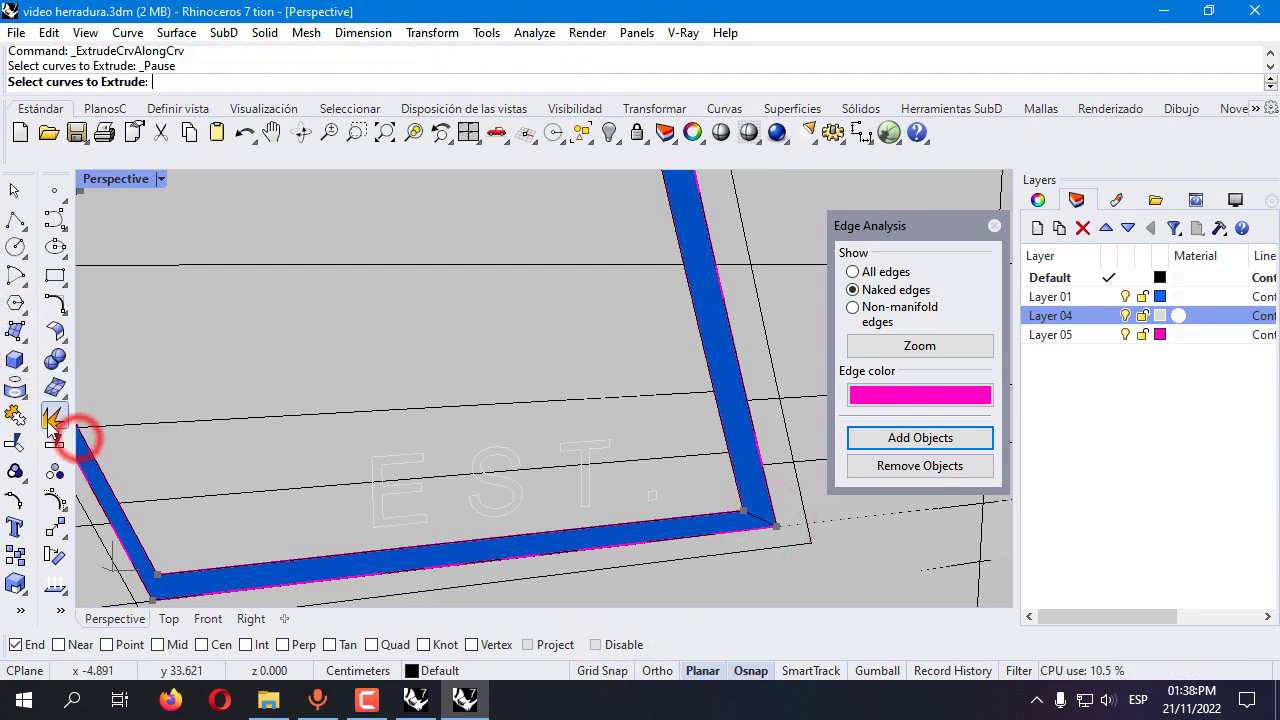
{"action": "left_click", "coordinate": [18, 335]}
{"action": "left_click", "coordinate": [80, 446]}
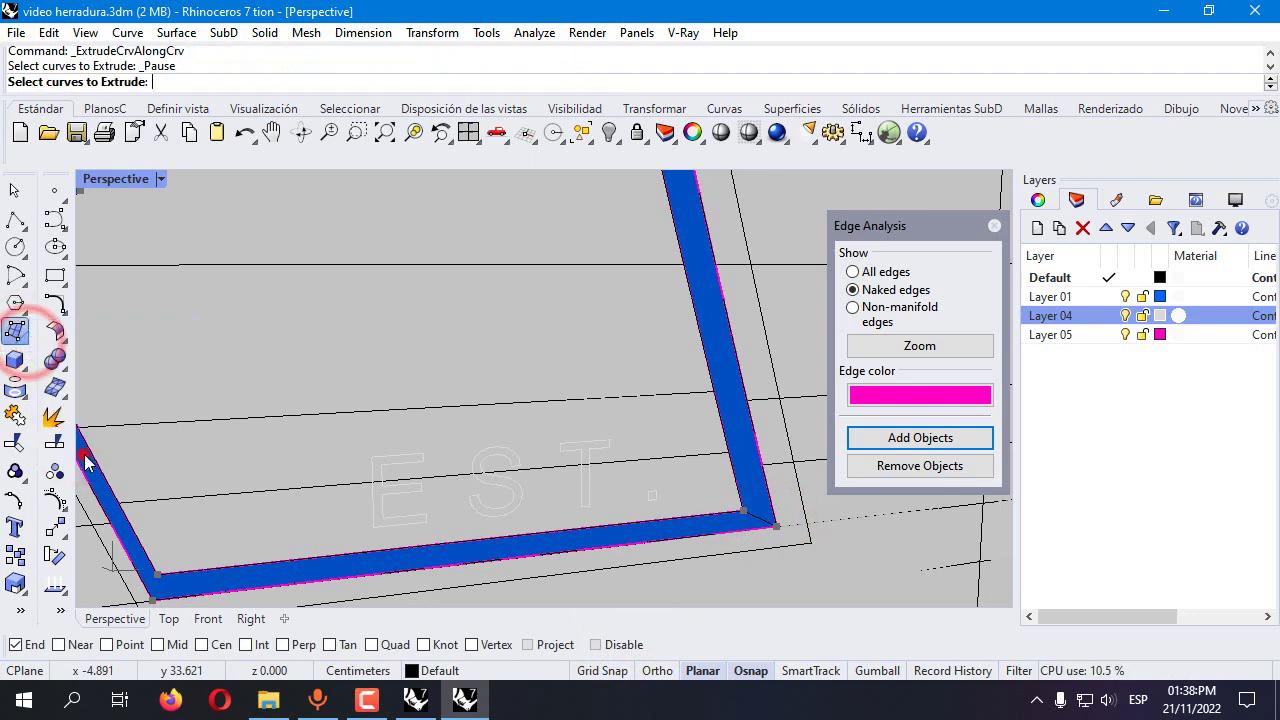
{"action": "left_click", "coordinate": [724, 436]}
{"action": "left_click", "coordinate": [775, 480]}
{"action": "left_click", "coordinate": [740, 402]}
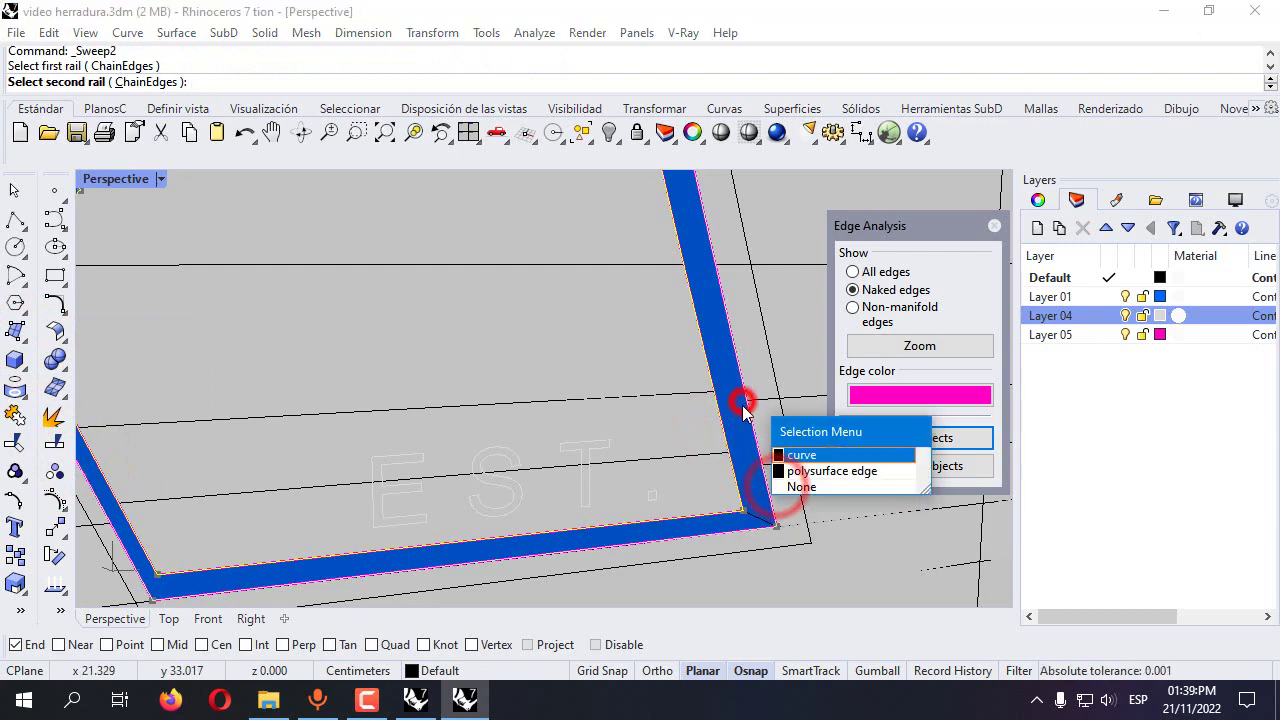
{"action": "left_click", "coordinate": [798, 455]}
{"action": "left_click", "coordinate": [763, 521]}
{"action": "key", "text": "Return"}
{"action": "key", "text": "Return"}
{"action": "key", "text": "Home"}
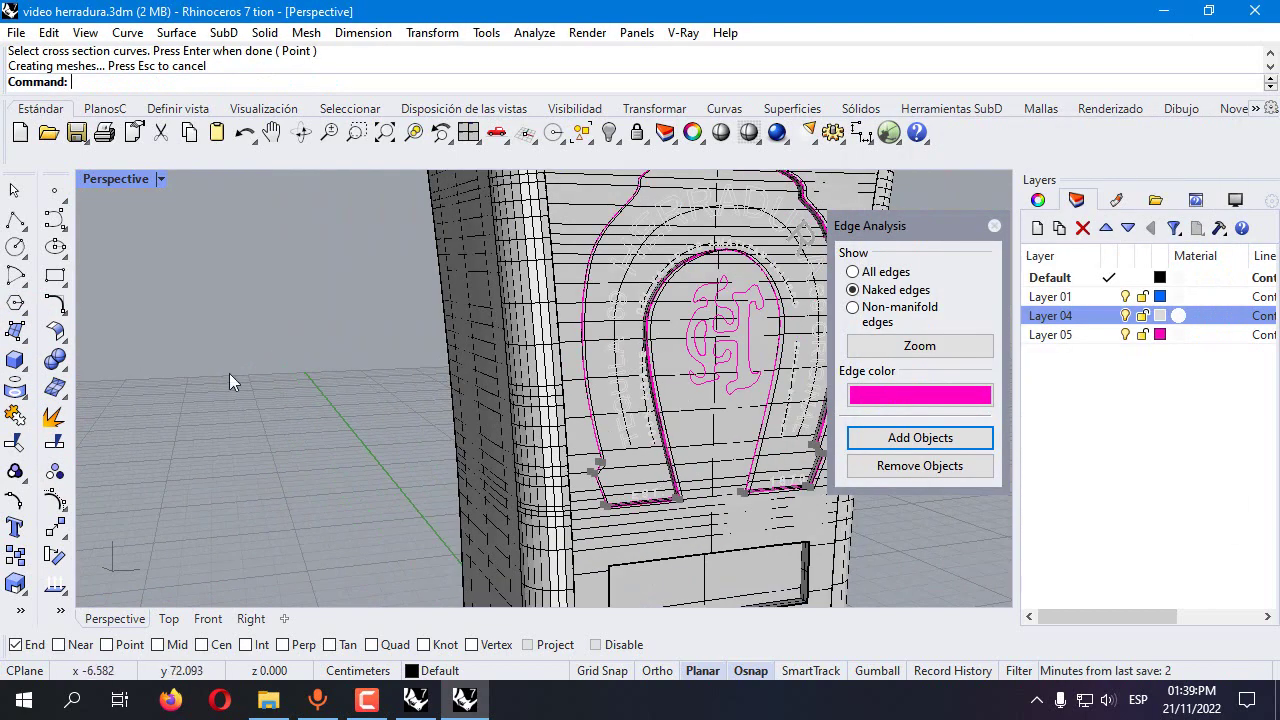
Join the bottle, the swept side wall and the recessed horseshoe face into one polysurface and check the result
{"action": "left_click", "coordinate": [17, 418]}
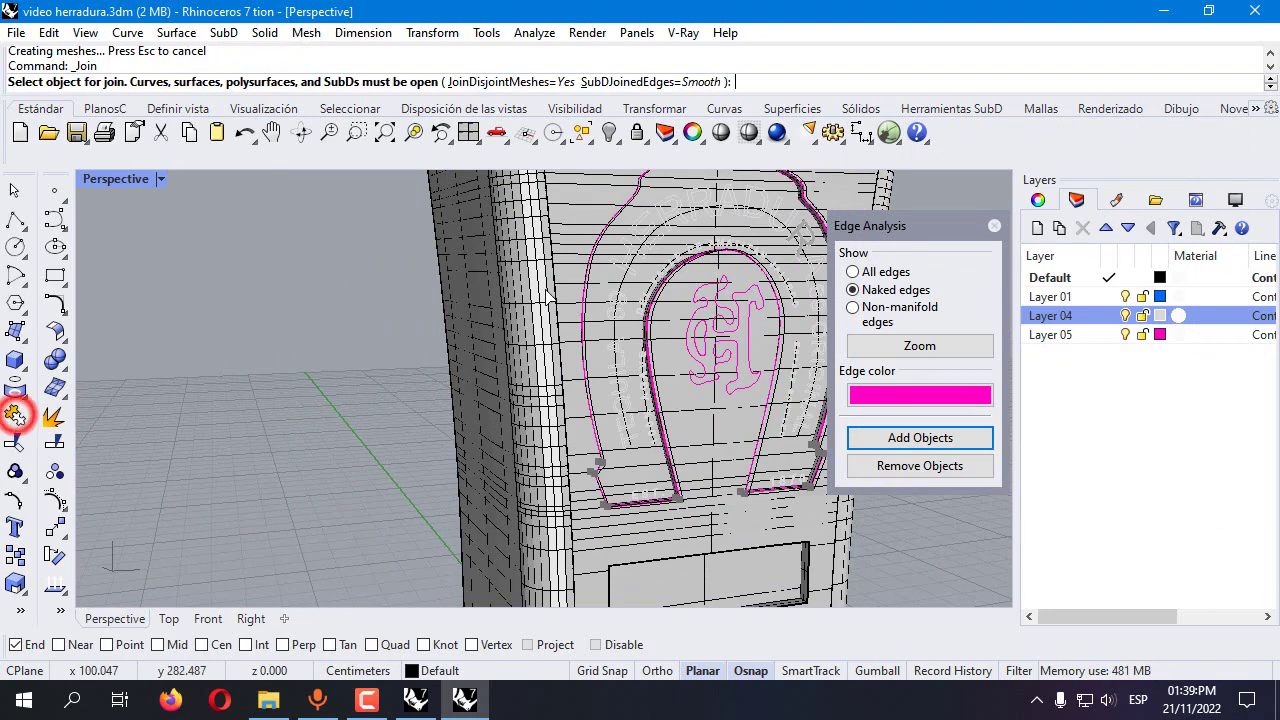
{"action": "left_click", "coordinate": [571, 223]}
{"action": "left_click", "coordinate": [608, 278]}
{"action": "scroll", "coordinate": [640, 283], "scroll_direction": "up", "scroll_amount": 5}
{"action": "left_click", "coordinate": [657, 280]}
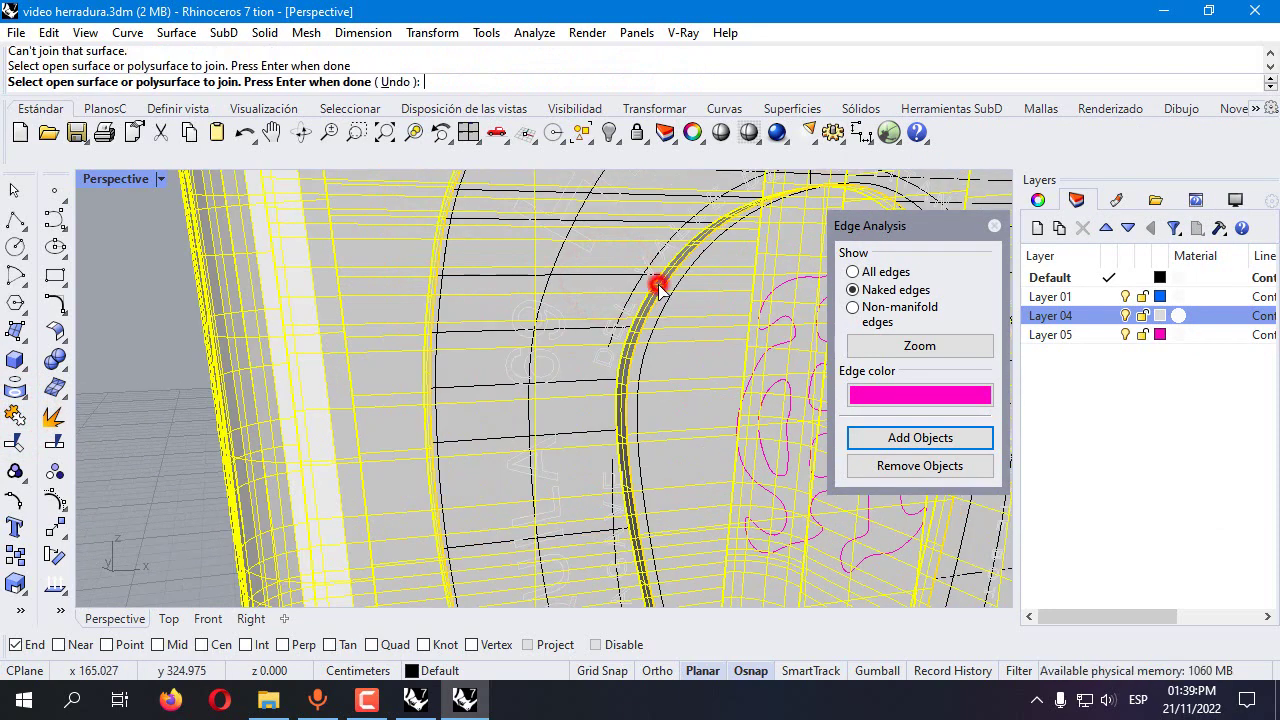
{"action": "left_click", "coordinate": [625, 258]}
{"action": "right_click", "coordinate": [466, 257]}
{"action": "scroll", "coordinate": [466, 257], "scroll_direction": "down", "scroll_amount": 5}
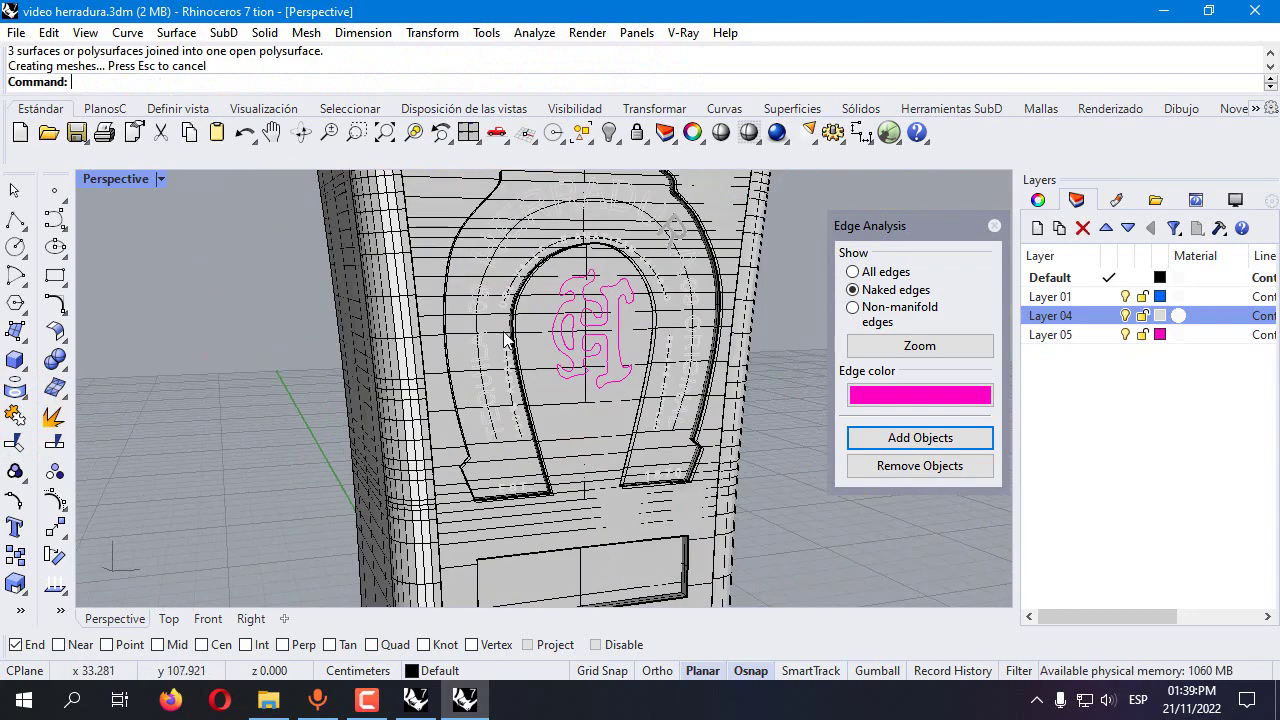
{"action": "left_click", "coordinate": [446, 222]}
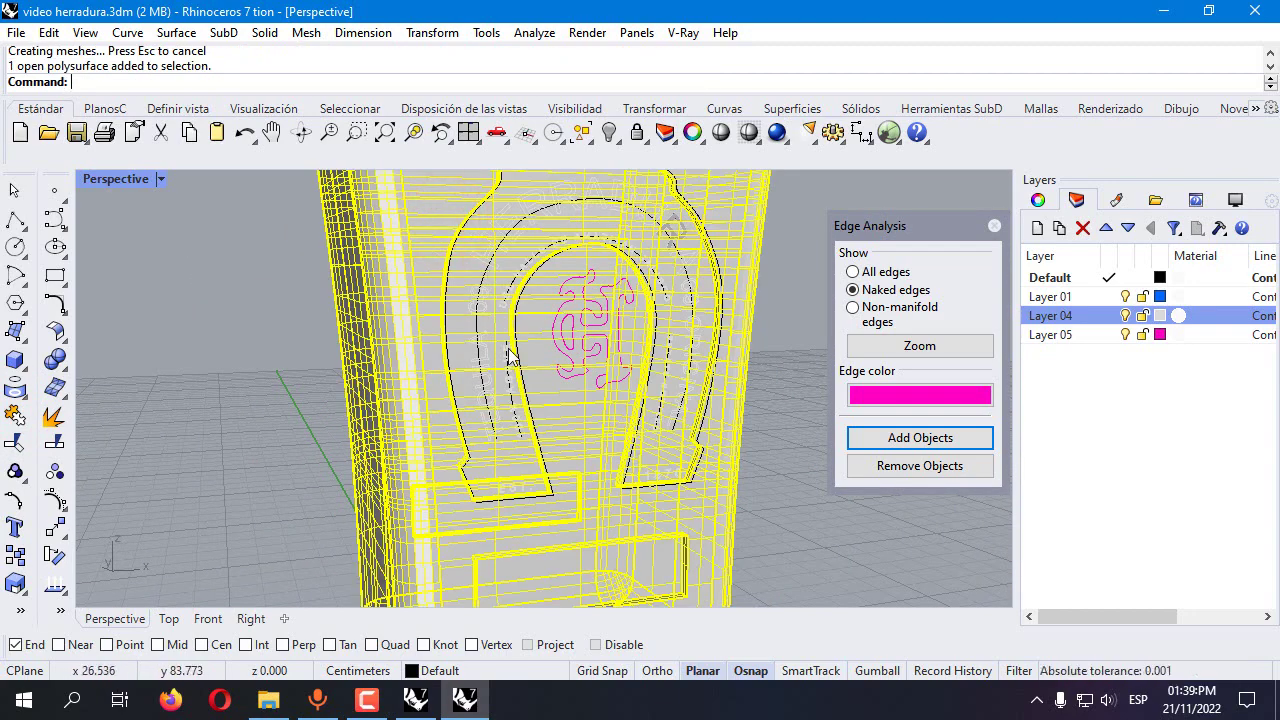
{"action": "left_click", "coordinate": [784, 318]}
{"action": "right_click_drag", "start_coordinate": [784, 318], "coordinate": [704, 328]}
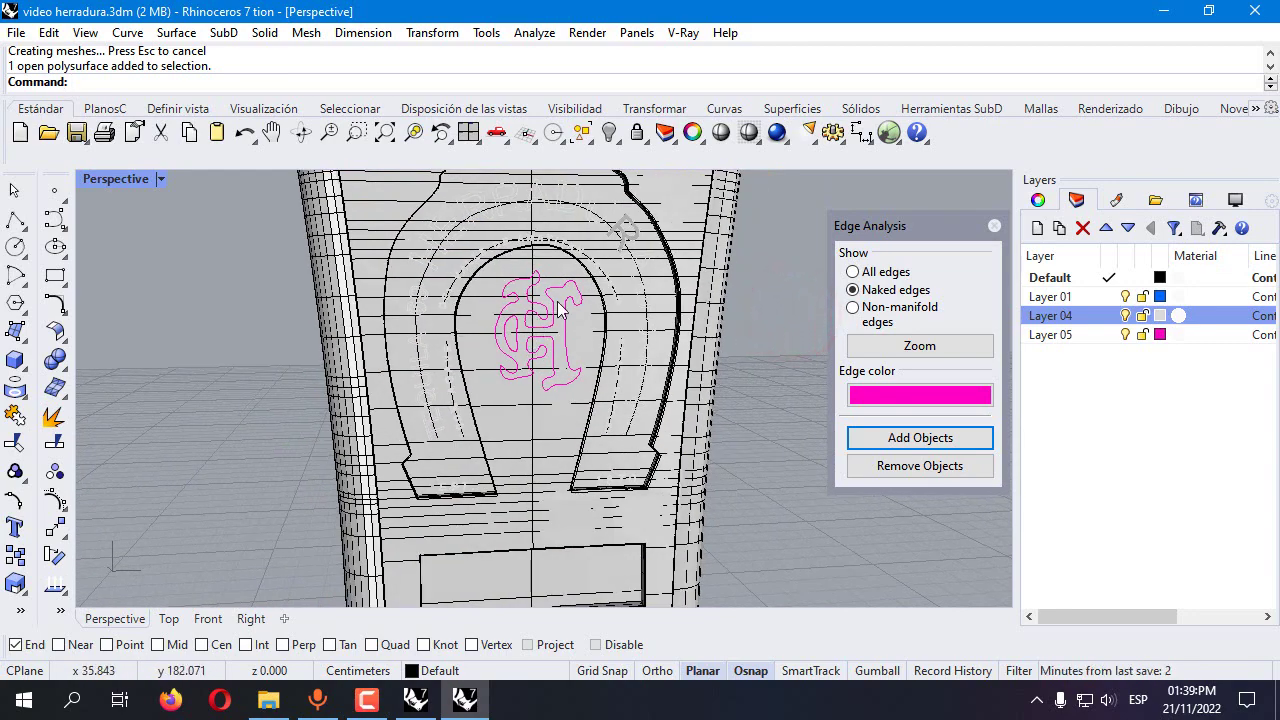
{"action": "right_click_drag", "start_coordinate": [620, 317], "coordinate": [603, 319]}
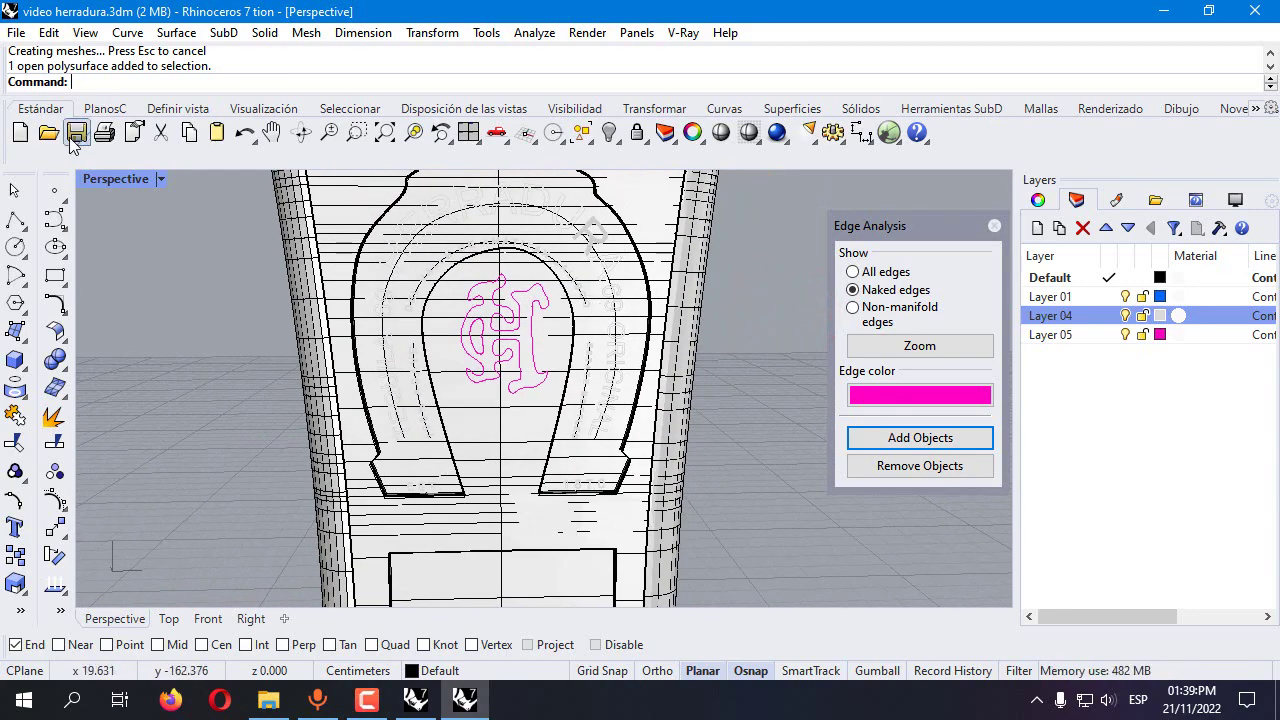
Move the closed horseshoe outline curve to a new near-black layer, Layer 03, and make that layer current
{"action": "double_click", "coordinate": [112, 180]}
{"action": "scroll", "coordinate": [705, 313], "scroll_direction": "down", "scroll_amount": 4}
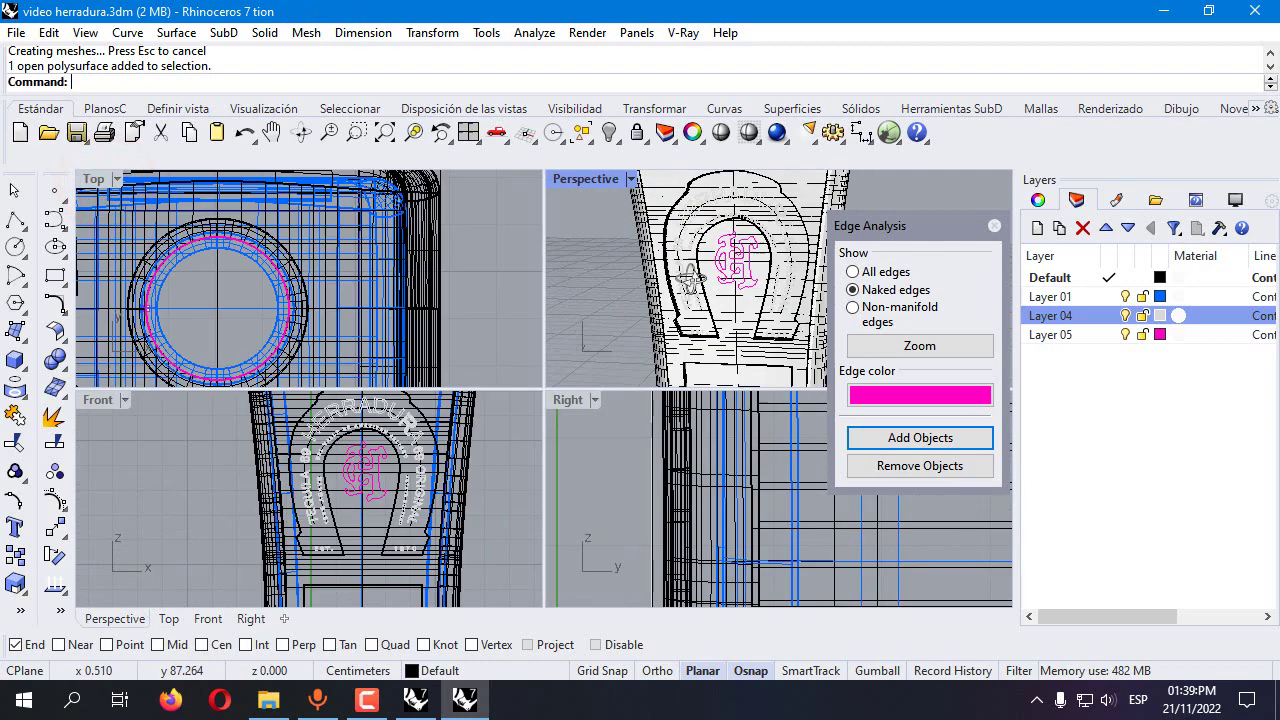
{"action": "scroll", "coordinate": [705, 313], "scroll_direction": "up", "scroll_amount": 8}
{"action": "left_click", "coordinate": [726, 228]}
{"action": "left_click", "coordinate": [731, 240]}
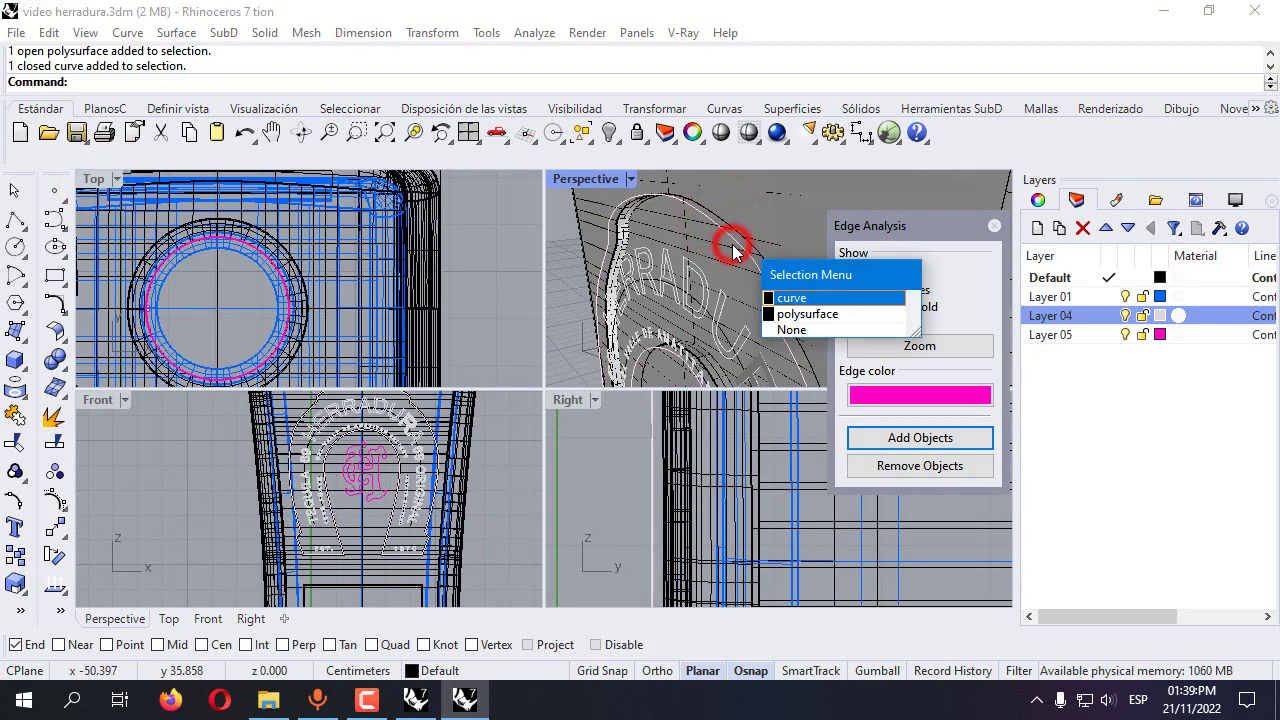
{"action": "left_click", "coordinate": [778, 296]}
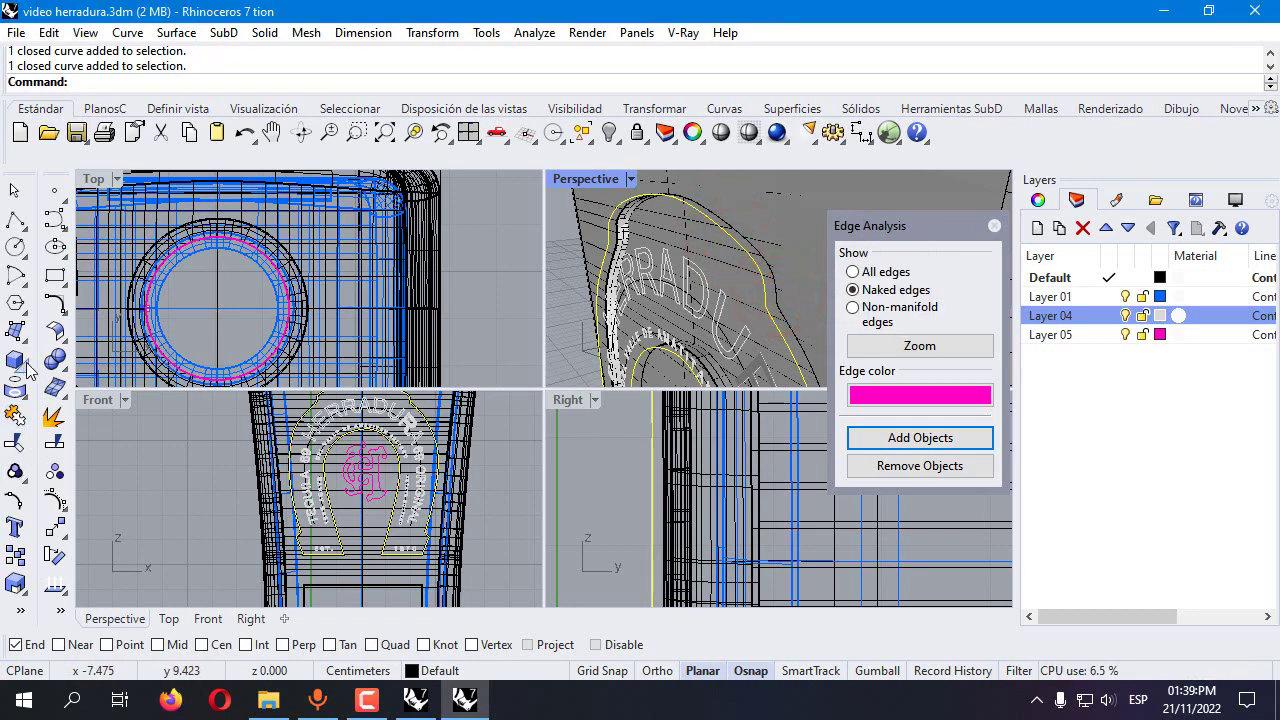
{"action": "left_click", "coordinate": [1036, 230]}
{"action": "left_click", "coordinate": [1160, 334]}
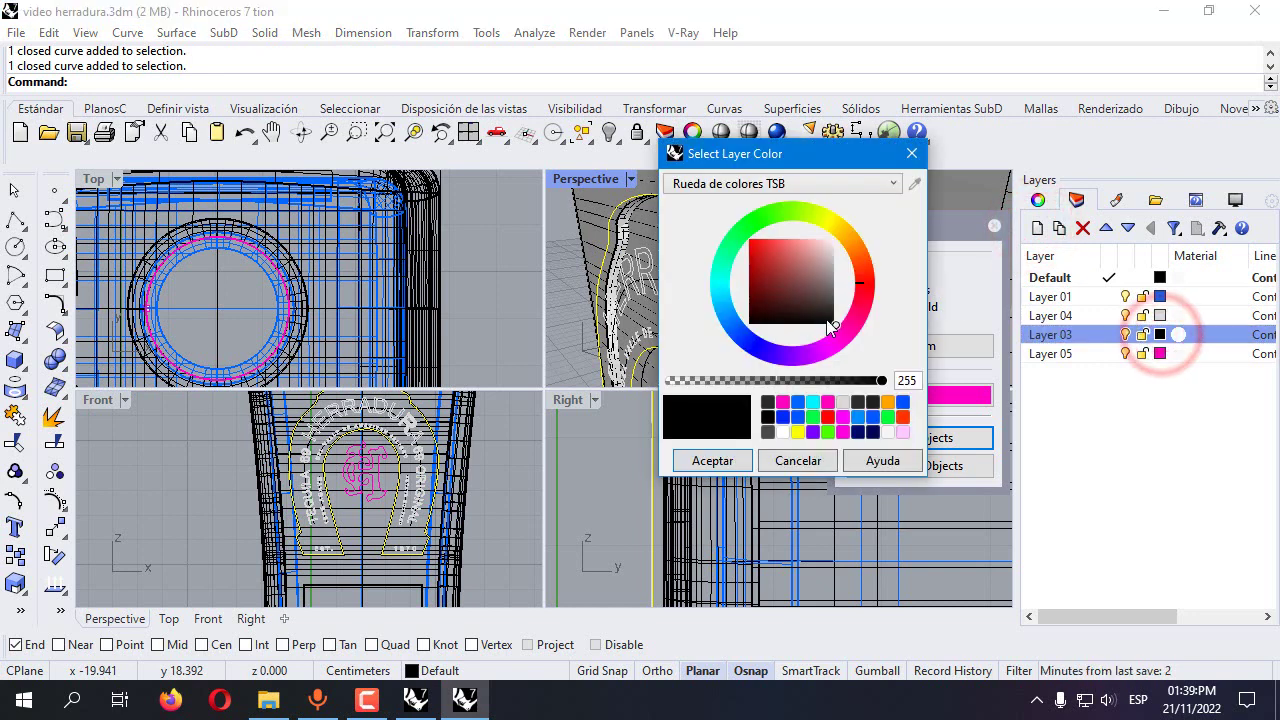
{"action": "left_click", "coordinate": [835, 318]}
{"action": "left_click", "coordinate": [708, 461]}
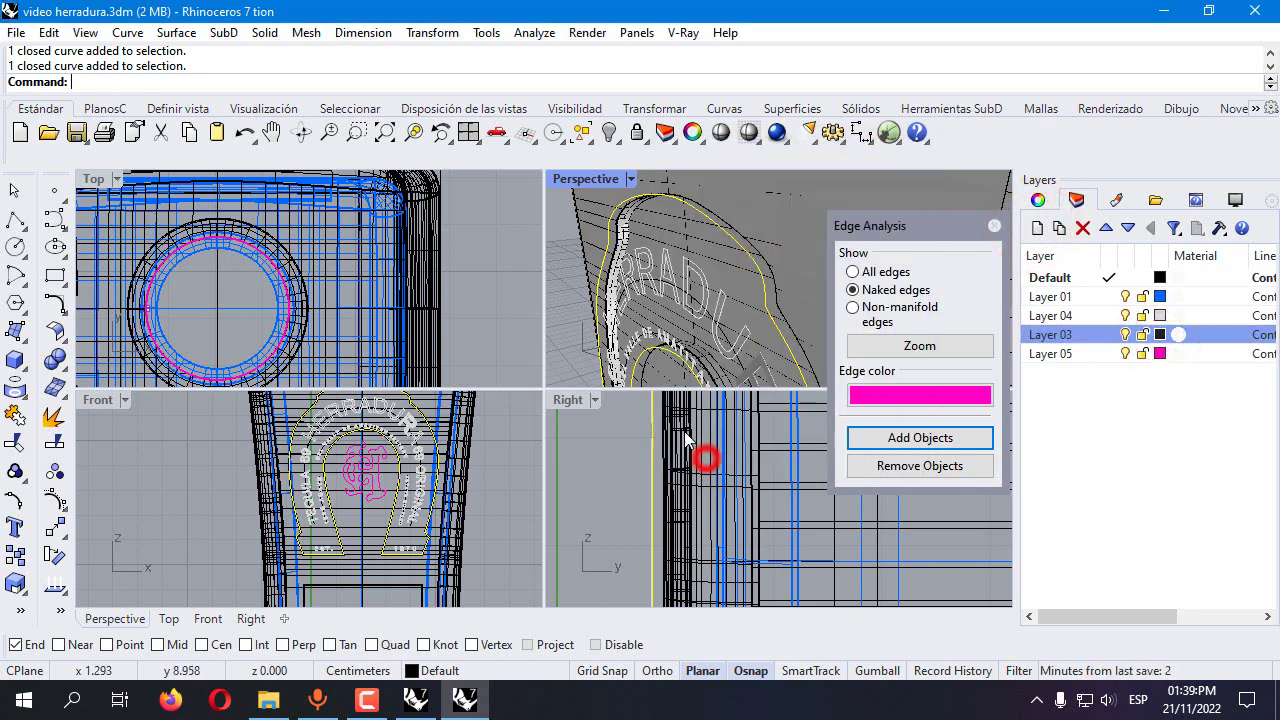
{"action": "right_click", "coordinate": [1105, 349]}
{"action": "left_click", "coordinate": [1090, 592]}
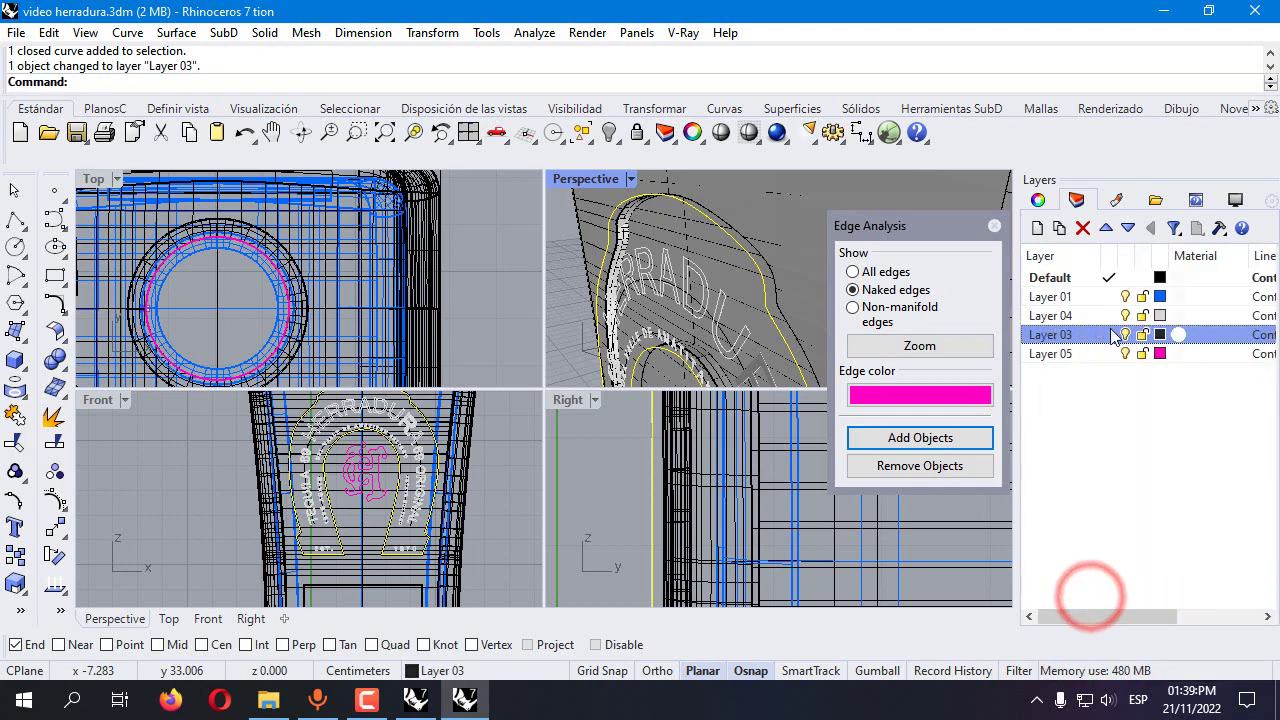
{"action": "left_click", "coordinate": [1110, 334]}
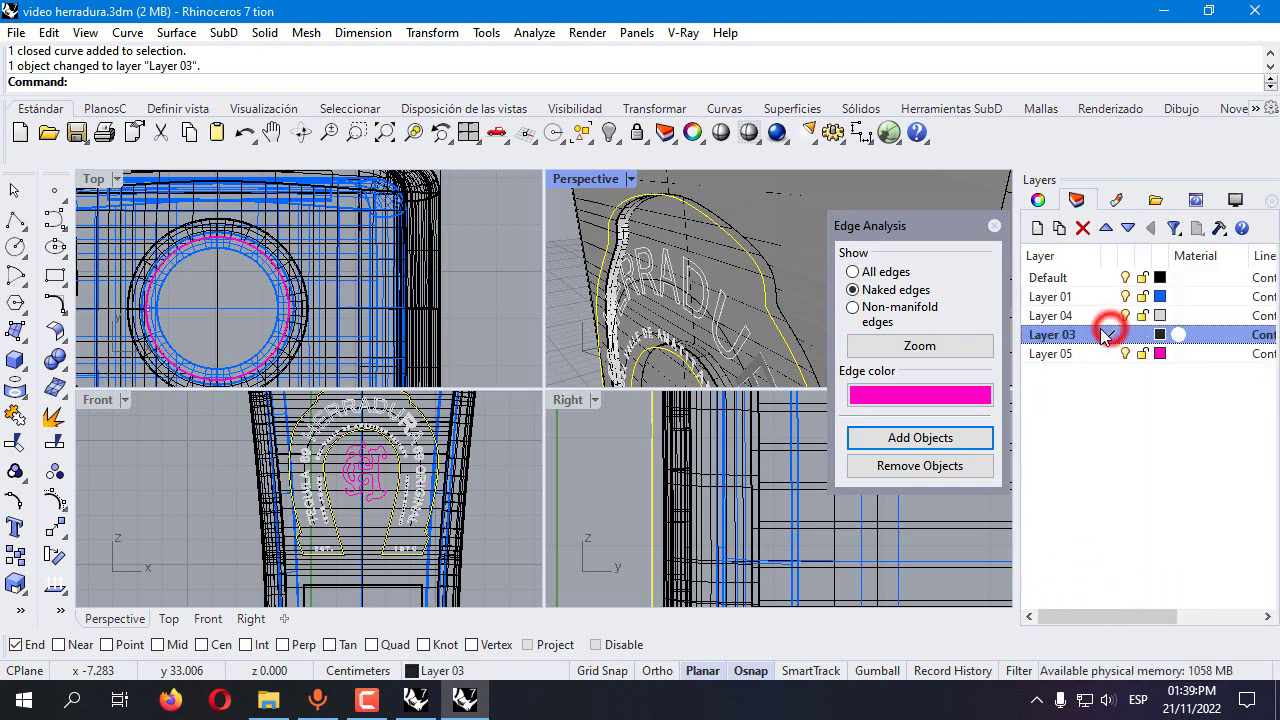
Extrude the horseshoe outline into a solid about 0.14 cm thick in the Right view with object snaps disabled
{"action": "left_click", "coordinate": [12, 362]}
{"action": "left_click", "coordinate": [128, 440]}
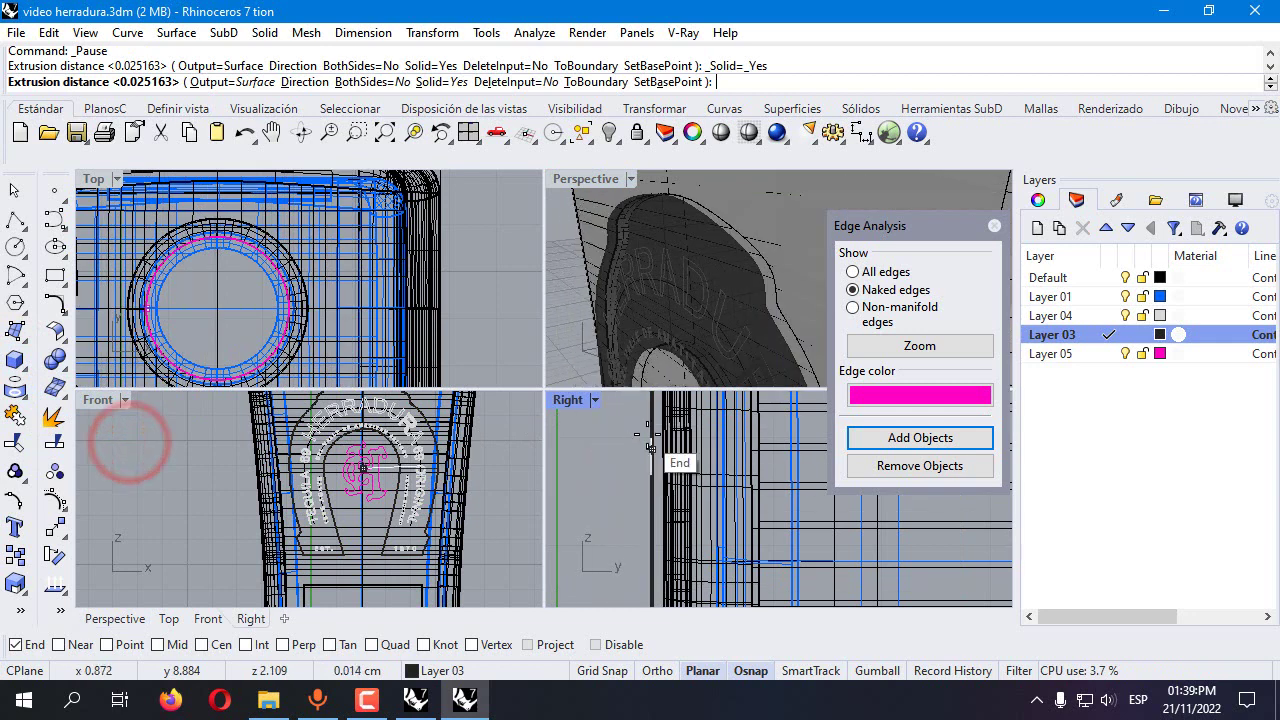
{"action": "left_click", "coordinate": [622, 644]}
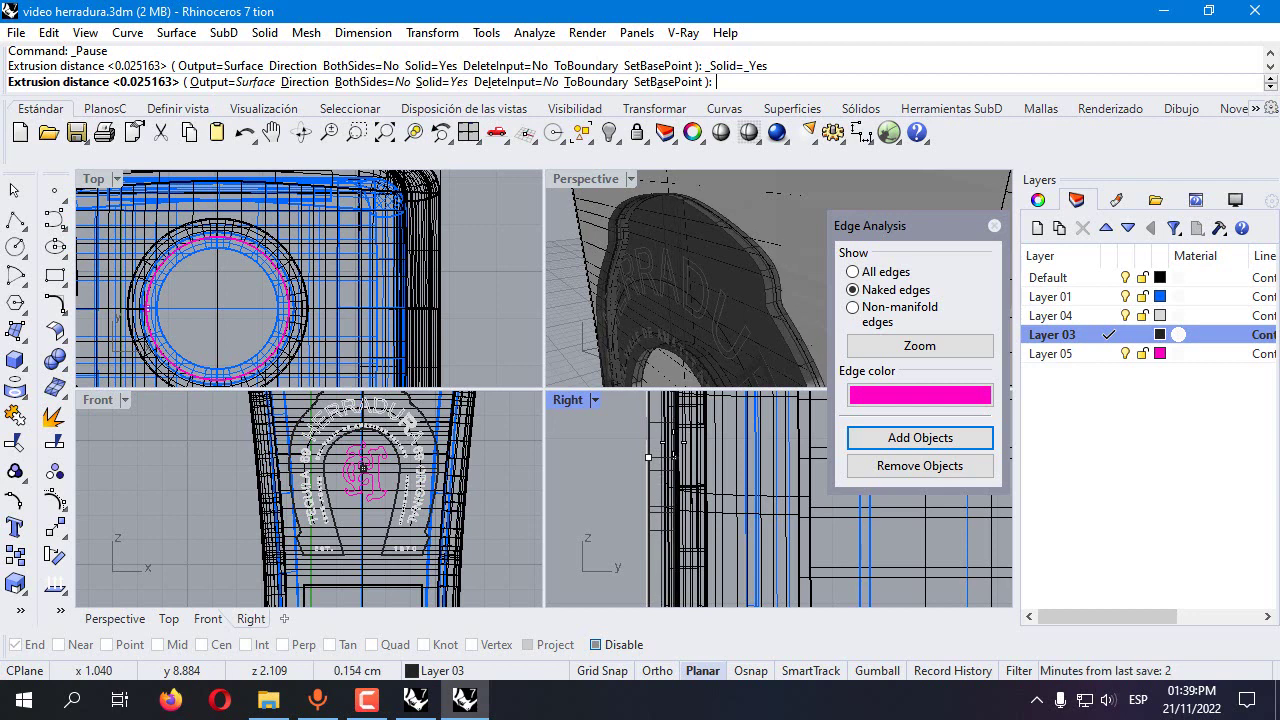
{"action": "left_click", "coordinate": [668, 440]}
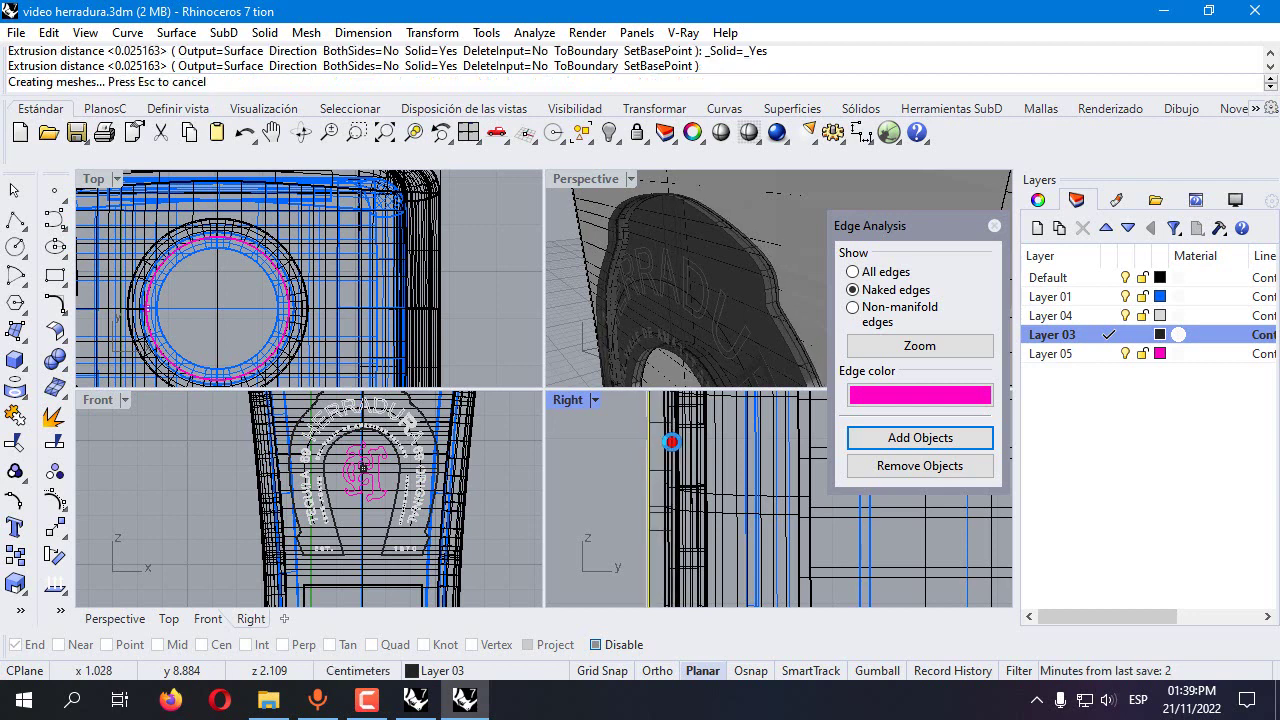
{"action": "right_click_drag", "start_coordinate": [577, 296], "coordinate": [1008, 310]}
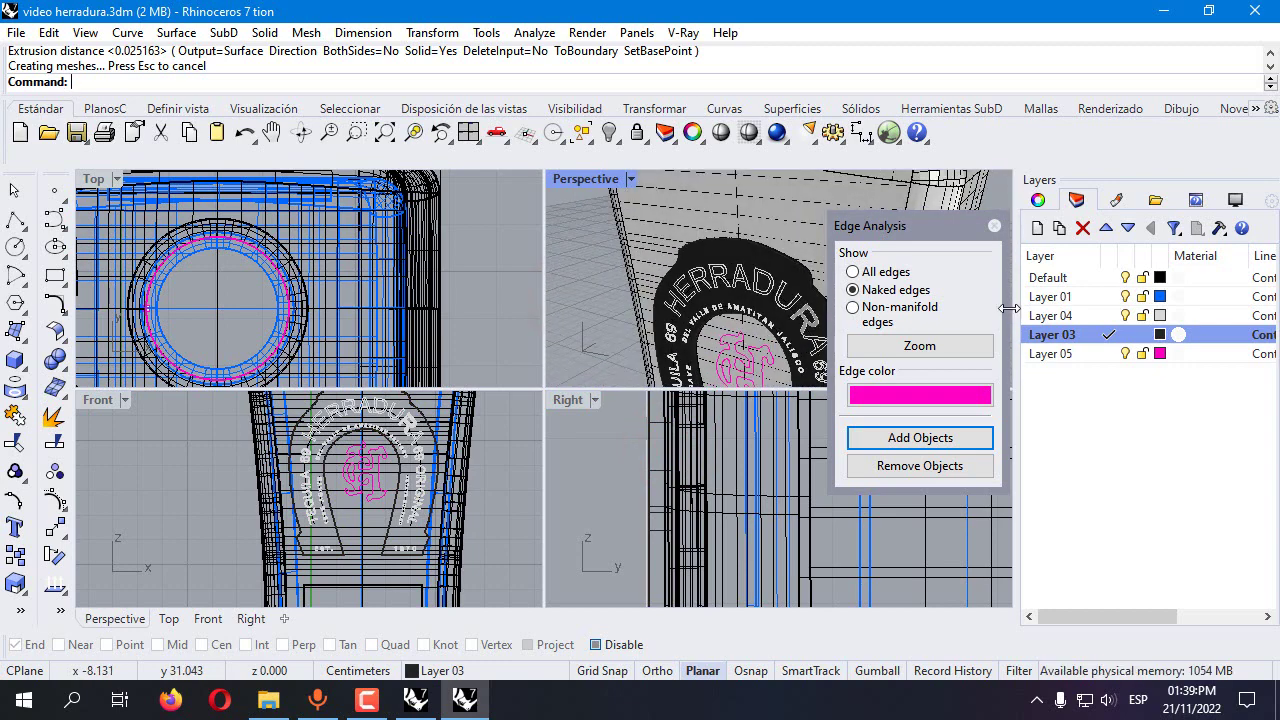
Select all lettering objects on Layer 04 and shift them slightly along the depth direction in the Right view
{"action": "right_click", "coordinate": [1105, 330]}
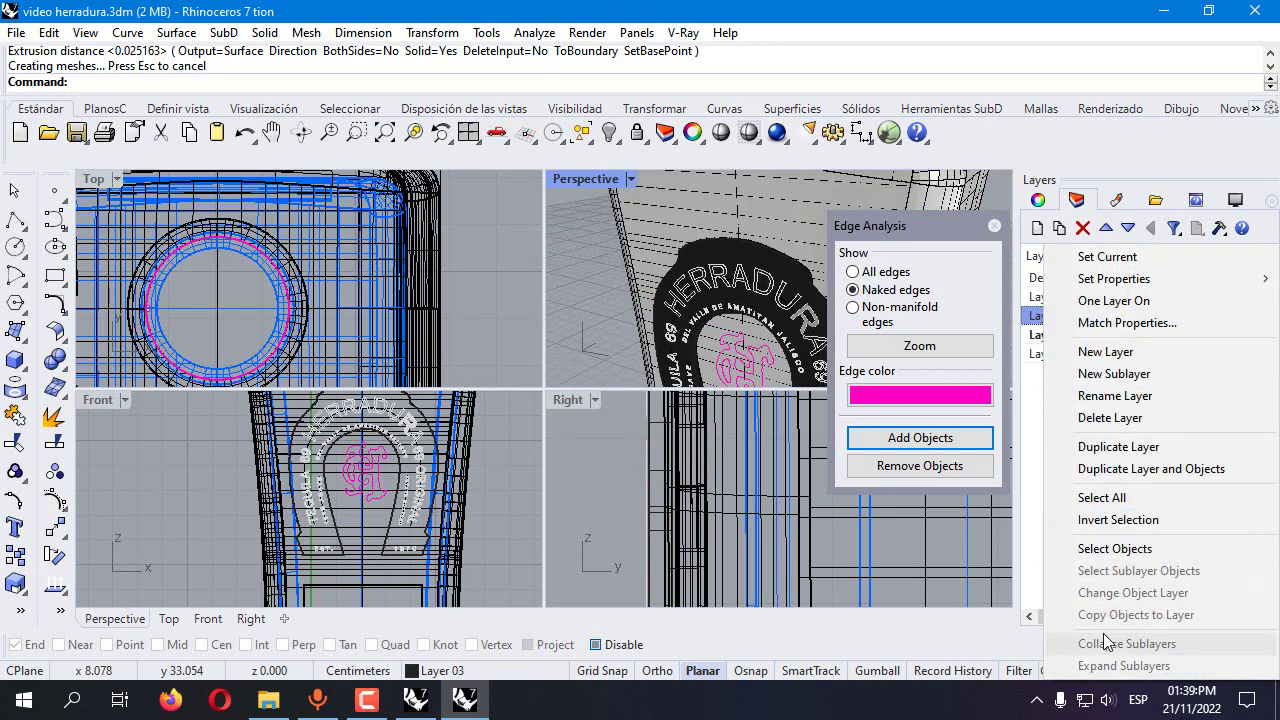
{"action": "left_click", "coordinate": [1113, 549]}
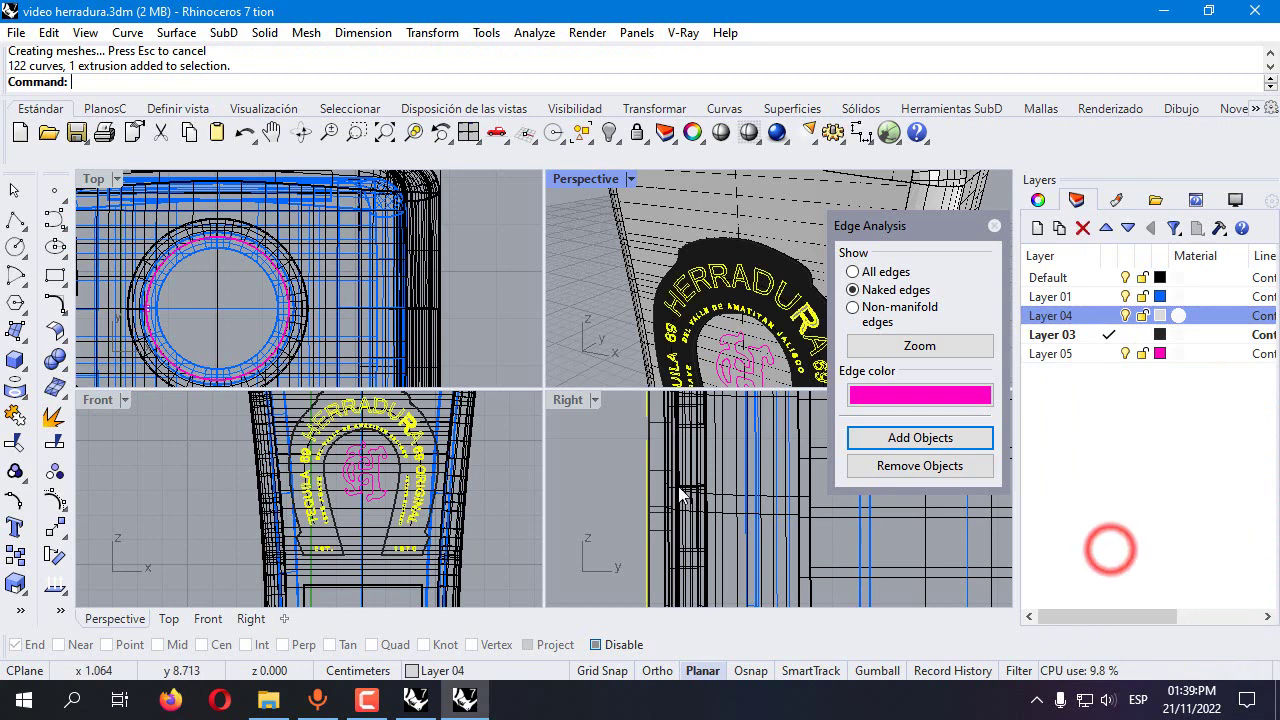
{"action": "right_click", "coordinate": [655, 410]}
{"action": "left_click_drag", "start_coordinate": [656, 410], "coordinate": [665, 409], "text": "shift"}
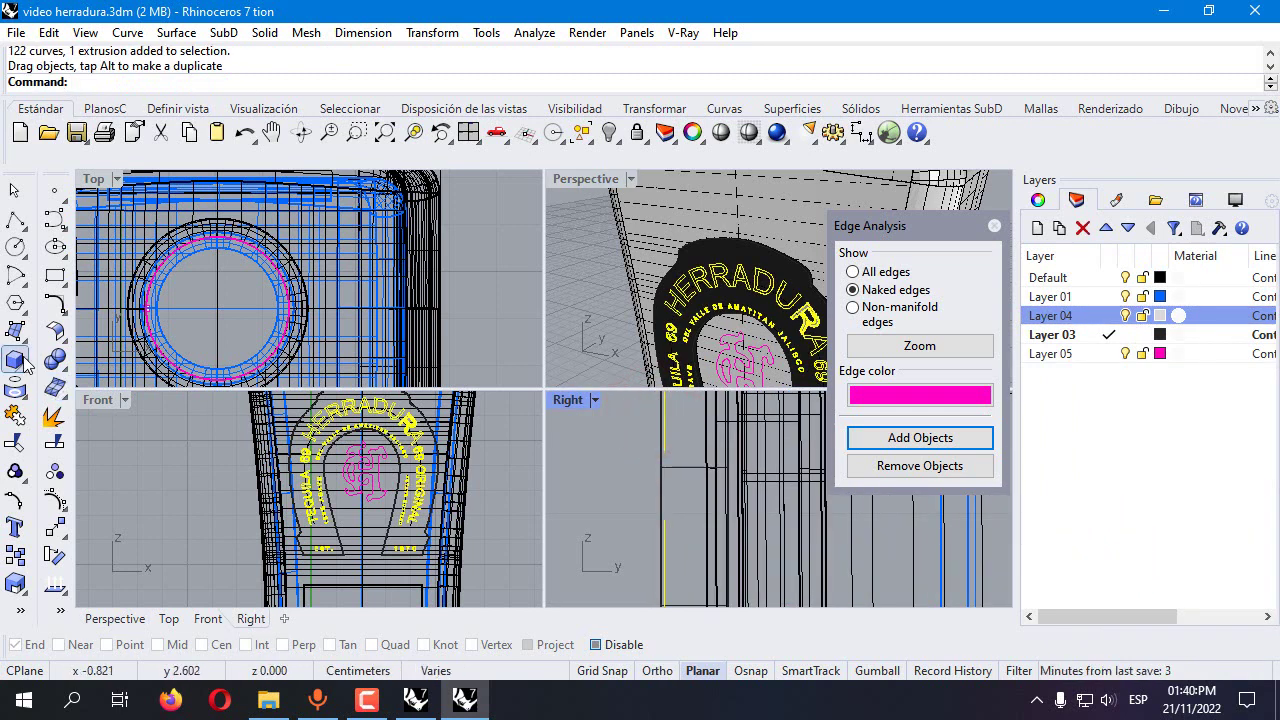
Extrude the lettering curves into solids about 0.02 cm thick on Layer 04, accepting the self-intersecting curves
{"action": "left_click", "coordinate": [27, 366]}
{"action": "left_click", "coordinate": [128, 450]}
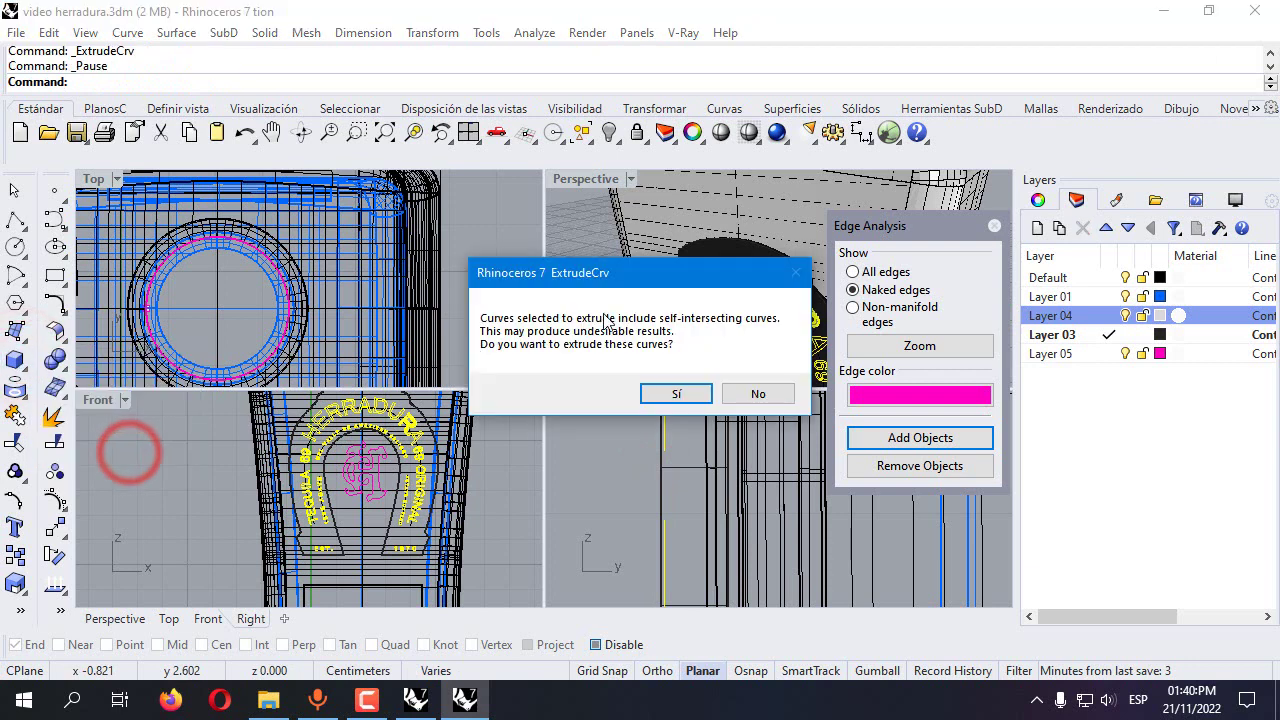
{"action": "left_click", "coordinate": [676, 394]}
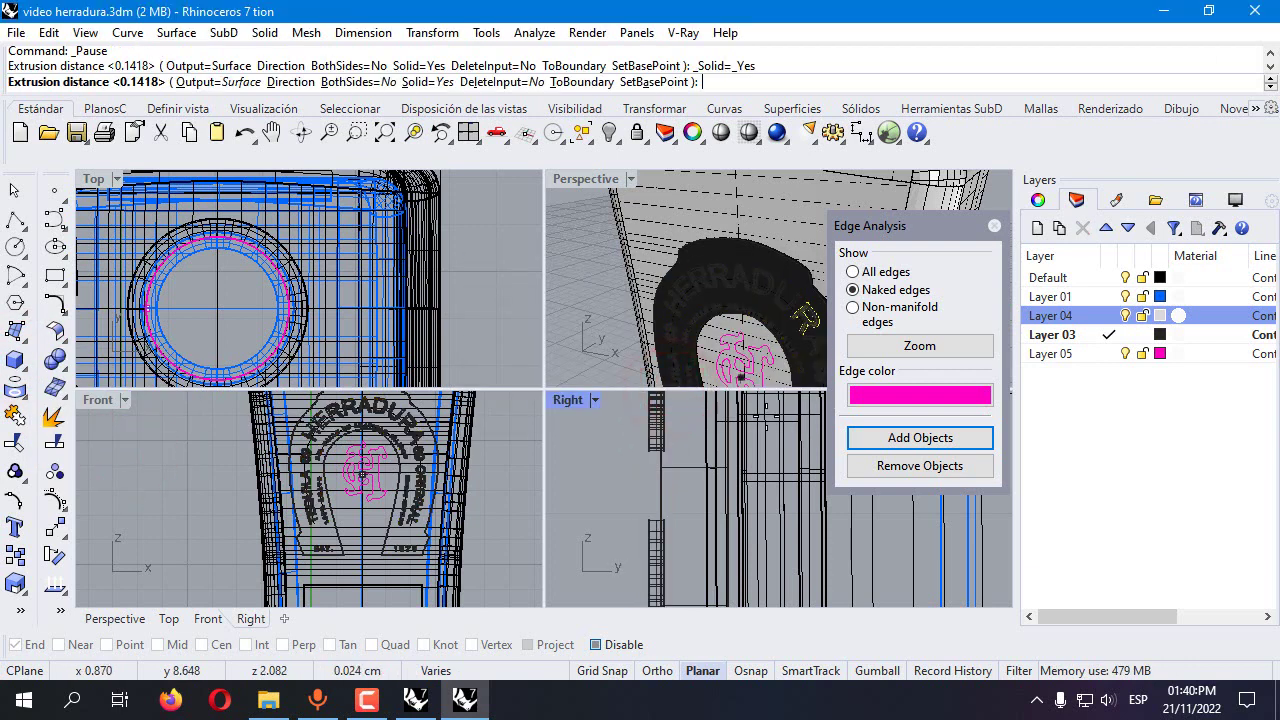
{"action": "left_click", "coordinate": [1104, 316]}
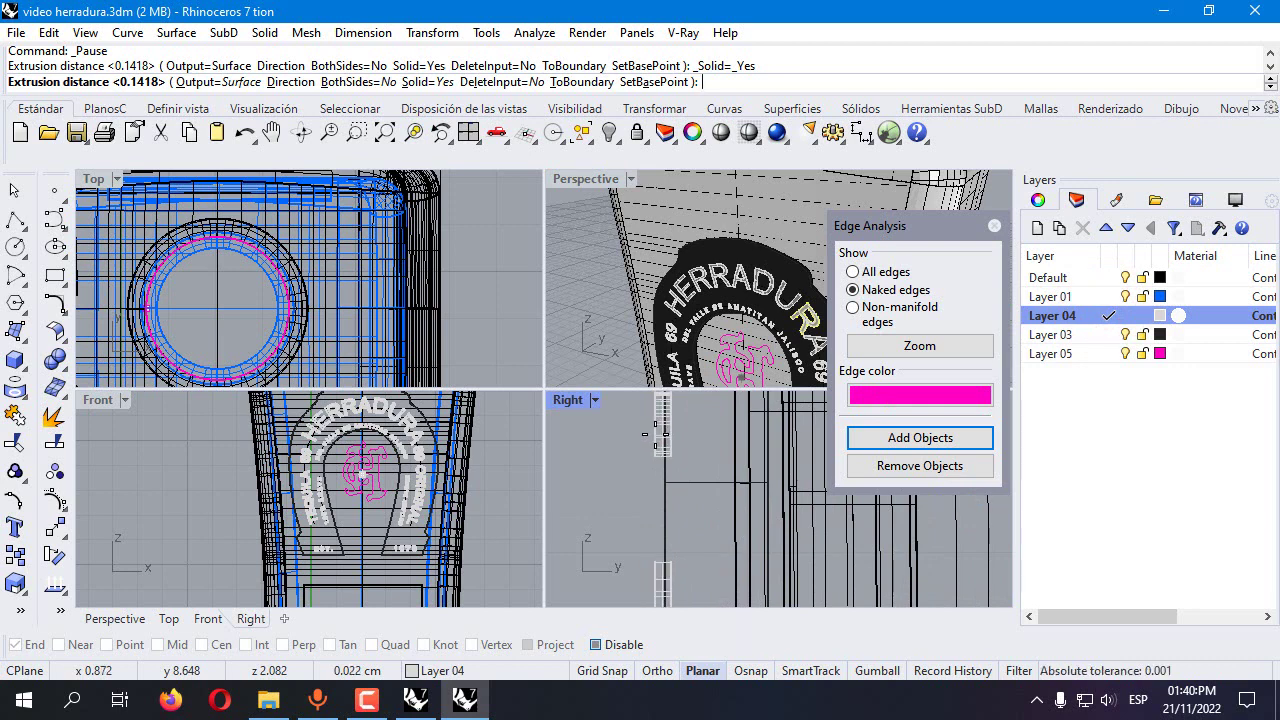
{"action": "left_click", "coordinate": [657, 425]}
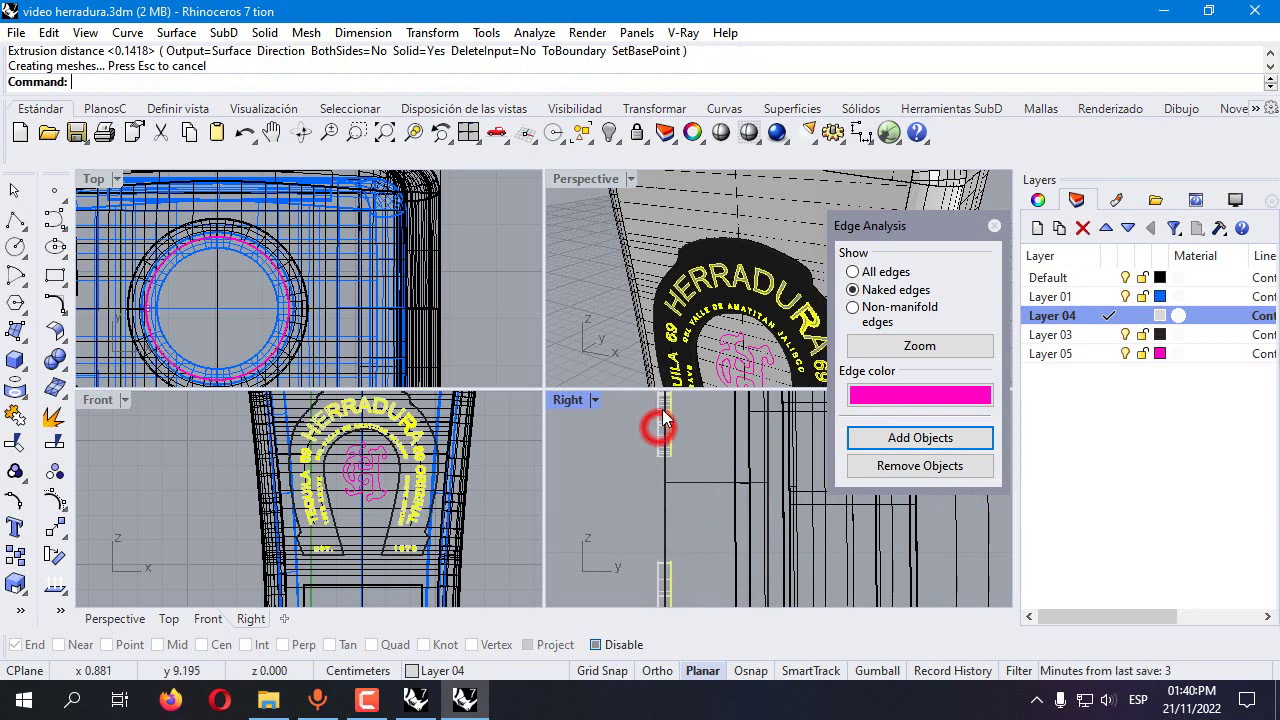
{"action": "left_click", "coordinate": [589, 265]}
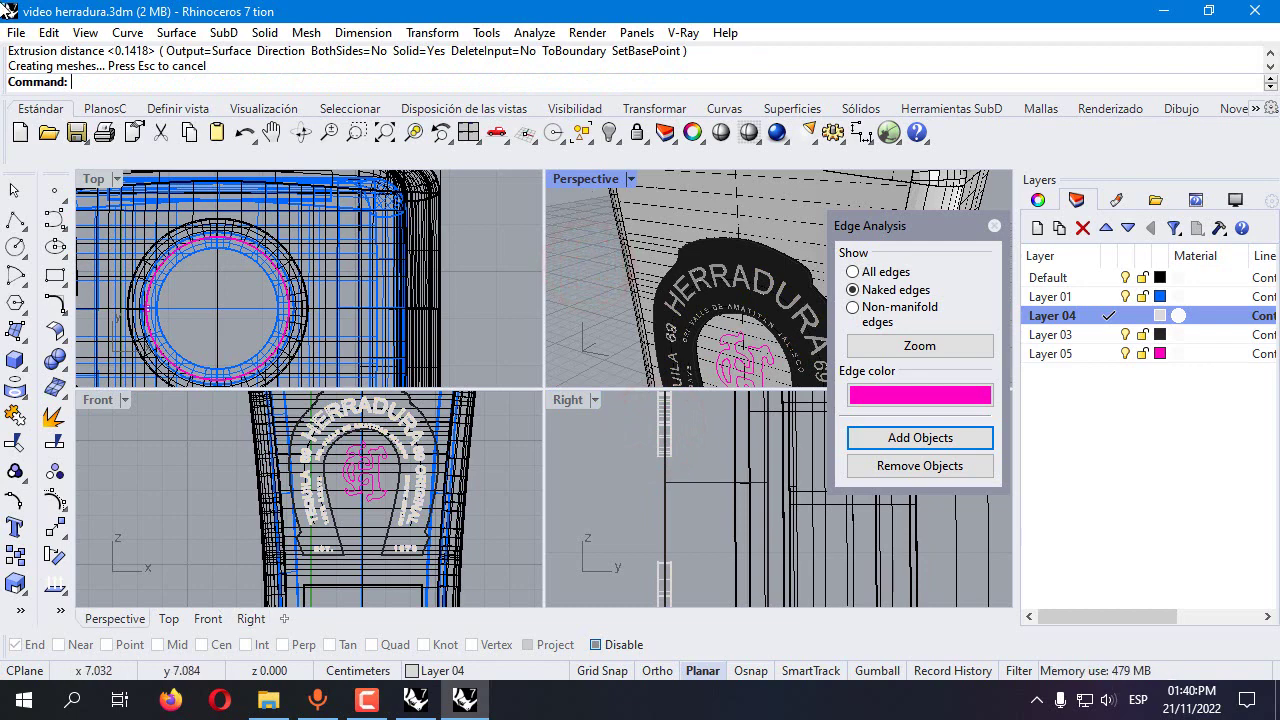
Save the bottle model file
{"action": "left_click", "coordinate": [14, 35]}
{"action": "left_click", "coordinate": [46, 126]}
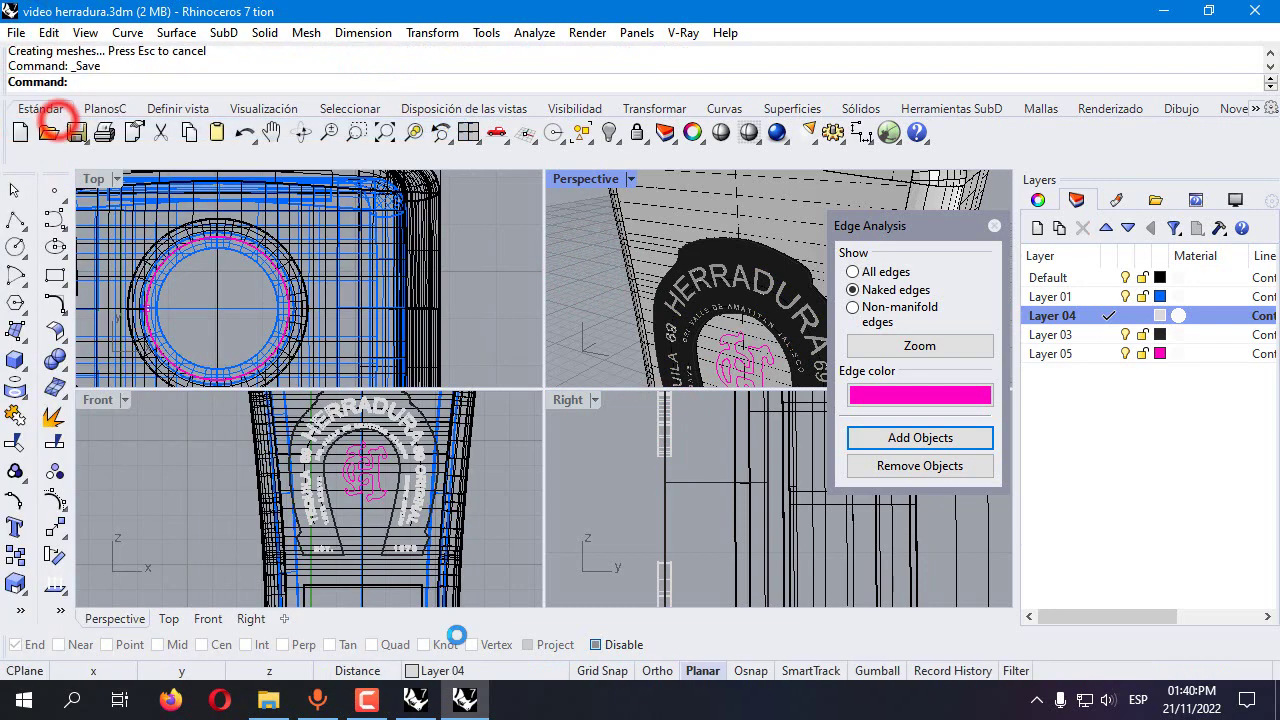
{"action": "left_click", "coordinate": [376, 708]}
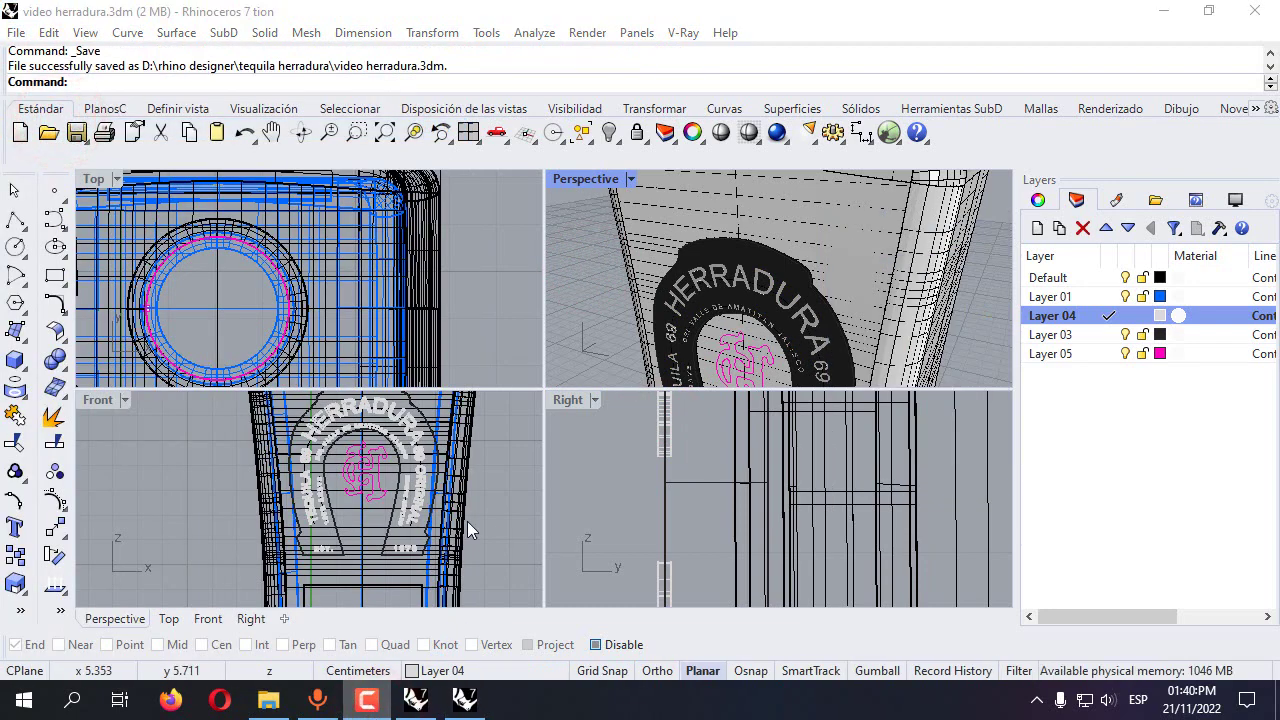
Select all the closed curves of the monogram at the centre of the horseshoe emblem
{"action": "double_click", "coordinate": [571, 178]}
{"action": "scroll", "coordinate": [627, 387], "scroll_direction": "down", "scroll_amount": 5}
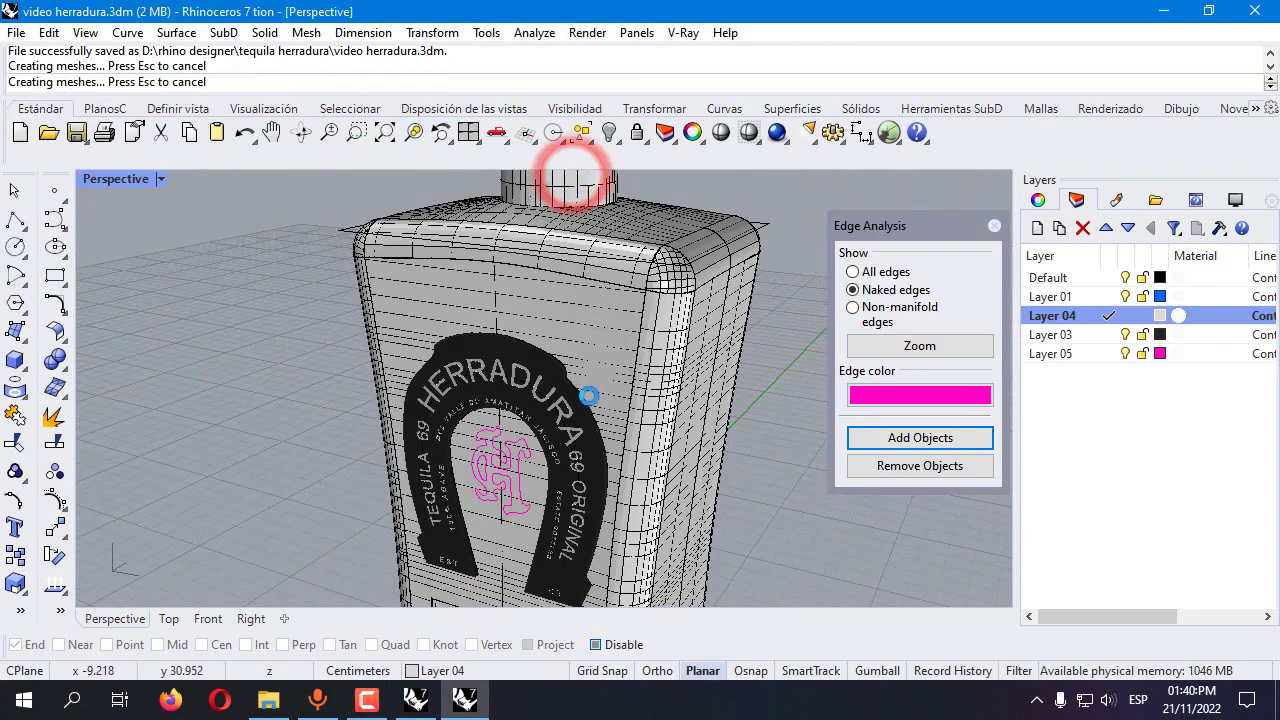
{"action": "right_click_drag", "start_coordinate": [628, 390], "coordinate": [577, 364]}
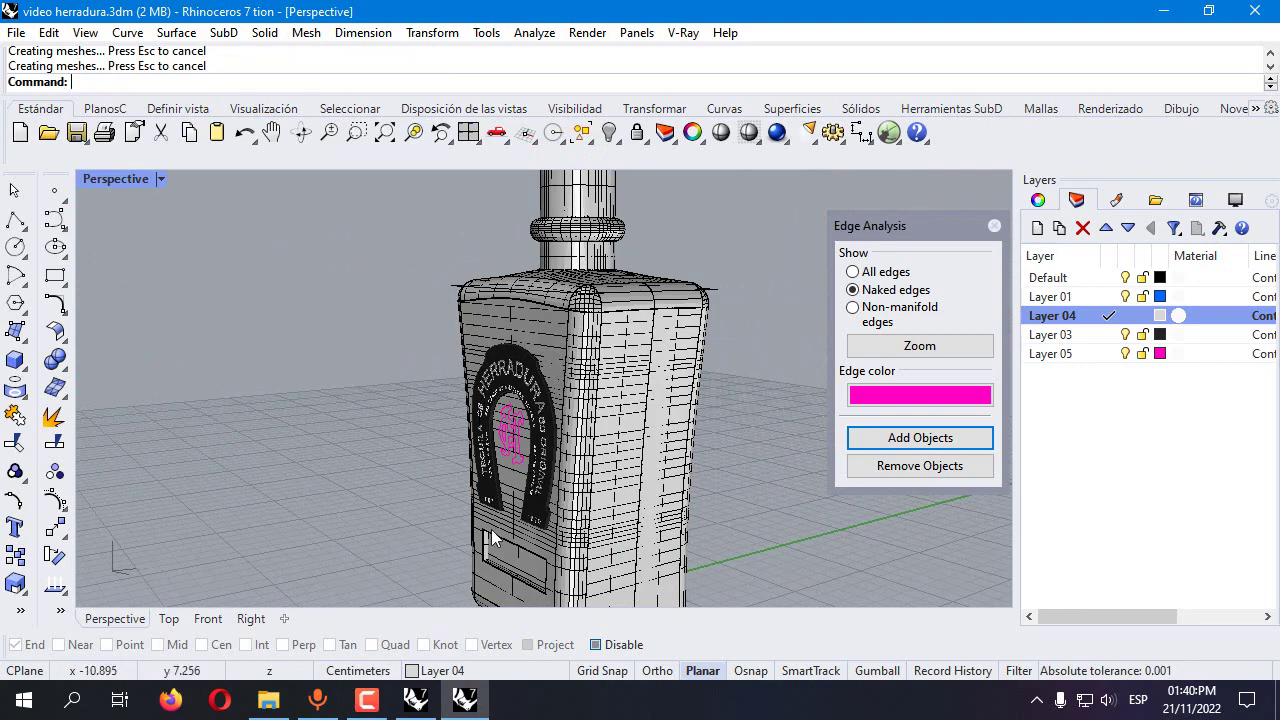
{"action": "scroll", "coordinate": [486, 397], "scroll_direction": "up", "scroll_amount": 5}
{"action": "scroll", "coordinate": [554, 425], "scroll_direction": "up", "scroll_amount": 2}
{"action": "left_click", "coordinate": [515, 427]}
{"action": "left_click", "coordinate": [491, 425]}
{"action": "left_click", "coordinate": [487, 440]}
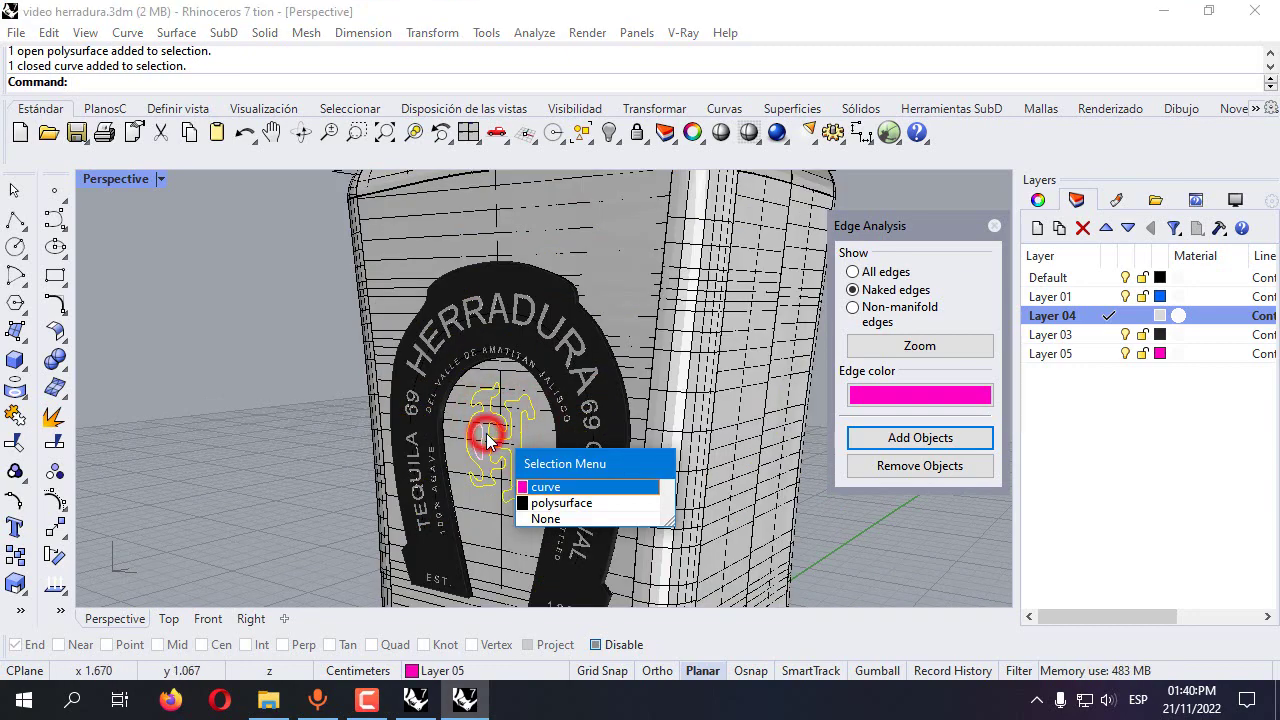
{"action": "left_click", "coordinate": [556, 486]}
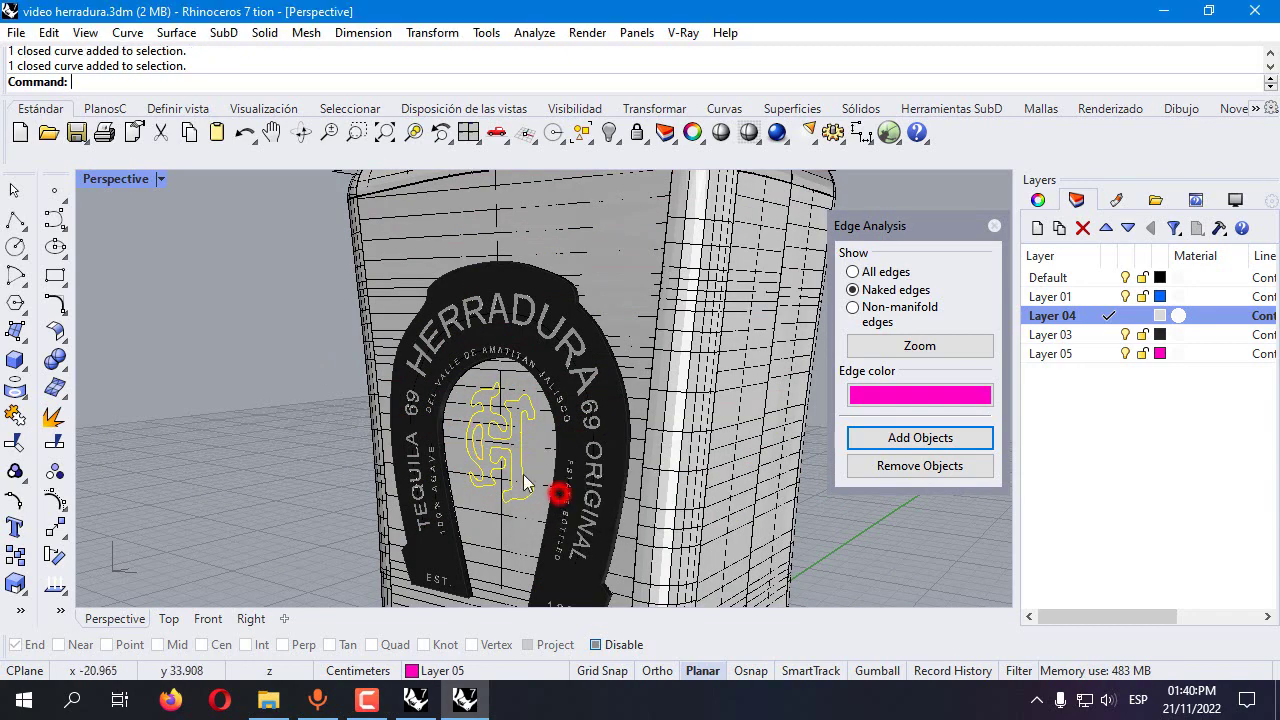
Extrude the monogram curves into a solid on Layer 05, setting the depth in the Right view, and close the Edge Analysis window
{"action": "double_click", "coordinate": [97, 181]}
{"action": "scroll", "coordinate": [680, 460], "scroll_direction": "up", "scroll_amount": 5}
{"action": "scroll", "coordinate": [699, 482], "scroll_direction": "down", "scroll_amount": 5}
{"action": "scroll", "coordinate": [665, 465], "scroll_direction": "up", "scroll_amount": 5}
{"action": "scroll", "coordinate": [660, 462], "scroll_direction": "up", "scroll_amount": 2}
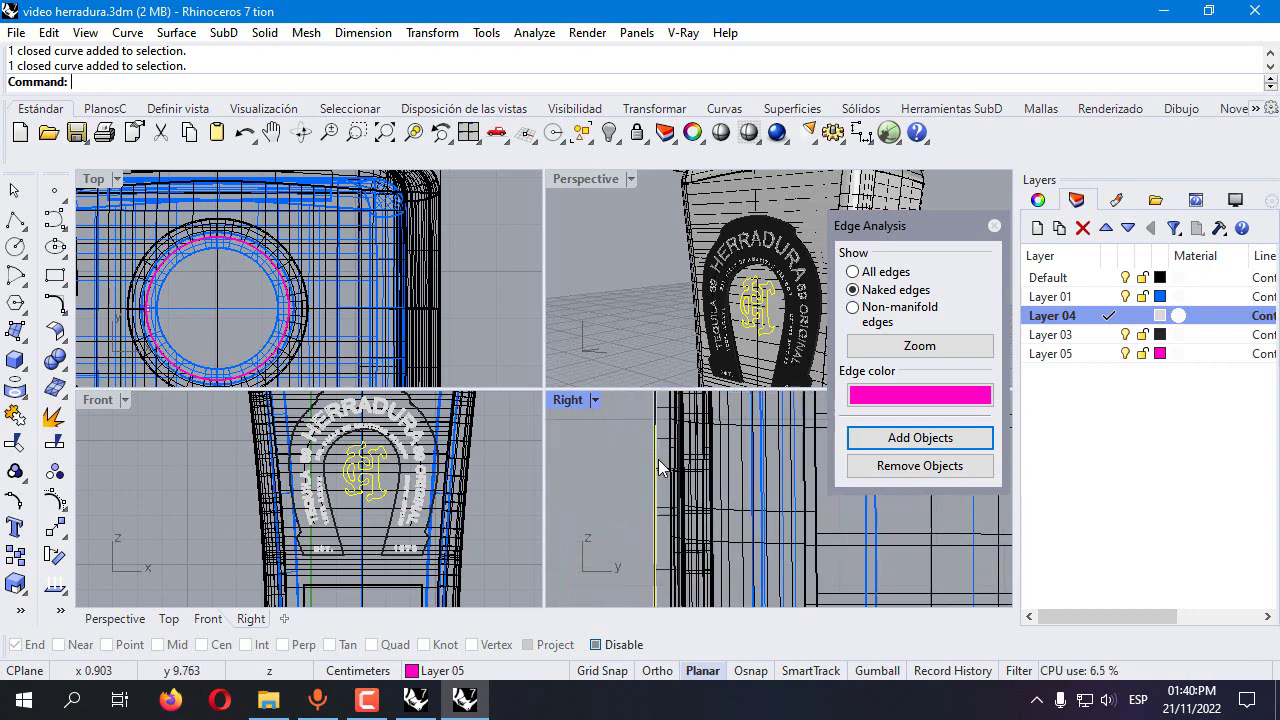
{"action": "left_click", "coordinate": [20, 363]}
{"action": "left_click", "coordinate": [124, 449]}
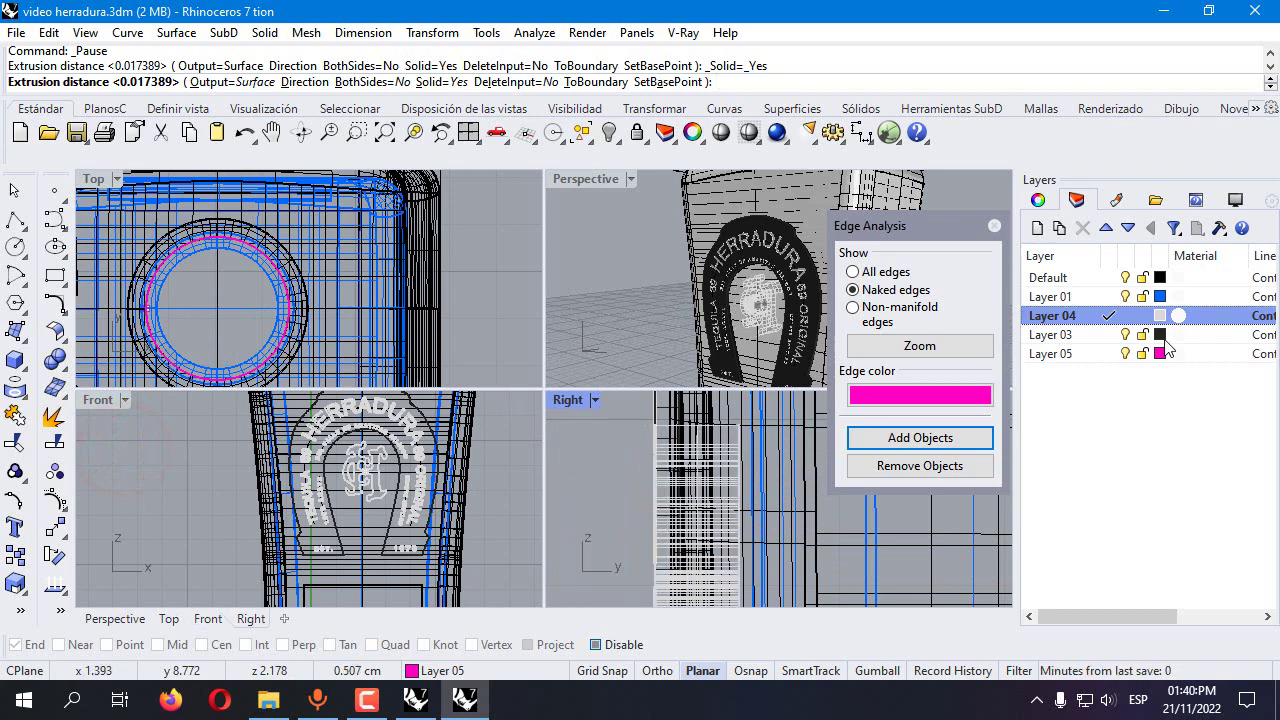
{"action": "left_click", "coordinate": [1110, 354]}
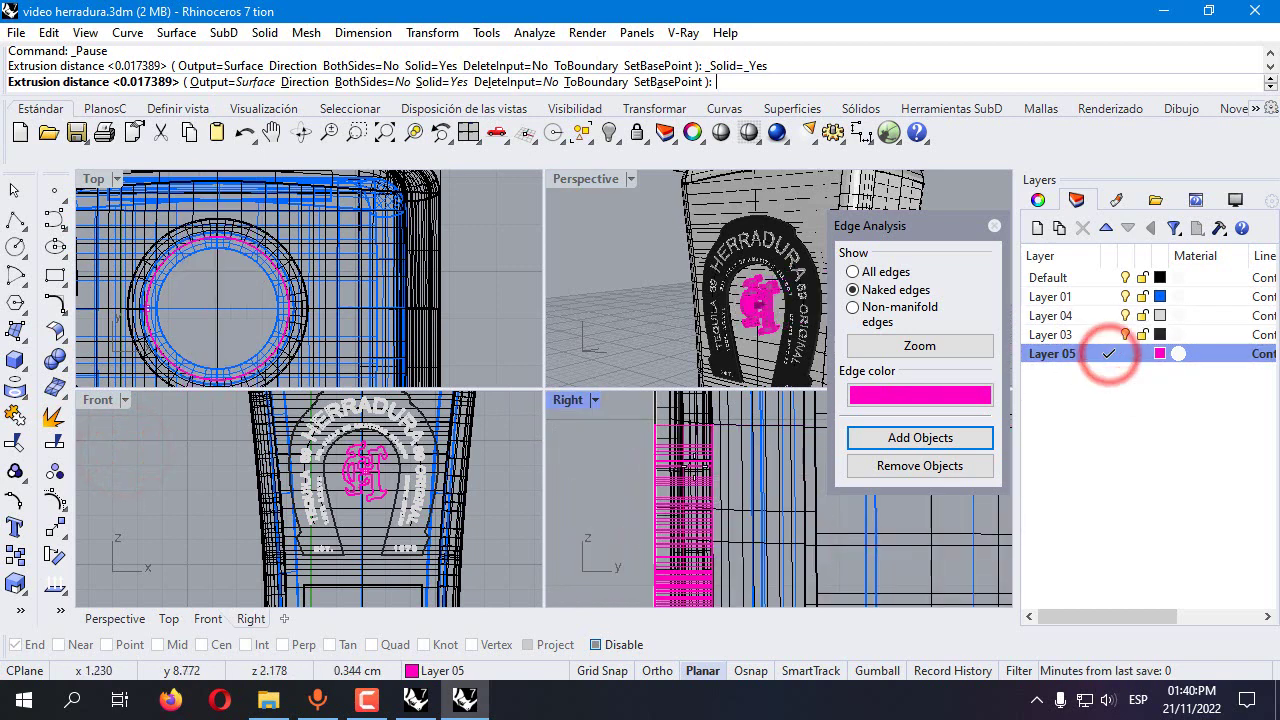
{"action": "left_click", "coordinate": [670, 462]}
{"action": "left_click", "coordinate": [995, 227]}
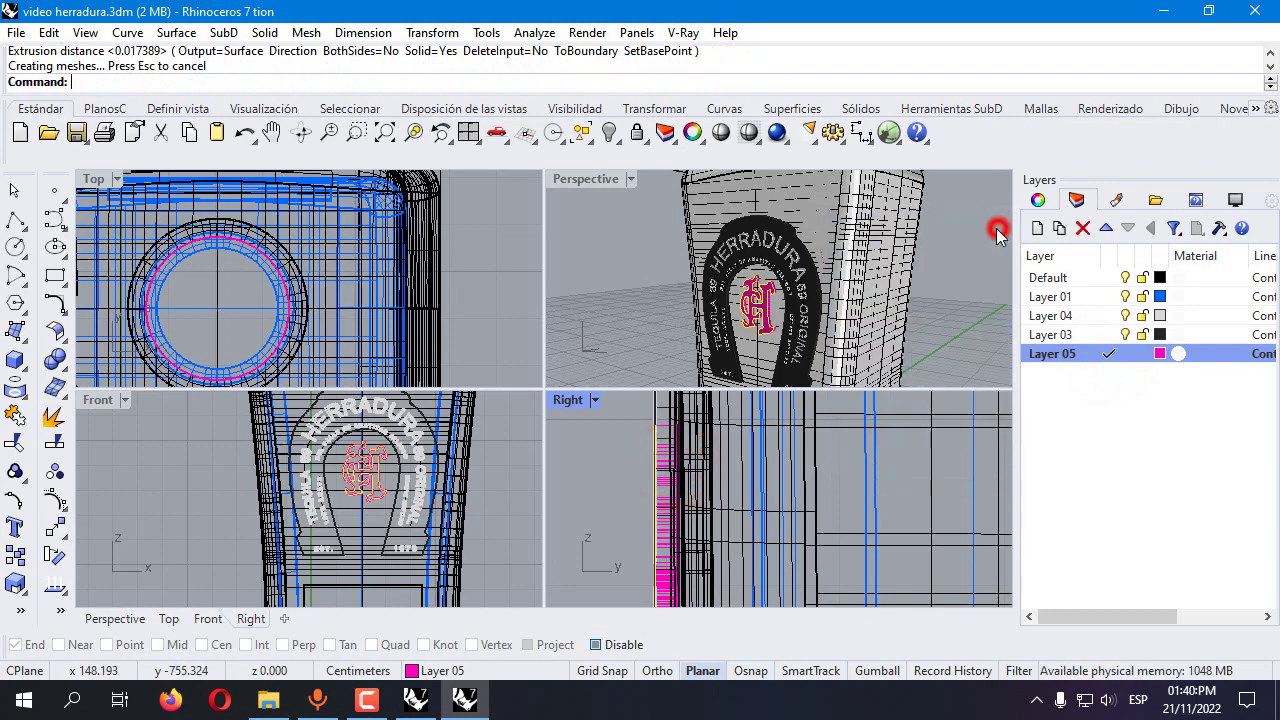
Try to fillet the edges of the monogram solid and undo the fillet
{"action": "double_click", "coordinate": [586, 179]}
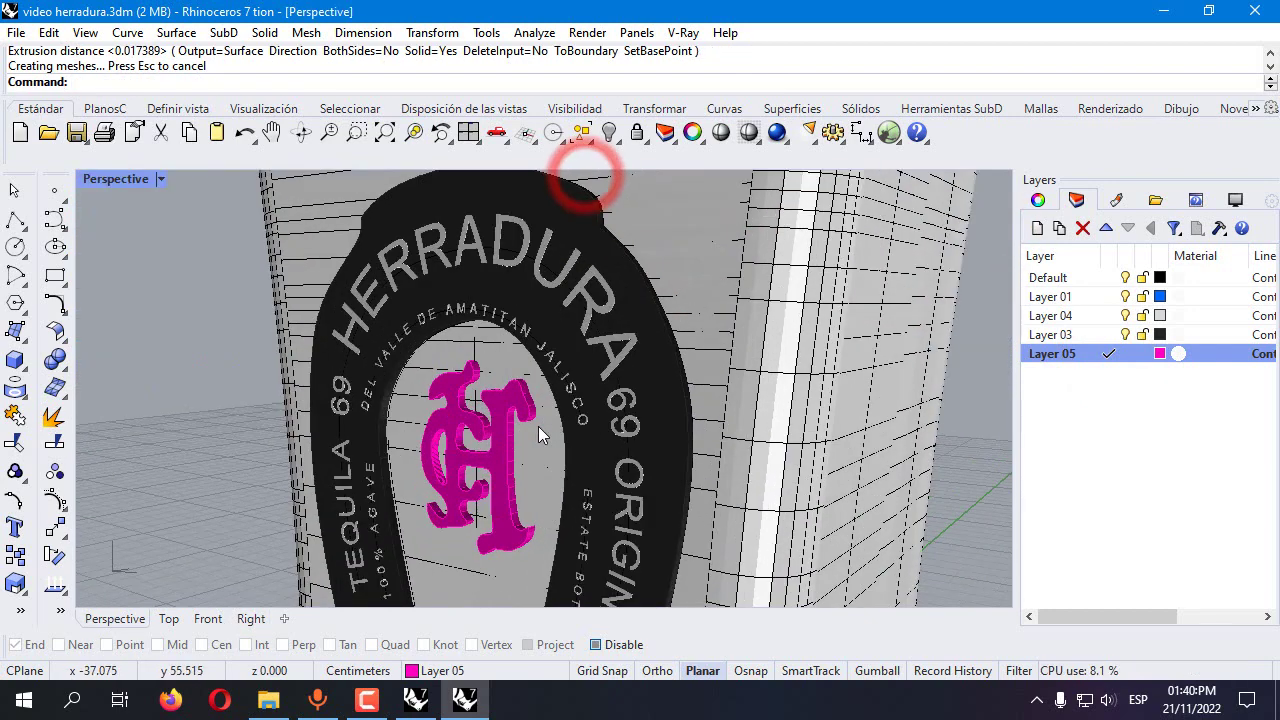
{"action": "left_click", "coordinate": [50, 356]}
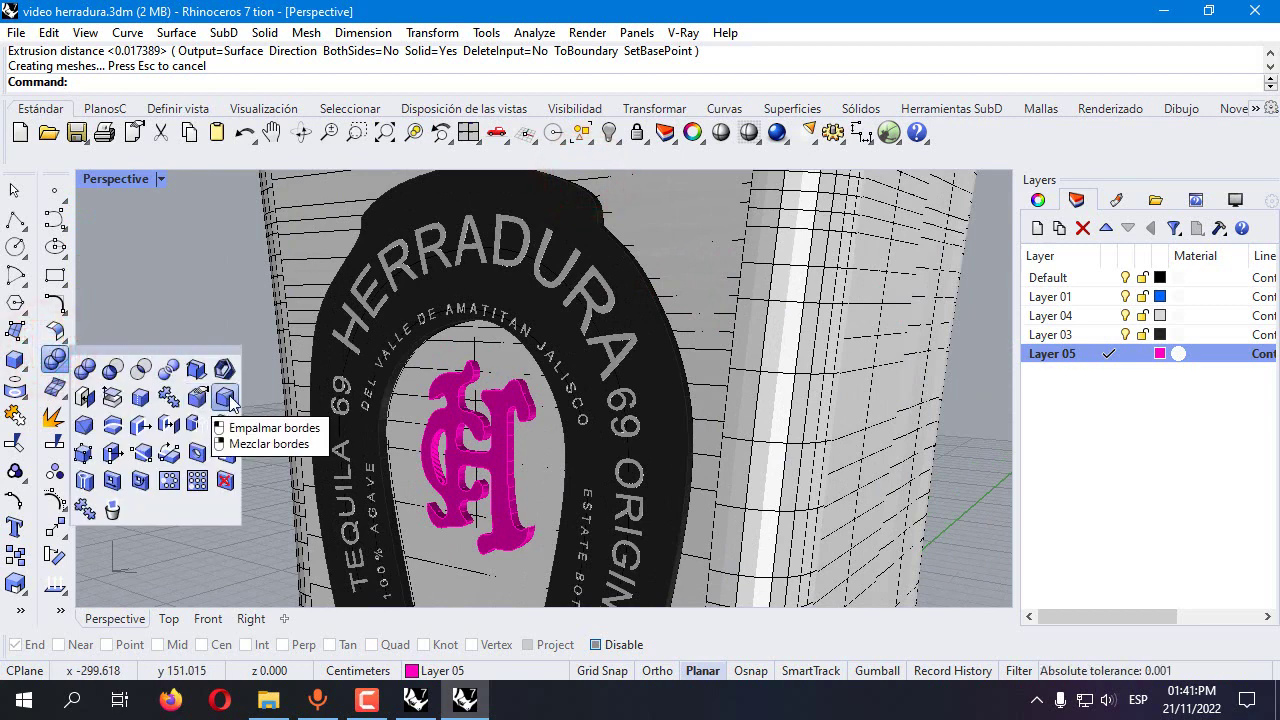
{"action": "left_click", "coordinate": [229, 396]}
{"action": "key", "text": "ctrl+z"}
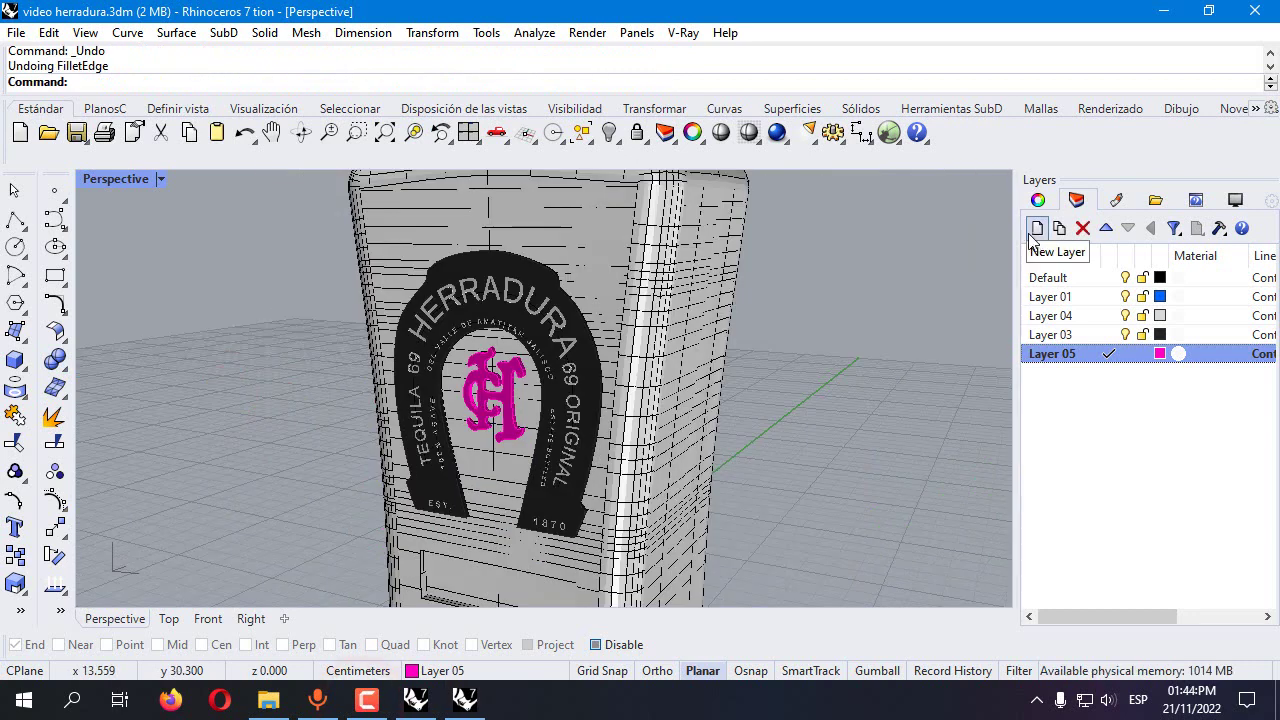
Create Layer 06 and set its colour to cyan
{"action": "left_click", "coordinate": [1037, 228]}
{"action": "left_click", "coordinate": [1160, 372]}
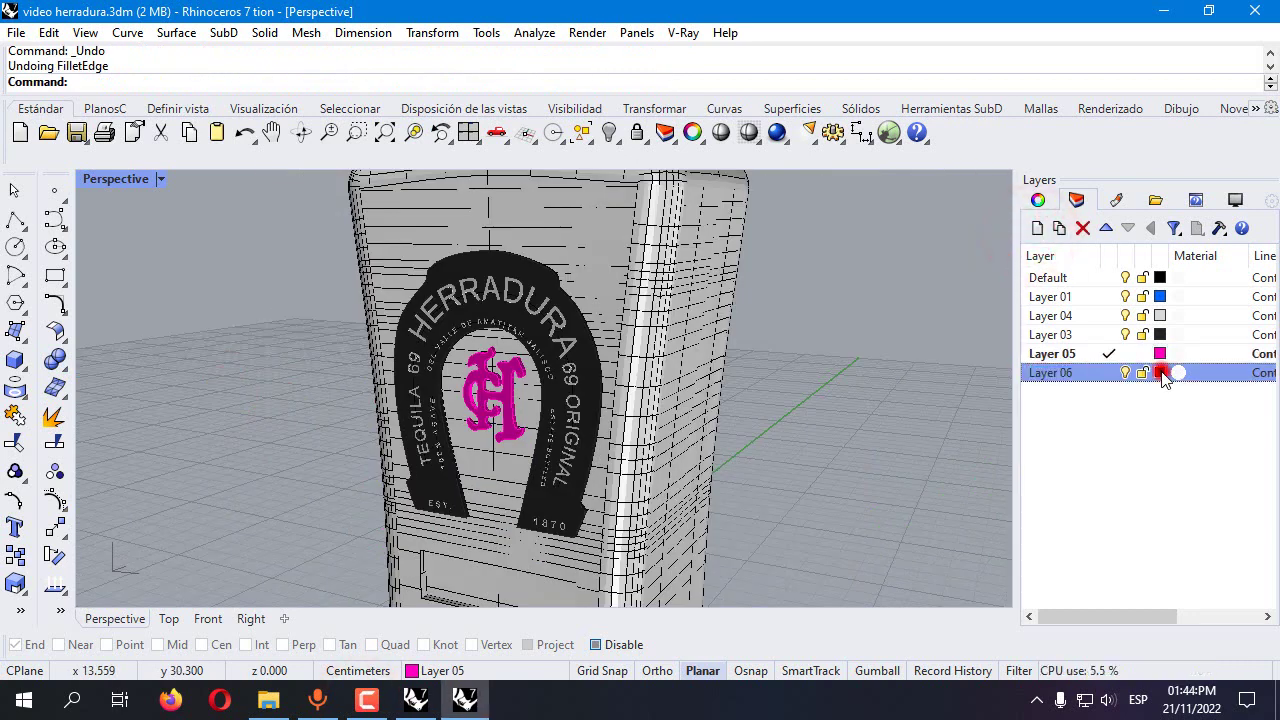
{"action": "left_click", "coordinate": [831, 402]}
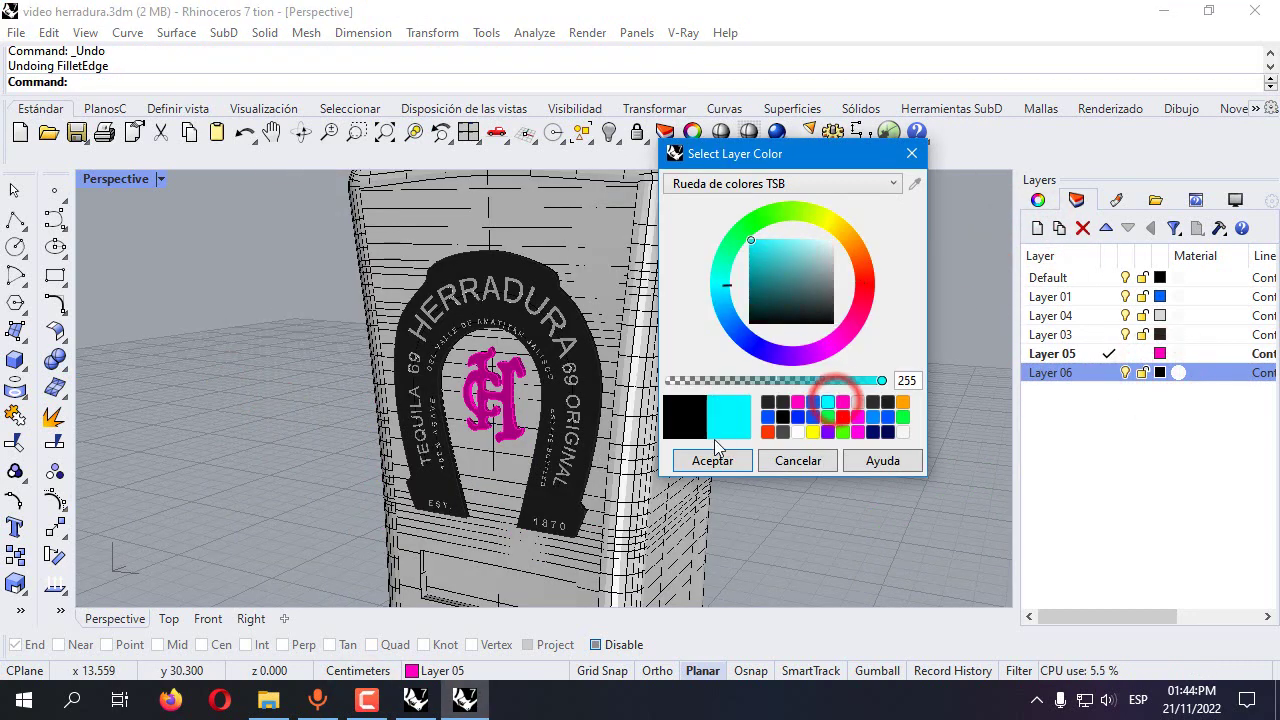
{"action": "left_click", "coordinate": [712, 460]}
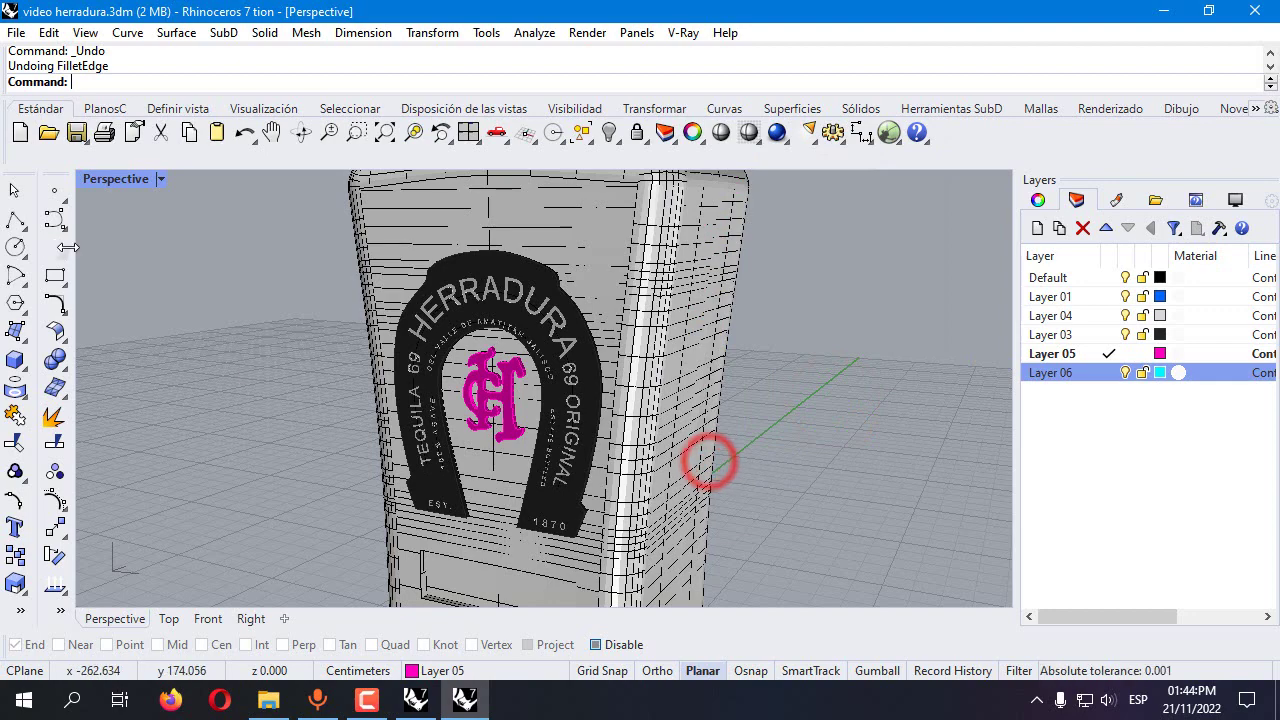
Start a corner-point surface on Layer 06 with End snap enabled, placing its first corner at the label recess's inner upper-left corner
{"action": "left_click", "coordinate": [15, 330]}
{"action": "right_click_drag", "start_coordinate": [940, 420], "coordinate": [982, 344]}
{"action": "left_click", "coordinate": [1109, 372]}
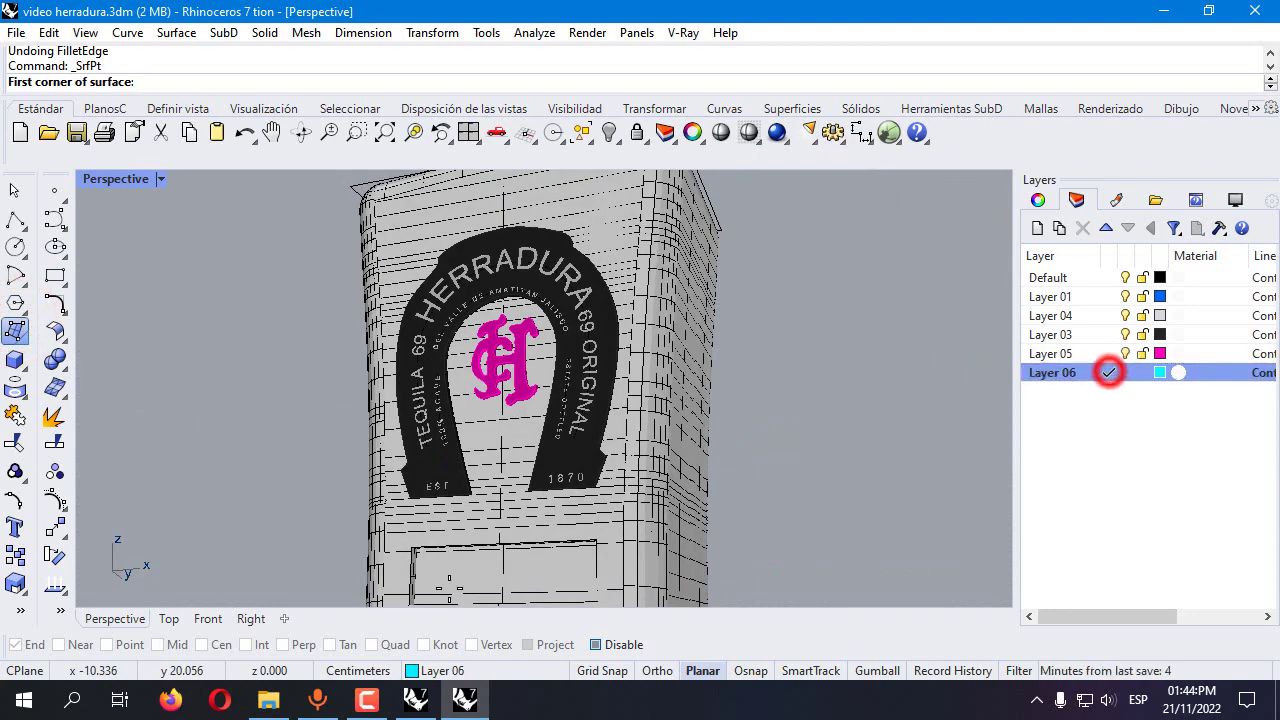
{"action": "scroll", "coordinate": [428, 533], "scroll_direction": "up", "scroll_amount": 5}
{"action": "scroll", "coordinate": [428, 533], "scroll_direction": "up", "scroll_amount": 5}
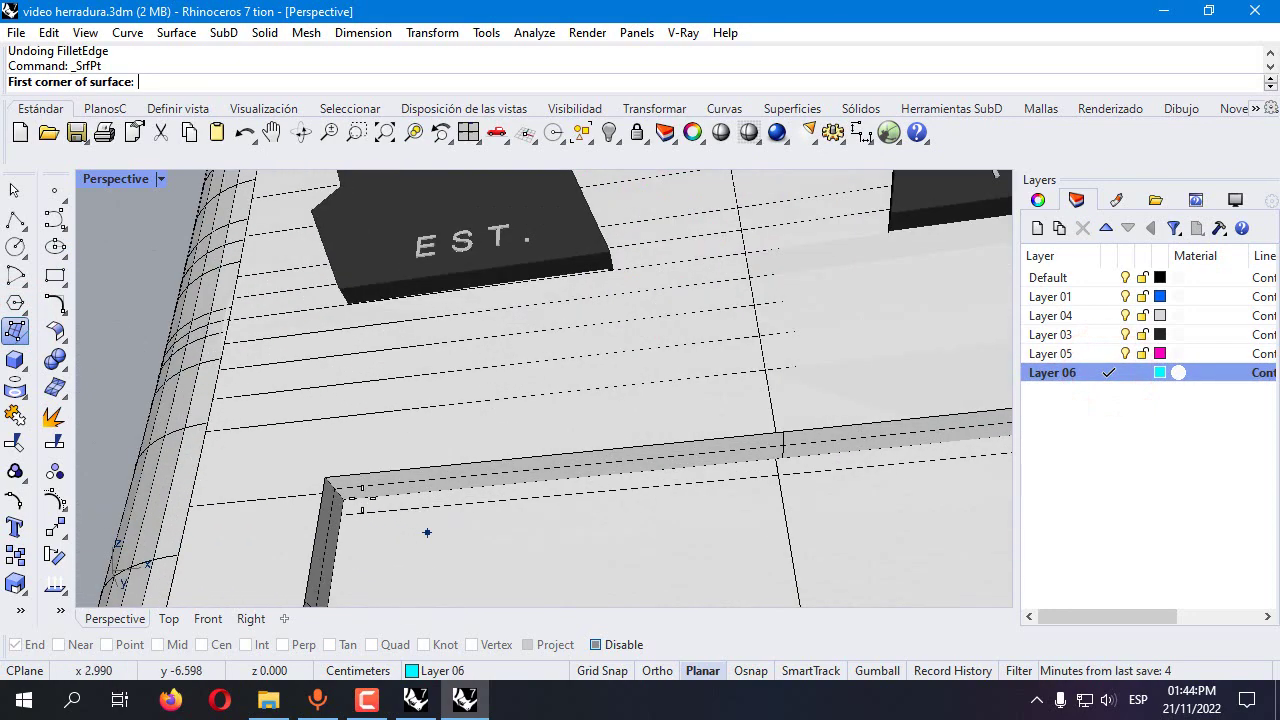
{"action": "left_click", "coordinate": [603, 645]}
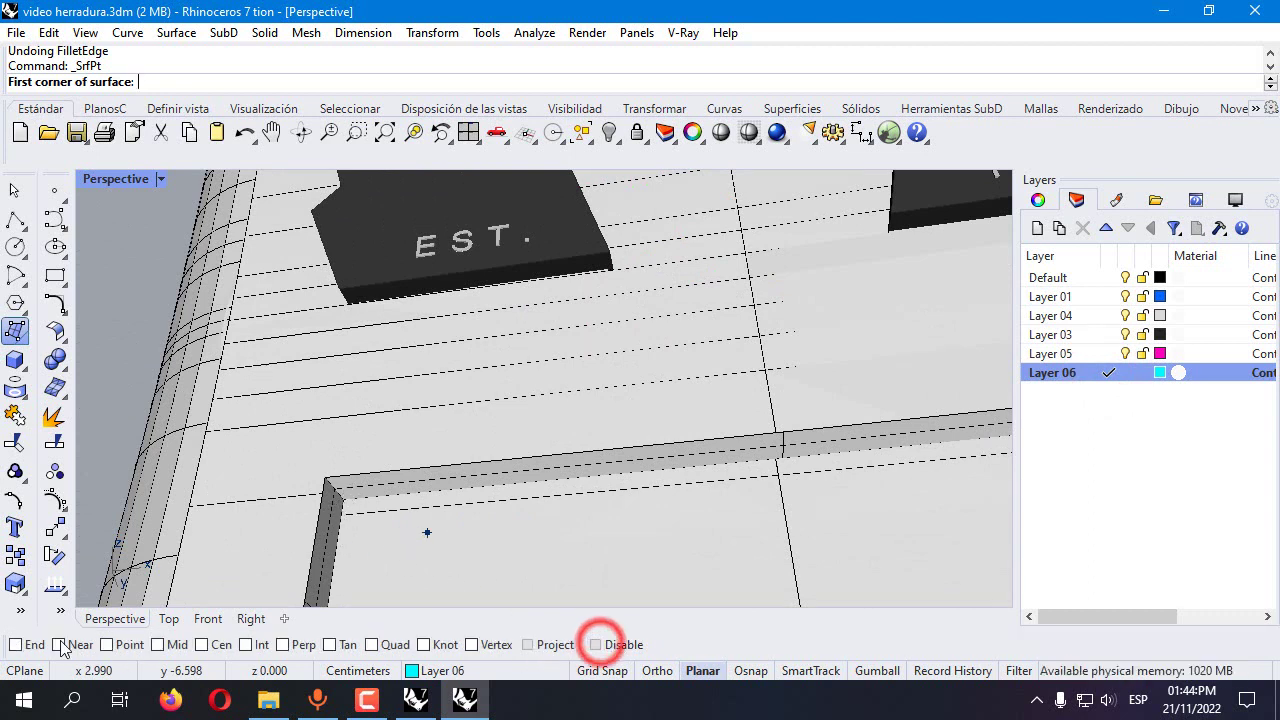
{"action": "left_click", "coordinate": [16, 644]}
{"action": "left_click", "coordinate": [342, 500]}
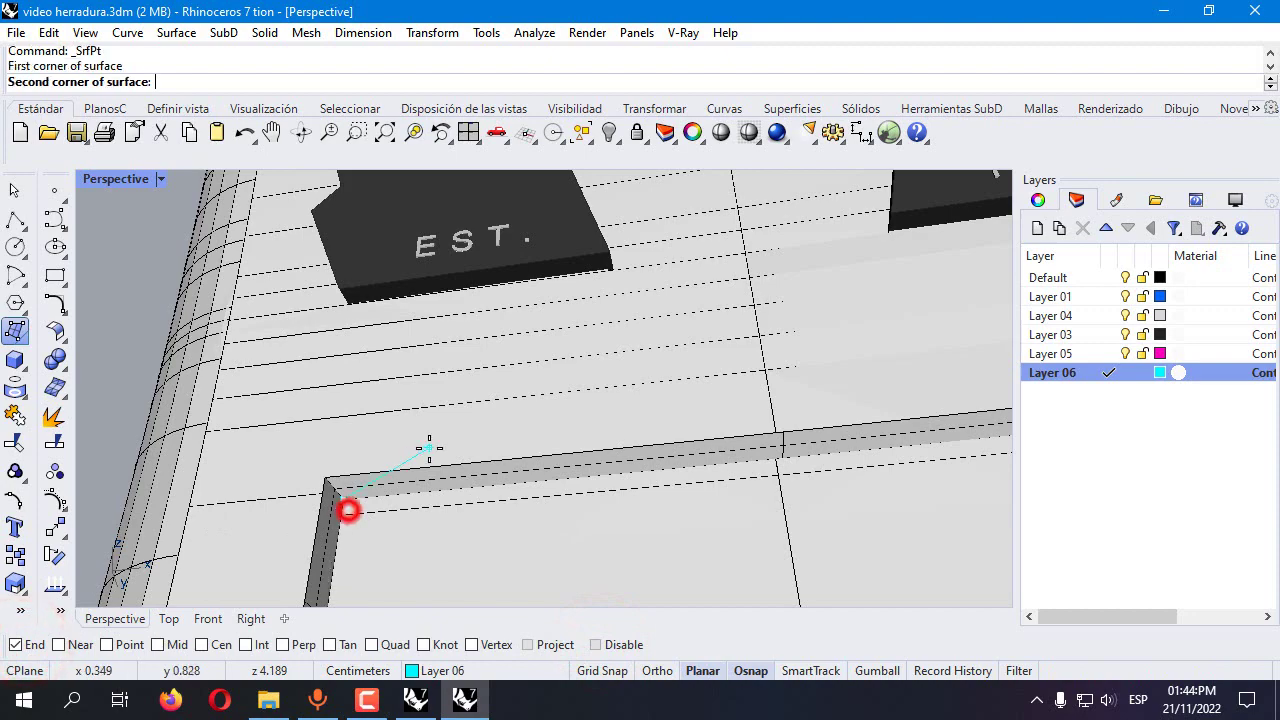
Complete the rectangular surface by placing its remaining three corners on the inner corners of the label recess
{"action": "scroll", "coordinate": [591, 500], "scroll_direction": "down", "scroll_amount": 3}
{"action": "scroll", "coordinate": [694, 477], "scroll_direction": "up", "scroll_amount": 5}
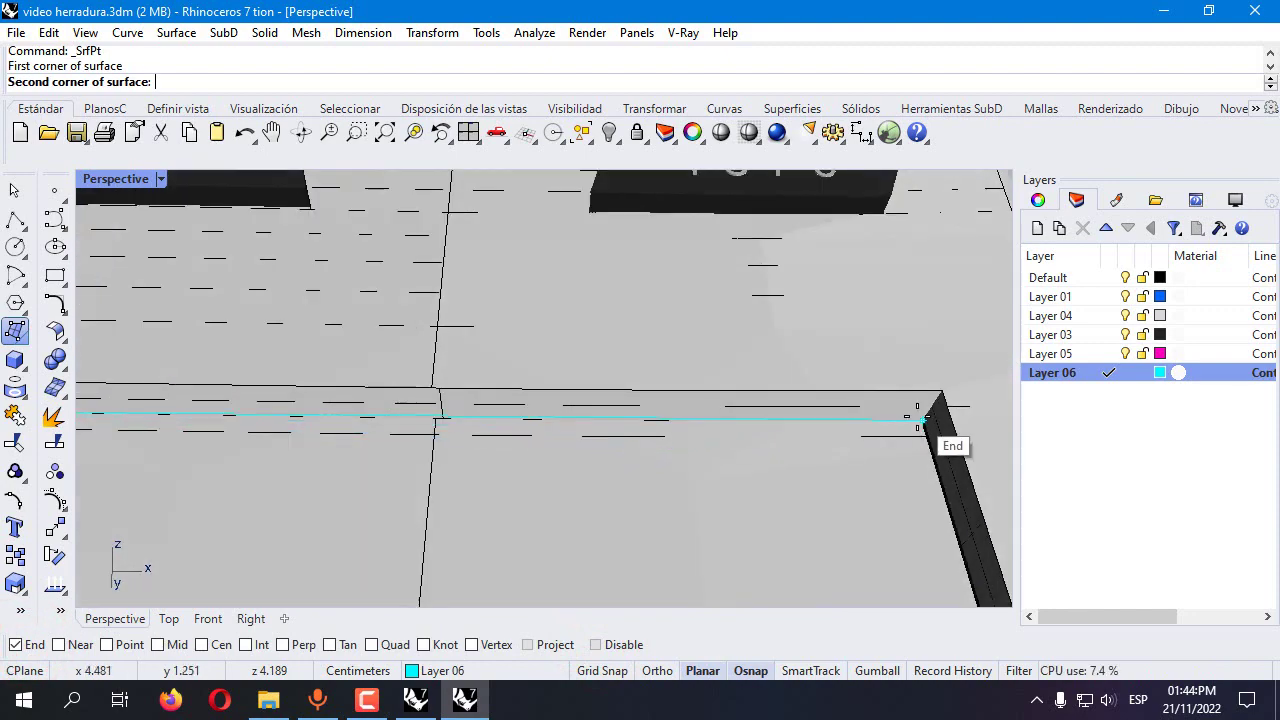
{"action": "left_click", "coordinate": [920, 410]}
{"action": "scroll", "coordinate": [914, 410], "scroll_direction": "down", "scroll_amount": 5}
{"action": "scroll", "coordinate": [914, 409], "scroll_direction": "up", "scroll_amount": 3}
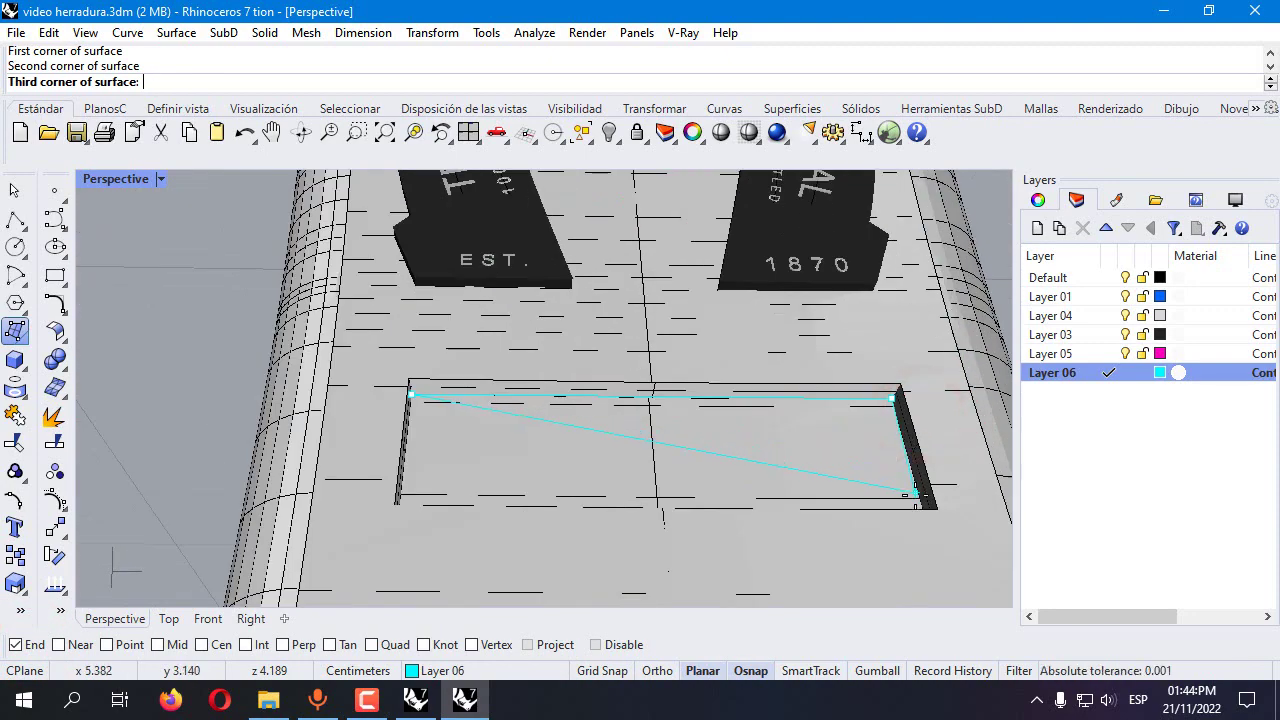
{"action": "scroll", "coordinate": [928, 526], "scroll_direction": "down", "scroll_amount": 5}
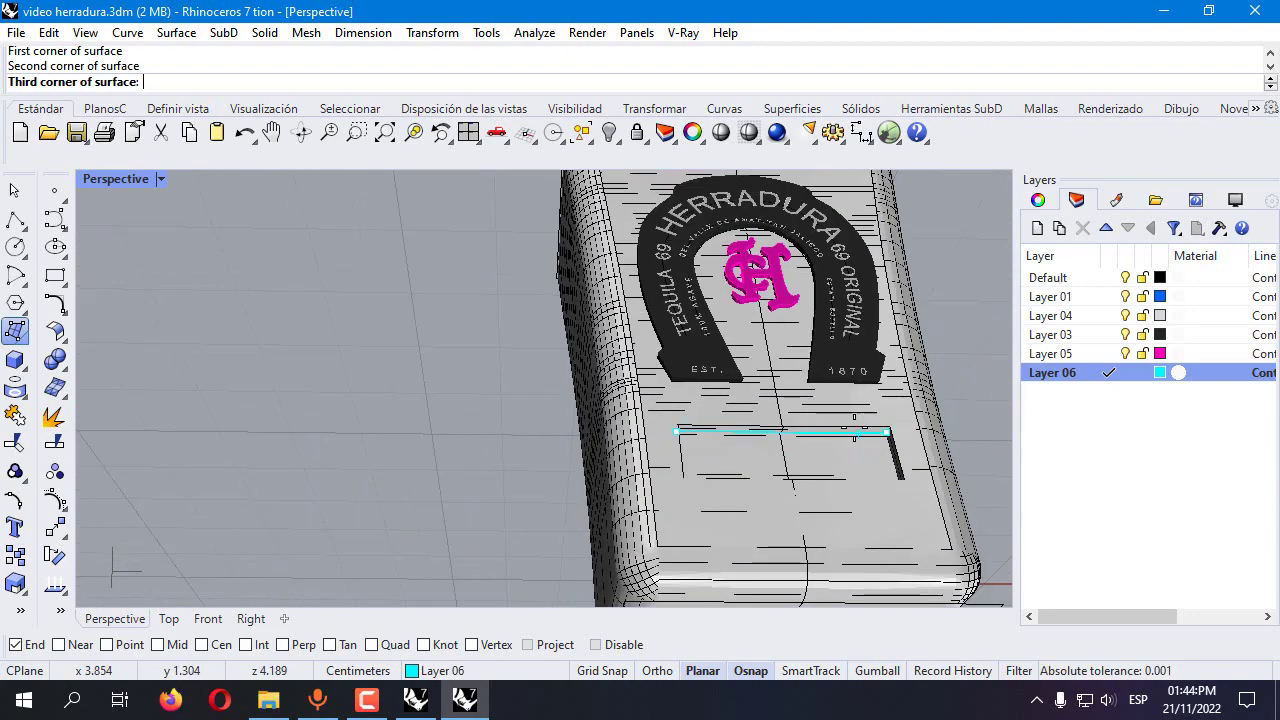
{"action": "scroll", "coordinate": [853, 575], "scroll_direction": "up", "scroll_amount": 3}
{"action": "left_click", "coordinate": [852, 572]}
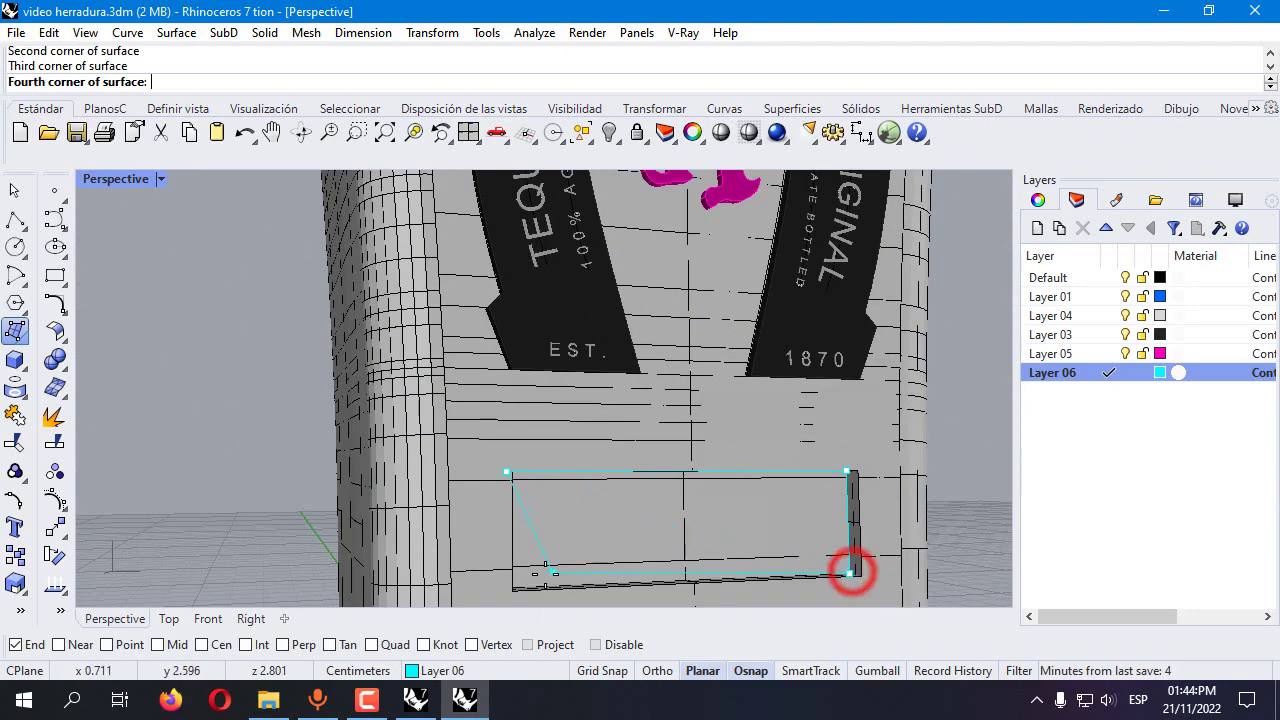
{"action": "scroll", "coordinate": [511, 591], "scroll_direction": "up", "scroll_amount": 5}
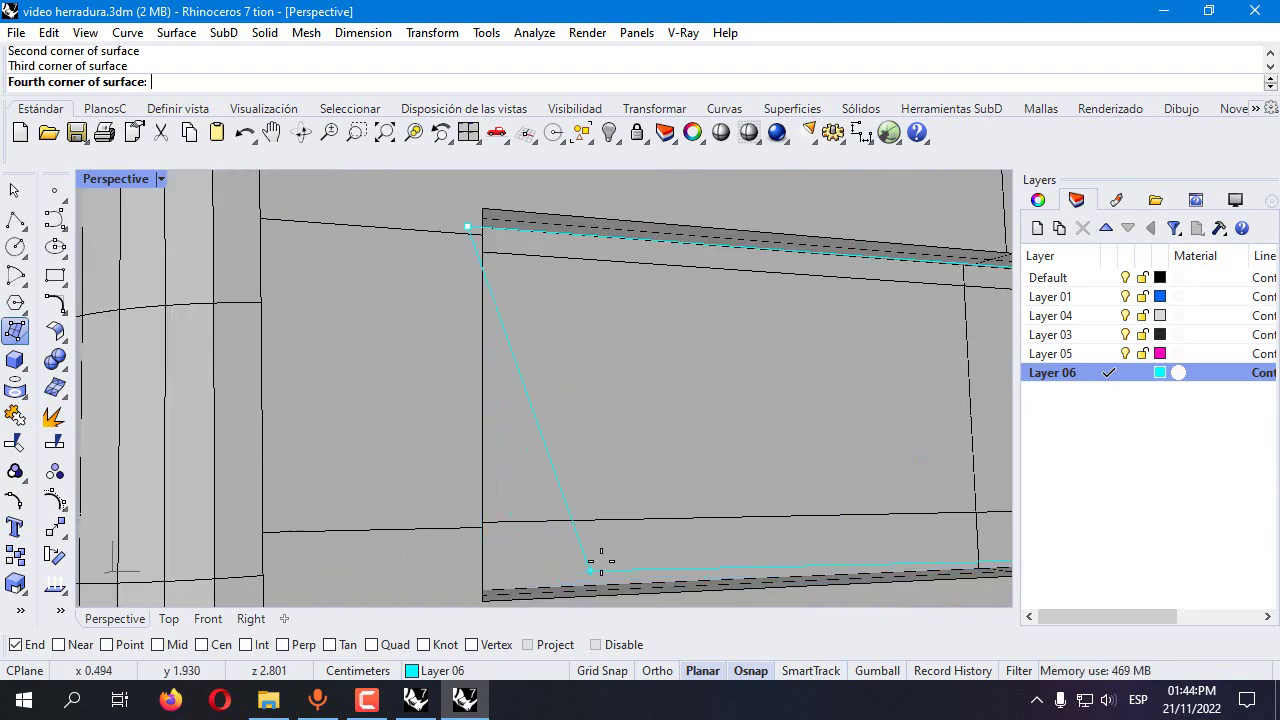
{"action": "left_click", "coordinate": [347, 590]}
{"action": "left_click", "coordinate": [396, 469]}
Move the cyan label surface about 0.04 cm toward the bottle's front in the Right view, keeping the move orthogonal
{"action": "left_click", "coordinate": [477, 520]}
{"action": "double_click", "coordinate": [138, 184]}
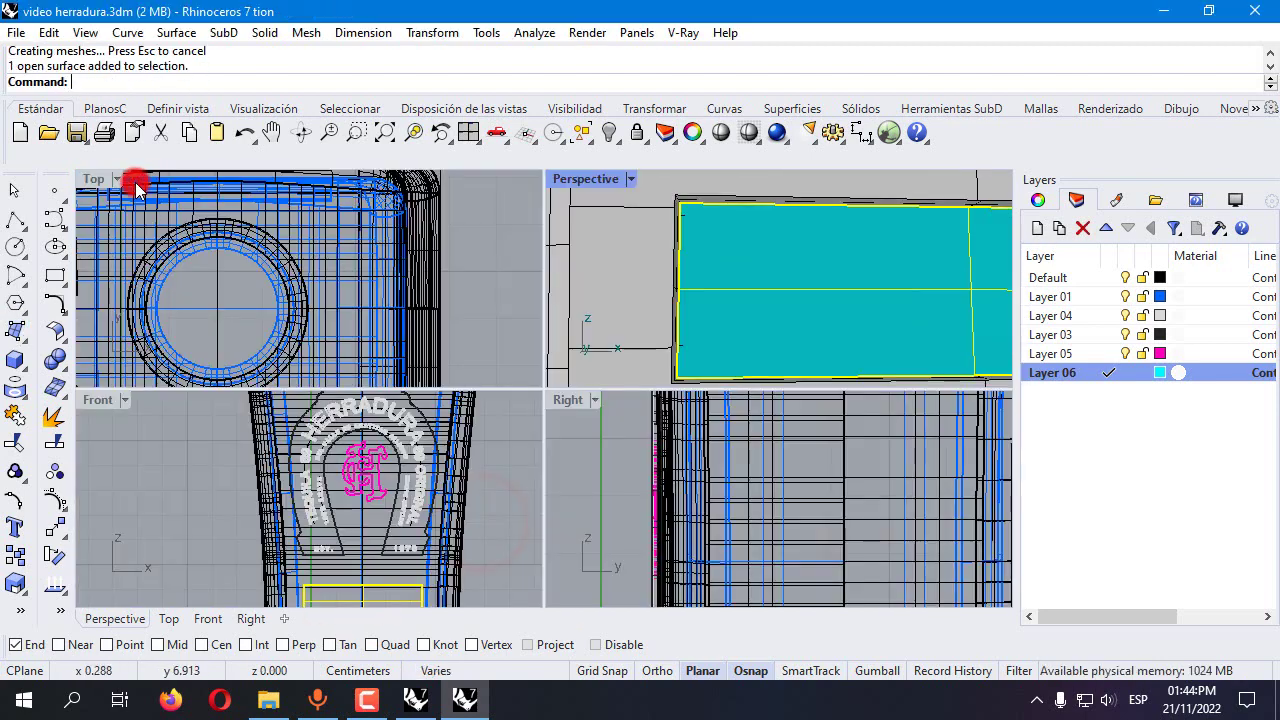
{"action": "left_click", "coordinate": [724, 480]}
{"action": "scroll", "coordinate": [724, 527], "scroll_direction": "up", "scroll_amount": 5}
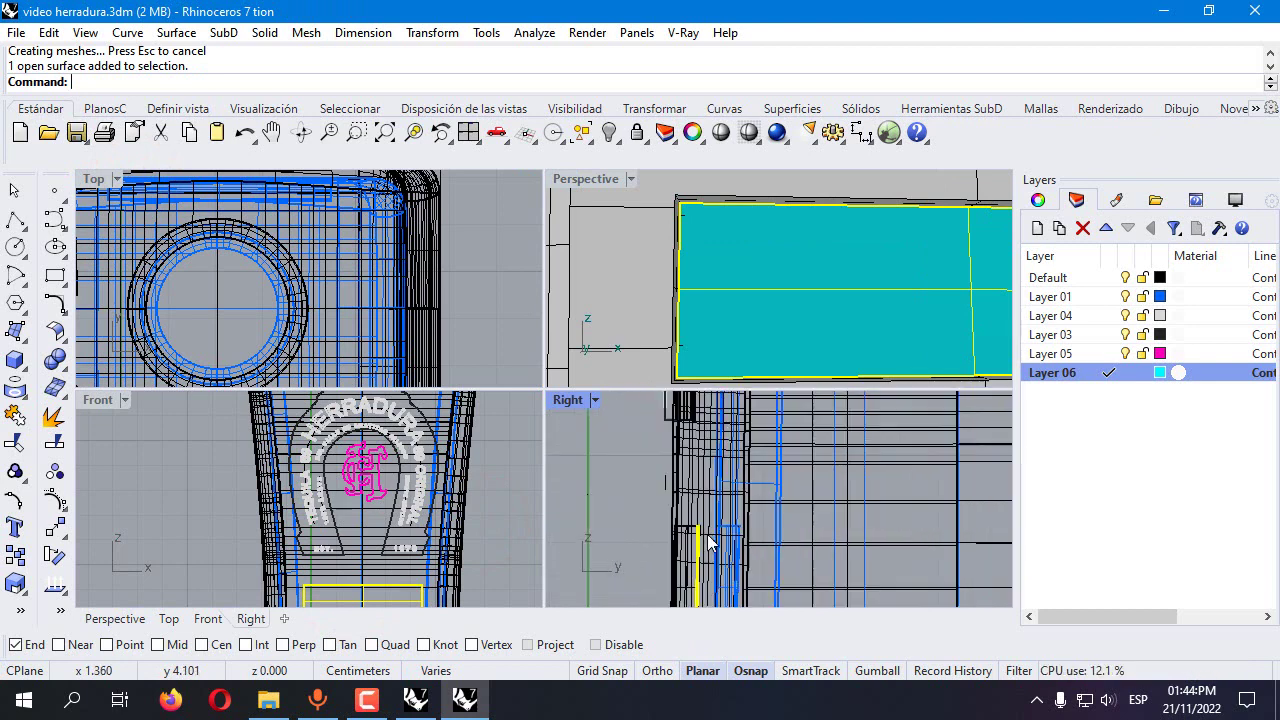
{"action": "left_click_drag", "start_coordinate": [686, 530], "coordinate": [674, 536], "text": "shift"}
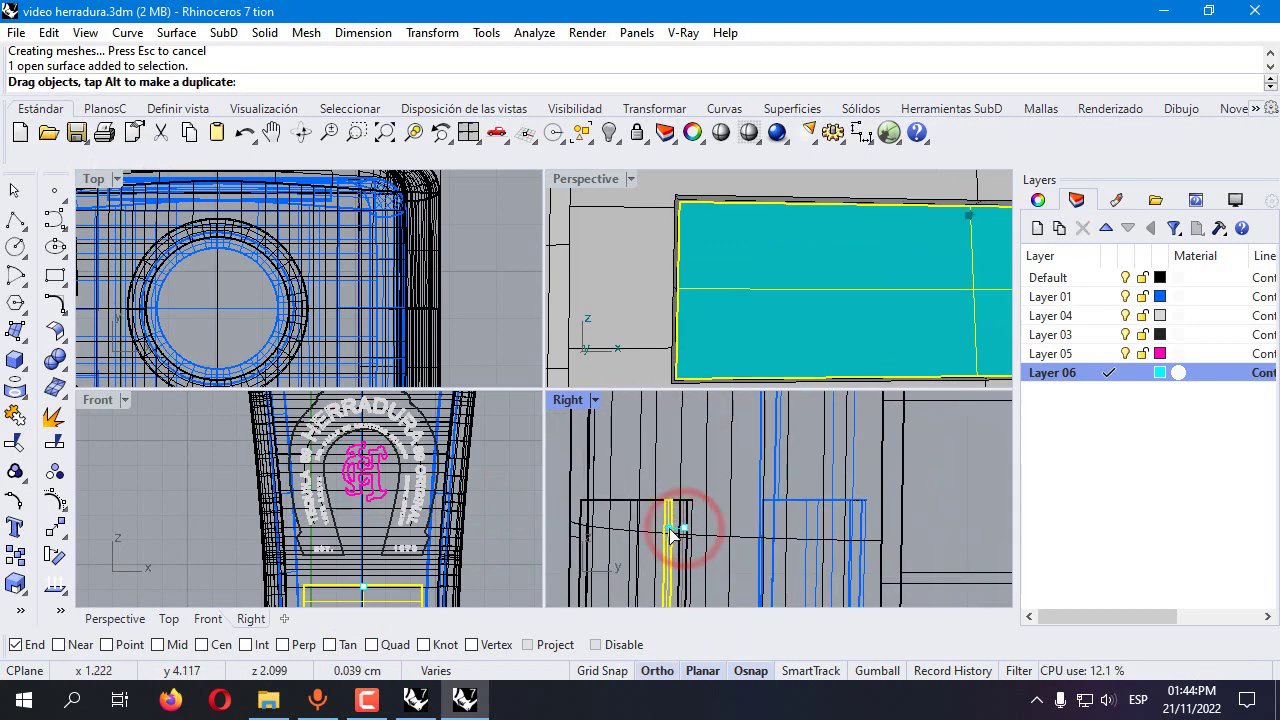
{"action": "scroll", "coordinate": [640, 460], "scroll_direction": "down", "scroll_amount": 3}
{"action": "scroll", "coordinate": [677, 283], "scroll_direction": "down", "scroll_amount": 5}
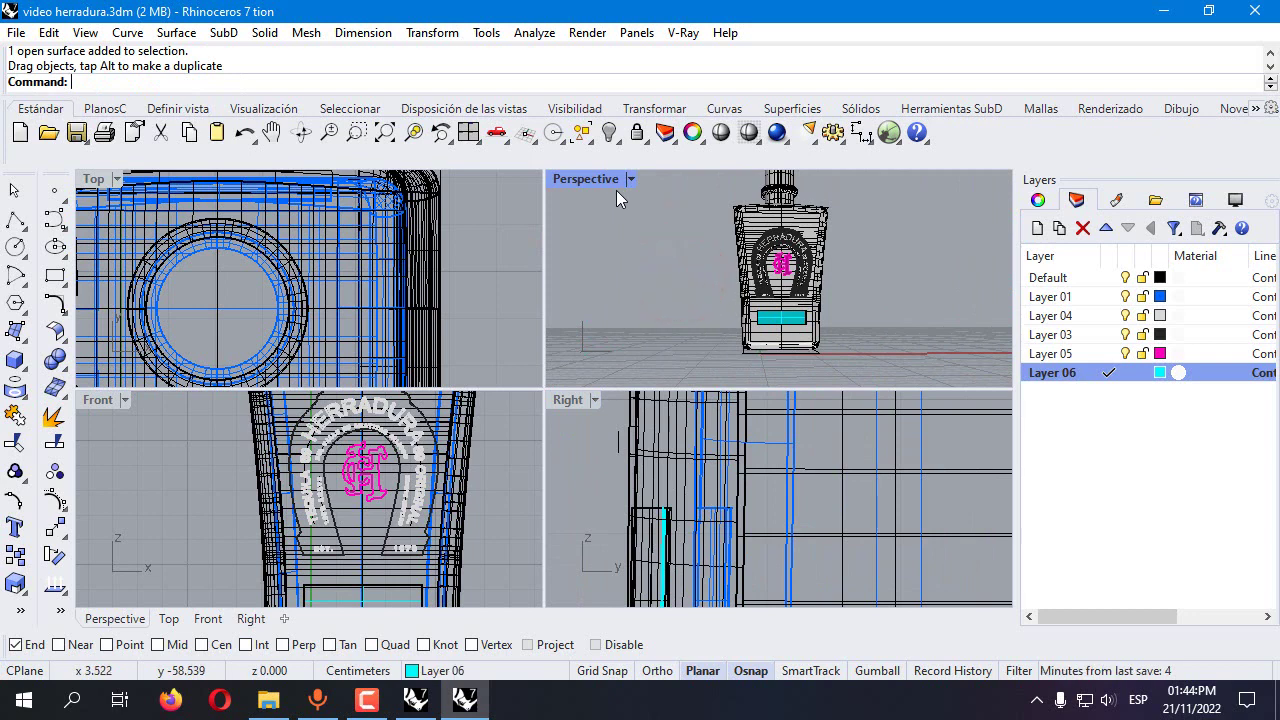
Create a sphere 0.8 cm in diameter on the Default layer at the bottle's upper-left shoulder in the Front view, with object snaps disabled
{"action": "scroll", "coordinate": [322, 507], "scroll_direction": "down", "scroll_amount": 4}
{"action": "scroll", "coordinate": [321, 498], "scroll_direction": "up", "scroll_amount": 4}
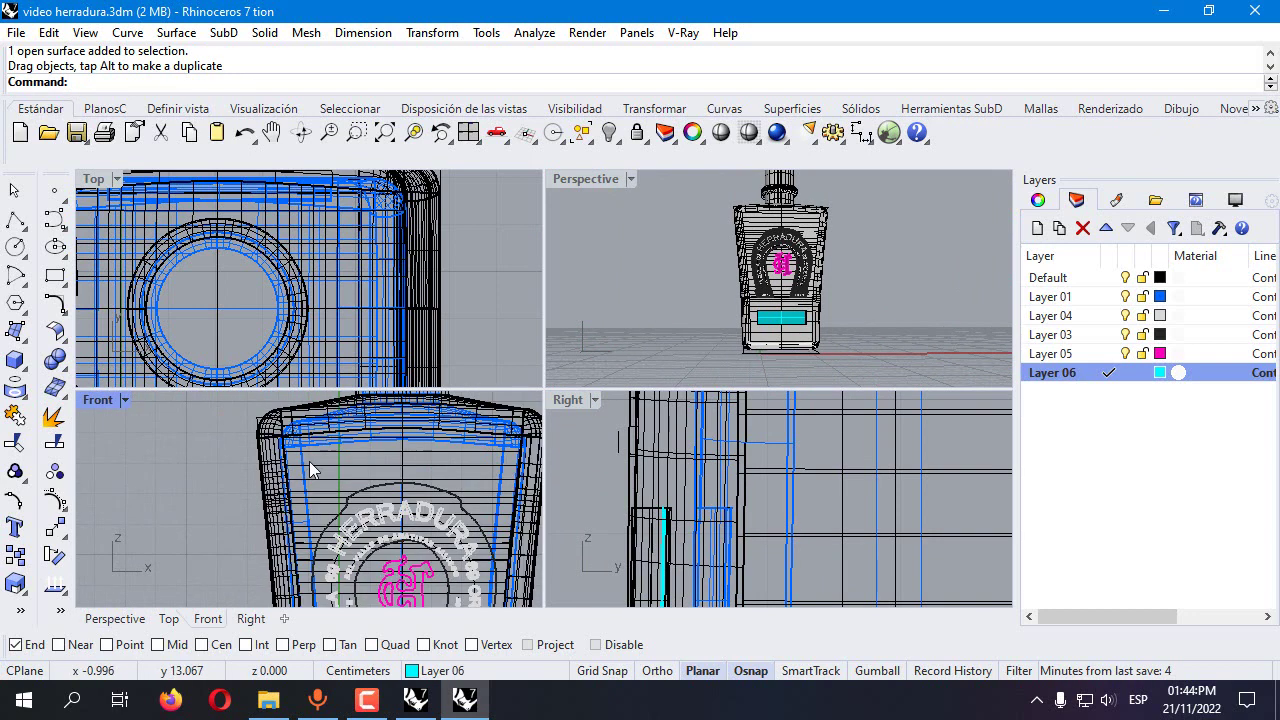
{"action": "left_click", "coordinate": [22, 366]}
{"action": "left_click", "coordinate": [100, 395]}
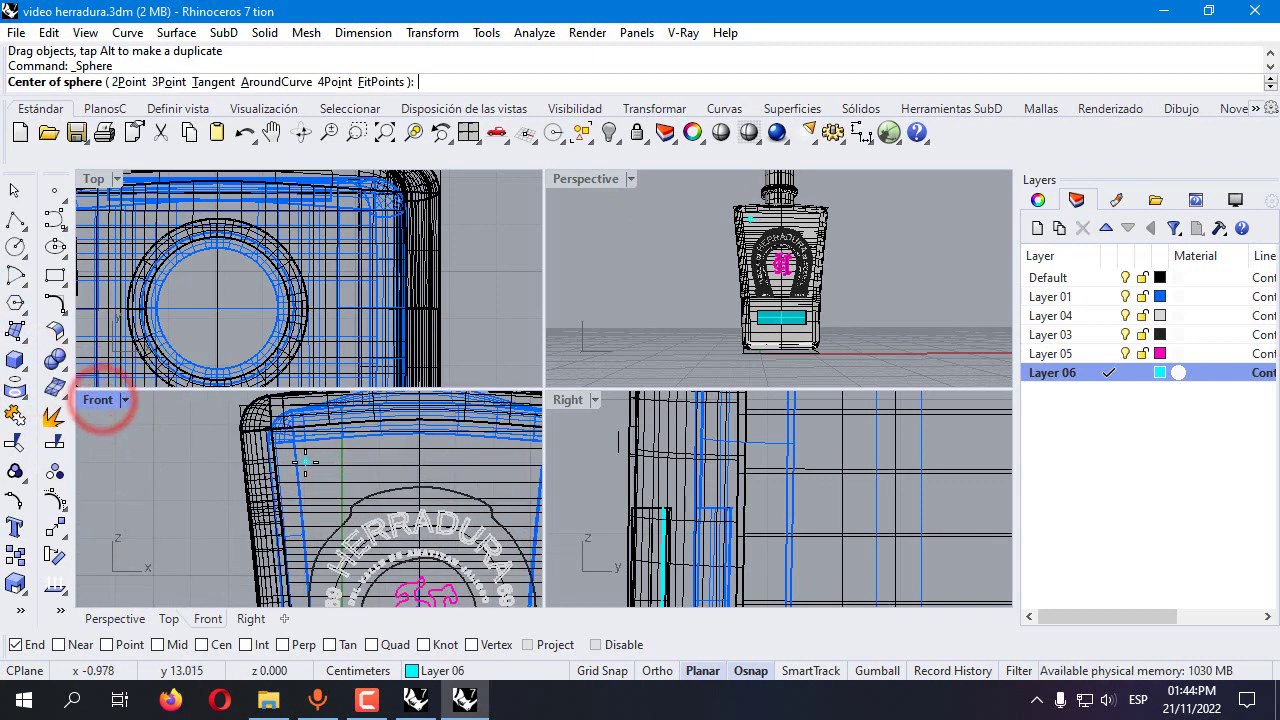
{"action": "left_click", "coordinate": [1107, 277]}
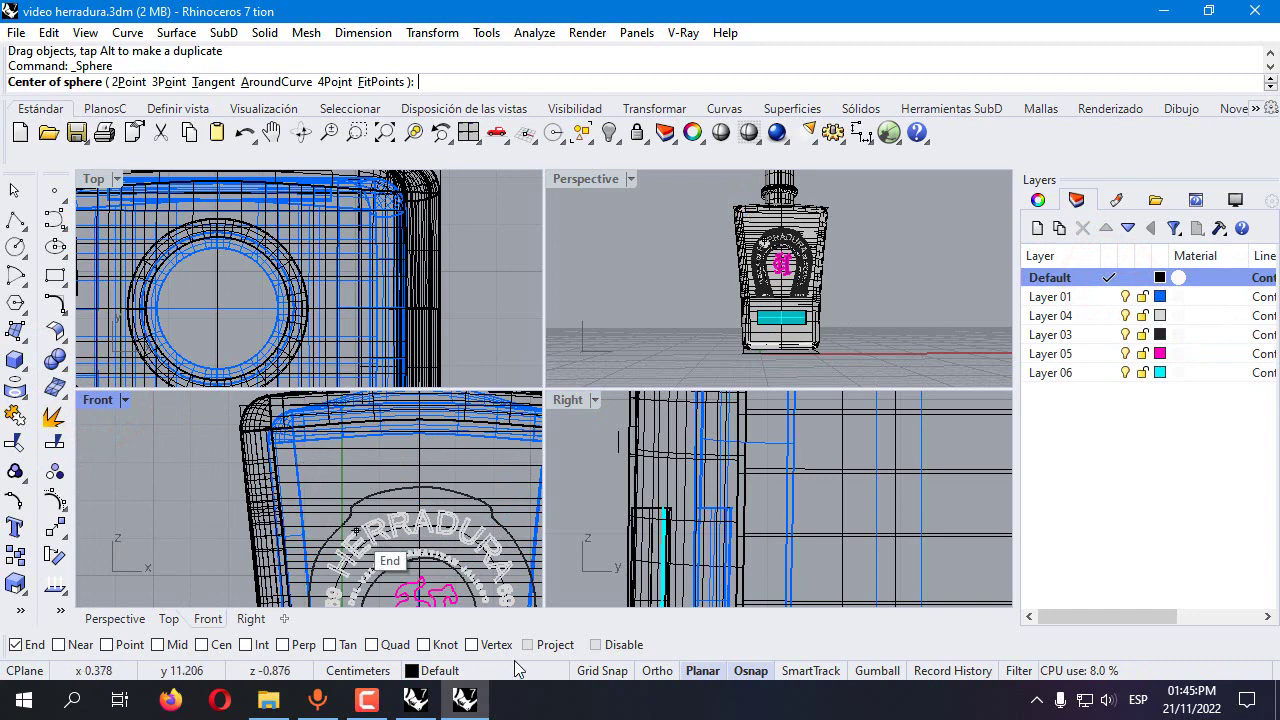
{"action": "left_click", "coordinate": [594, 645]}
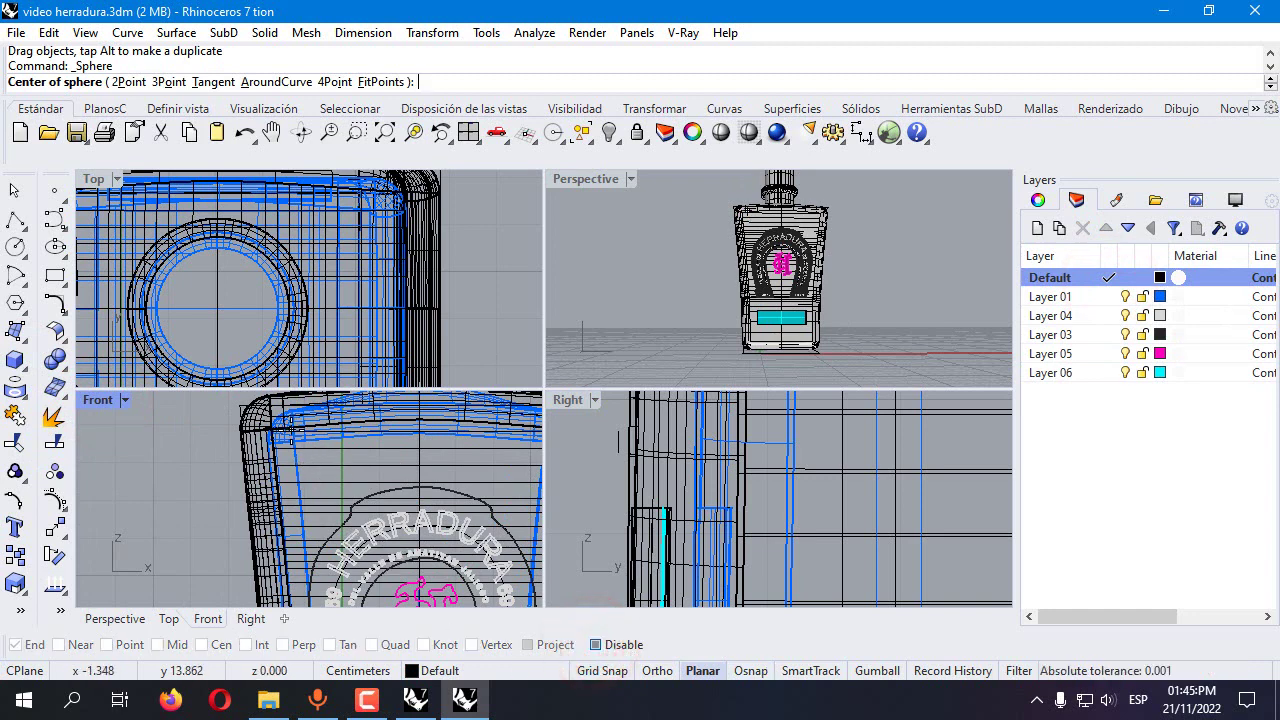
{"action": "left_click", "coordinate": [290, 431]}
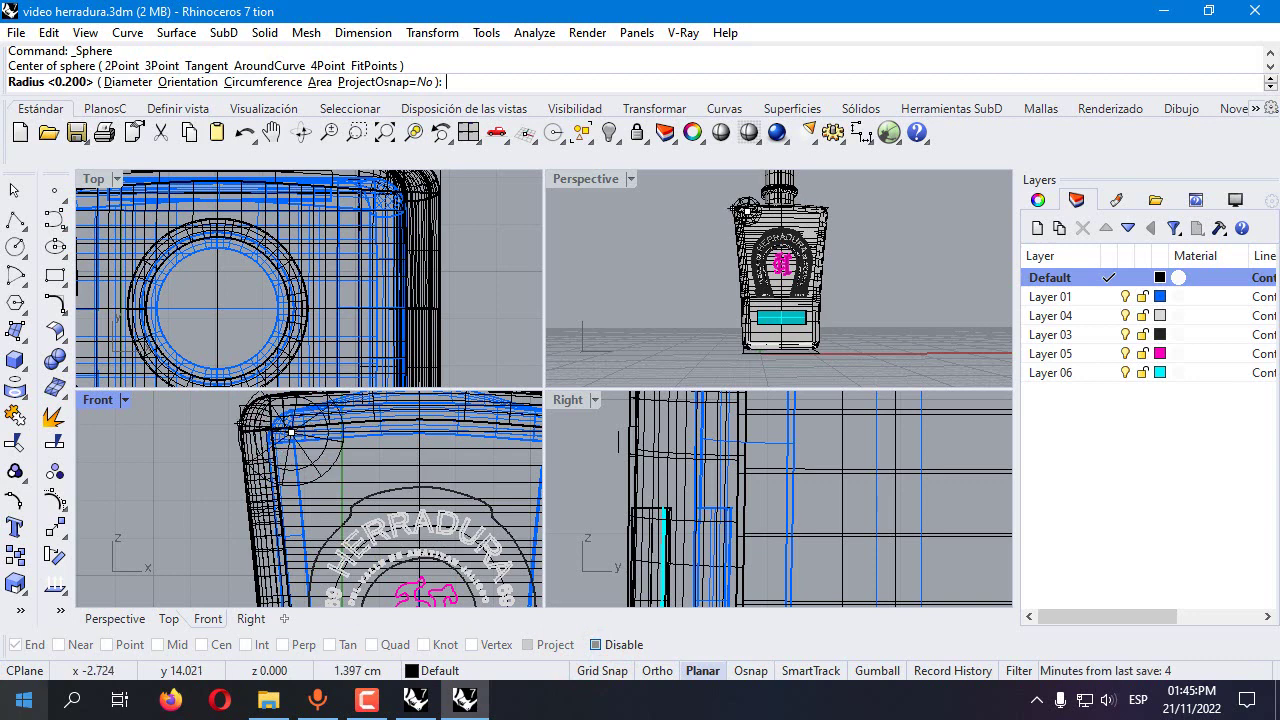
{"action": "left_click", "coordinate": [128, 82]}
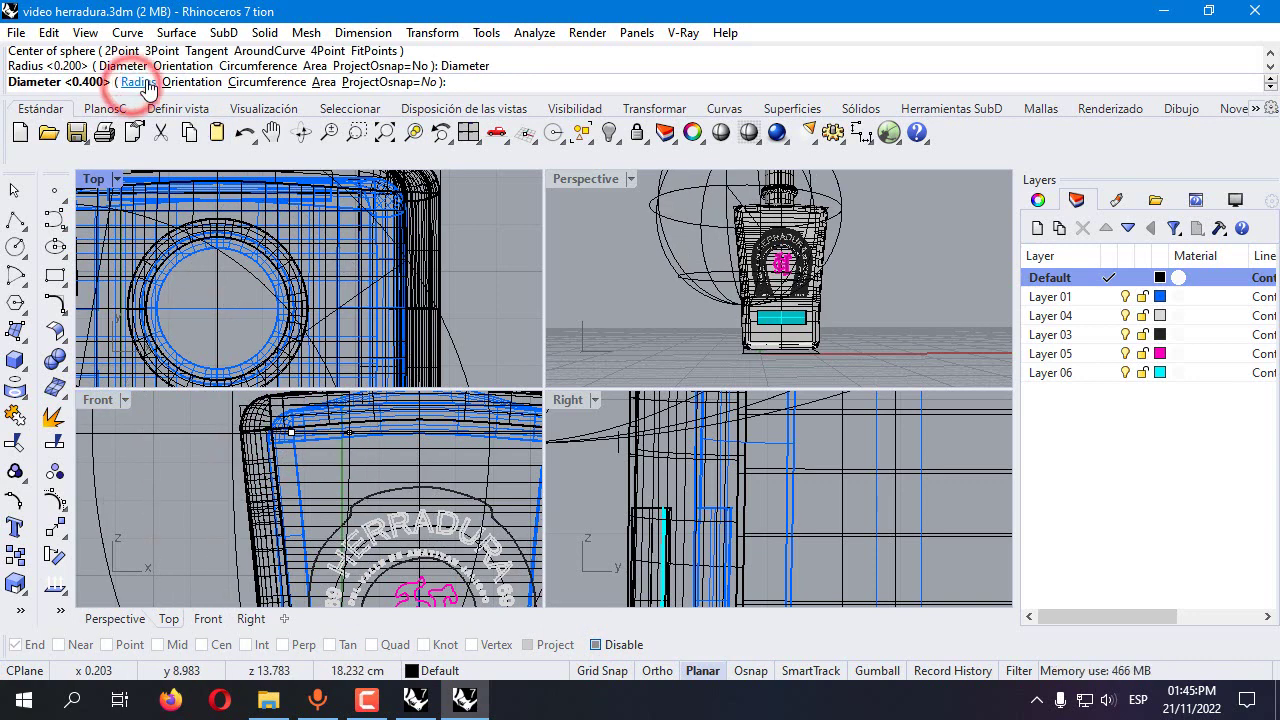
{"action": "type", "text": ".8"}
{"action": "key", "text": "Return"}
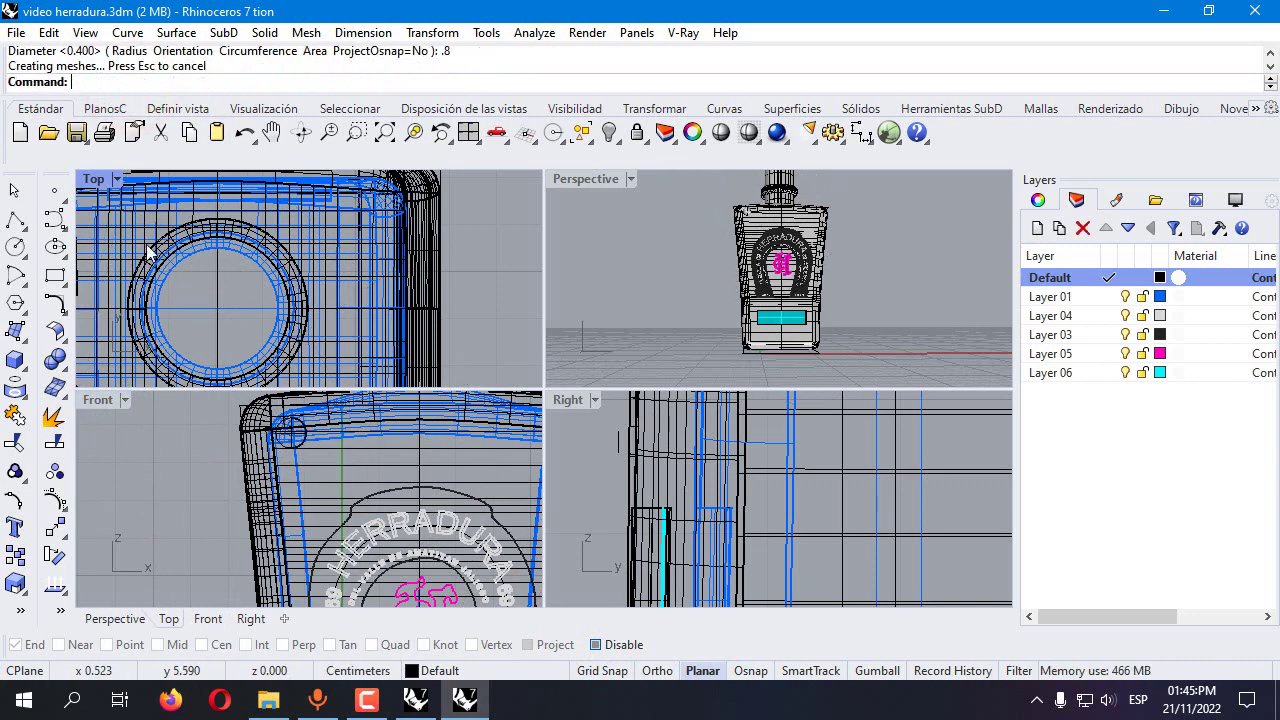
{"action": "scroll", "coordinate": [305, 450], "scroll_direction": "up", "scroll_amount": 4}
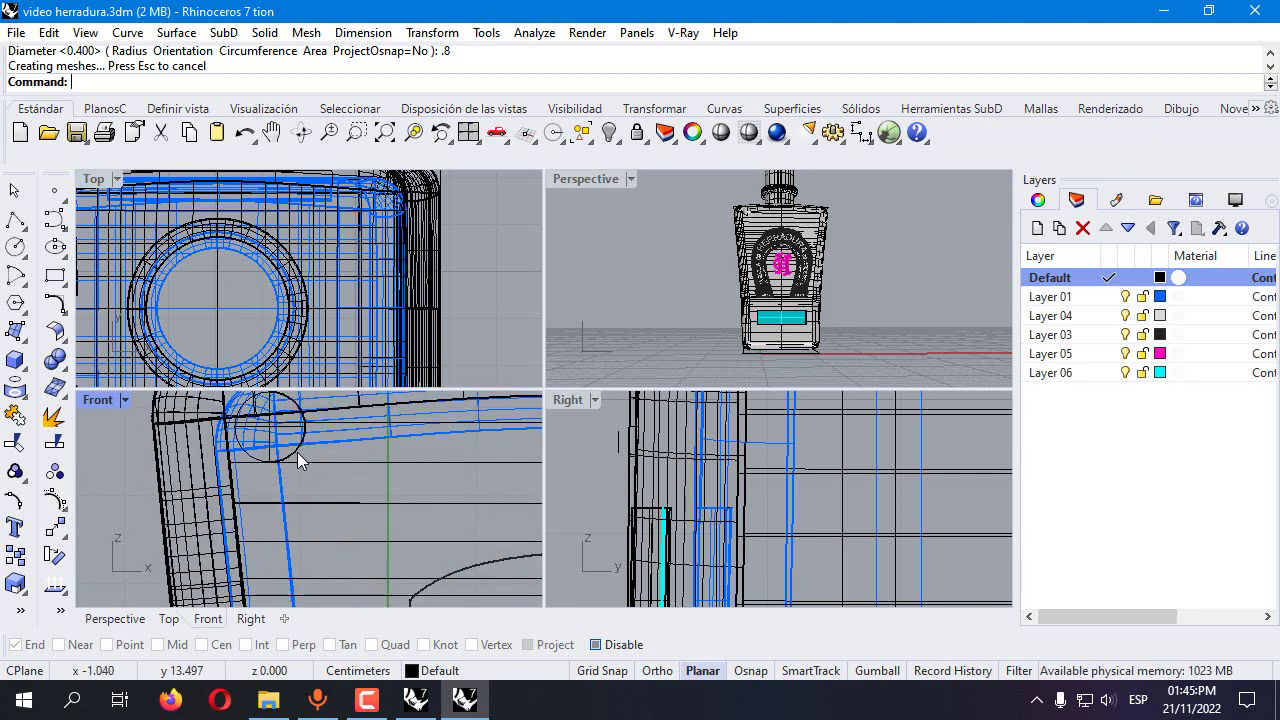
Copy the sphere about 1.4 cm toward the bottle's centre and slightly upward in the Front view
{"action": "left_click", "coordinate": [298, 451]}
{"action": "scroll", "coordinate": [292, 455], "scroll_direction": "down", "scroll_amount": 4}
{"action": "left_click_drag", "start_coordinate": [302, 464], "coordinate": [302, 489]}
{"action": "left_click", "coordinate": [15, 556]}
{"action": "left_click", "coordinate": [278, 480]}
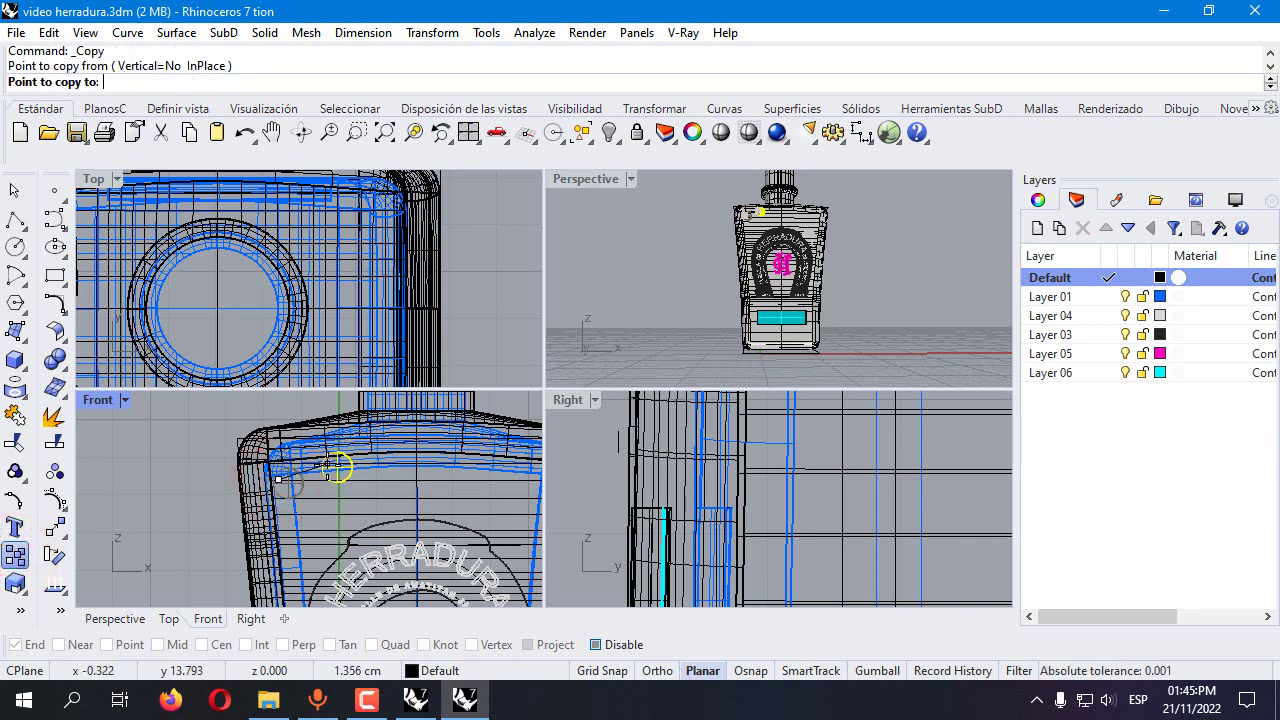
{"action": "left_click", "coordinate": [344, 467]}
{"action": "key", "text": "Return"}
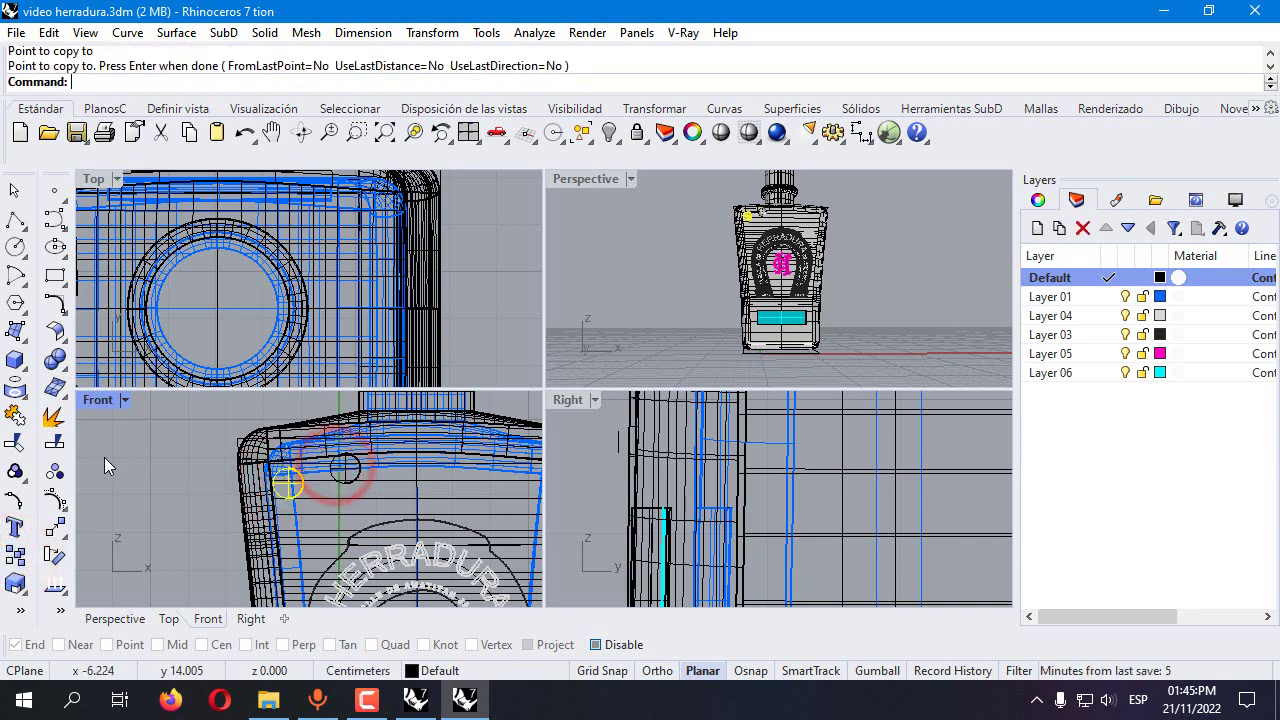
Draw an upward-bulging arc between the centres of the two spheres using Cen snap, disabling object snaps to place its crown freely
{"action": "right_click", "coordinate": [18, 276]}
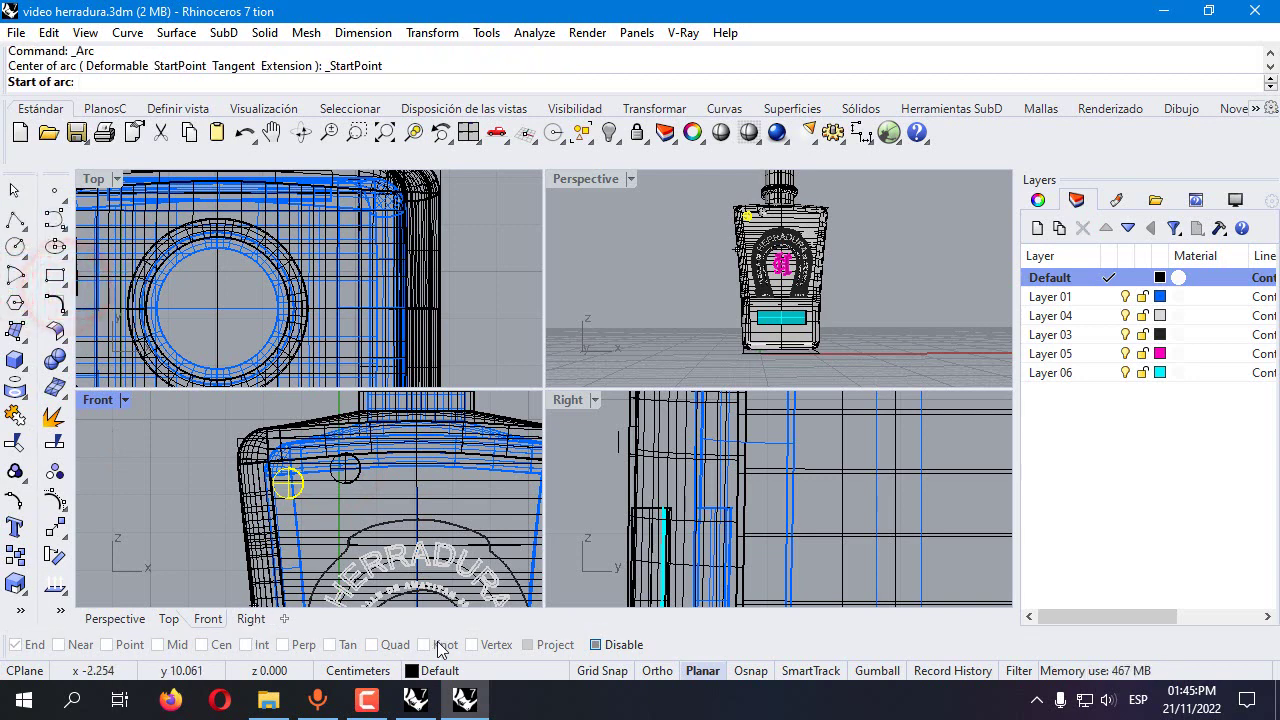
{"action": "left_click", "coordinate": [618, 646]}
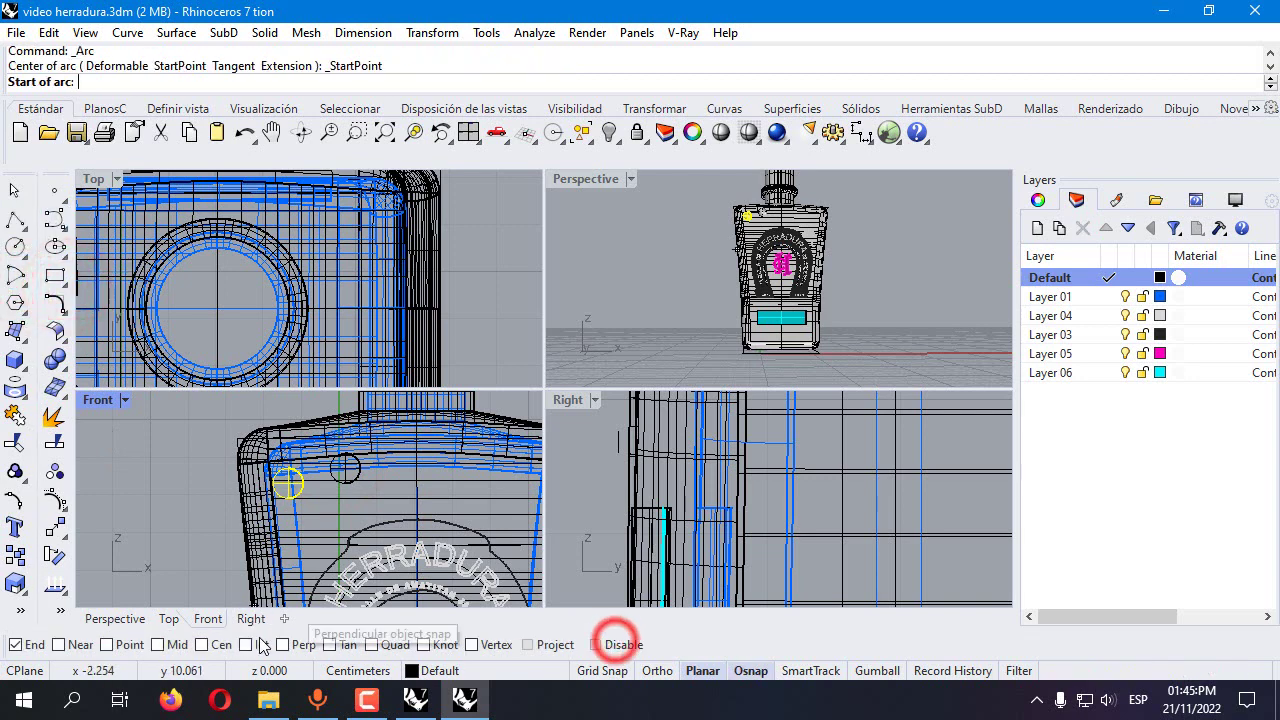
{"action": "left_click", "coordinate": [289, 484]}
{"action": "left_click", "coordinate": [345, 468]}
{"action": "left_click", "coordinate": [600, 645]}
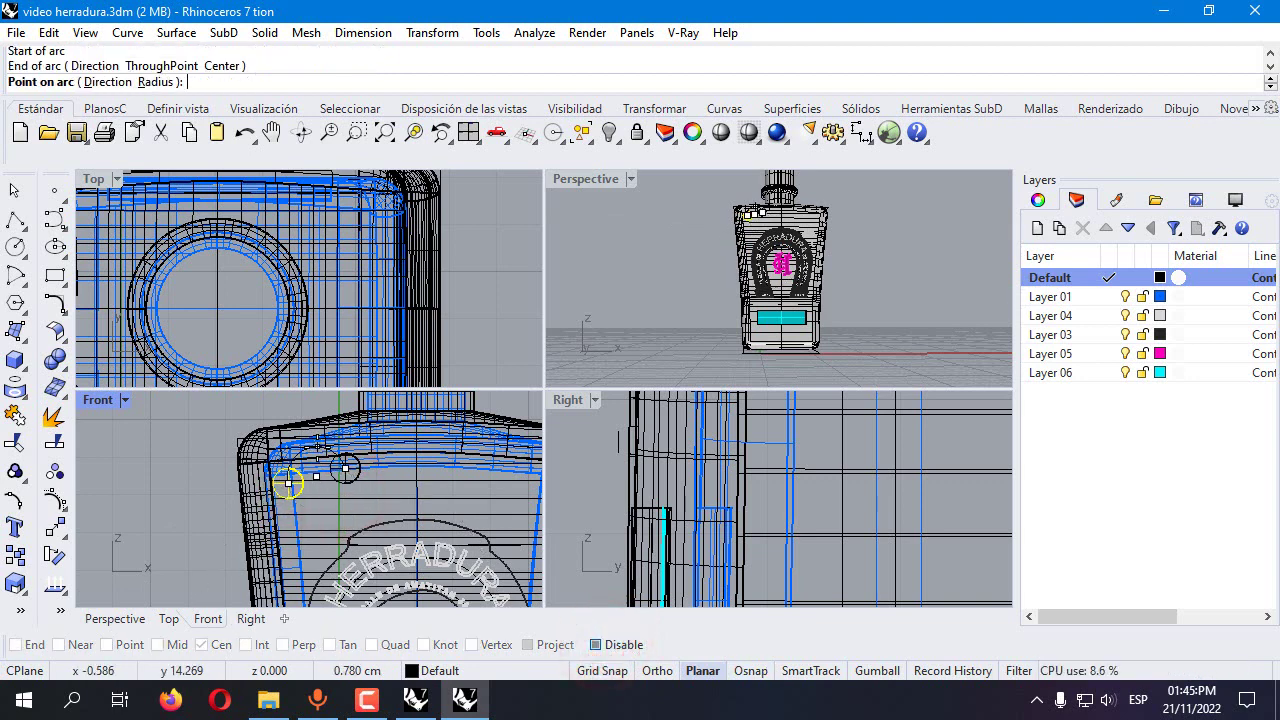
{"action": "left_click", "coordinate": [317, 456]}
Isolate the two spheres and the connecting arc from the rest of the bottle model
{"action": "scroll", "coordinate": [348, 470], "scroll_direction": "up", "scroll_amount": 2}
{"action": "left_click", "coordinate": [347, 469]}
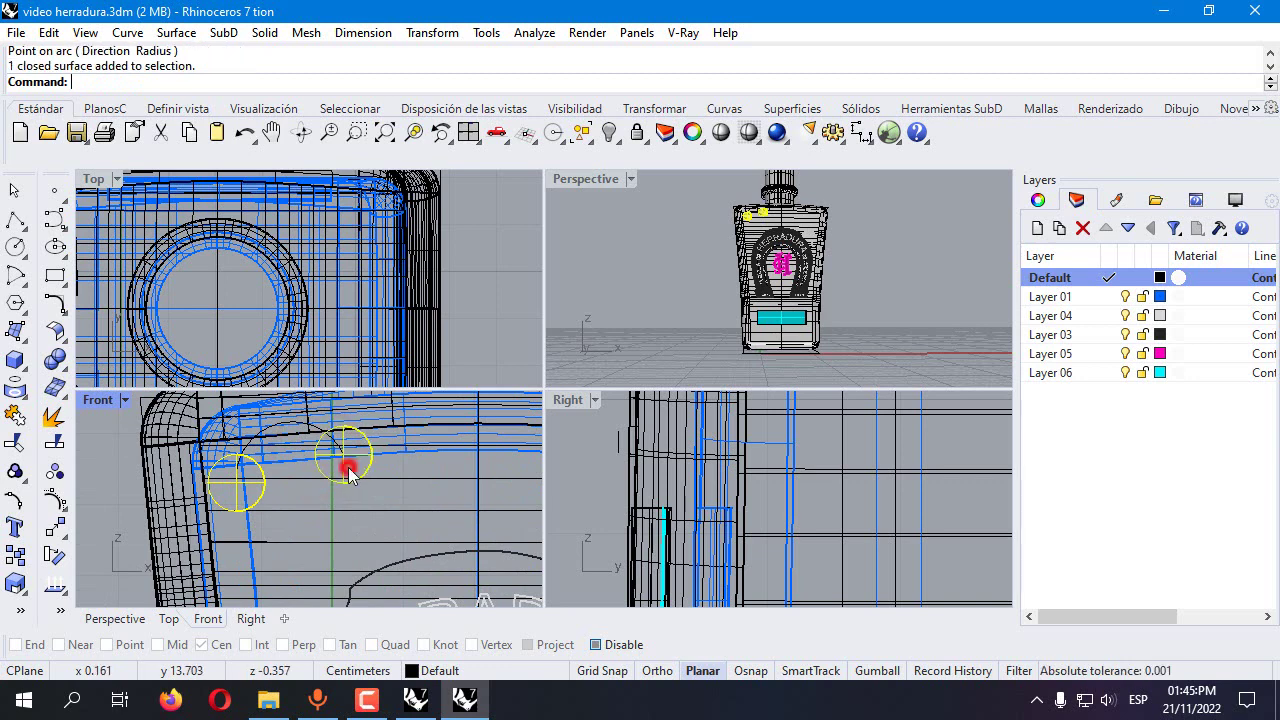
{"action": "left_click", "coordinate": [270, 430]}
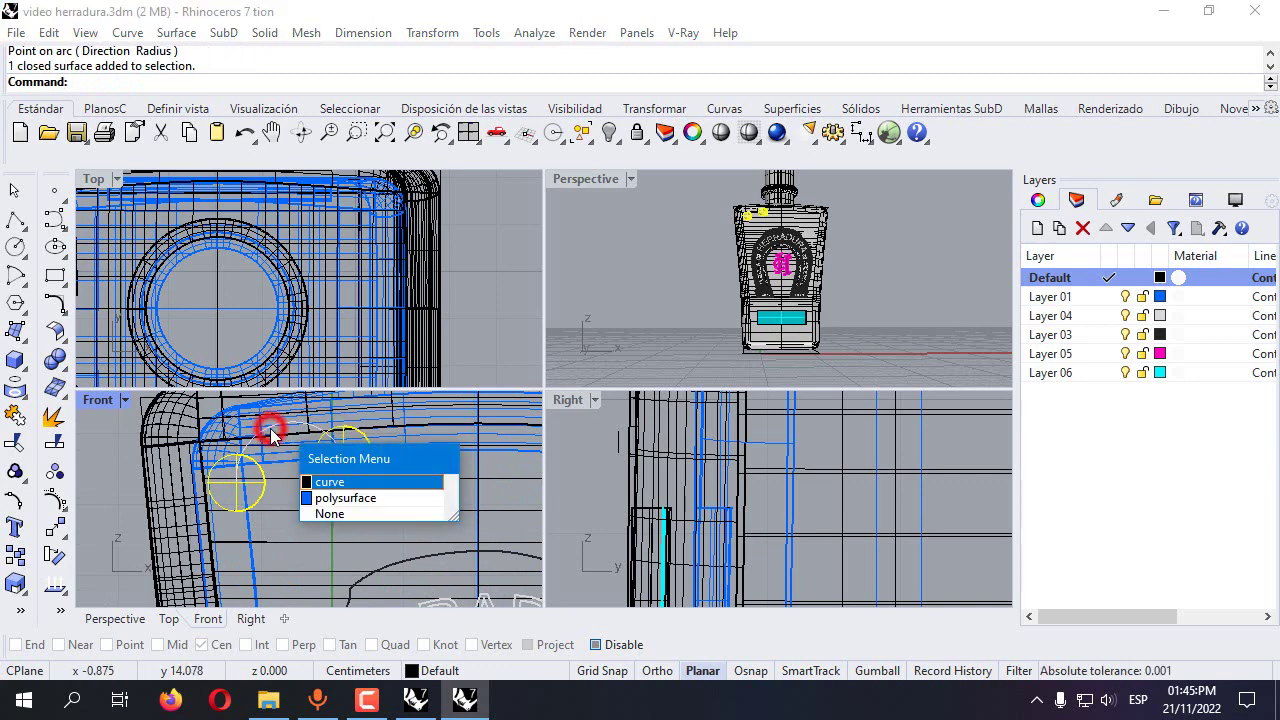
{"action": "left_click", "coordinate": [325, 484]}
{"action": "left_click", "coordinate": [620, 148]}
{"action": "left_click", "coordinate": [685, 171]}
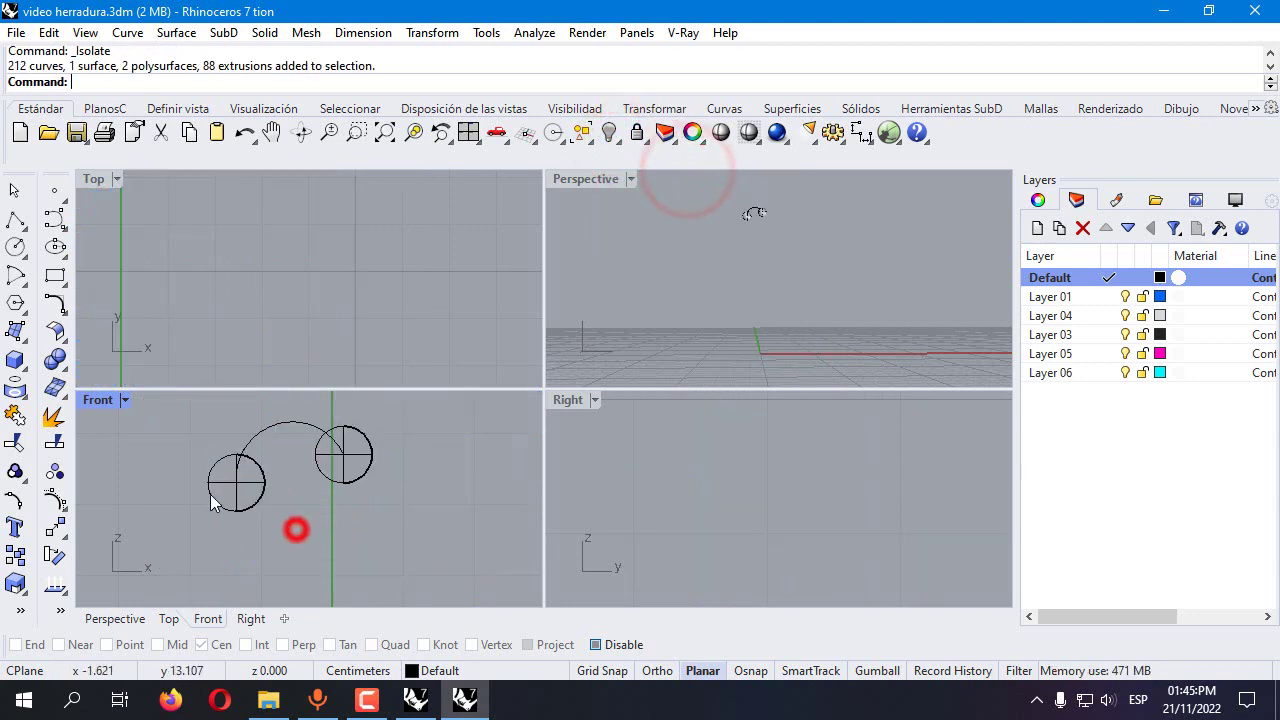
Draw a circle in the Top view centred on the arc's end in the original sphere, slightly over half the sphere's diameter
{"action": "left_click", "coordinate": [14, 247]}
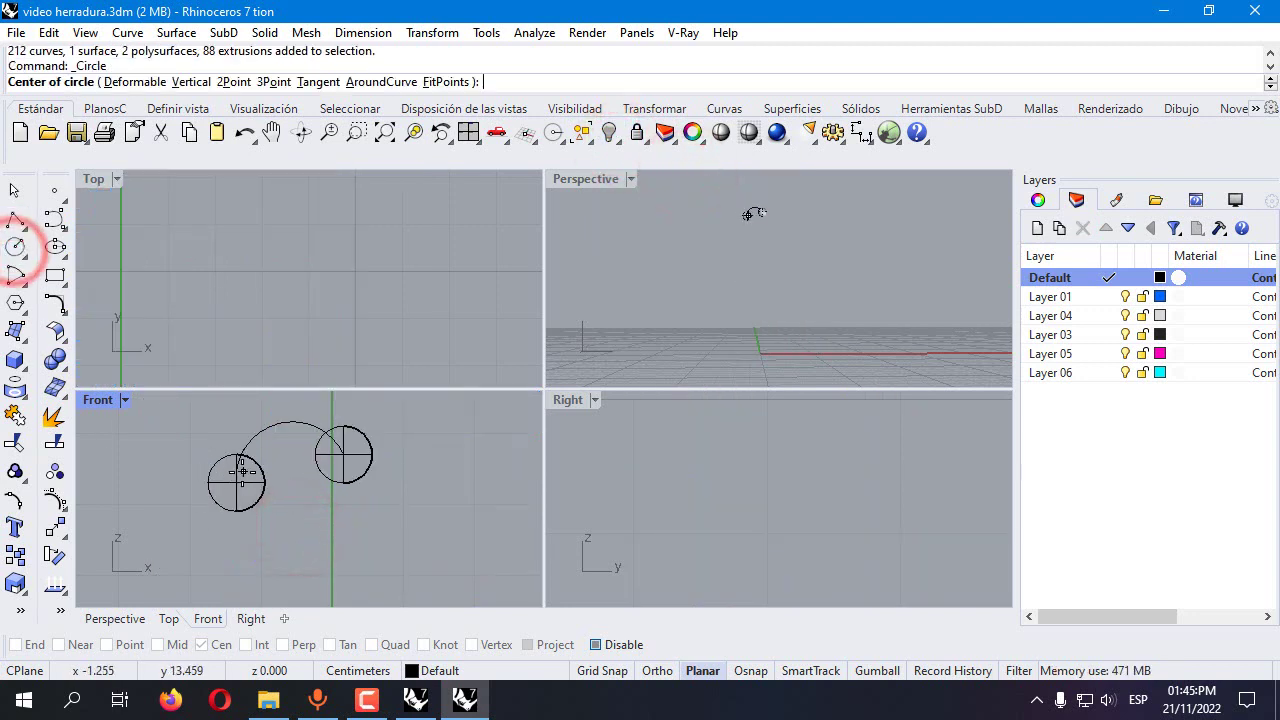
{"action": "left_click", "coordinate": [618, 644]}
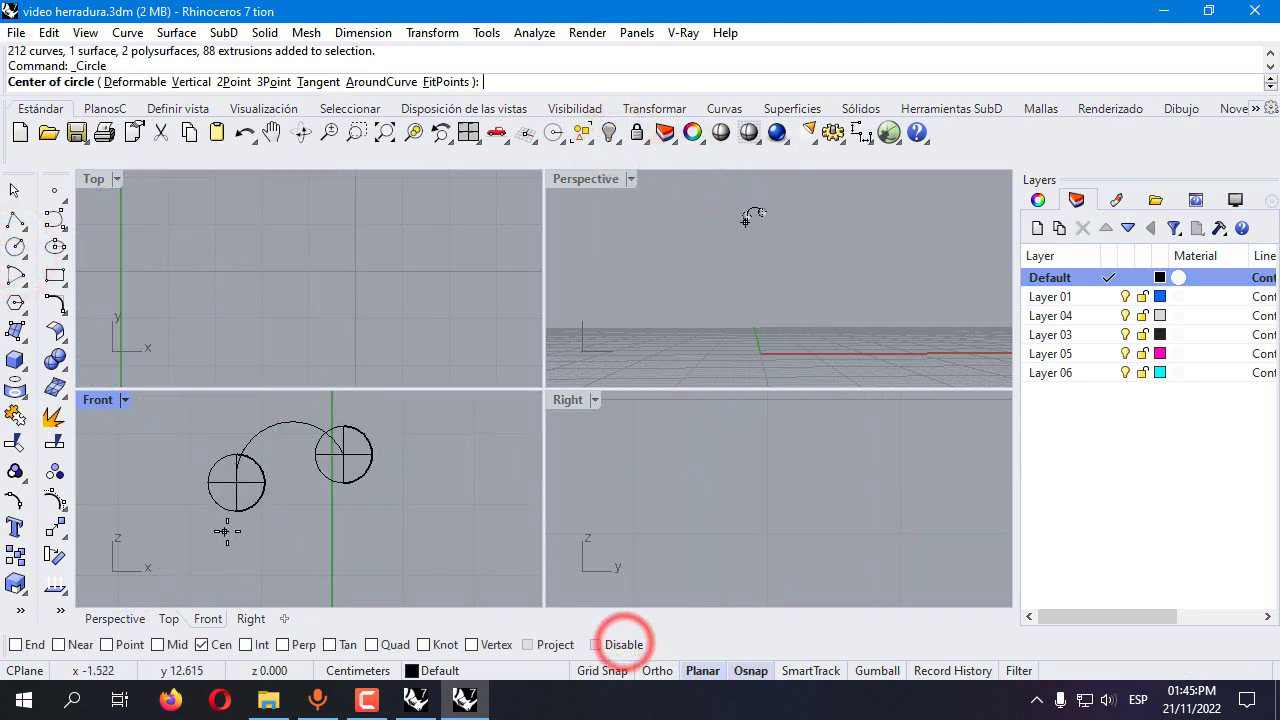
{"action": "left_click", "coordinate": [236, 480]}
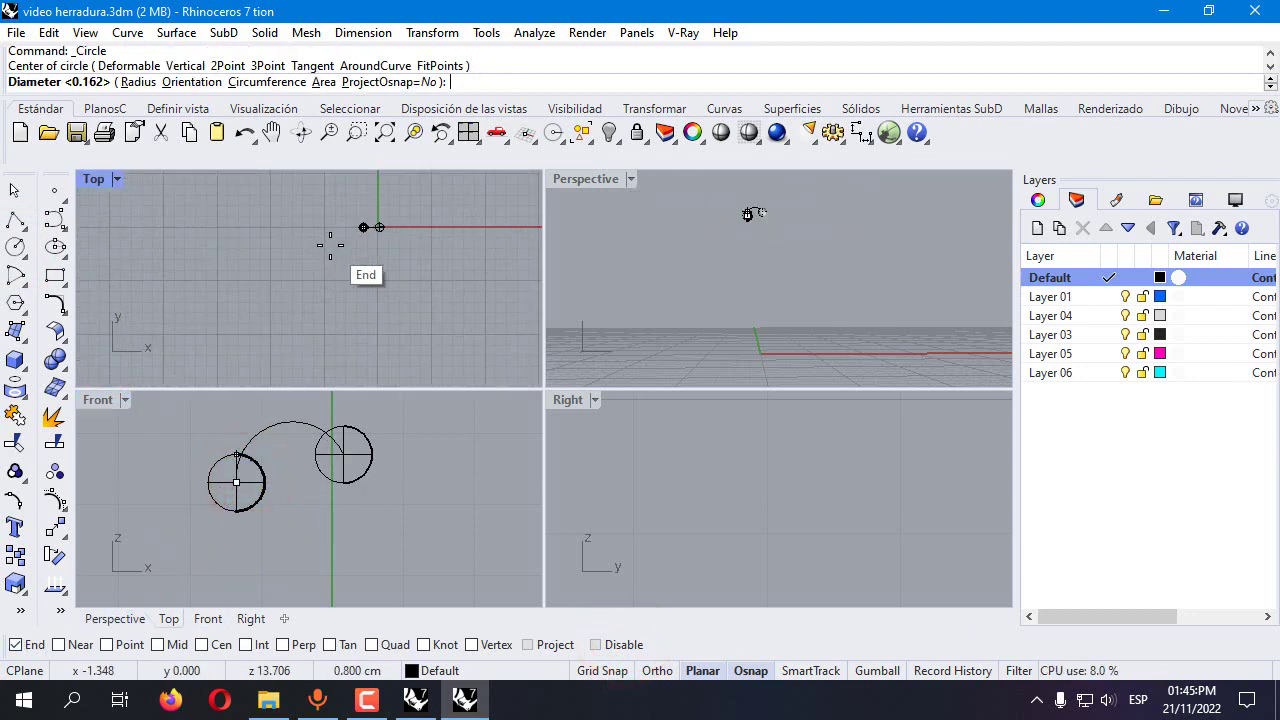
{"action": "scroll", "coordinate": [376, 215], "scroll_direction": "up", "scroll_amount": 3}
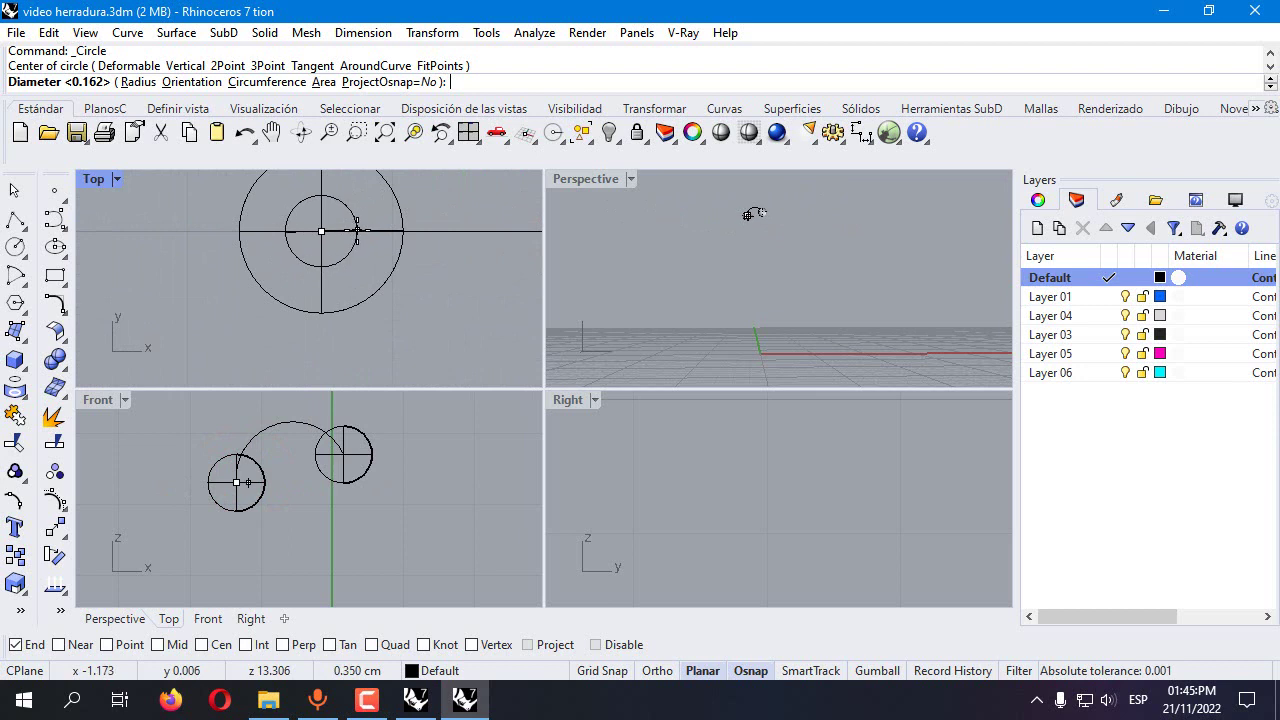
{"action": "left_click", "coordinate": [358, 231]}
{"action": "left_click", "coordinate": [160, 355]}
Sweep the circle along the arc with a one-rail sweep to form a curved tube joining the spheres
{"action": "left_click", "coordinate": [23, 338]}
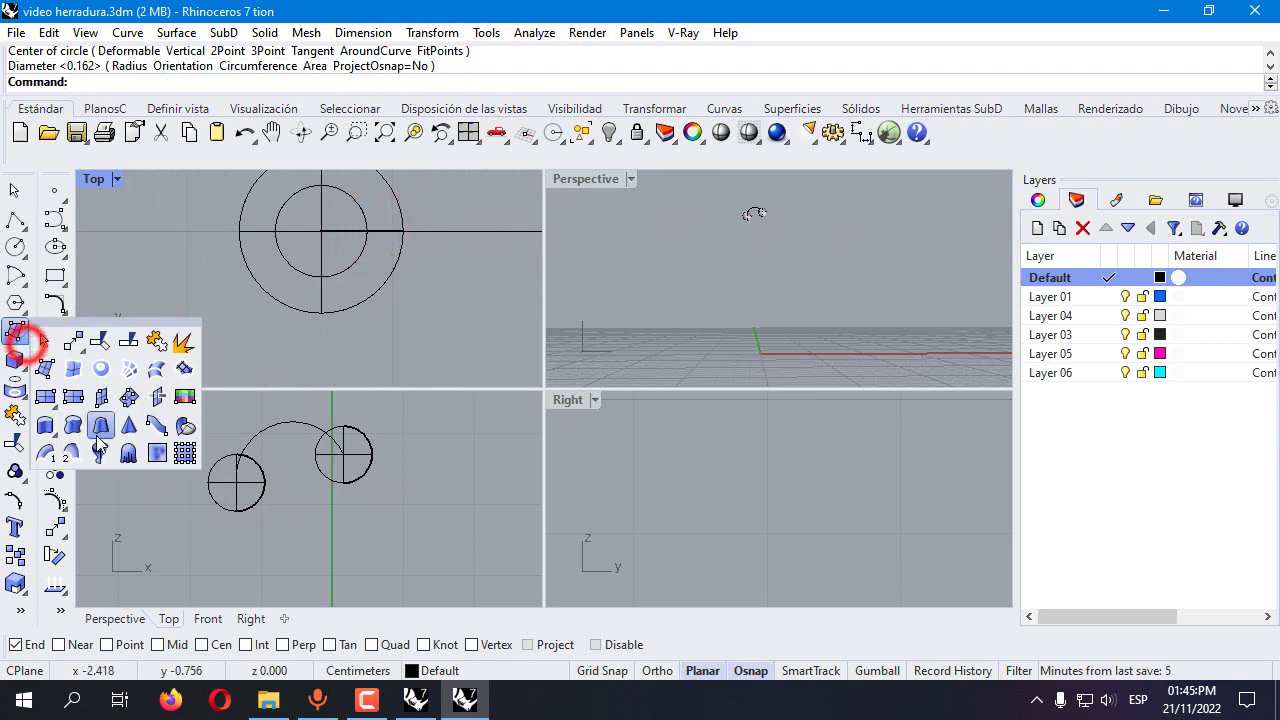
{"action": "left_click", "coordinate": [50, 445]}
{"action": "left_click", "coordinate": [271, 421]}
{"action": "scroll", "coordinate": [250, 486], "scroll_direction": "up", "scroll_amount": 3}
{"action": "left_click", "coordinate": [340, 278]}
{"action": "key", "text": "Return"}
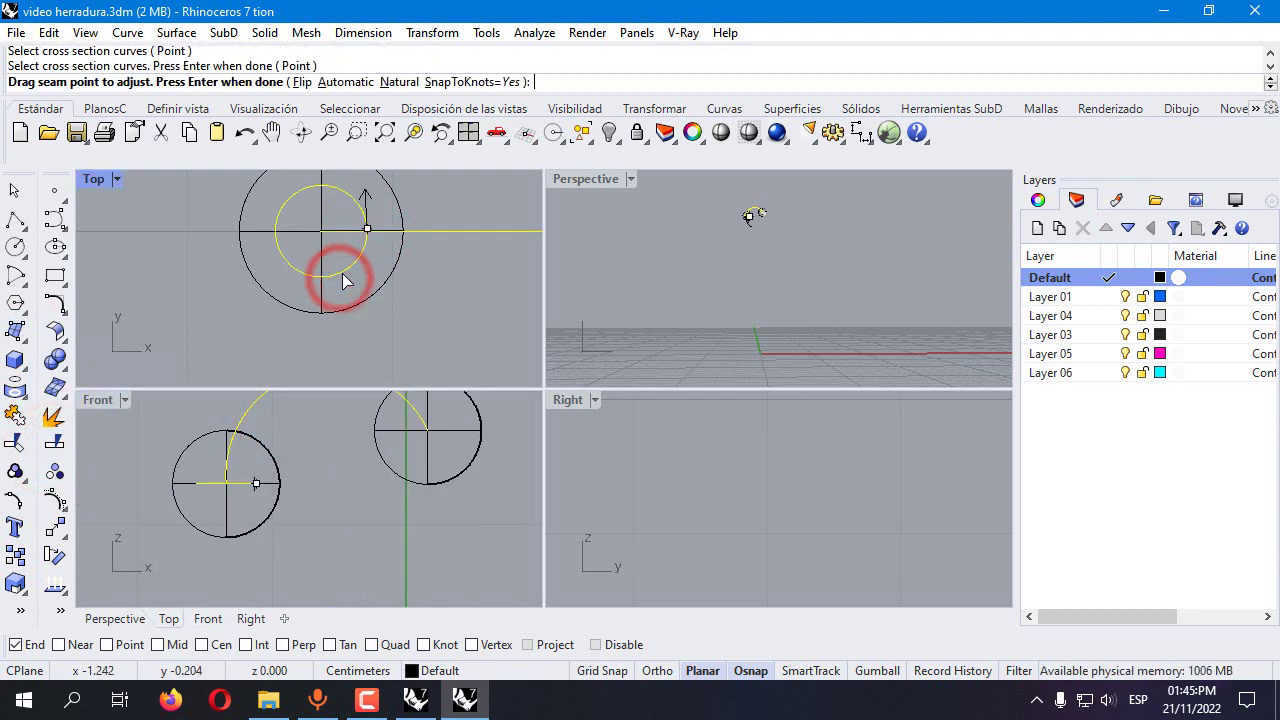
{"action": "key", "text": "Return"}
{"action": "key", "text": "Return"}
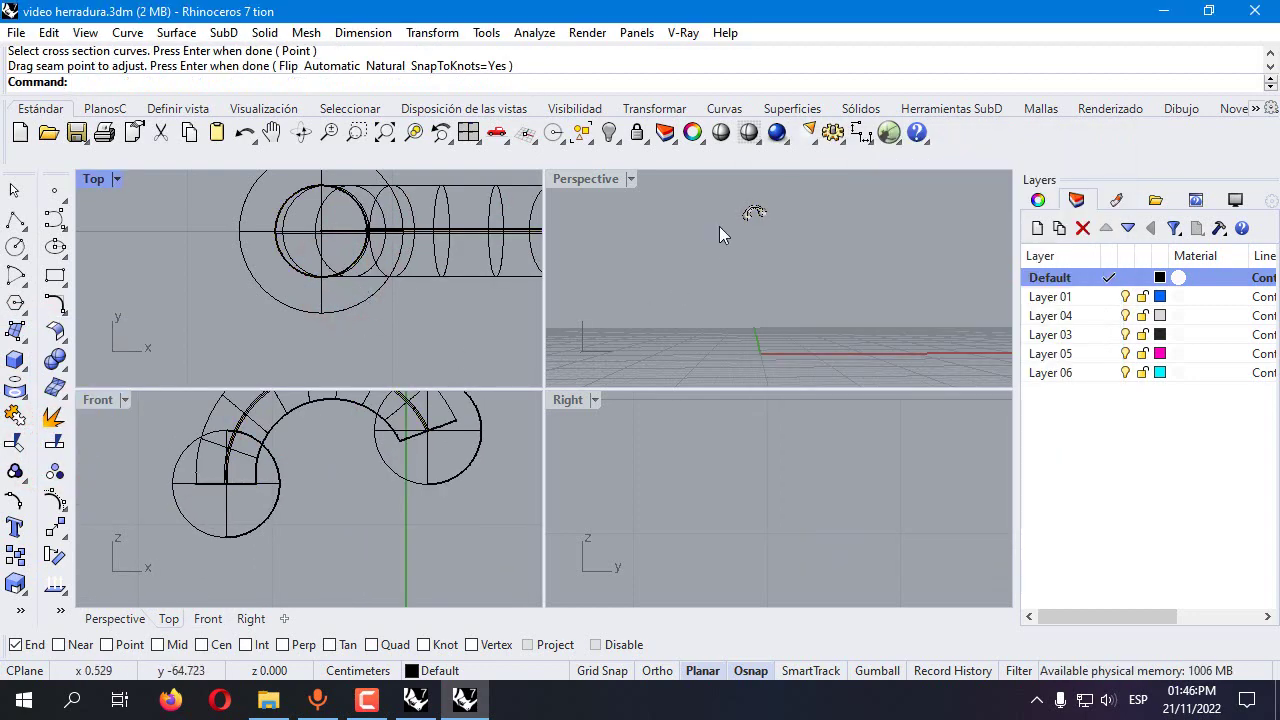
Fillet the junction between the original sphere and the tube with a radius of 0.1 cm
{"action": "right_click_drag", "start_coordinate": [755, 213], "coordinate": [765, 210]}
{"action": "scroll", "coordinate": [770, 210], "scroll_direction": "up", "scroll_amount": 4}
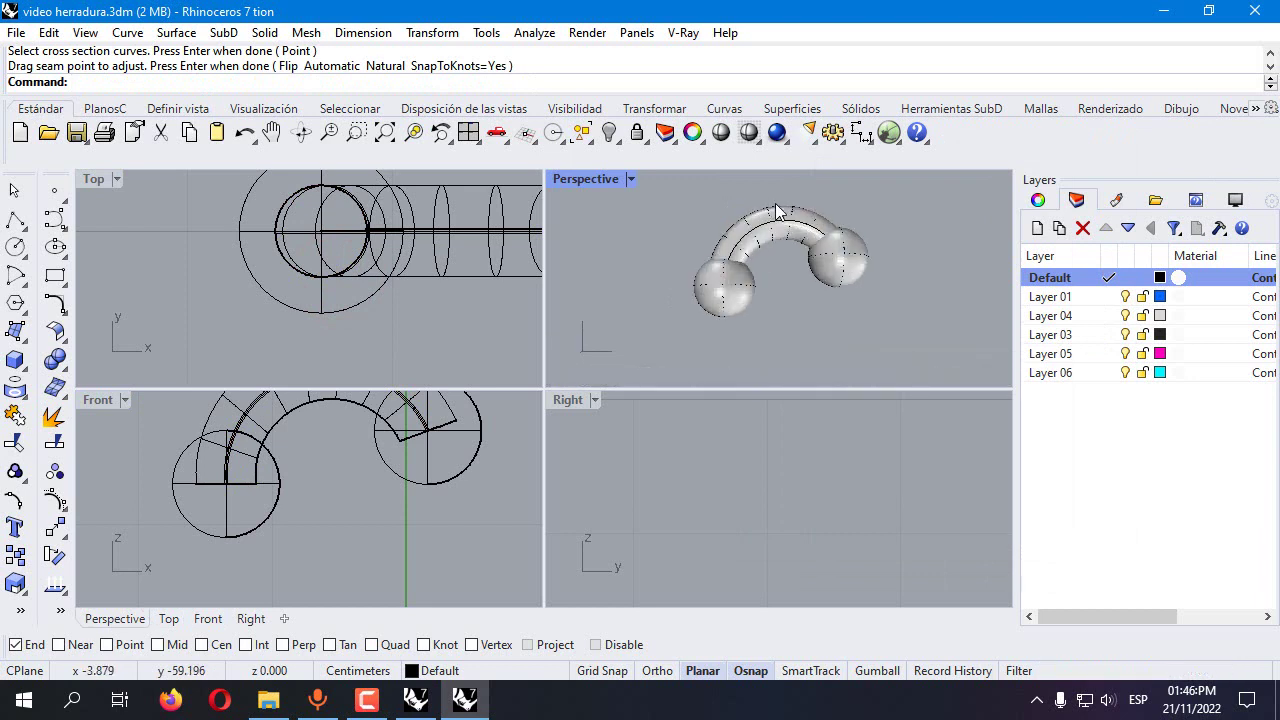
{"action": "left_click", "coordinate": [55, 333]}
{"action": "type", "text": "0.1"}
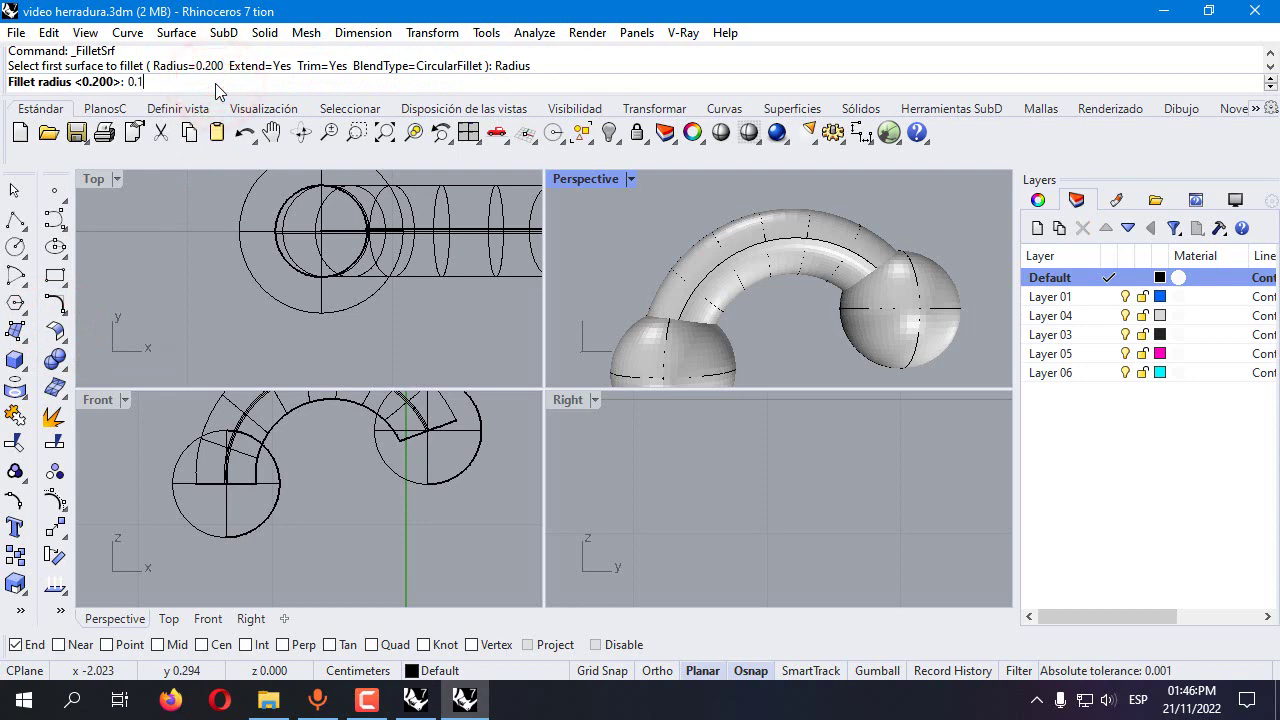
{"action": "key", "text": "Return"}
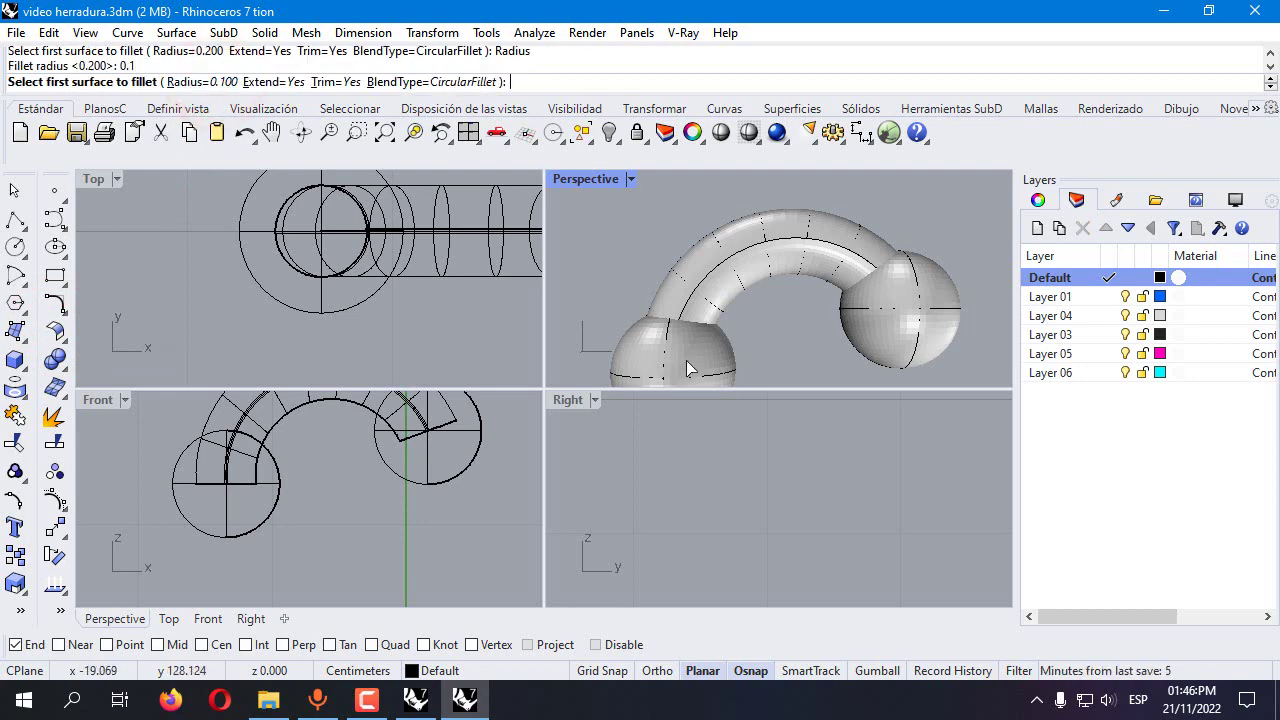
{"action": "left_click", "coordinate": [655, 347]}
{"action": "left_click", "coordinate": [662, 298]}
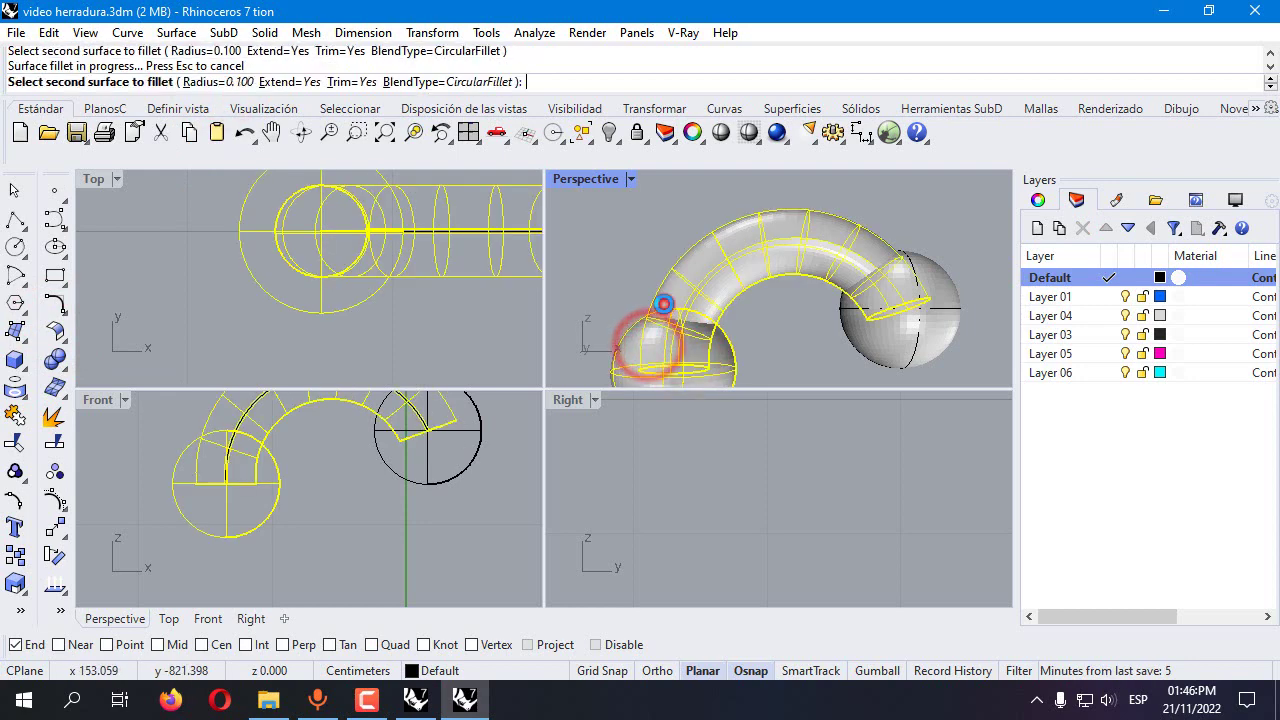
{"action": "scroll", "coordinate": [722, 320], "scroll_direction": "up", "scroll_amount": 3}
{"action": "scroll", "coordinate": [722, 320], "scroll_direction": "down", "scroll_amount": 3}
{"action": "scroll", "coordinate": [790, 280], "scroll_direction": "up", "scroll_amount": 3}
Fillet the junction between the copied sphere and the other end of the tube with the same radius
{"action": "key", "text": "Return"}
{"action": "left_click", "coordinate": [796, 268]}
{"action": "left_click", "coordinate": [751, 209]}
{"action": "key", "text": "Return"}
{"action": "left_click", "coordinate": [751, 278]}
{"action": "left_click", "coordinate": [739, 245]}
Join the spheres, tube and fillets into one polysurface and show the hidden bottle objects again
{"action": "scroll", "coordinate": [737, 250], "scroll_direction": "down", "scroll_amount": 5}
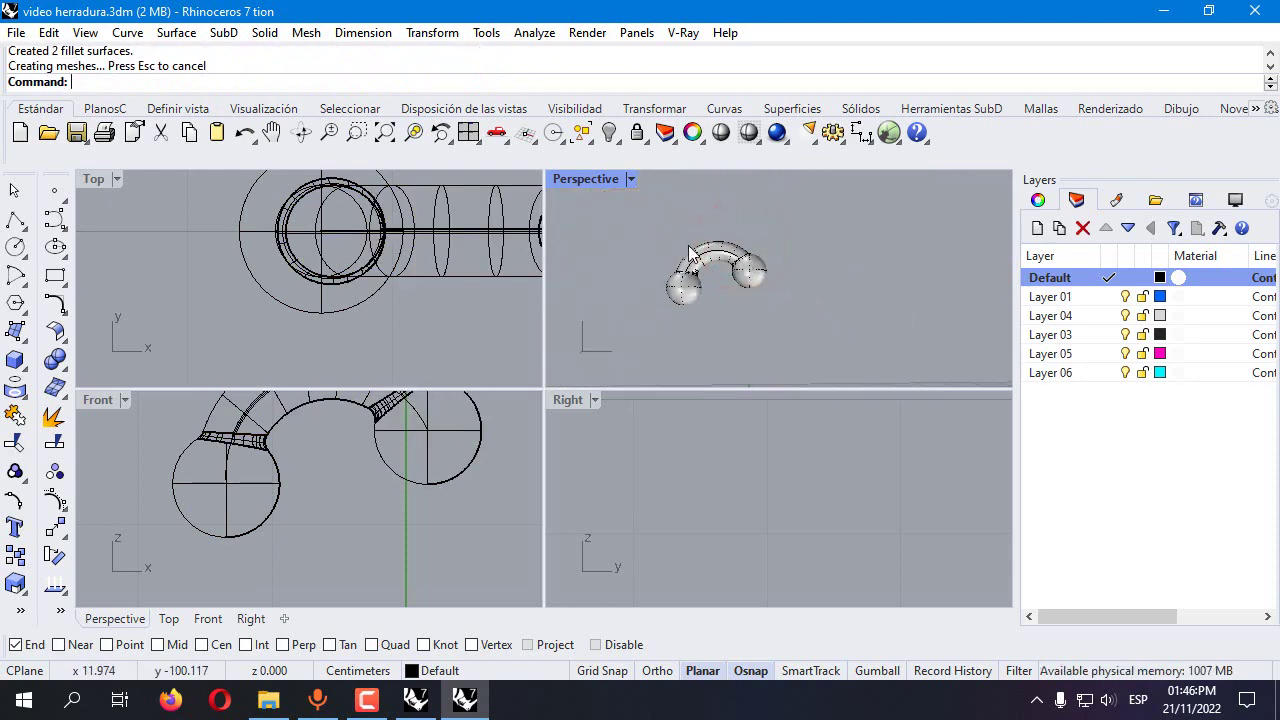
{"action": "left_click_drag", "start_coordinate": [809, 332], "coordinate": [809, 332]}
{"action": "left_click", "coordinate": [14, 414]}
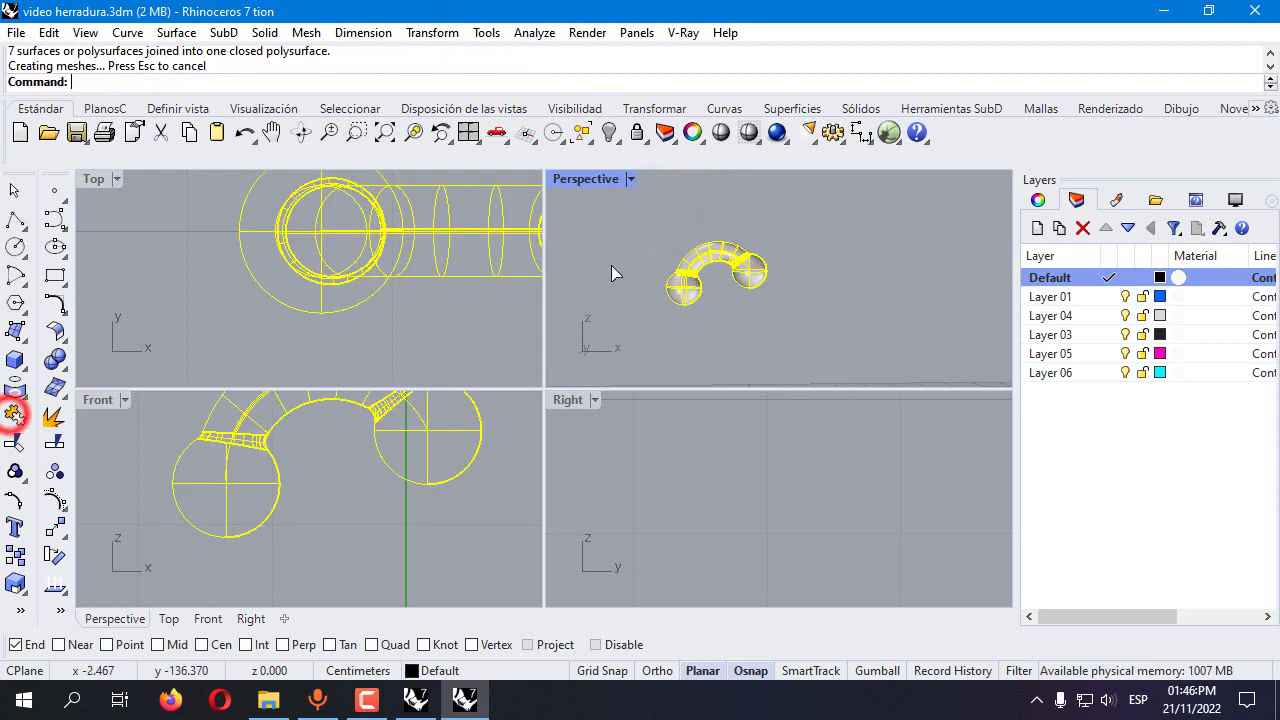
{"action": "scroll", "coordinate": [289, 485], "scroll_direction": "down", "scroll_amount": 3}
{"action": "left_click", "coordinate": [605, 140]}
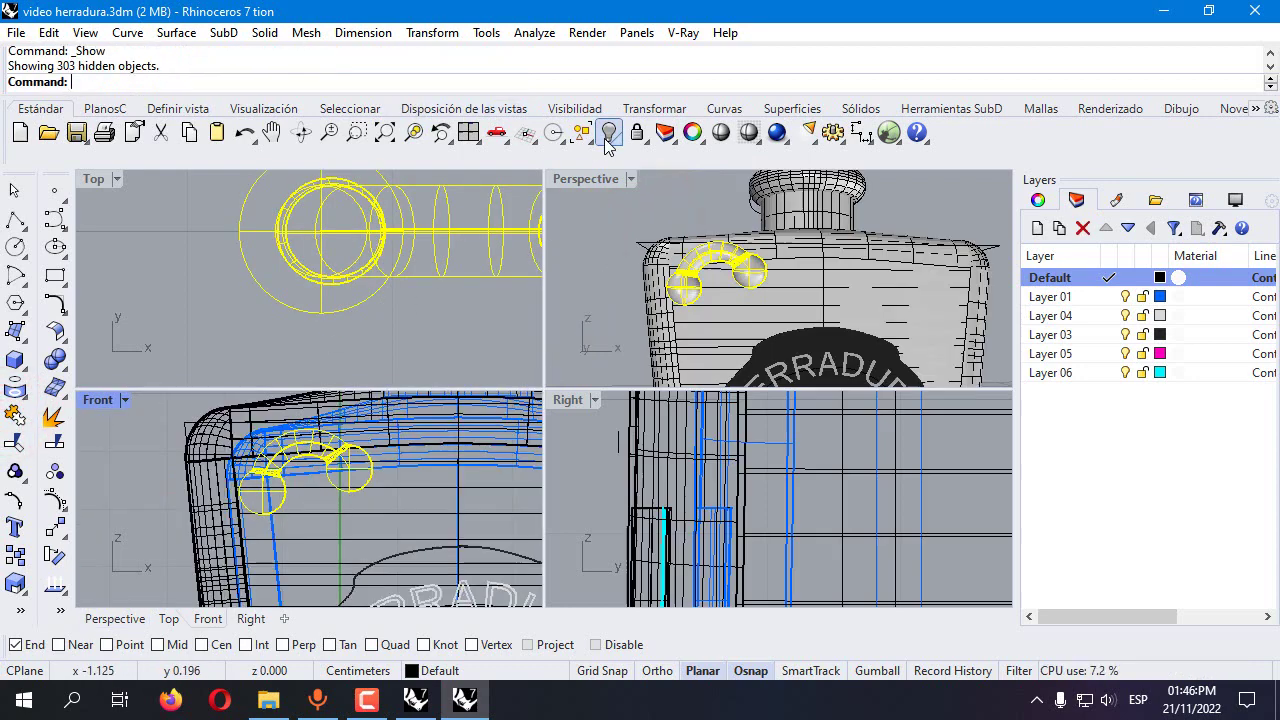
Move the joined piece horizontally in the Right view onto the bottle's front face, then deselect it
{"action": "scroll", "coordinate": [804, 492], "scroll_direction": "down", "scroll_amount": 4}
{"action": "scroll", "coordinate": [803, 461], "scroll_direction": "down", "scroll_amount": 2}
{"action": "scroll", "coordinate": [780, 440], "scroll_direction": "up", "scroll_amount": 6}
{"action": "right_click_drag", "start_coordinate": [773, 453], "coordinate": [684, 509]}
{"action": "scroll", "coordinate": [680, 480], "scroll_direction": "up", "scroll_amount": 3}
{"action": "left_click_drag", "start_coordinate": [680, 466], "coordinate": [754, 466], "text": "shift"}
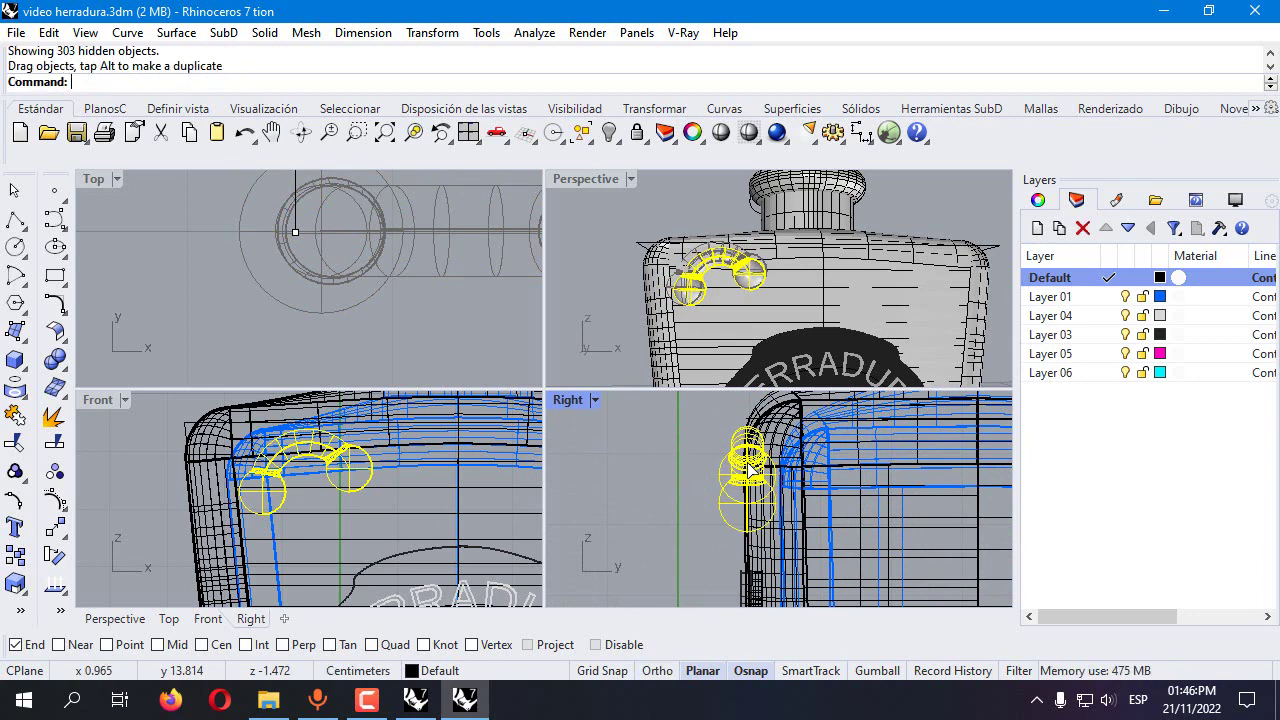
{"action": "left_click", "coordinate": [610, 502]}
Move the joined piece together with its arc curve slightly down on the bottle's shoulder in the Front view
{"action": "scroll", "coordinate": [333, 486], "scroll_direction": "up", "scroll_amount": 3}
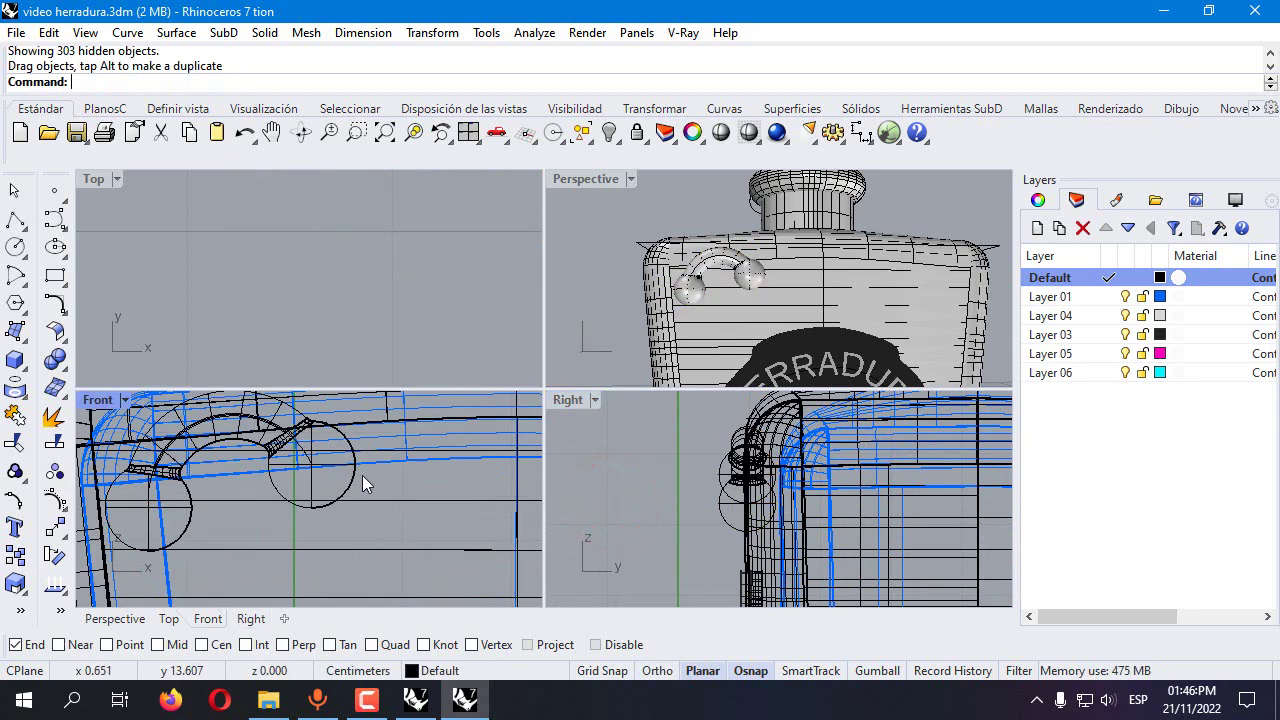
{"action": "left_click", "coordinate": [360, 476]}
{"action": "left_click", "coordinate": [320, 466]}
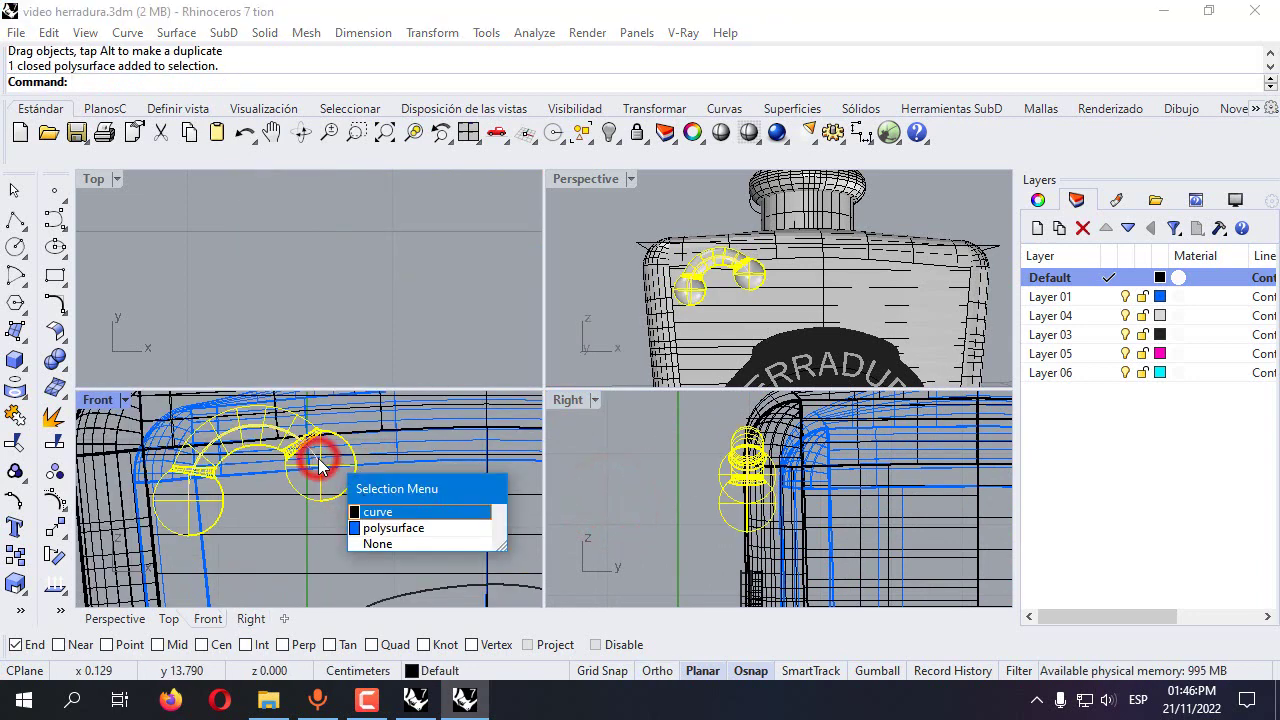
{"action": "left_click", "coordinate": [368, 506]}
{"action": "left_click_drag", "start_coordinate": [351, 481], "coordinate": [456, 477]}
{"action": "scroll", "coordinate": [376, 484], "scroll_direction": "down", "scroll_amount": 5}
{"action": "scroll", "coordinate": [380, 500], "scroll_direction": "down", "scroll_amount": 3}
{"action": "scroll", "coordinate": [380, 500], "scroll_direction": "up", "scroll_amount": 3}
Start a 3D scale of the piece and its arc in the Front view, with the original sphere's centre as base point
{"action": "left_click", "coordinate": [426, 32]}
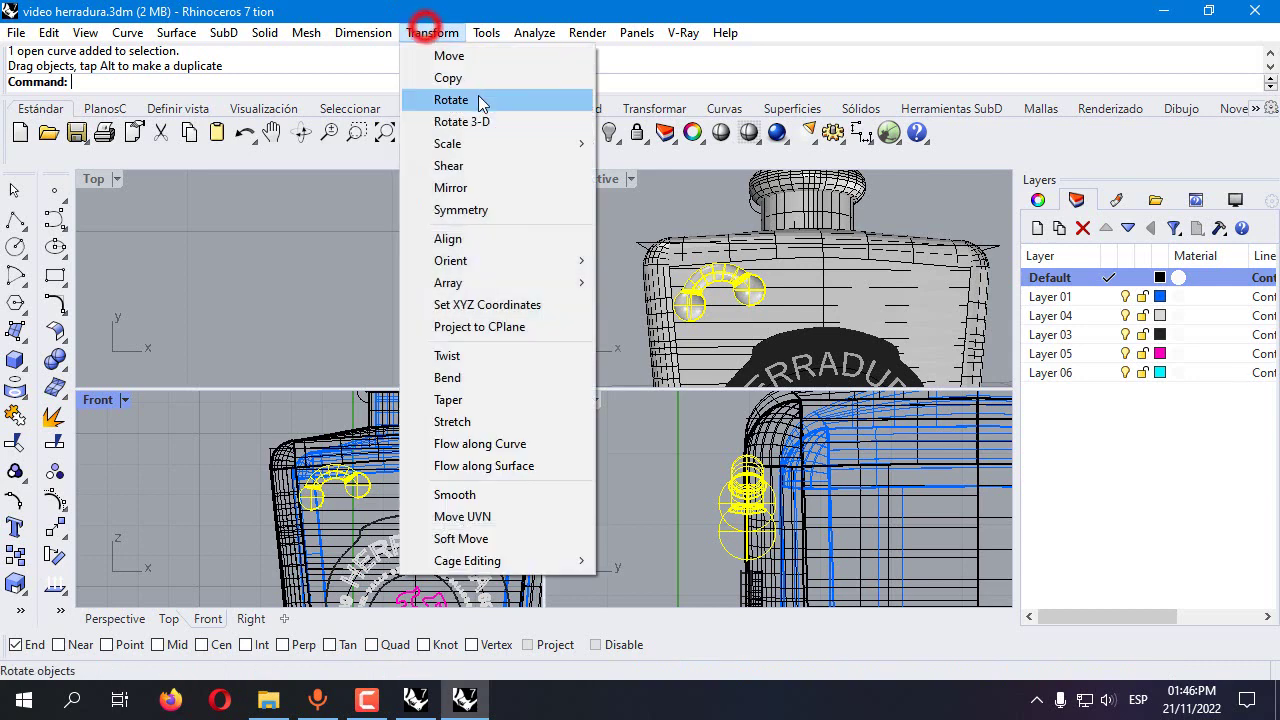
{"action": "mouse_move", "coordinate": [480, 143]}
{"action": "left_click", "coordinate": [640, 146]}
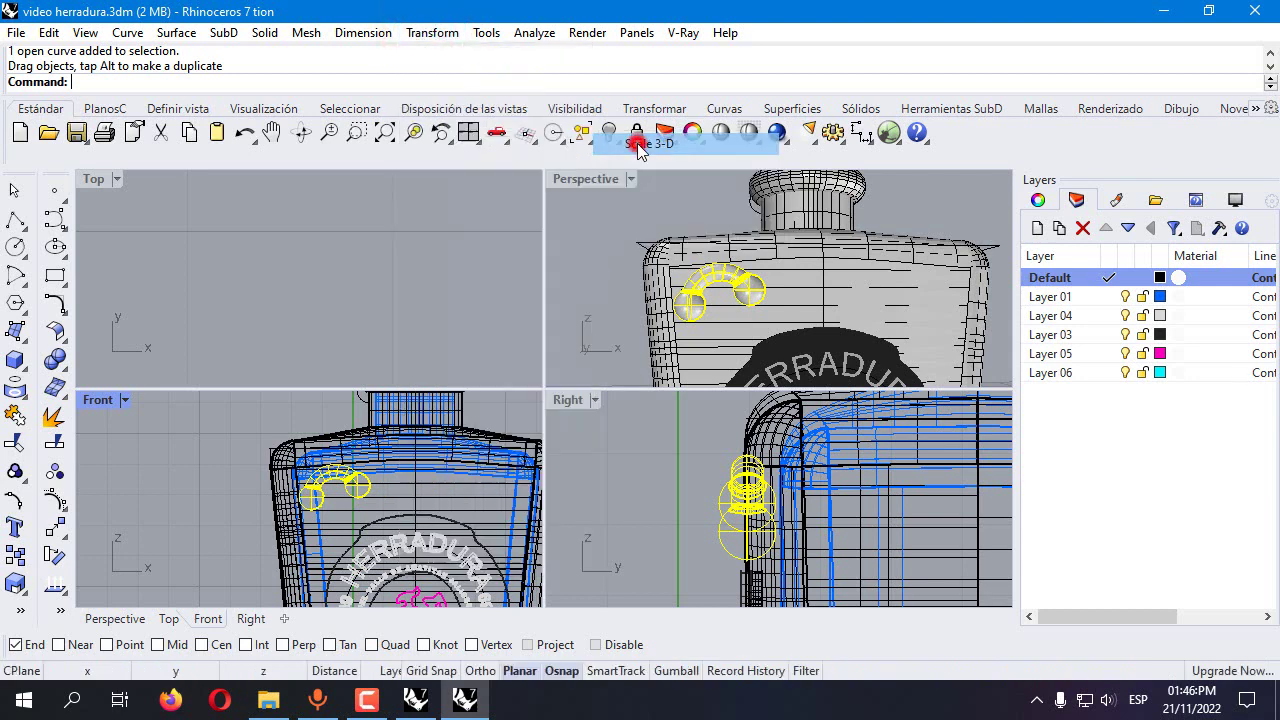
{"action": "left_click", "coordinate": [294, 505]}
{"action": "left_click", "coordinate": [147, 467]}
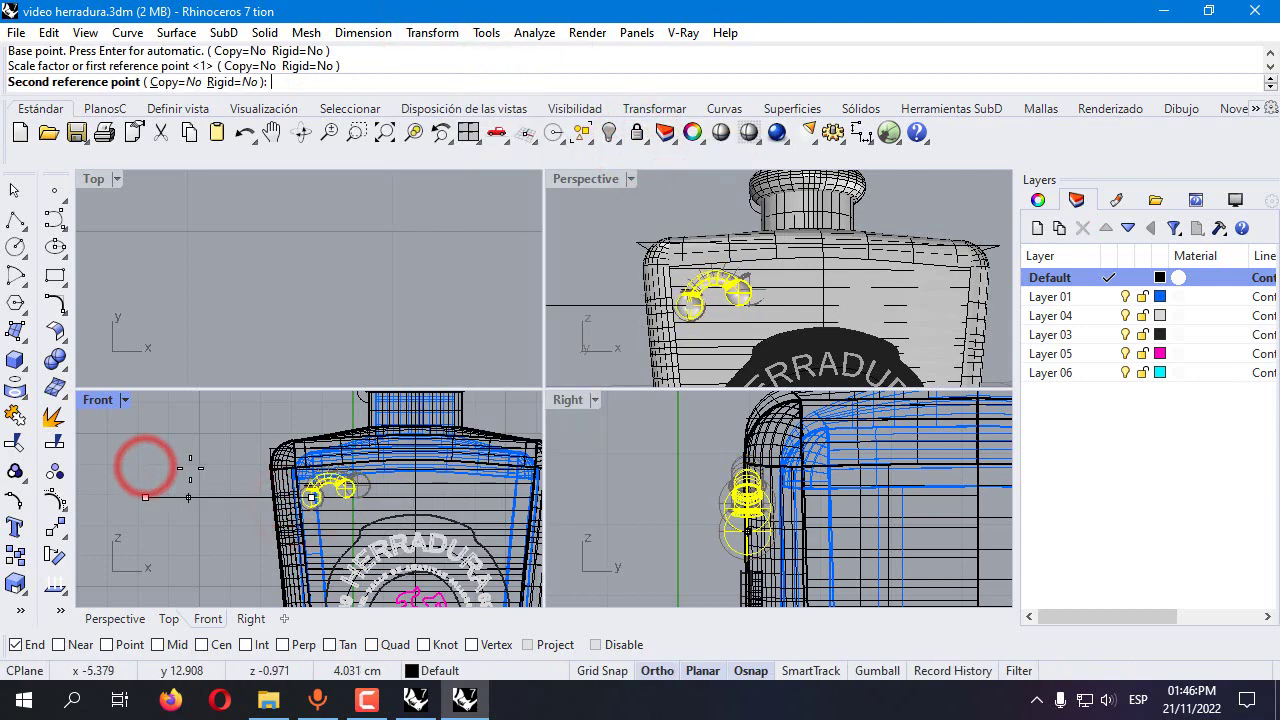
Finish scaling the curved ornament and rotate it about 34° around its lower sphere to follow the bottle's upper corner
{"action": "left_click", "coordinate": [192, 466]}
{"action": "left_click", "coordinate": [406, 33]}
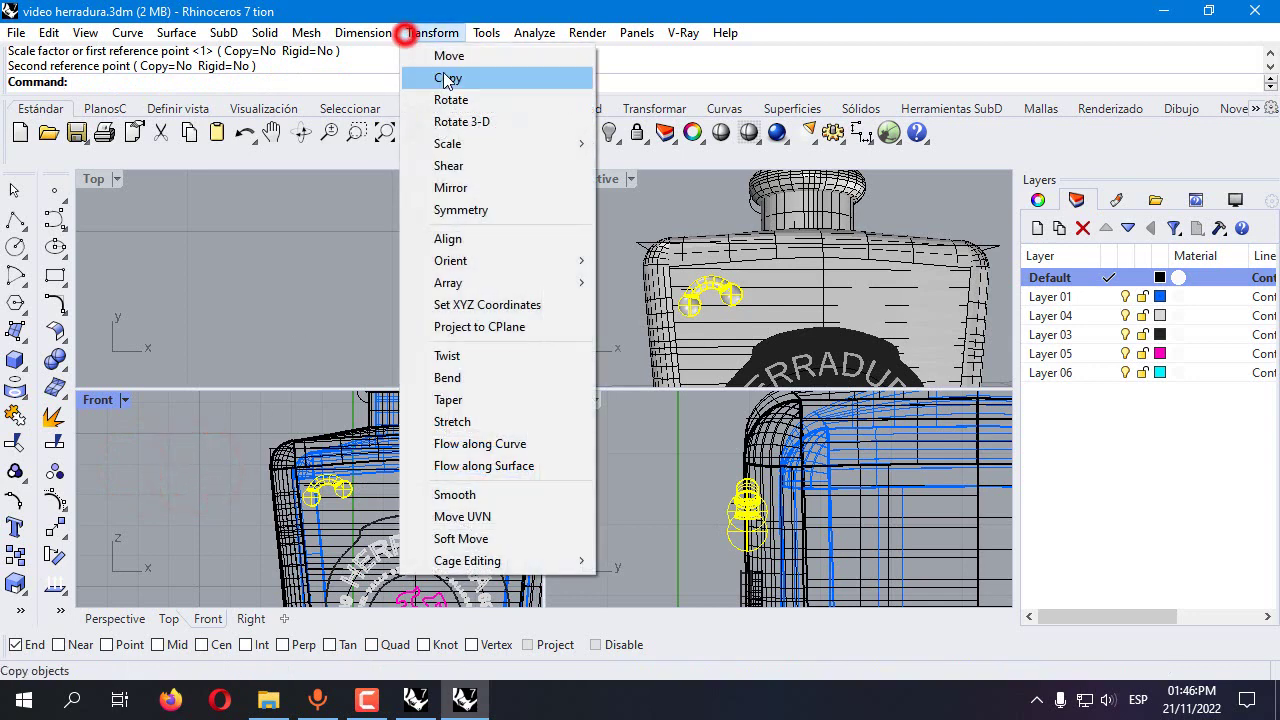
{"action": "left_click", "coordinate": [450, 100]}
{"action": "left_click", "coordinate": [308, 494]}
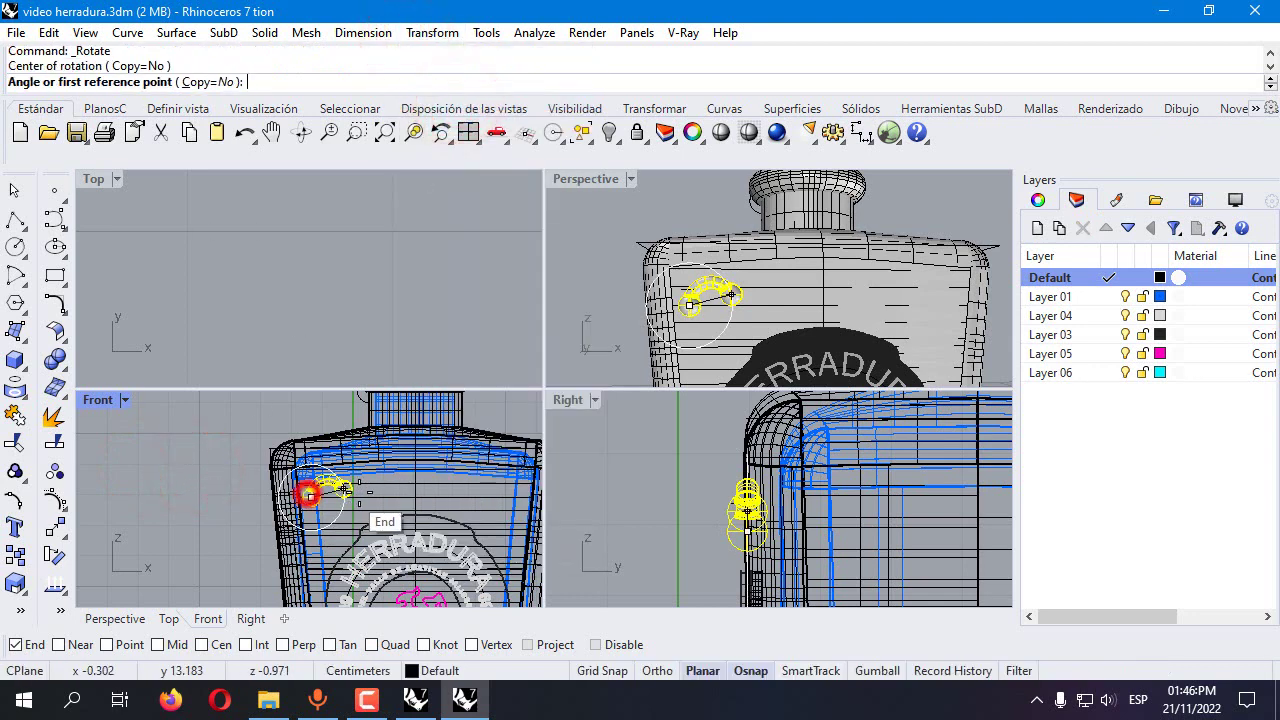
{"action": "left_click", "coordinate": [634, 646]}
{"action": "left_click", "coordinate": [359, 487]}
{"action": "left_click", "coordinate": [352, 457]}
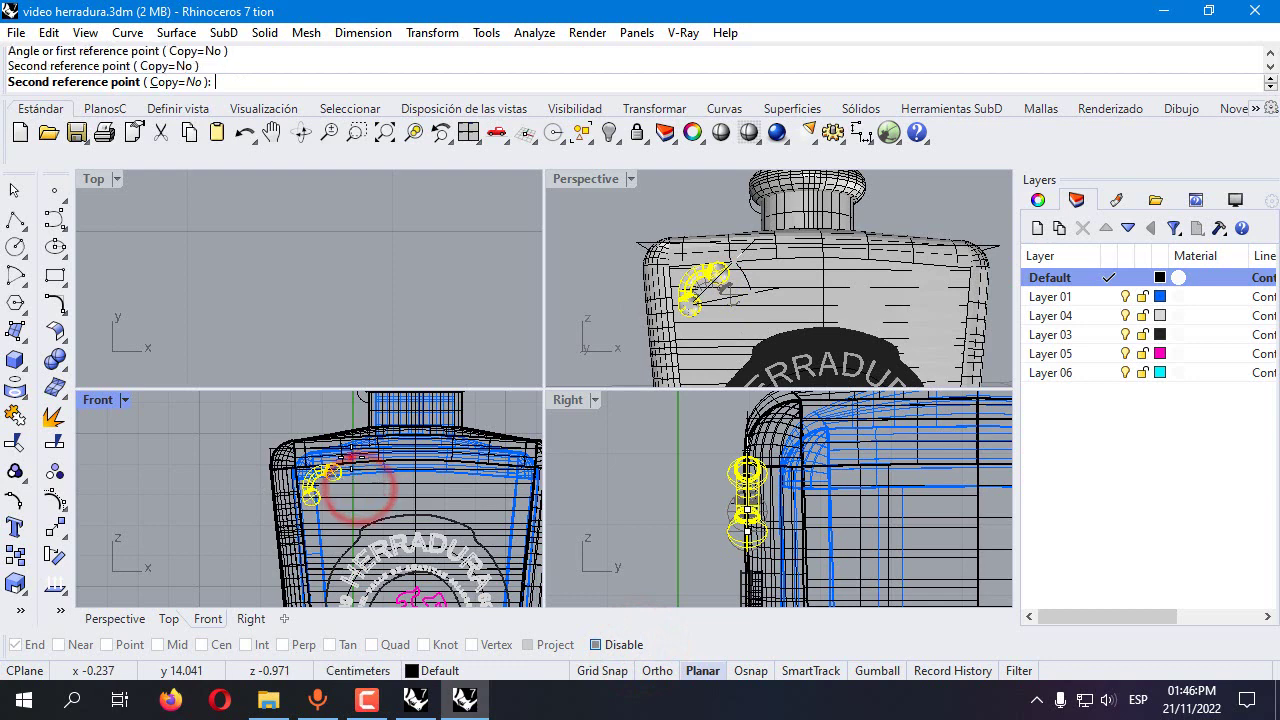
Mirror the curved ornament across a near-vertical line beside it and move the copy up close to the original
{"action": "left_click", "coordinate": [56, 518]}
{"action": "left_click", "coordinate": [88, 562]}
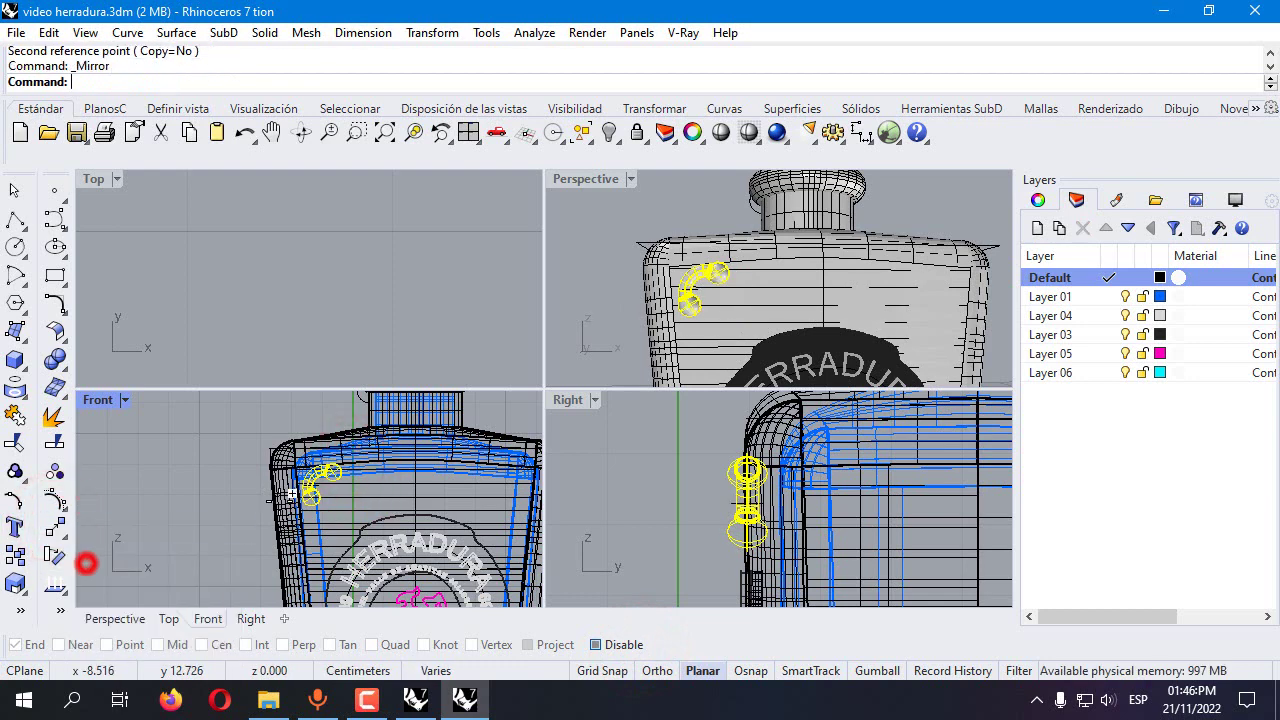
{"action": "left_click", "coordinate": [352, 500]}
{"action": "left_click", "coordinate": [347, 442]}
{"action": "left_click", "coordinate": [386, 497]}
{"action": "left_click", "coordinate": [381, 481]}
{"action": "left_click", "coordinate": [430, 545]}
{"action": "left_click_drag", "start_coordinate": [375, 475], "coordinate": [349, 453]}
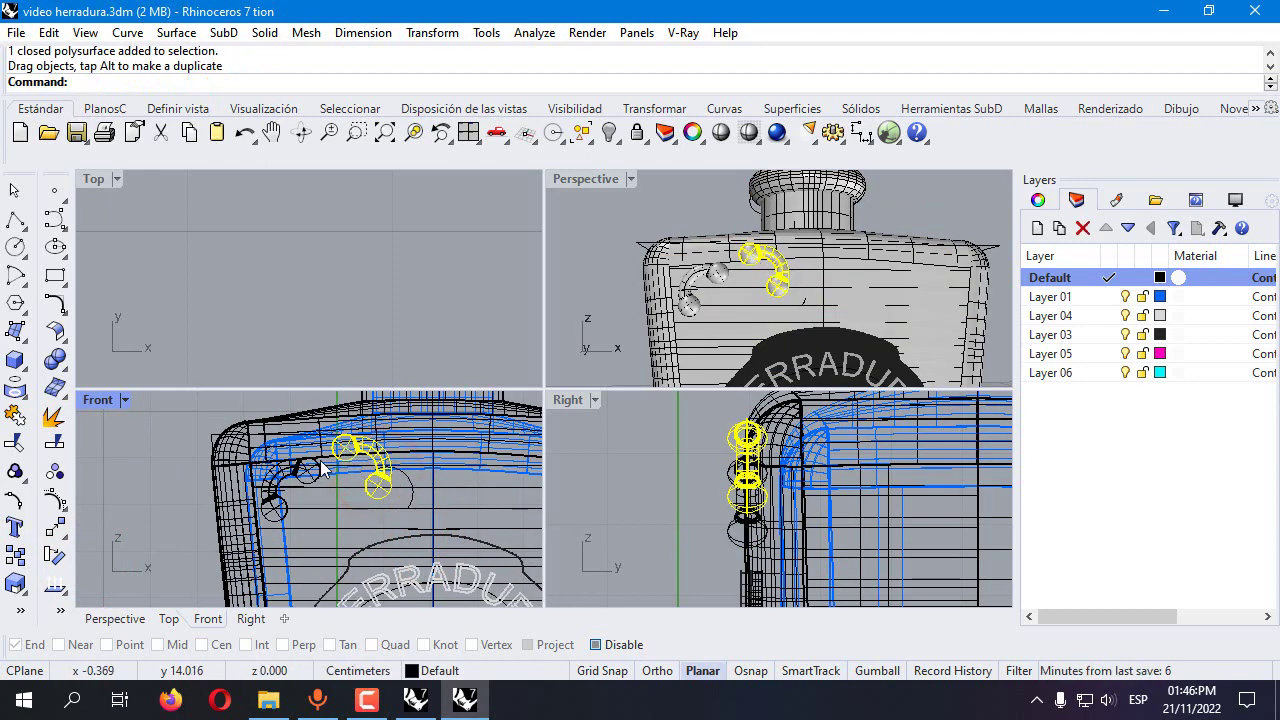
Try another mirror of the ornament about a steep line through the corner piece, and undo it
{"action": "left_click", "coordinate": [319, 479]}
{"action": "key", "text": "Return"}
{"action": "left_click", "coordinate": [281, 505]}
{"action": "left_click", "coordinate": [298, 440]}
{"action": "key", "text": "ctrl+z"}
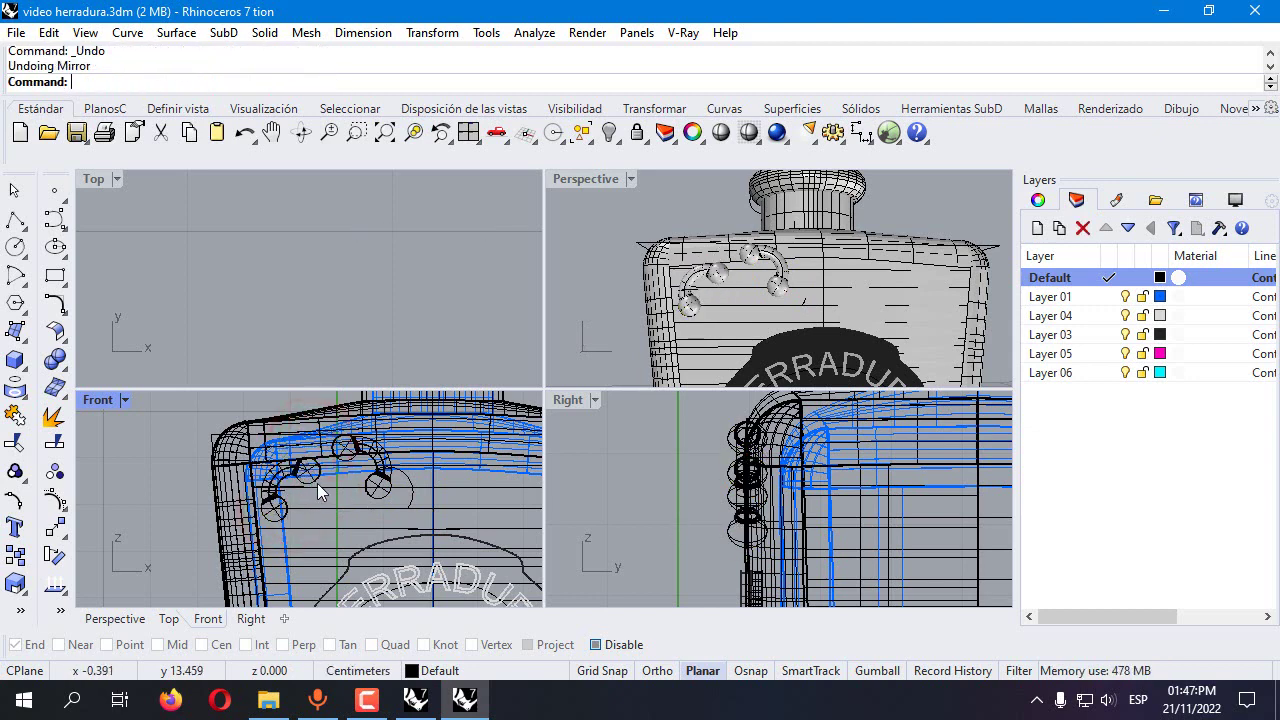
Rotate the corner ornament slightly further counterclockwise around the centre of its lower sphere
{"action": "left_click", "coordinate": [310, 482]}
{"action": "left_click", "coordinate": [310, 482]}
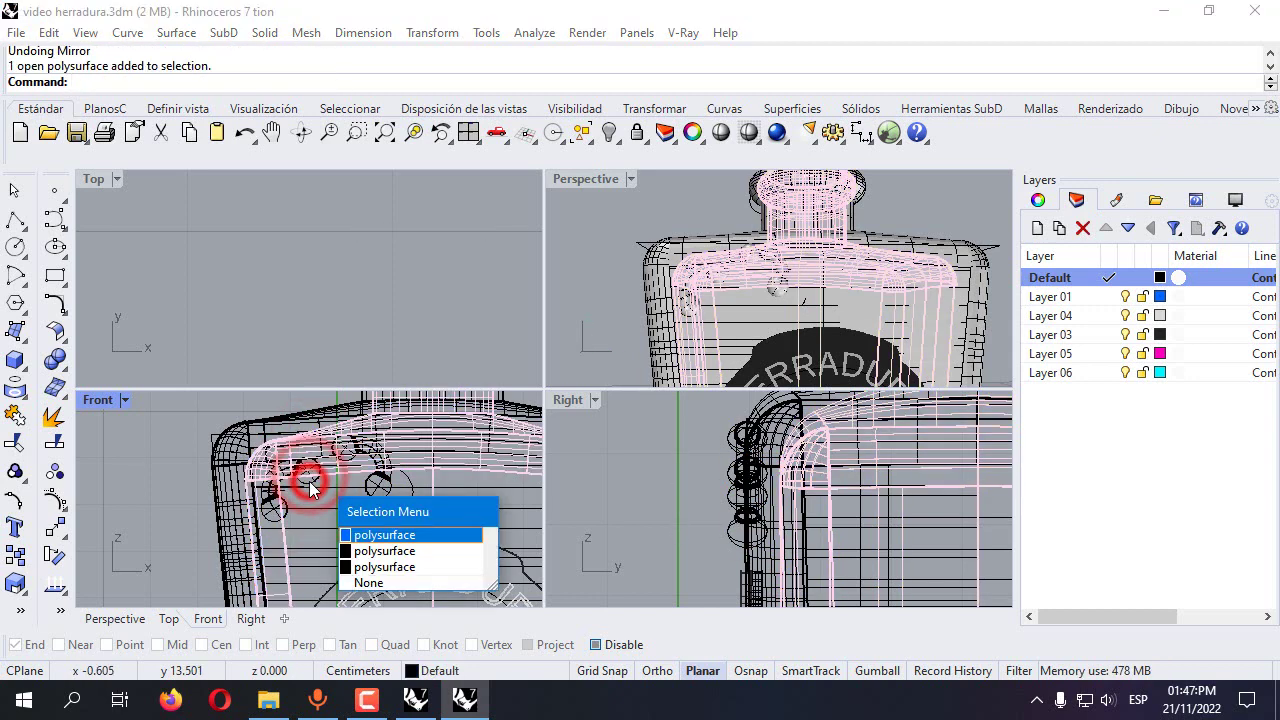
{"action": "left_click", "coordinate": [378, 552]}
{"action": "left_click", "coordinate": [432, 32]}
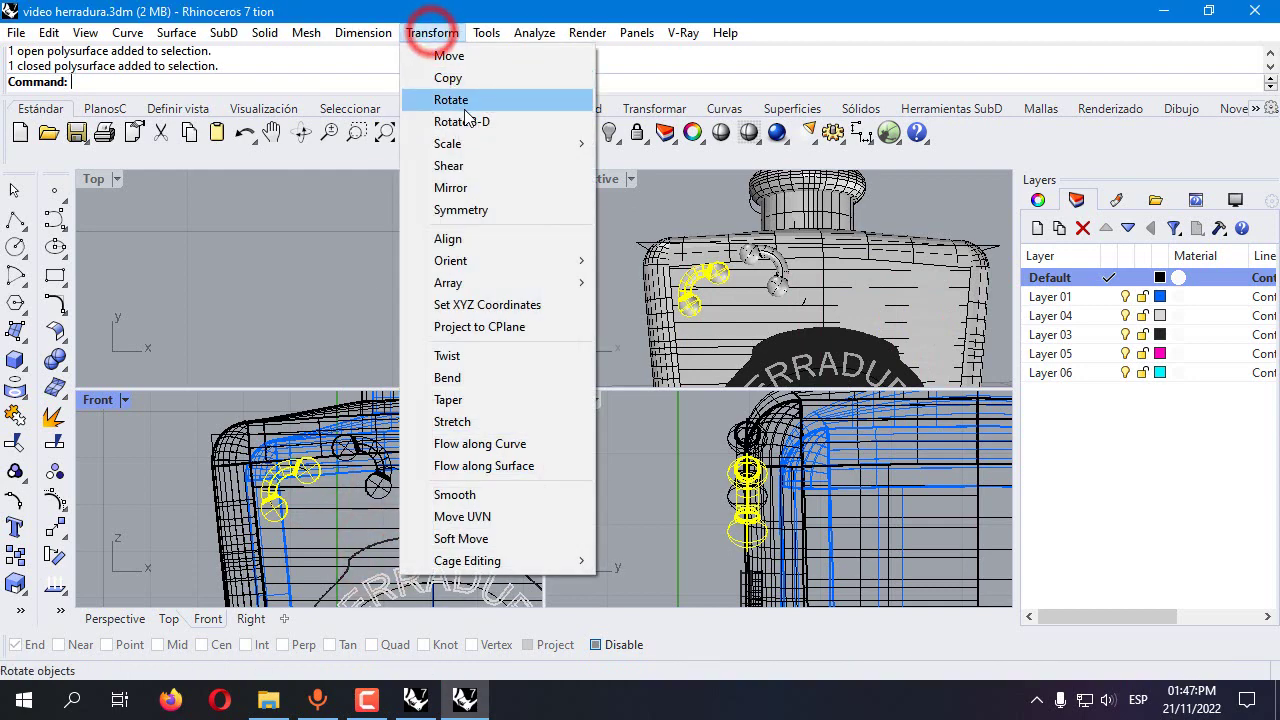
{"action": "left_click", "coordinate": [462, 104]}
{"action": "left_click", "coordinate": [270, 513]}
{"action": "left_click", "coordinate": [305, 458]}
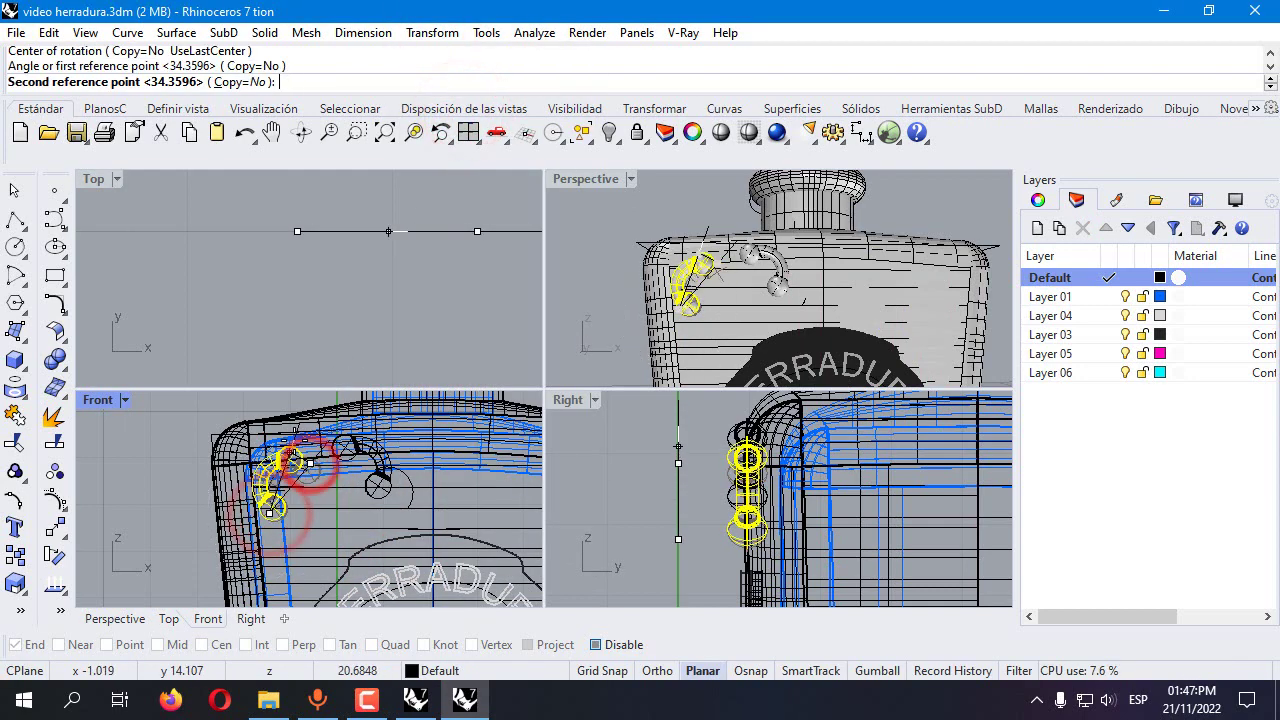
{"action": "left_click", "coordinate": [307, 443]}
{"action": "right_click_drag", "start_coordinate": [700, 285], "coordinate": [632, 278]}
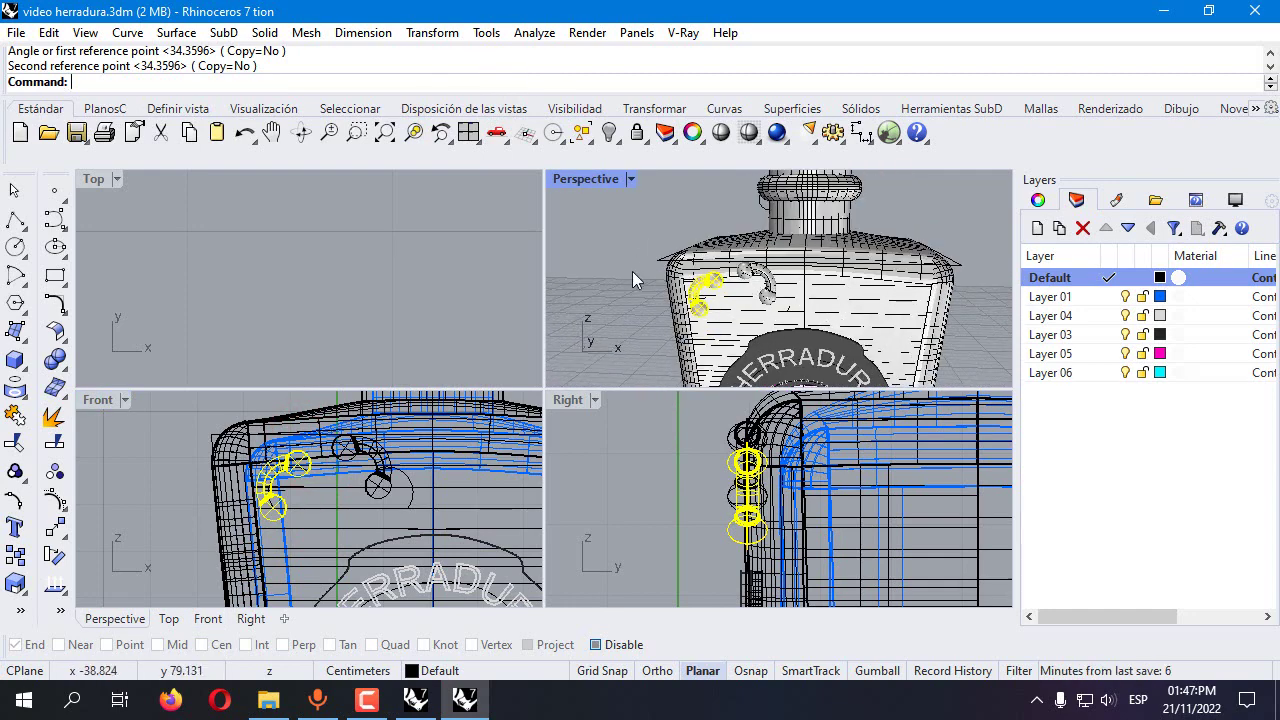
Draw a sphere about 0.55 cm in diameter below and between the two ornaments, and align it with them on the bottle's front face
{"action": "left_click", "coordinate": [15, 360]}
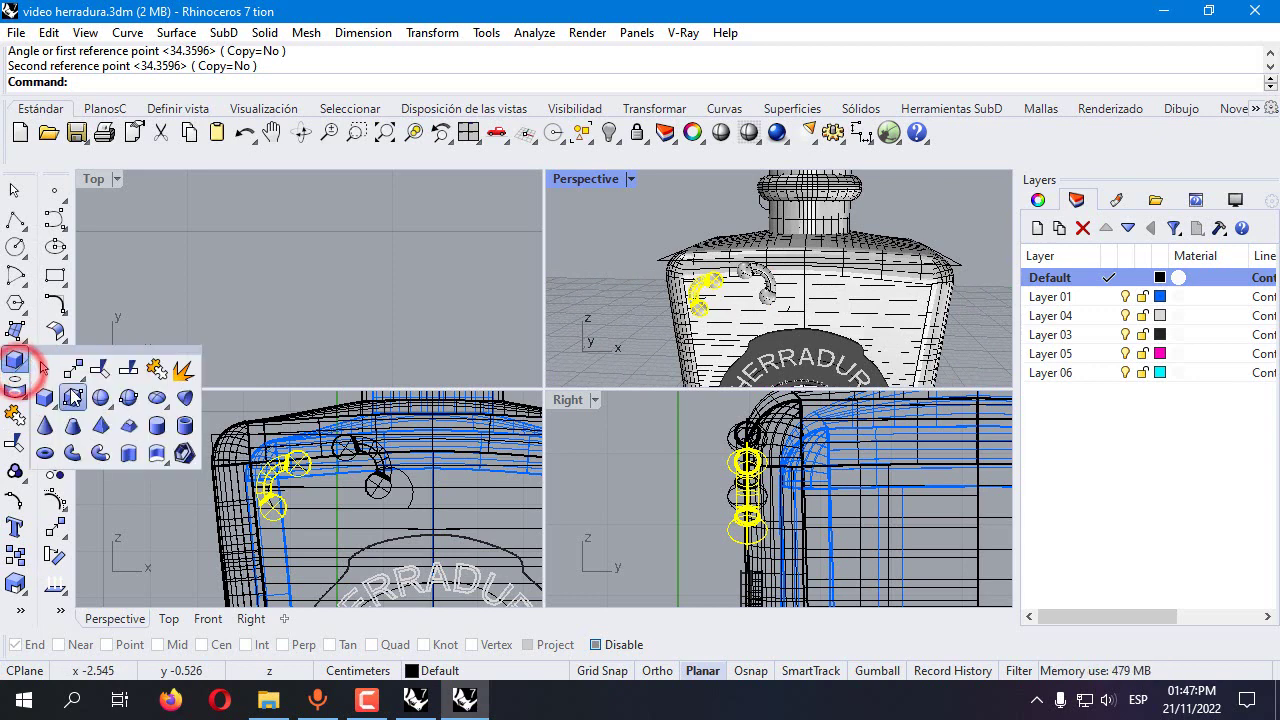
{"action": "left_click", "coordinate": [92, 398]}
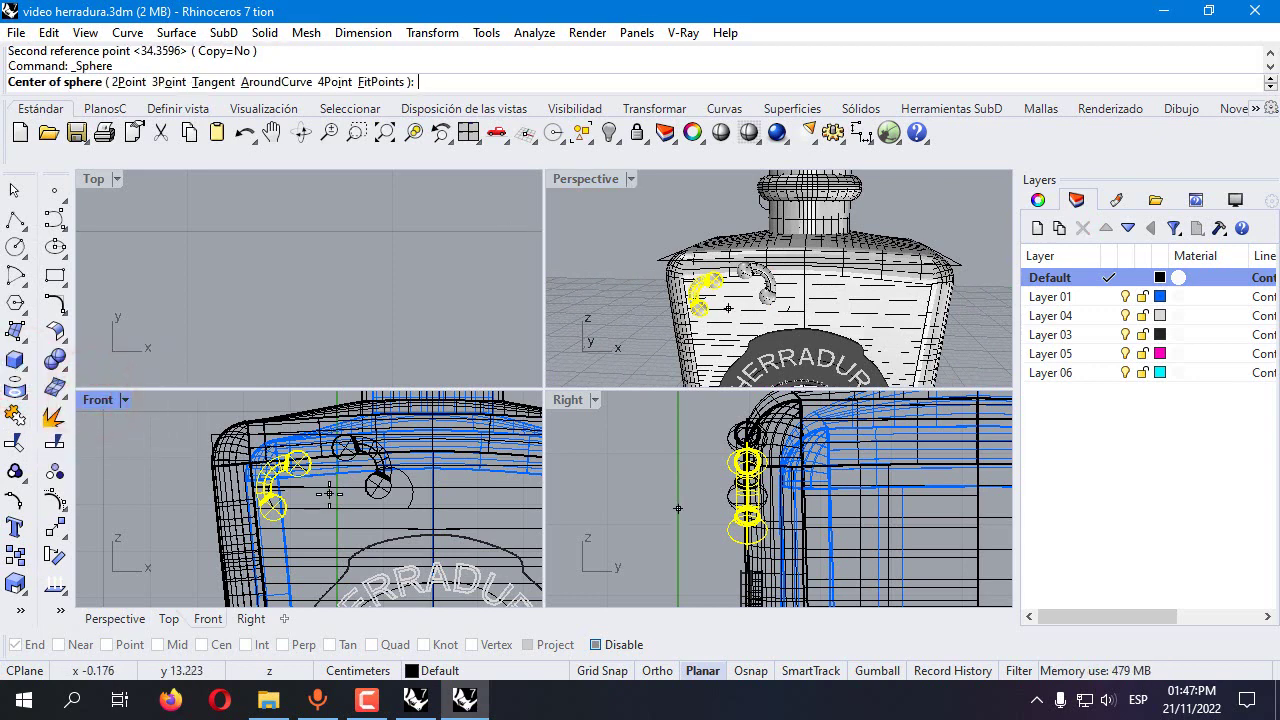
{"action": "left_click", "coordinate": [330, 492]}
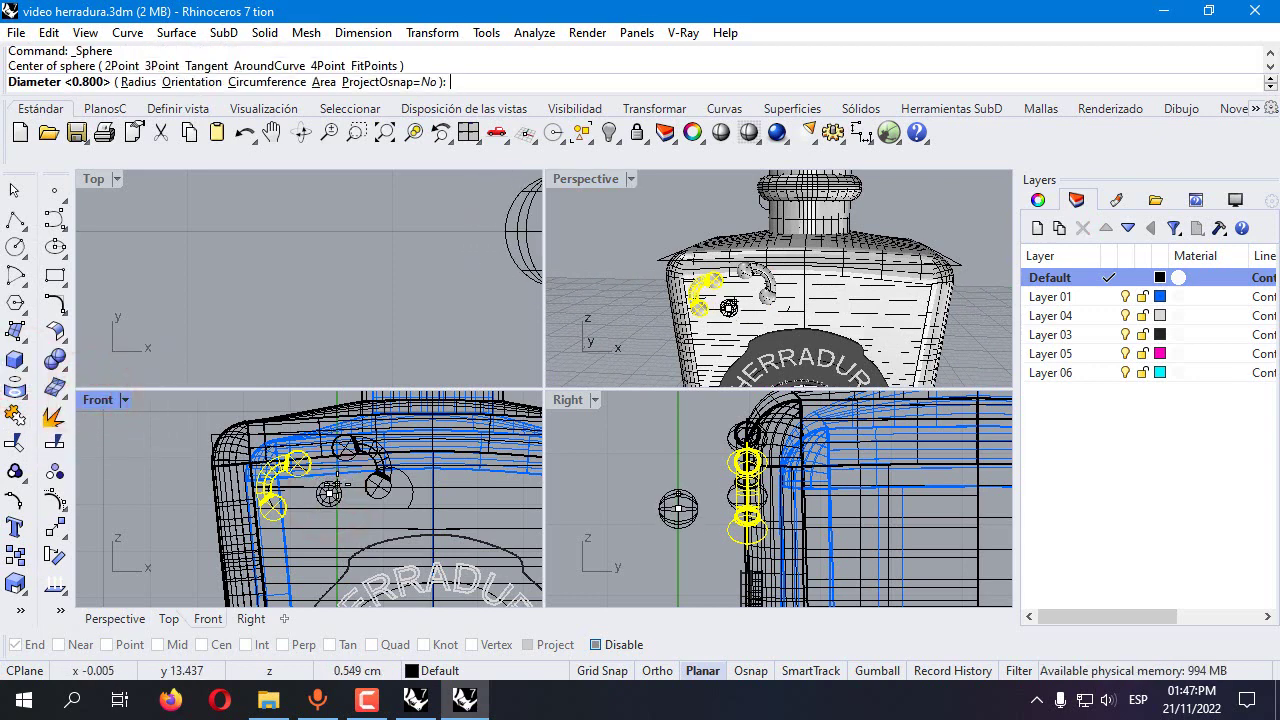
{"action": "left_click", "coordinate": [336, 485]}
{"action": "left_click", "coordinate": [329, 487]}
{"action": "left_click_drag", "start_coordinate": [668, 520], "coordinate": [741, 511]}
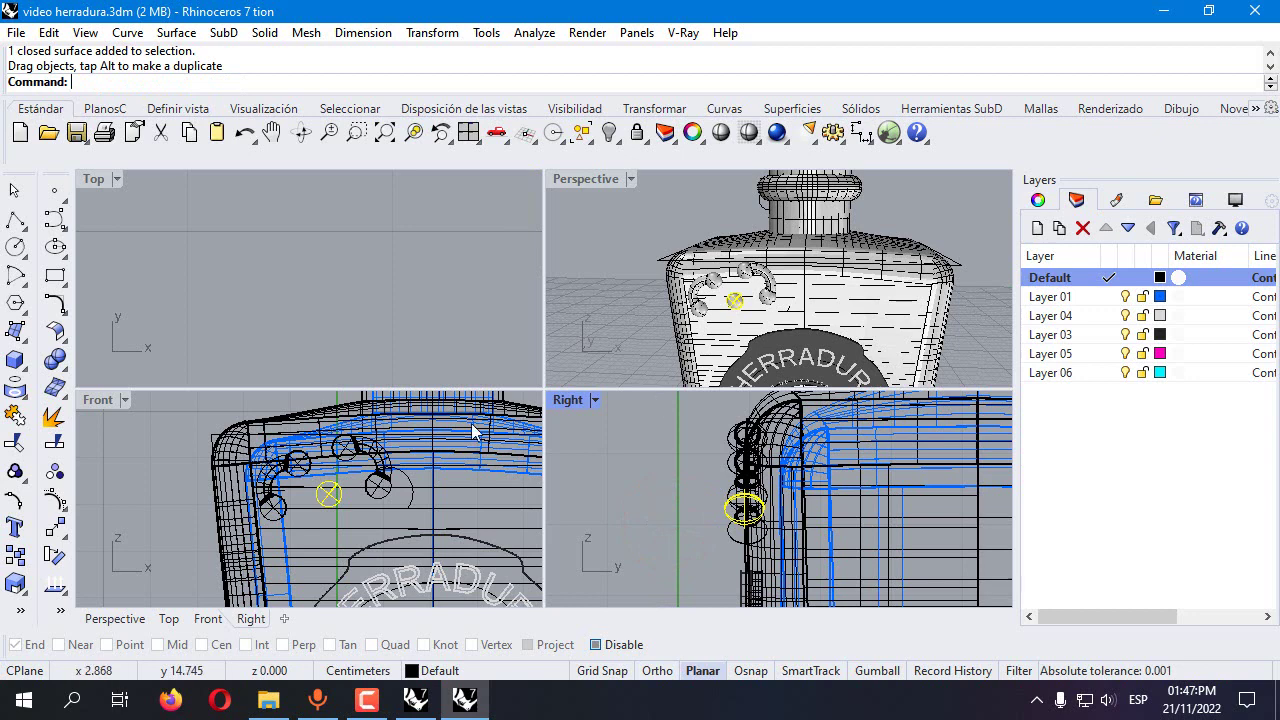
Mirror the sphere and both curved ornaments to the bottle's other shoulder, using Cen snap to place the mirror line on its vertical centreline
{"action": "scroll", "coordinate": [378, 478], "scroll_direction": "up", "scroll_amount": 3}
{"action": "left_click", "coordinate": [371, 471], "text": "shift"}
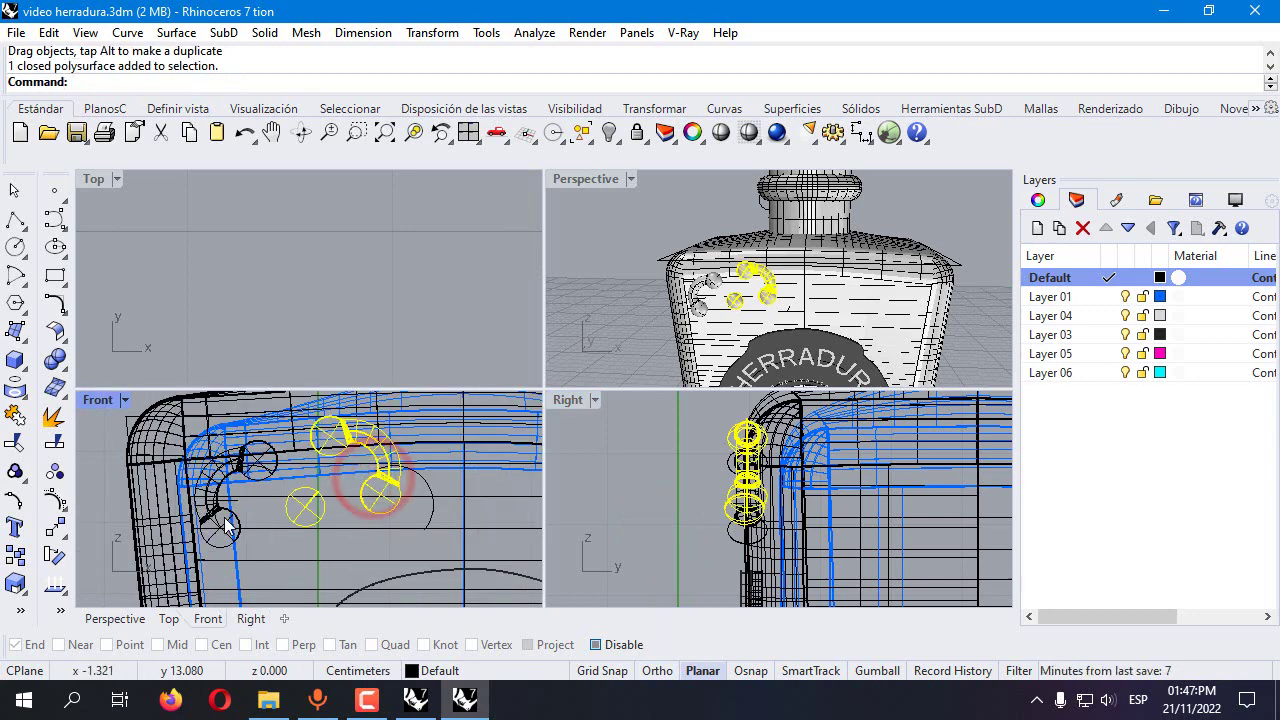
{"action": "left_click", "coordinate": [222, 519], "text": "shift"}
{"action": "left_click", "coordinate": [55, 530]}
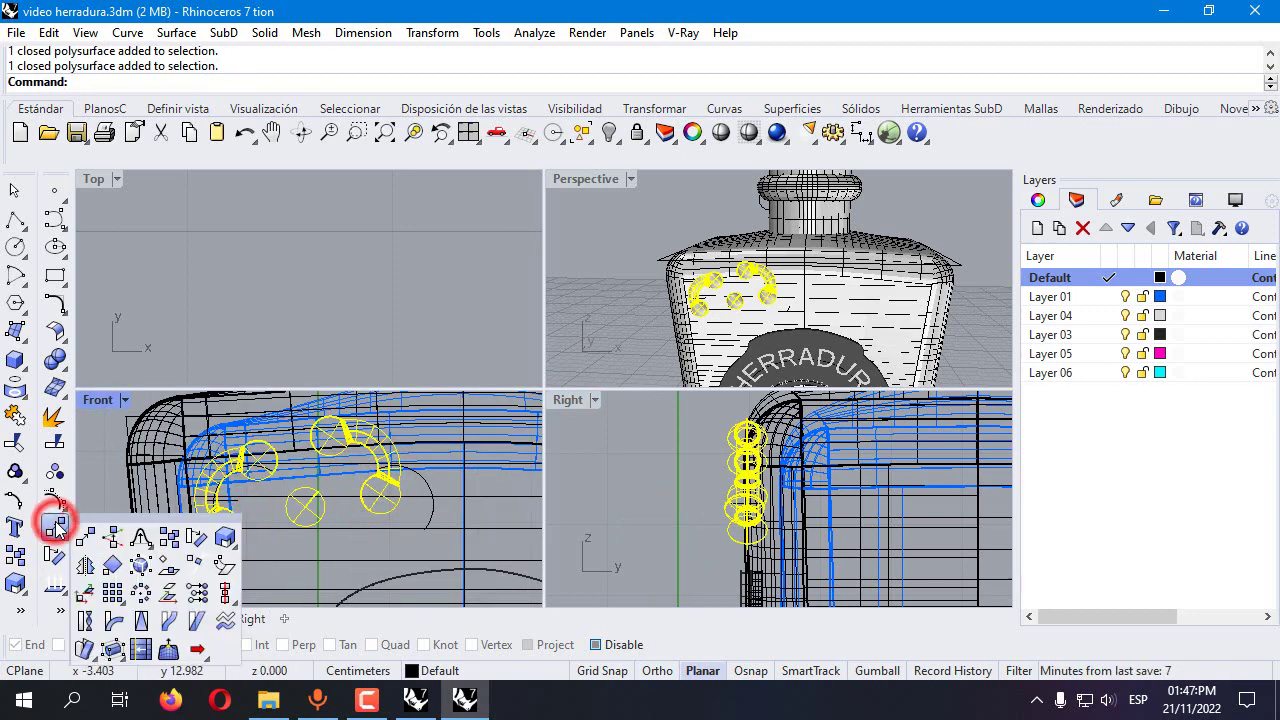
{"action": "left_click", "coordinate": [85, 575]}
{"action": "scroll", "coordinate": [272, 483], "scroll_direction": "down", "scroll_amount": 5}
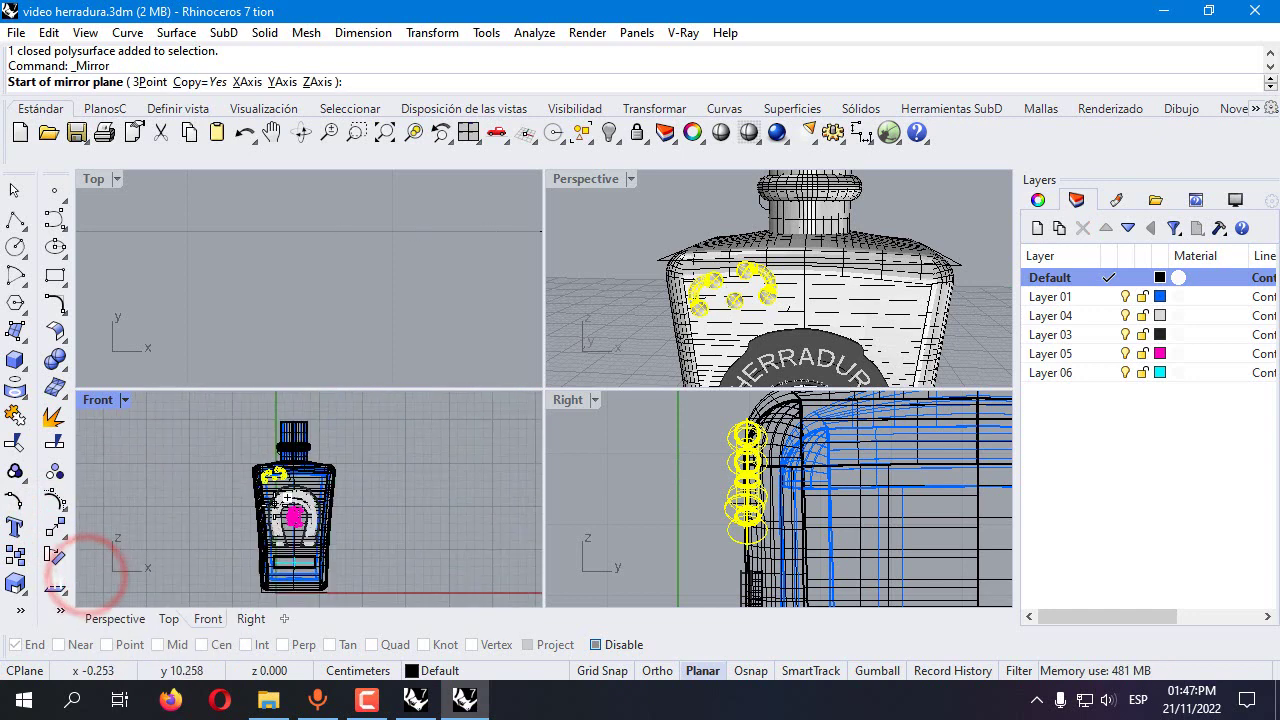
{"action": "left_click", "coordinate": [610, 645]}
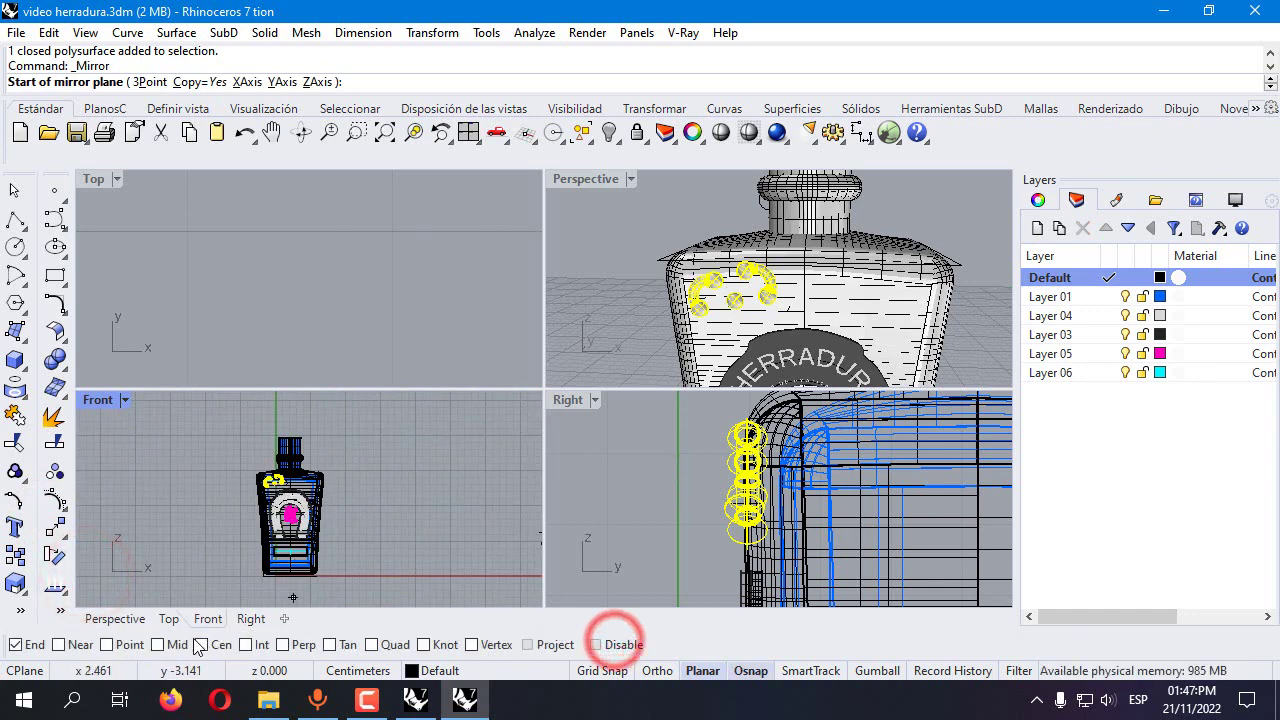
{"action": "scroll", "coordinate": [305, 427], "scroll_direction": "up", "scroll_amount": 2}
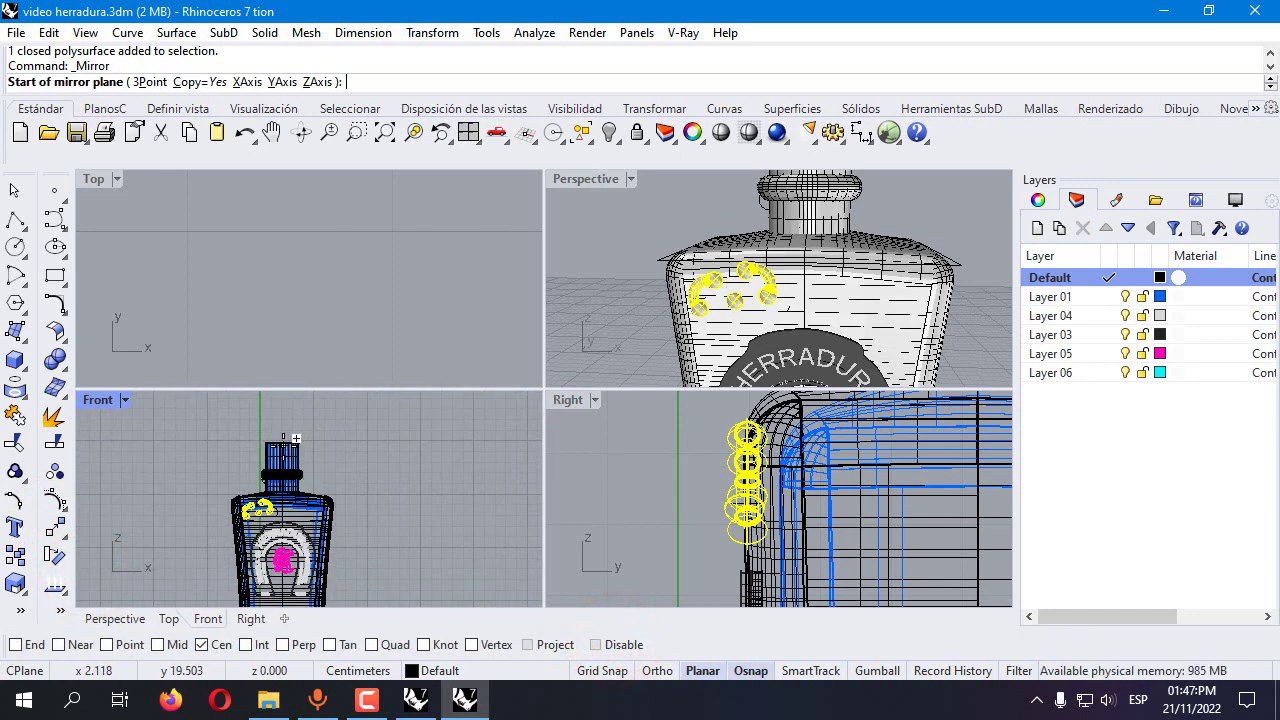
{"action": "scroll", "coordinate": [282, 437], "scroll_direction": "up", "scroll_amount": 2}
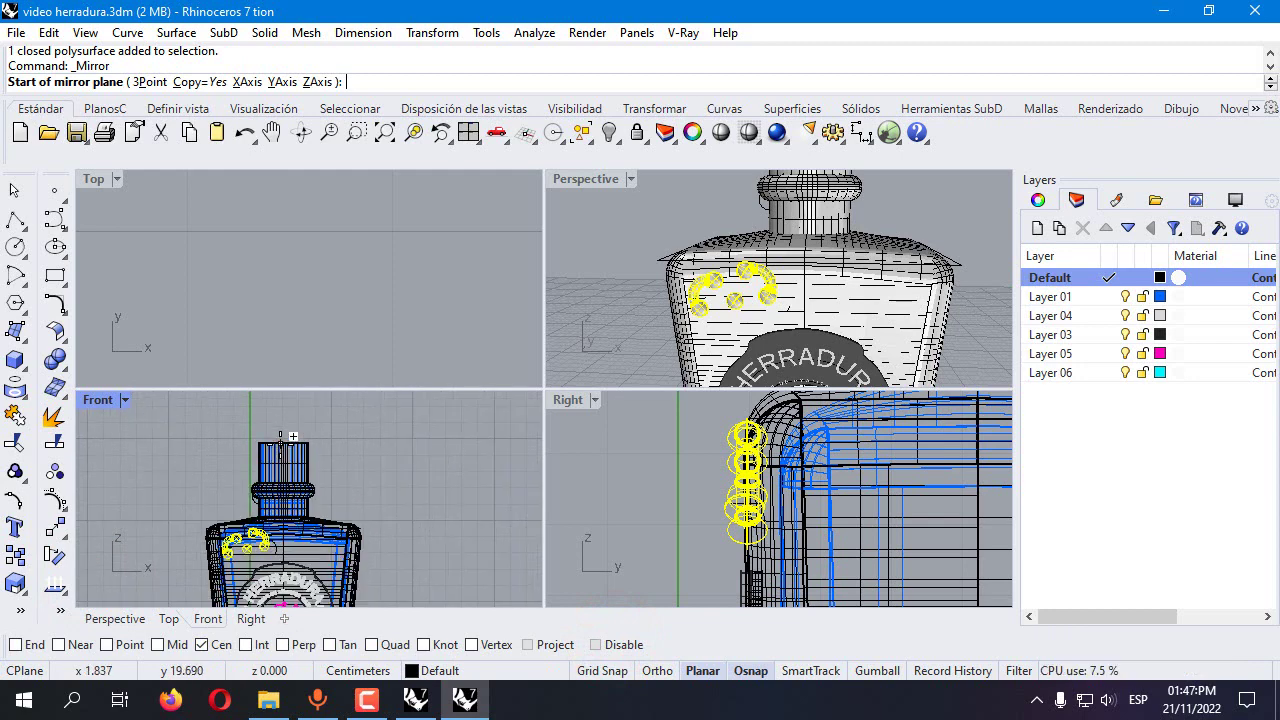
{"action": "left_click", "coordinate": [297, 485]}
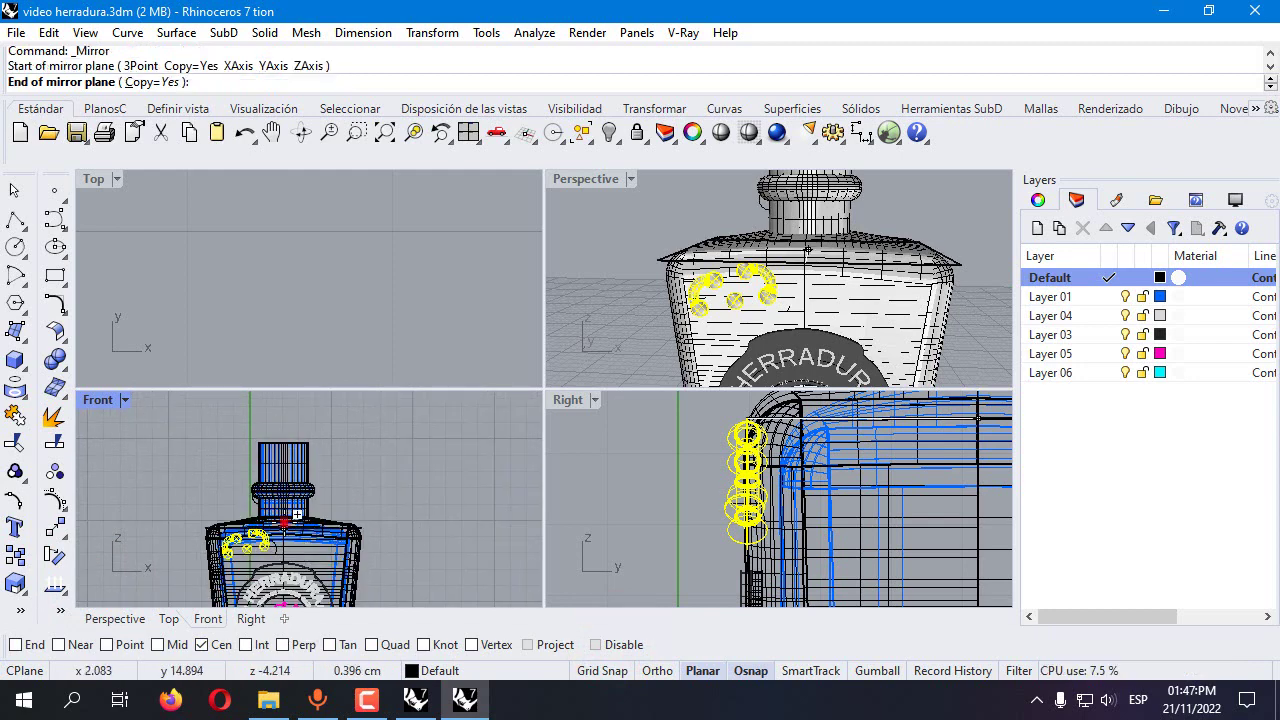
{"action": "left_click", "coordinate": [305, 410]}
{"action": "left_click", "coordinate": [604, 261]}
{"action": "right_click_drag", "start_coordinate": [604, 261], "coordinate": [600, 262]}
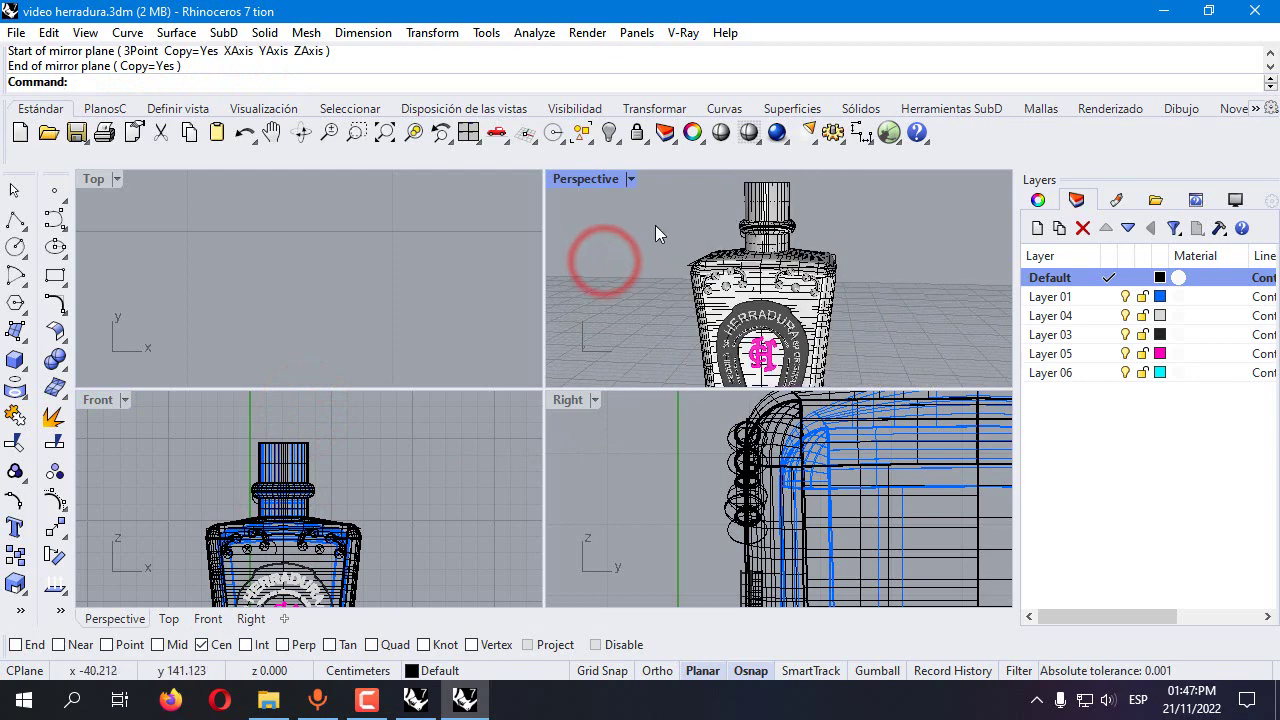
Create a new layer, Layer 07, and set its colour to purple
{"action": "double_click", "coordinate": [592, 184]}
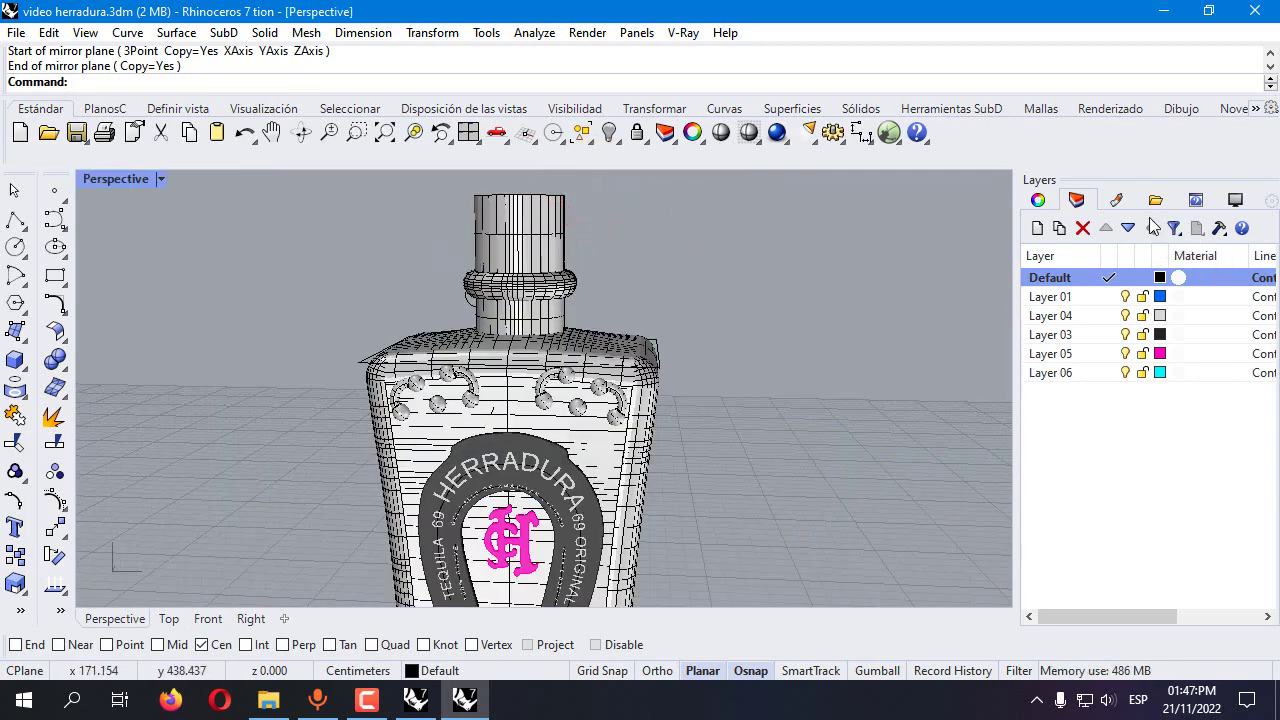
{"action": "left_click", "coordinate": [1038, 230]}
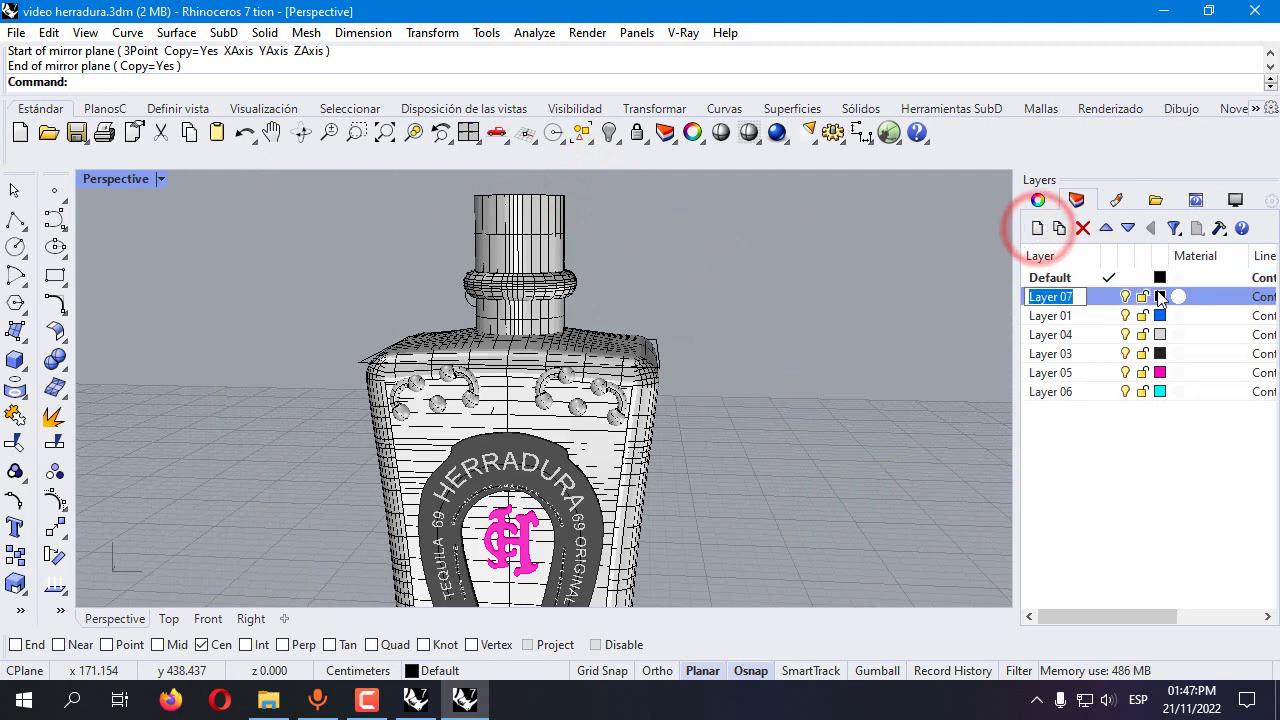
{"action": "left_click", "coordinate": [1160, 297]}
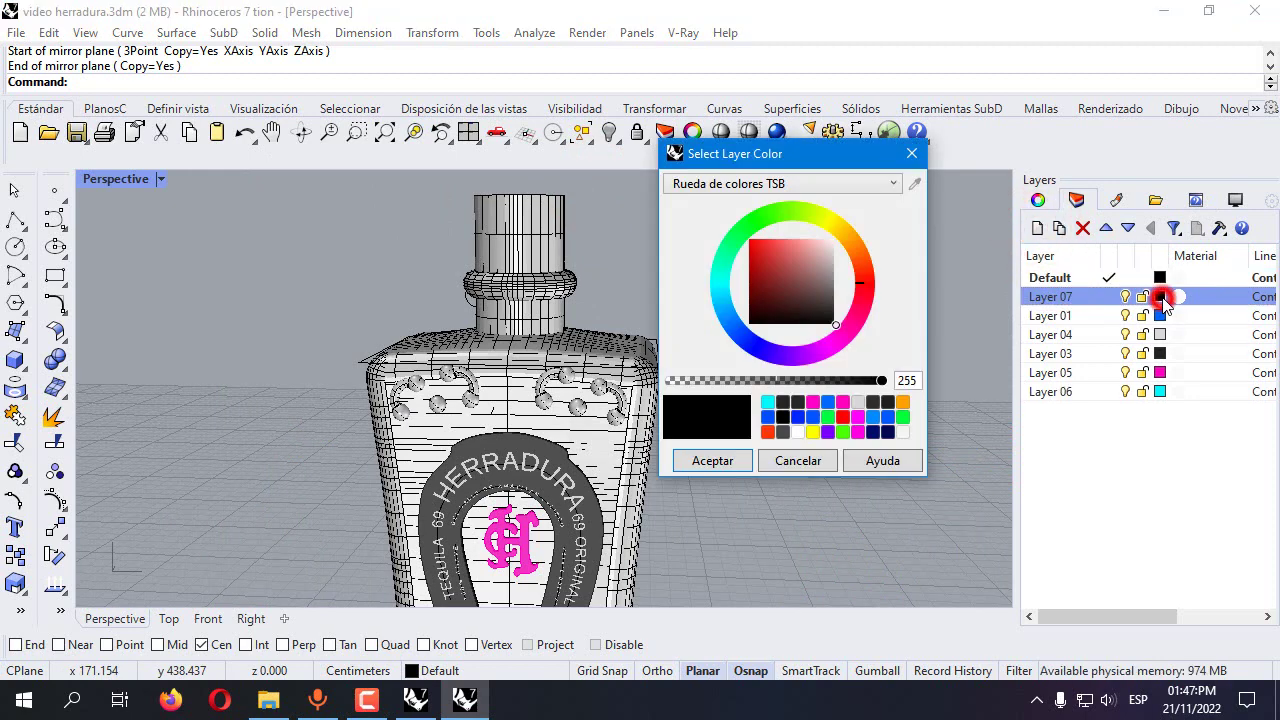
{"action": "left_click", "coordinate": [842, 433]}
{"action": "left_click", "coordinate": [827, 432]}
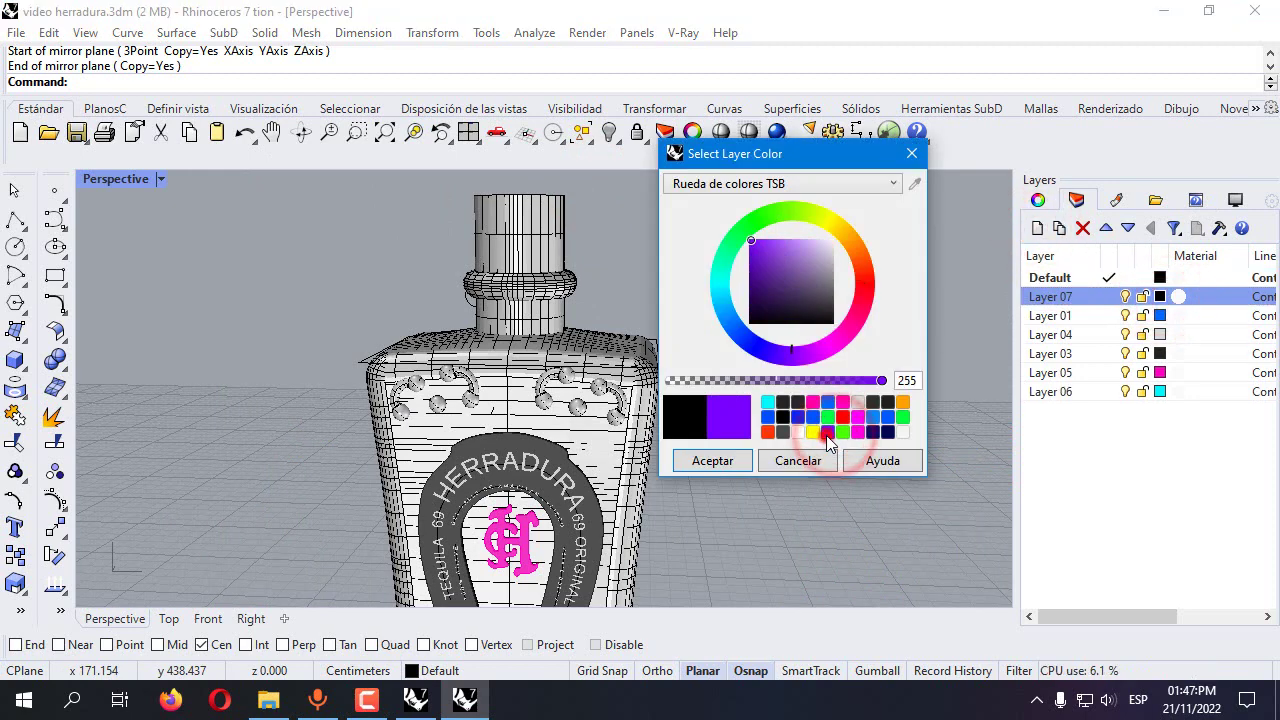
{"action": "left_click", "coordinate": [712, 460]}
{"action": "double_click", "coordinate": [94, 178]}
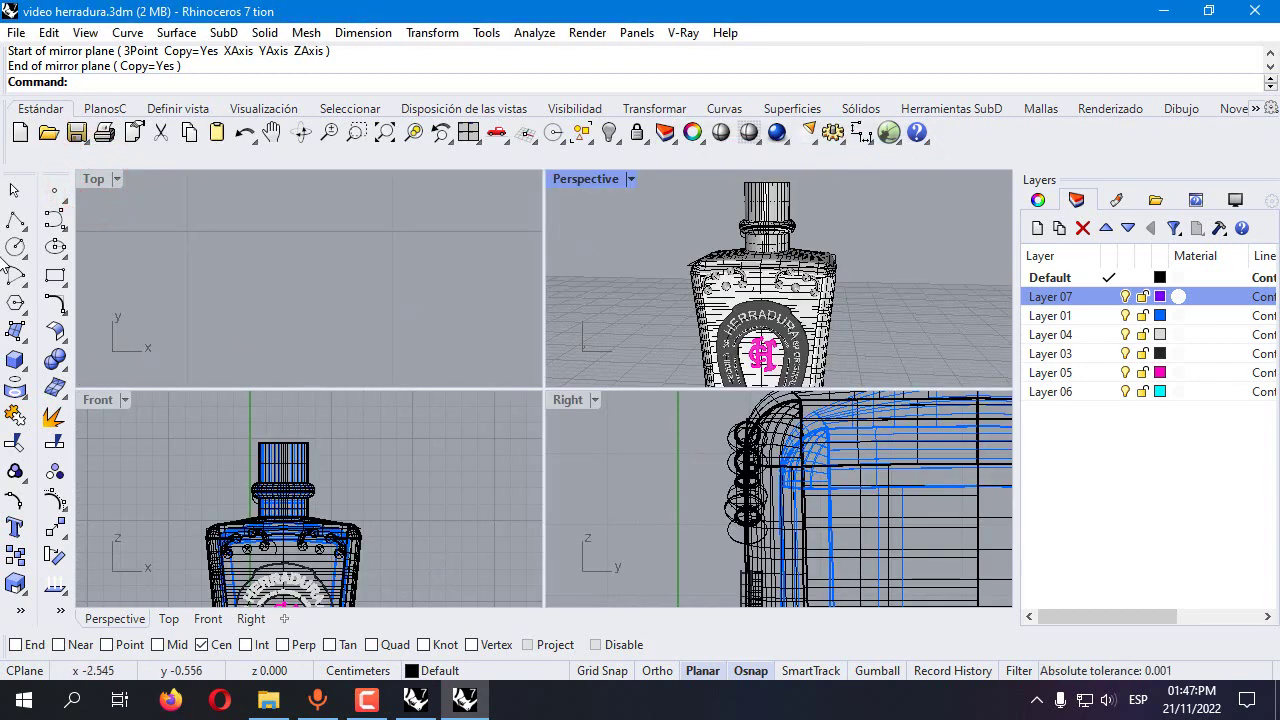
Disable object snaps and make Layer 07 the current layer for a new polyline
{"action": "left_click", "coordinate": [15, 218]}
{"action": "left_click", "coordinate": [1100, 283]}
{"action": "left_click", "coordinate": [1103, 296]}
{"action": "scroll", "coordinate": [253, 475], "scroll_direction": "up", "scroll_amount": 5}
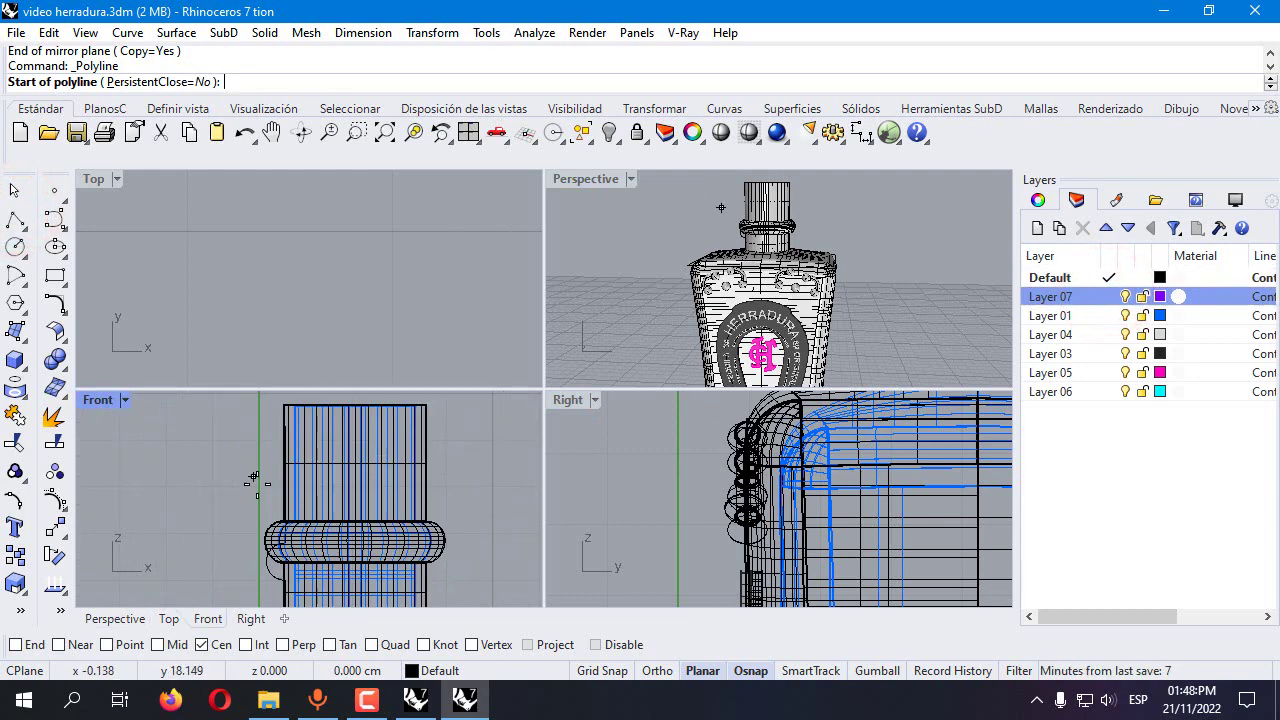
{"action": "left_click", "coordinate": [596, 645]}
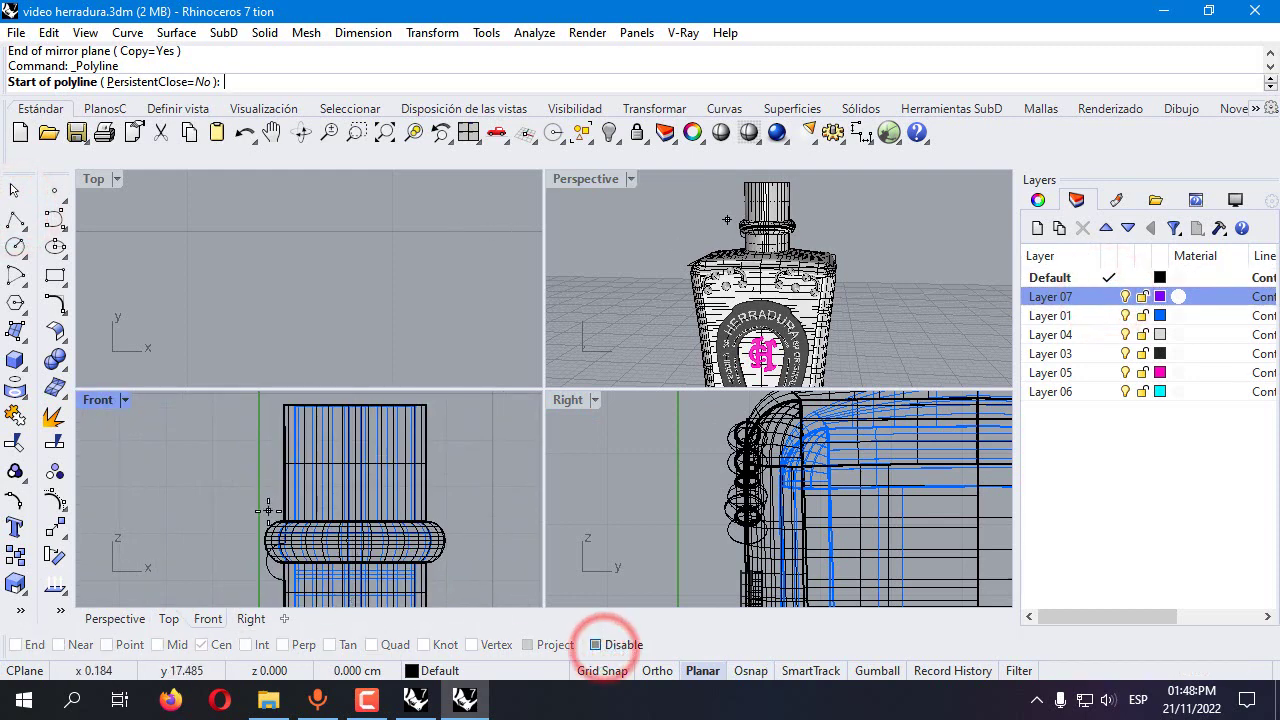
{"action": "left_click", "coordinate": [1108, 296]}
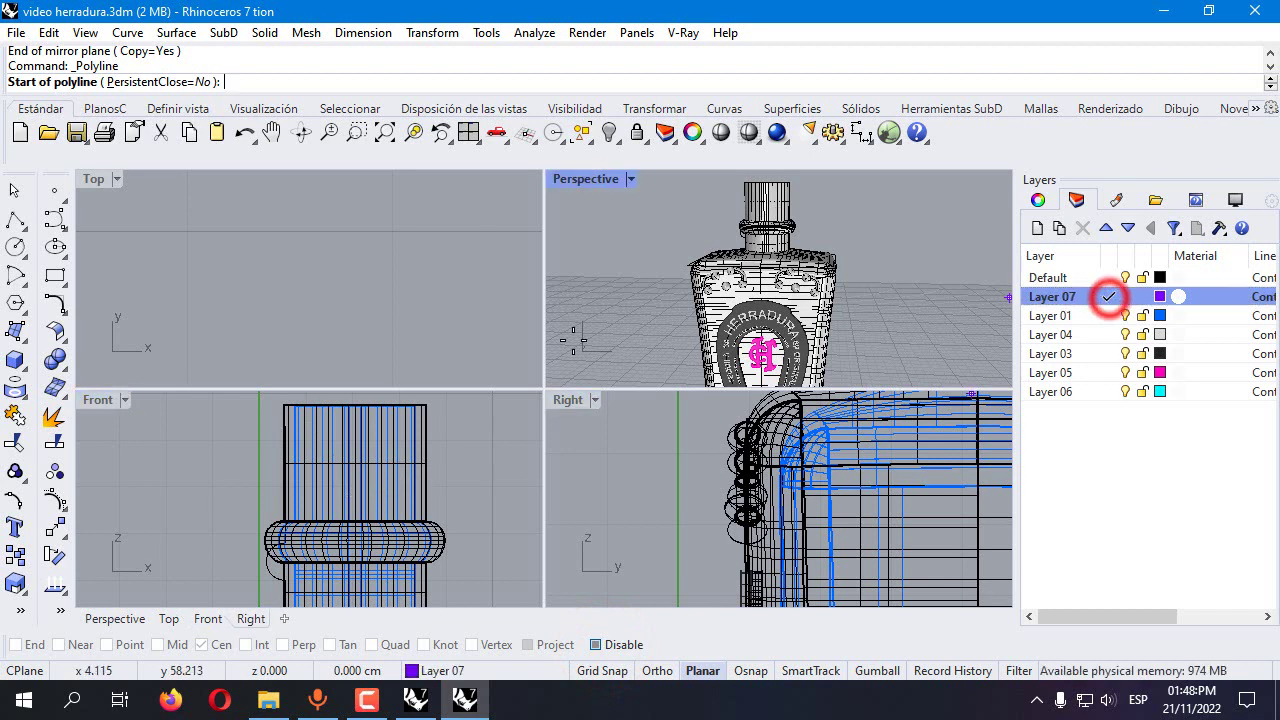
Draw a polyline beside the bottle's neck, rising vertically about 2.59 cm from the ring and ending in an inward-slanting segment about 0.45 cm long
{"action": "left_click", "coordinate": [274, 520]}
{"action": "key", "text": "F8"}
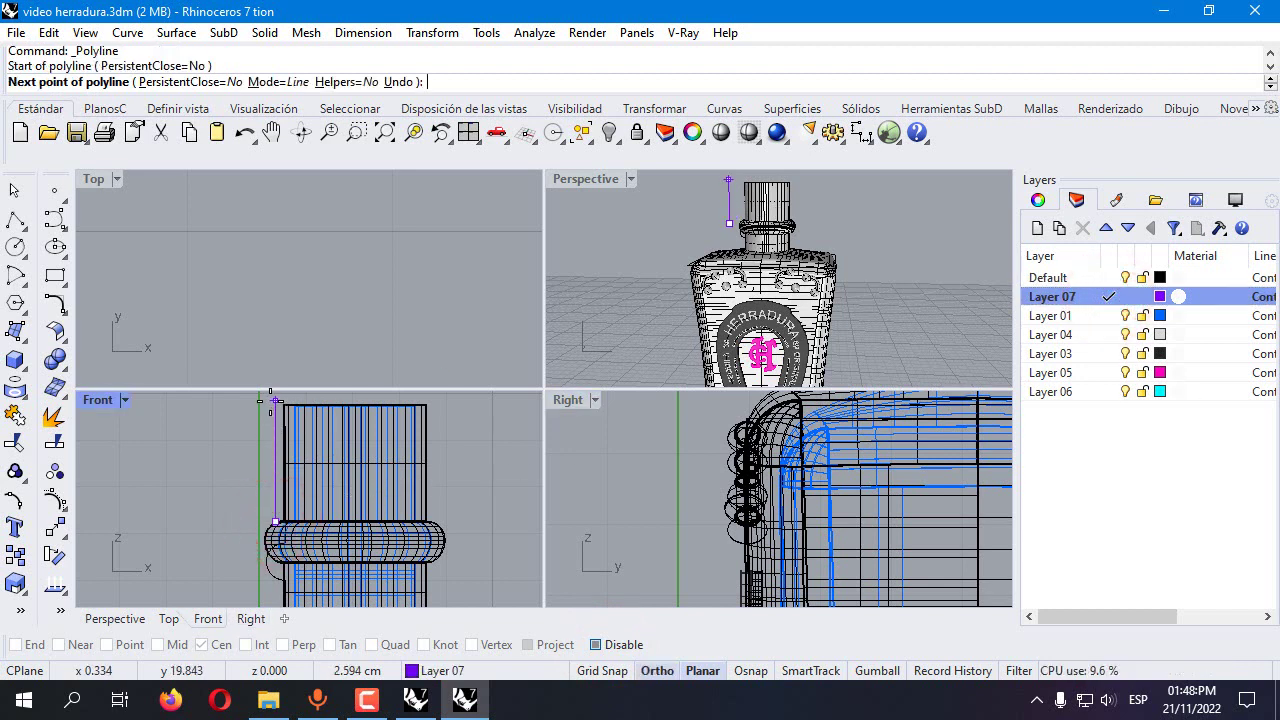
{"action": "left_click", "coordinate": [270, 400]}
{"action": "scroll", "coordinate": [271, 400], "scroll_direction": "down", "scroll_amount": 2}
{"action": "key", "text": "F8"}
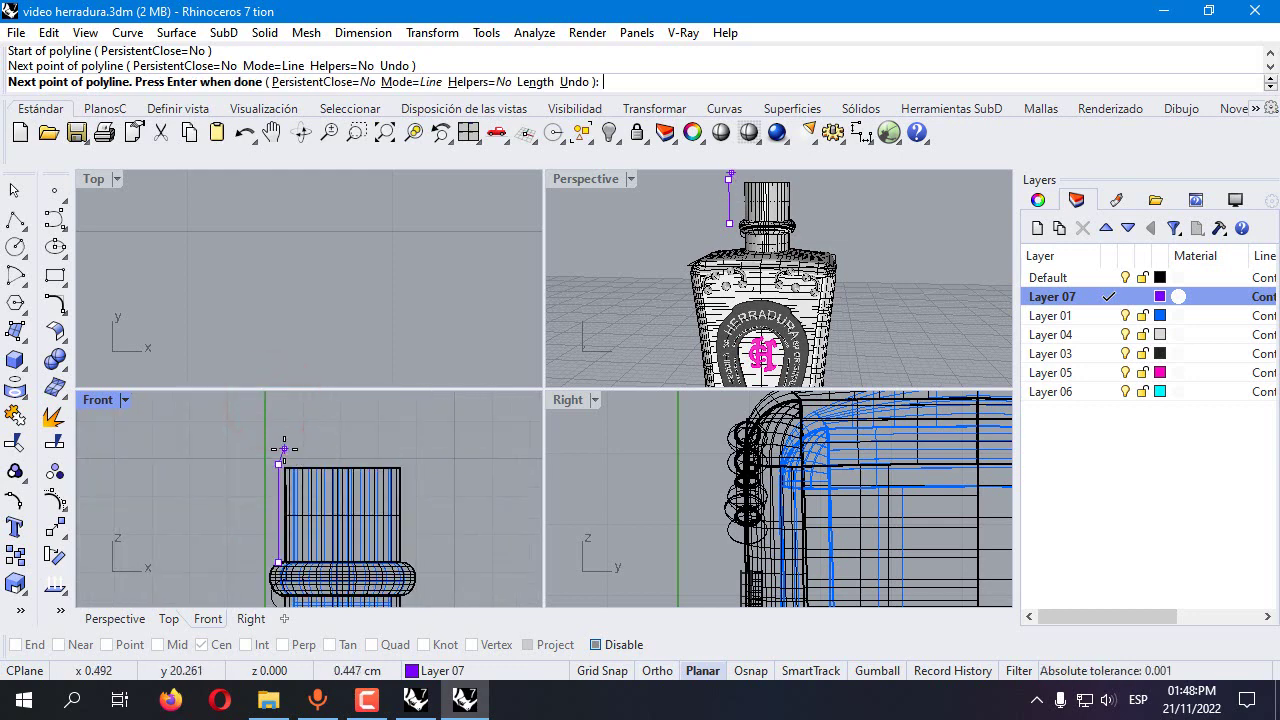
{"action": "left_click", "coordinate": [285, 450]}
{"action": "key", "text": "Return"}
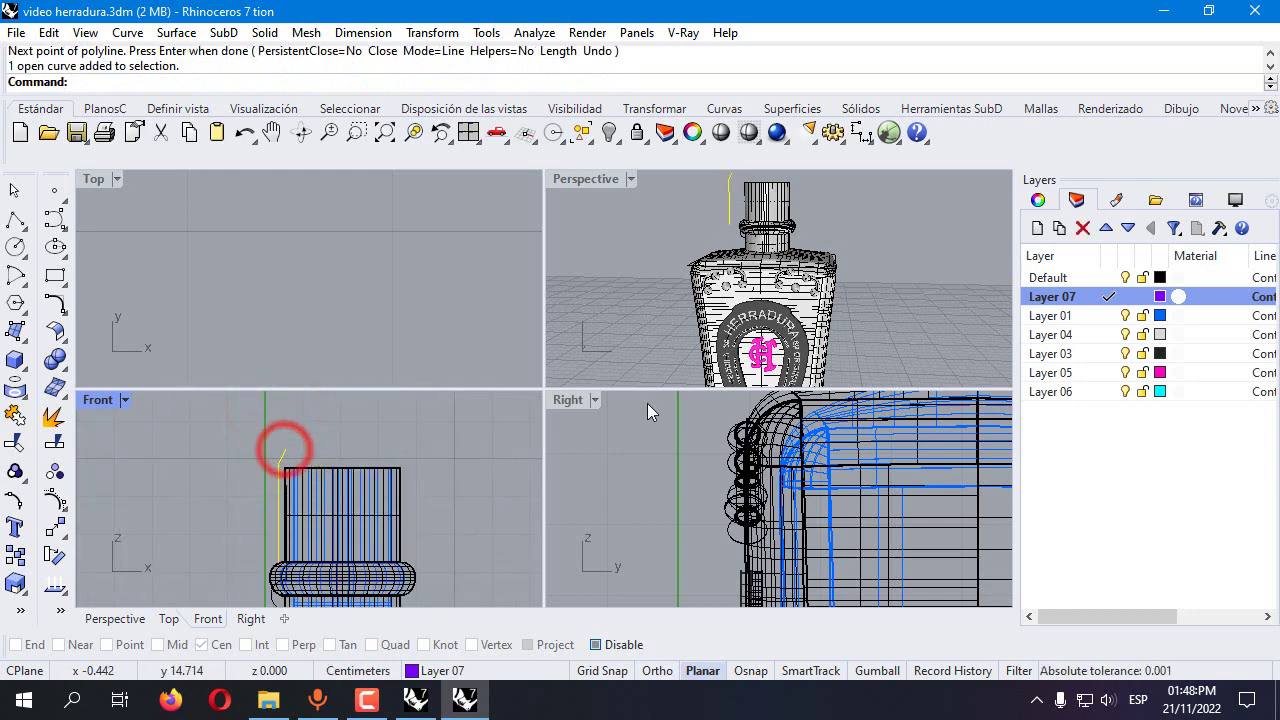
Move the polyline in the side view to the middle of the bottle neck's depth
{"action": "scroll", "coordinate": [715, 508], "scroll_direction": "down", "scroll_amount": 6}
{"action": "scroll", "coordinate": [716, 505], "scroll_direction": "up", "scroll_amount": 2}
{"action": "left_click_drag", "start_coordinate": [716, 497], "coordinate": [850, 500], "text": "shift"}
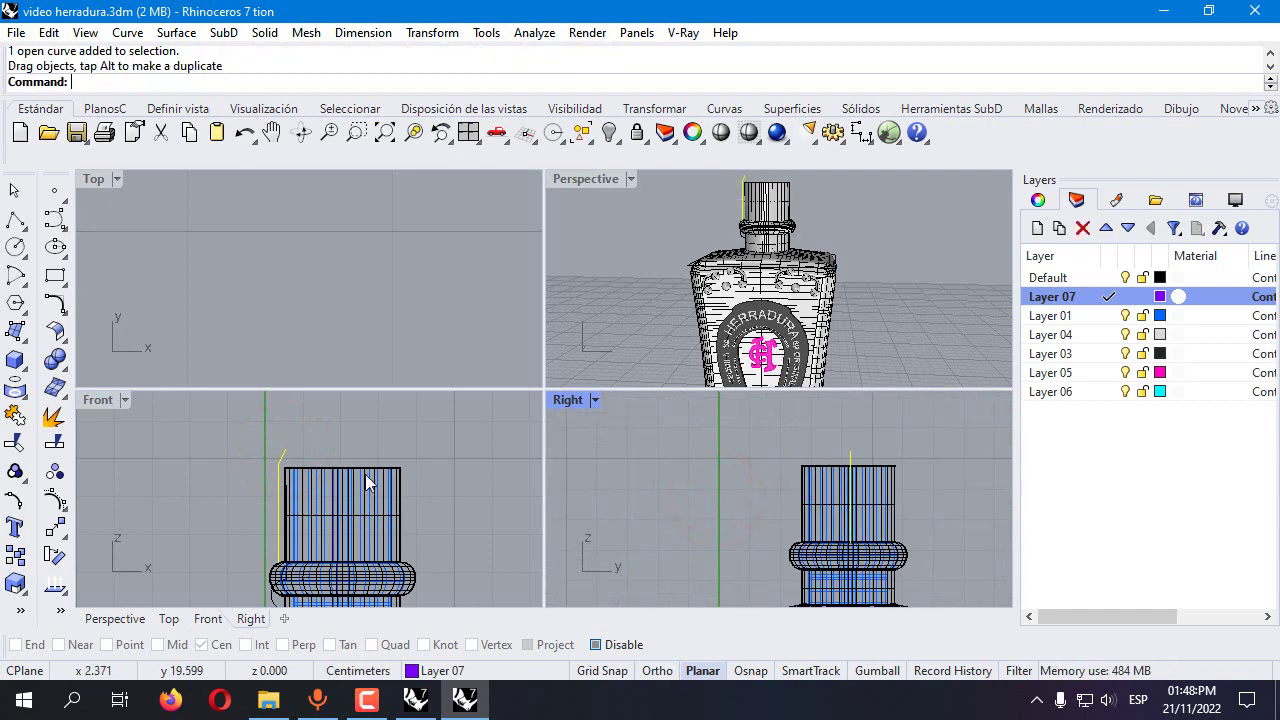
Revolve the neck polyline through a full circle around the neck's vertical centre axis, using the centre object snap
{"action": "left_click", "coordinate": [56, 532]}
{"action": "left_click", "coordinate": [15, 330]}
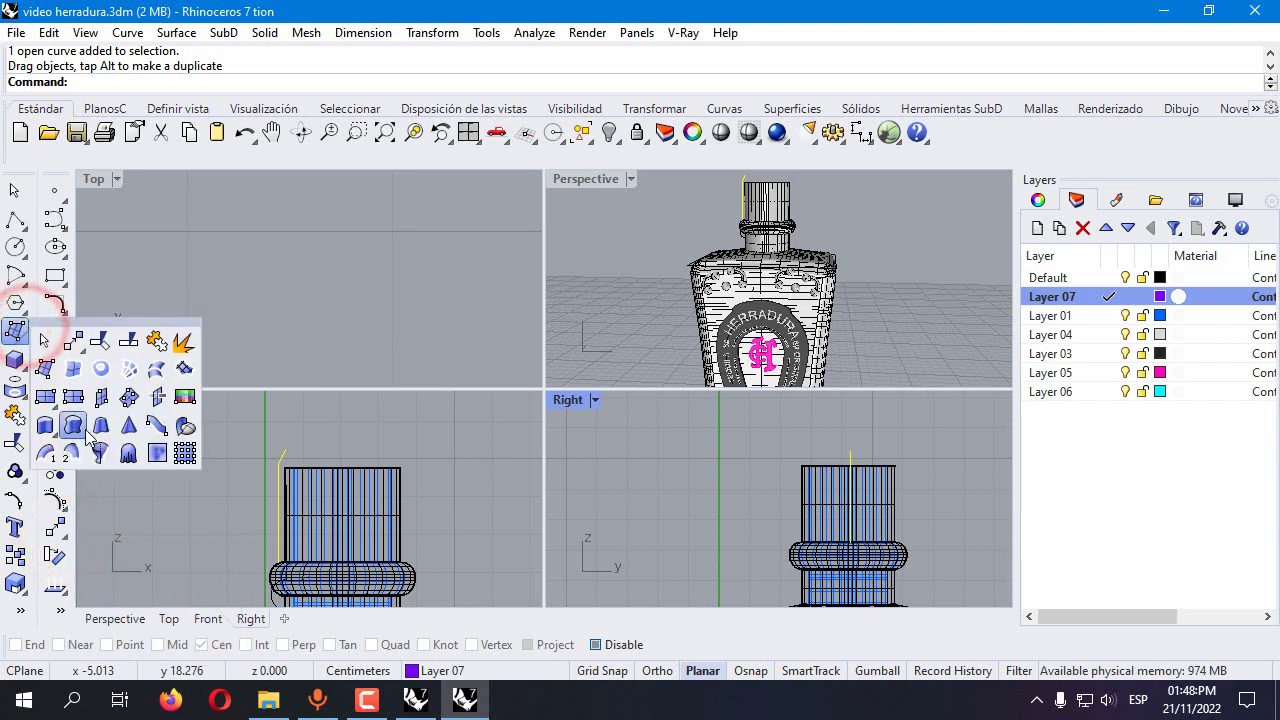
{"action": "left_click", "coordinate": [100, 452]}
{"action": "left_click", "coordinate": [604, 644]}
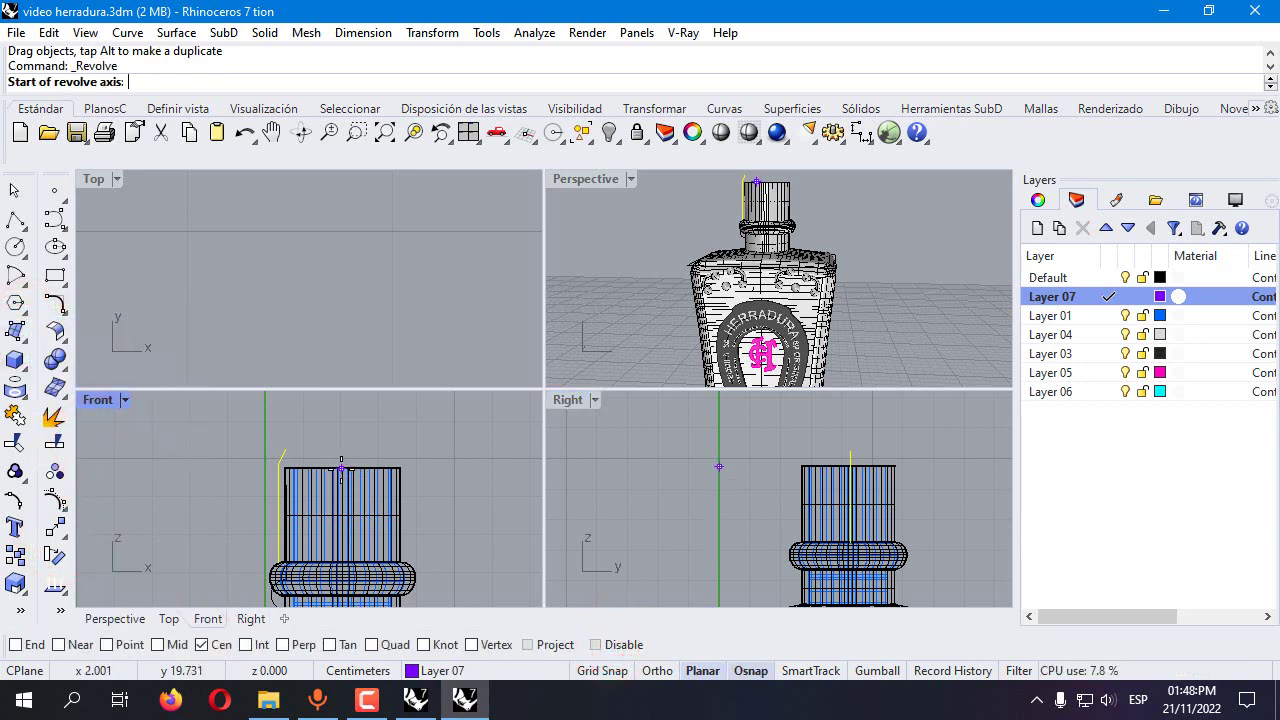
{"action": "right_click_drag", "start_coordinate": [342, 579], "coordinate": [329, 503]}
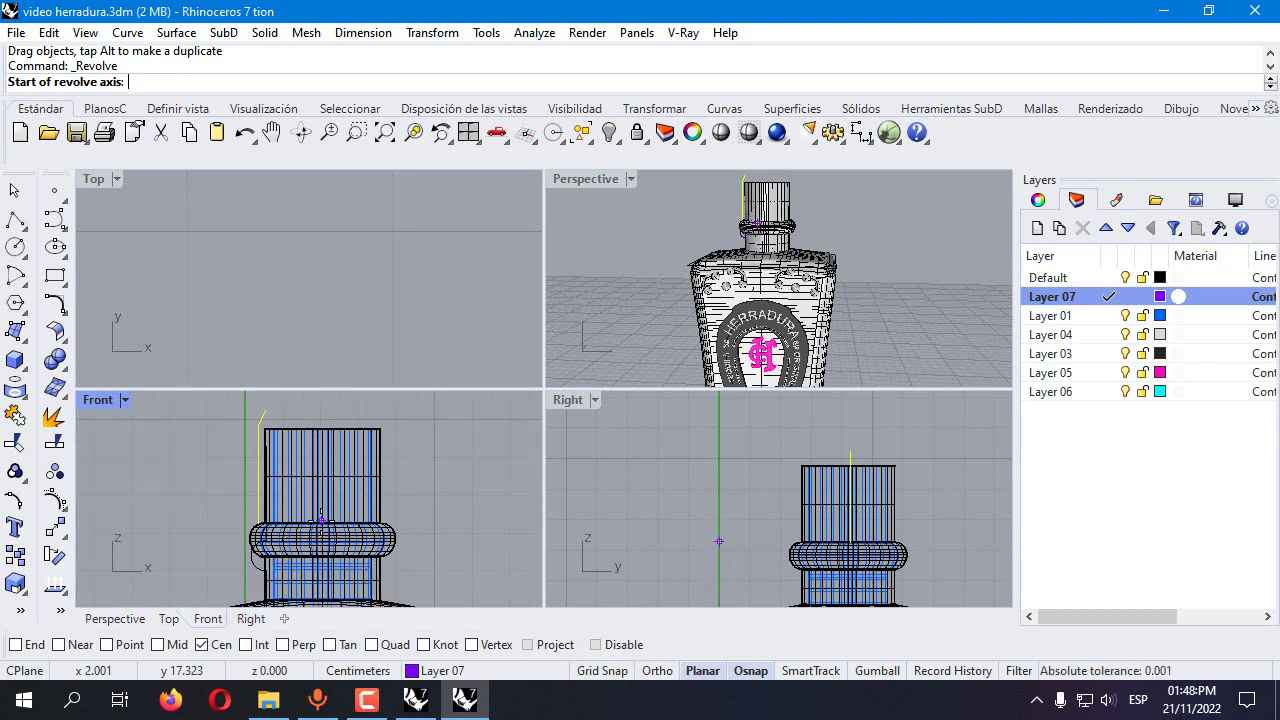
{"action": "scroll", "coordinate": [320, 515], "scroll_direction": "down", "scroll_amount": 5}
{"action": "left_click", "coordinate": [338, 584]}
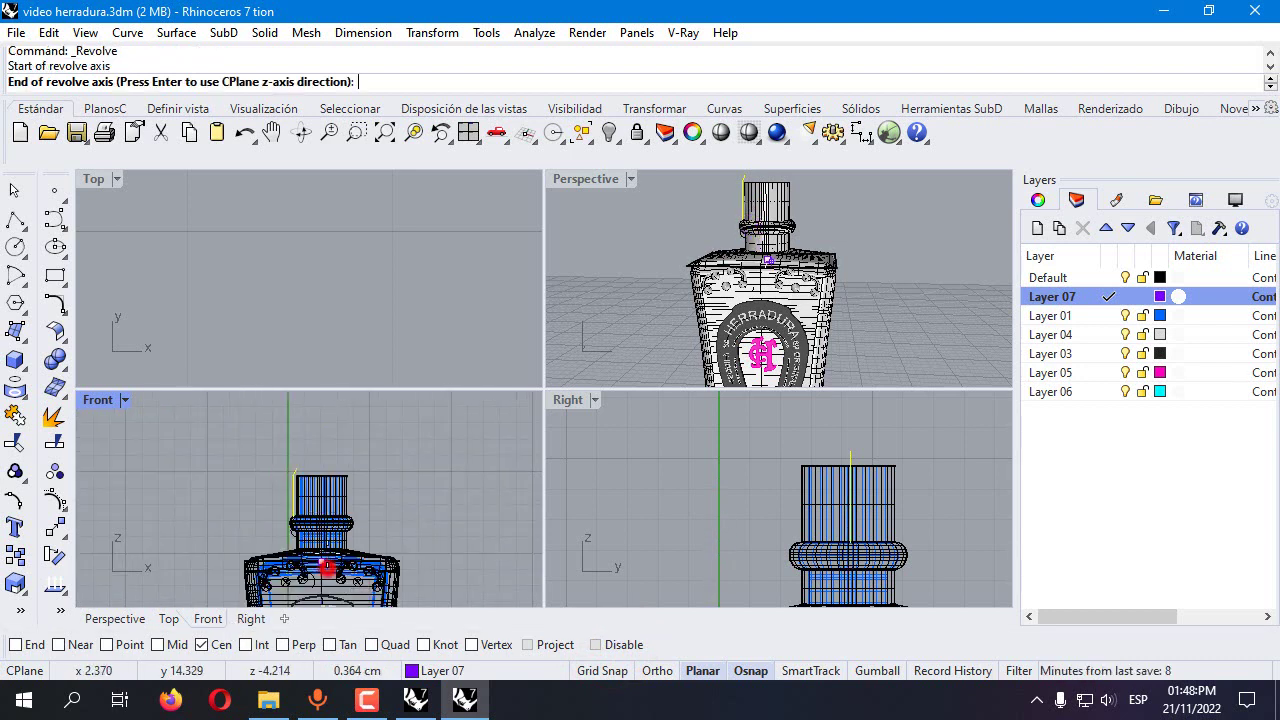
{"action": "left_click", "coordinate": [337, 404]}
{"action": "left_click", "coordinate": [330, 81]}
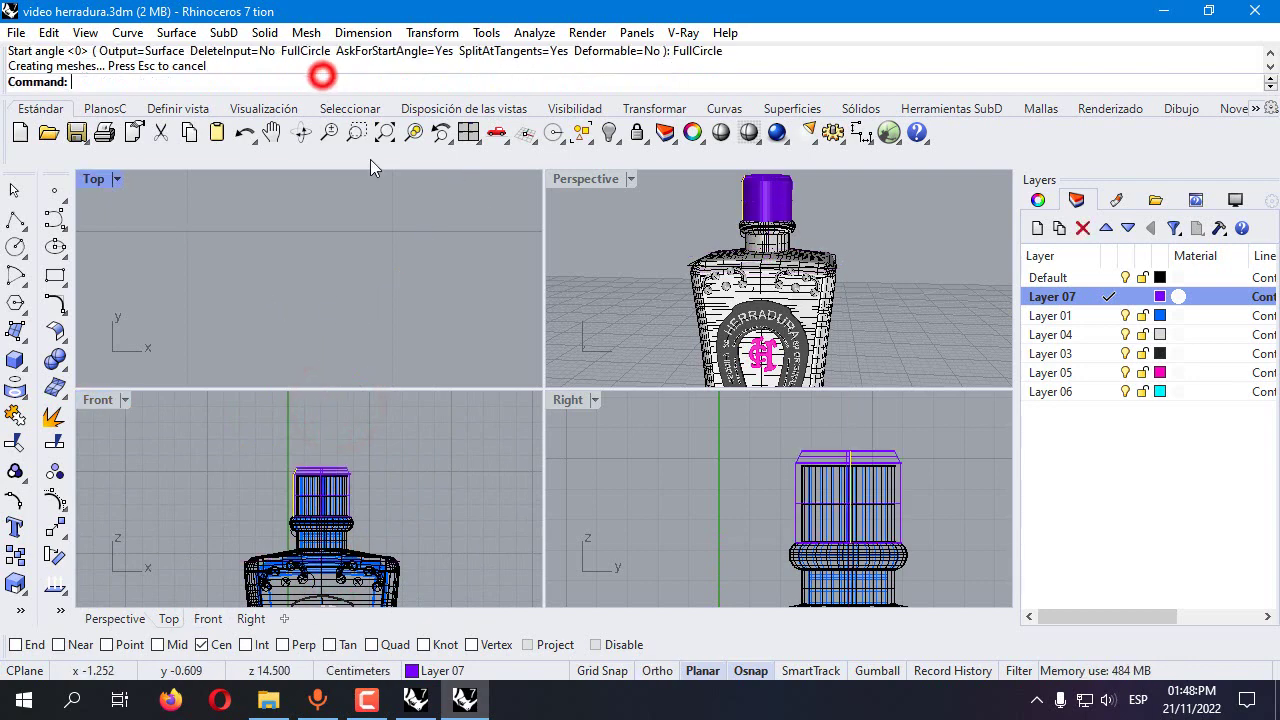
Close the open top of the revolved cap with a planar surface built from its upper circular edge
{"action": "right_click_drag", "start_coordinate": [755, 330], "coordinate": [670, 235]}
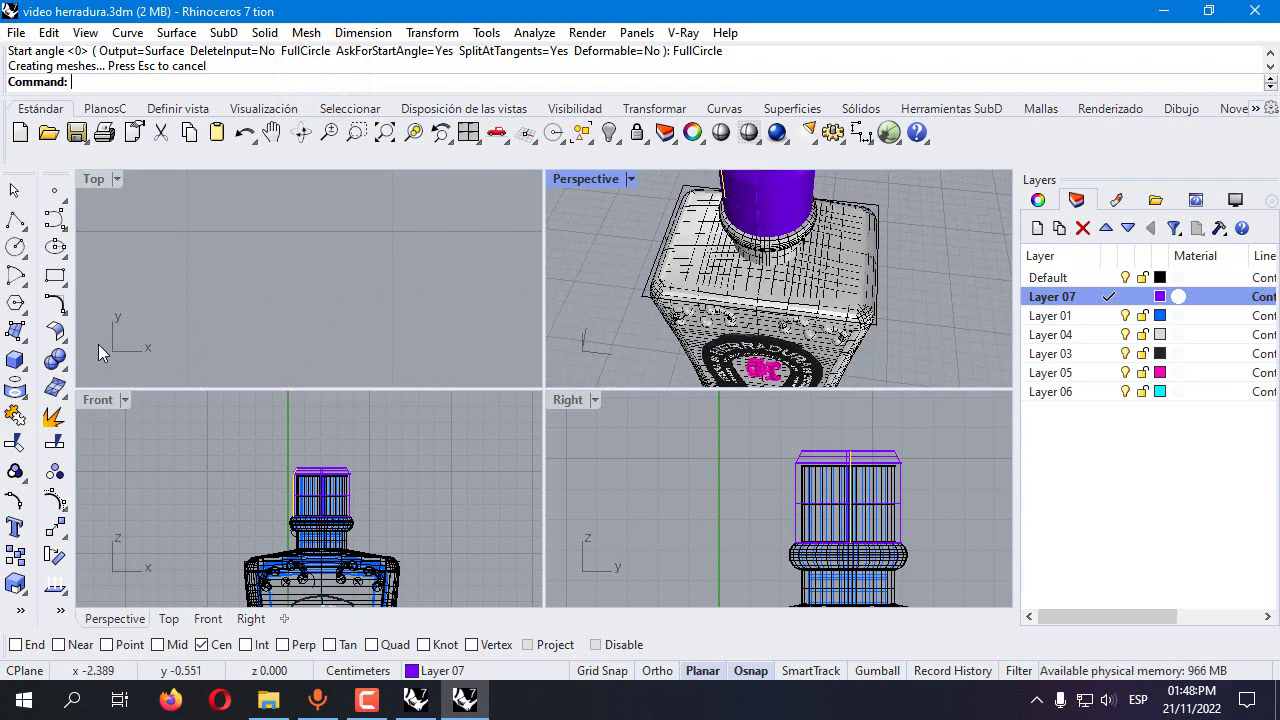
{"action": "left_click", "coordinate": [122, 315]}
{"action": "left_click", "coordinate": [22, 338]}
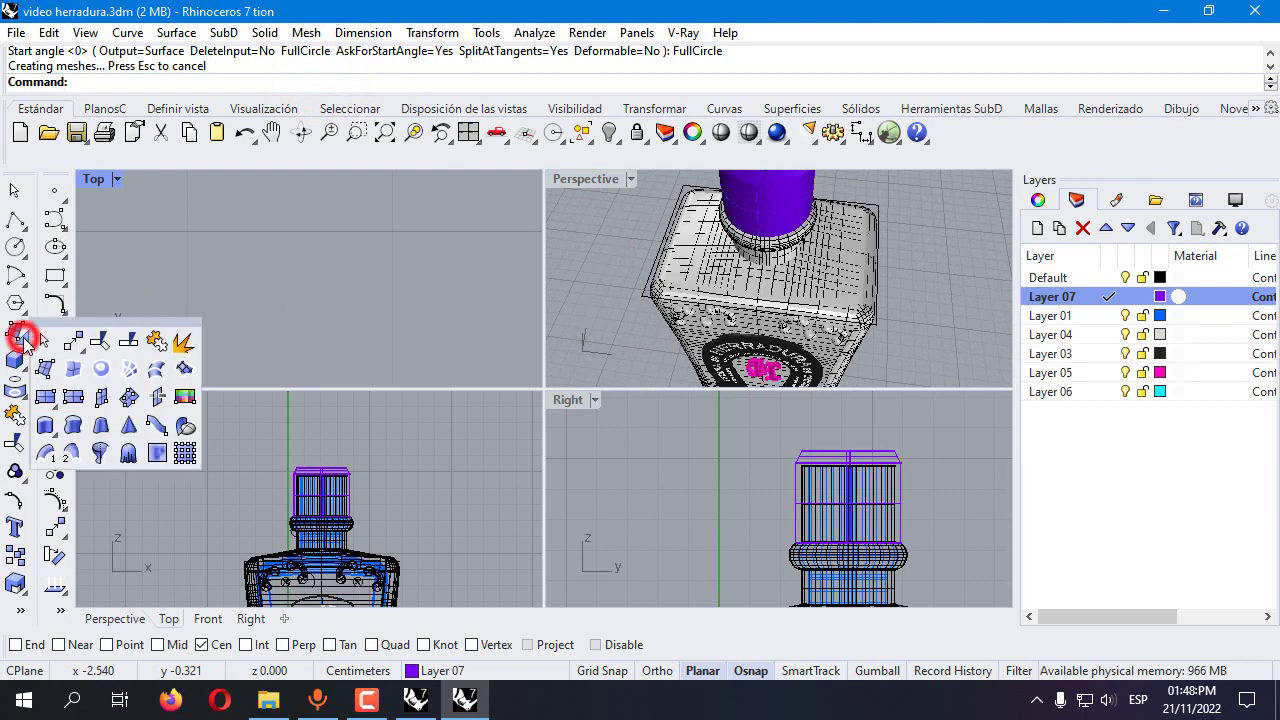
{"action": "left_click", "coordinate": [97, 368]}
{"action": "left_click", "coordinate": [706, 193]}
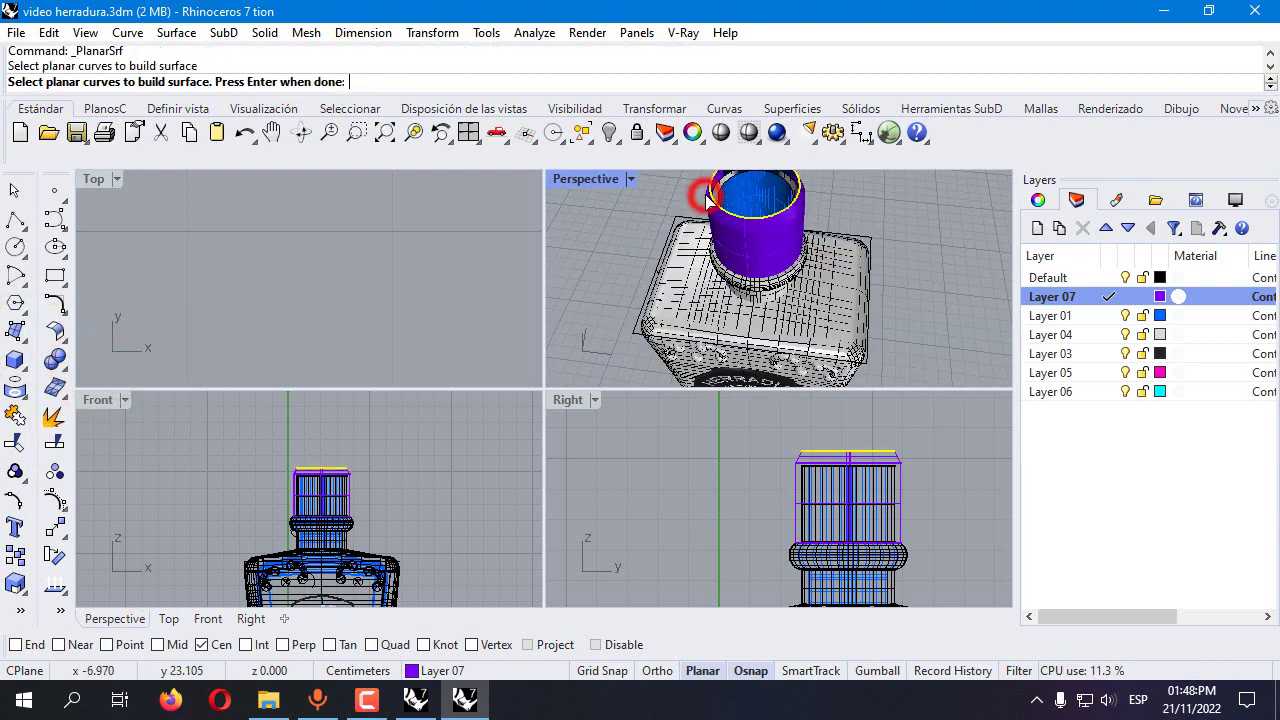
{"action": "key", "text": "Return"}
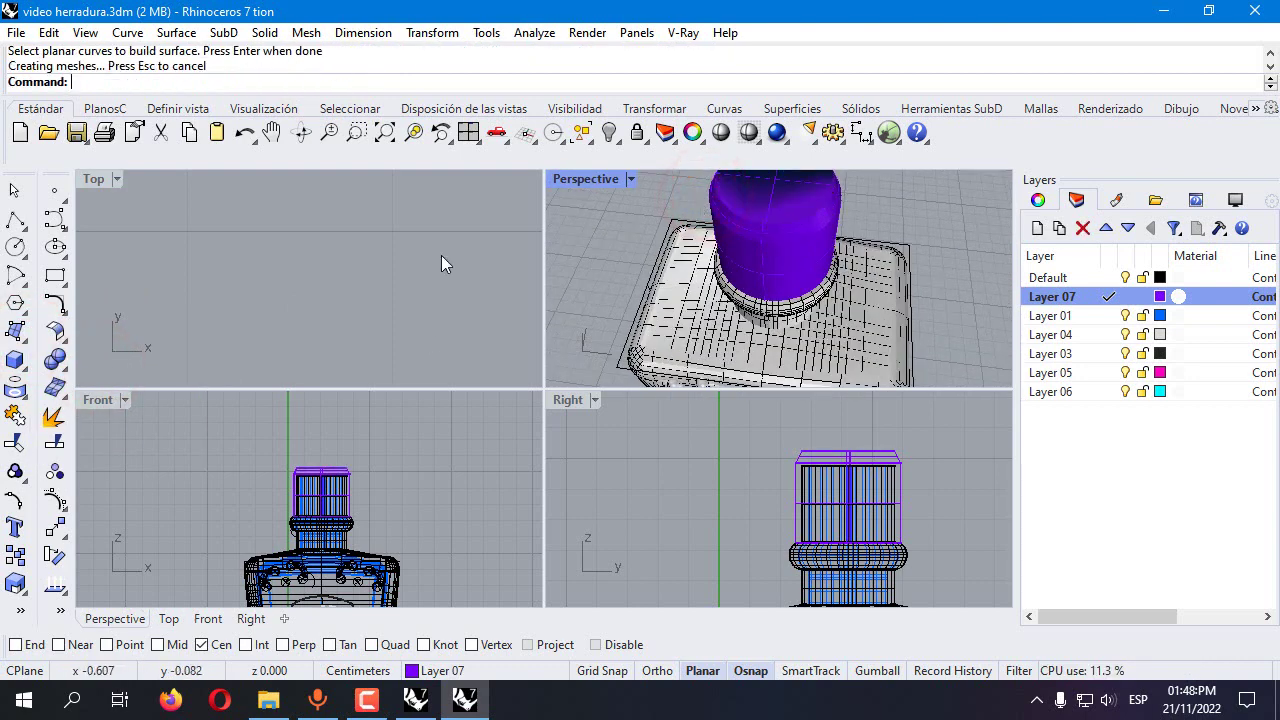
Fillet the cap's flat top and slanted side surface with a 0.100 cm radius and trimming on
{"action": "left_click", "coordinate": [55, 332]}
{"action": "scroll", "coordinate": [818, 279], "scroll_direction": "down", "scroll_amount": 3}
{"action": "scroll", "coordinate": [846, 333], "scroll_direction": "up", "scroll_amount": 5}
{"action": "scroll", "coordinate": [818, 279], "scroll_direction": "down", "scroll_amount": 2}
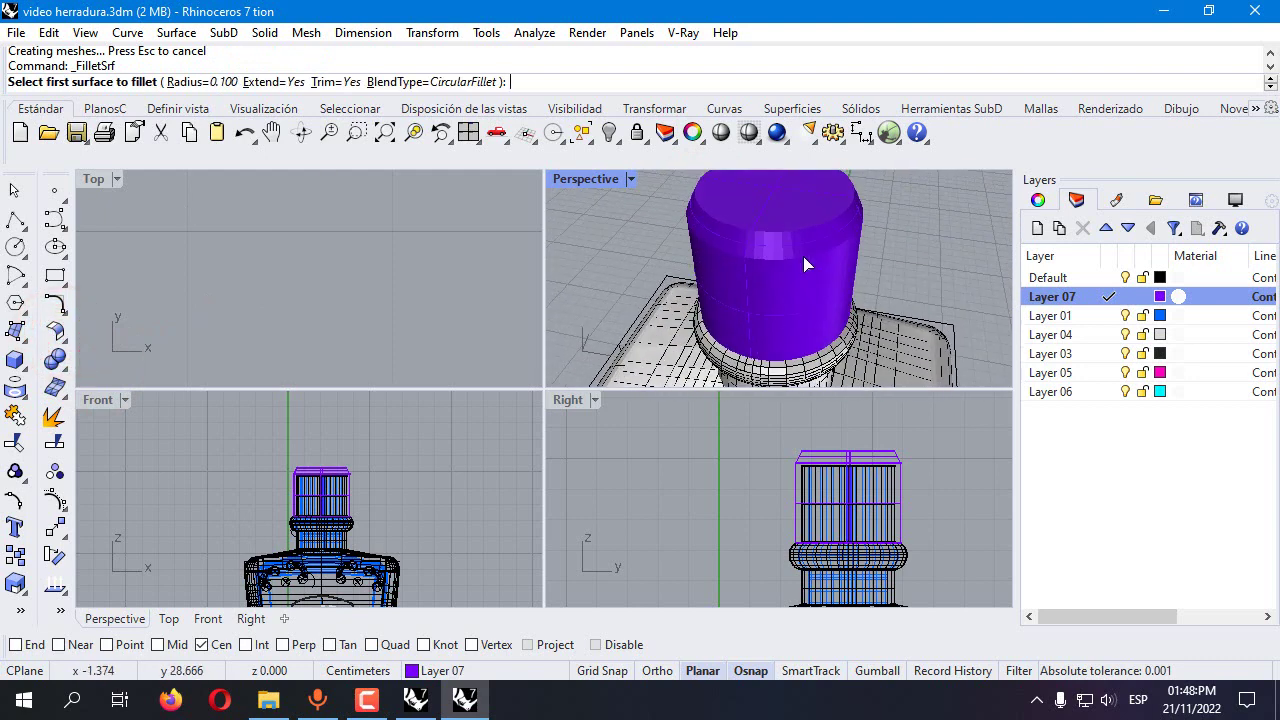
{"action": "scroll", "coordinate": [726, 215], "scroll_direction": "up", "scroll_amount": 3}
{"action": "left_click", "coordinate": [708, 213]}
{"action": "left_click", "coordinate": [691, 247]}
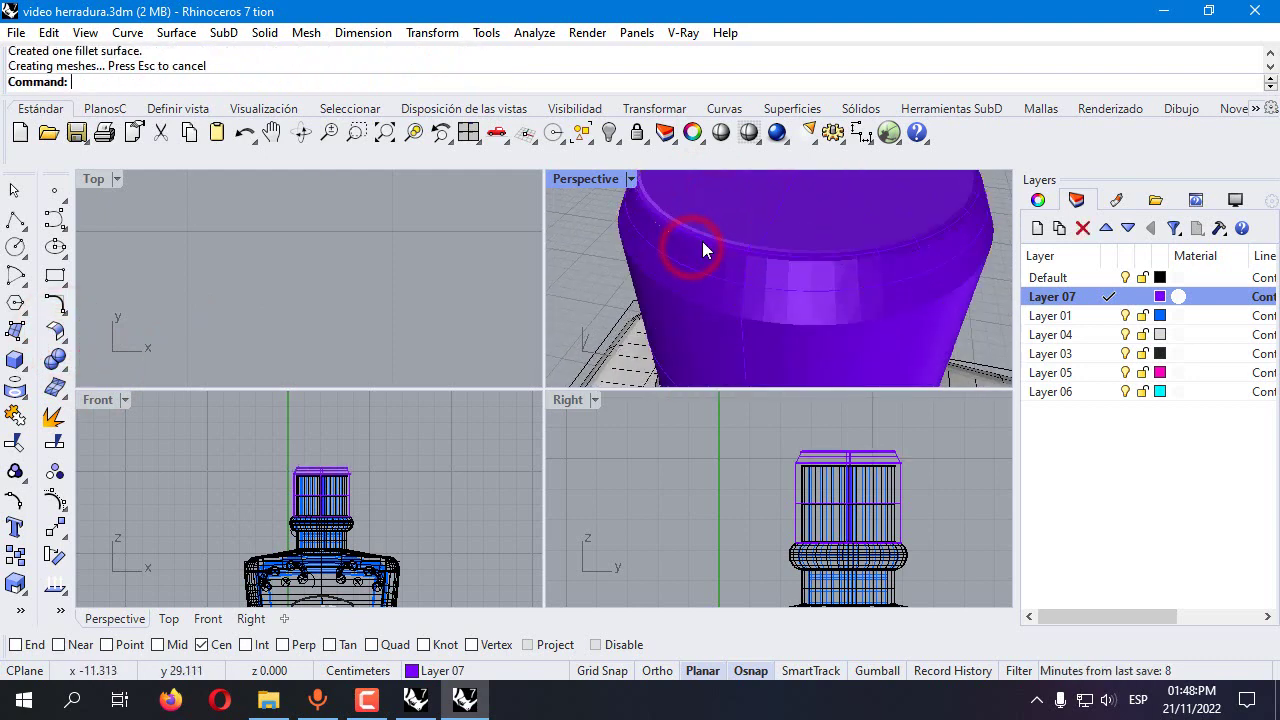
Join the cap's flat top, fillet and revolved side into one polysurface
{"action": "scroll", "coordinate": [688, 255], "scroll_direction": "down", "scroll_amount": 4}
{"action": "left_click", "coordinate": [16, 414]}
{"action": "left_click", "coordinate": [710, 258]}
{"action": "scroll", "coordinate": [692, 281], "scroll_direction": "up", "scroll_amount": 3}
{"action": "left_click", "coordinate": [694, 282]}
{"action": "left_click", "coordinate": [693, 283]}
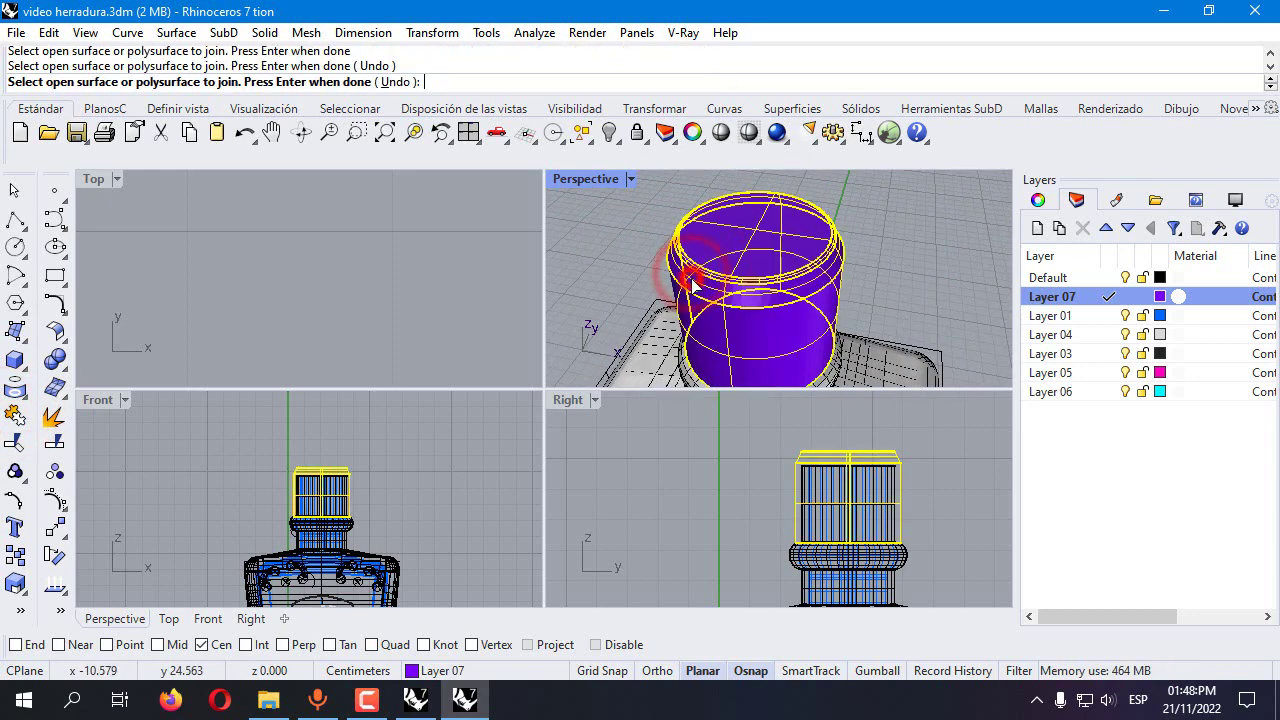
{"action": "key", "text": "Return"}
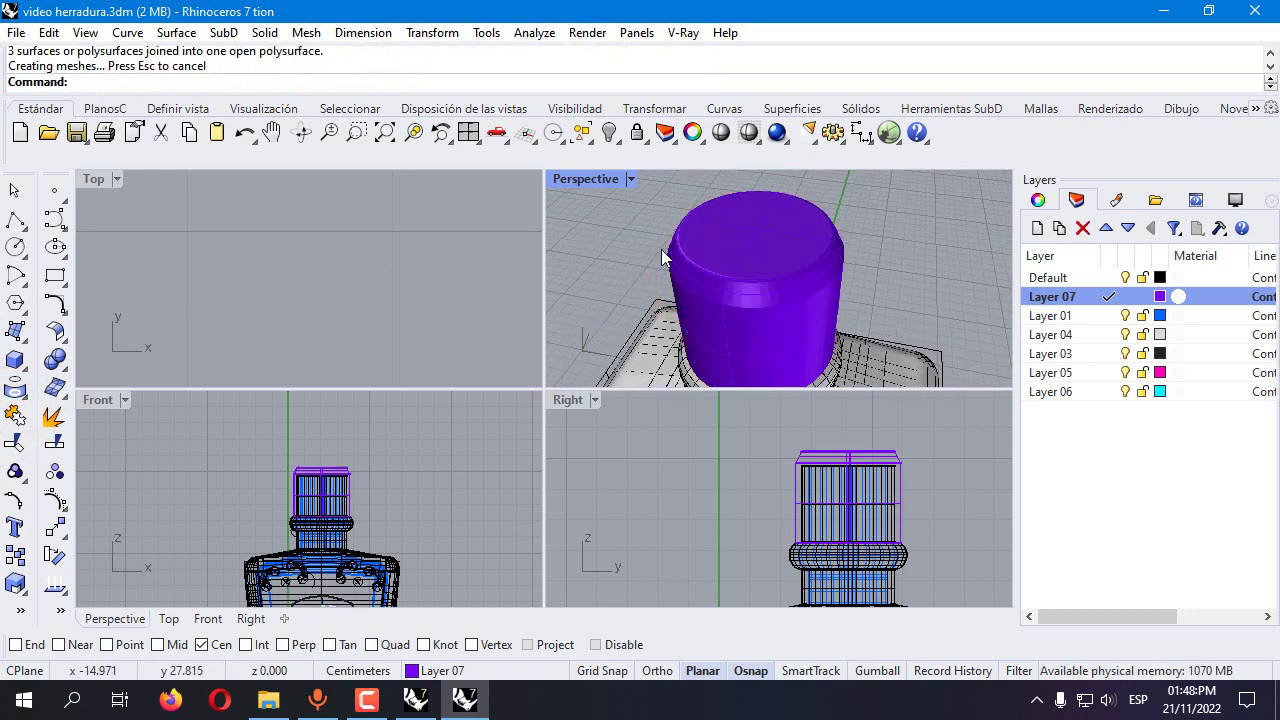
Offset the cap outward by 0.1 cm as a solid, flipping all directions and deleting the input surface
{"action": "left_click", "coordinate": [737, 236]}
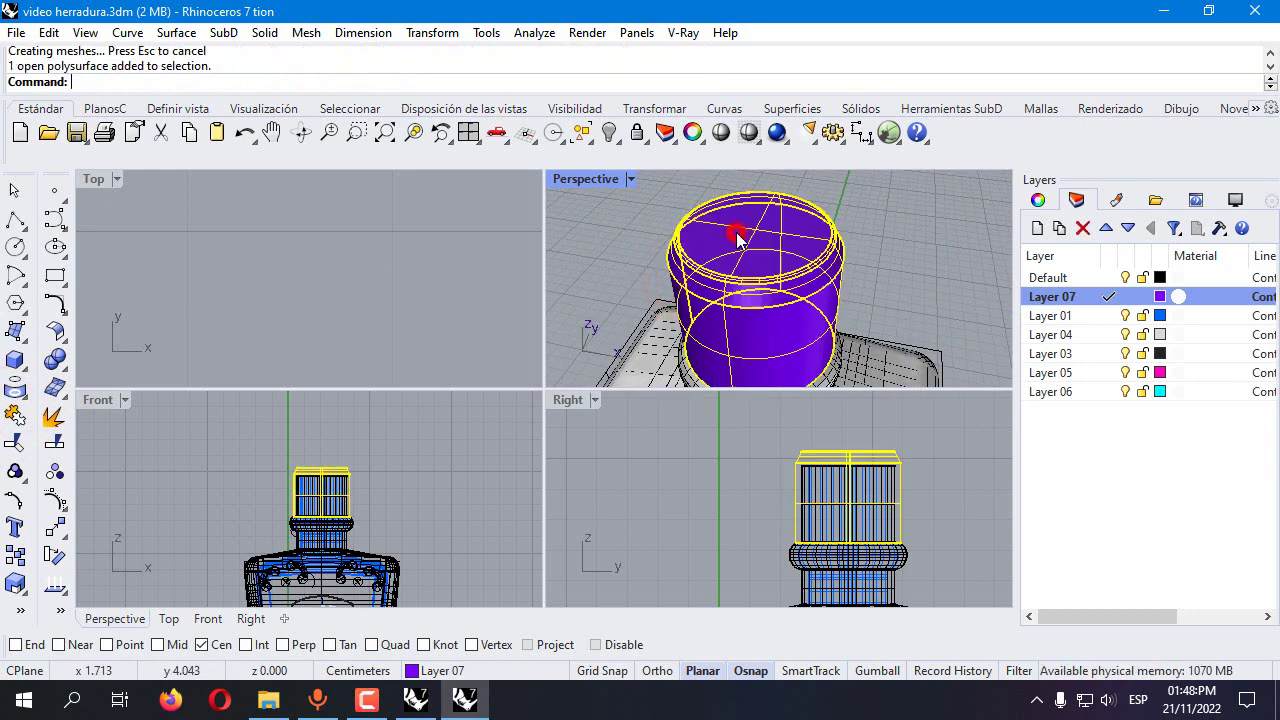
{"action": "left_click", "coordinate": [60, 335]}
{"action": "left_click", "coordinate": [108, 370]}
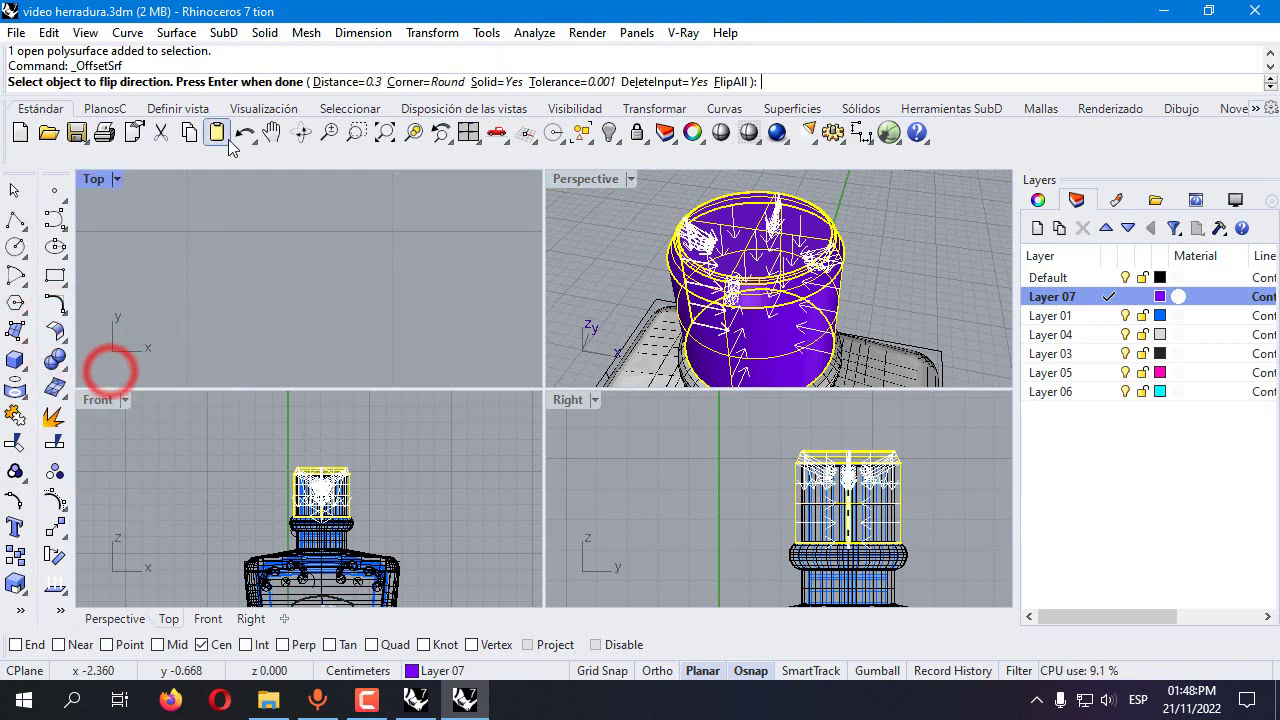
{"action": "left_click", "coordinate": [349, 79]}
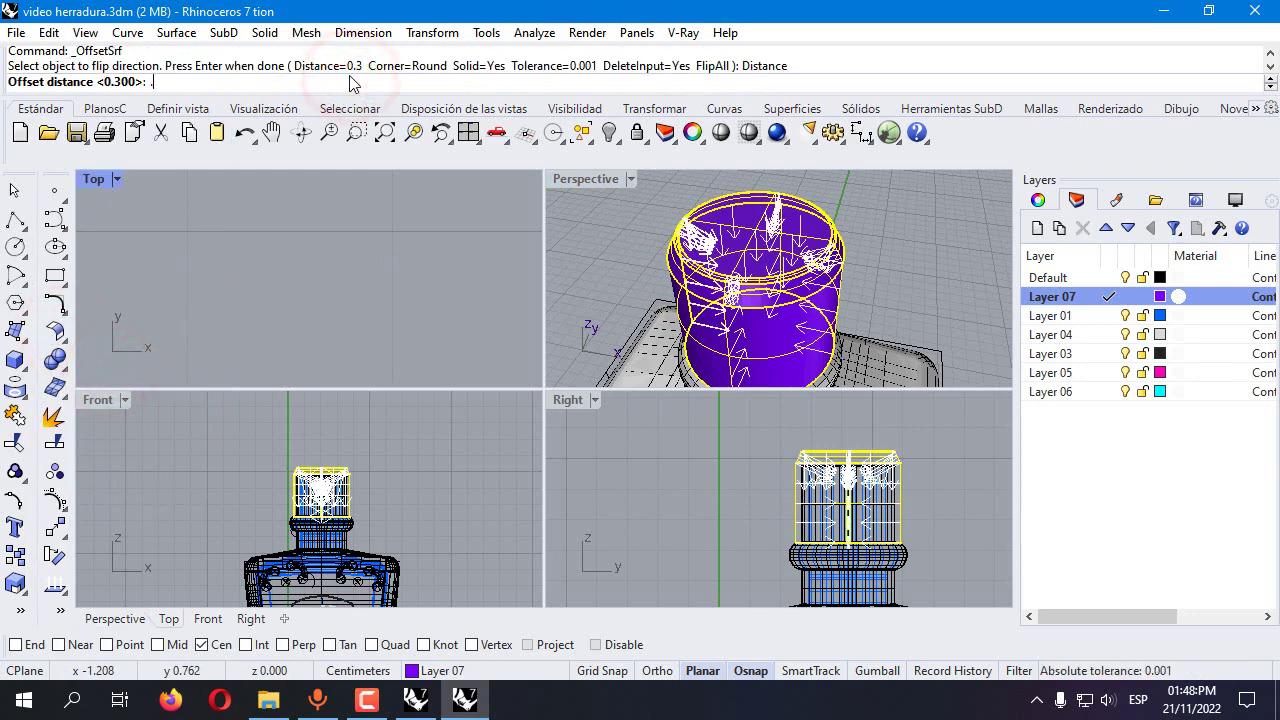
{"action": "type", "text": ".1"}
{"action": "key", "text": "Return"}
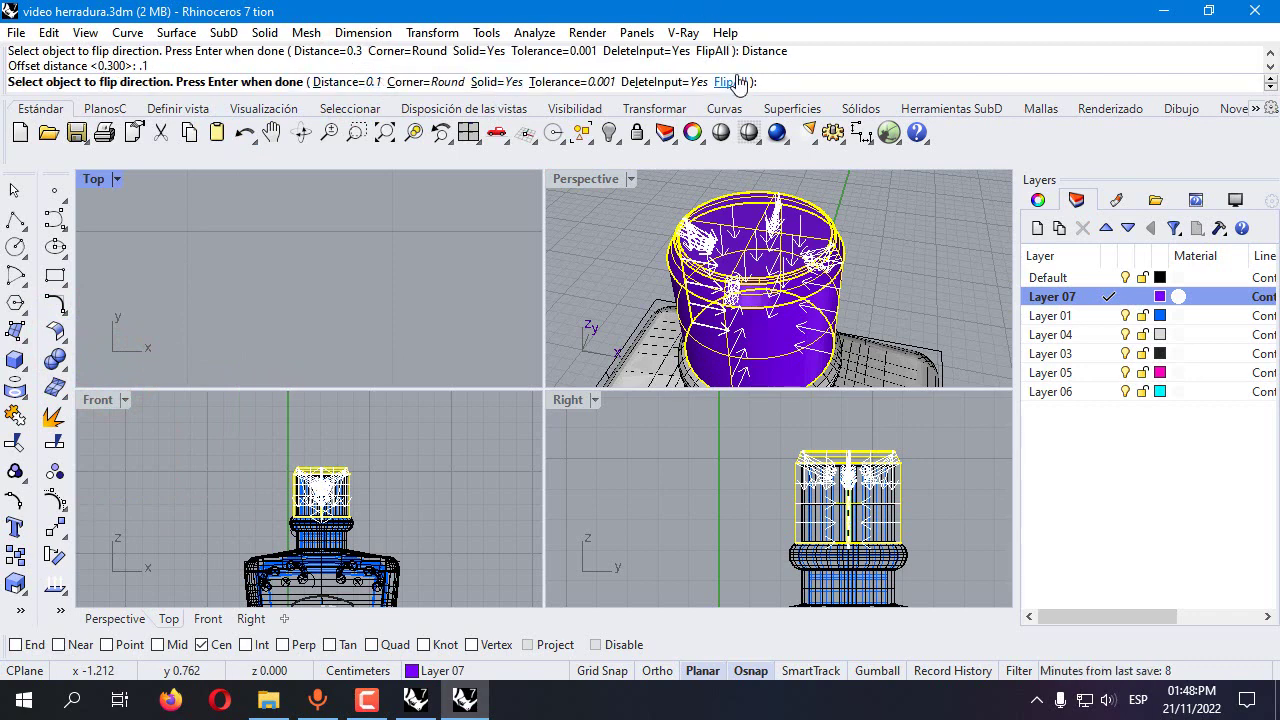
{"action": "left_click", "coordinate": [738, 81]}
{"action": "right_click", "coordinate": [731, 76]}
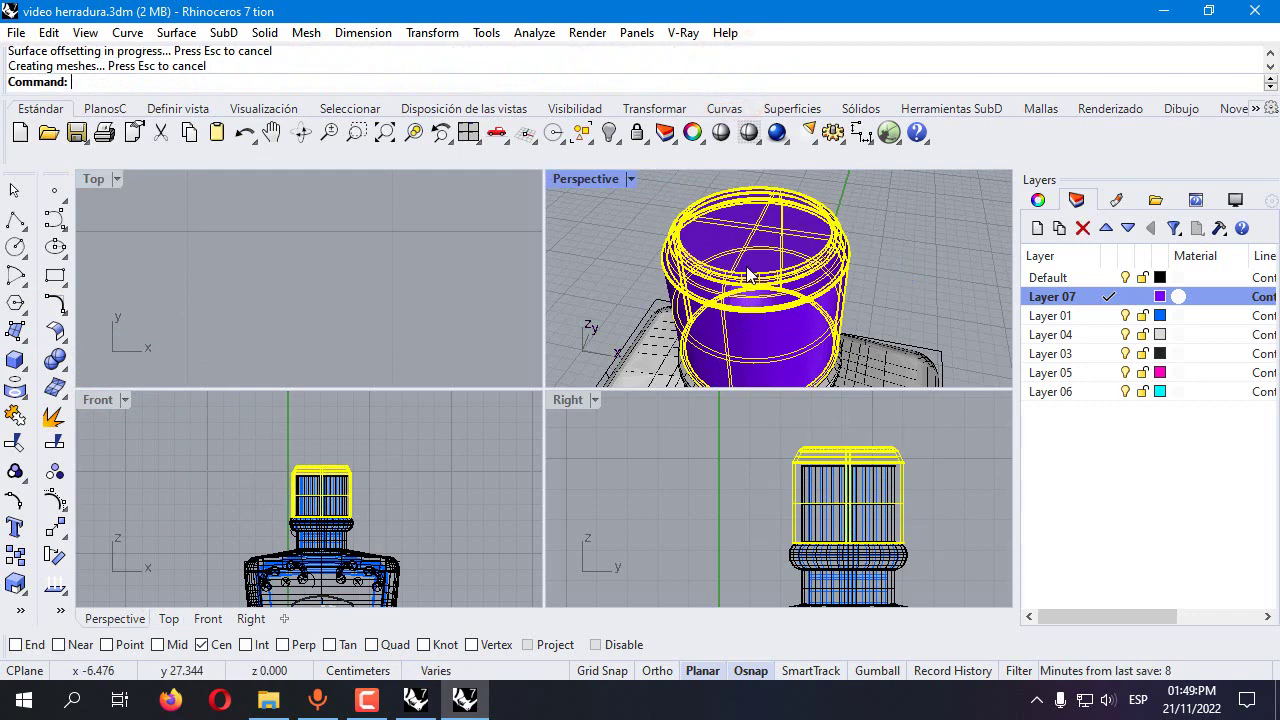
{"action": "left_click", "coordinate": [591, 245]}
Hide the purple solid cap so the bottle neck is exposed
{"action": "scroll", "coordinate": [588, 238], "scroll_direction": "down", "scroll_amount": 3}
{"action": "right_click_drag", "start_coordinate": [586, 234], "coordinate": [631, 283]}
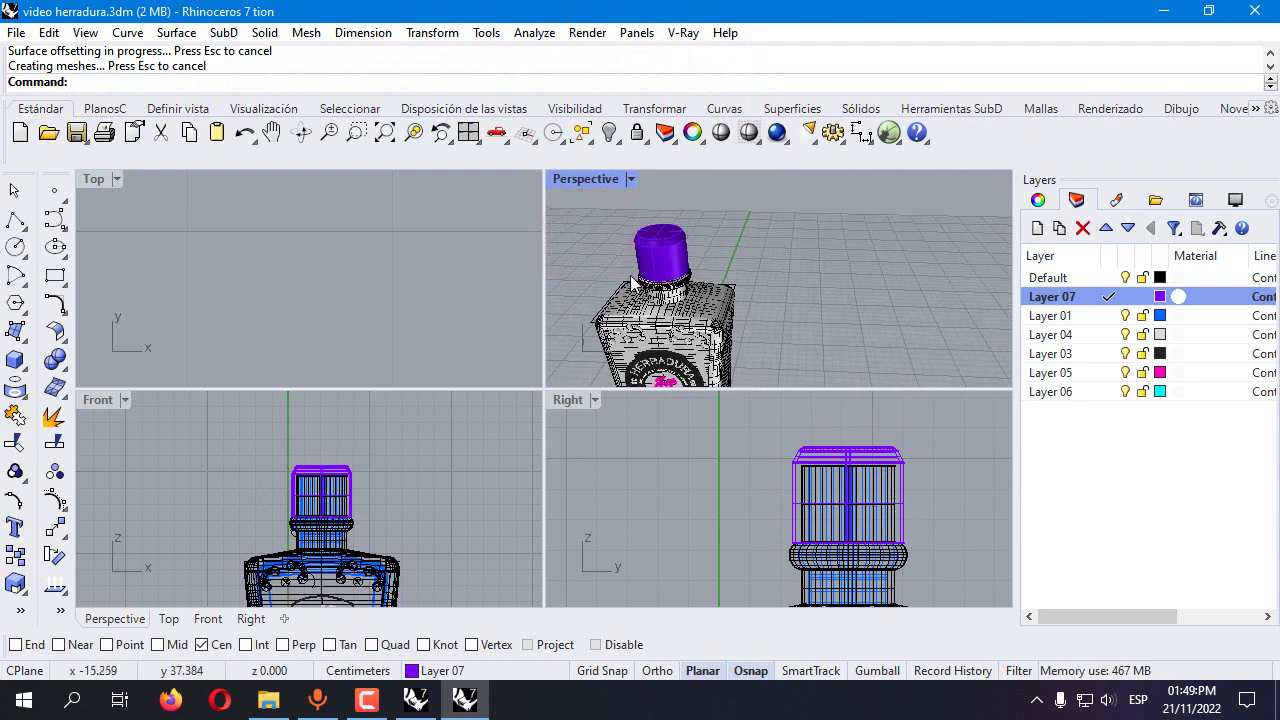
{"action": "left_click", "coordinate": [655, 270]}
{"action": "left_click", "coordinate": [609, 132]}
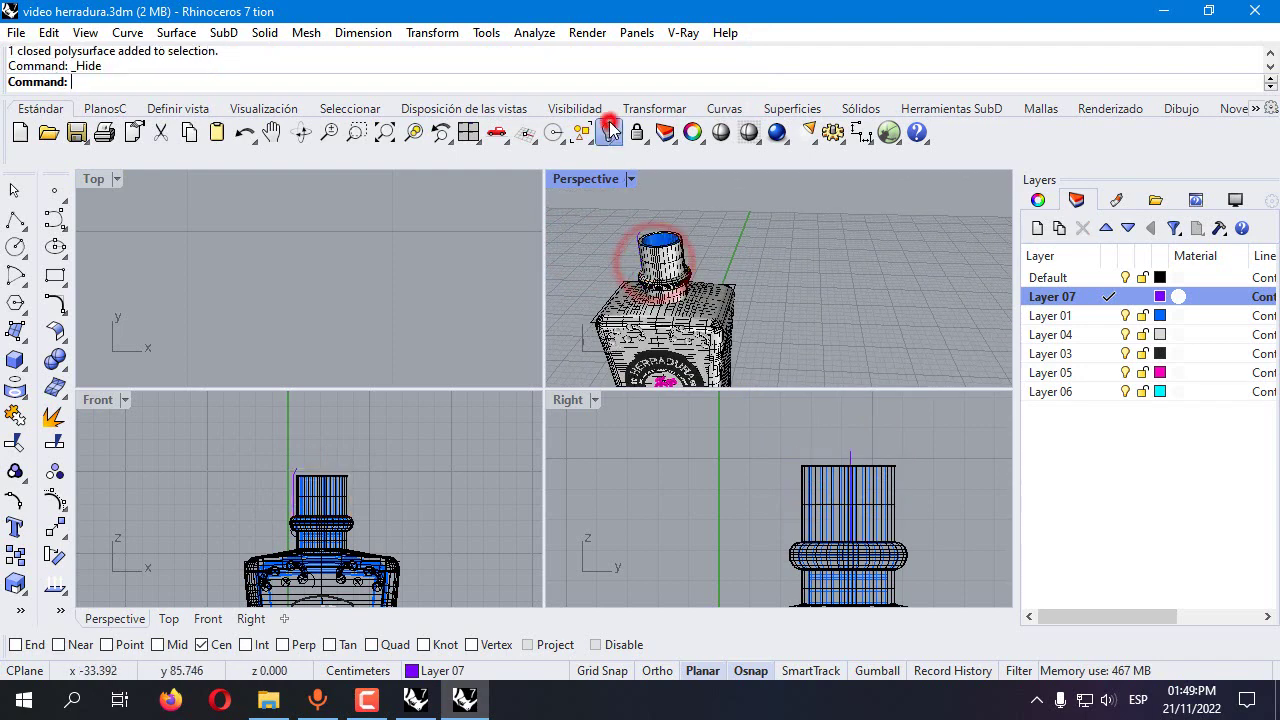
Isolate the bottle's outer and inner body polysurfaces, hiding the lettering, ornaments and construction curves
{"action": "scroll", "coordinate": [698, 472], "scroll_direction": "down", "scroll_amount": 3}
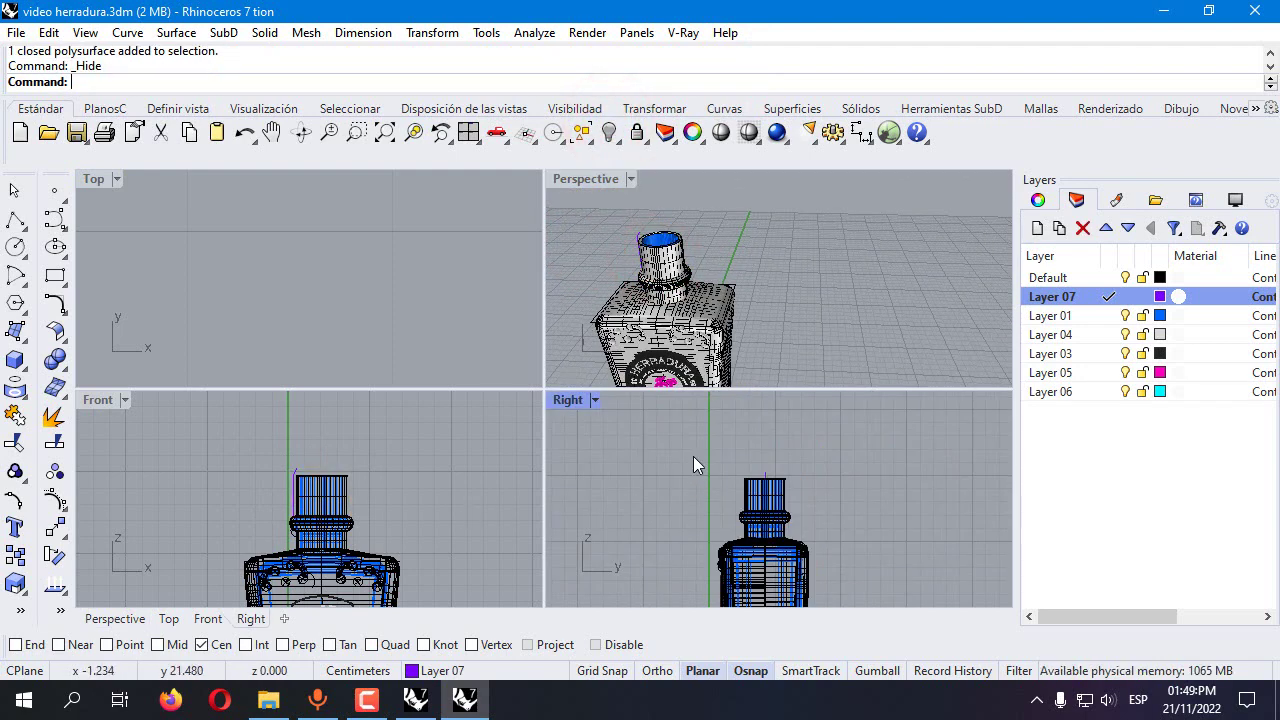
{"action": "right_click_drag", "start_coordinate": [733, 374], "coordinate": [692, 318]}
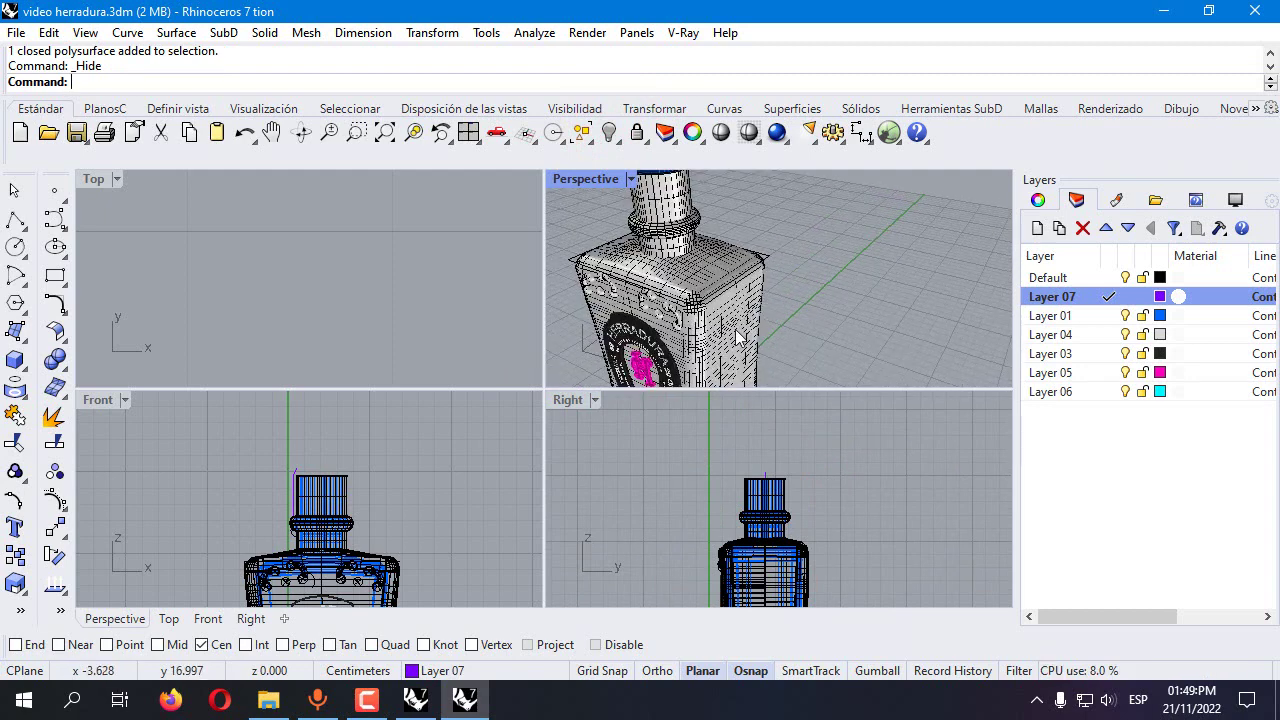
{"action": "left_click", "coordinate": [737, 335]}
{"action": "scroll", "coordinate": [750, 480], "scroll_direction": "up", "scroll_amount": 3}
{"action": "left_click", "coordinate": [733, 480]}
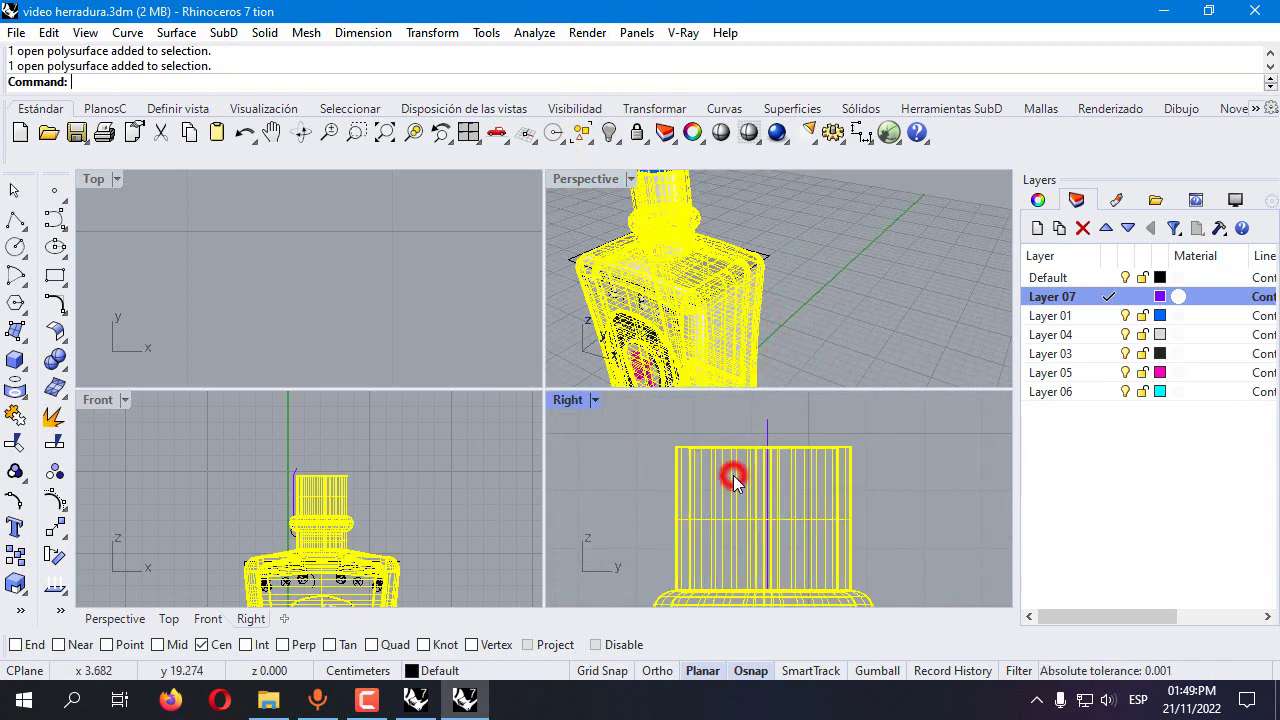
{"action": "left_click", "coordinate": [612, 136]}
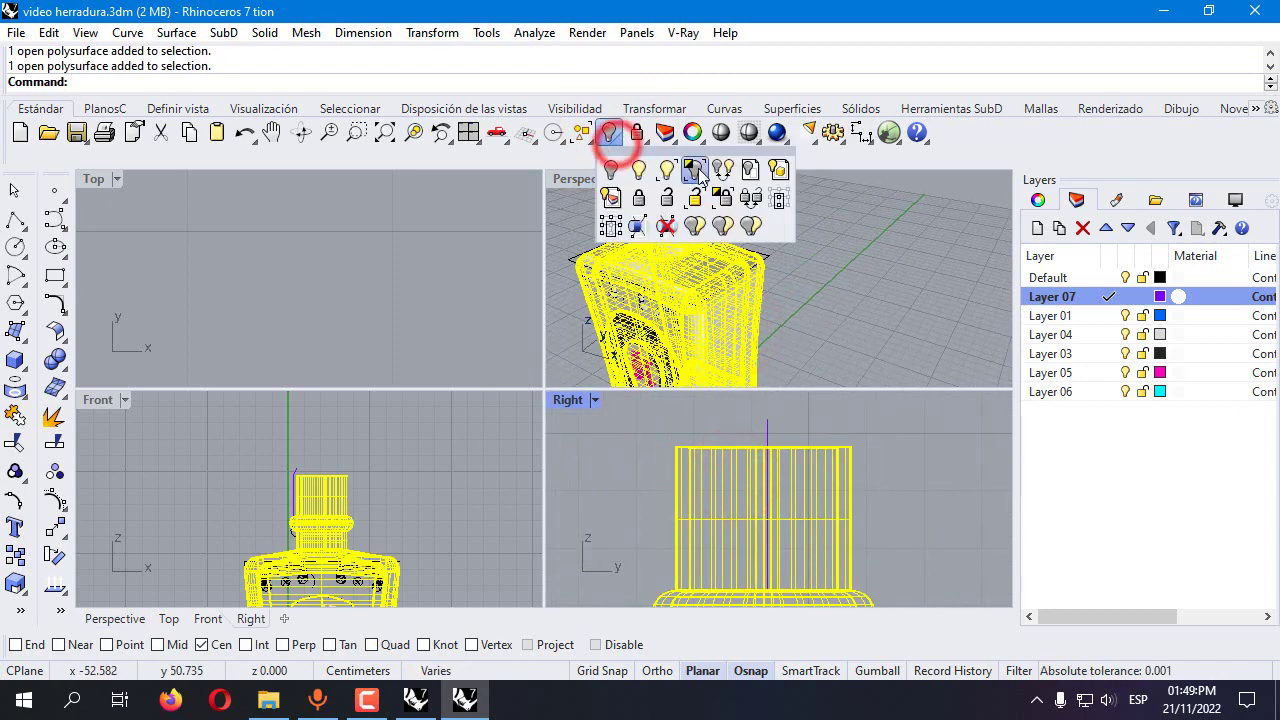
{"action": "left_click", "coordinate": [694, 163]}
{"action": "left_click", "coordinate": [635, 530]}
{"action": "scroll", "coordinate": [650, 420], "scroll_direction": "down", "scroll_amount": 3}
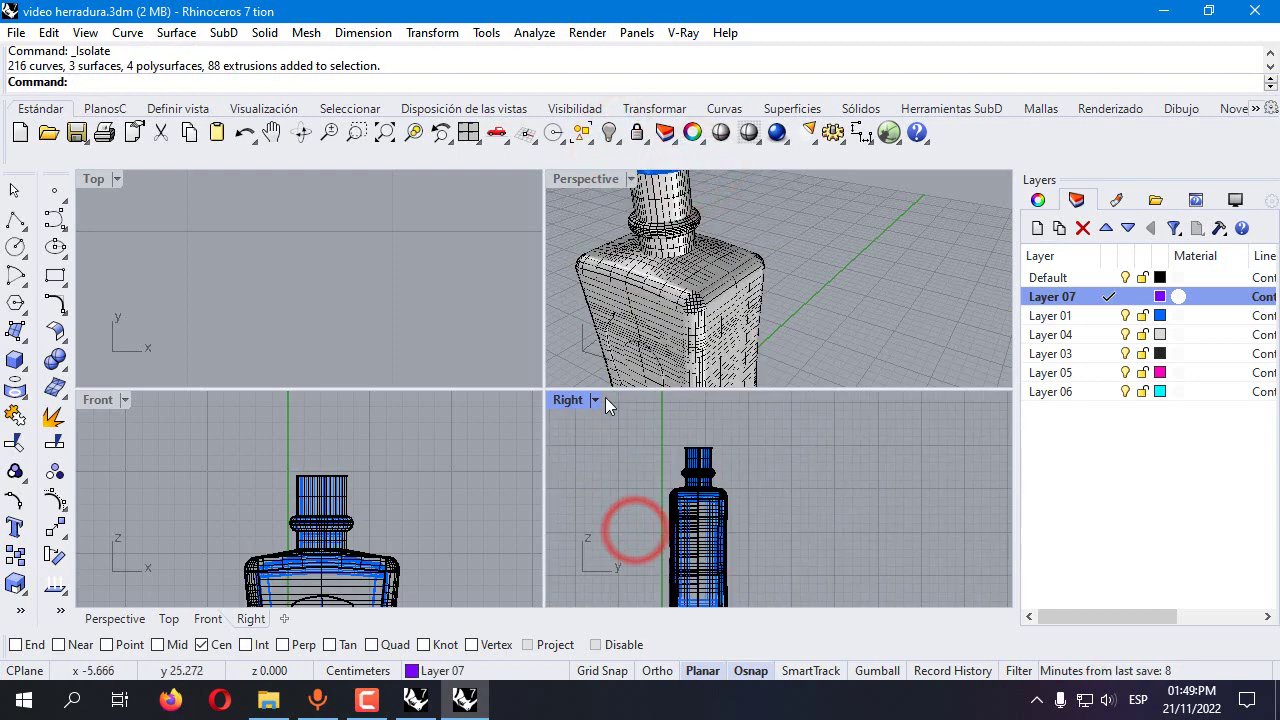
With object snaps disabled, draw a tall rectangle on the bottle's side view, from just below the shoulder to near the base
{"action": "double_click", "coordinate": [575, 399]}
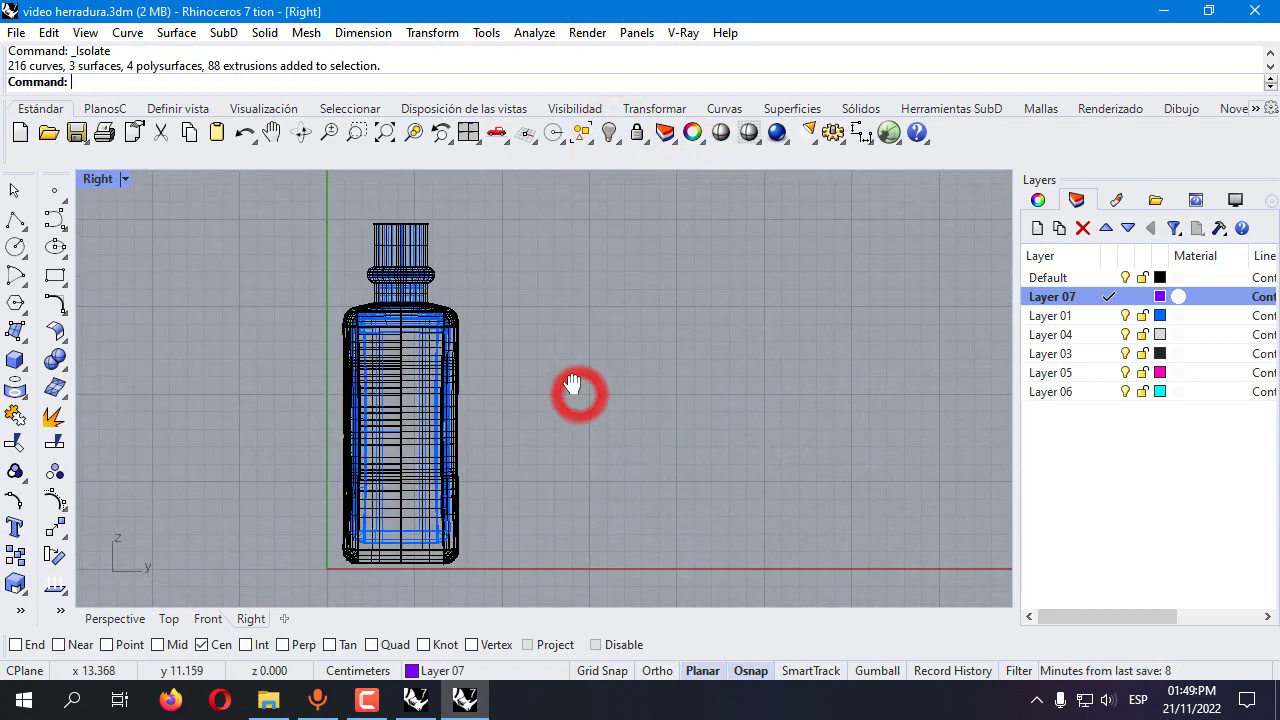
{"action": "left_click", "coordinate": [55, 276]}
{"action": "scroll", "coordinate": [374, 340], "scroll_direction": "up", "scroll_amount": 2}
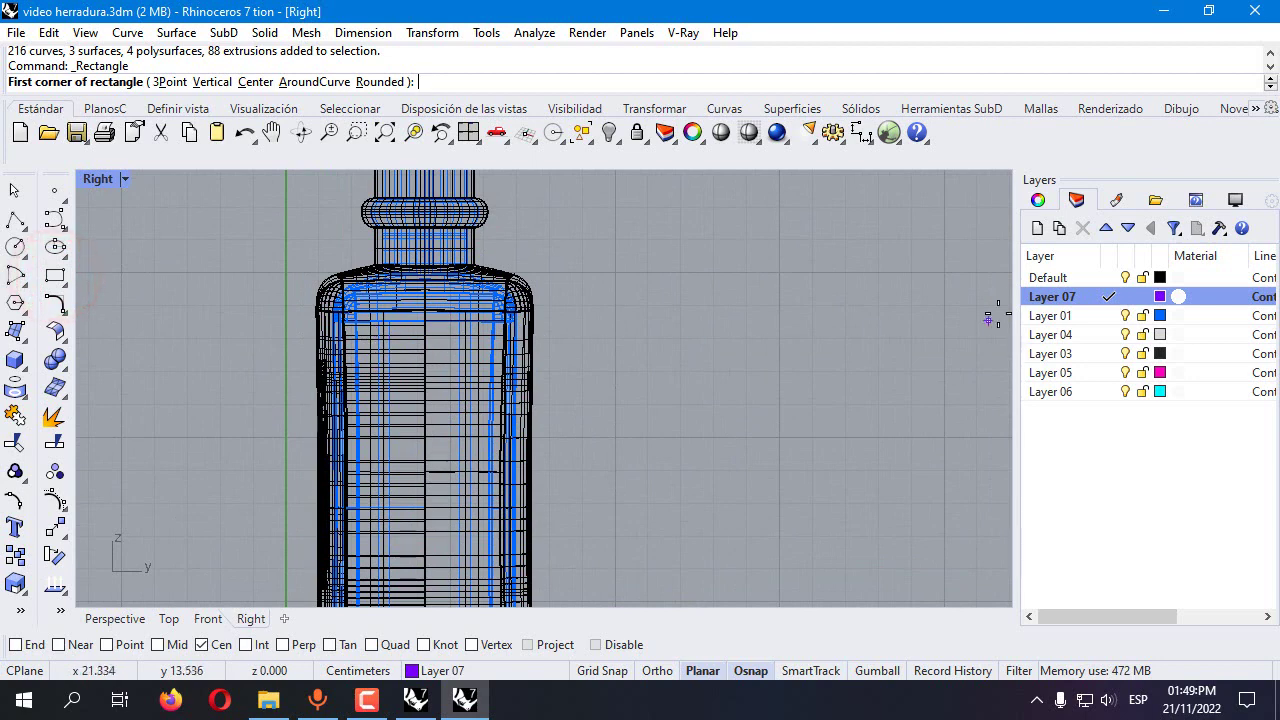
{"action": "left_click", "coordinate": [617, 645]}
{"action": "right_click_drag", "start_coordinate": [366, 288], "coordinate": [400, 252]}
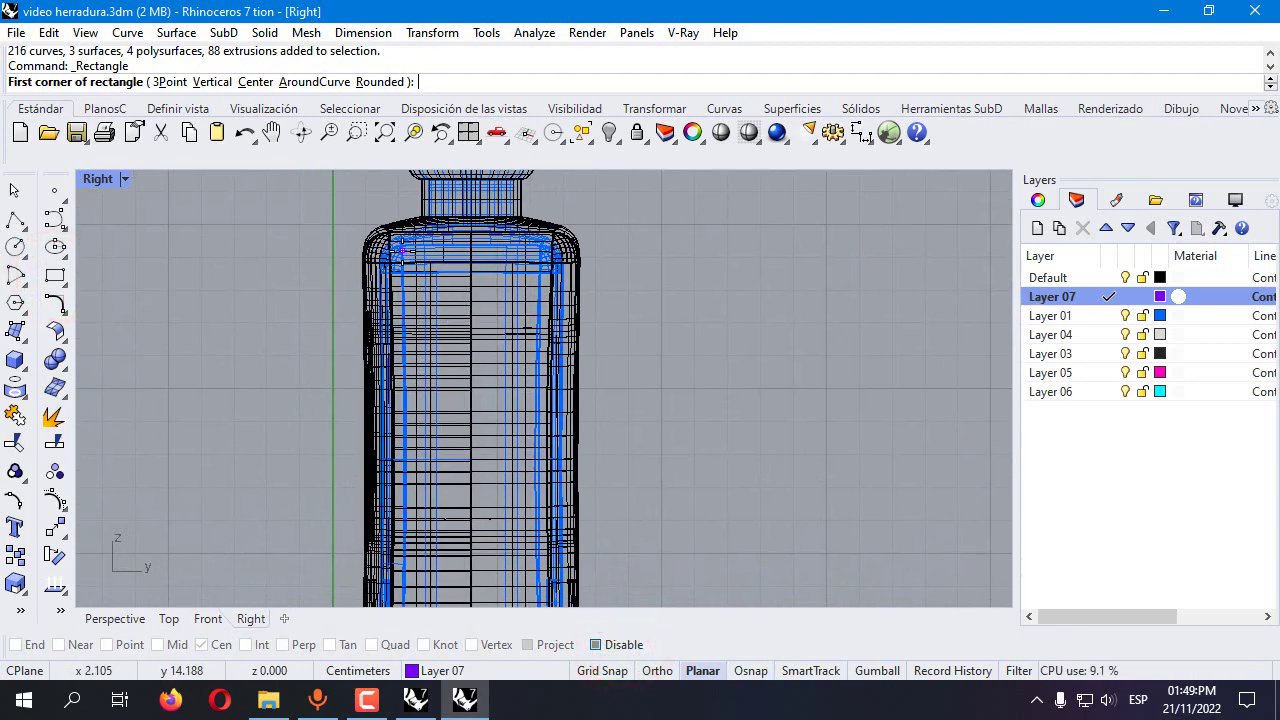
{"action": "left_click", "coordinate": [412, 258]}
{"action": "scroll", "coordinate": [620, 490], "scroll_direction": "down", "scroll_amount": 1}
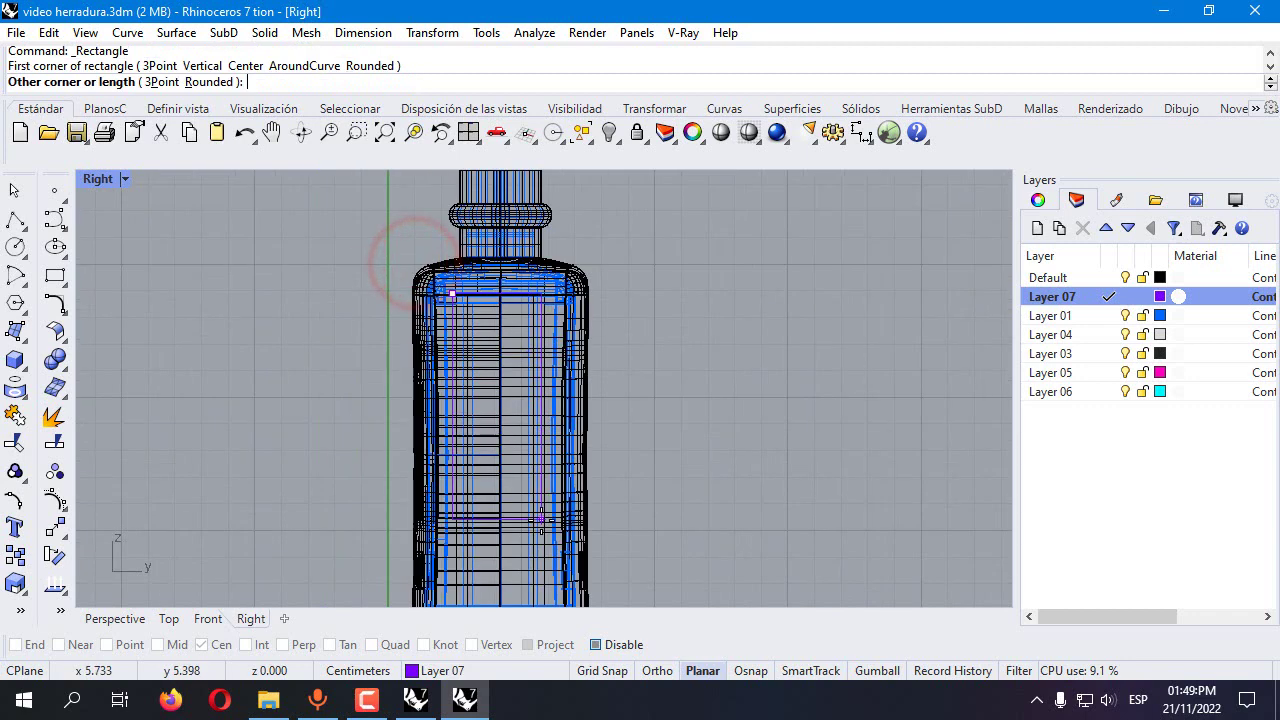
{"action": "right_click_drag", "start_coordinate": [540, 520], "coordinate": [524, 418]}
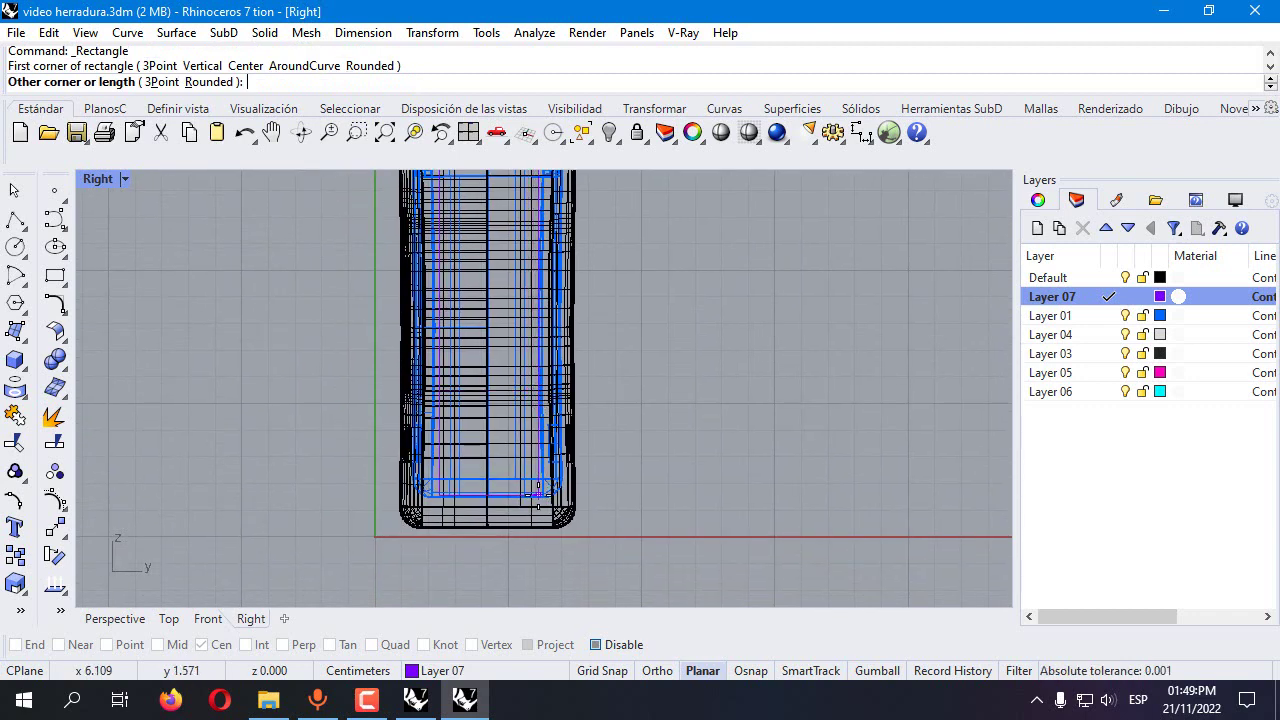
{"action": "left_click", "coordinate": [537, 487]}
Shorten the side rectangle vertically with Scale 1-D, using its upper edge as base and raising its lower edge slightly
{"action": "scroll", "coordinate": [535, 314], "scroll_direction": "up", "scroll_amount": 2}
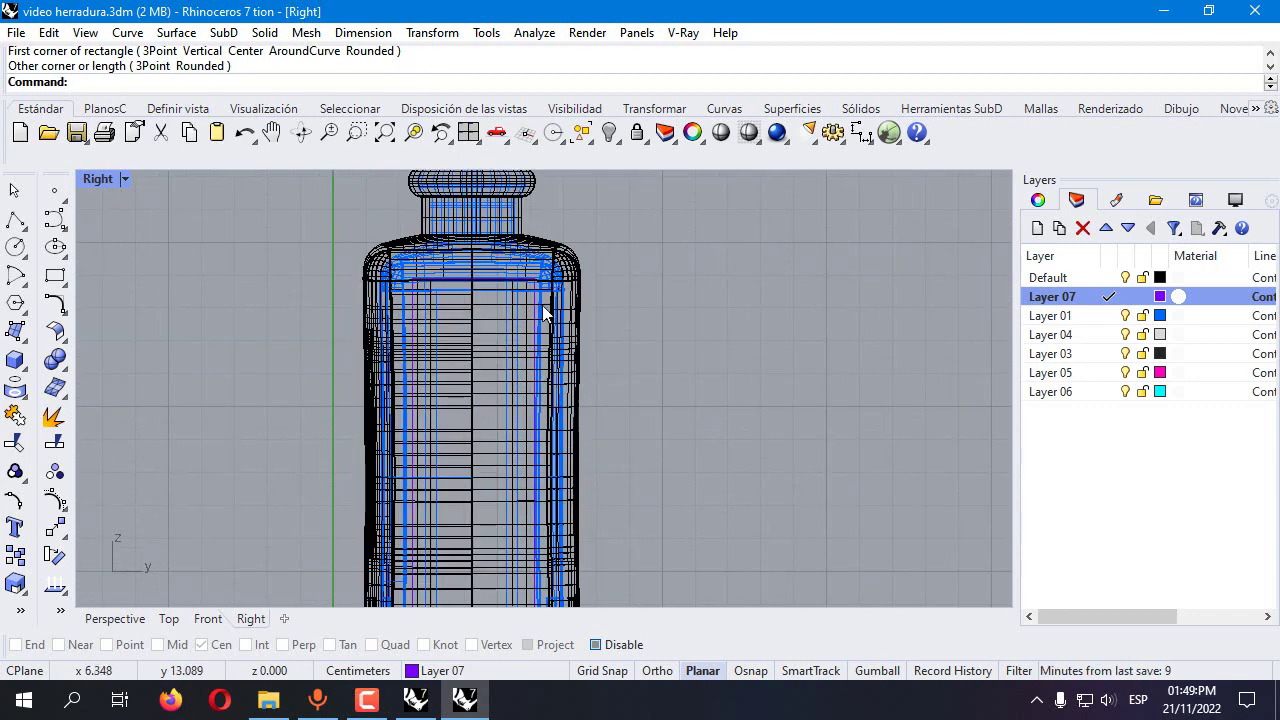
{"action": "left_click", "coordinate": [537, 314]}
{"action": "left_click", "coordinate": [534, 300]}
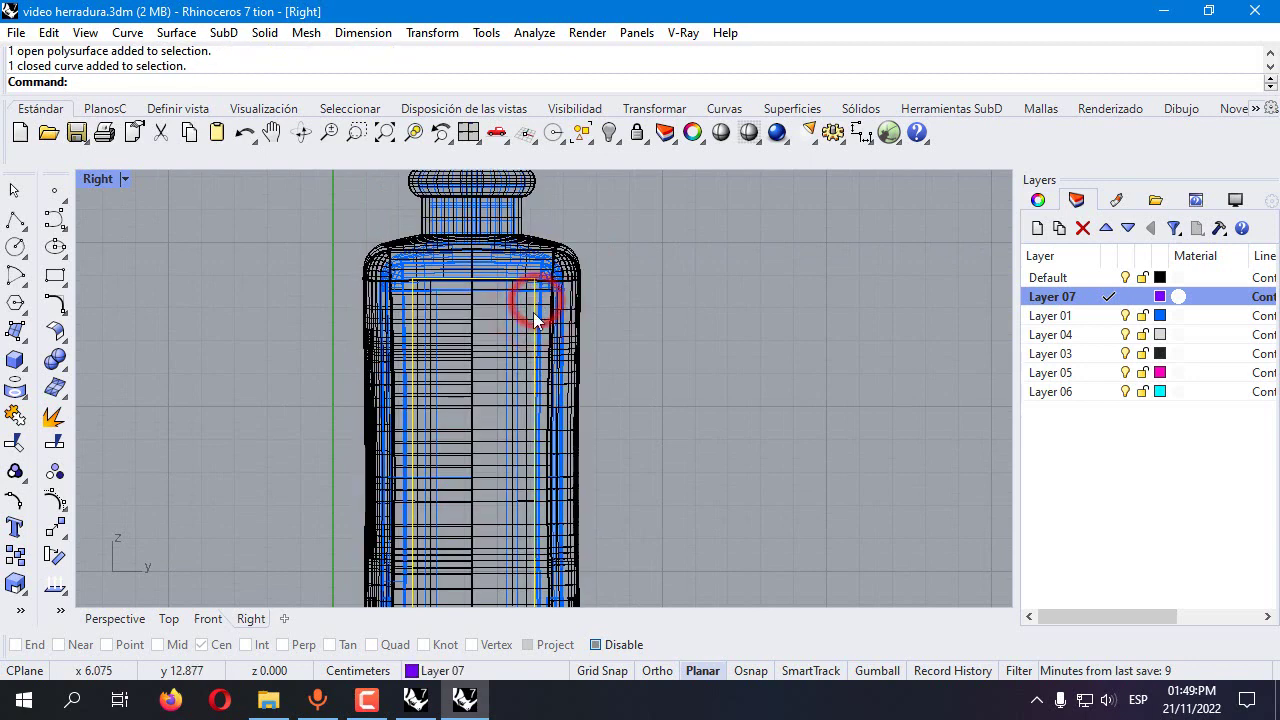
{"action": "scroll", "coordinate": [534, 300], "scroll_direction": "down", "scroll_amount": 2}
{"action": "scroll", "coordinate": [540, 562], "scroll_direction": "up", "scroll_amount": 1}
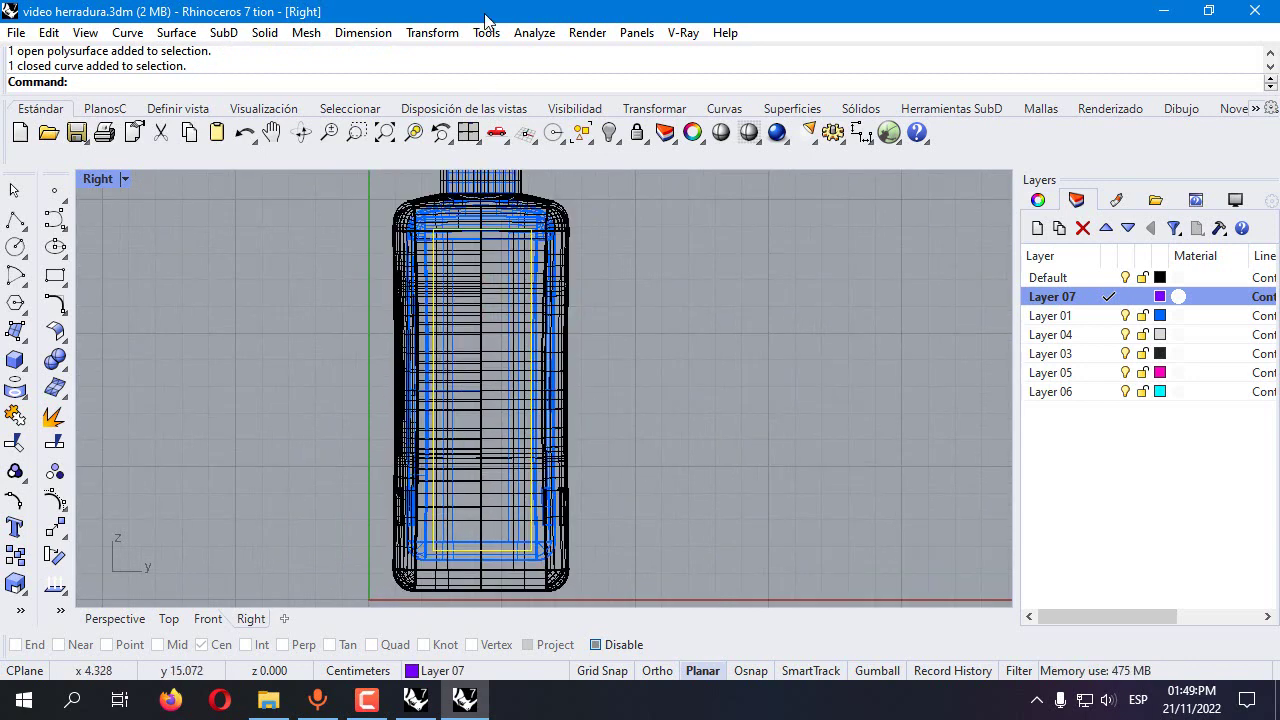
{"action": "left_click", "coordinate": [432, 32]}
{"action": "mouse_move", "coordinate": [470, 143]}
{"action": "left_click", "coordinate": [622, 188]}
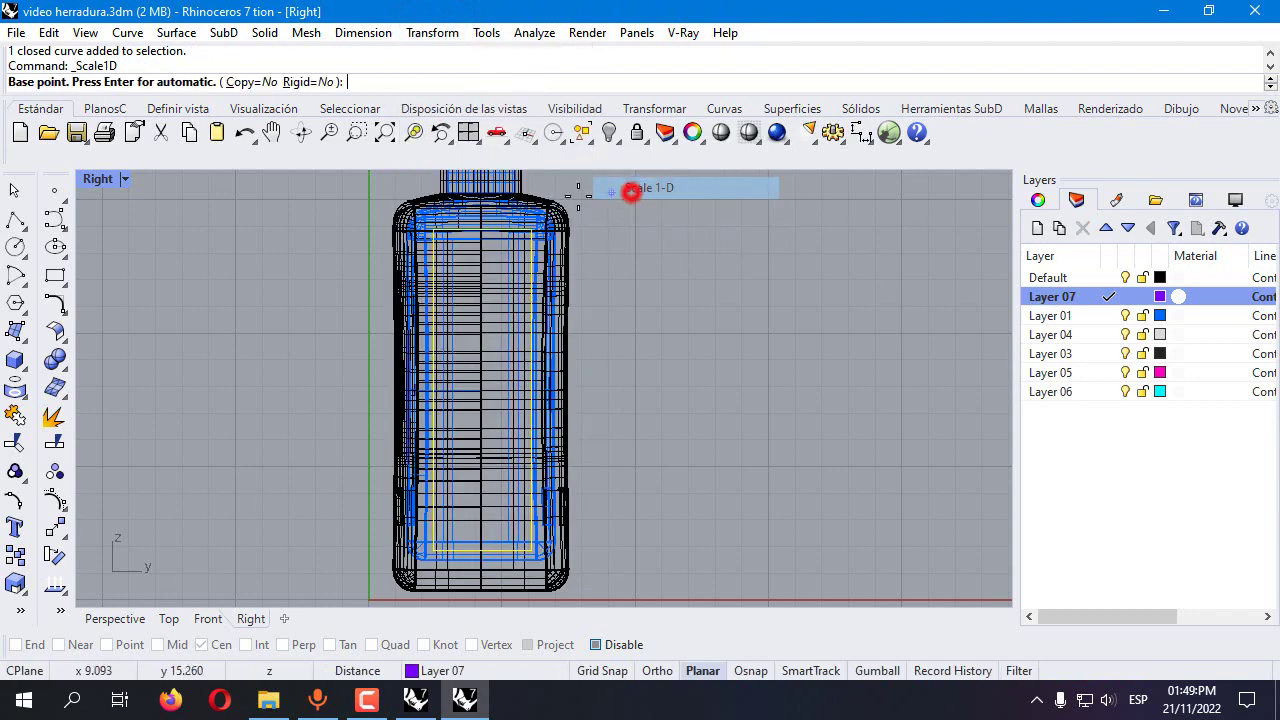
{"action": "left_click", "coordinate": [489, 232]}
{"action": "left_click", "coordinate": [491, 541], "text": "shift"}
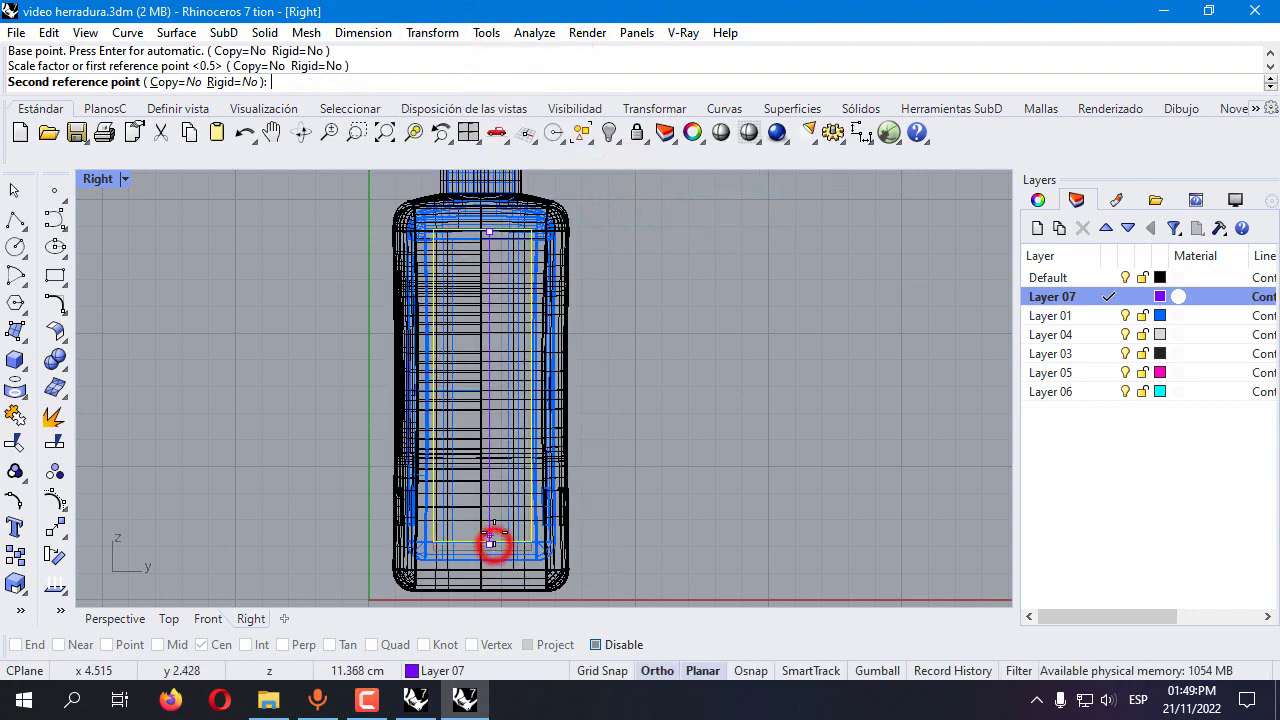
{"action": "left_click", "coordinate": [497, 523]}
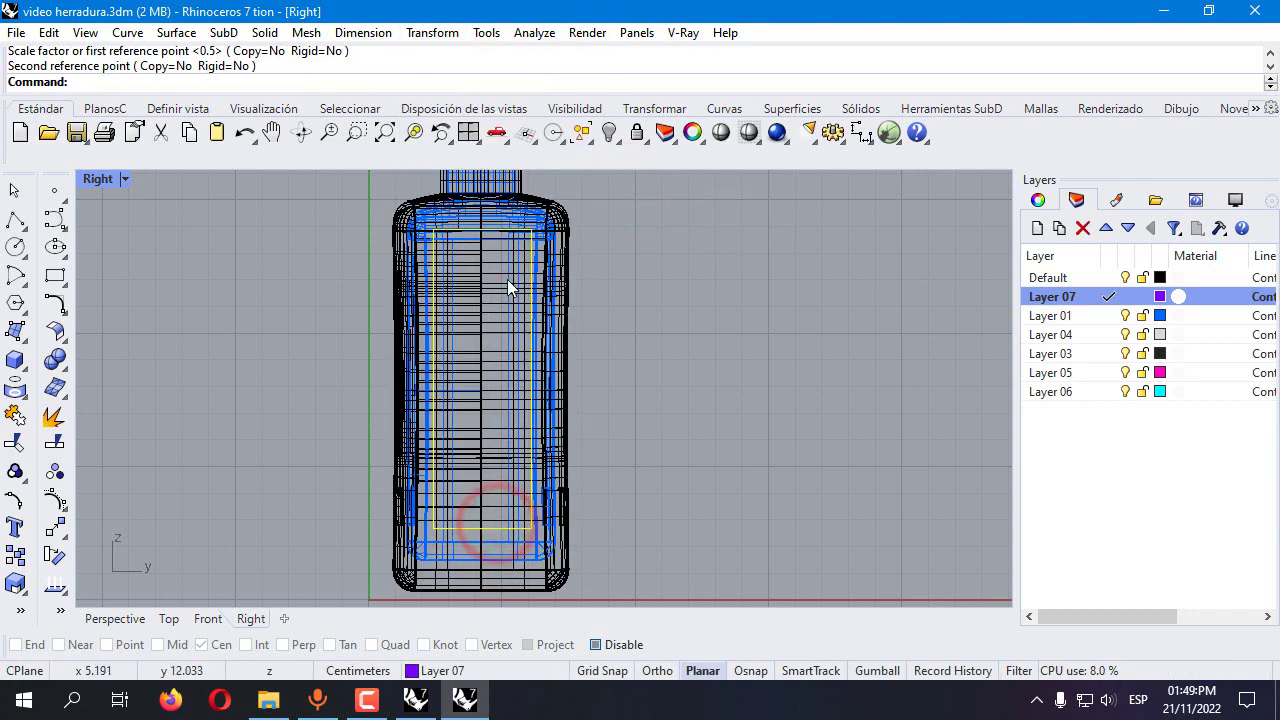
Split the bottle's outer and inner bodies with the side rectangle and return to the four-view layout
{"action": "left_click", "coordinate": [626, 251]}
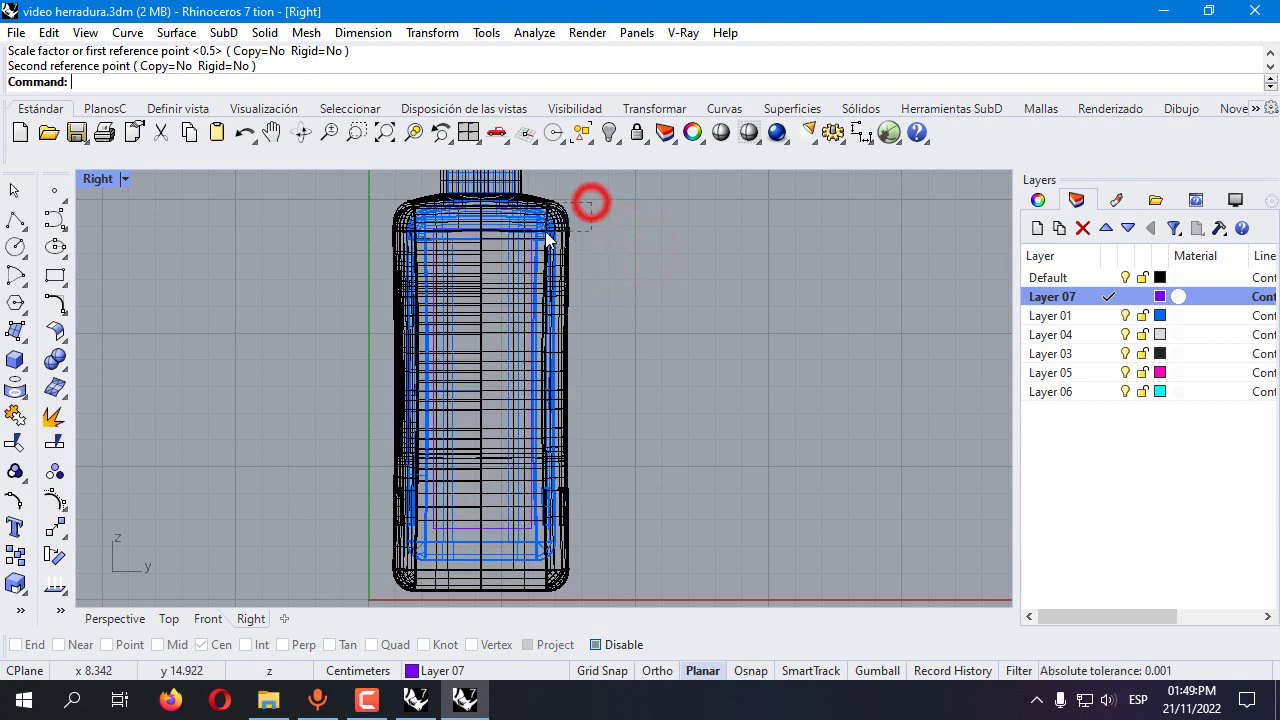
{"action": "left_click_drag", "start_coordinate": [548, 238], "coordinate": [542, 236]}
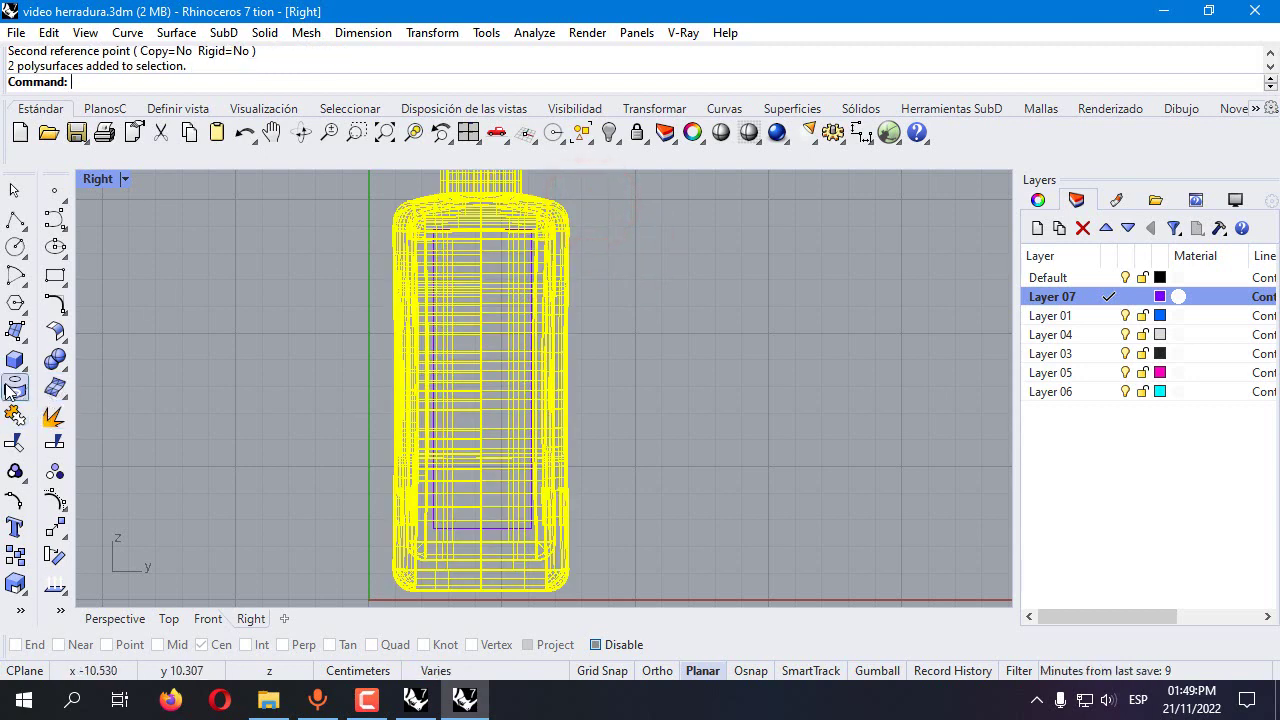
{"action": "left_click", "coordinate": [55, 445]}
{"action": "left_click", "coordinate": [434, 260]}
{"action": "right_click", "coordinate": [434, 260]}
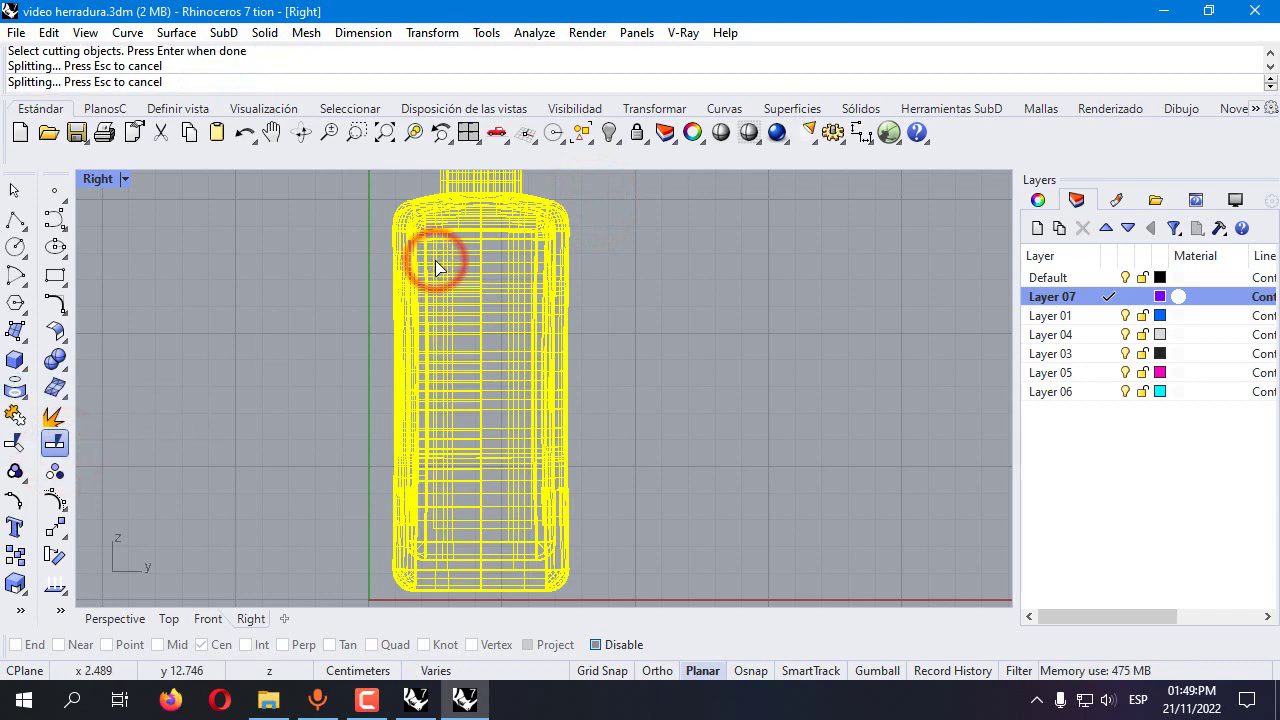
{"action": "double_click", "coordinate": [103, 180]}
{"action": "left_click", "coordinate": [762, 216]}
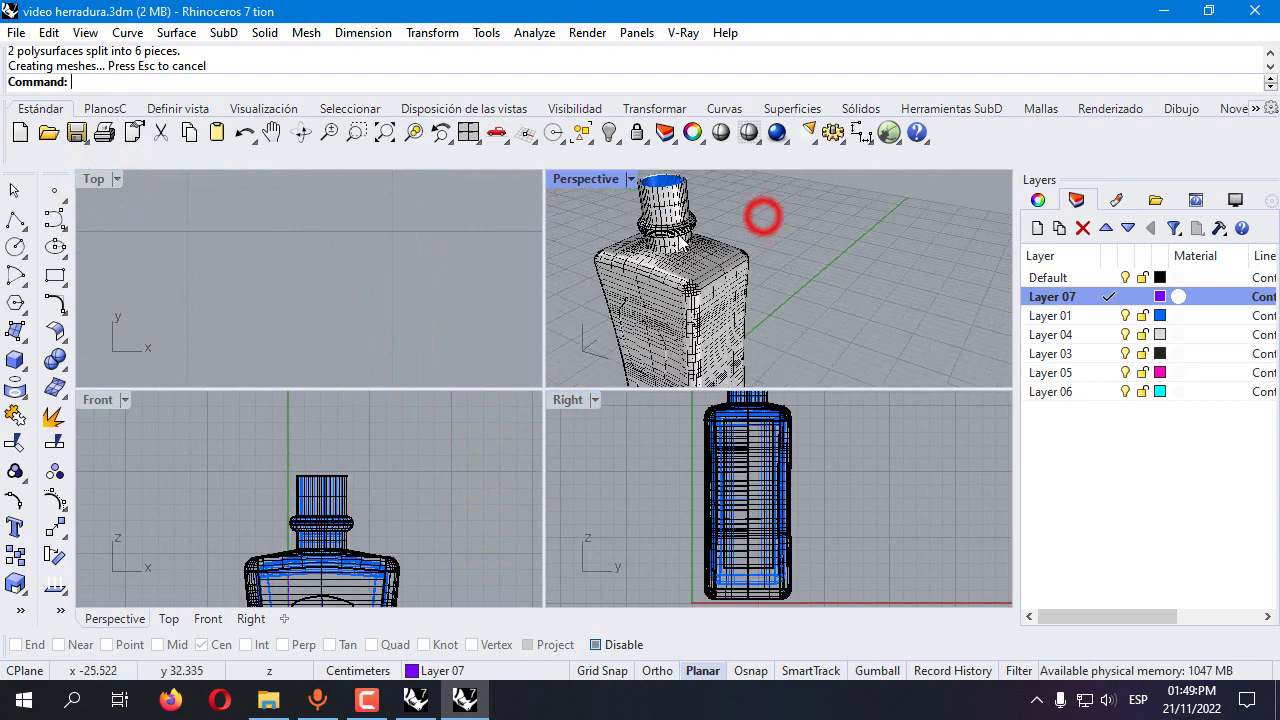
Select the outer and inner split panels on the bottle's right side in the front view and move them slightly inward
{"action": "scroll", "coordinate": [760, 215], "scroll_direction": "up", "scroll_amount": 2}
{"action": "left_click", "coordinate": [714, 323]}
{"action": "scroll", "coordinate": [335, 503], "scroll_direction": "down", "scroll_amount": 3}
{"action": "scroll", "coordinate": [394, 460], "scroll_direction": "up", "scroll_amount": 6}
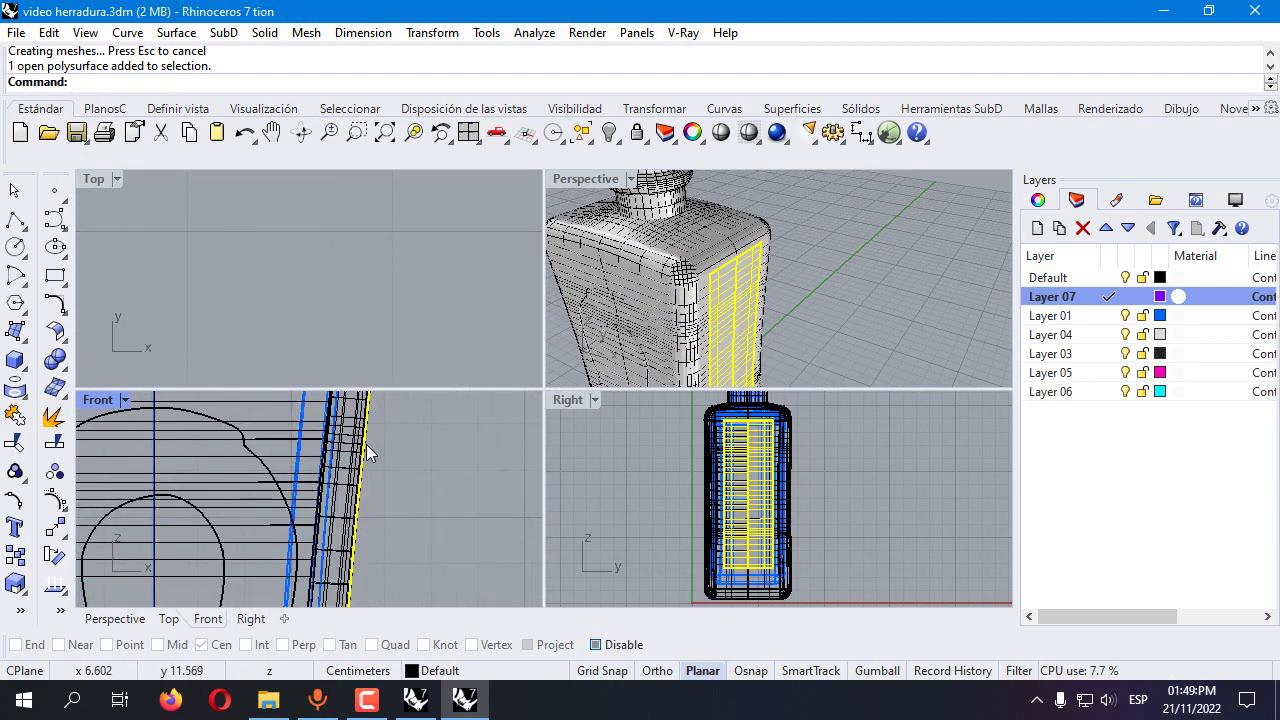
{"action": "left_click_drag", "start_coordinate": [358, 450], "coordinate": [352, 449]}
{"action": "key", "text": "ctrl+z"}
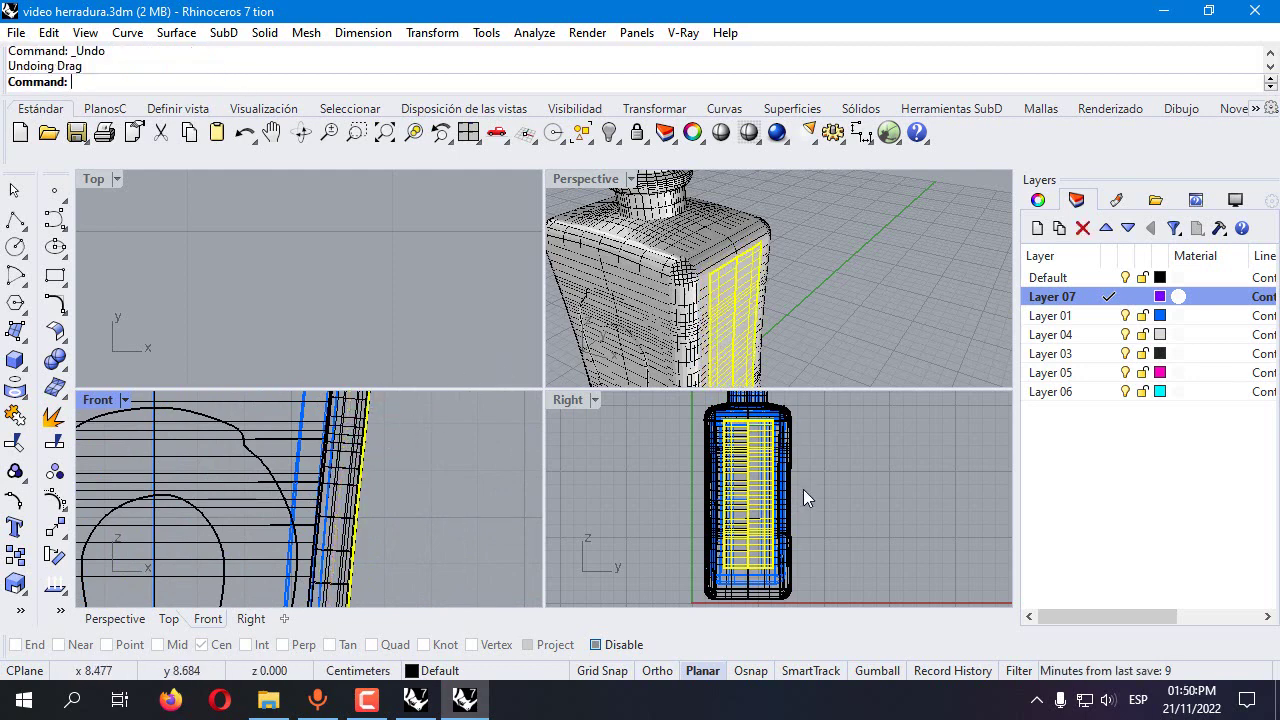
{"action": "scroll", "coordinate": [777, 424], "scroll_direction": "up", "scroll_amount": 3}
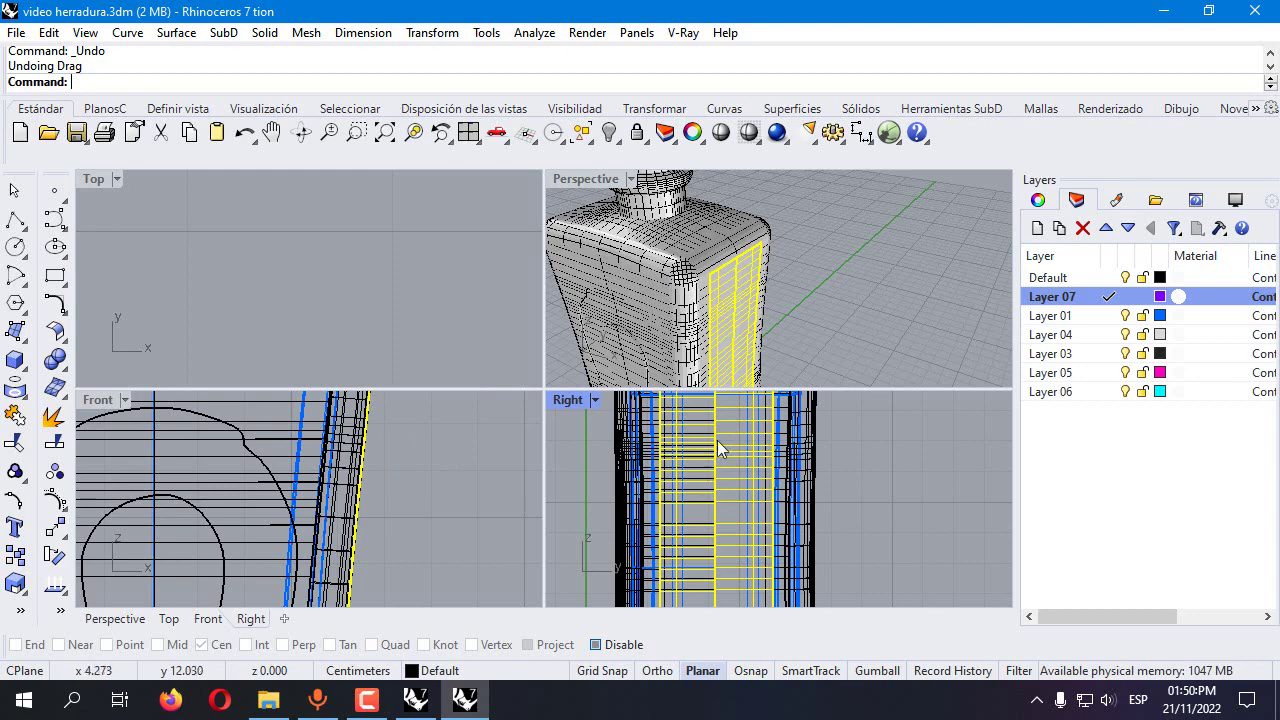
{"action": "left_click", "coordinate": [752, 445]}
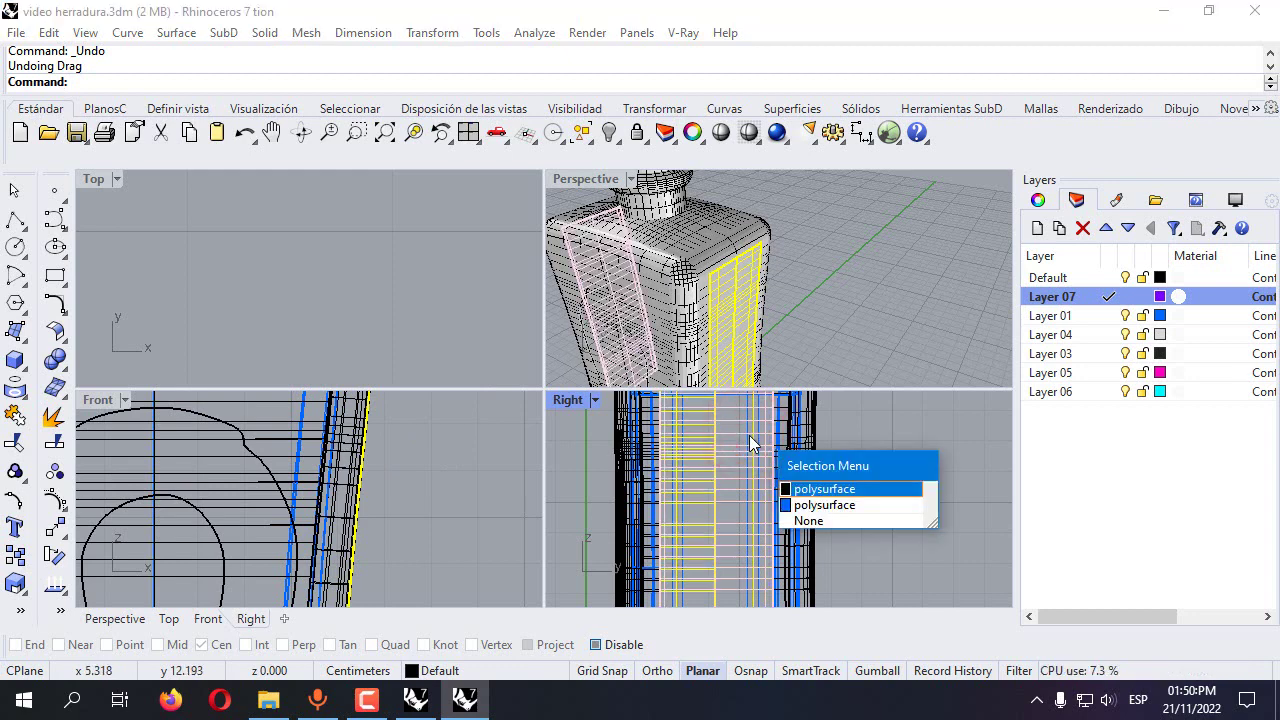
{"action": "left_click", "coordinate": [836, 506]}
{"action": "scroll", "coordinate": [357, 468], "scroll_direction": "up", "scroll_amount": 1}
{"action": "mouse_move", "coordinate": [357, 468]}
{"action": "left_mouse_down", "text": "shift"}
{"action": "mouse_move", "coordinate": [362, 457]}
{"action": "mouse_move", "coordinate": [343, 460]}
{"action": "left_mouse_up", "text": "shift"}
Select both split panels on the bottle's opposite, left side and move them slightly inward in the front view
{"action": "right_click_drag", "start_coordinate": [700, 250], "coordinate": [760, 252]}
{"action": "left_click", "coordinate": [708, 276]}
{"action": "left_click", "coordinate": [715, 285]}
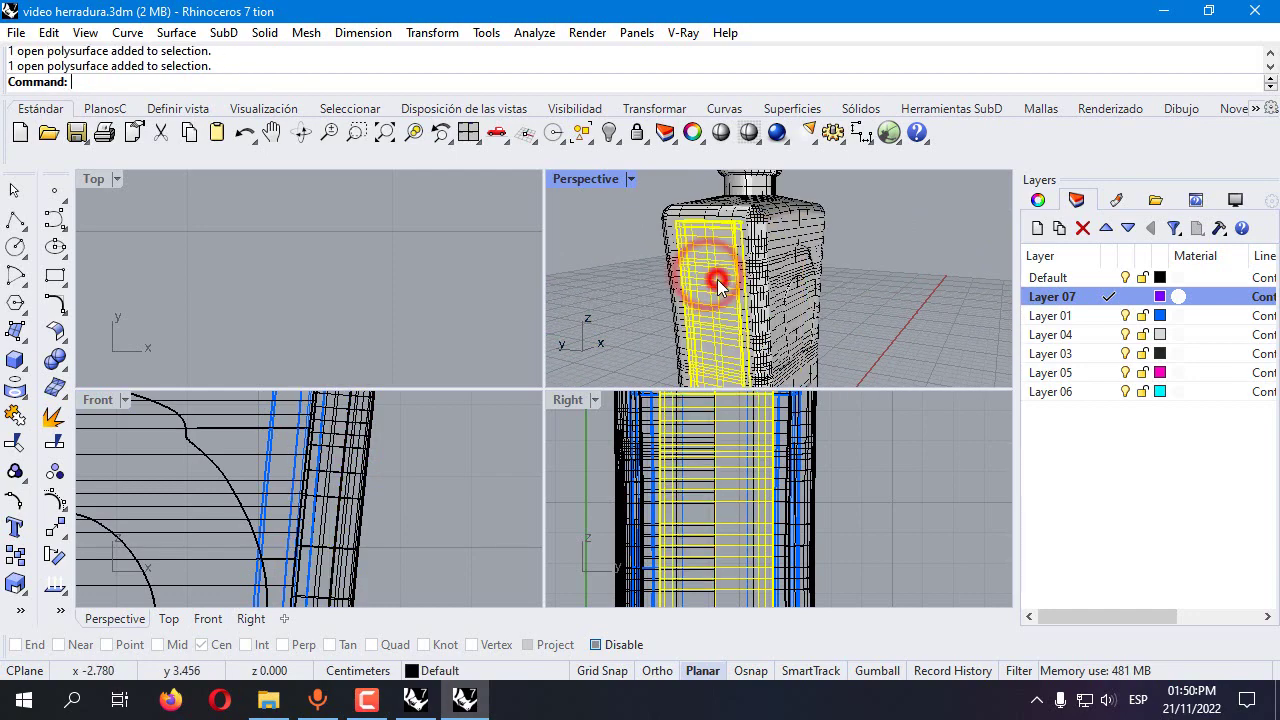
{"action": "scroll", "coordinate": [336, 490], "scroll_direction": "down", "scroll_amount": 5}
{"action": "scroll", "coordinate": [336, 490], "scroll_direction": "up", "scroll_amount": 5}
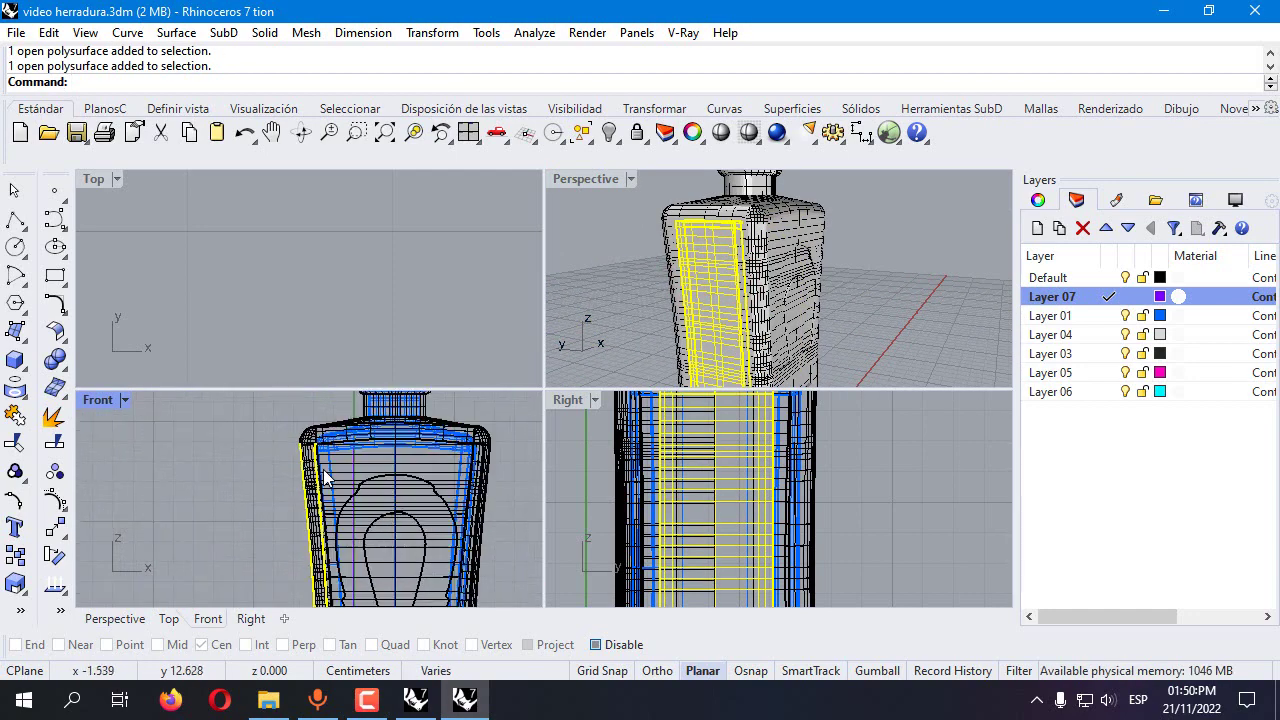
{"action": "left_click_drag", "start_coordinate": [333, 476], "coordinate": [334, 476], "text": "shift"}
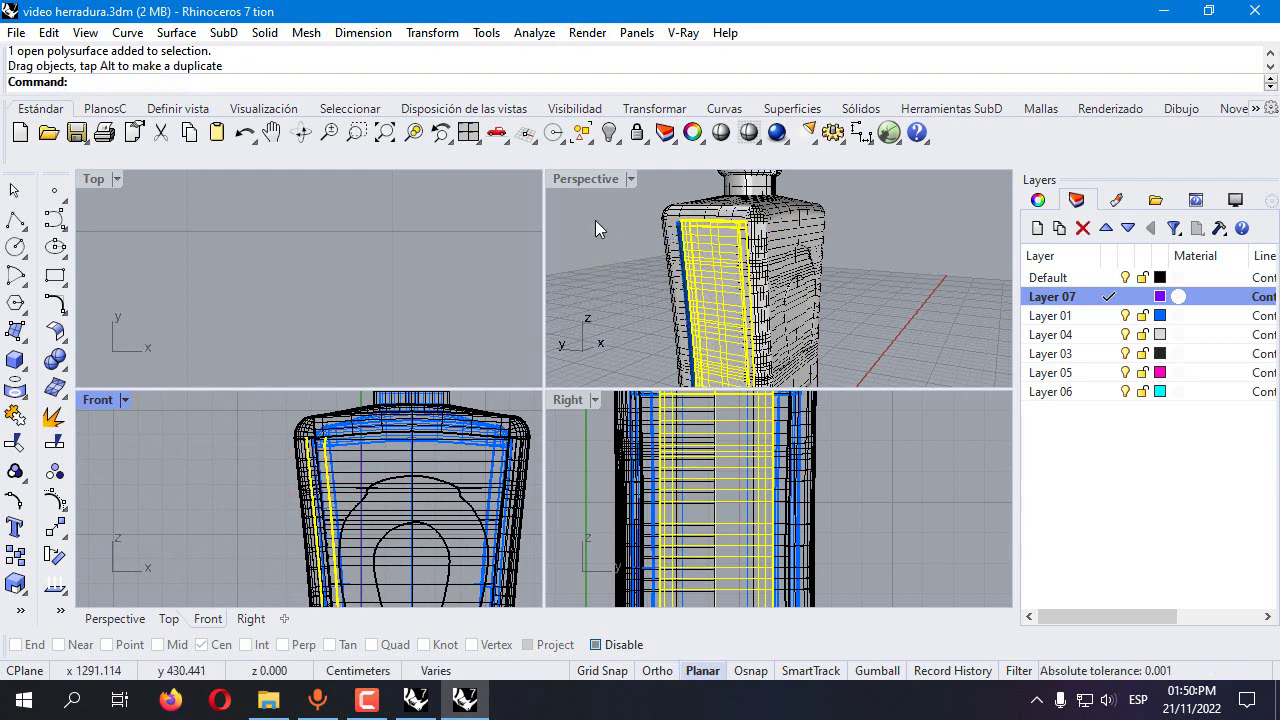
Deselect the panels, maximize the Perspective view and hide the blue inner body on Layer 01
{"action": "left_click", "coordinate": [594, 266]}
{"action": "double_click", "coordinate": [575, 180]}
{"action": "right_click_drag", "start_coordinate": [575, 180], "coordinate": [437, 180]}
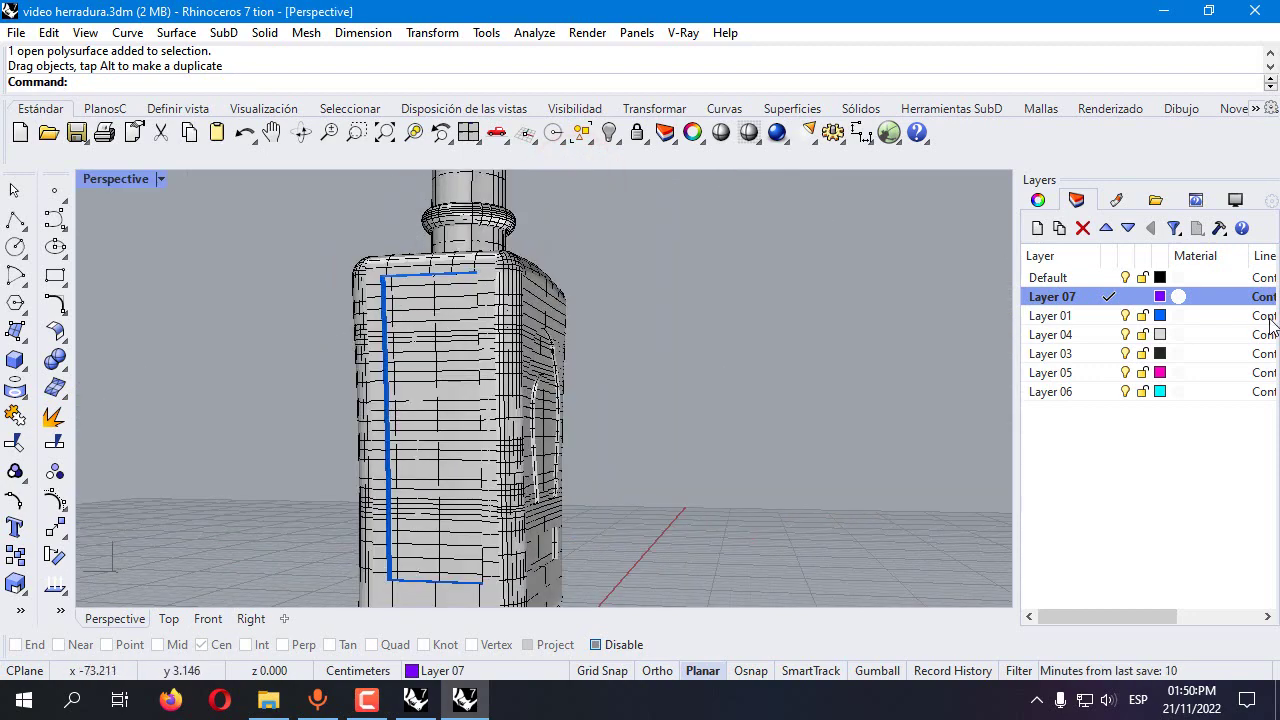
{"action": "left_click", "coordinate": [1127, 316]}
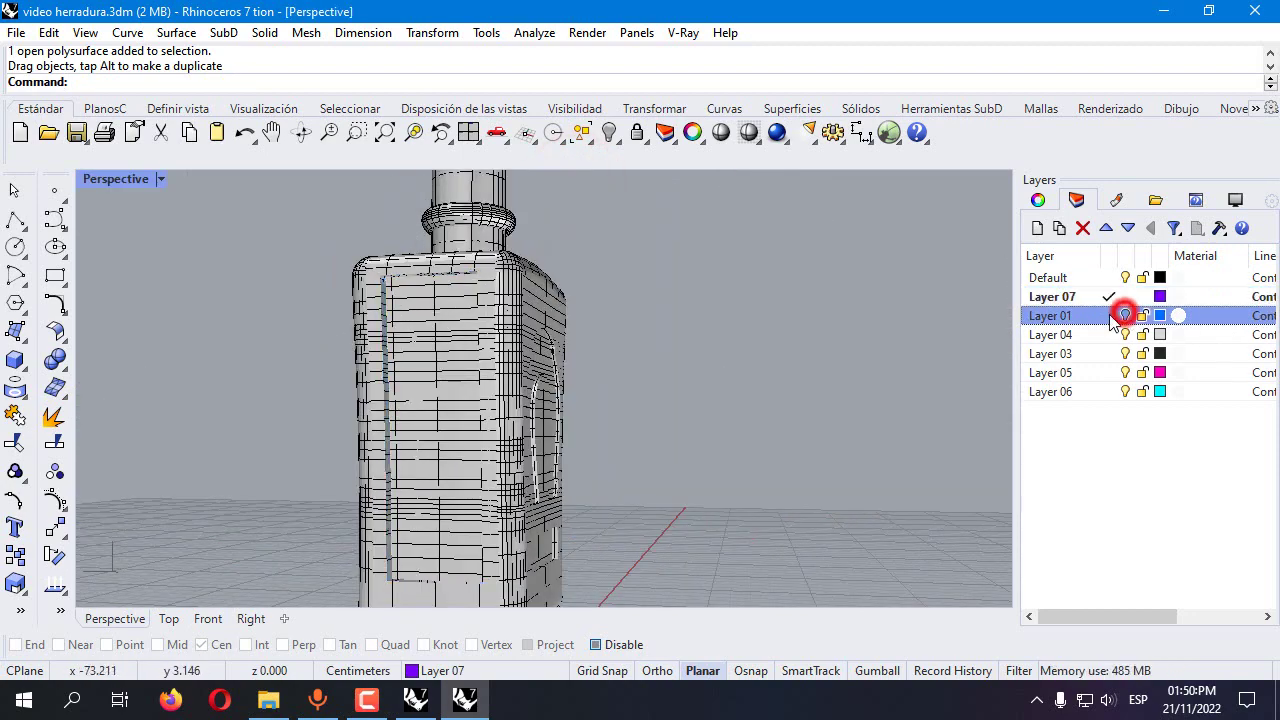
With End snap on and Default as current layer, draw a short line joining the left opening's upper corner to the recessed panel's corner
{"action": "left_click", "coordinate": [21, 217]}
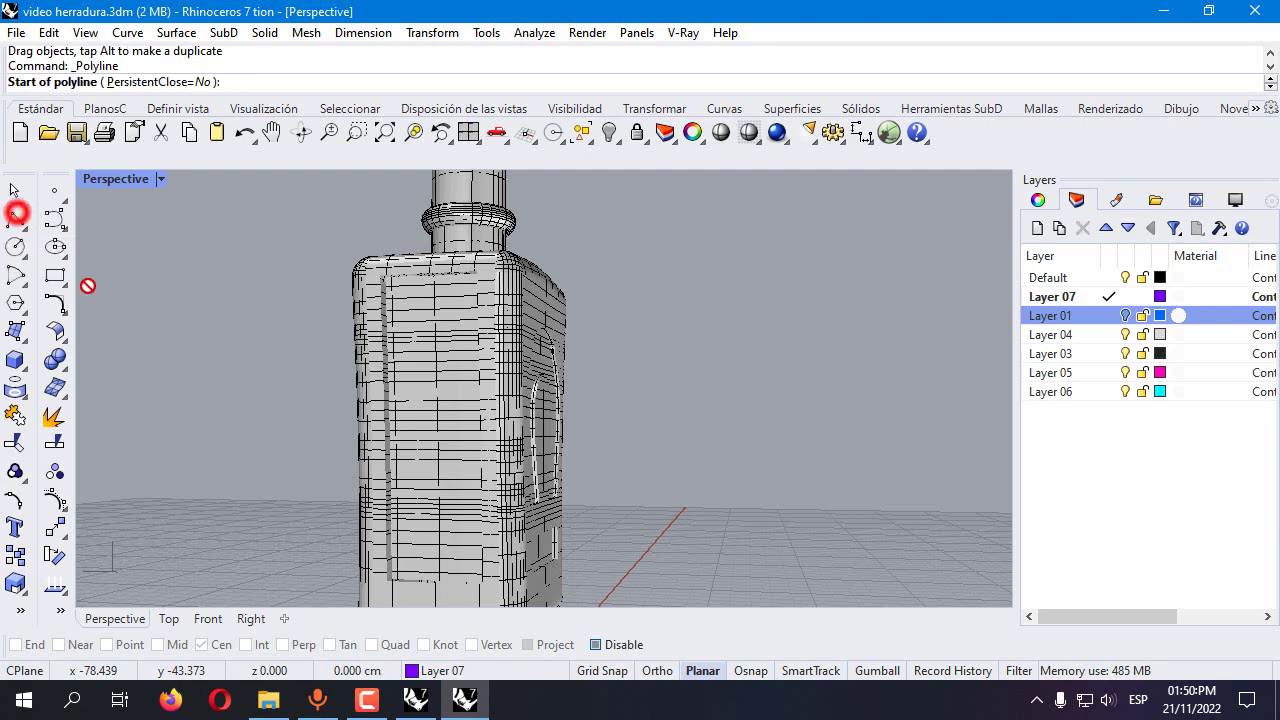
{"action": "left_click", "coordinate": [609, 646]}
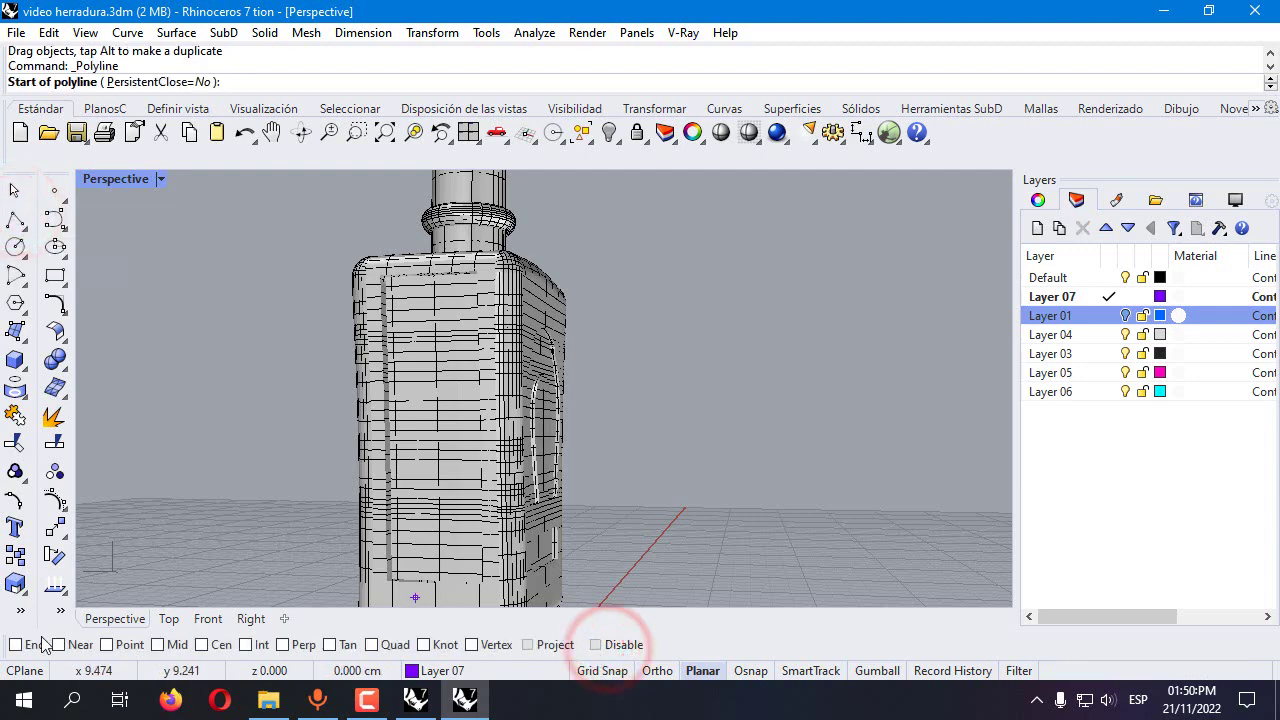
{"action": "scroll", "coordinate": [405, 285], "scroll_direction": "up", "scroll_amount": 5}
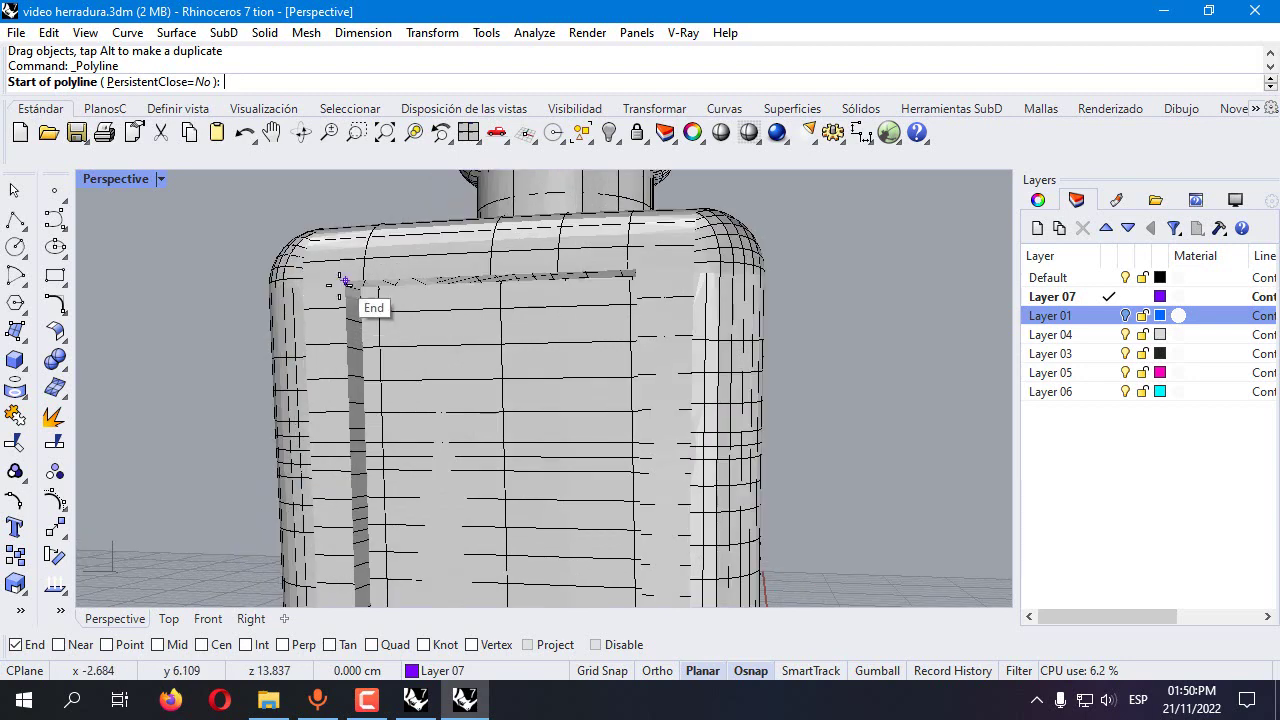
{"action": "left_click", "coordinate": [344, 282]}
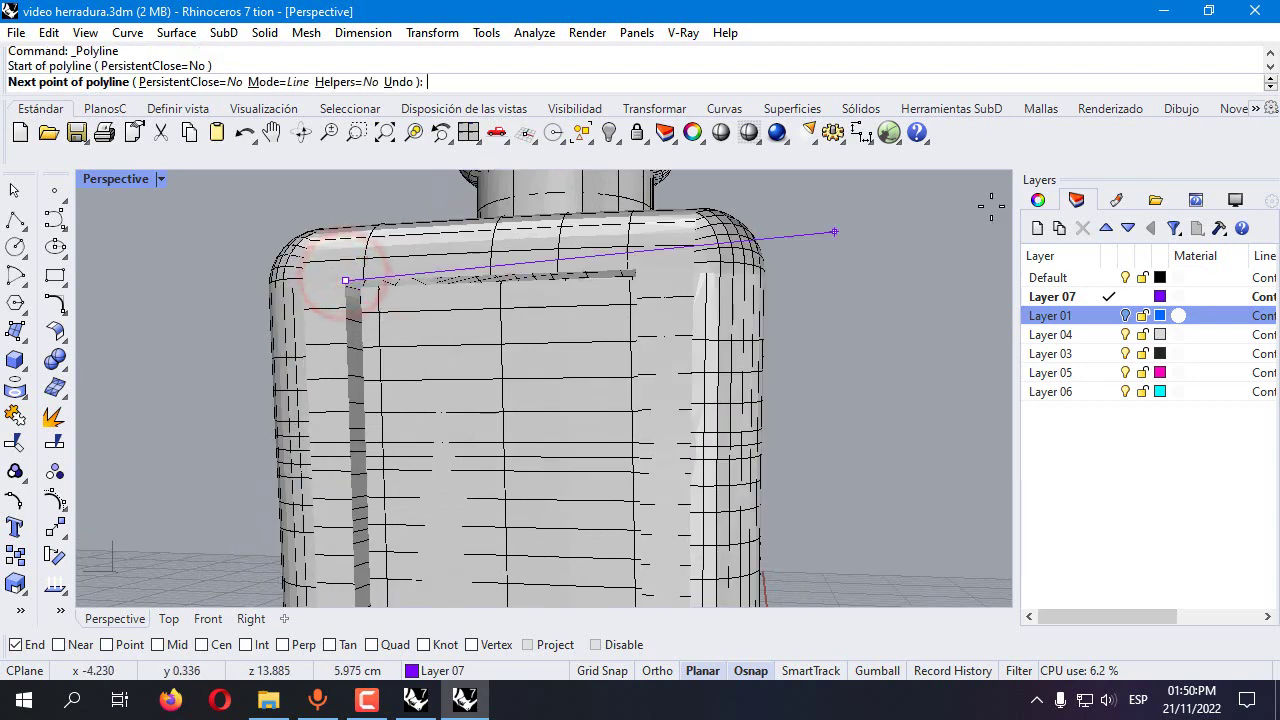
{"action": "left_click", "coordinate": [1106, 278]}
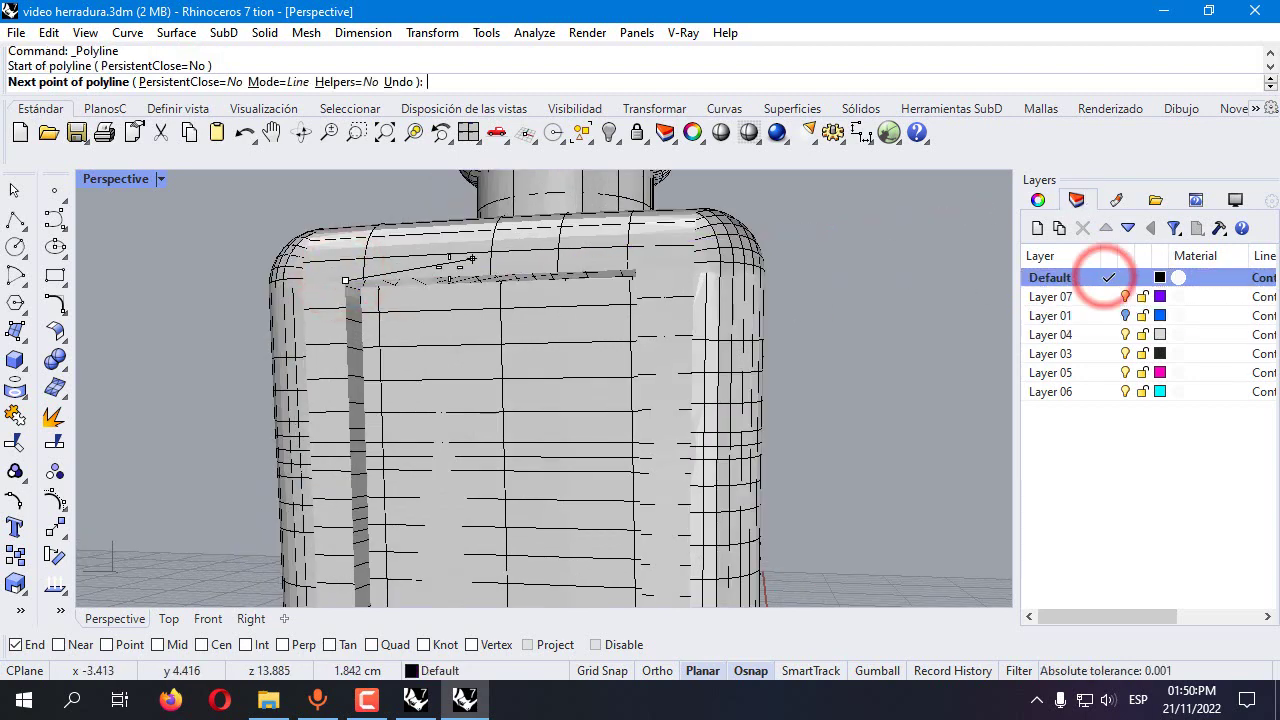
{"action": "left_click", "coordinate": [366, 287]}
{"action": "key", "text": "Return"}
Draw a short line between the recessed panel's upper corner and the opening's corner on the bottle's right side
{"action": "scroll", "coordinate": [663, 314], "scroll_direction": "down", "scroll_amount": 6}
{"action": "right_click_drag", "start_coordinate": [629, 337], "coordinate": [503, 363]}
{"action": "scroll", "coordinate": [525, 355], "scroll_direction": "up", "scroll_amount": 4}
{"action": "scroll", "coordinate": [525, 355], "scroll_direction": "up", "scroll_amount": 3}
{"action": "right_click", "coordinate": [447, 439]}
{"action": "scroll", "coordinate": [447, 439], "scroll_direction": "up", "scroll_amount": 2}
{"action": "left_click", "coordinate": [451, 422]}
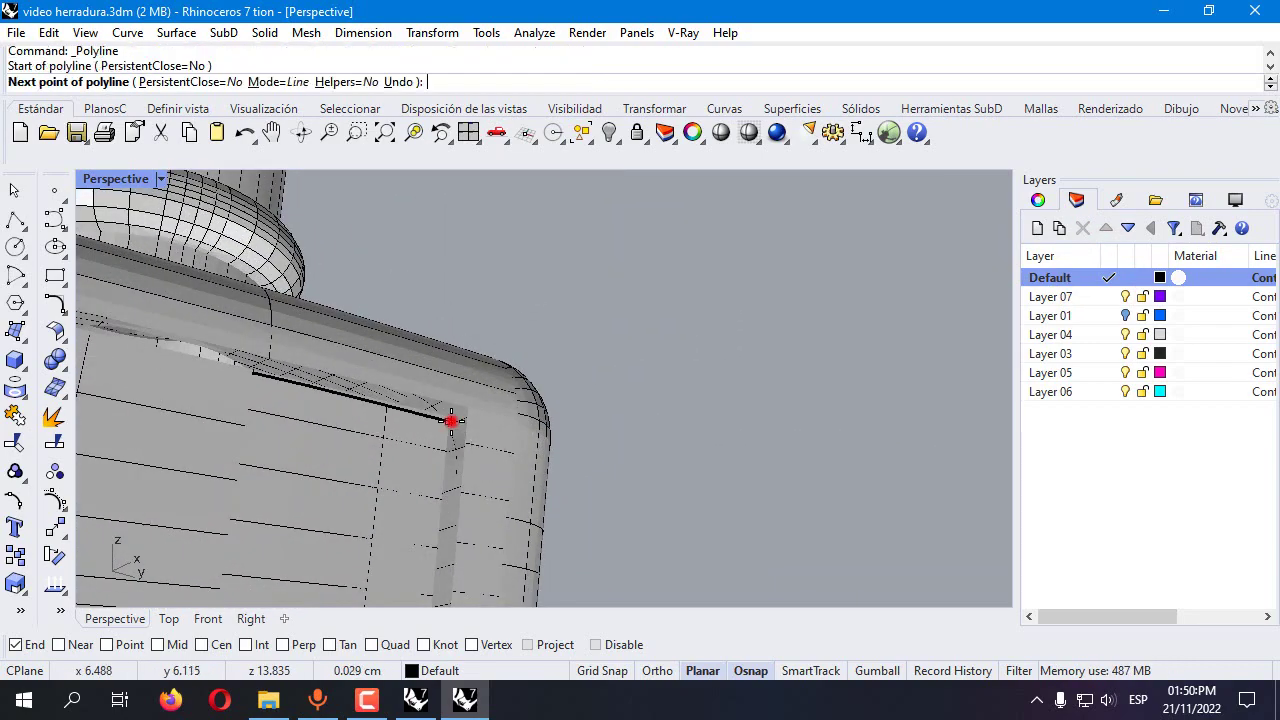
{"action": "scroll", "coordinate": [465, 410], "scroll_direction": "up", "scroll_amount": 1}
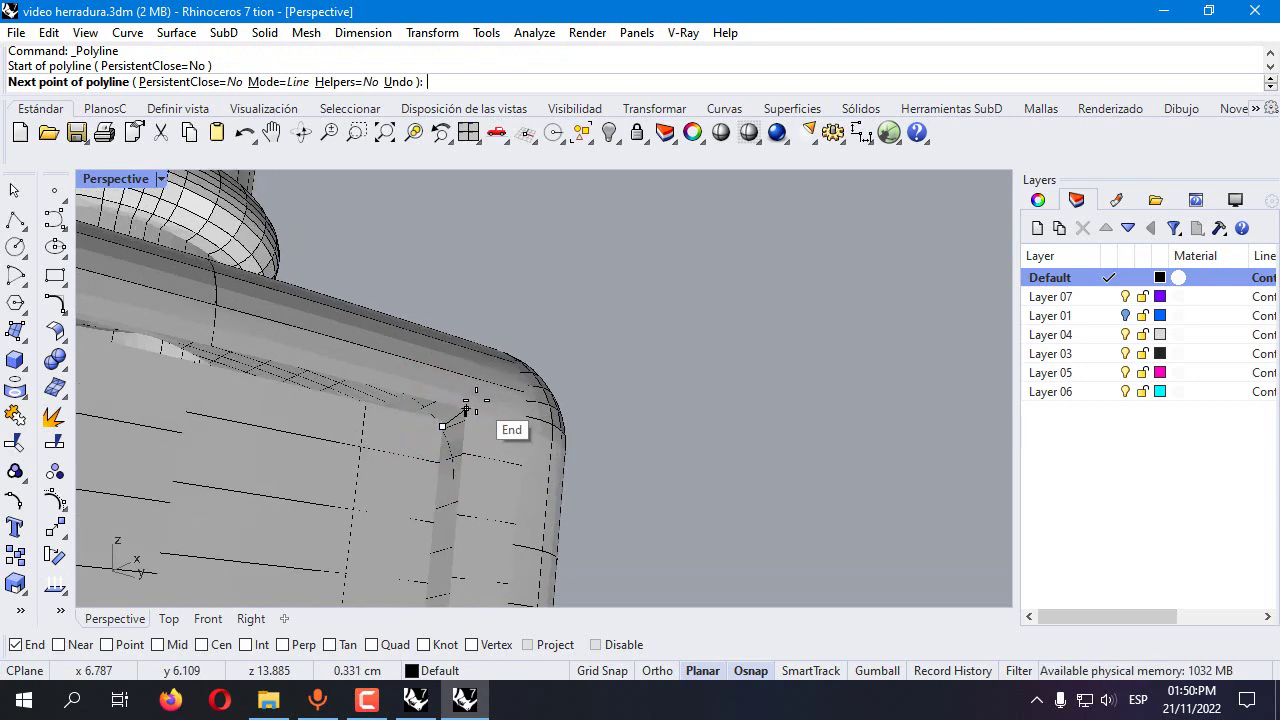
{"action": "left_click", "coordinate": [474, 402]}
{"action": "right_click", "coordinate": [474, 402]}
Redraw the short connecting line at the right recess corner and delete the extra line
{"action": "scroll", "coordinate": [460, 420], "scroll_direction": "up", "scroll_amount": 1}
{"action": "right_click_drag", "start_coordinate": [451, 430], "coordinate": [449, 420]}
{"action": "right_click", "coordinate": [449, 420]}
{"action": "left_click", "coordinate": [440, 416]}
{"action": "right_click", "coordinate": [476, 400]}
{"action": "left_click", "coordinate": [452, 418]}
{"action": "left_click", "coordinate": [452, 418]}
{"action": "left_click", "coordinate": [452, 417]}
{"action": "left_click", "coordinate": [452, 417]}
{"action": "key", "text": "Delete"}
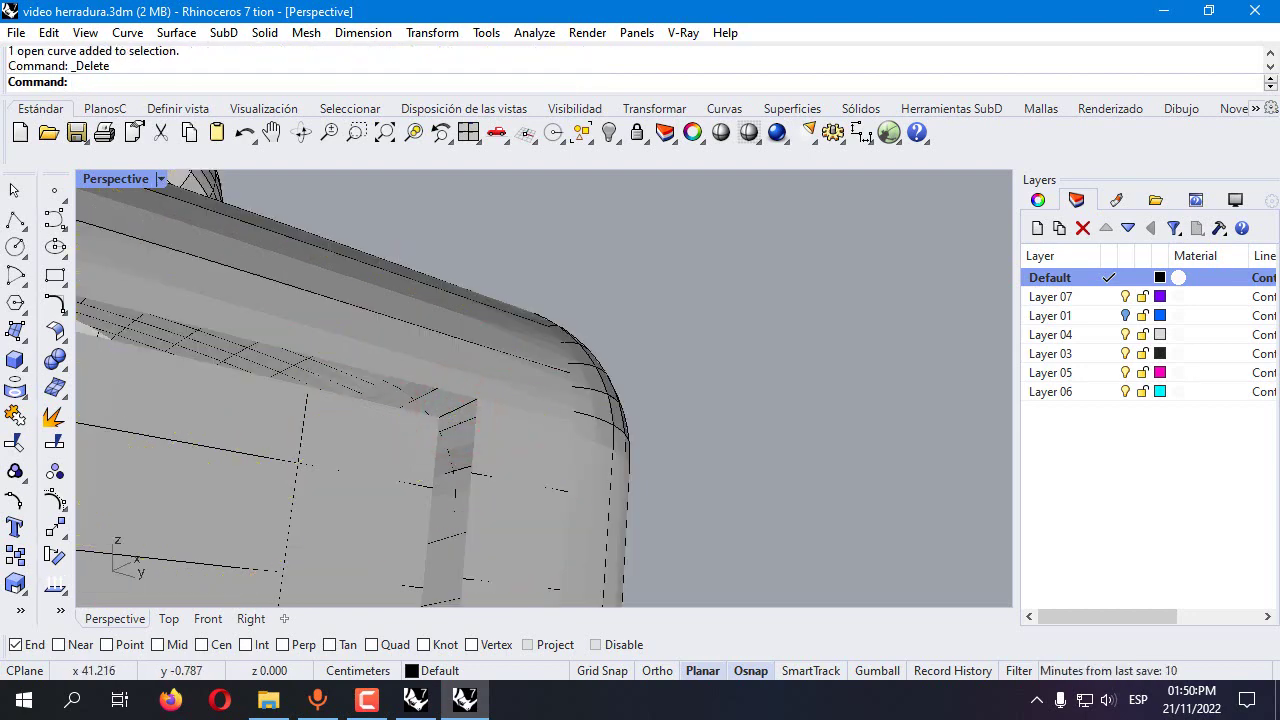
Duplicate the border curves of the outer bottle body and its recessed side panels
{"action": "left_click", "coordinate": [20, 412]}
{"action": "left_click", "coordinate": [120, 400]}
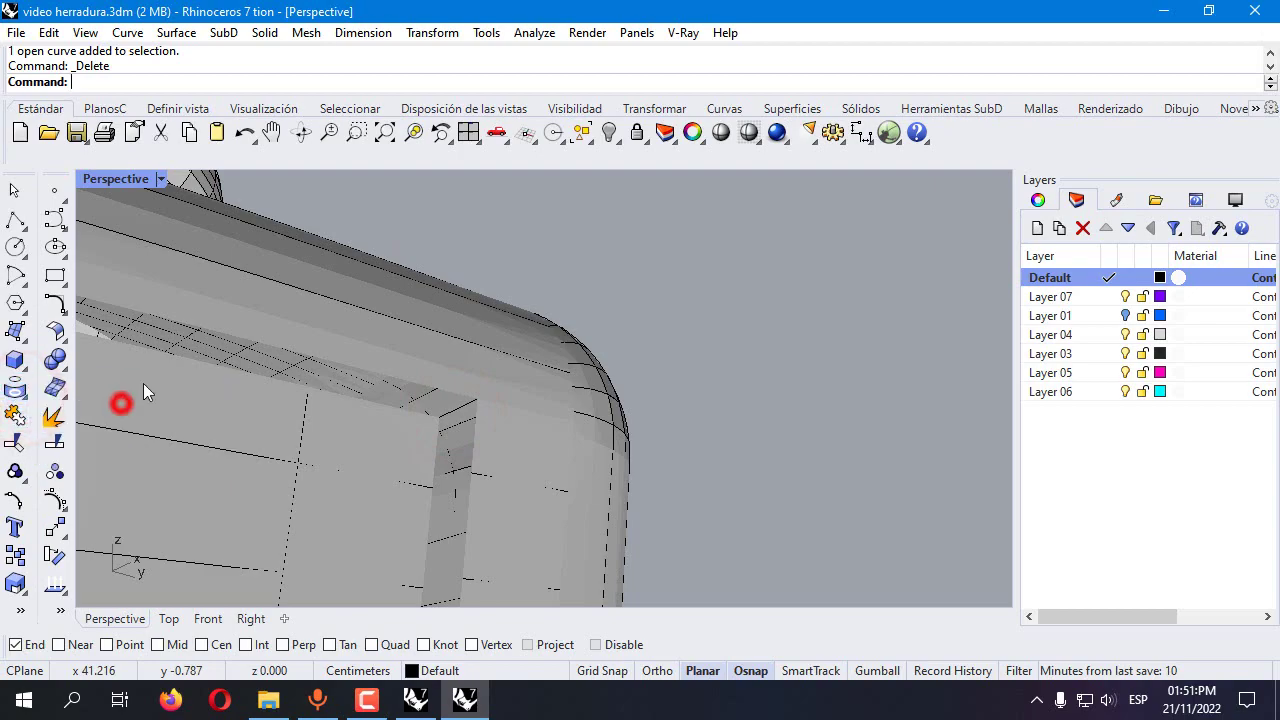
{"action": "scroll", "coordinate": [203, 313], "scroll_direction": "down", "scroll_amount": 5}
{"action": "right_click_drag", "start_coordinate": [200, 300], "coordinate": [280, 383]}
{"action": "scroll", "coordinate": [280, 383], "scroll_direction": "up", "scroll_amount": 5}
{"action": "right_click", "coordinate": [666, 366]}
{"action": "left_click", "coordinate": [393, 308]}
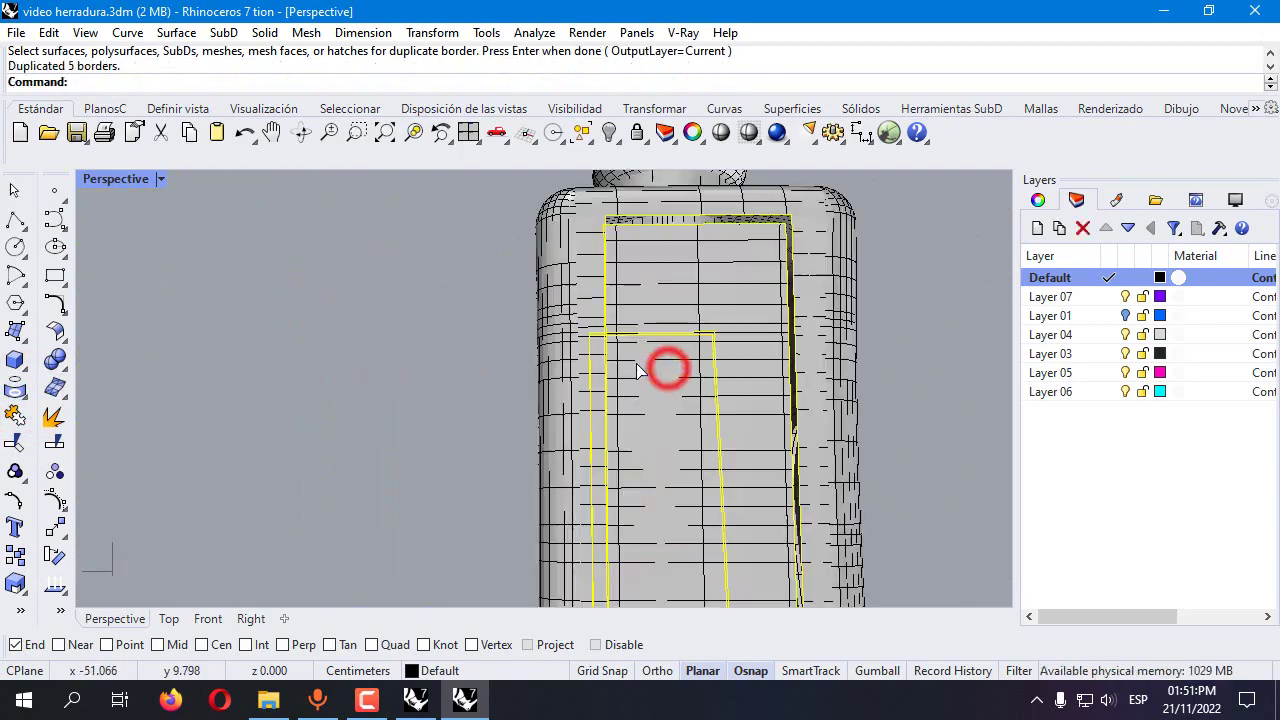
Create the left recess wall with Sweep 2 Rails, using the opening and panel borders as rails and the corner line as cross section
{"action": "left_click", "coordinate": [25, 338]}
{"action": "left_click", "coordinate": [79, 441]}
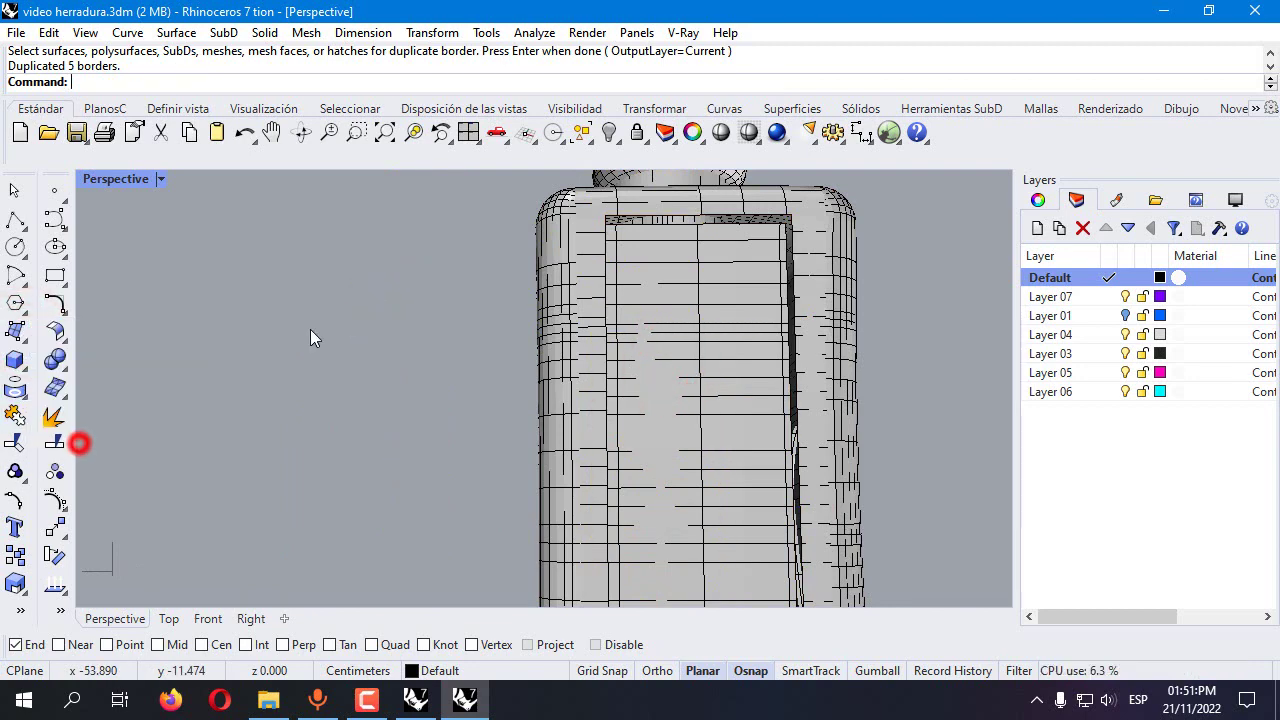
{"action": "scroll", "coordinate": [640, 244], "scroll_direction": "up", "scroll_amount": 3}
{"action": "left_click", "coordinate": [622, 195]}
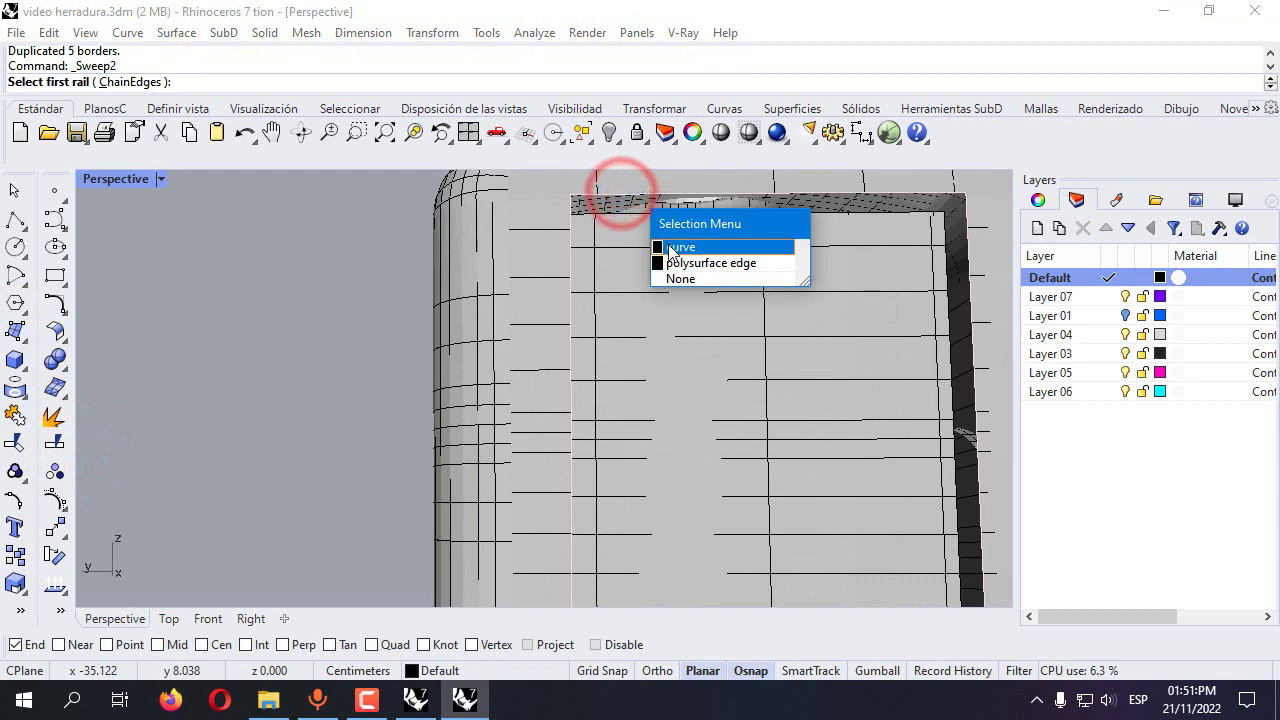
{"action": "left_click", "coordinate": [668, 244]}
{"action": "left_click", "coordinate": [635, 212]}
{"action": "left_click", "coordinate": [686, 271]}
{"action": "right_click_drag", "start_coordinate": [686, 271], "coordinate": [574, 351]}
{"action": "scroll", "coordinate": [396, 270], "scroll_direction": "up", "scroll_amount": 3}
{"action": "left_click", "coordinate": [322, 220]}
{"action": "key", "text": "Return"}
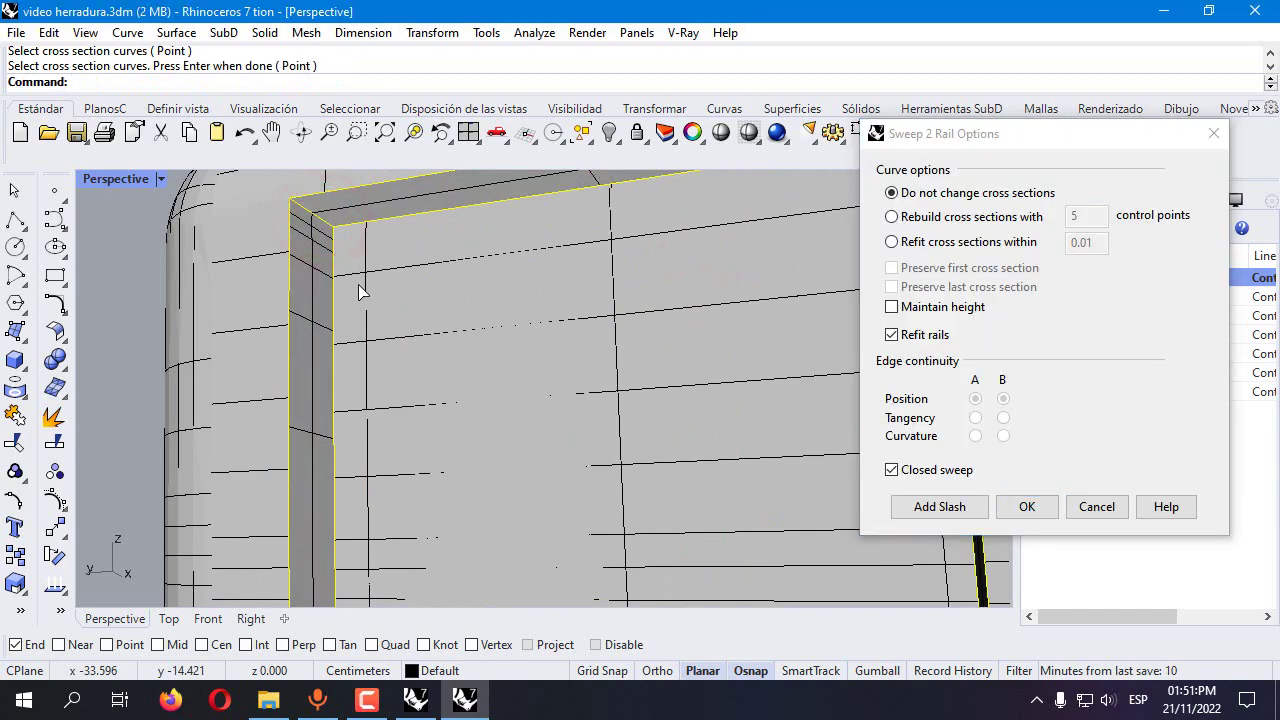
{"action": "key", "text": "Return"}
Create the wall of the opposite side recess with Sweep 2 Rails, using its opening and panel borders as rails and the corner line as cross section
{"action": "scroll", "coordinate": [450, 343], "scroll_direction": "down", "scroll_amount": 5}
{"action": "mouse_move", "coordinate": [477, 338]}
{"action": "right_mouse_down"}
{"action": "mouse_move", "coordinate": [452, 386]}
{"action": "mouse_move", "coordinate": [460, 342]}
{"action": "right_mouse_up"}
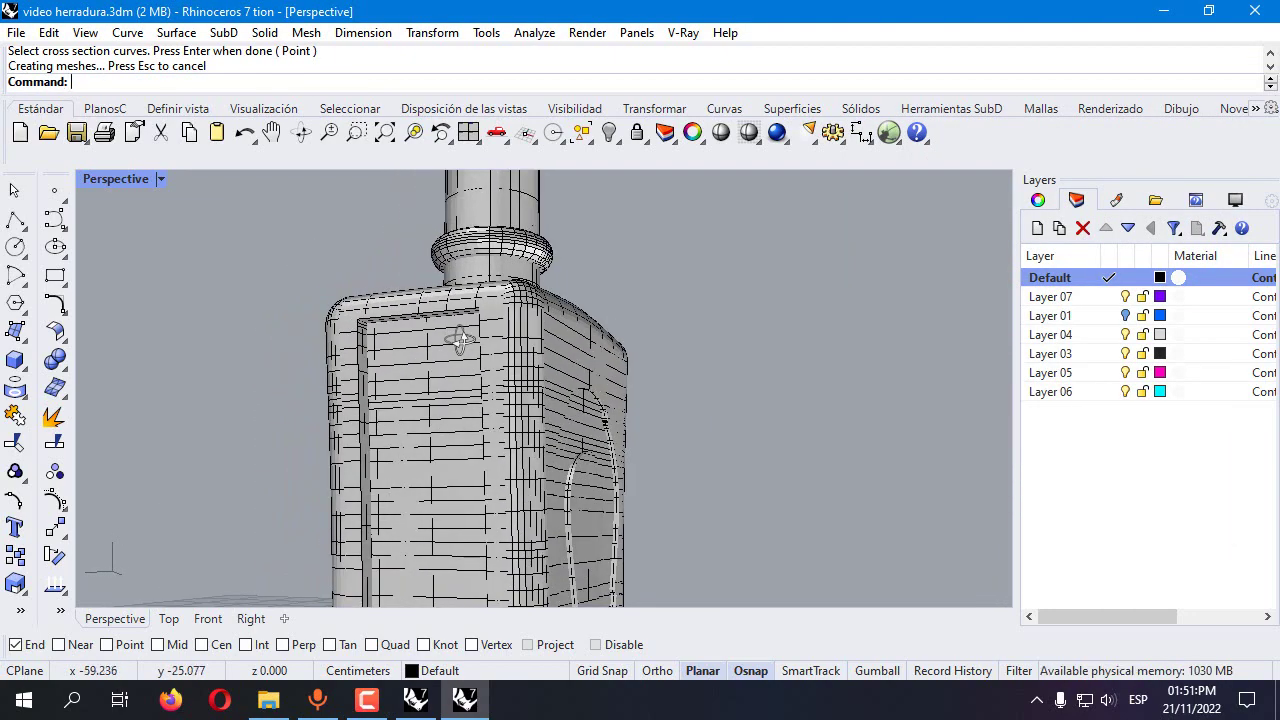
{"action": "right_click_drag", "start_coordinate": [674, 331], "coordinate": [451, 370]}
{"action": "scroll", "coordinate": [622, 389], "scroll_direction": "up", "scroll_amount": 10}
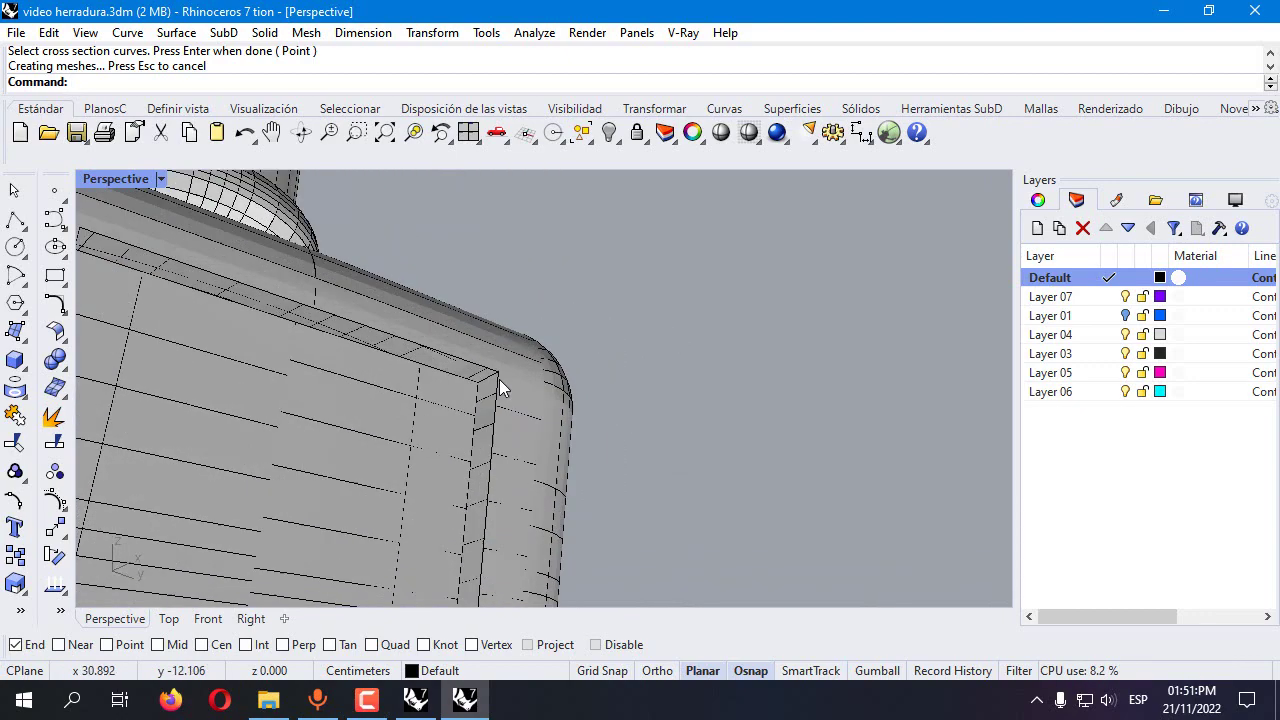
{"action": "key", "text": "Return"}
{"action": "left_click", "coordinate": [472, 347]}
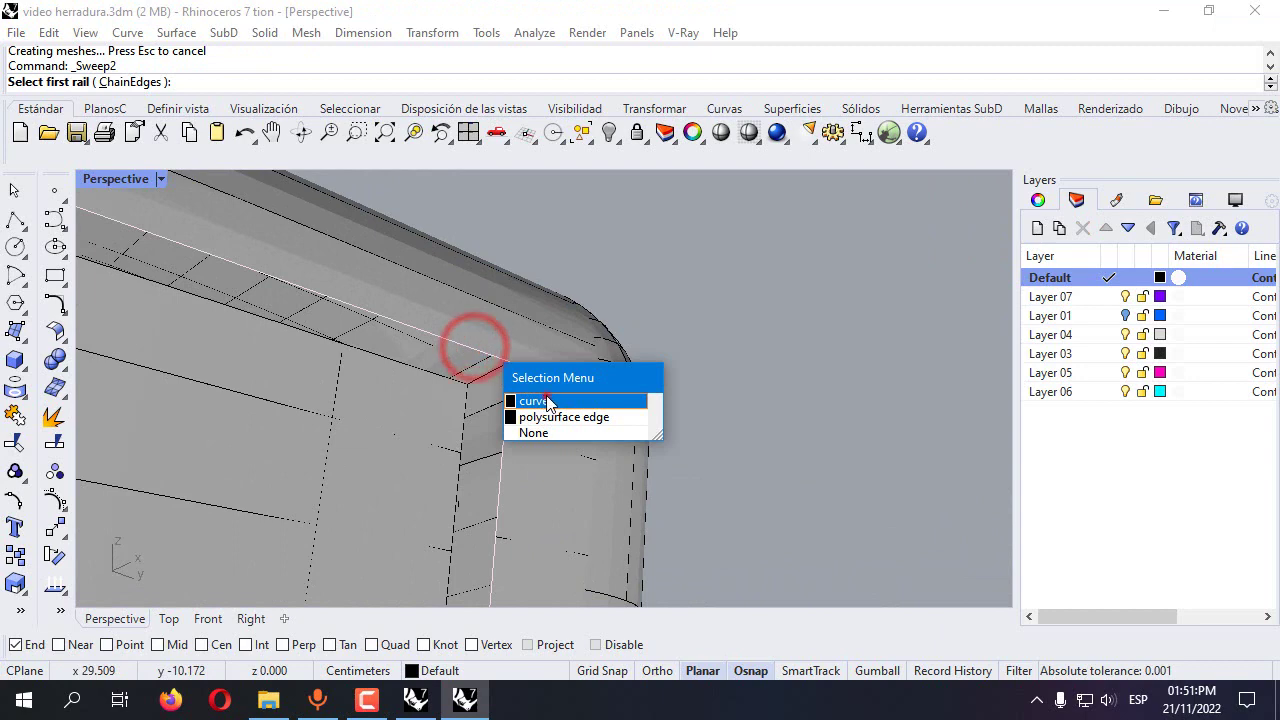
{"action": "left_click", "coordinate": [540, 400]}
{"action": "left_click", "coordinate": [439, 378]}
{"action": "left_click", "coordinate": [490, 430]}
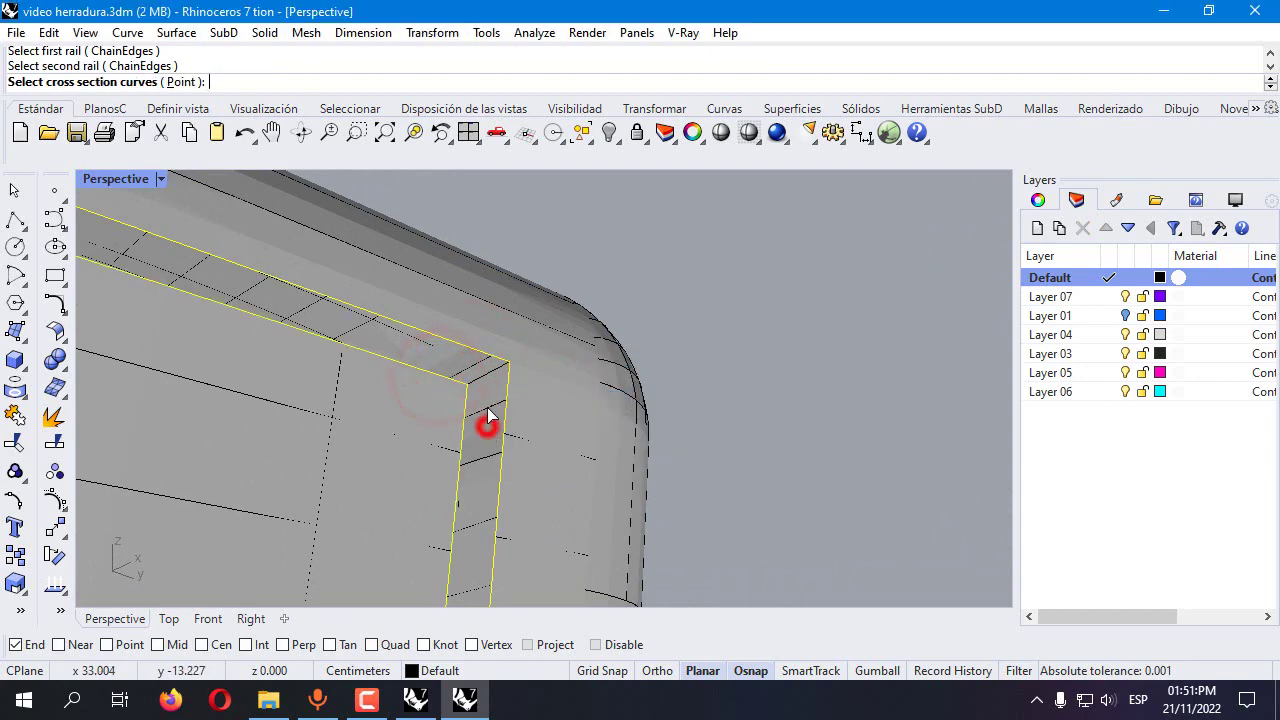
{"action": "left_click", "coordinate": [480, 374]}
{"action": "key", "text": "Return"}
{"action": "key", "text": "Return"}
Select all the bottle's visible surfaces and curves and join them
{"action": "scroll", "coordinate": [500, 380], "scroll_direction": "down", "scroll_amount": 10}
{"action": "left_click_drag", "start_coordinate": [404, 283], "coordinate": [550, 445]}
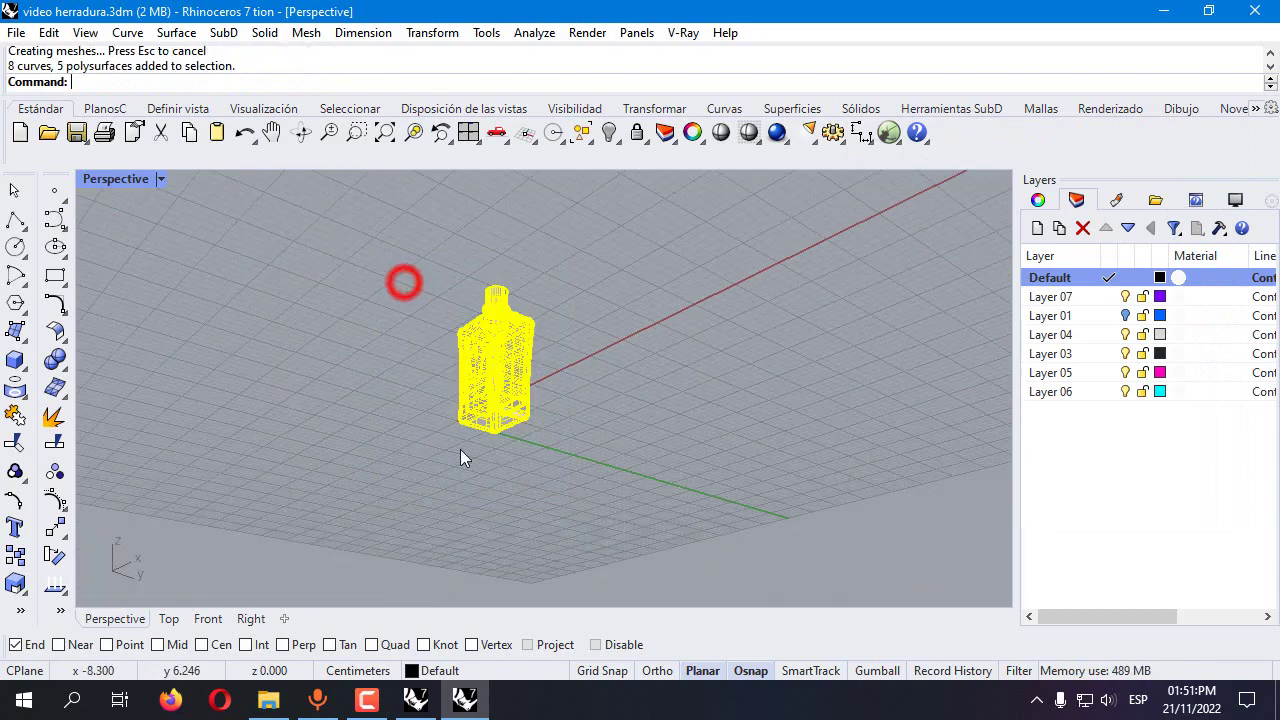
{"action": "left_click", "coordinate": [15, 415]}
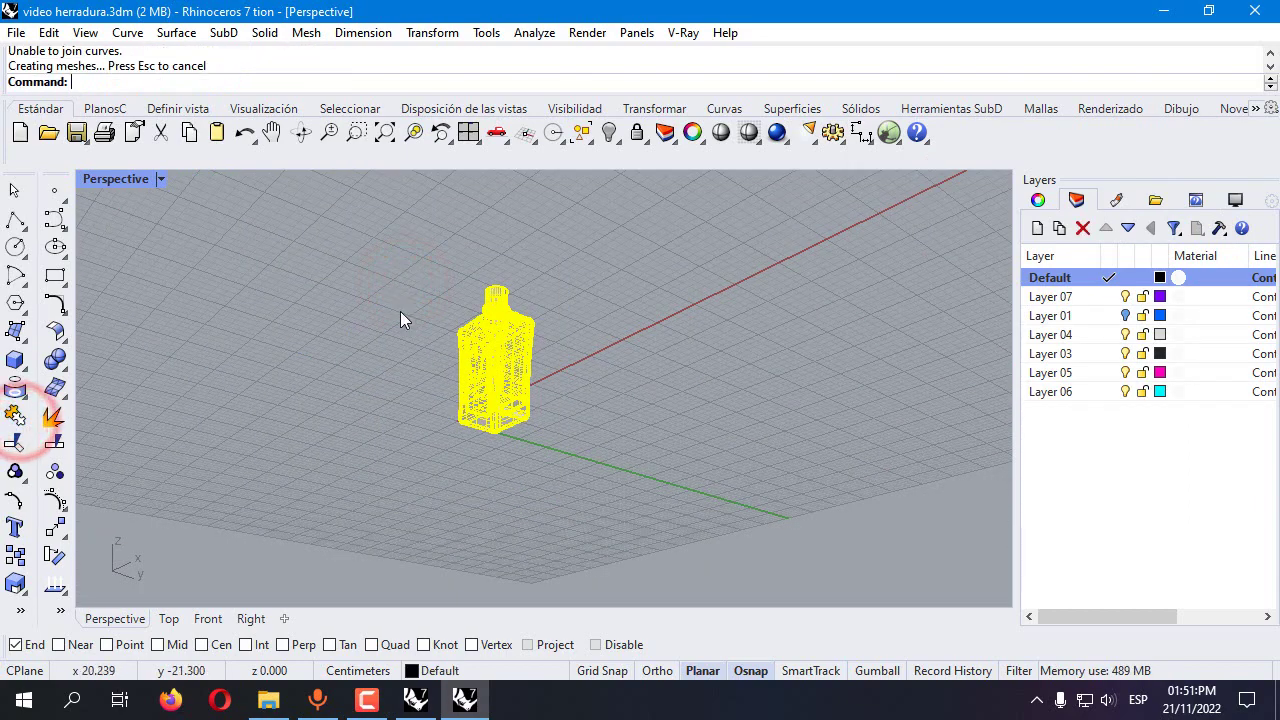
Analyze the joined bottle polysurface for naked edges
{"action": "right_click_drag", "start_coordinate": [400, 306], "coordinate": [558, 315]}
{"action": "left_click", "coordinate": [434, 400]}
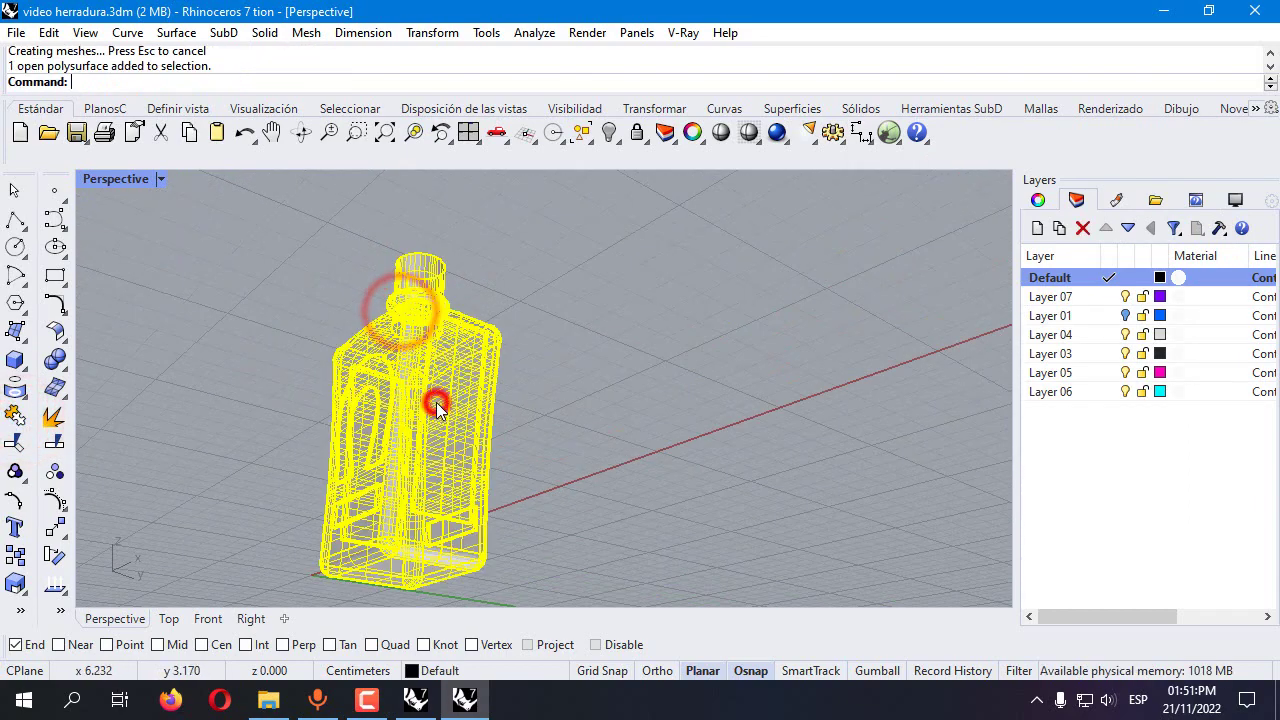
{"action": "left_click", "coordinate": [55, 584]}
{"action": "left_click", "coordinate": [114, 586]}
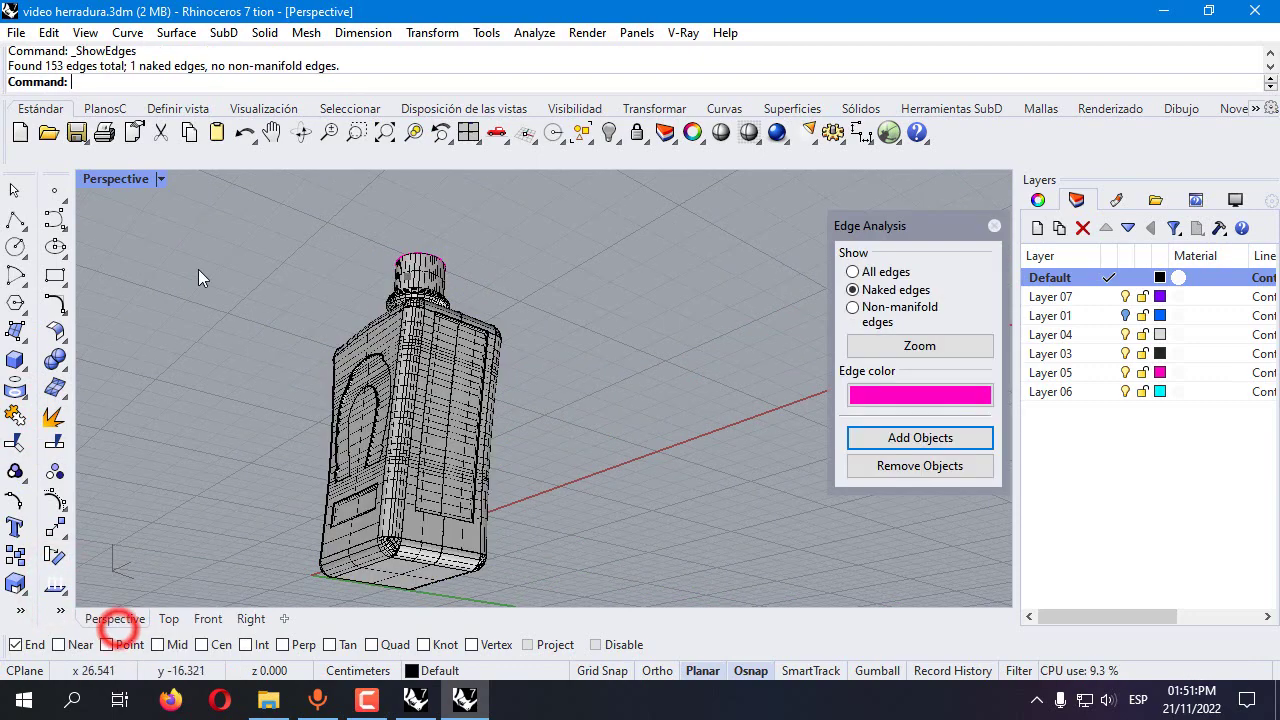
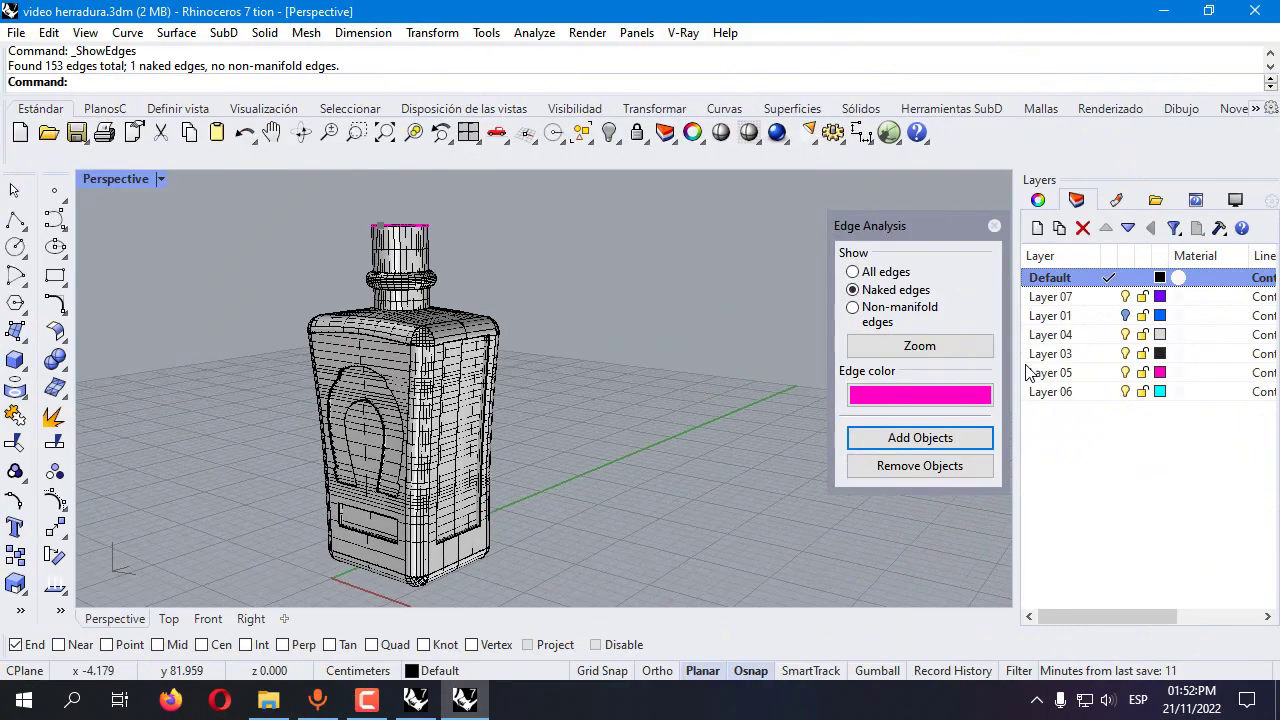
Show Layer 01, make it the current layer and hide the Default layer
{"action": "left_click", "coordinate": [1127, 318]}
{"action": "left_click", "coordinate": [1109, 316]}
{"action": "left_click", "coordinate": [1124, 277]}
Draw short connecting lines between the panel and opening corners at the top of the Layer 01 bottle's side recesses
{"action": "scroll", "coordinate": [417, 406], "scroll_direction": "up", "scroll_amount": 5}
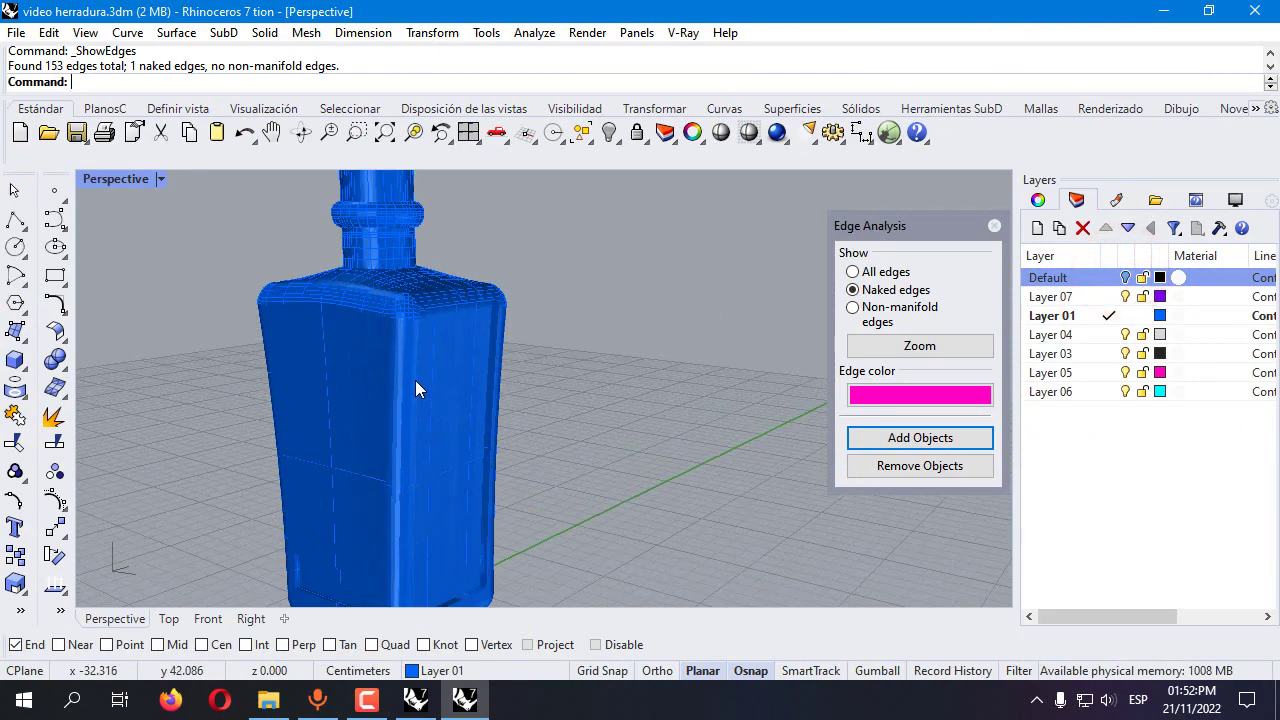
{"action": "right_click_drag", "start_coordinate": [423, 343], "coordinate": [540, 308]}
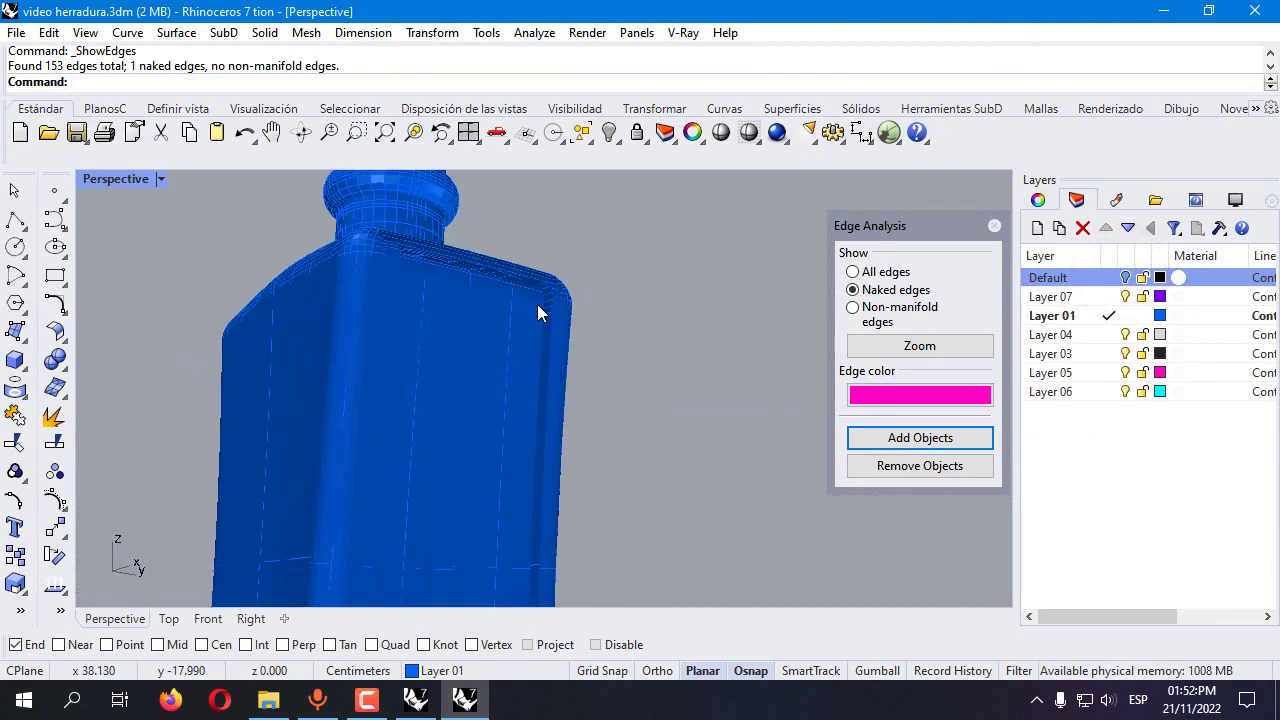
{"action": "scroll", "coordinate": [537, 305], "scroll_direction": "up", "scroll_amount": 3}
{"action": "left_click", "coordinate": [15, 224]}
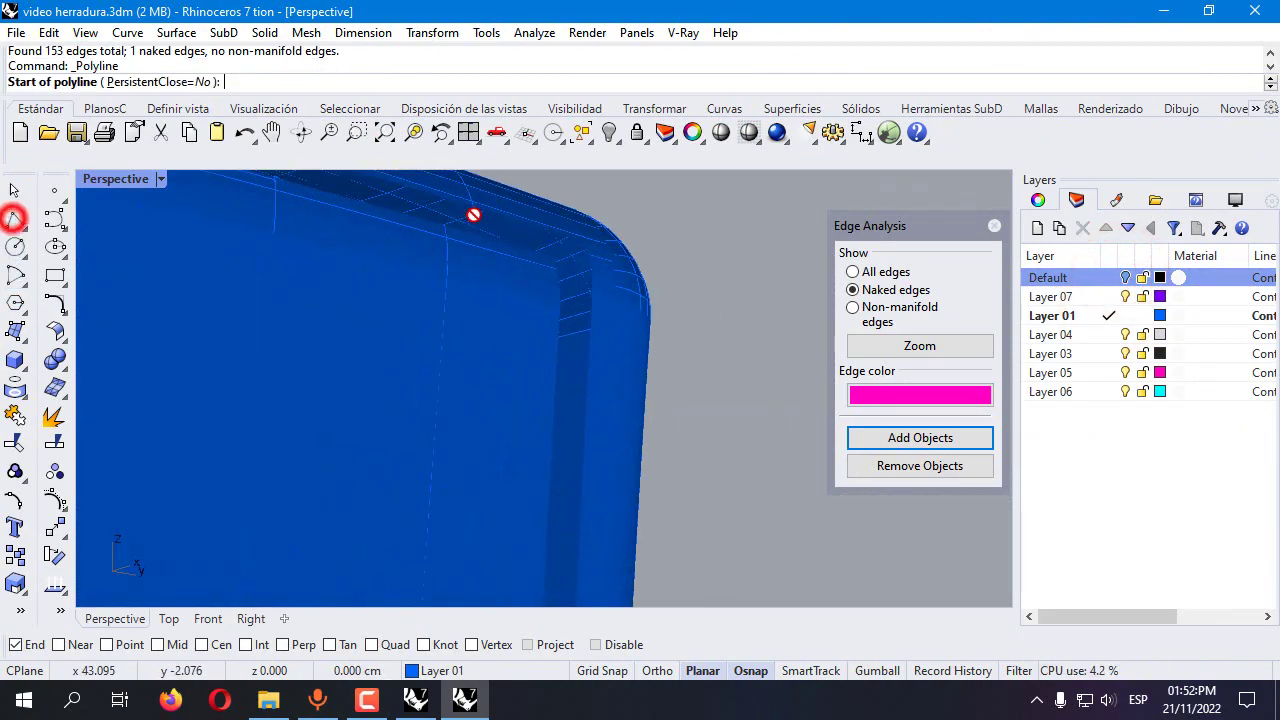
{"action": "left_click", "coordinate": [568, 258]}
{"action": "right_click", "coordinate": [591, 240]}
{"action": "right_click_drag", "start_coordinate": [591, 240], "coordinate": [371, 306]}
{"action": "scroll", "coordinate": [371, 306], "scroll_direction": "up", "scroll_amount": 4}
{"action": "right_click", "coordinate": [363, 260]}
{"action": "left_click", "coordinate": [368, 197]}
{"action": "left_click", "coordinate": [366, 195]}
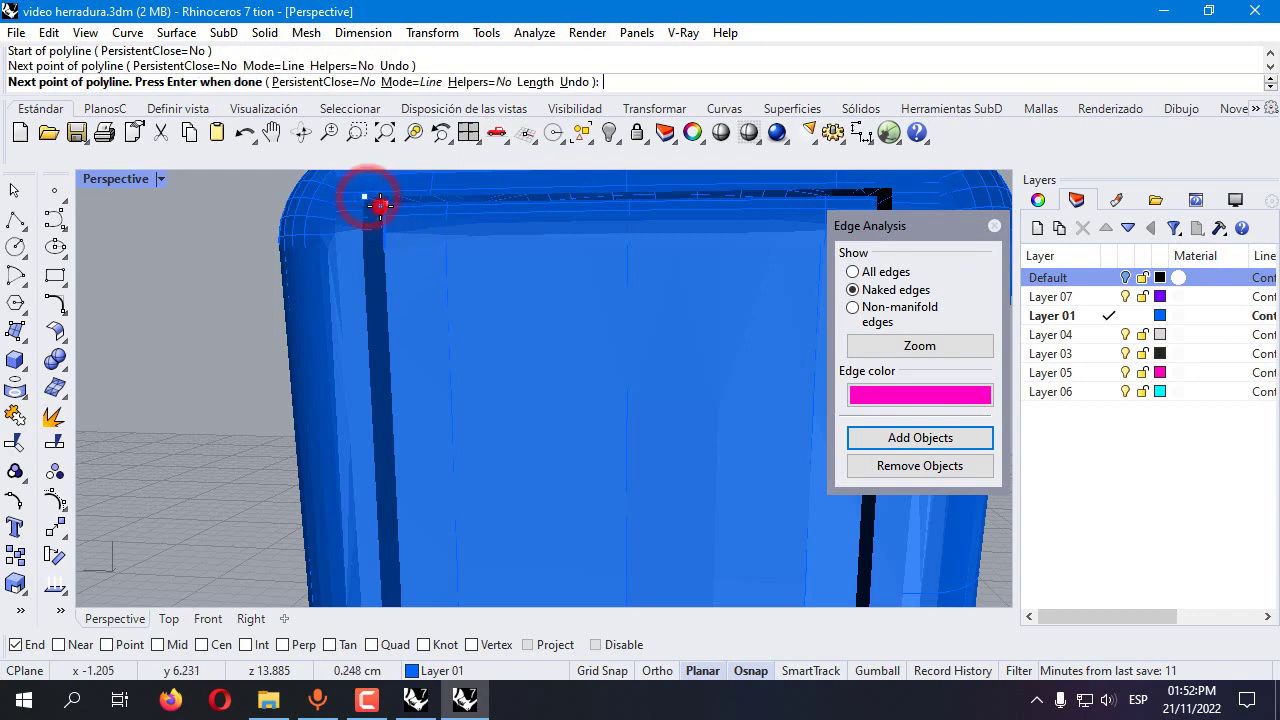
{"action": "right_click", "coordinate": [371, 206]}
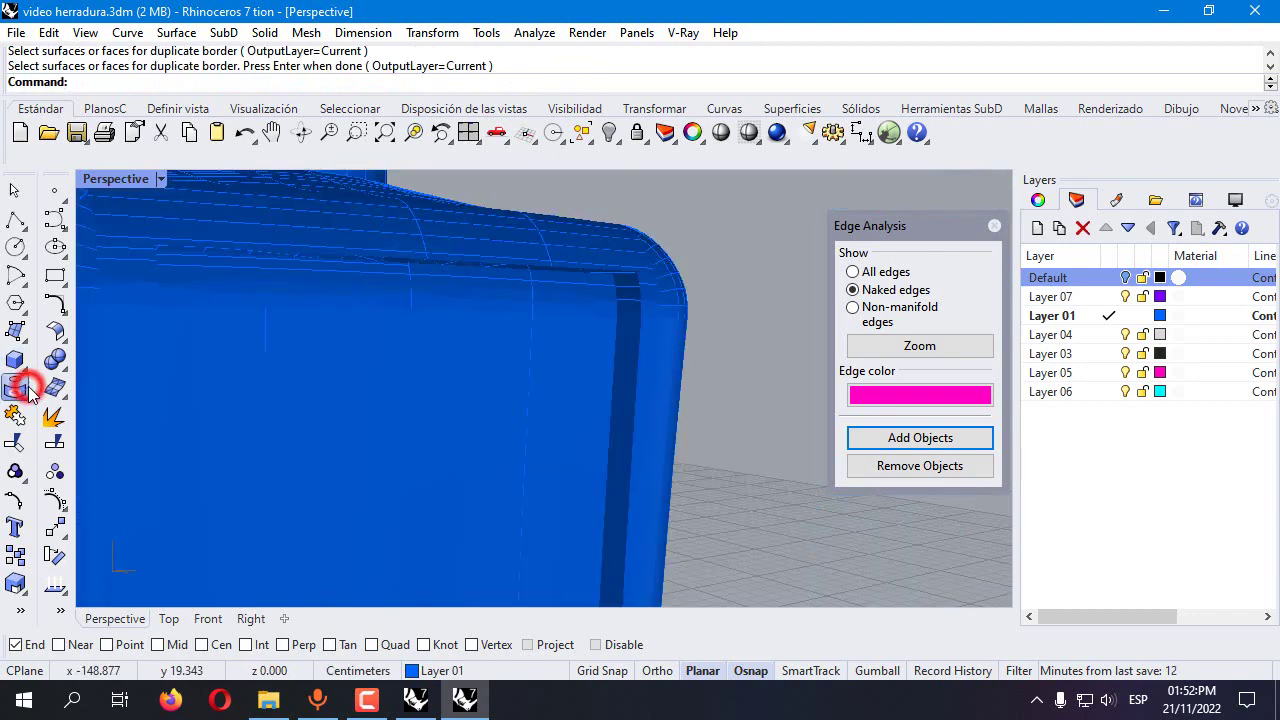
Duplicate the border curves of the Layer 01 bottle body and its recessed side panel
{"action": "left_click", "coordinate": [28, 391]}
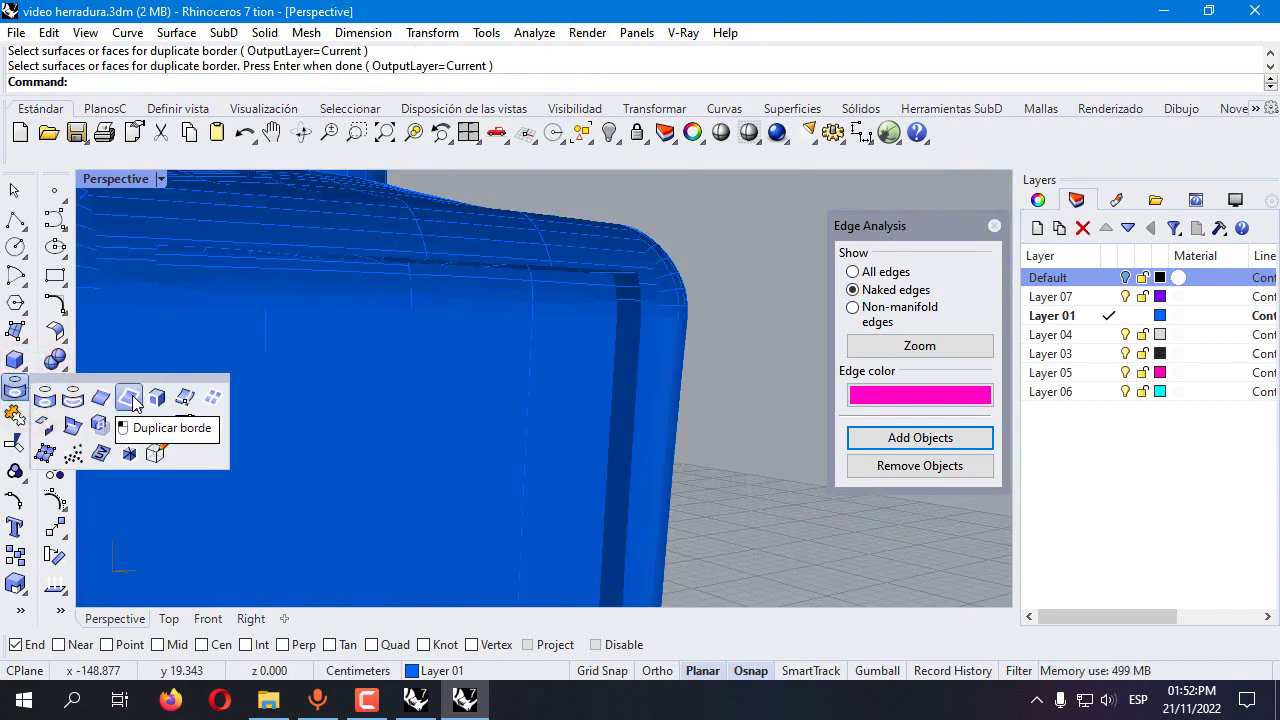
{"action": "left_click", "coordinate": [133, 399]}
{"action": "left_click", "coordinate": [489, 316]}
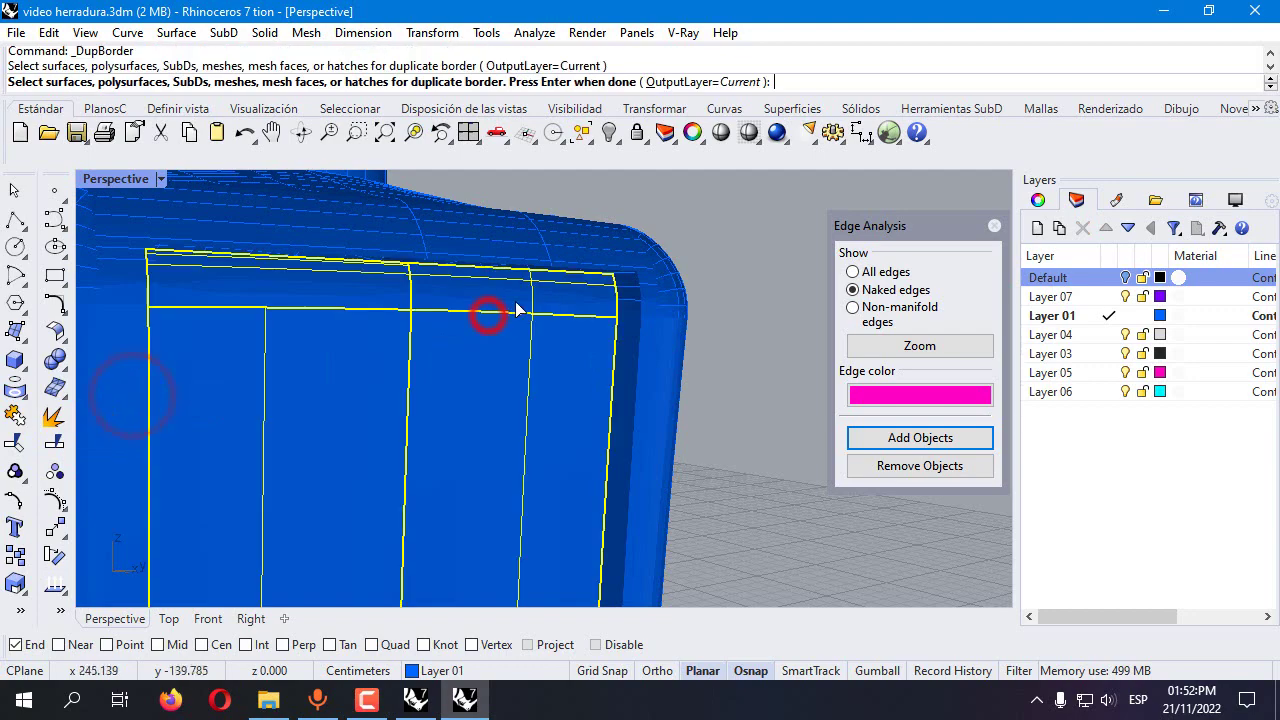
{"action": "left_click", "coordinate": [563, 249]}
{"action": "key", "text": "Return"}
Examine the duplicated borders, the corner connecting line and the recessed panel on the Layer 01 bottle's side
{"action": "scroll", "coordinate": [530, 325], "scroll_direction": "down", "scroll_amount": 4}
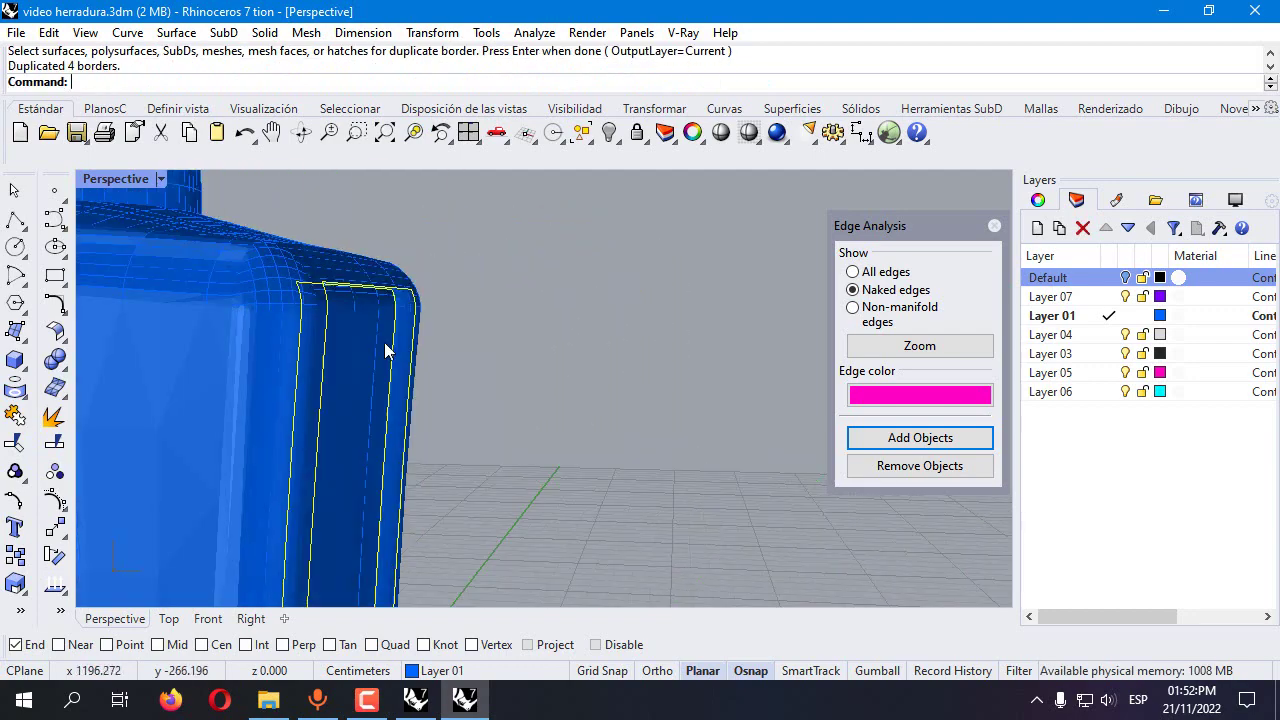
{"action": "scroll", "coordinate": [240, 323], "scroll_direction": "up", "scroll_amount": 3}
{"action": "right_click_drag", "start_coordinate": [240, 323], "coordinate": [329, 349]}
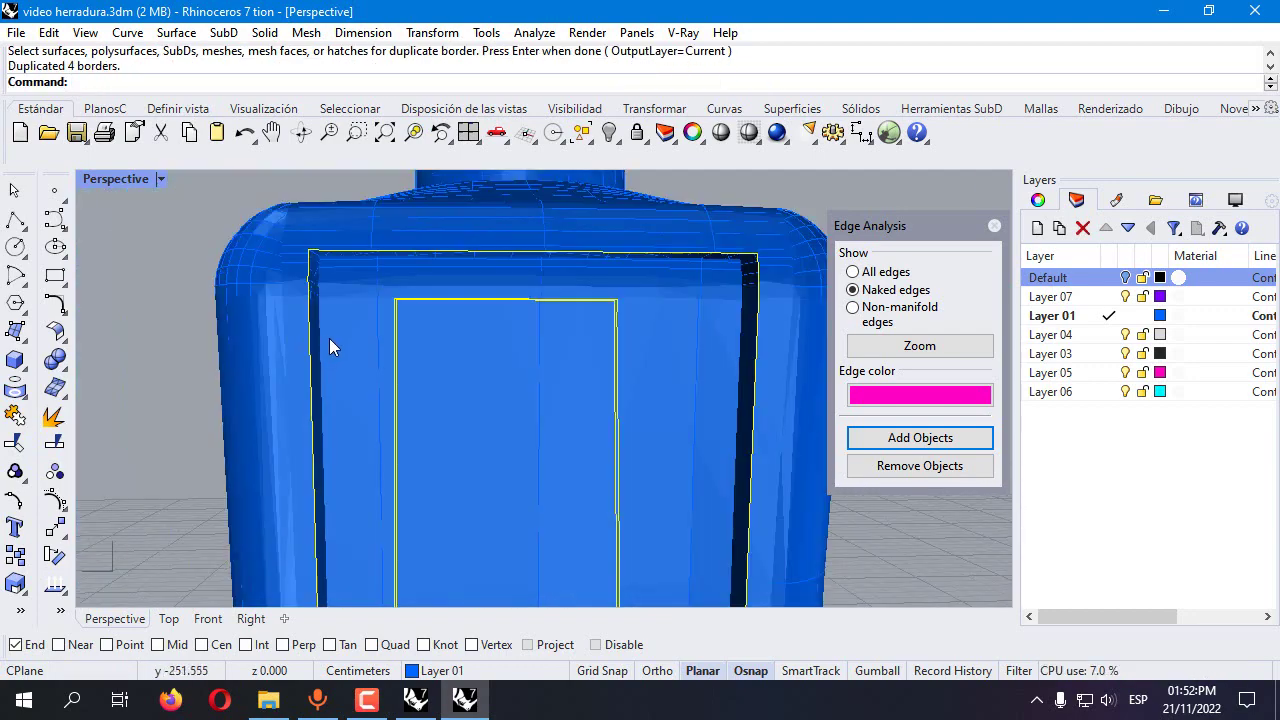
{"action": "scroll", "coordinate": [329, 349], "scroll_direction": "down", "scroll_amount": 2}
{"action": "right_click_drag", "start_coordinate": [212, 270], "coordinate": [310, 269]}
{"action": "scroll", "coordinate": [346, 337], "scroll_direction": "up", "scroll_amount": 3}
{"action": "right_click_drag", "start_coordinate": [346, 337], "coordinate": [359, 332]}
{"action": "left_click", "coordinate": [329, 264]}
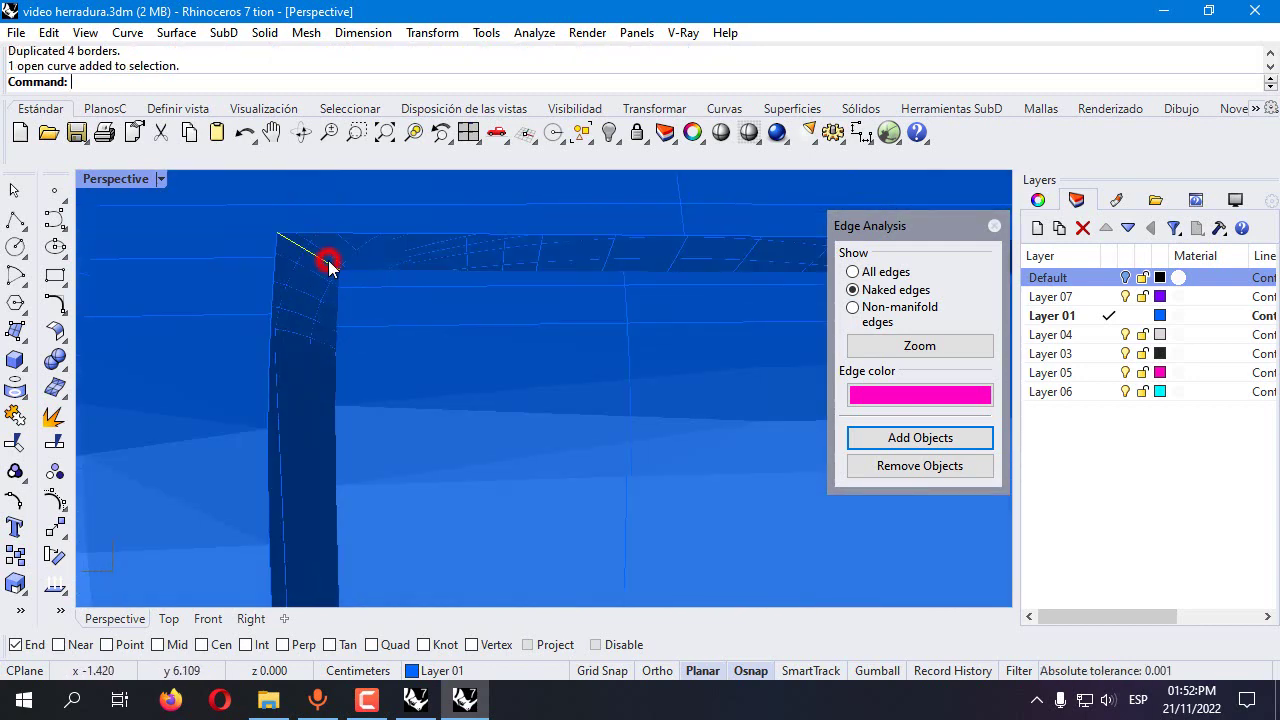
{"action": "left_click", "coordinate": [399, 385]}
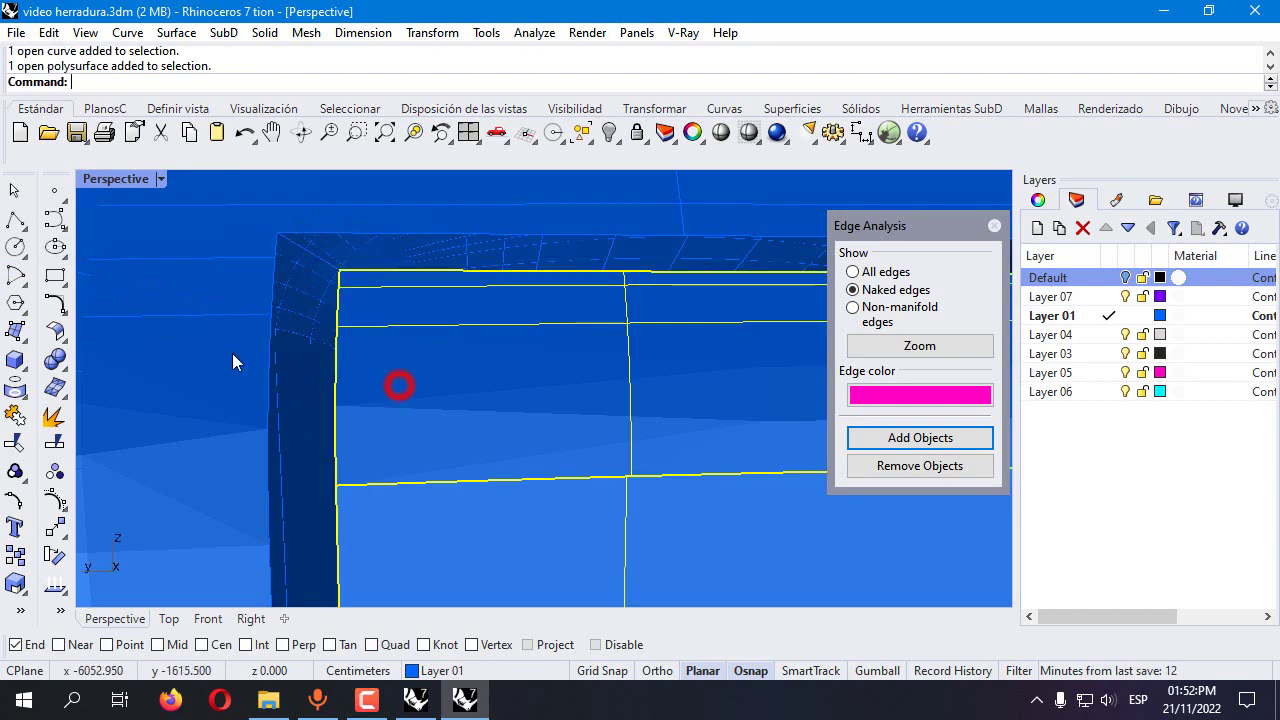
Create the first recess wall of the Layer 01 bottle with Sweep 2 Rails, using the panel and opening borders and the corner line
{"action": "left_click", "coordinate": [17, 336]}
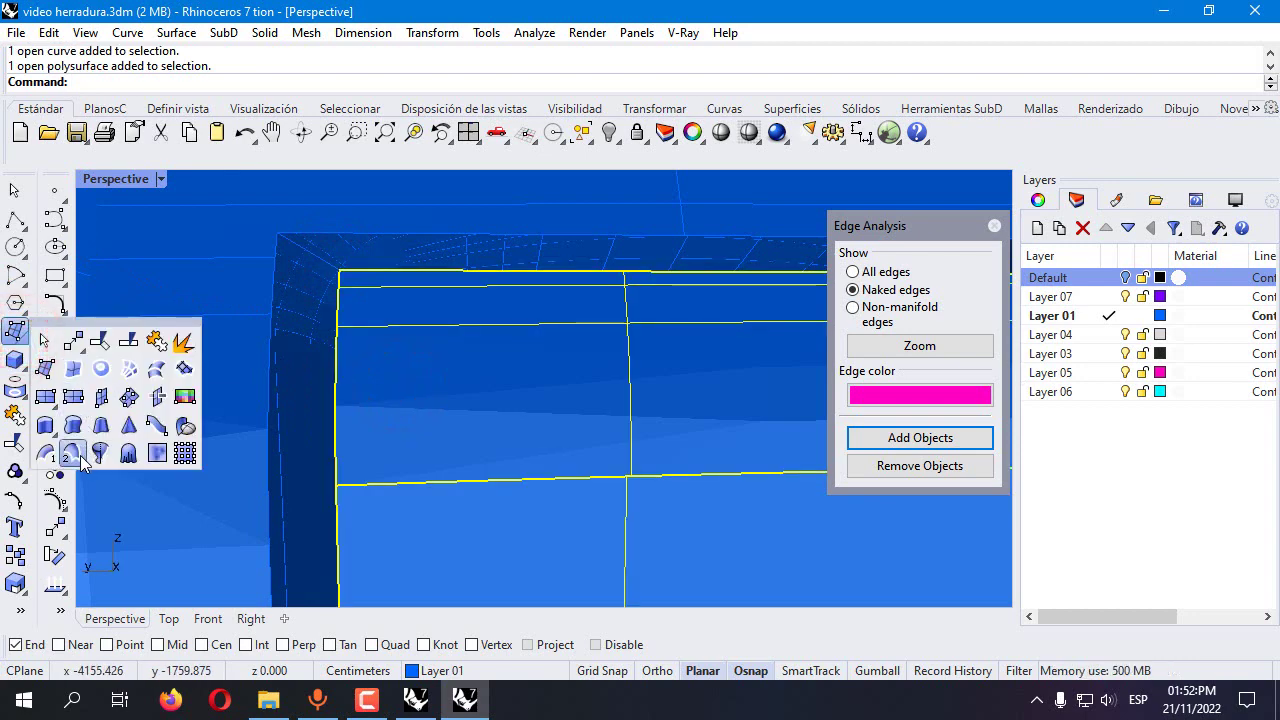
{"action": "left_click", "coordinate": [74, 449]}
{"action": "left_click", "coordinate": [343, 288]}
{"action": "left_click", "coordinate": [406, 338]}
{"action": "left_click", "coordinate": [329, 268]}
{"action": "left_click", "coordinate": [401, 316]}
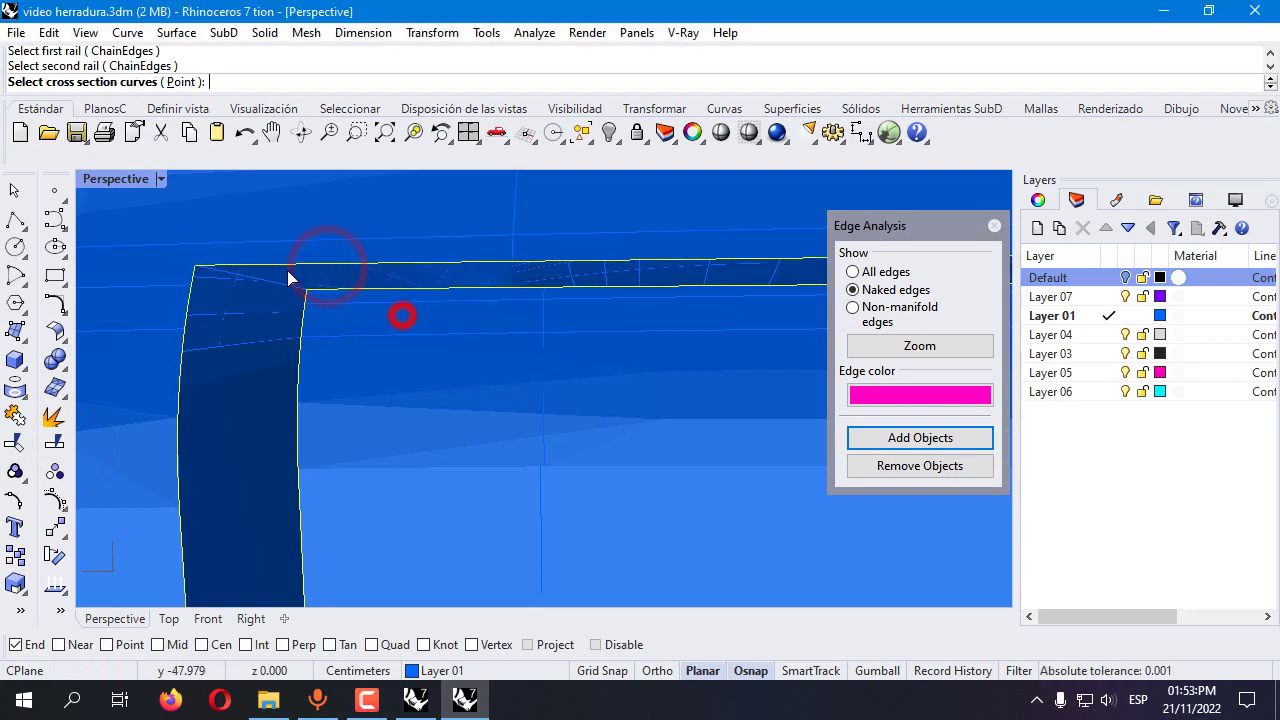
{"action": "left_click", "coordinate": [269, 290]}
{"action": "key", "text": "Return"}
{"action": "key", "text": "Return"}
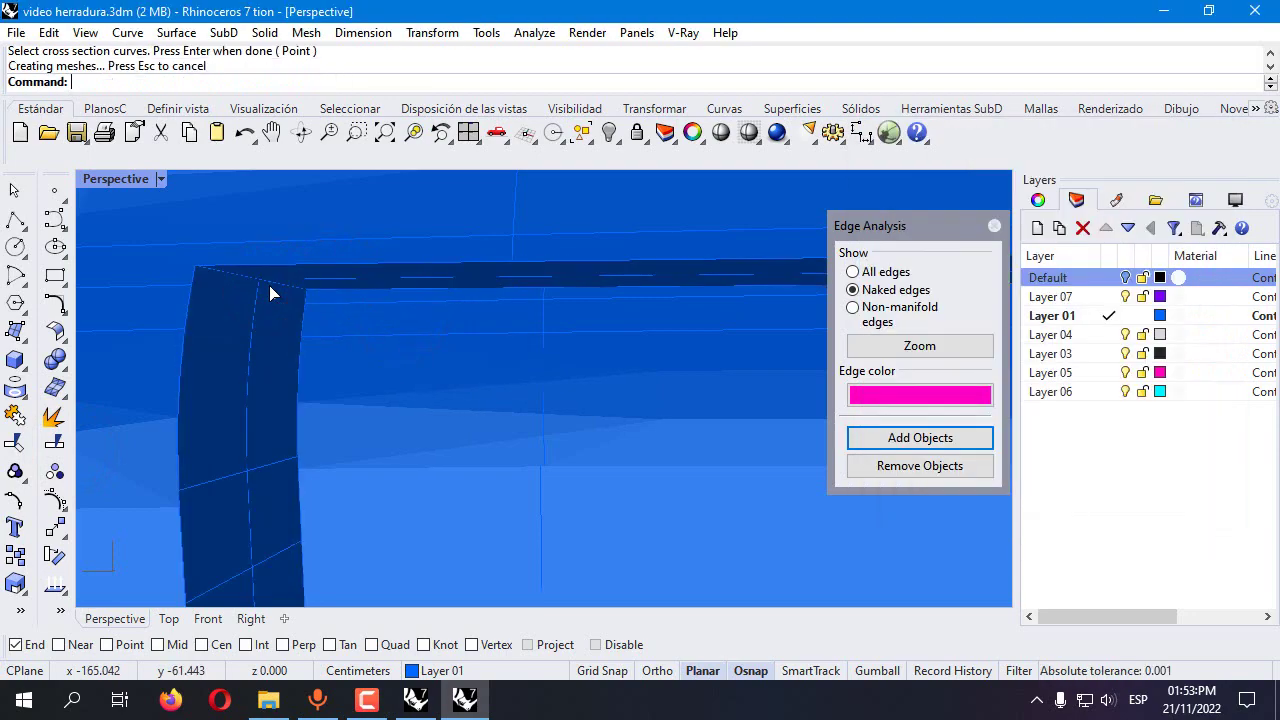
{"action": "scroll", "coordinate": [507, 364], "scroll_direction": "down", "scroll_amount": 5}
{"action": "scroll", "coordinate": [500, 350], "scroll_direction": "down", "scroll_amount": 2}
{"action": "scroll", "coordinate": [537, 383], "scroll_direction": "up", "scroll_amount": 8}
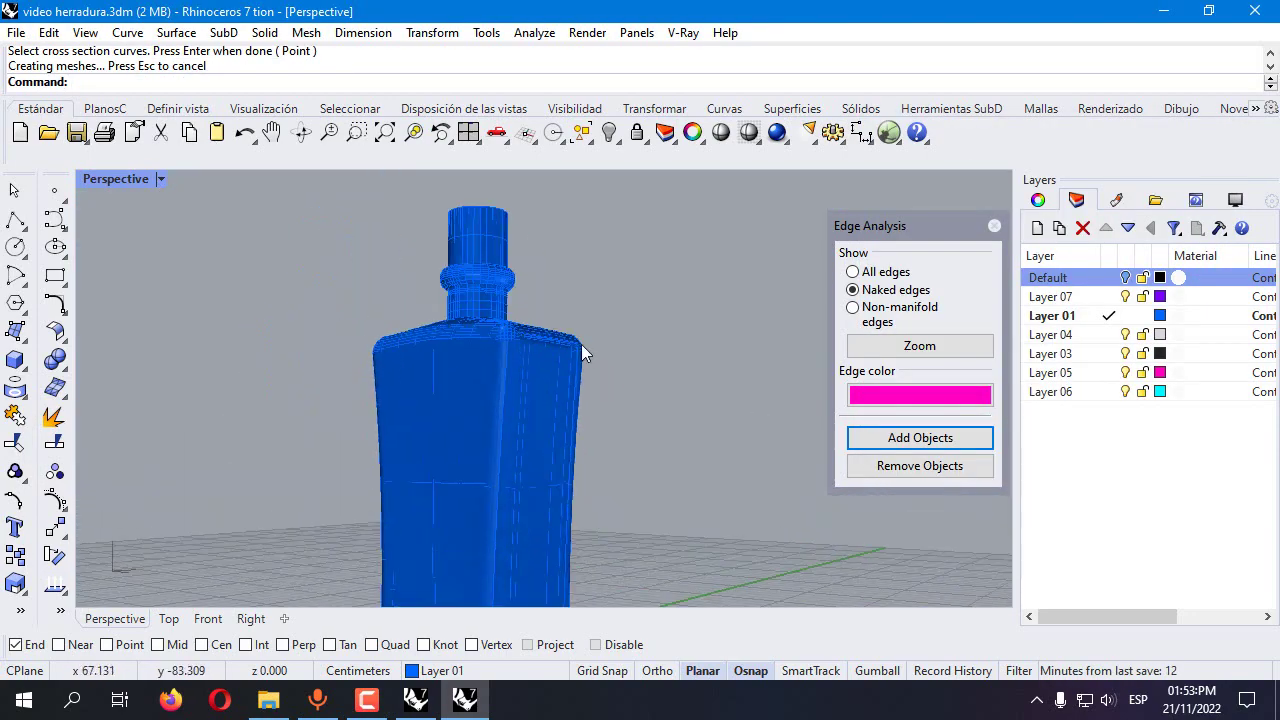
{"action": "scroll", "coordinate": [545, 360], "scroll_direction": "up", "scroll_amount": 2}
{"action": "left_click", "coordinate": [565, 372]}
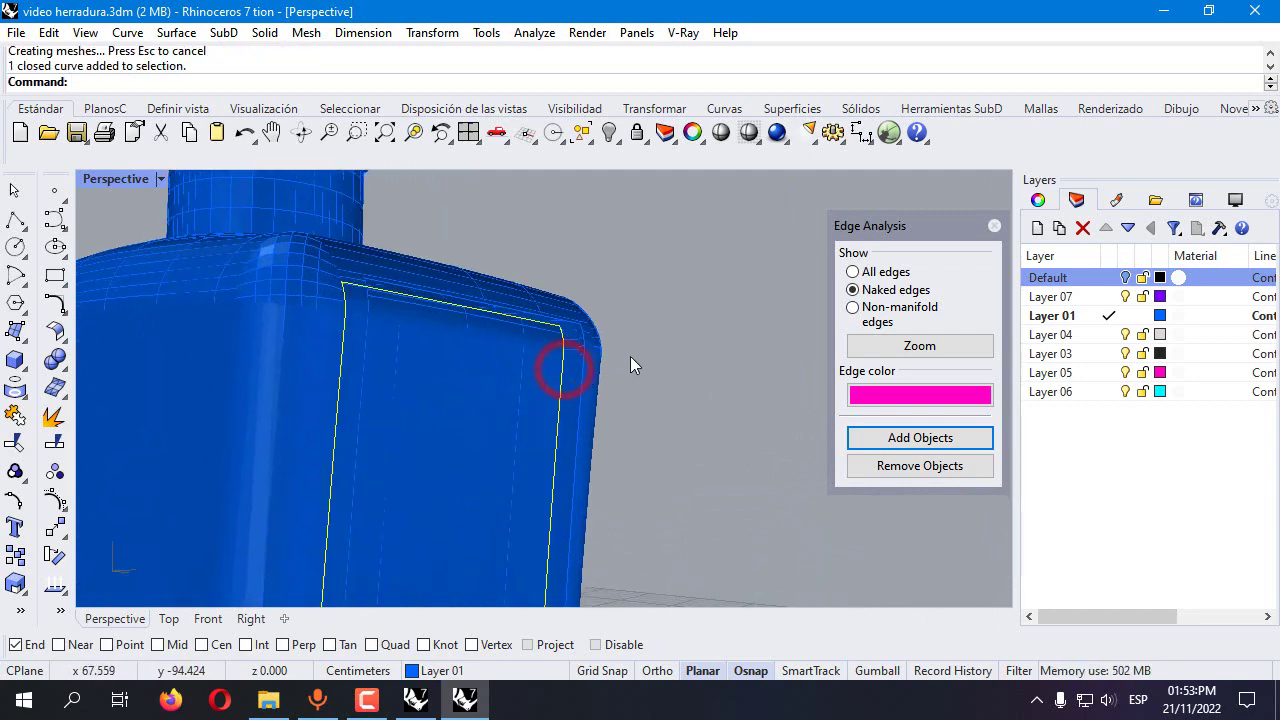
{"action": "left_click", "coordinate": [15, 333]}
{"action": "left_click", "coordinate": [59, 450]}
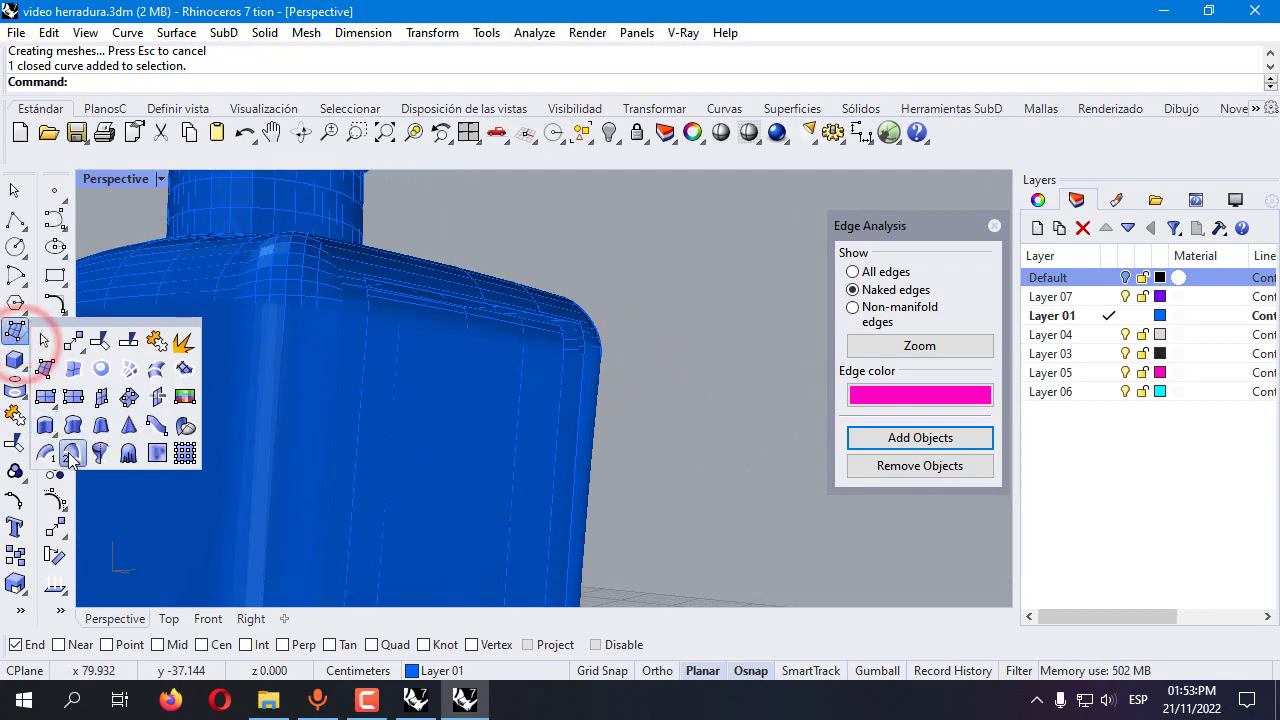
{"action": "left_click", "coordinate": [563, 378]}
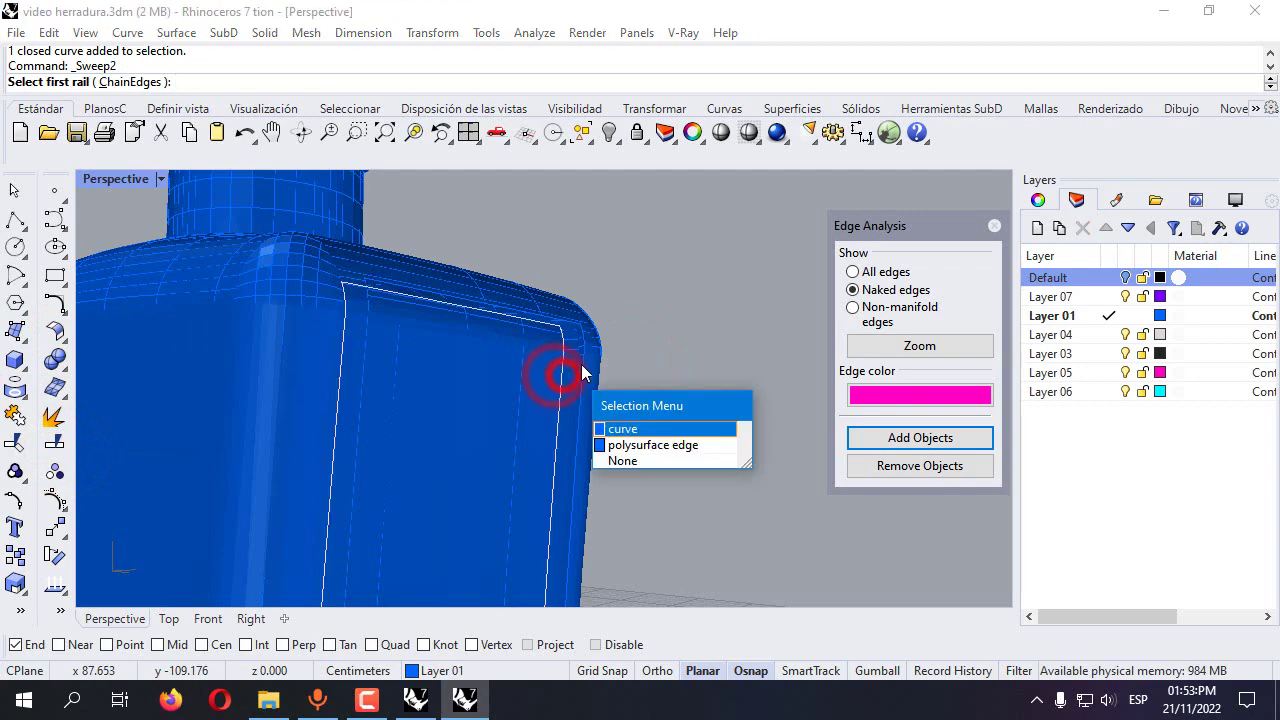
{"action": "left_click", "coordinate": [603, 430]}
{"action": "left_click", "coordinate": [582, 363]}
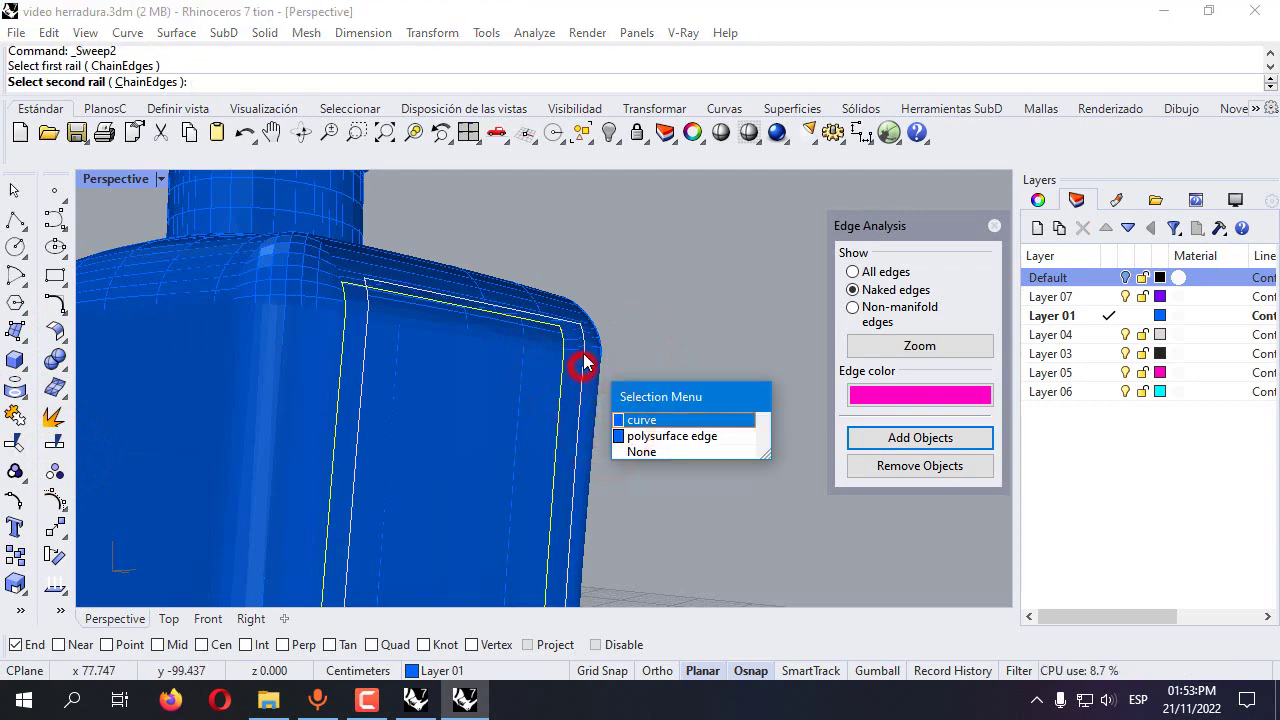
{"action": "left_click", "coordinate": [636, 438]}
{"action": "right_click", "coordinate": [634, 423]}
{"action": "scroll", "coordinate": [634, 423], "scroll_direction": "up", "scroll_amount": 5}
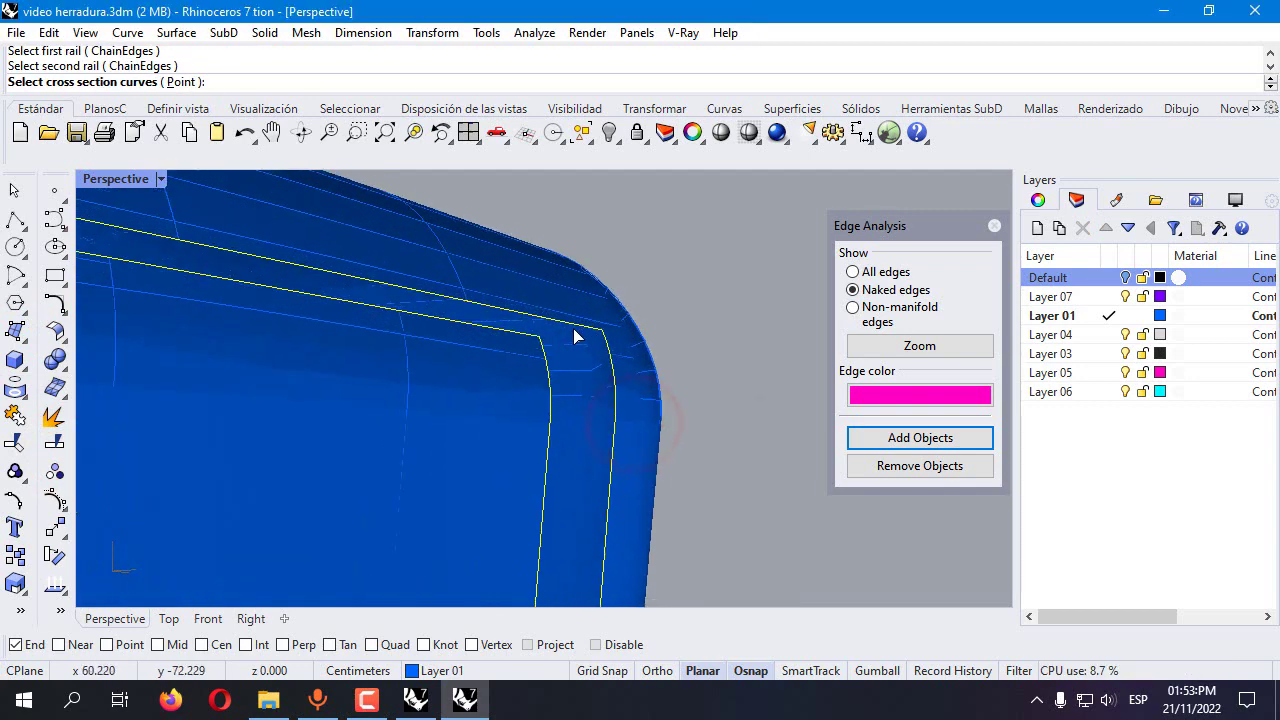
{"action": "left_click", "coordinate": [567, 340]}
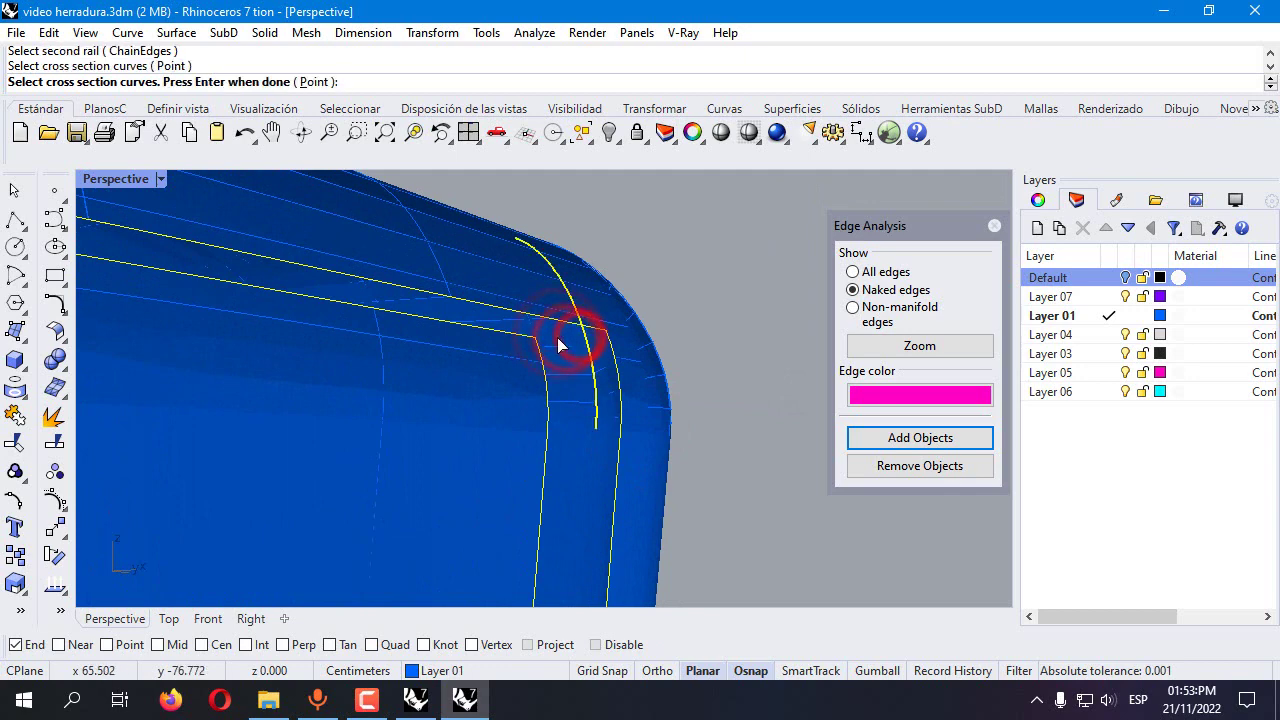
{"action": "key", "text": "Escape"}
Draw a short line joining the upper corners of the panel and opening borders on the Layer 01 bottle's other side
{"action": "left_click", "coordinate": [15, 220]}
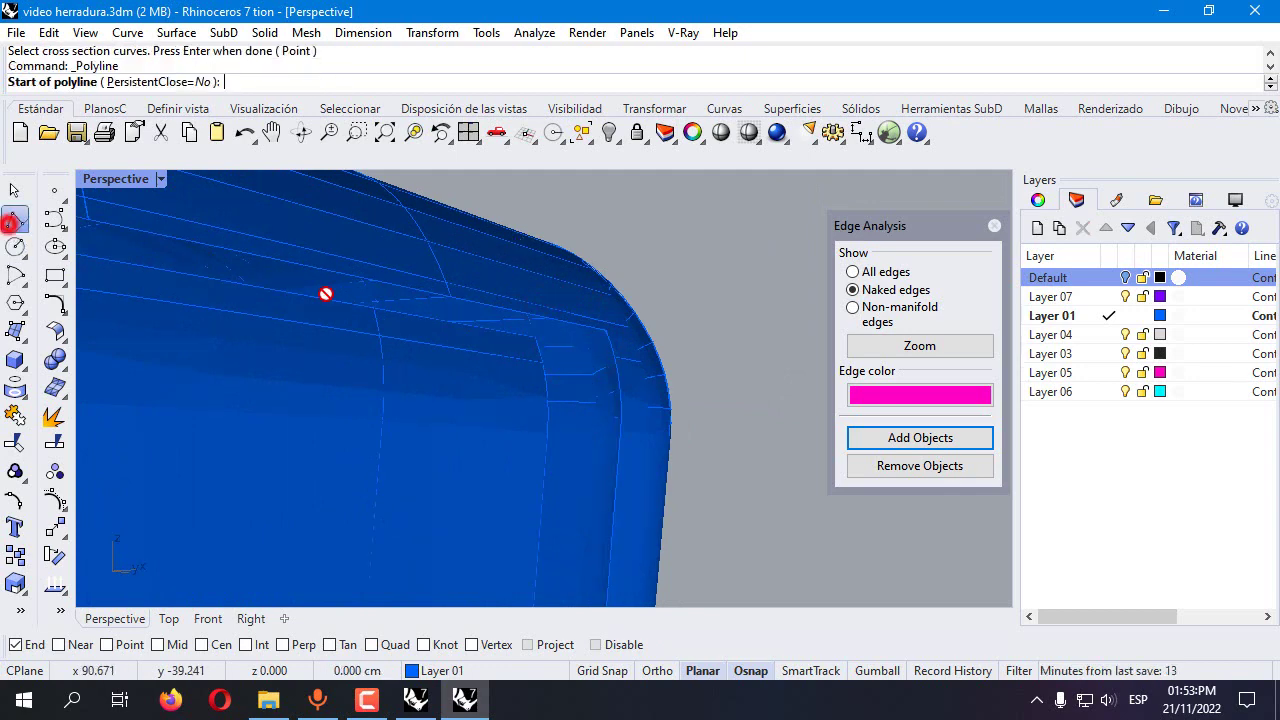
{"action": "left_click", "coordinate": [537, 337]}
{"action": "left_click", "coordinate": [614, 338]}
{"action": "key", "text": "Return"}
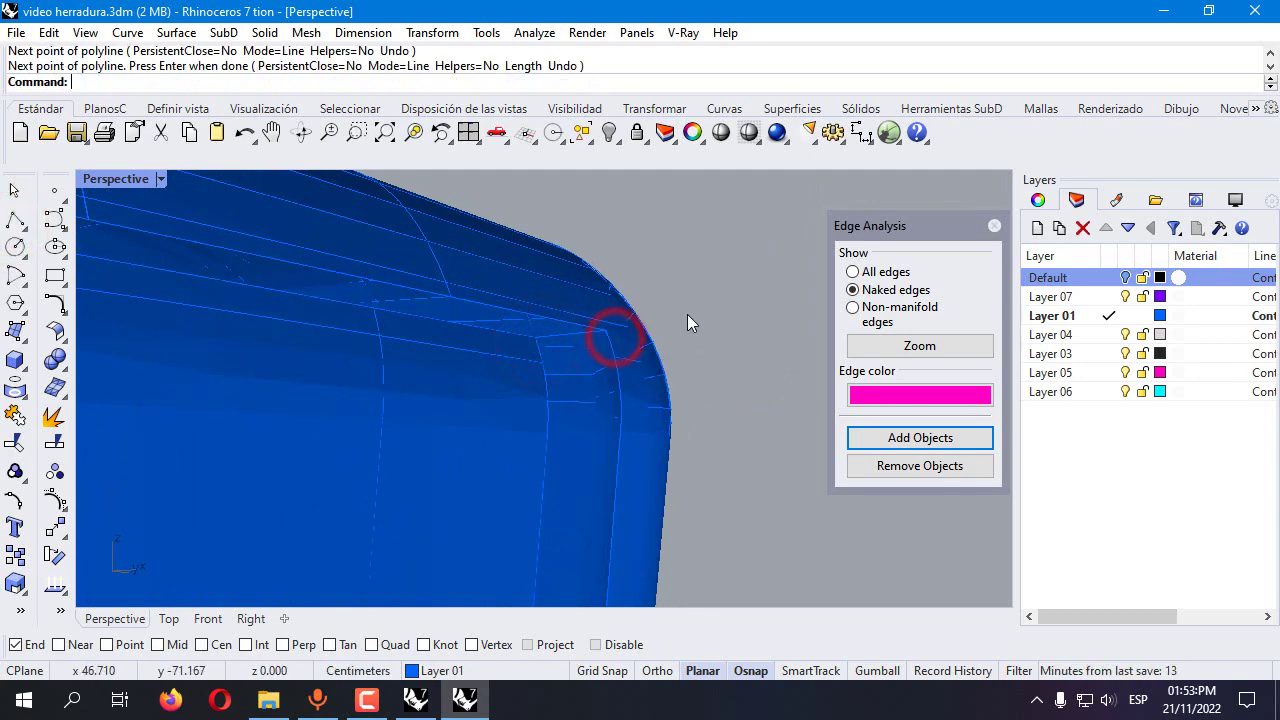
Create the second recess wall of the Layer 01 bottle with Sweep 2 Rails, using the panel and opening borders and the corner line
{"action": "left_click", "coordinate": [15, 338]}
{"action": "left_click", "coordinate": [72, 456]}
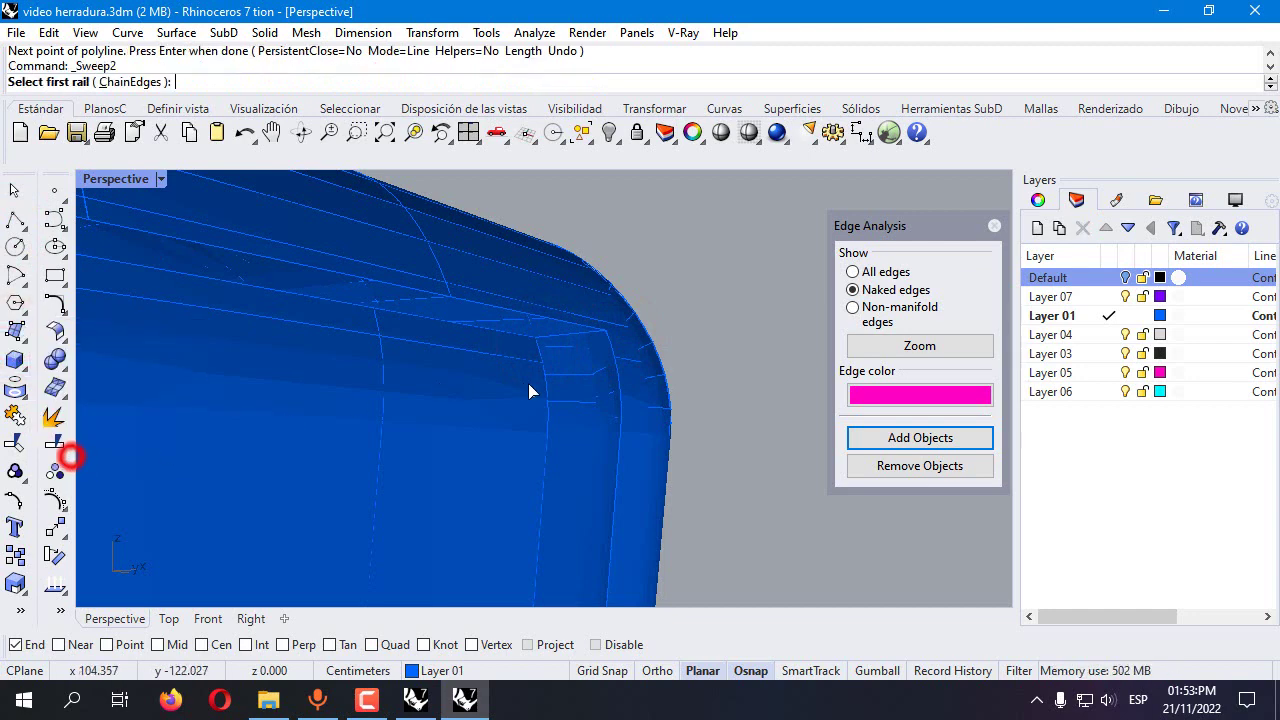
{"action": "left_click", "coordinate": [510, 338]}
{"action": "left_click", "coordinate": [565, 388]}
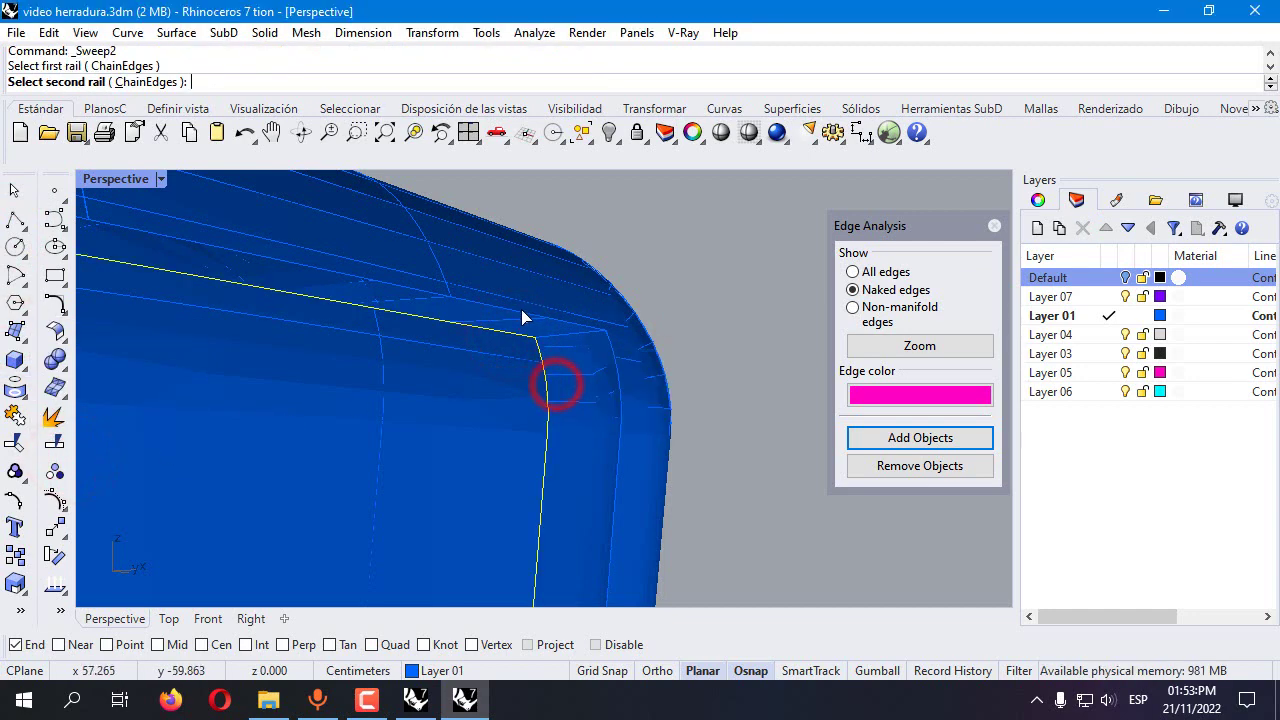
{"action": "left_click", "coordinate": [521, 308]}
{"action": "left_click", "coordinate": [563, 349]}
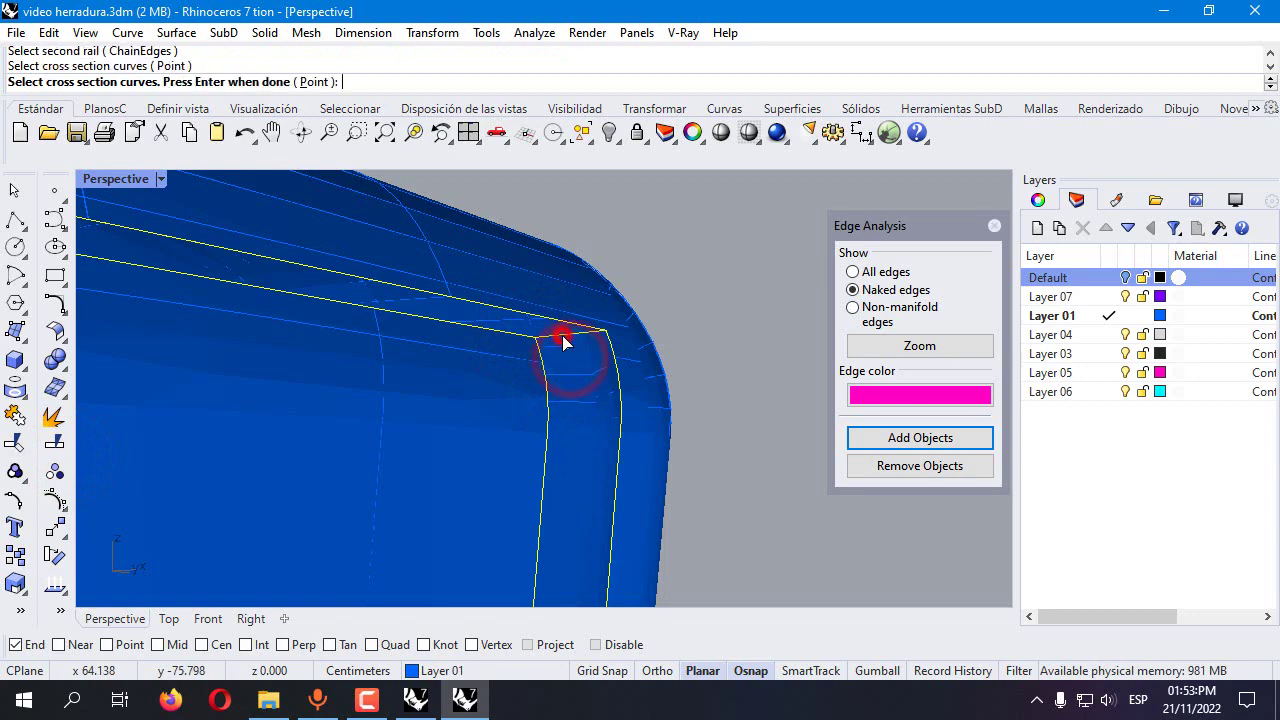
{"action": "right_click", "coordinate": [563, 347]}
{"action": "key", "text": "Return"}
{"action": "scroll", "coordinate": [540, 330], "scroll_direction": "down", "scroll_amount": 10}
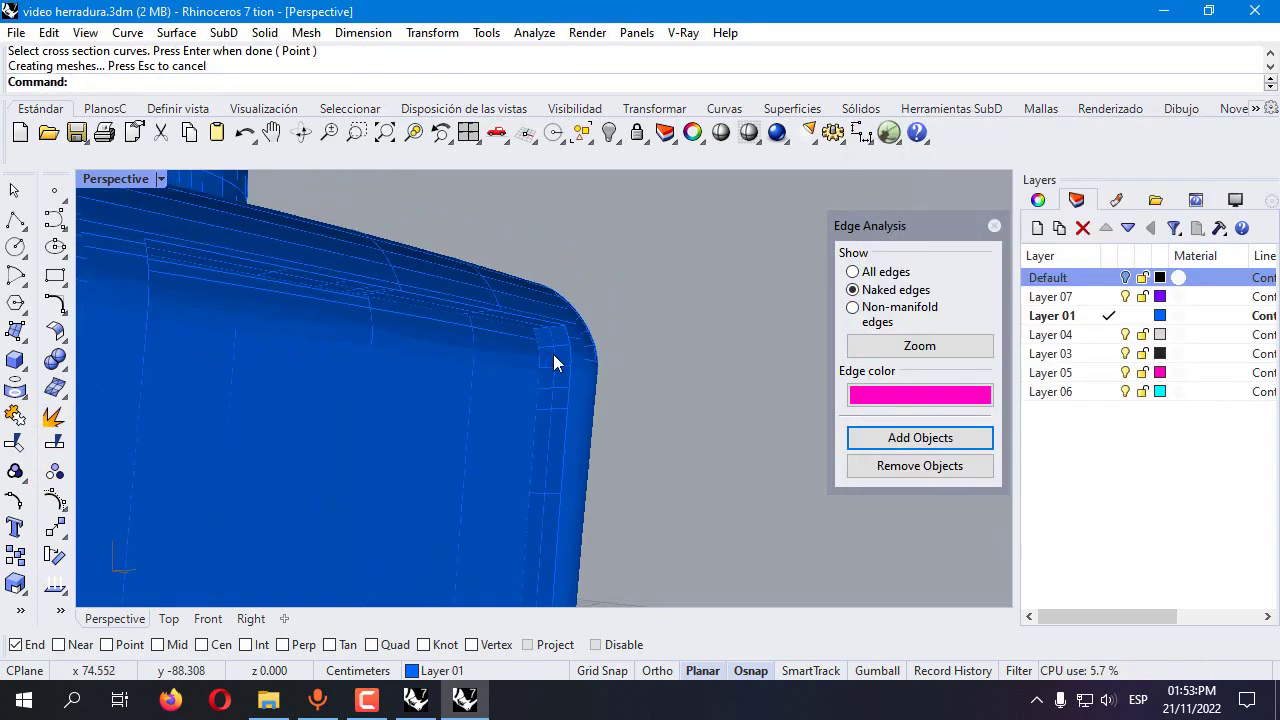
Join the Layer 01 bottle's body, side panels and recess walls, and check the joined polysurface for naked edges
{"action": "left_click_drag", "start_coordinate": [349, 221], "coordinate": [545, 570]}
{"action": "left_click", "coordinate": [14, 416]}
{"action": "left_click", "coordinate": [631, 408]}
{"action": "left_click", "coordinate": [483, 418]}
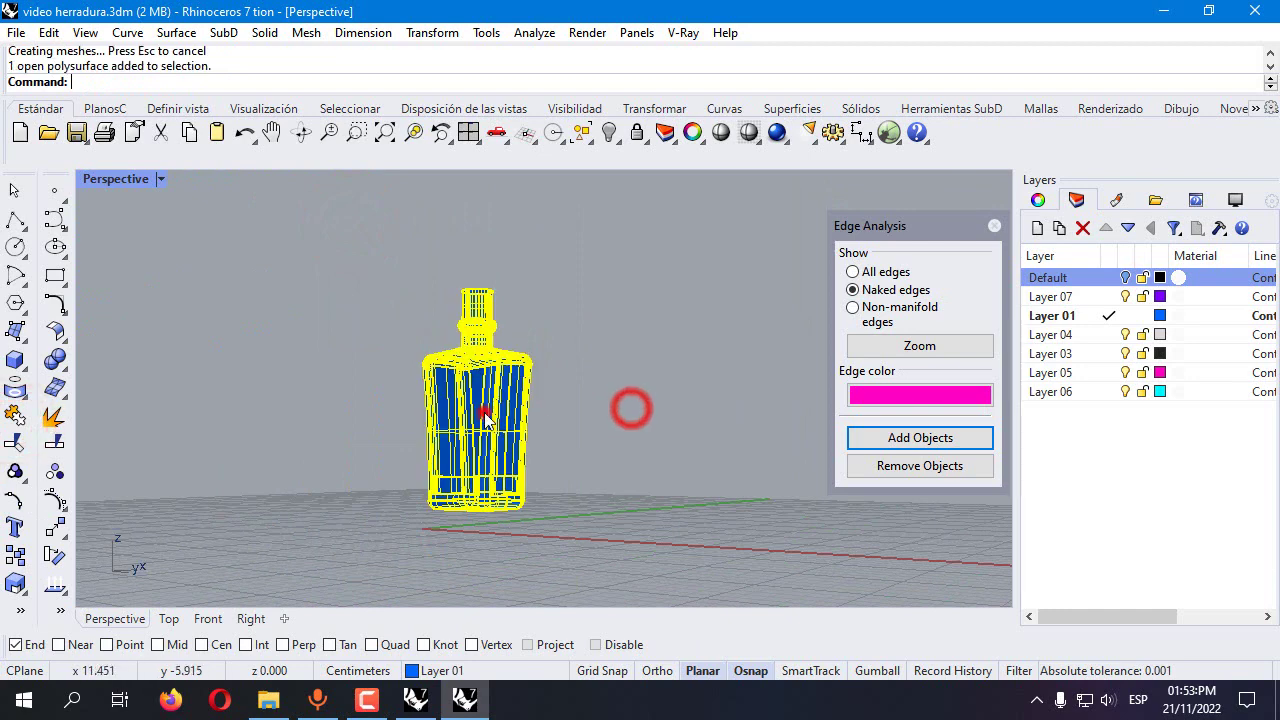
{"action": "left_click", "coordinate": [877, 437]}
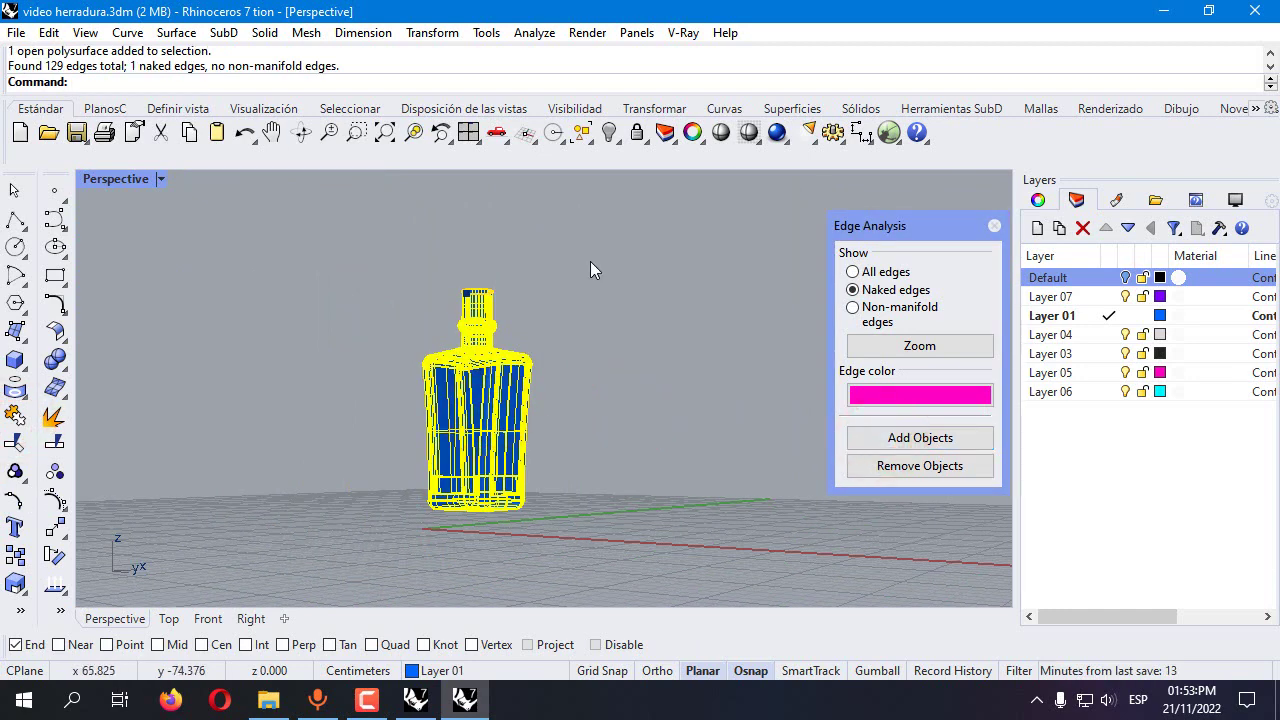
Turn on the Default layer and show all hidden objects of the bottle model
{"action": "left_click", "coordinate": [609, 132]}
{"action": "right_click_drag", "start_coordinate": [502, 252], "coordinate": [640, 330]}
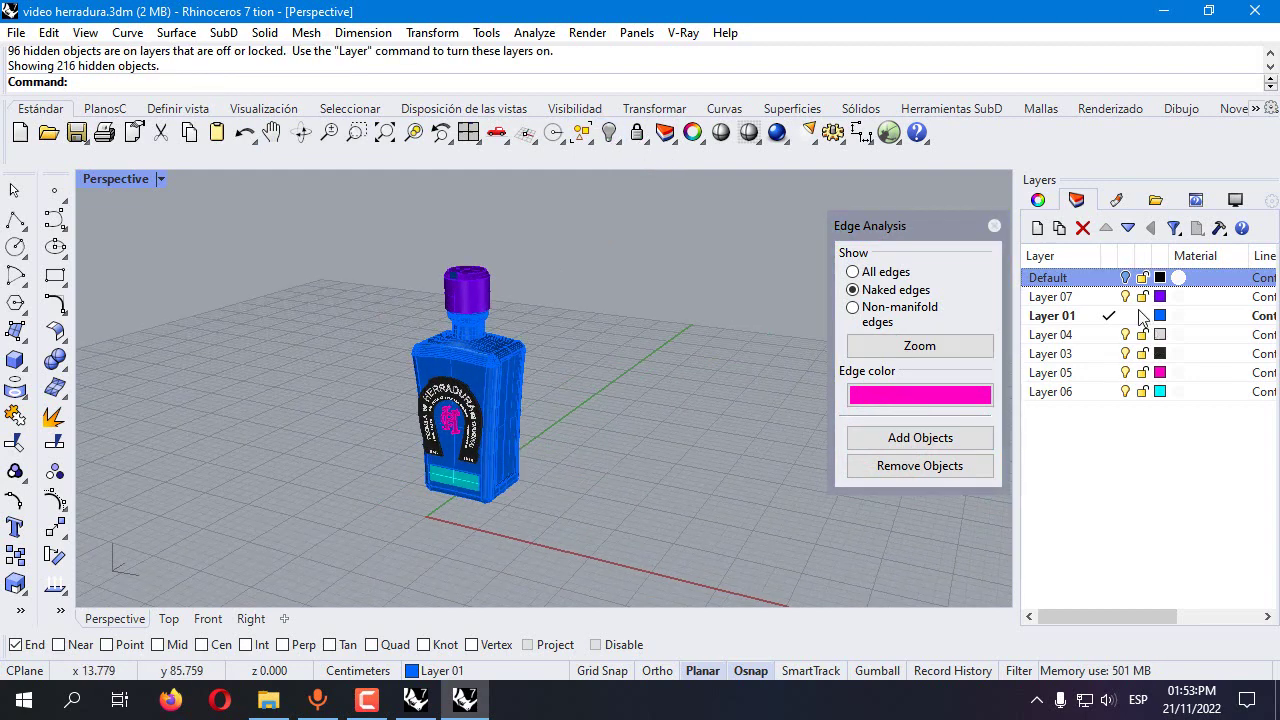
{"action": "left_click", "coordinate": [1125, 277]}
{"action": "scroll", "coordinate": [440, 278], "scroll_direction": "up", "scroll_amount": 3}
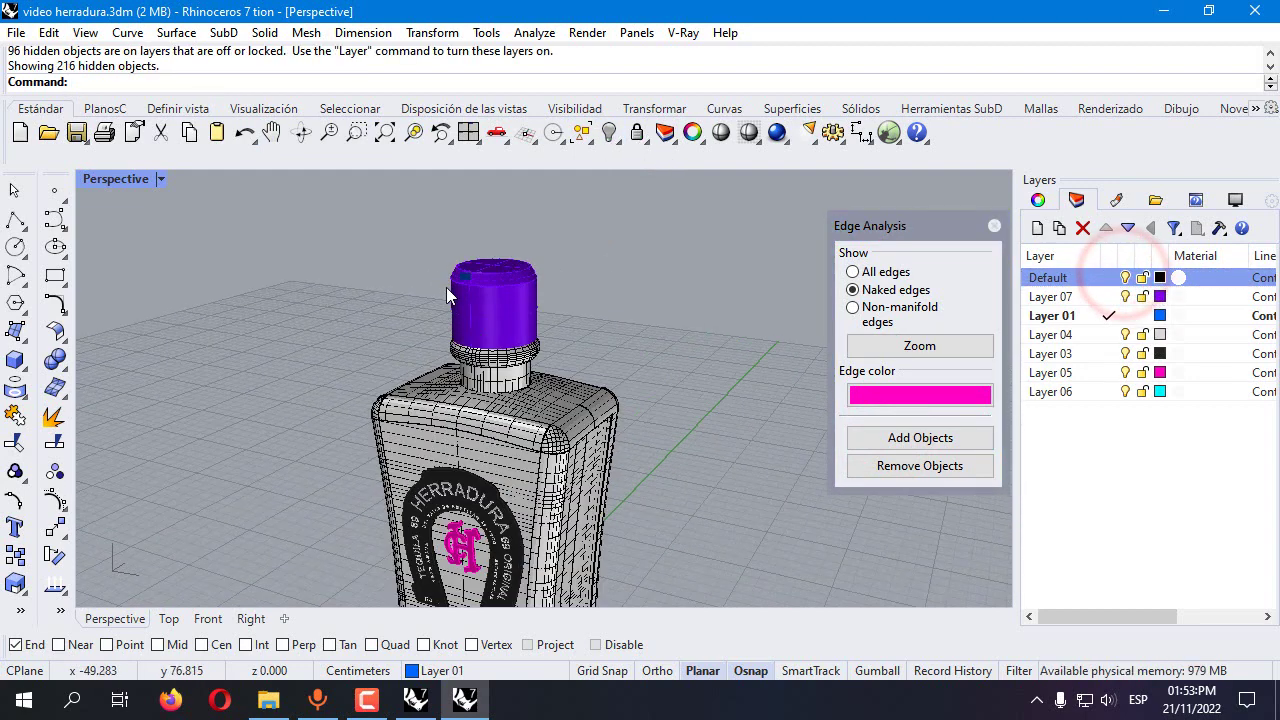
{"action": "left_click", "coordinate": [445, 300]}
{"action": "left_click", "coordinate": [533, 378]}
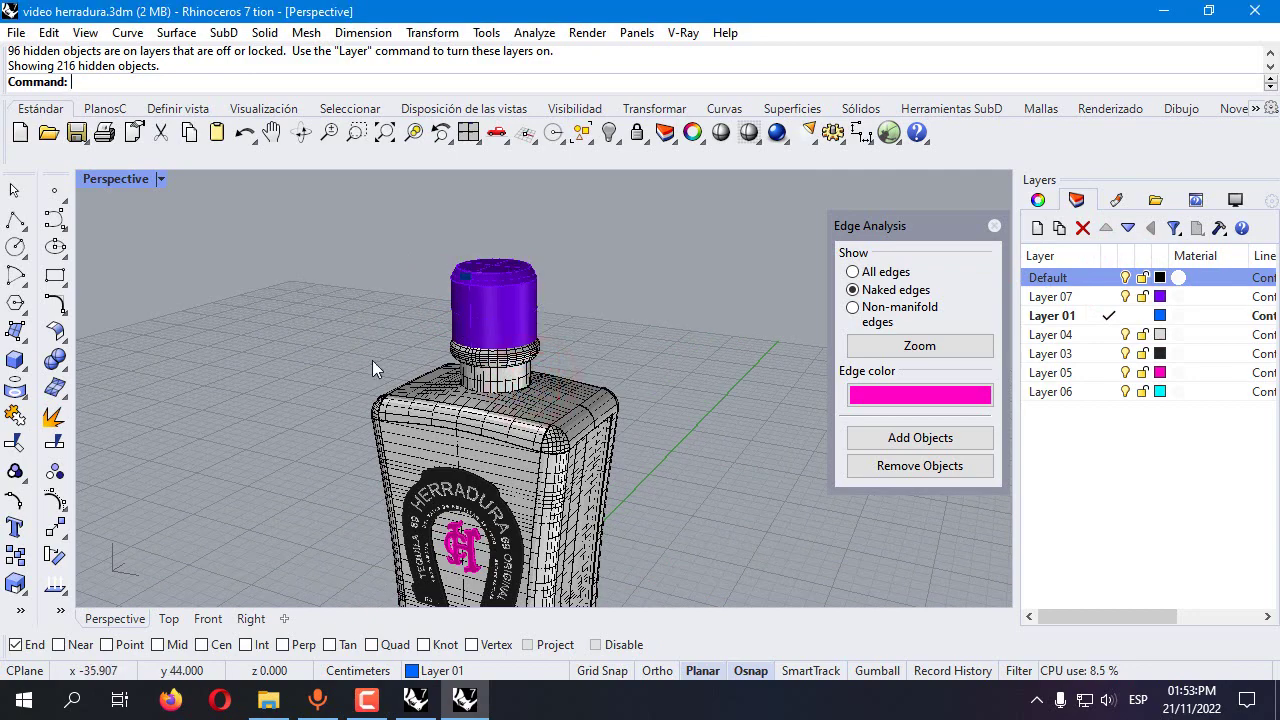
{"action": "left_click", "coordinate": [609, 132]}
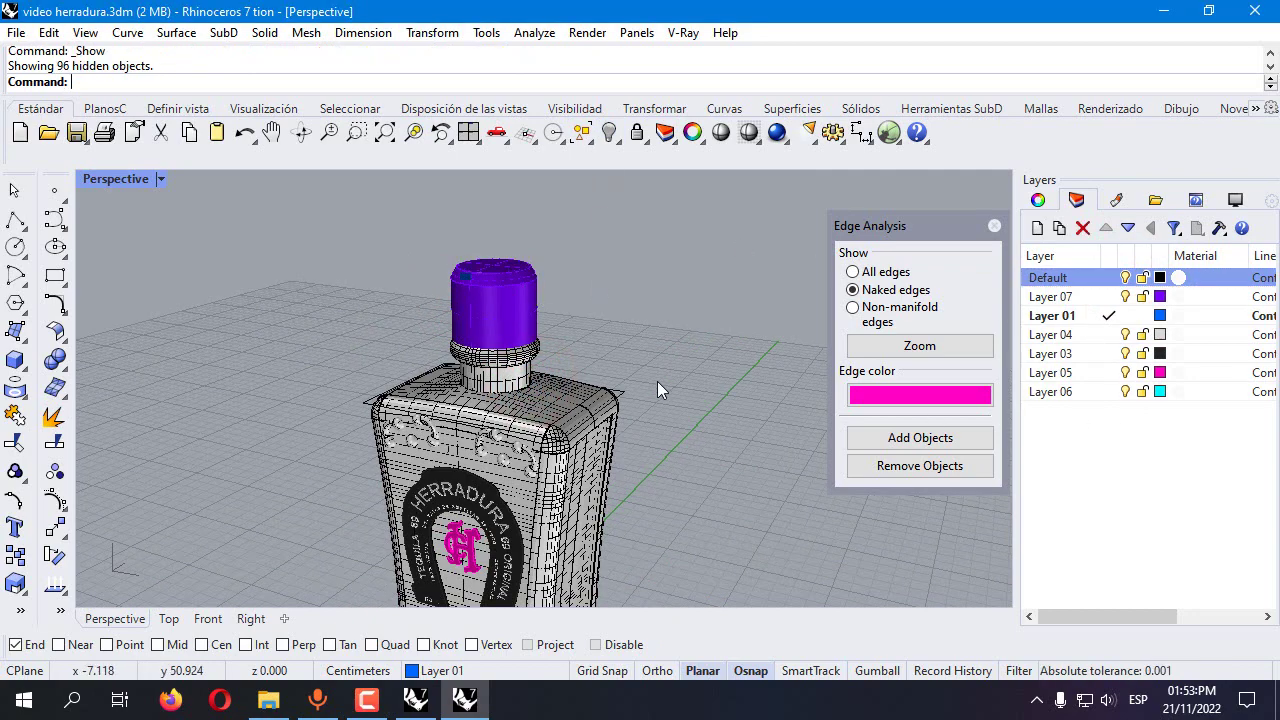
{"action": "right_click_drag", "start_coordinate": [627, 381], "coordinate": [512, 363]}
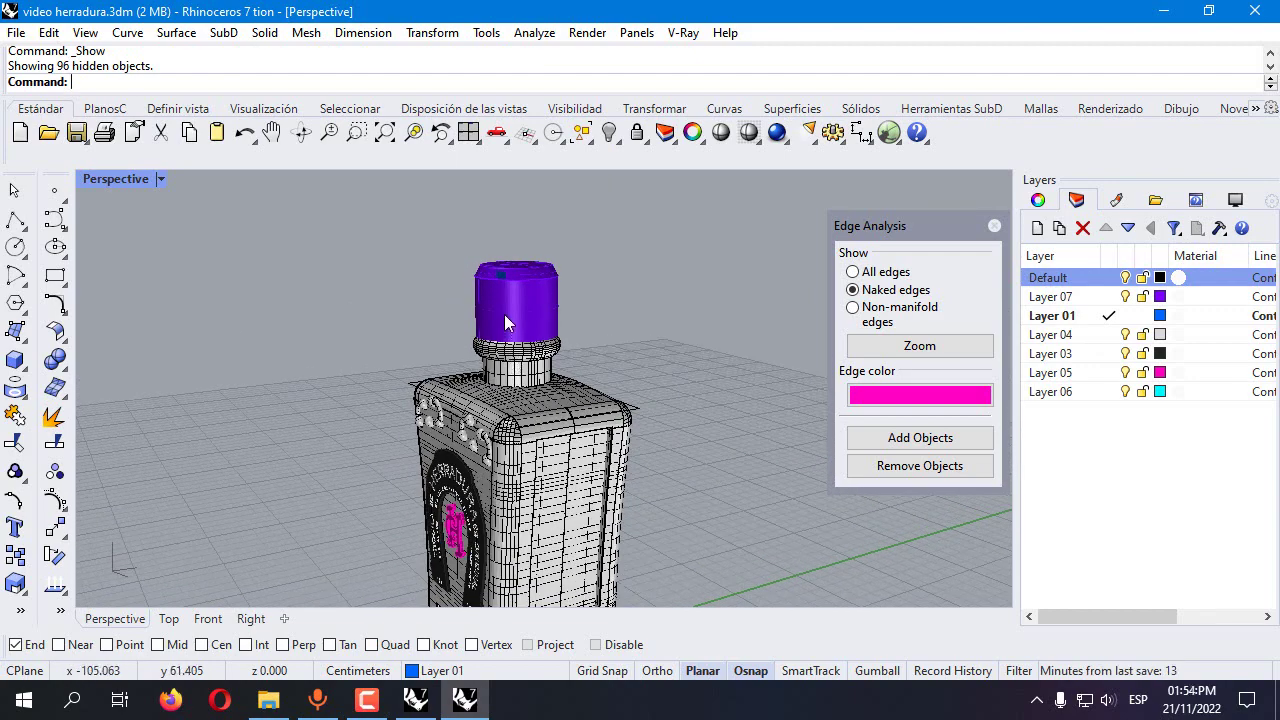
Hide the purple Layer 07 cap to expose the open rims of both bottle necks
{"action": "left_click", "coordinate": [506, 322]}
{"action": "left_click", "coordinate": [556, 297]}
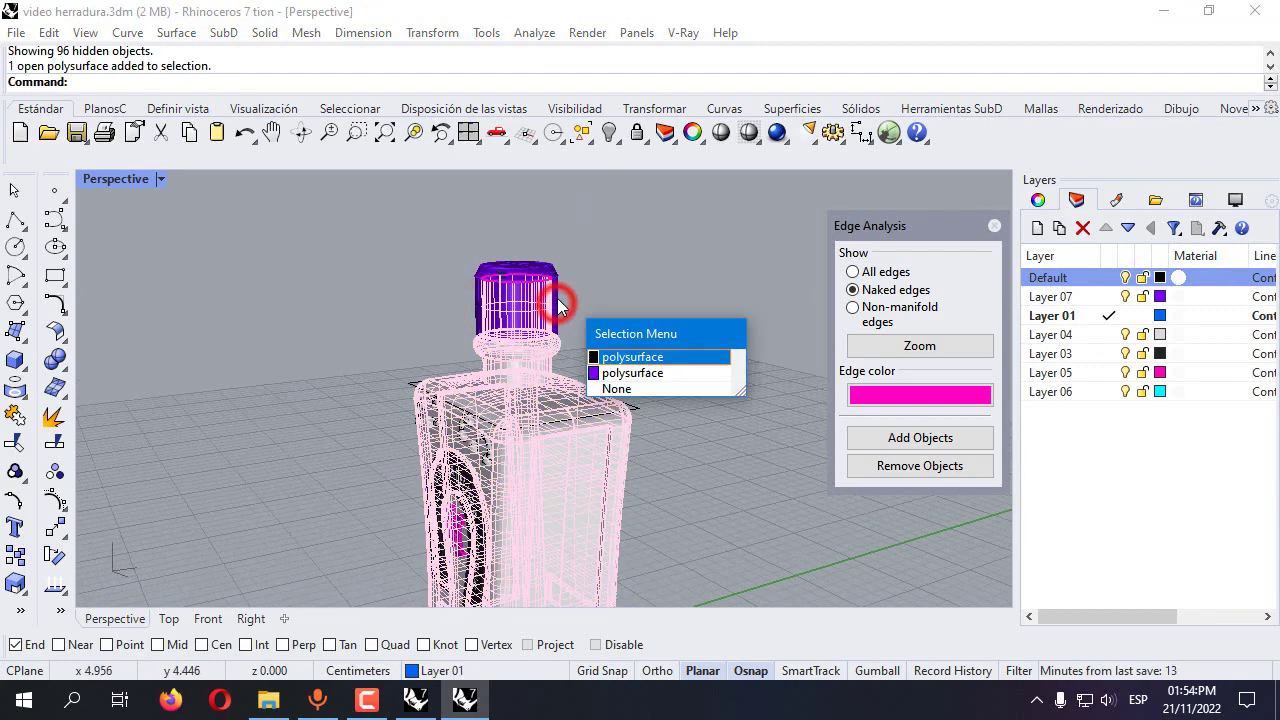
{"action": "left_click", "coordinate": [614, 370]}
{"action": "left_click", "coordinate": [609, 133]}
{"action": "scroll", "coordinate": [462, 285], "scroll_direction": "up", "scroll_amount": 5}
{"action": "scroll", "coordinate": [462, 285], "scroll_direction": "up", "scroll_amount": 3}
{"action": "left_click", "coordinate": [309, 205]}
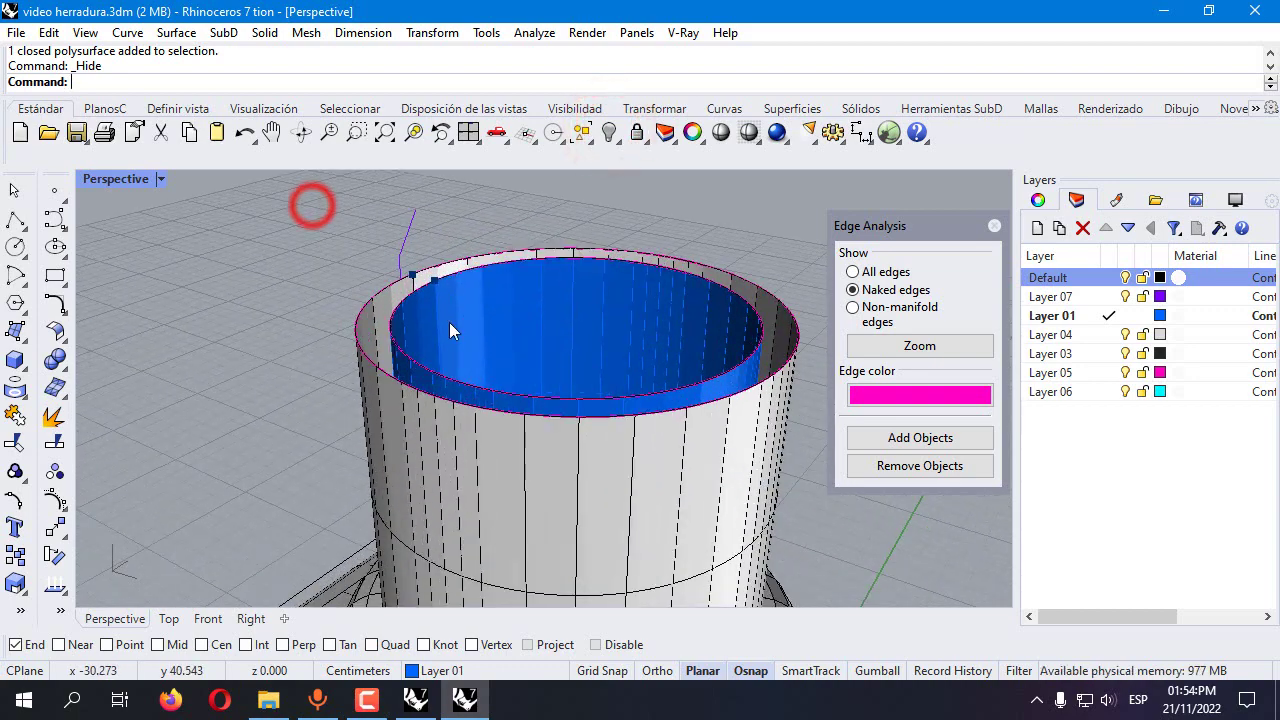
Switch to a maximized Front view framing the bottle's neck
{"action": "double_click", "coordinate": [115, 179]}
{"action": "scroll", "coordinate": [327, 425], "scroll_direction": "down", "scroll_amount": 3}
{"action": "scroll", "coordinate": [354, 478], "scroll_direction": "up", "scroll_amount": 5}
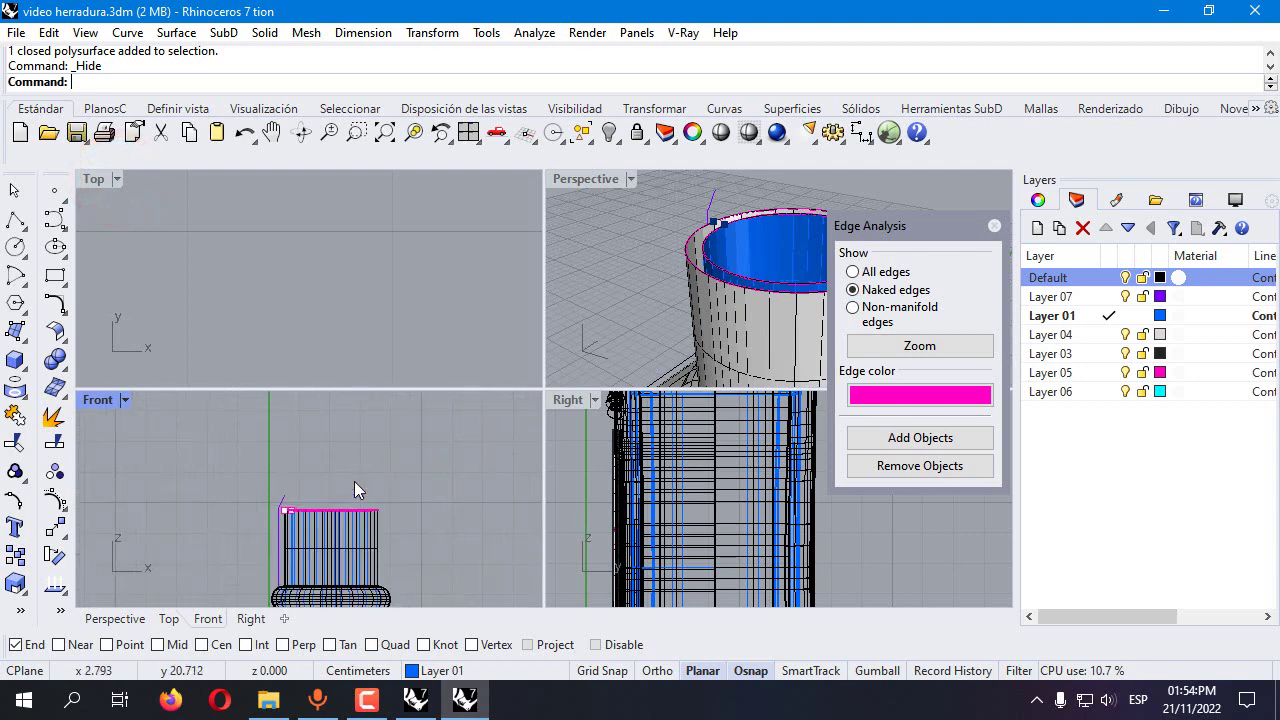
{"action": "left_click", "coordinate": [14, 216]}
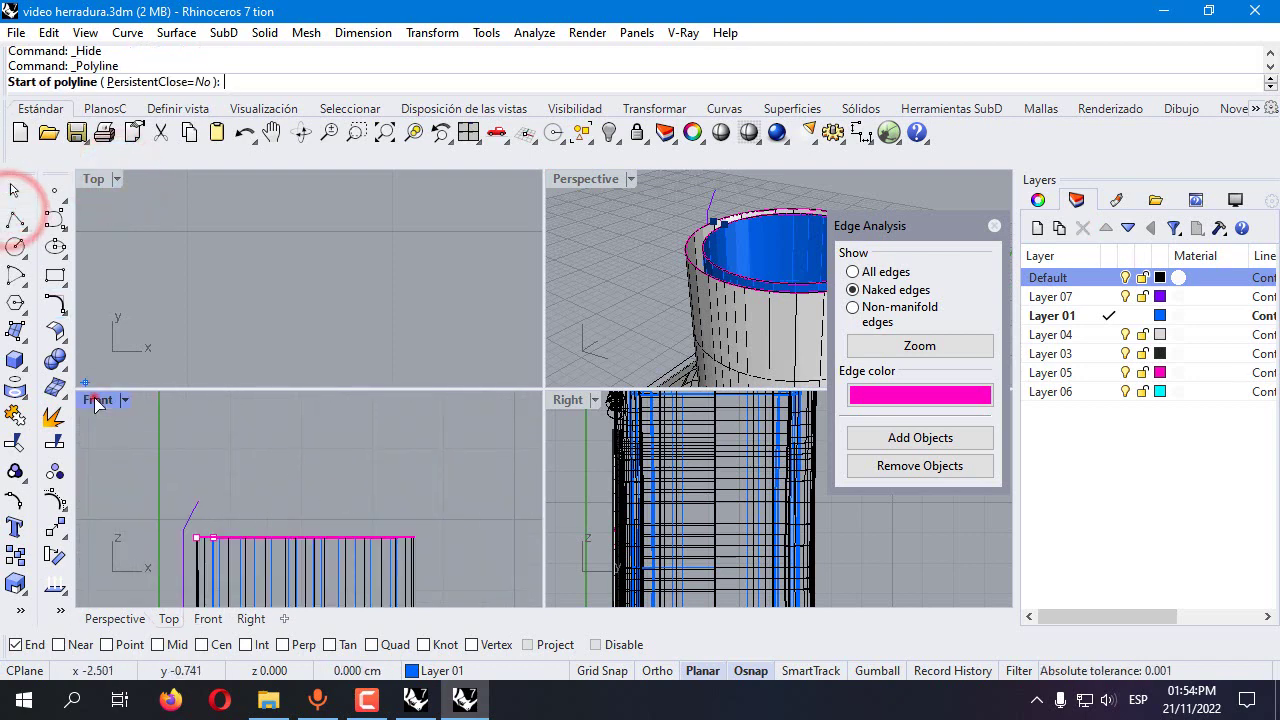
{"action": "double_click", "coordinate": [97, 400]}
{"action": "key", "text": "Escape"}
{"action": "scroll", "coordinate": [354, 346], "scroll_direction": "down", "scroll_amount": 2}
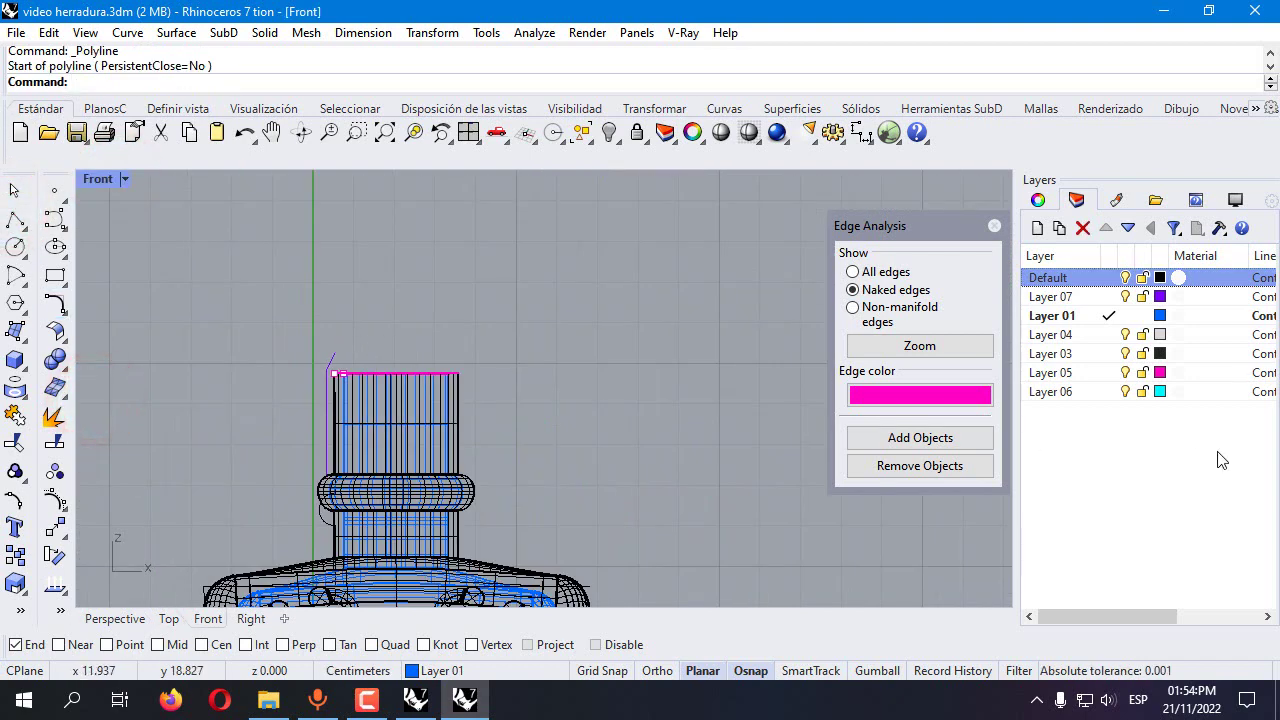
Create a new layer, Layer 08, and set its color to orange
{"action": "left_click", "coordinate": [1039, 228]}
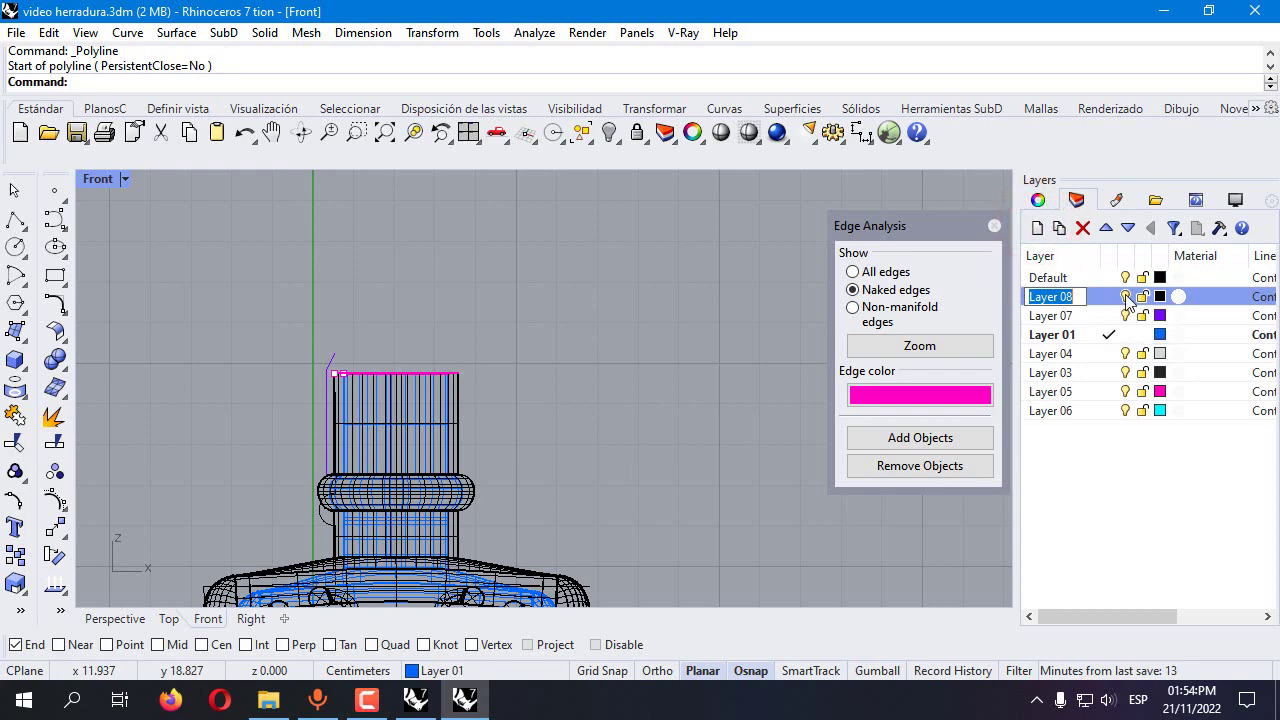
{"action": "left_click", "coordinate": [1160, 296]}
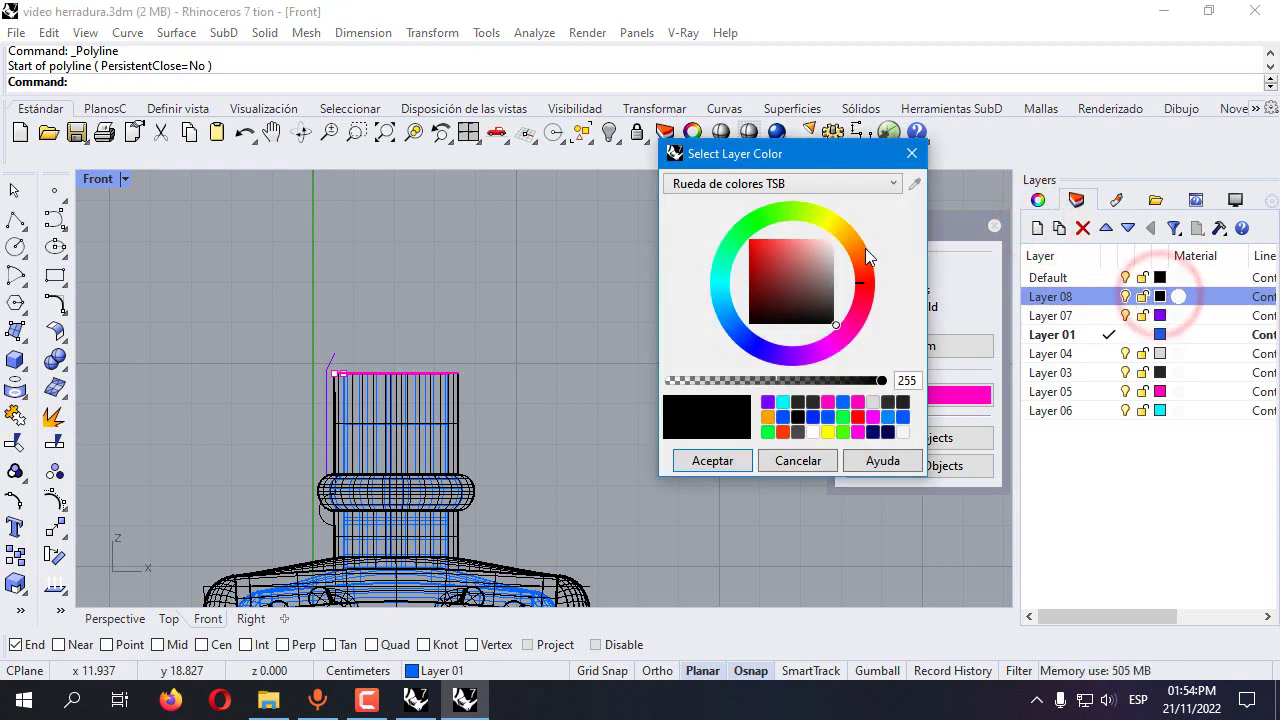
{"action": "left_click", "coordinate": [852, 245]}
{"action": "left_click", "coordinate": [712, 460]}
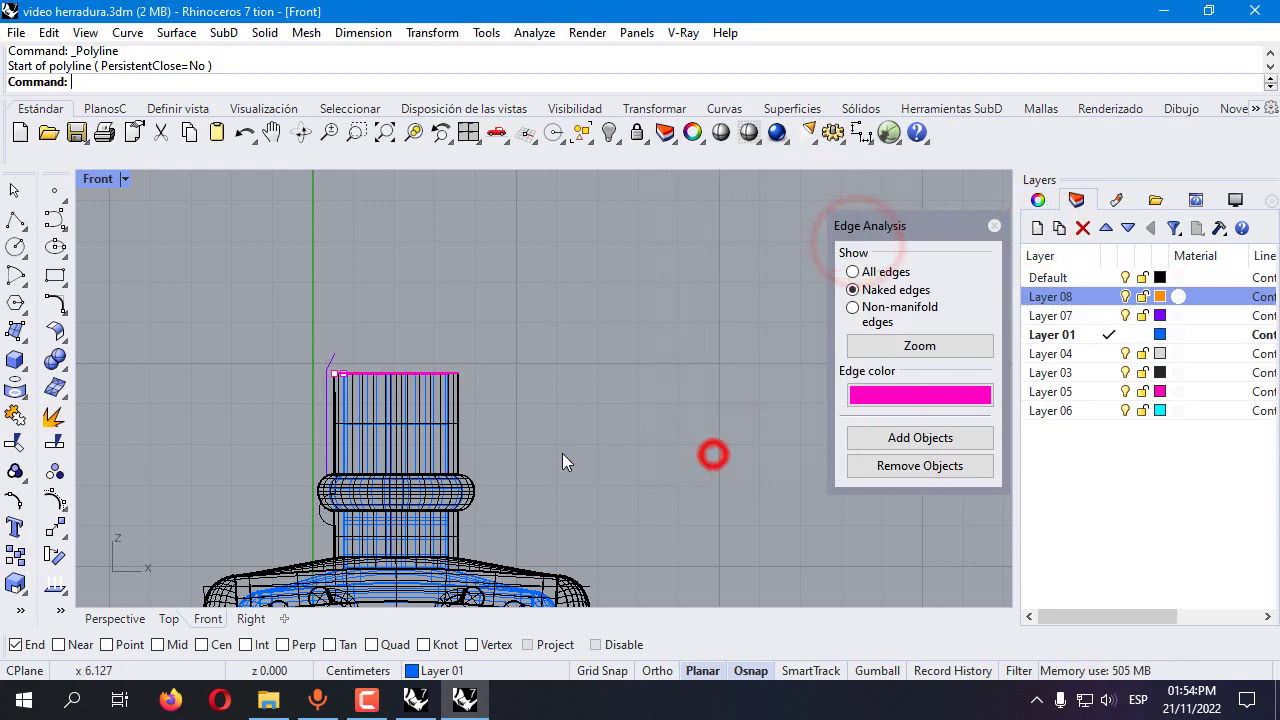
Copy the blue Layer 01 bottle body to Layer 08 and turn Layer 08 off
{"action": "left_click", "coordinate": [435, 417]}
{"action": "left_click", "coordinate": [445, 524]}
{"action": "key", "text": "Escape"}
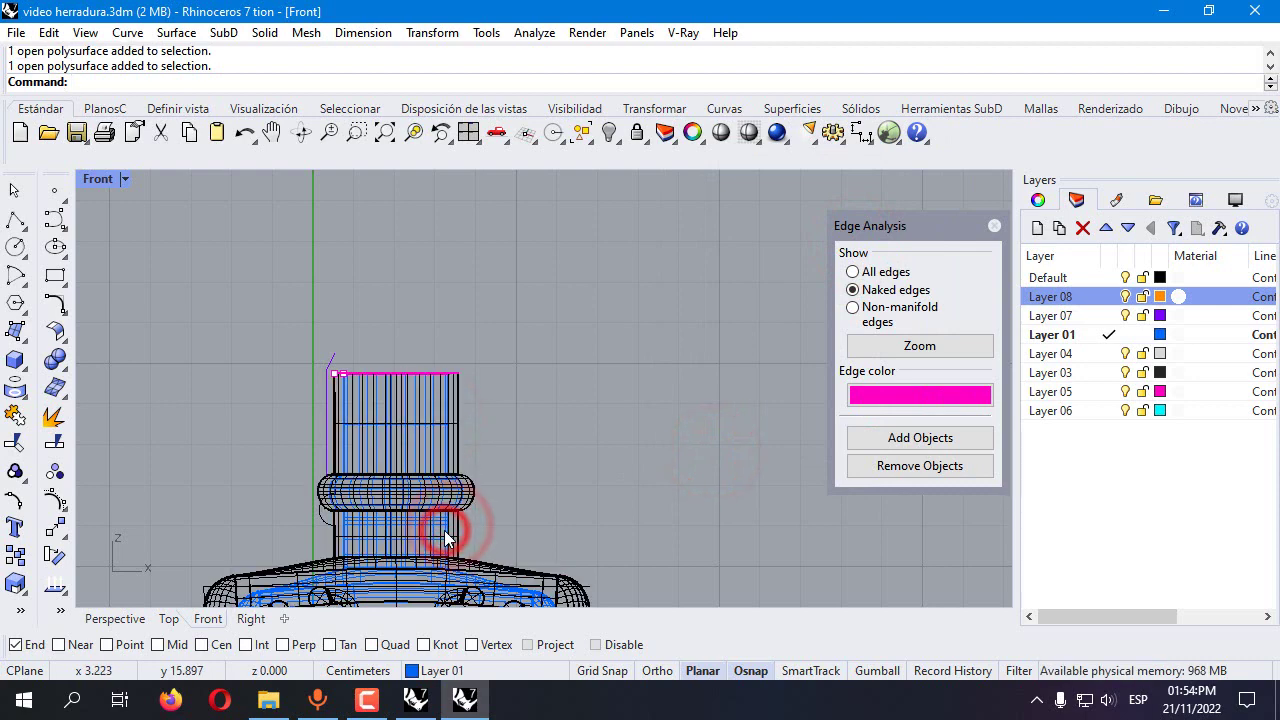
{"action": "left_click", "coordinate": [434, 528]}
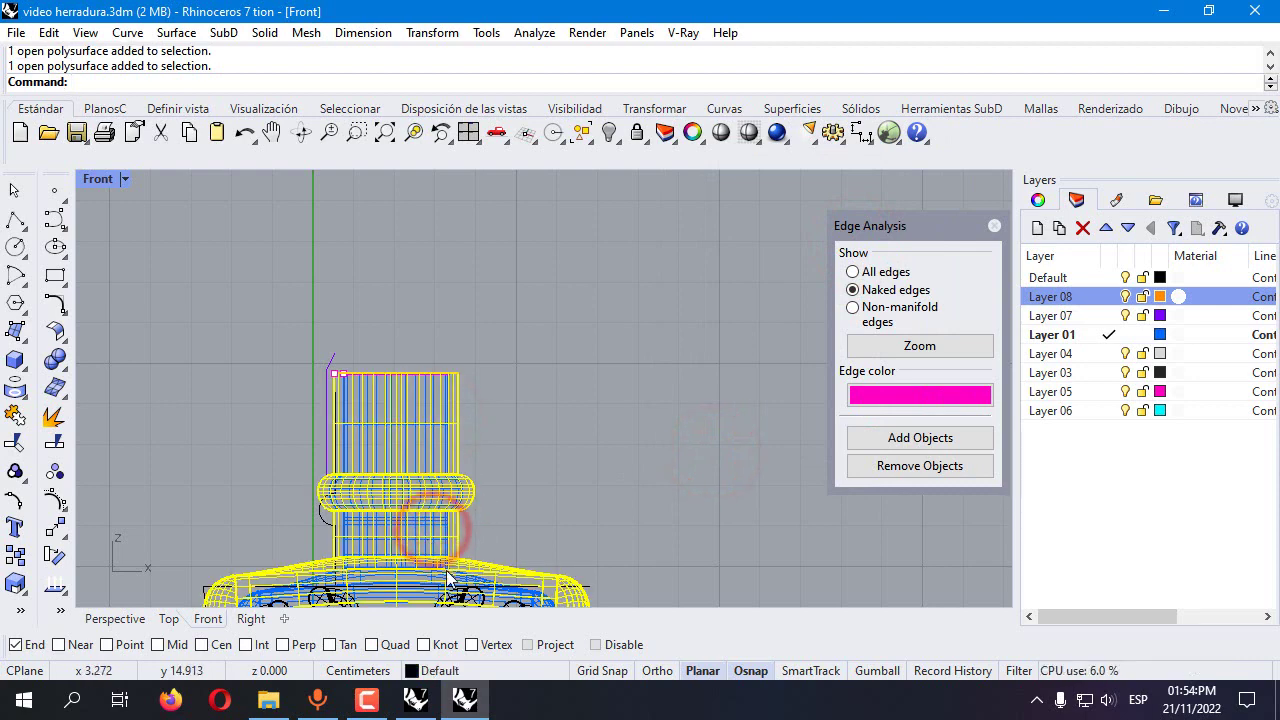
{"action": "left_click", "coordinate": [420, 577]}
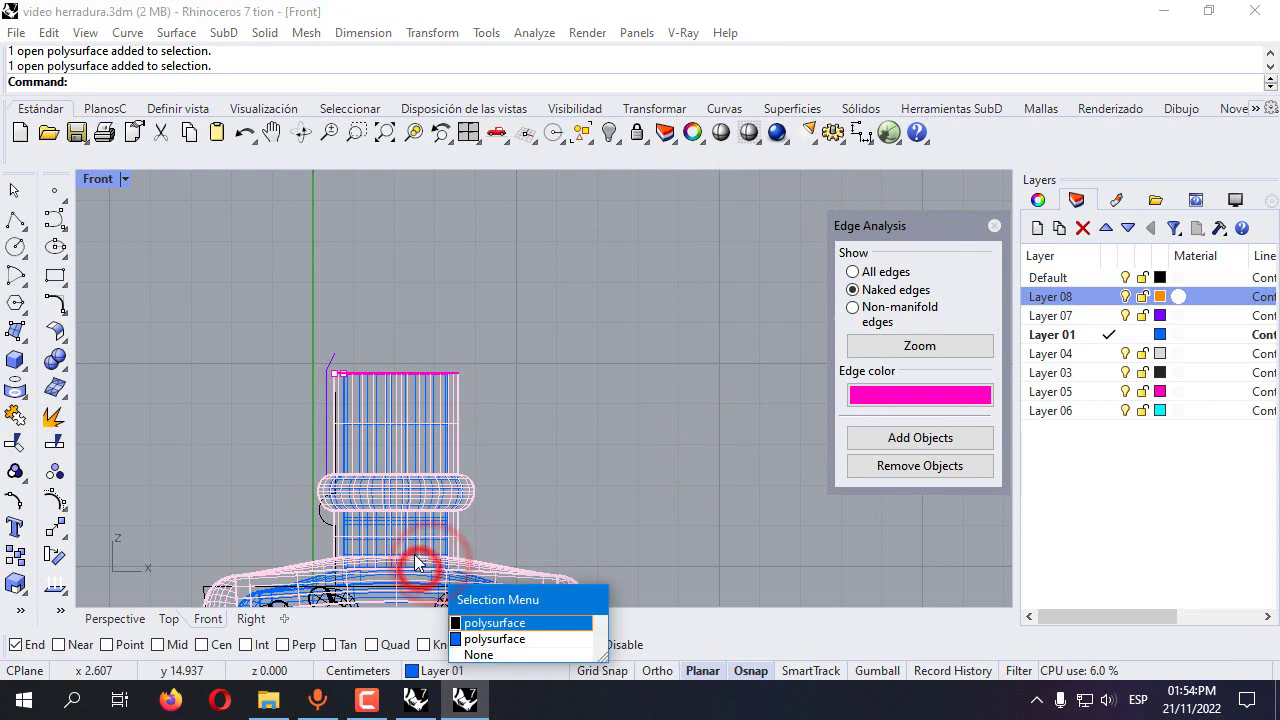
{"action": "left_click", "coordinate": [466, 640]}
{"action": "right_click", "coordinate": [1078, 297]}
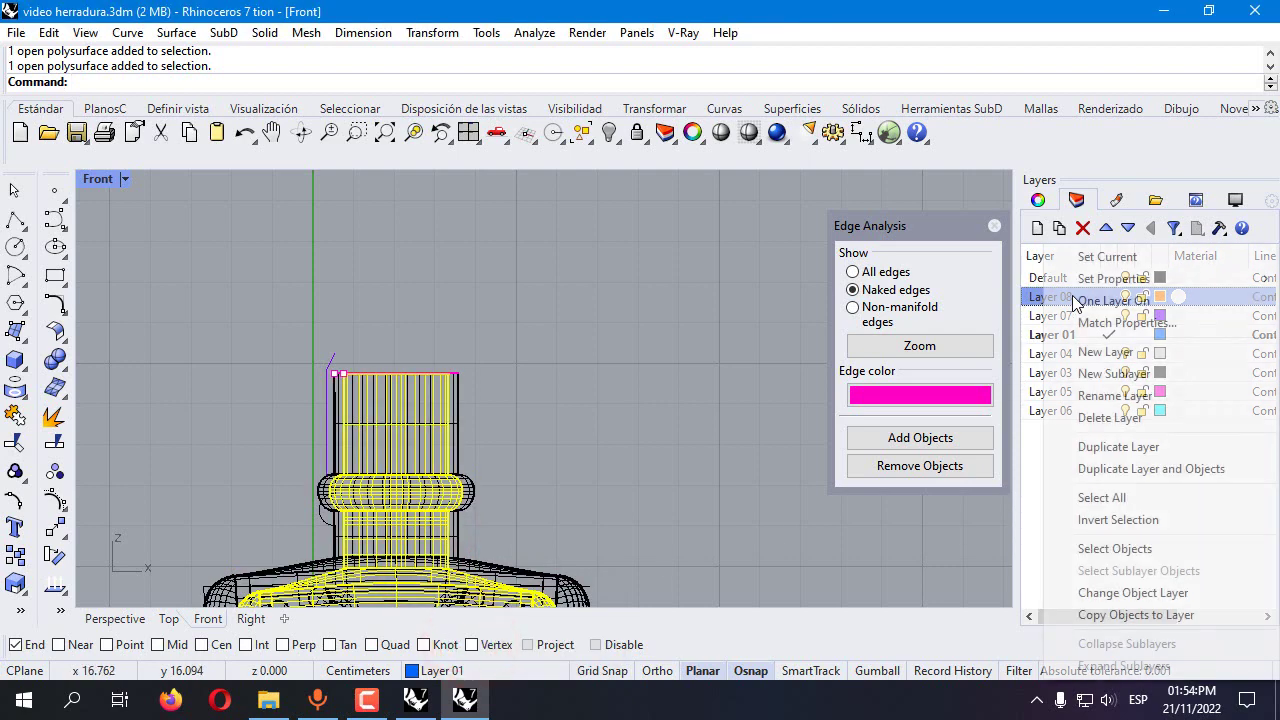
{"action": "left_click", "coordinate": [1097, 613]}
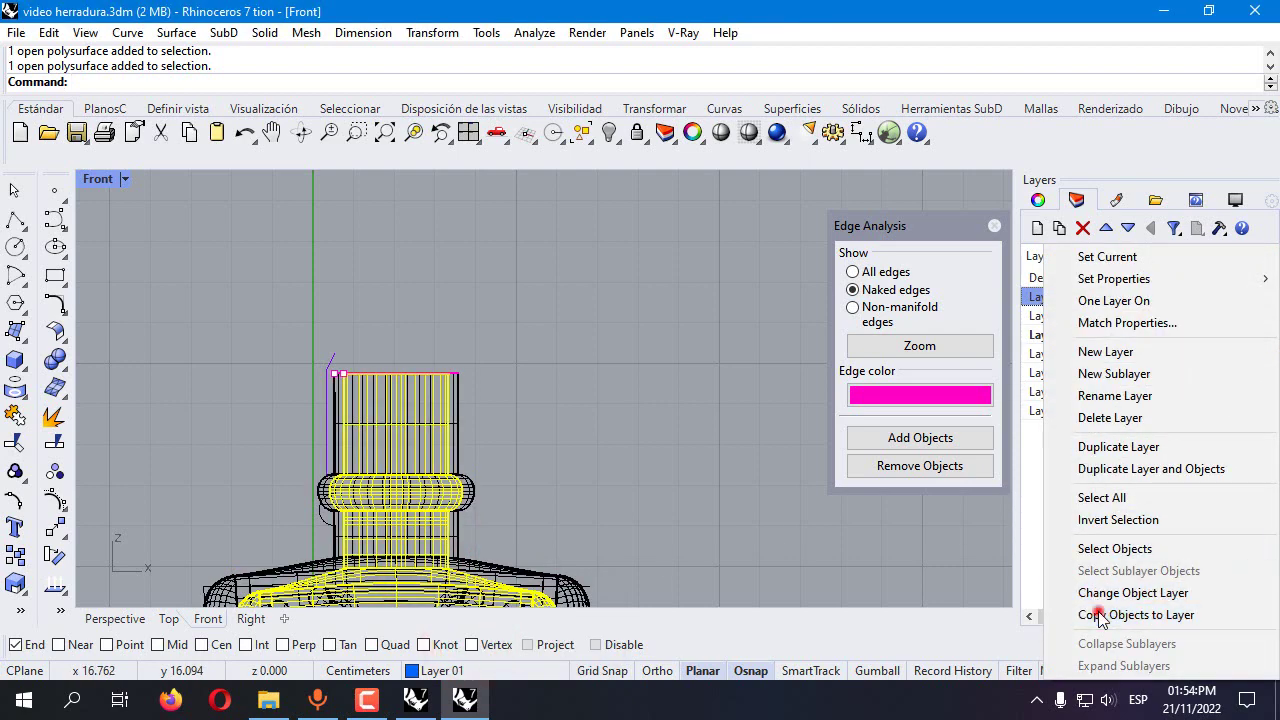
{"action": "left_click", "coordinate": [1125, 297]}
{"action": "left_click", "coordinate": [514, 317]}
Draw a horizontal line across both bottle necks and move it up to just below their rims
{"action": "left_click", "coordinate": [14, 216]}
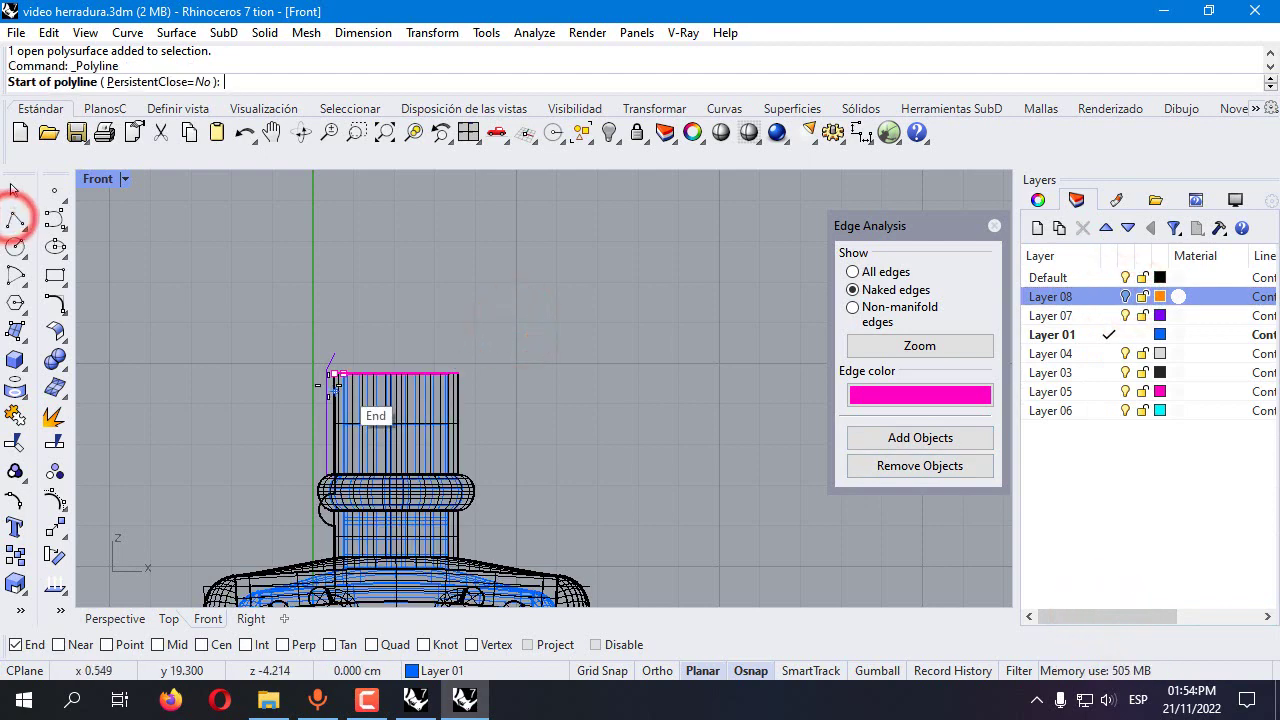
{"action": "scroll", "coordinate": [315, 383], "scroll_direction": "up", "scroll_amount": 4}
{"action": "left_click", "coordinate": [288, 373]}
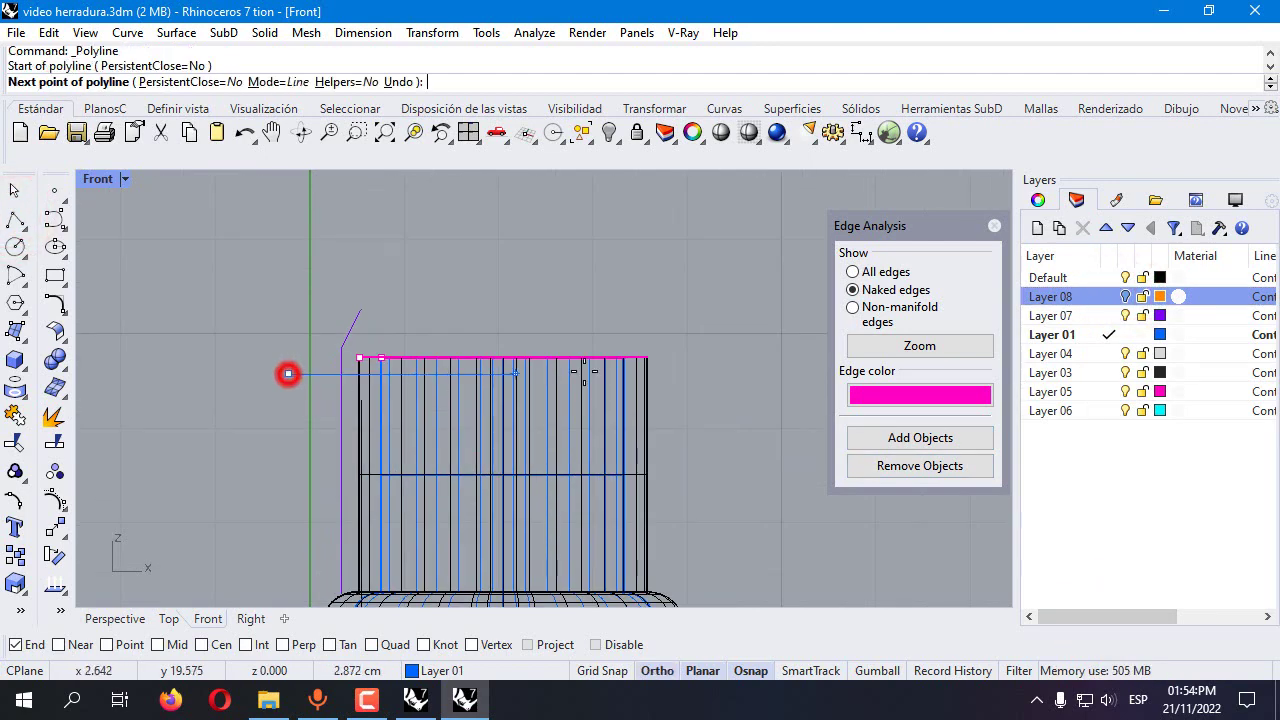
{"action": "left_click", "coordinate": [718, 390]}
{"action": "right_click", "coordinate": [678, 369]}
{"action": "scroll", "coordinate": [678, 369], "scroll_direction": "up", "scroll_amount": 3}
{"action": "left_click_drag", "start_coordinate": [665, 377], "coordinate": [668, 355]}
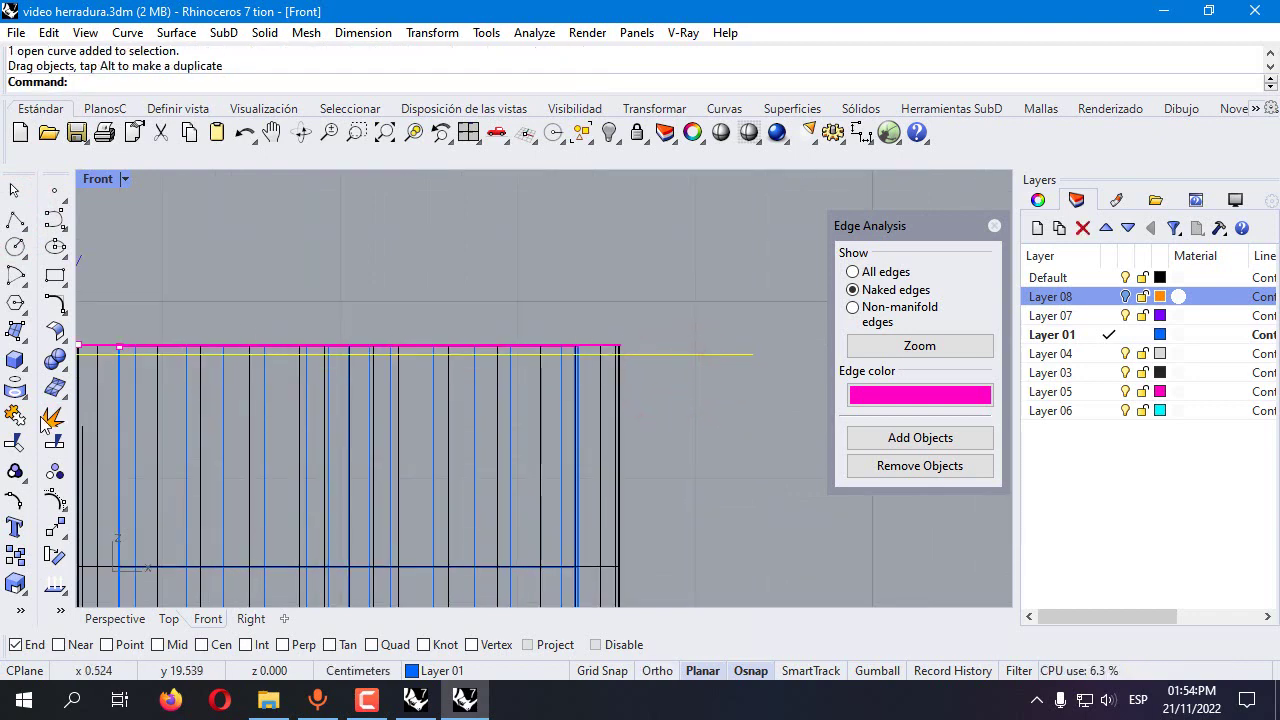
Trim both bottle necks above the horizontal line and delete the line
{"action": "left_click", "coordinate": [17, 437]}
{"action": "left_click_drag", "start_coordinate": [651, 289], "coordinate": [541, 354]}
{"action": "key", "text": "Return"}
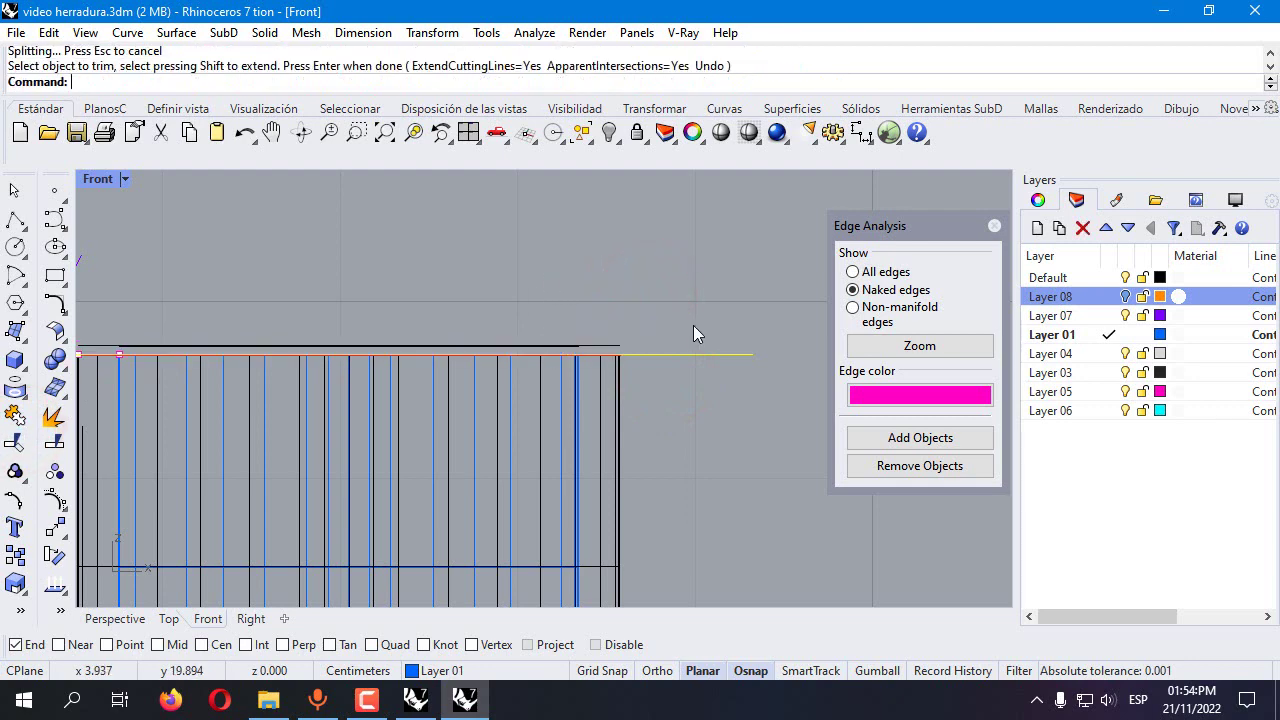
{"action": "left_click", "coordinate": [732, 295]}
{"action": "key", "text": "Delete"}
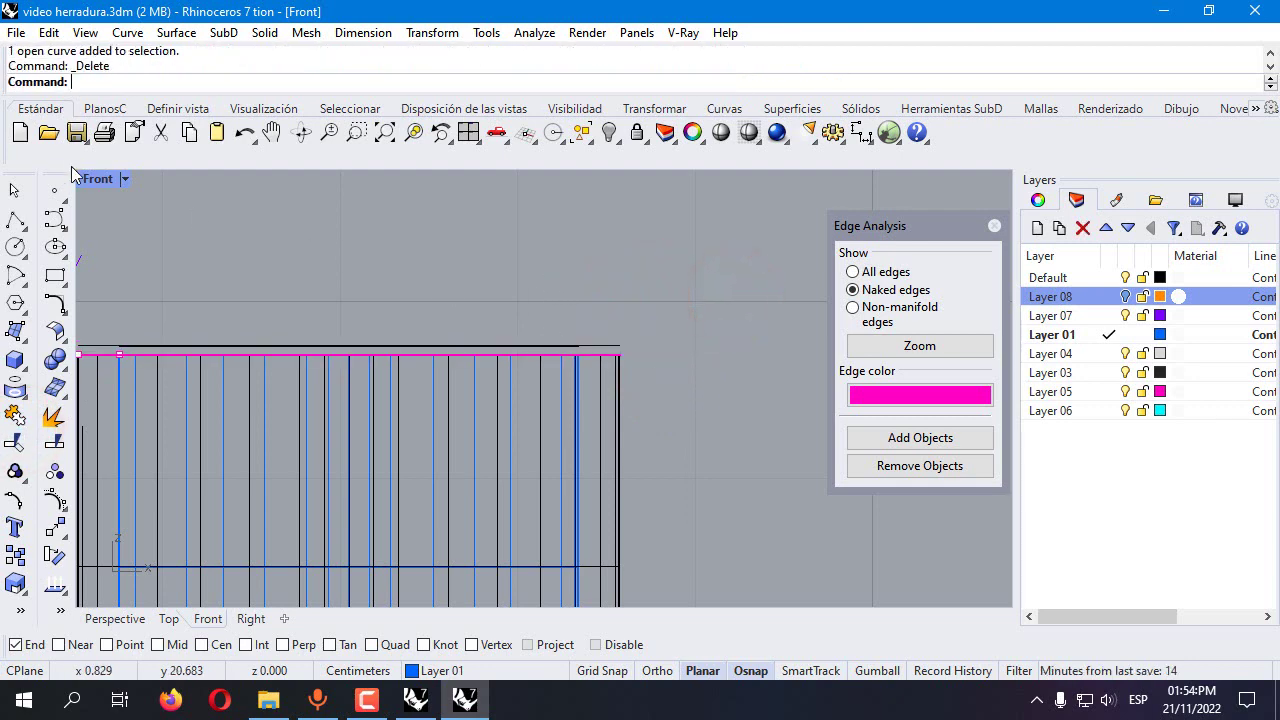
Duplicate the top rim edges of the outer and Layer 01 bottle necks in the Perspective view
{"action": "double_click", "coordinate": [96, 179]}
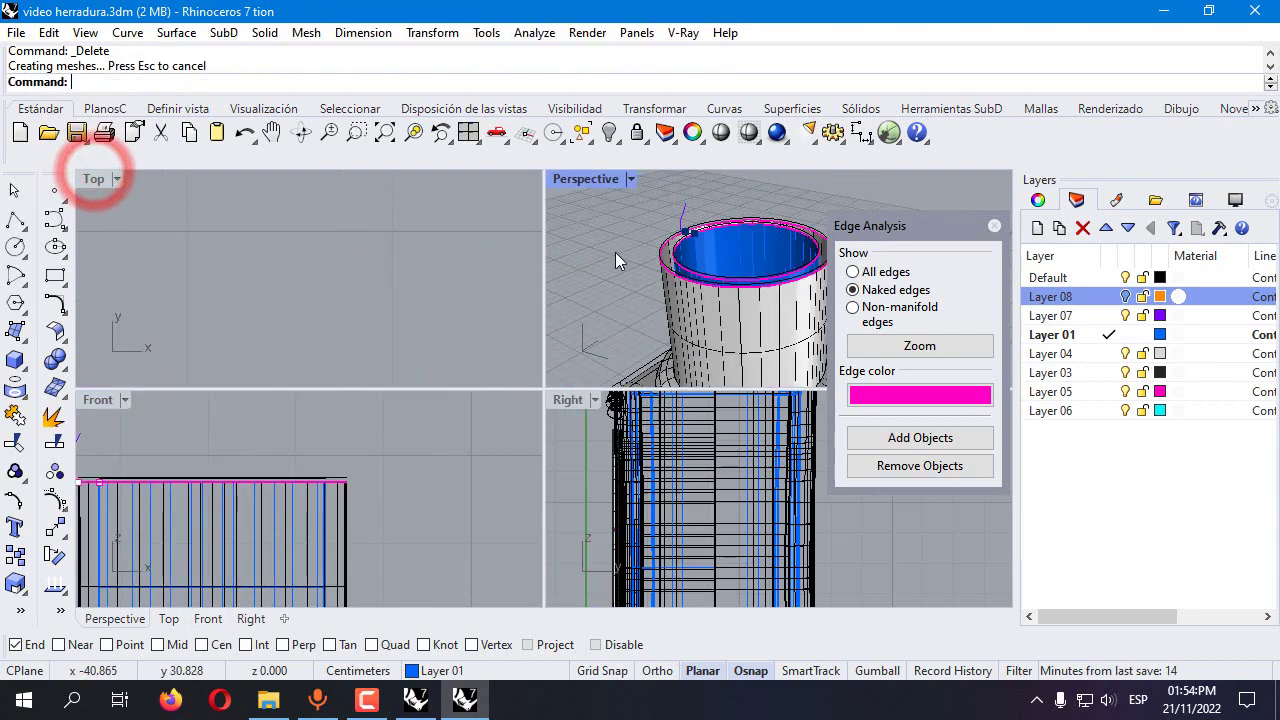
{"action": "double_click", "coordinate": [593, 183]}
{"action": "scroll", "coordinate": [214, 277], "scroll_direction": "up", "scroll_amount": 5}
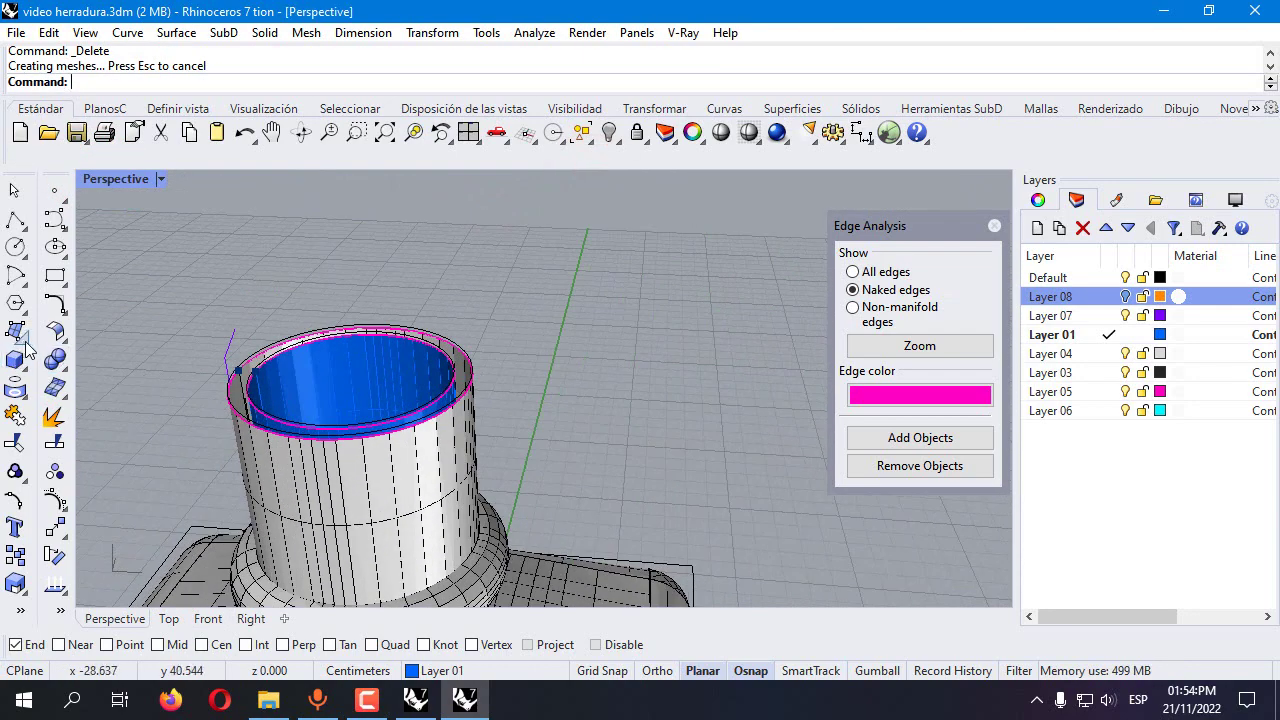
{"action": "left_click", "coordinate": [22, 393]}
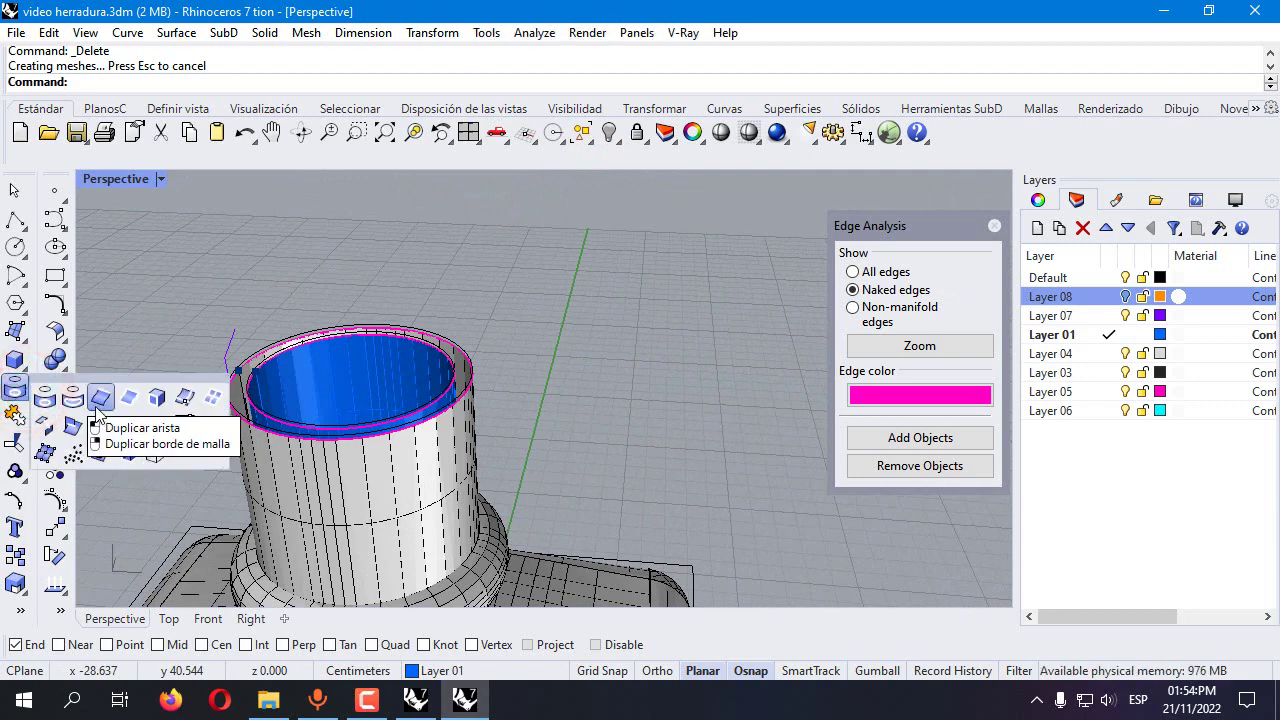
{"action": "left_click", "coordinate": [100, 400]}
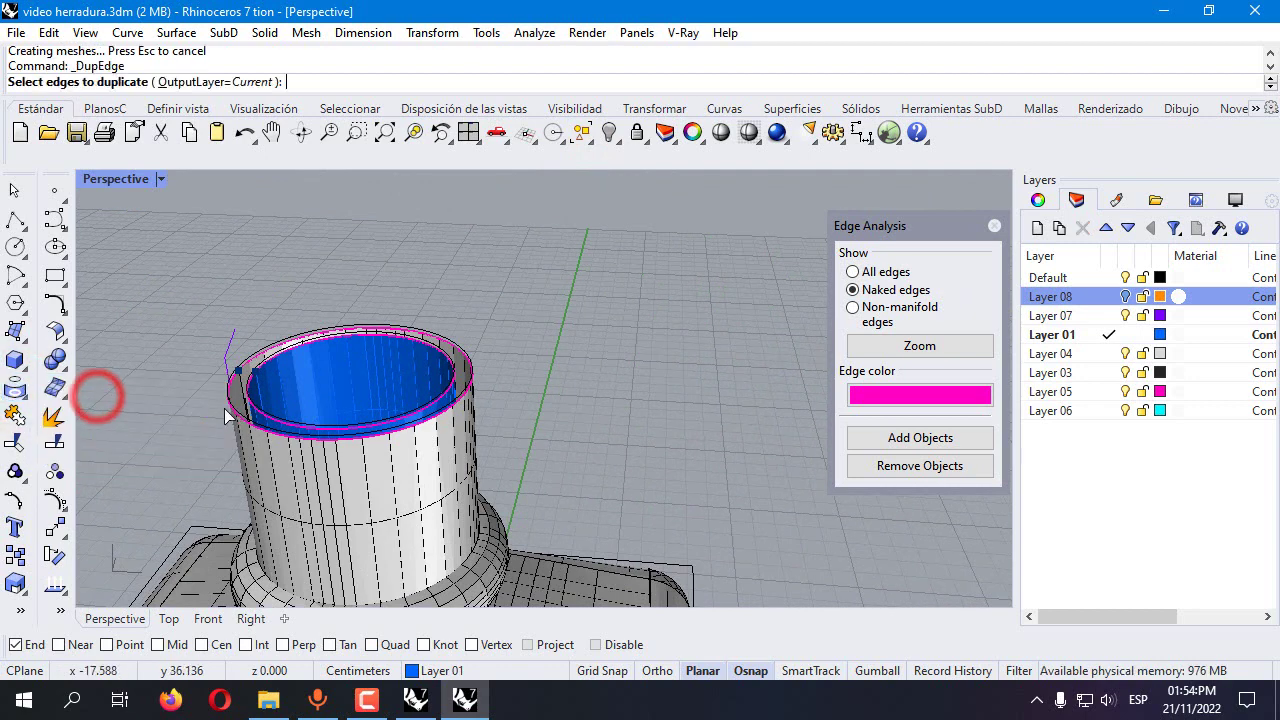
{"action": "left_click", "coordinate": [240, 415]}
{"action": "left_click", "coordinate": [288, 422]}
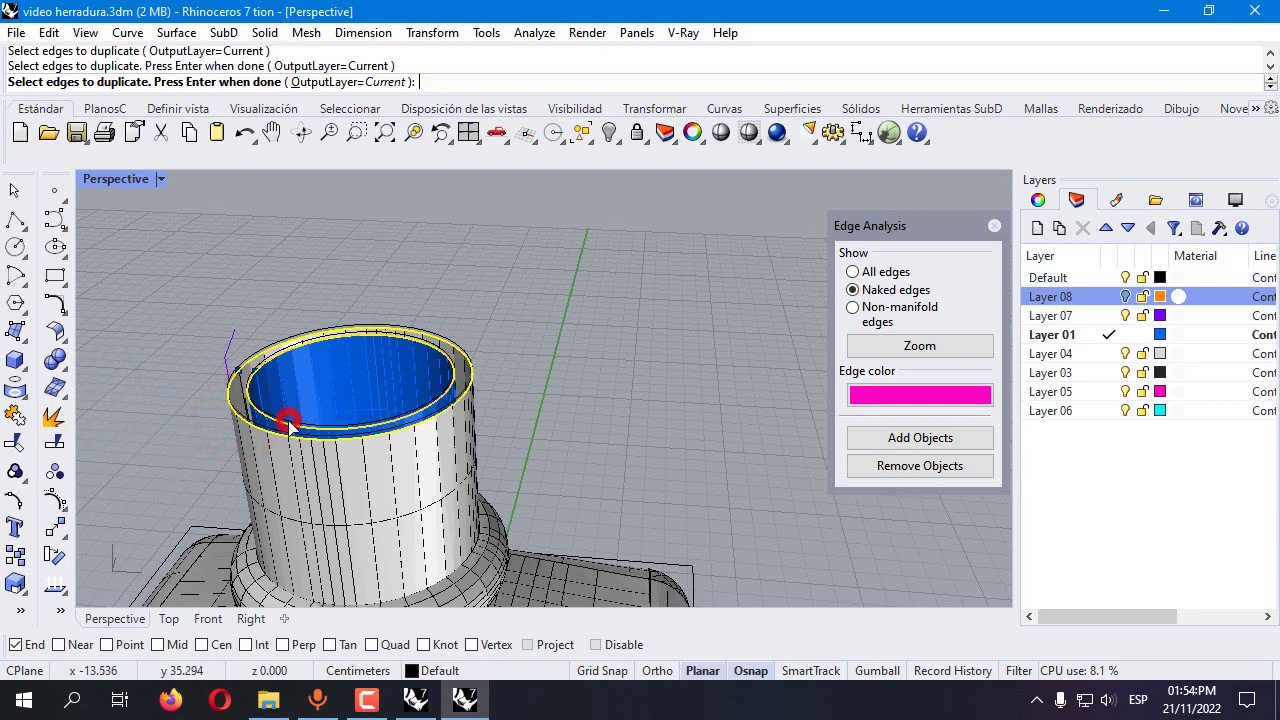
{"action": "key", "text": "Return"}
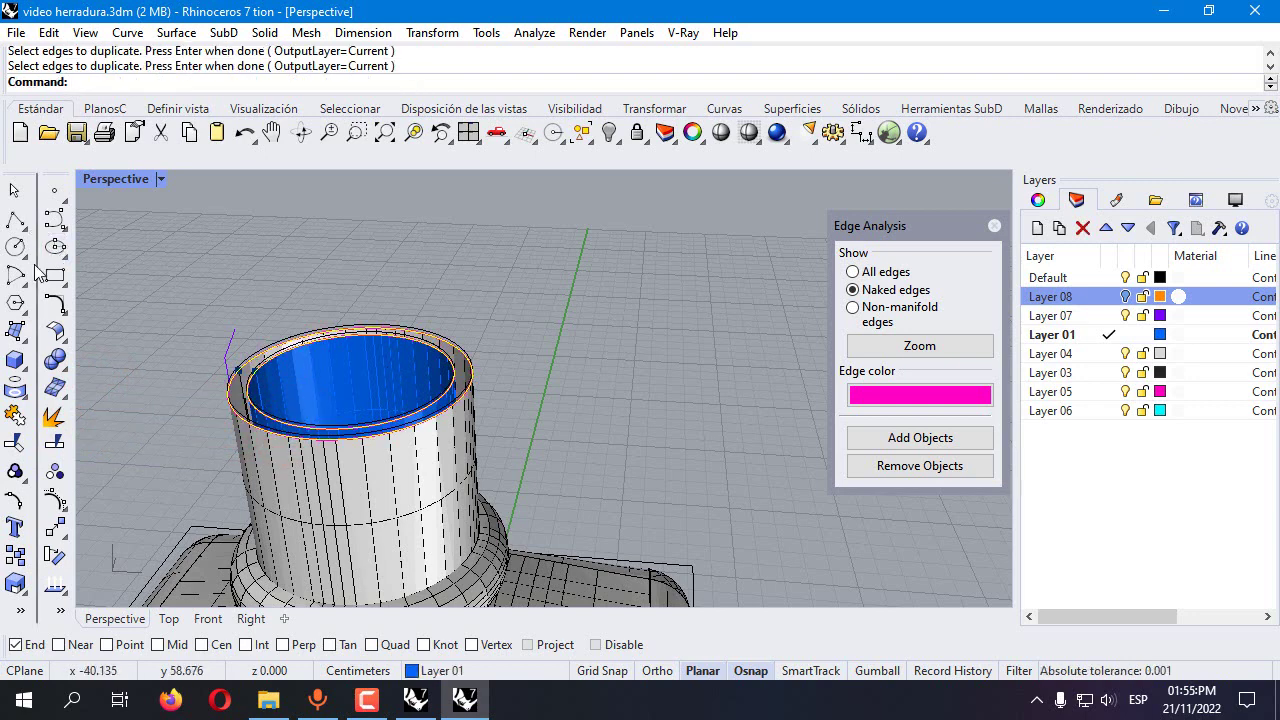
Draw a short polyline across the gap between the outer and inner neck rims, snapping both ends with Near
{"action": "left_click", "coordinate": [15, 220]}
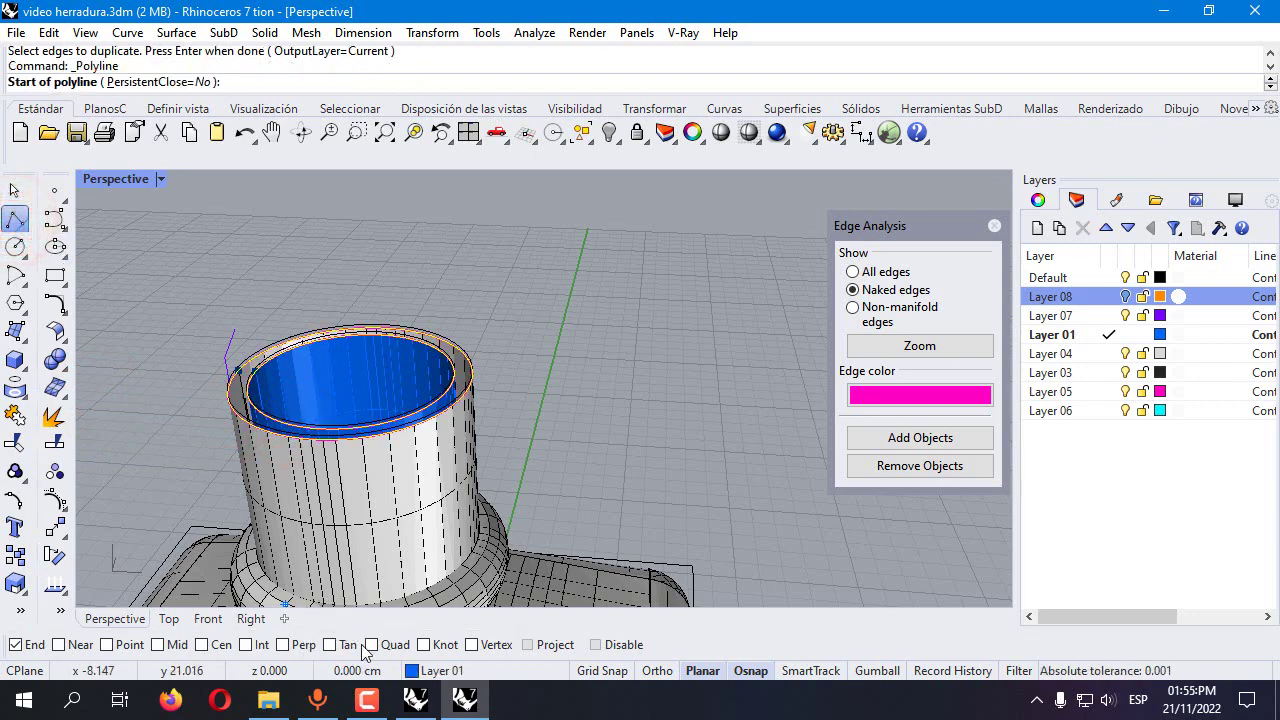
{"action": "right_click", "coordinate": [78, 646]}
{"action": "scroll", "coordinate": [356, 440], "scroll_direction": "up", "scroll_amount": 5}
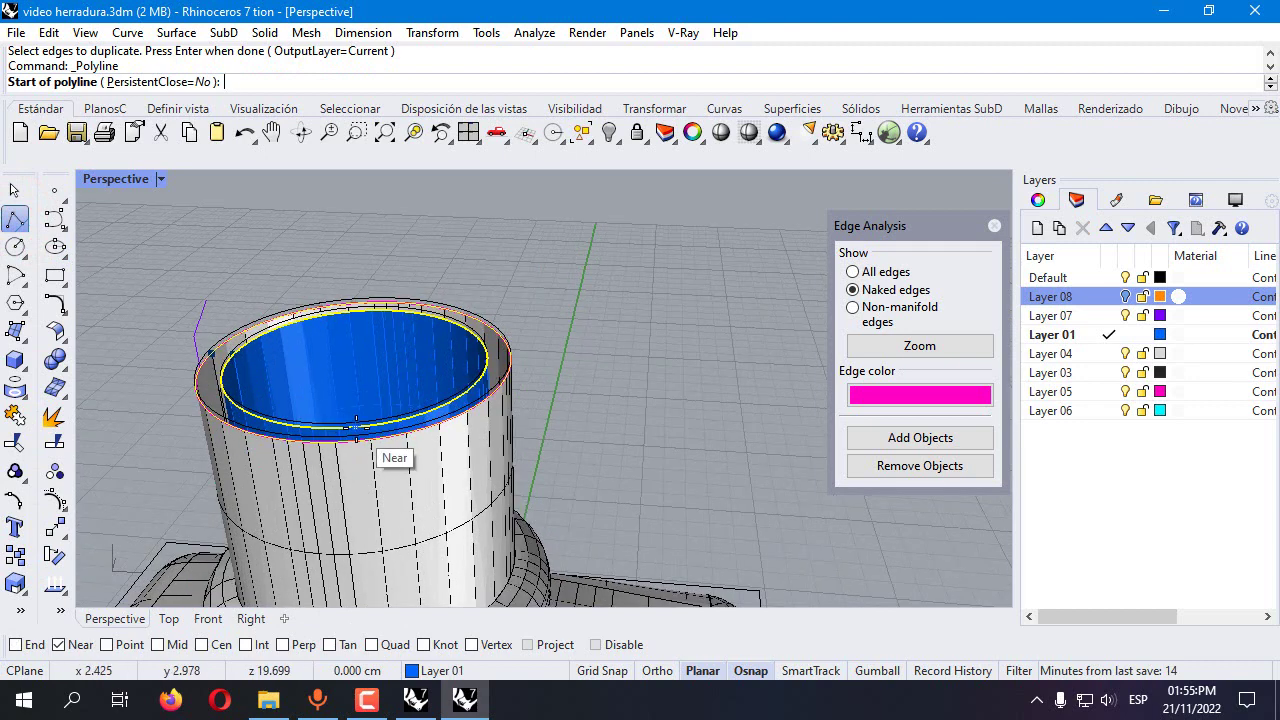
{"action": "left_click", "coordinate": [355, 440]}
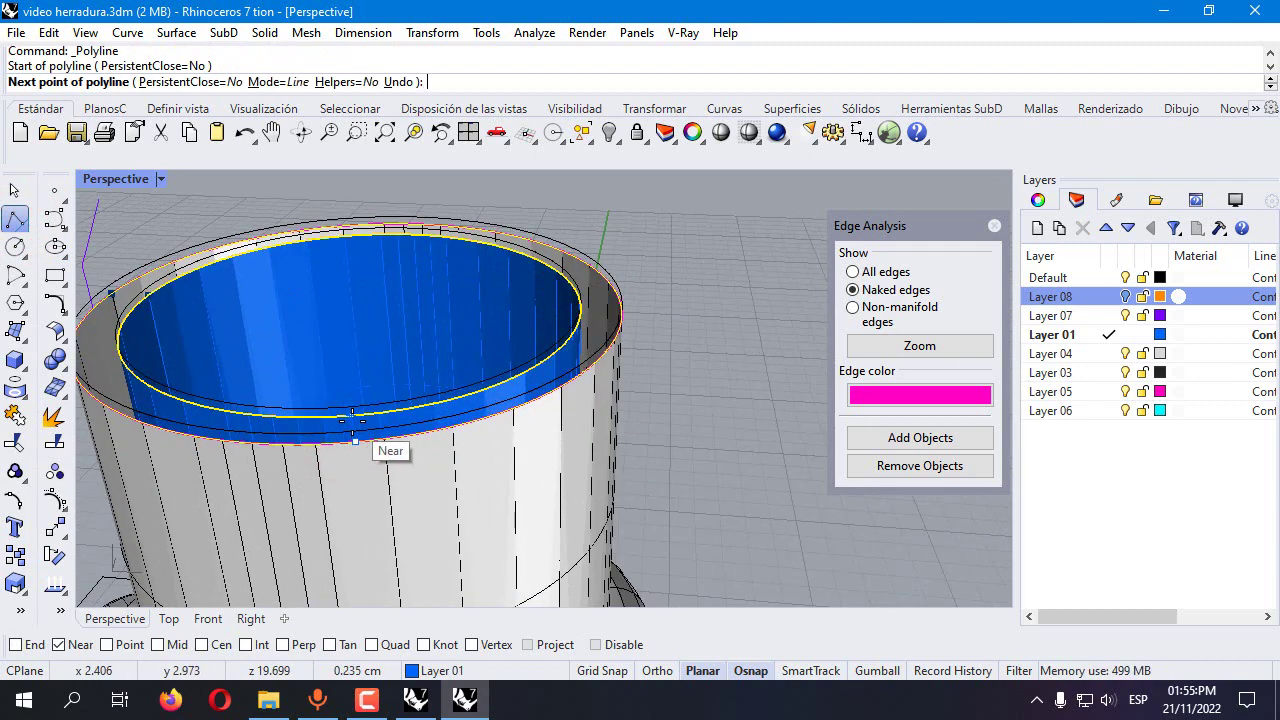
{"action": "left_click", "coordinate": [352, 418]}
{"action": "key", "text": "Return"}
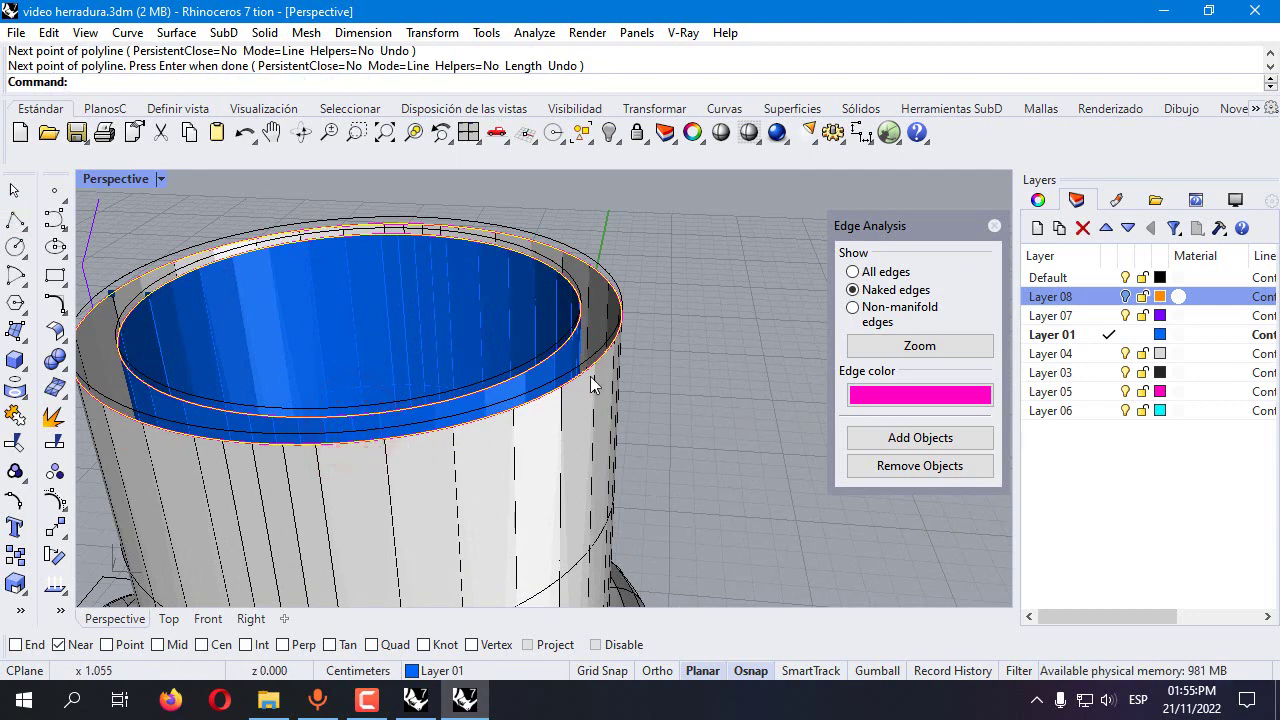
Hide the leftover closed curves around the outer and inner neck rims
{"action": "left_click", "coordinate": [552, 266]}
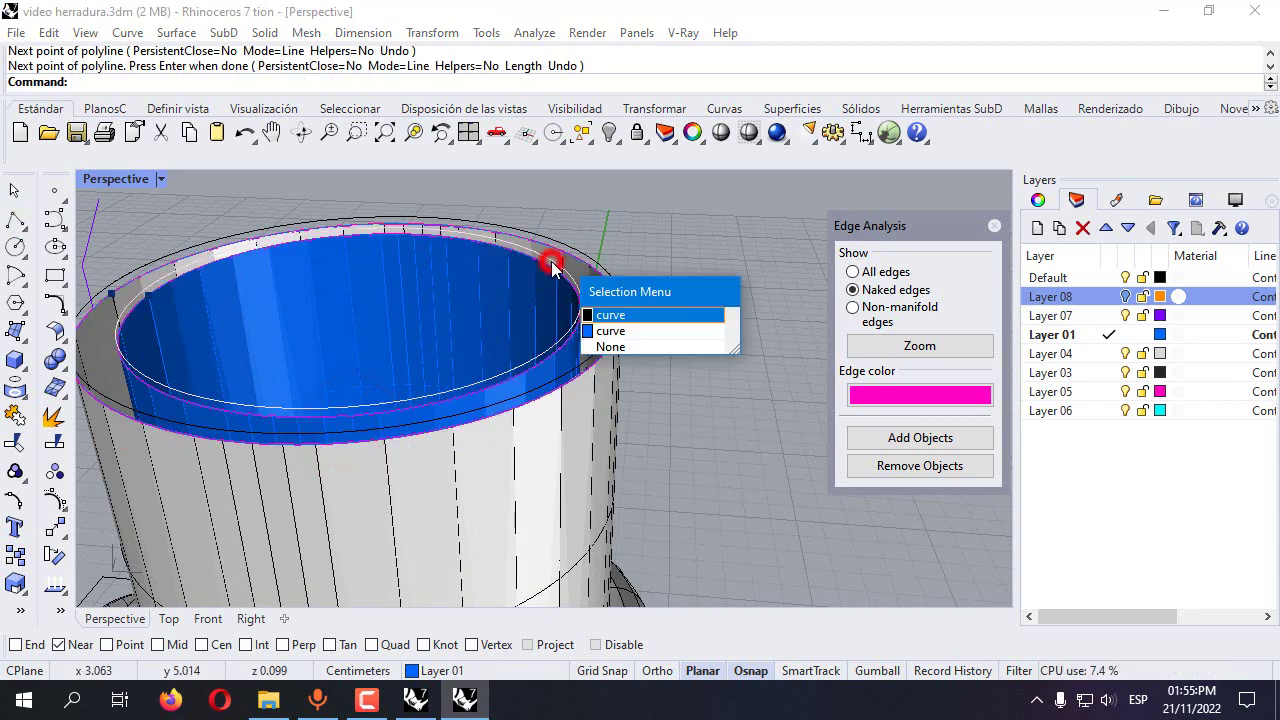
{"action": "left_click", "coordinate": [637, 316]}
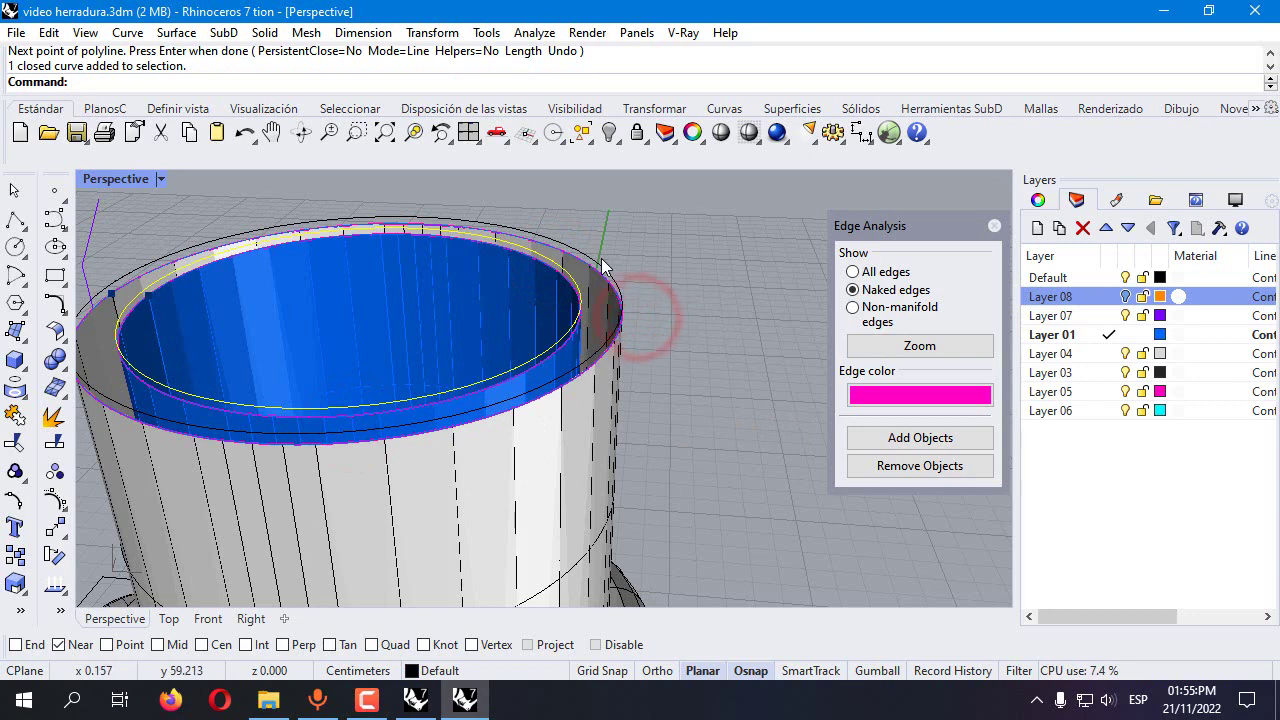
{"action": "left_click", "coordinate": [601, 263]}
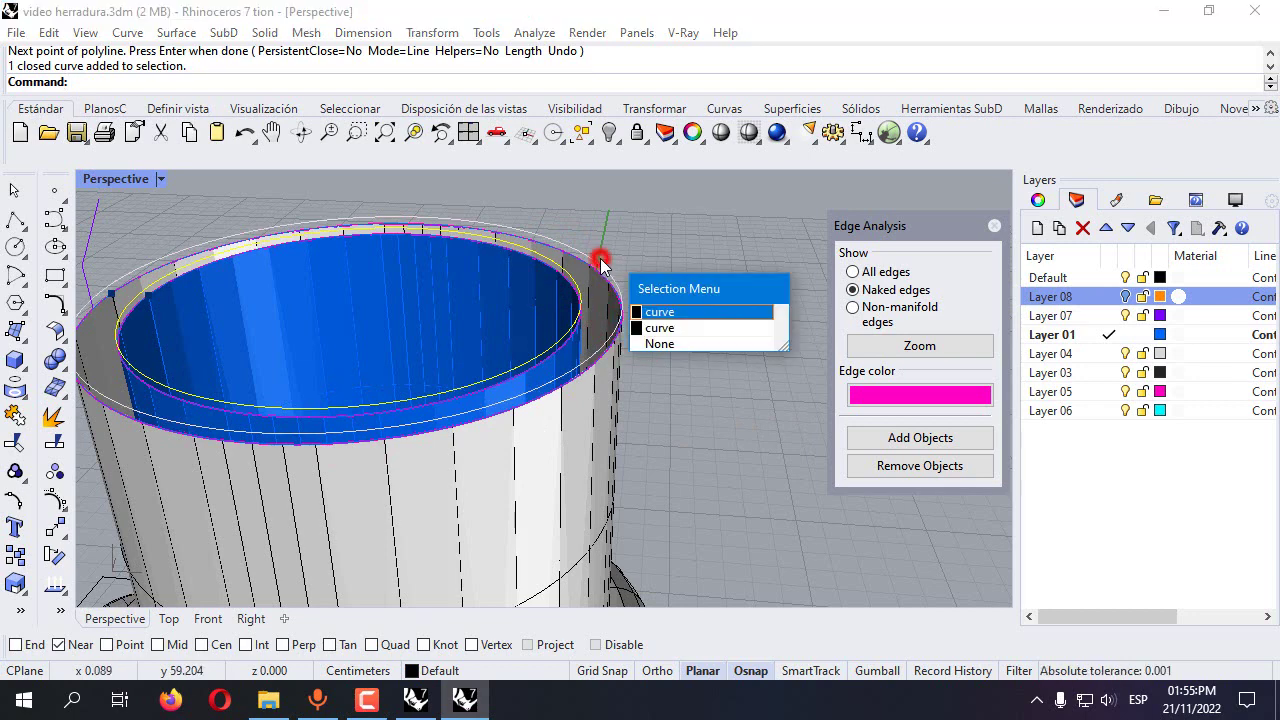
{"action": "left_click", "coordinate": [660, 312]}
{"action": "left_click", "coordinate": [609, 133]}
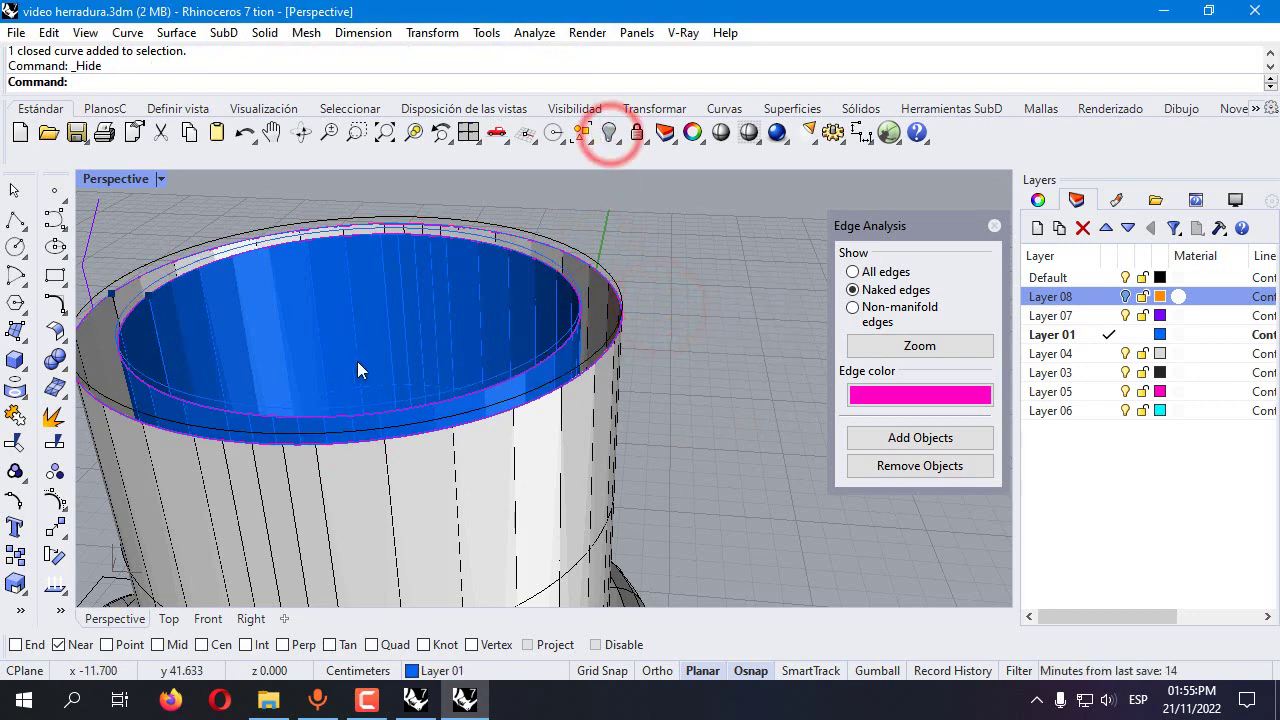
{"action": "left_click", "coordinate": [337, 430]}
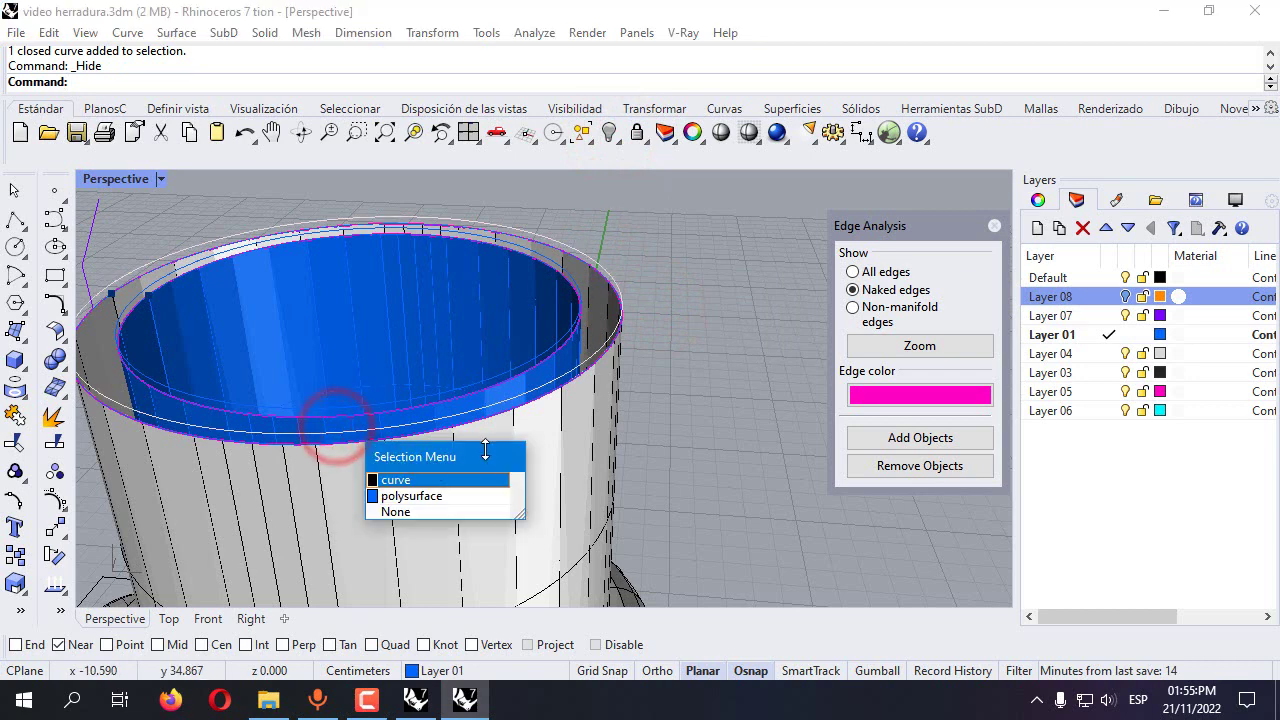
{"action": "left_click", "coordinate": [429, 480]}
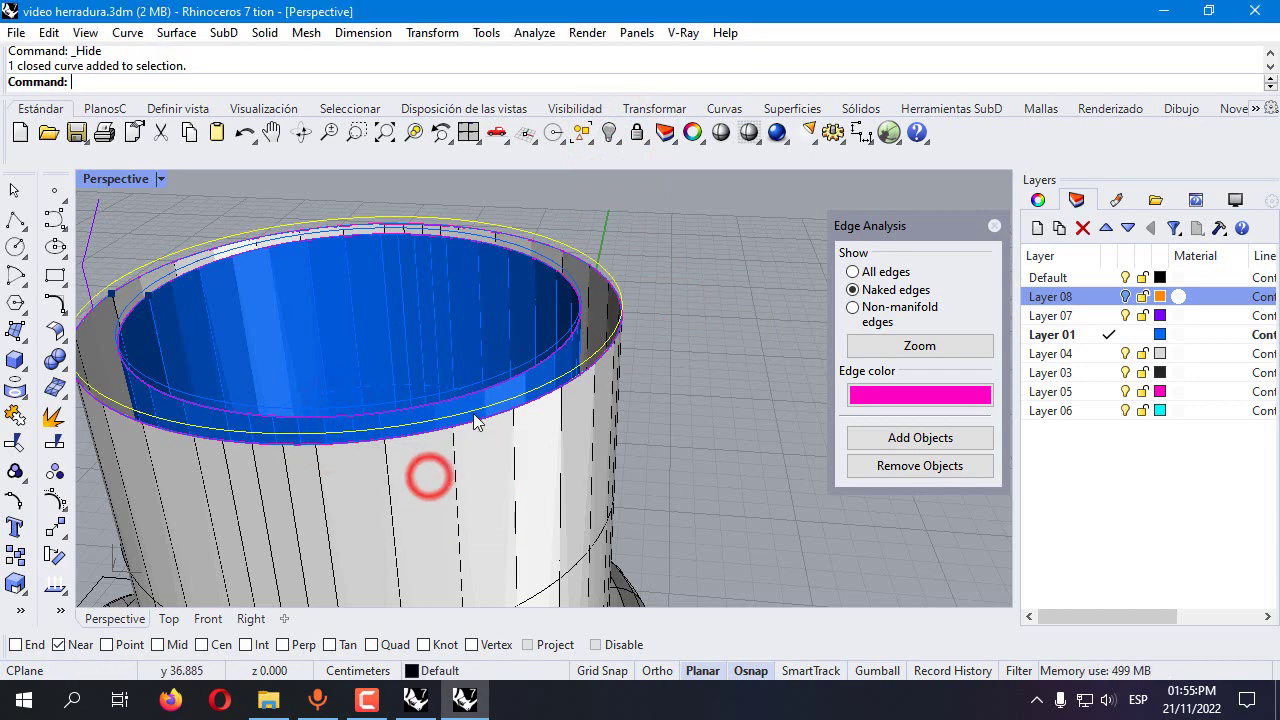
{"action": "left_click", "coordinate": [609, 133]}
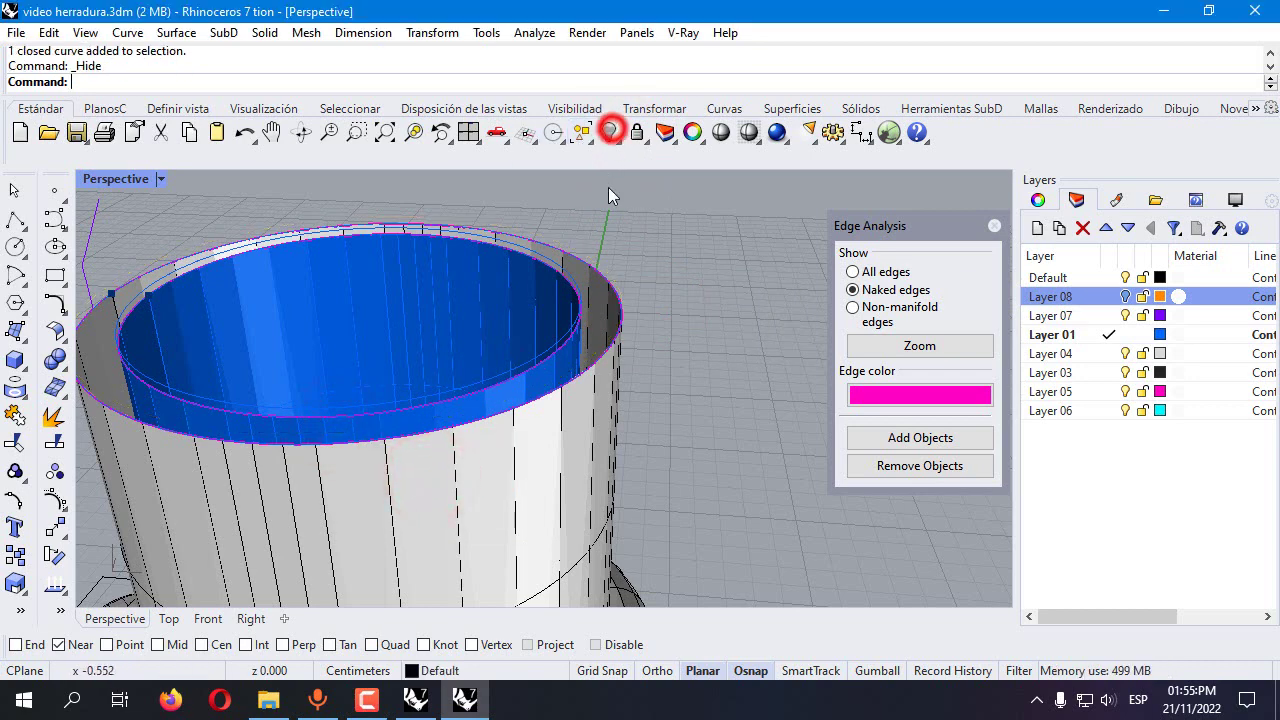
{"action": "left_click", "coordinate": [473, 381]}
{"action": "left_click", "coordinate": [609, 133]}
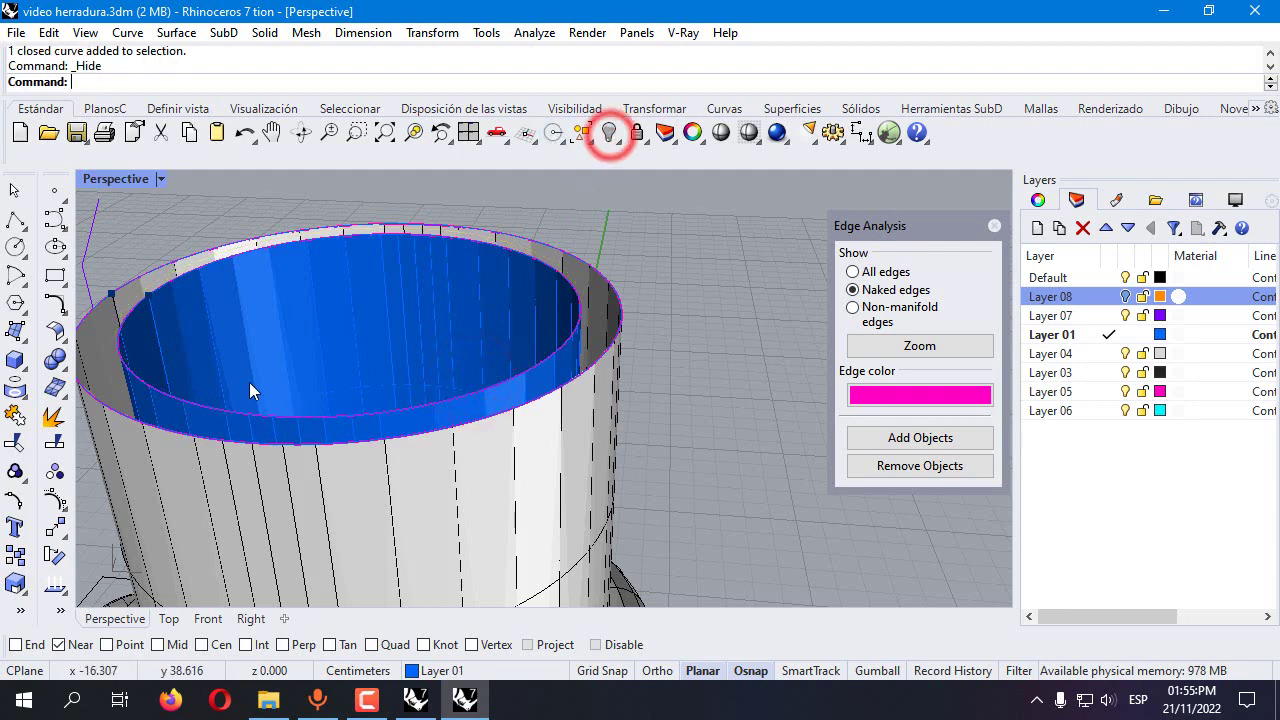
{"action": "left_click", "coordinate": [19, 339]}
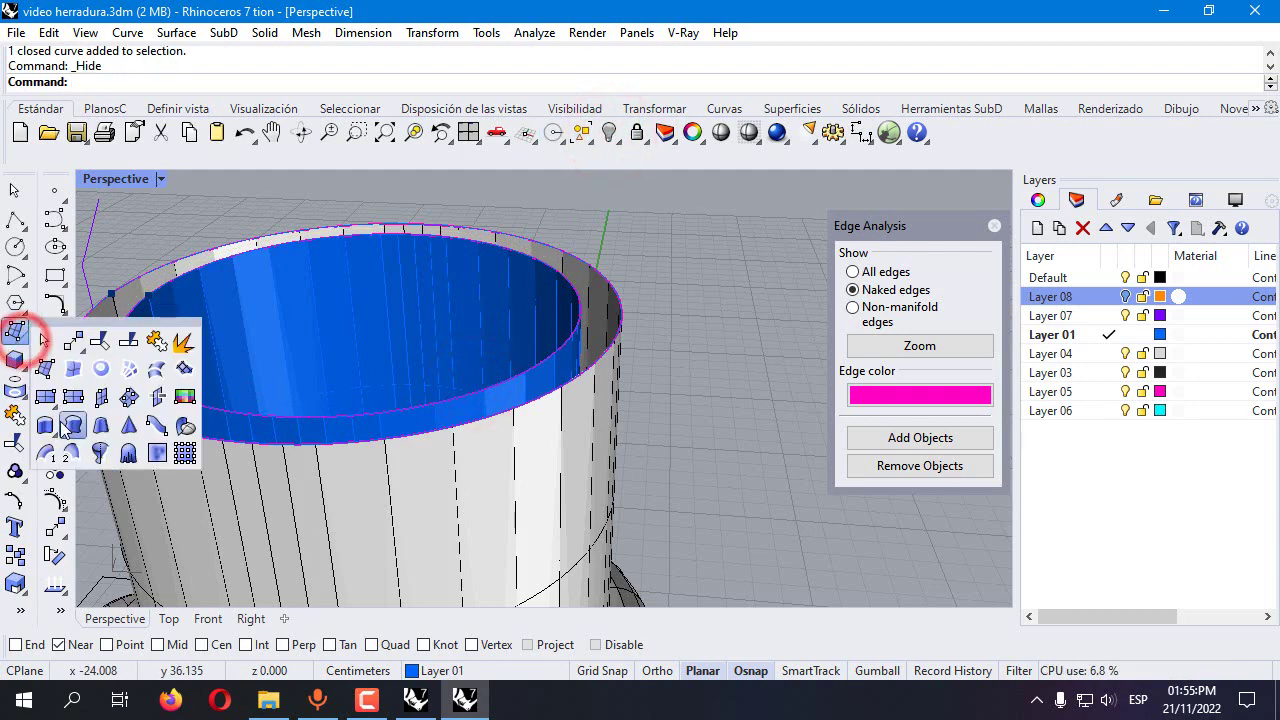
{"action": "left_click", "coordinate": [70, 453]}
{"action": "left_click", "coordinate": [296, 428]}
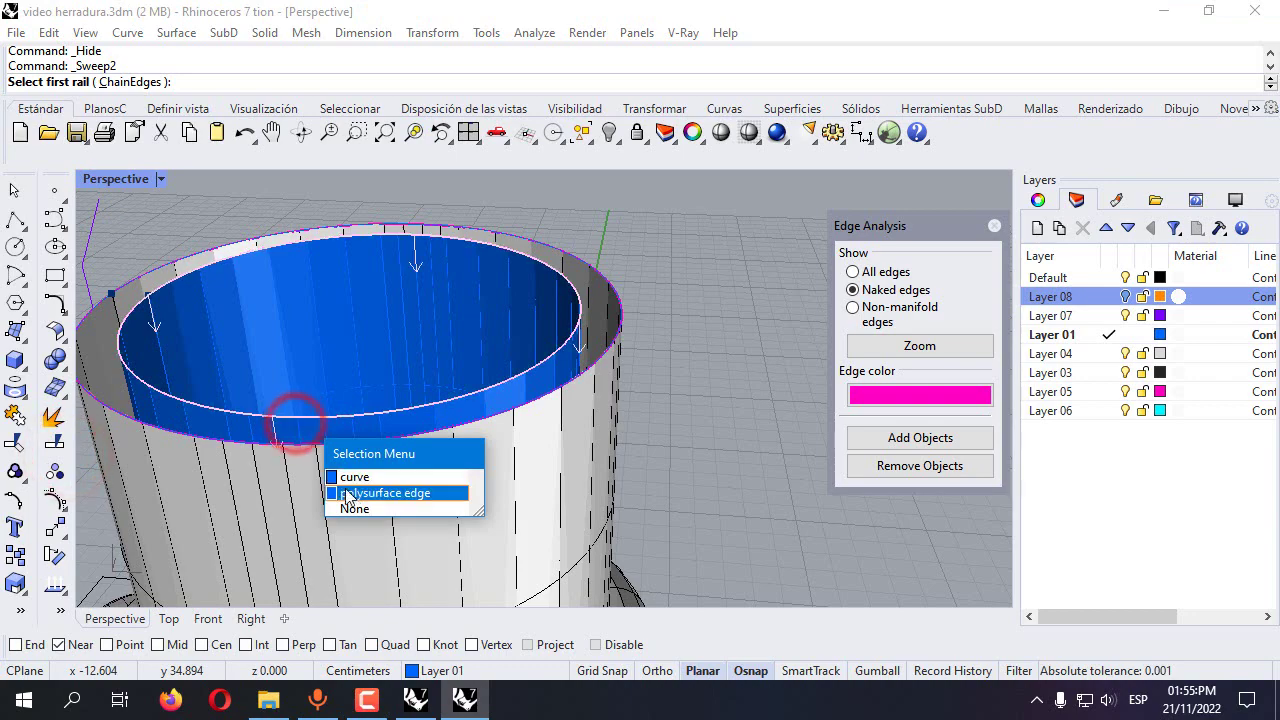
{"action": "left_click", "coordinate": [345, 493]}
{"action": "left_click", "coordinate": [275, 445]}
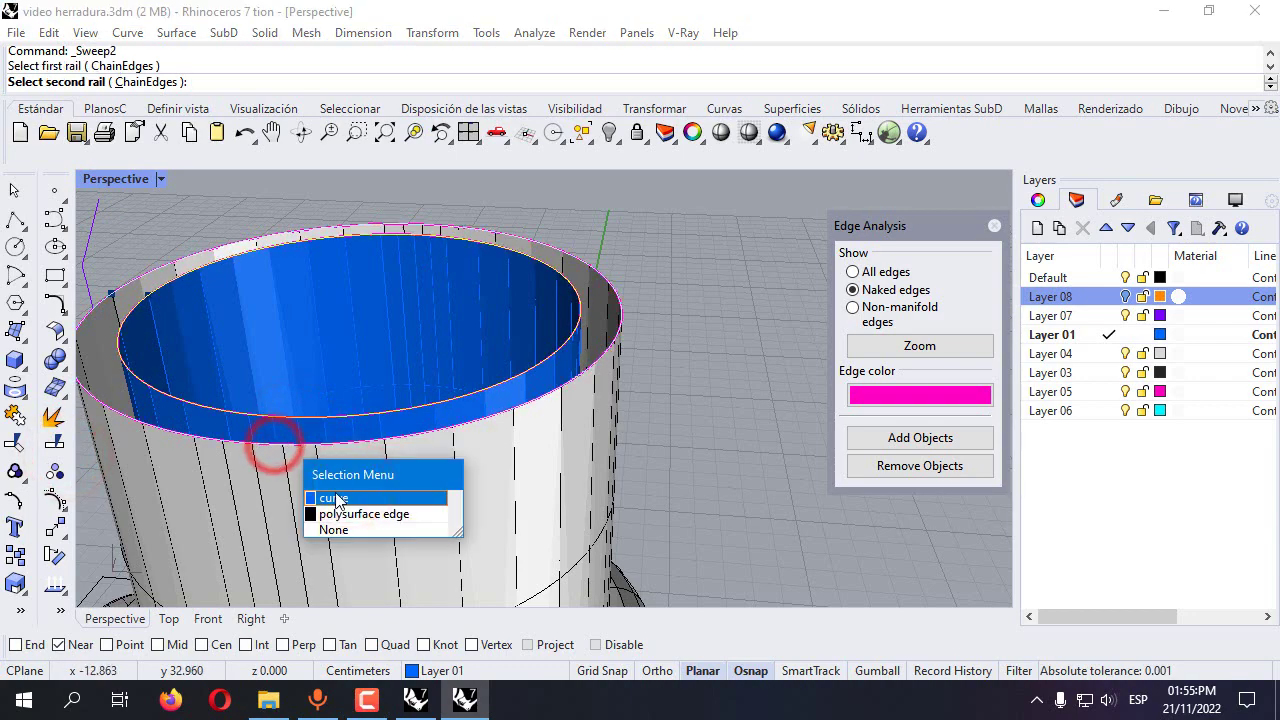
{"action": "left_click", "coordinate": [337, 499]}
{"action": "scroll", "coordinate": [349, 432], "scroll_direction": "up", "scroll_amount": 3}
{"action": "scroll", "coordinate": [423, 437], "scroll_direction": "down", "scroll_amount": 2}
{"action": "scroll", "coordinate": [360, 453], "scroll_direction": "up", "scroll_amount": 1}
{"action": "right_click_drag", "start_coordinate": [360, 453], "coordinate": [401, 447]}
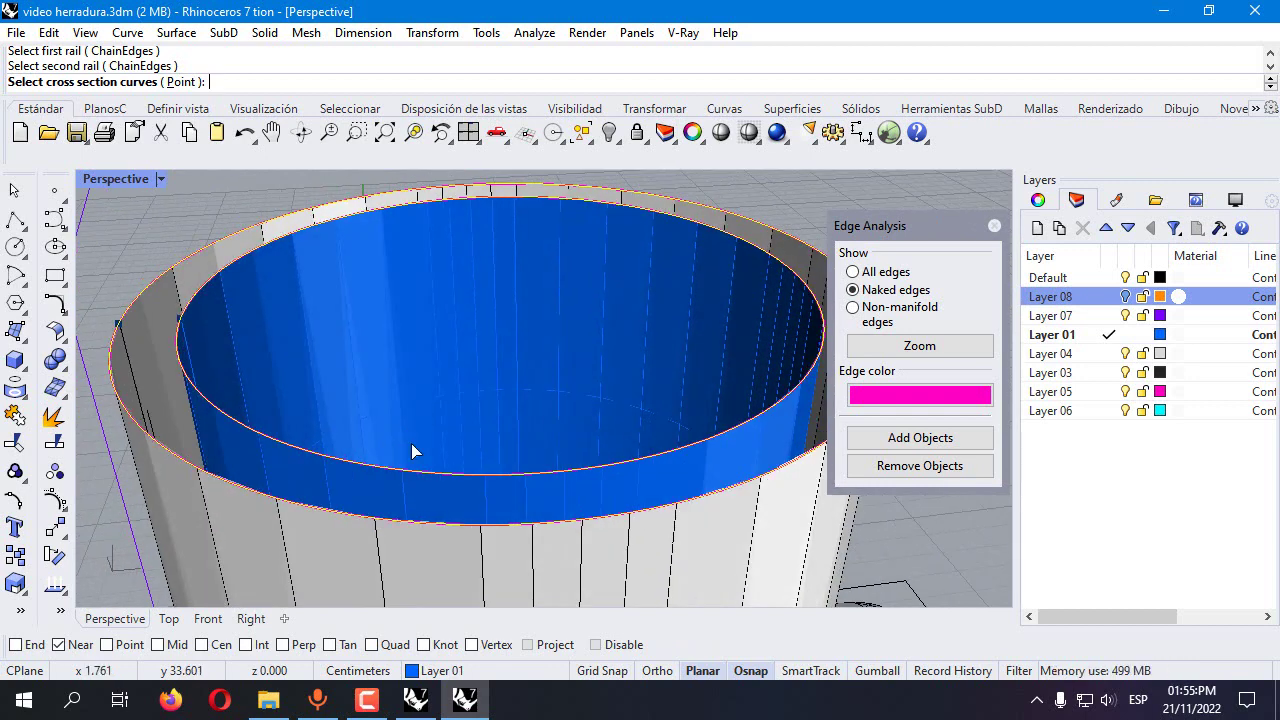
Make the Default layer current and draw a polyline connecting the outer and inner neck rims
{"action": "left_click", "coordinate": [1112, 277]}
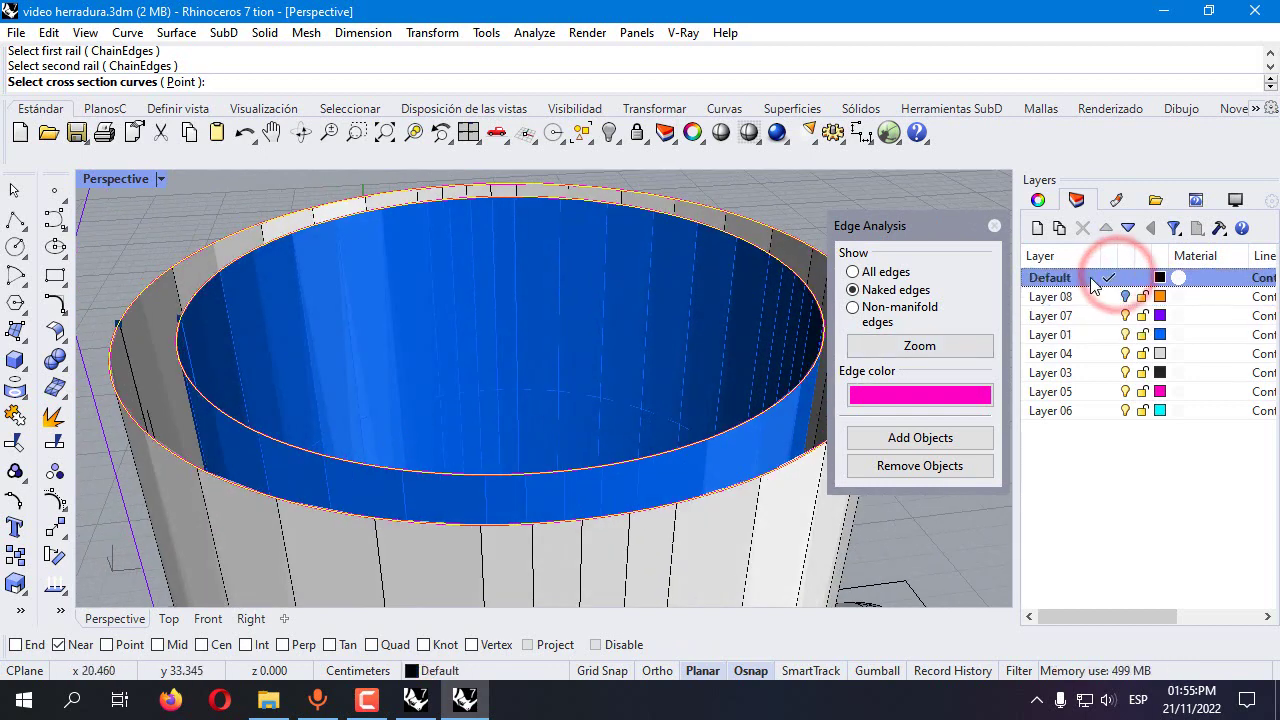
{"action": "left_click", "coordinate": [15, 219]}
{"action": "left_click", "coordinate": [413, 521]}
{"action": "key", "text": "Return"}
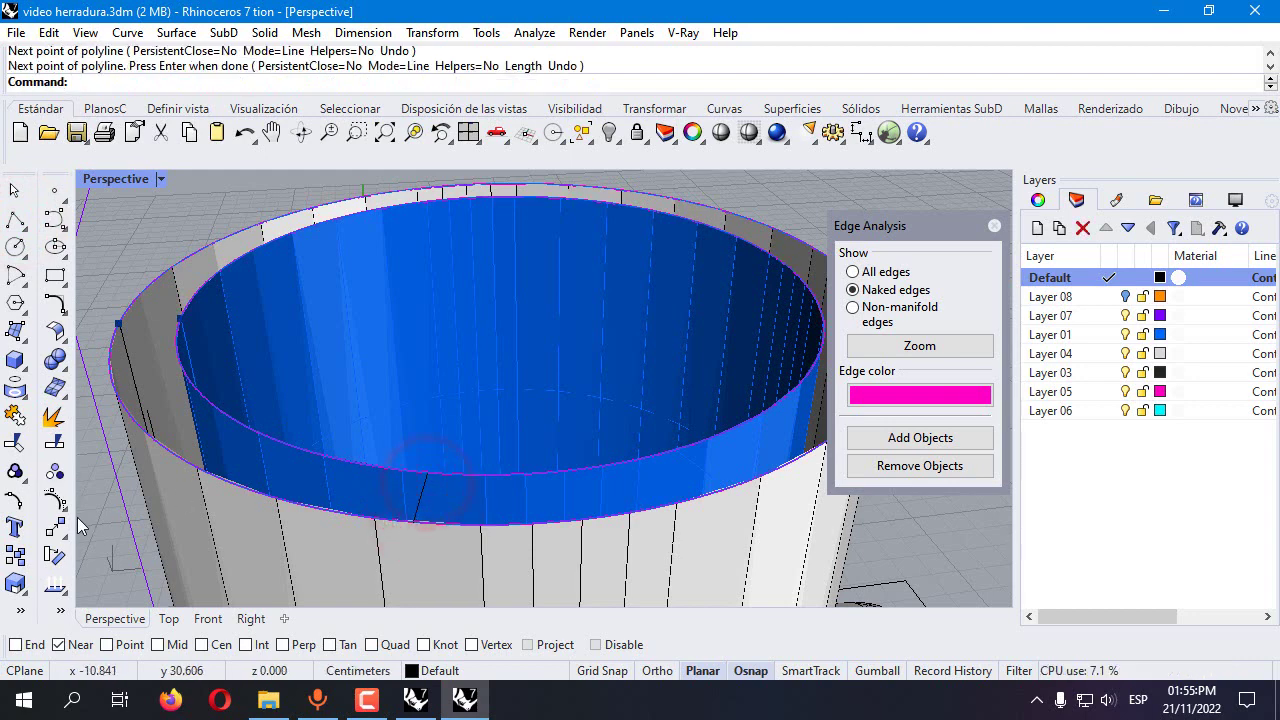
Sweep the connecting line along the inner and outer rim curves with Sweep 2 Rails to close the neck gap
{"action": "left_click", "coordinate": [16, 331]}
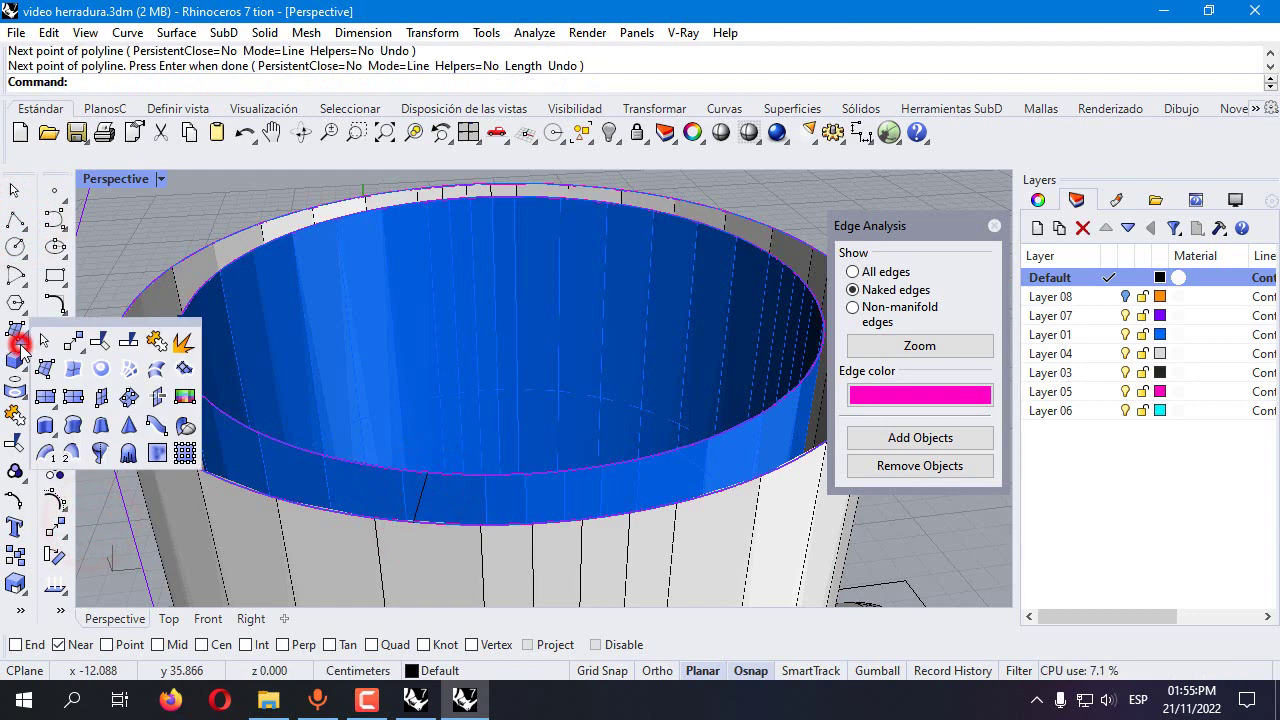
{"action": "left_click", "coordinate": [73, 450]}
{"action": "left_click", "coordinate": [420, 473]}
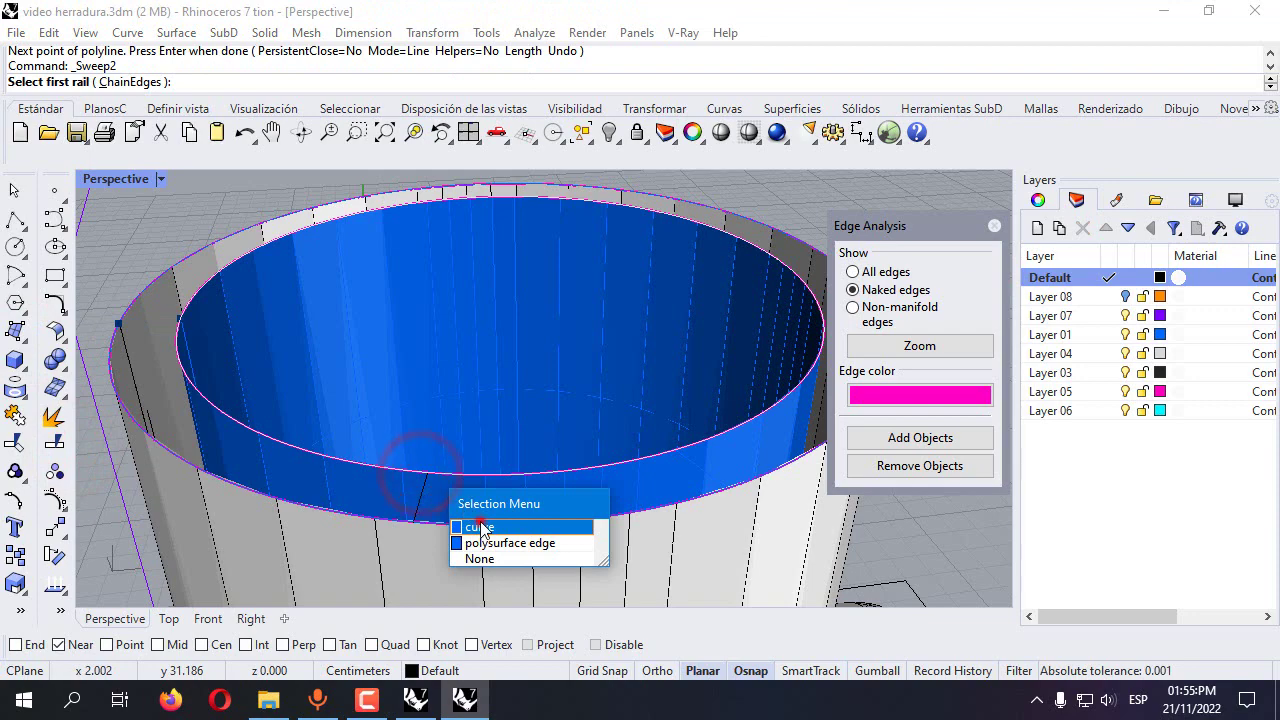
{"action": "left_click", "coordinate": [481, 527]}
{"action": "left_click", "coordinate": [400, 520]}
{"action": "left_click", "coordinate": [455, 570]}
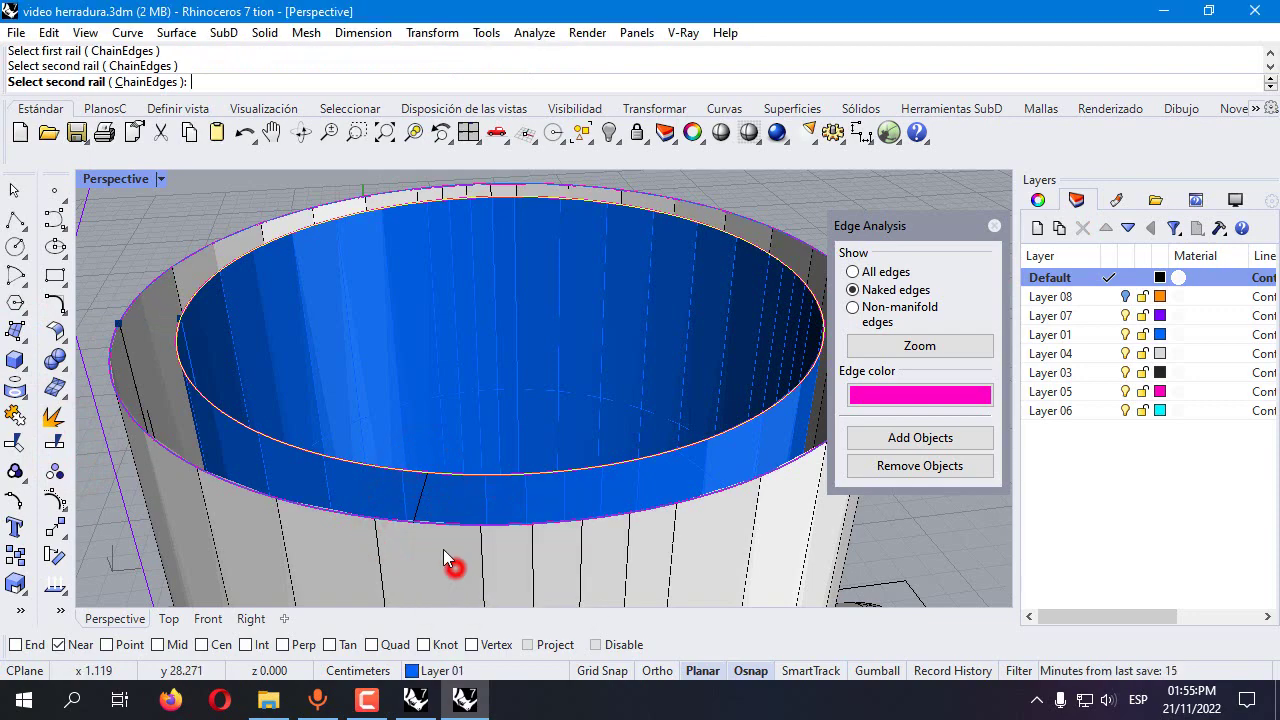
{"action": "right_click", "coordinate": [423, 500]}
{"action": "key", "text": "Return"}
{"action": "scroll", "coordinate": [409, 432], "scroll_direction": "down", "scroll_amount": 4}
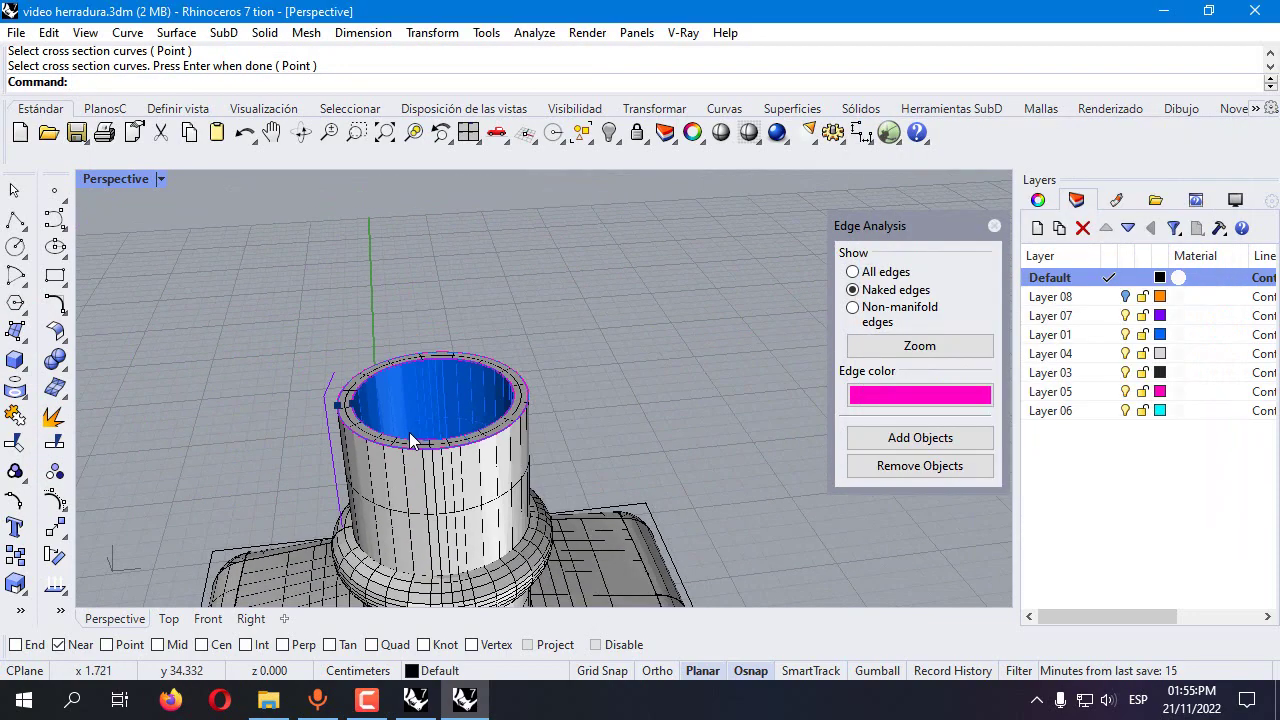
Join the outer bottle, the inner Layer 01 body and the swept rim surface
{"action": "left_click", "coordinate": [14, 416]}
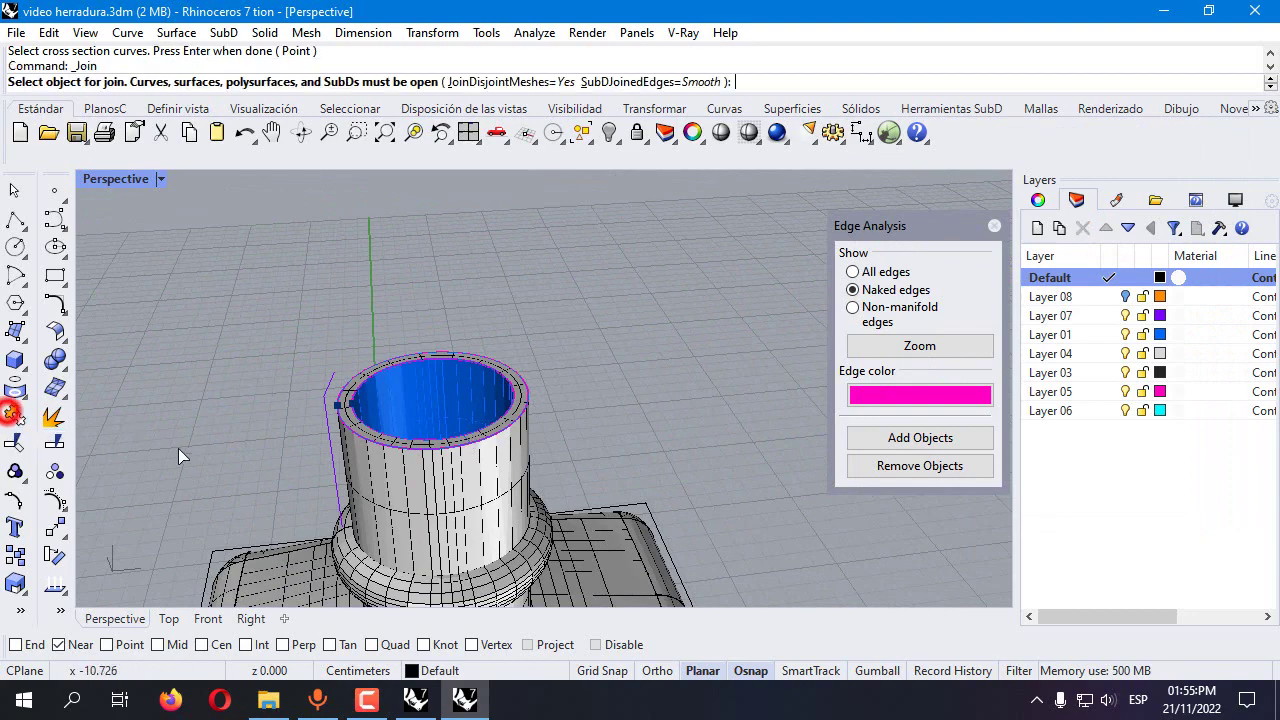
{"action": "left_click", "coordinate": [346, 476]}
{"action": "left_click", "coordinate": [371, 480]}
{"action": "left_click", "coordinate": [357, 418]}
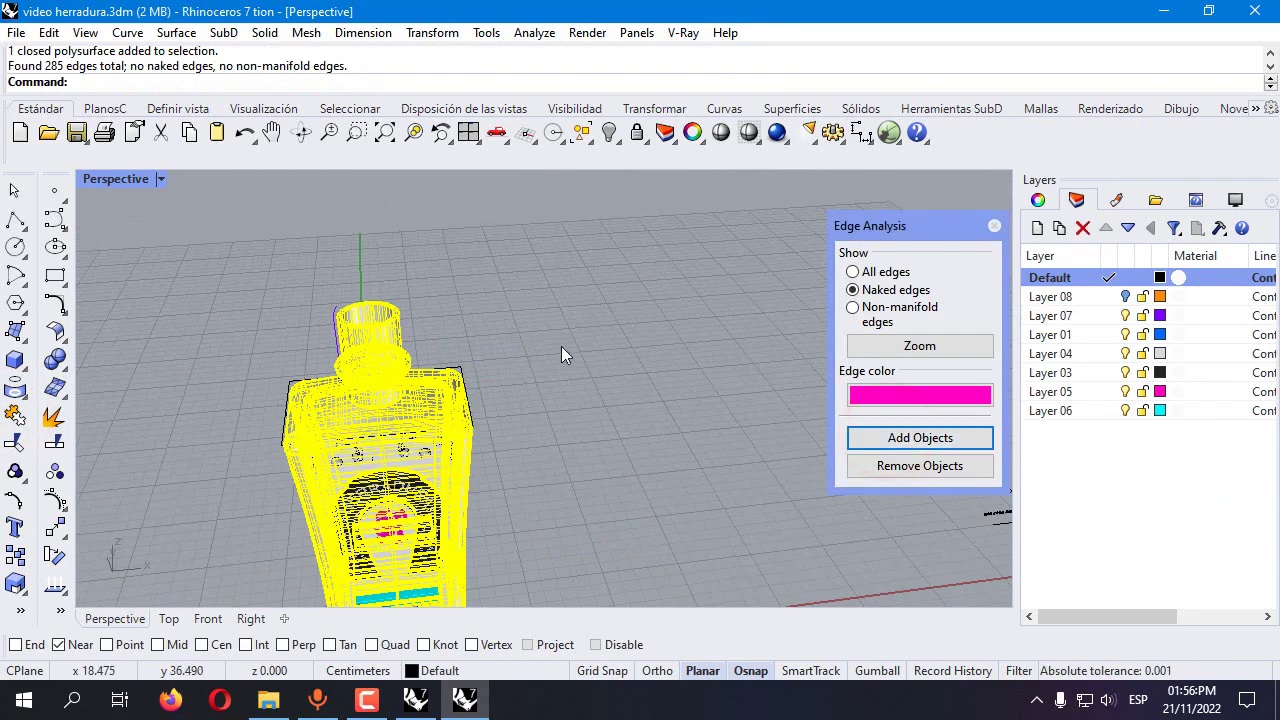
Check the joined bottle for naked edges with Edge Analysis
{"action": "left_click", "coordinate": [561, 346]}
{"action": "left_click", "coordinate": [443, 388]}
{"action": "left_click", "coordinate": [860, 437]}
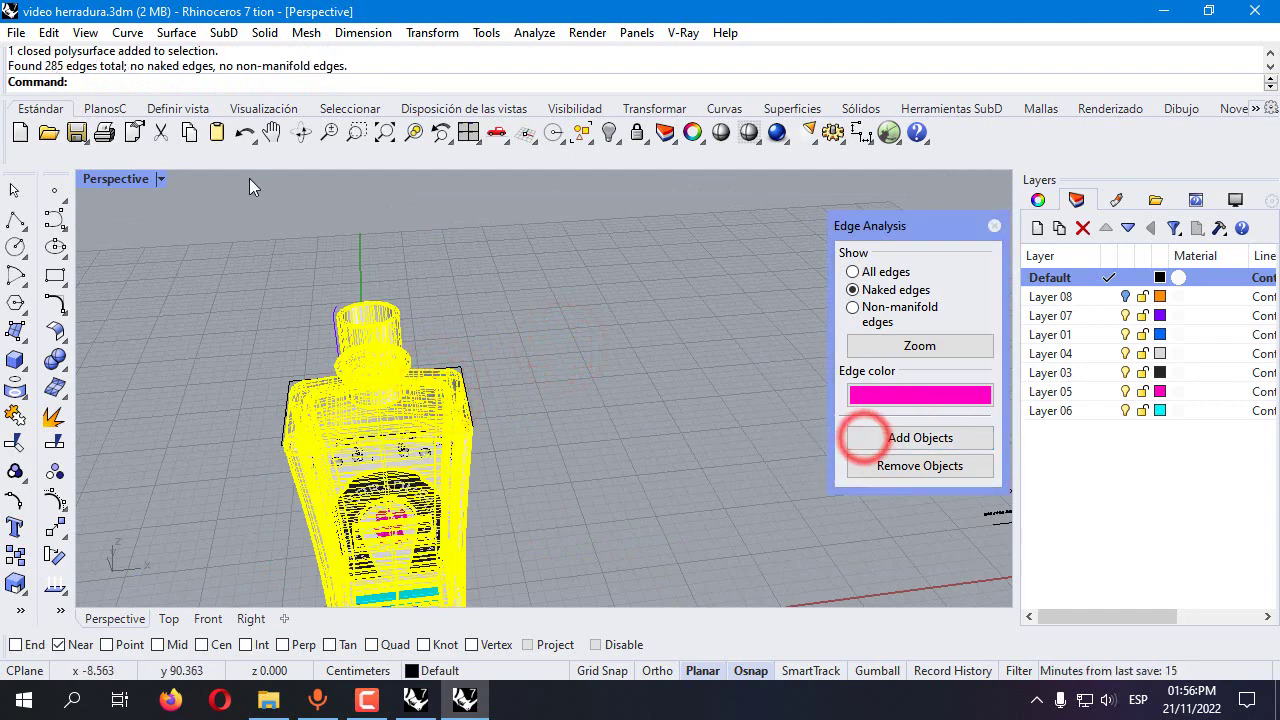
{"action": "left_click", "coordinate": [563, 364]}
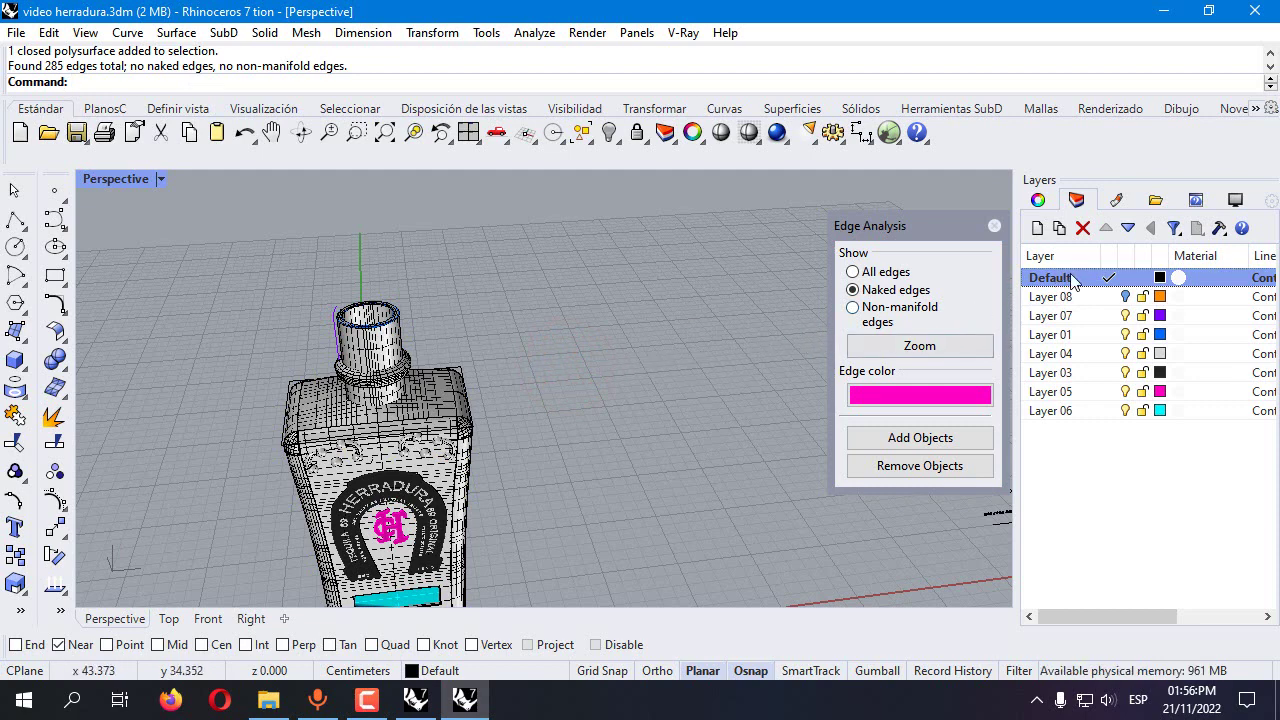
Subtract the bottle body from the spheres and curved ball-ended ornaments on its front face with Boolean Difference, keeping the input objects
{"action": "scroll", "coordinate": [443, 452], "scroll_direction": "up", "scroll_amount": 5}
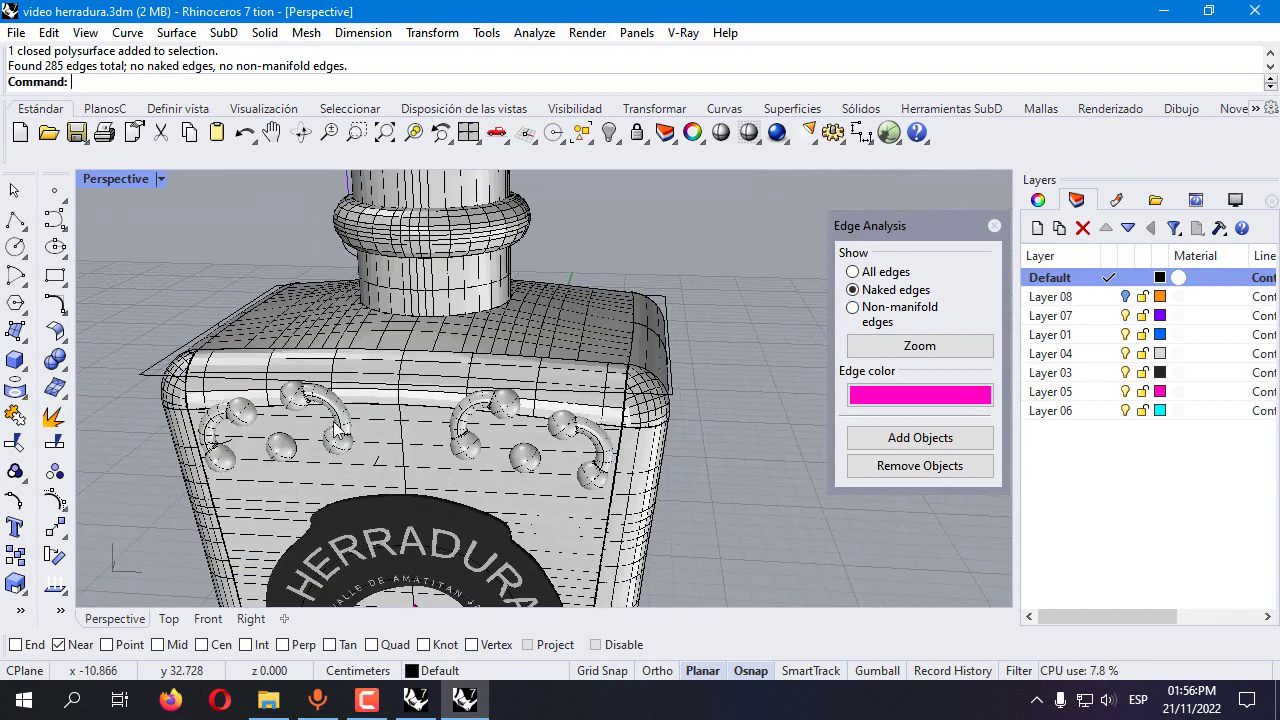
{"action": "left_click", "coordinate": [276, 448]}
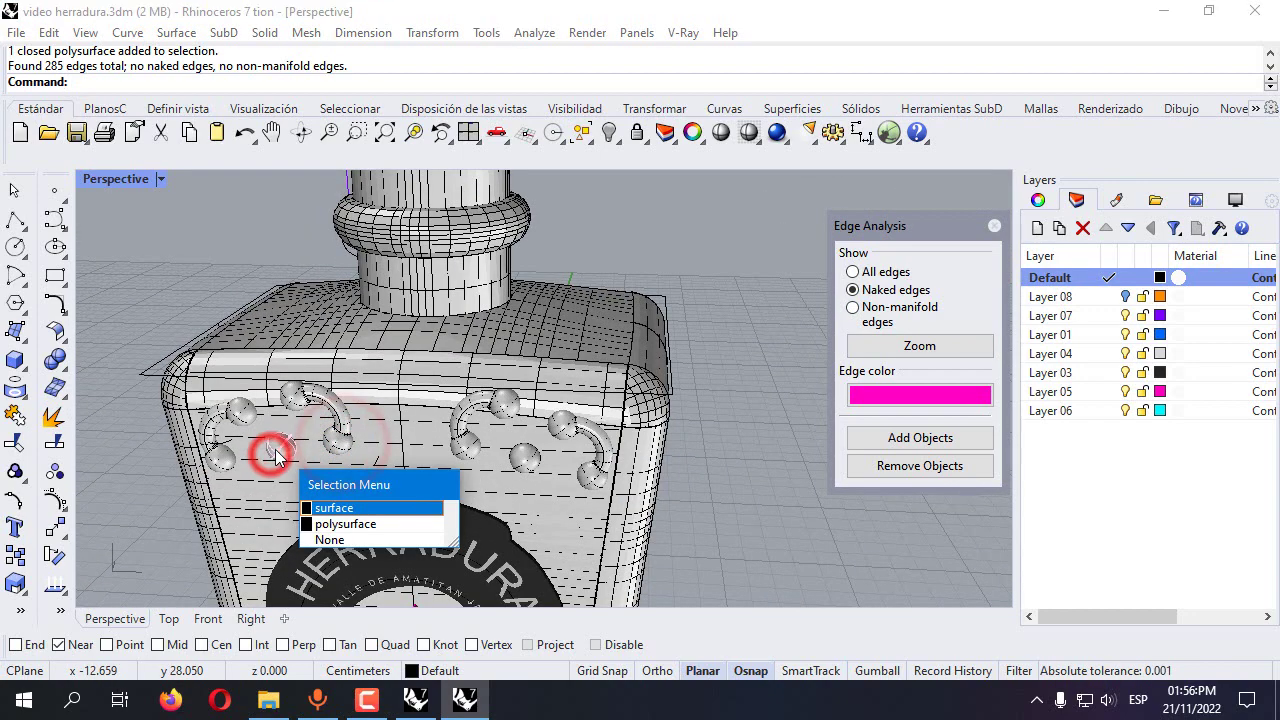
{"action": "left_click", "coordinate": [333, 510]}
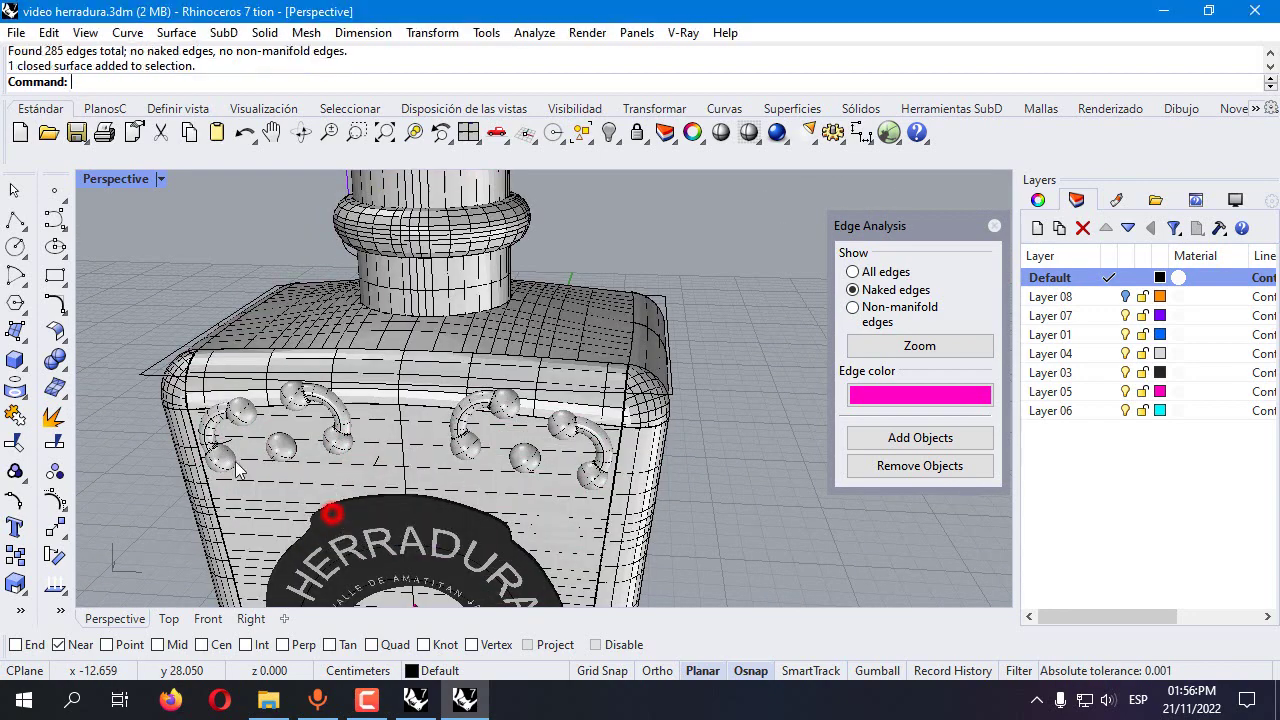
{"action": "scroll", "coordinate": [221, 460], "scroll_direction": "up", "scroll_amount": 2}
{"action": "scroll", "coordinate": [226, 470], "scroll_direction": "up", "scroll_amount": 3}
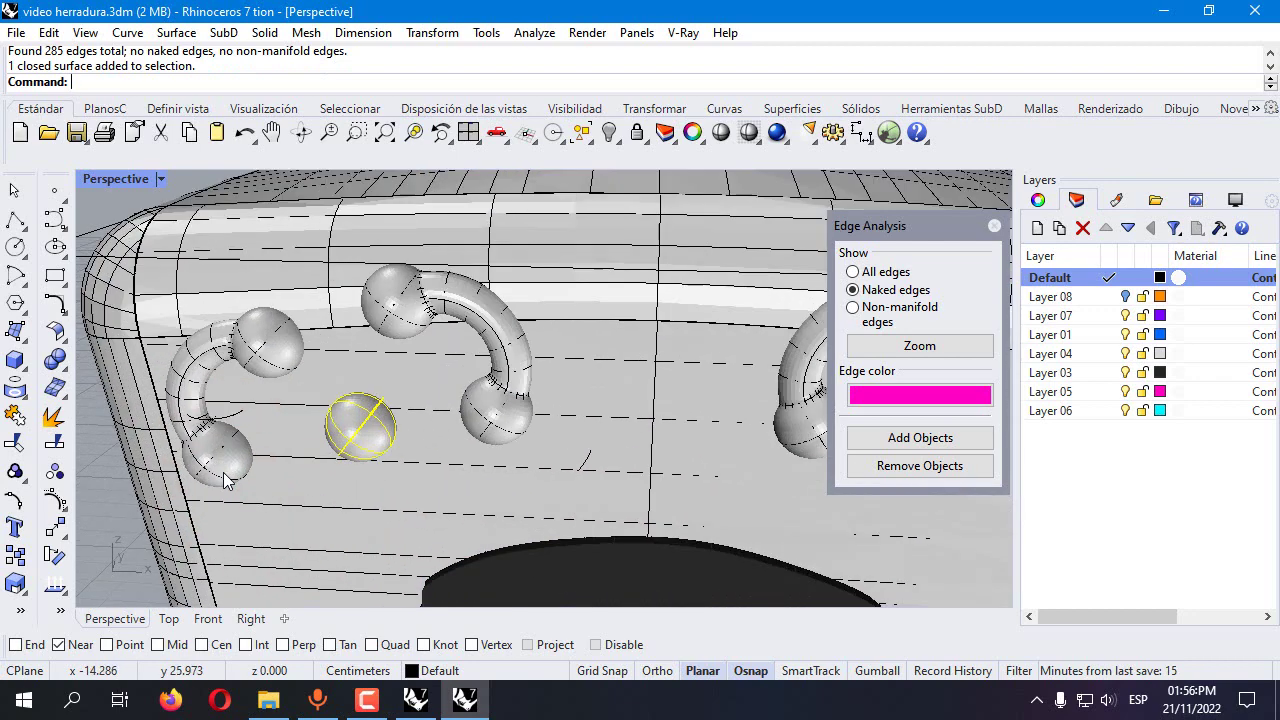
{"action": "left_click", "coordinate": [214, 462]}
{"action": "left_click", "coordinate": [214, 462]}
{"action": "left_click", "coordinate": [517, 352]}
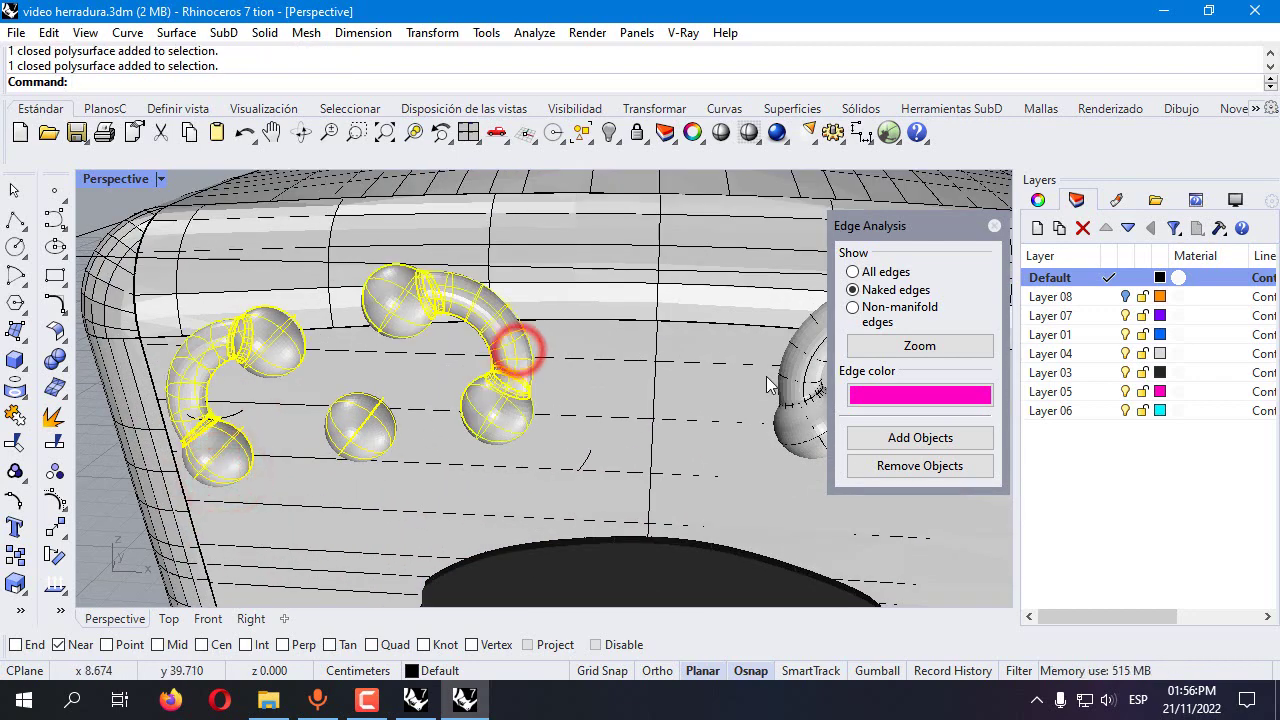
{"action": "scroll", "coordinate": [806, 390], "scroll_direction": "down", "scroll_amount": 3}
{"action": "left_click", "coordinate": [624, 436]}
{"action": "left_click", "coordinate": [680, 380]}
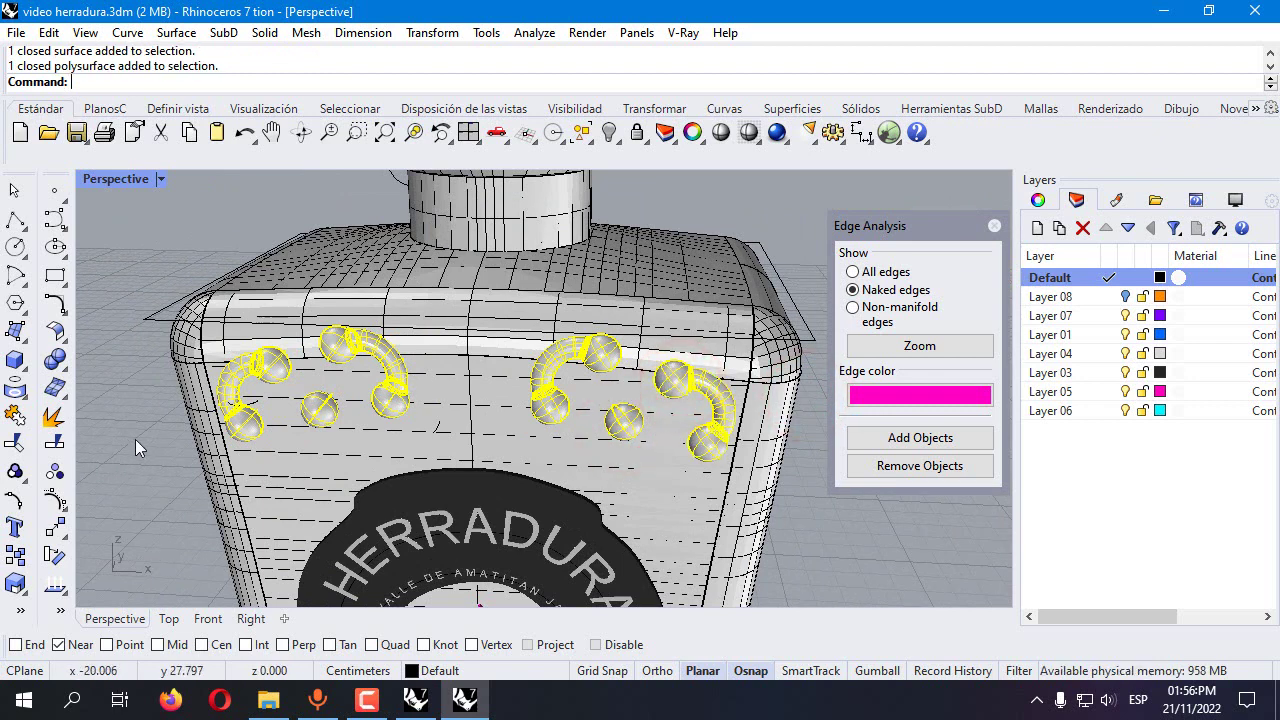
{"action": "left_click", "coordinate": [52, 366]}
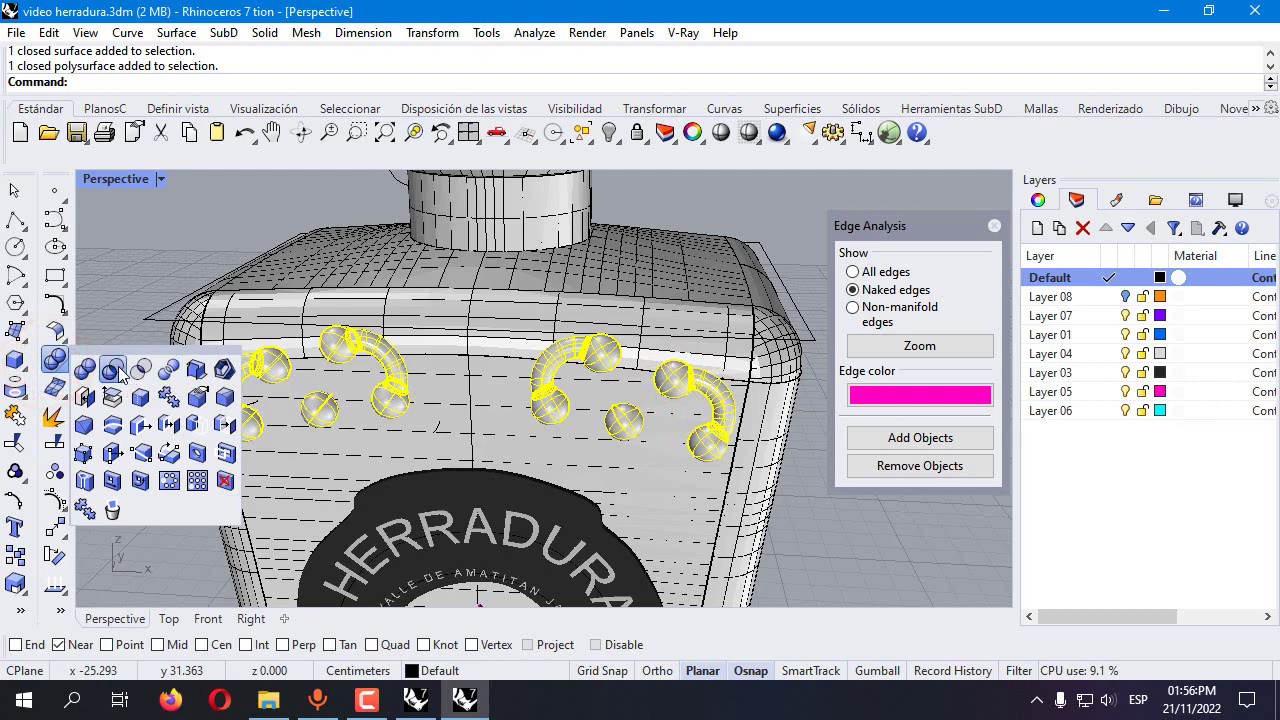
{"action": "left_click", "coordinate": [113, 368]}
{"action": "left_click", "coordinate": [240, 323]}
{"action": "right_click", "coordinate": [240, 324]}
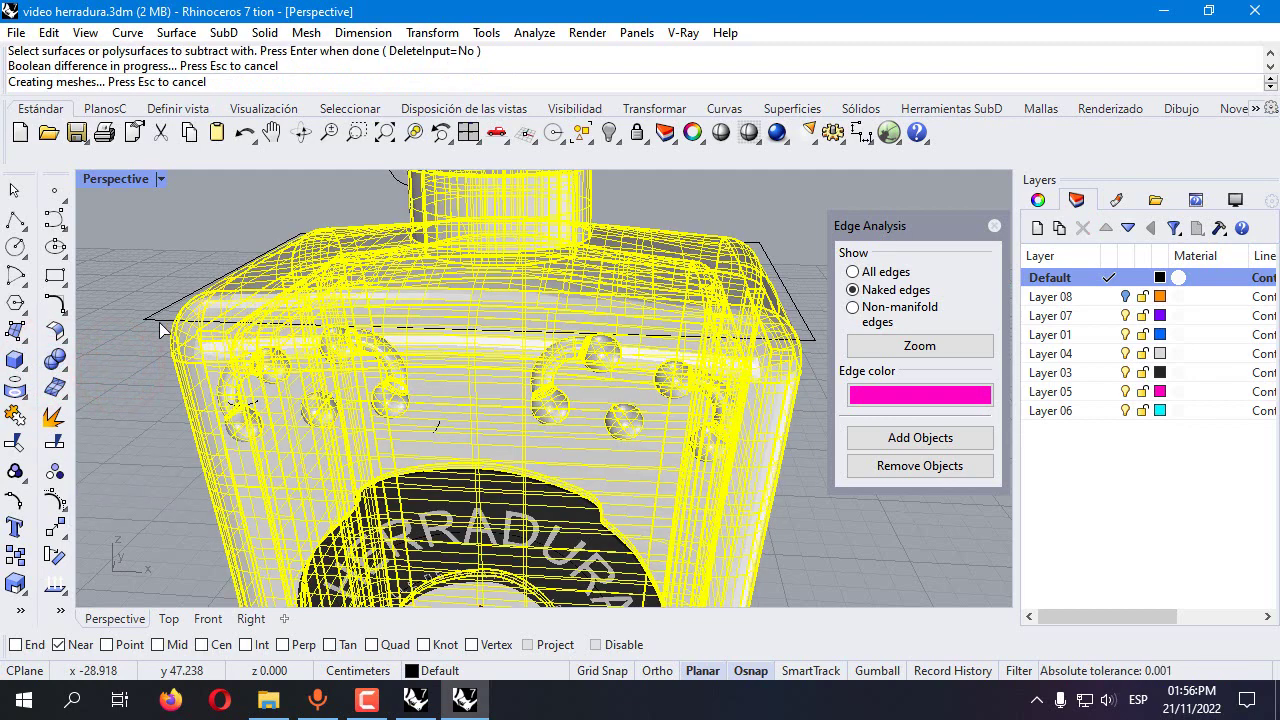
Mirror a copy of the trimmed front-face ornaments about the bottle's vertical centre line in the Front view
{"action": "double_click", "coordinate": [115, 178]}
{"action": "scroll", "coordinate": [645, 475], "scroll_direction": "down", "scroll_amount": 3}
{"action": "scroll", "coordinate": [631, 420], "scroll_direction": "up", "scroll_amount": 5}
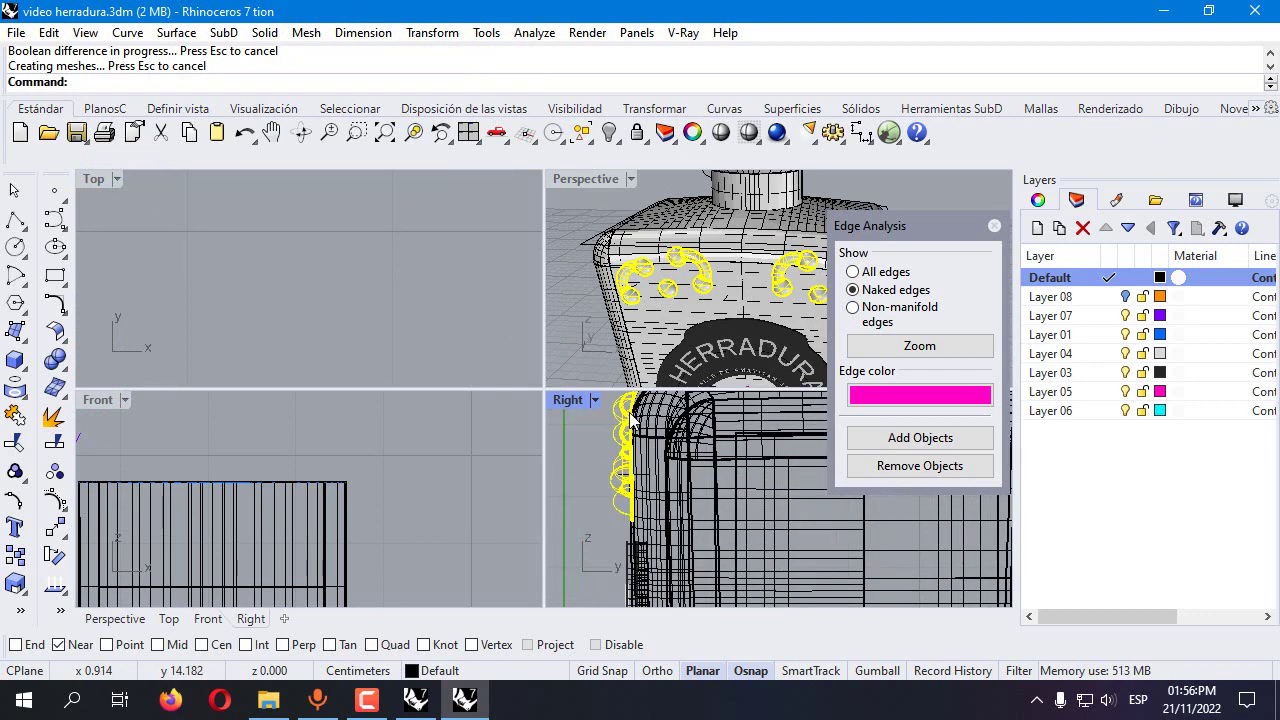
{"action": "scroll", "coordinate": [632, 500], "scroll_direction": "down", "scroll_amount": 2}
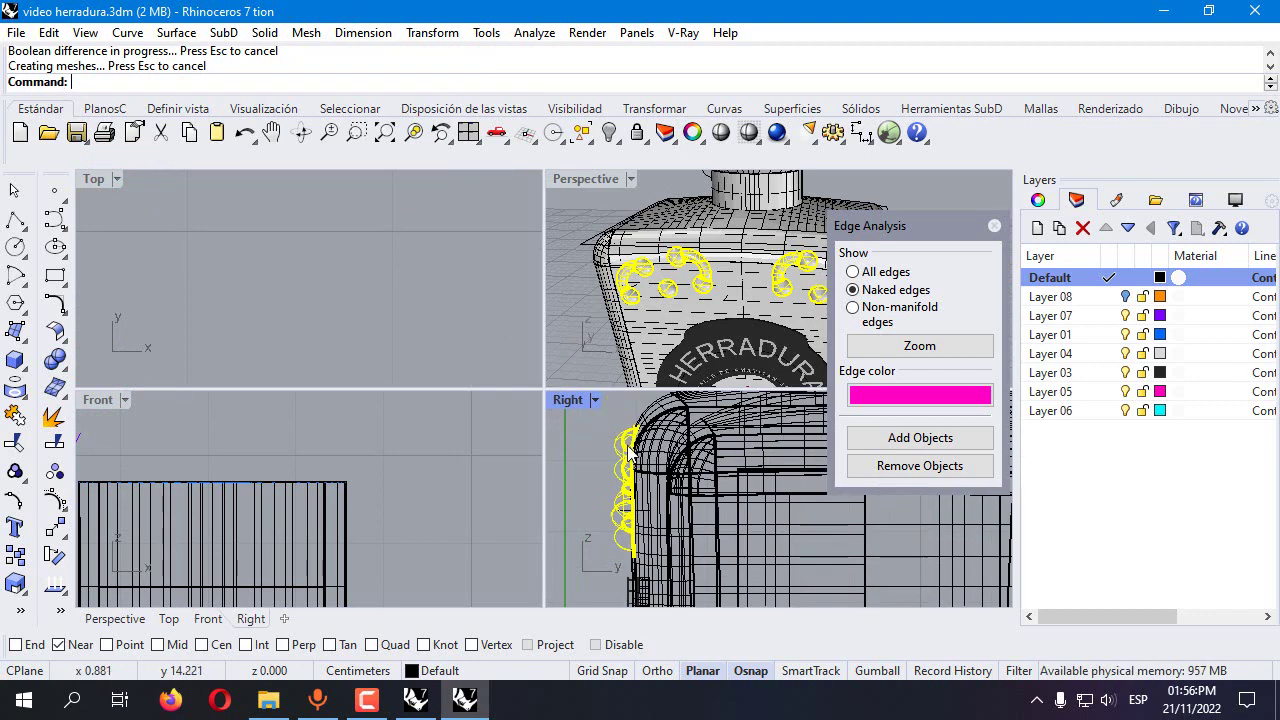
{"action": "left_click", "coordinate": [600, 345]}
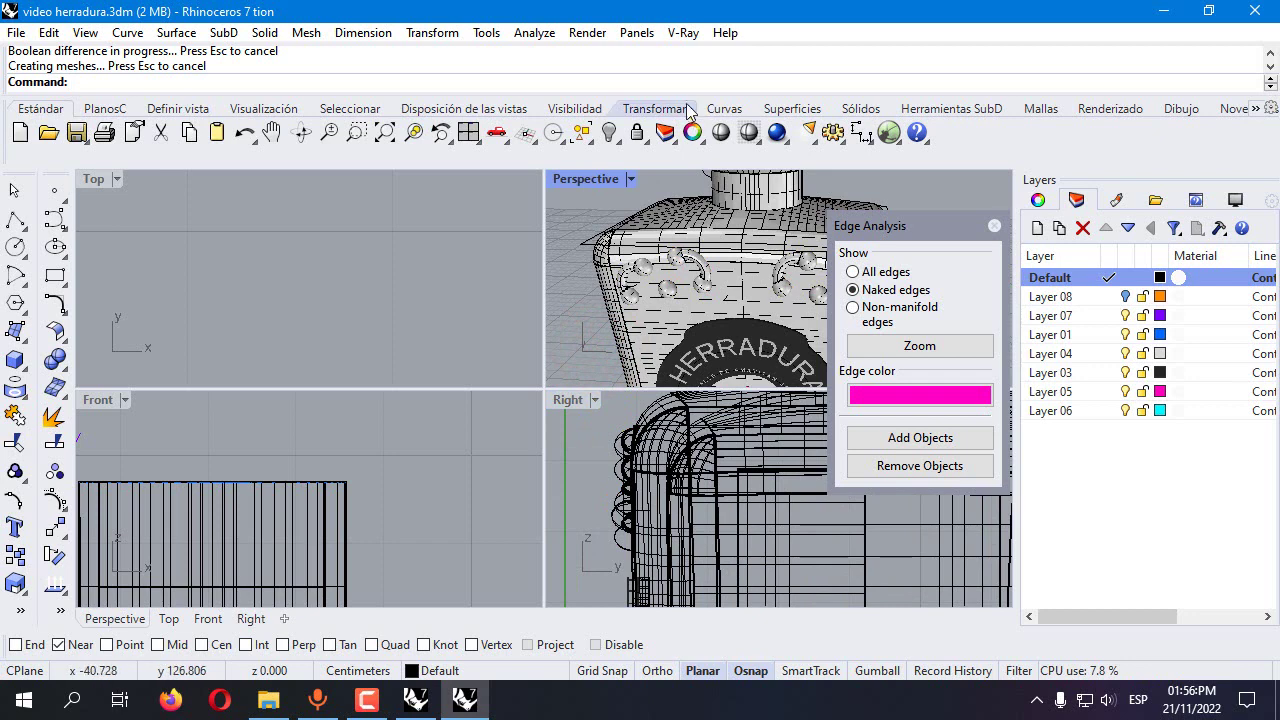
{"action": "left_click", "coordinate": [655, 520]}
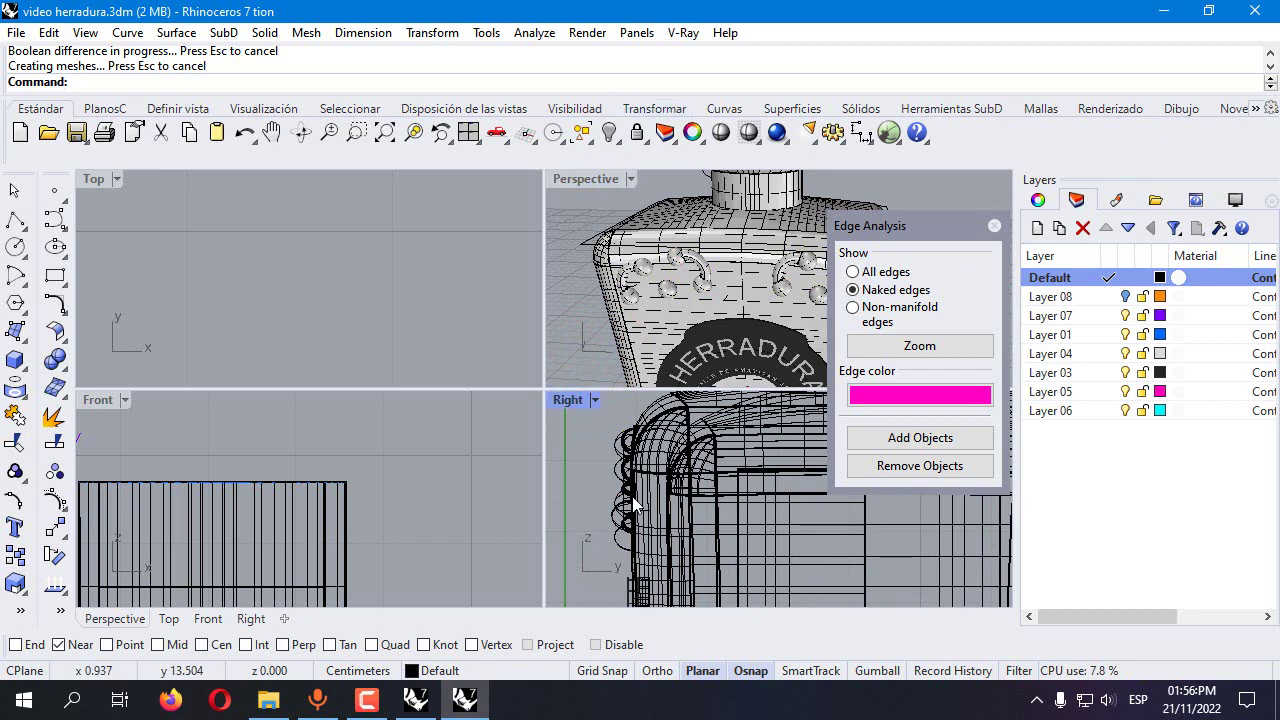
{"action": "scroll", "coordinate": [613, 446], "scroll_direction": "down", "scroll_amount": 2}
{"action": "left_click_drag", "start_coordinate": [641, 537], "coordinate": [636, 543]}
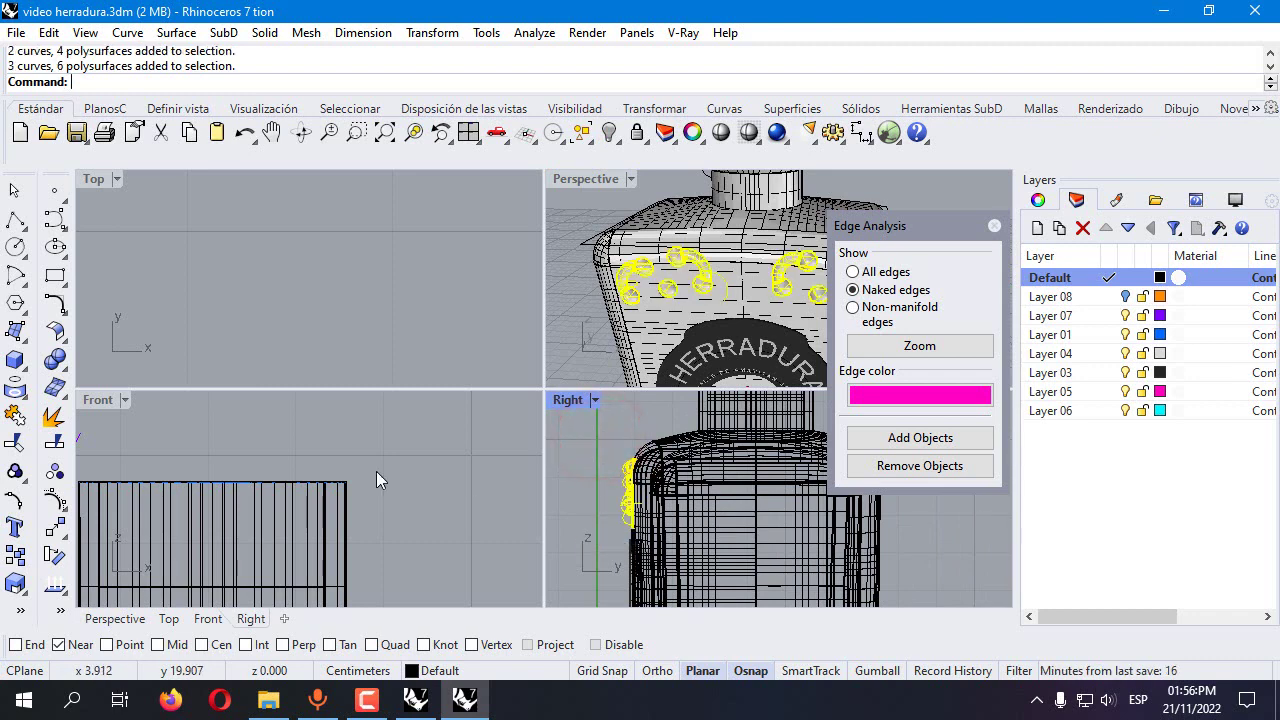
{"action": "left_click", "coordinate": [55, 527]}
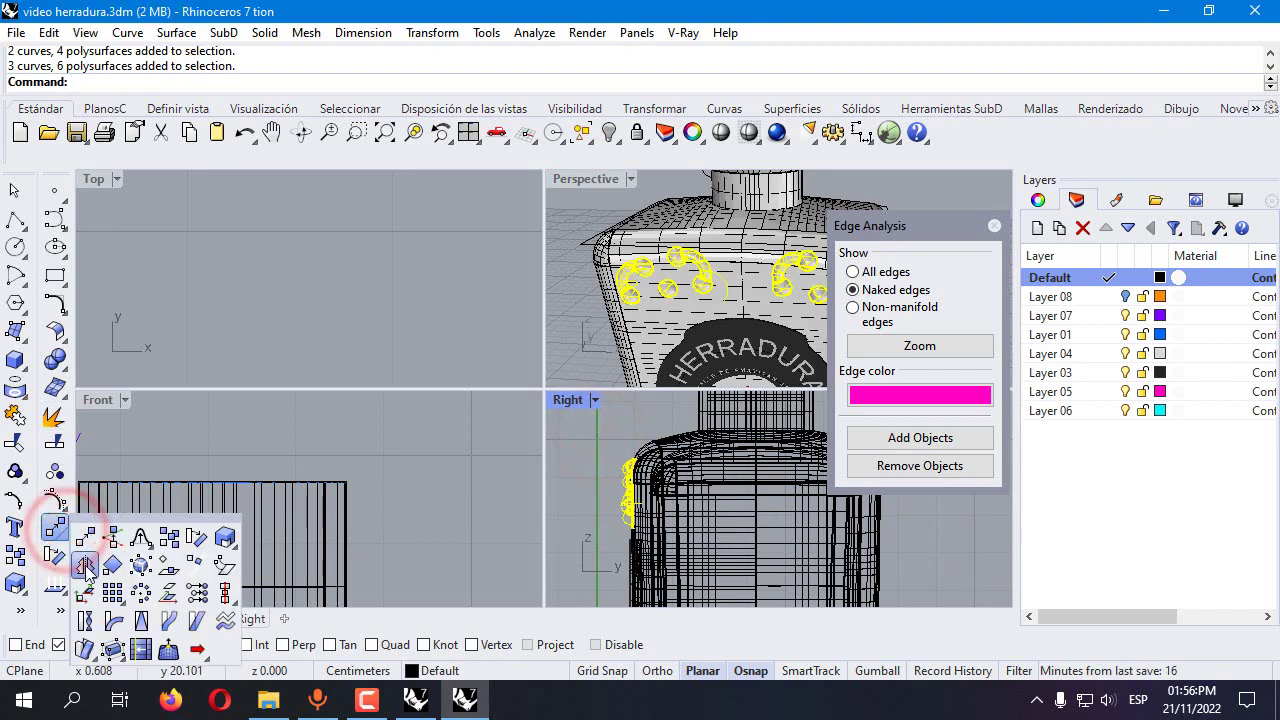
{"action": "left_click", "coordinate": [82, 565]}
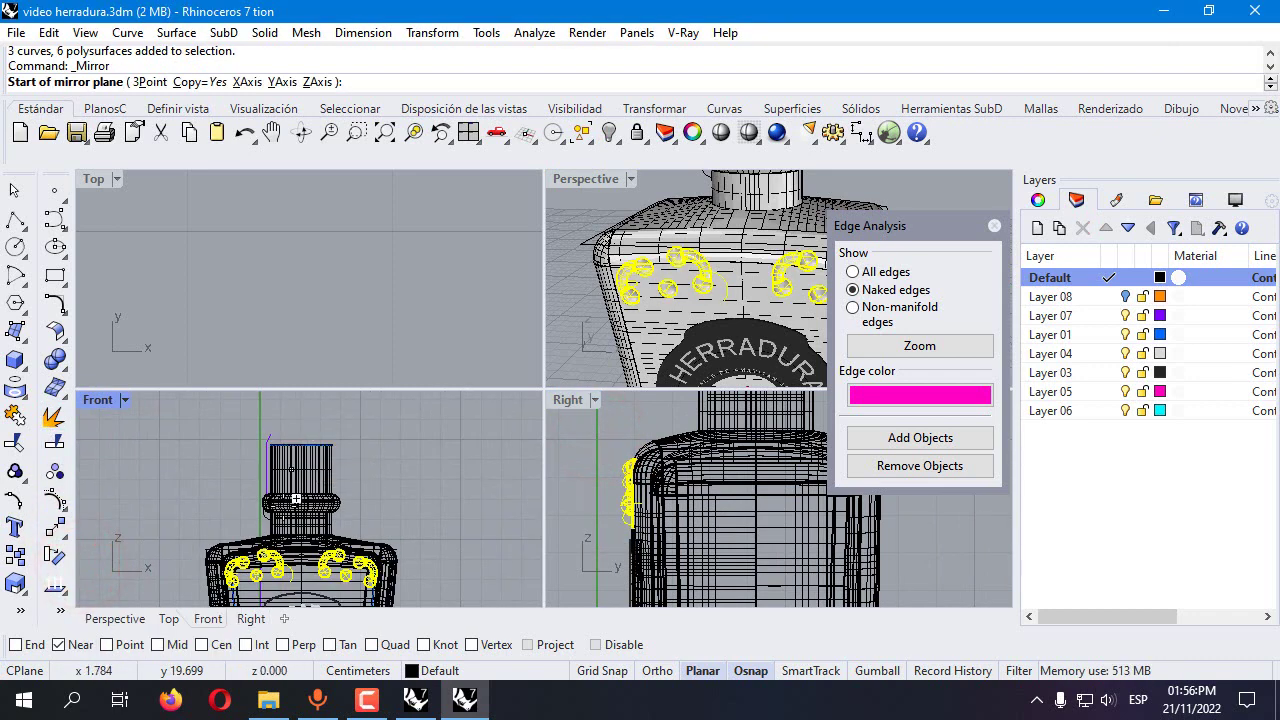
{"action": "right_click", "coordinate": [203, 645]}
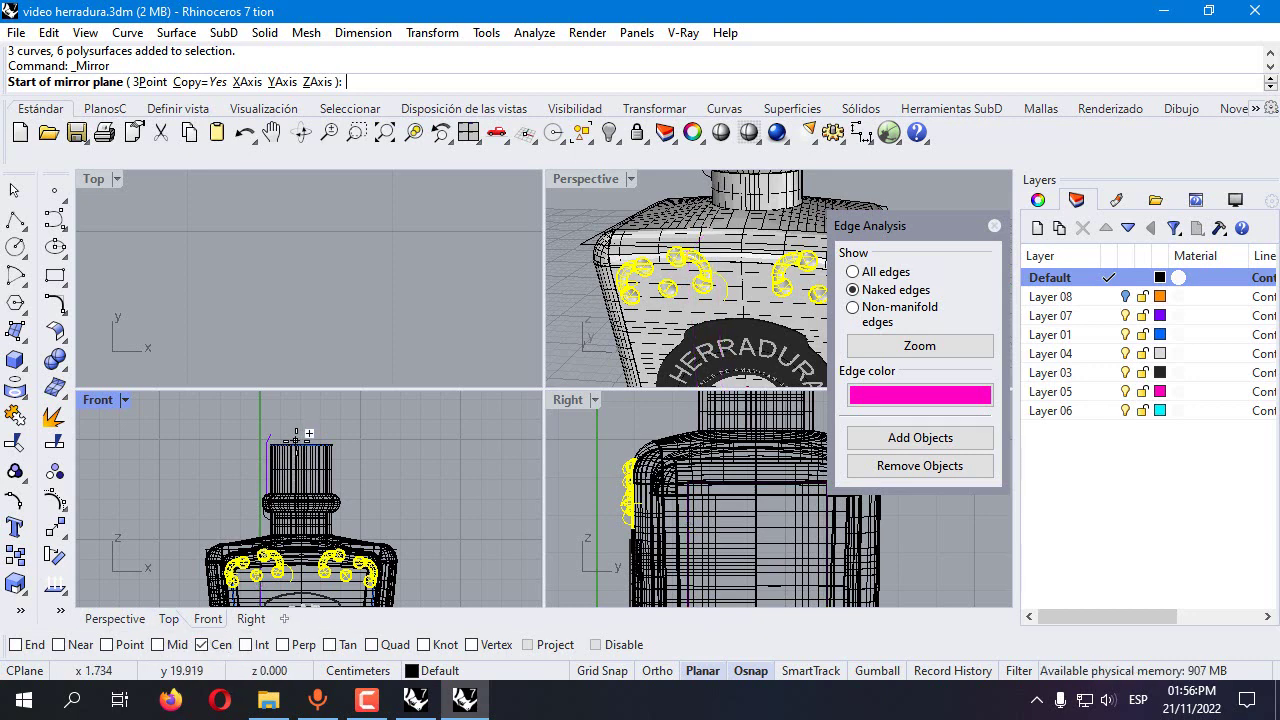
{"action": "left_click", "coordinate": [305, 545]}
{"action": "left_click", "coordinate": [306, 418]}
{"action": "scroll", "coordinate": [293, 342], "scroll_direction": "down", "scroll_amount": 5}
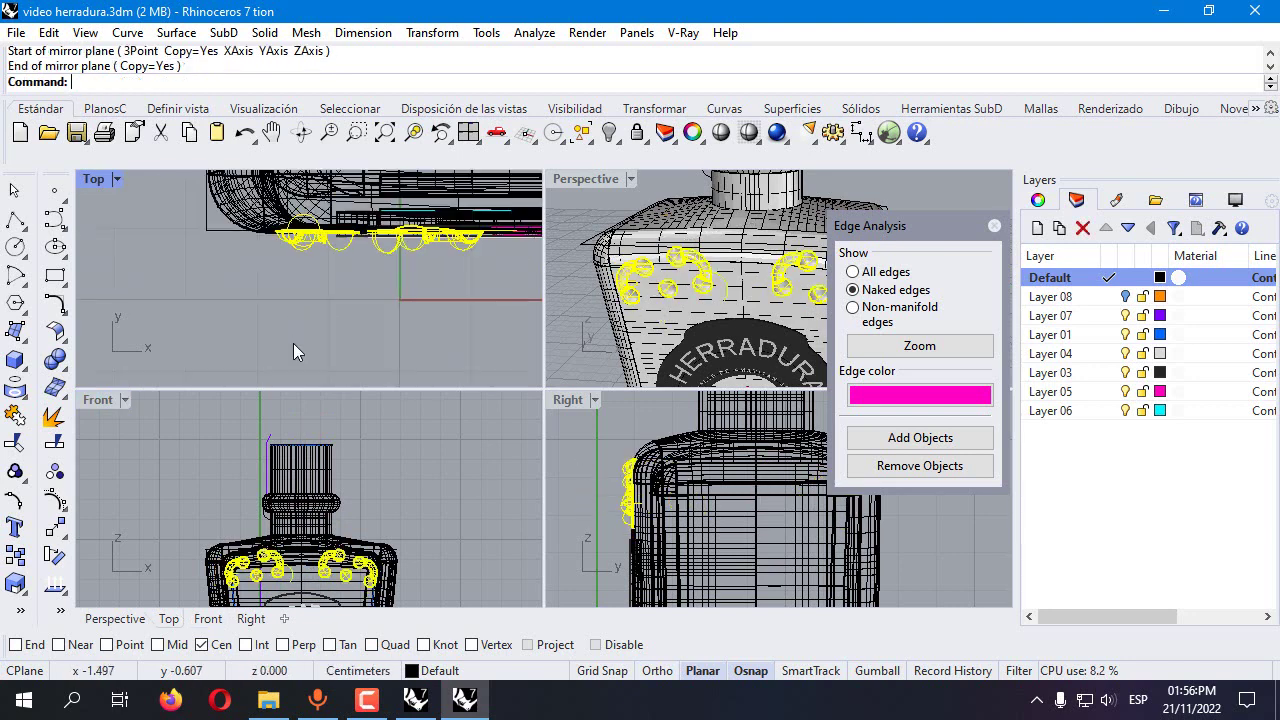
Mirror a copy of the front ornaments onto the bottle's back face, across its mid-depth line in the Top view
{"action": "key", "text": "Return"}
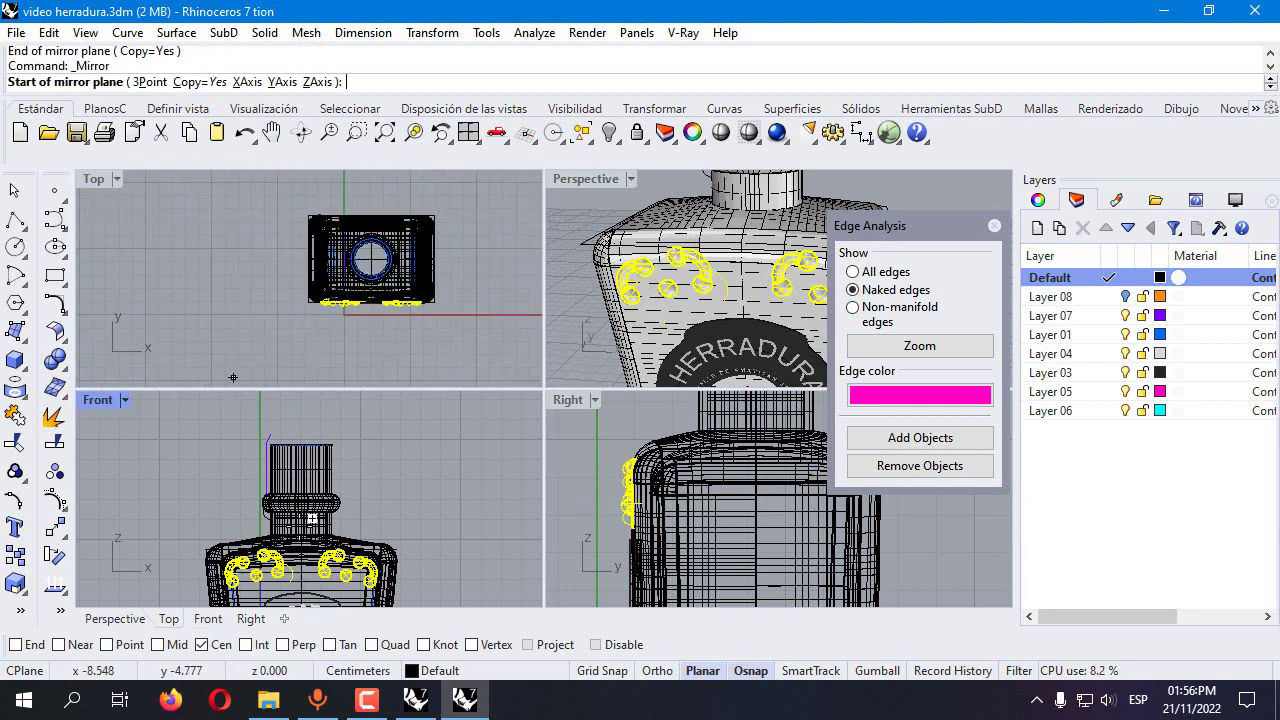
{"action": "right_click", "coordinate": [186, 645]}
{"action": "left_click", "coordinate": [437, 255]}
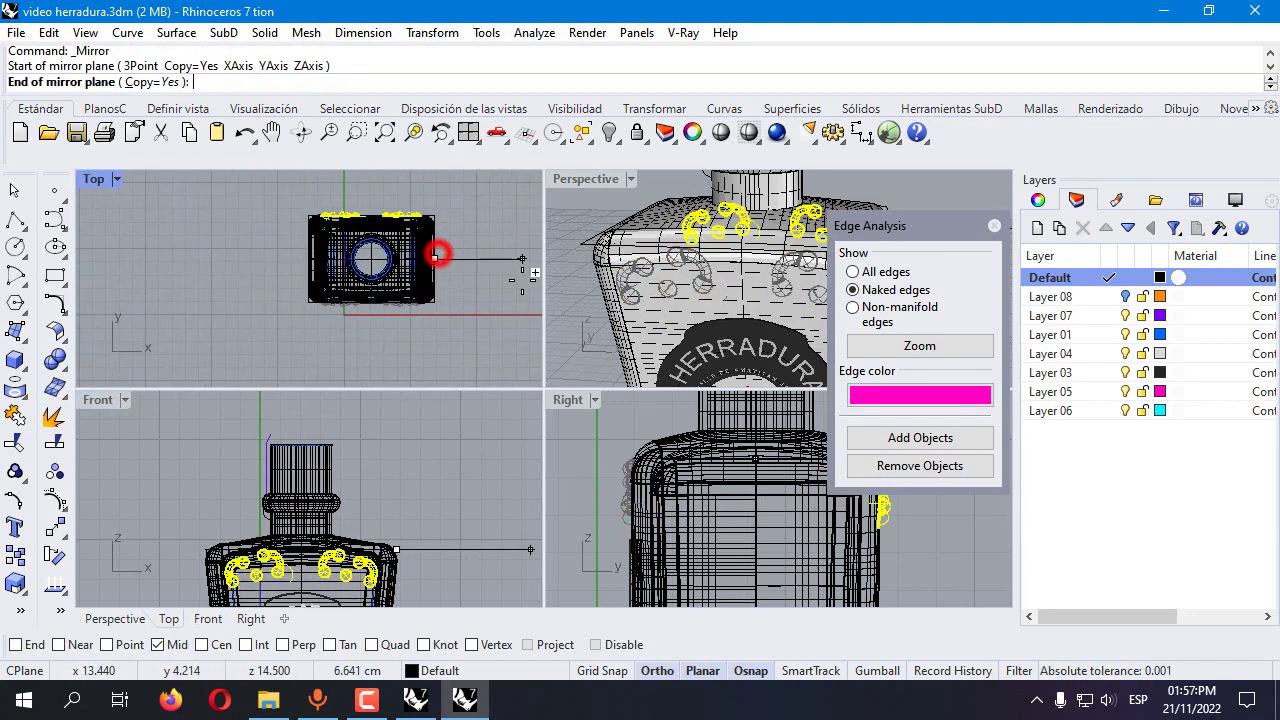
{"action": "left_click", "coordinate": [520, 281]}
{"action": "double_click", "coordinate": [604, 177]}
{"action": "scroll", "coordinate": [717, 456], "scroll_direction": "down", "scroll_amount": 3}
{"action": "right_click_drag", "start_coordinate": [717, 456], "coordinate": [425, 367]}
{"action": "right_click_drag", "start_coordinate": [358, 386], "coordinate": [330, 395]}
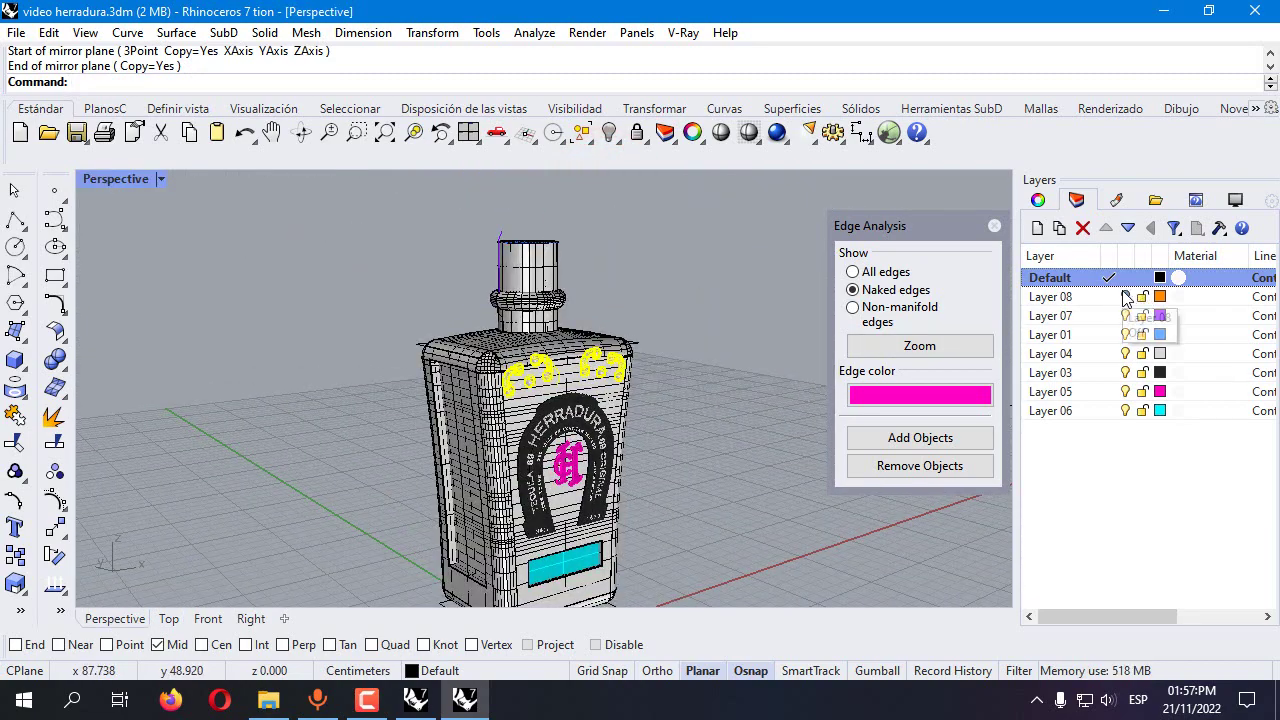
Make Layer 08 visible and current, and show all hidden objects
{"action": "left_click", "coordinate": [1123, 296]}
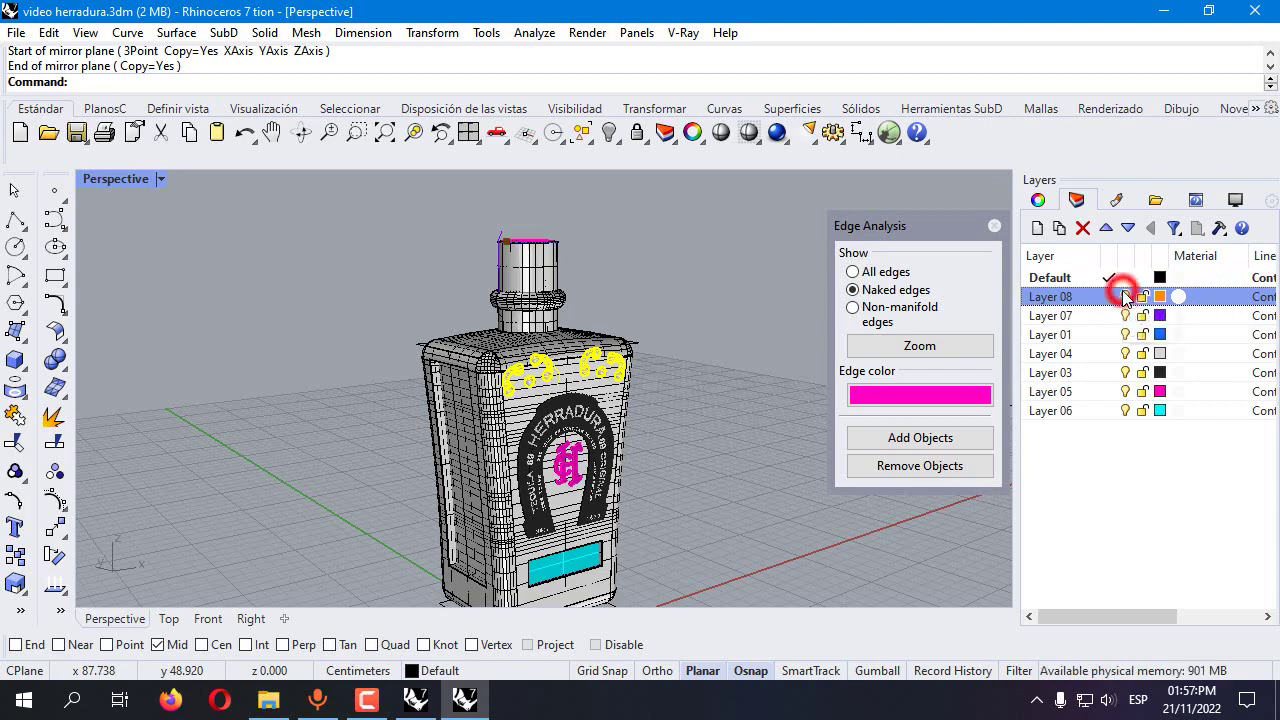
{"action": "right_click", "coordinate": [609, 132]}
{"action": "right_click_drag", "start_coordinate": [709, 368], "coordinate": [940, 316]}
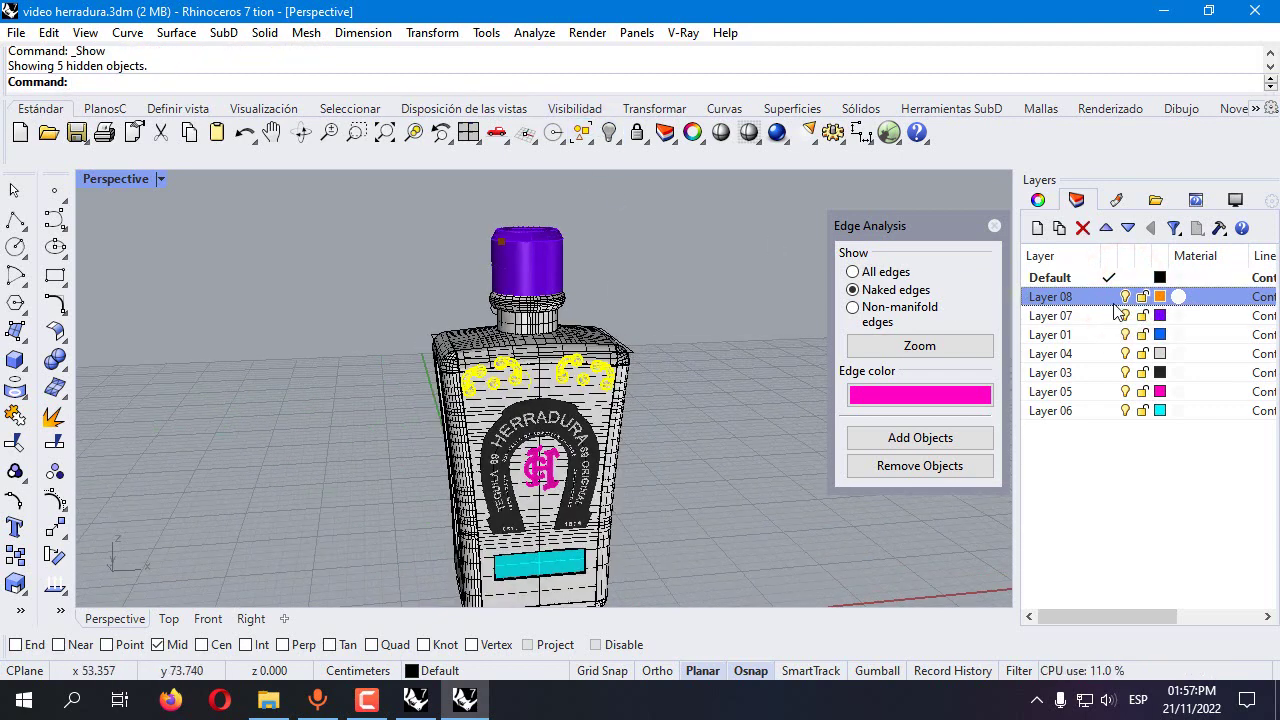
{"action": "left_click", "coordinate": [1109, 296]}
Shrink the Layer 08 inner body slightly with Scale 2-D about the neck centre in the Top view, using two reference points
{"action": "double_click", "coordinate": [120, 178]}
{"action": "scroll", "coordinate": [295, 496], "scroll_direction": "up", "scroll_amount": 2}
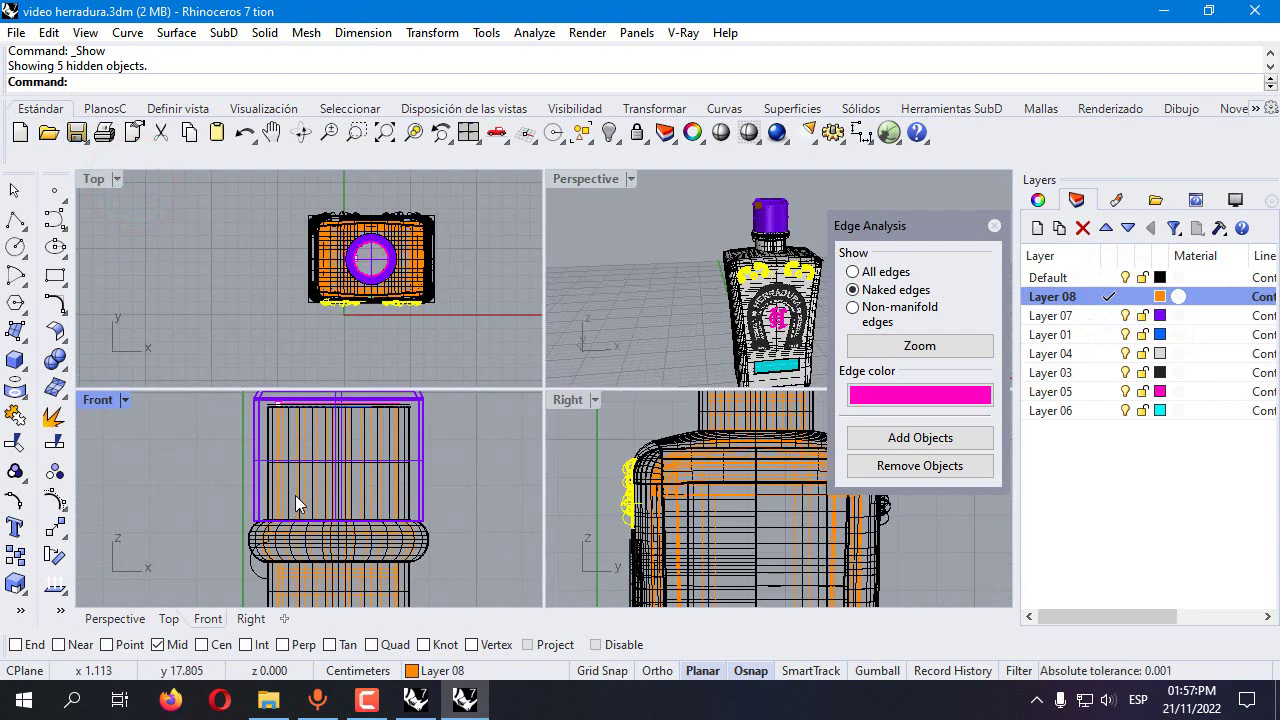
{"action": "left_click", "coordinate": [300, 487]}
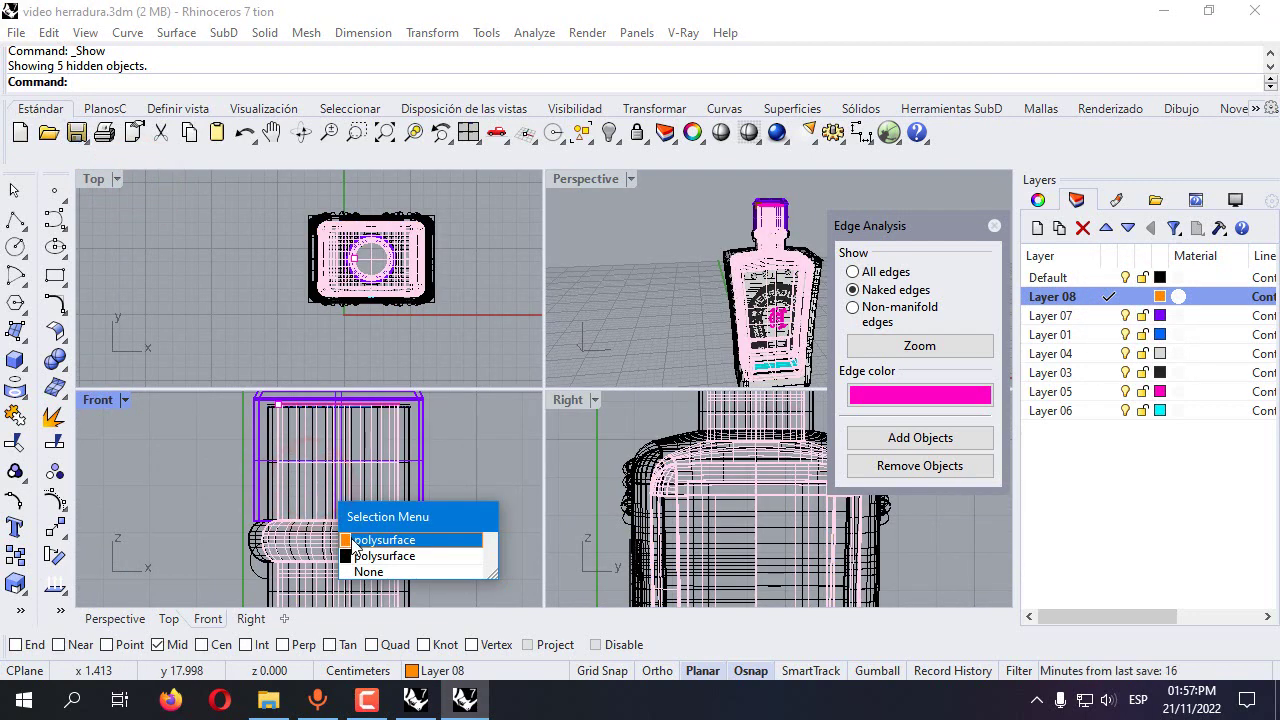
{"action": "left_click", "coordinate": [352, 539]}
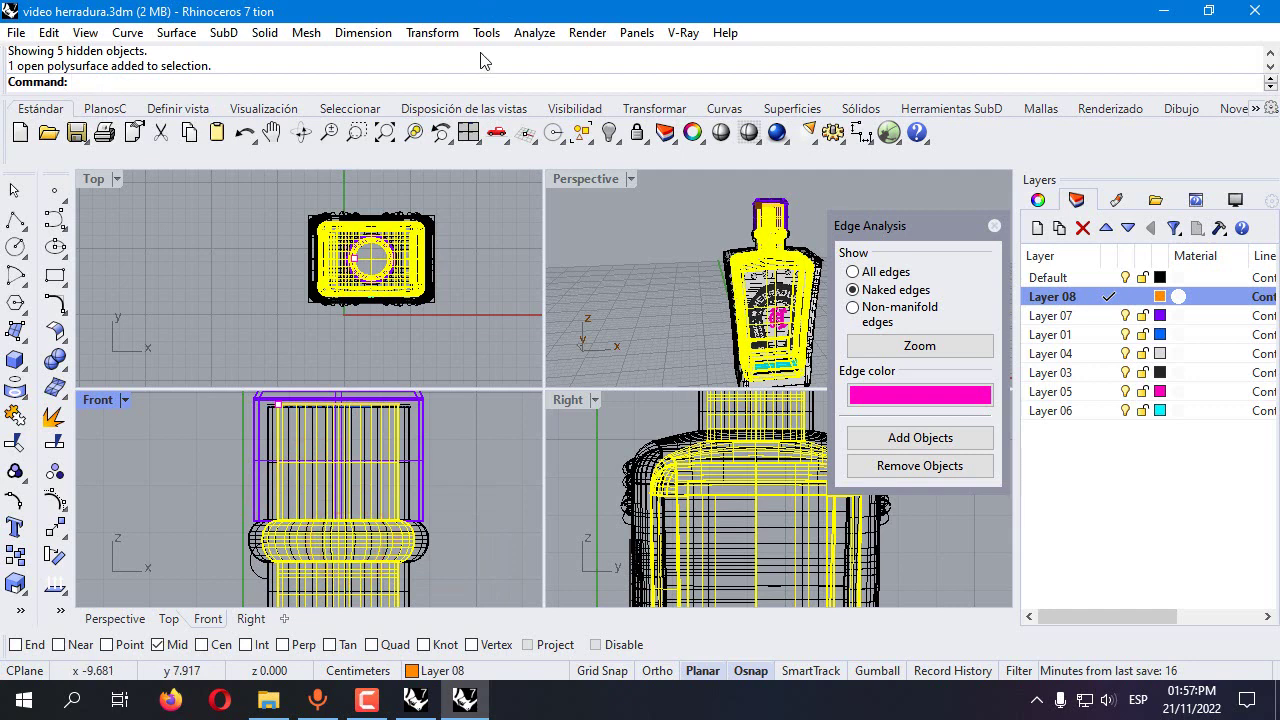
{"action": "left_click", "coordinate": [432, 32]}
{"action": "left_click", "coordinate": [483, 143]}
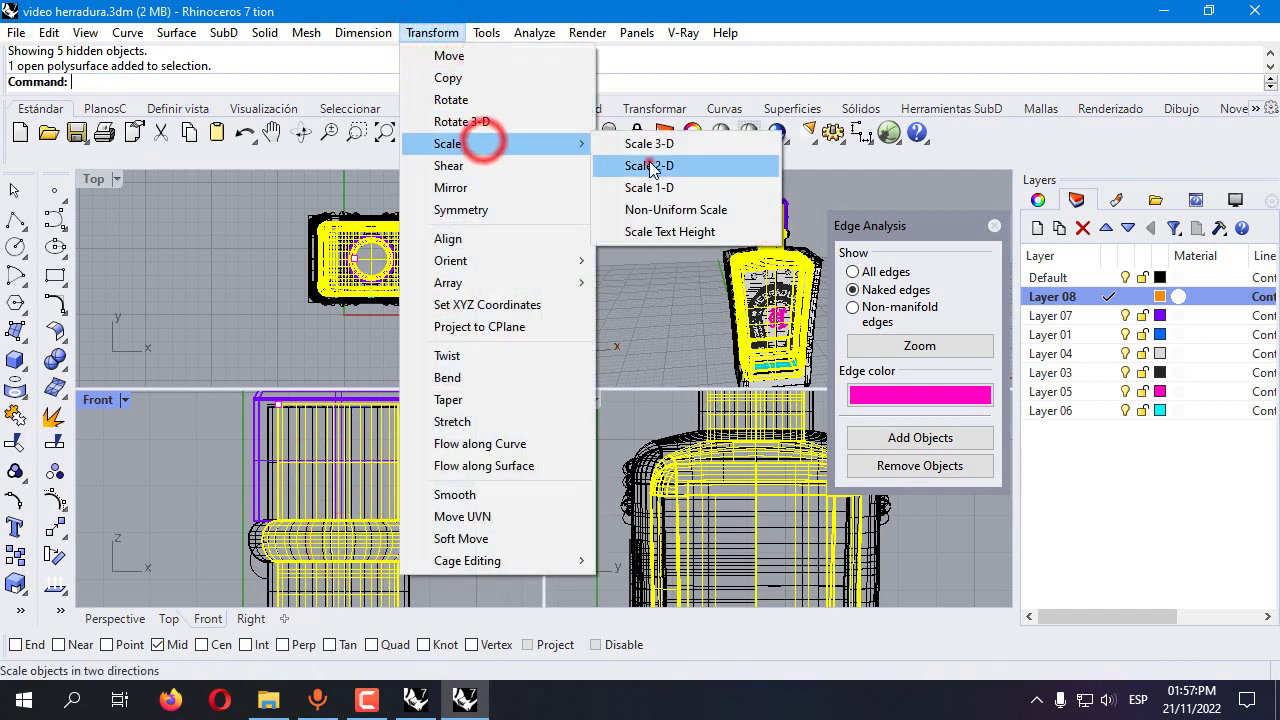
{"action": "left_click", "coordinate": [650, 167]}
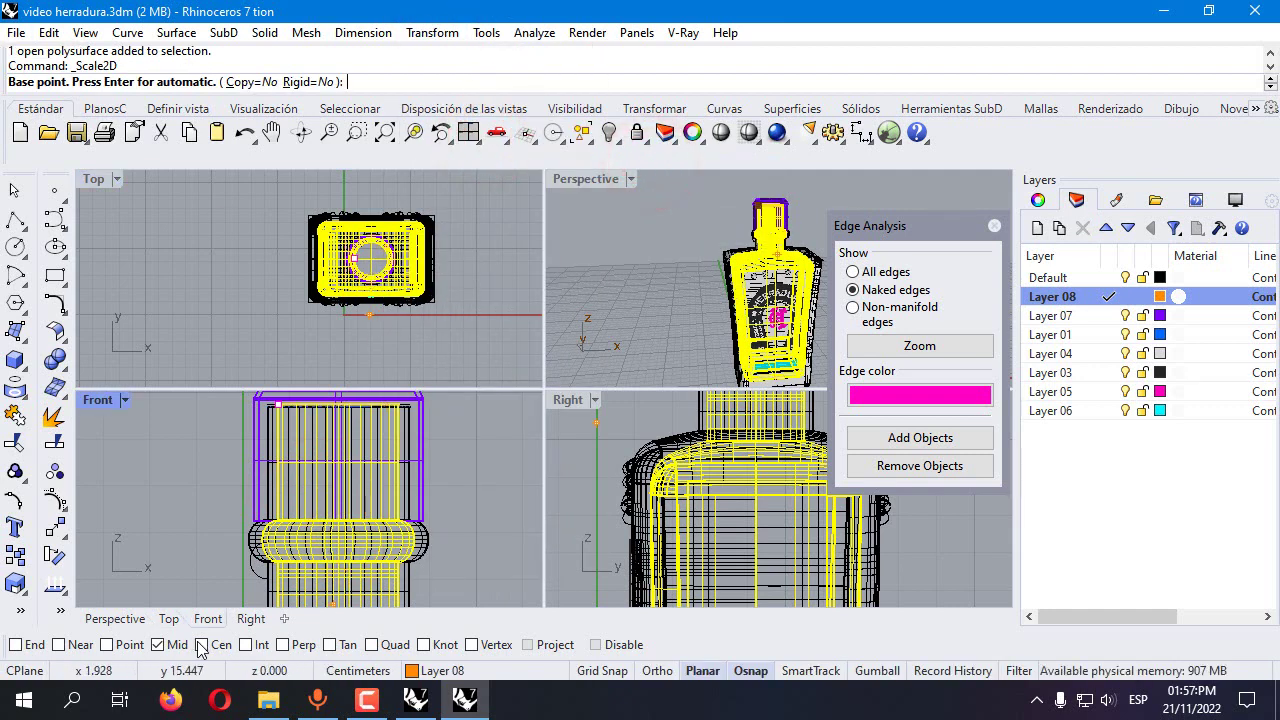
{"action": "scroll", "coordinate": [410, 295], "scroll_direction": "up", "scroll_amount": 5}
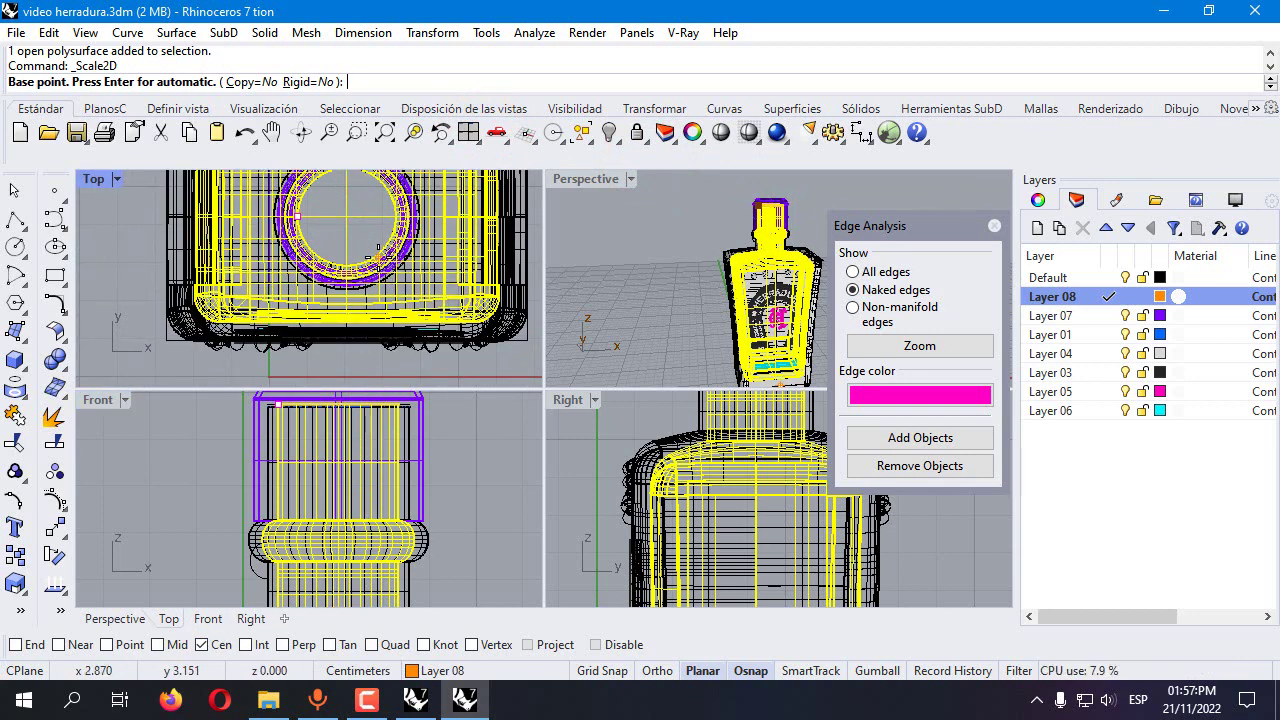
{"action": "left_click", "coordinate": [297, 216]}
{"action": "scroll", "coordinate": [400, 251], "scroll_direction": "down", "scroll_amount": 2}
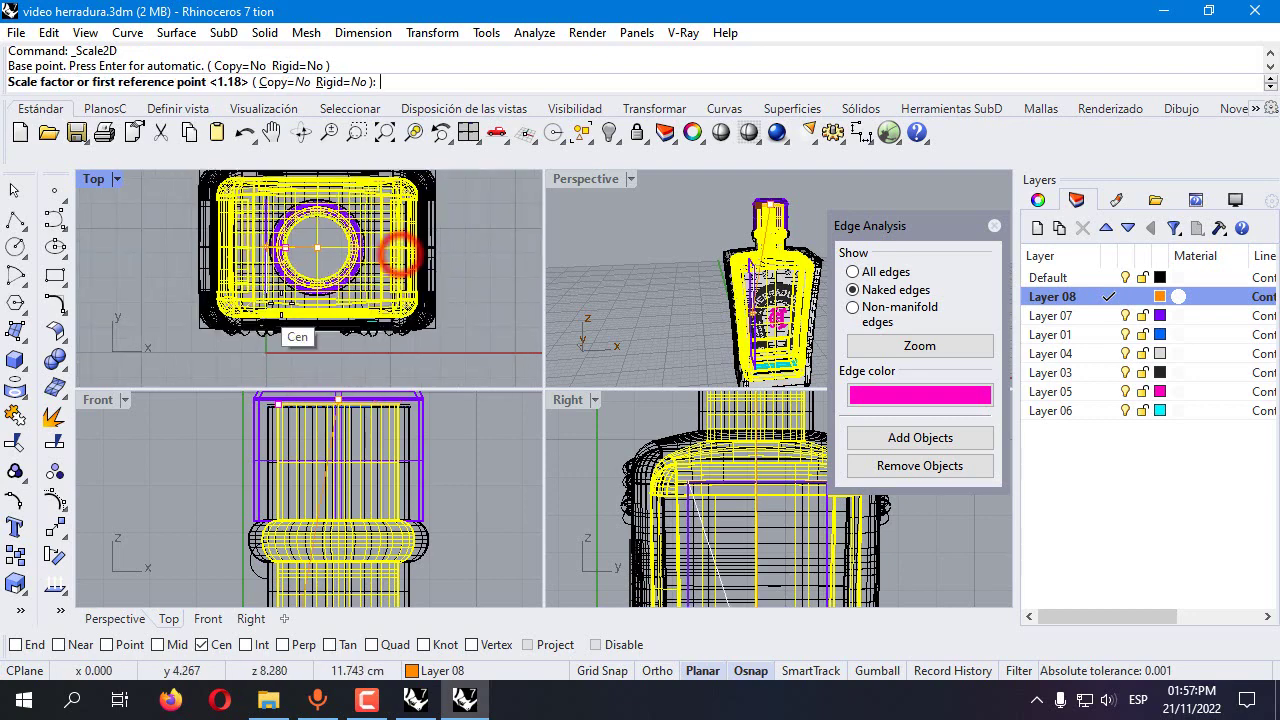
{"action": "scroll", "coordinate": [467, 250], "scroll_direction": "up", "scroll_amount": 2}
{"action": "scroll", "coordinate": [467, 250], "scroll_direction": "up", "scroll_amount": 1}
{"action": "left_click", "coordinate": [494, 258]}
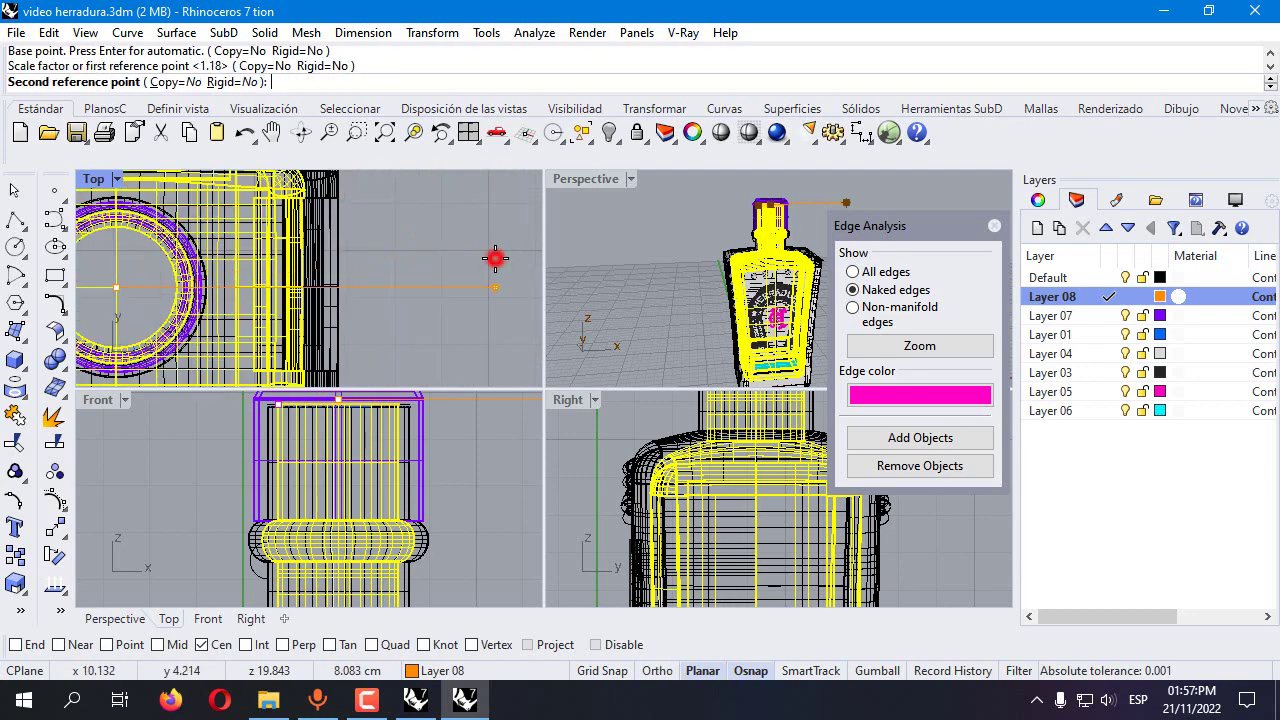
{"action": "key", "text": "F8"}
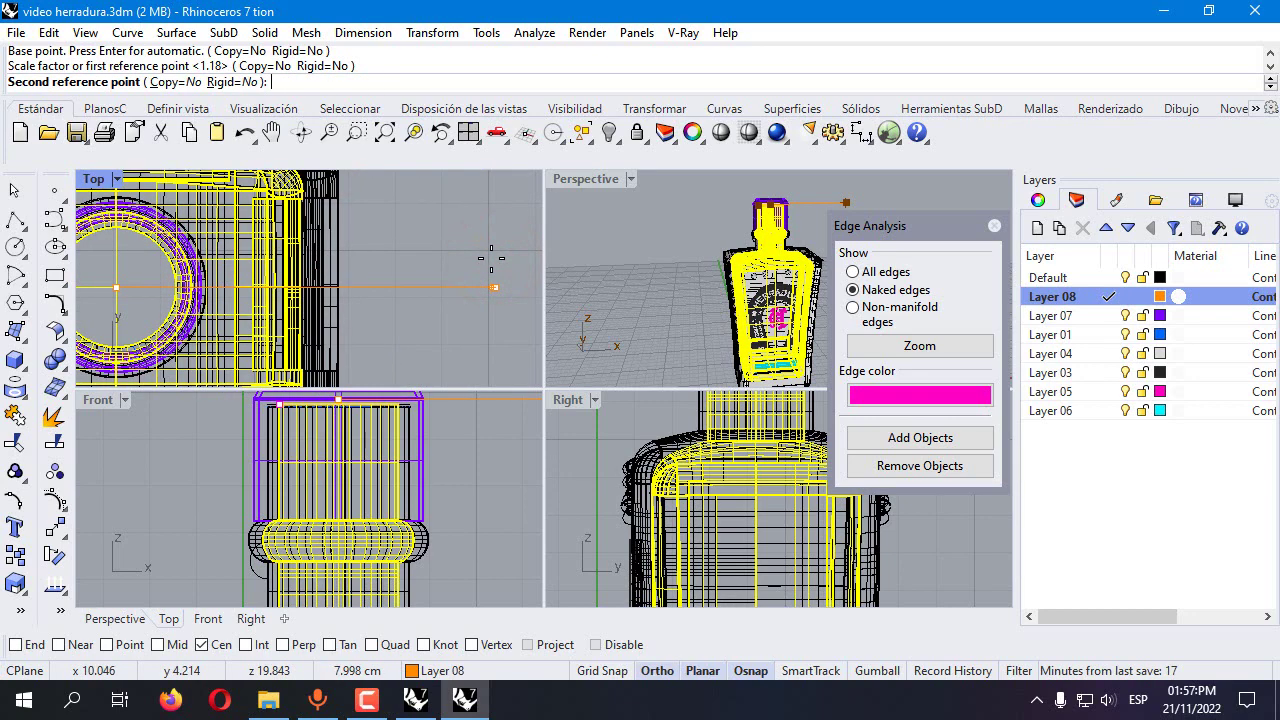
{"action": "left_click", "coordinate": [491, 258]}
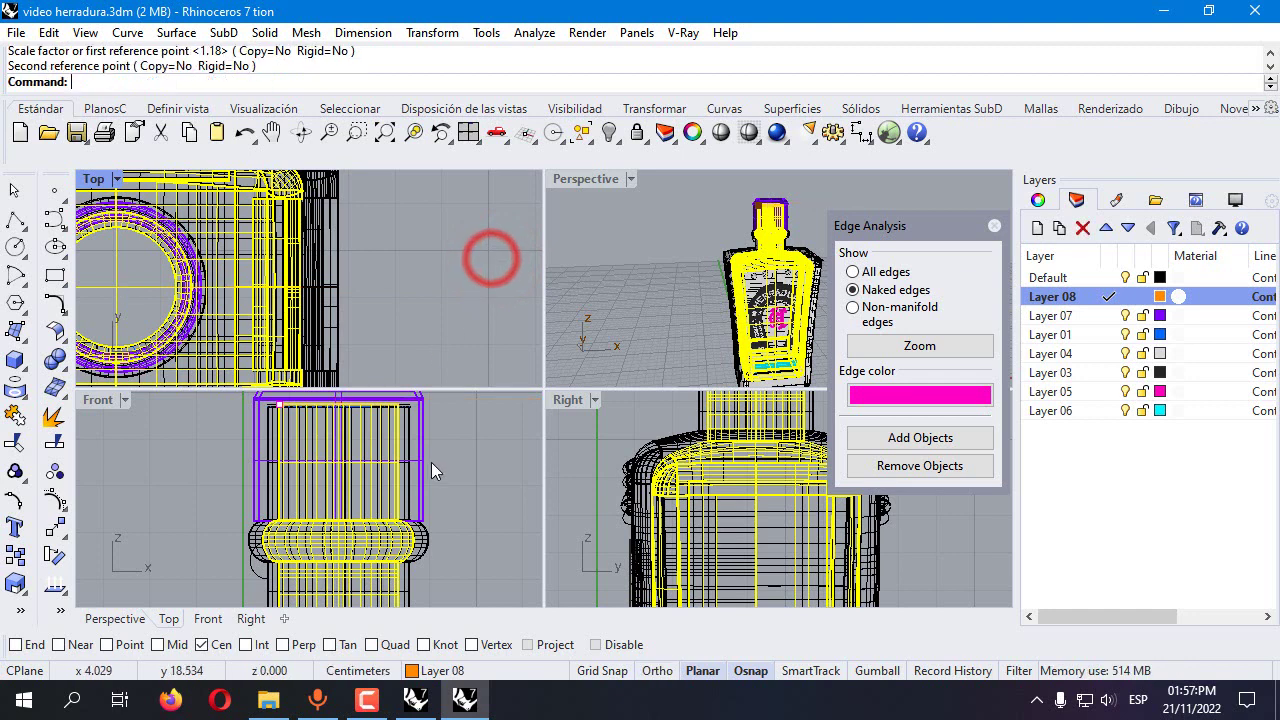
Draw a straight horizontal polyline across the lower neck, just above the shoulders, in the Front view
{"action": "scroll", "coordinate": [378, 465], "scroll_direction": "down", "scroll_amount": 4}
{"action": "scroll", "coordinate": [378, 465], "scroll_direction": "up", "scroll_amount": 4}
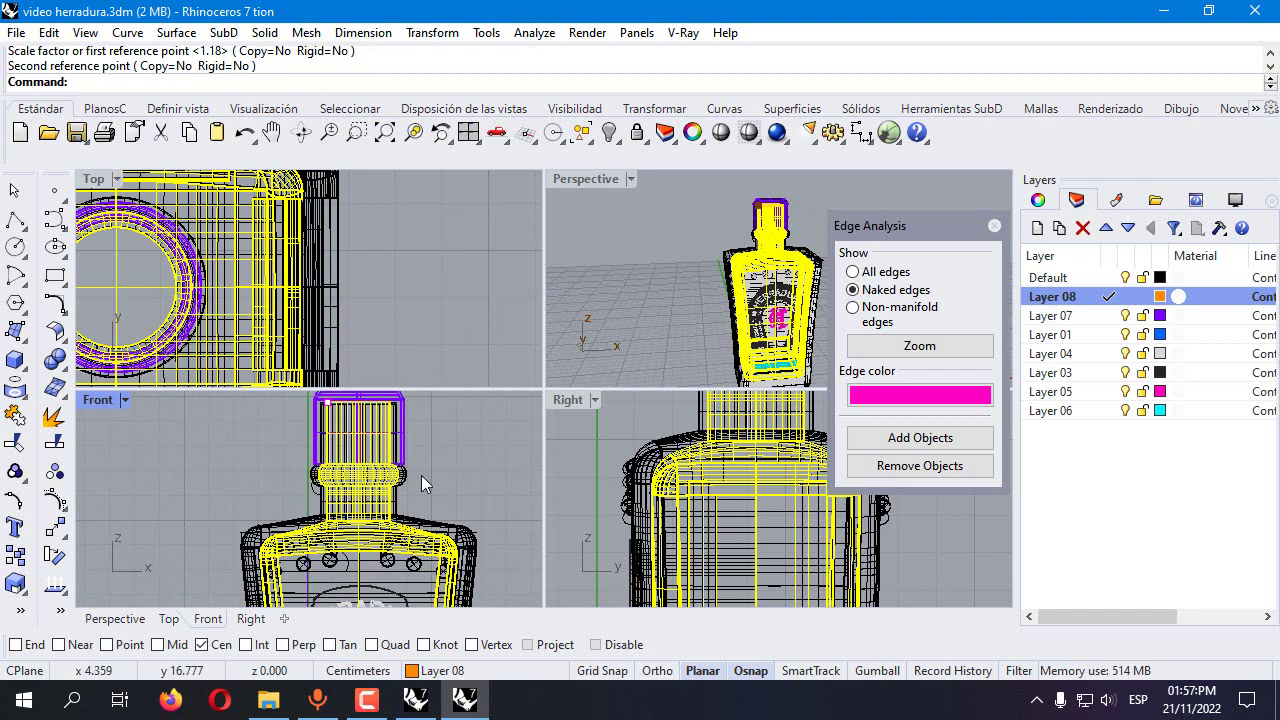
{"action": "left_click", "coordinate": [15, 218]}
{"action": "scroll", "coordinate": [343, 528], "scroll_direction": "up", "scroll_amount": 2}
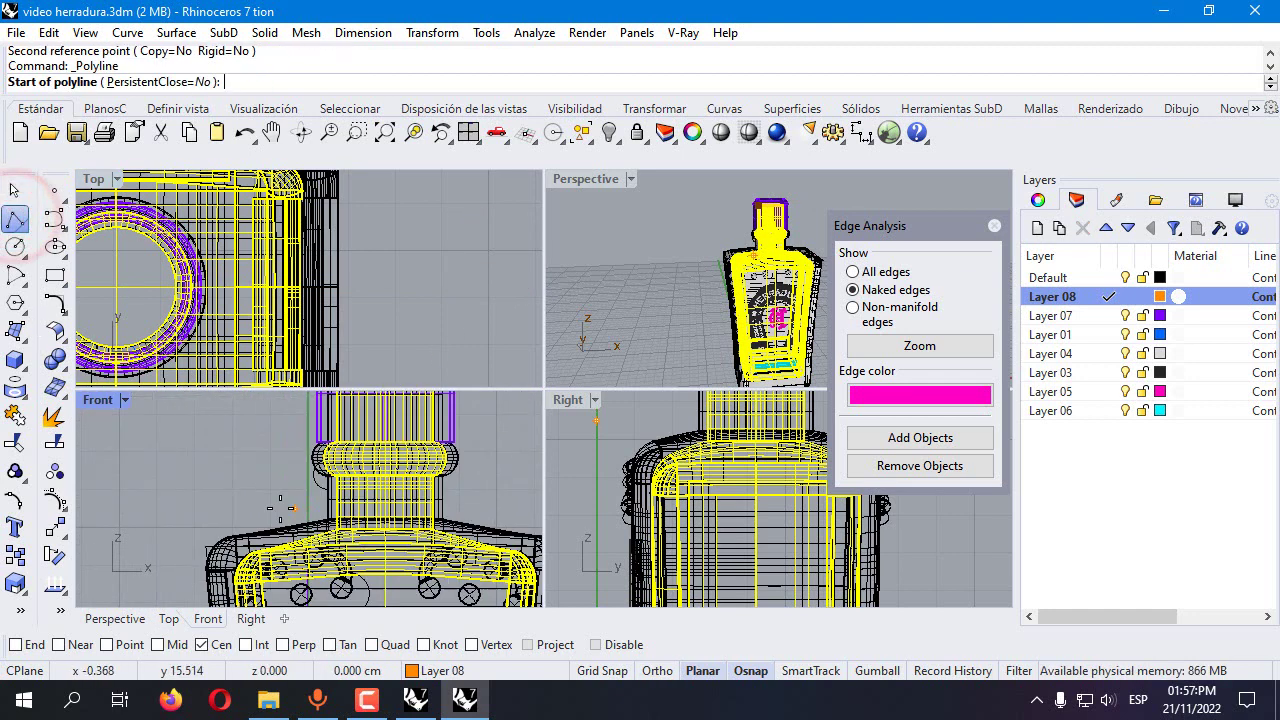
{"action": "left_click", "coordinate": [257, 508]}
{"action": "key", "text": "F8"}
{"action": "left_click", "coordinate": [497, 497]}
{"action": "right_click", "coordinate": [471, 512]}
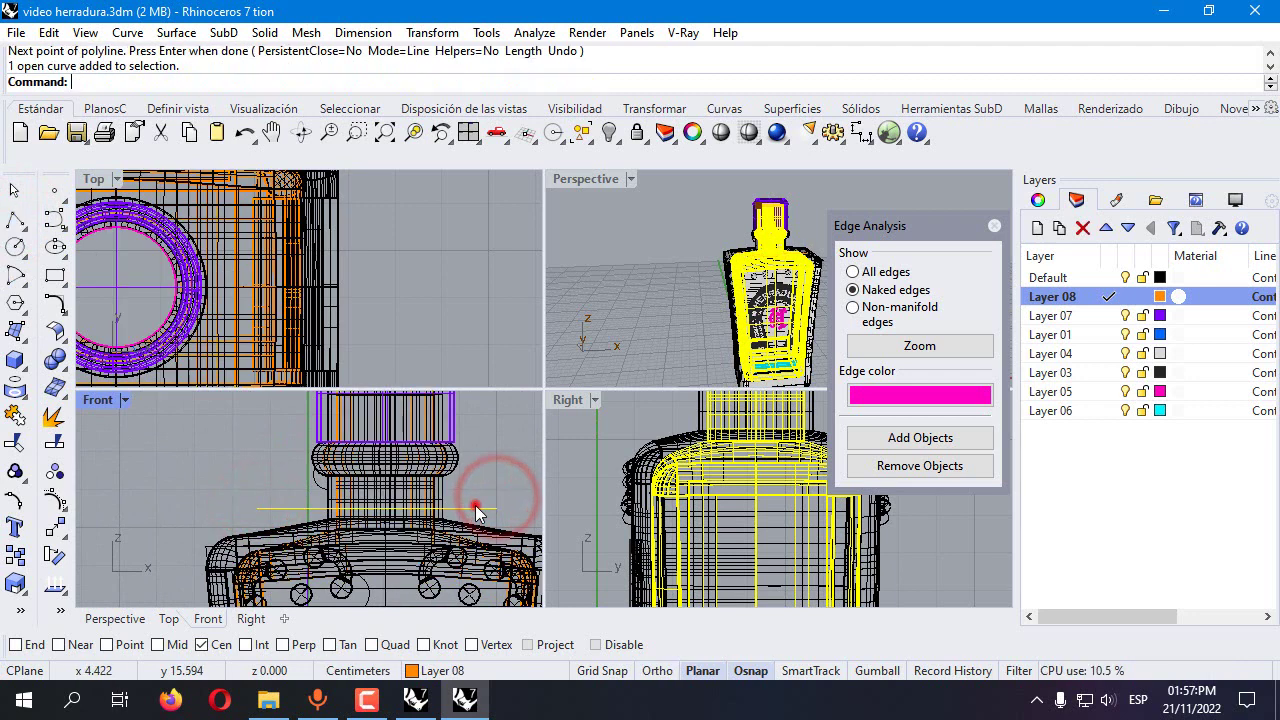
Trim away the part of the Layer 08 body above the horizontal line
{"action": "left_click", "coordinate": [15, 443]}
{"action": "scroll", "coordinate": [358, 408], "scroll_direction": "up", "scroll_amount": 4}
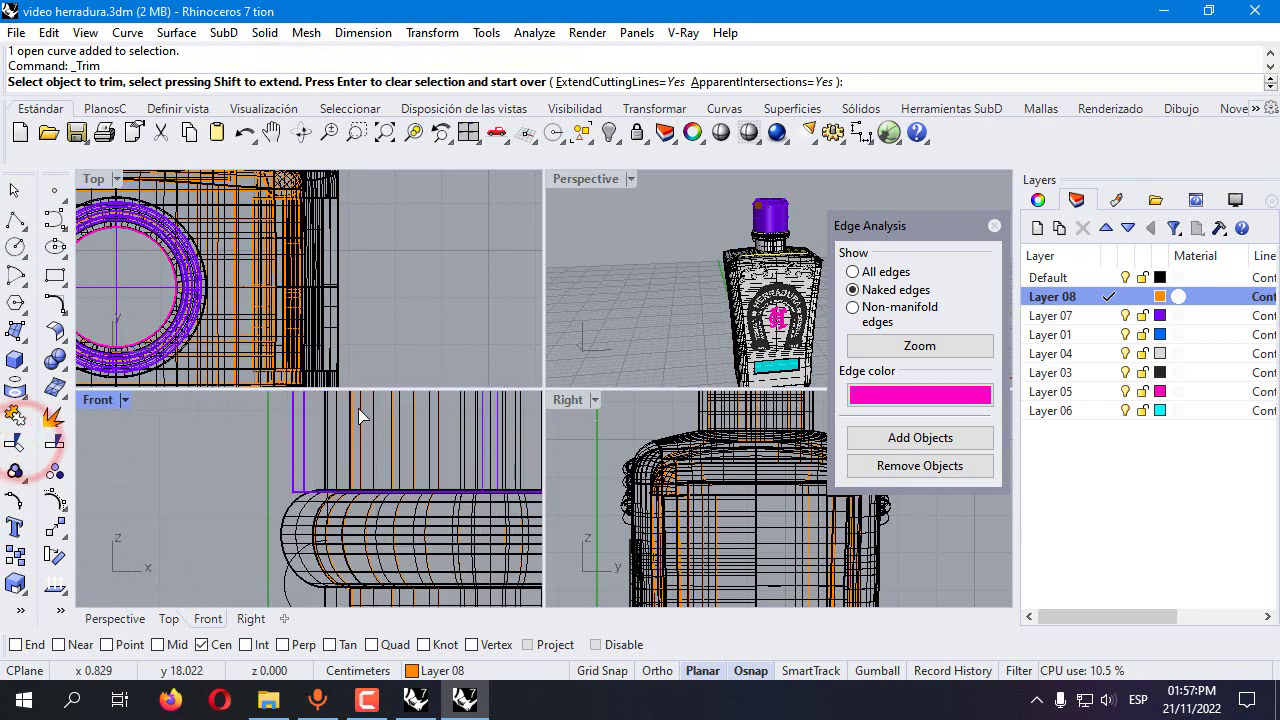
{"action": "left_click", "coordinate": [356, 408]}
{"action": "scroll", "coordinate": [330, 430], "scroll_direction": "down", "scroll_amount": 3}
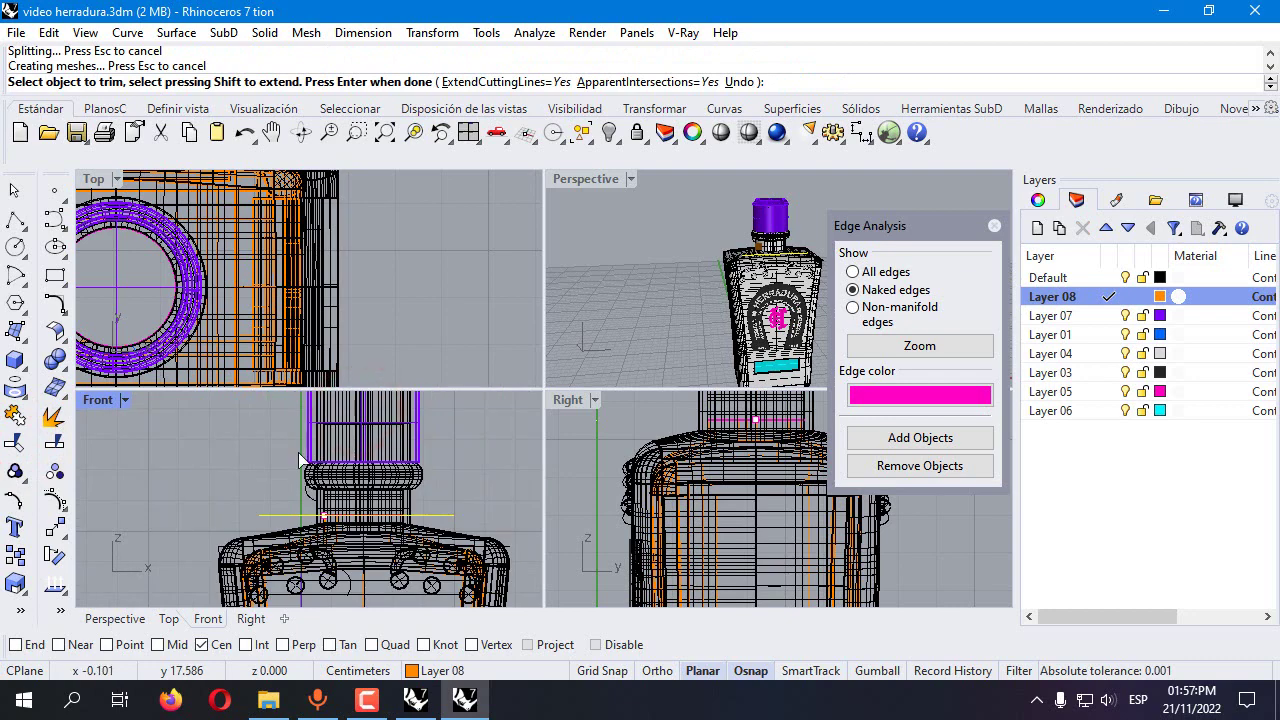
{"action": "key", "text": "Return"}
Close the open neck of the trimmed Layer 08 body with Cap
{"action": "right_click_drag", "start_coordinate": [386, 556], "coordinate": [375, 485]}
{"action": "scroll", "coordinate": [375, 485], "scroll_direction": "up", "scroll_amount": 2}
{"action": "left_click", "coordinate": [390, 492]}
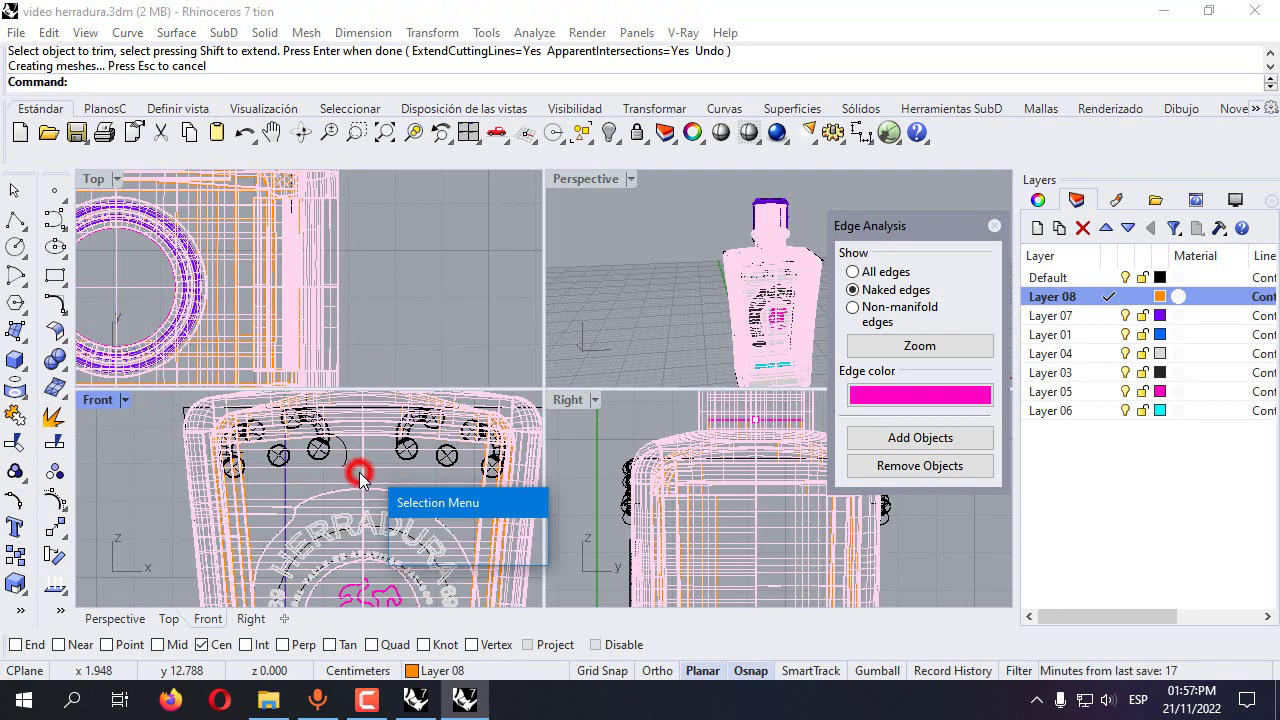
{"action": "left_click", "coordinate": [434, 542]}
{"action": "type", "text": "Cap"}
{"action": "key", "text": "Return"}
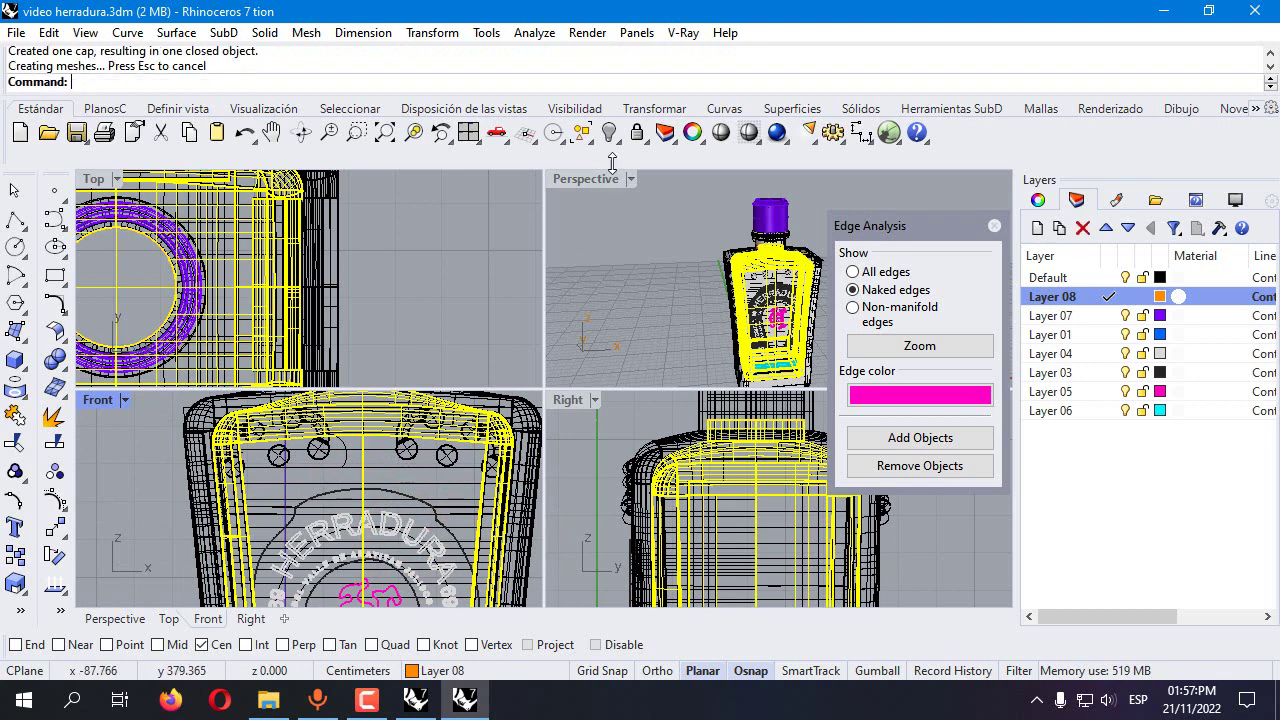
Isolate the capped Layer 08 body to inspect its top, and show all hidden objects again
{"action": "left_click", "coordinate": [612, 140]}
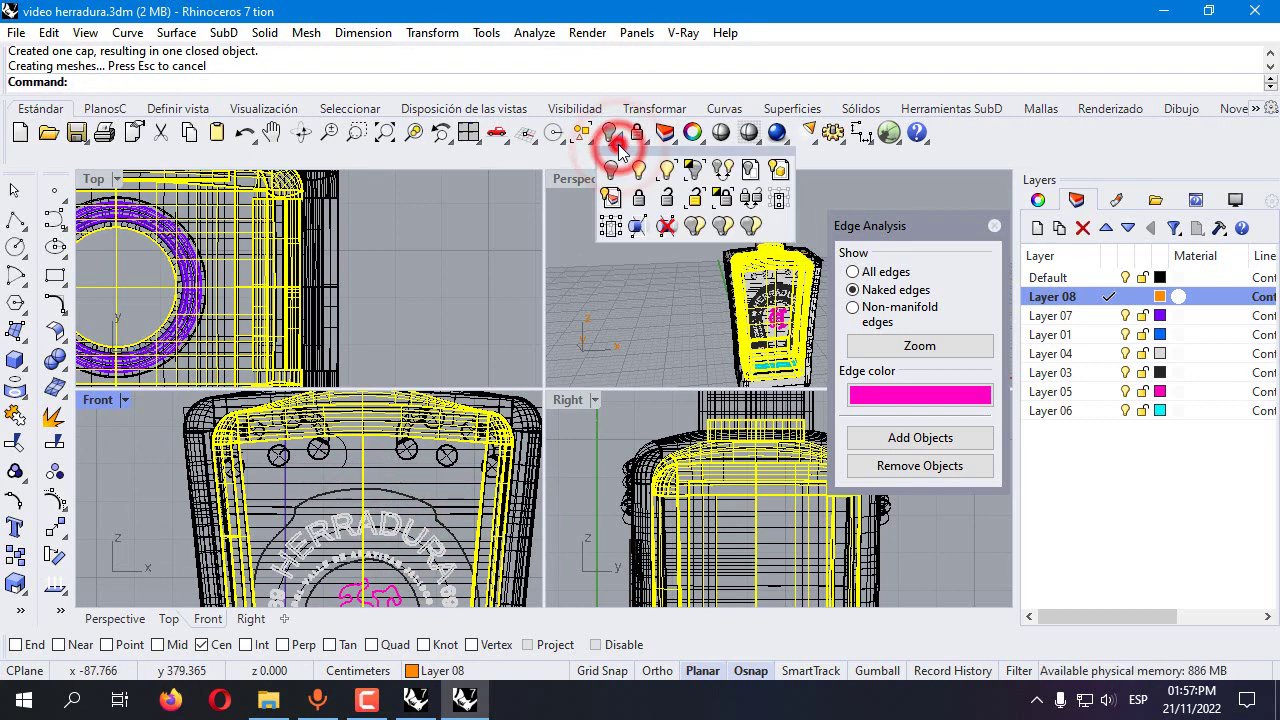
{"action": "left_click", "coordinate": [690, 172]}
{"action": "left_click", "coordinate": [680, 283]}
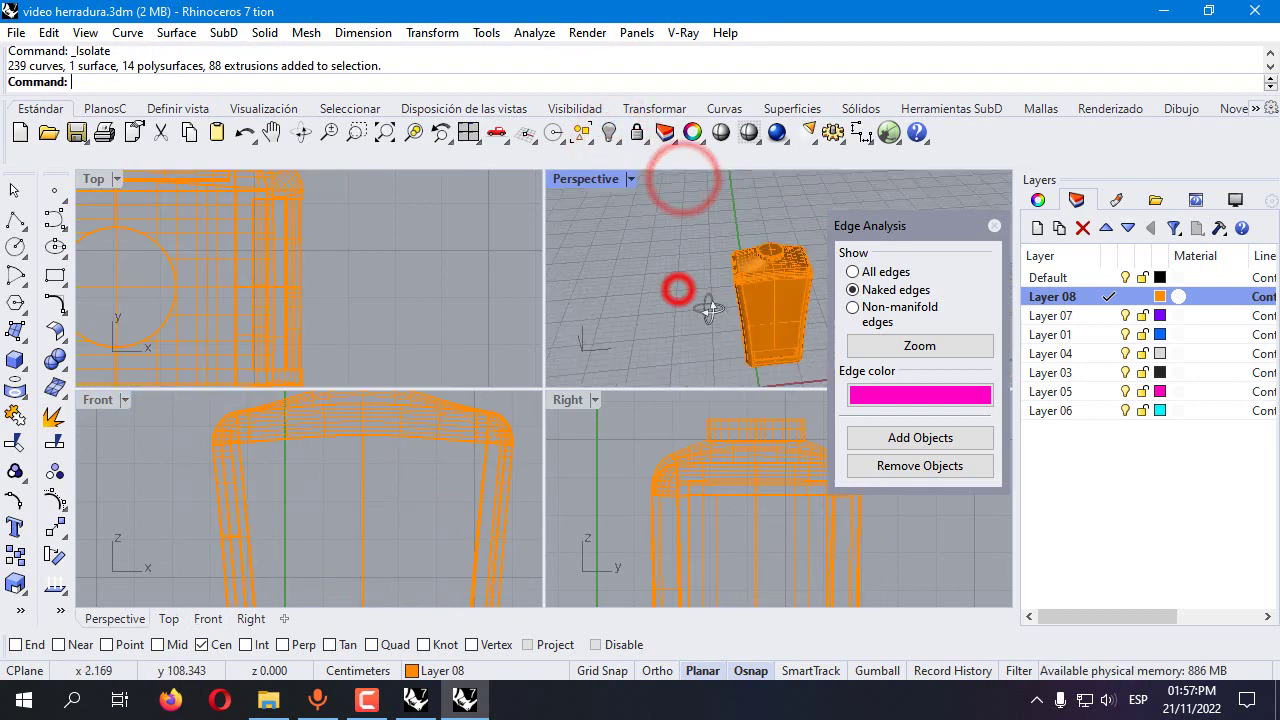
{"action": "scroll", "coordinate": [680, 283], "scroll_direction": "up", "scroll_amount": 5}
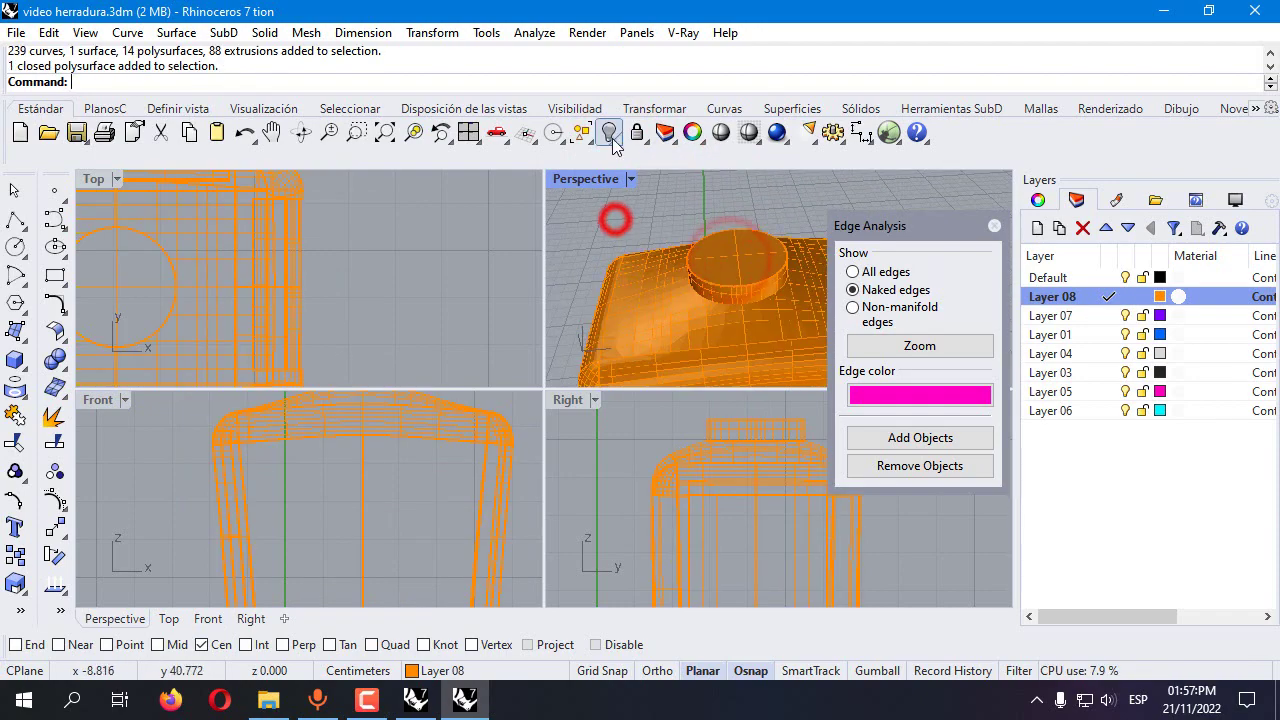
{"action": "right_click", "coordinate": [609, 132]}
{"action": "scroll", "coordinate": [668, 296], "scroll_direction": "down", "scroll_amount": 5}
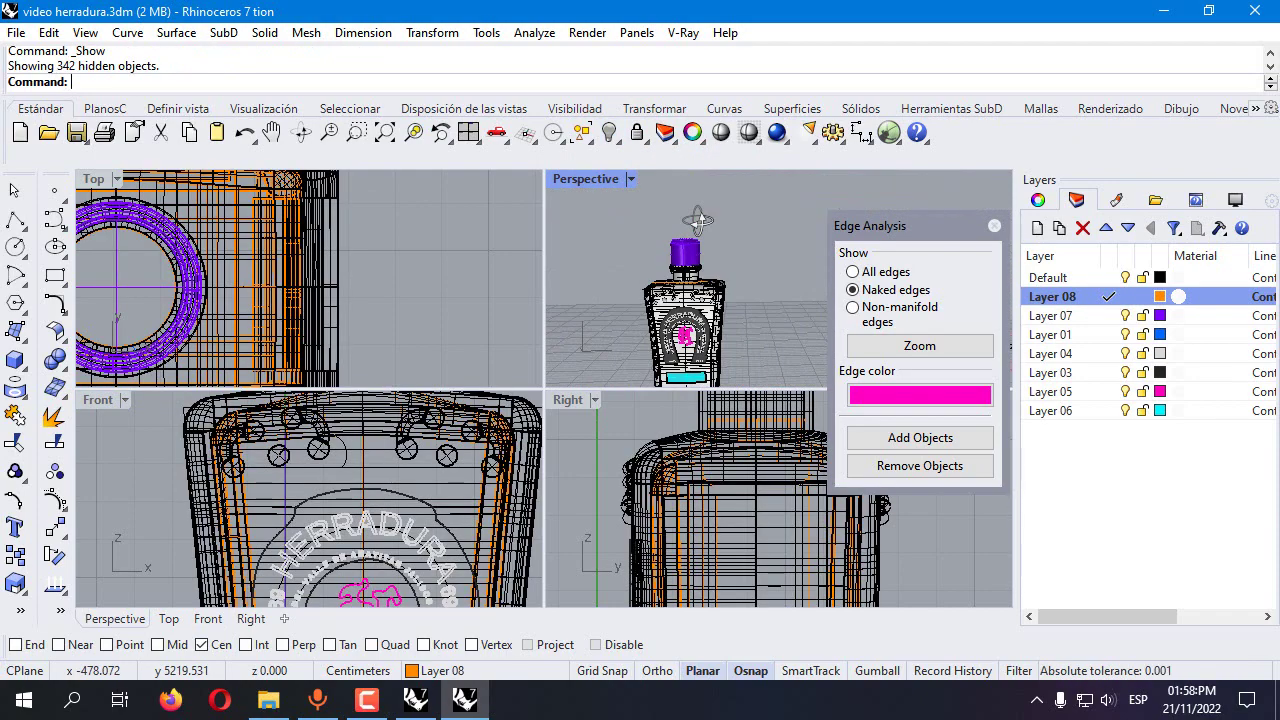
Save the bottle model and maximize the Perspective view
{"action": "left_click", "coordinate": [16, 32]}
{"action": "left_click", "coordinate": [46, 130]}
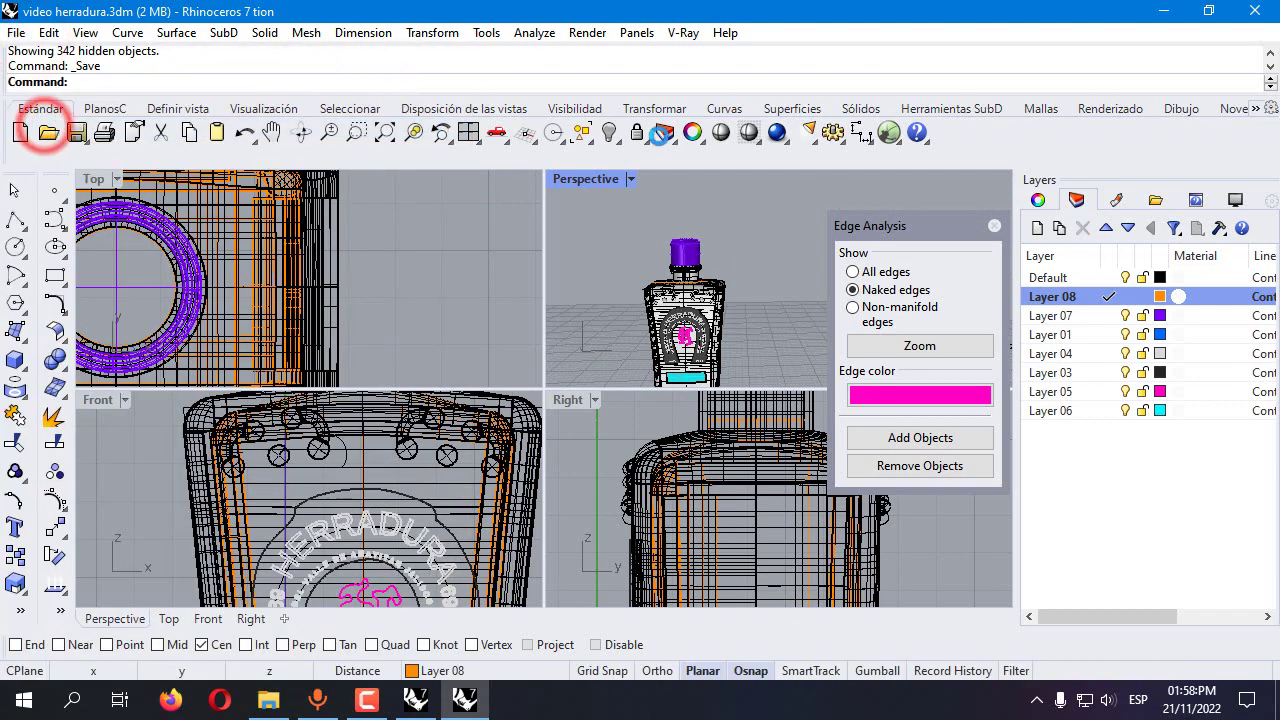
{"action": "double_click", "coordinate": [565, 180]}
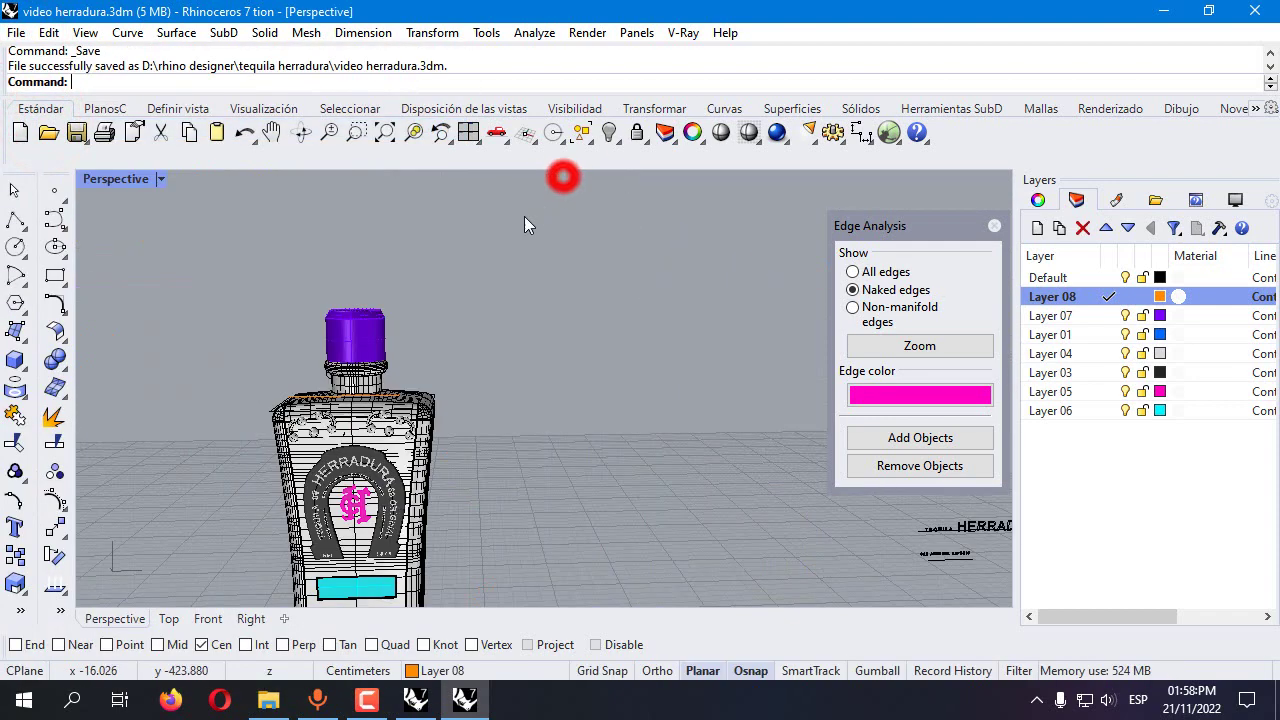
Select all curves in the model and hide them
{"action": "left_click", "coordinate": [593, 146]}
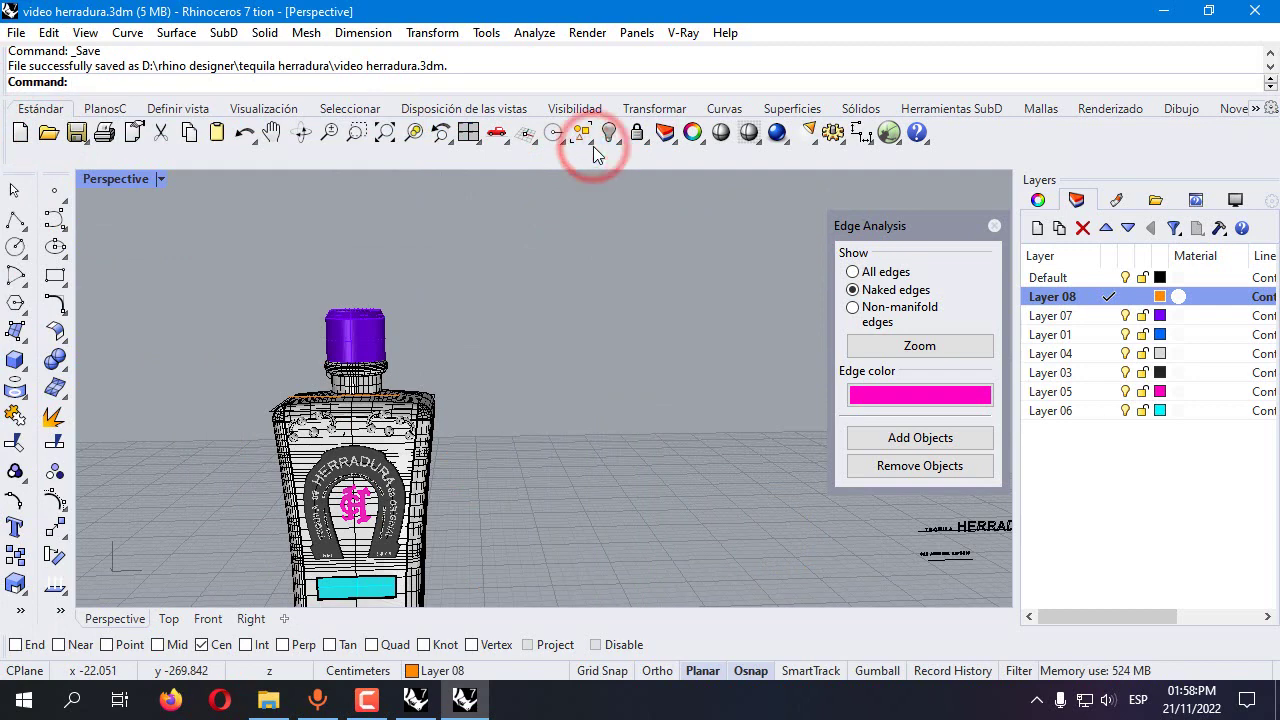
{"action": "left_click", "coordinate": [592, 142]}
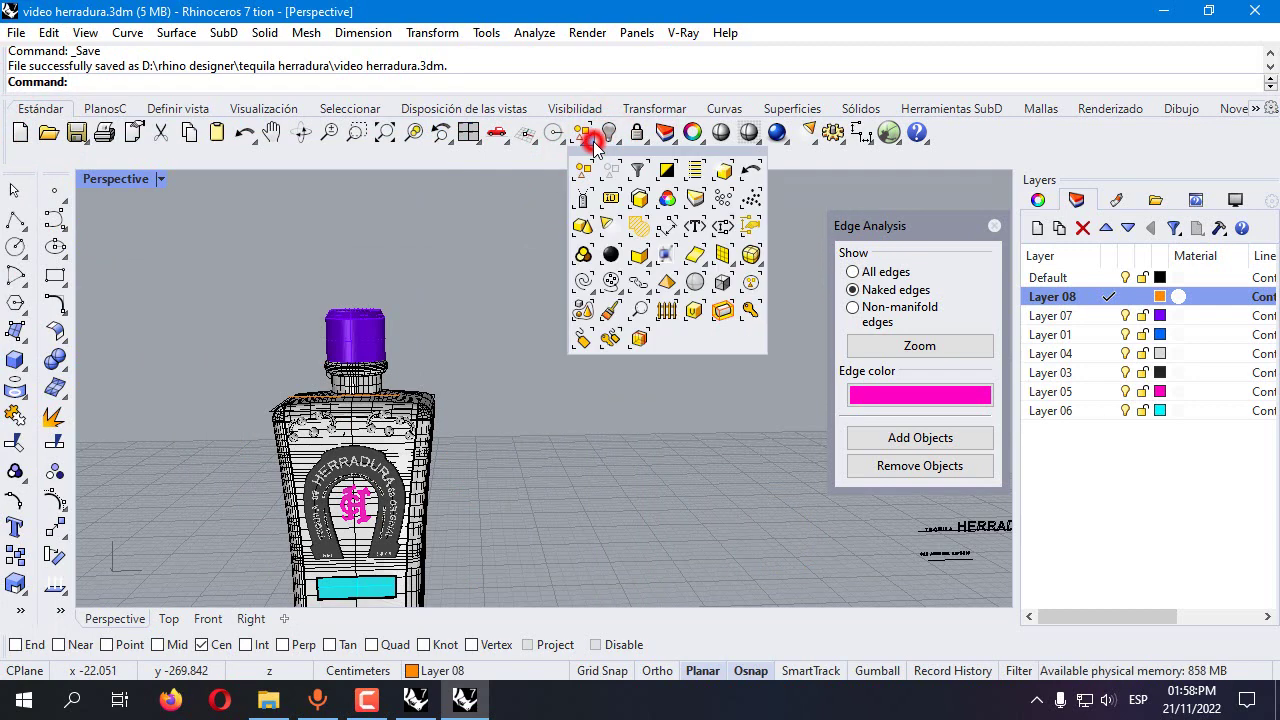
{"action": "left_click", "coordinate": [588, 284]}
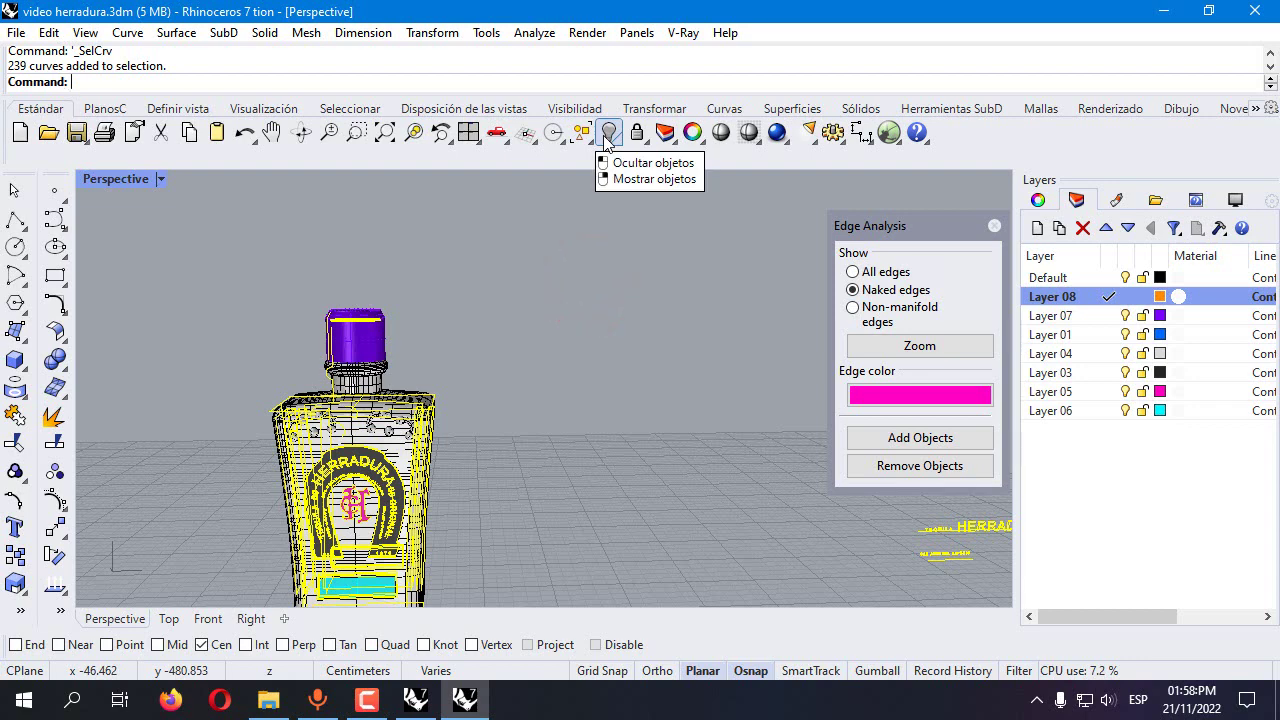
{"action": "left_click", "coordinate": [607, 138]}
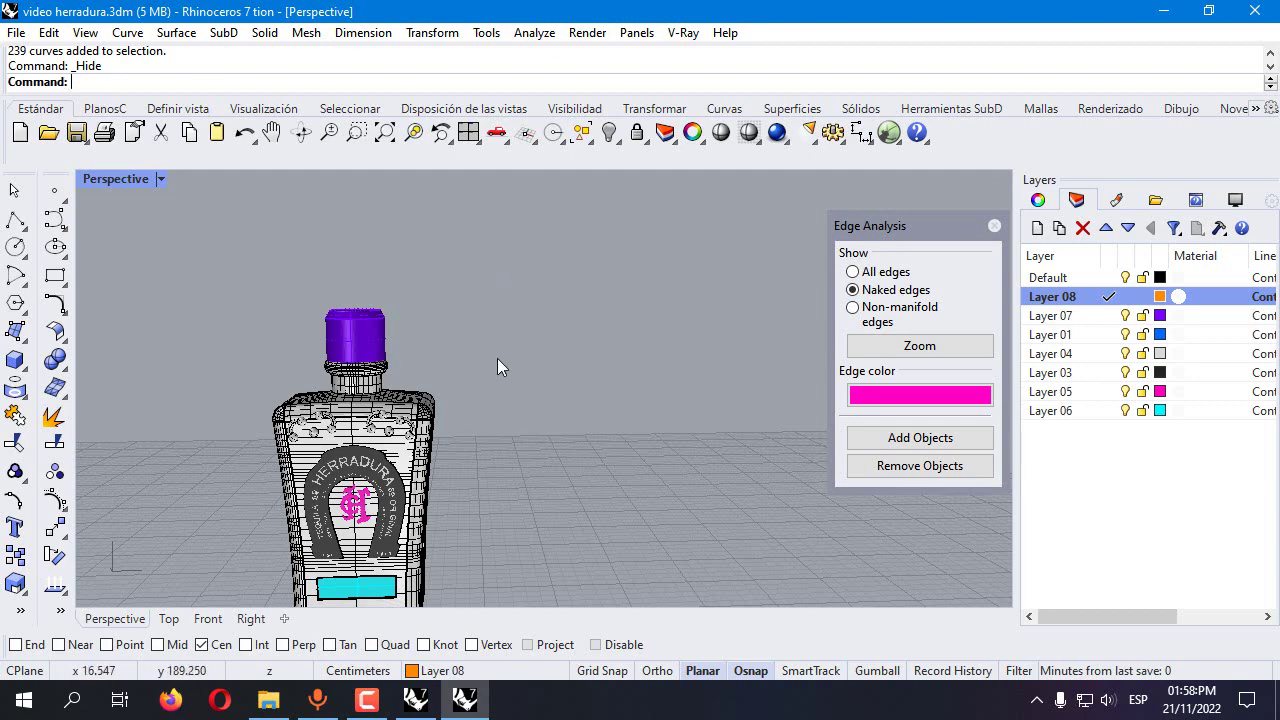
Export the whole visible bottle as a Rhino 7 3D model named RENDER in the tequila herradura folder
{"action": "scroll", "coordinate": [494, 372], "scroll_direction": "down", "scroll_amount": 2}
{"action": "left_click_drag", "start_coordinate": [232, 272], "coordinate": [504, 567]}
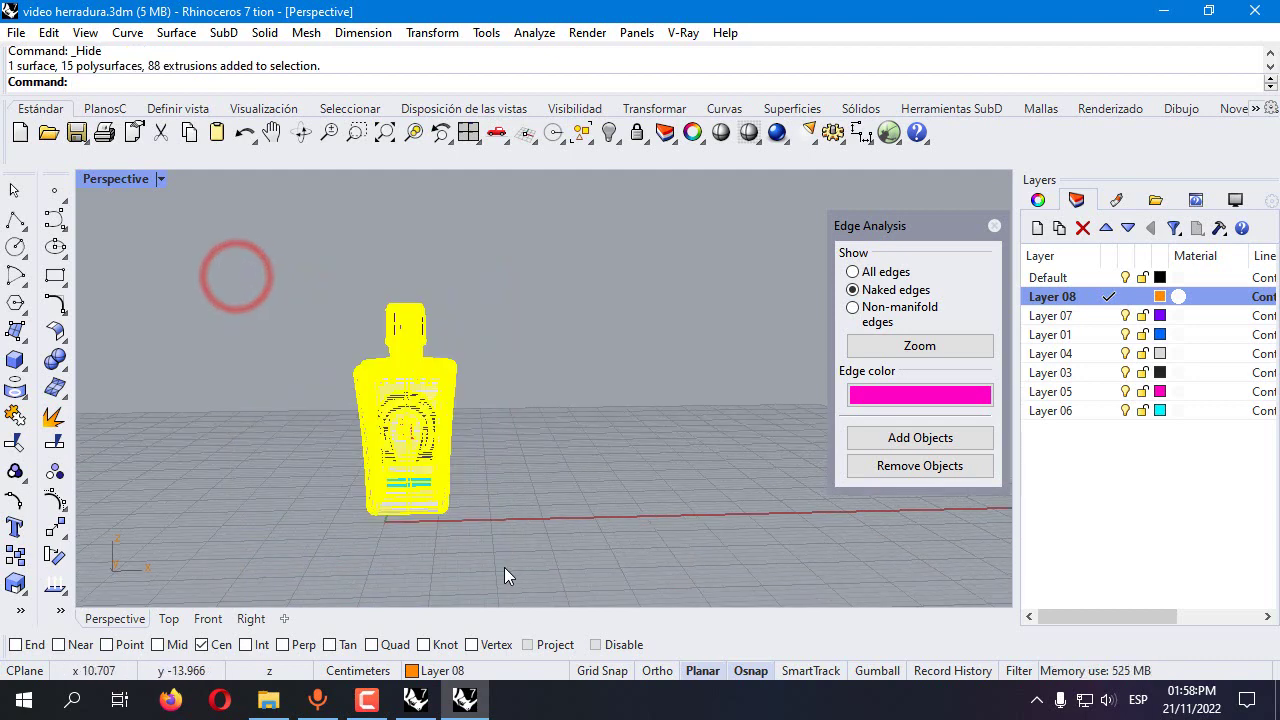
{"action": "left_click", "coordinate": [16, 32]}
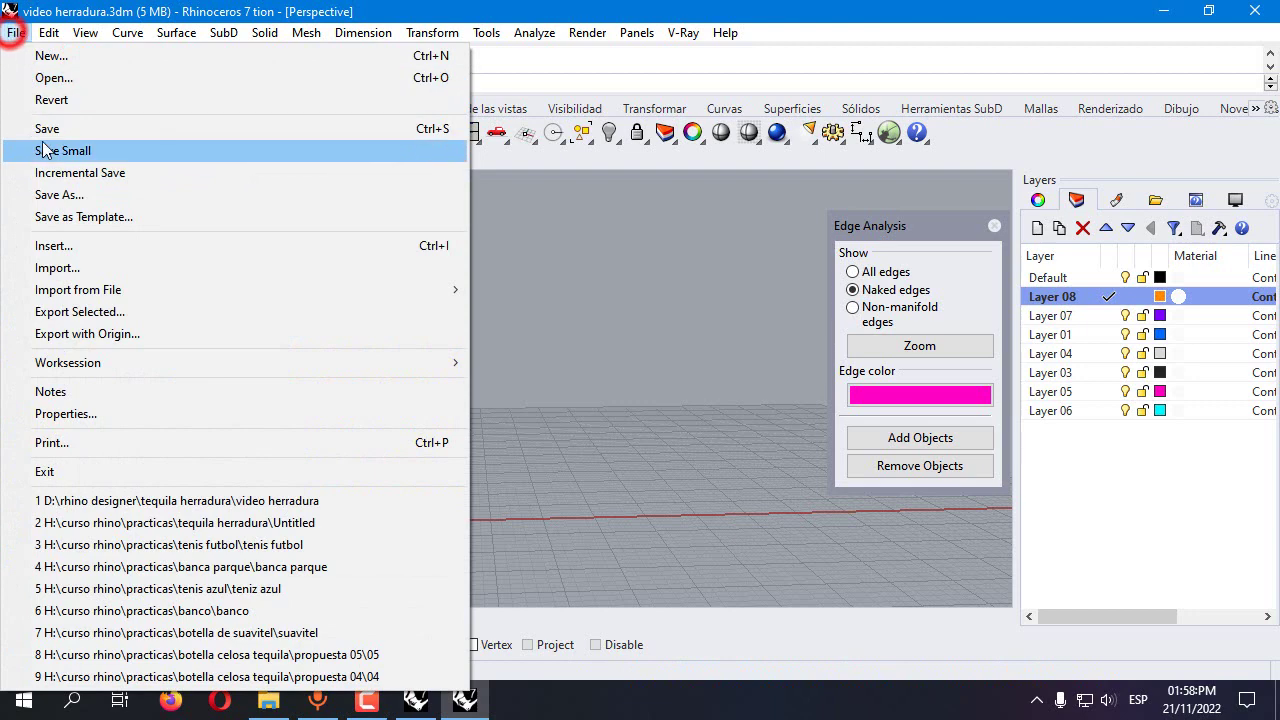
{"action": "left_click", "coordinate": [99, 313]}
{"action": "left_click", "coordinate": [230, 462]}
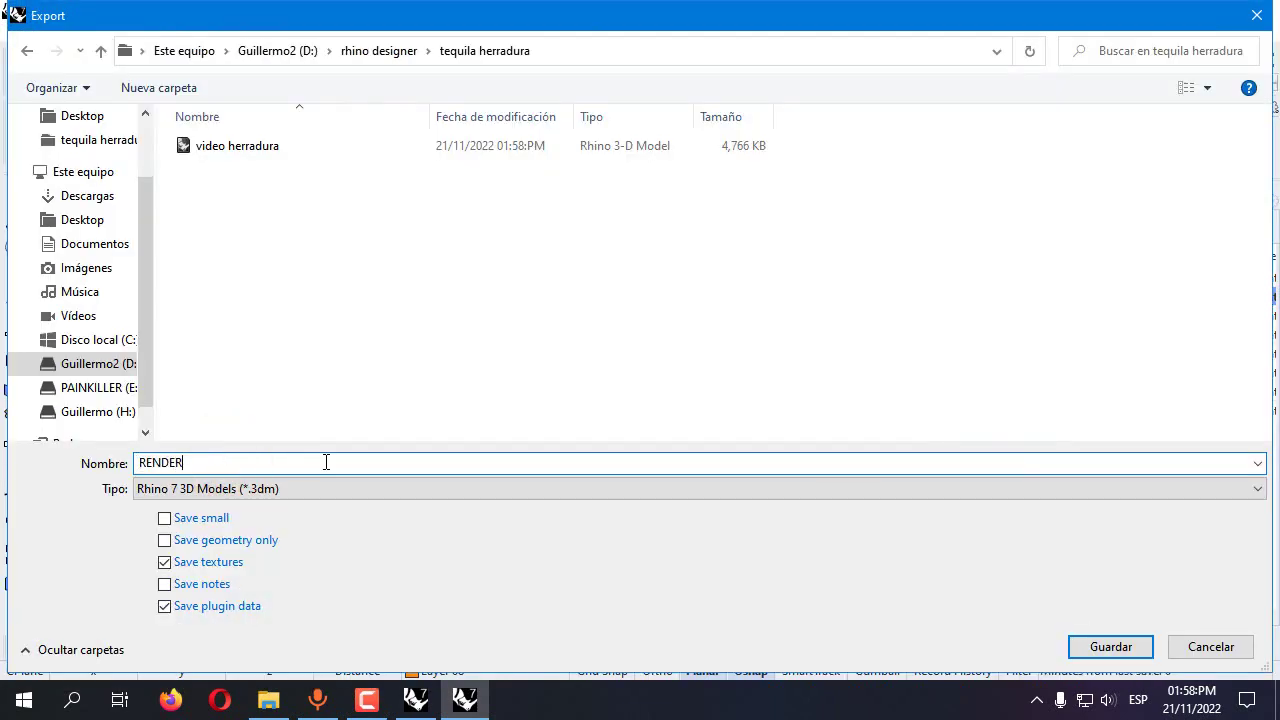
{"action": "key", "text": "Return"}
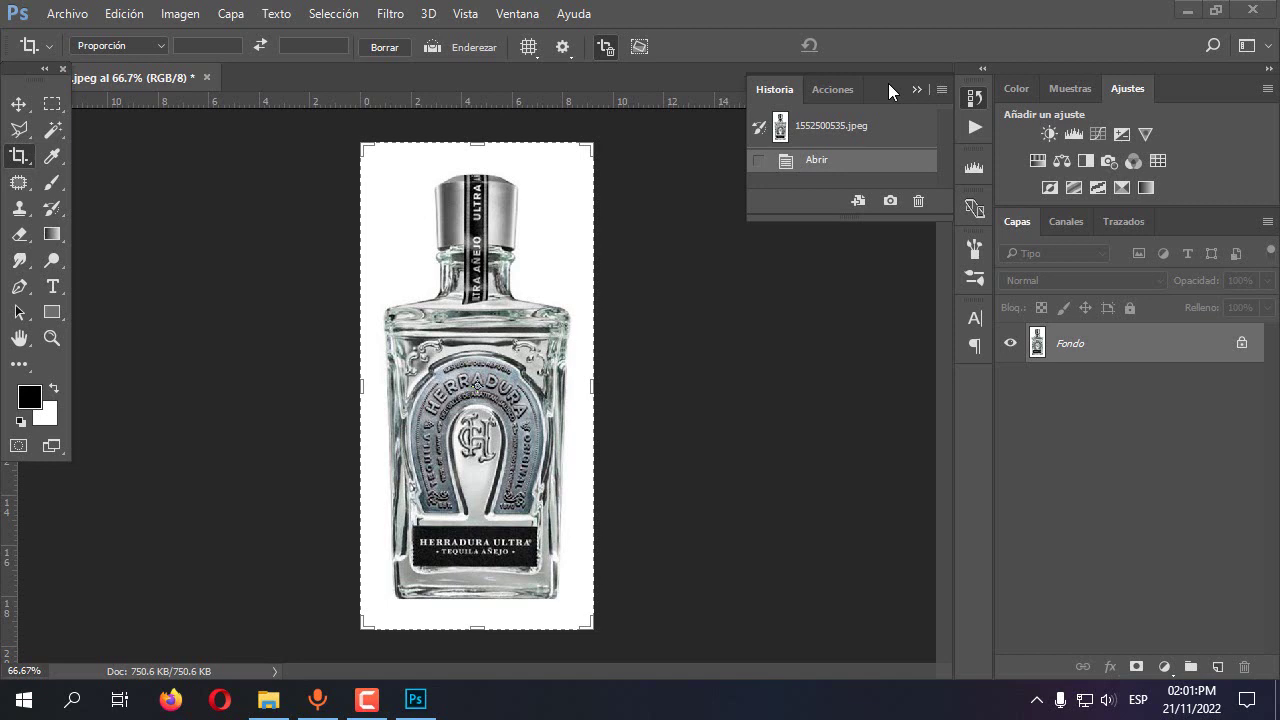
In Photoshop, crop the bottle photo to its black HERRADURA ULTRA label, about 4.87 by 1.69 cm
{"action": "left_click_drag", "start_coordinate": [476, 144], "coordinate": [495, 333]}
{"action": "key", "text": "ctrl+plus"}
{"action": "key", "text": "ctrl+plus"}
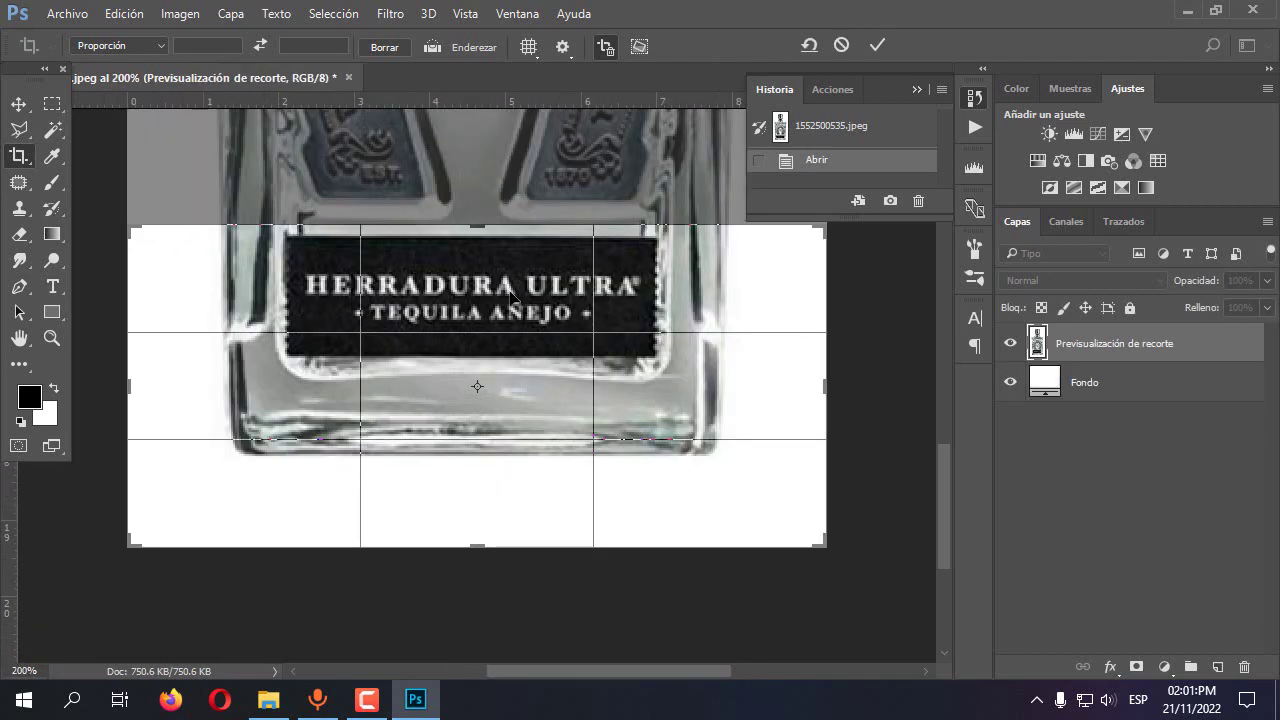
{"action": "left_click_drag", "start_coordinate": [133, 547], "coordinate": [212, 456]}
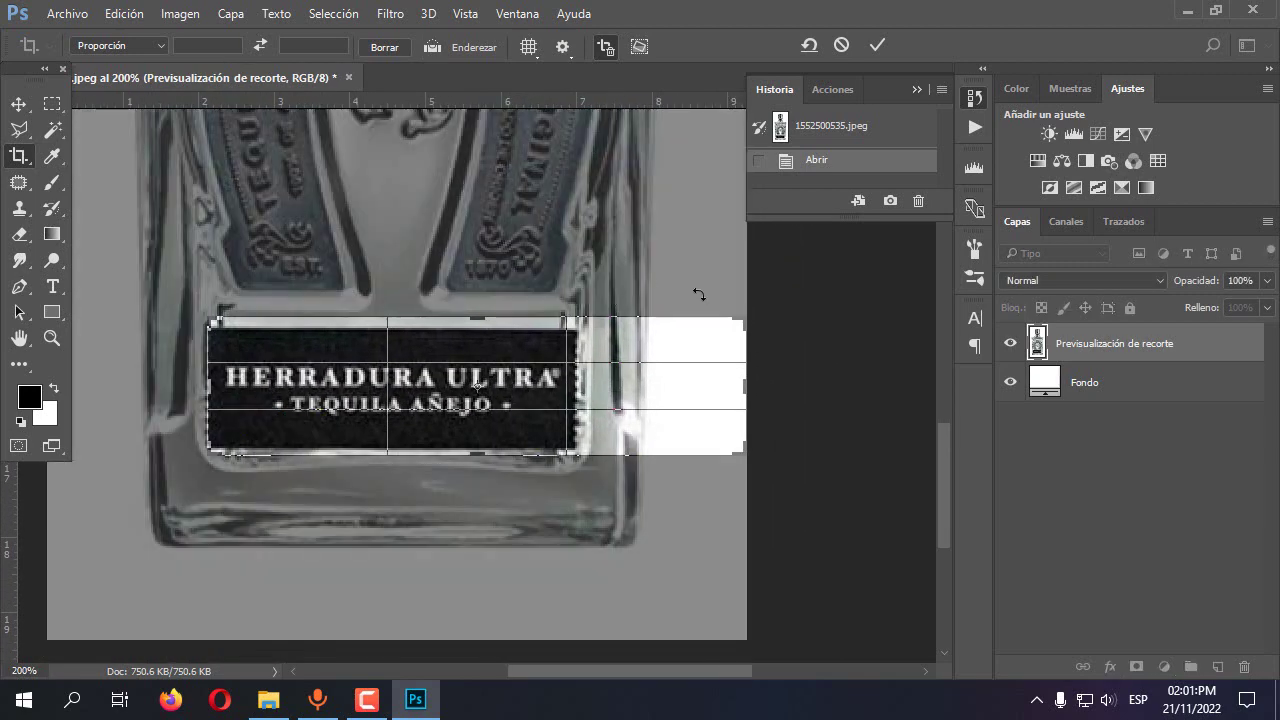
{"action": "left_click_drag", "start_coordinate": [738, 322], "coordinate": [656, 326]}
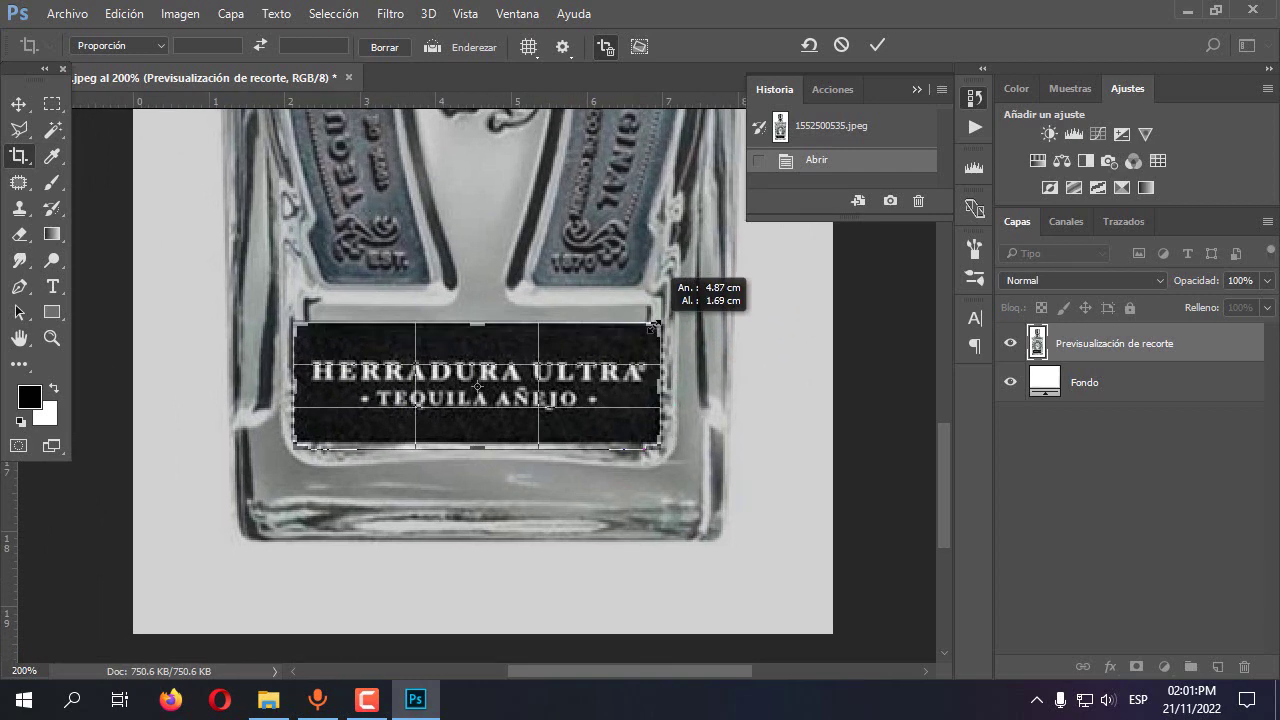
{"action": "key", "text": "Return"}
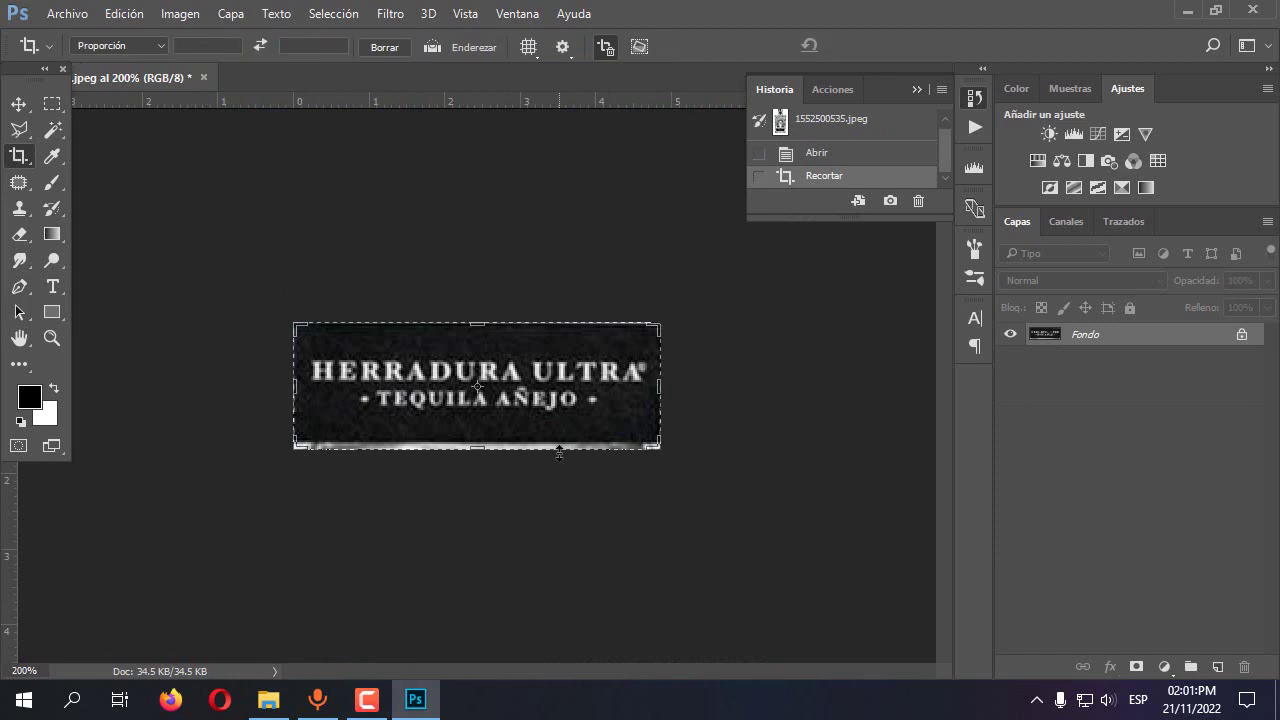
Crop off the thin light strips along the label image's lower and upper edges
{"action": "left_click_drag", "start_coordinate": [486, 446], "coordinate": [488, 444]}
{"action": "key", "text": "Return"}
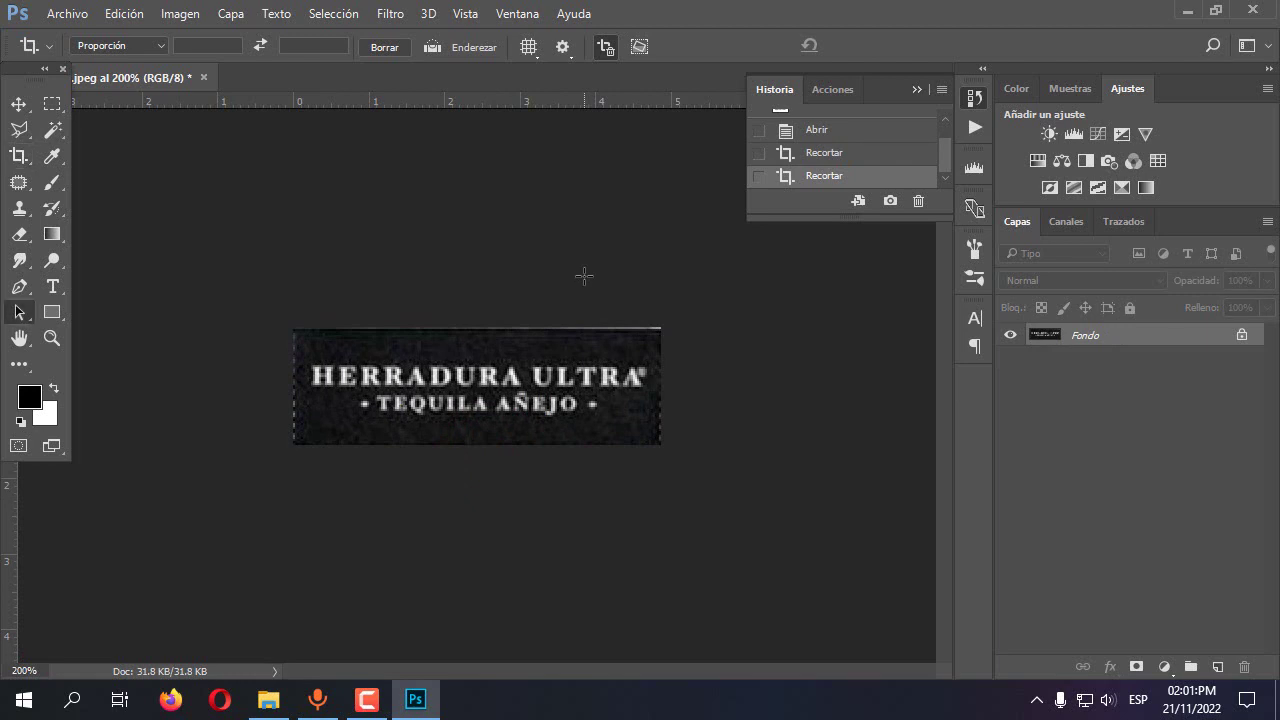
{"action": "left_click", "coordinate": [480, 332]}
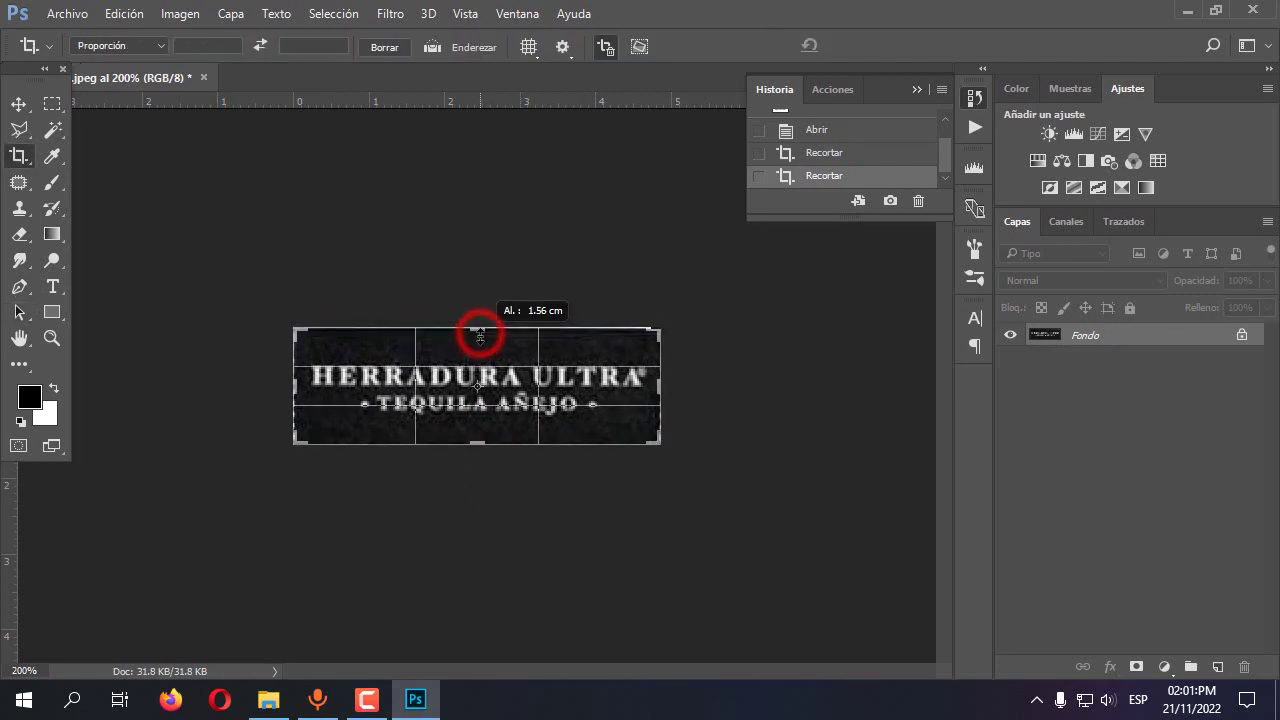
{"action": "left_click_drag", "start_coordinate": [297, 391], "coordinate": [300, 386]}
{"action": "key", "text": "Return"}
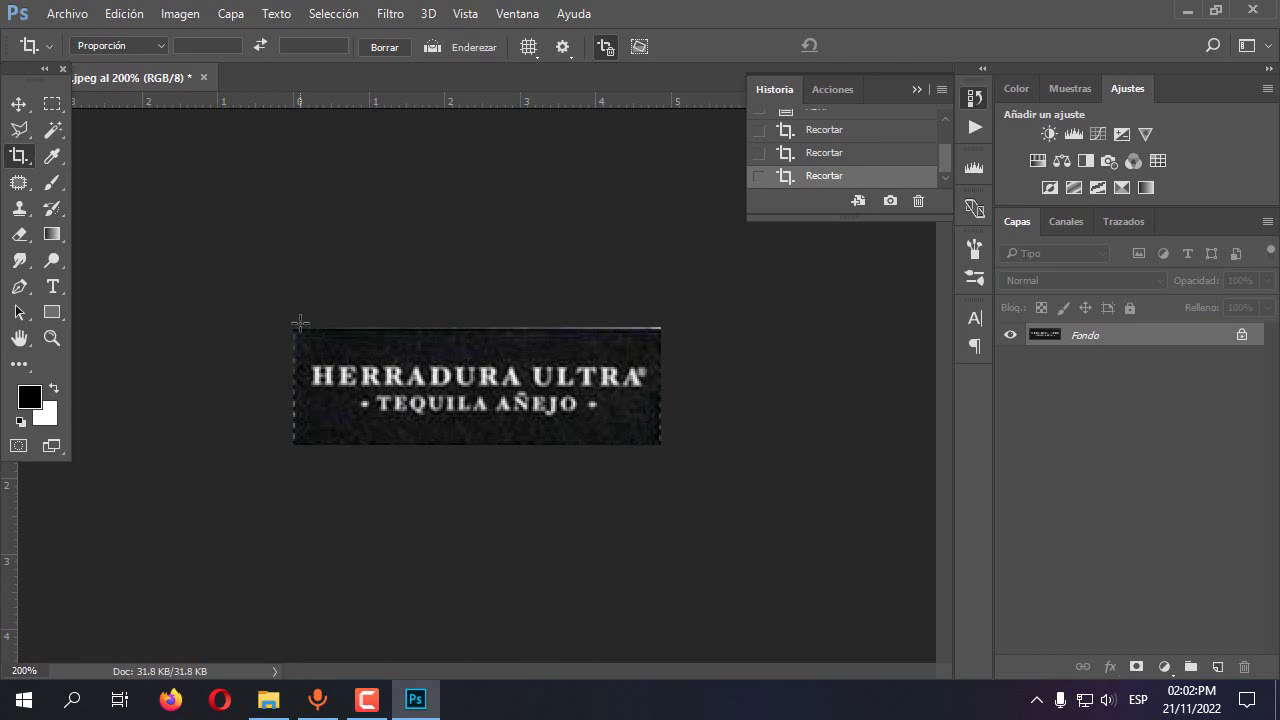
{"action": "left_click_drag", "start_coordinate": [487, 328], "coordinate": [489, 318]}
{"action": "key", "text": "Return"}
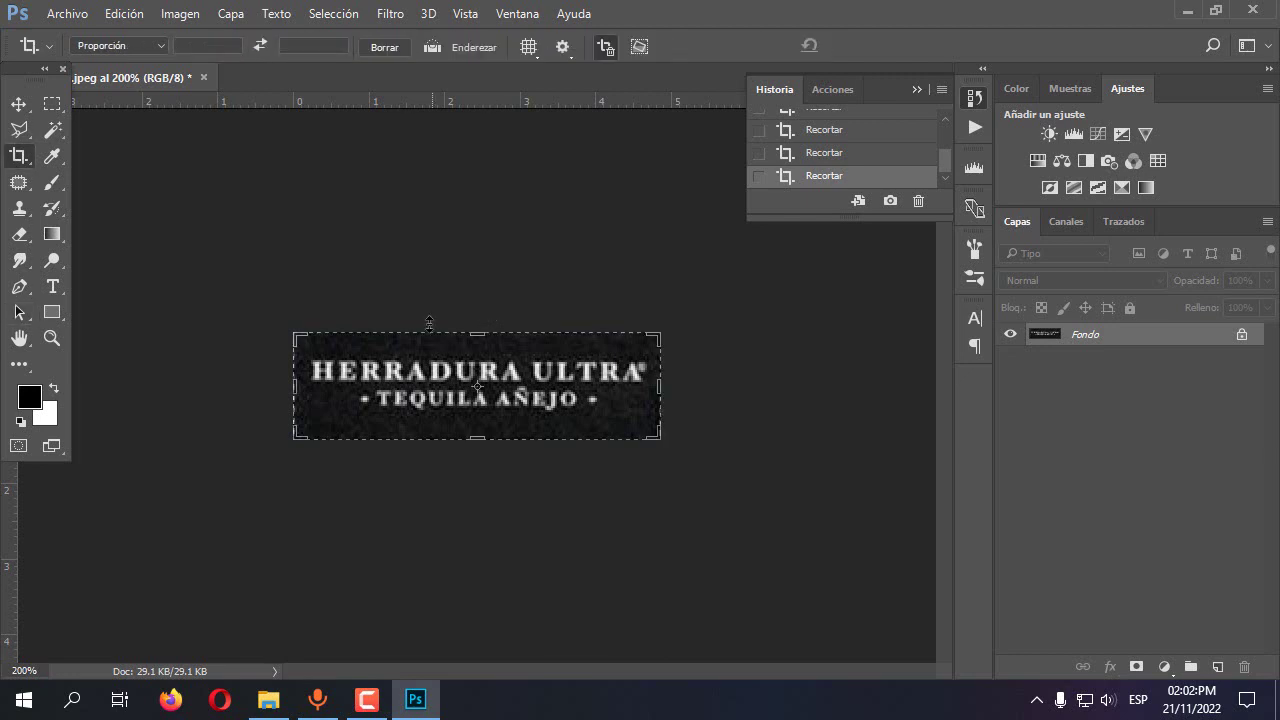
Crop a thin strip off the left side of the label image
{"action": "left_click_drag", "start_coordinate": [298, 382], "coordinate": [301, 377]}
{"action": "right_click", "coordinate": [301, 377]}
{"action": "left_click", "coordinate": [763, 315]}
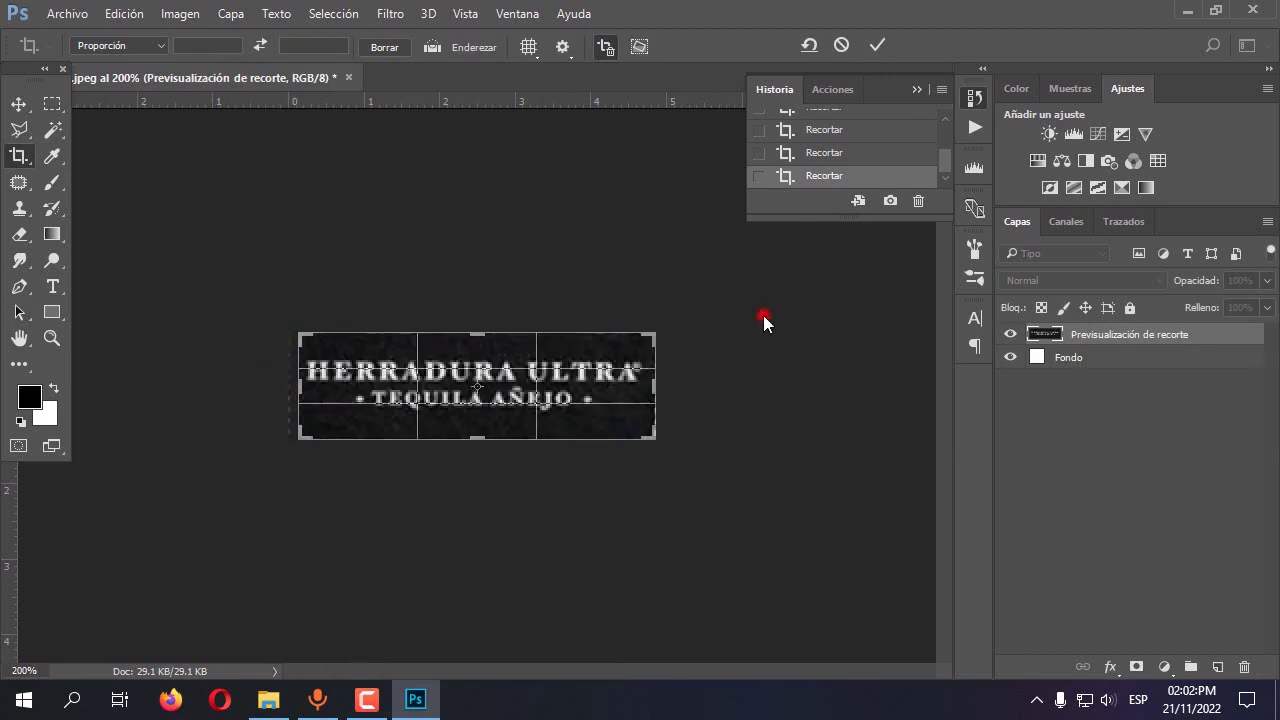
{"action": "left_click_drag", "start_coordinate": [650, 388], "coordinate": [650, 388]}
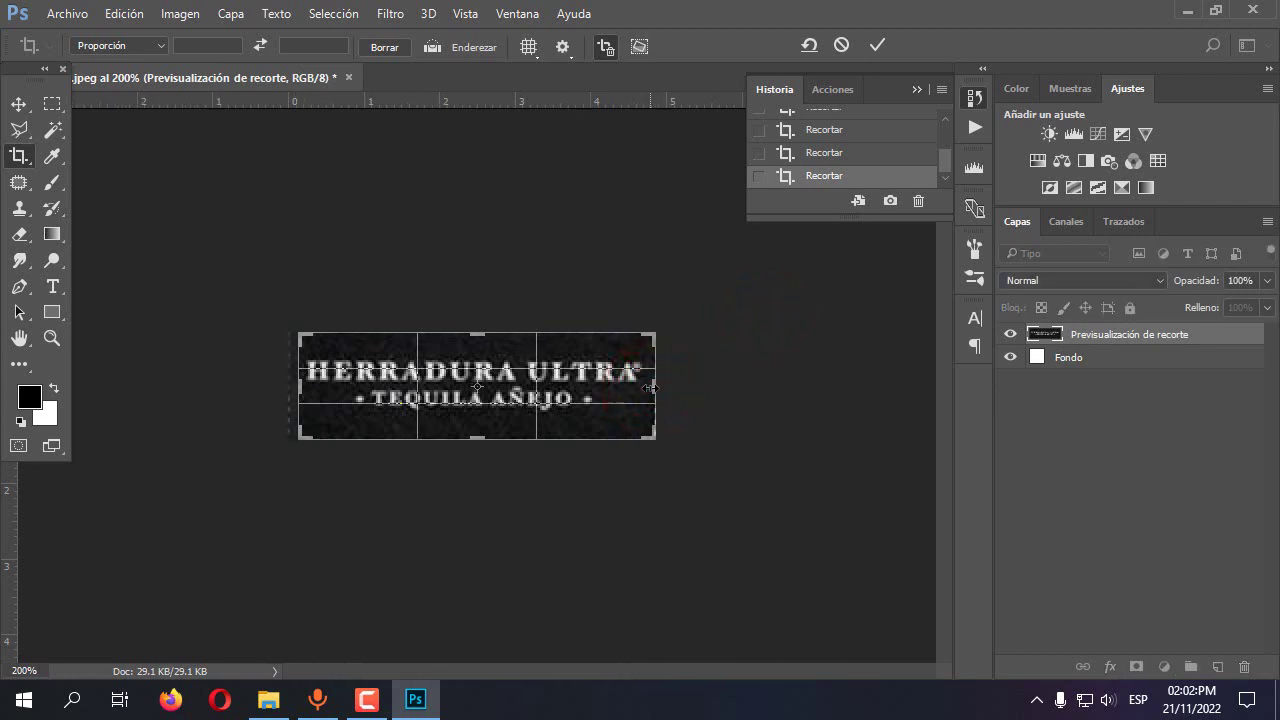
{"action": "key", "text": "Return"}
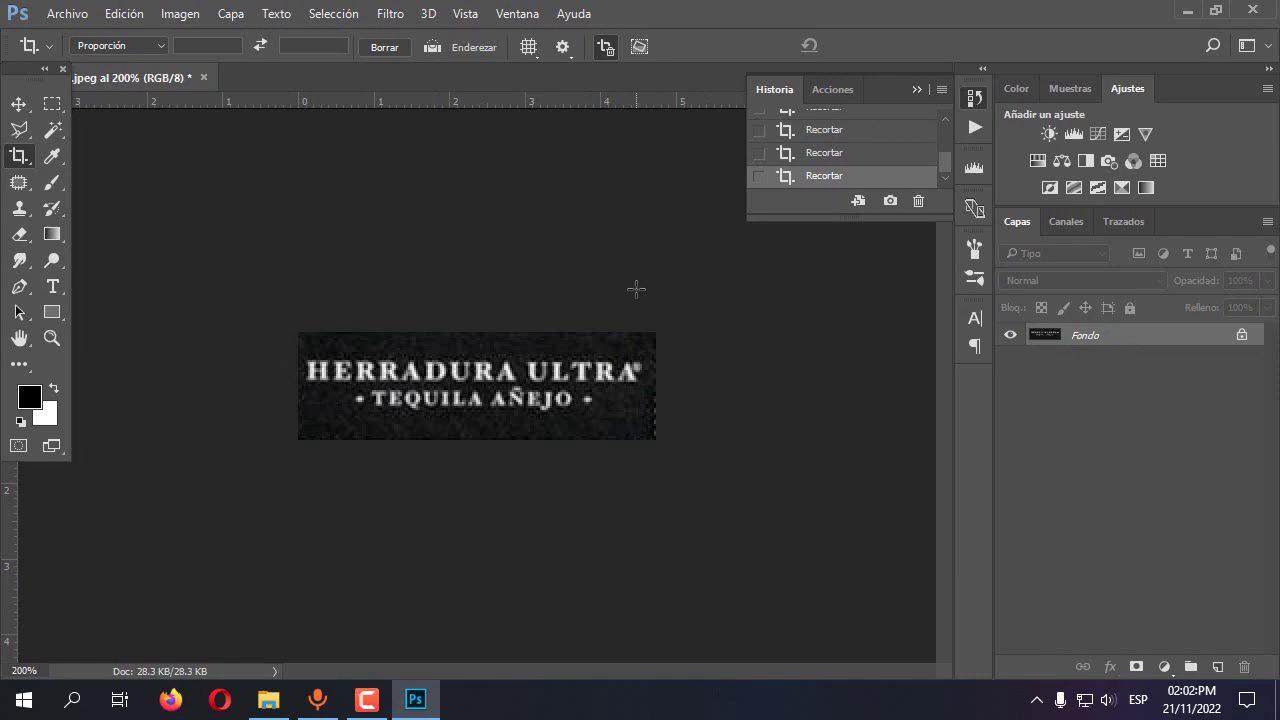
{"action": "left_click", "coordinate": [65, 14]}
{"action": "left_click", "coordinate": [126, 229]}
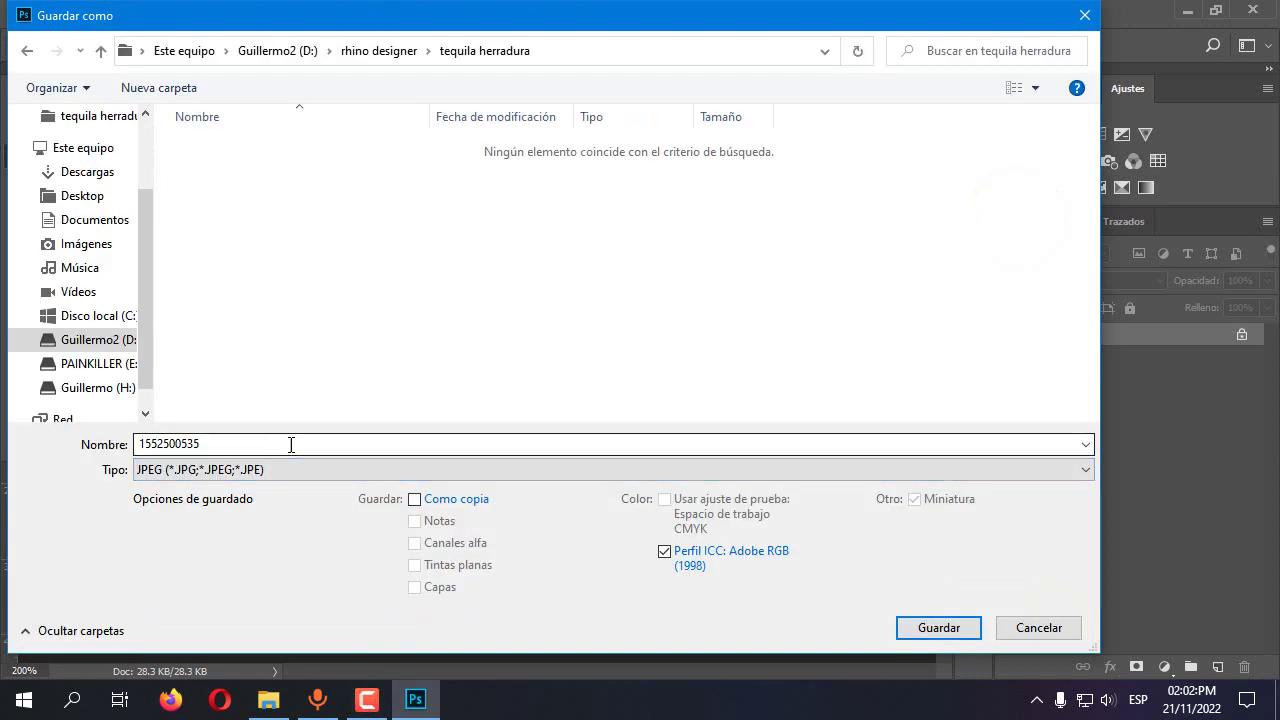
{"action": "left_click", "coordinate": [938, 630]}
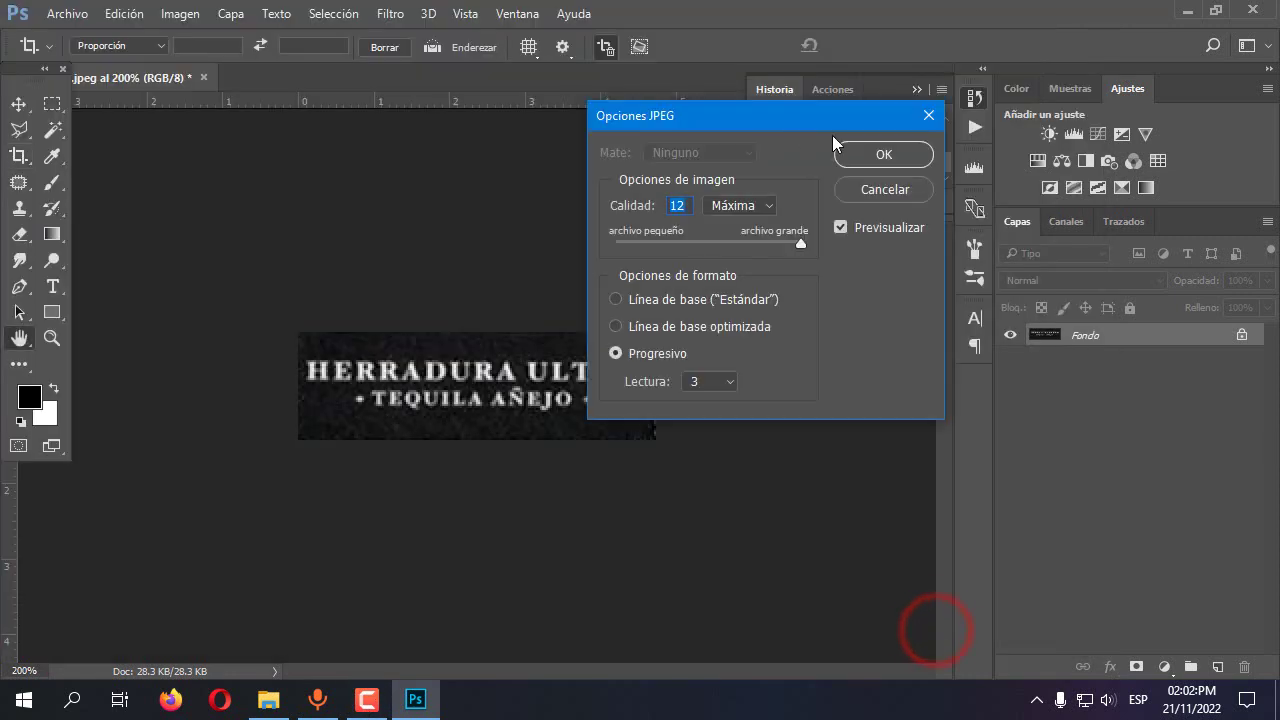
{"action": "left_click", "coordinate": [888, 155]}
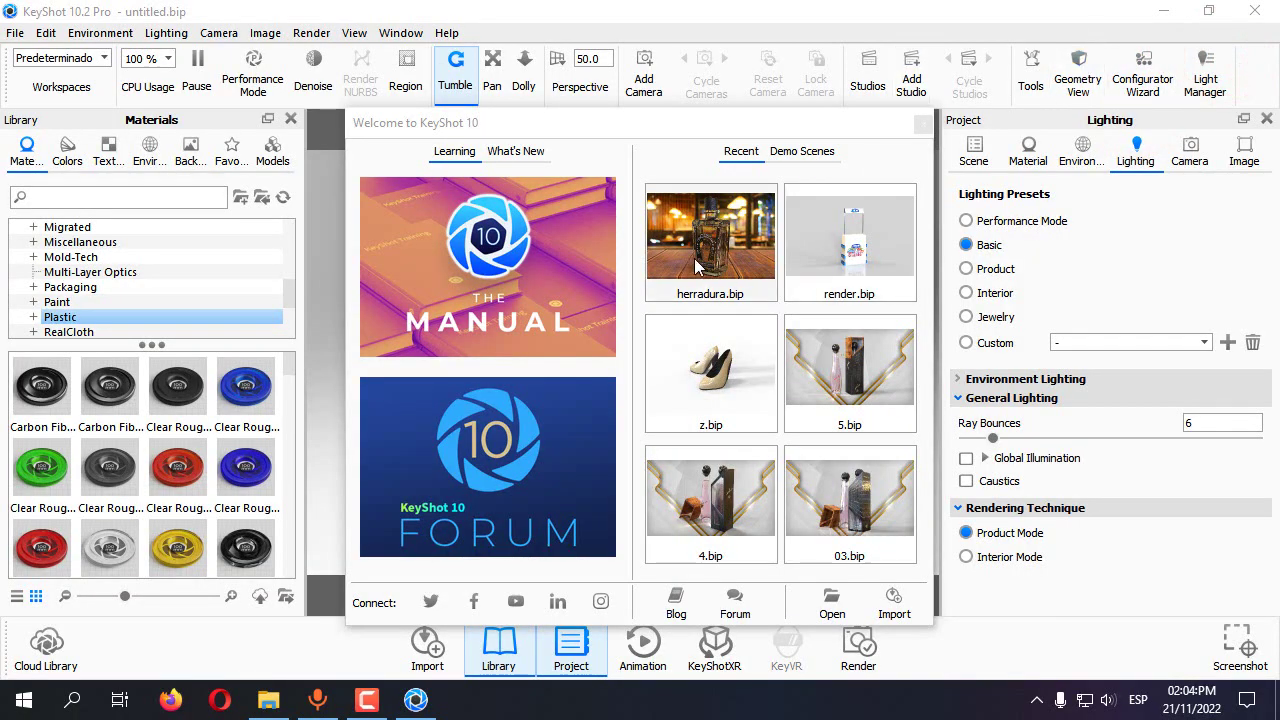
Bring the RENDER model from the tequila herradura folder on drive D into the empty KeyShot scene
{"action": "left_click", "coordinate": [293, 697]}
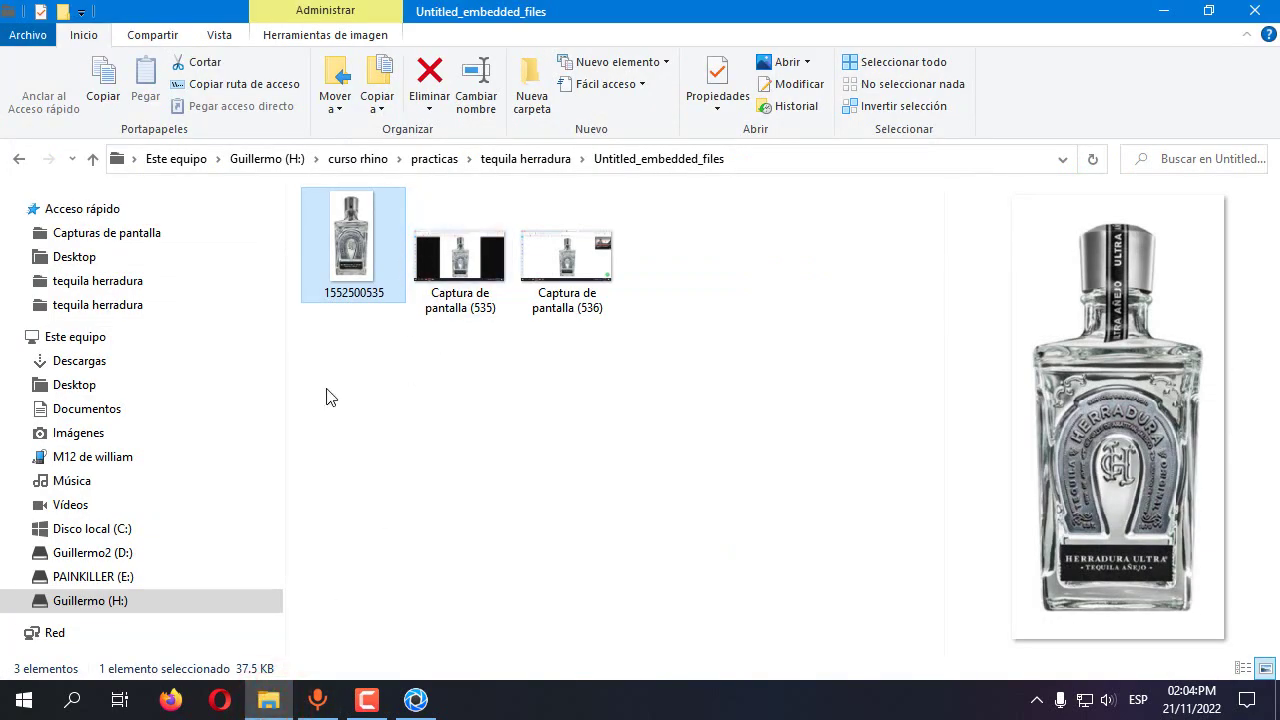
{"action": "key", "text": "alt+Tab"}
{"action": "left_click", "coordinate": [357, 245]}
{"action": "left_click", "coordinate": [393, 246]}
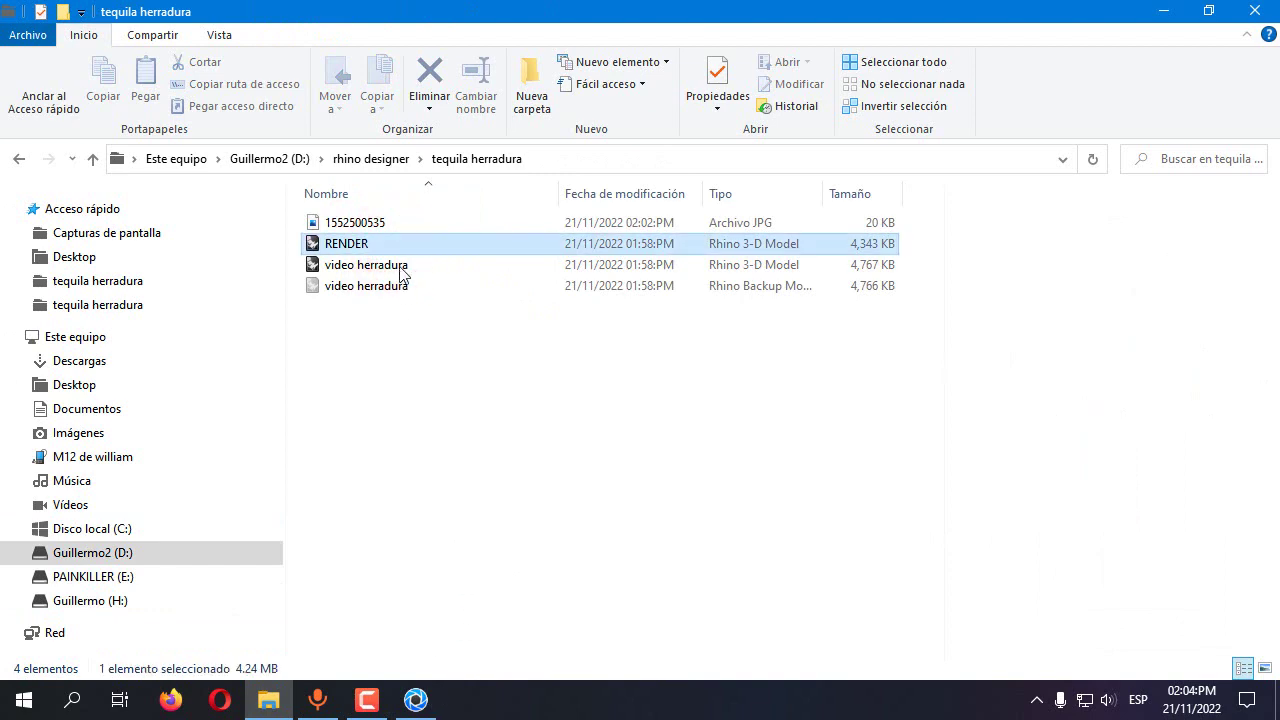
{"action": "left_click_drag", "start_coordinate": [372, 248], "coordinate": [390, 321]}
{"action": "left_click_drag", "start_coordinate": [326, 327], "coordinate": [336, 317]}
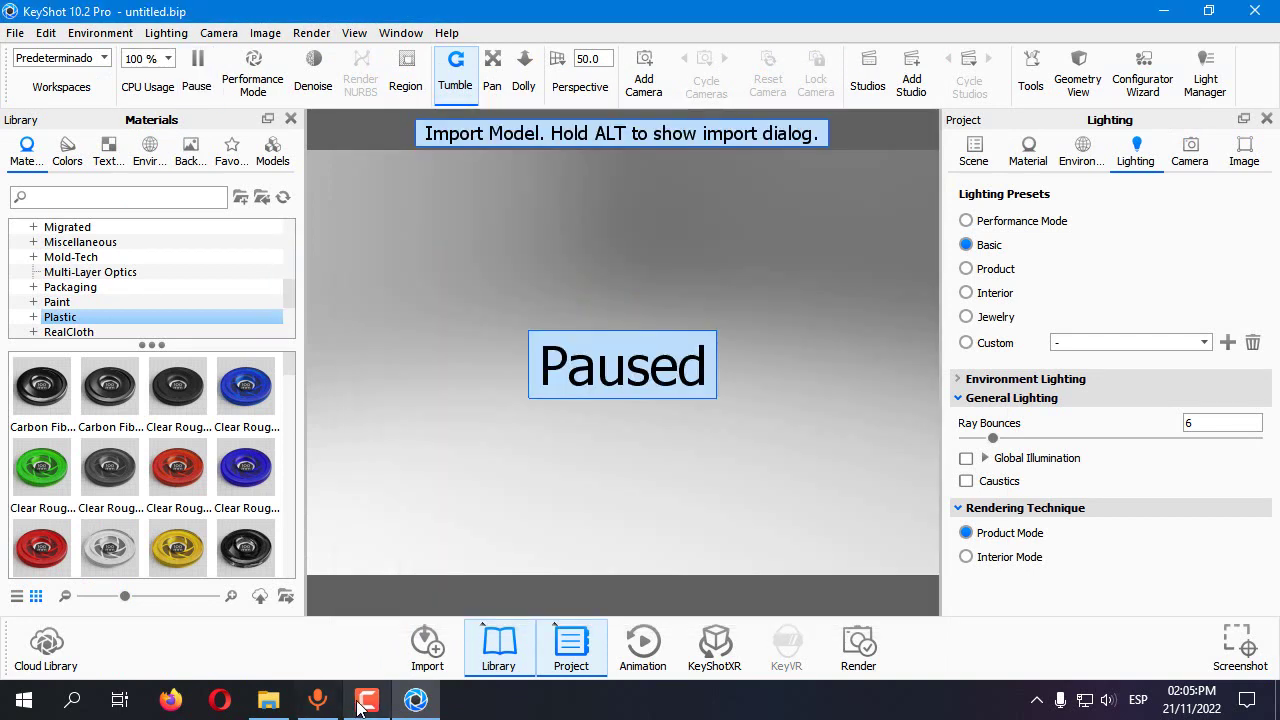
{"action": "left_click", "coordinate": [362, 703]}
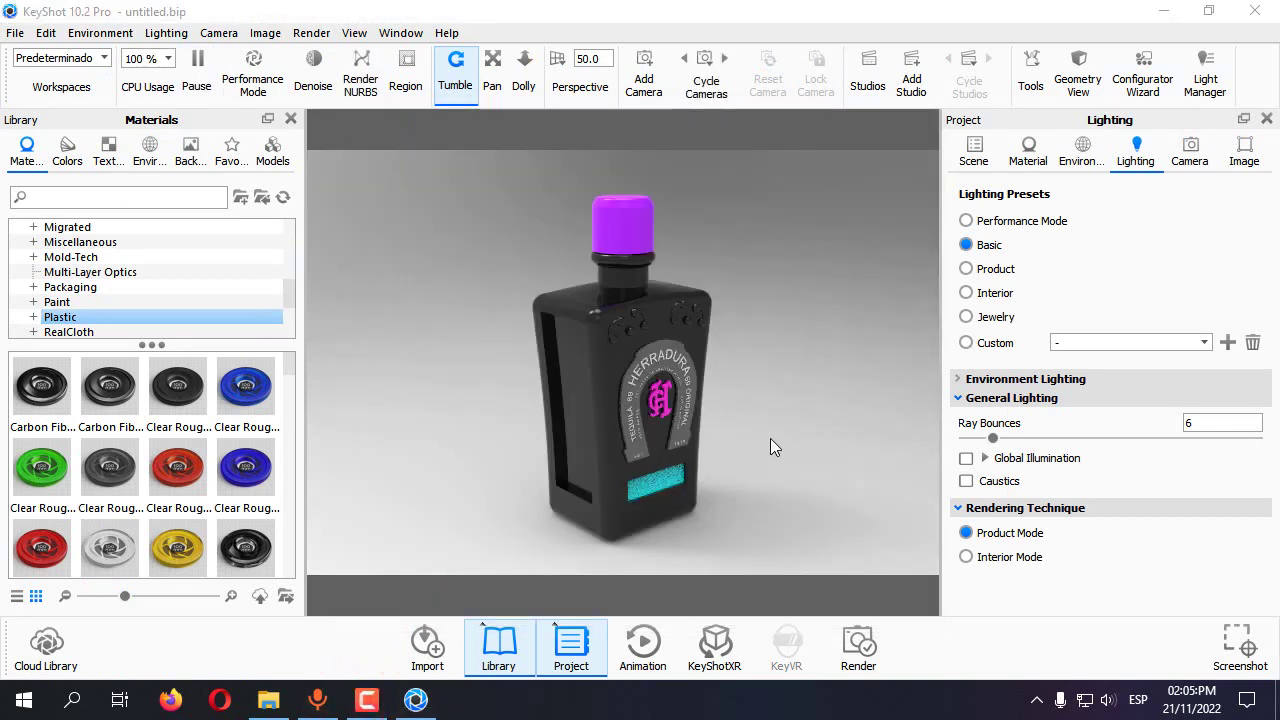
Light the bottle scene with the Dosch-Apartment_2k environment
{"action": "left_click_drag", "start_coordinate": [766, 431], "coordinate": [754, 418]}
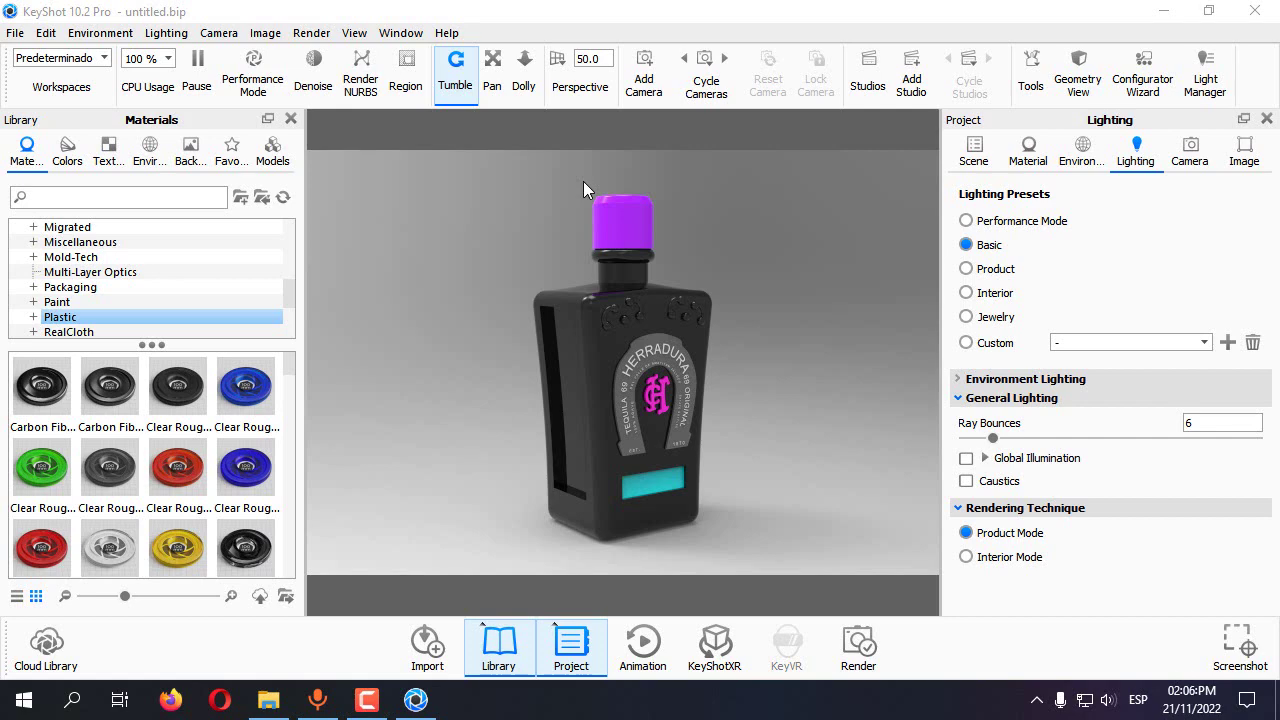
{"action": "left_click", "coordinate": [151, 150]}
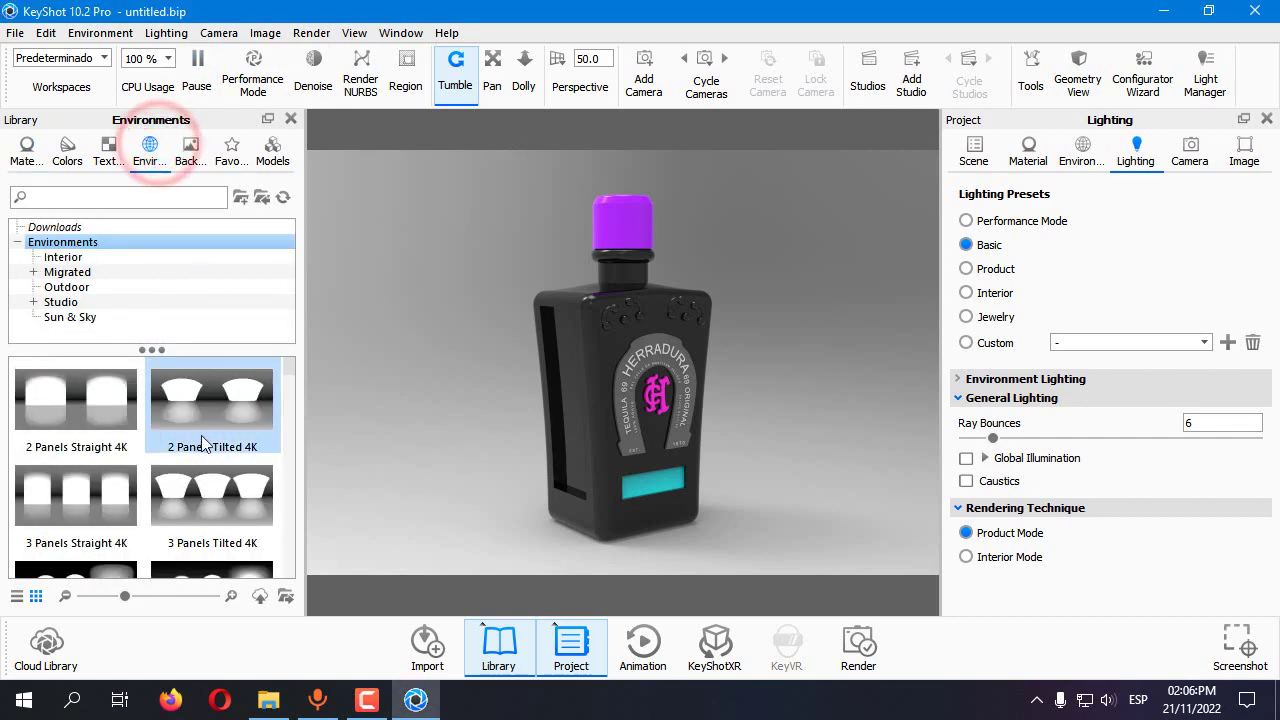
{"action": "scroll", "coordinate": [207, 443], "scroll_direction": "down", "scroll_amount": 10}
{"action": "scroll", "coordinate": [214, 438], "scroll_direction": "up", "scroll_amount": 5}
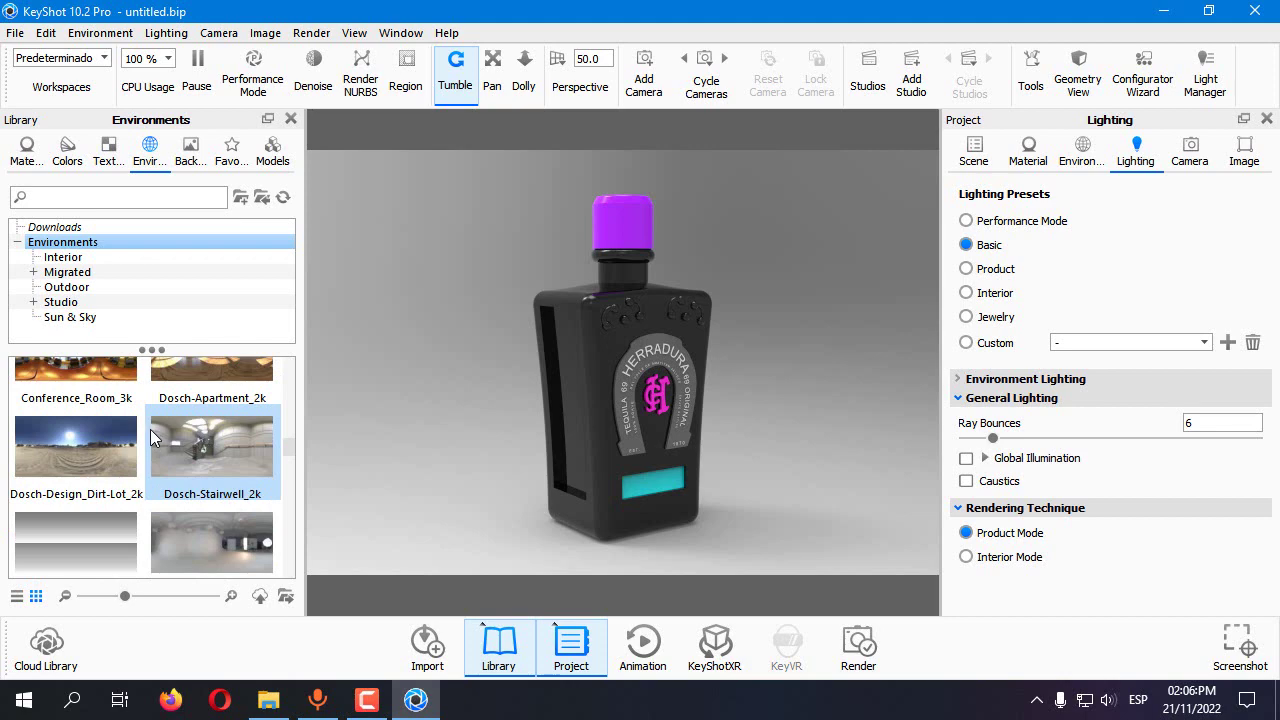
{"action": "scroll", "coordinate": [160, 440], "scroll_direction": "up", "scroll_amount": 3}
{"action": "scroll", "coordinate": [225, 459], "scroll_direction": "down", "scroll_amount": 3}
{"action": "left_click_drag", "start_coordinate": [162, 368], "coordinate": [406, 382]}
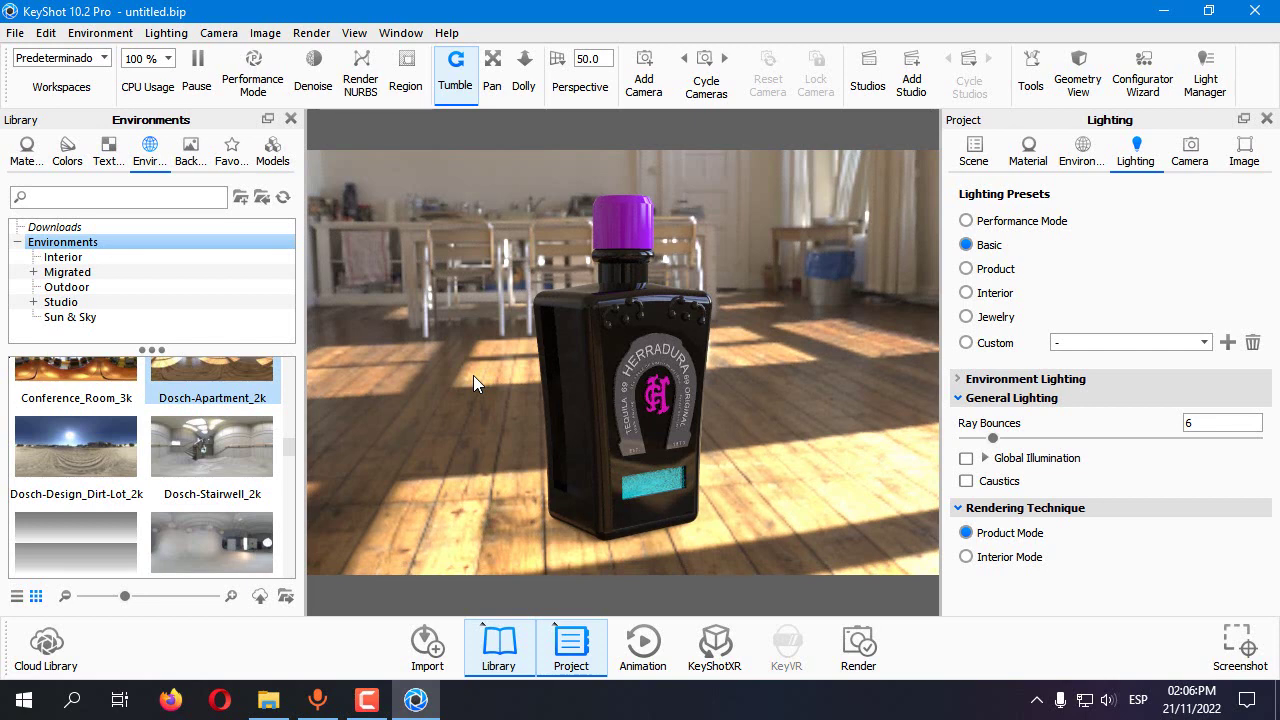
Apply the Migrated depositphotos backplate showing a wooden table and blurred bar lights behind the bottle
{"action": "left_click", "coordinate": [190, 152]}
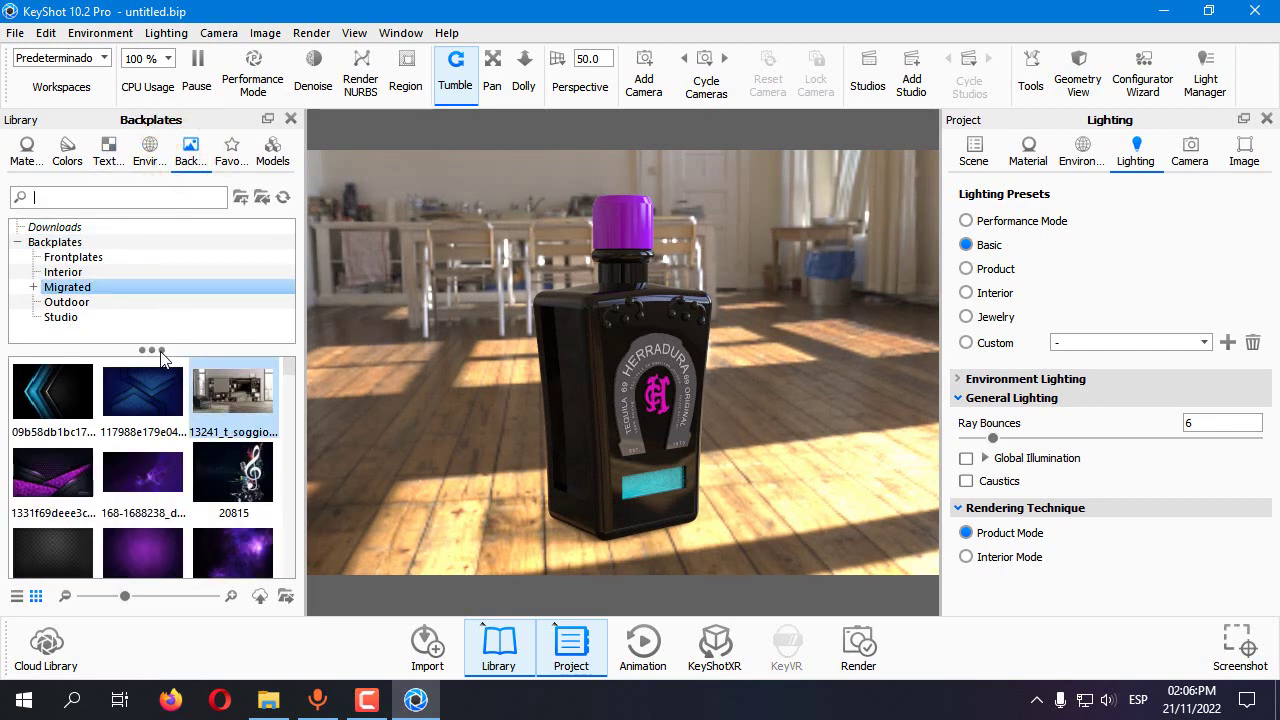
{"action": "scroll", "coordinate": [192, 447], "scroll_direction": "down", "scroll_amount": 3}
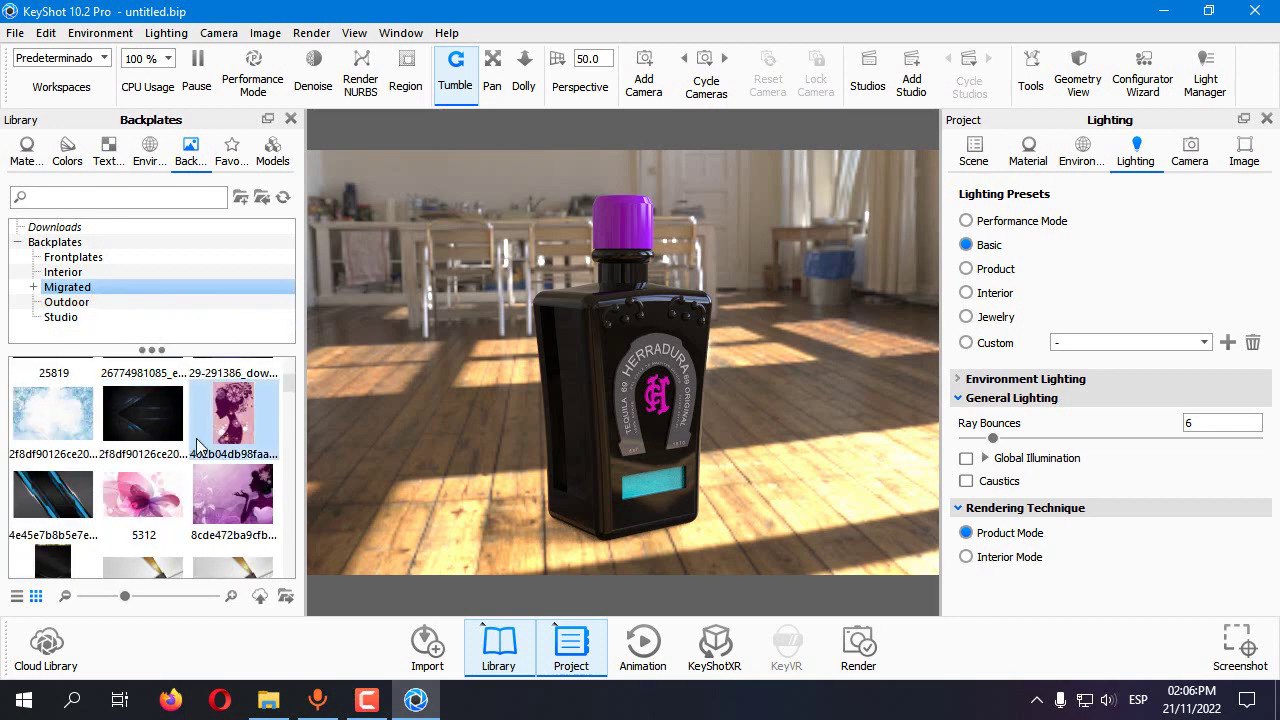
{"action": "left_click_drag", "start_coordinate": [288, 386], "coordinate": [288, 431]}
{"action": "left_click_drag", "start_coordinate": [64, 434], "coordinate": [483, 381]}
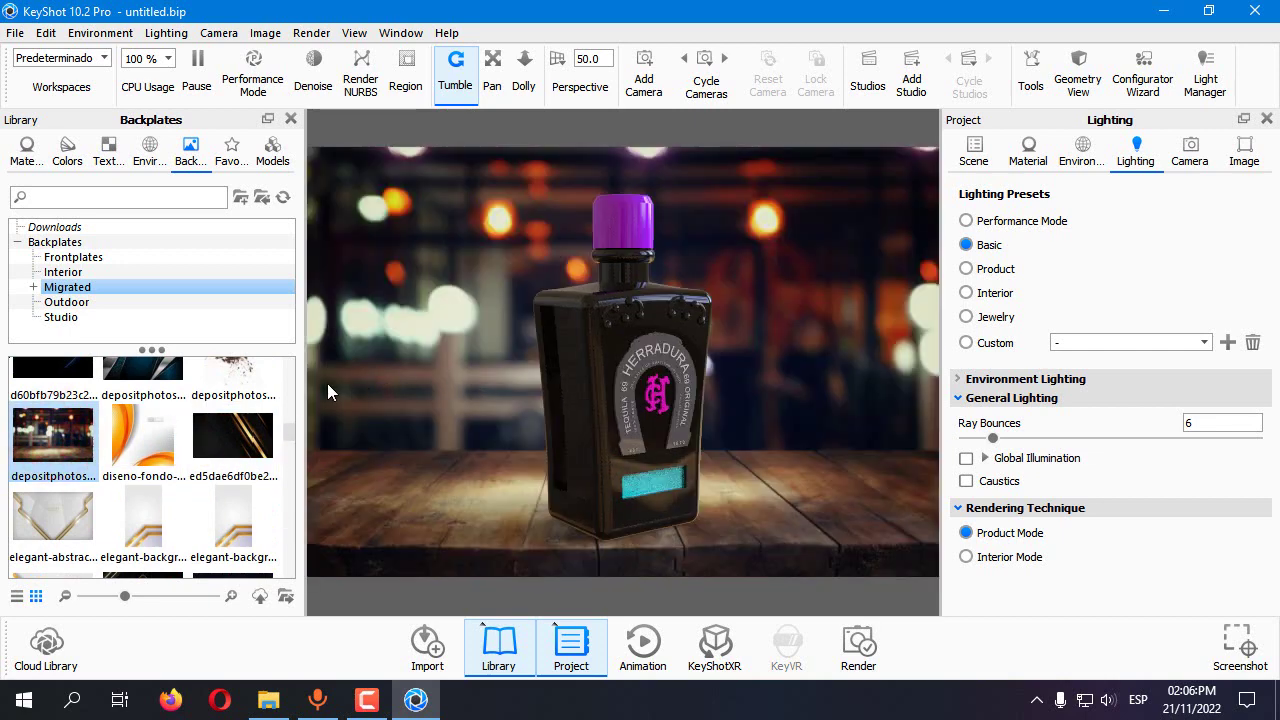
Replace the backplate with the Migrated istockphoto image of a reddish wooden table and warm hanging bar lamps
{"action": "left_click_drag", "start_coordinate": [289, 430], "coordinate": [290, 514]}
{"action": "left_click_drag", "start_coordinate": [52, 500], "coordinate": [530, 396]}
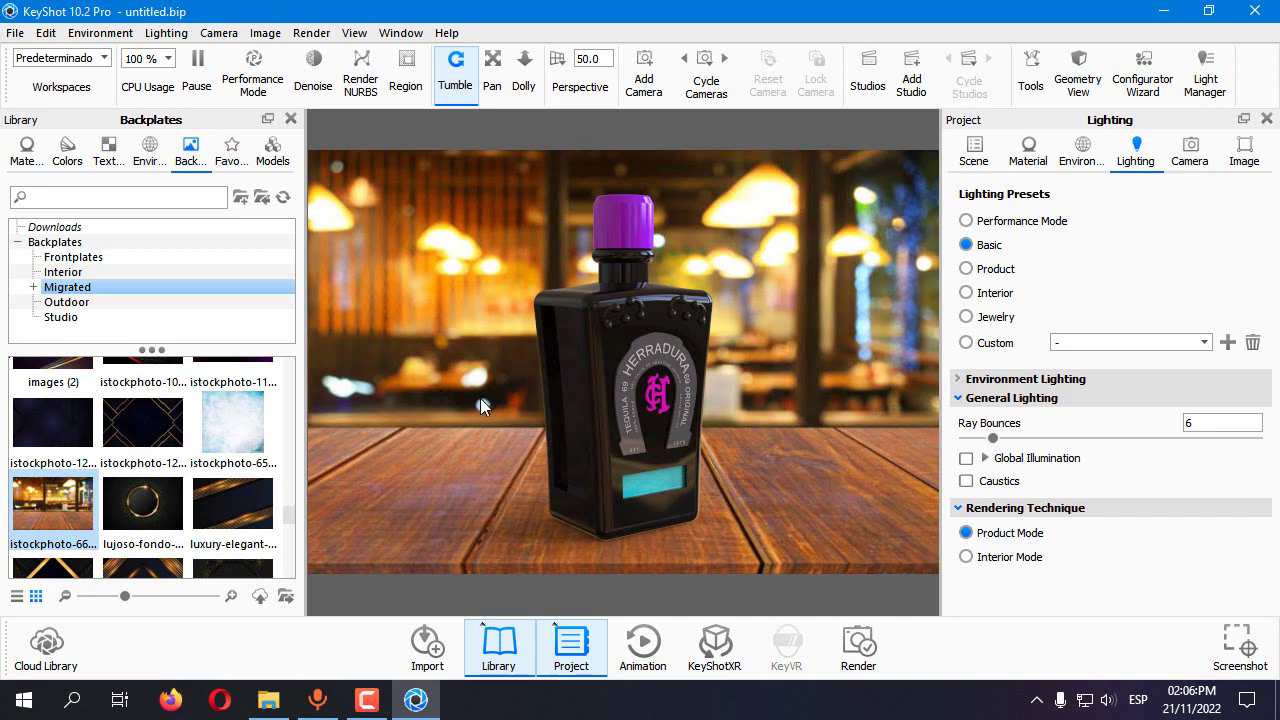
Hide the outer bottle part and apply the Liquid Chardonnay material to the inner liquid body
{"action": "right_click", "coordinate": [583, 353]}
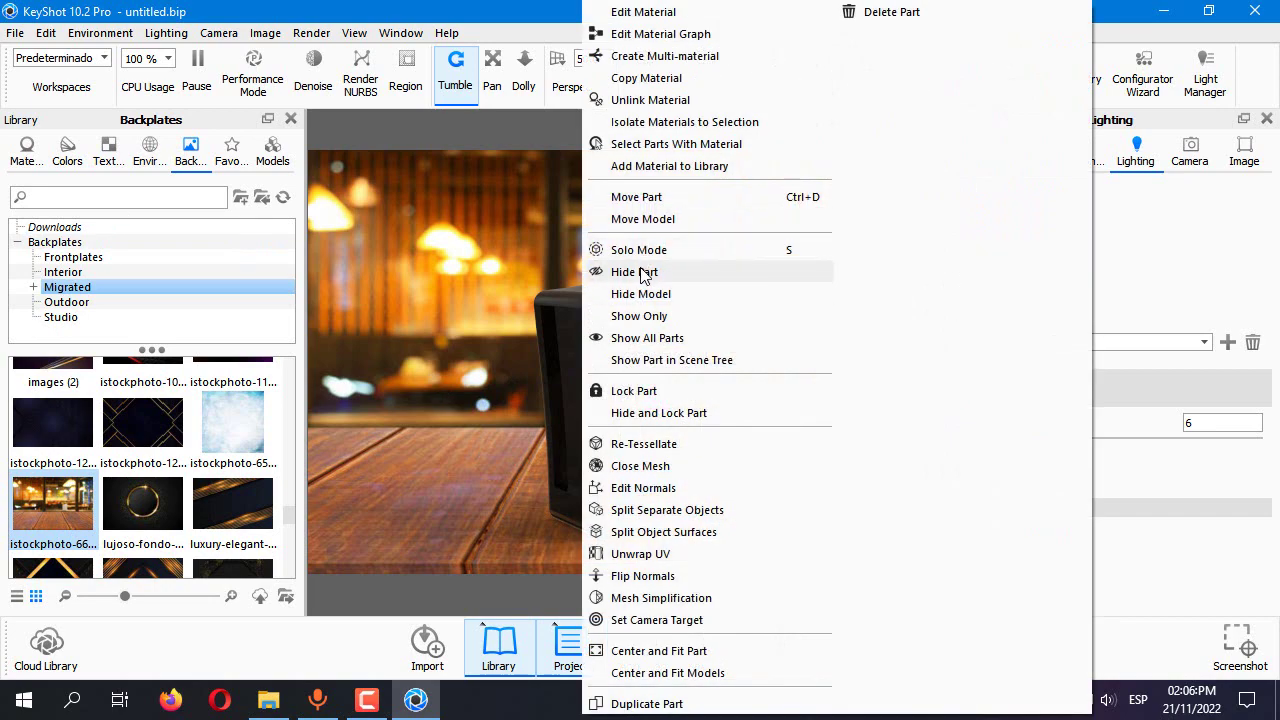
{"action": "left_click", "coordinate": [640, 273]}
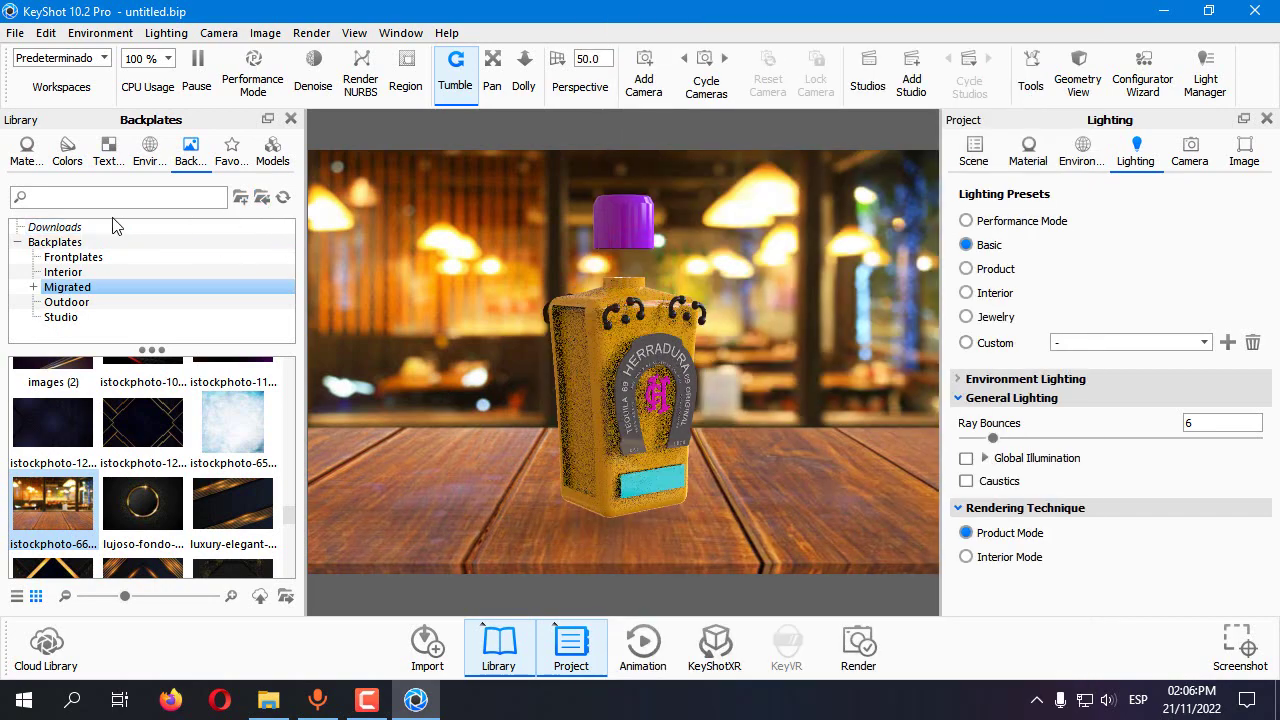
{"action": "left_click", "coordinate": [28, 155]}
{"action": "scroll", "coordinate": [80, 285], "scroll_direction": "down", "scroll_amount": 1}
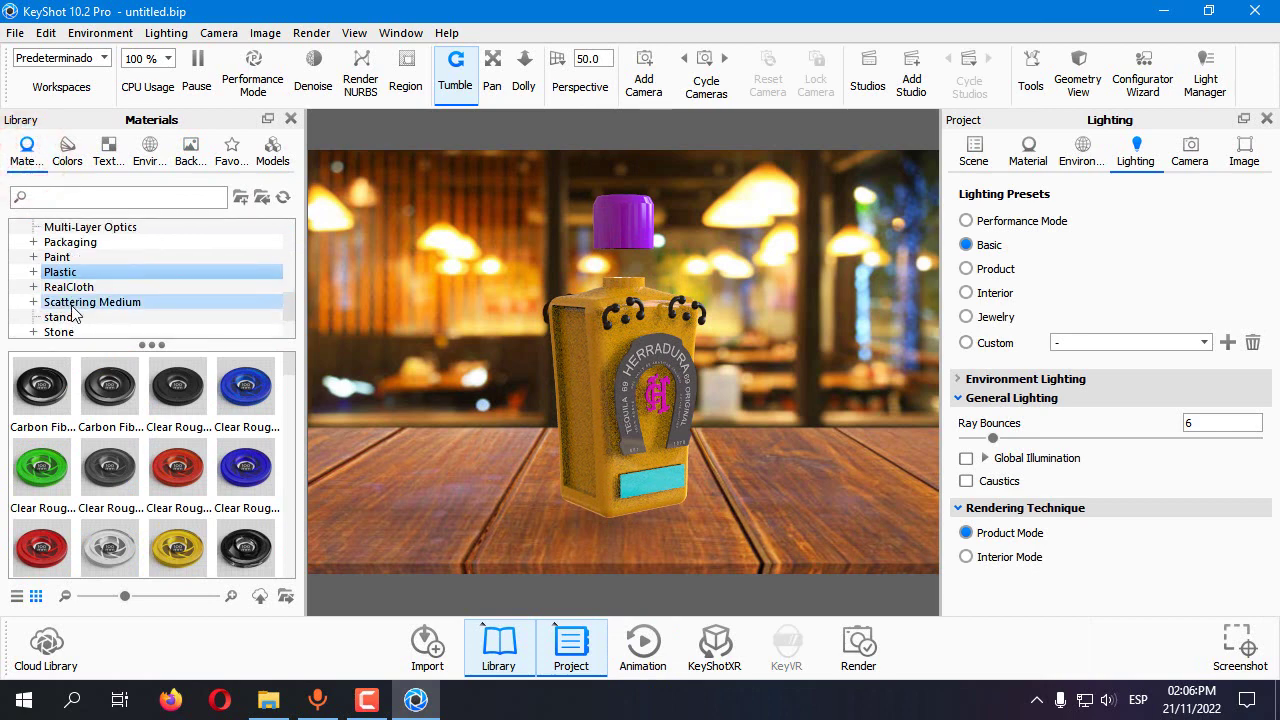
{"action": "scroll", "coordinate": [80, 285], "scroll_direction": "down", "scroll_amount": 1}
{"action": "scroll", "coordinate": [80, 280], "scroll_direction": "up", "scroll_amount": 3}
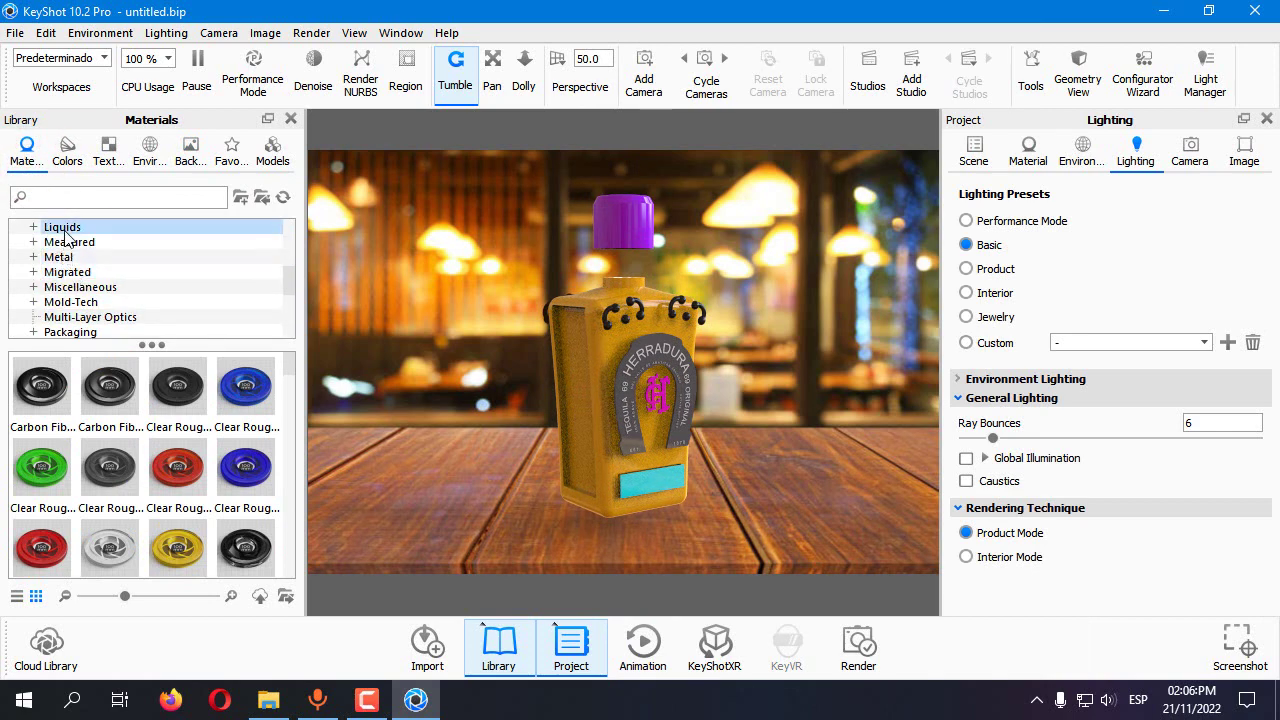
{"action": "left_click", "coordinate": [62, 227]}
{"action": "left_click_drag", "start_coordinate": [177, 472], "coordinate": [573, 359]}
{"action": "left_click_drag", "start_coordinate": [840, 390], "coordinate": [678, 405]}
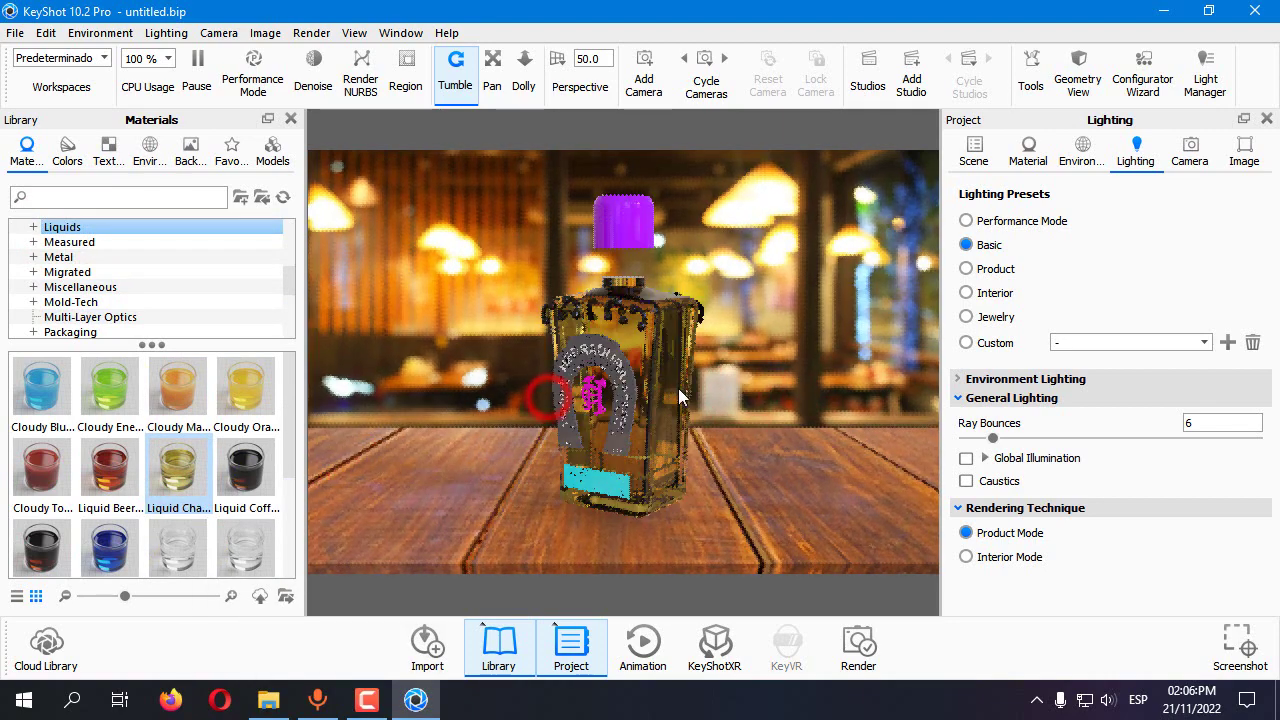
Shift the Chardonnay liquid's color to a warm #FCF1DE and set its transparency distance to 1.489 cm
{"action": "double_click", "coordinate": [659, 369]}
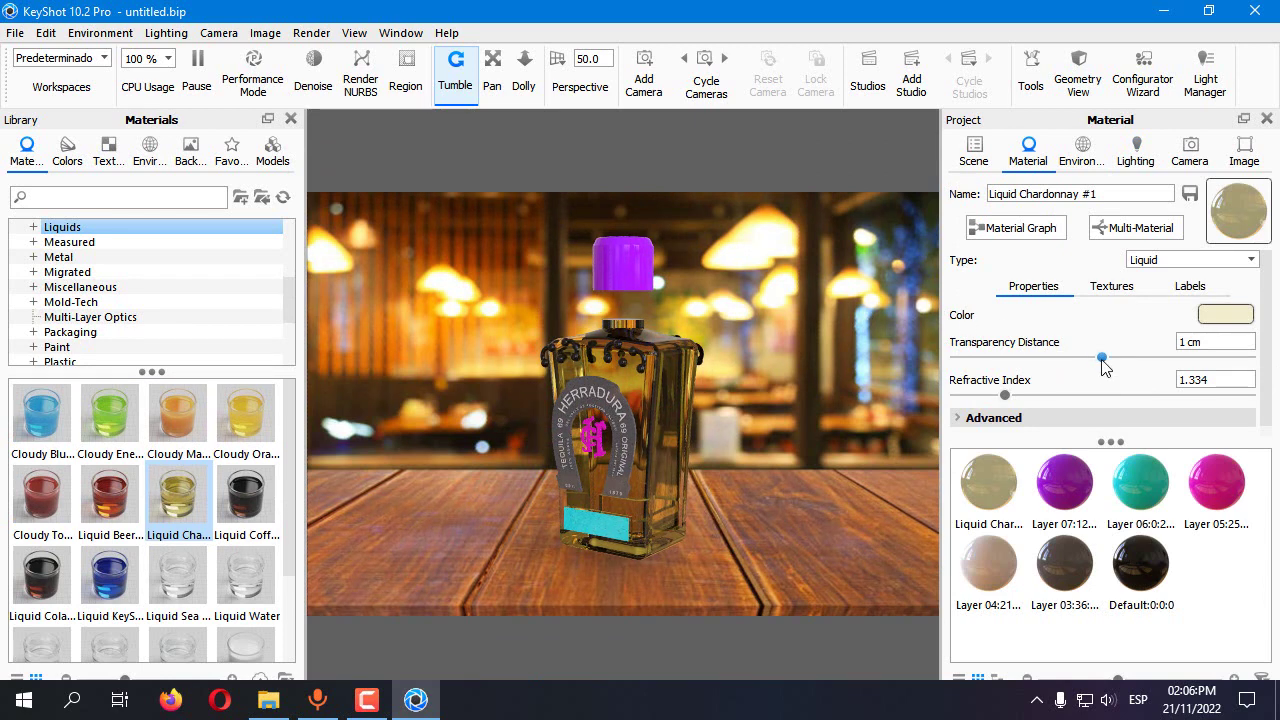
{"action": "mouse_move", "coordinate": [1102, 358]}
{"action": "left_mouse_down"}
{"action": "mouse_move", "coordinate": [1062, 358]}
{"action": "mouse_move", "coordinate": [1083, 357]}
{"action": "left_mouse_up"}
{"action": "left_click", "coordinate": [1223, 326]}
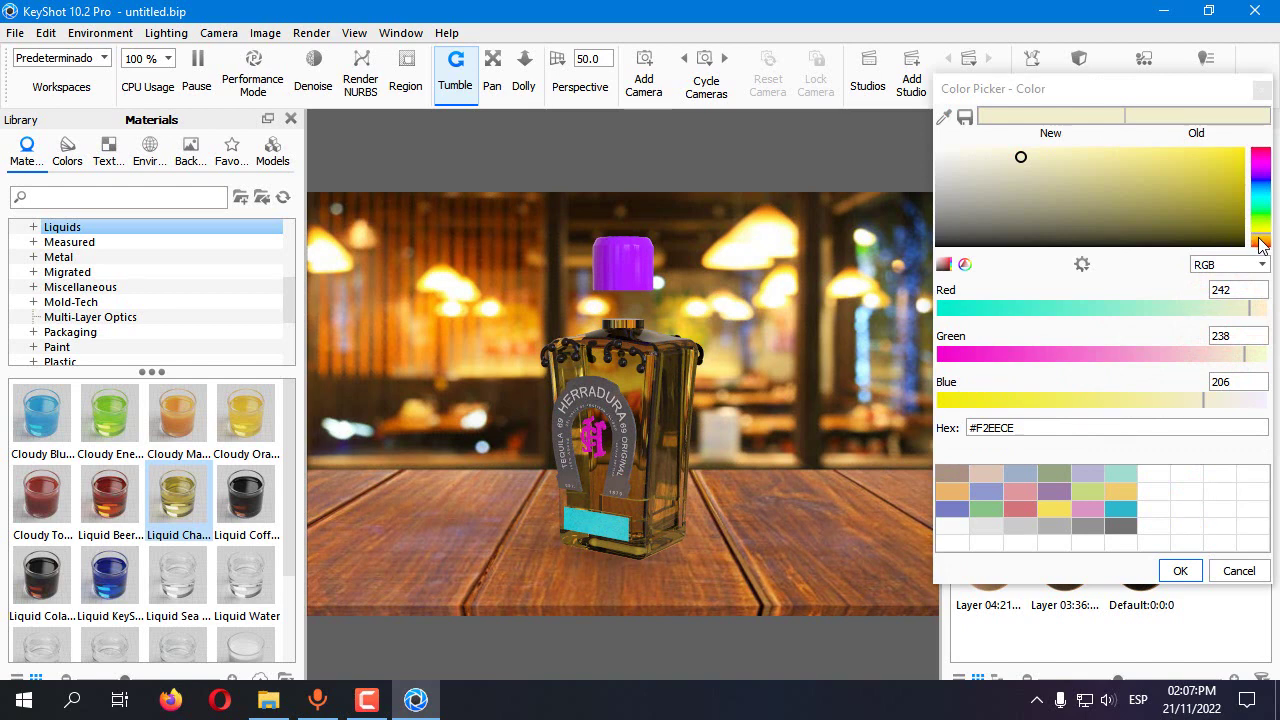
{"action": "left_click", "coordinate": [1260, 246]}
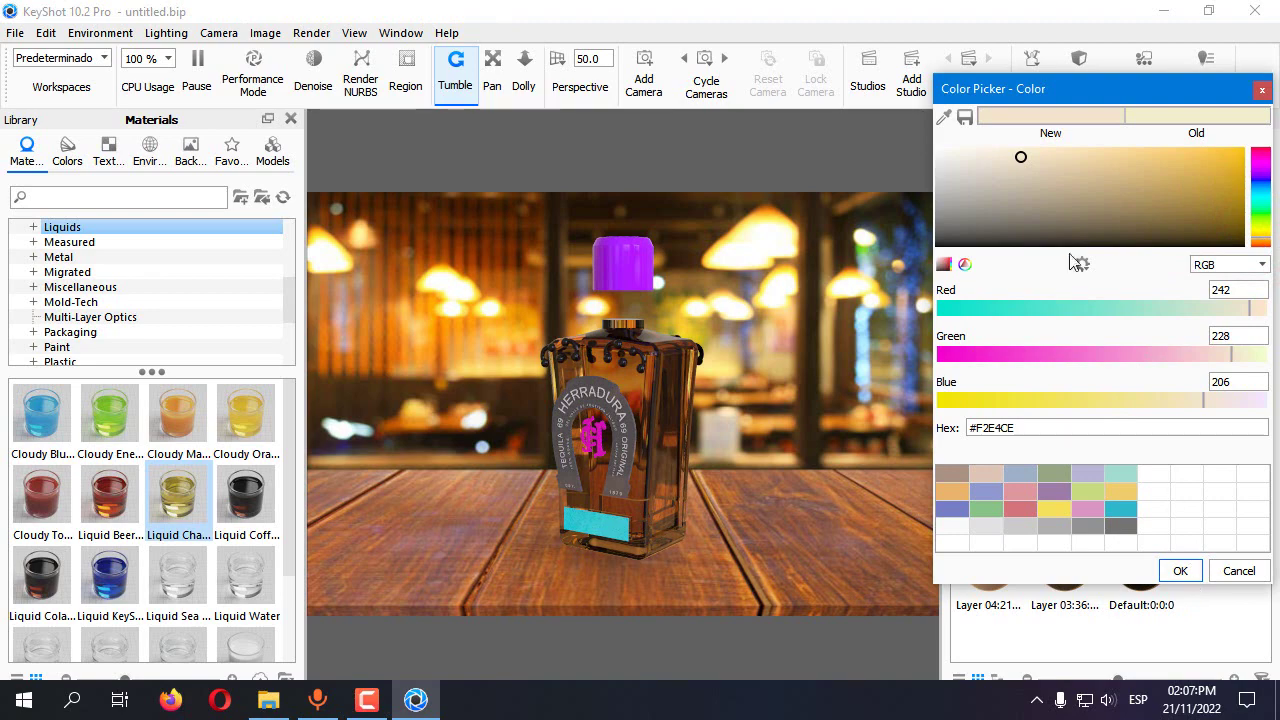
{"action": "left_click", "coordinate": [1006, 149]}
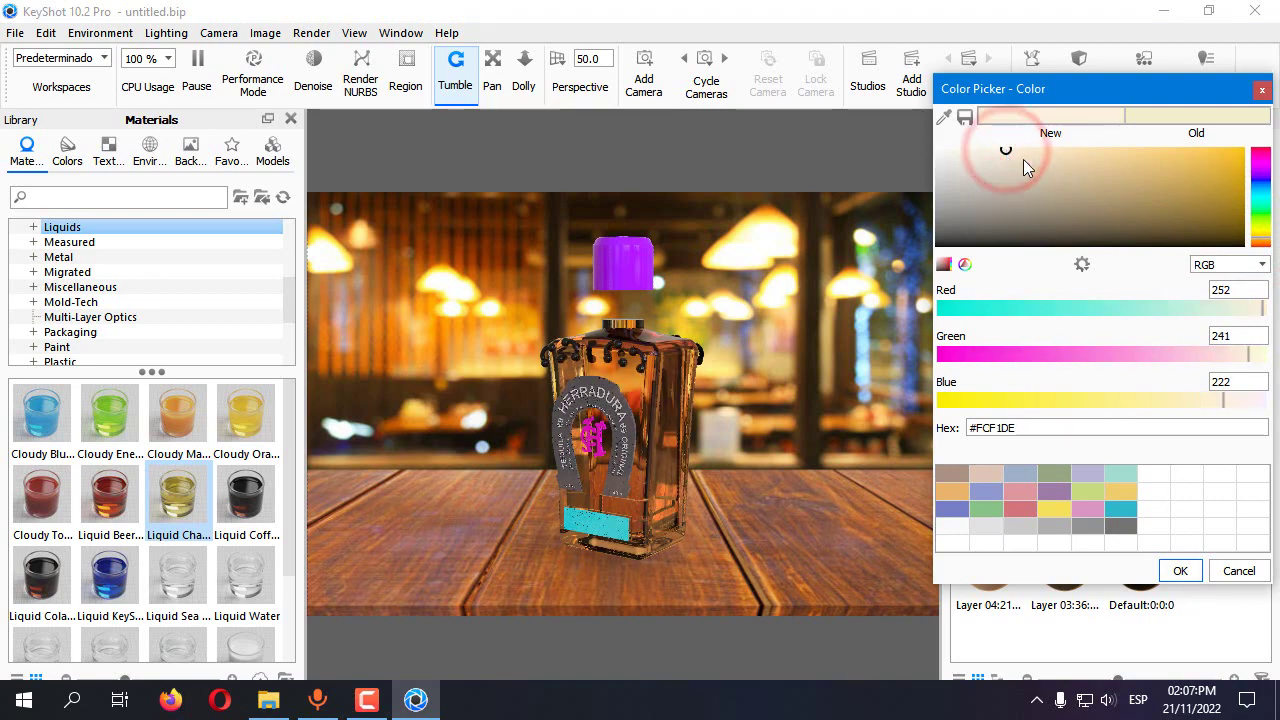
{"action": "left_click", "coordinate": [1174, 570]}
{"action": "left_click", "coordinate": [1084, 357]}
{"action": "left_click_drag", "start_coordinate": [1111, 358], "coordinate": [1175, 366]}
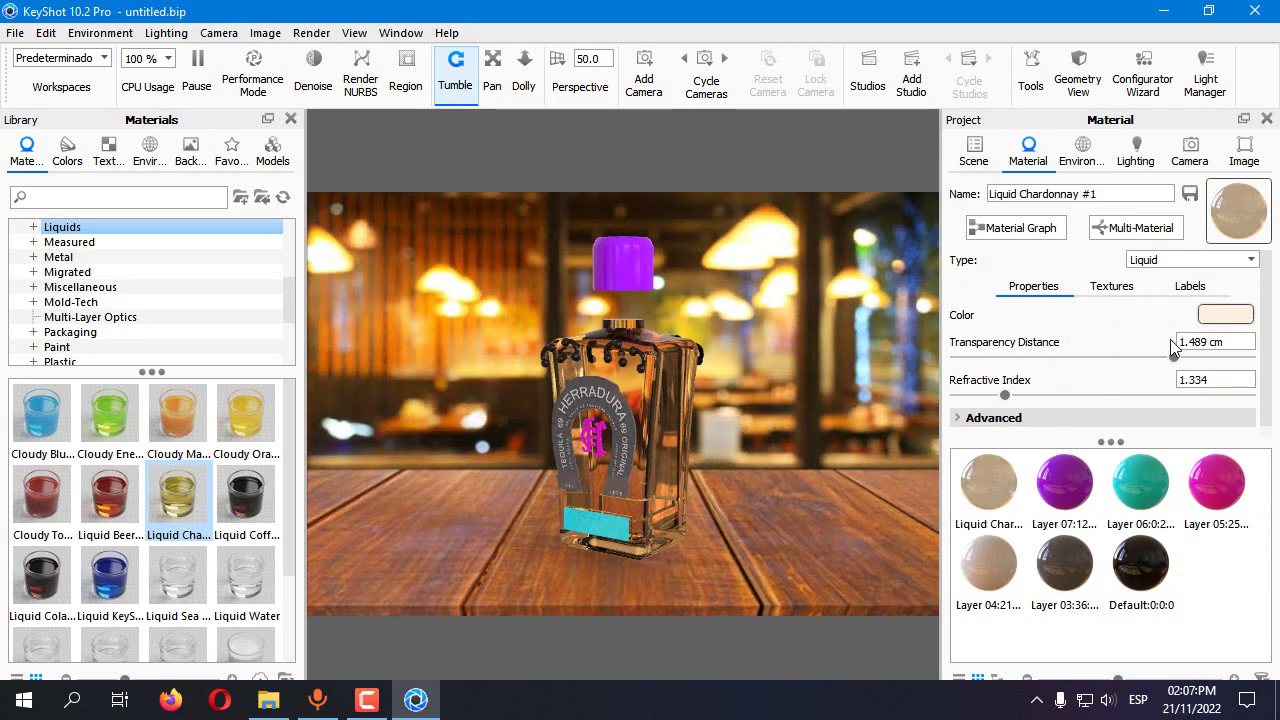
Lighten the Chardonnay liquid's color to #FBF4E9
{"action": "left_click", "coordinate": [1218, 315]}
{"action": "left_click", "coordinate": [997, 153]}
{"action": "left_click", "coordinate": [980, 151]}
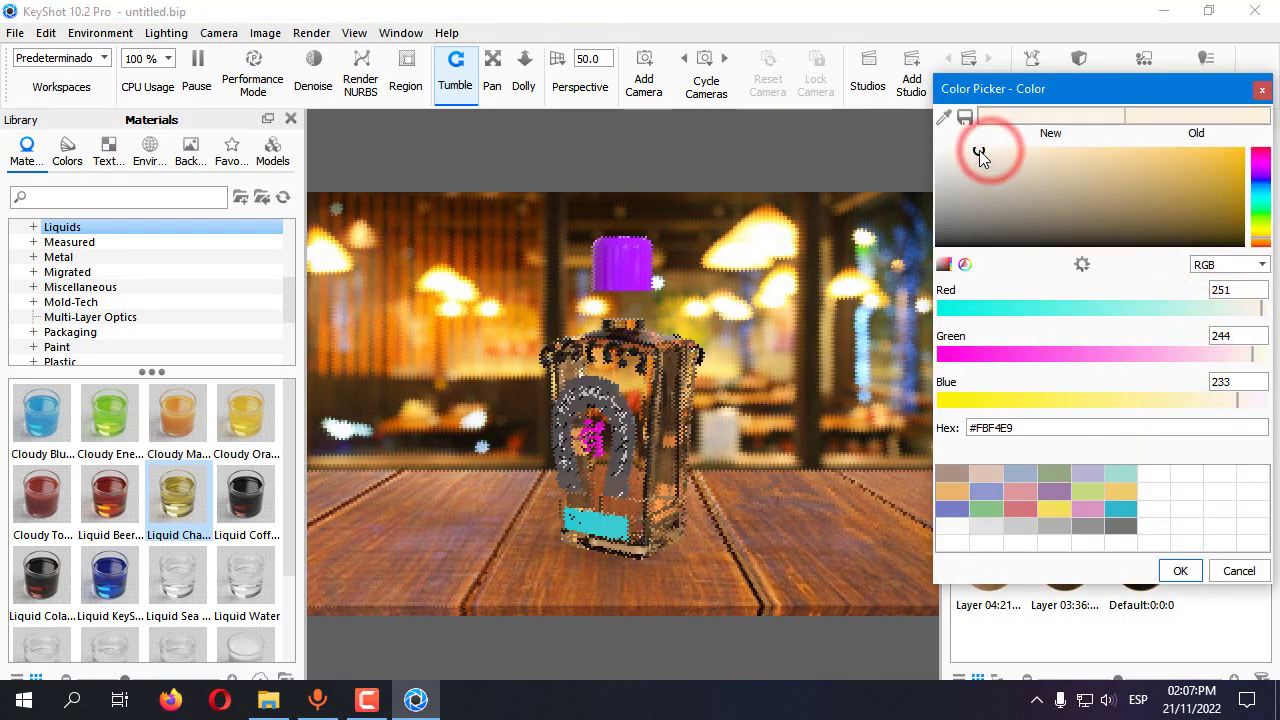
{"action": "left_click", "coordinate": [1177, 570]}
Show all hidden parts and apply the Glass (Solid) Grey material to the outer bottle
{"action": "right_click", "coordinate": [652, 402]}
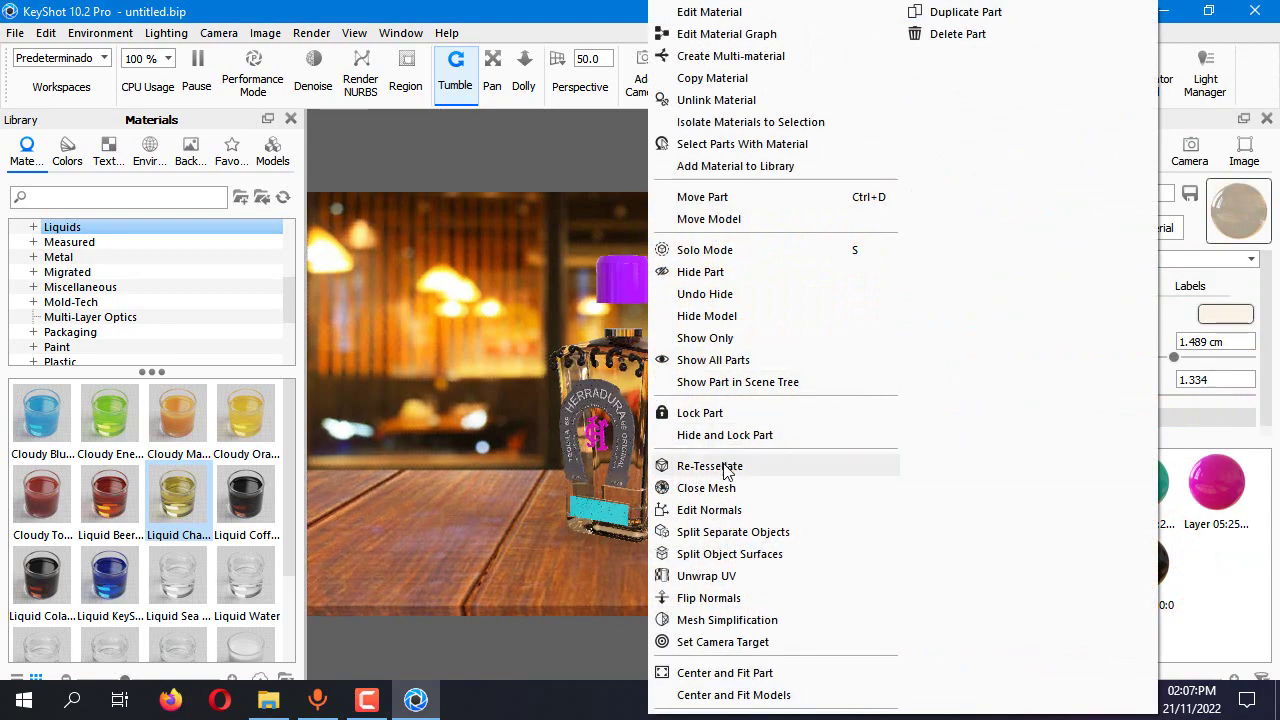
{"action": "left_click", "coordinate": [713, 360]}
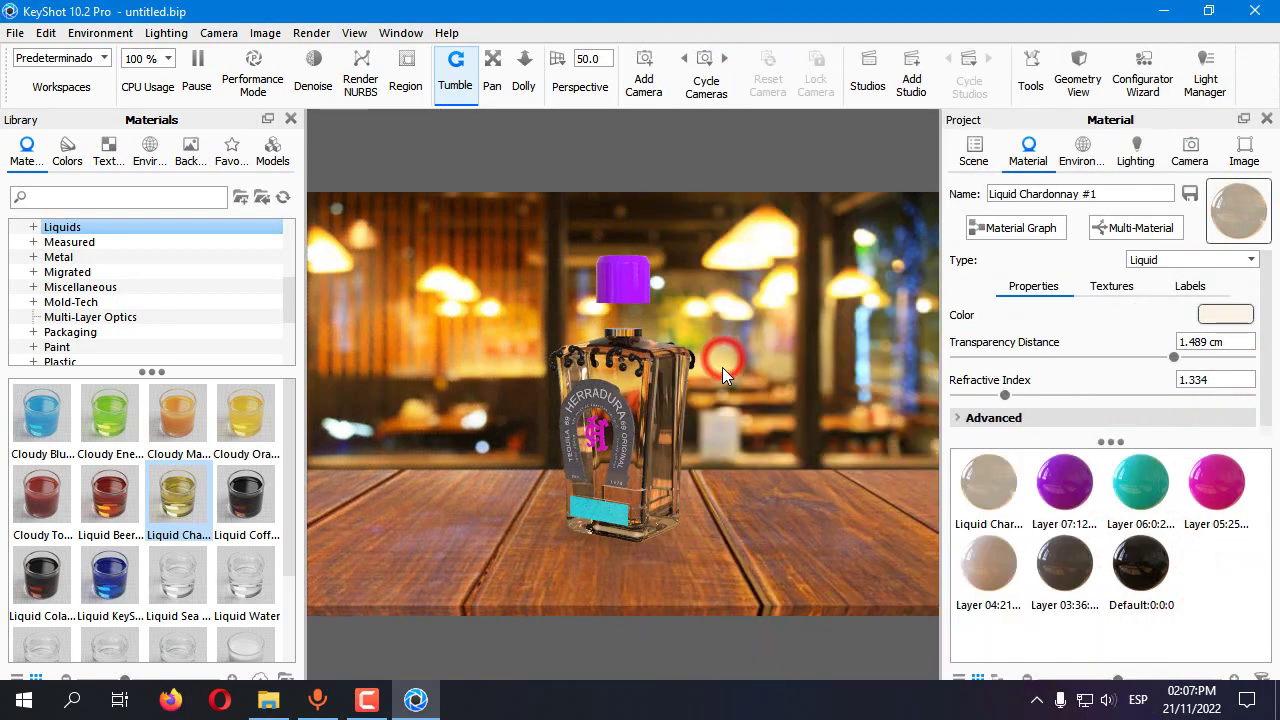
{"action": "scroll", "coordinate": [86, 258], "scroll_direction": "up", "scroll_amount": 2}
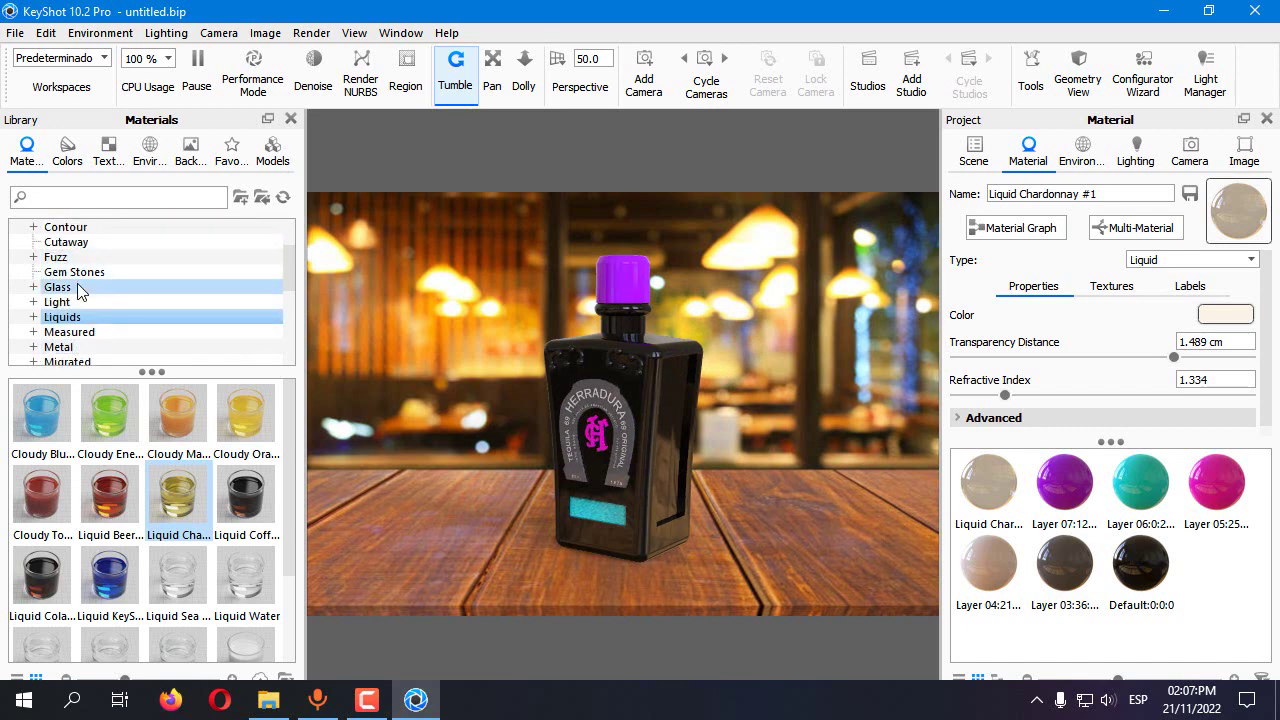
{"action": "left_click", "coordinate": [81, 289]}
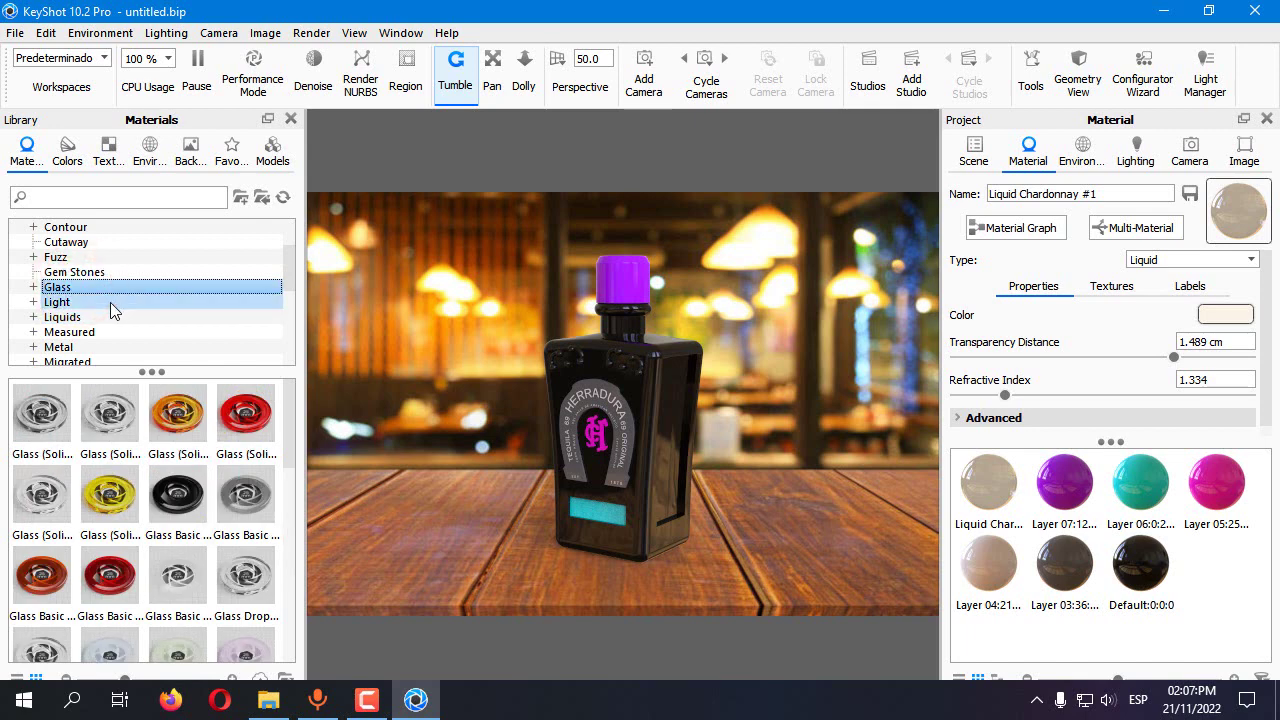
{"action": "left_click_drag", "start_coordinate": [108, 415], "coordinate": [646, 402]}
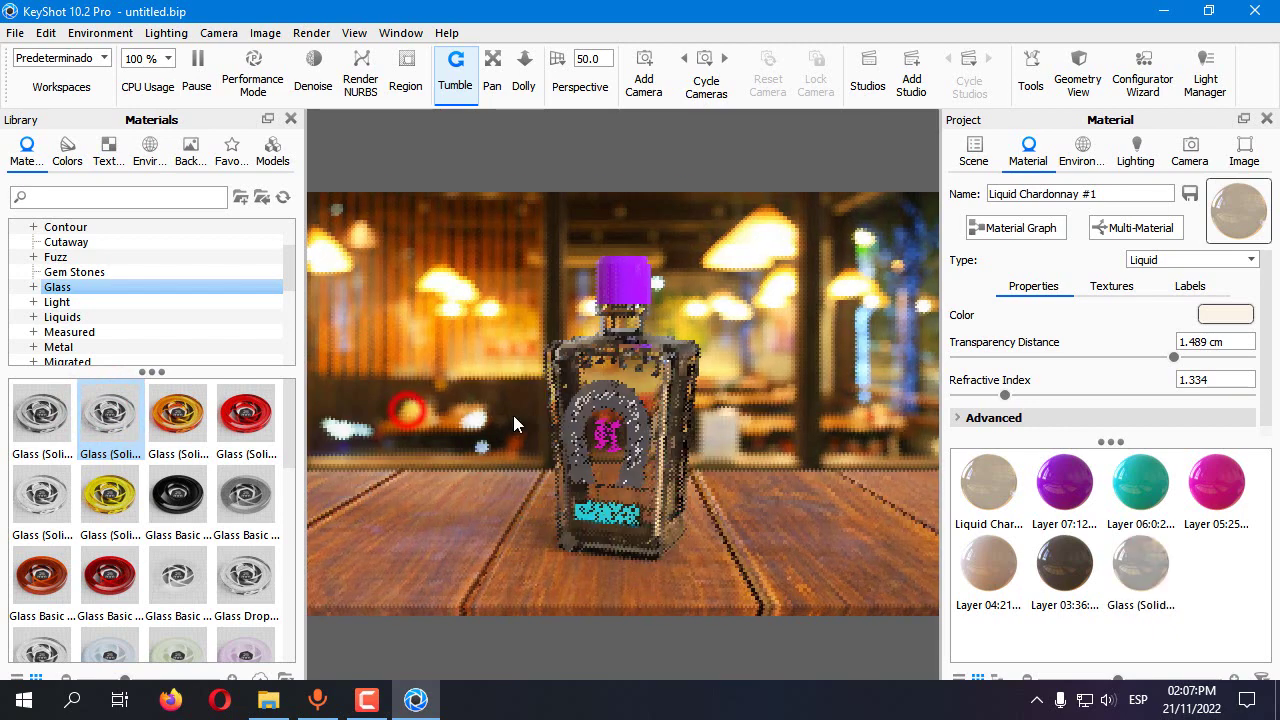
{"action": "left_click", "coordinate": [740, 425]}
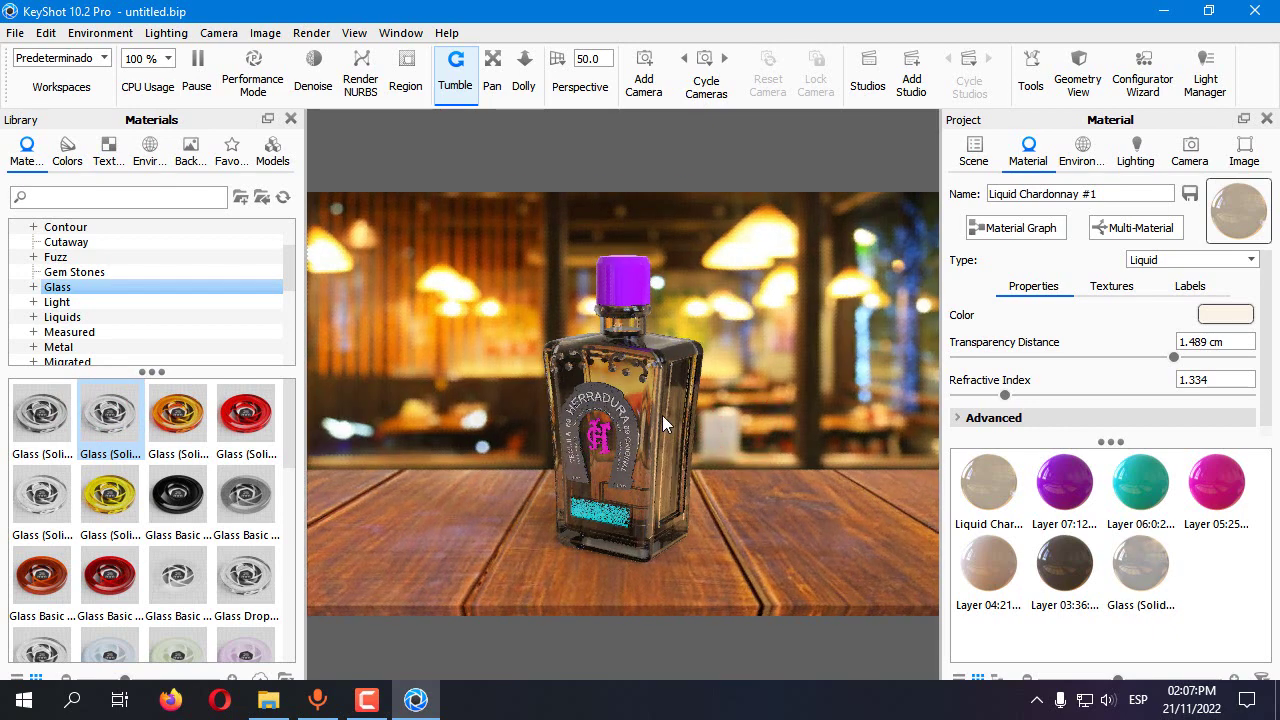
Try adjusting the outer bottle's glass roughness and applying other solid glass materials to it
{"action": "left_click", "coordinate": [662, 415]}
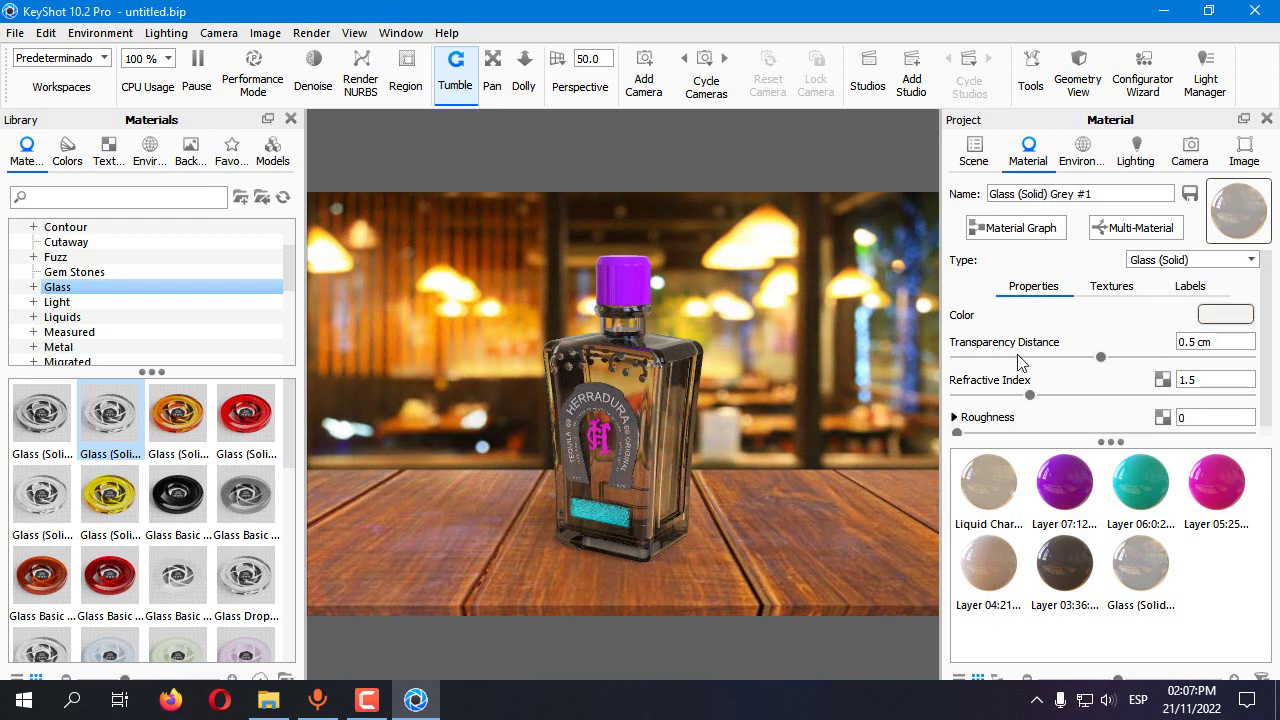
{"action": "scroll", "coordinate": [988, 395], "scroll_direction": "down", "scroll_amount": 1}
{"action": "left_click_drag", "start_coordinate": [958, 430], "coordinate": [960, 424]}
{"action": "left_click_drag", "start_coordinate": [50, 428], "coordinate": [652, 481]}
{"action": "left_click", "coordinate": [44, 498]}
{"action": "left_click", "coordinate": [711, 505]}
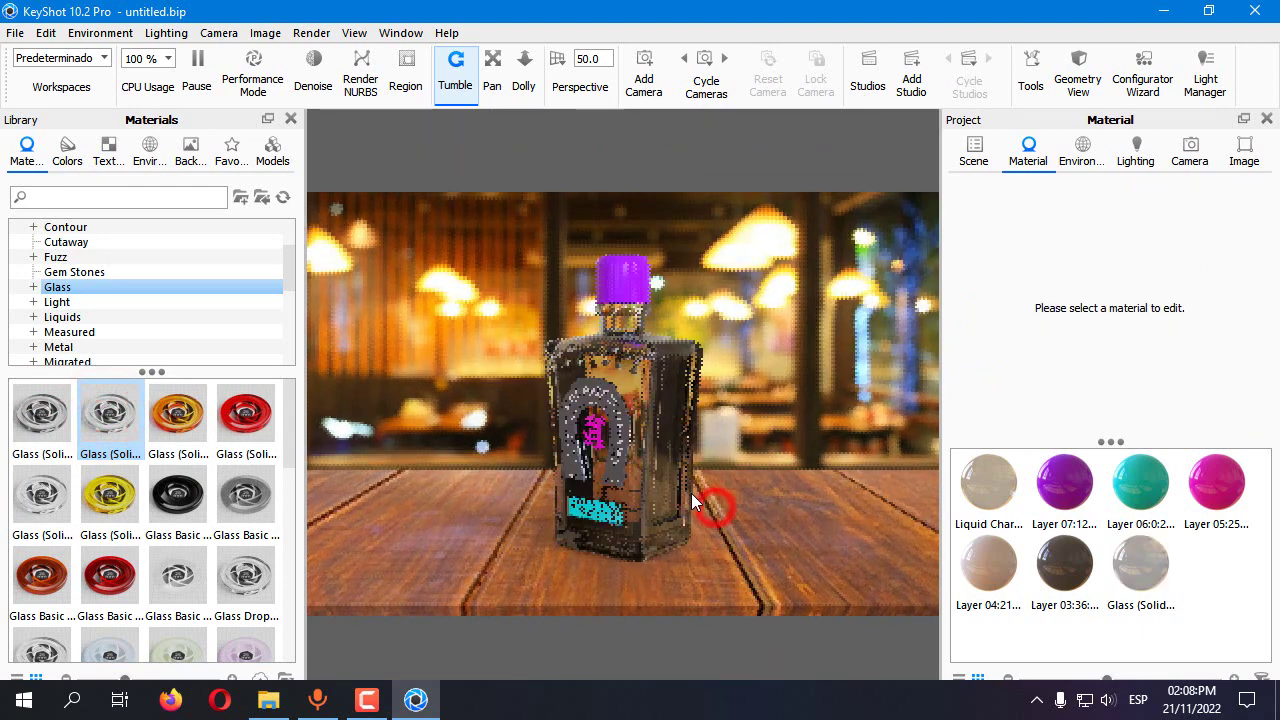
Tint the outer bottle's solid glass with the pale yellow-green color #F6F7ED
{"action": "double_click", "coordinate": [674, 471]}
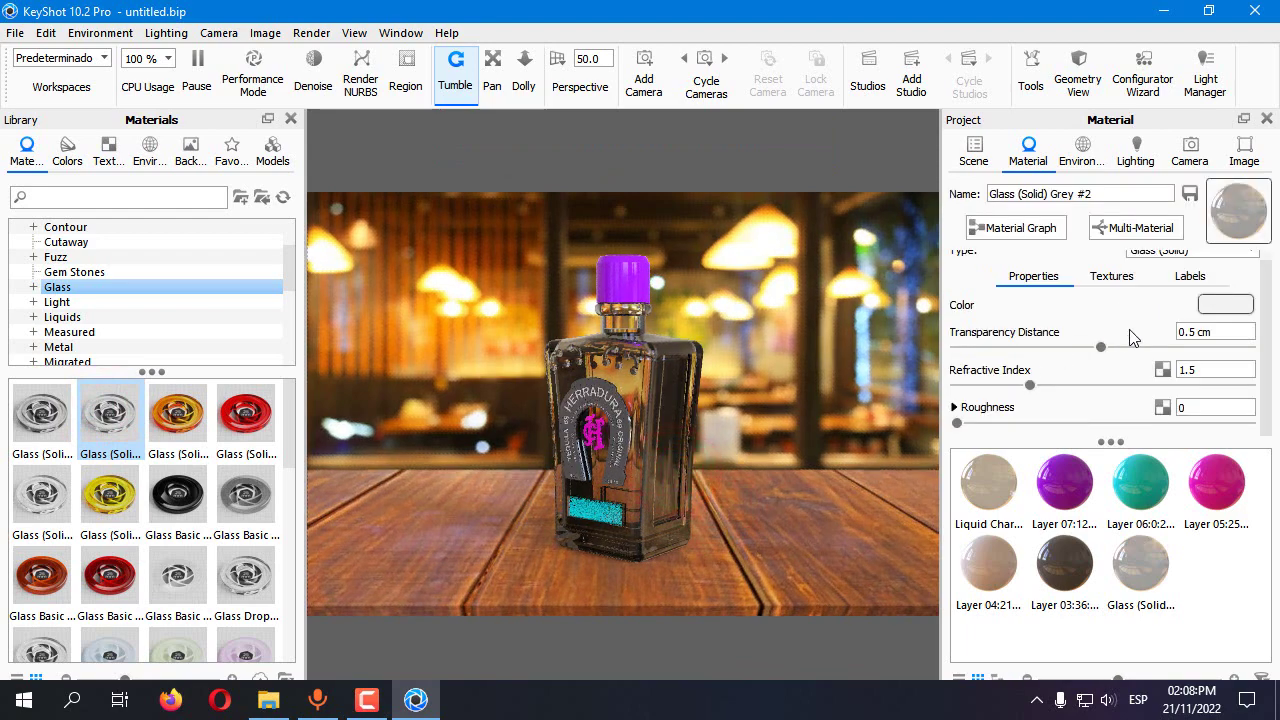
{"action": "left_click", "coordinate": [1224, 306]}
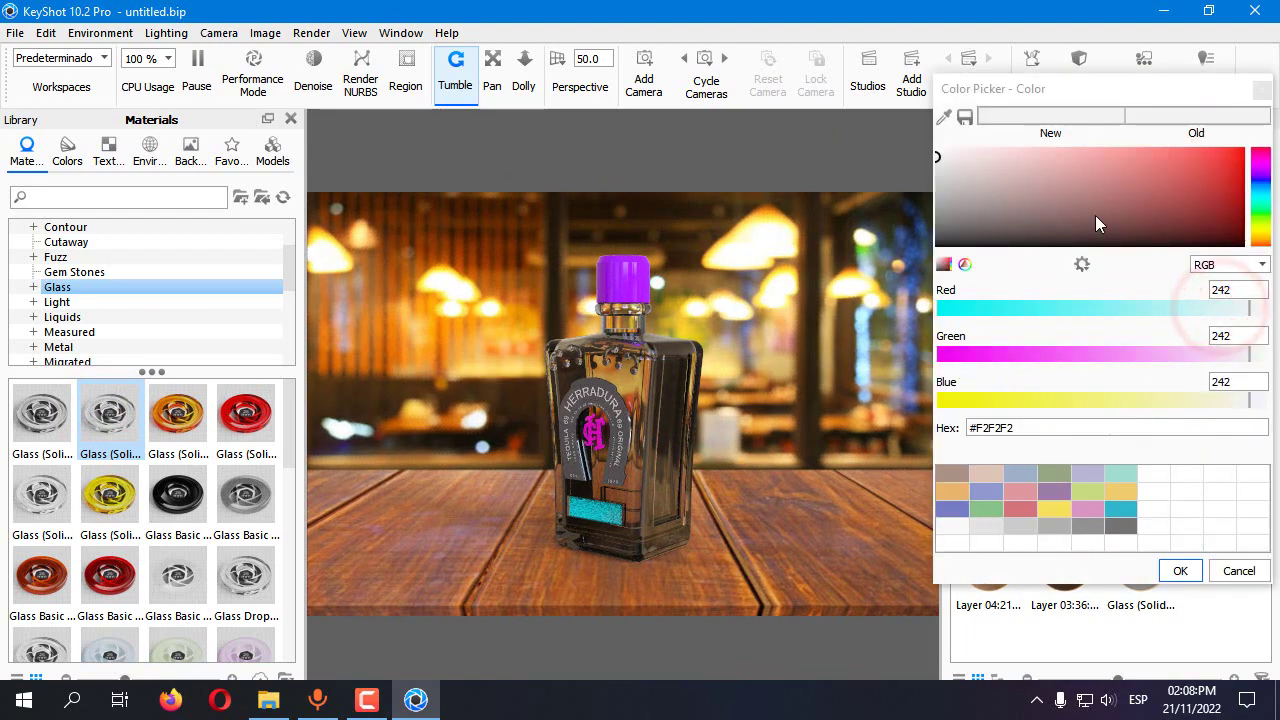
{"action": "left_click_drag", "start_coordinate": [1257, 236], "coordinate": [1254, 222]}
{"action": "left_click", "coordinate": [990, 162]}
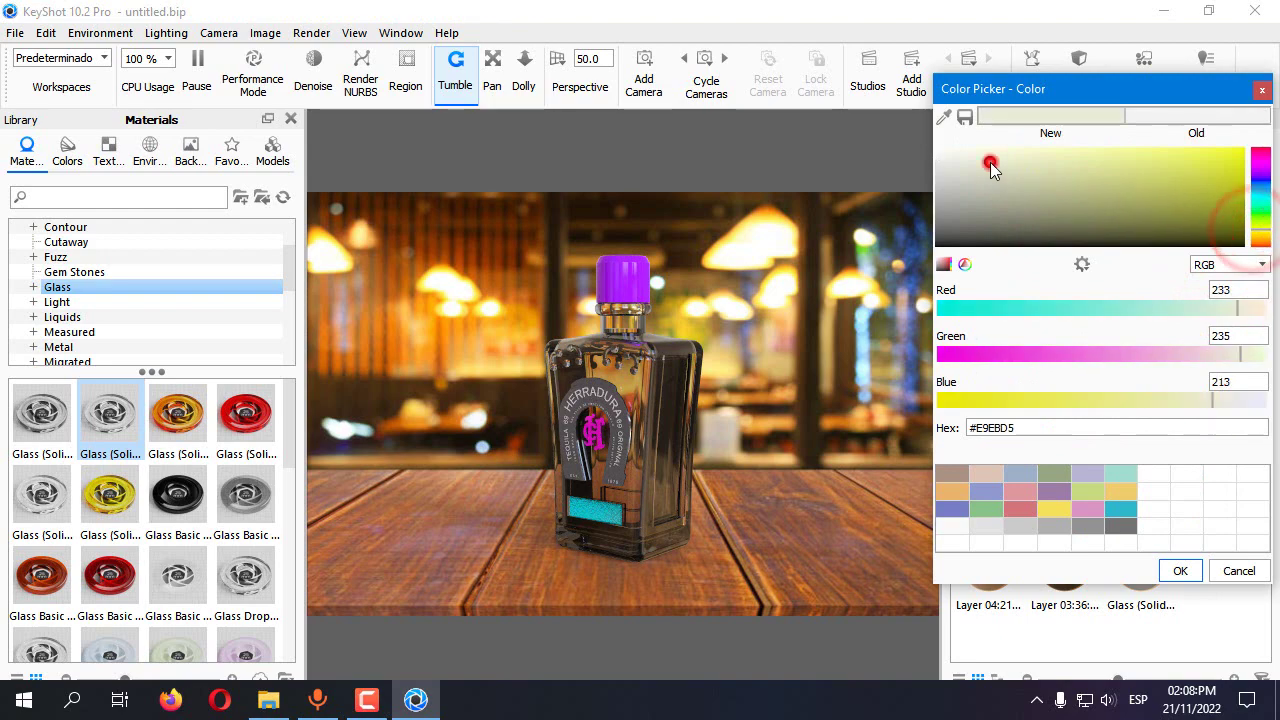
{"action": "left_click", "coordinate": [975, 149]}
{"action": "left_click", "coordinate": [973, 155]}
{"action": "left_click", "coordinate": [971, 153]}
{"action": "left_click", "coordinate": [960, 157]}
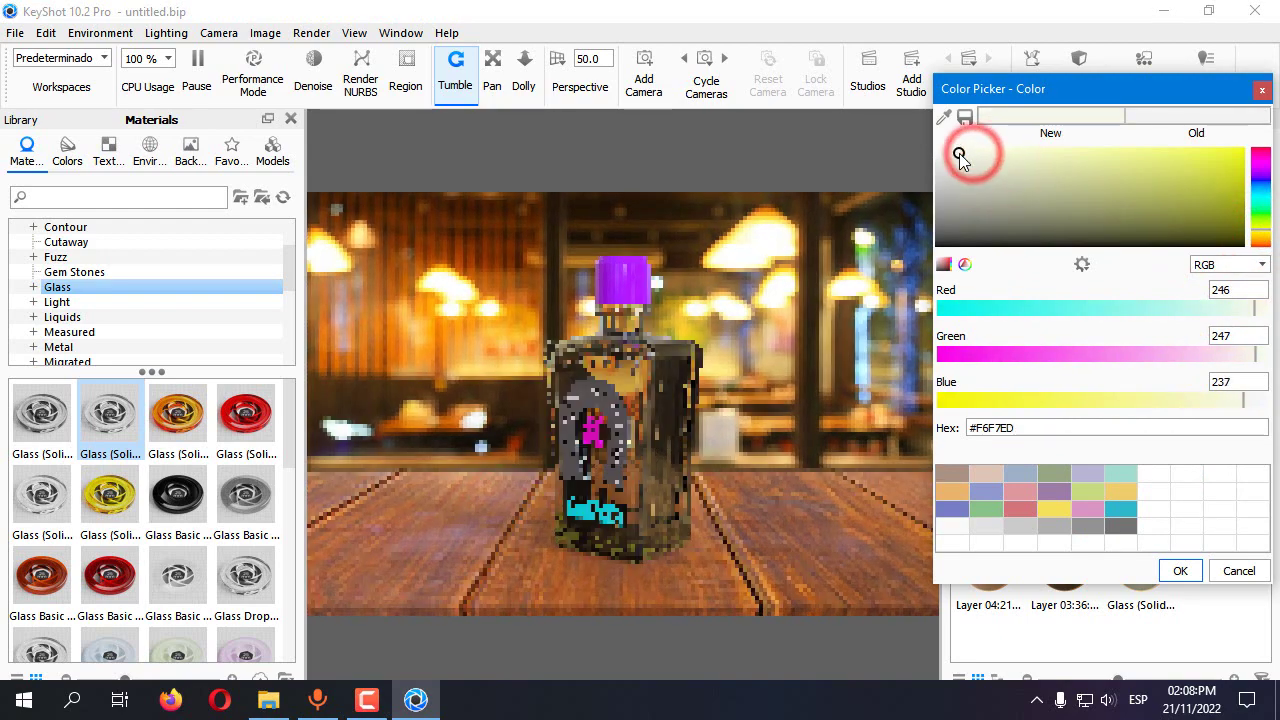
{"action": "left_click", "coordinate": [1180, 570]}
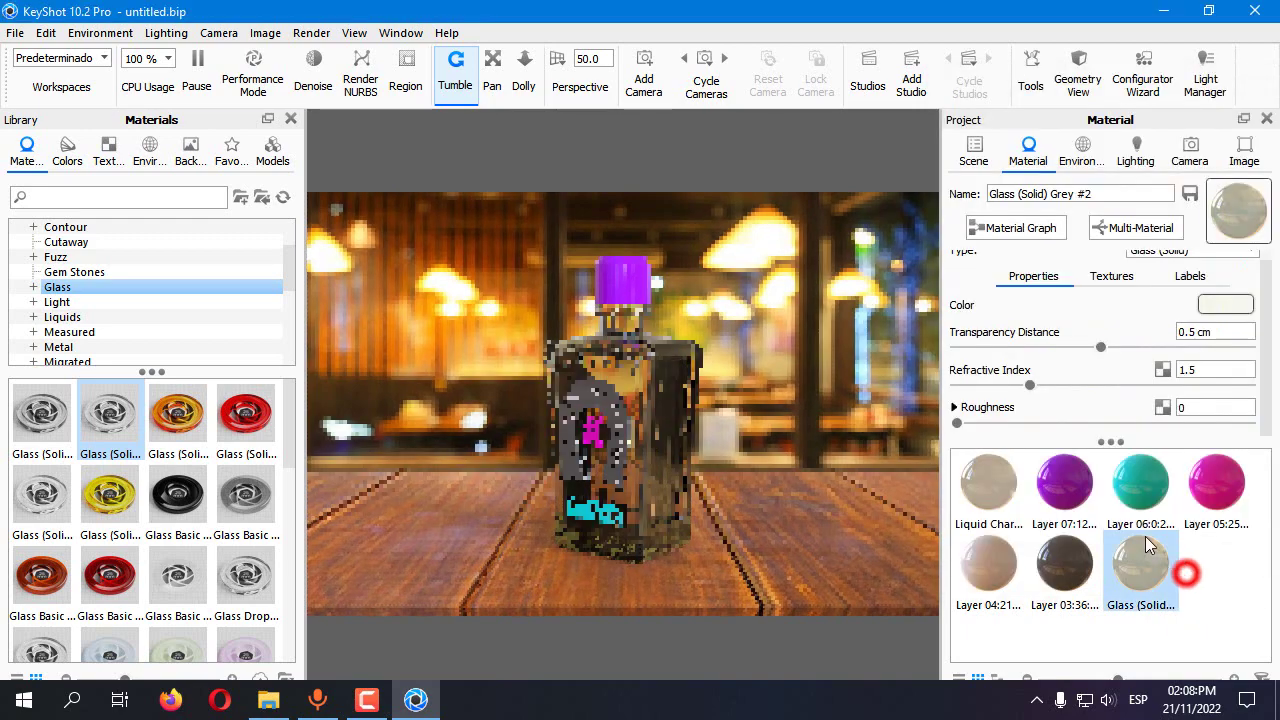
Raise the Liquid Chardonnay material's transparency distance to 5 cm and increase it further beyond that
{"action": "left_click", "coordinate": [978, 492]}
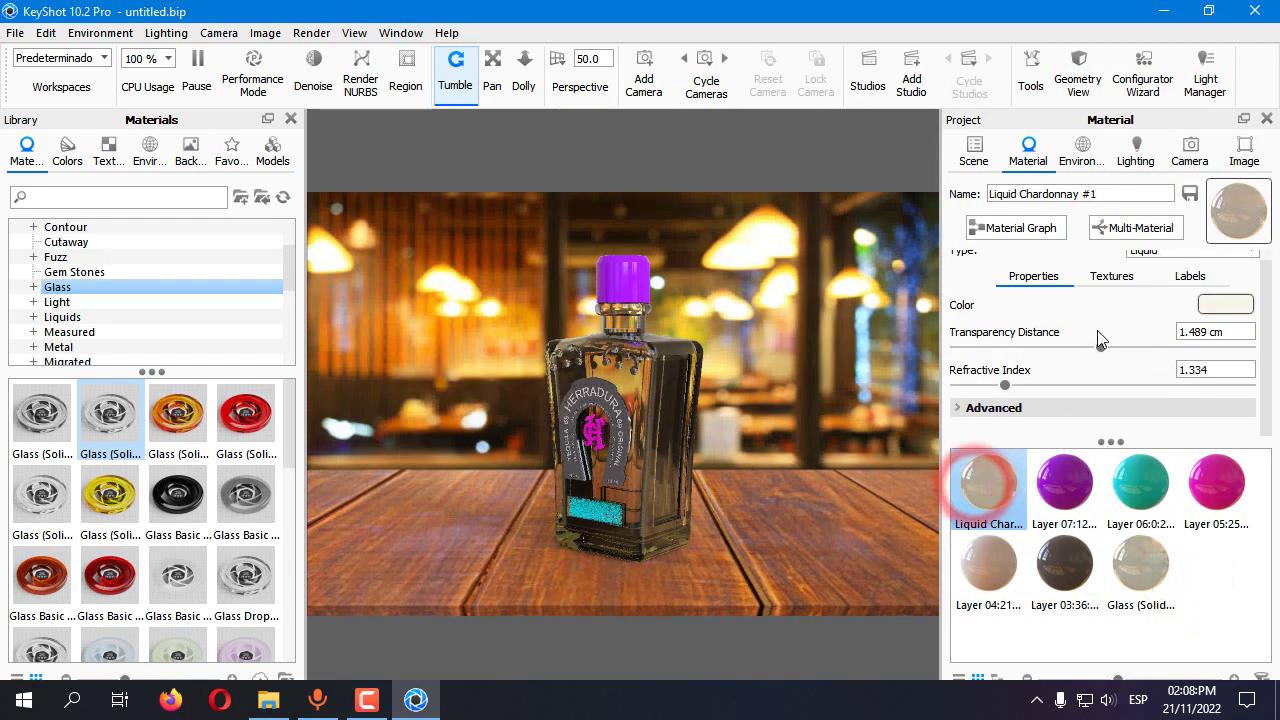
{"action": "left_click_drag", "start_coordinate": [1101, 348], "coordinate": [1216, 348]}
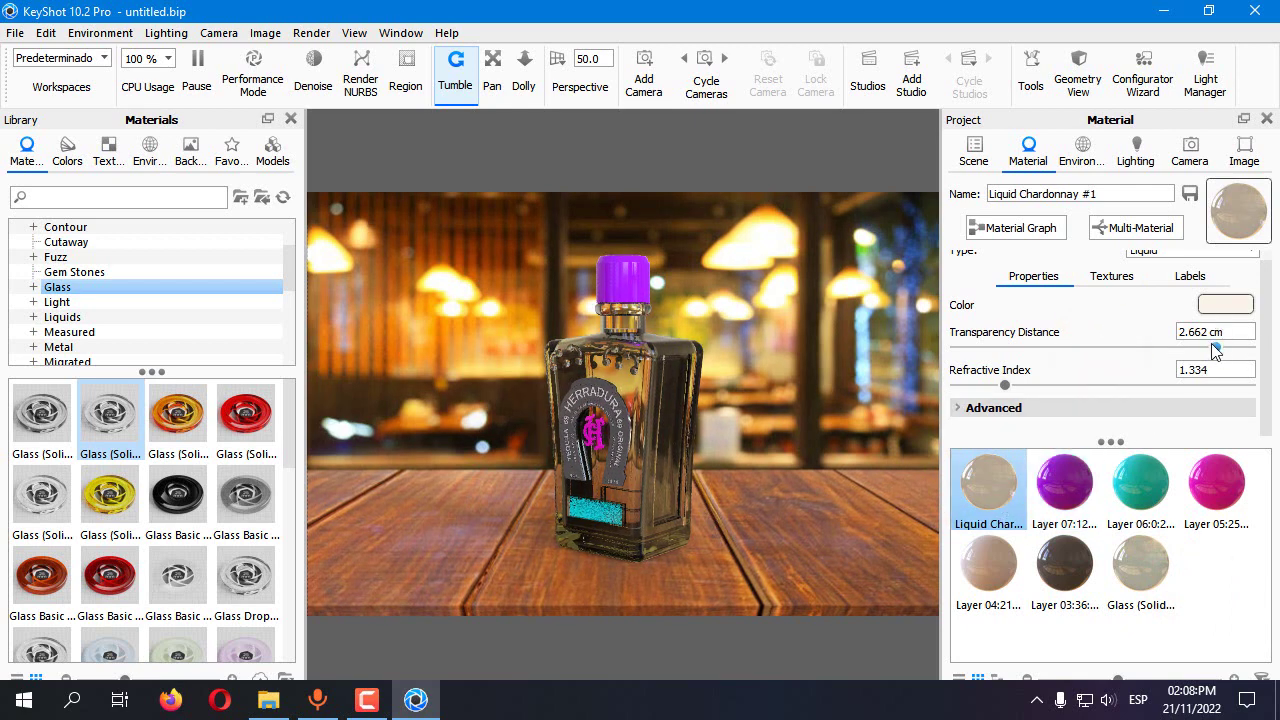
{"action": "left_click", "coordinate": [1213, 332]}
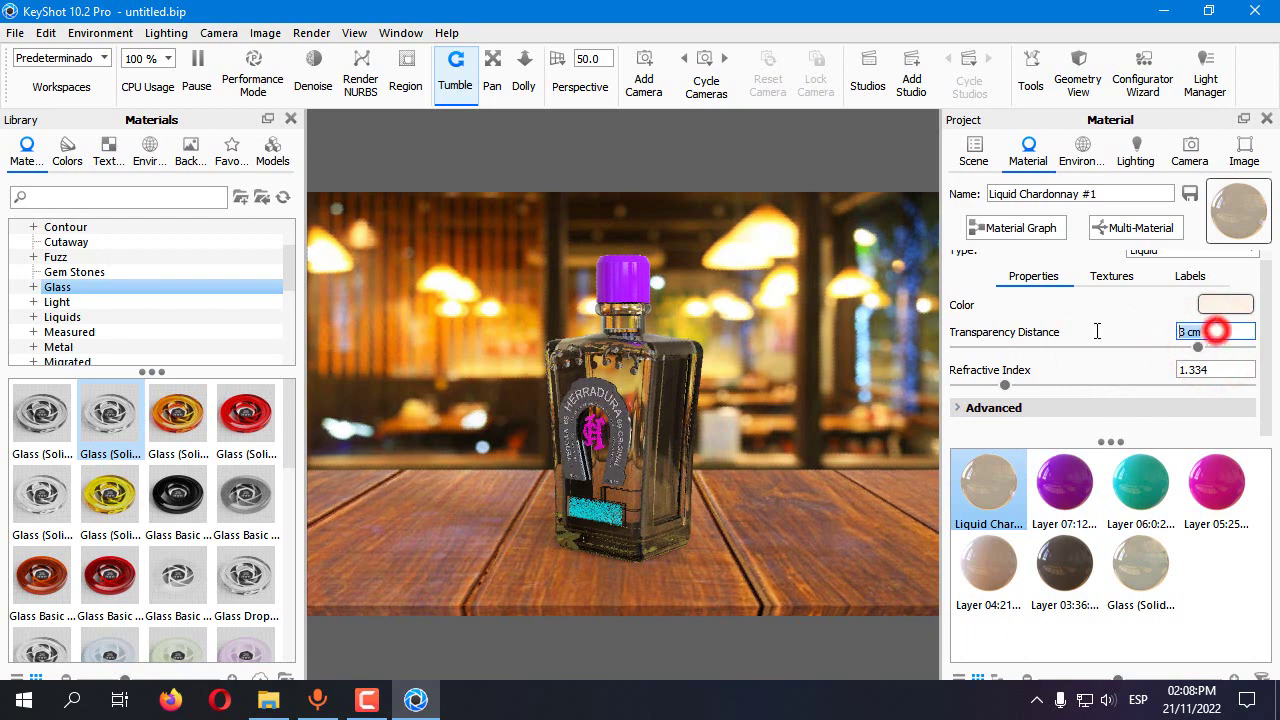
{"action": "type", "text": "5"}
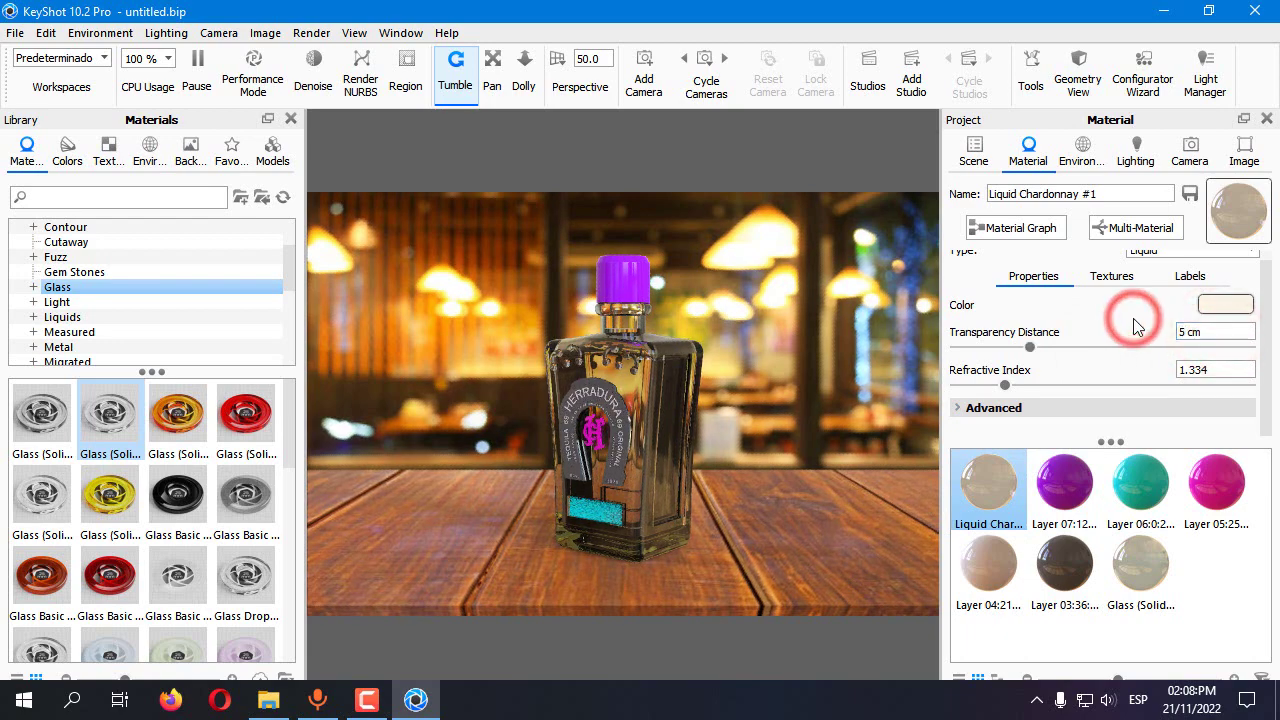
{"action": "left_click_drag", "start_coordinate": [1037, 350], "coordinate": [1145, 348]}
Set the outer bottle glass's roughness to 0.0109 and check the bottle up close
{"action": "left_click", "coordinate": [1140, 565]}
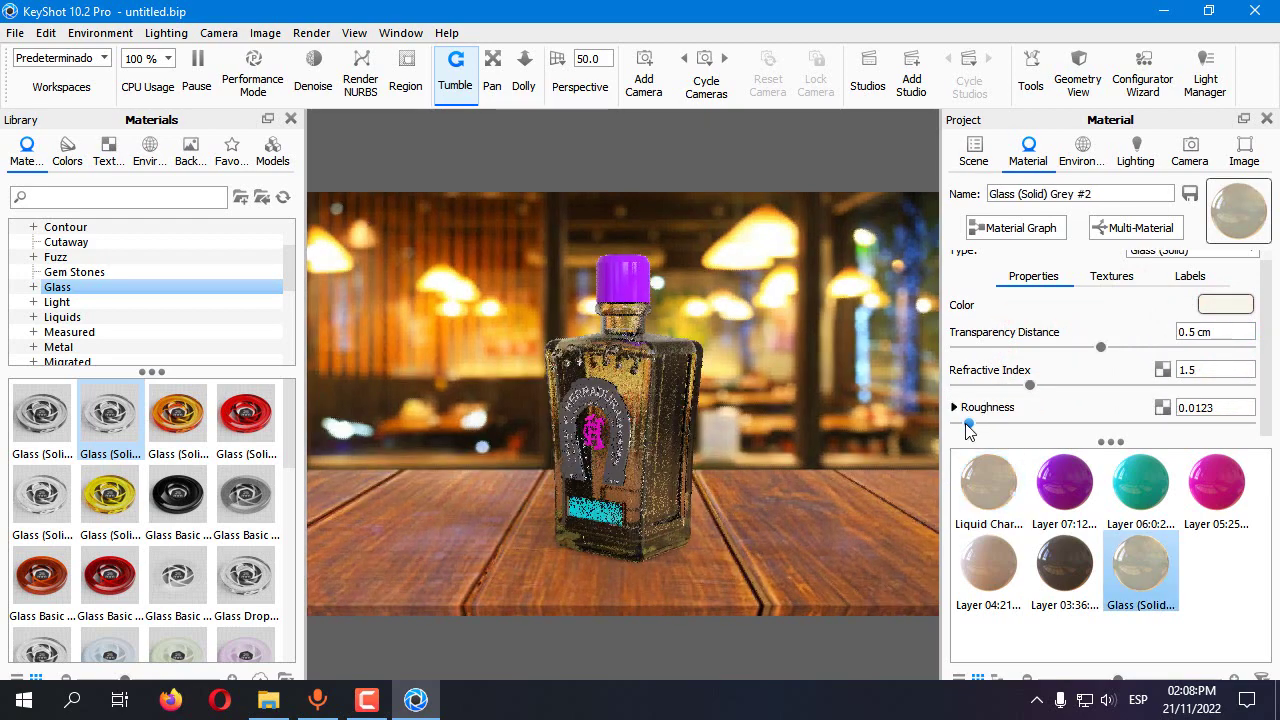
{"action": "left_click", "coordinate": [1074, 423]}
{"action": "left_click_drag", "start_coordinate": [1075, 423], "coordinate": [1062, 423]}
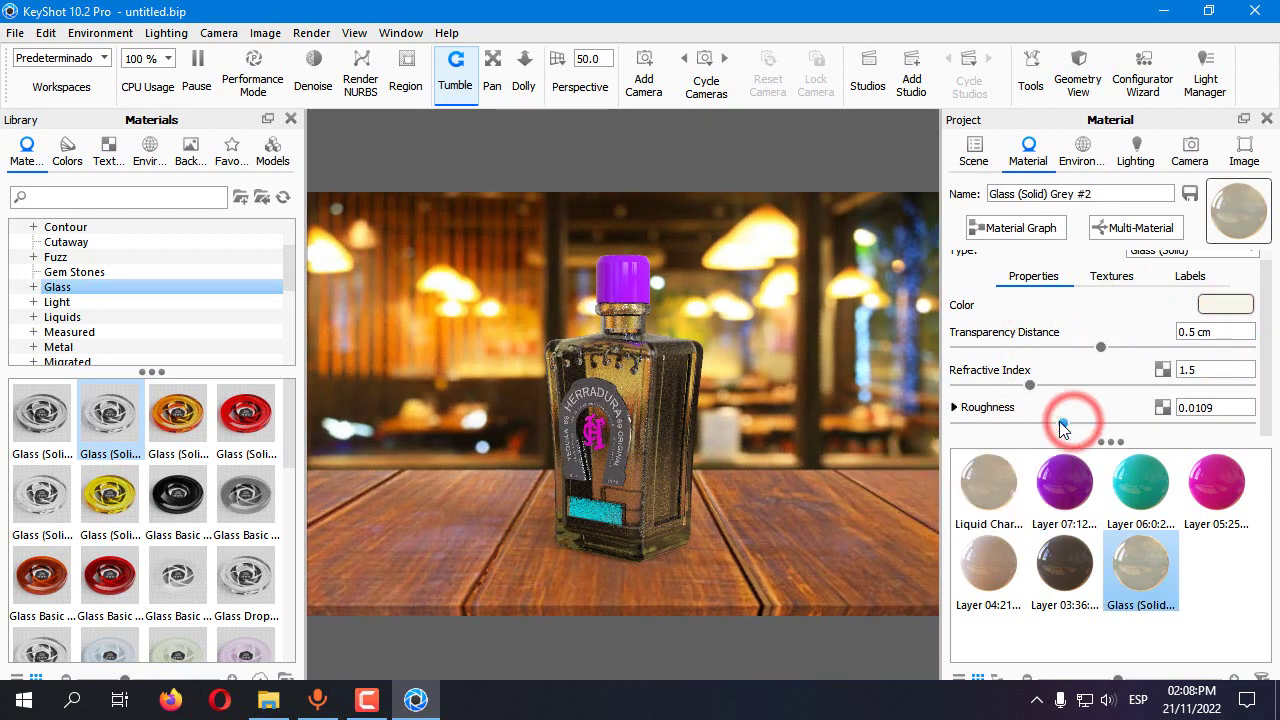
{"action": "left_click", "coordinate": [731, 459]}
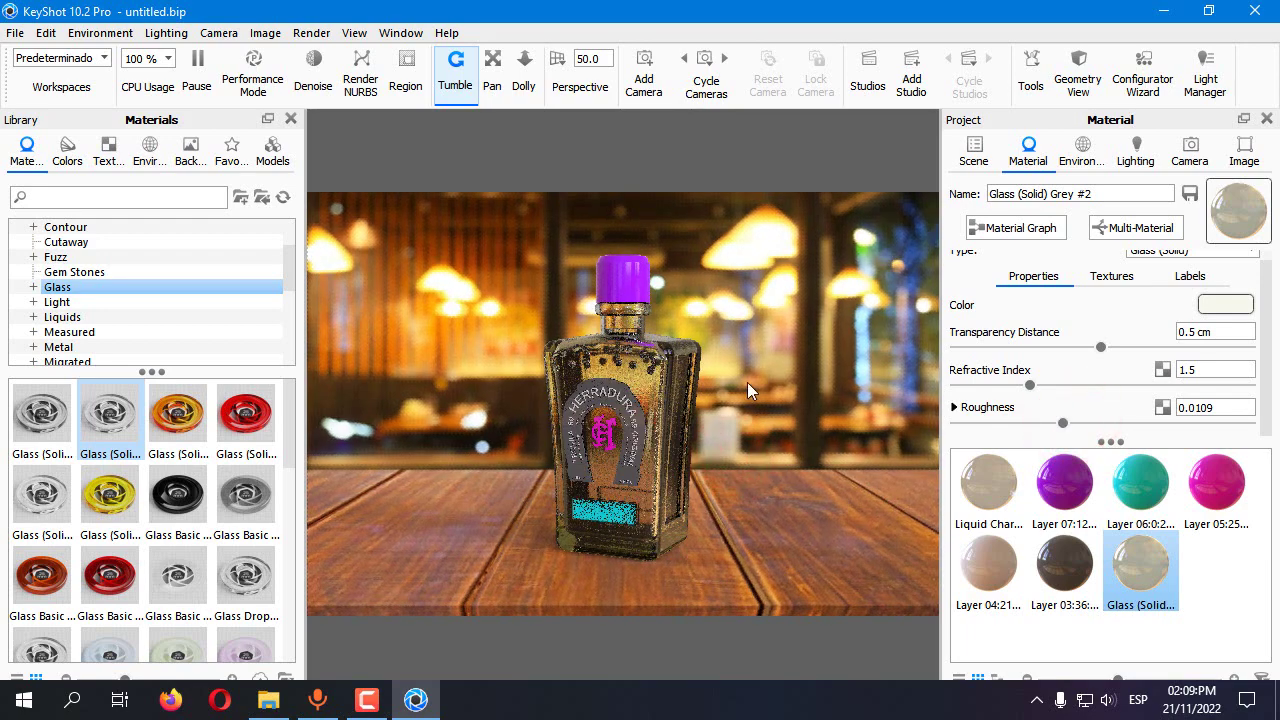
{"action": "scroll", "coordinate": [747, 382], "scroll_direction": "up", "scroll_amount": 2}
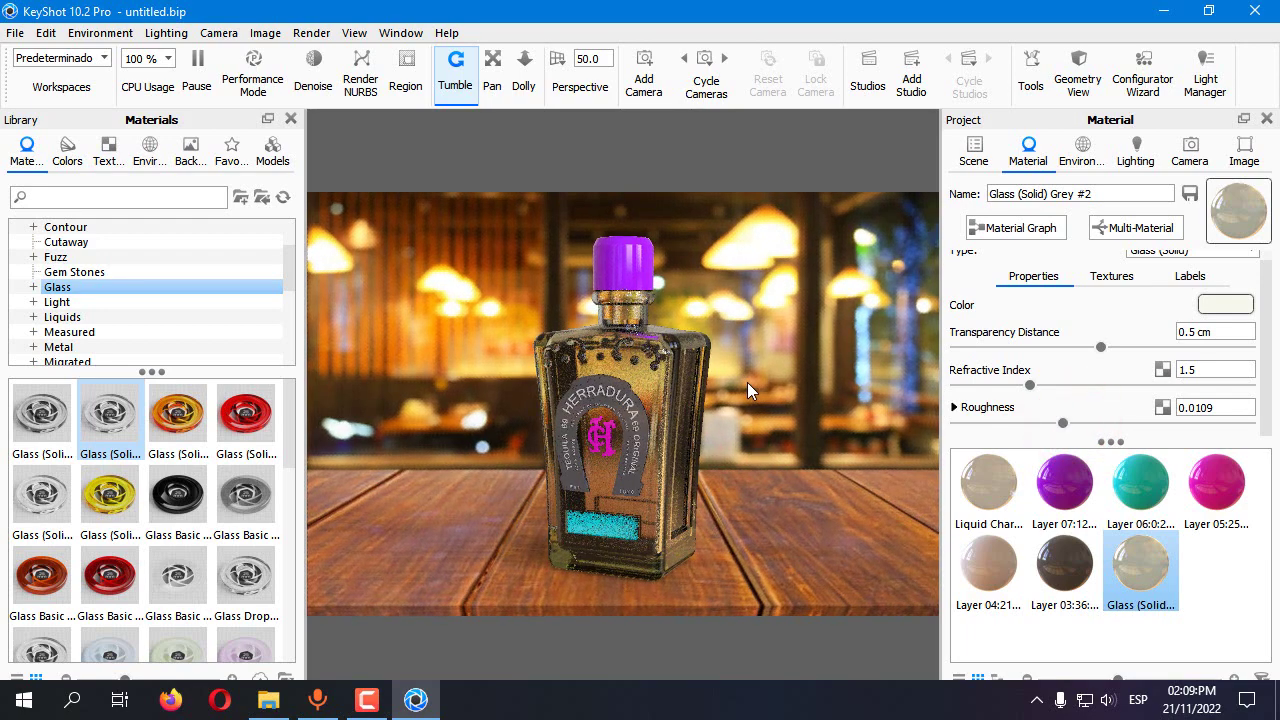
Switch the scene lighting to the Conference_Room_3k environment and reopen the material library
{"action": "left_click", "coordinate": [150, 152]}
{"action": "left_click_drag", "start_coordinate": [96, 404], "coordinate": [364, 376]}
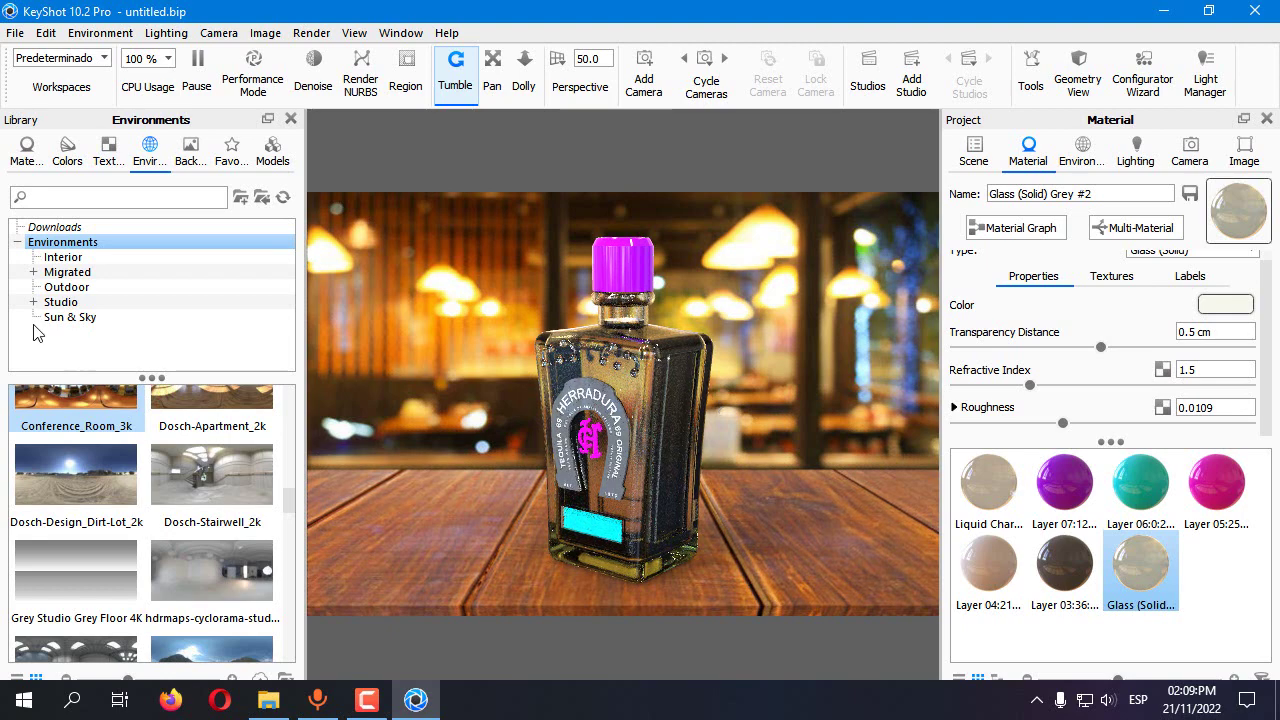
{"action": "left_click", "coordinate": [27, 148]}
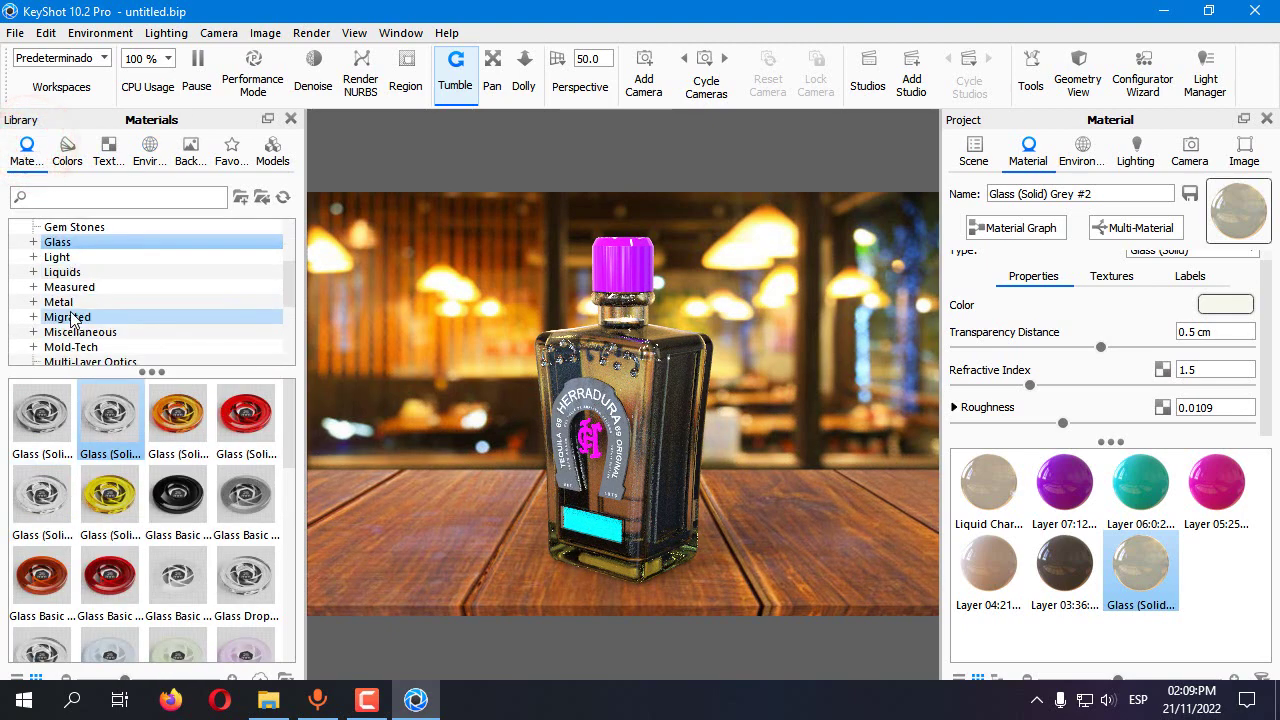
Apply the Clear Textured Plastic Grey material from the library's Plastic category to the bottle cap
{"action": "scroll", "coordinate": [77, 318], "scroll_direction": "down", "scroll_amount": 4}
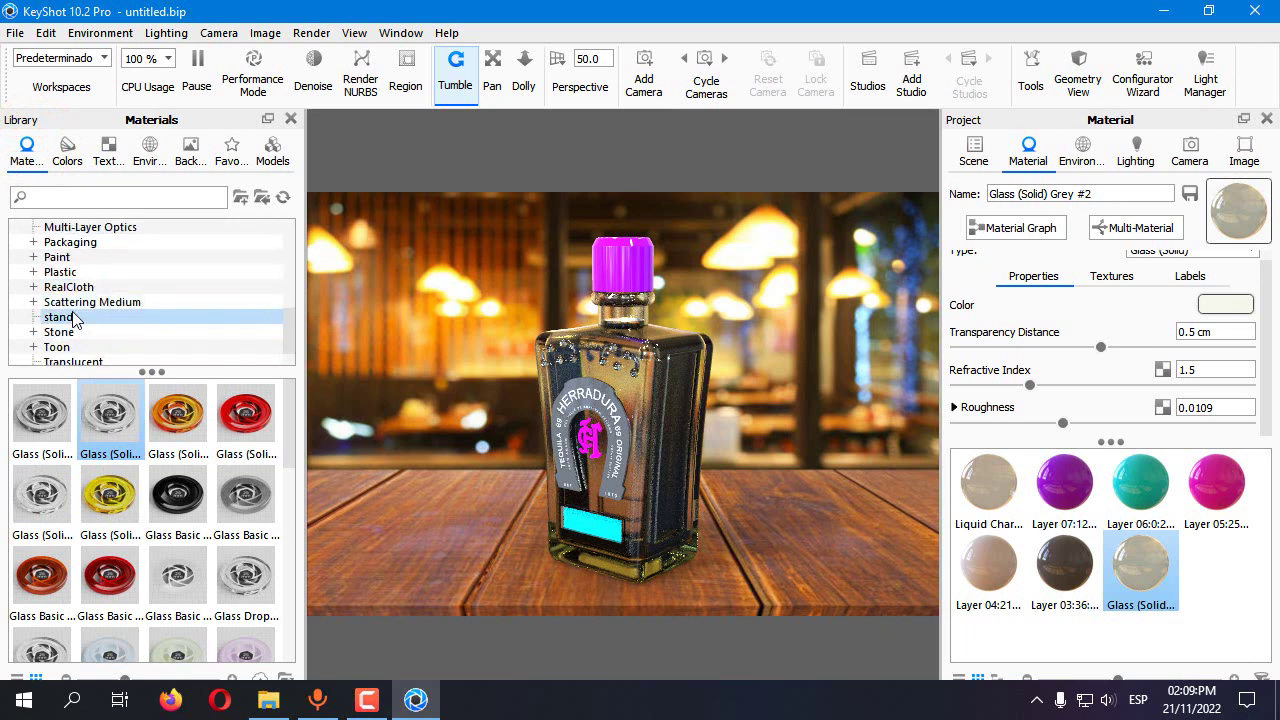
{"action": "scroll", "coordinate": [73, 318], "scroll_direction": "up", "scroll_amount": 1}
{"action": "left_click", "coordinate": [68, 272]}
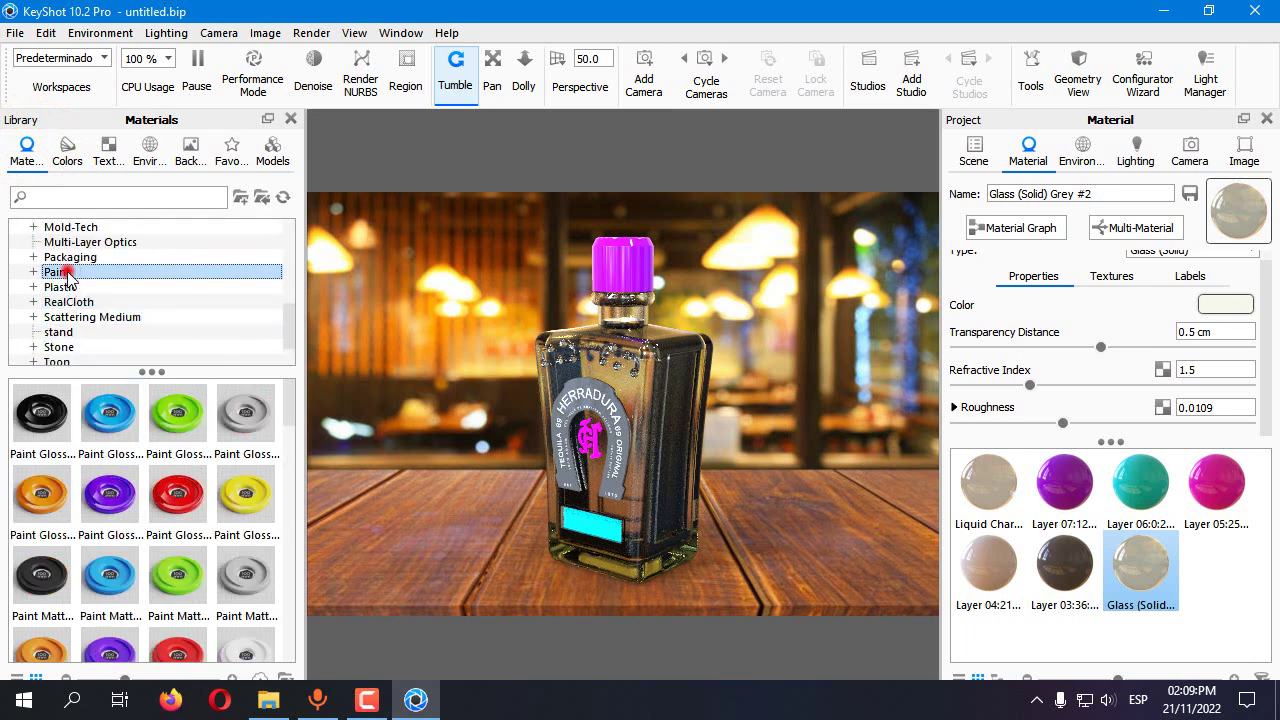
{"action": "left_click", "coordinate": [68, 287]}
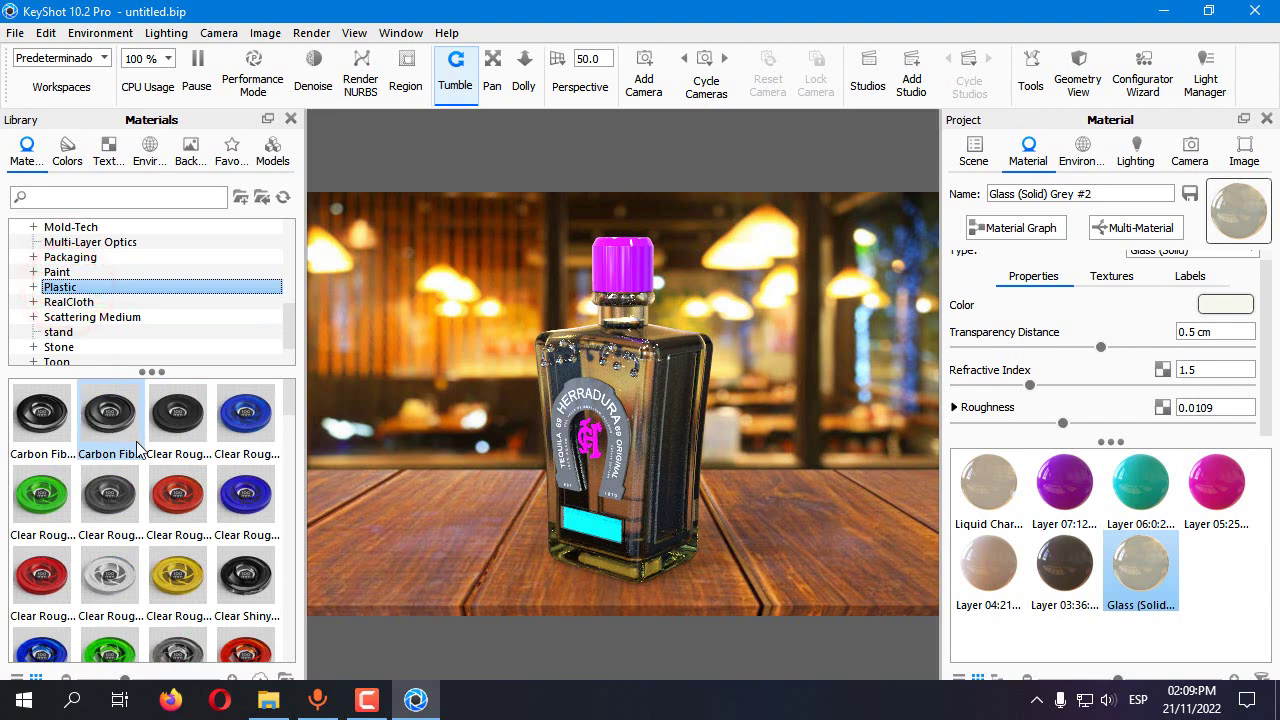
{"action": "scroll", "coordinate": [150, 480], "scroll_direction": "down", "scroll_amount": 3}
{"action": "left_click_drag", "start_coordinate": [245, 582], "coordinate": [634, 262]}
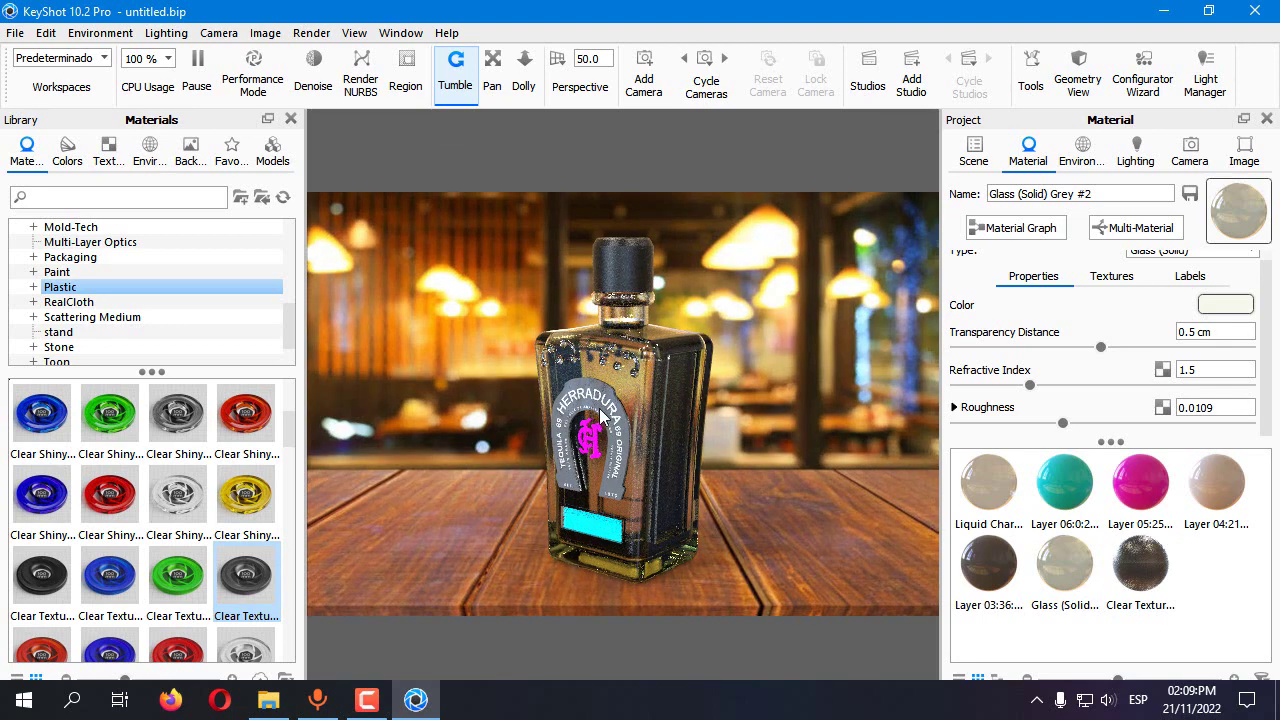
Give the horseshoe label an unlinked copy of the cap's textured plastic and apply the project's Glass (Solid) material to its magenta emblem
{"action": "left_click_drag", "start_coordinate": [1146, 563], "coordinate": [618, 416]}
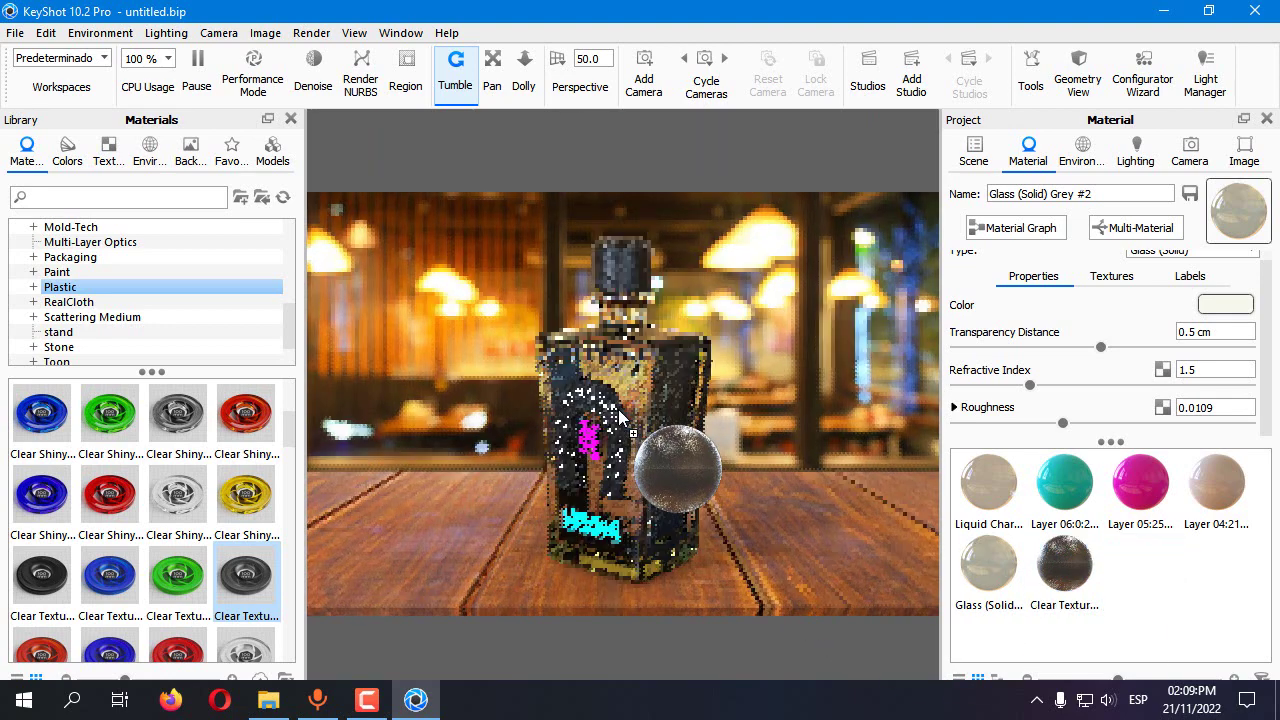
{"action": "right_click", "coordinate": [621, 420]}
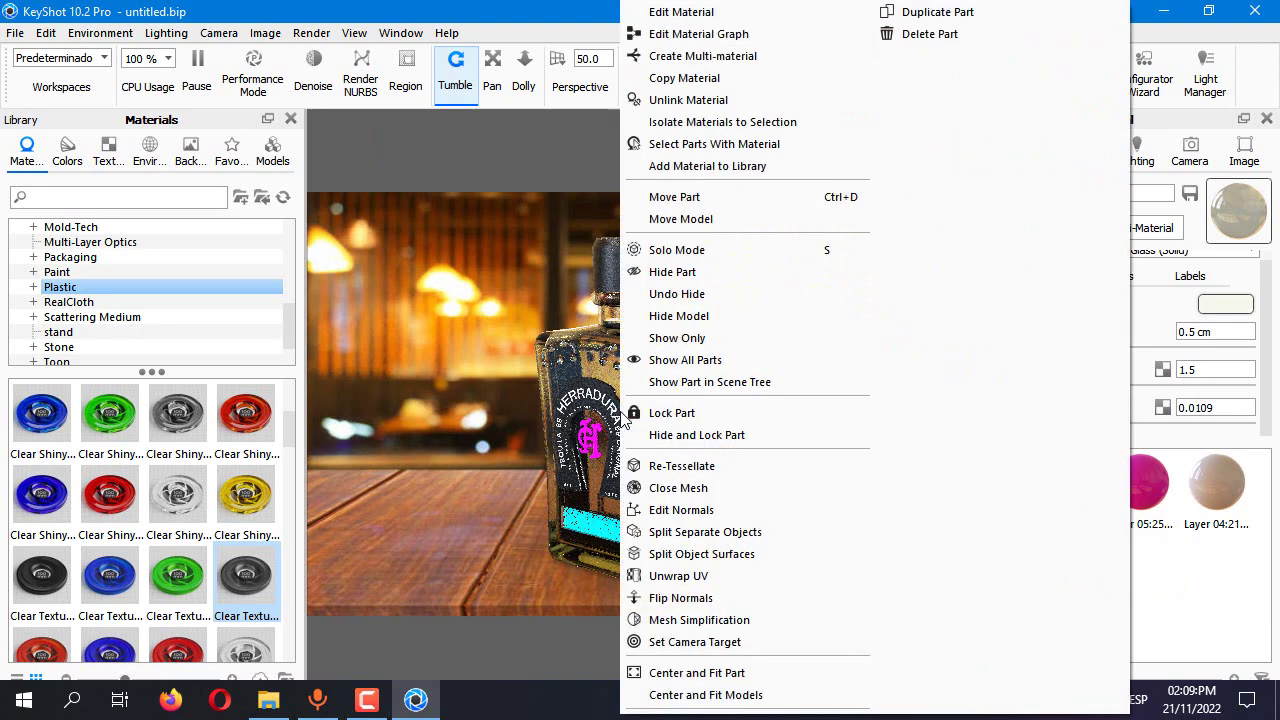
{"action": "left_click", "coordinate": [682, 100]}
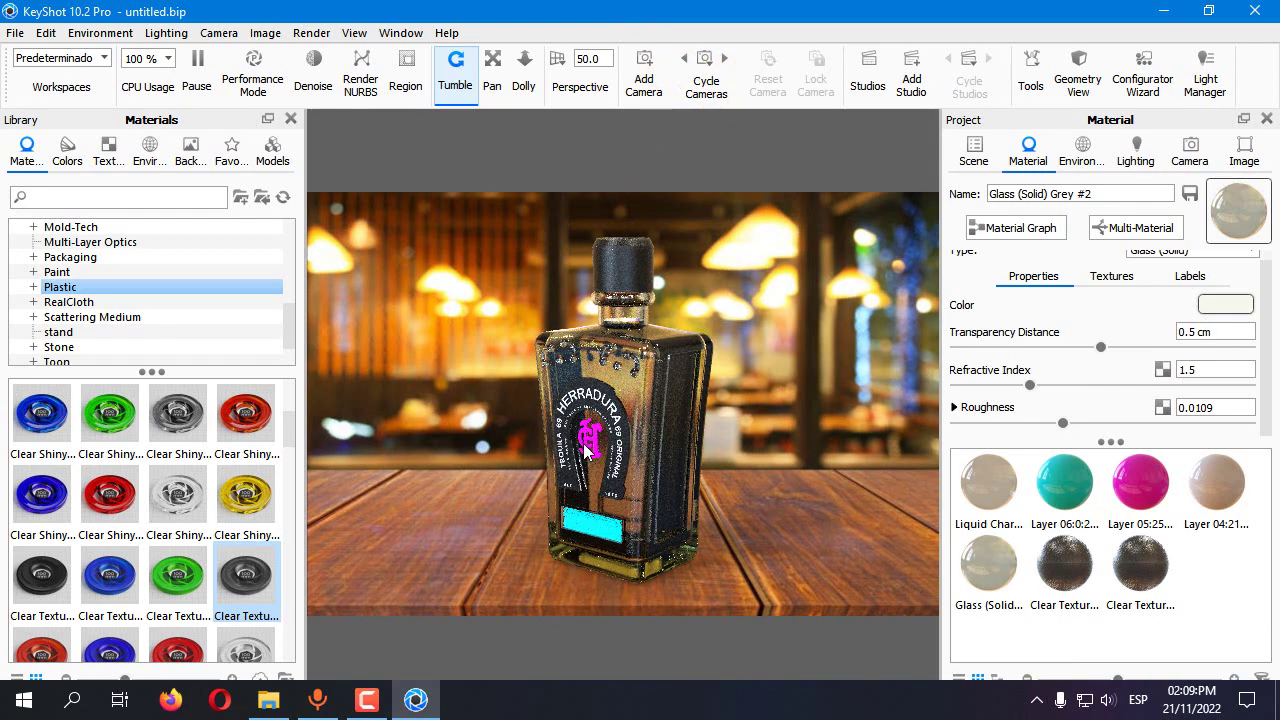
{"action": "left_click_drag", "start_coordinate": [991, 561], "coordinate": [593, 440]}
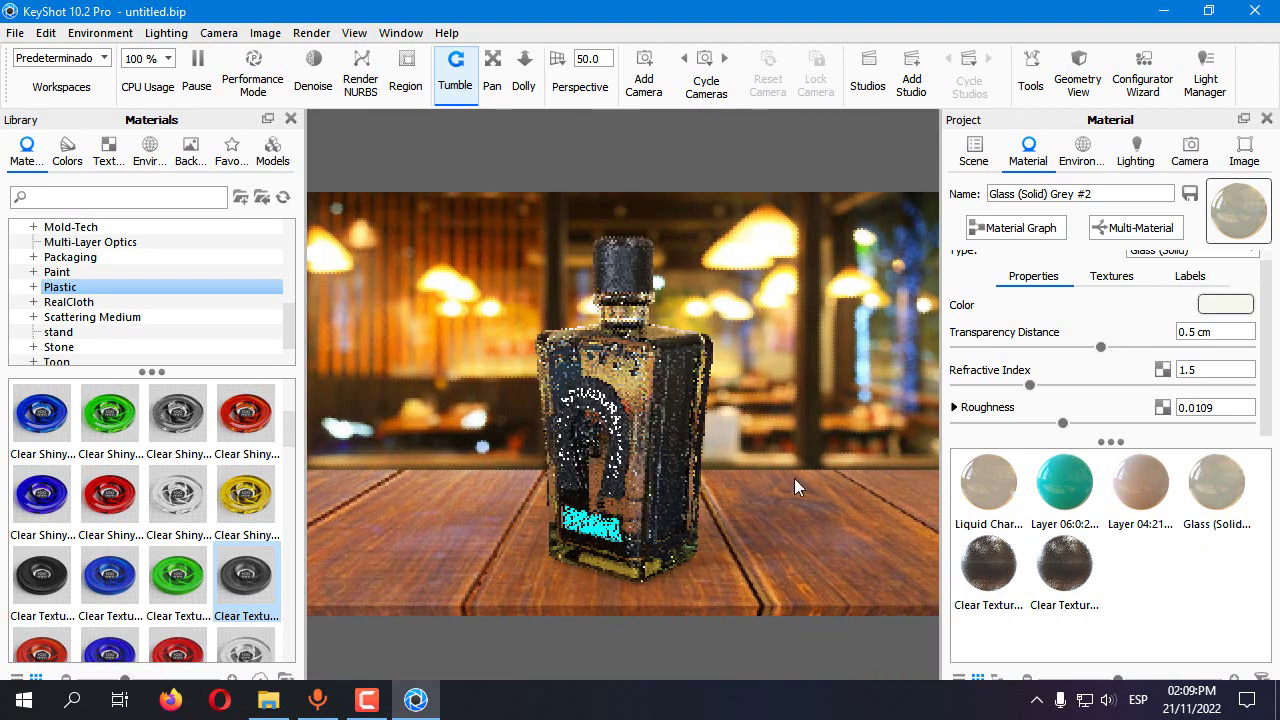
{"action": "key", "text": "ctrl+z"}
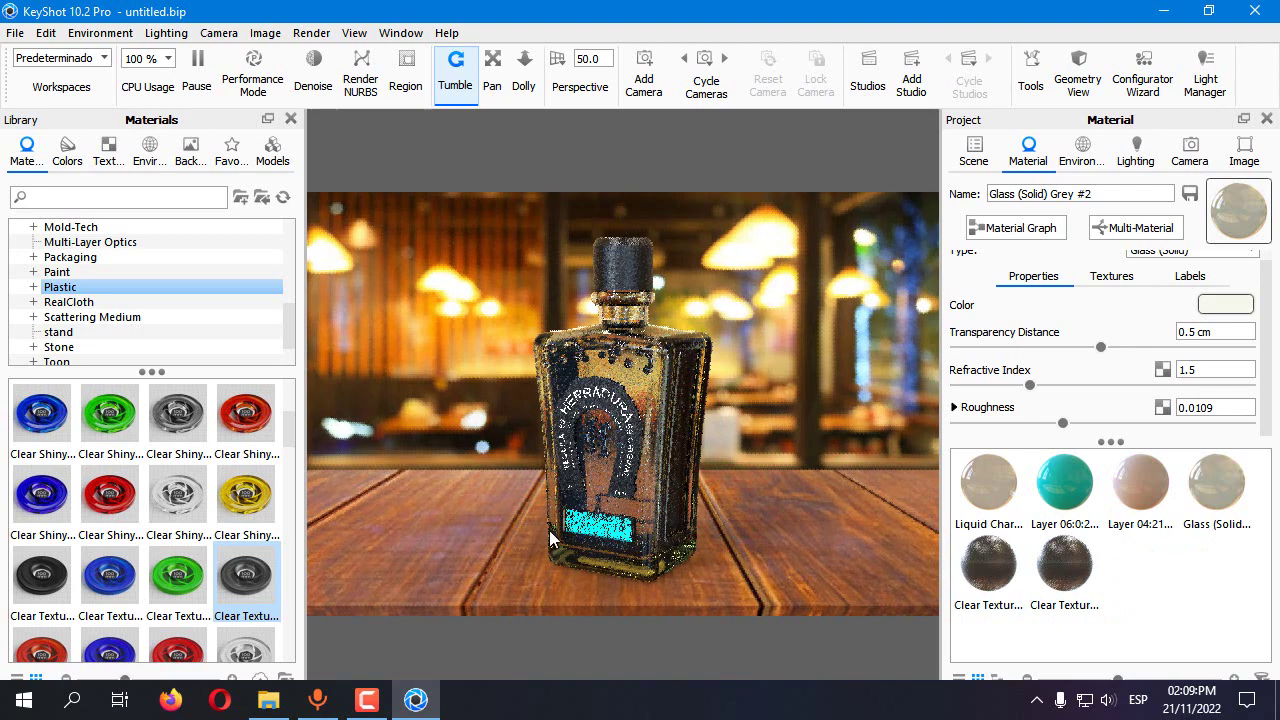
{"action": "double_click", "coordinate": [610, 532]}
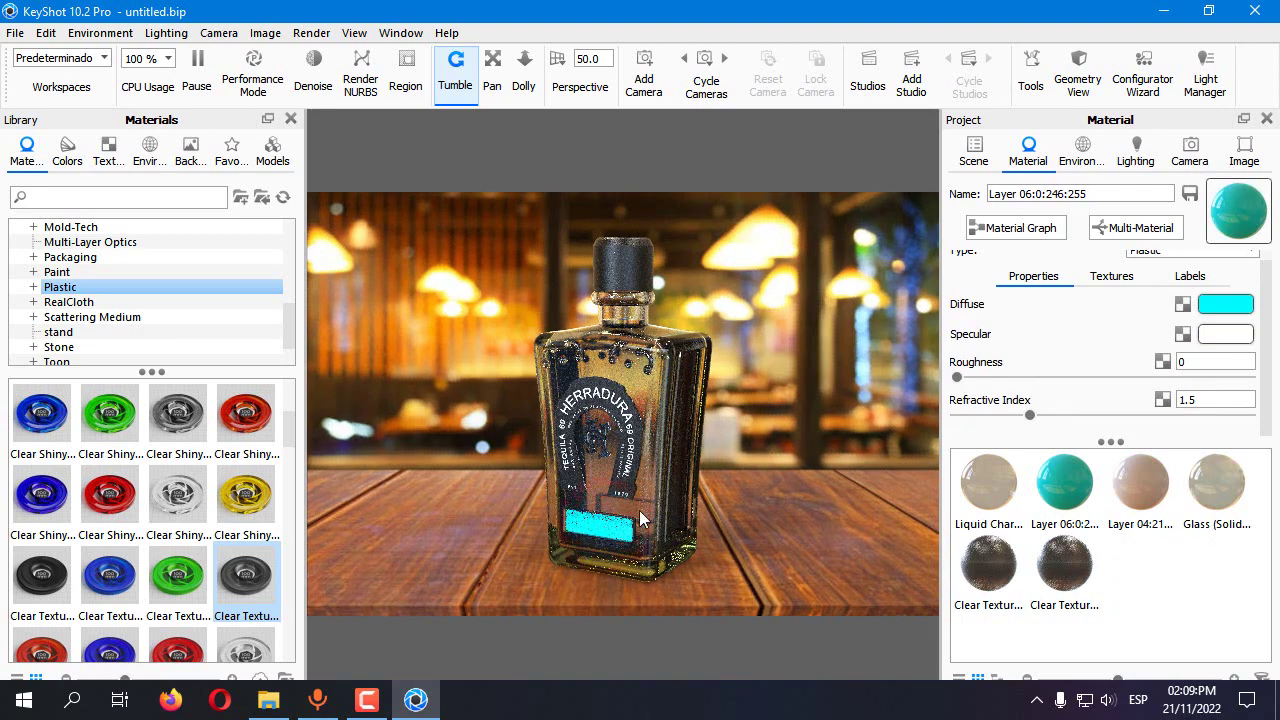
{"action": "left_click", "coordinate": [1098, 278]}
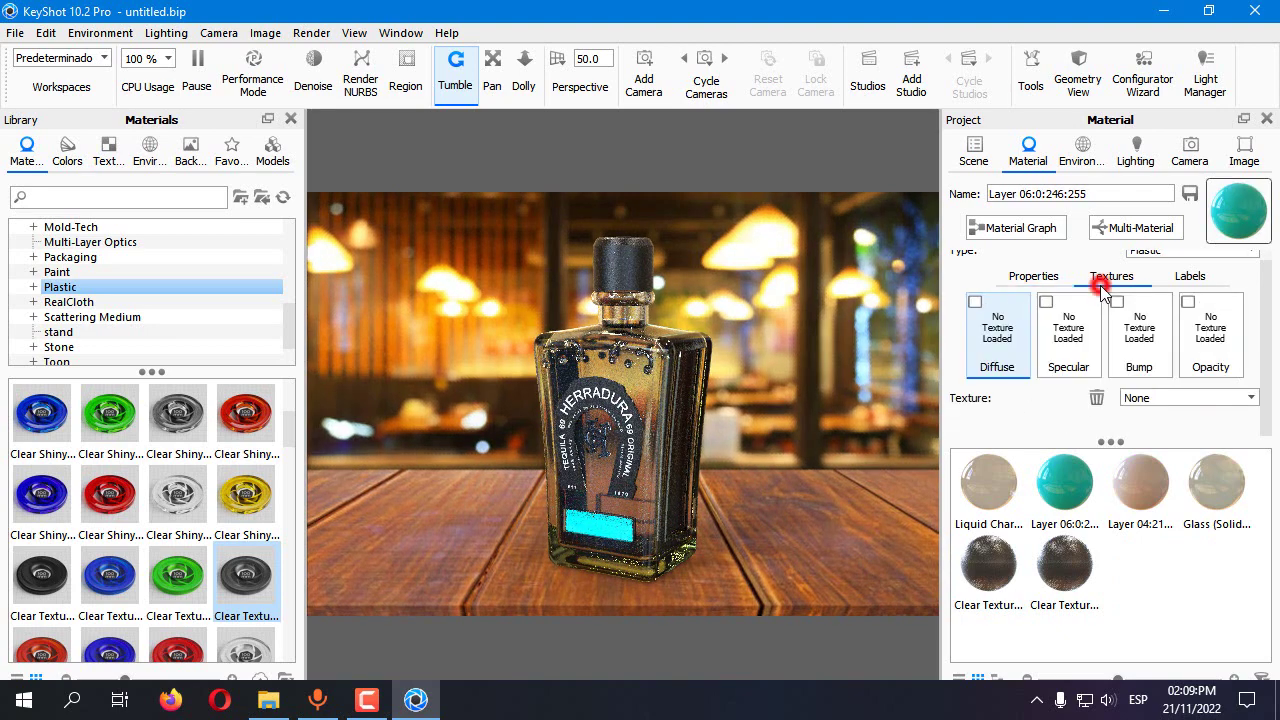
{"action": "left_click", "coordinate": [980, 310]}
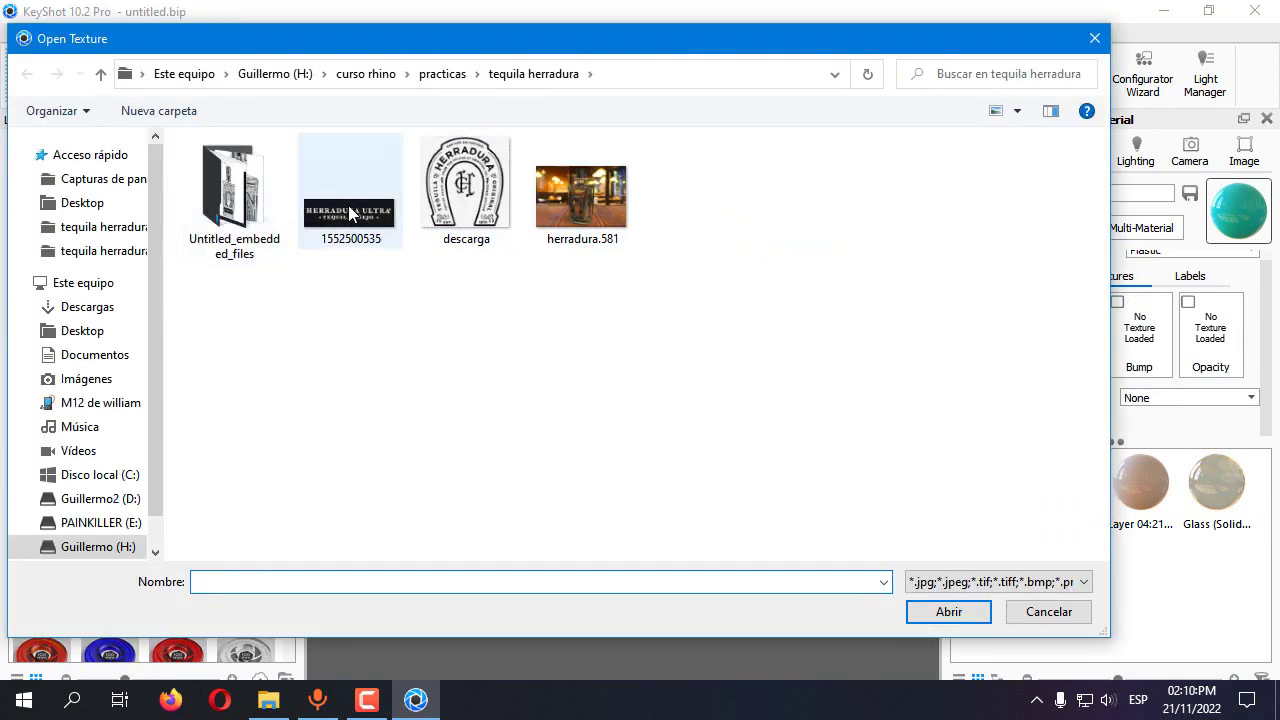
{"action": "double_click", "coordinate": [350, 214]}
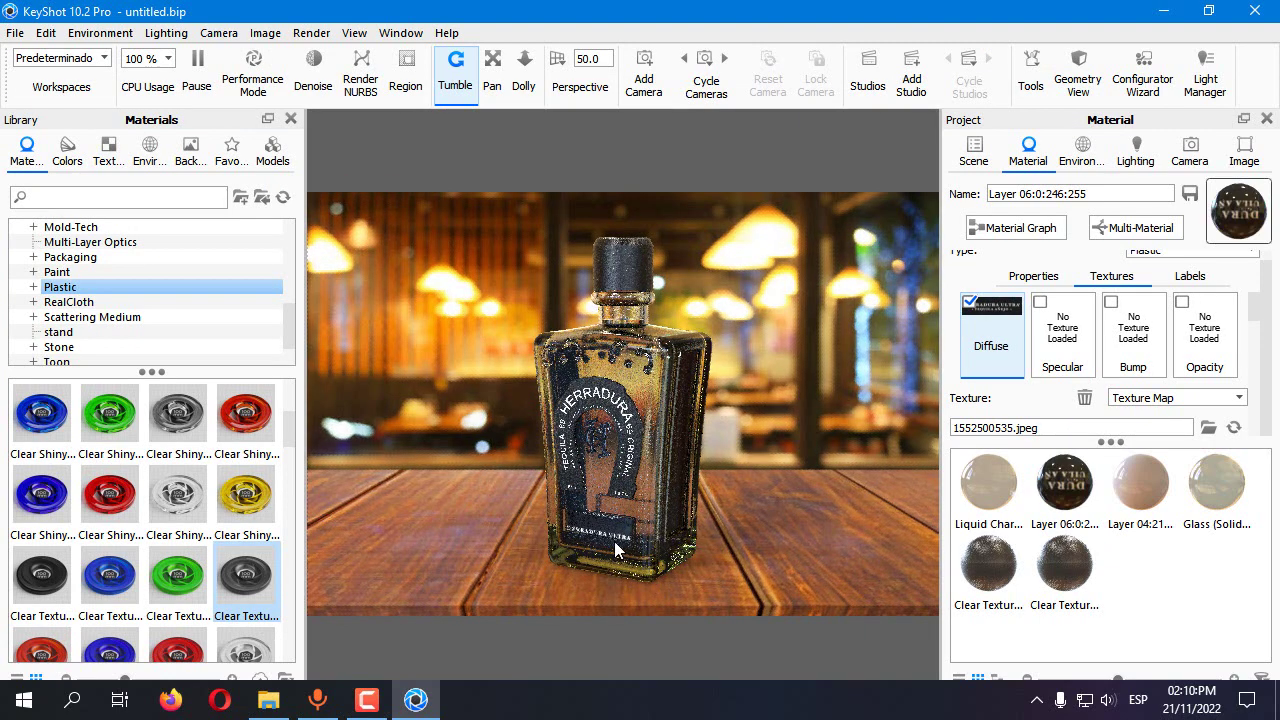
Try Planar mapping for the rectangular label's texture, and set its mapping type to UV
{"action": "mouse_move", "coordinate": [614, 580]}
{"action": "left_mouse_down"}
{"action": "mouse_move", "coordinate": [645, 574]}
{"action": "mouse_move", "coordinate": [620, 505]}
{"action": "left_mouse_up"}
{"action": "double_click", "coordinate": [620, 505]}
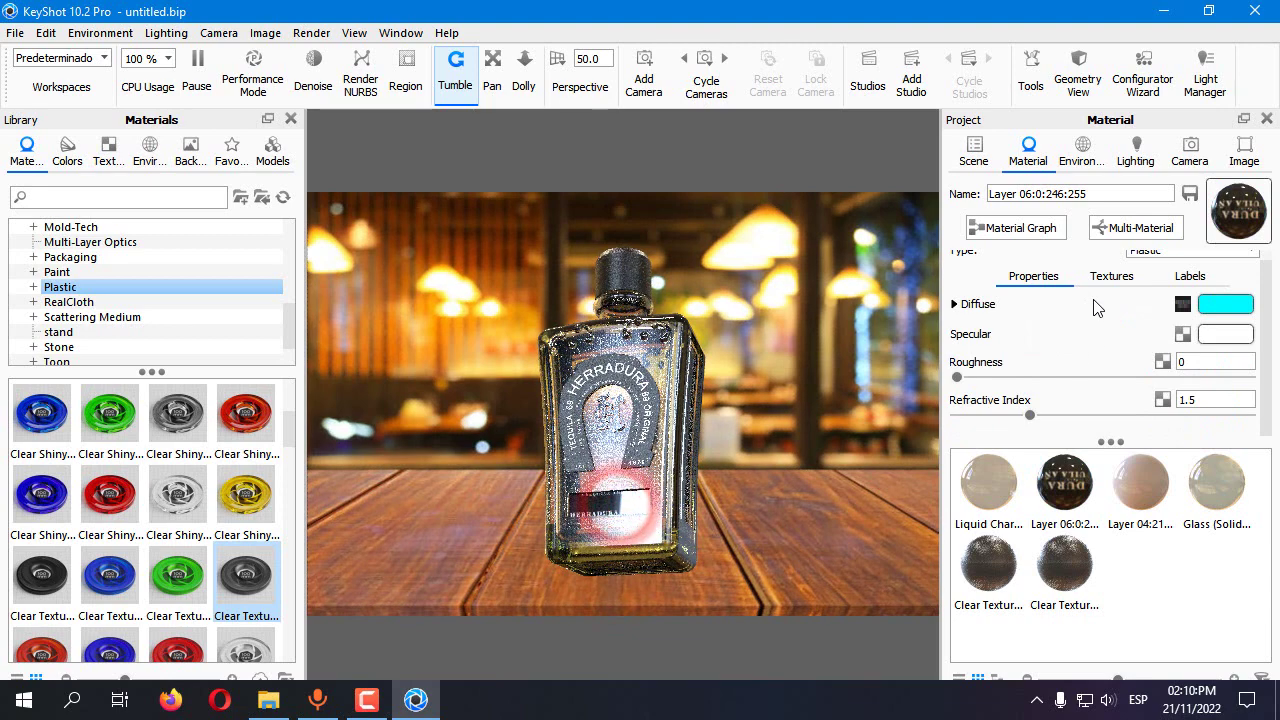
{"action": "left_click", "coordinate": [1111, 276]}
{"action": "scroll", "coordinate": [1218, 377], "scroll_direction": "down", "scroll_amount": 2}
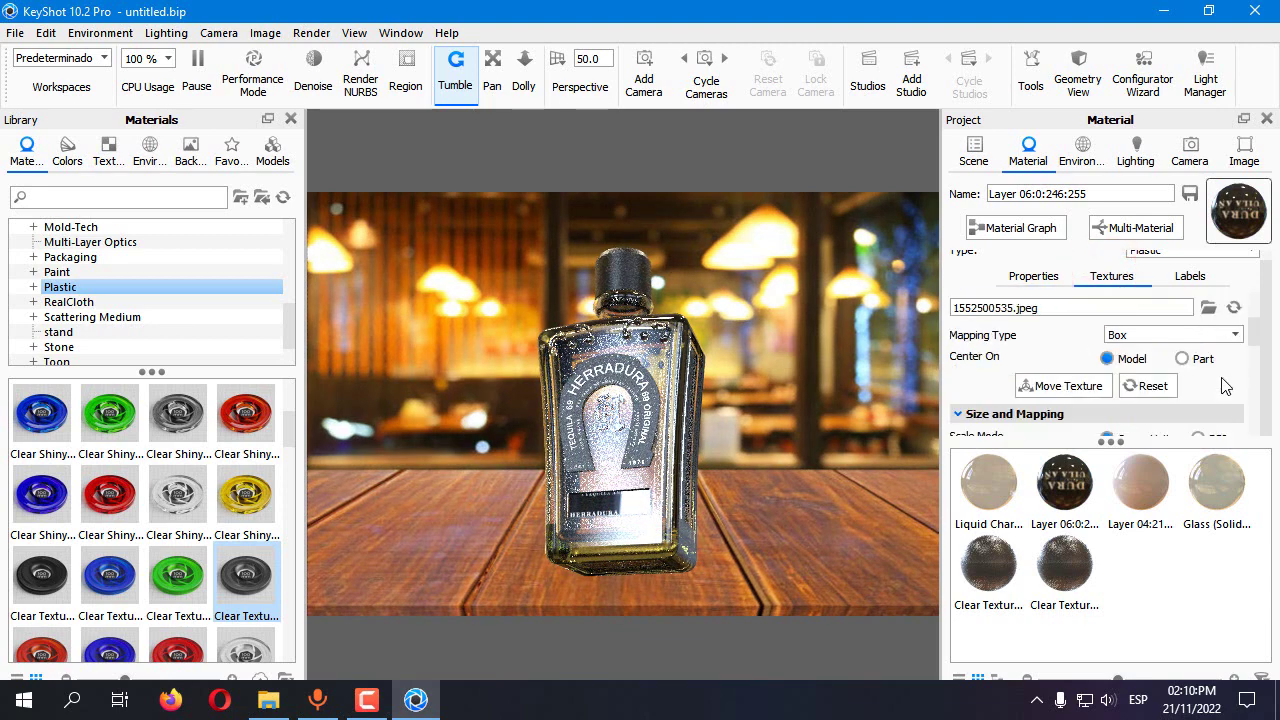
{"action": "left_click", "coordinate": [1163, 335]}
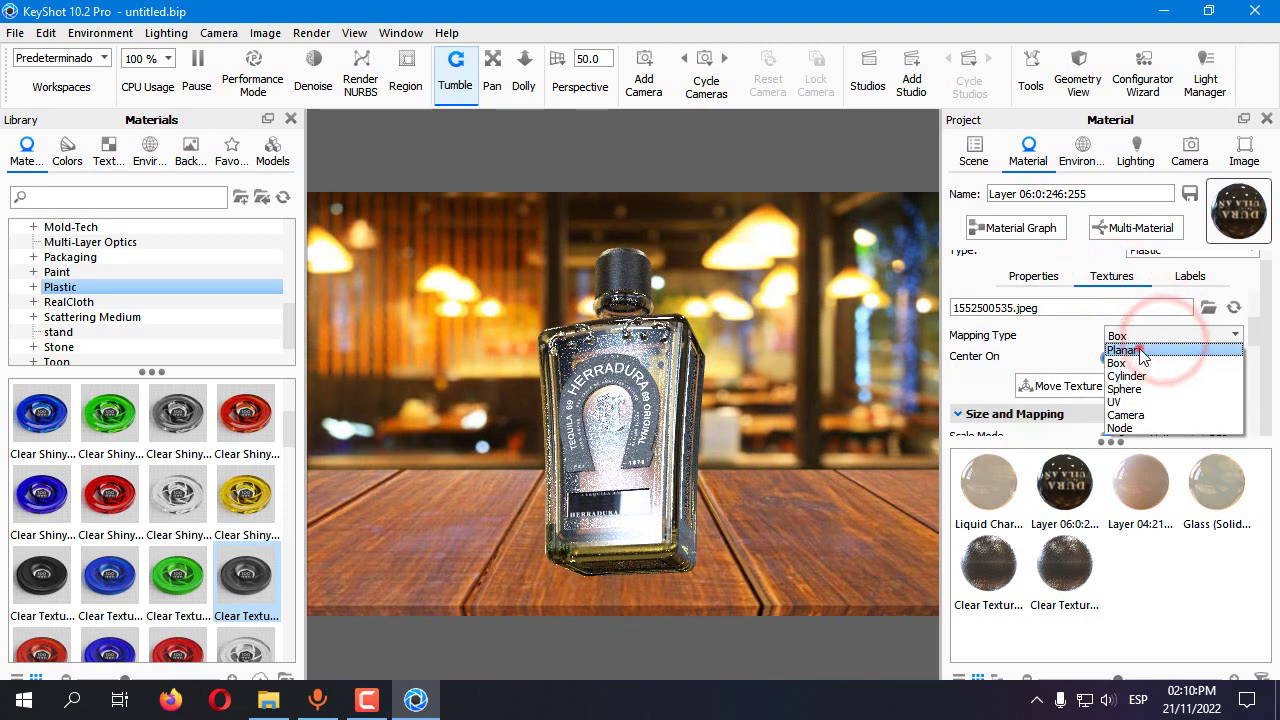
{"action": "left_click", "coordinate": [1137, 349]}
{"action": "left_click", "coordinate": [1145, 338]}
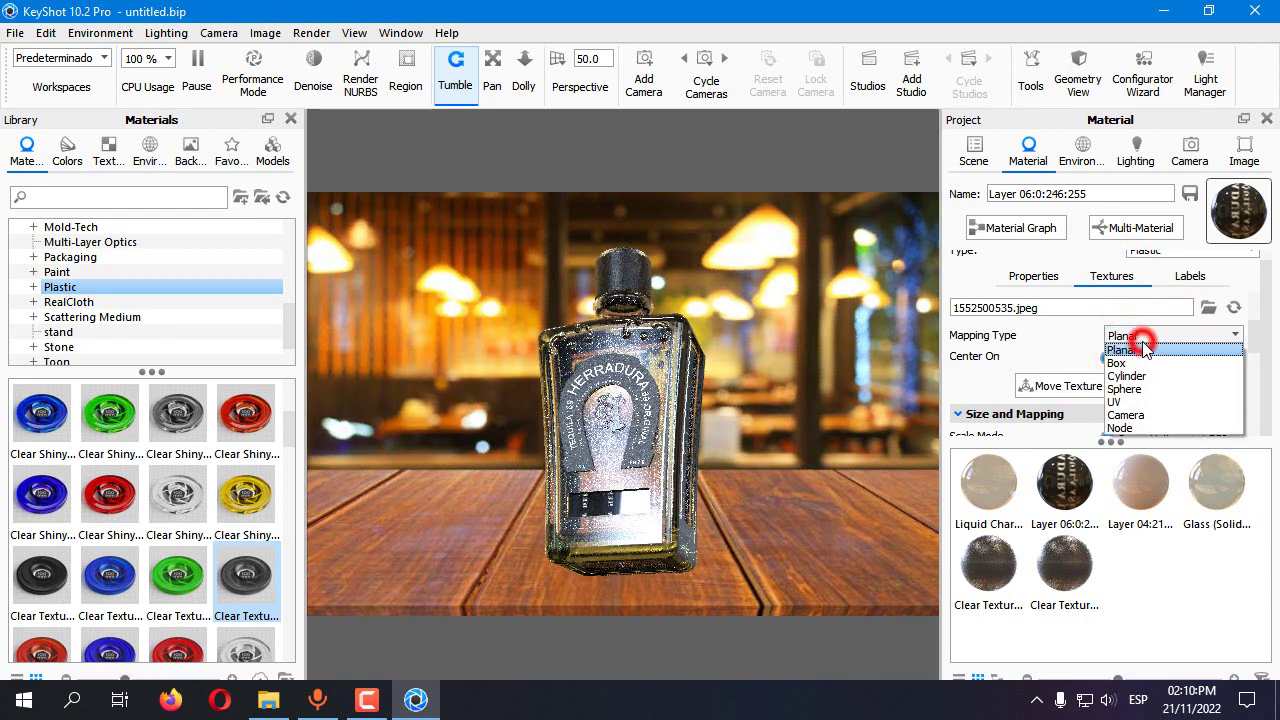
{"action": "left_click", "coordinate": [1130, 399]}
{"action": "left_click_drag", "start_coordinate": [752, 413], "coordinate": [752, 471]}
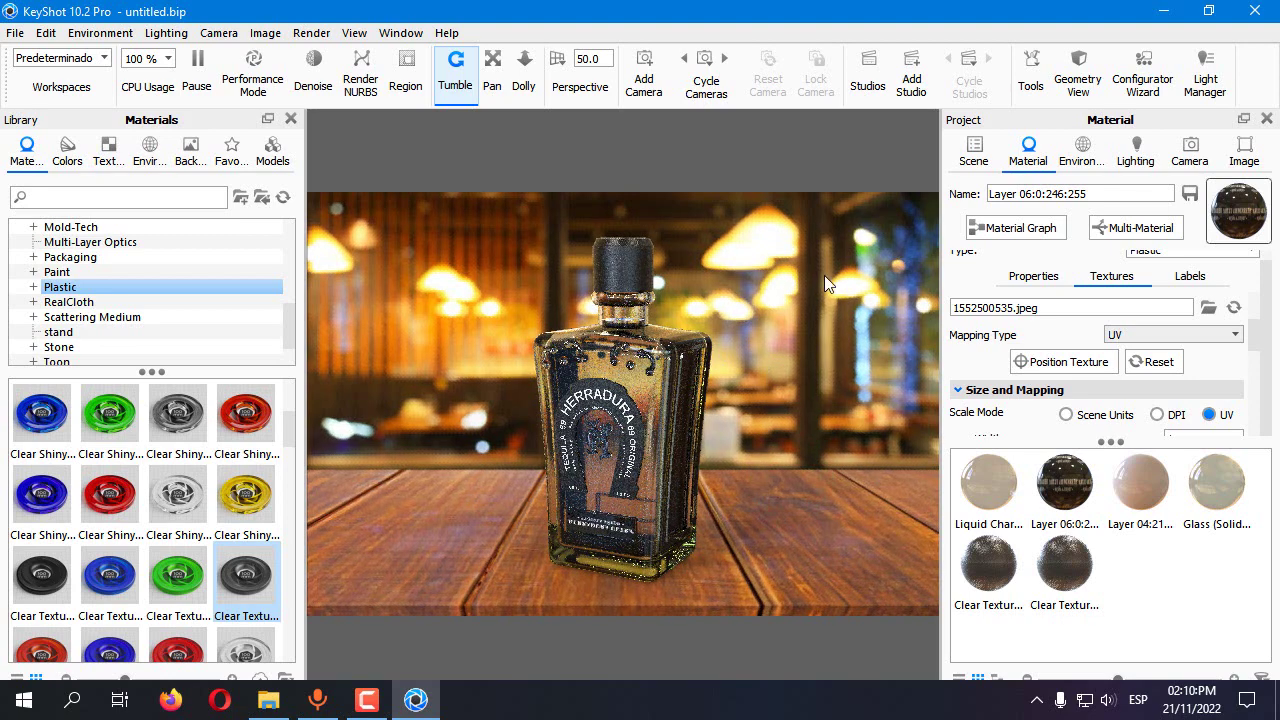
Change the specular color of the horseshoe label's textured plastic to grey #A0A0A0
{"action": "double_click", "coordinate": [612, 393]}
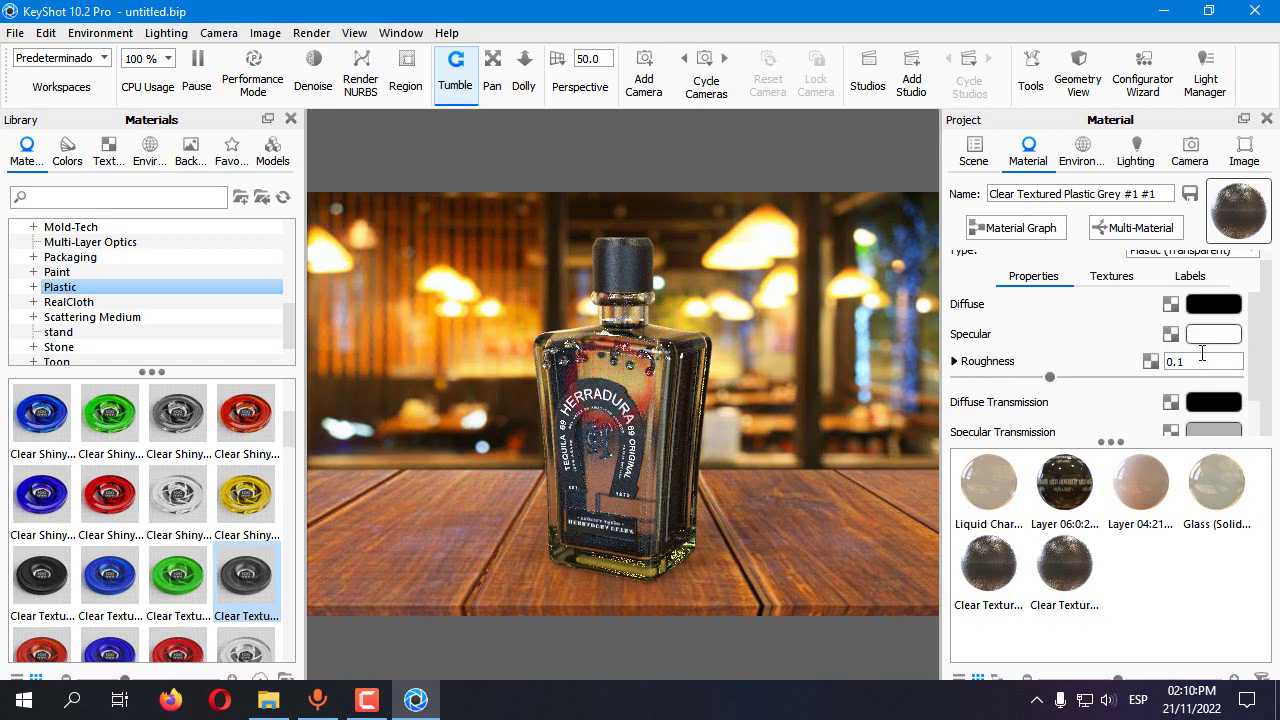
{"action": "left_click", "coordinate": [1205, 336]}
{"action": "left_click", "coordinate": [943, 186]}
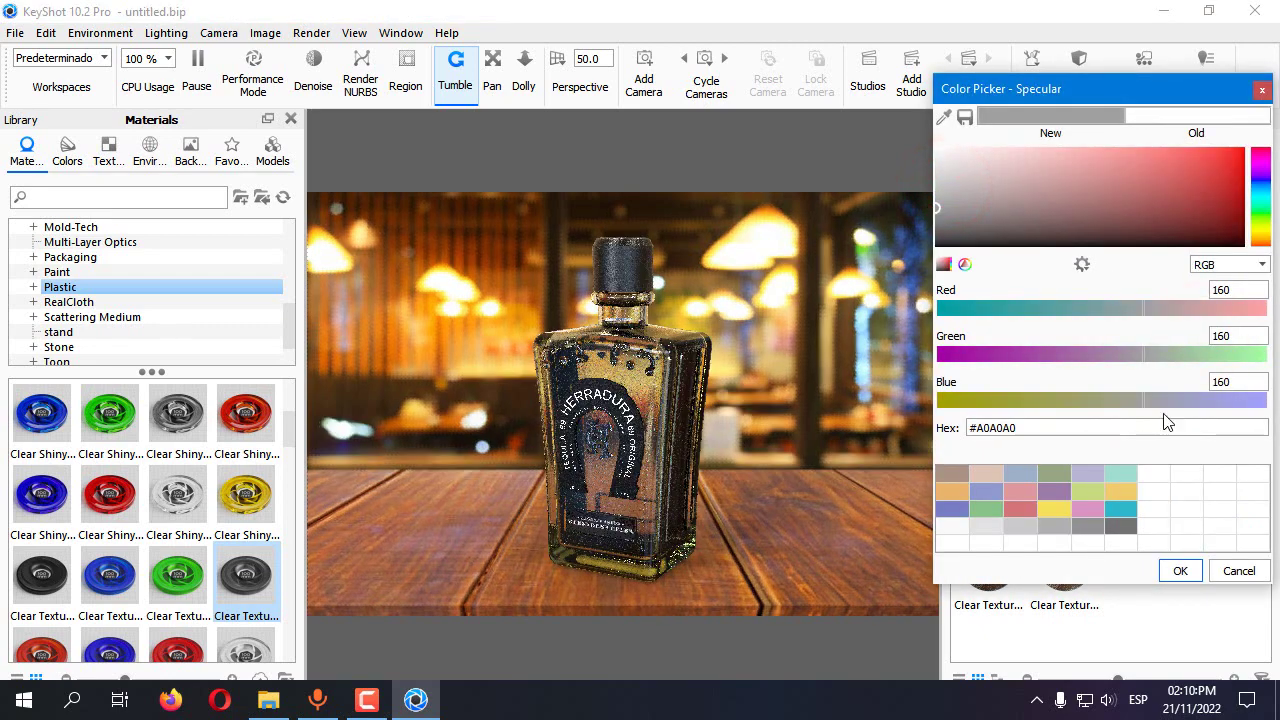
{"action": "left_click", "coordinate": [1182, 568]}
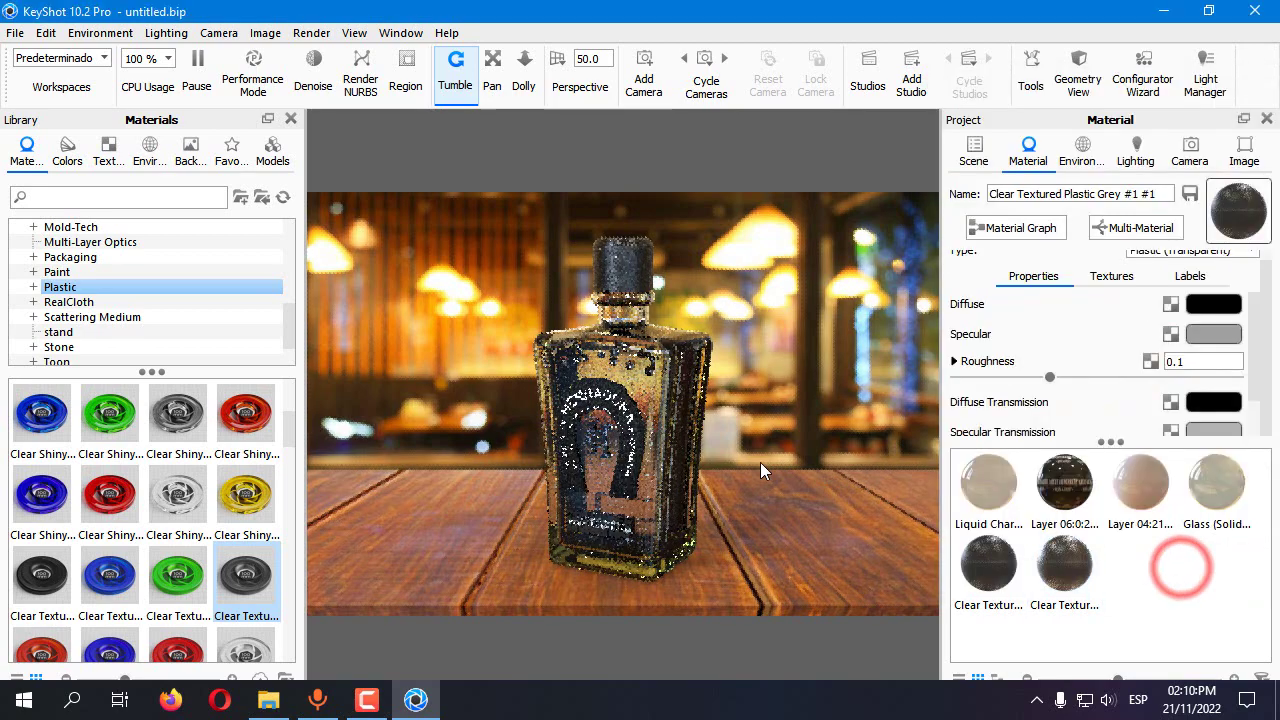
Reduce the Liquid Chardonnay material's transparency distance to 1.869 cm
{"action": "left_click", "coordinate": [979, 483]}
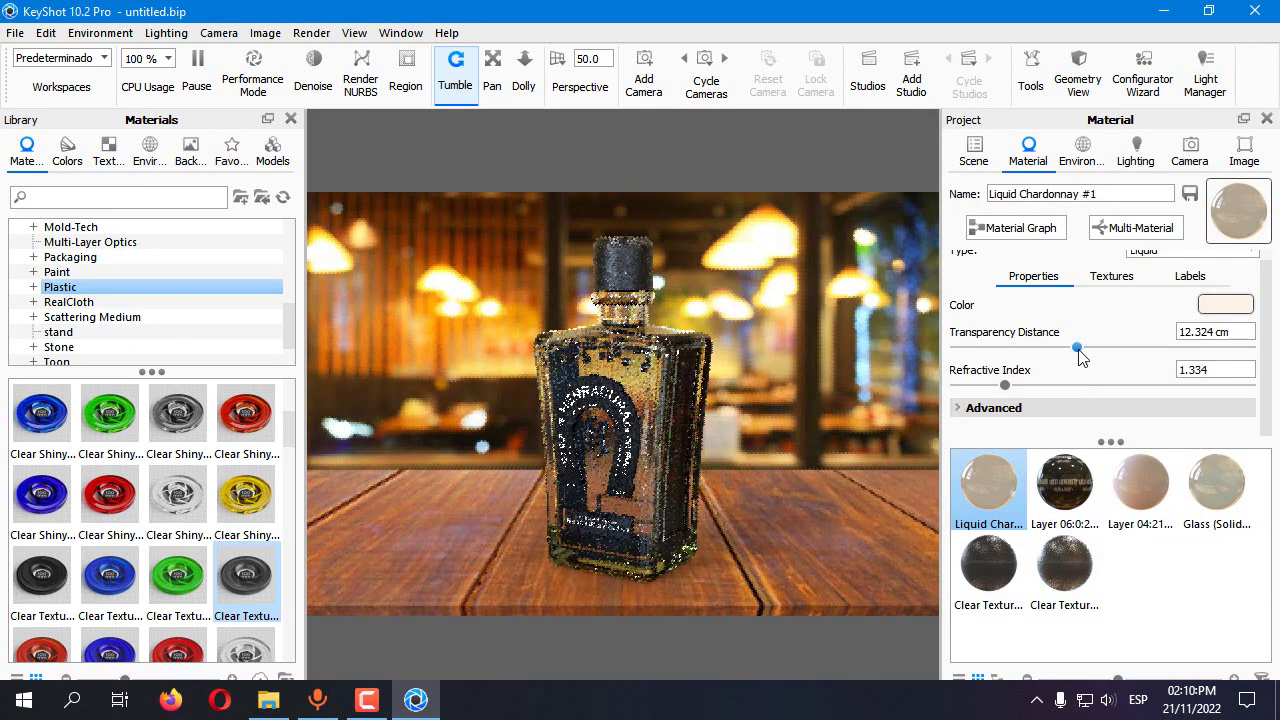
{"action": "left_click_drag", "start_coordinate": [1079, 350], "coordinate": [971, 354]}
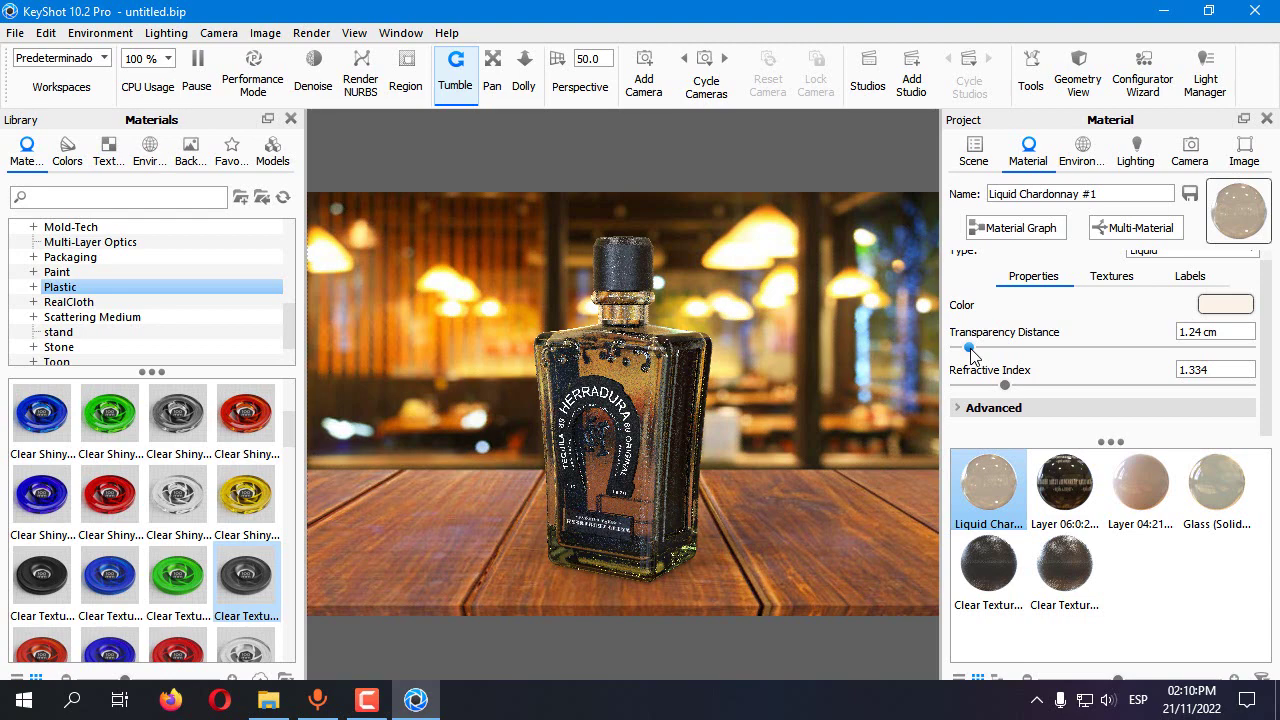
{"action": "left_click_drag", "start_coordinate": [971, 354], "coordinate": [977, 356]}
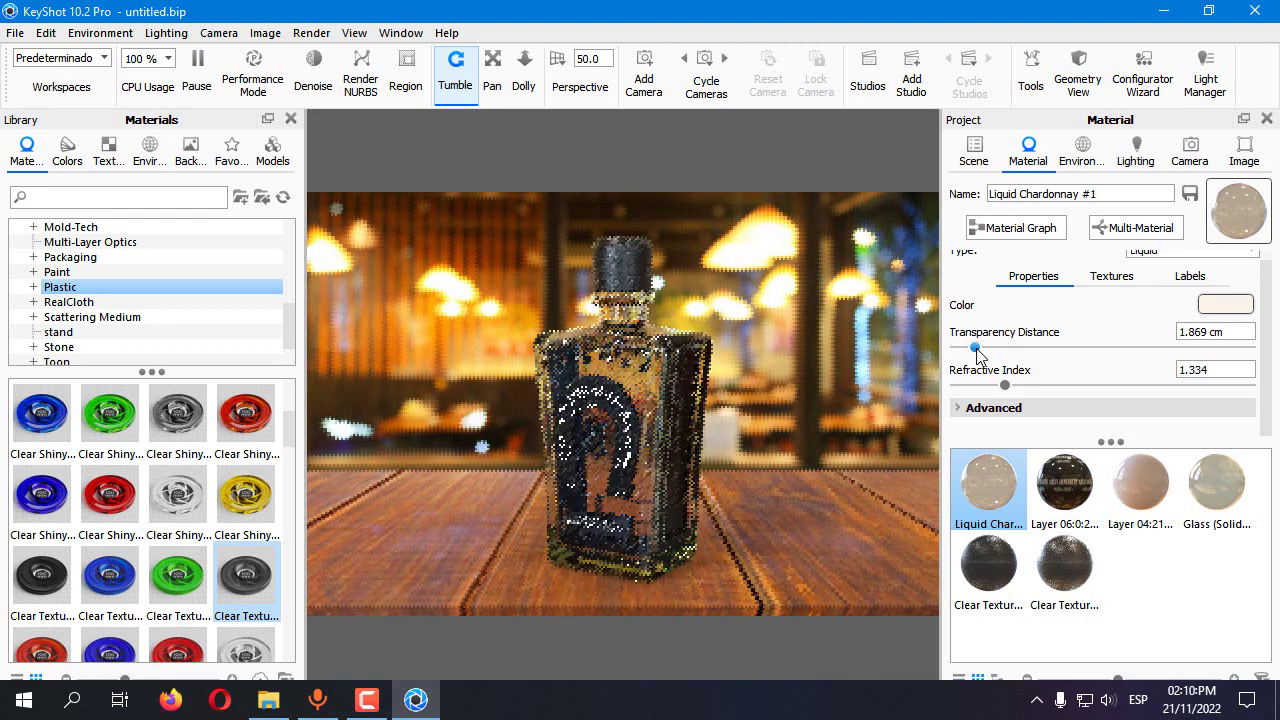
{"action": "double_click", "coordinate": [691, 357]}
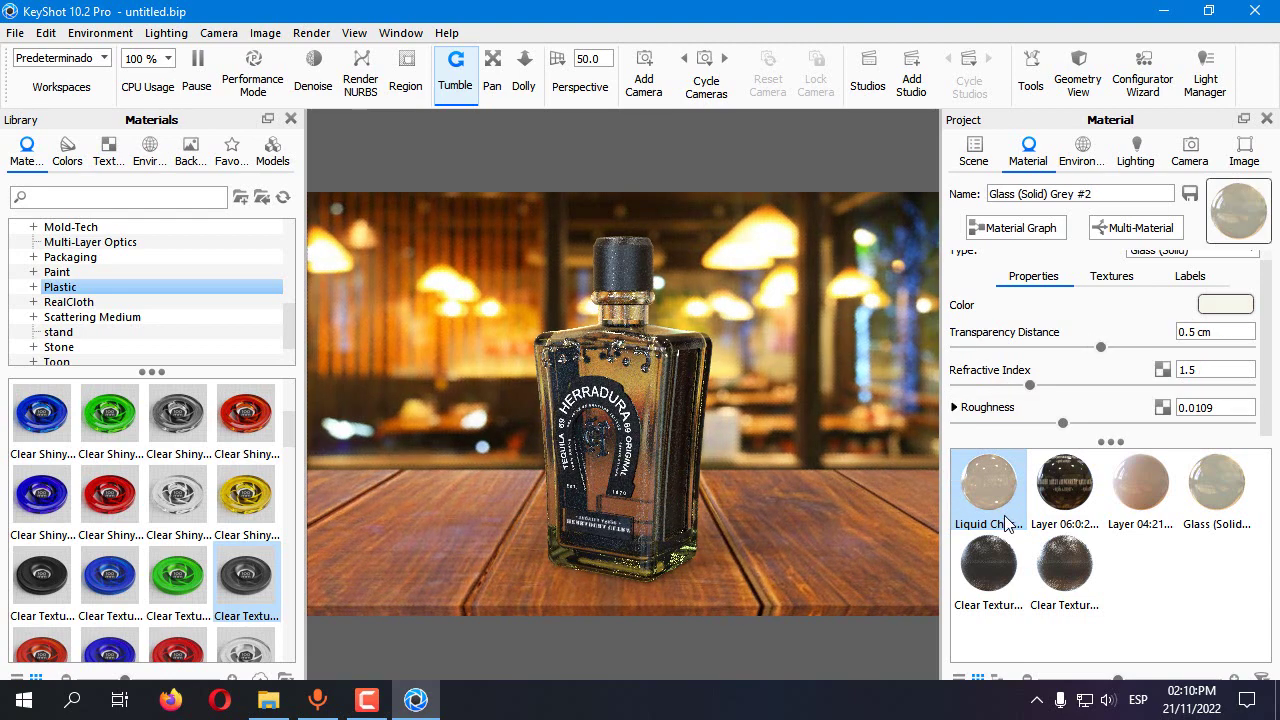
{"action": "left_click", "coordinate": [1212, 475]}
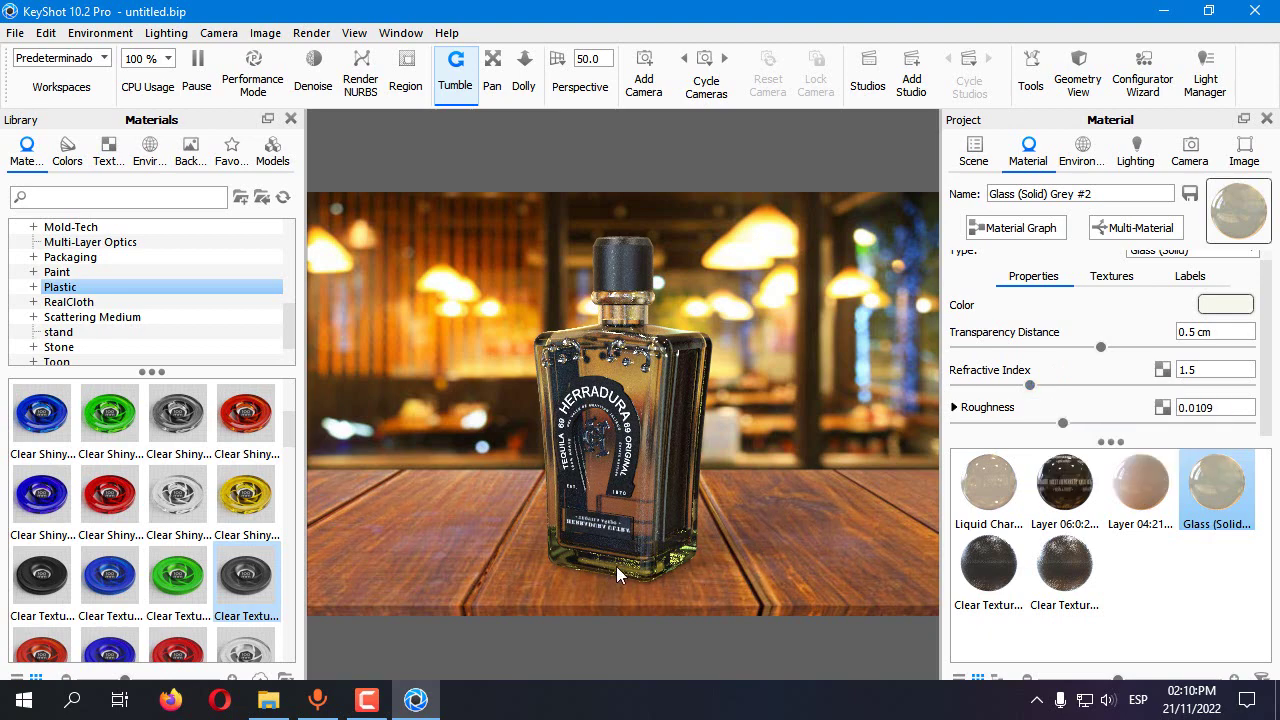
{"action": "left_click_drag", "start_coordinate": [715, 568], "coordinate": [828, 391]}
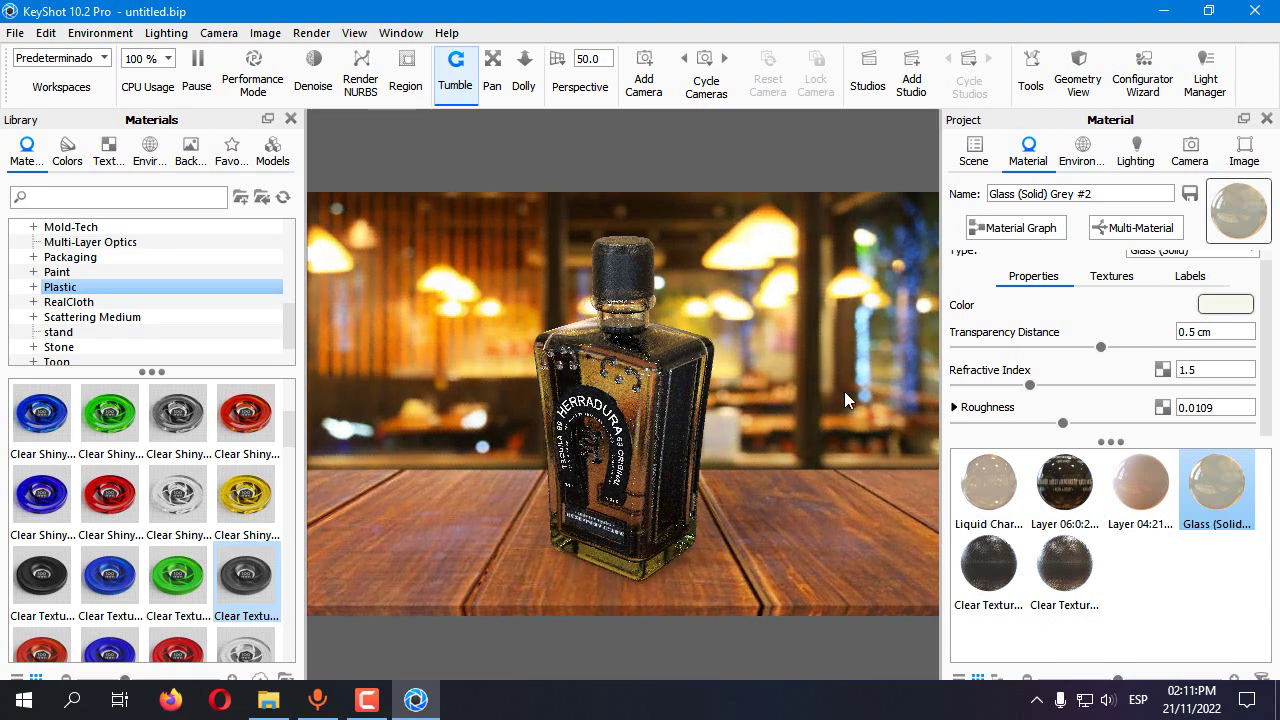
{"action": "left_click_drag", "start_coordinate": [745, 388], "coordinate": [739, 363]}
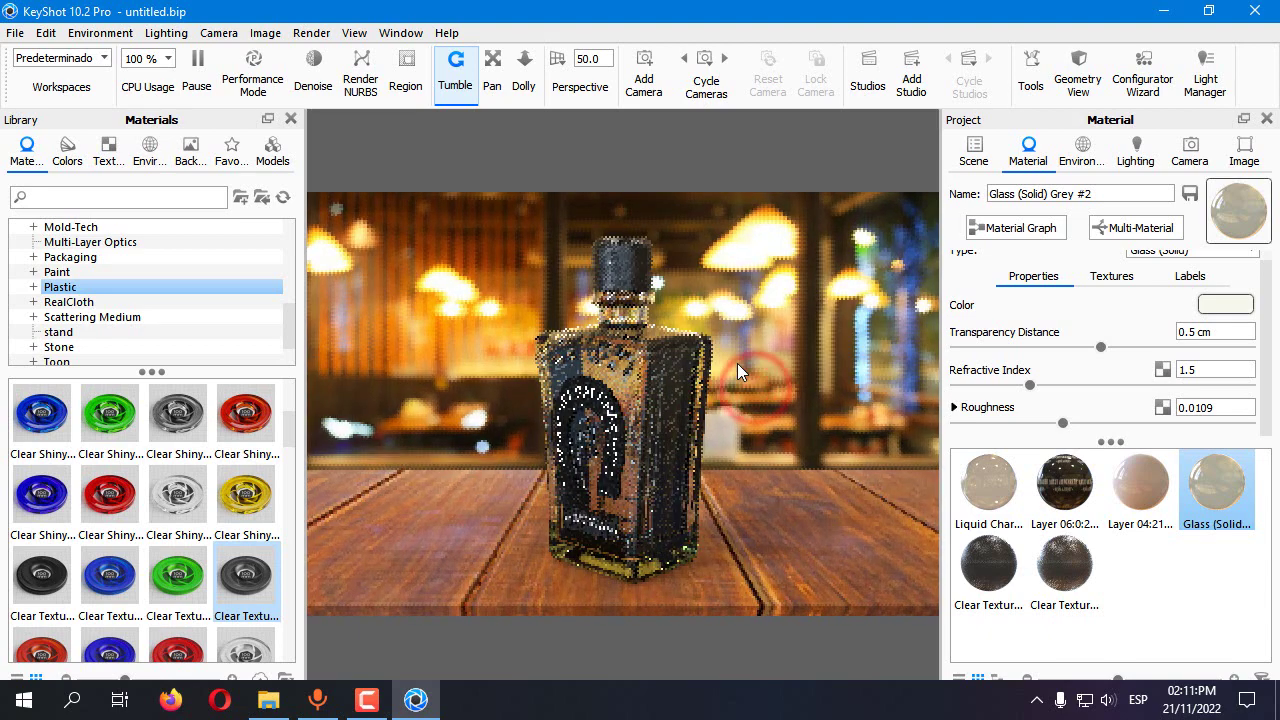
{"action": "left_click_drag", "start_coordinate": [823, 295], "coordinate": [746, 254]}
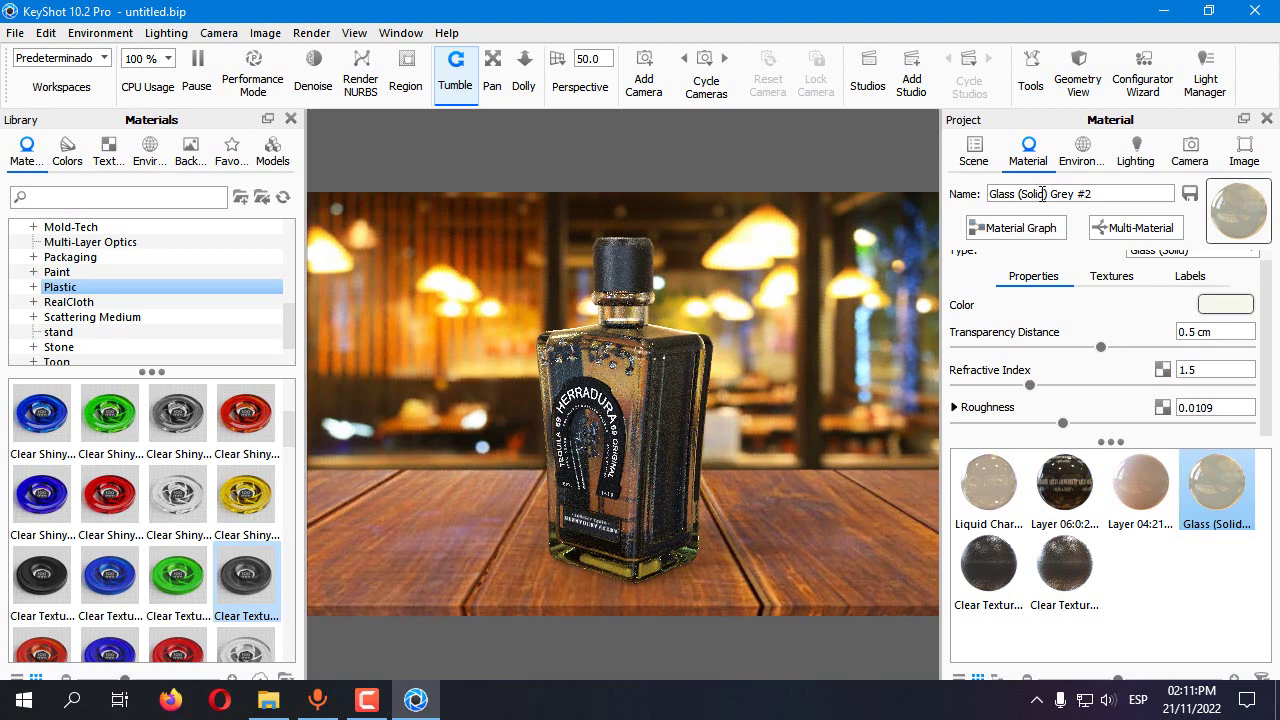
Set the Conference_Room_3k environment image's saturation to 83% and its brightness to 1.3 in the HDRI Editor
{"action": "left_click", "coordinate": [1083, 150]}
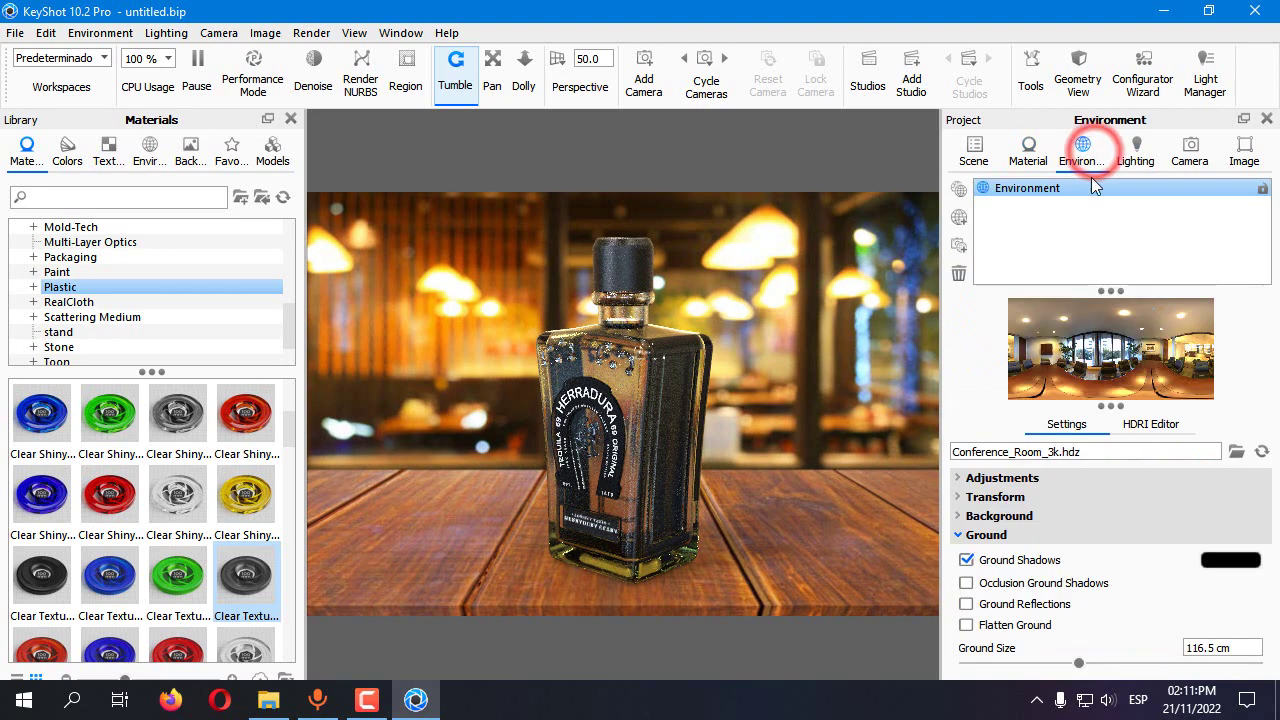
{"action": "left_click", "coordinate": [1148, 424]}
{"action": "scroll", "coordinate": [1170, 460], "scroll_direction": "down", "scroll_amount": 5}
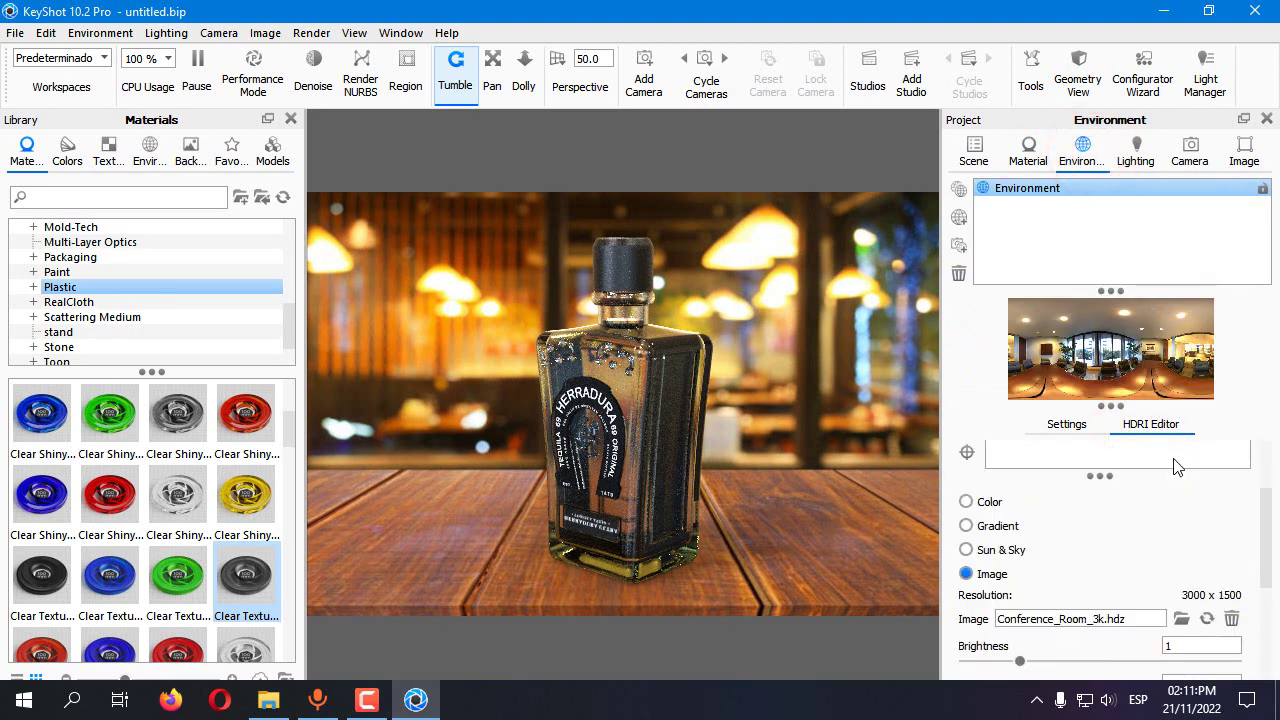
{"action": "scroll", "coordinate": [1075, 539], "scroll_direction": "down", "scroll_amount": 1}
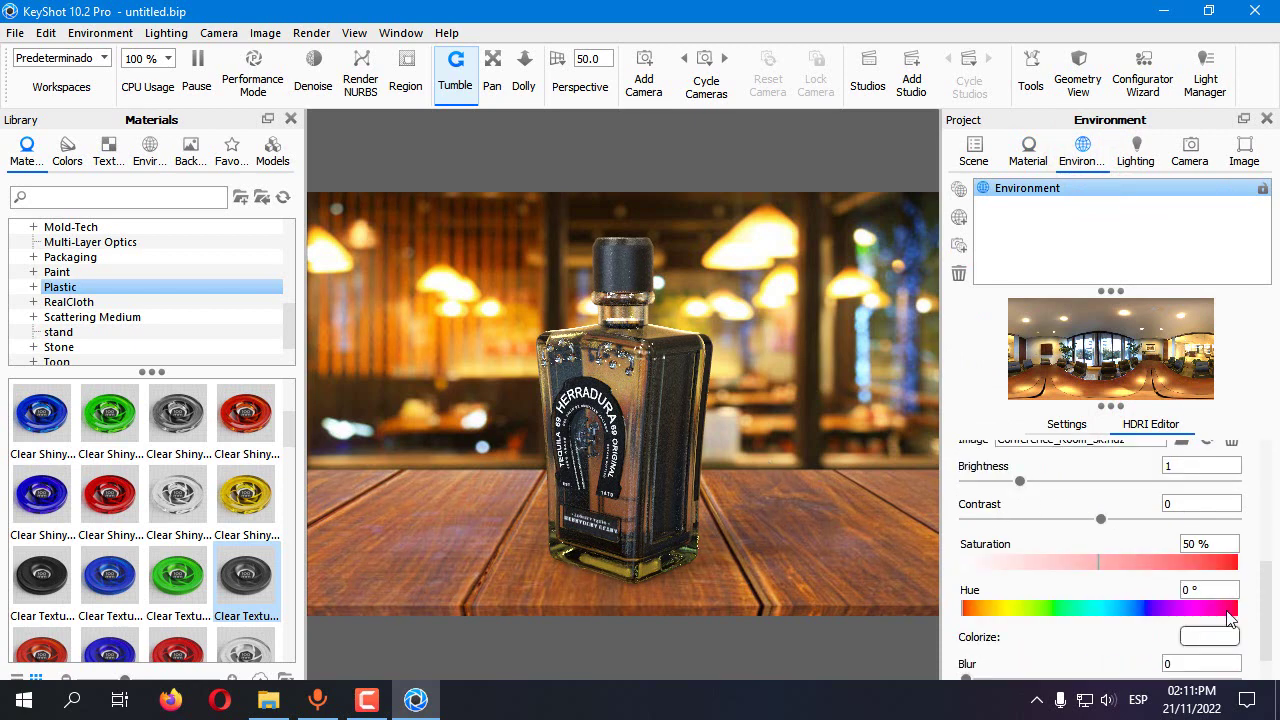
{"action": "left_click", "coordinate": [1161, 562]}
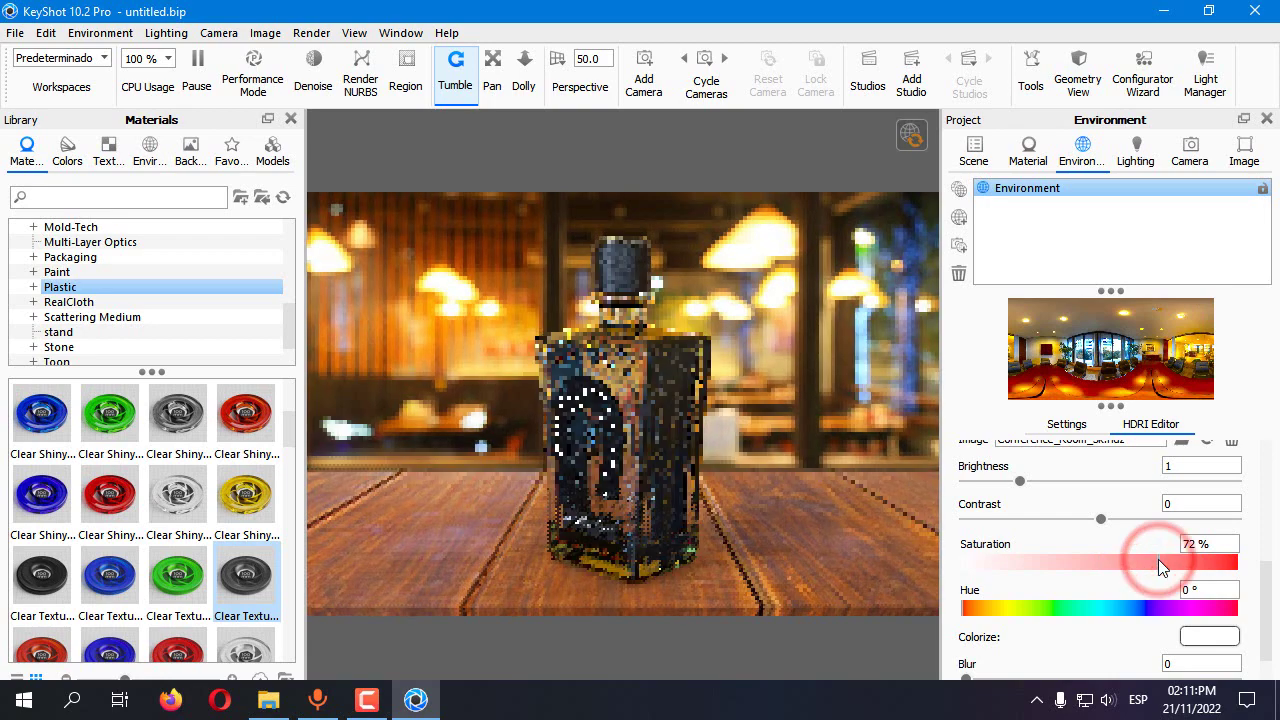
{"action": "left_click", "coordinate": [1188, 560]}
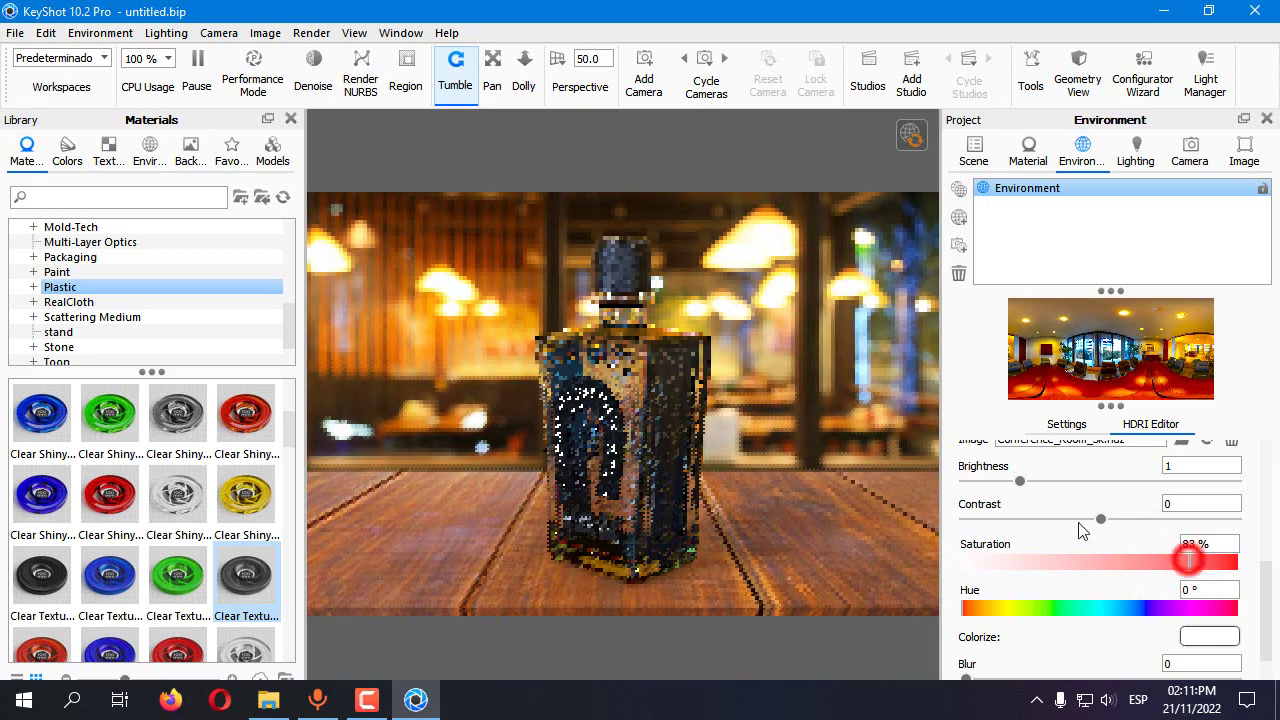
{"action": "left_click", "coordinate": [1027, 481]}
{"action": "left_click_drag", "start_coordinate": [1035, 487], "coordinate": [1041, 487]}
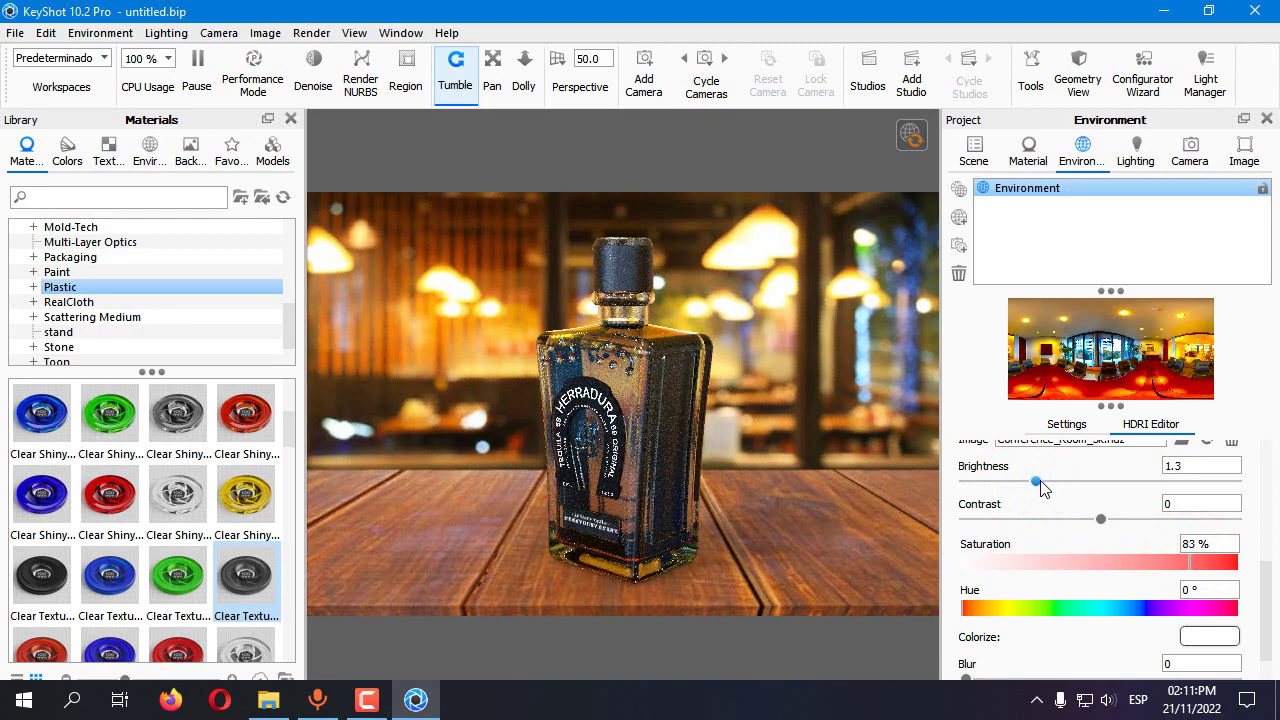
Set the environment image's brightness to 1.265 and its contrast to -0.018
{"action": "mouse_move", "coordinate": [1100, 520]}
{"action": "left_mouse_down"}
{"action": "mouse_move", "coordinate": [1160, 521]}
{"action": "mouse_move", "coordinate": [1097, 522]}
{"action": "left_mouse_up"}
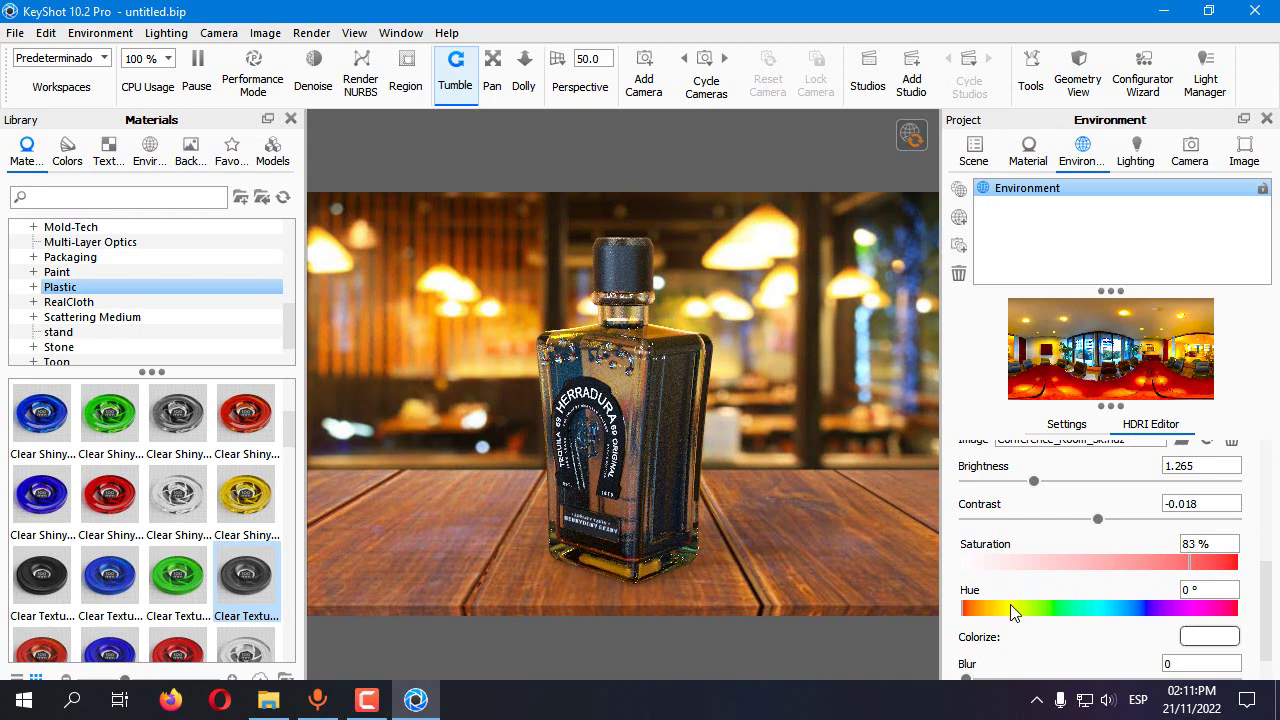
Try a hue of 129° on the environment image and set the hue back to 0°
{"action": "left_click", "coordinate": [1010, 608]}
{"action": "left_click", "coordinate": [1060, 608]}
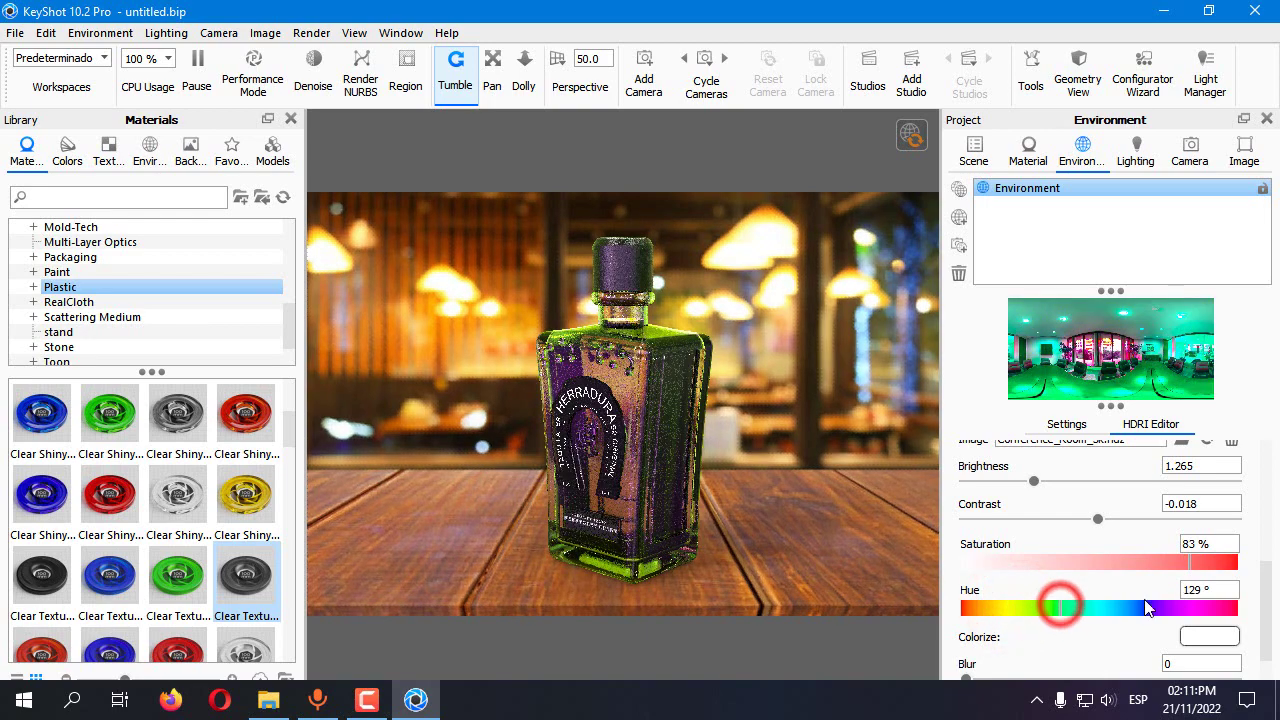
{"action": "left_click", "coordinate": [1212, 590]}
{"action": "type", "text": "0"}
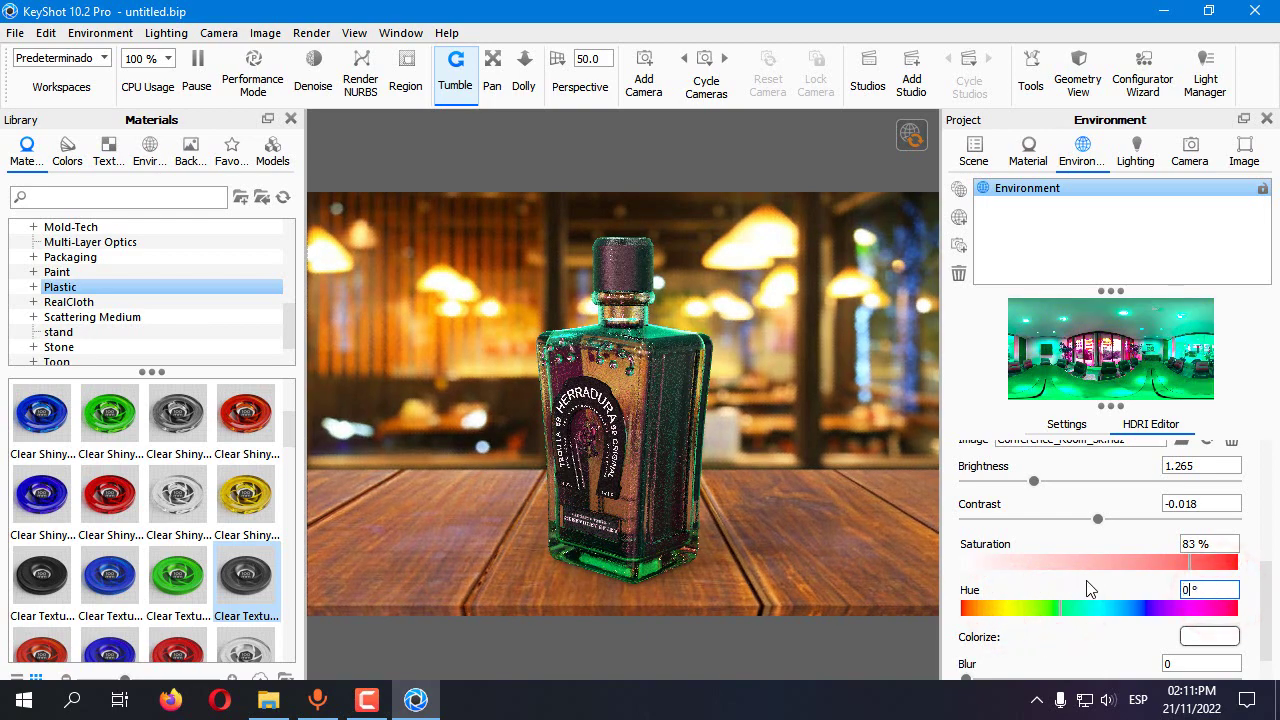
{"action": "left_click", "coordinate": [1090, 586]}
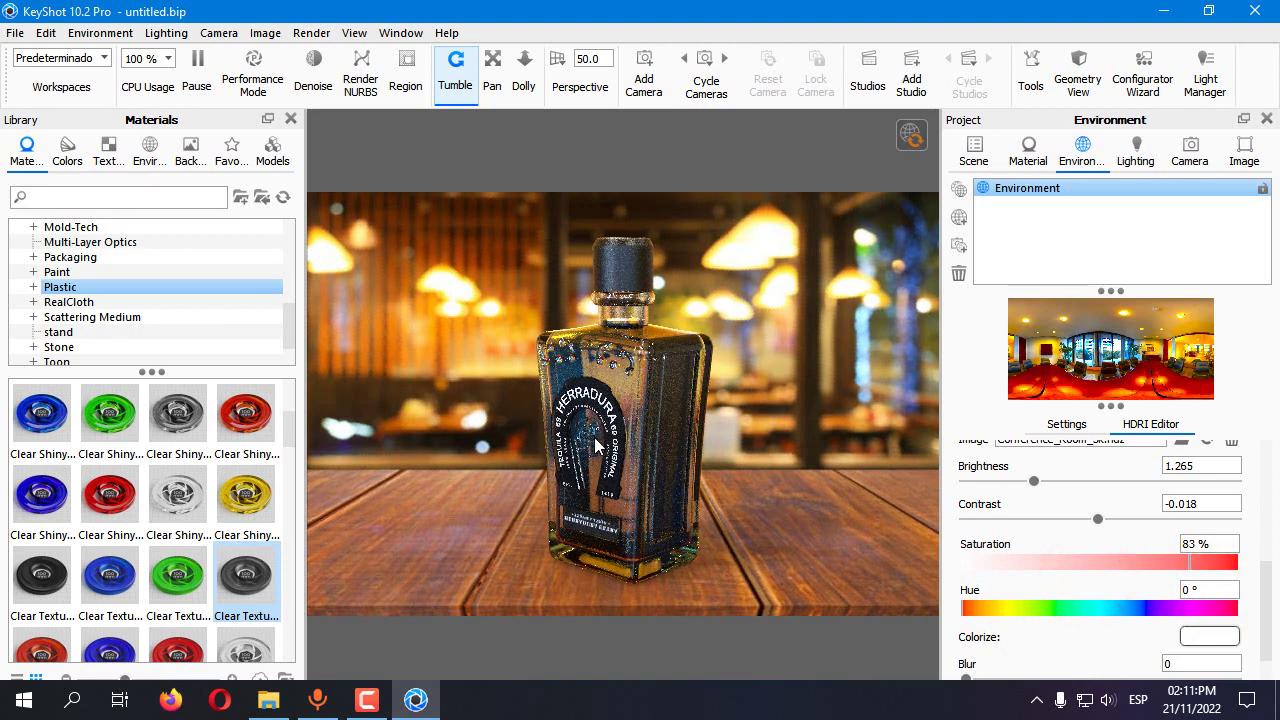
Enable Caustics in the scene's general lighting and save the scene as RENDER.bip
{"action": "left_click", "coordinate": [1135, 152]}
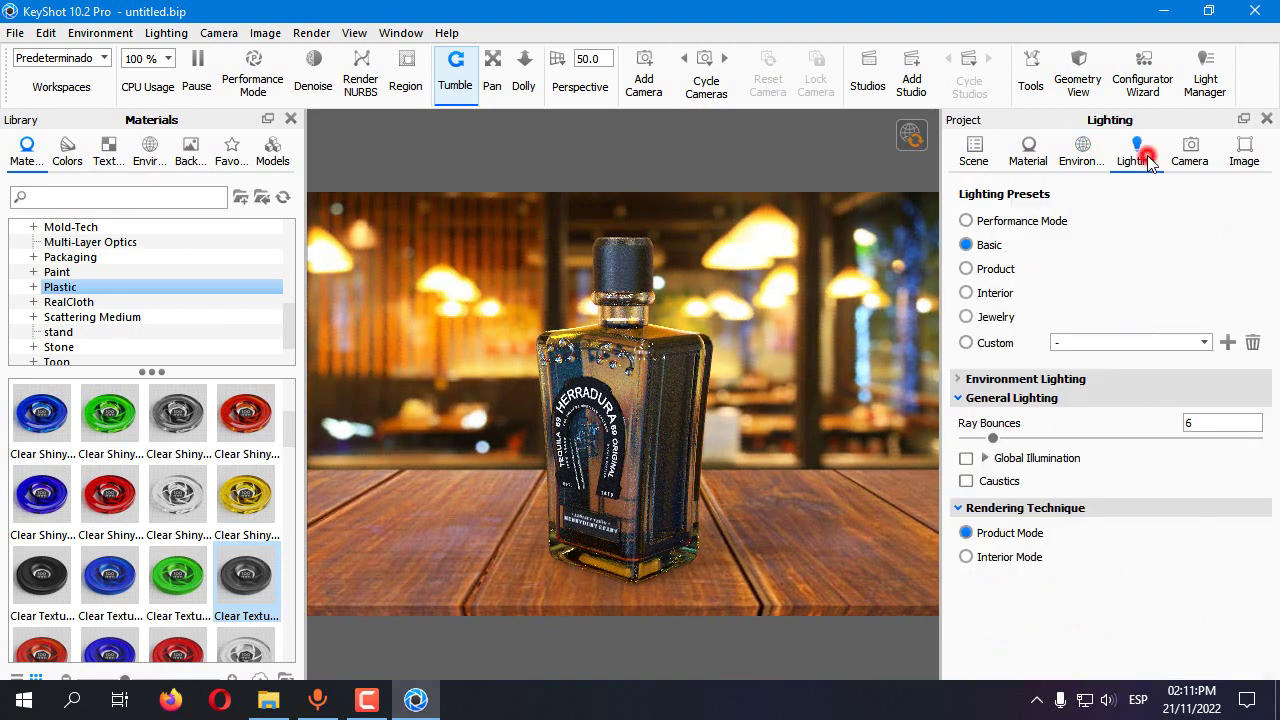
{"action": "left_click", "coordinate": [970, 481]}
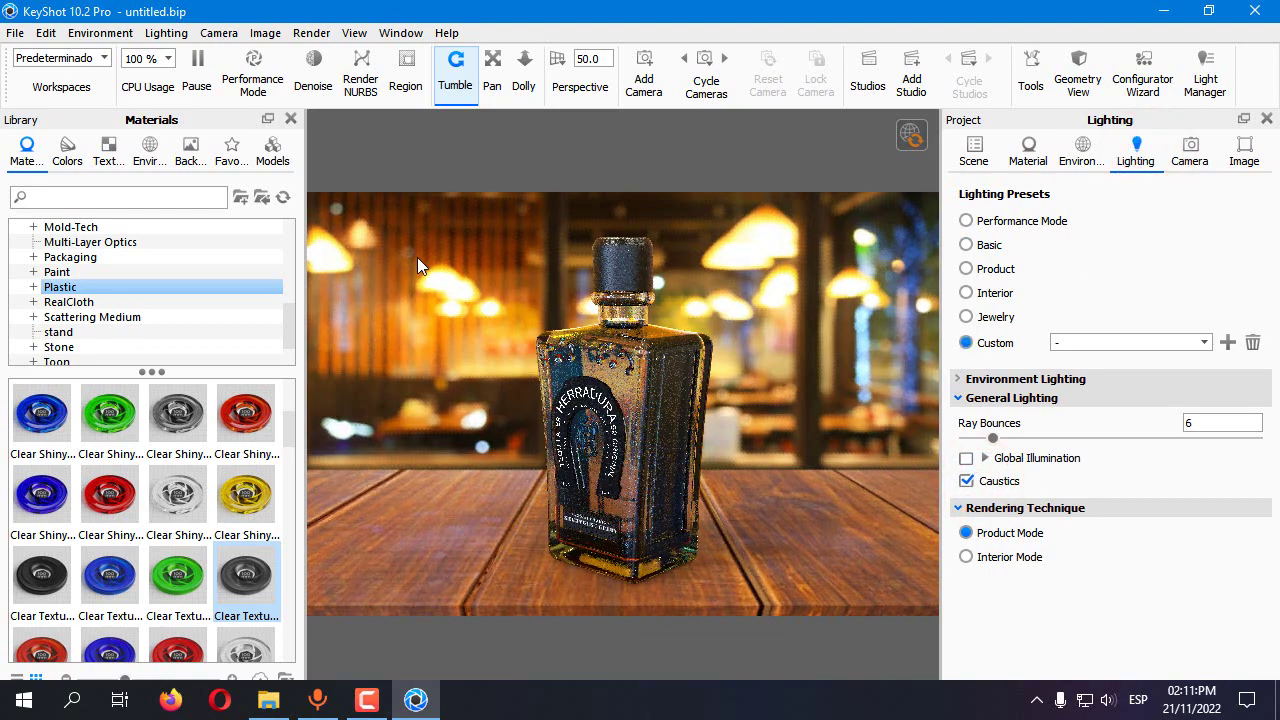
{"action": "left_click", "coordinate": [15, 33]}
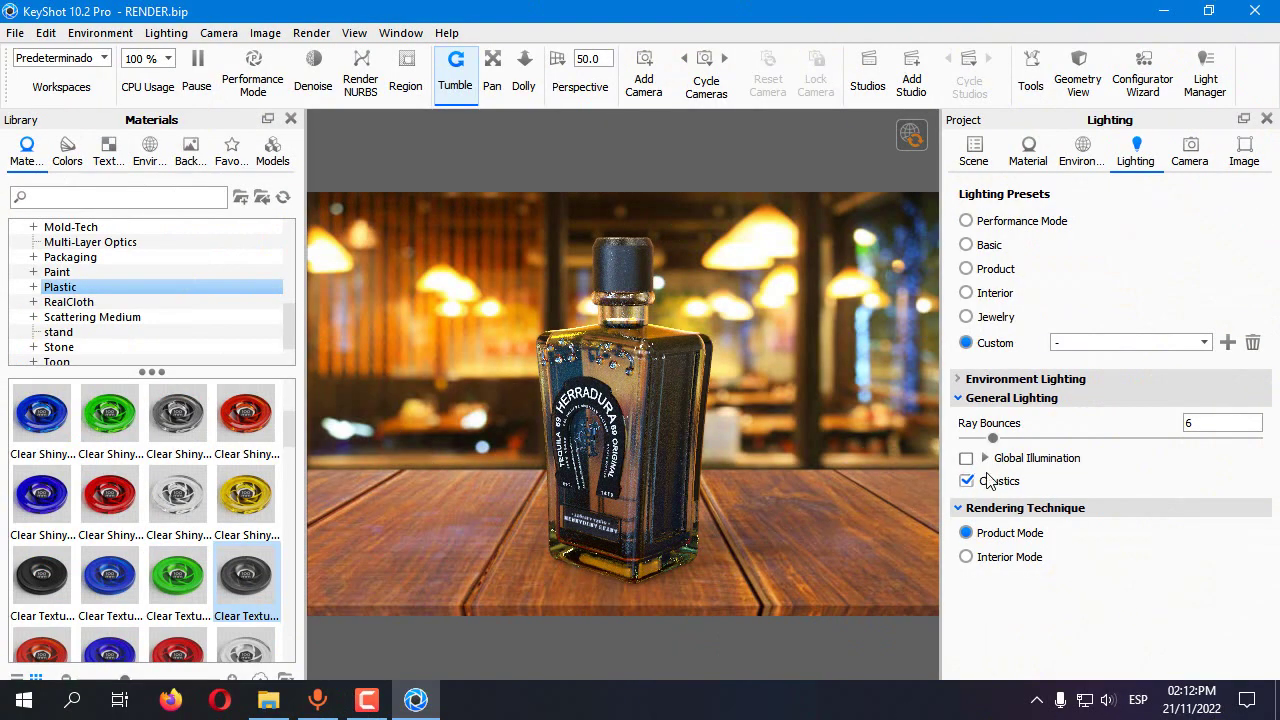
Try 8, 7 and 6 ray bounces in the general lighting, and set the value to 7
{"action": "left_click", "coordinate": [1010, 379]}
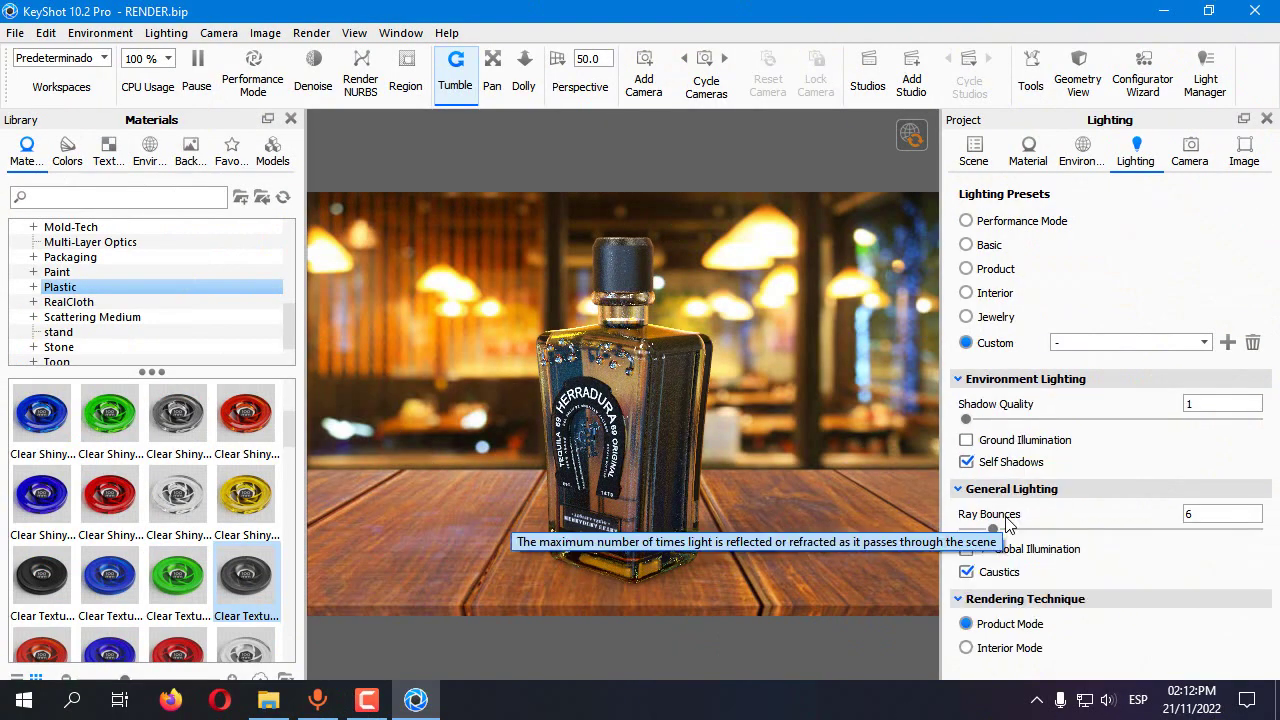
{"action": "left_click_drag", "start_coordinate": [993, 529], "coordinate": [1001, 531]}
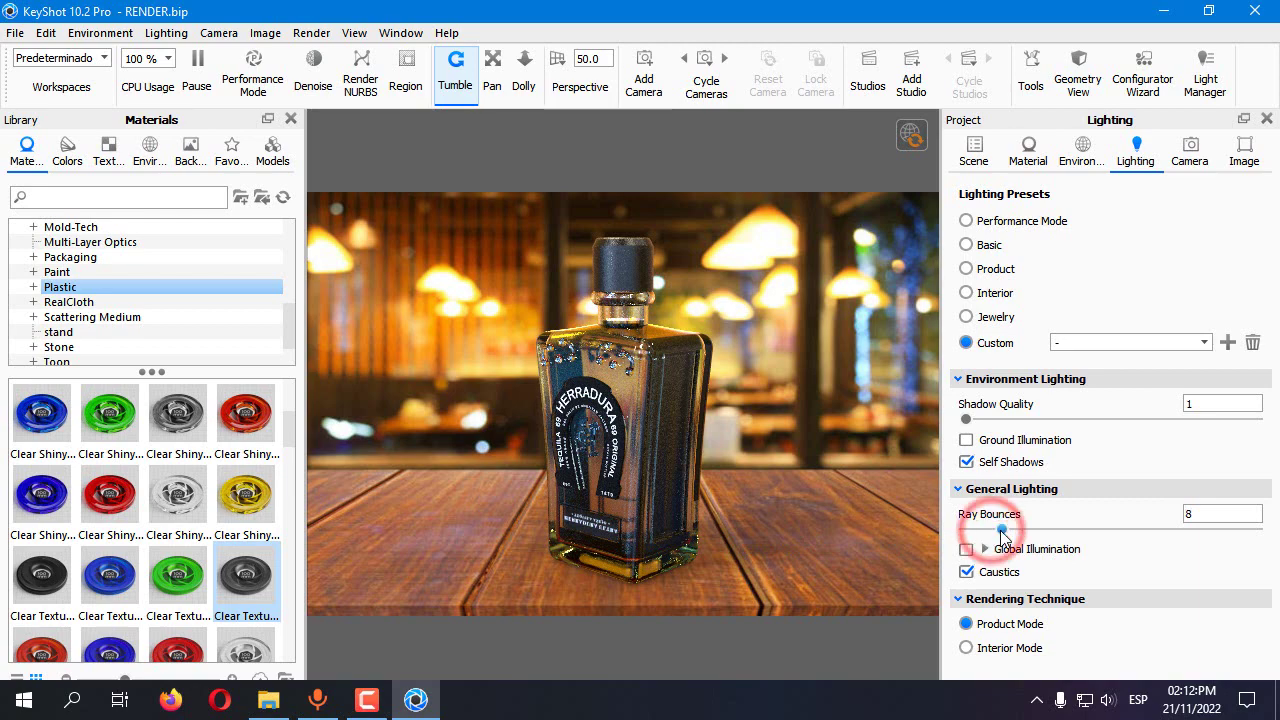
{"action": "left_click", "coordinate": [686, 500]}
{"action": "left_click", "coordinate": [757, 492]}
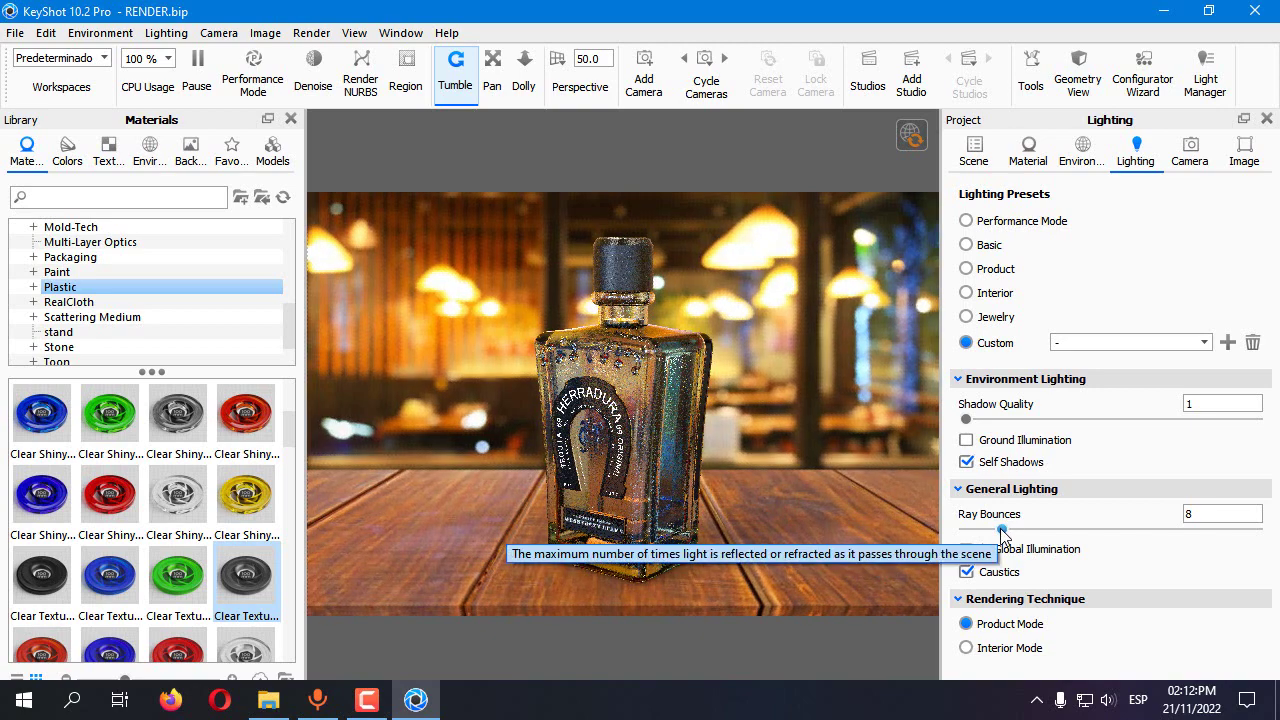
{"action": "left_click_drag", "start_coordinate": [1002, 532], "coordinate": [998, 532]}
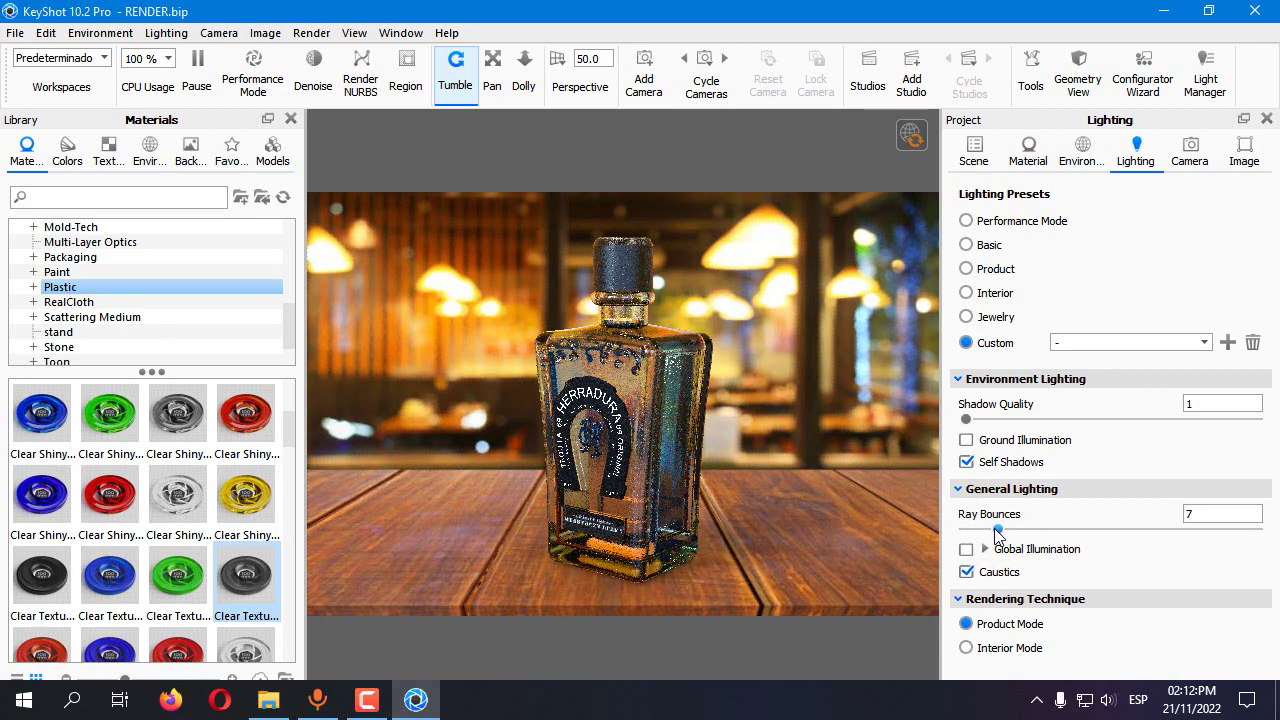
{"action": "left_click_drag", "start_coordinate": [988, 533], "coordinate": [993, 533]}
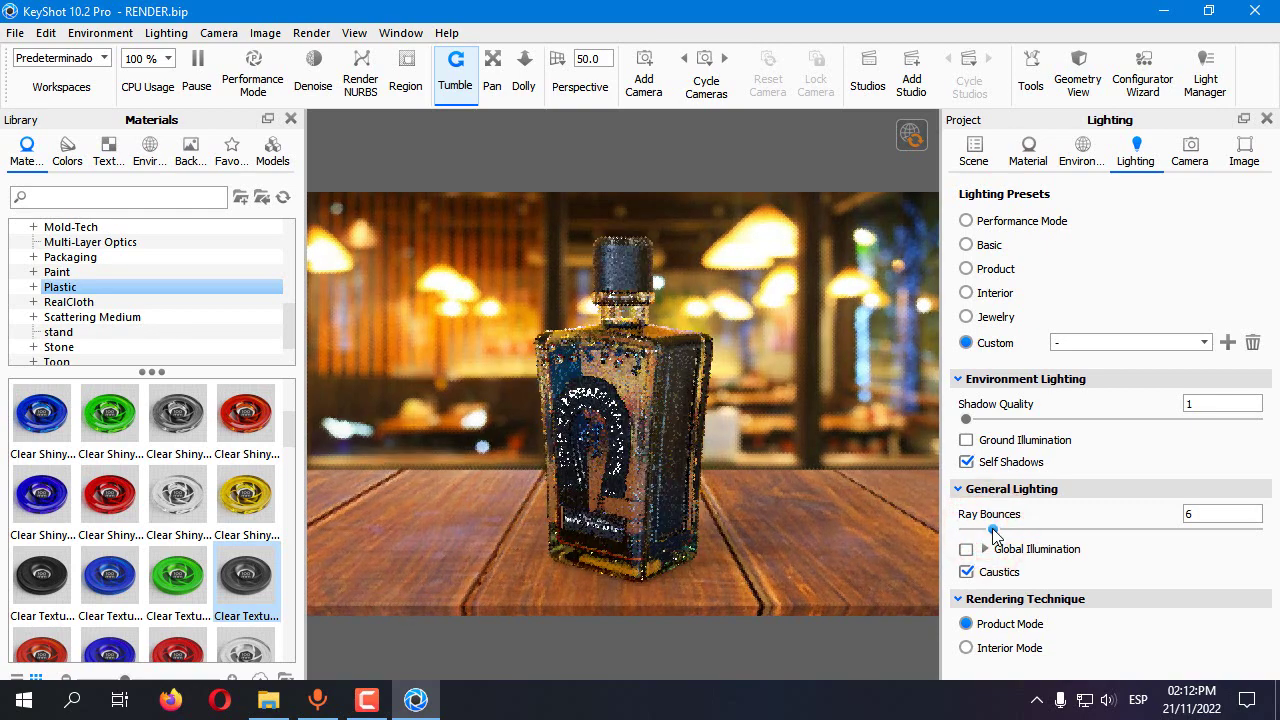
{"action": "double_click", "coordinate": [1228, 513]}
{"action": "type", "text": "7"}
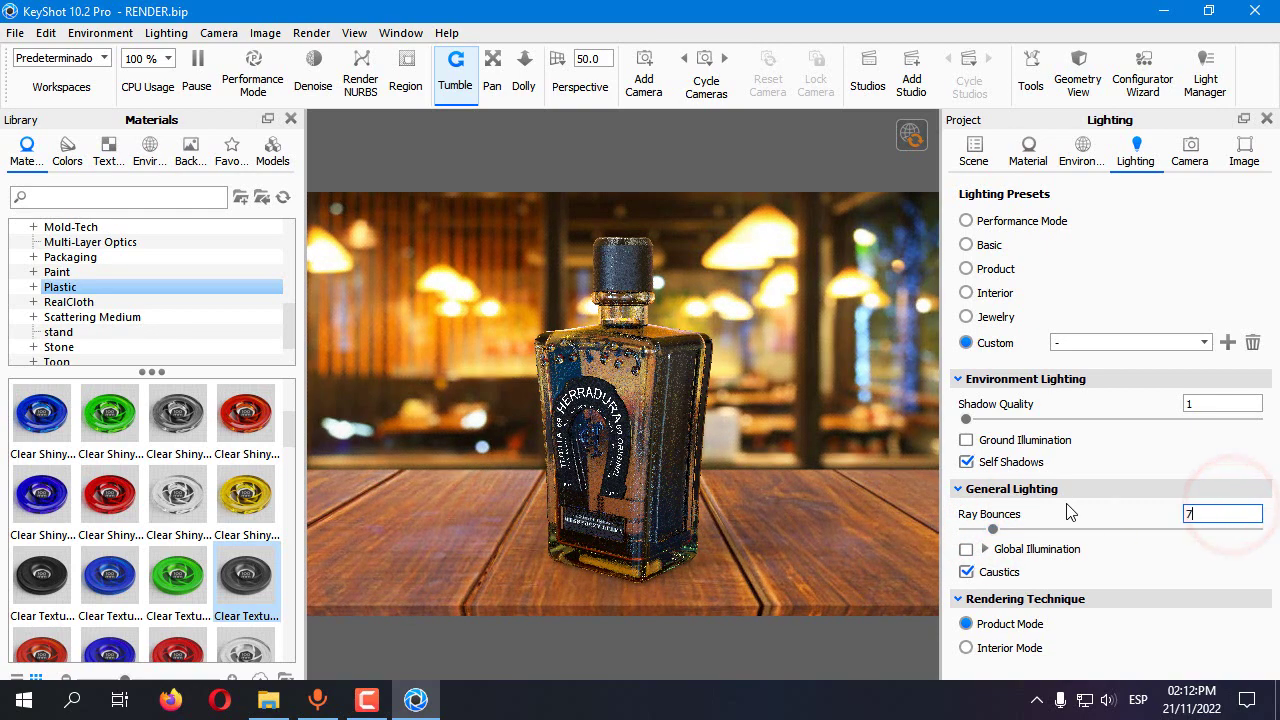
{"action": "key", "text": "Return"}
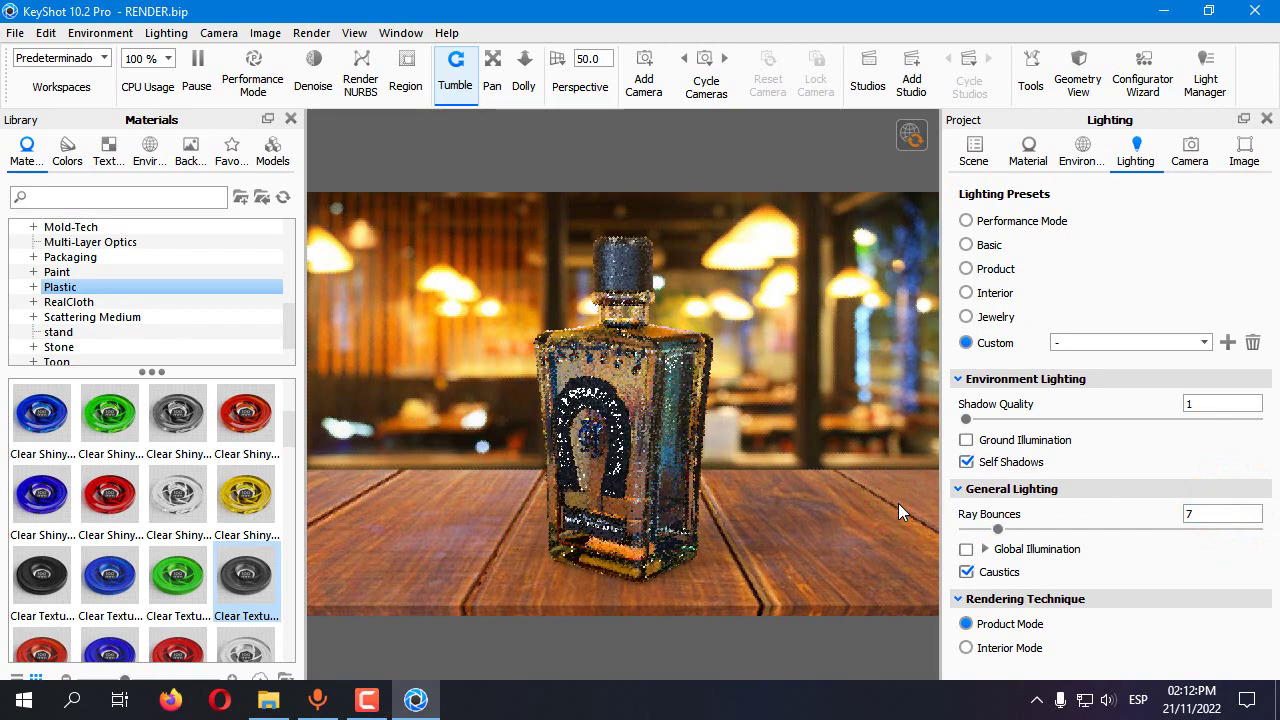
Try 65 ray bounces in the general lighting and set the value back to 7
{"action": "double_click", "coordinate": [1203, 513]}
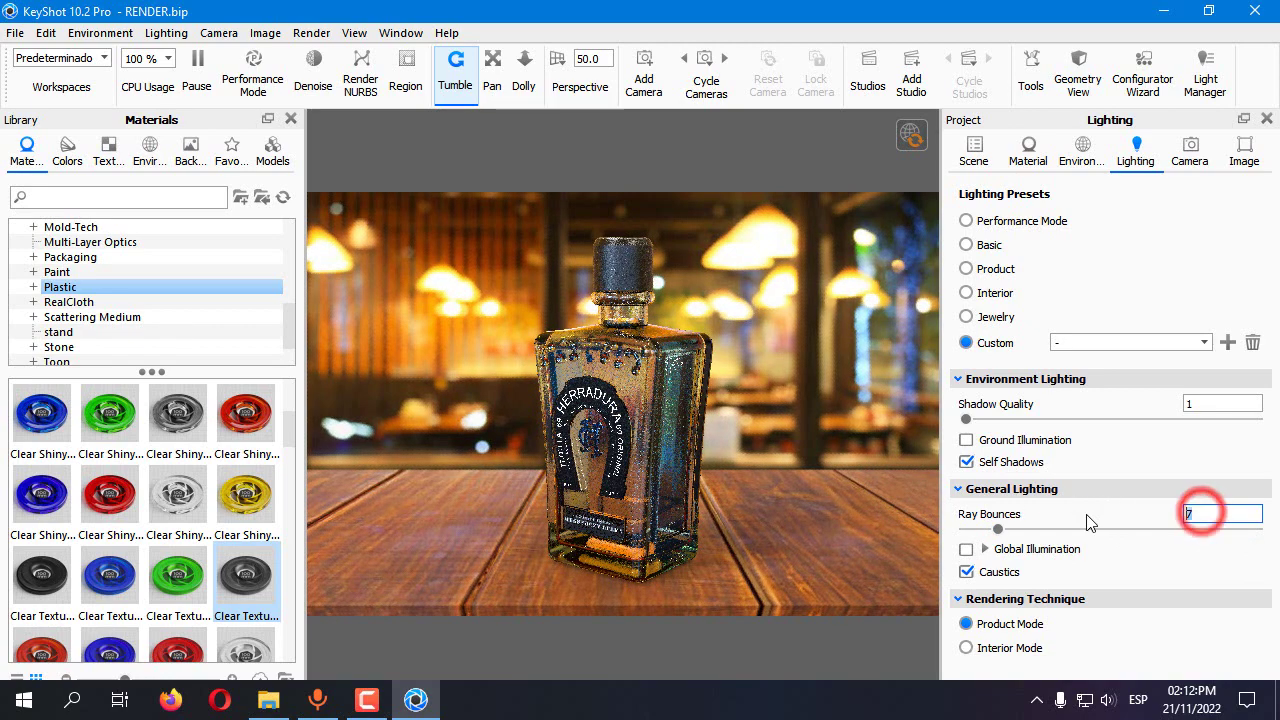
{"action": "type", "text": "65"}
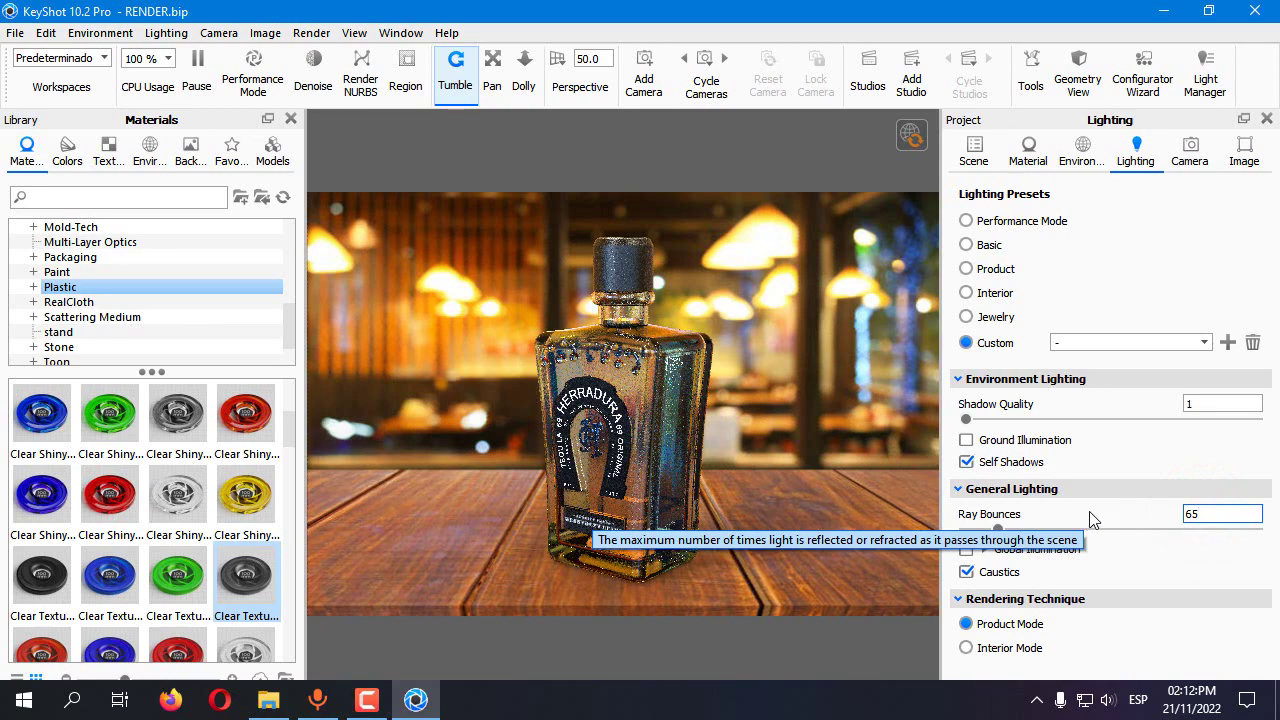
{"action": "left_click", "coordinate": [1093, 527]}
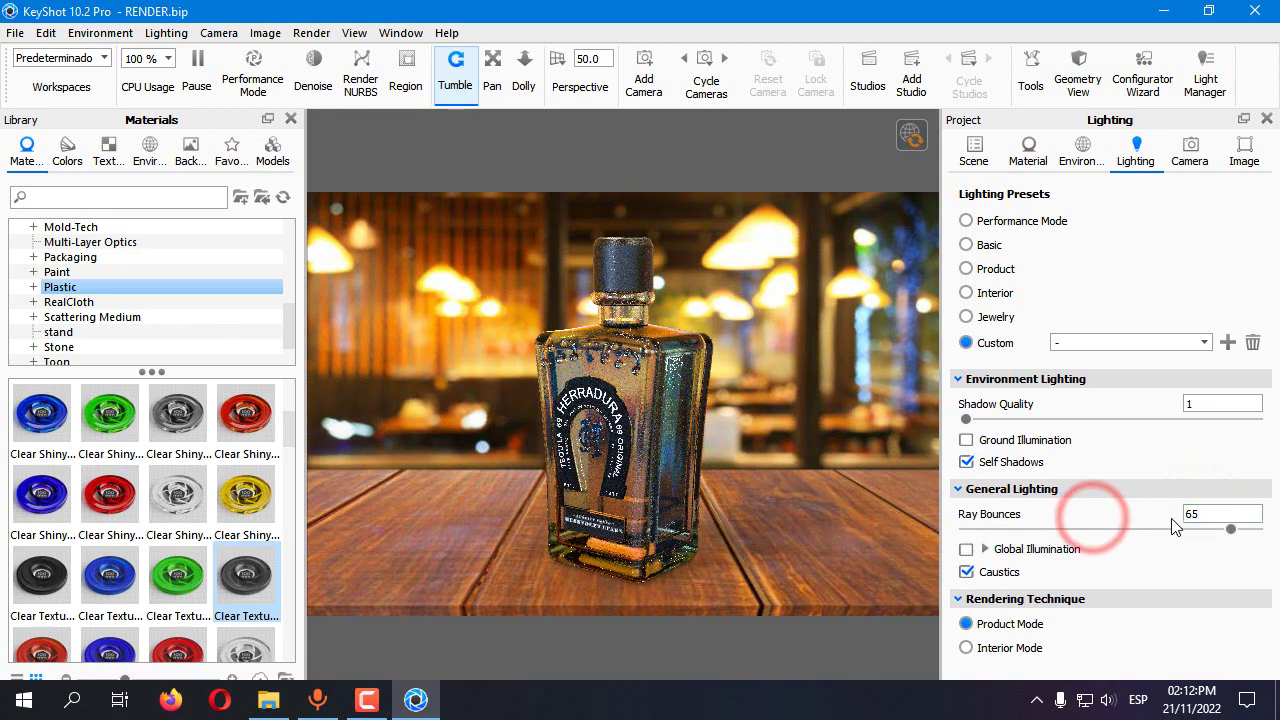
{"action": "left_click", "coordinate": [1205, 517]}
{"action": "key", "text": "BackSpace"}
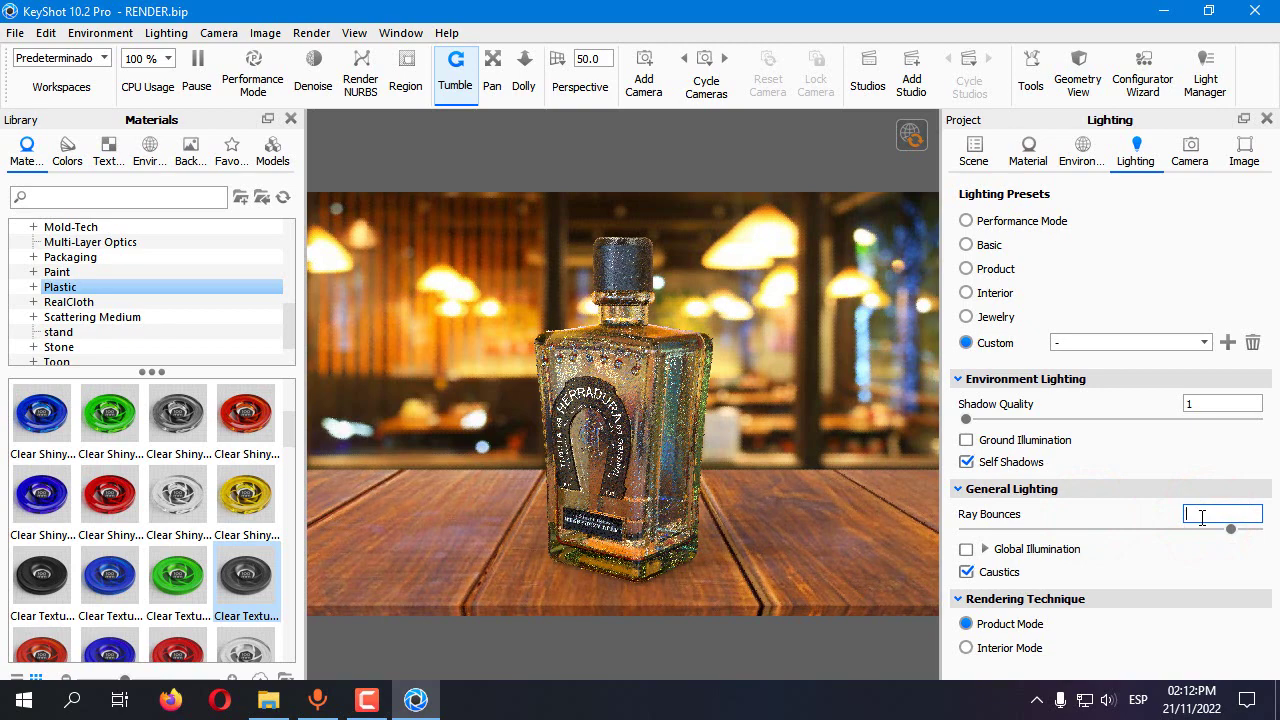
{"action": "left_click", "coordinate": [1162, 520]}
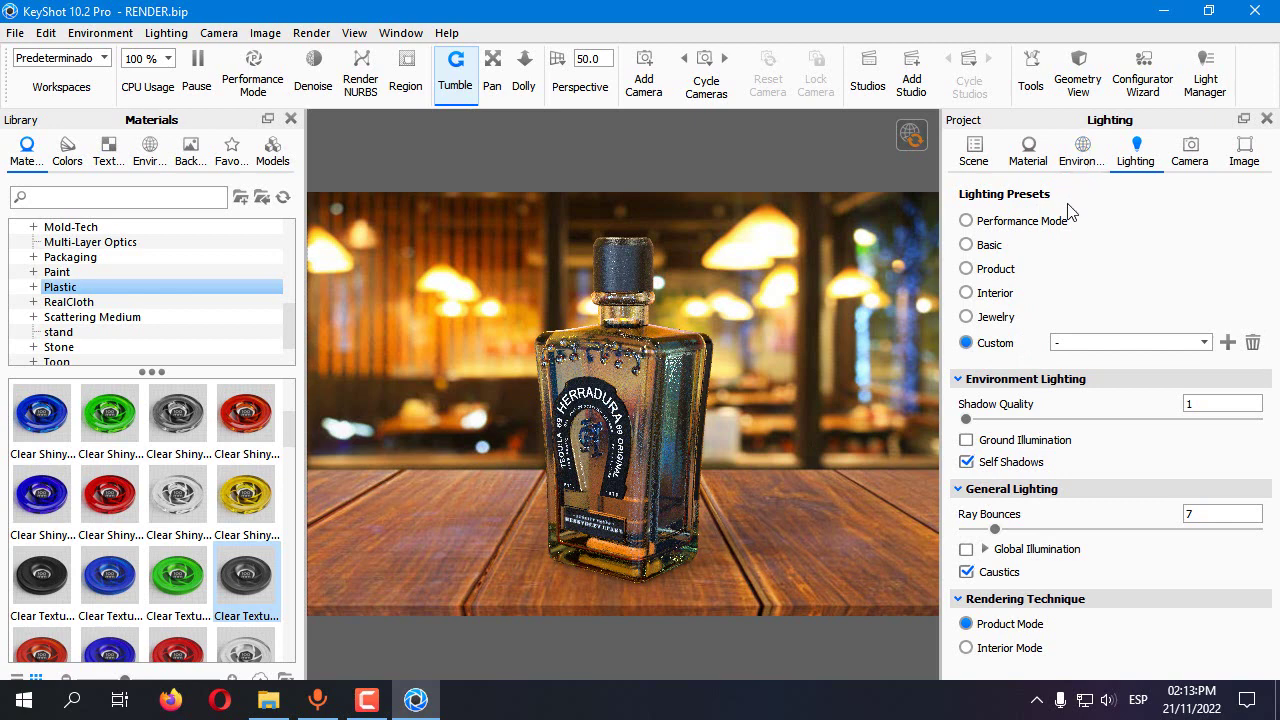
Review the Conference_Room_3k environment's ground settings and collapse the Ground section
{"action": "left_click", "coordinate": [1080, 160]}
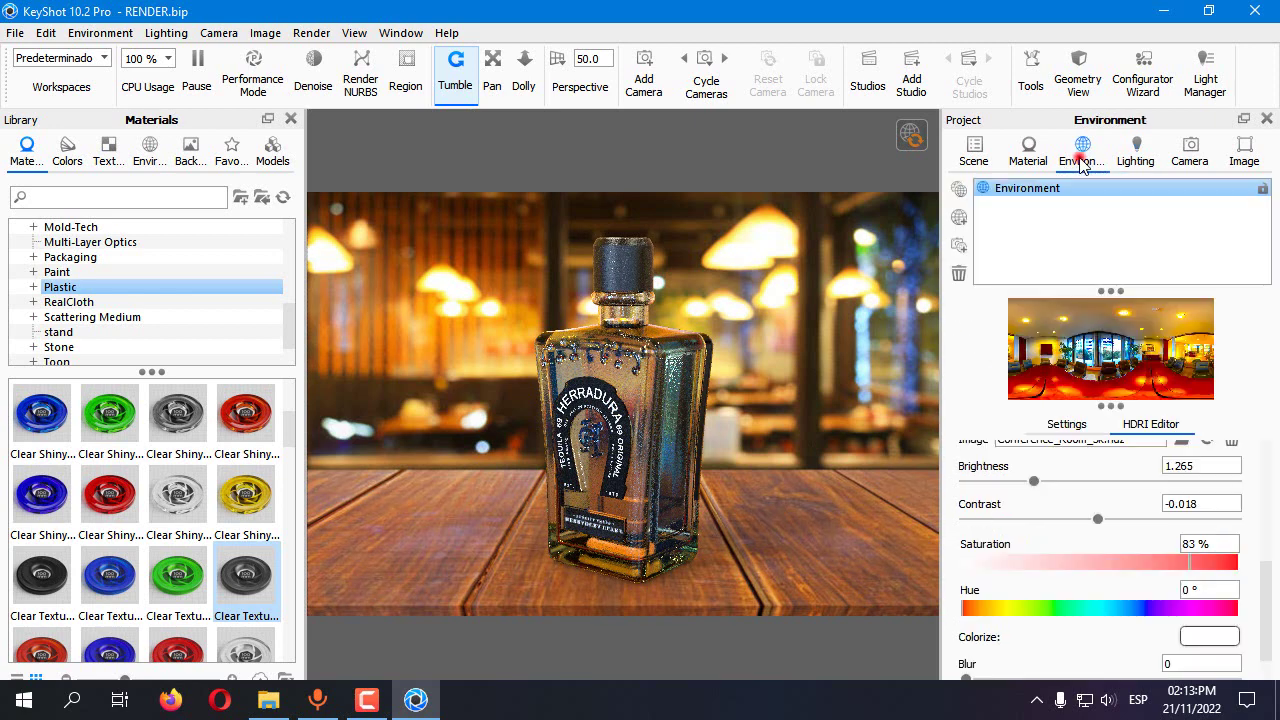
{"action": "left_click", "coordinate": [1066, 424]}
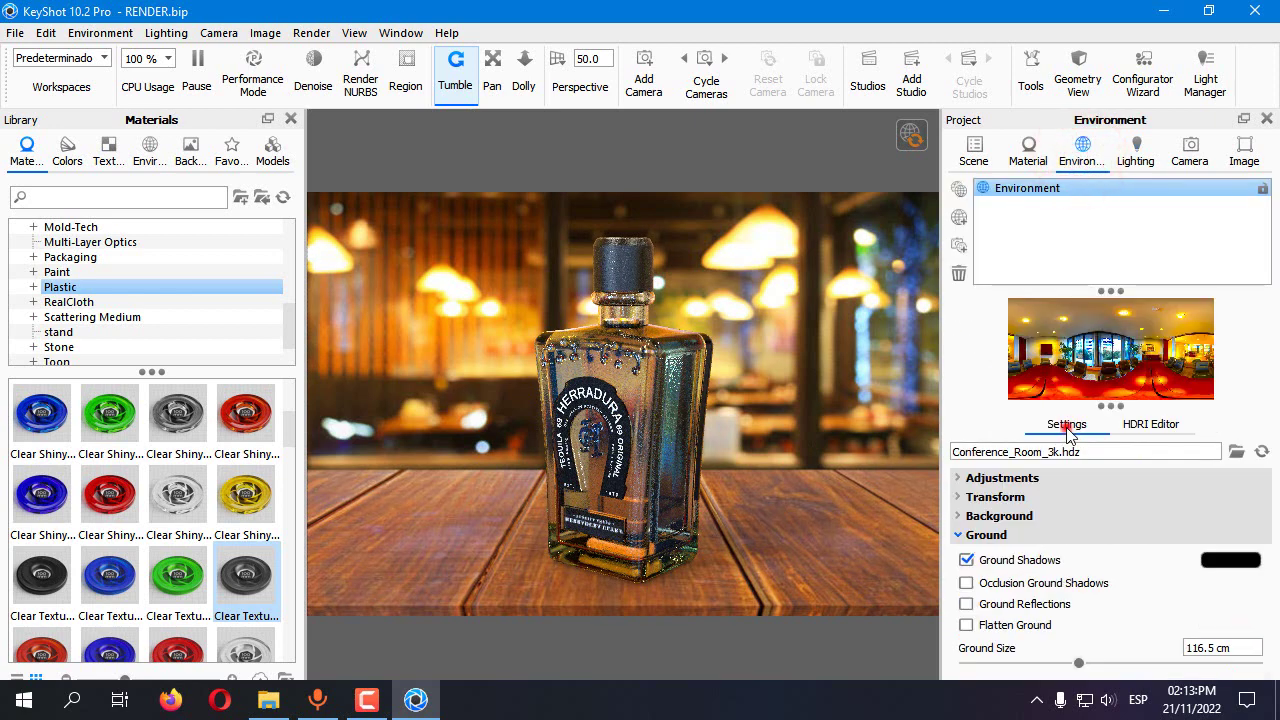
{"action": "left_click", "coordinate": [990, 538]}
{"action": "left_click", "coordinate": [993, 540]}
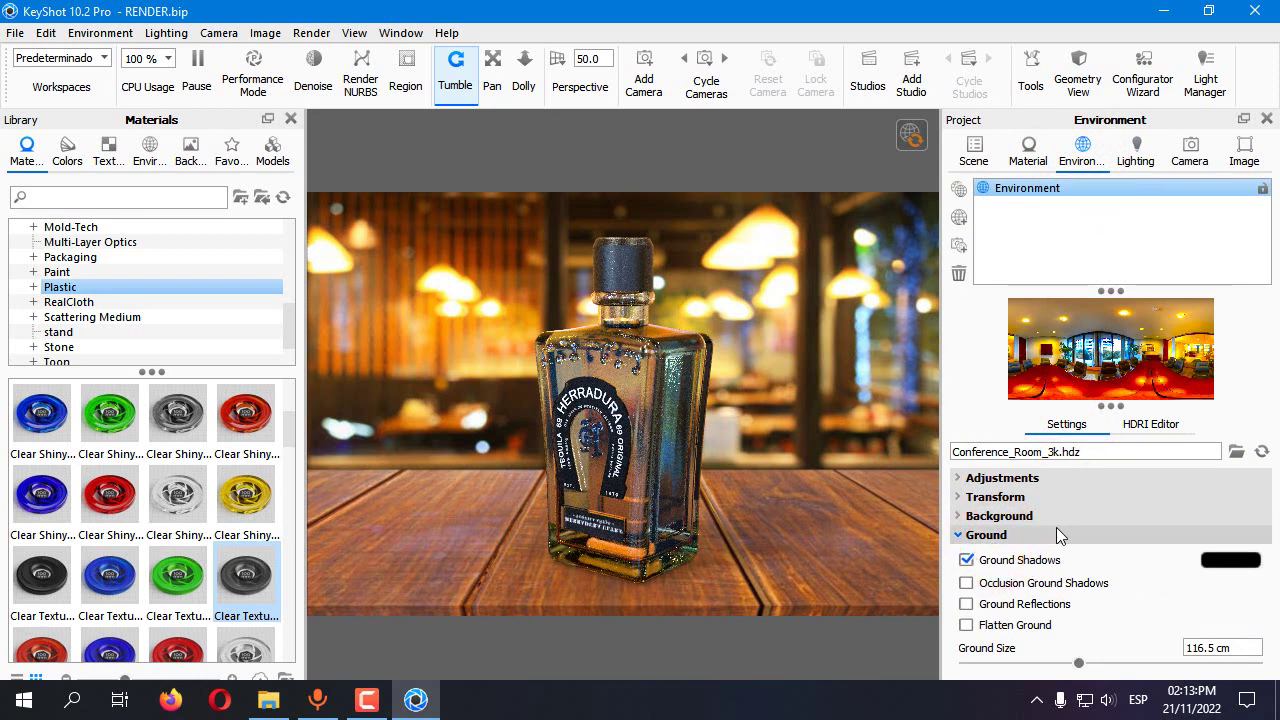
{"action": "left_click", "coordinate": [993, 535]}
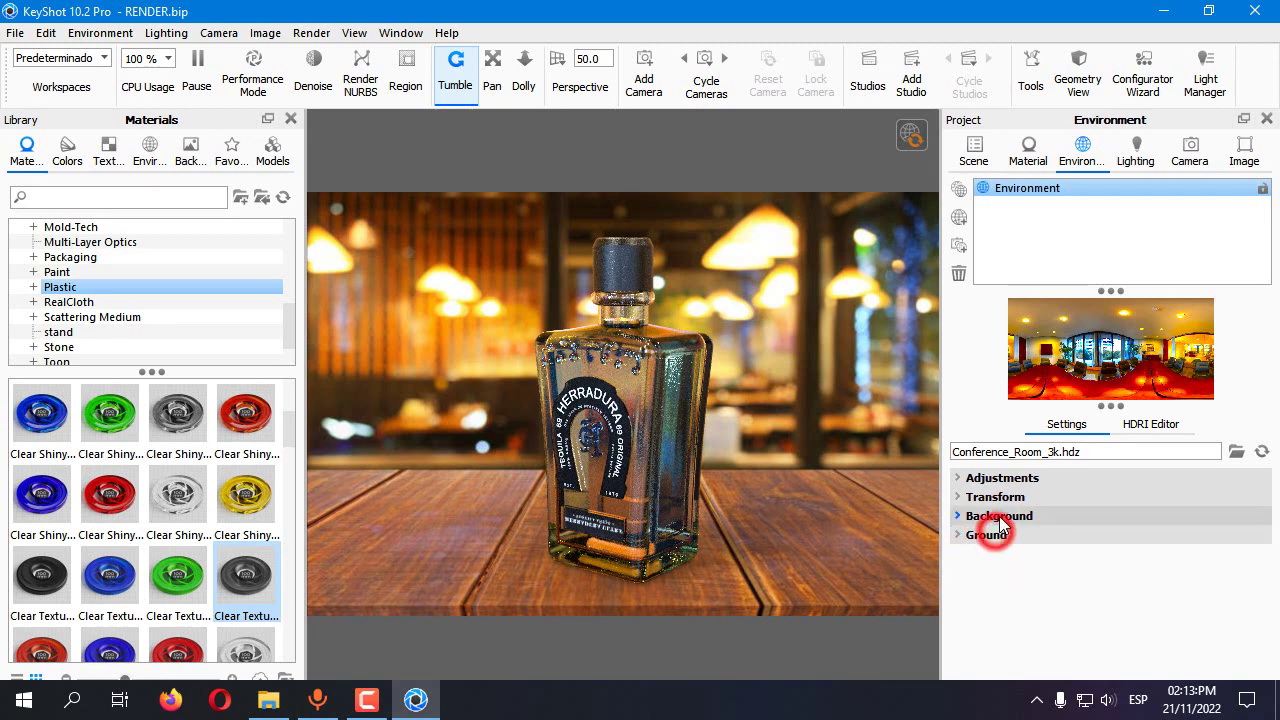
Compare the Product and Jewelry lighting presets on the bottle
{"action": "left_click", "coordinate": [1136, 150]}
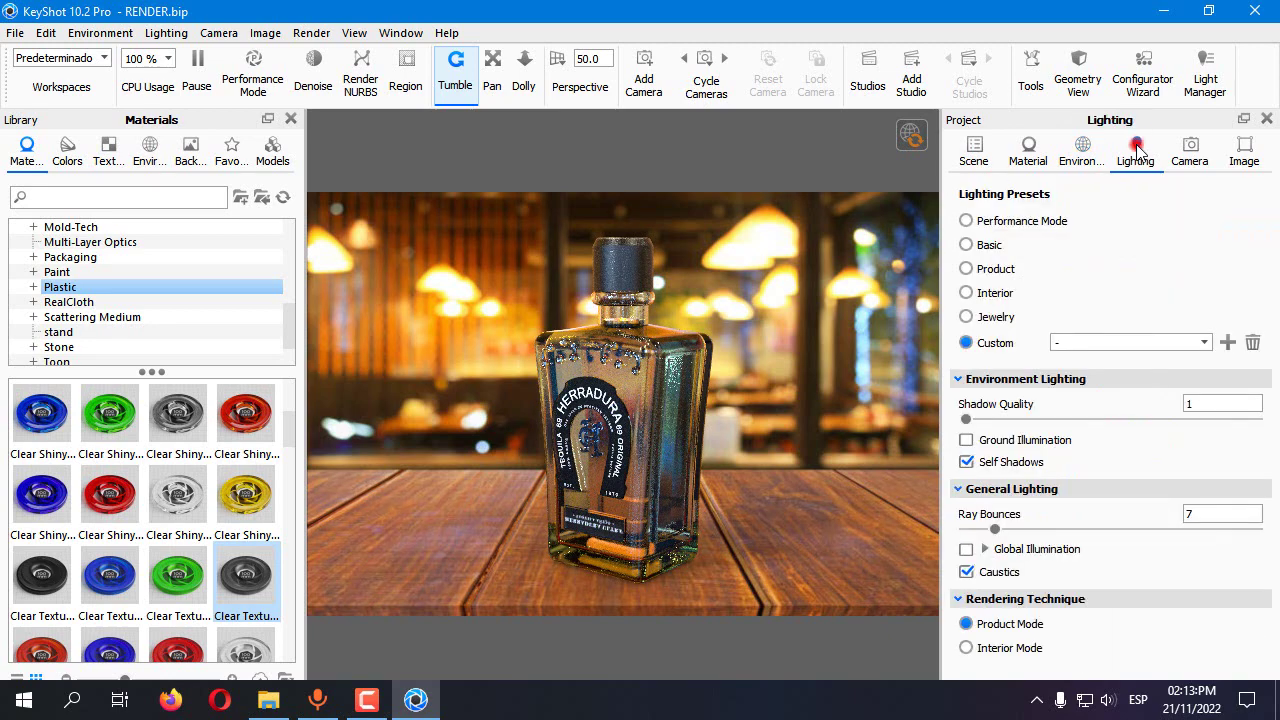
{"action": "left_click", "coordinate": [967, 269]}
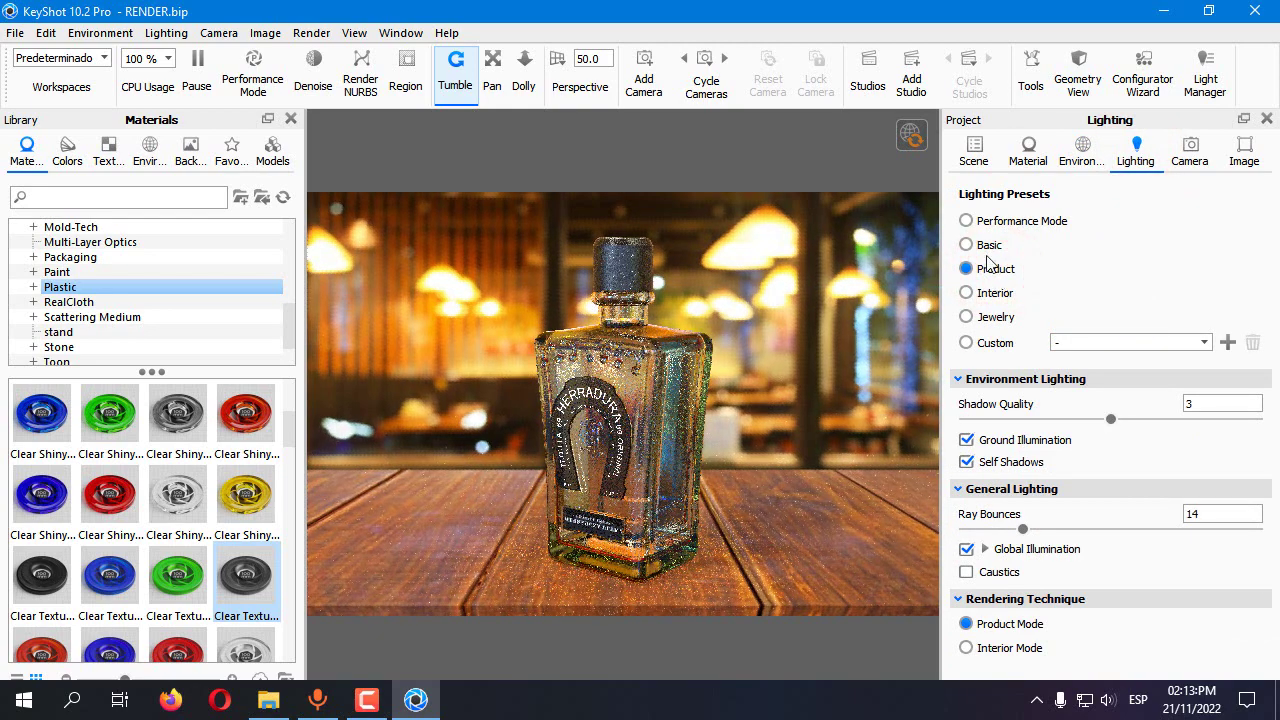
{"action": "left_click", "coordinate": [995, 318]}
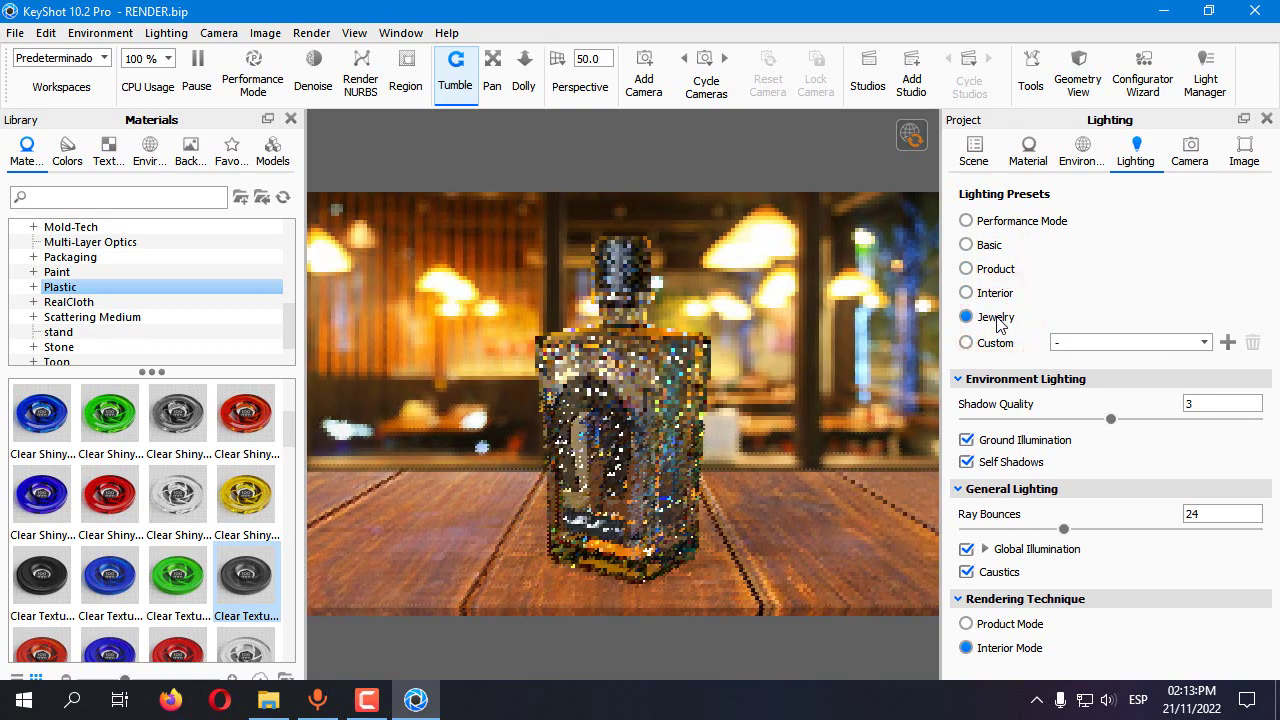
{"action": "left_click", "coordinate": [995, 270]}
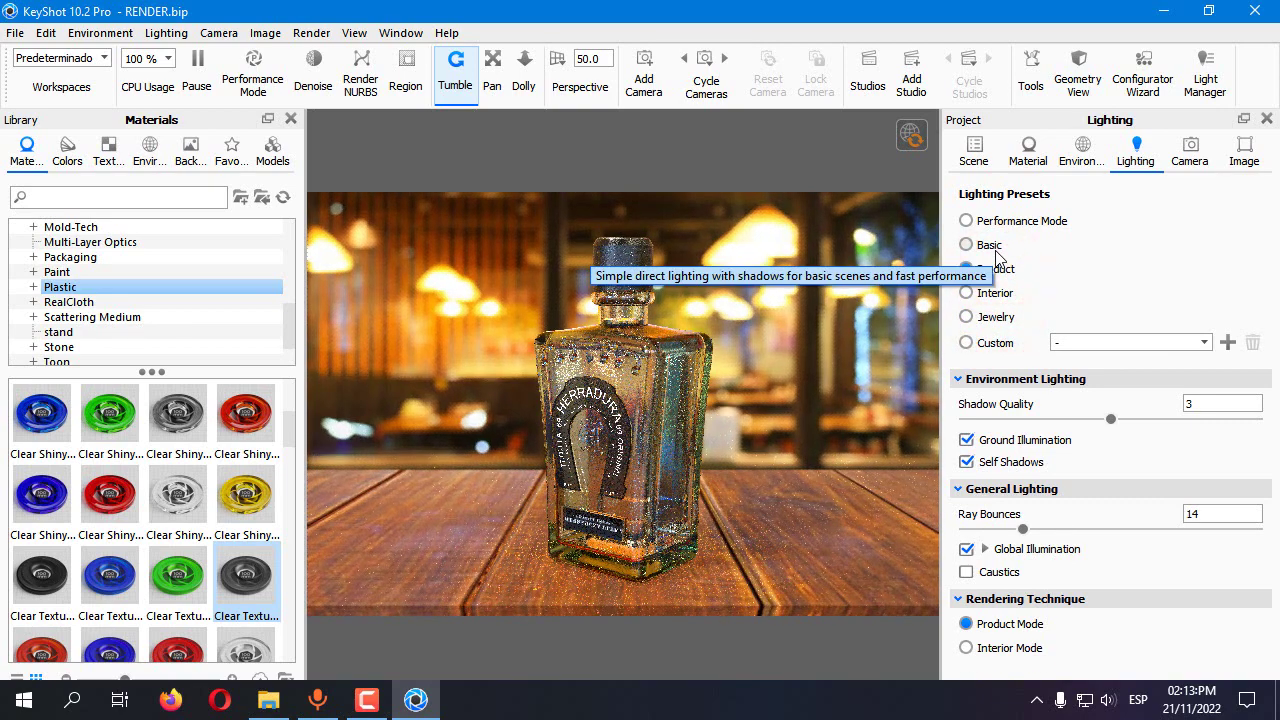
Apply the Basic lighting preset and set its ray bounces to 8
{"action": "left_click", "coordinate": [995, 252]}
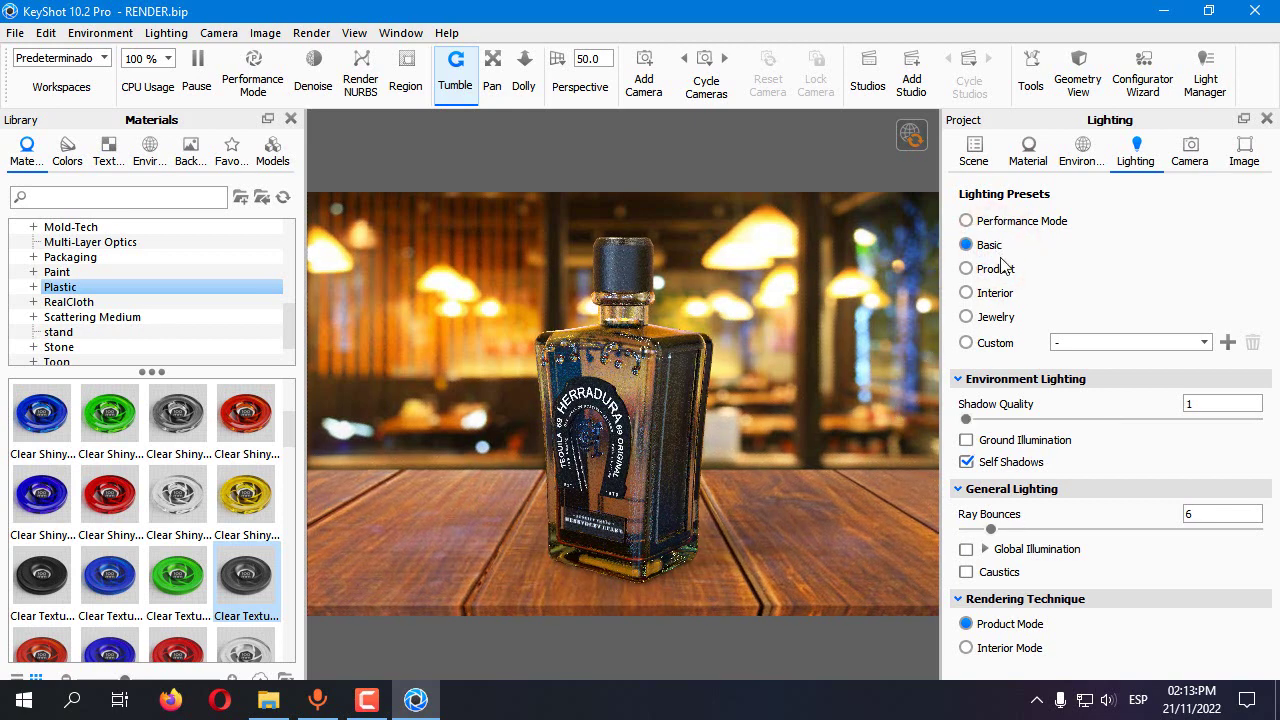
{"action": "left_click", "coordinate": [993, 270]}
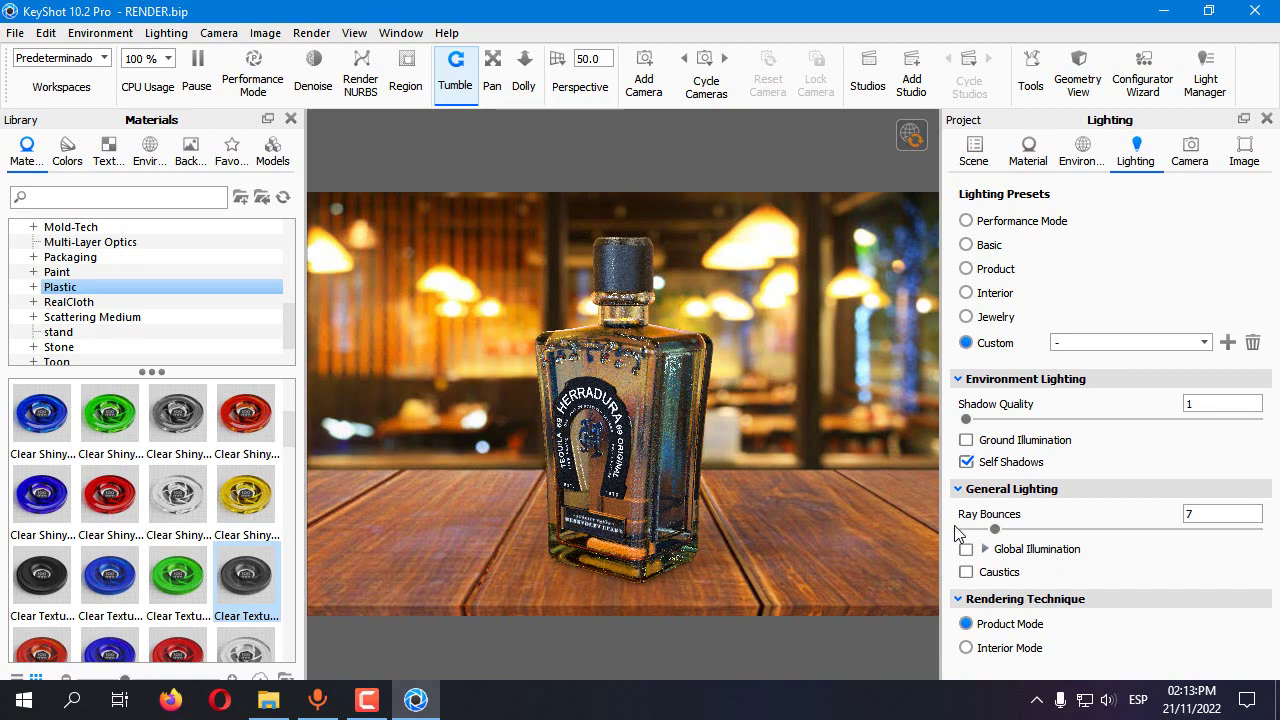
{"action": "left_click_drag", "start_coordinate": [995, 529], "coordinate": [1020, 530]}
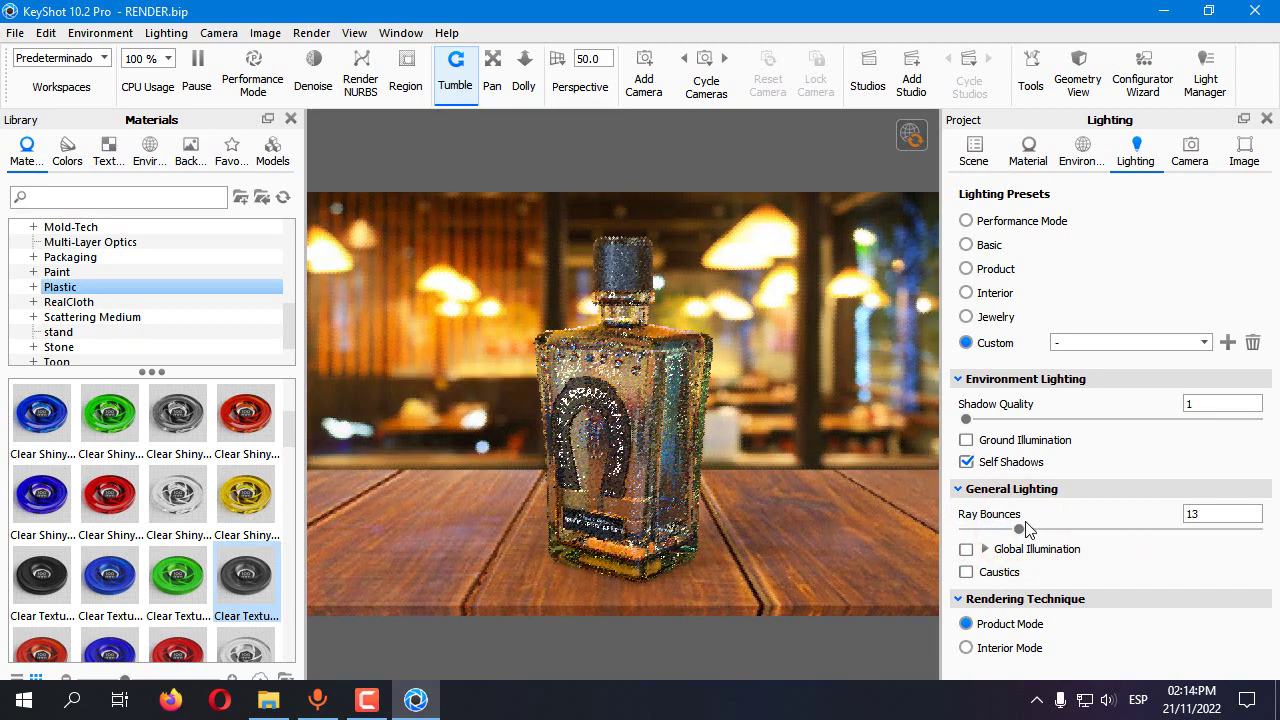
{"action": "left_click_drag", "start_coordinate": [1019, 528], "coordinate": [1010, 535]}
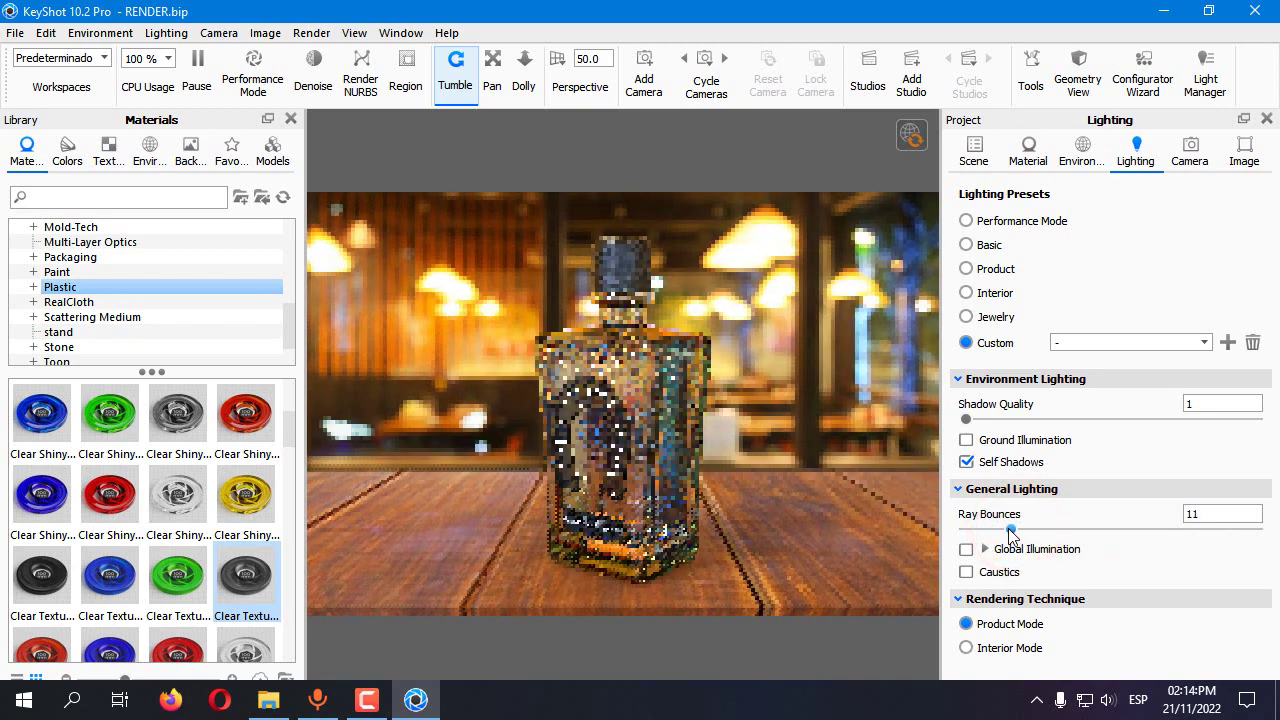
{"action": "left_click_drag", "start_coordinate": [585, 440], "coordinate": [600, 438]}
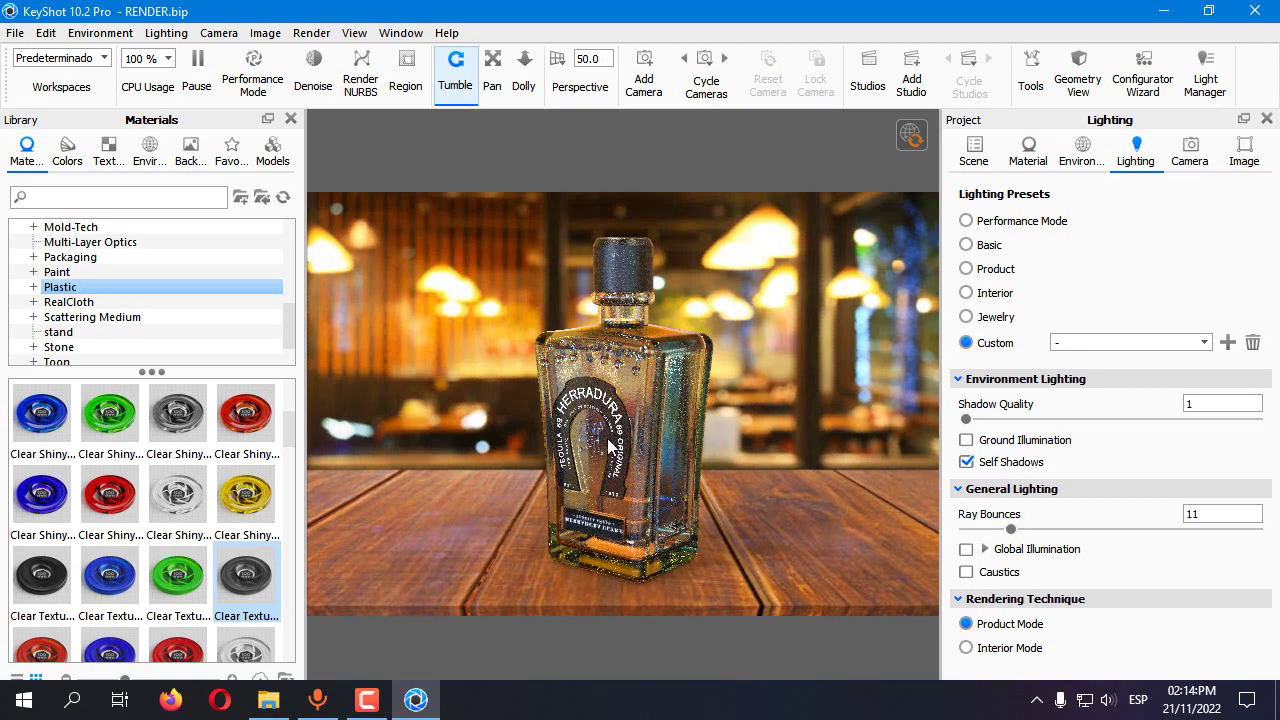
{"action": "left_click_drag", "start_coordinate": [1012, 533], "coordinate": [998, 533]}
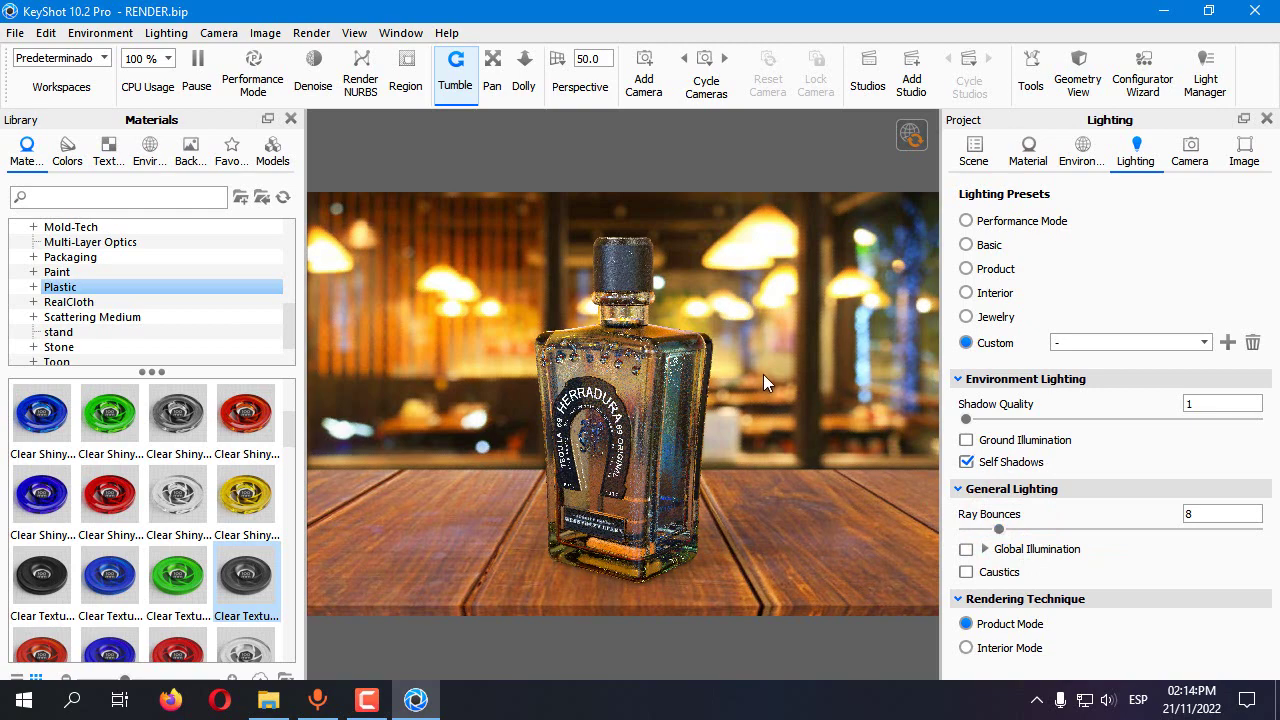
Save the scene and open the output settings for rendering a still image
{"action": "left_click", "coordinate": [15, 33]}
{"action": "left_click", "coordinate": [44, 182]}
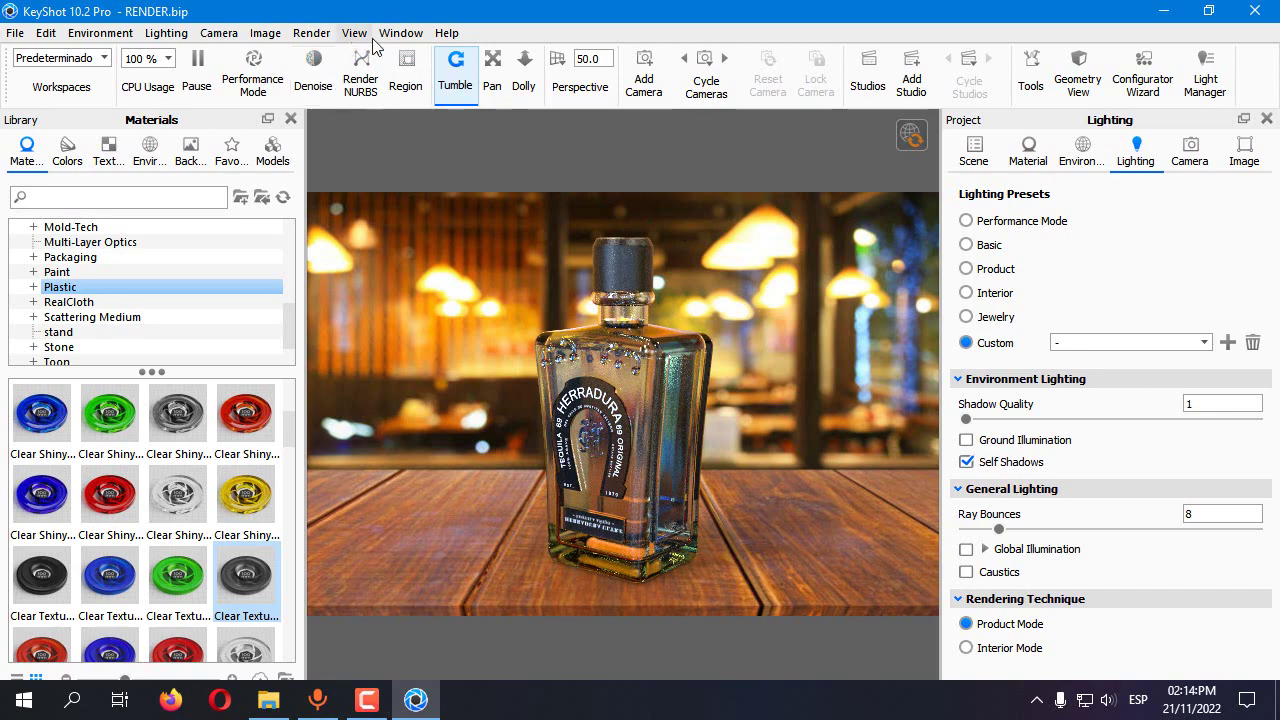
{"action": "left_click", "coordinate": [312, 33]}
{"action": "left_click", "coordinate": [378, 213]}
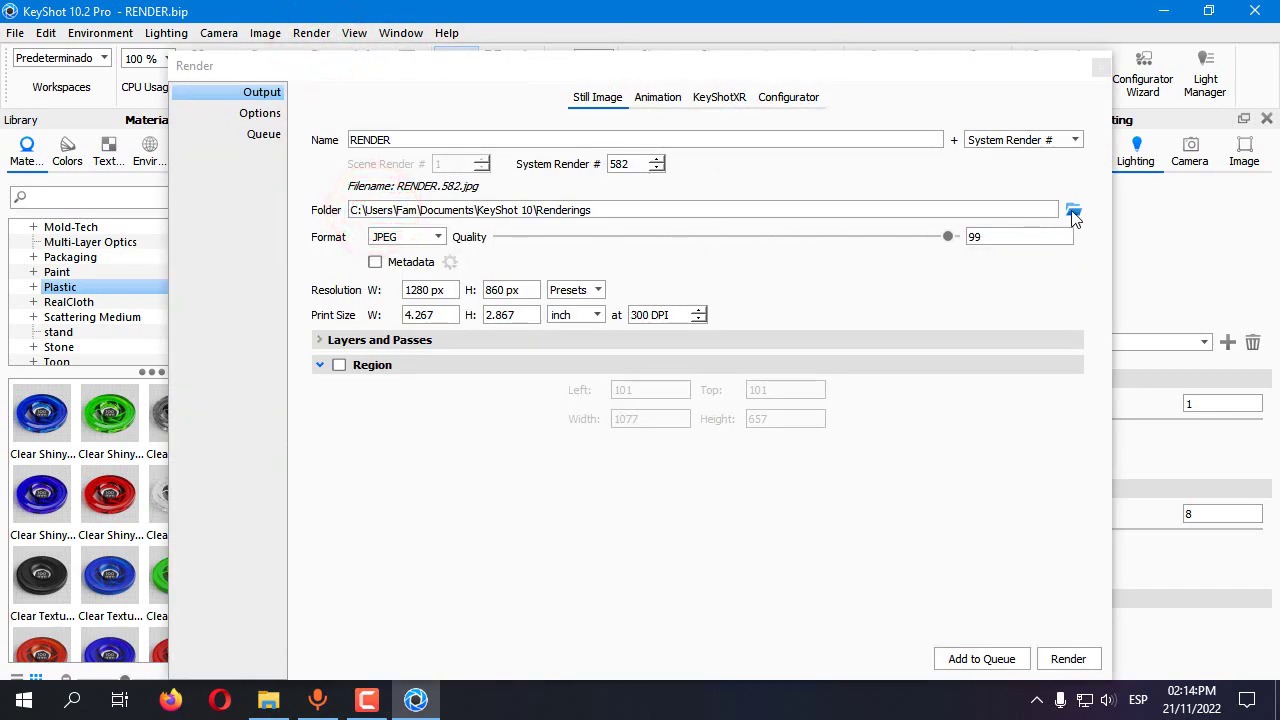
Choose the output folder for the still-image render and close the program once the render is done
{"action": "left_click", "coordinate": [1073, 213]}
{"action": "left_click", "coordinate": [1117, 649]}
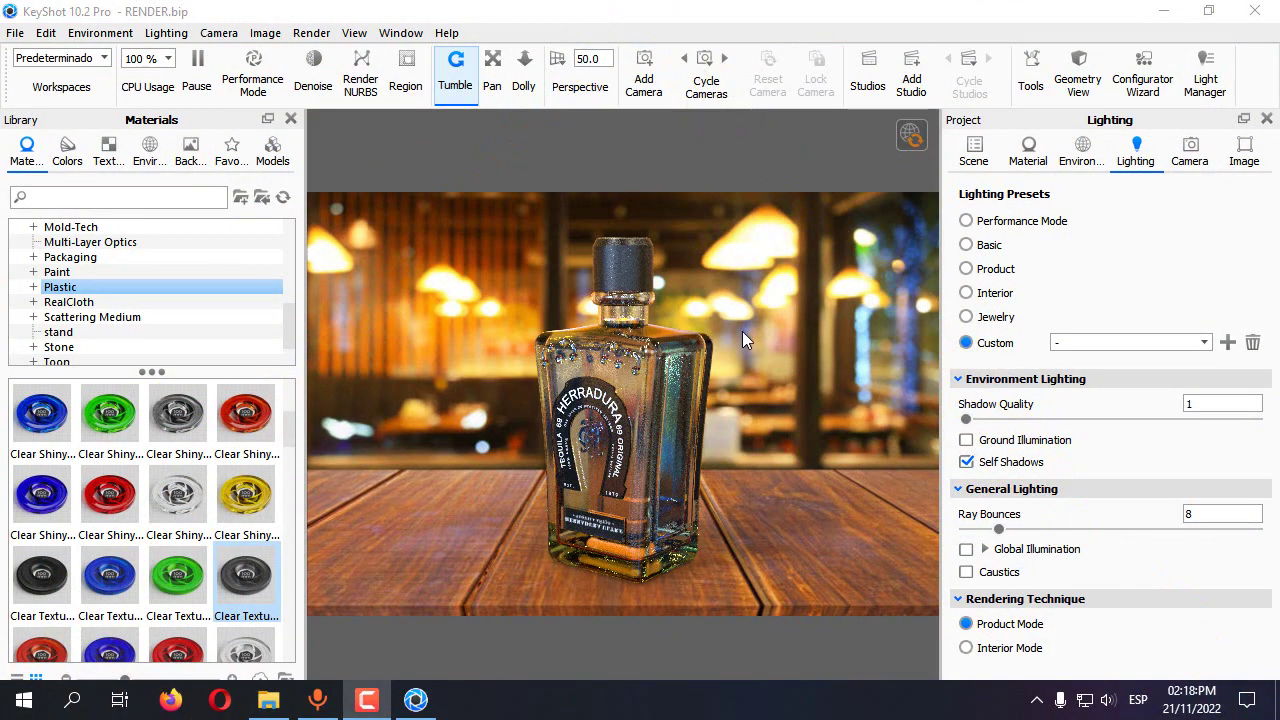
{"action": "left_click", "coordinate": [1253, 22]}
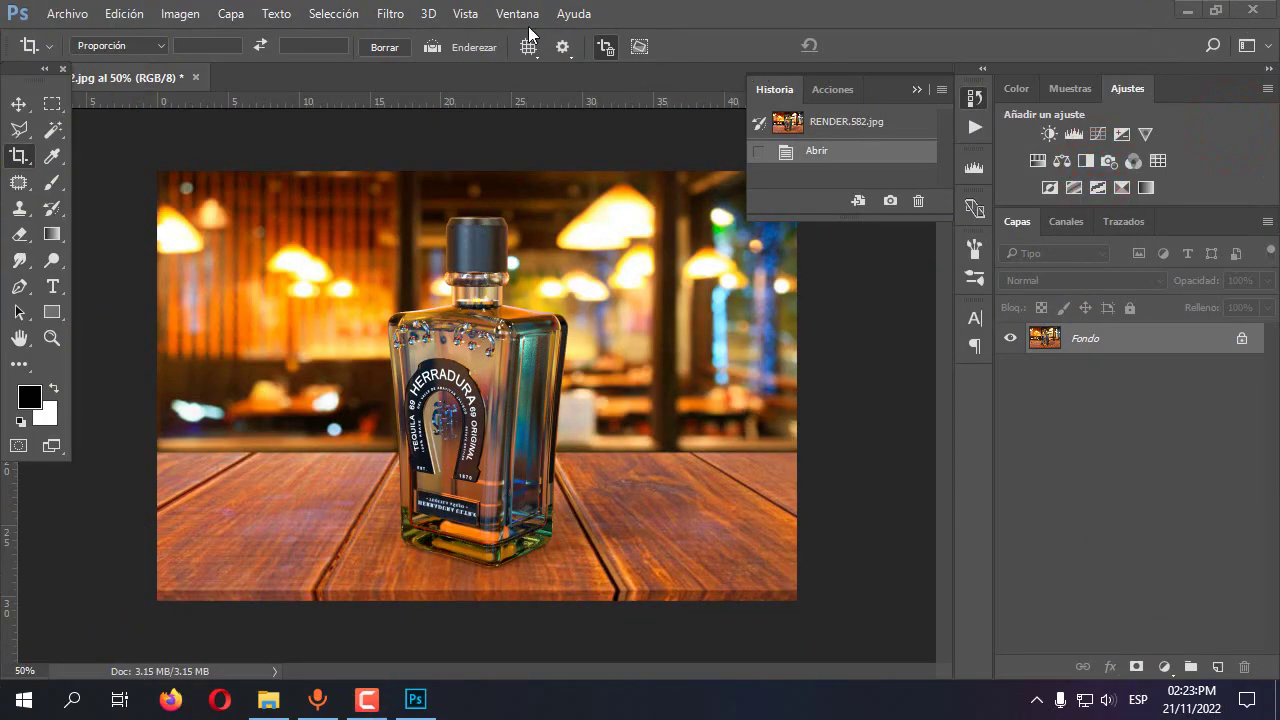
In Photoshop, open the Knoll Light Factory filter on RENDER.582.jpg and place the flare at the bottle's lower-right corner
{"action": "left_click", "coordinate": [390, 14]}
{"action": "mouse_move", "coordinate": [536, 441]}
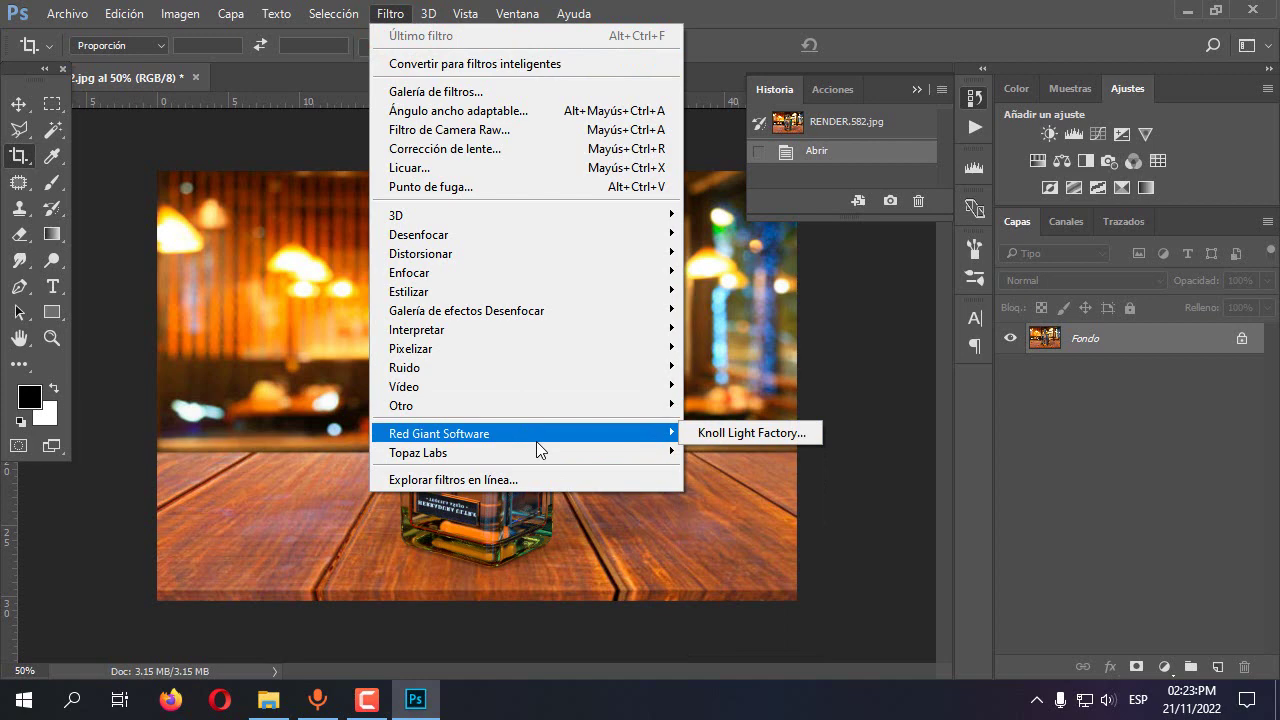
{"action": "left_click", "coordinate": [694, 436]}
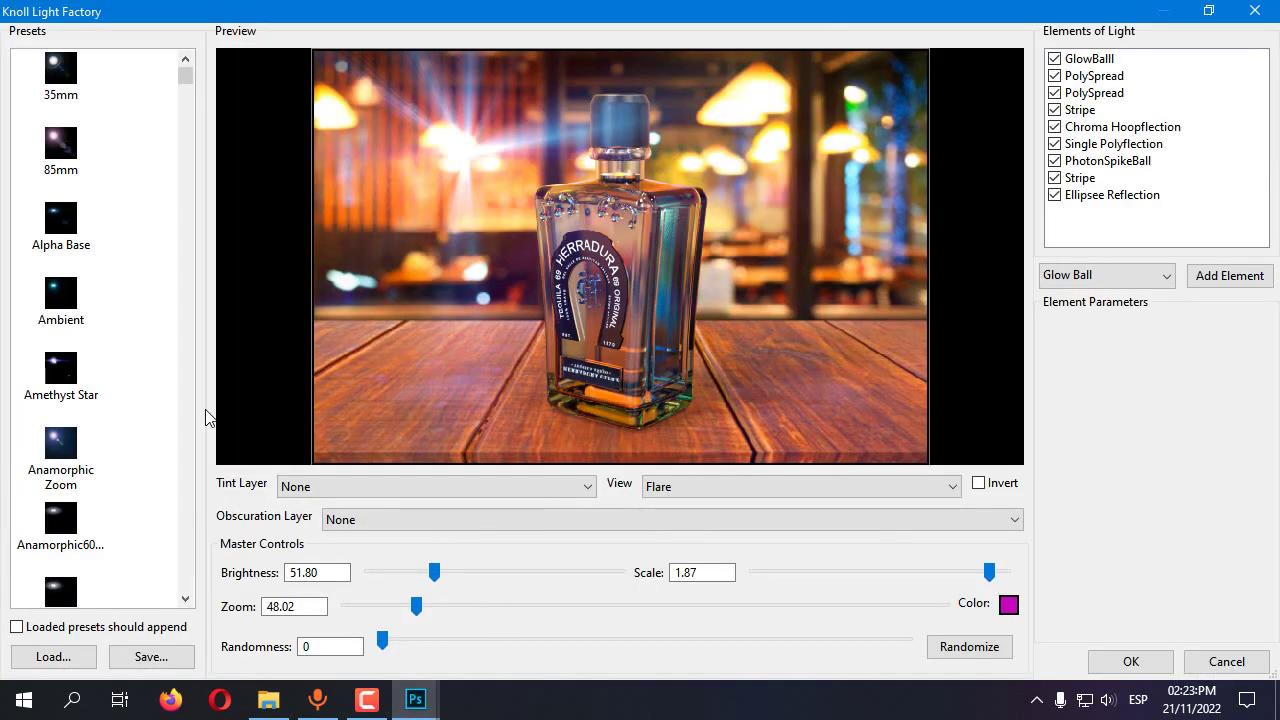
{"action": "left_click_drag", "start_coordinate": [544, 362], "coordinate": [668, 400]}
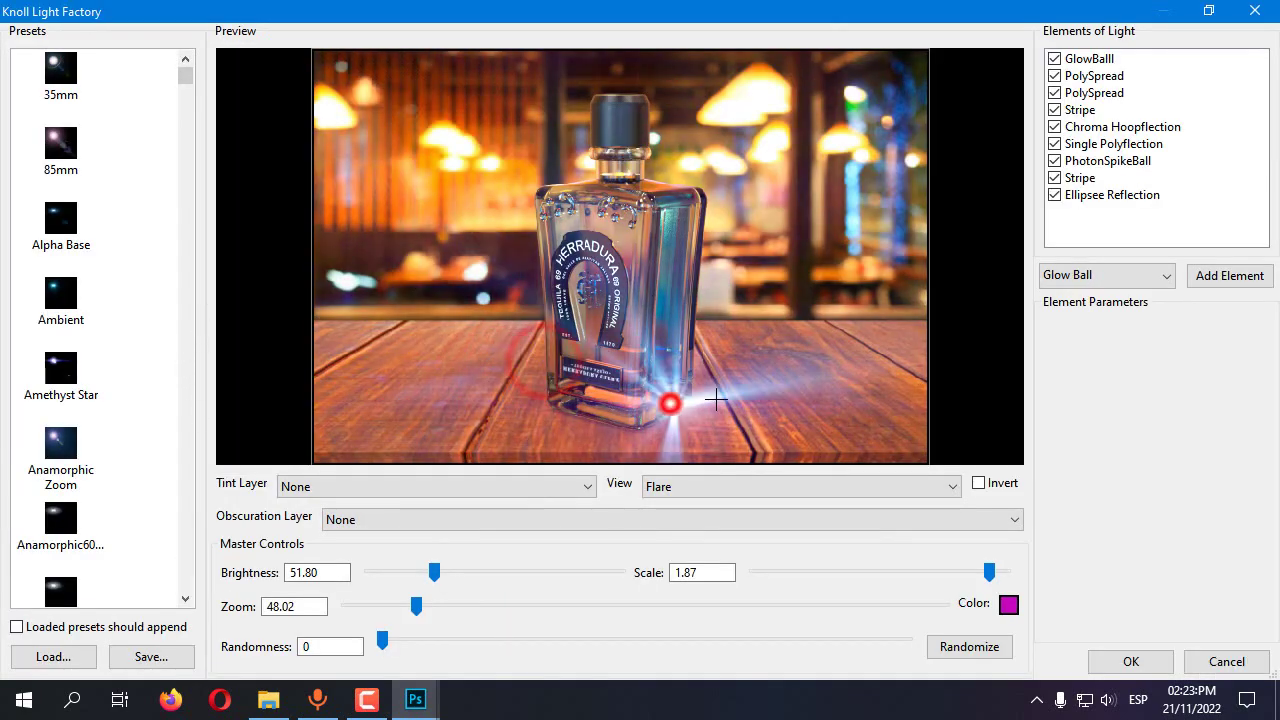
Set the flare's master color to orange c78505 and move the flare to the lower edge of the bottle's label
{"action": "left_click", "coordinate": [1008, 606]}
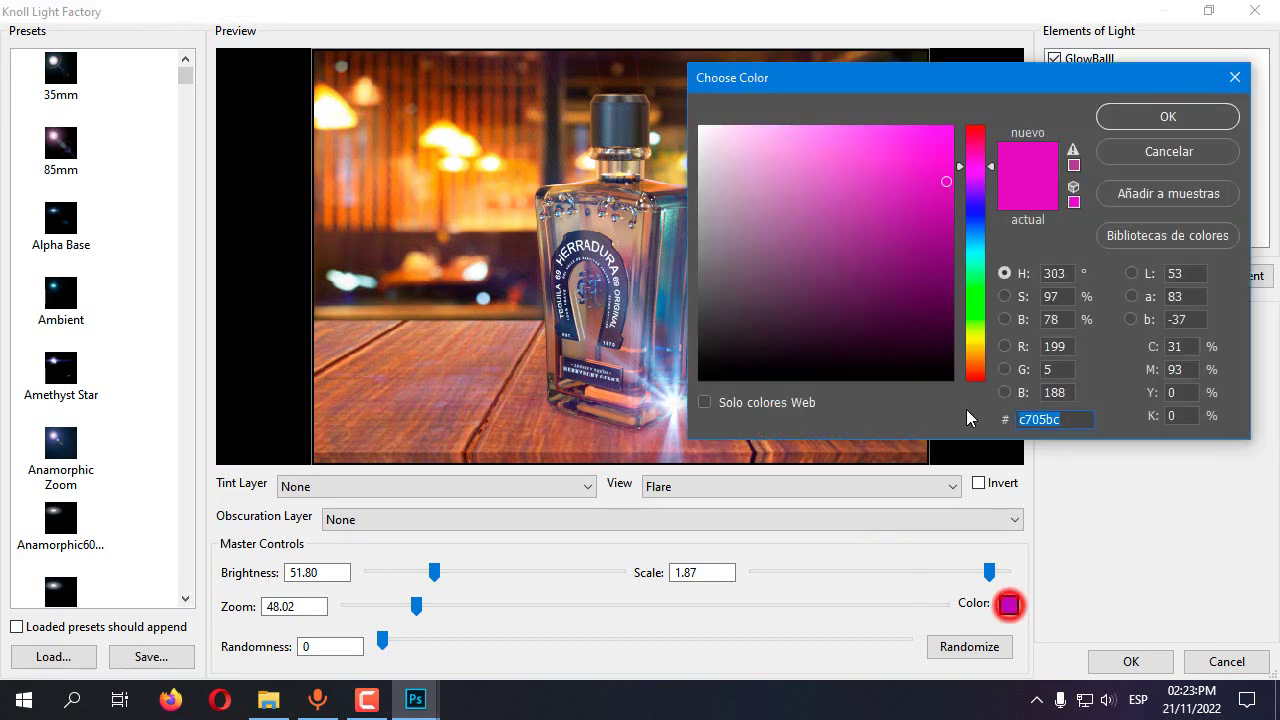
{"action": "left_click", "coordinate": [975, 353]}
{"action": "left_click", "coordinate": [1166, 116]}
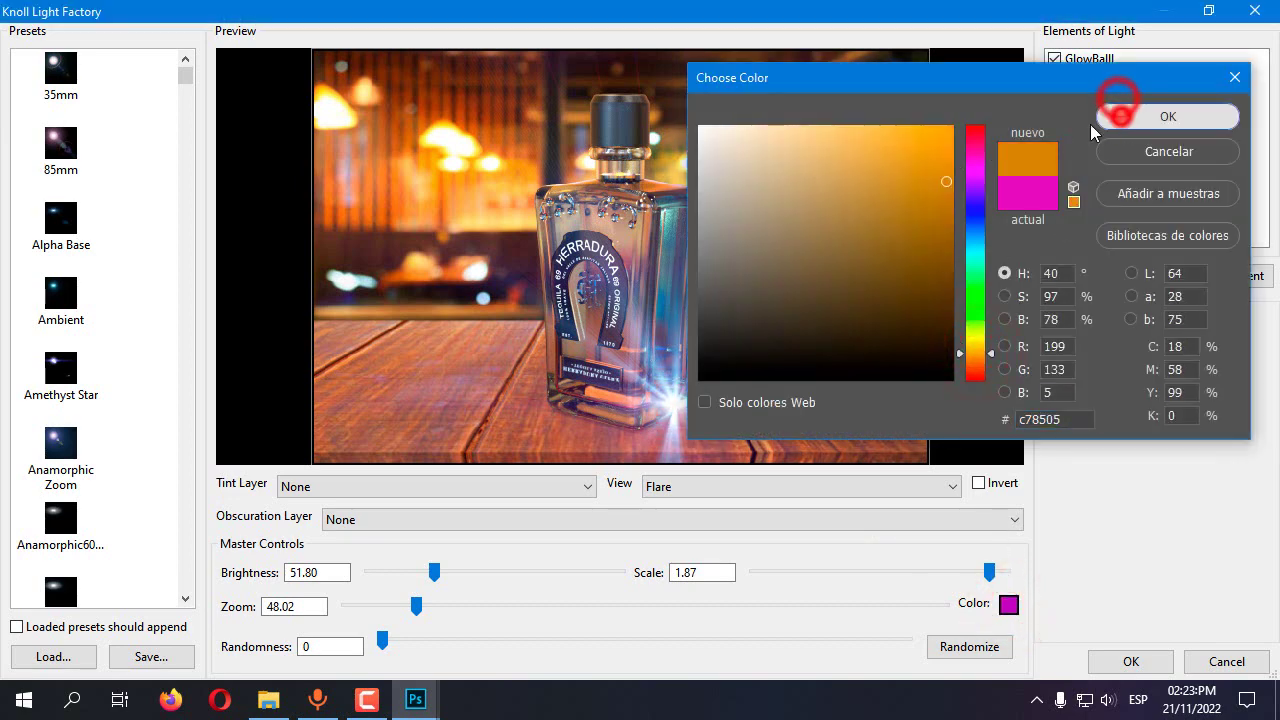
{"action": "mouse_move", "coordinate": [692, 372]}
{"action": "left_mouse_down"}
{"action": "mouse_move", "coordinate": [640, 347]}
{"action": "mouse_move", "coordinate": [631, 370]}
{"action": "left_mouse_up"}
Try the basic lens flare preset, placing the light on the bottle's upper-left shoulder
{"action": "scroll", "coordinate": [85, 460], "scroll_direction": "down", "scroll_amount": 5}
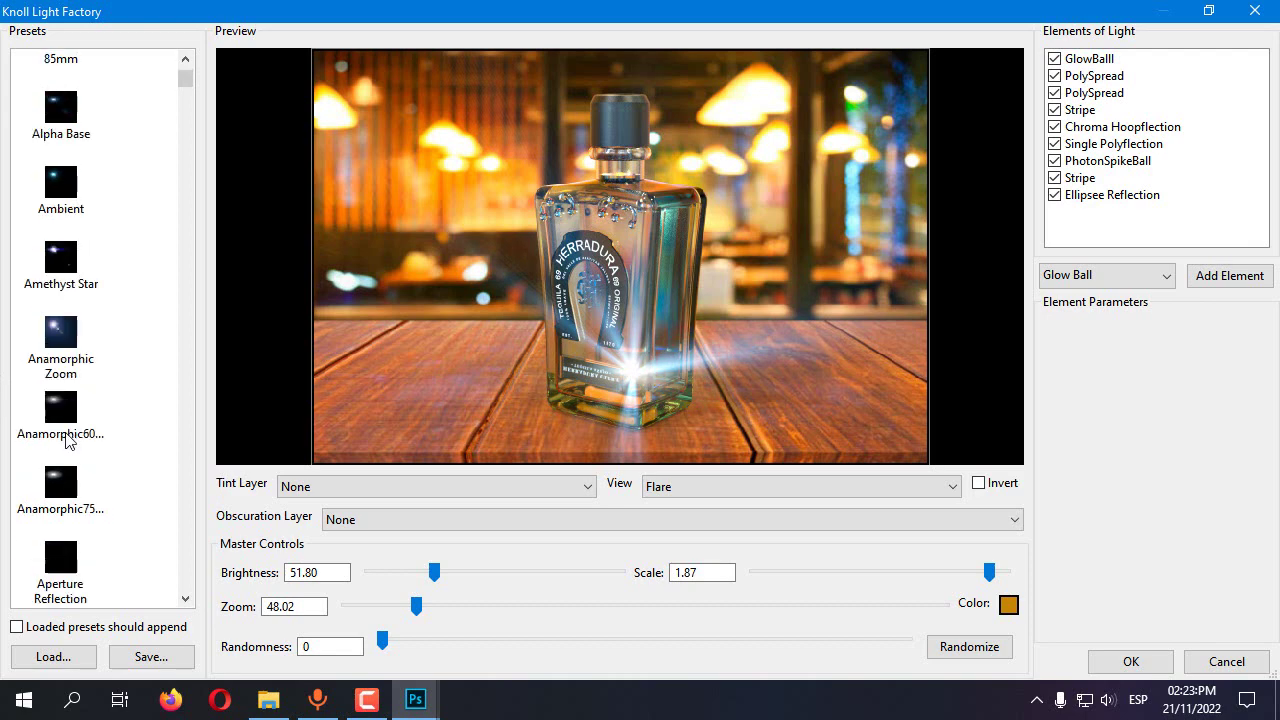
{"action": "left_click", "coordinate": [58, 318]}
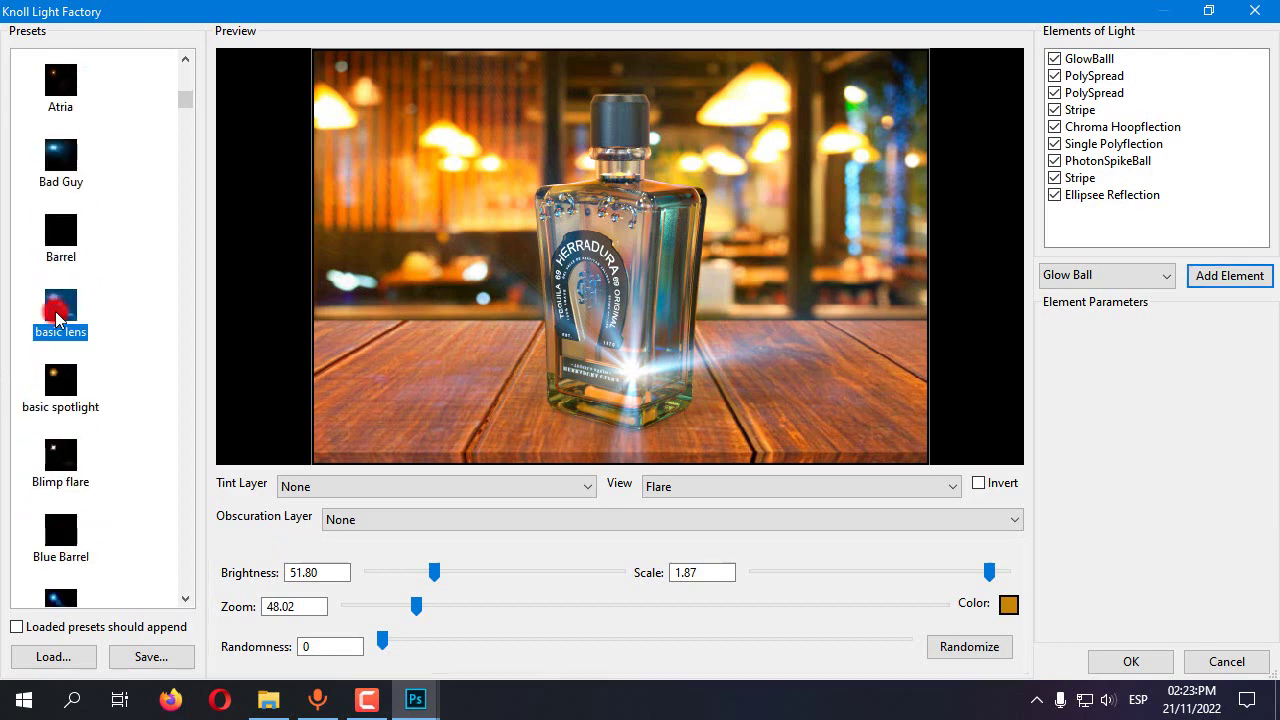
{"action": "mouse_move", "coordinate": [508, 368]}
{"action": "left_mouse_down"}
{"action": "mouse_move", "coordinate": [619, 427]}
{"action": "mouse_move", "coordinate": [680, 330]}
{"action": "mouse_move", "coordinate": [600, 222]}
{"action": "mouse_move", "coordinate": [561, 204]}
{"action": "left_mouse_up"}
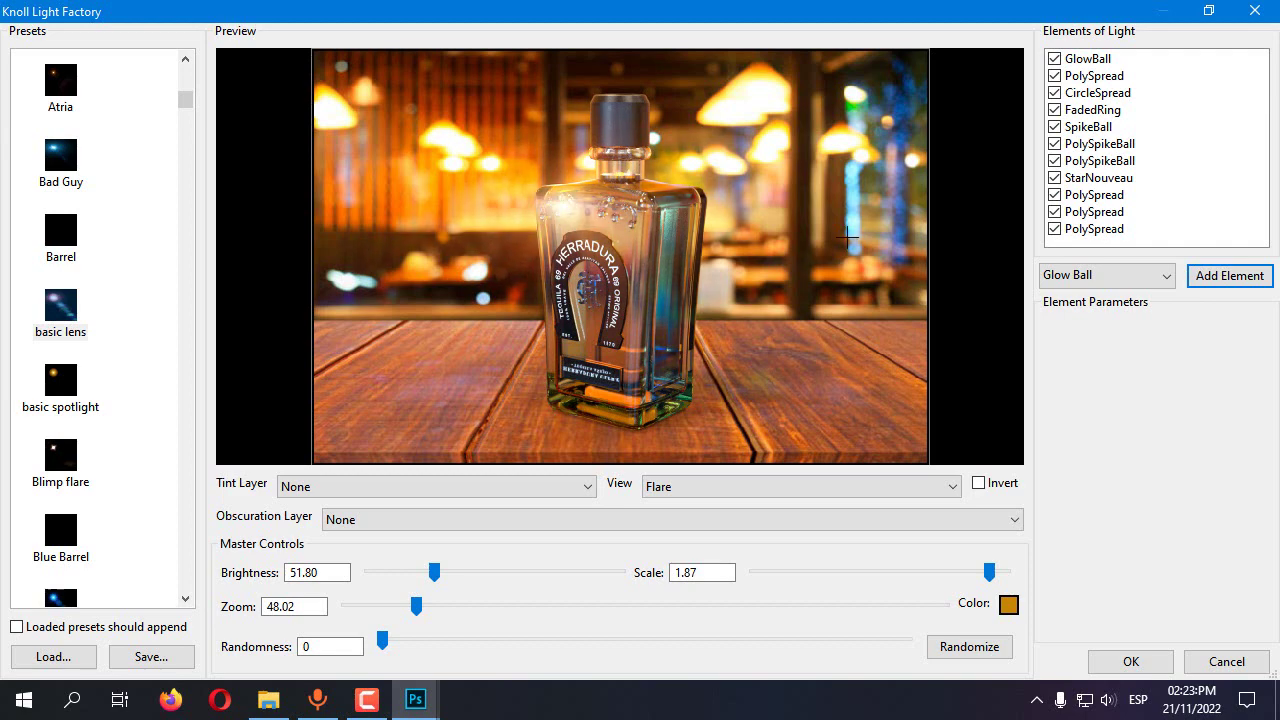
Try the bright bluelight flare preset, placing the light beside the bottle's lower-left corner
{"action": "scroll", "coordinate": [104, 482], "scroll_direction": "down", "scroll_amount": 6}
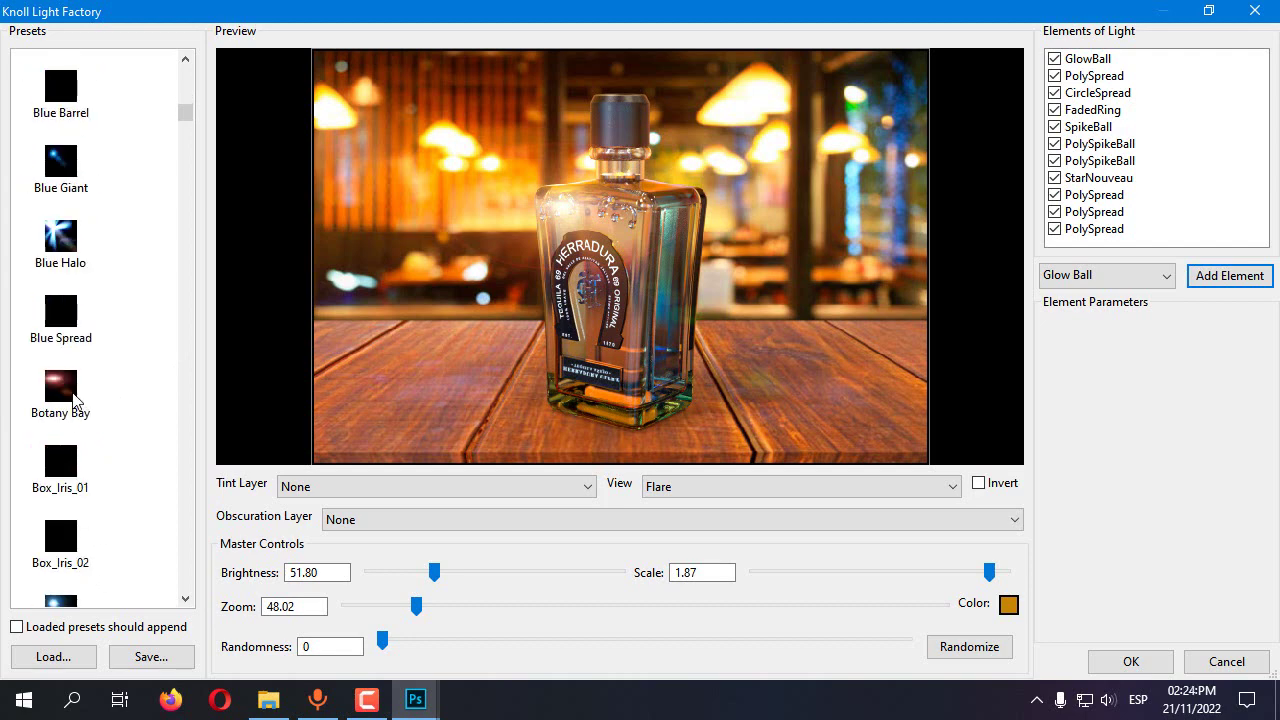
{"action": "scroll", "coordinate": [85, 478], "scroll_direction": "down", "scroll_amount": 2}
{"action": "scroll", "coordinate": [84, 497], "scroll_direction": "down", "scroll_amount": 4}
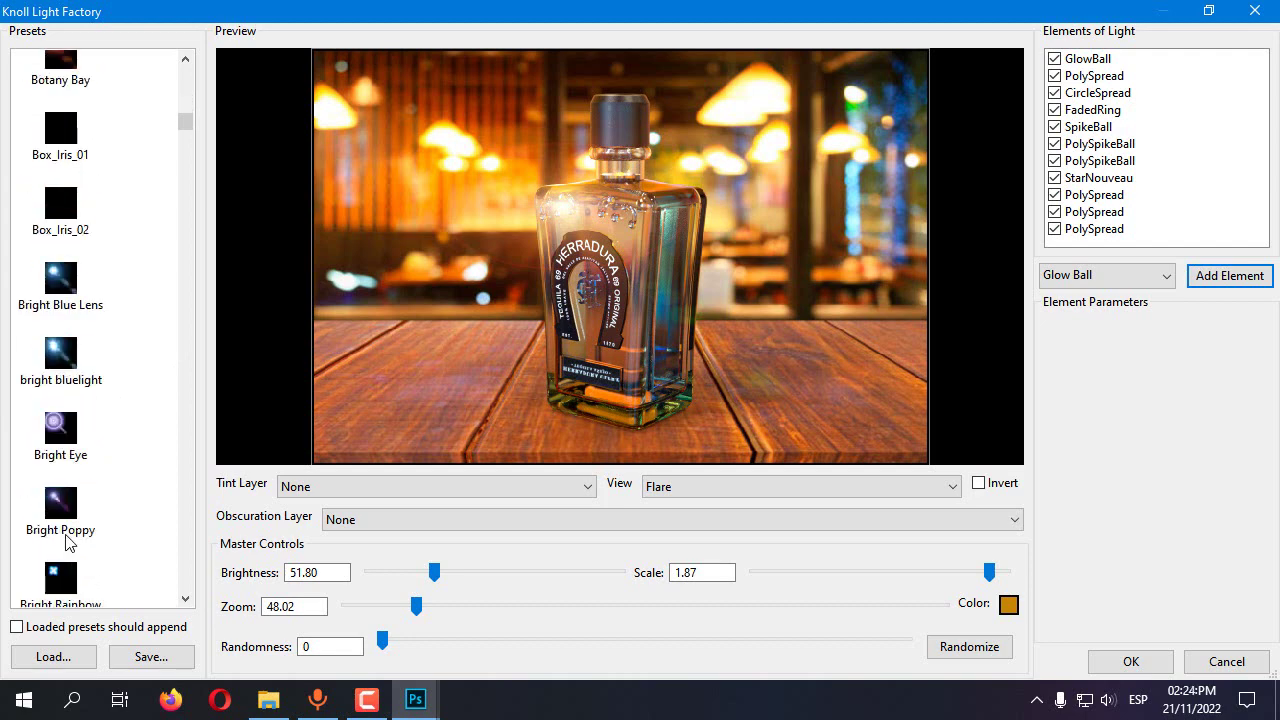
{"action": "left_click", "coordinate": [60, 358]}
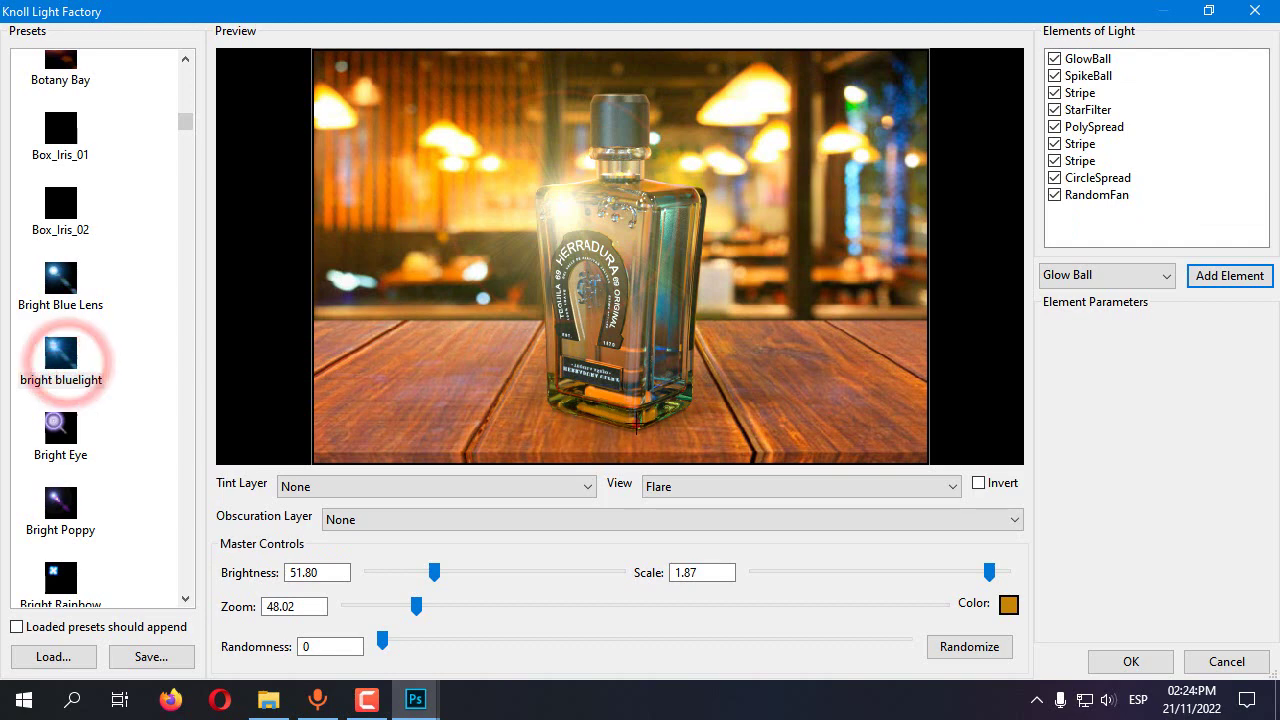
{"action": "left_click_drag", "start_coordinate": [636, 422], "coordinate": [546, 430]}
Try the Bright Poppy preset with the flare at the bottle's lower-right edge, and compare it with Bright Sky
{"action": "left_click", "coordinate": [60, 508]}
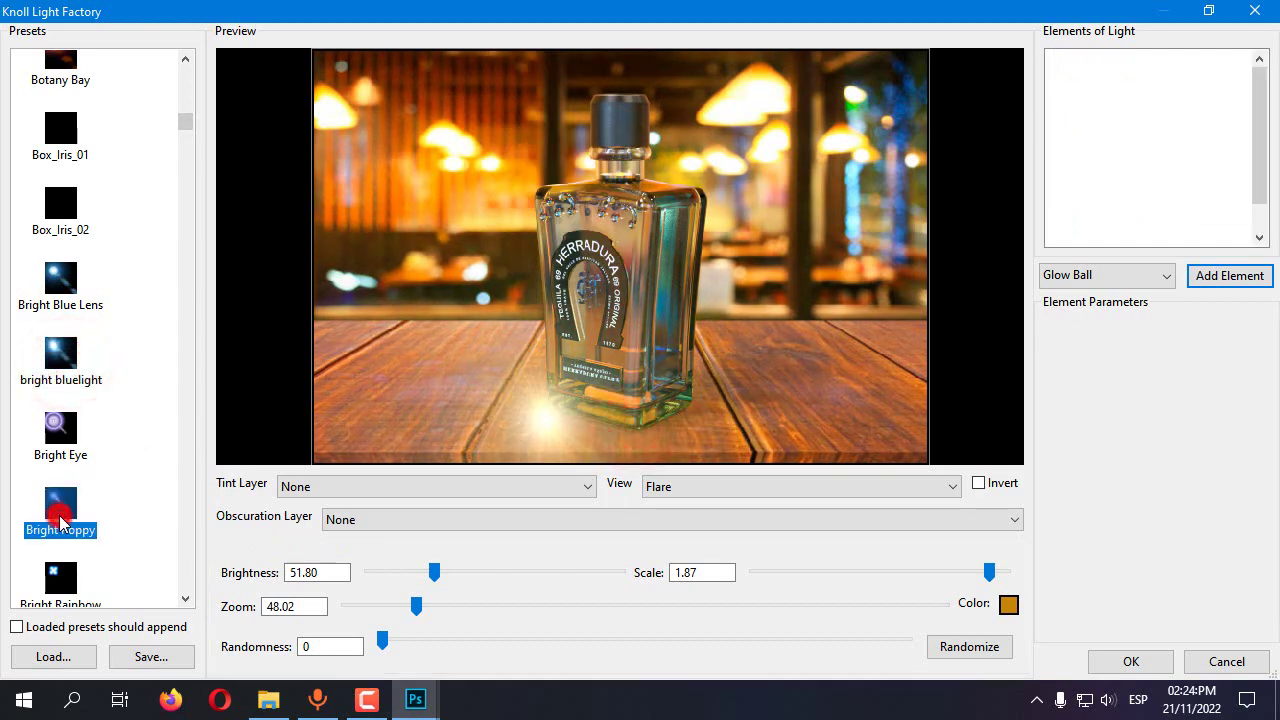
{"action": "left_click_drag", "start_coordinate": [478, 396], "coordinate": [685, 380]}
{"action": "scroll", "coordinate": [100, 440], "scroll_direction": "down", "scroll_amount": 3}
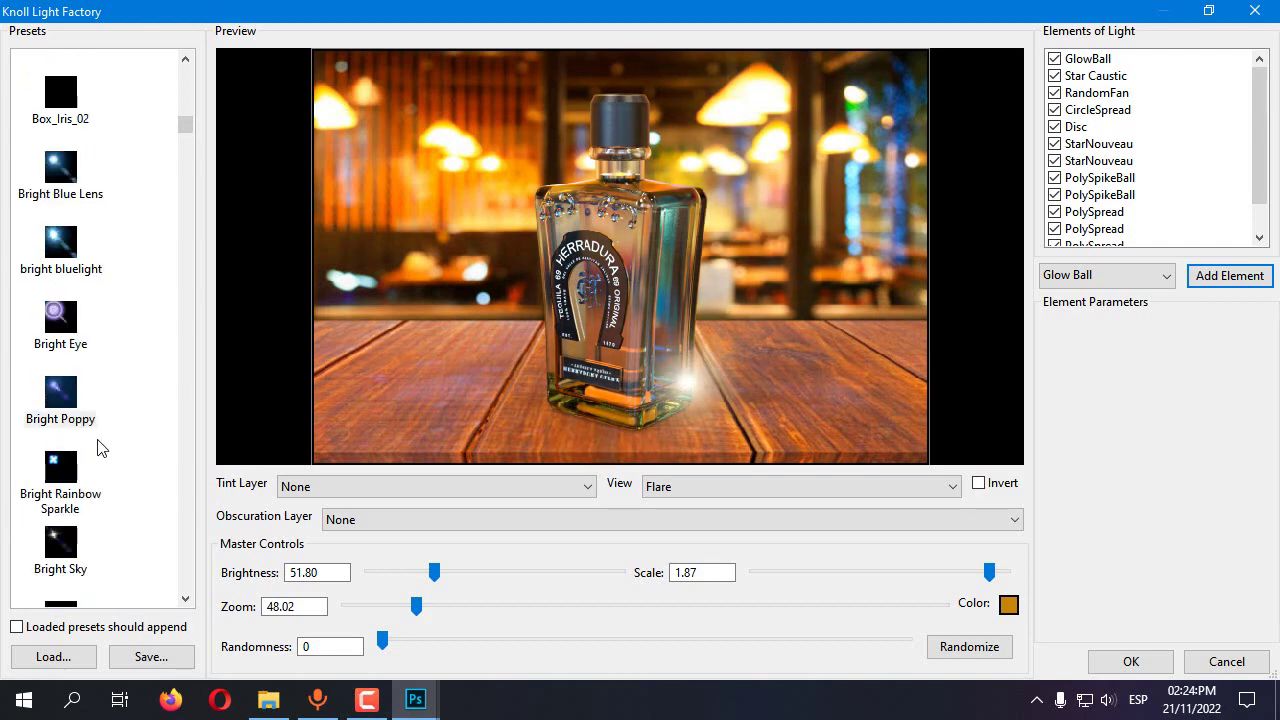
{"action": "left_click", "coordinate": [70, 541]}
Try the Chroma Fan flare preset and replace it with chroma lens 2
{"action": "scroll", "coordinate": [88, 482], "scroll_direction": "down", "scroll_amount": 6}
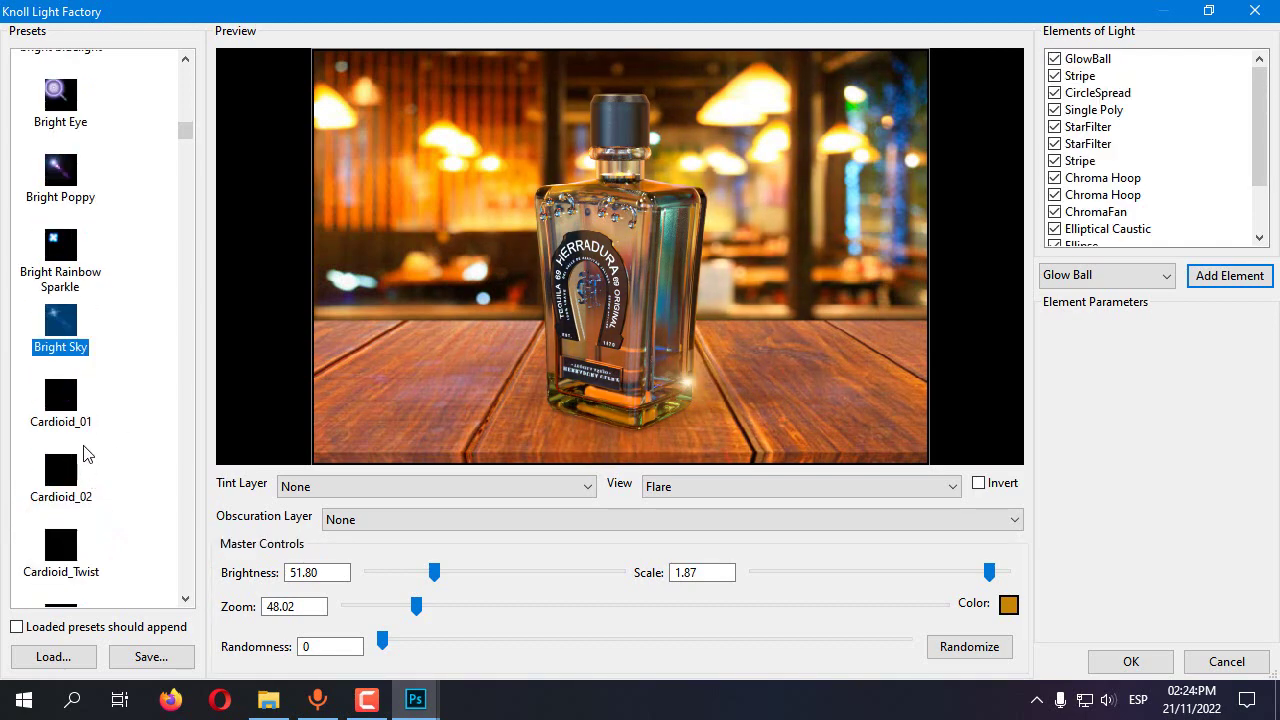
{"action": "scroll", "coordinate": [86, 452], "scroll_direction": "down", "scroll_amount": 20}
{"action": "scroll", "coordinate": [86, 452], "scroll_direction": "down", "scroll_amount": 12}
{"action": "left_click", "coordinate": [52, 449]}
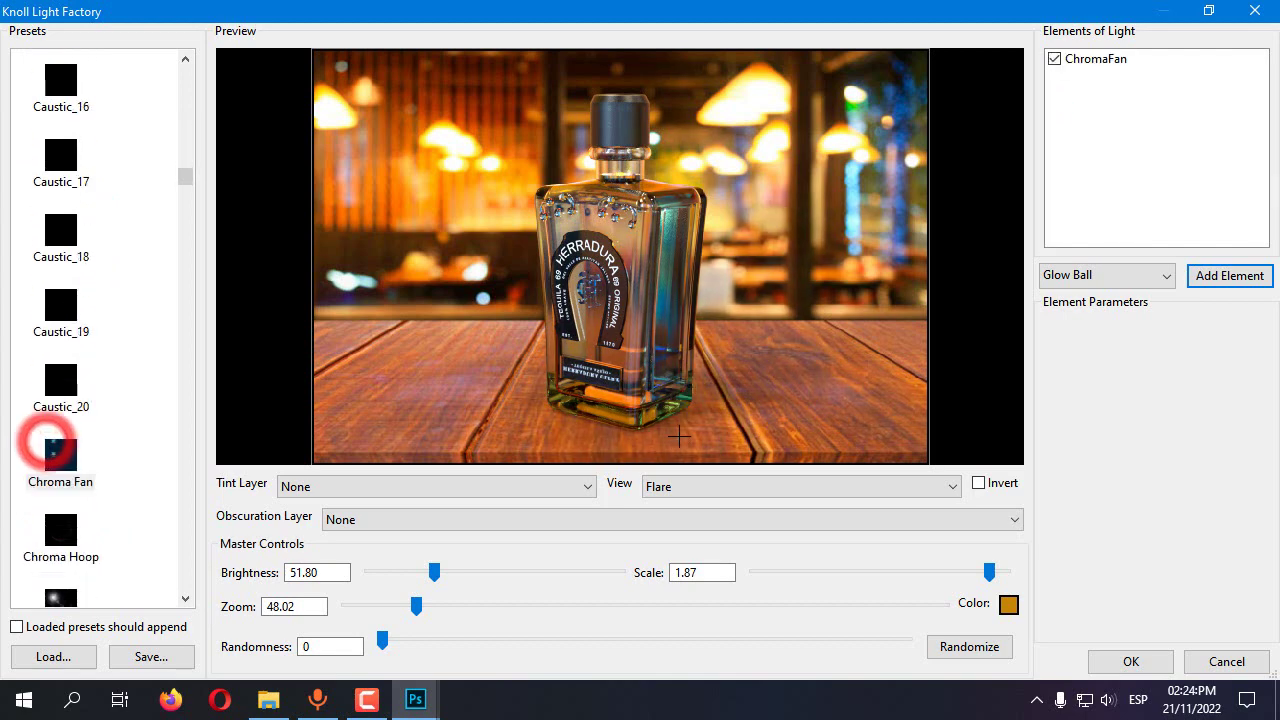
{"action": "scroll", "coordinate": [116, 507], "scroll_direction": "down", "scroll_amount": 3}
{"action": "left_click", "coordinate": [62, 505]}
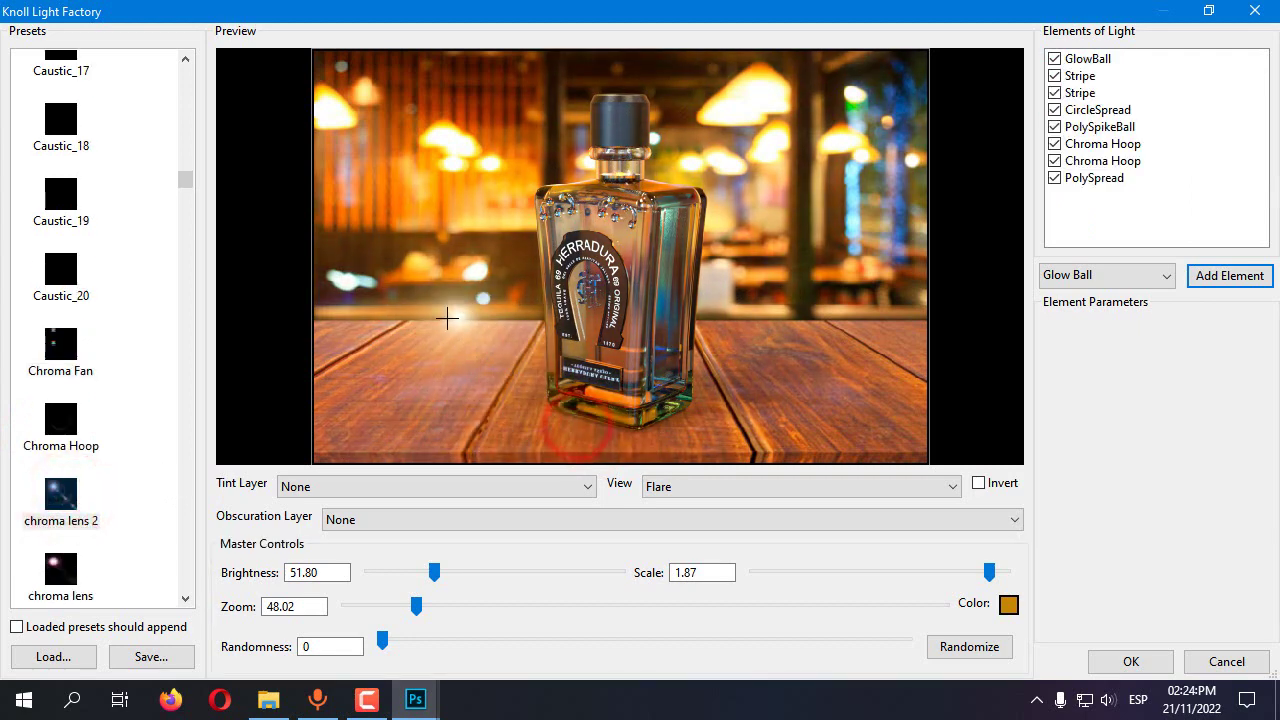